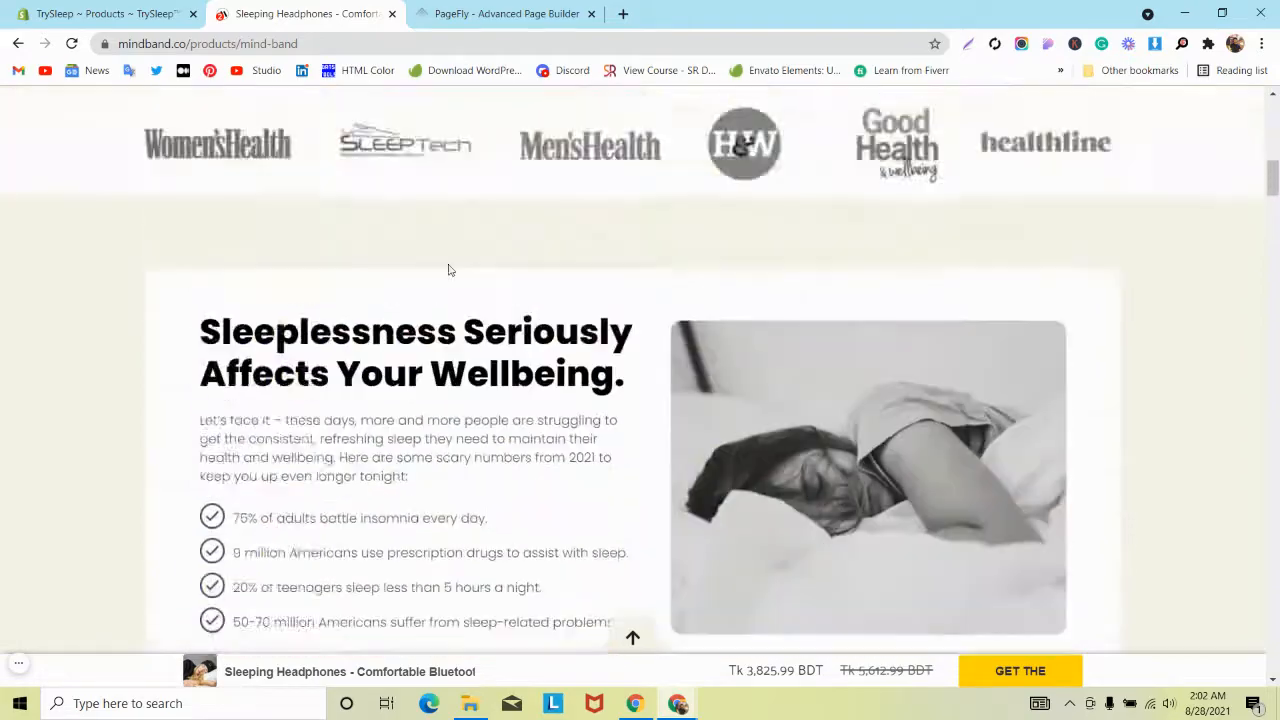
# Examine the MindBand product page's sections from the sleeplessness facts through the app compatibility, features and customer reviews.
pyautogui.scroll(-10, 449, 275)
pyautogui.scroll(-10, 449, 279)
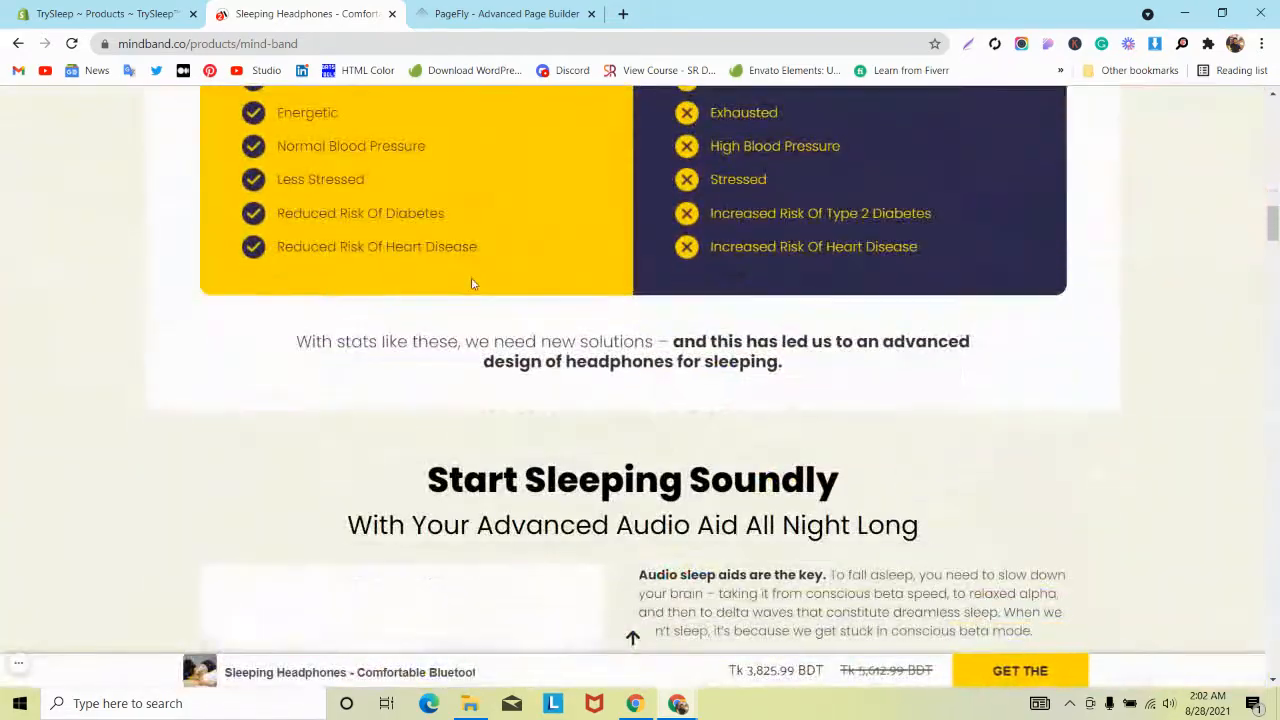
pyautogui.scroll(-5, 472, 289)
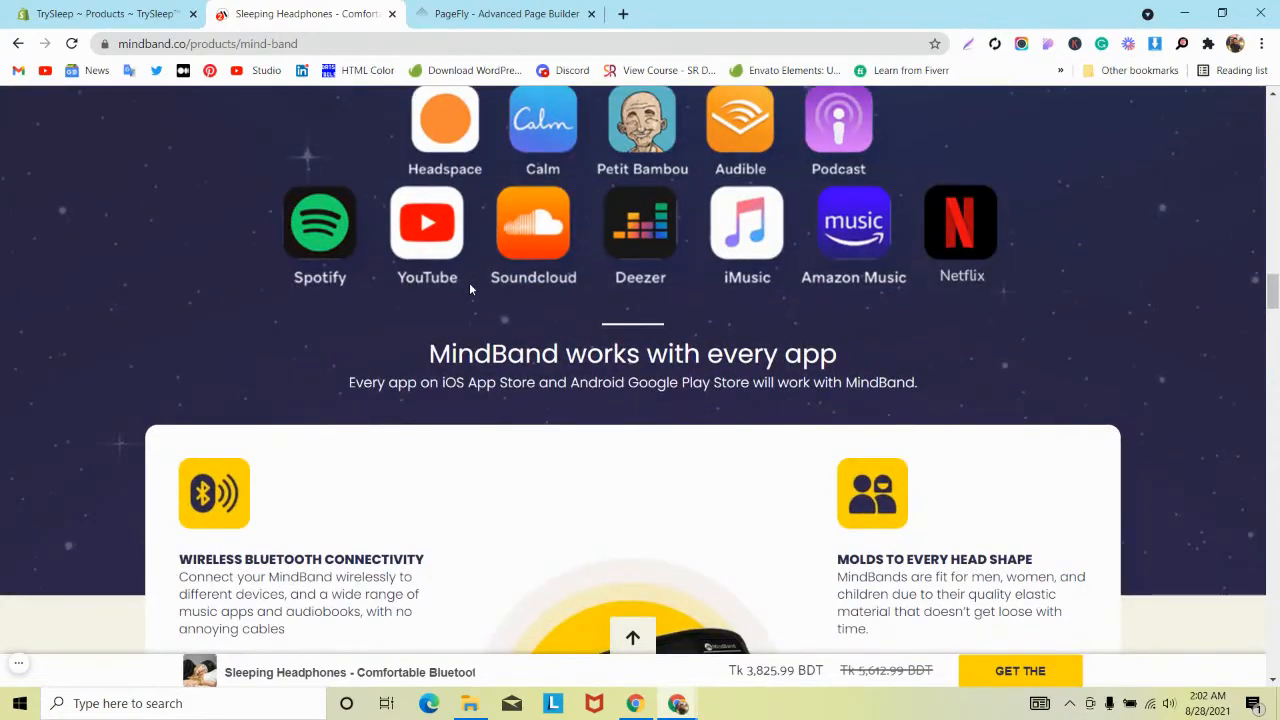
pyautogui.scroll(-8, 469, 289)
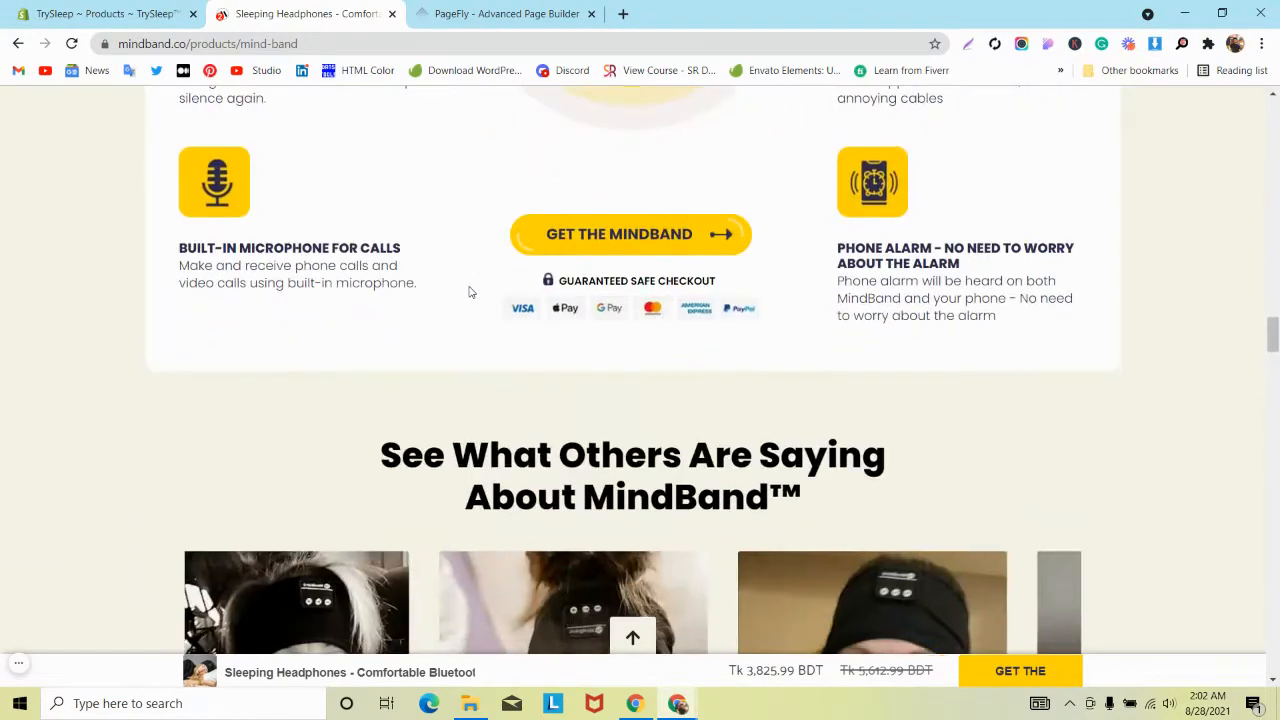
pyautogui.scroll(-5, 469, 290)
pyautogui.scroll(1, 449, 299)
pyautogui.scroll(-2, 449, 299)
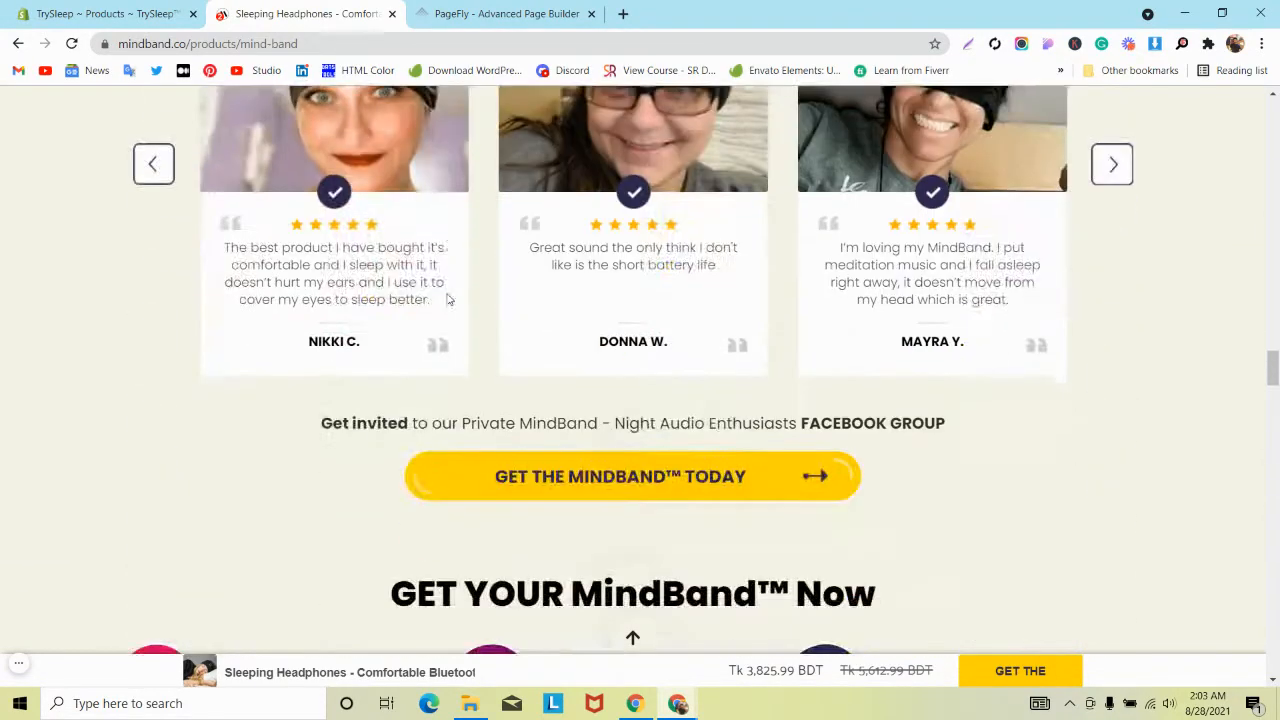
pyautogui.scroll(-4, 449, 300)
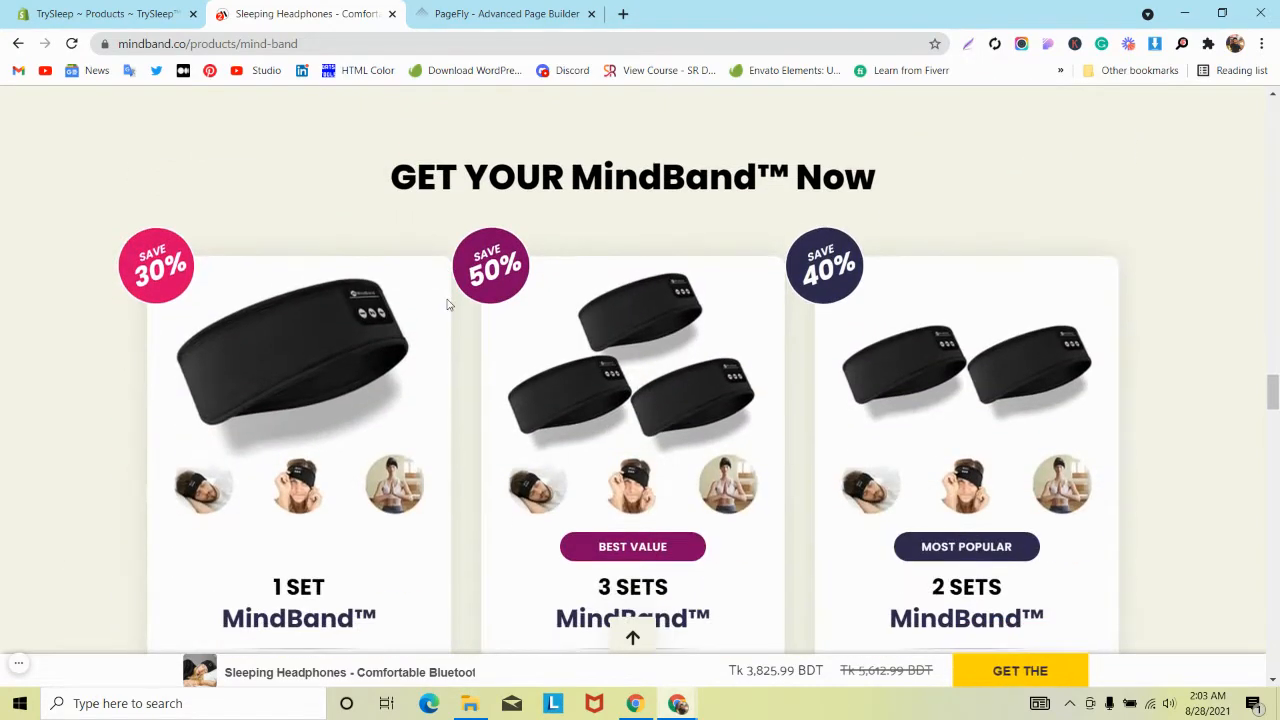
# Examine the 1, 3 and 2 SETS bundle cards, including their discount badges, images, prices and cart buttons.
pyautogui.scroll(-2, 448, 304)
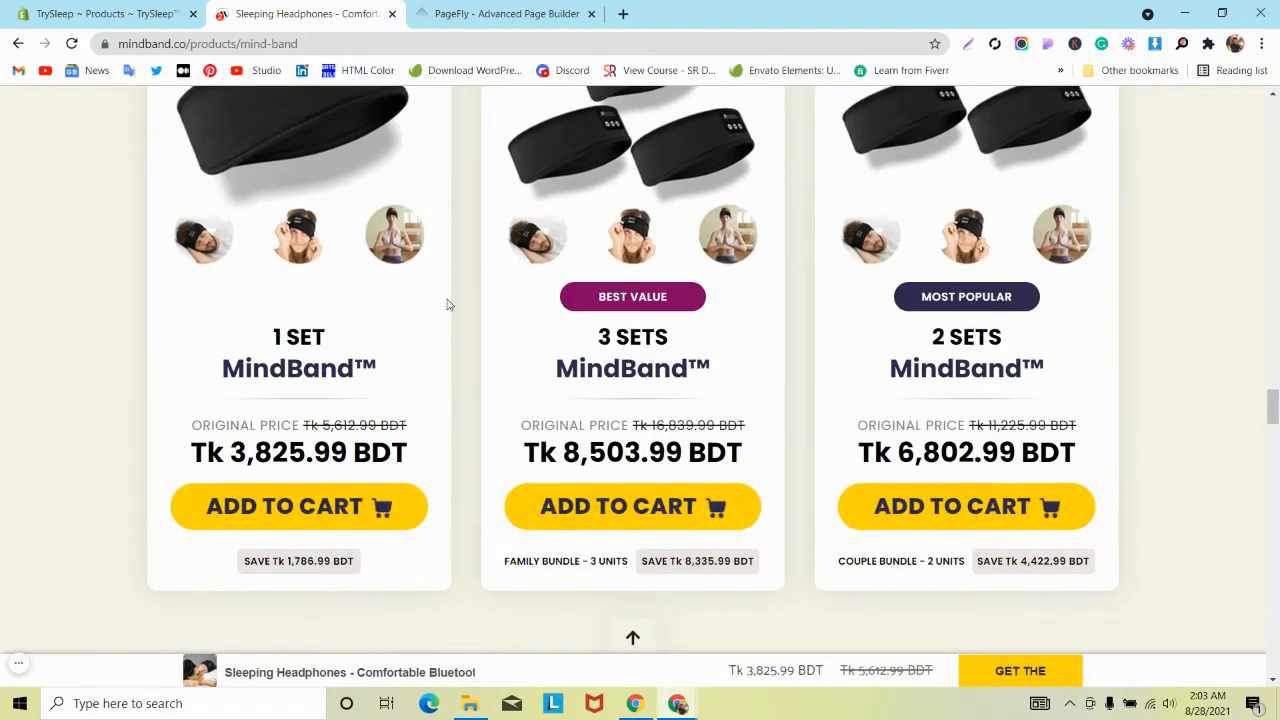
pyautogui.scroll(1, 447, 302)
pyautogui.scroll(1, 335, 266)
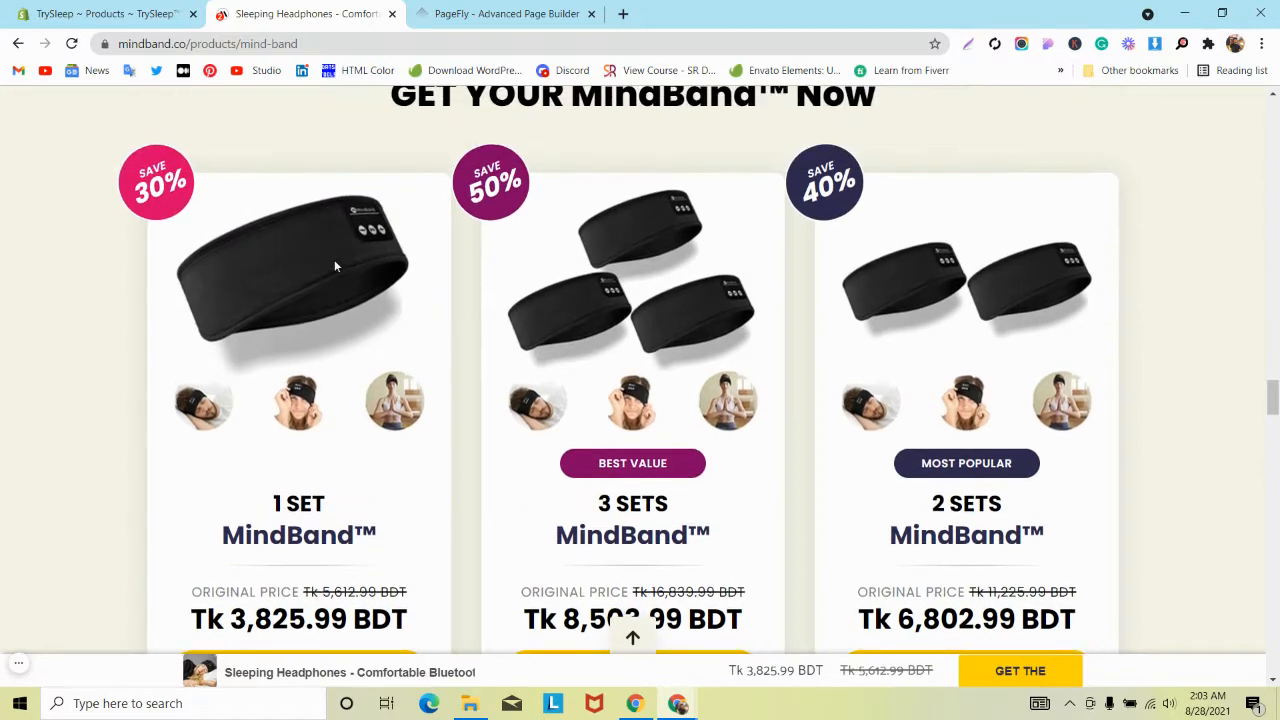
pyautogui.scroll(-1, 354, 291)
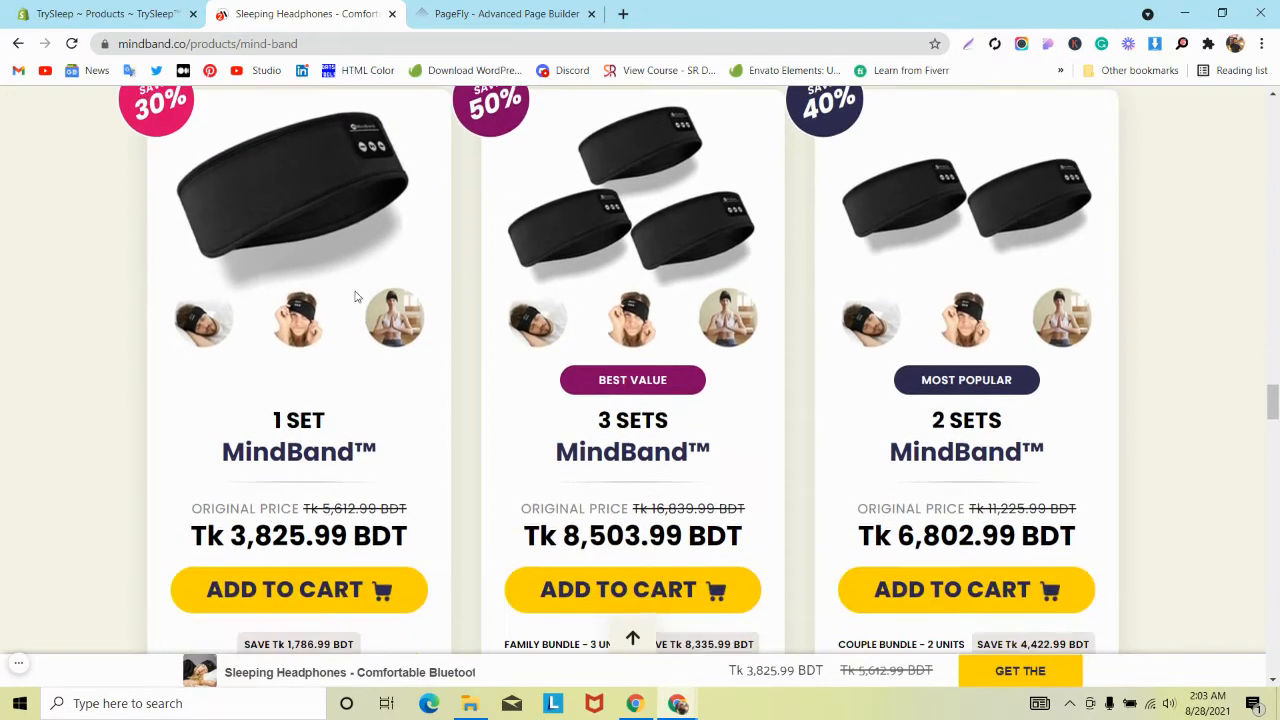
pyautogui.scroll(-1, 356, 296)
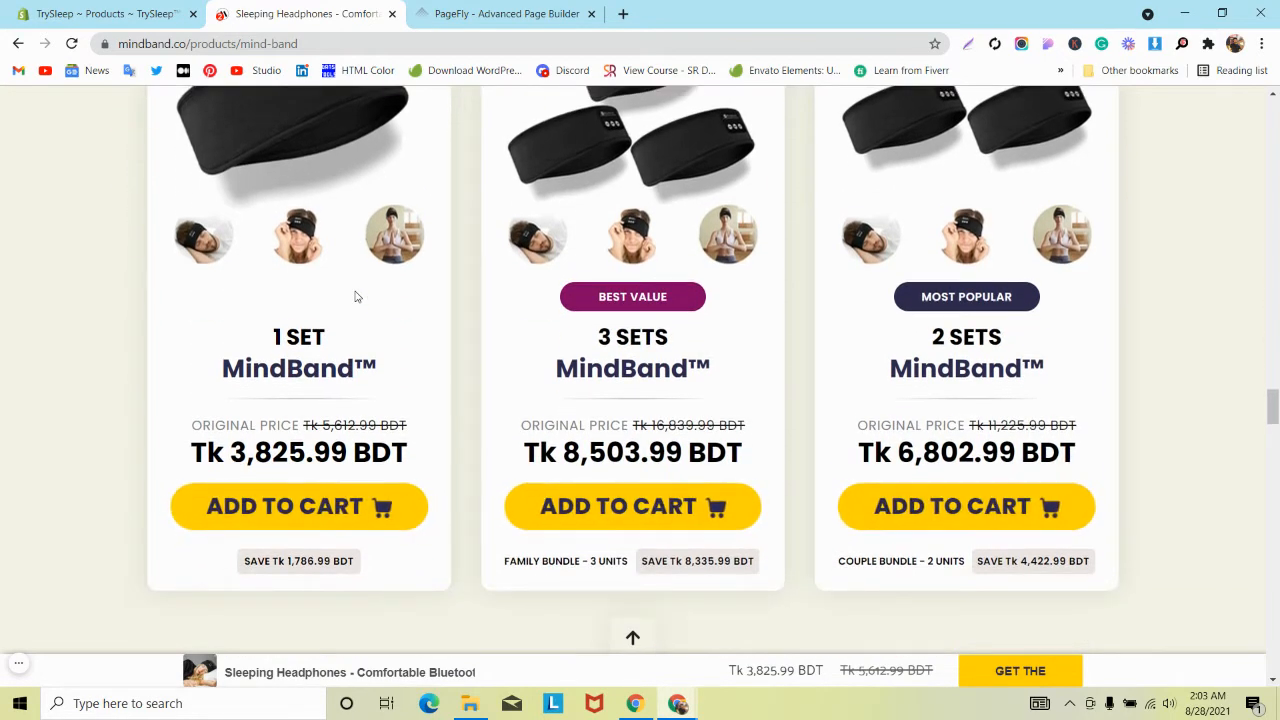
pyautogui.scroll(-3, 355, 296)
pyautogui.scroll(4, 355, 296)
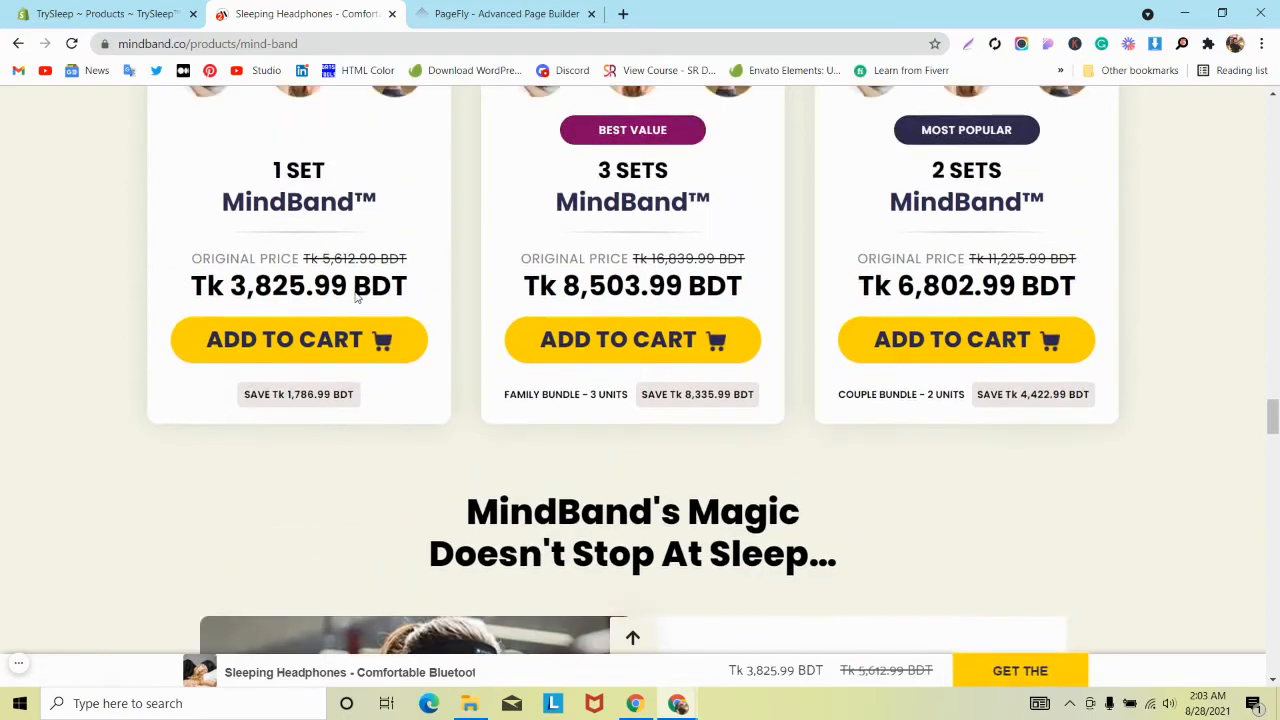
# Examine the usage, included items and FAQ sections below the bundles, ending back at the GET YOUR MindBand Now section.
pyautogui.scroll(-7, 355, 296)
pyautogui.scroll(-6, 355, 296)
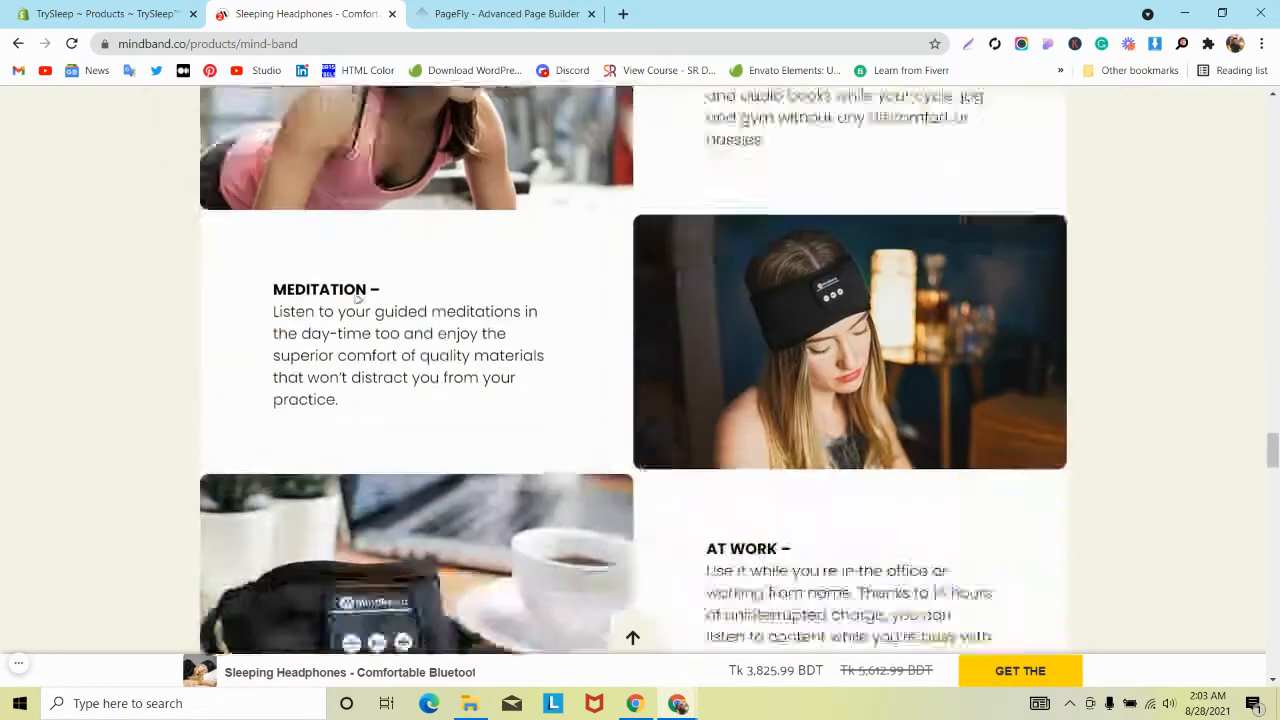
pyautogui.scroll(4, 356, 298)
pyautogui.scroll(3, 355, 300)
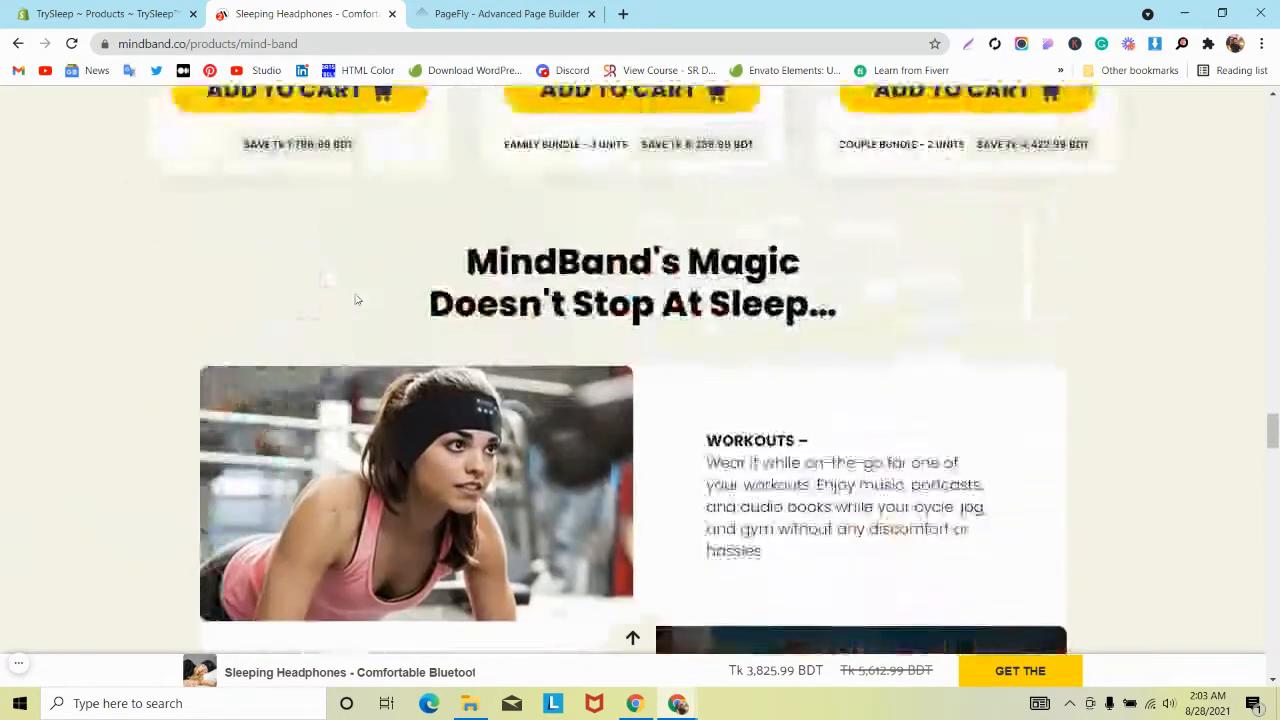
pyautogui.scroll(-8, 355, 300)
pyautogui.scroll(-12, 355, 300)
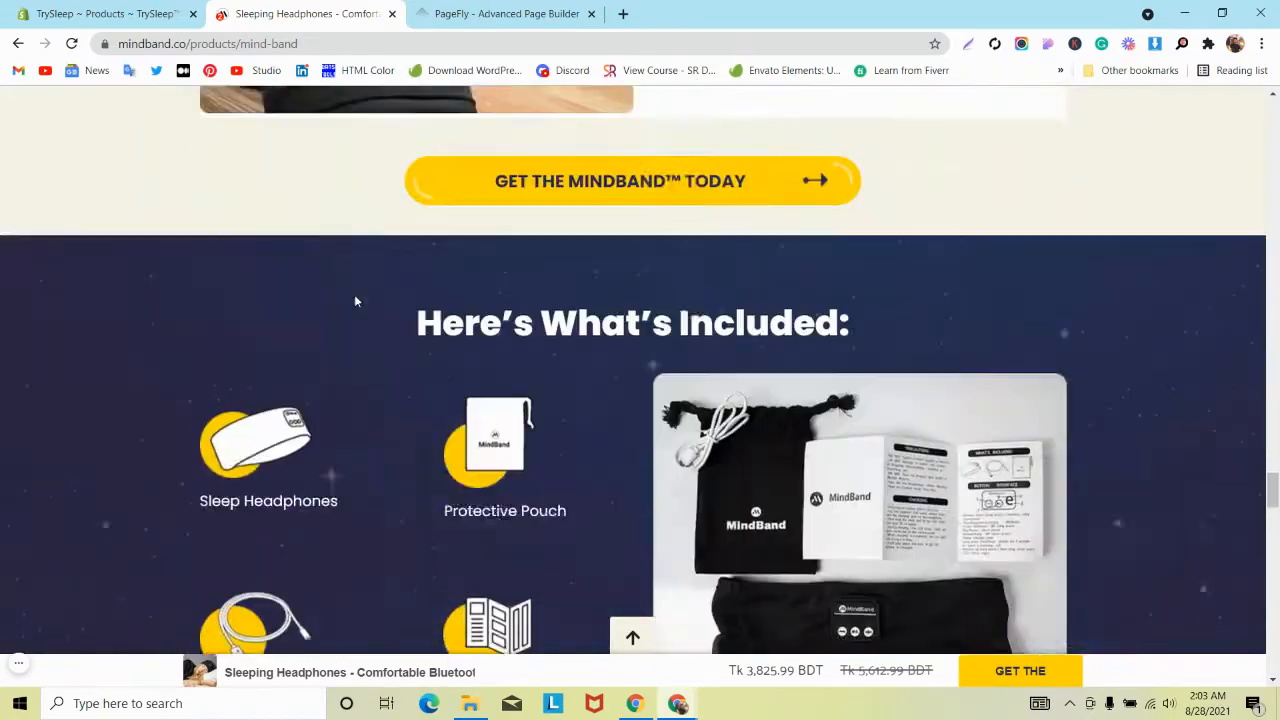
pyautogui.scroll(-6, 355, 300)
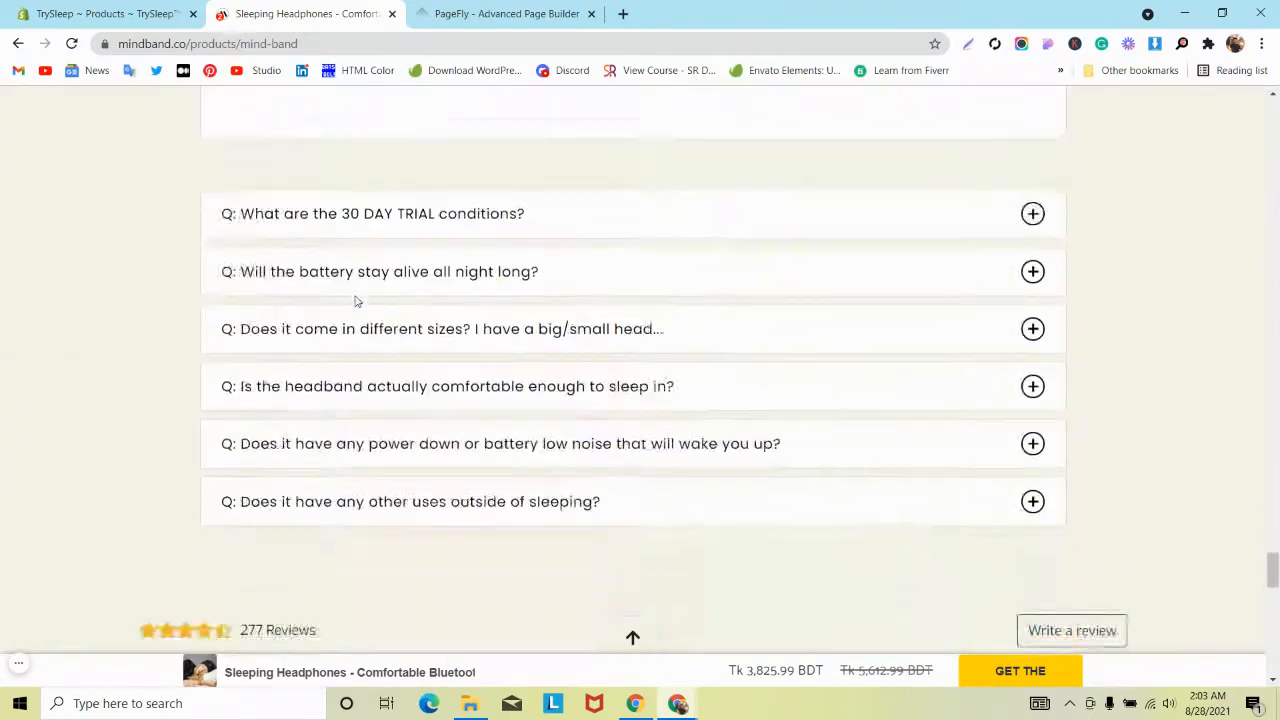
pyautogui.scroll(12, 355, 300)
pyautogui.scroll(20, 355, 302)
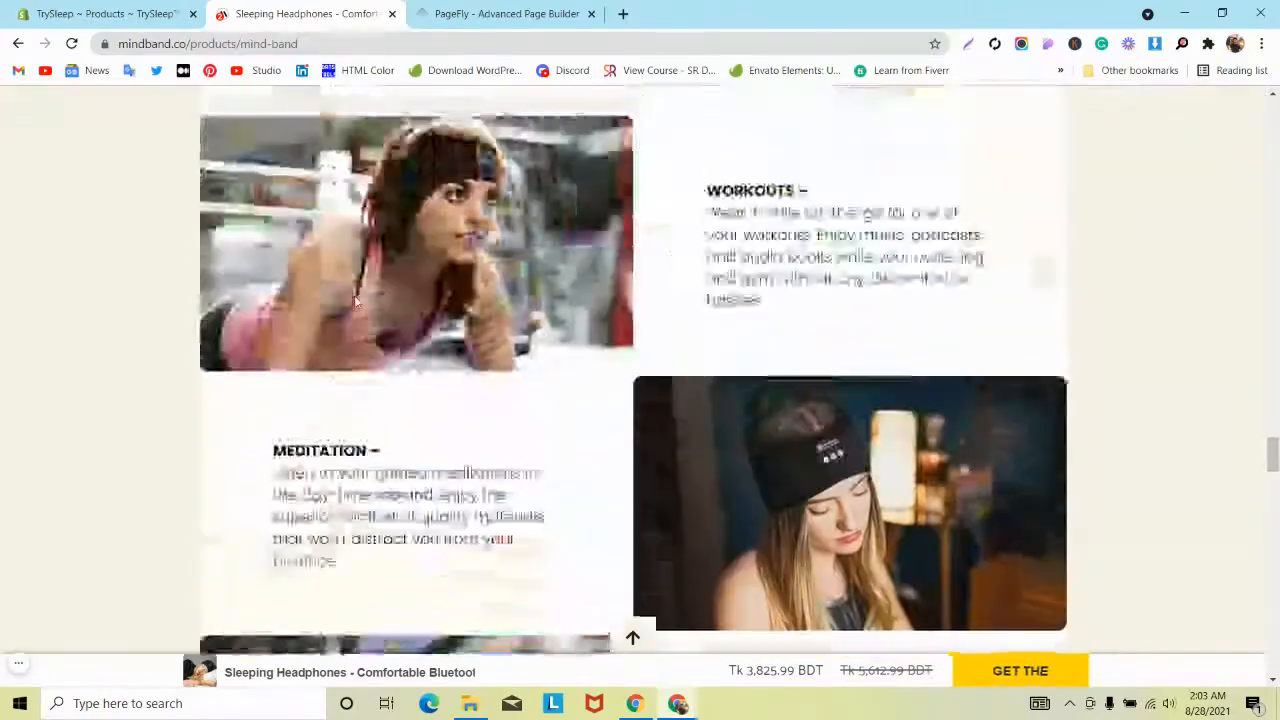
pyautogui.scroll(-12, 355, 303)
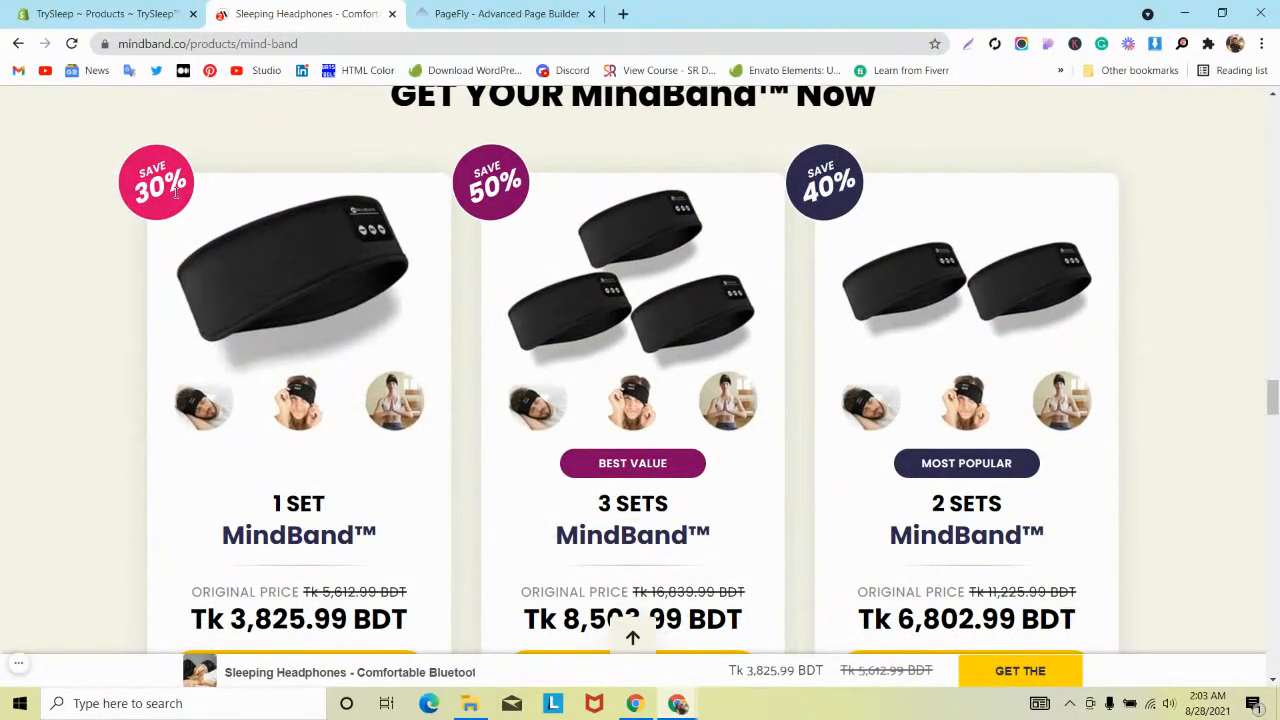
# Inspect the 30% savings badge on the 1 SET card in the developer tools and dock them to the bottom.
pyautogui.rightClick(175, 192)
pyautogui.click(243, 465)
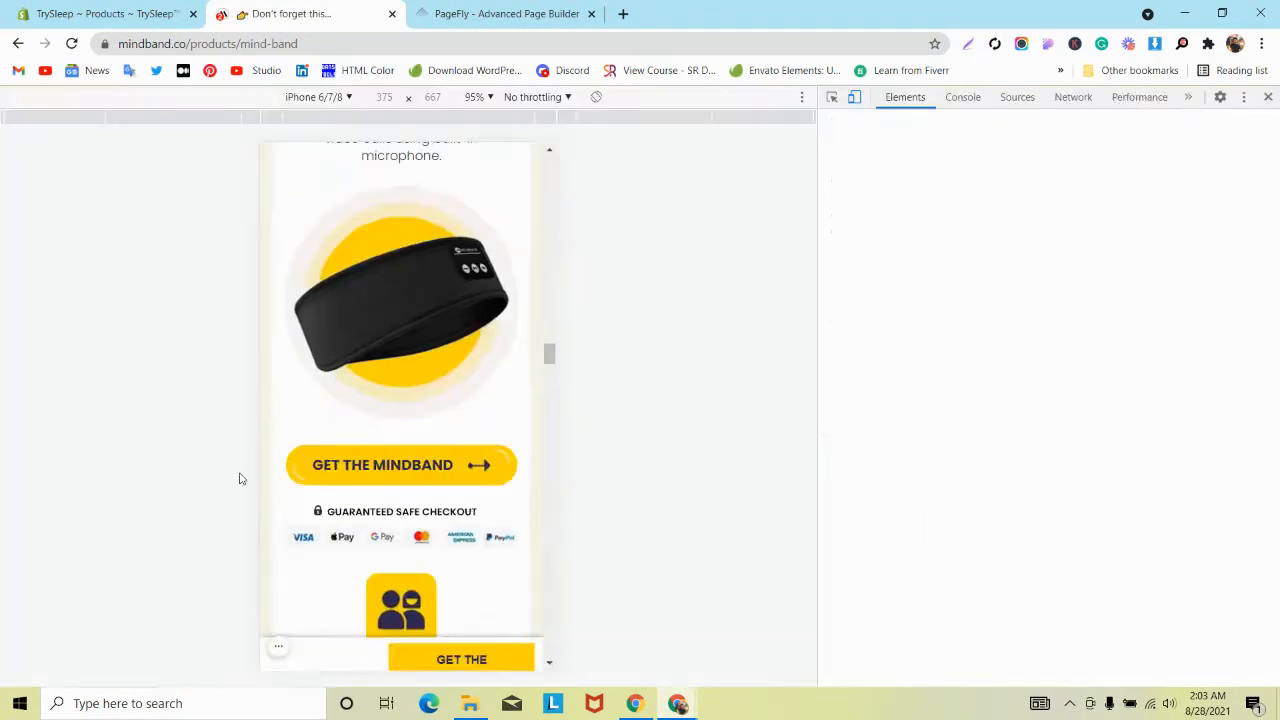
pyautogui.click(1244, 98)
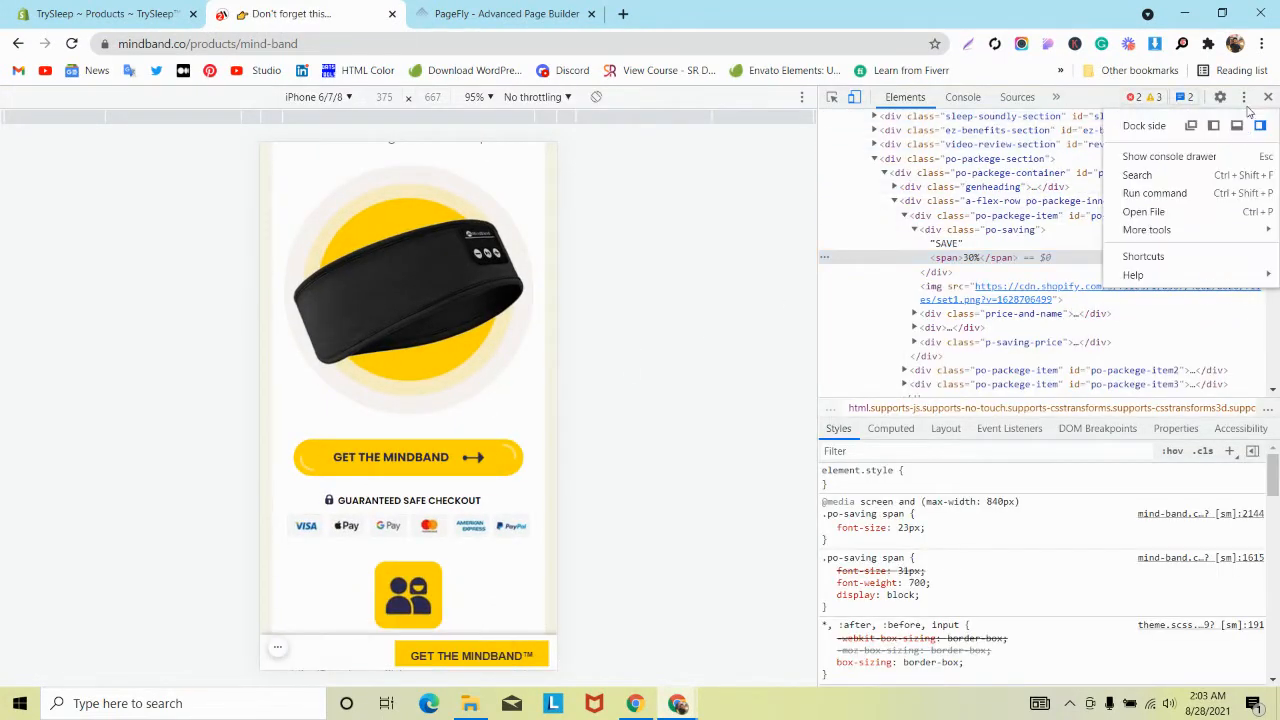
pyautogui.click(1240, 127)
# Switch to the PageFly editor and add a 1/1 layout row below the GET THE HEADPHONES TODAY section.
pyautogui.click(482, 5)
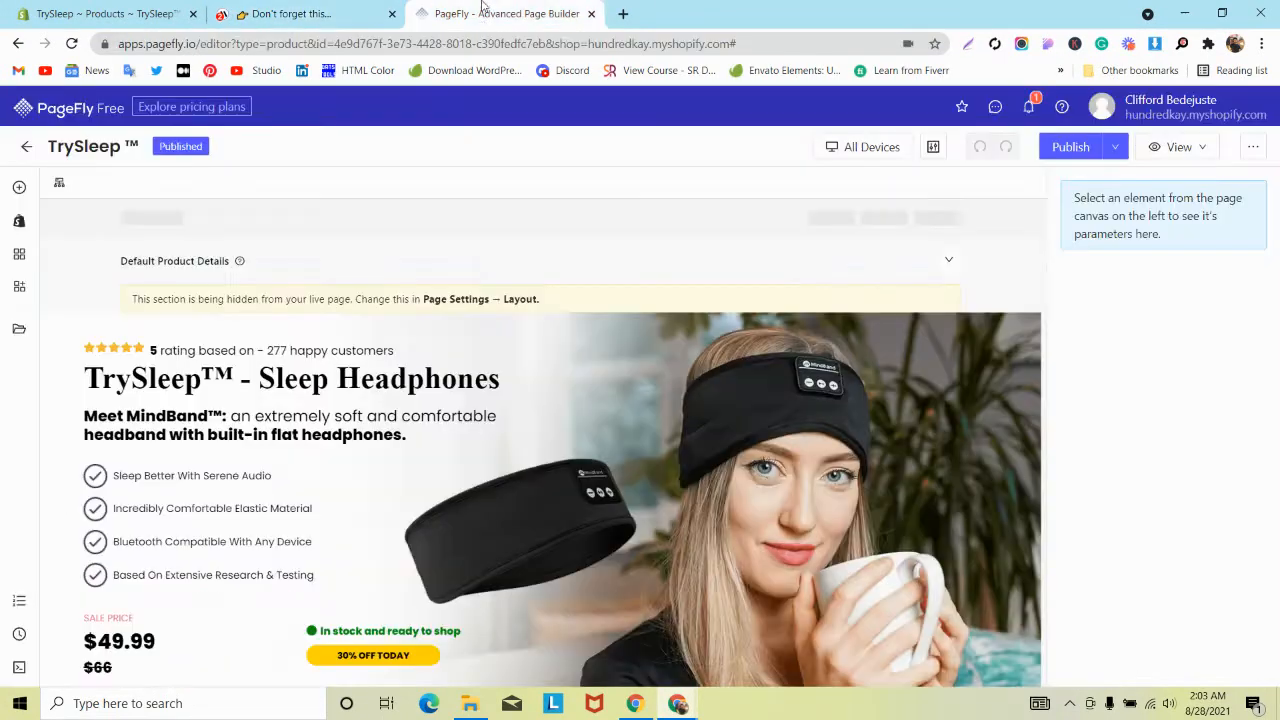
pyautogui.scroll(-20, 306, 271)
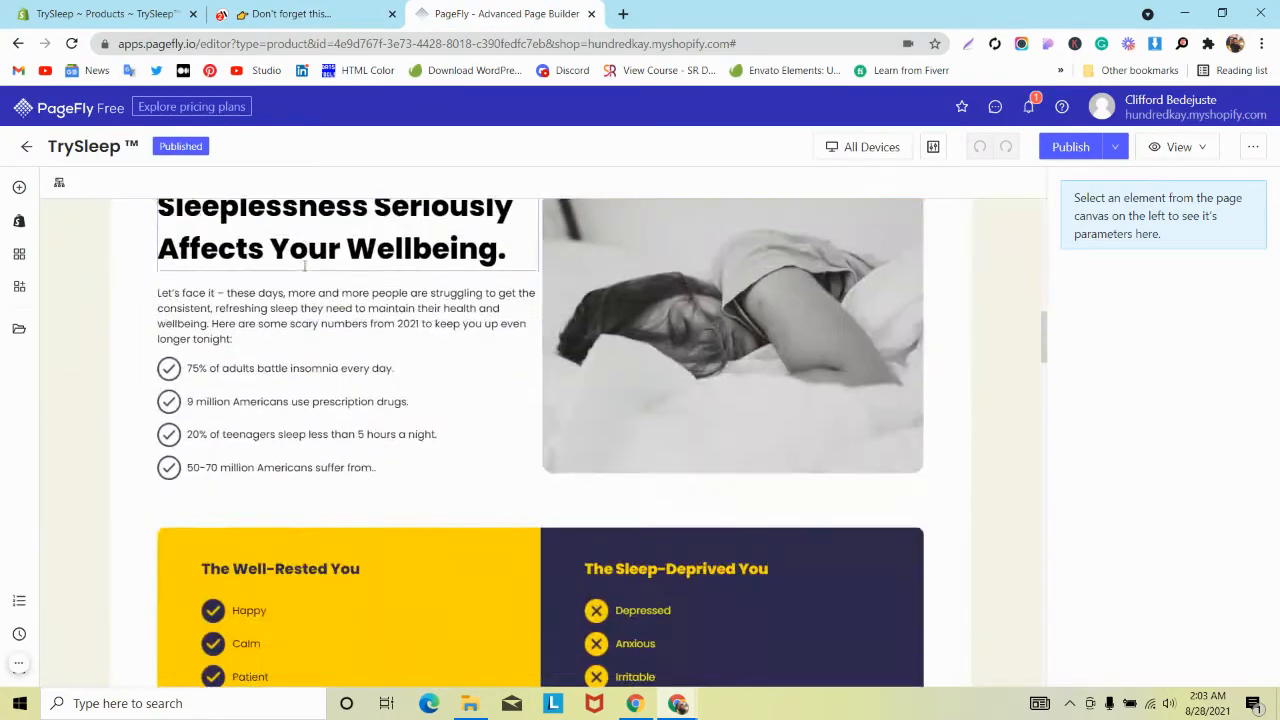
pyautogui.scroll(-15, 300, 271)
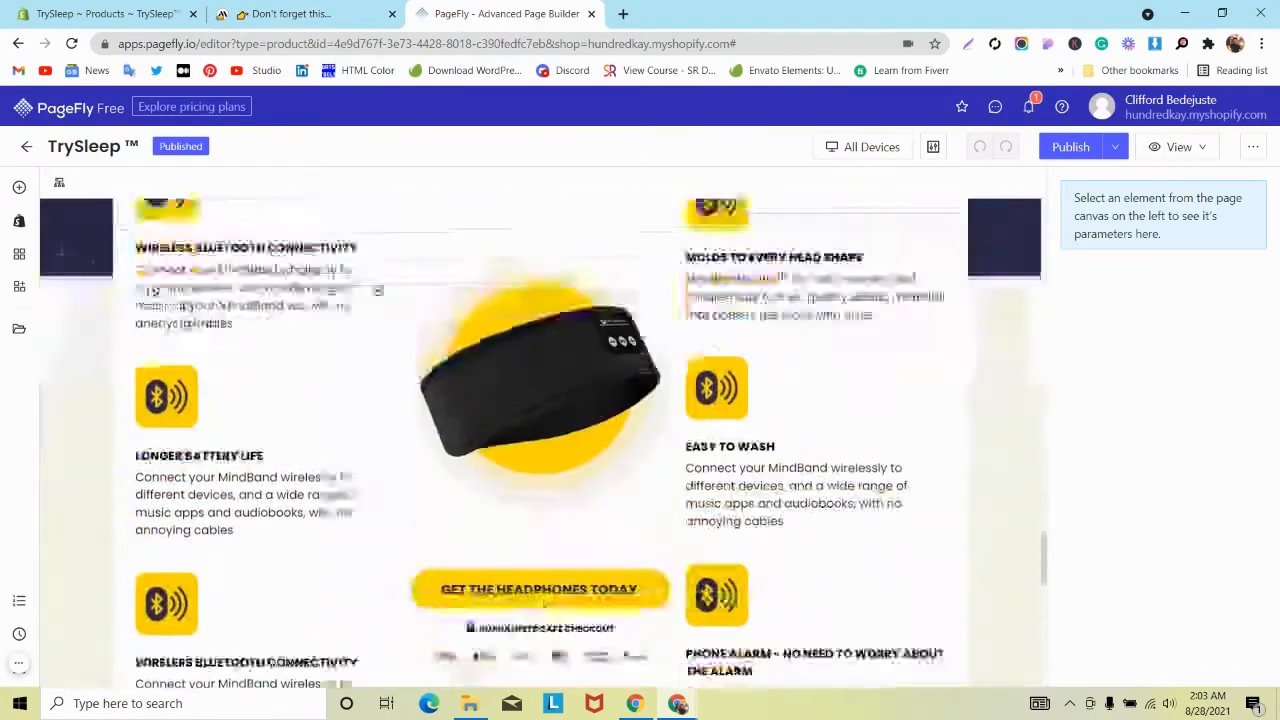
pyautogui.scroll(-1, 300, 271)
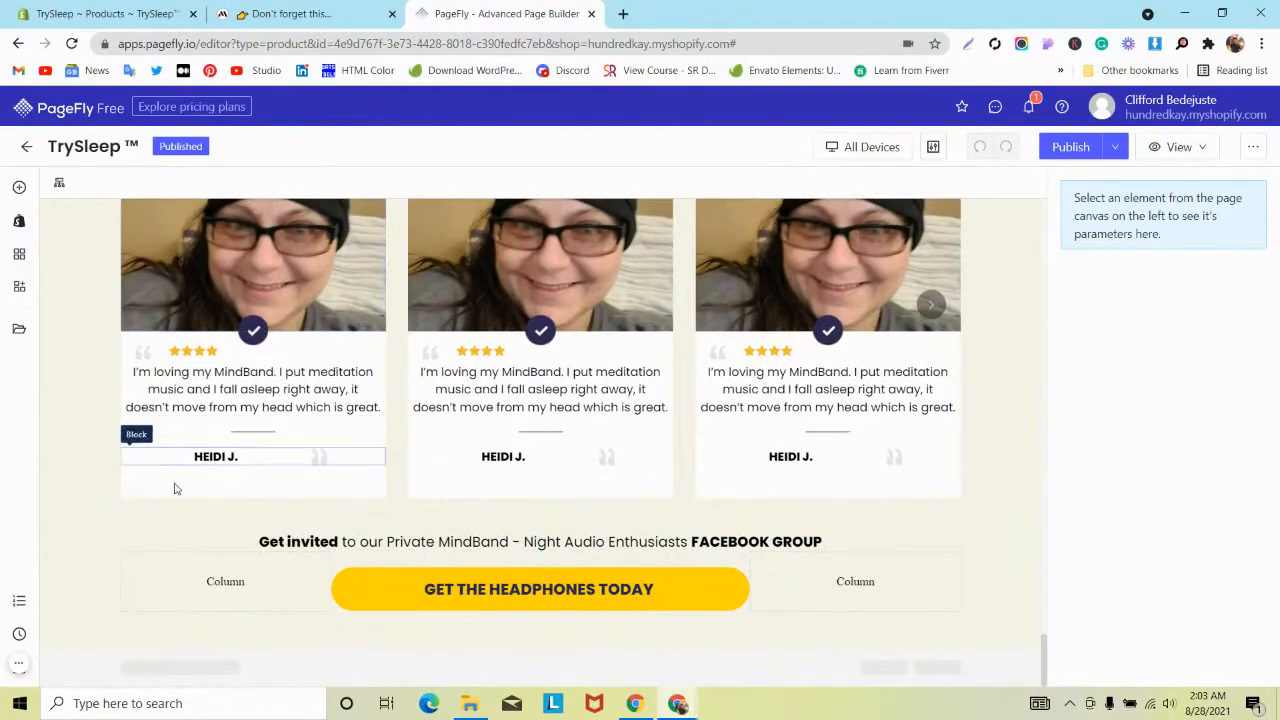
pyautogui.click(19, 187)
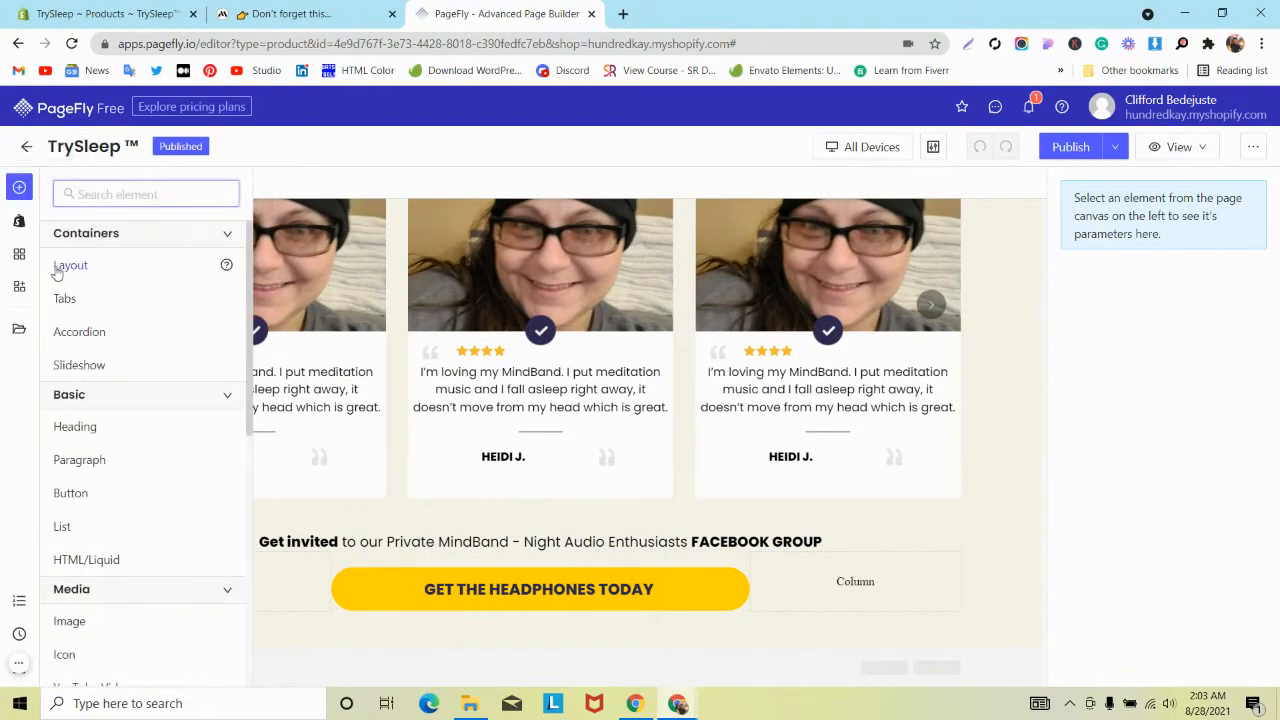
pyautogui.moveTo(131, 274)
pyautogui.moveTo(300, 211); pyautogui.dragTo(126, 640)
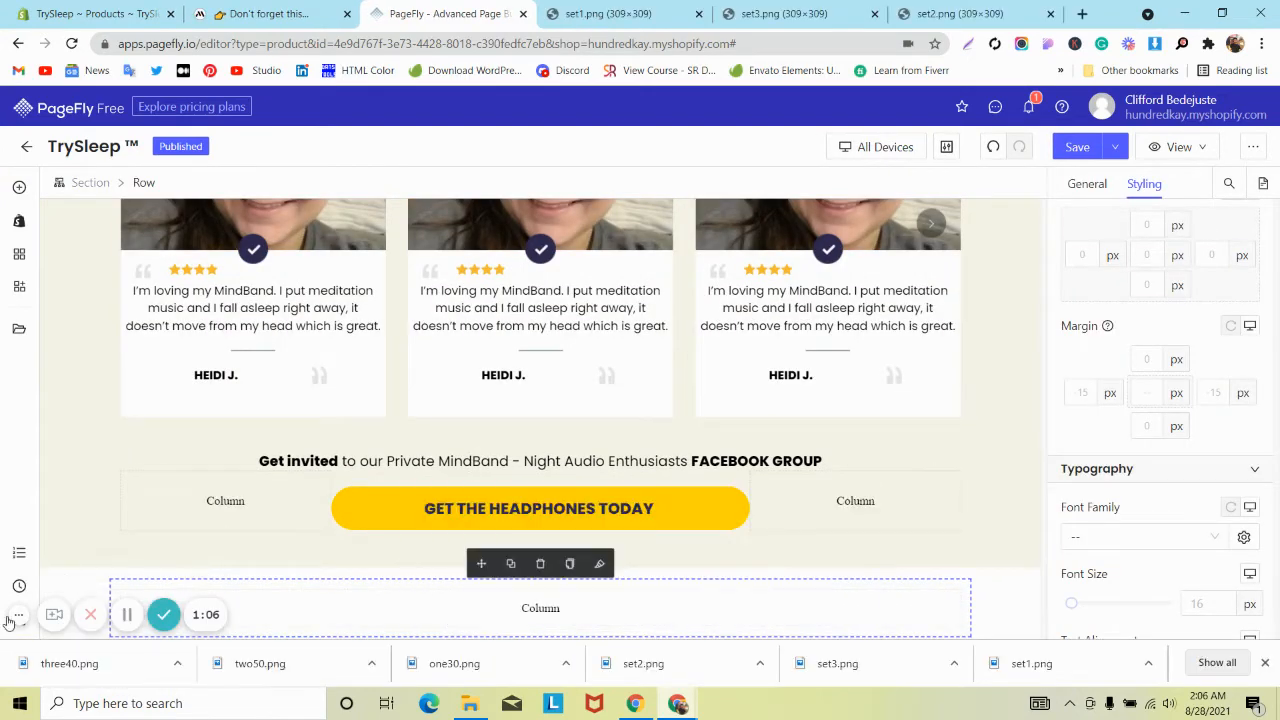
pyautogui.click(11, 619)
pyautogui.click(18, 617)
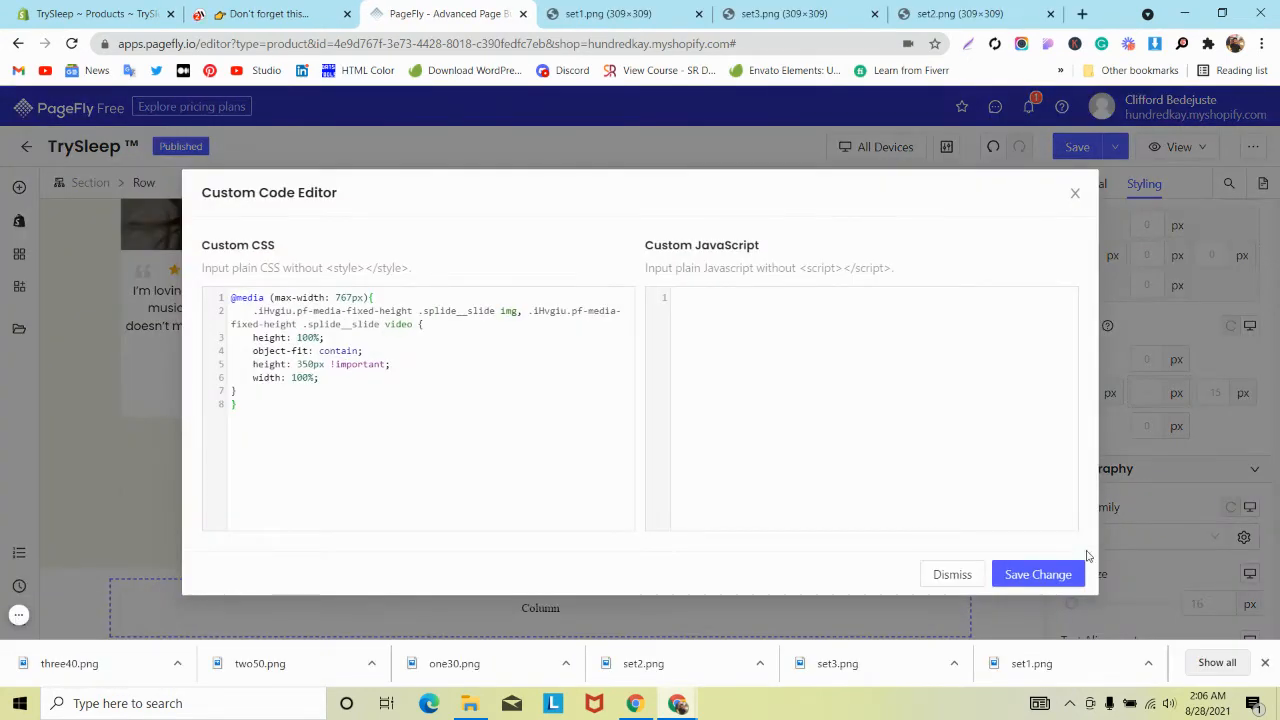
pyautogui.click(1076, 196)
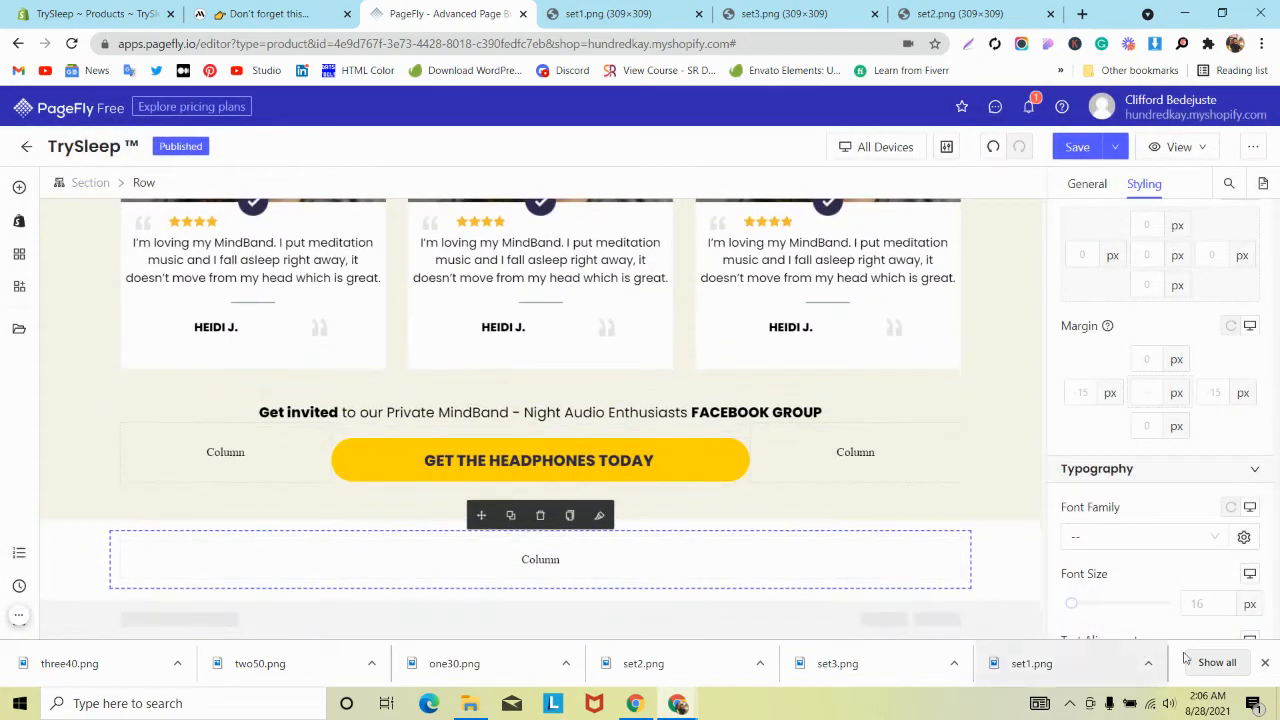
# Hide the downloads list and examine the three bundle cards on the MindBand product page as a layout reference.
pyautogui.click(1263, 664)
pyautogui.click(288, 13)
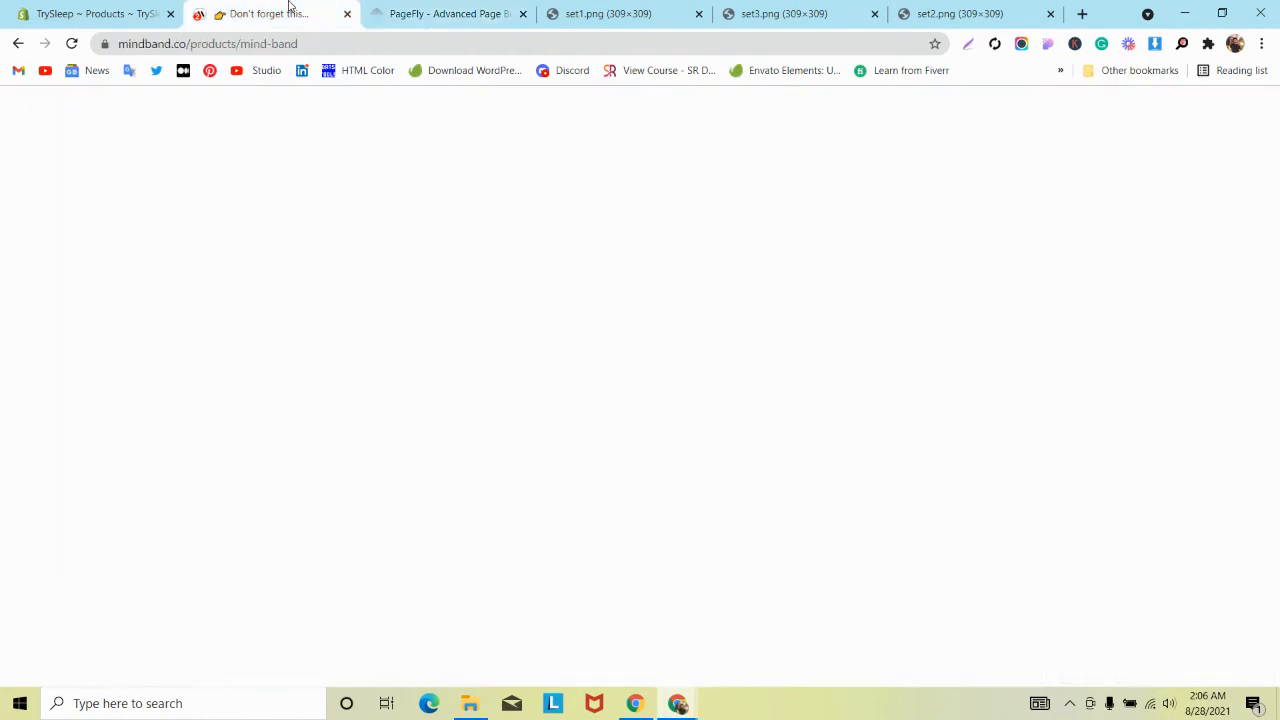
pyautogui.scroll(3, 366, 196)
pyautogui.scroll(2, 367, 196)
pyautogui.scroll(-2, 367, 196)
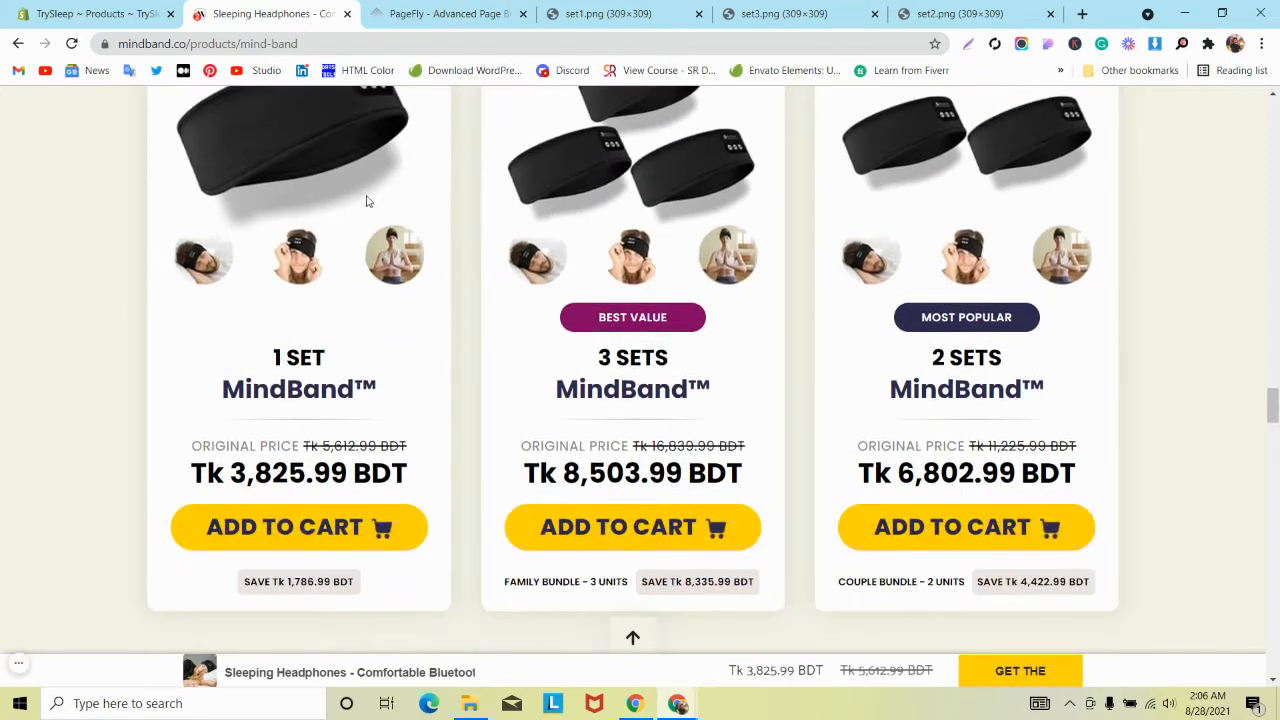
pyautogui.scroll(2, 367, 200)
pyautogui.scroll(-2, 369, 206)
pyautogui.scroll(-1, 368, 211)
pyautogui.scroll(2, 368, 208)
pyautogui.scroll(-2, 368, 205)
pyautogui.scroll(2, 368, 205)
pyautogui.scroll(-3, 368, 205)
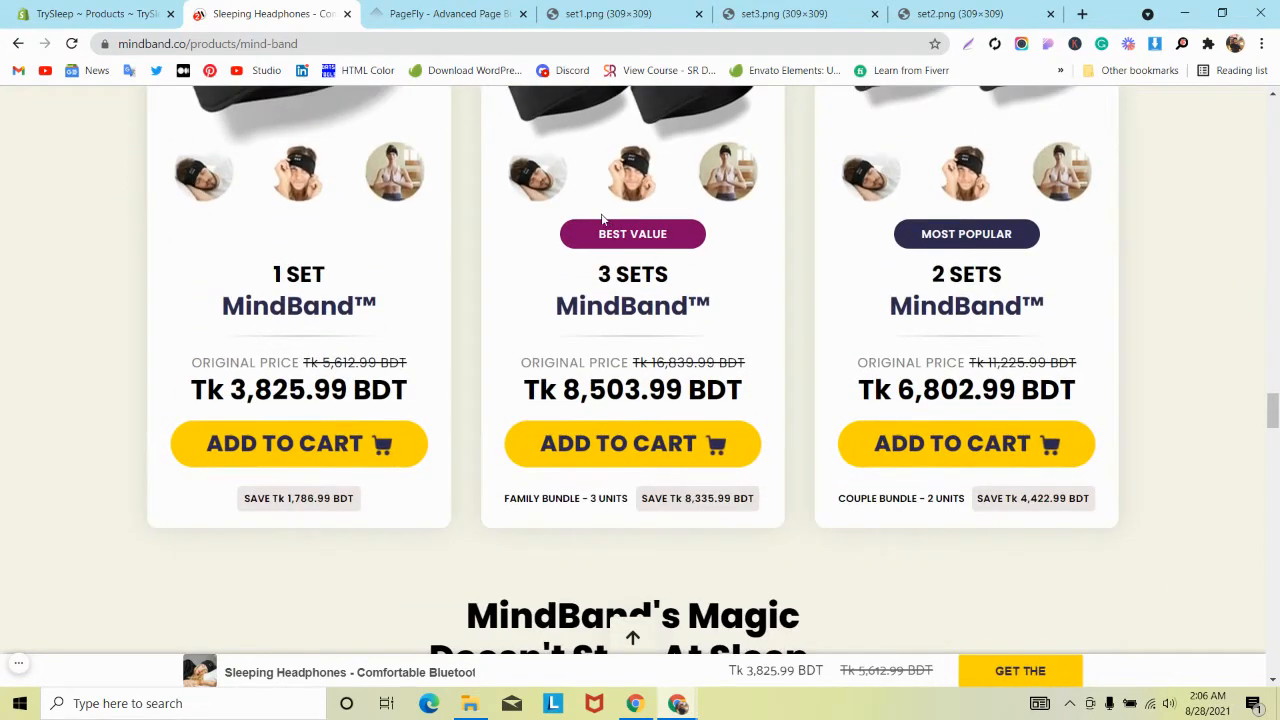
pyautogui.scroll(3, 488, 248)
pyautogui.scroll(-2, 488, 248)
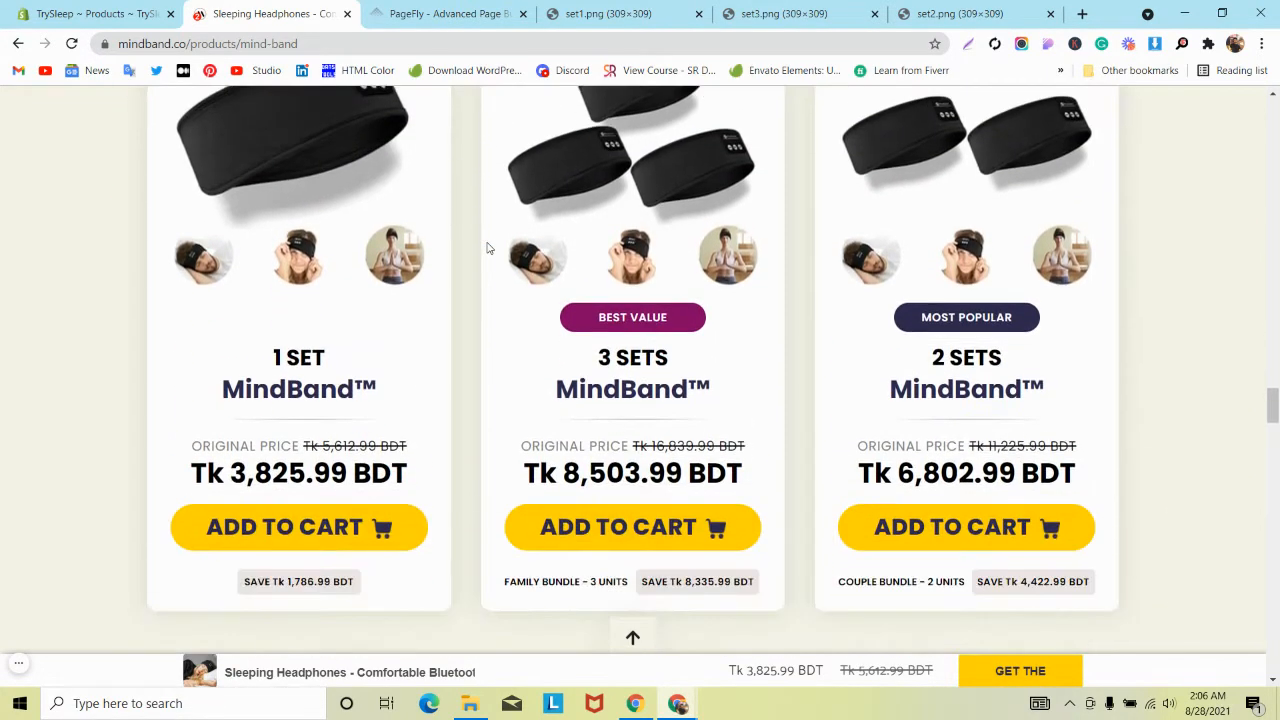
# Switch to the PageFly editor and split the new row beneath the headphones button section into three equal columns.
pyautogui.click(487, 24)
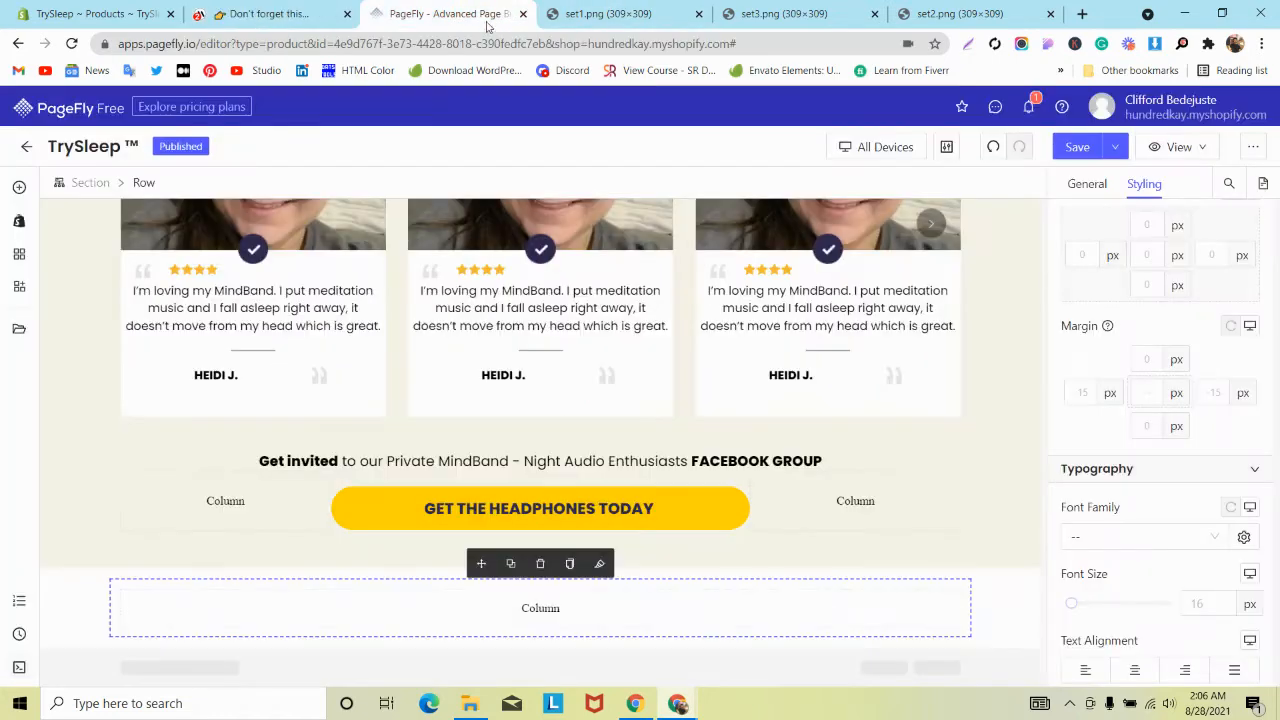
pyautogui.click(345, 608)
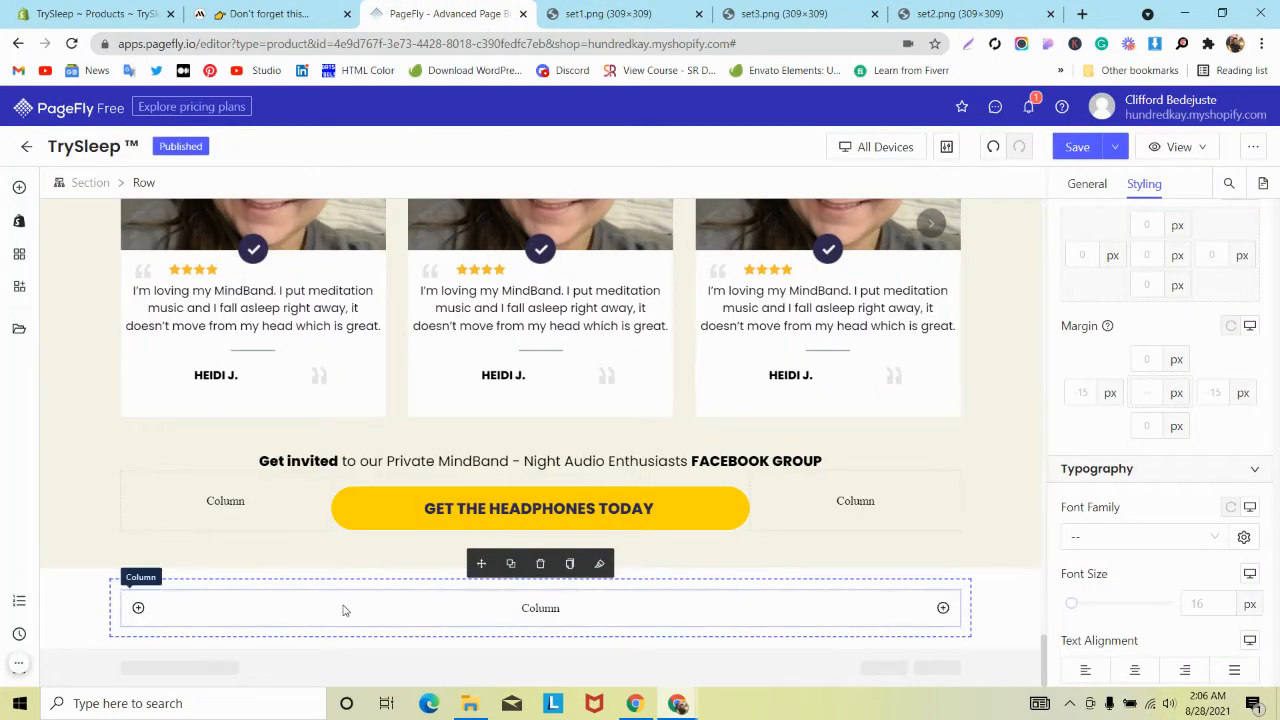
pyautogui.click(943, 609)
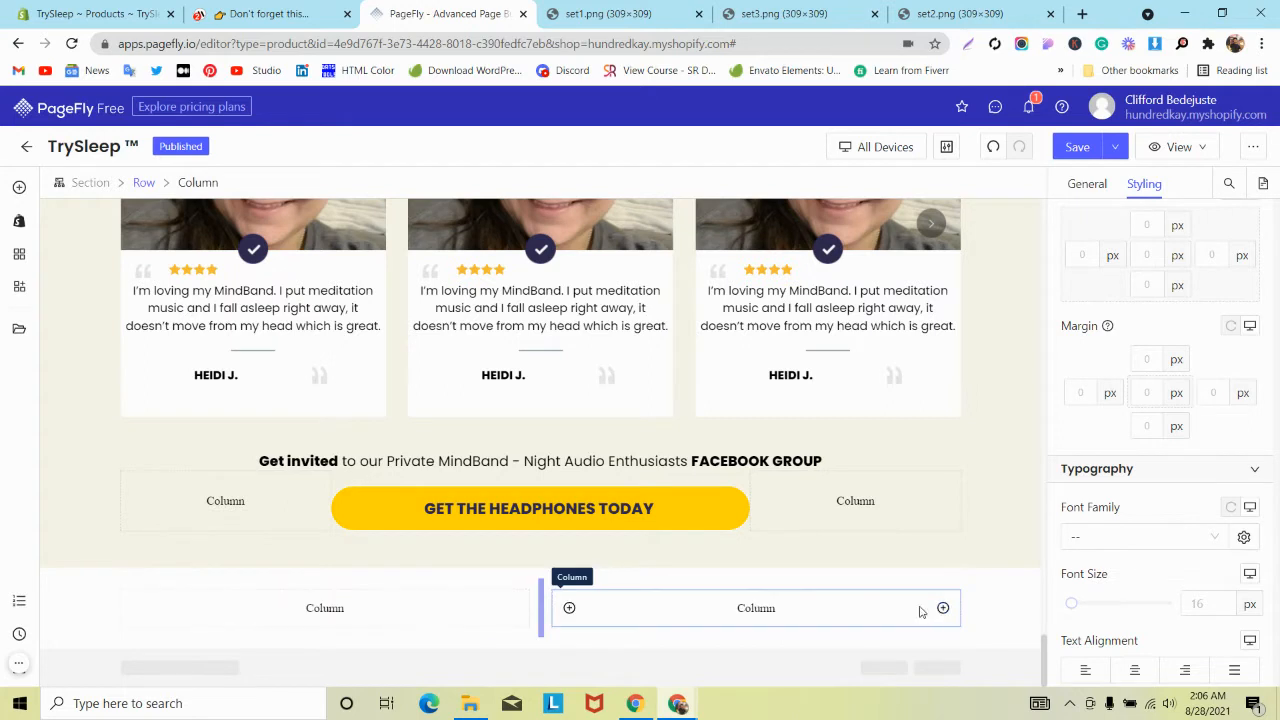
pyautogui.click(943, 609)
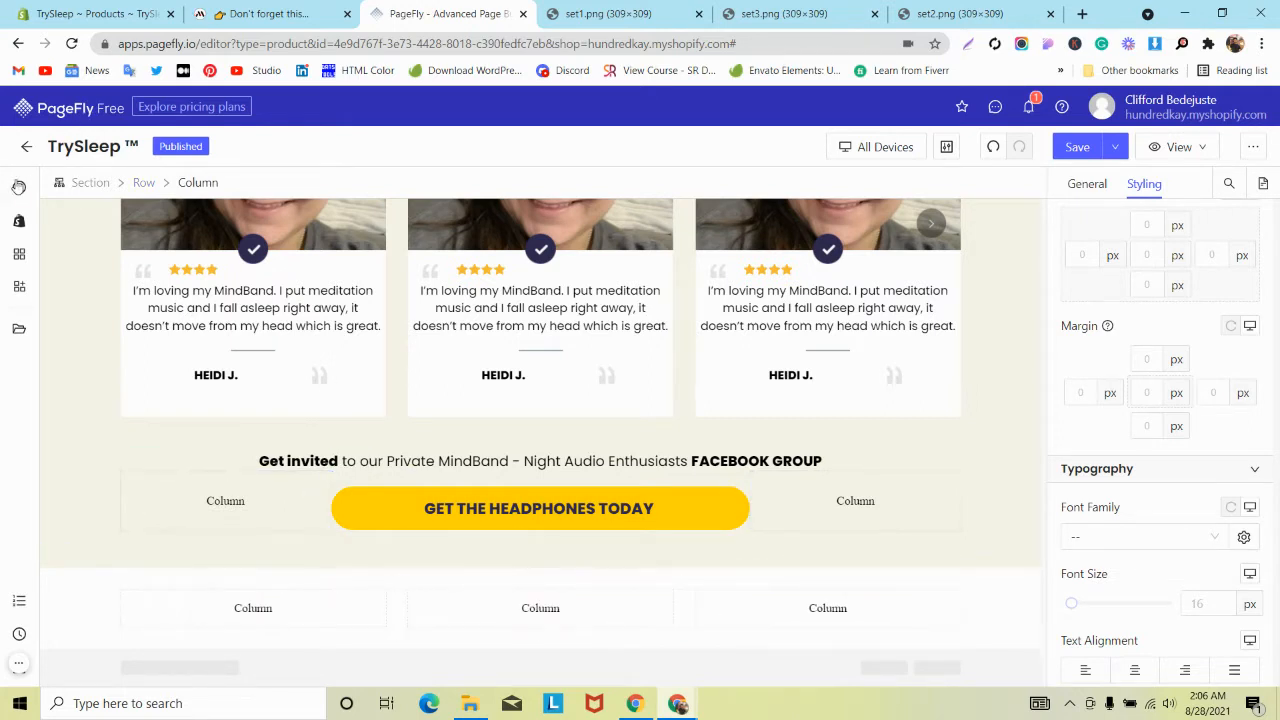
# Nest a 1/1 layout row inside the first of the three columns and place an image element in it.
pyautogui.click(18, 186)
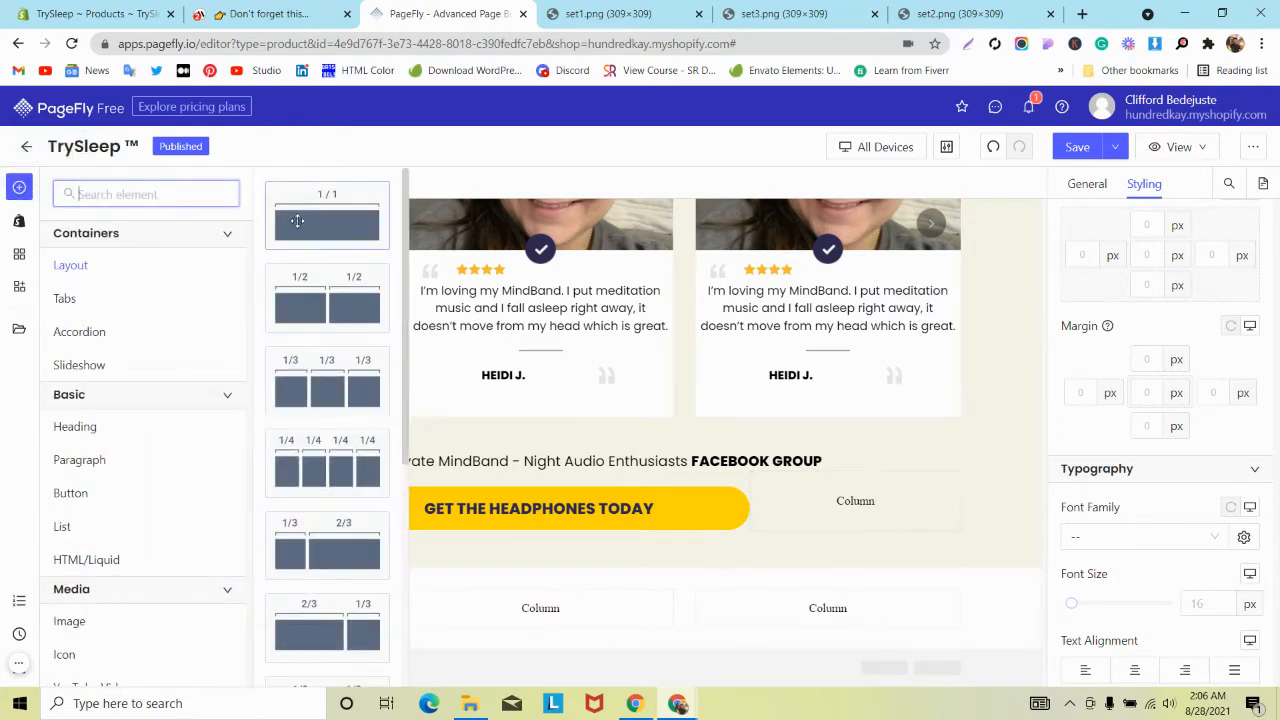
pyautogui.moveTo(287, 332); pyautogui.dragTo(240, 598)
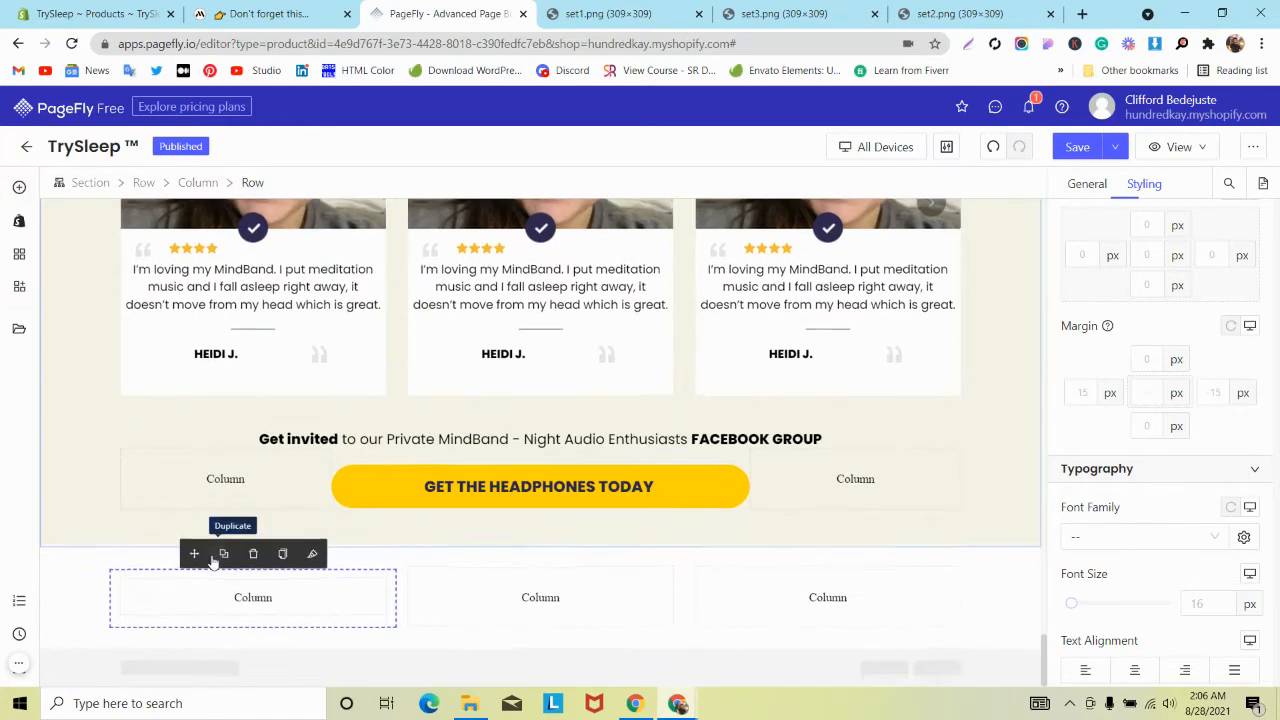
pyautogui.click(19, 186)
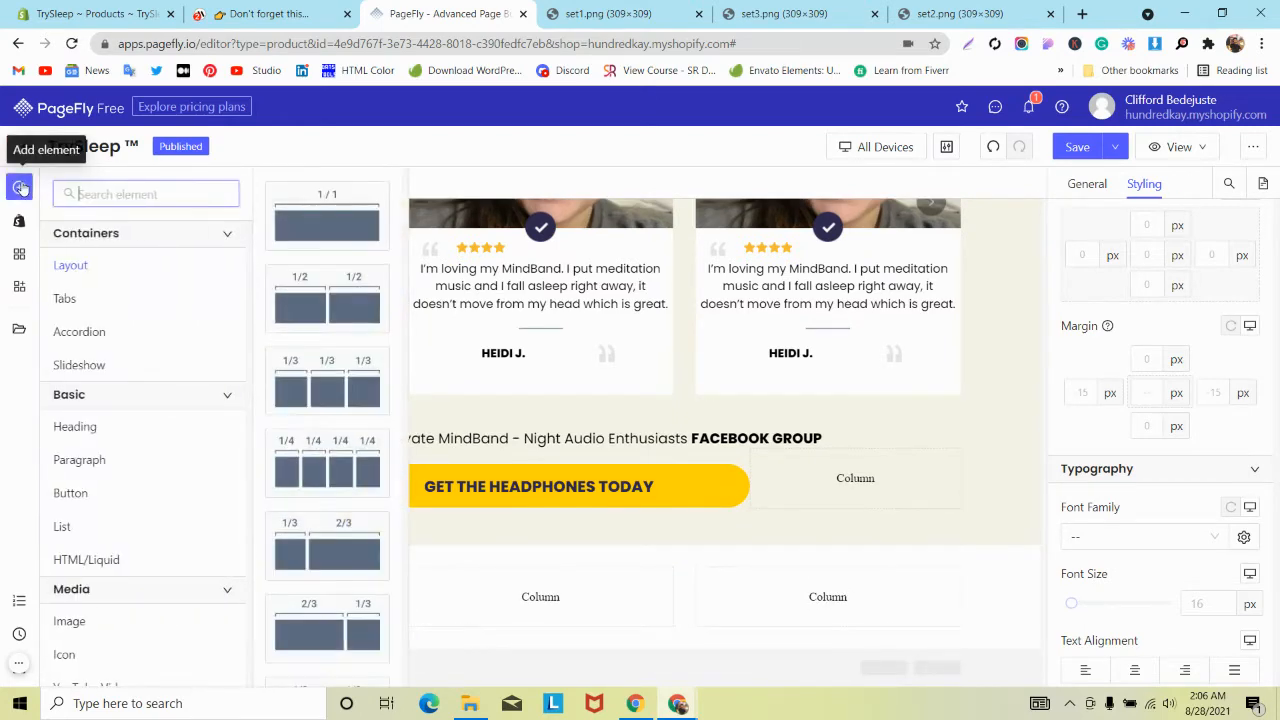
pyautogui.write('im')
pyautogui.moveTo(70, 272); pyautogui.dragTo(180, 610)
# Upload the one30 image from the Project folder and use it as the new image element's source.
pyautogui.click(1087, 184)
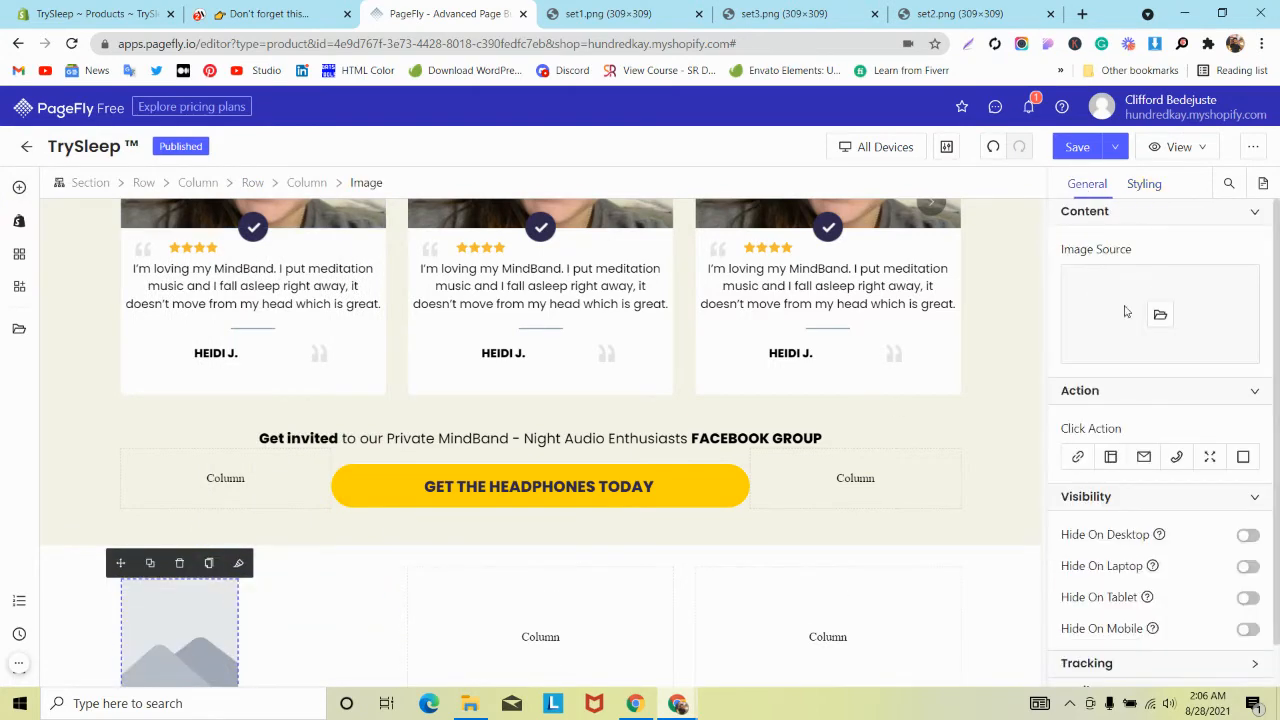
pyautogui.click(1160, 315)
pyautogui.click(1036, 255)
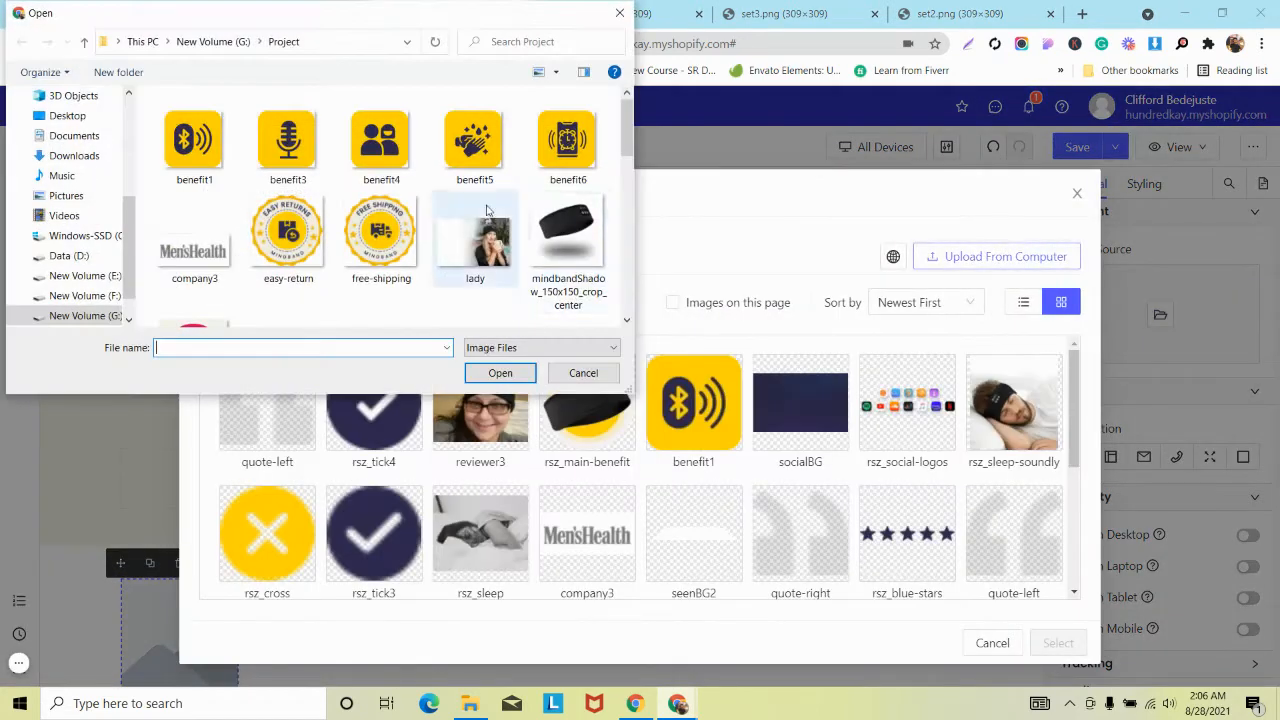
pyautogui.scroll(-5, 322, 221)
pyautogui.scroll(3, 322, 221)
pyautogui.click(193, 128)
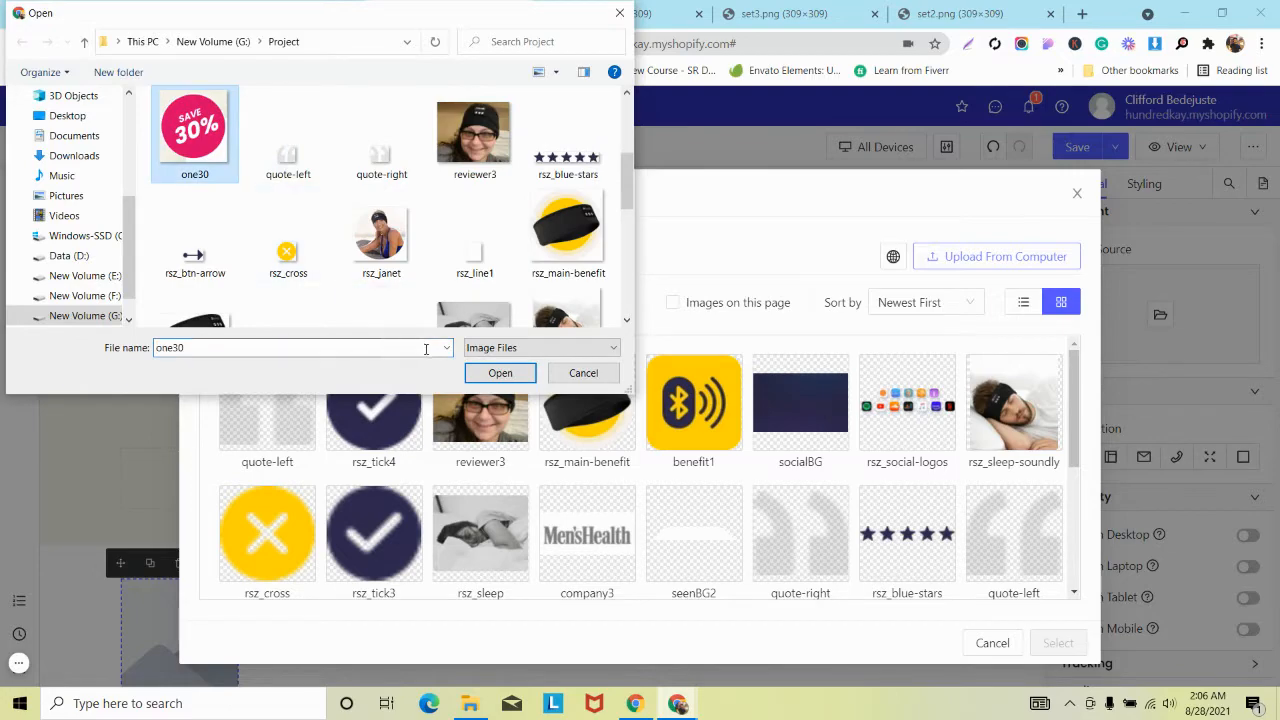
pyautogui.click(500, 373)
pyautogui.scroll(-3, 236, 450)
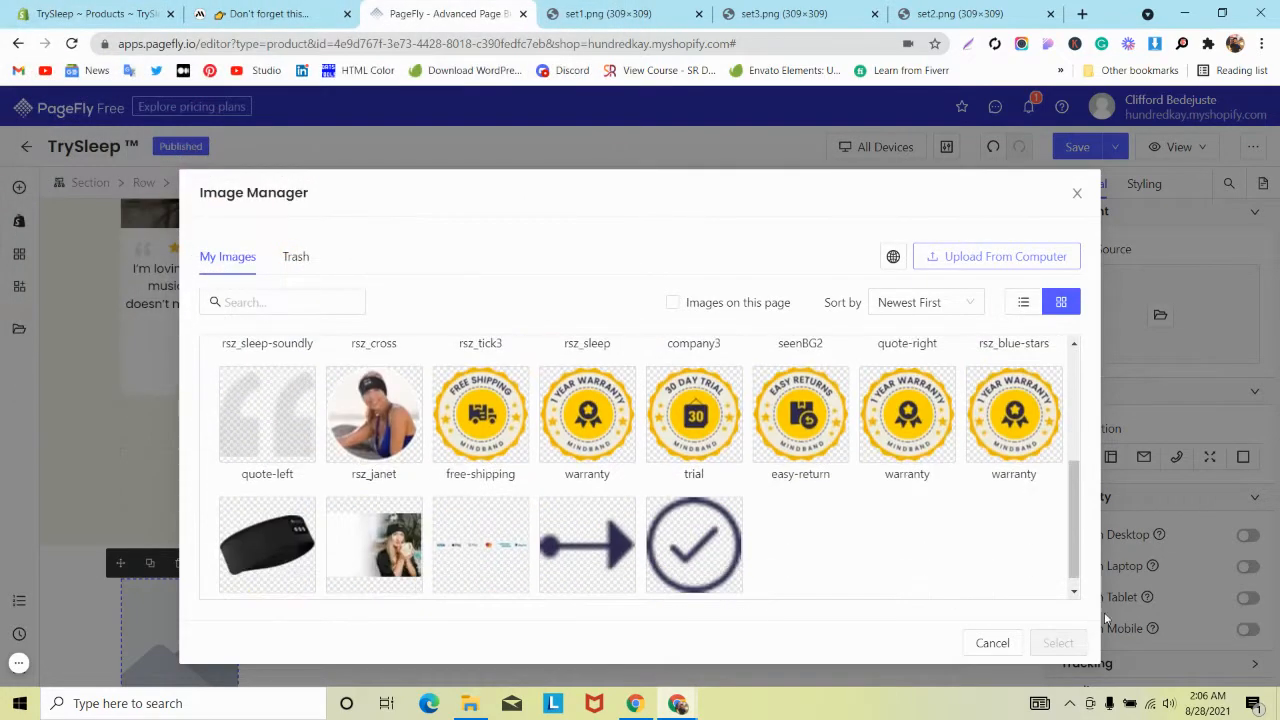
pyautogui.scroll(2, 690, 530)
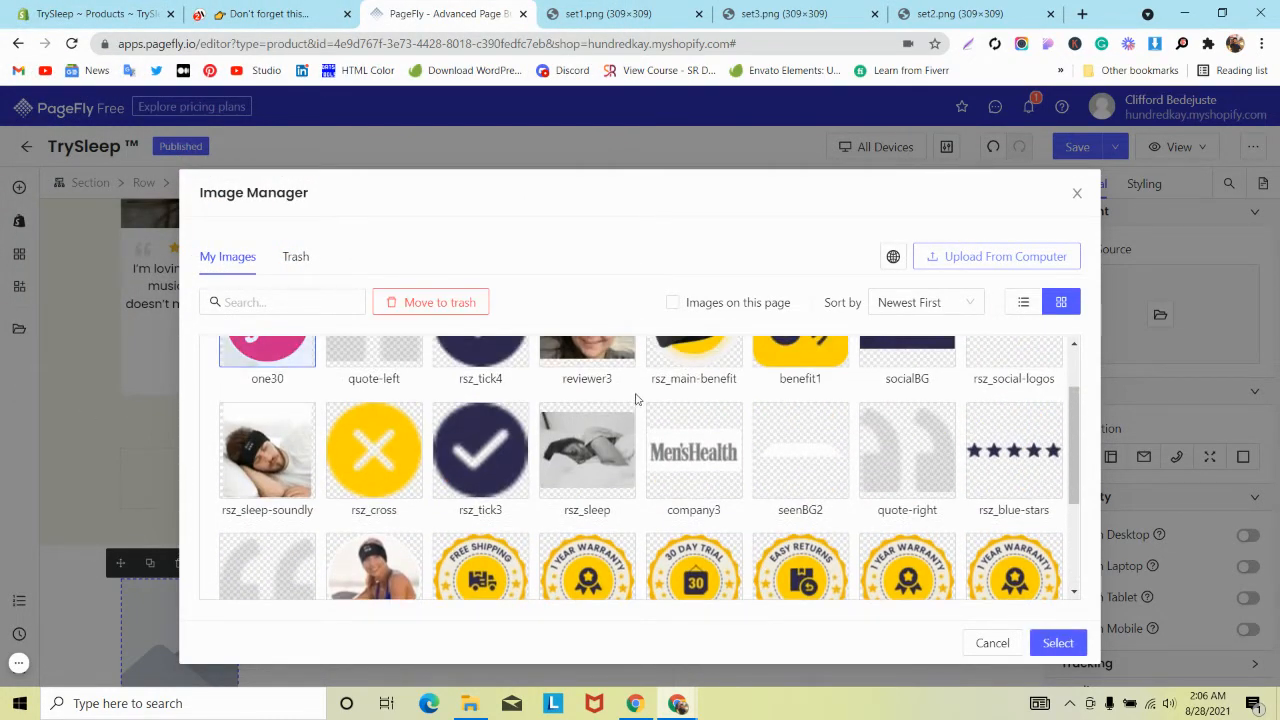
pyautogui.click(1045, 643)
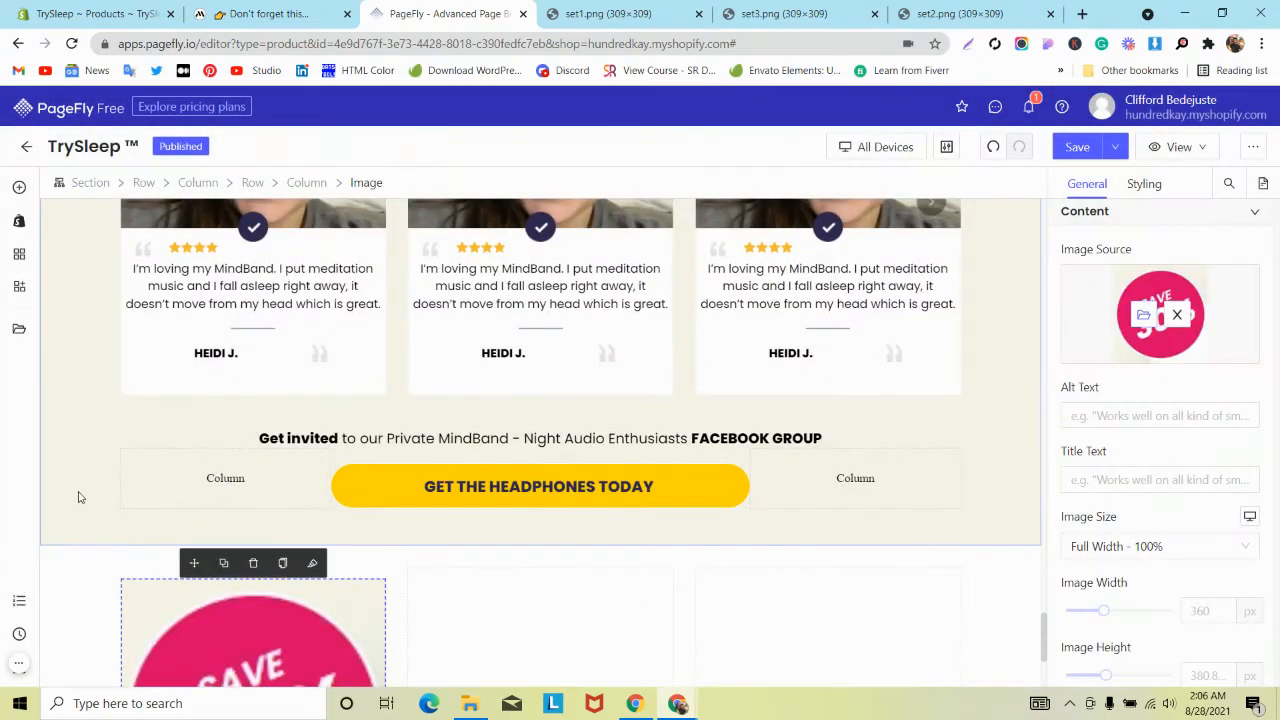
# Copy the styles of the GET THE HEADPHONES TODAY section and apply them to the new three-column section below.
pyautogui.click(571, 513)
pyautogui.click(556, 560)
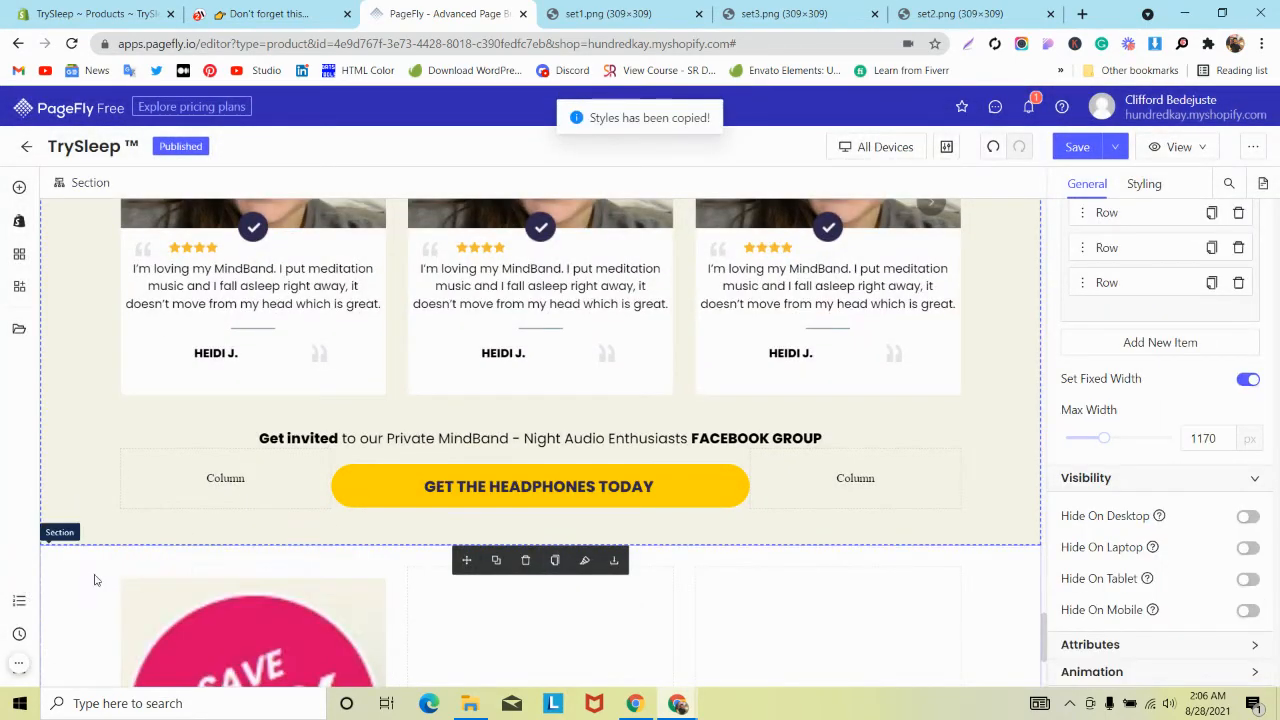
pyautogui.click(320, 573)
pyautogui.click(584, 531)
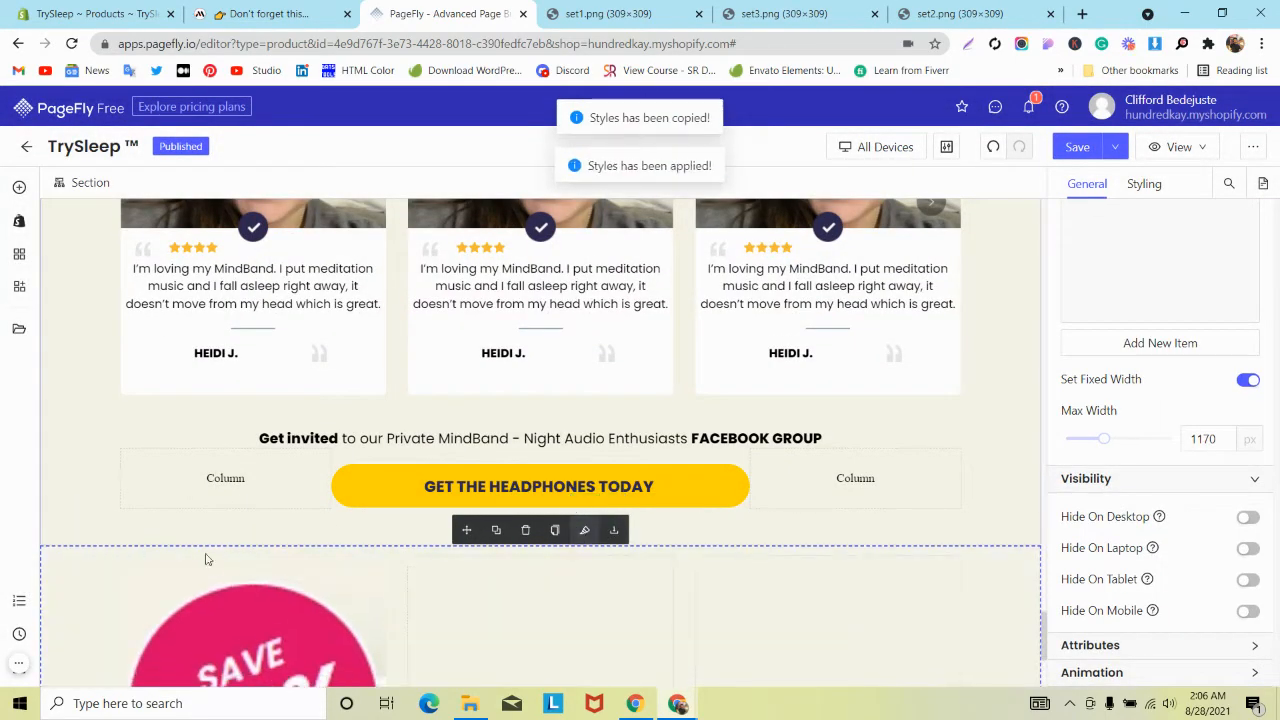
# Set the savings badge's image width to 60 px.
pyautogui.scroll(-2, 279, 517)
pyautogui.click(280, 487)
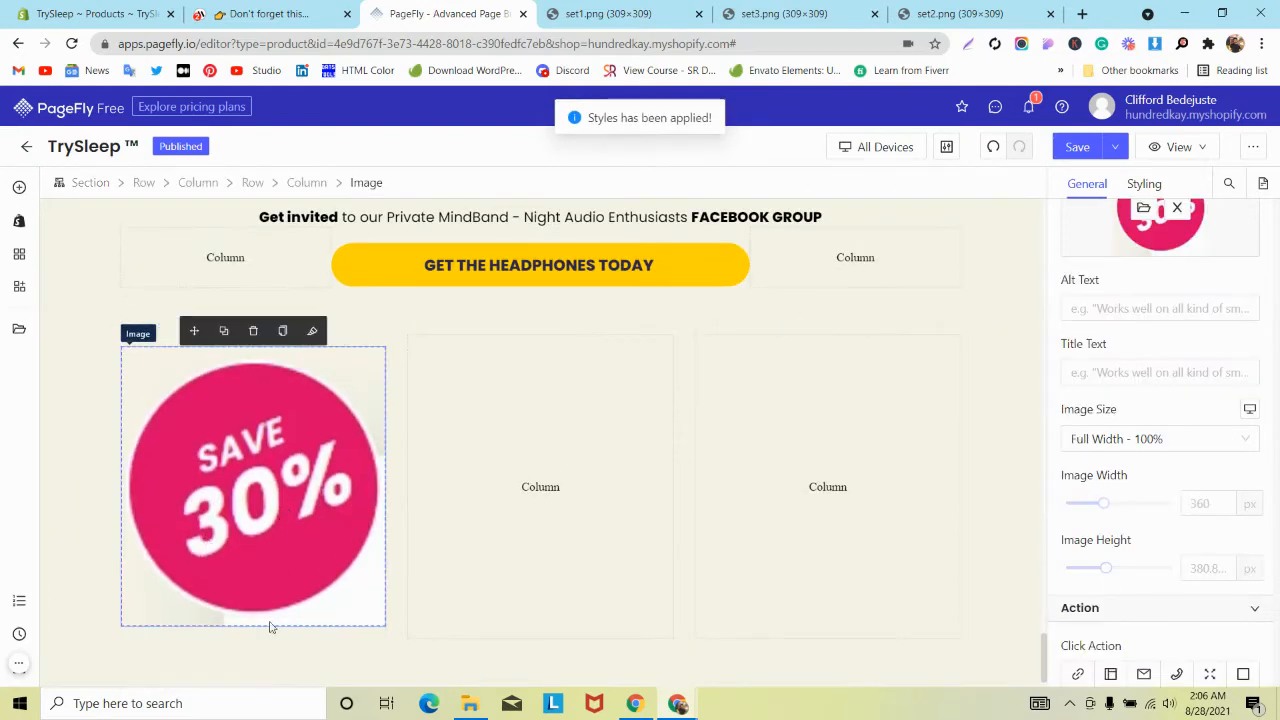
pyautogui.scroll(-1, 271, 623)
pyautogui.click(1195, 505)
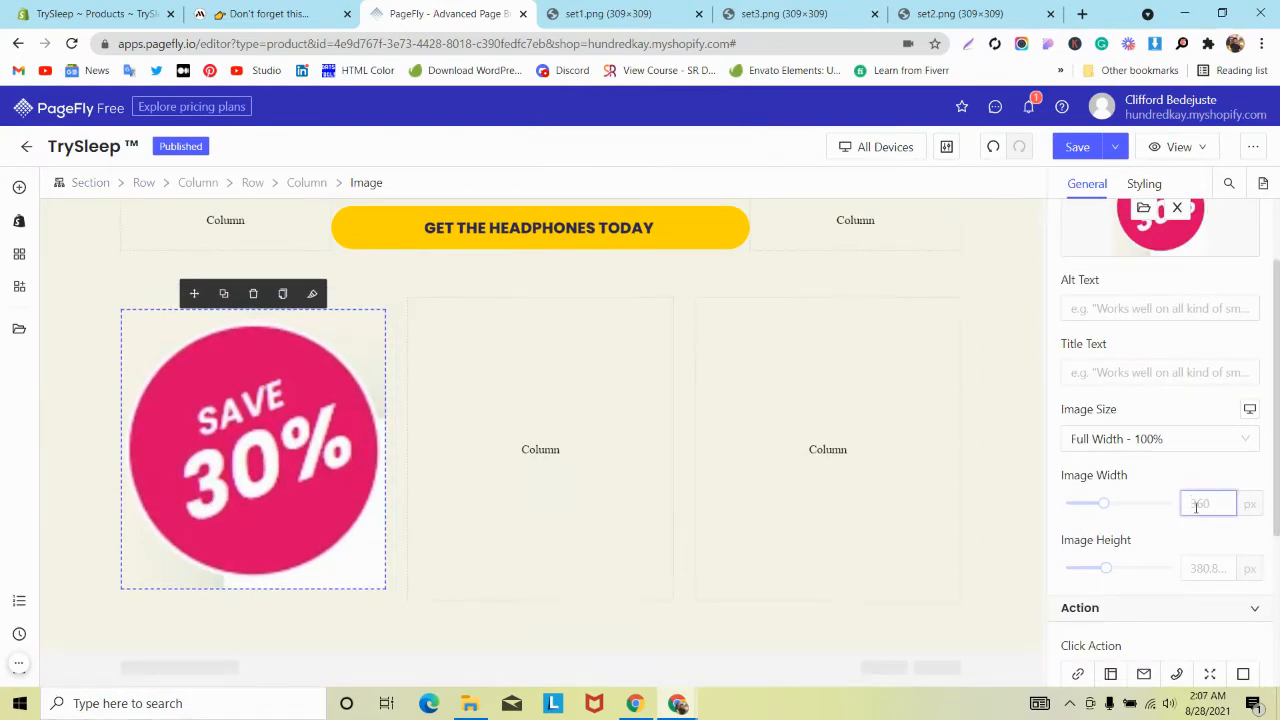
pyautogui.write('41')
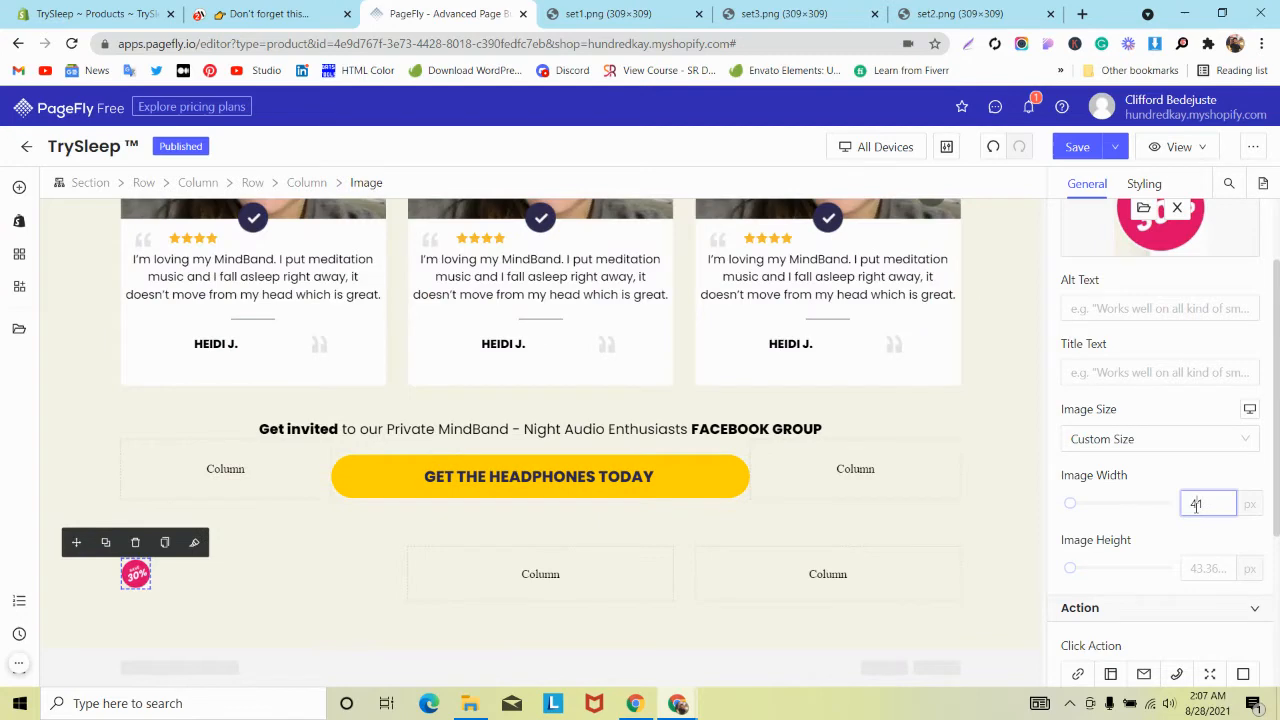
pyautogui.write('60')
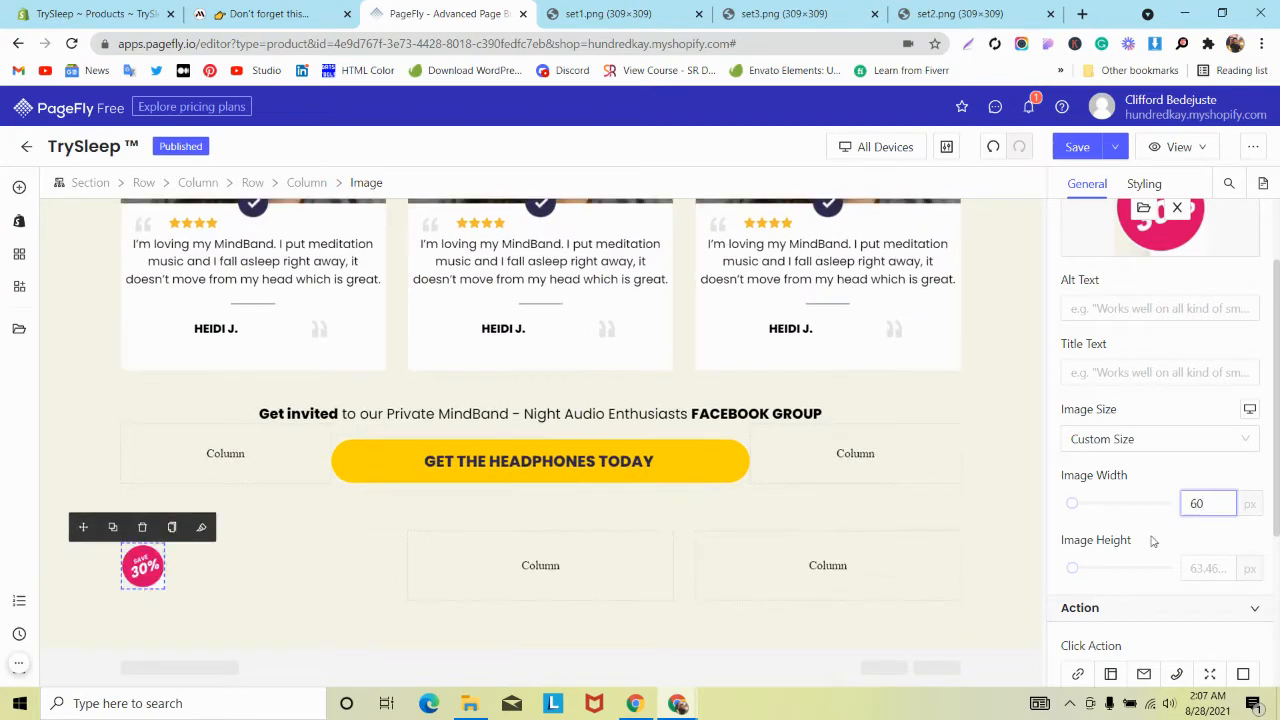
# Check the 1 SET card's layout on the MindBand product page and return to the PageFly editor.
pyautogui.click(286, 552)
pyautogui.click(245, 14)
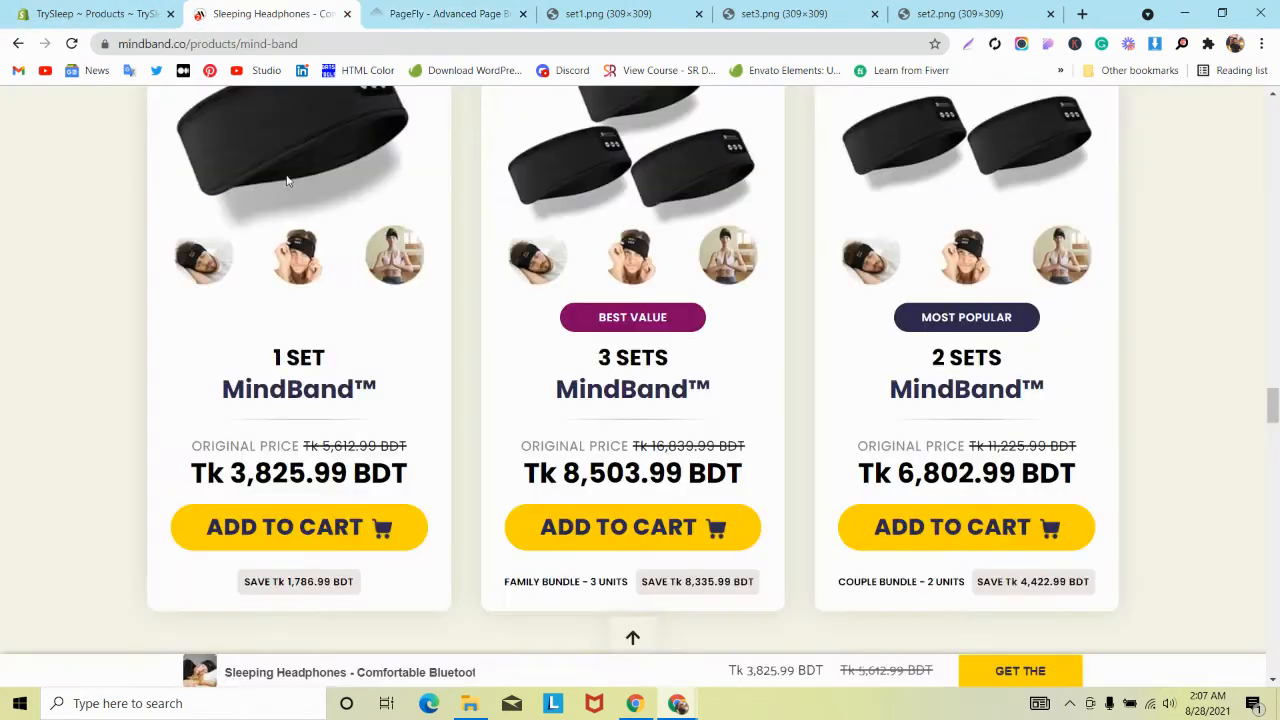
pyautogui.scroll(2, 280, 190)
pyautogui.scroll(-1, 274, 200)
pyautogui.click(440, 14)
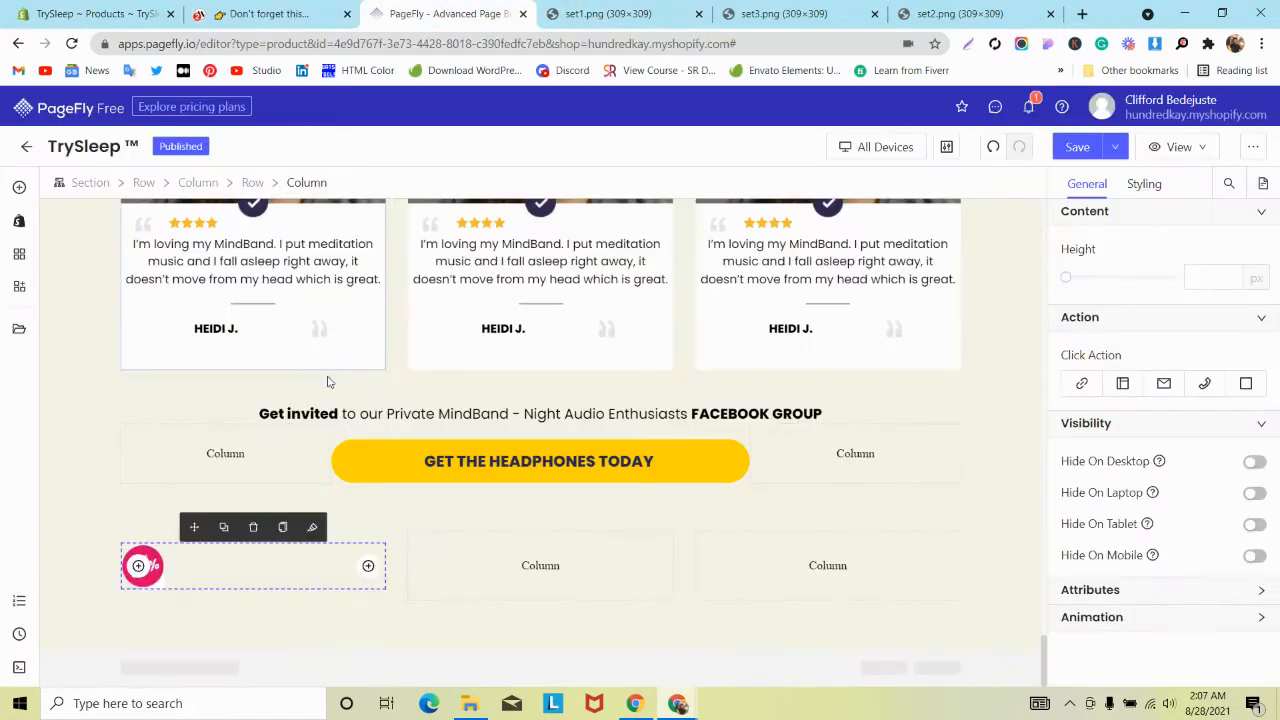
# Set the nested row's column spacing to 0 px and its background color to white.
pyautogui.click(252, 182)
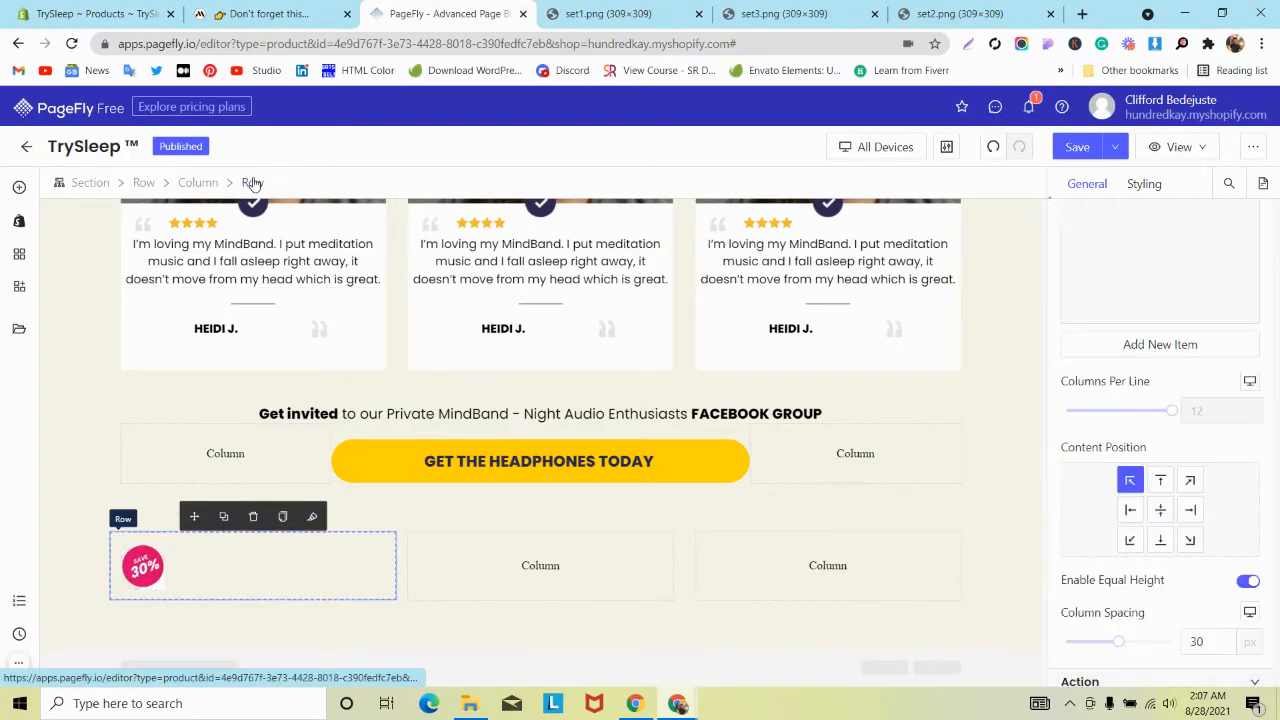
pyautogui.scroll(-2, 1175, 420)
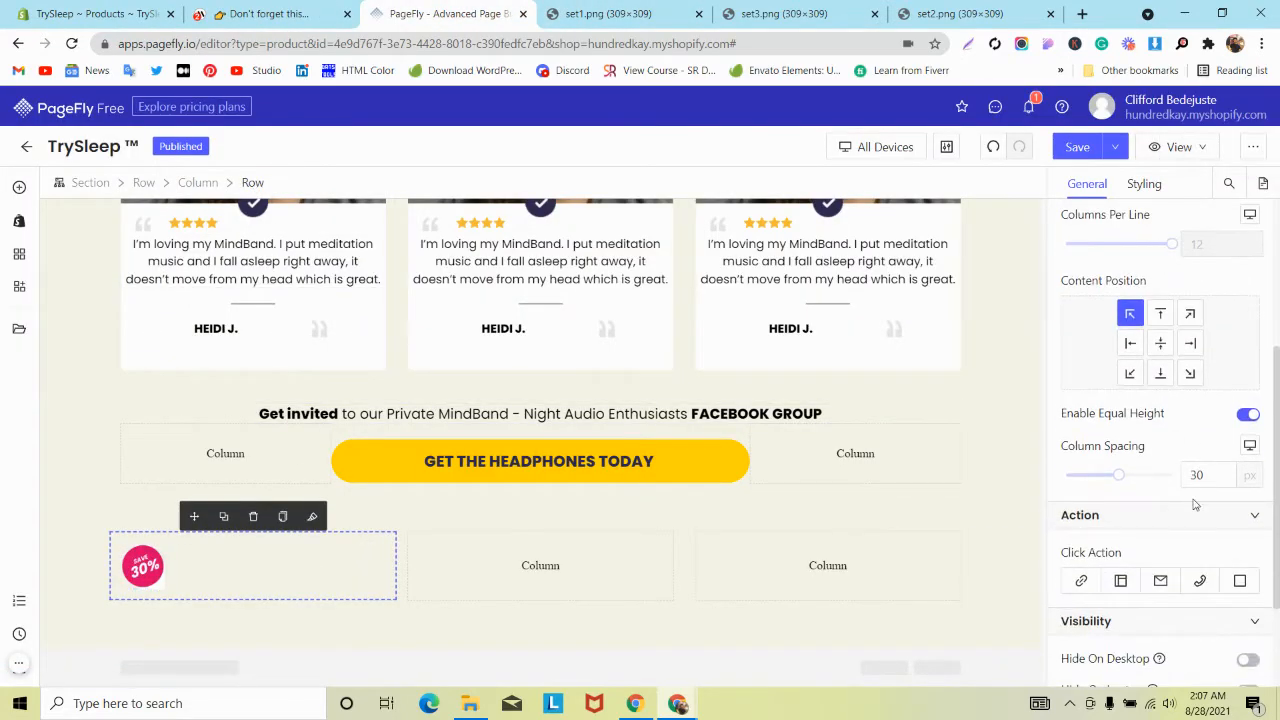
pyautogui.click(1150, 190)
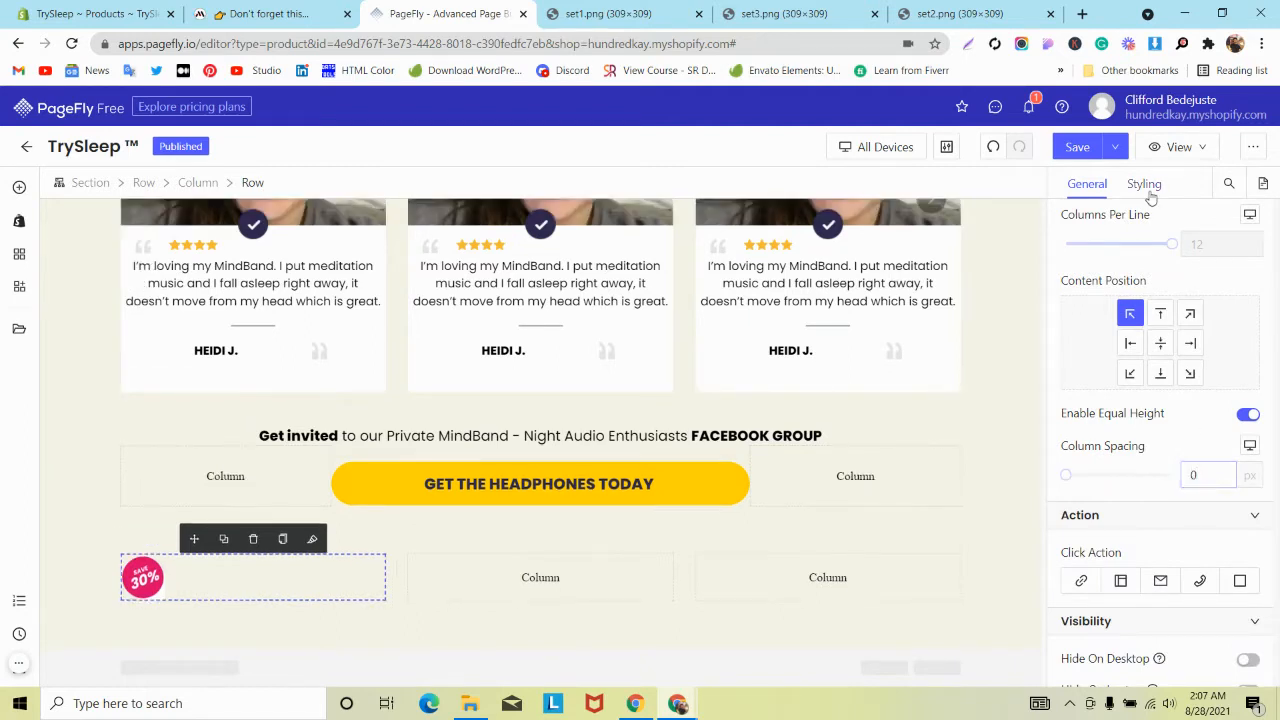
pyautogui.scroll(-3, 1175, 340)
pyautogui.click(1245, 361)
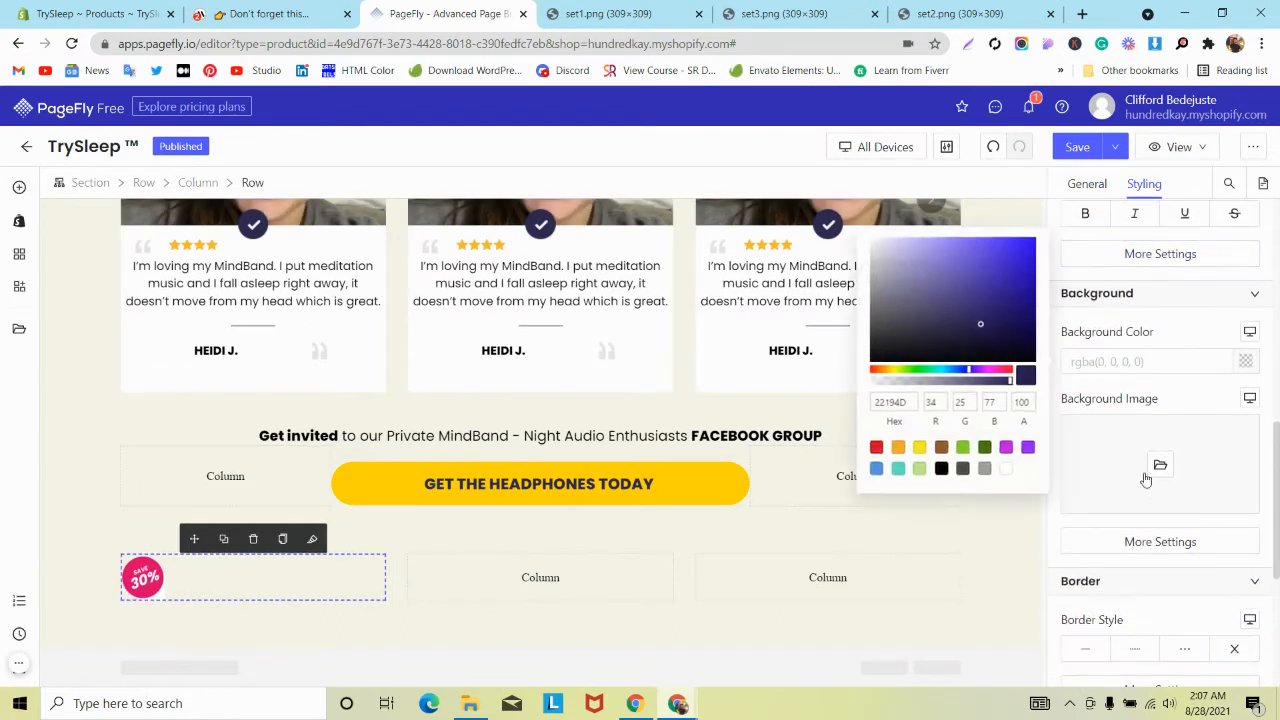
pyautogui.click(1011, 470)
# Apply a uniform border radius to all corners of the nested row behind the savings badge.
pyautogui.scroll(-3, 1106, 512)
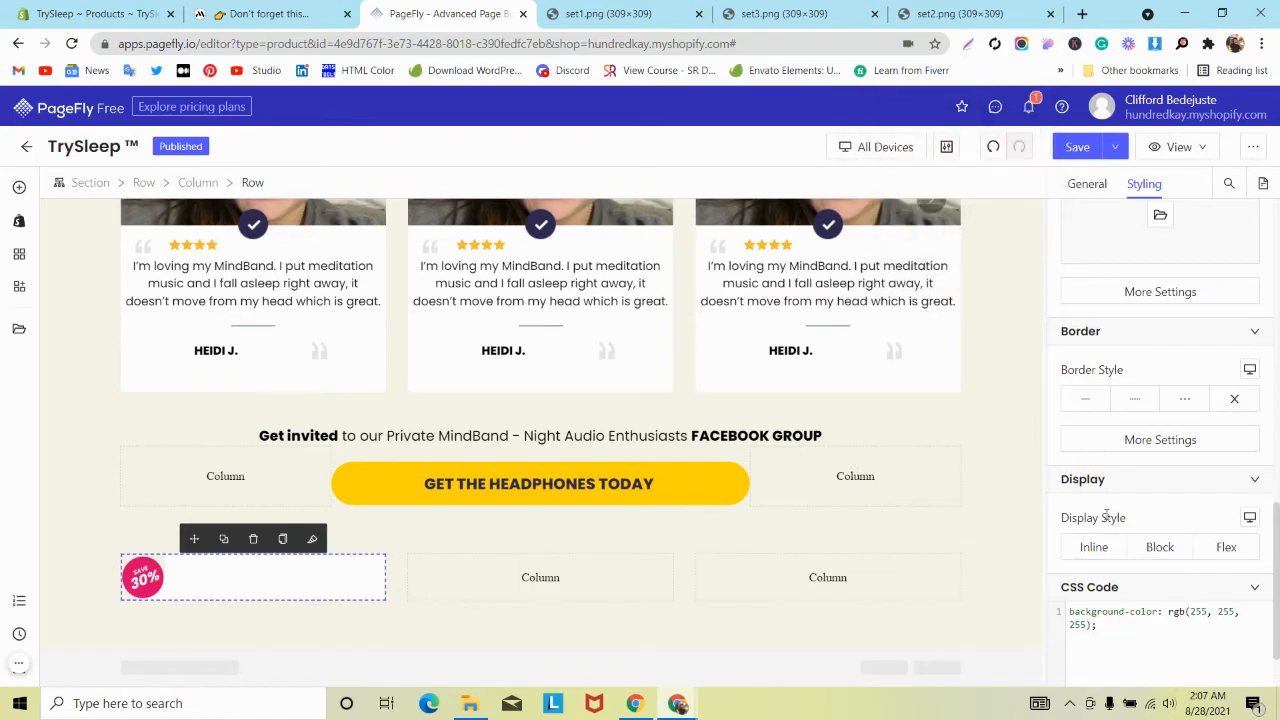
pyautogui.click(1099, 448)
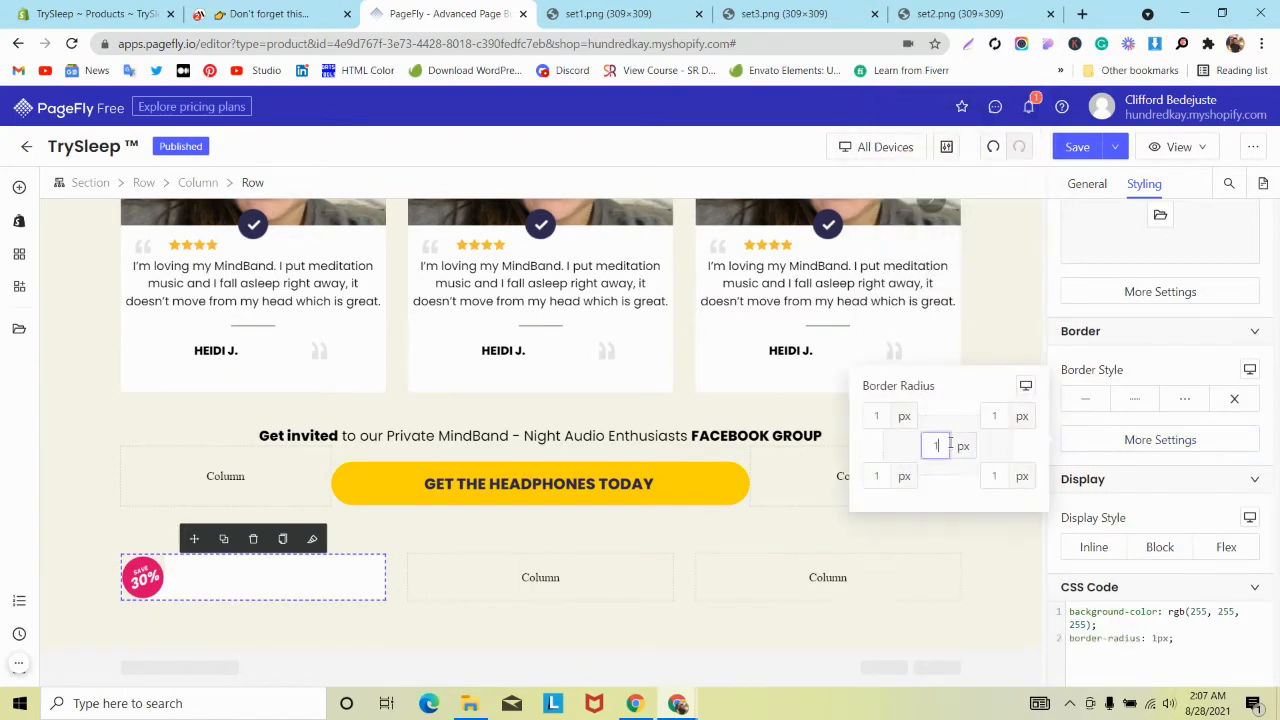
pyautogui.click(84, 571)
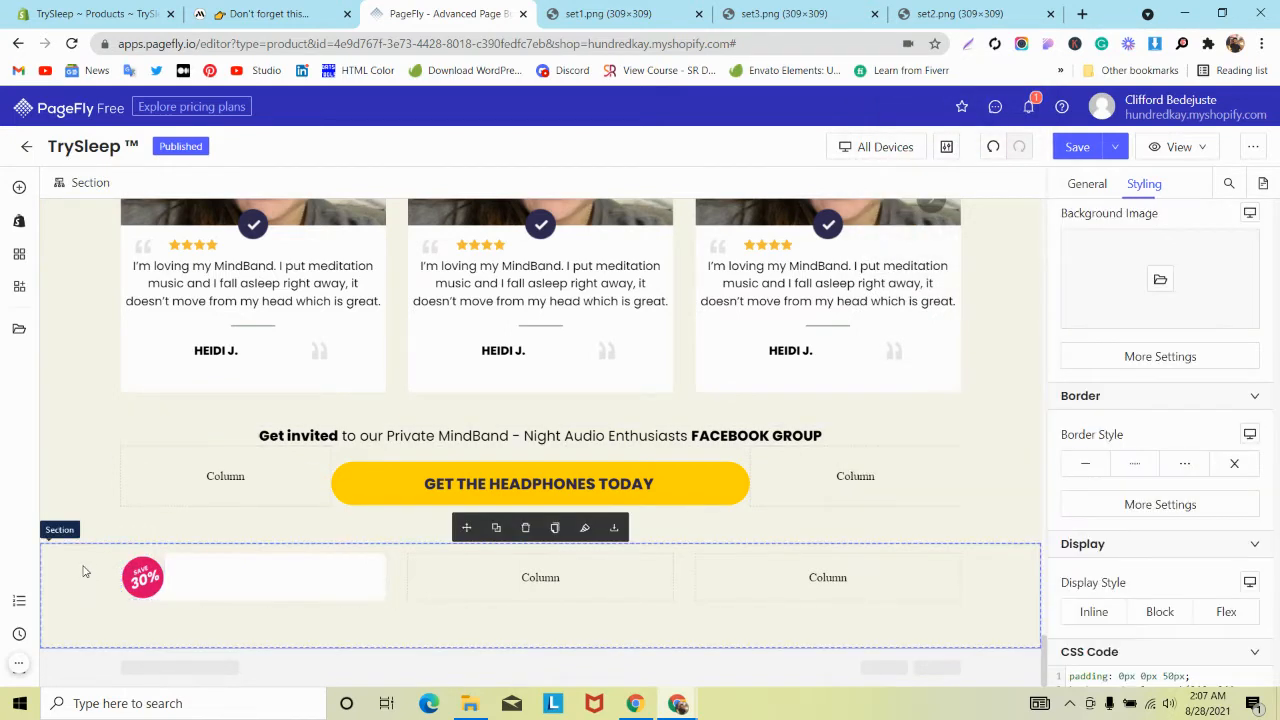
# Try centering the savings badge in its column and set the text alignment back to left.
pyautogui.click(160, 580)
pyautogui.scroll(-1, 1135, 400)
pyautogui.scroll(5, 1135, 400)
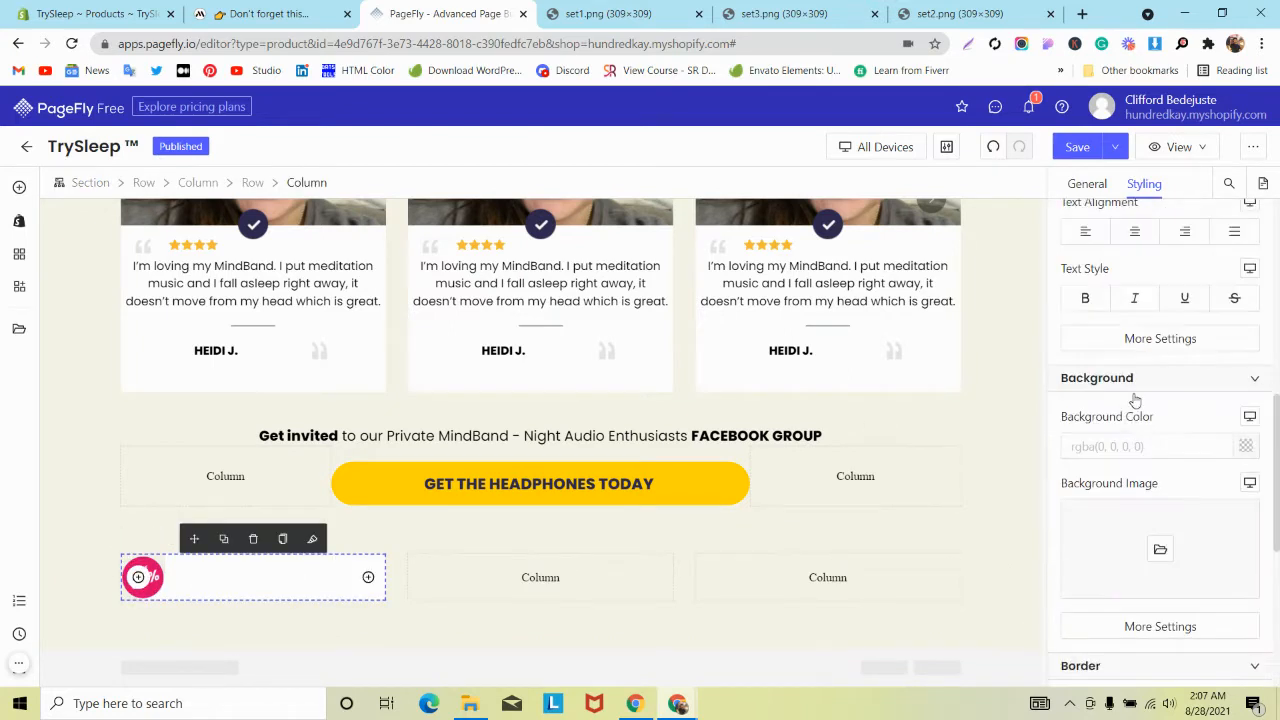
pyautogui.click(1136, 240)
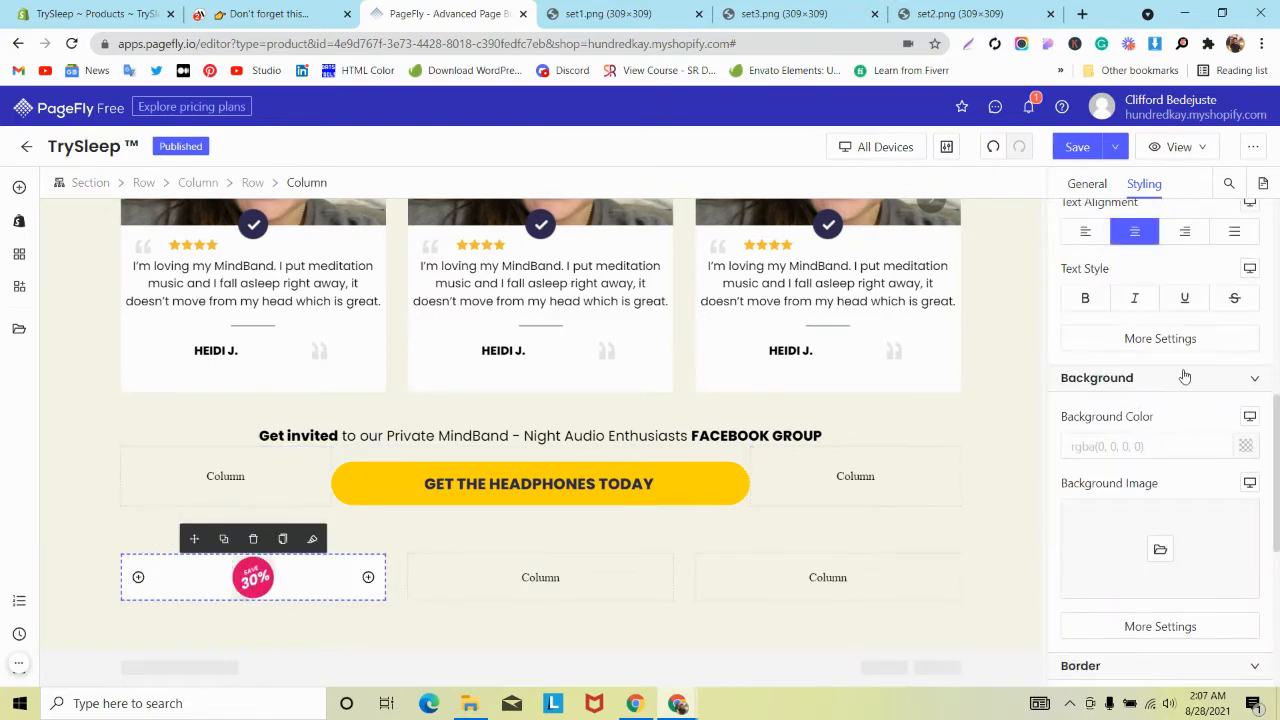
pyautogui.click(1088, 236)
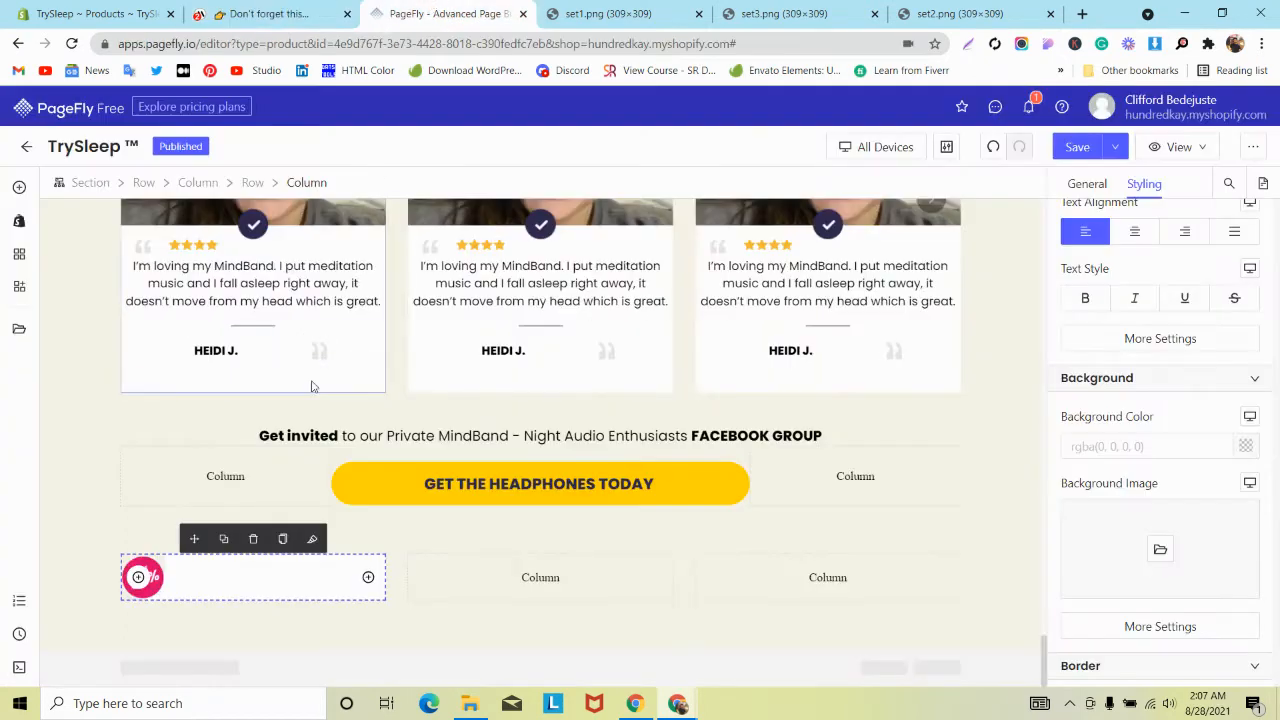
# Set the savings badge image's top margin to -20 px and left margin to -10 px.
pyautogui.click(158, 579)
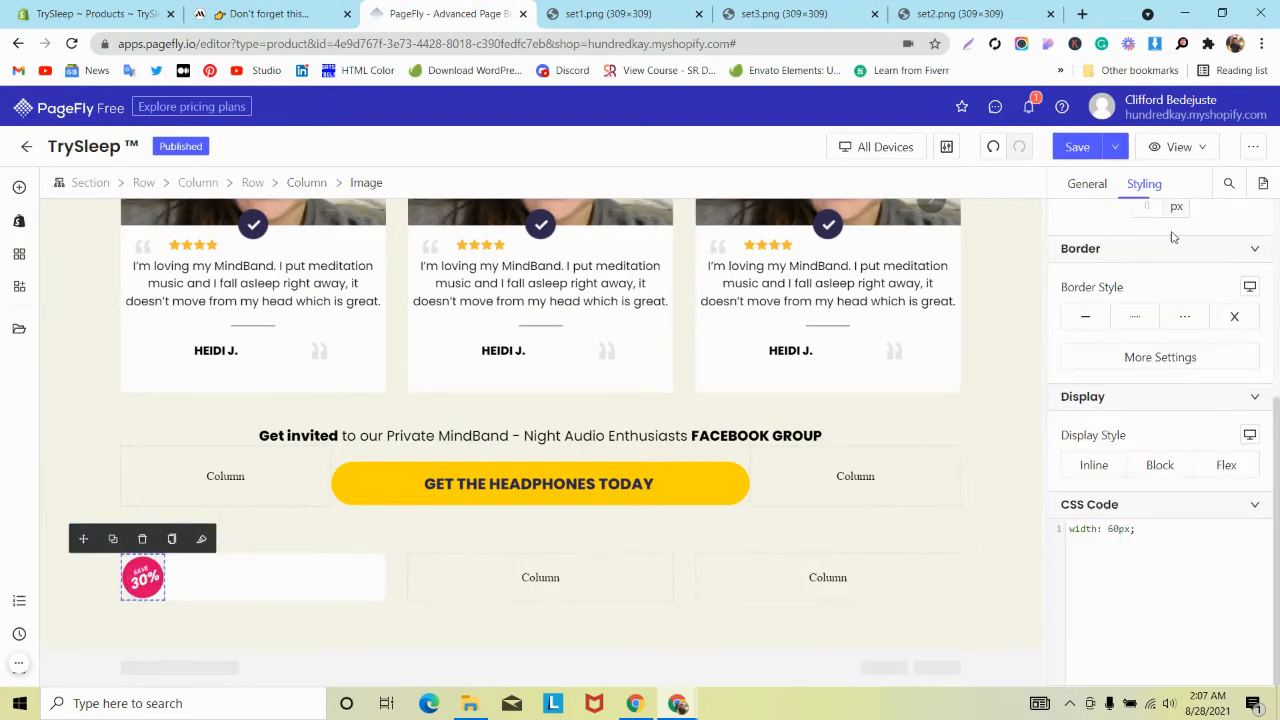
pyautogui.scroll(3, 1155, 370)
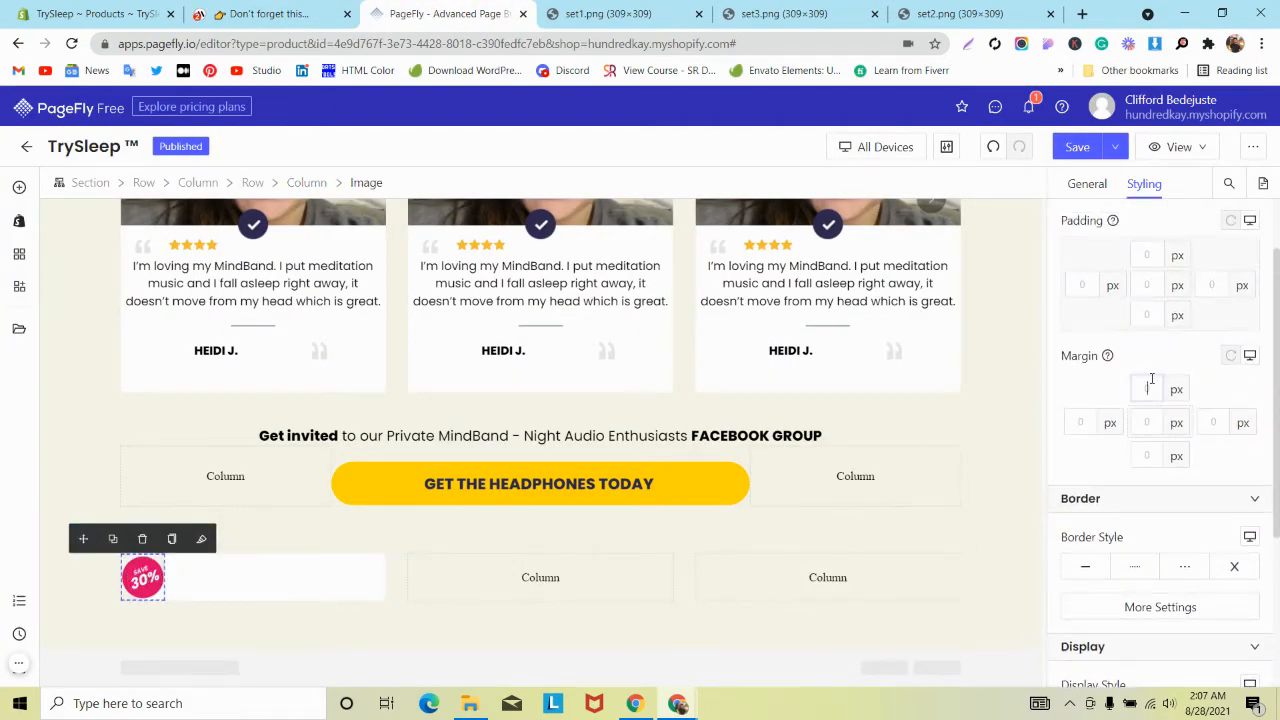
pyautogui.write('-10')
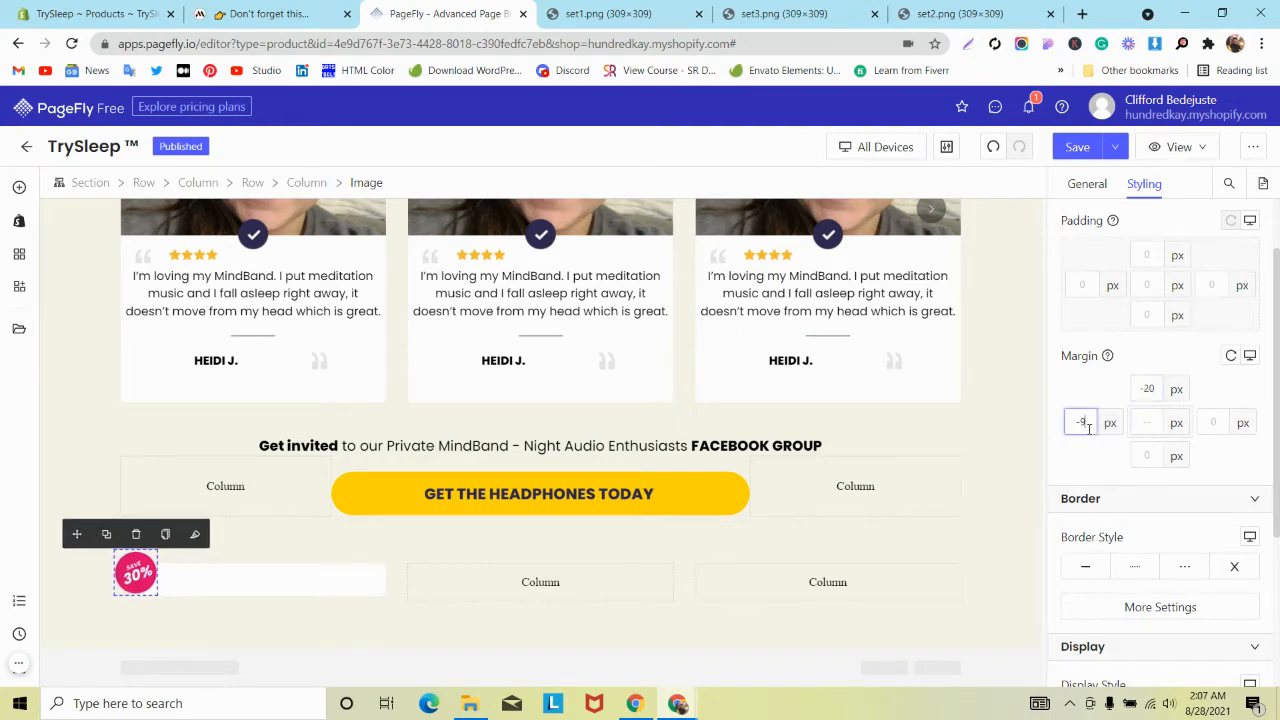
# Compare the badge placement on the MindBand bundle cards with the card in the PageFly editor.
pyautogui.click(268, 13)
pyautogui.scroll(-1, 353, 250)
pyautogui.click(420, 13)
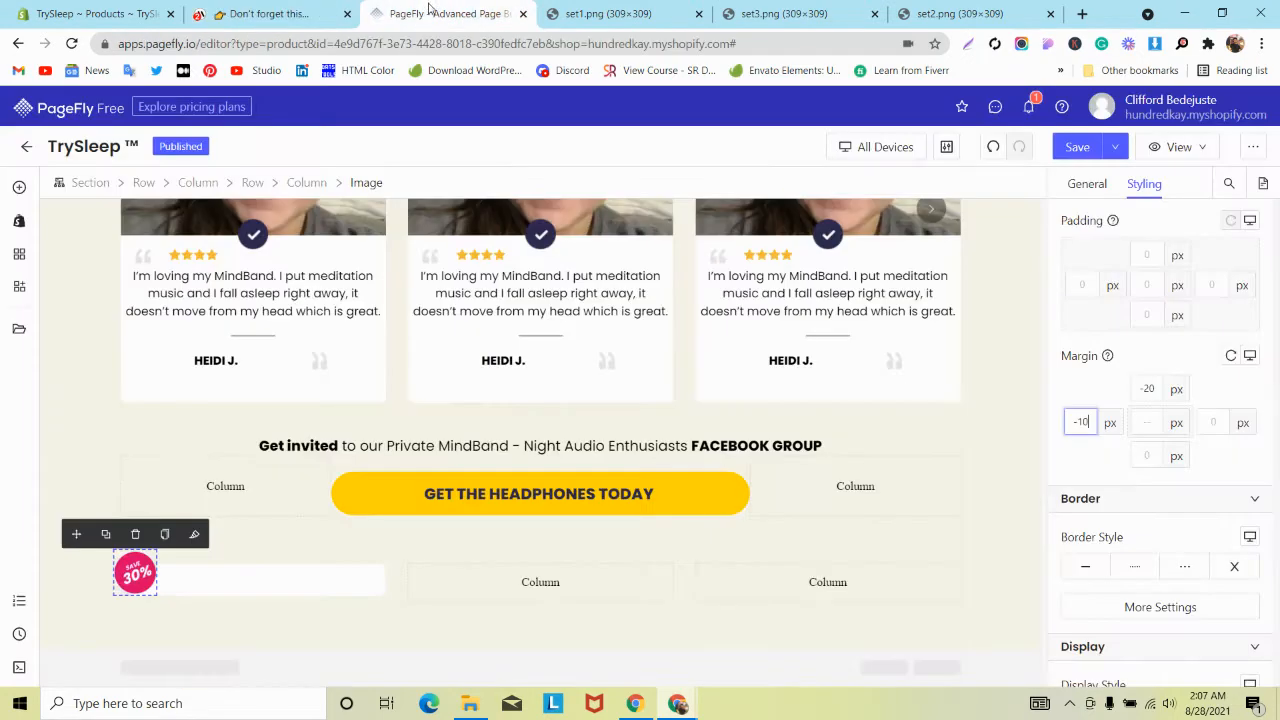
pyautogui.click(300, 14)
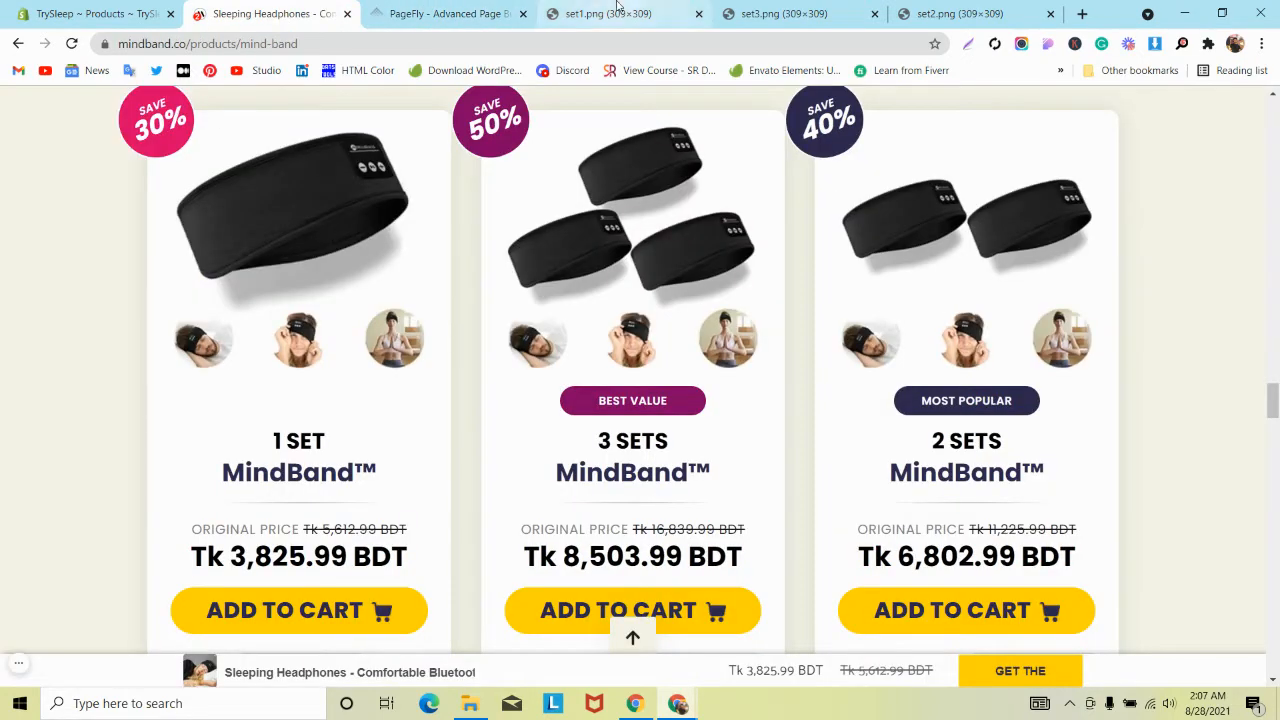
pyautogui.click(438, 13)
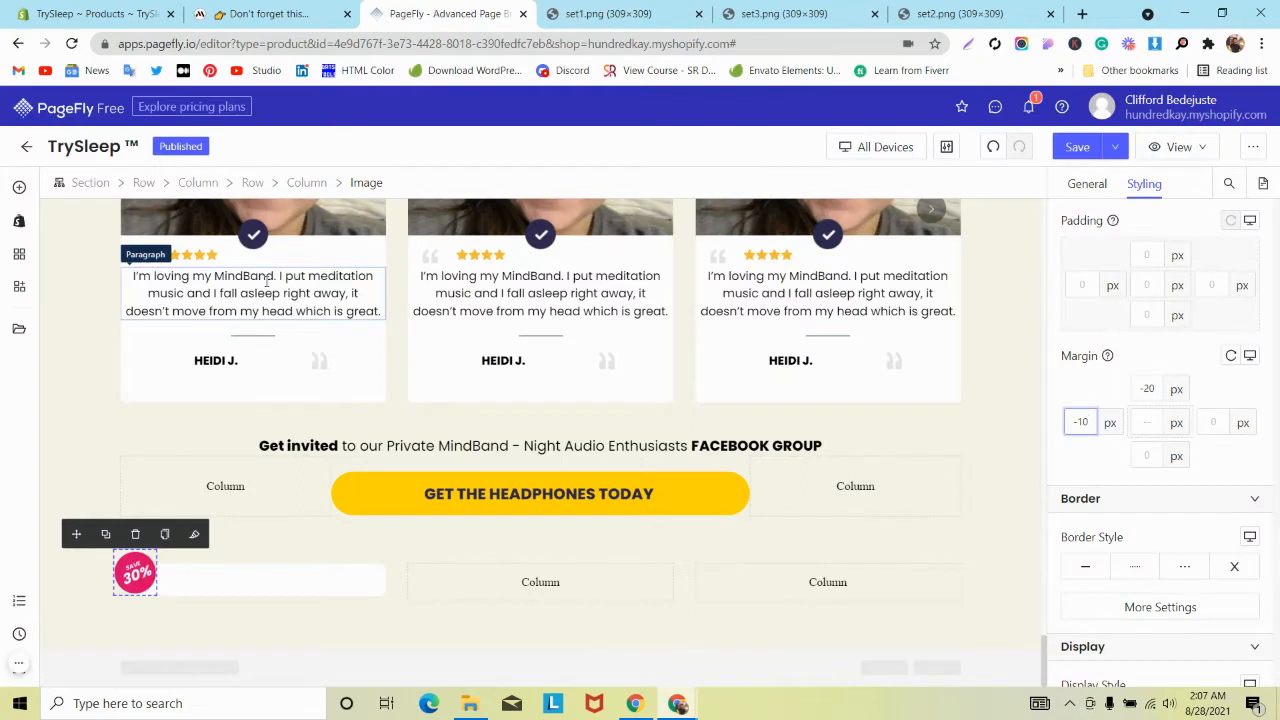
# Add an image element after the savings badge in the first bundle card's column.
pyautogui.click(19, 188)
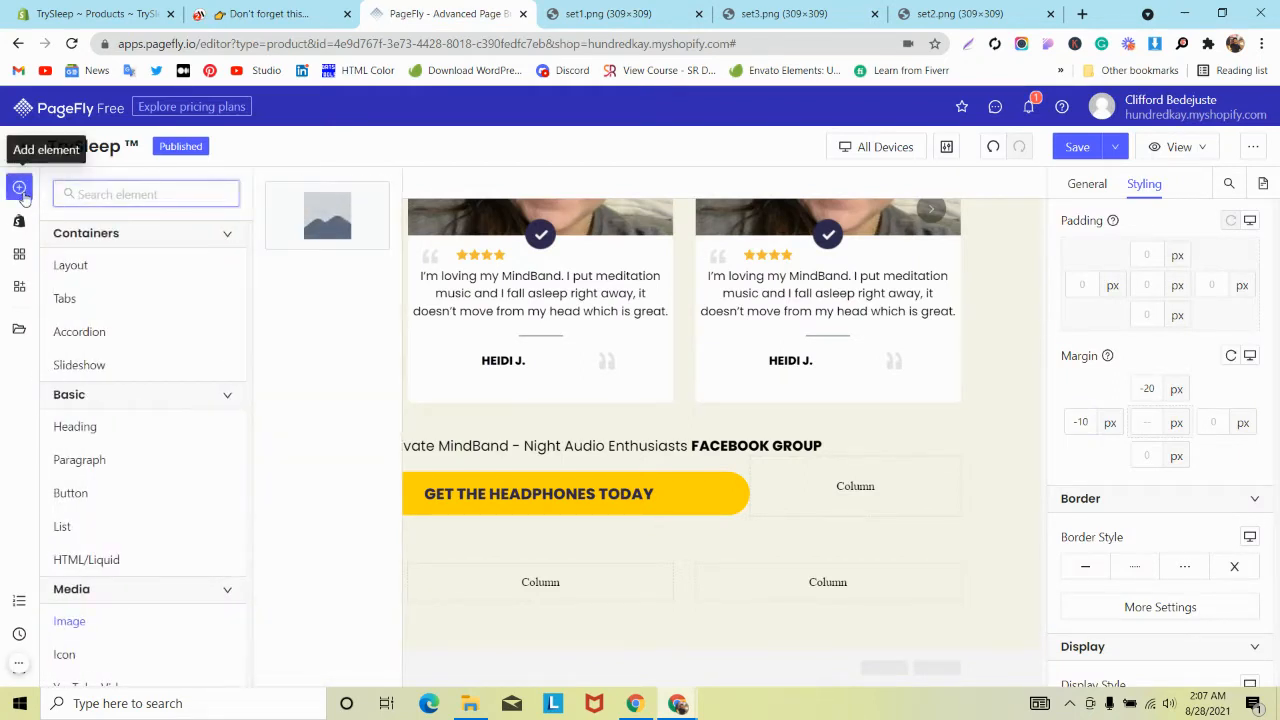
pyautogui.write('im')
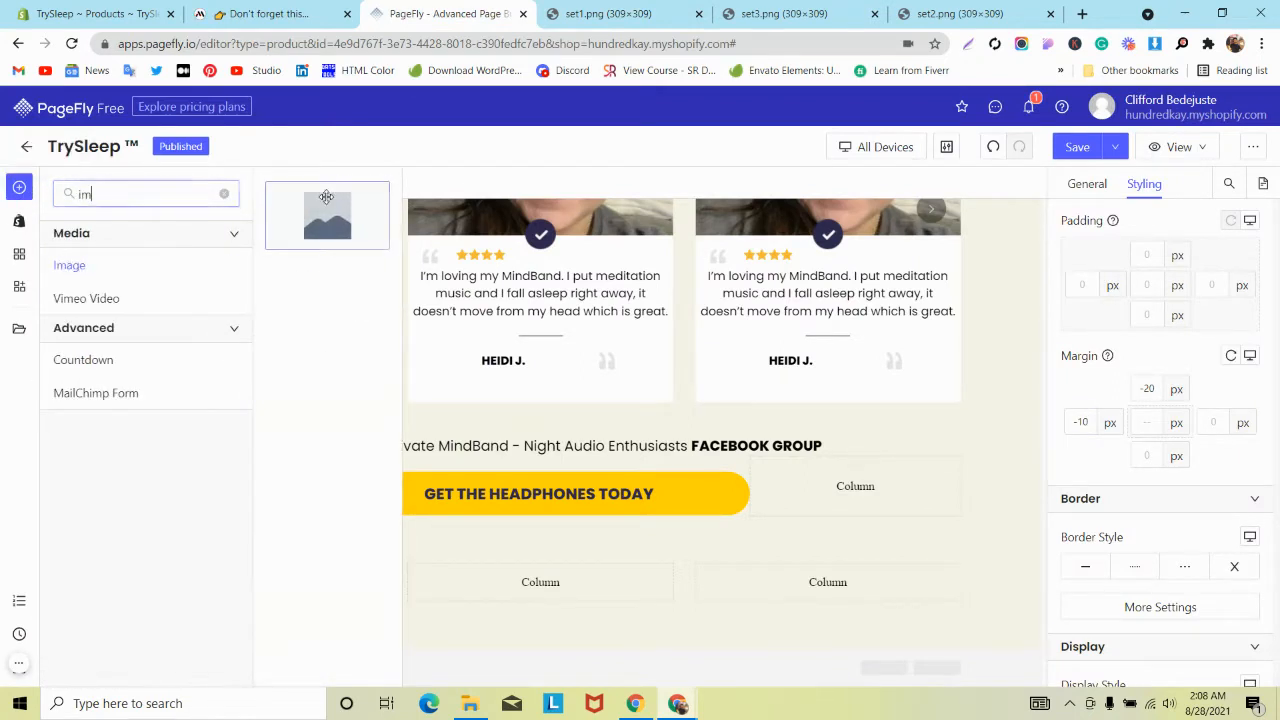
pyautogui.moveTo(326, 197); pyautogui.dragTo(201, 571)
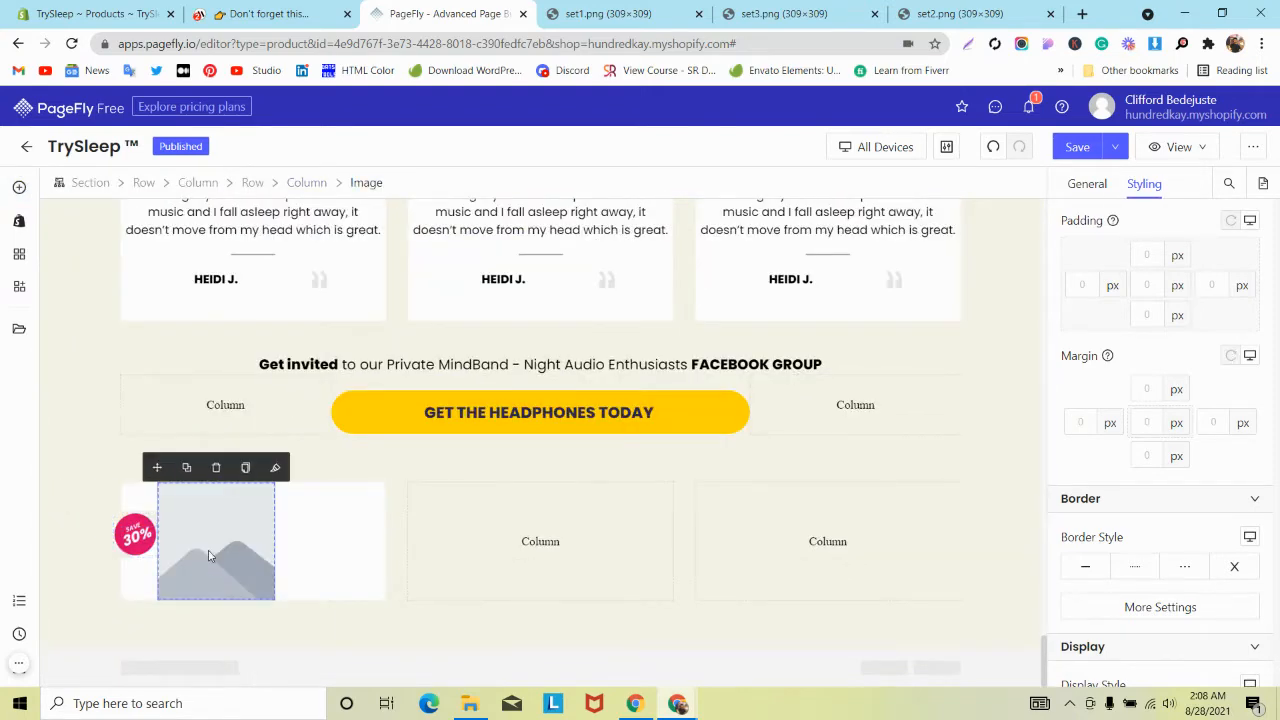
# Upload the set1 headband image from the Project folder and use it as the new image element's source.
pyautogui.click(1088, 184)
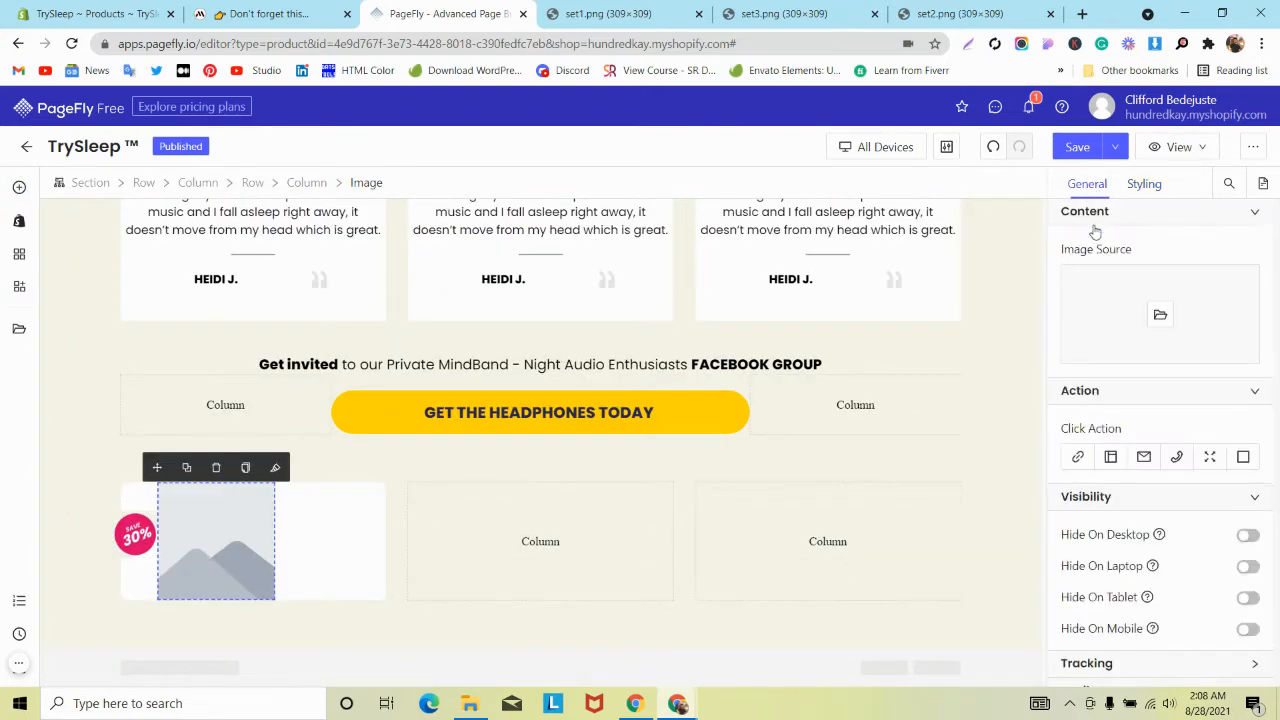
pyautogui.click(1163, 322)
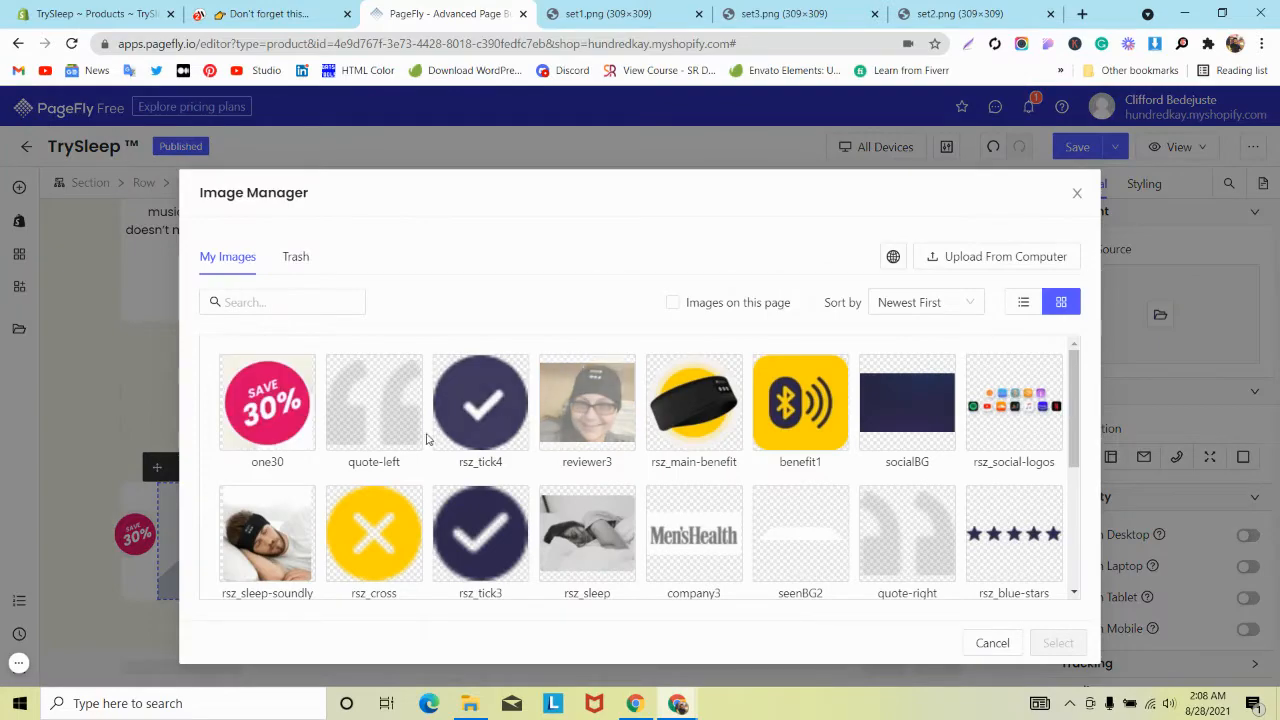
pyautogui.click(1003, 256)
pyautogui.scroll(-5, 300, 220)
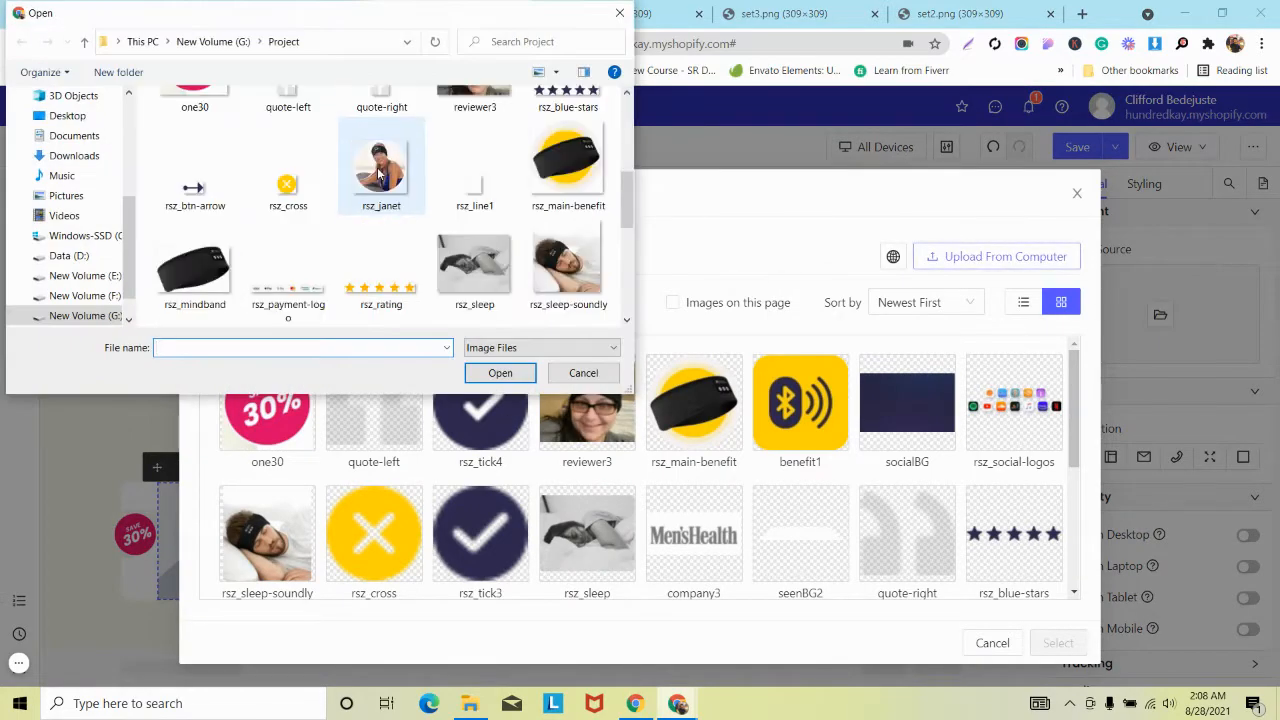
pyautogui.click(190, 282)
pyautogui.click(500, 372)
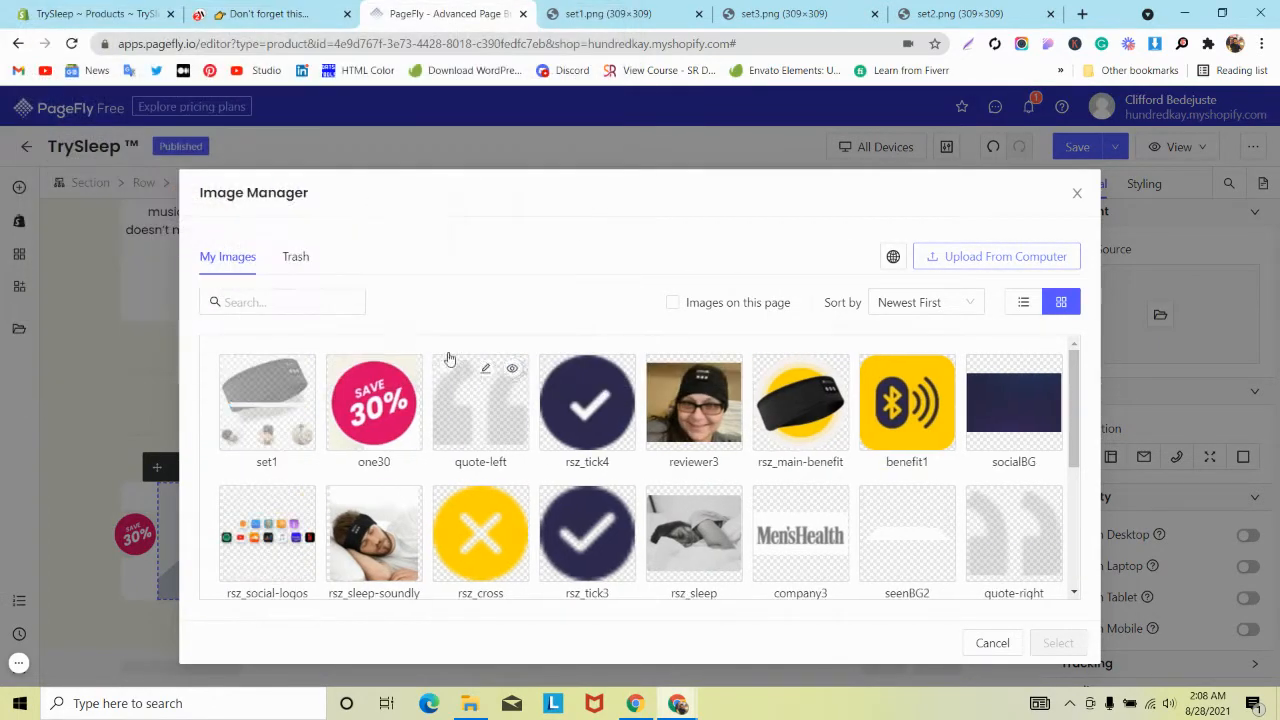
pyautogui.scroll(-2, 449, 360)
pyautogui.scroll(2, 519, 455)
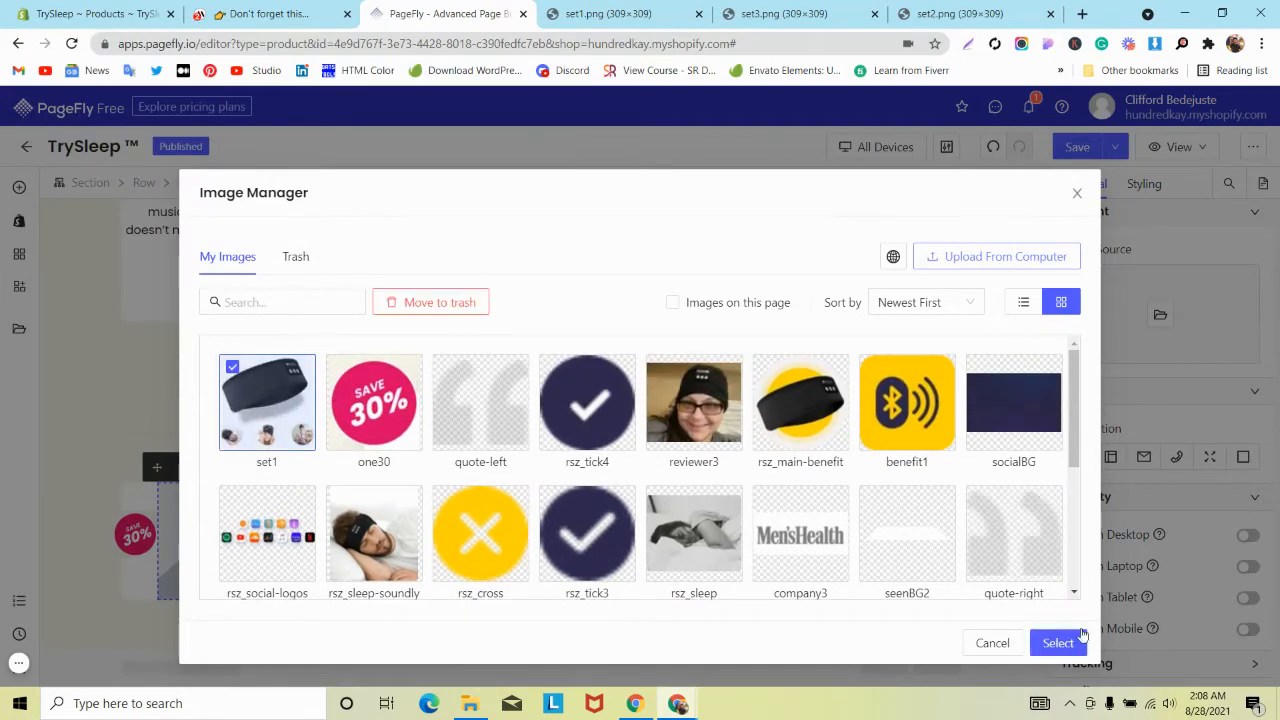
pyautogui.click(1060, 643)
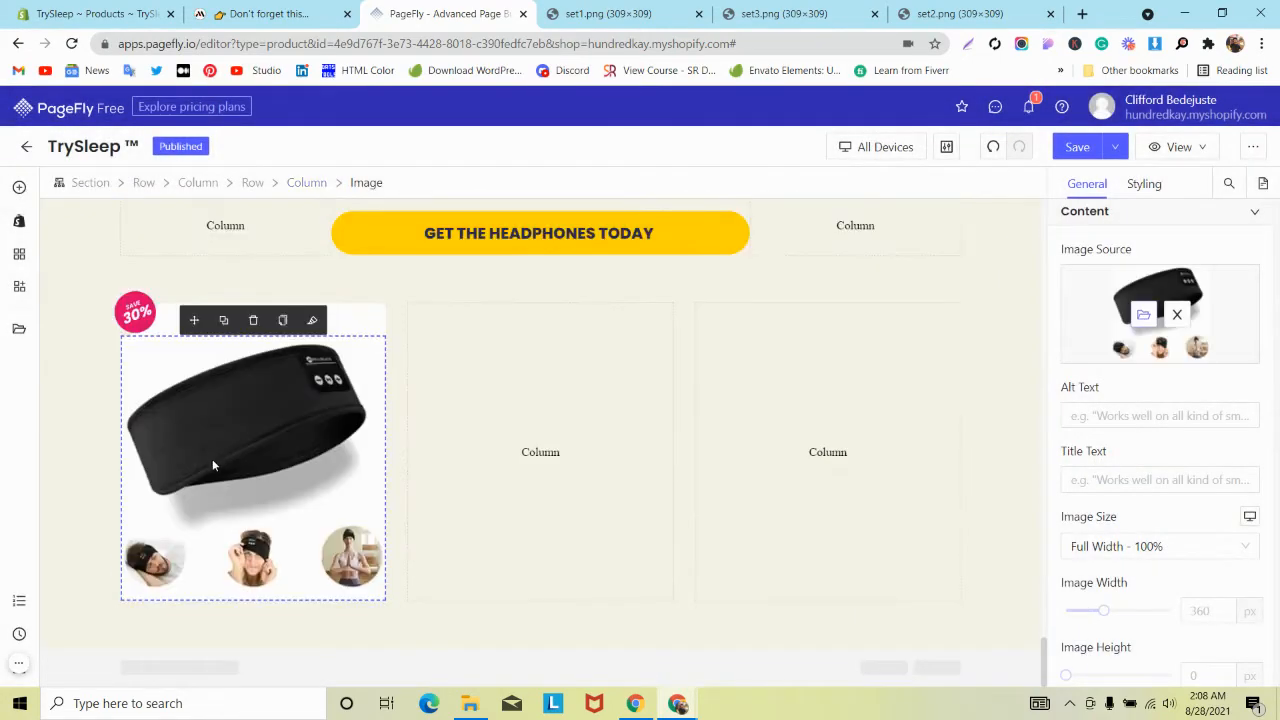
# Resize the savings badge image, trying a width of 100 px and settling on 80 px.
pyautogui.click(135, 313)
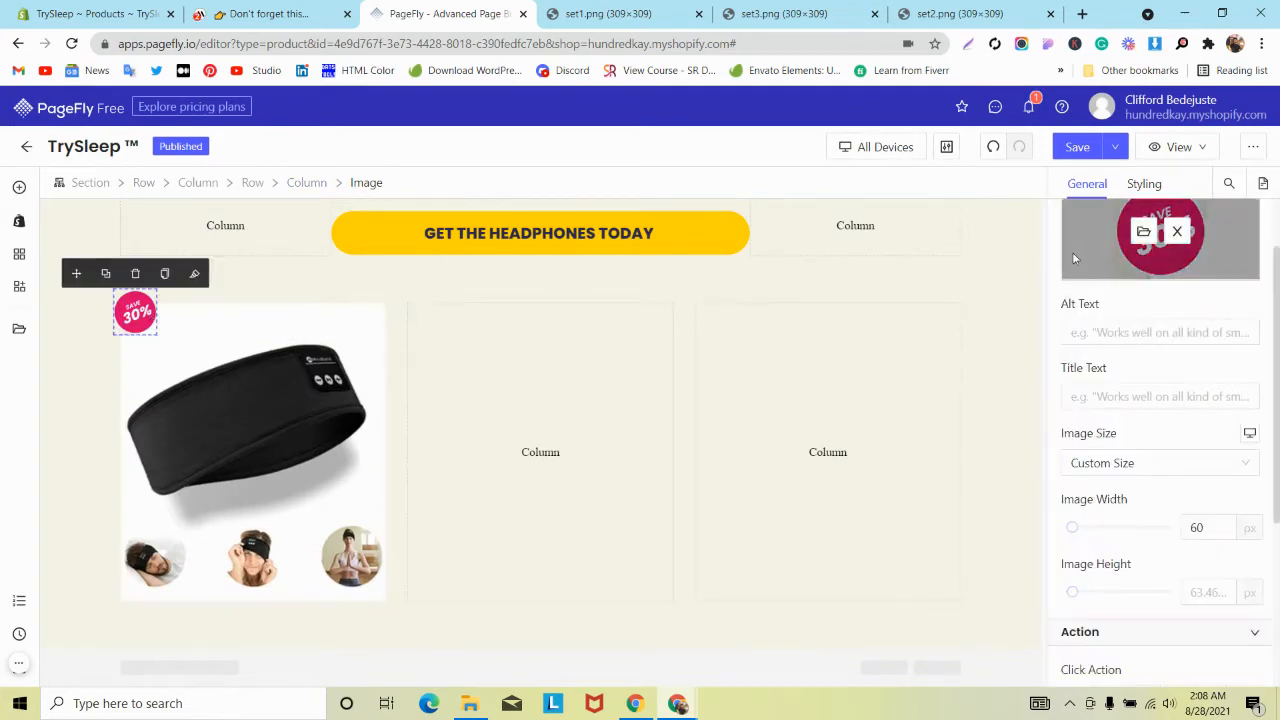
pyautogui.write('100')
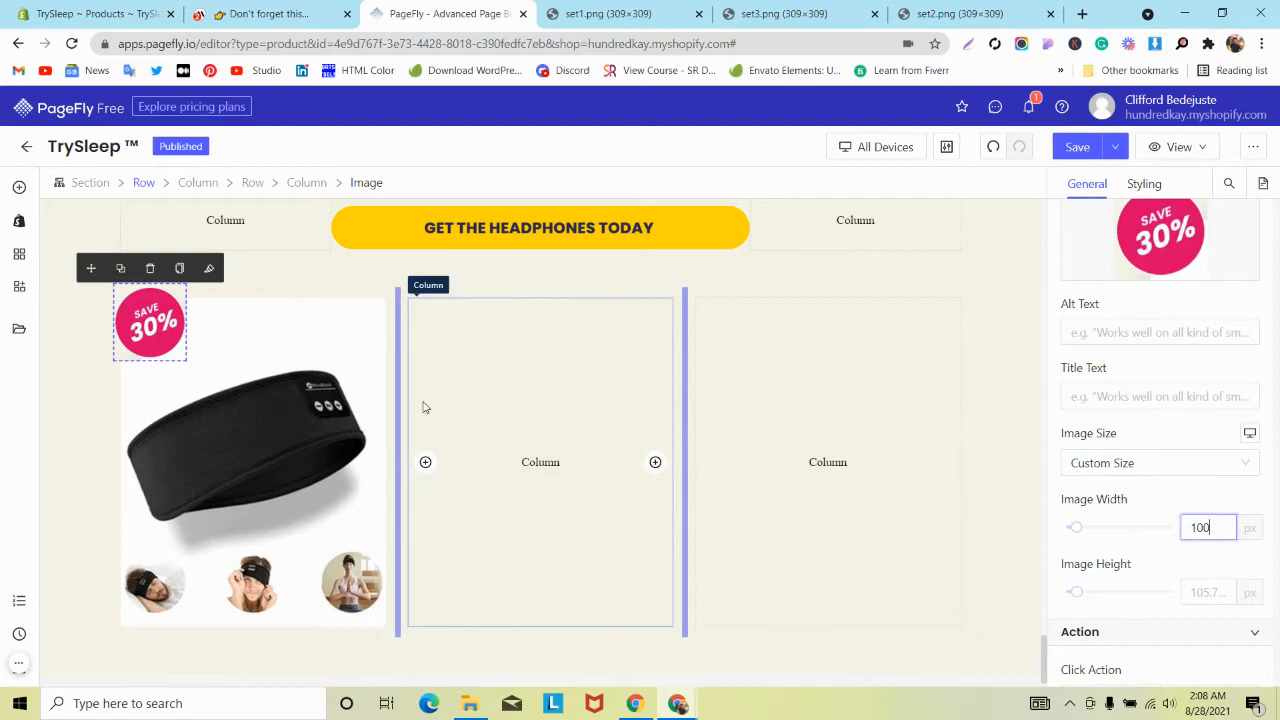
pyautogui.click(351, 378)
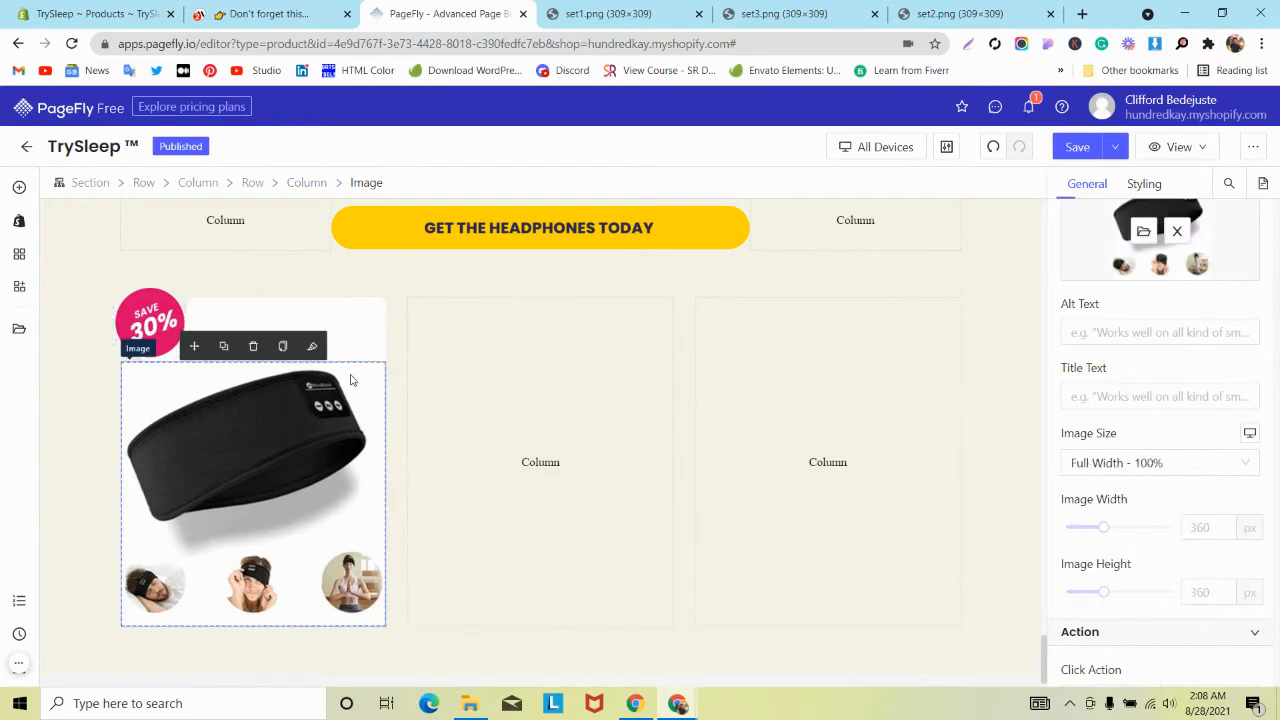
pyautogui.click(162, 322)
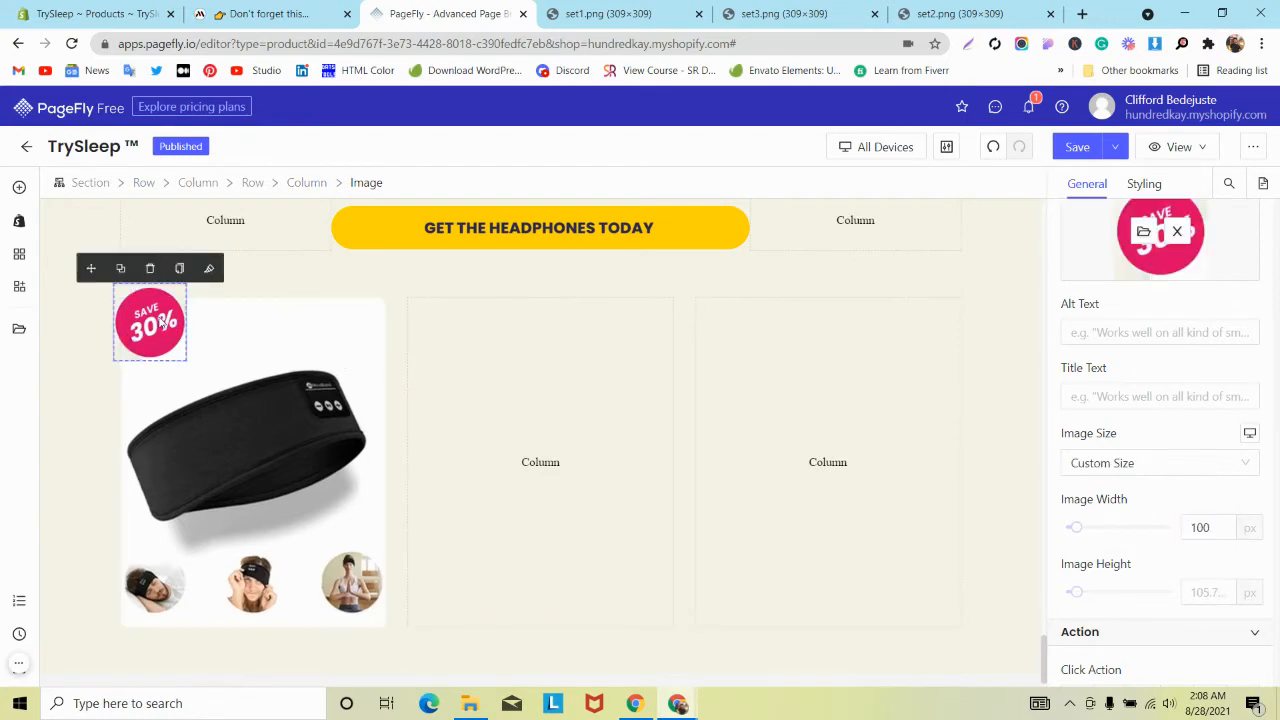
pyautogui.write('800')
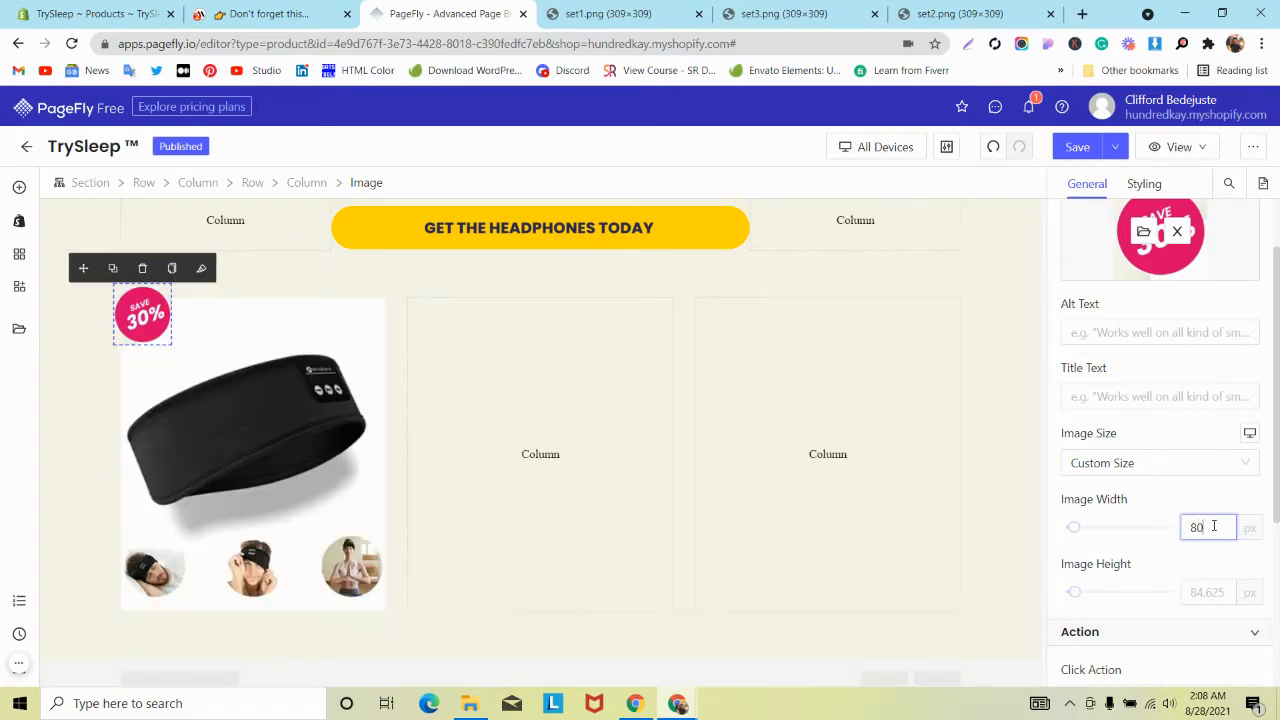
# Set the savings badge image's left margin to -30 px.
pyautogui.click(1144, 184)
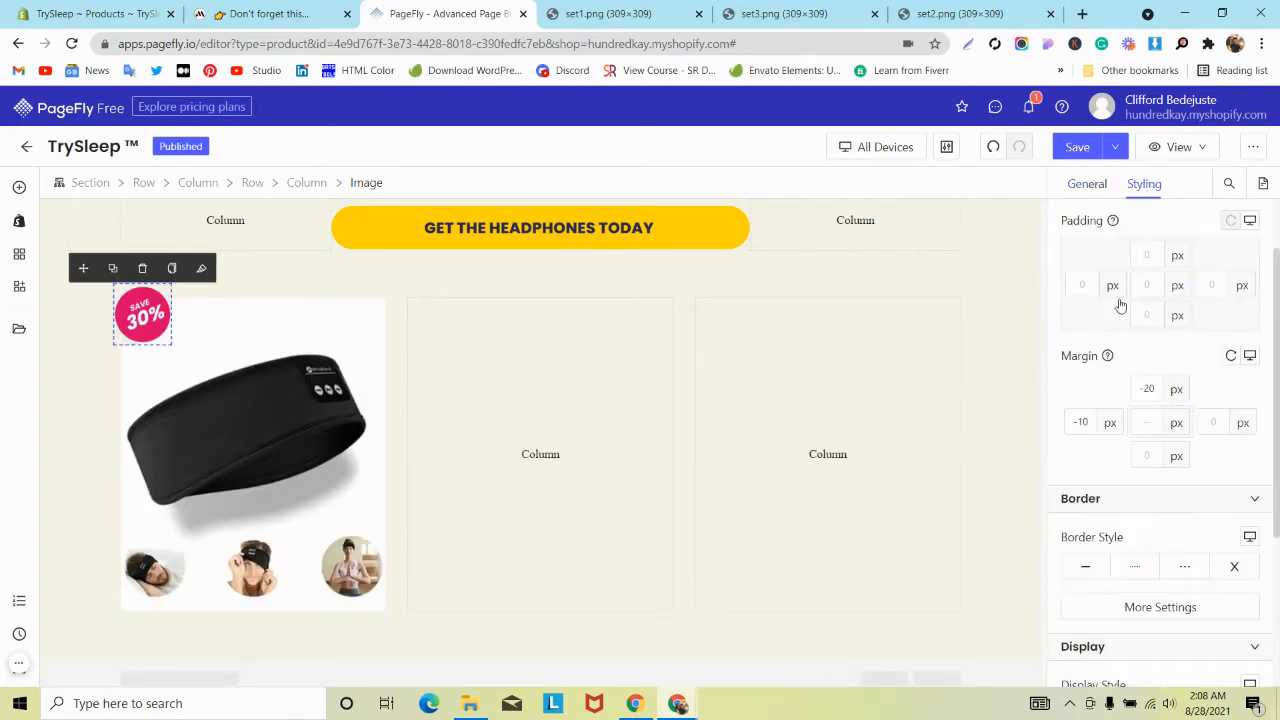
pyautogui.press('Down')
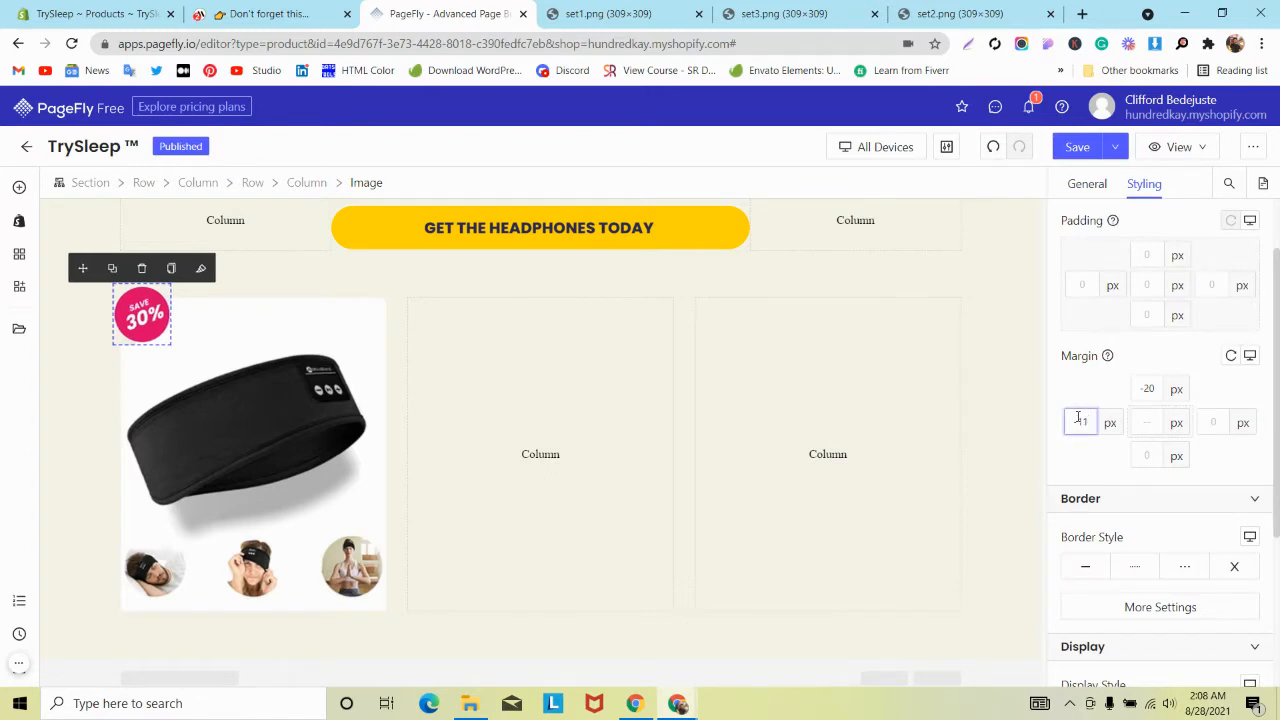
pyautogui.press('Down')
pyautogui.press('Down')
pyautogui.press('Down')
pyautogui.press('Down')
pyautogui.press('Down')
pyautogui.press('Down')
pyautogui.press('Down')
pyautogui.press('Down')
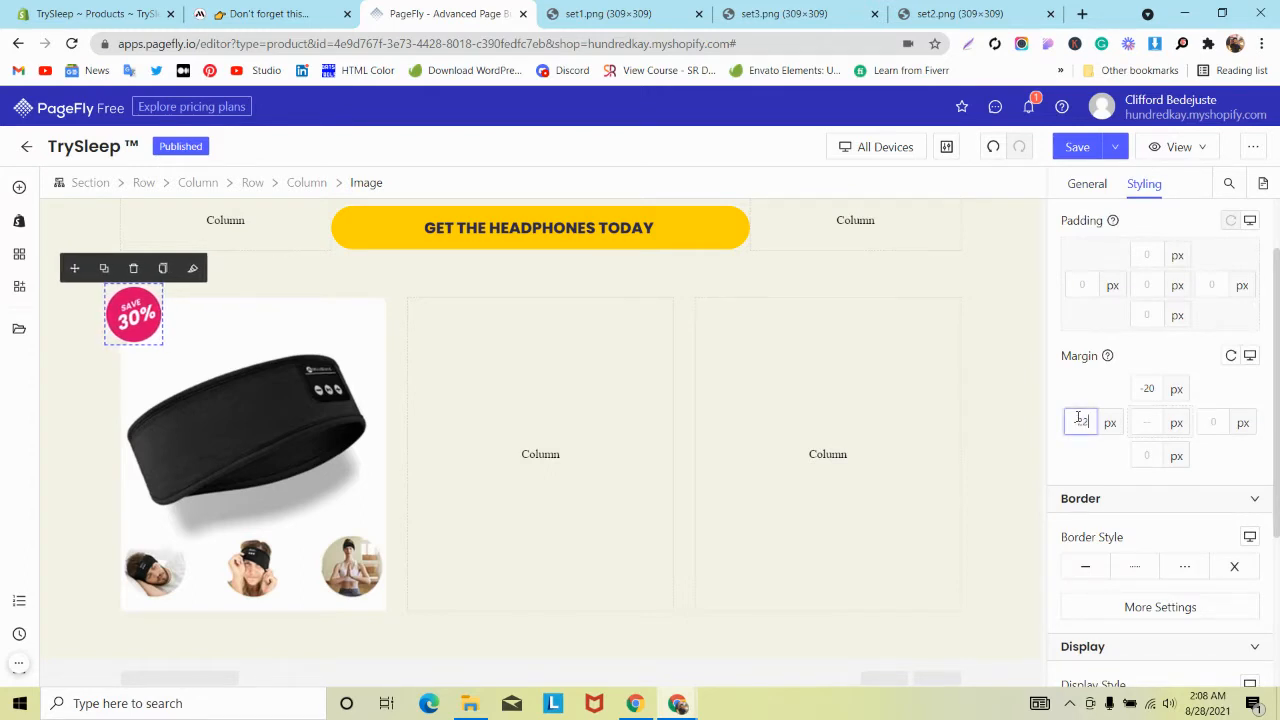
pyautogui.press('Down')
pyautogui.press('Down')
pyautogui.press('Down')
pyautogui.press('Down')
pyautogui.press('Down')
pyautogui.press('Down')
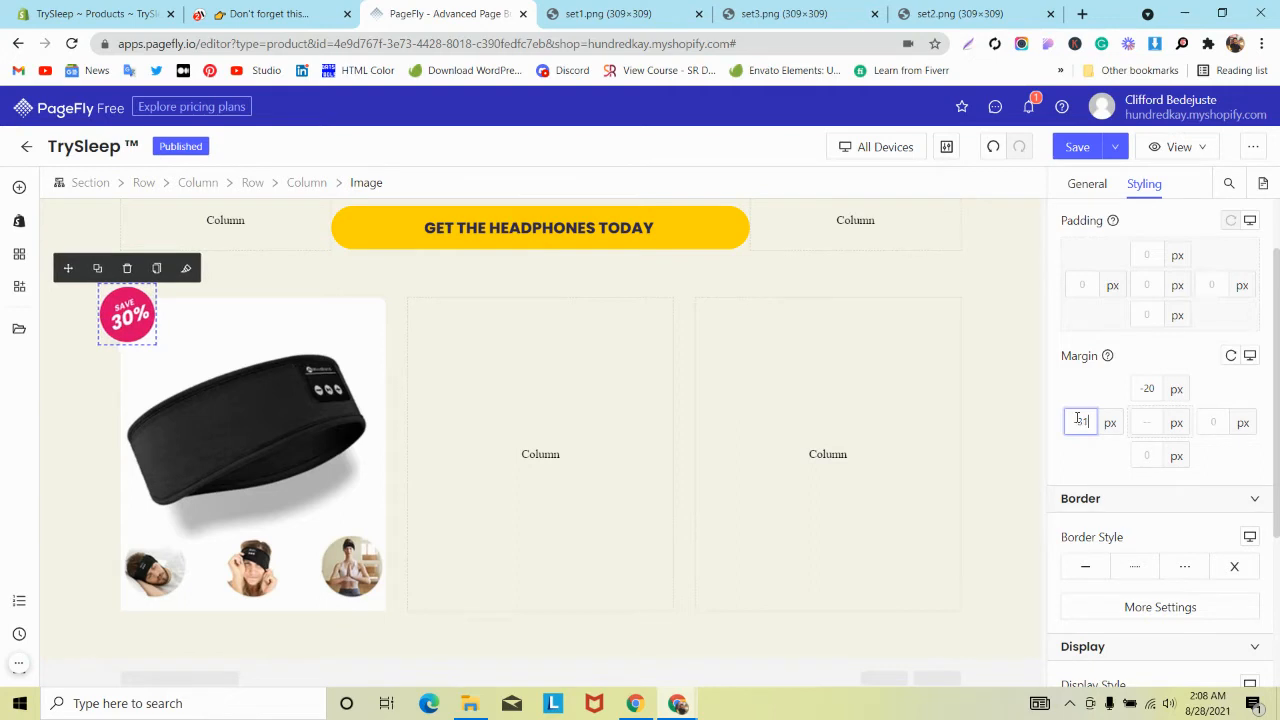
pyautogui.press('Down')
pyautogui.press('Down')
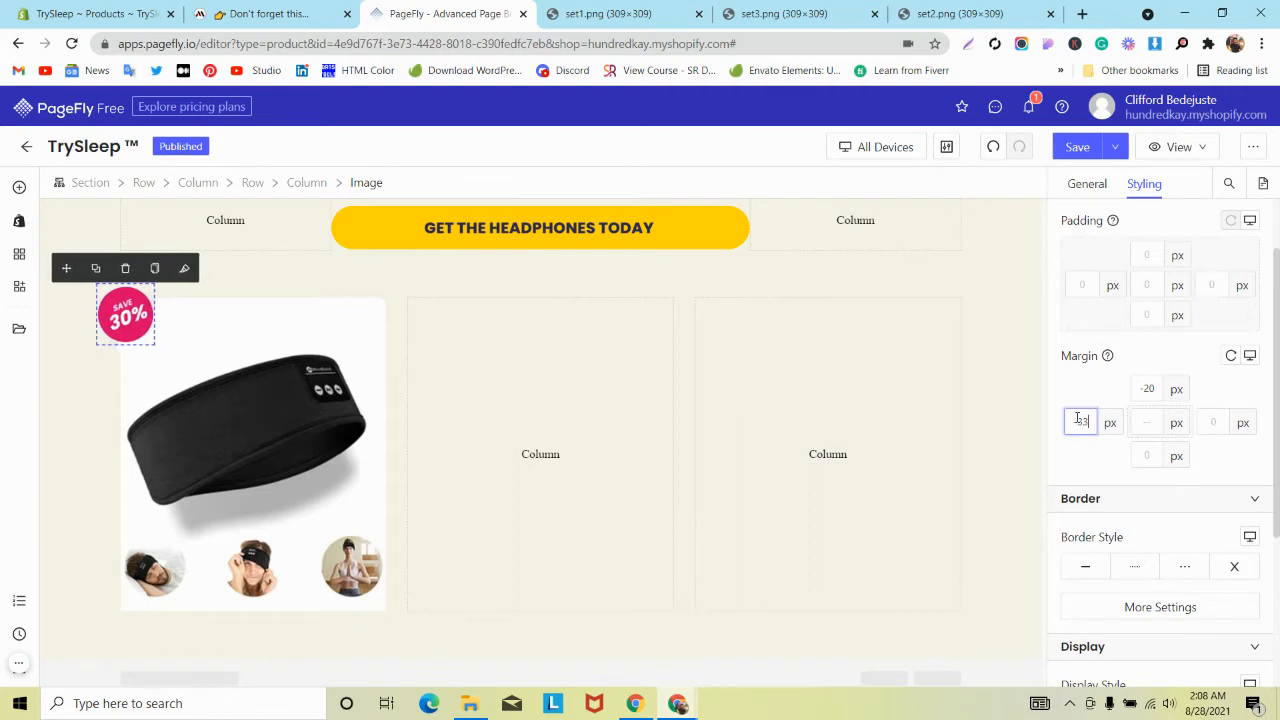
pyautogui.press('Up')
pyautogui.press('Up')
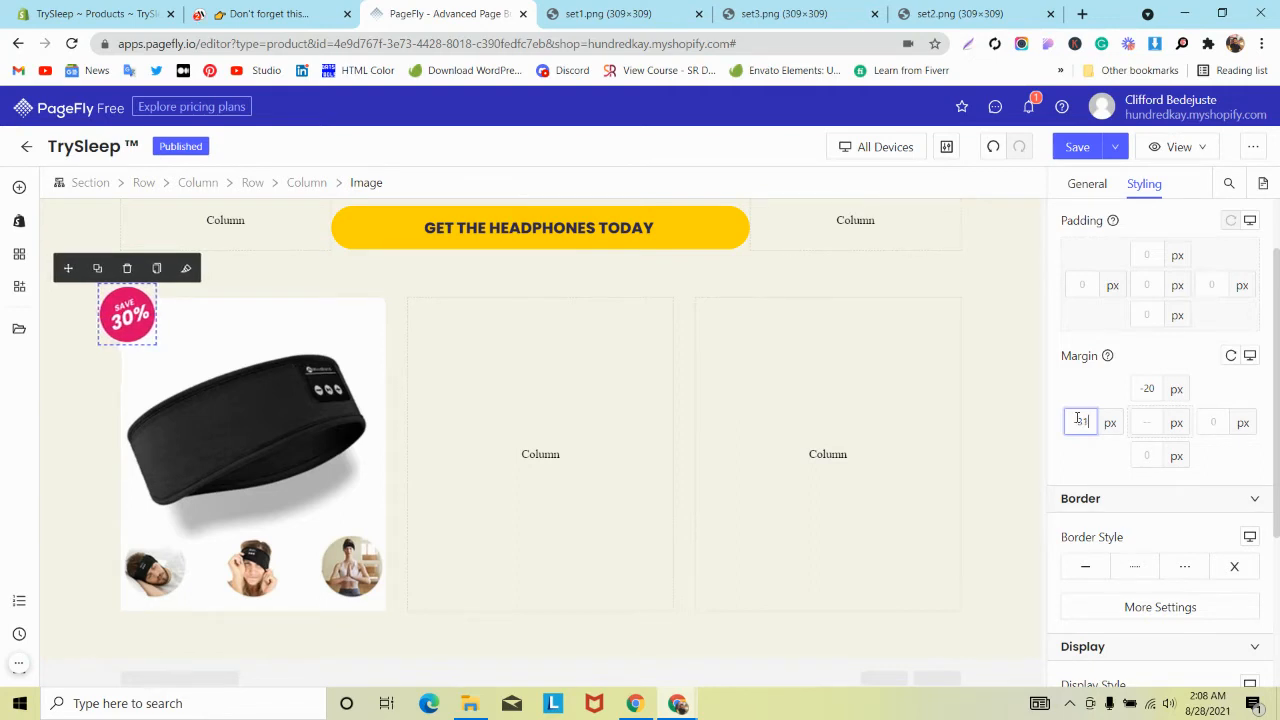
pyautogui.press('Up')
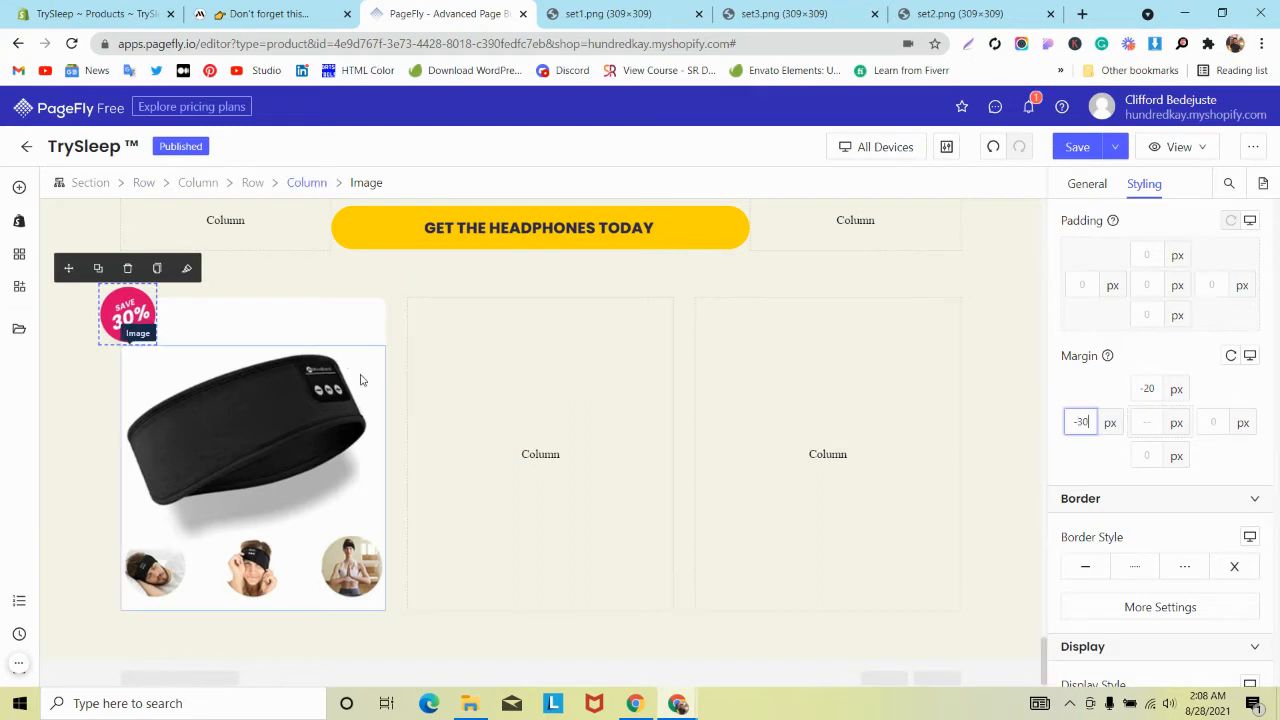
pyautogui.click(588, 392)
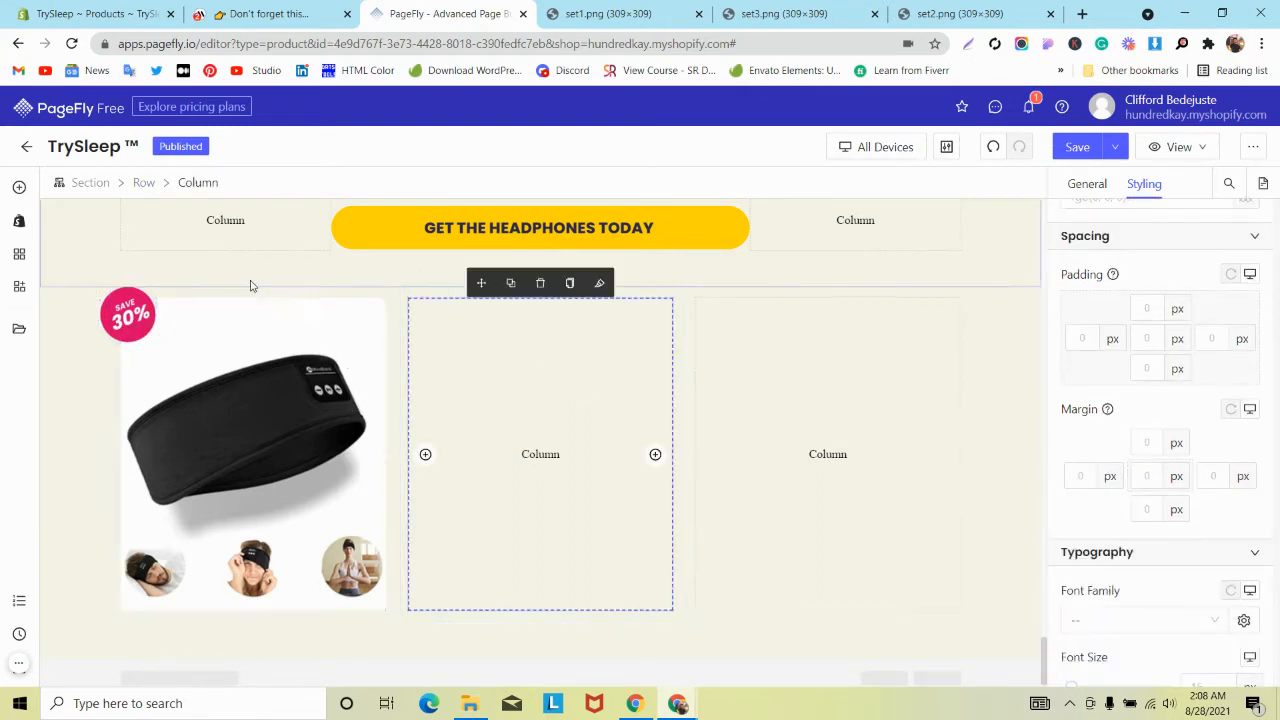
# Set the savings badge image's top margin to -35 px.
pyautogui.click(141, 313)
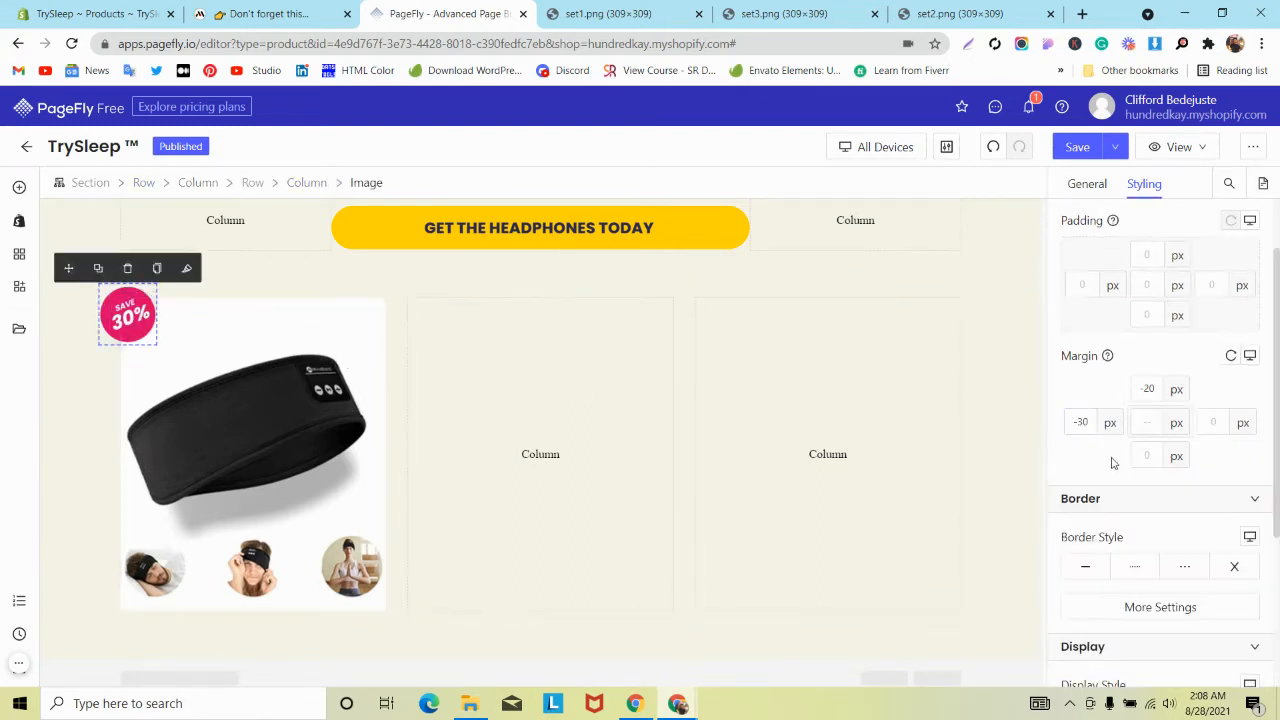
pyautogui.press('Down')
pyautogui.press('Down')
pyautogui.press('Down')
pyautogui.press('Down')
pyautogui.press('Down')
pyautogui.press('Down')
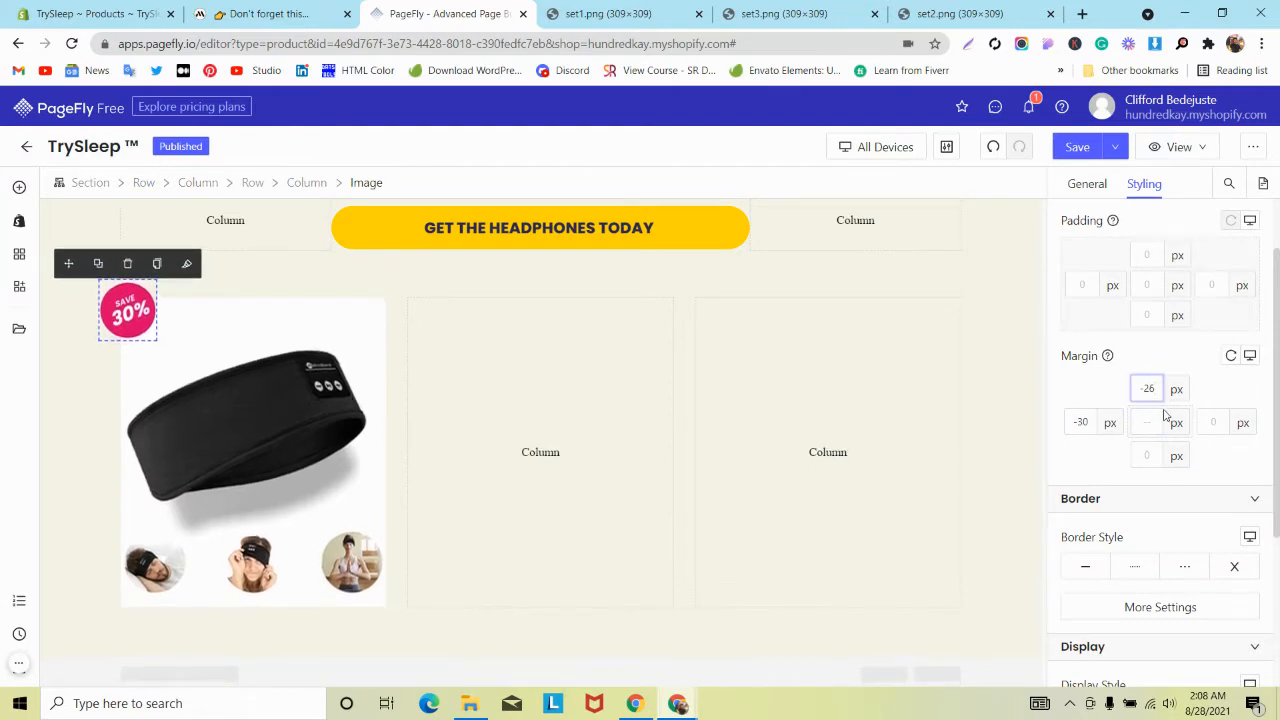
pyautogui.press('Down')
pyautogui.press('Down')
pyautogui.press('Down')
pyautogui.press('Down')
pyautogui.press('Down')
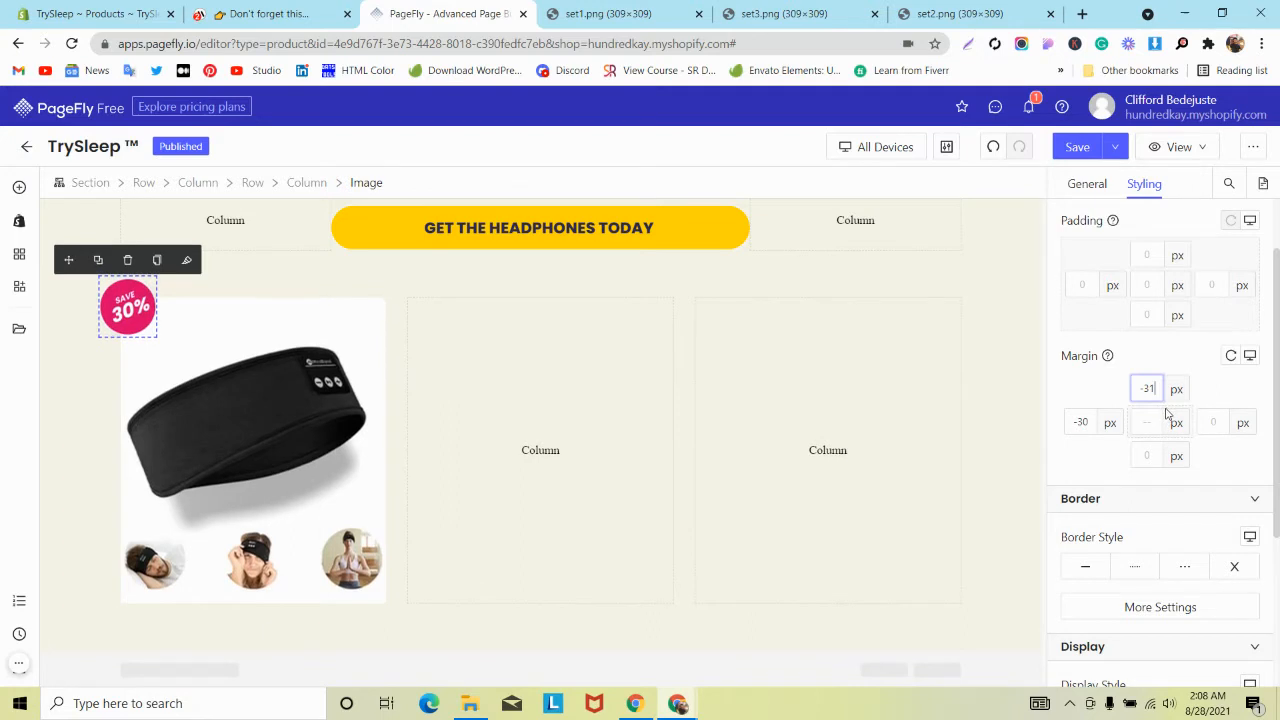
pyautogui.press('Up')
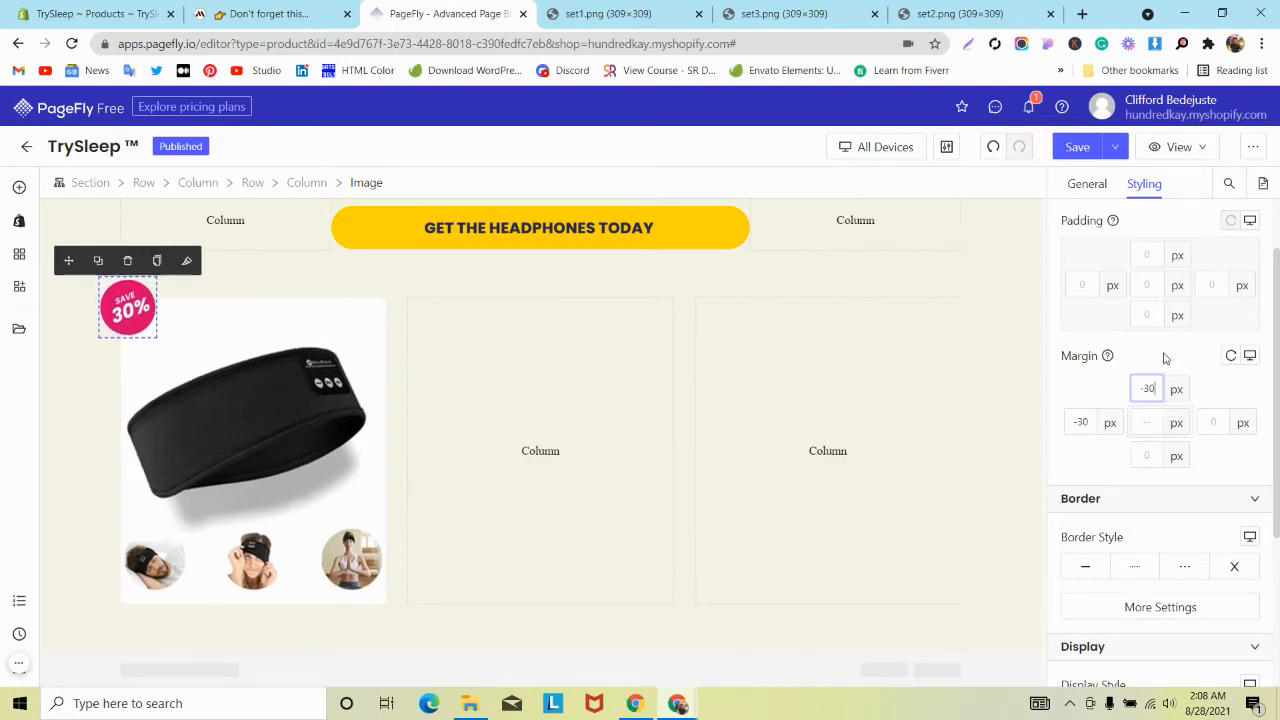
pyautogui.click(473, 404)
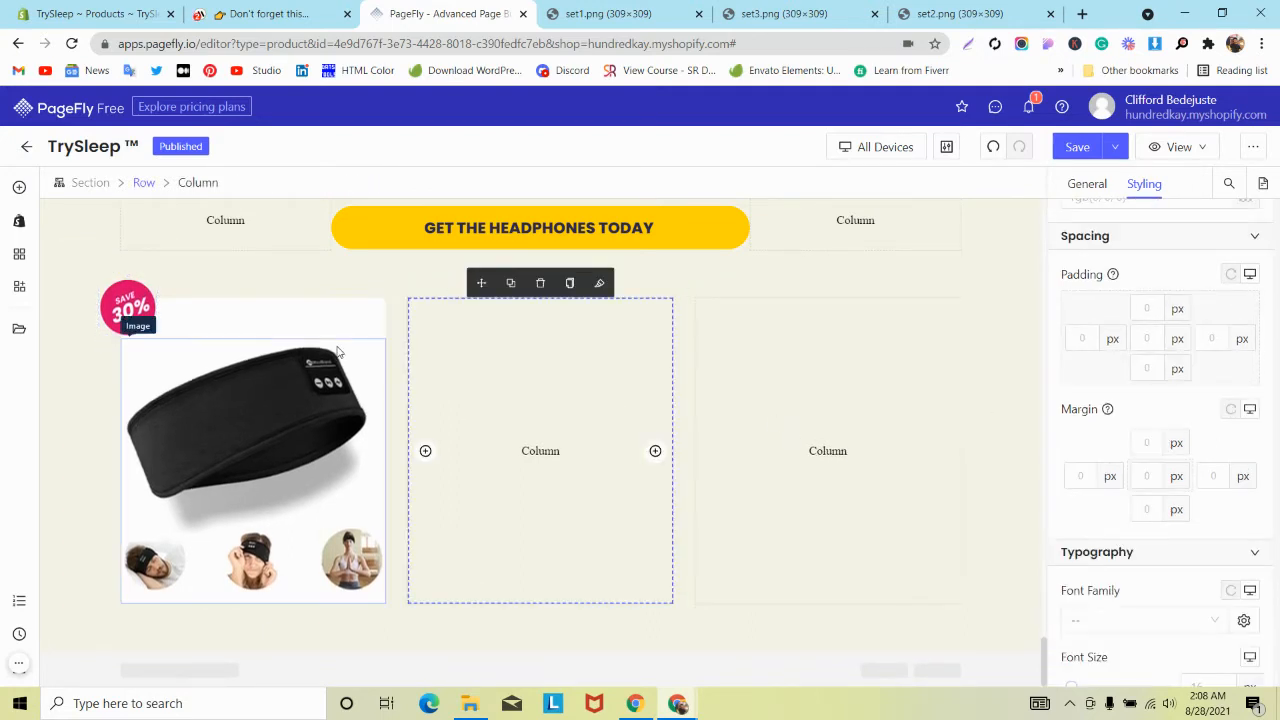
pyautogui.click(140, 310)
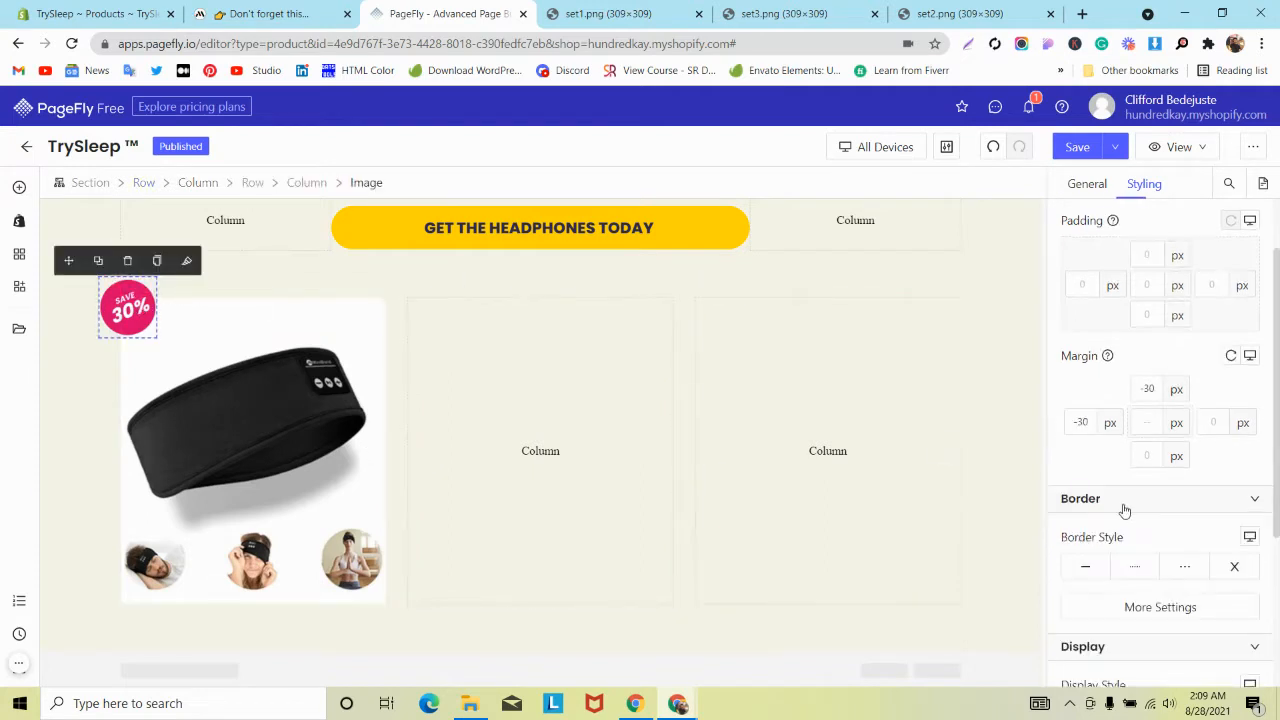
pyautogui.press('Down')
pyautogui.press('Down')
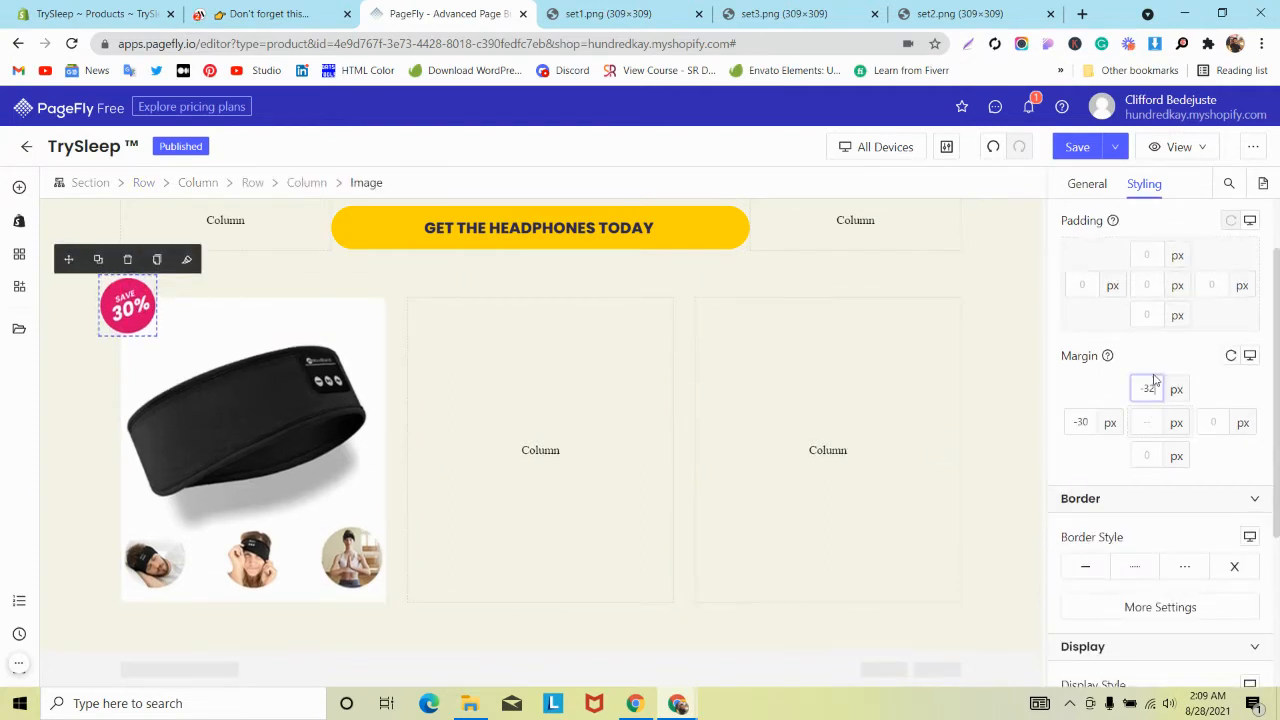
pyautogui.press('Down')
pyautogui.press('Down')
pyautogui.press('Down')
pyautogui.press('Down')
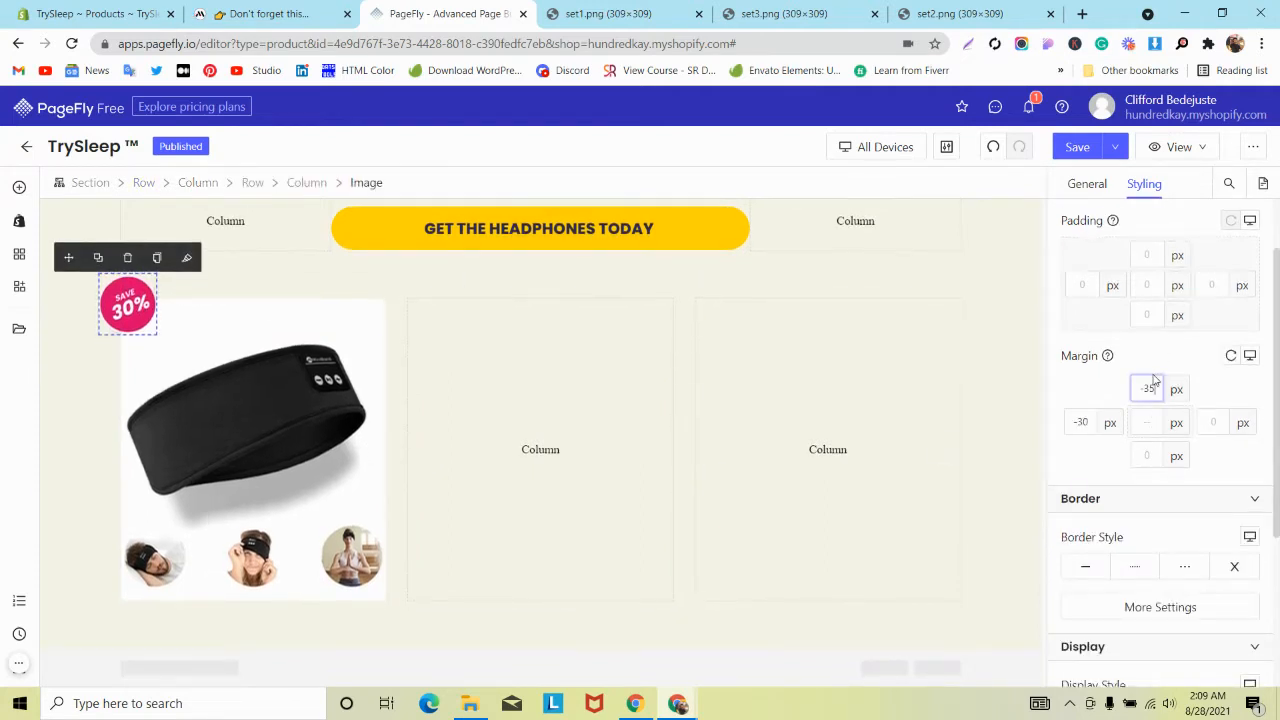
pyautogui.click(658, 440)
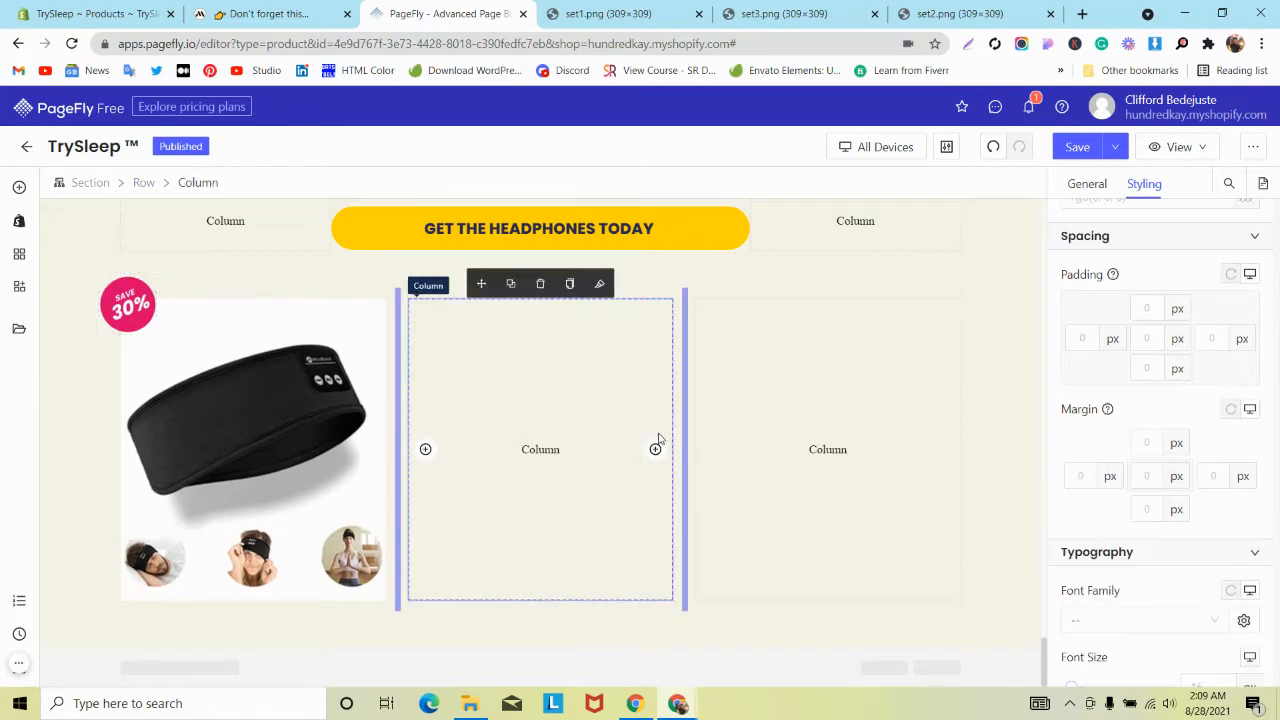
# Compare the headband image's placement in the first bundle card with the MindBand page's bundle card.
pyautogui.click(268, 379)
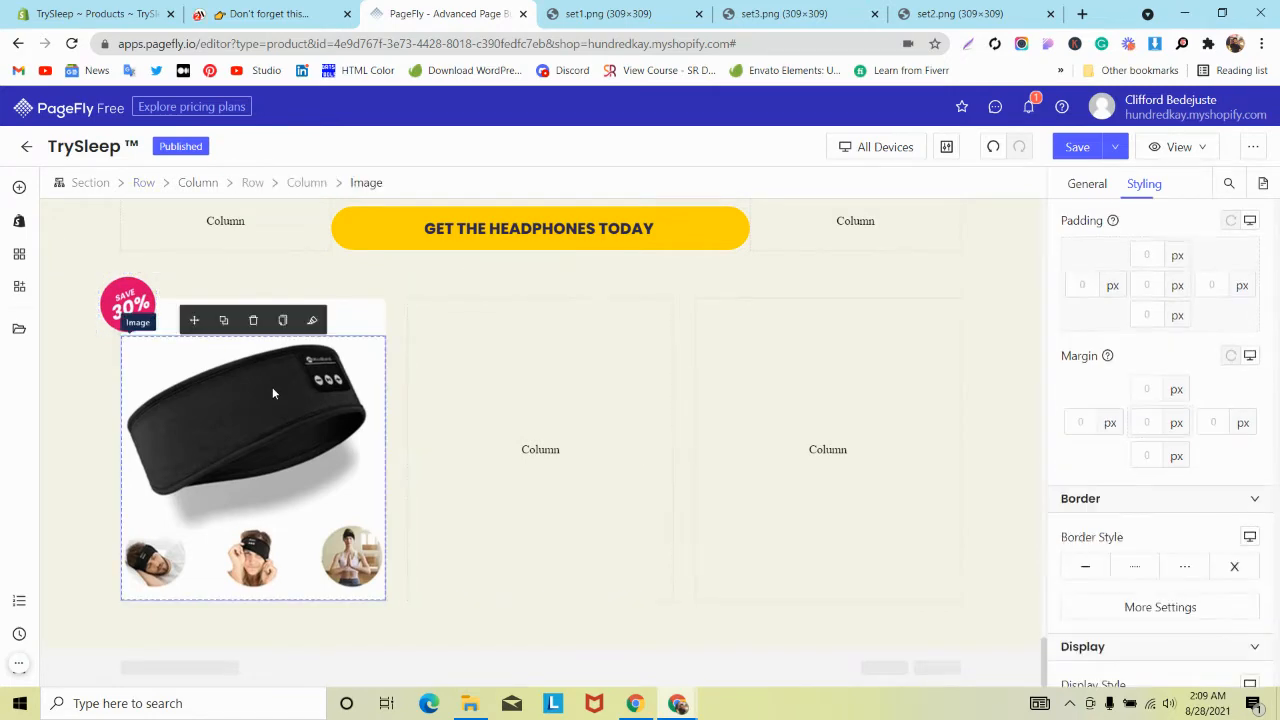
pyautogui.click(313, 6)
pyautogui.click(430, 14)
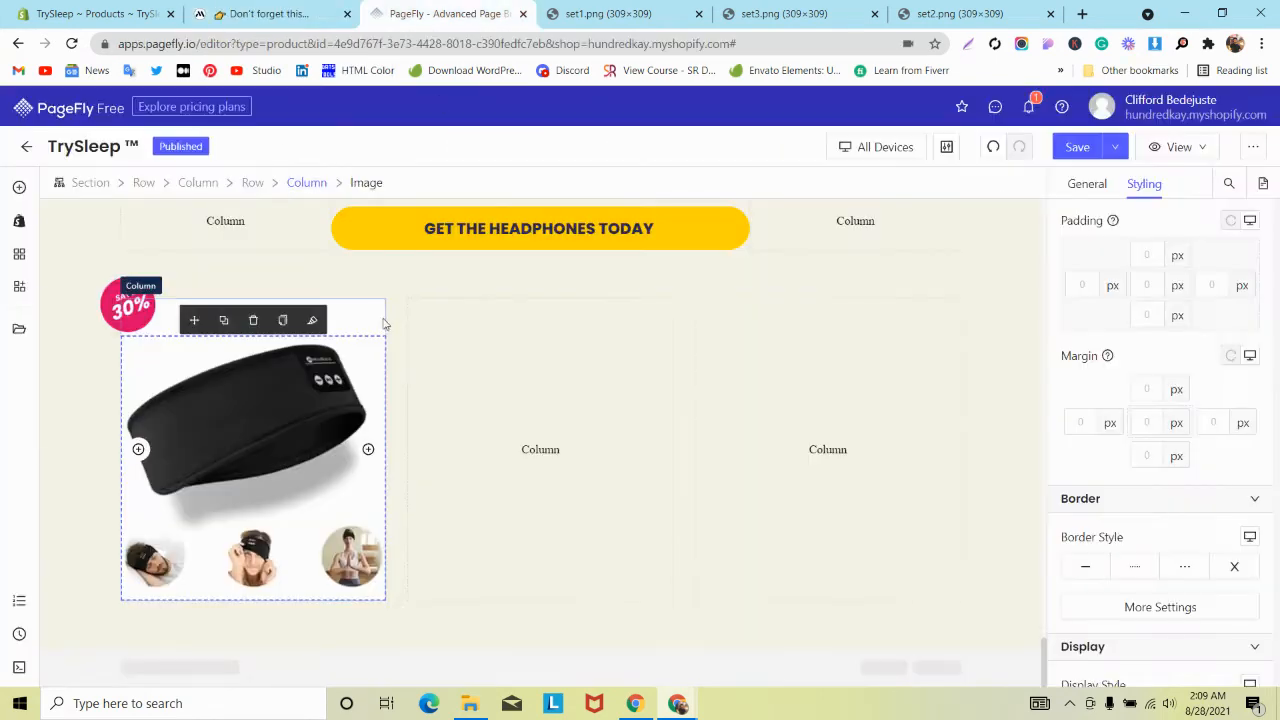
pyautogui.click(377, 322)
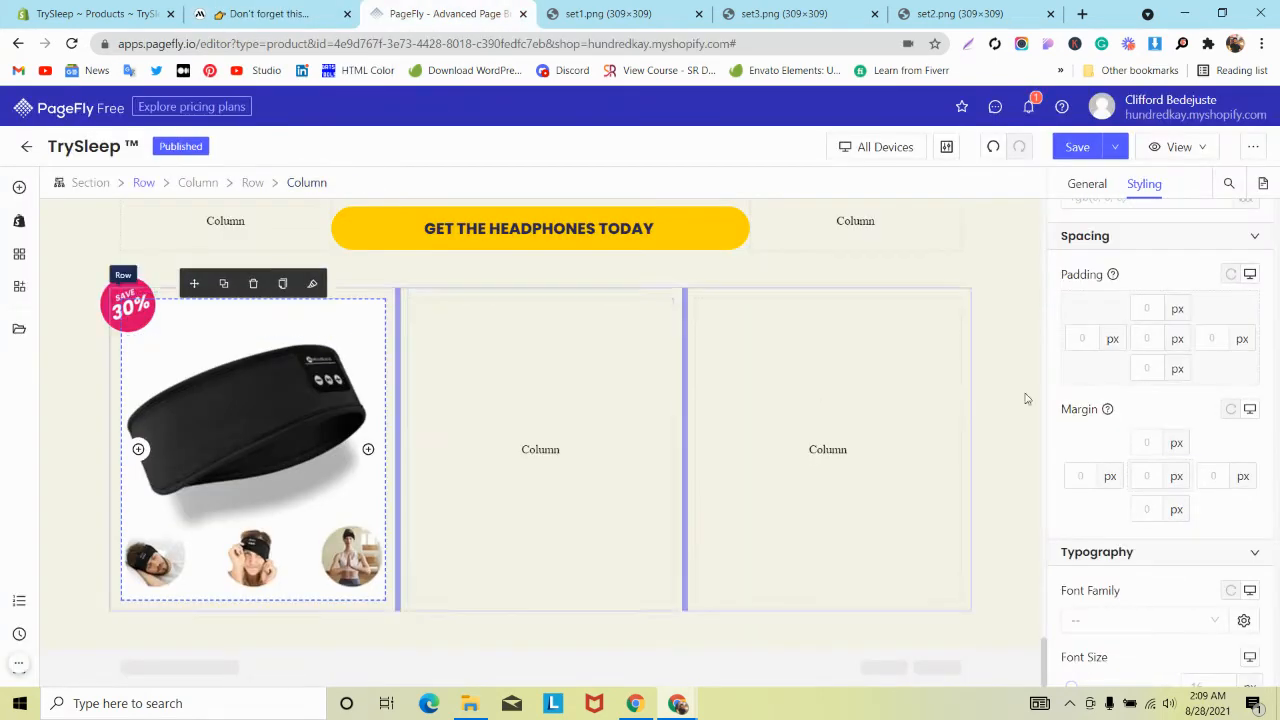
pyautogui.click(269, 418)
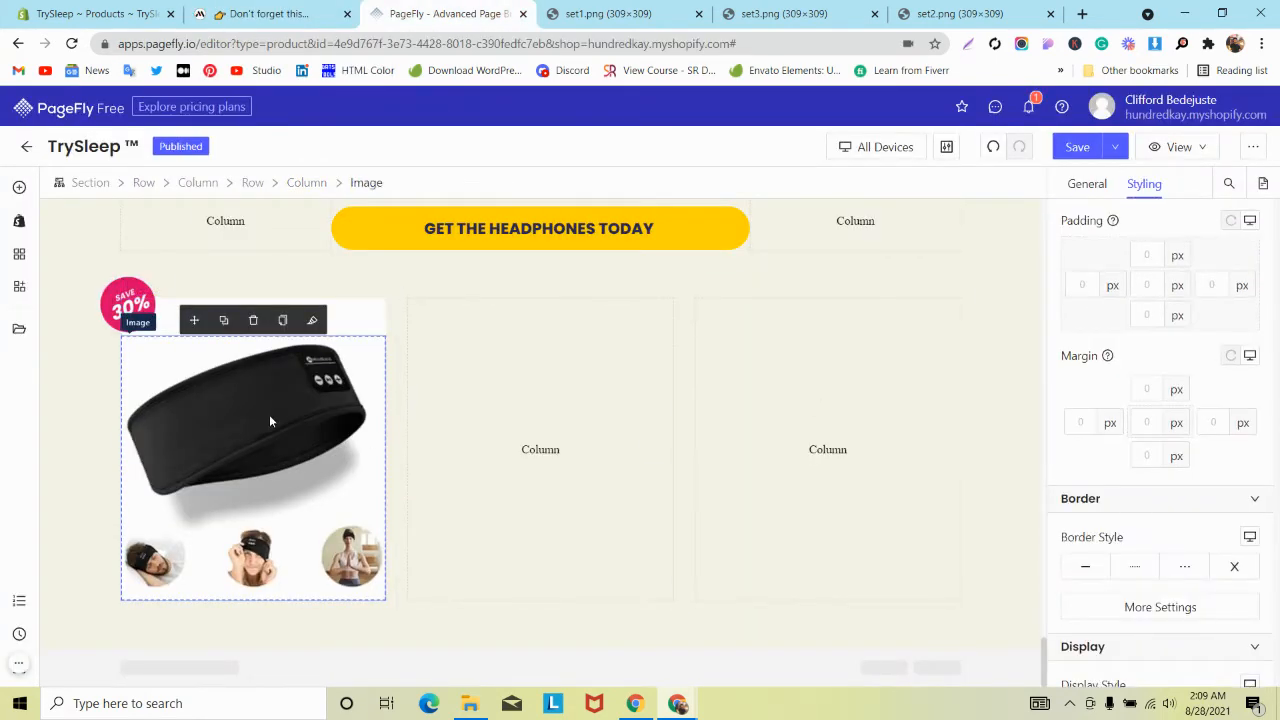
# Try 10 px of left and right padding on the first bundle card's column and undo it.
pyautogui.scroll(-2, 1160, 400)
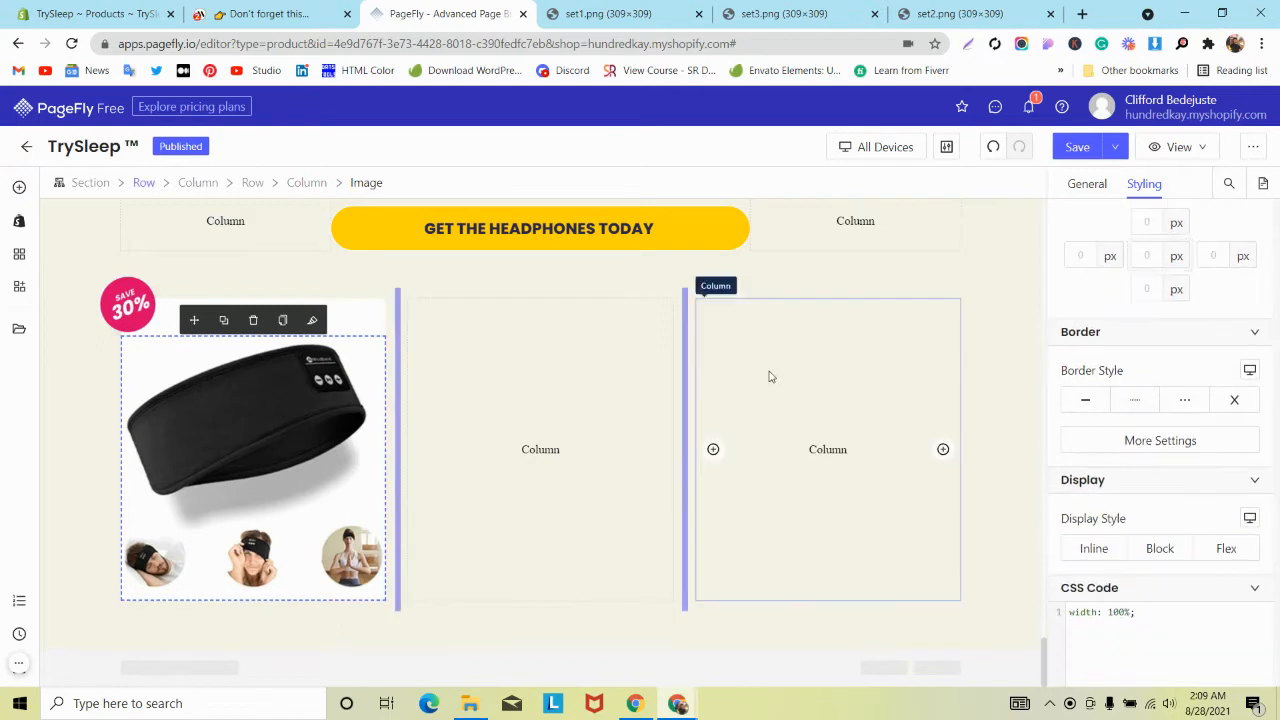
pyautogui.click(306, 182)
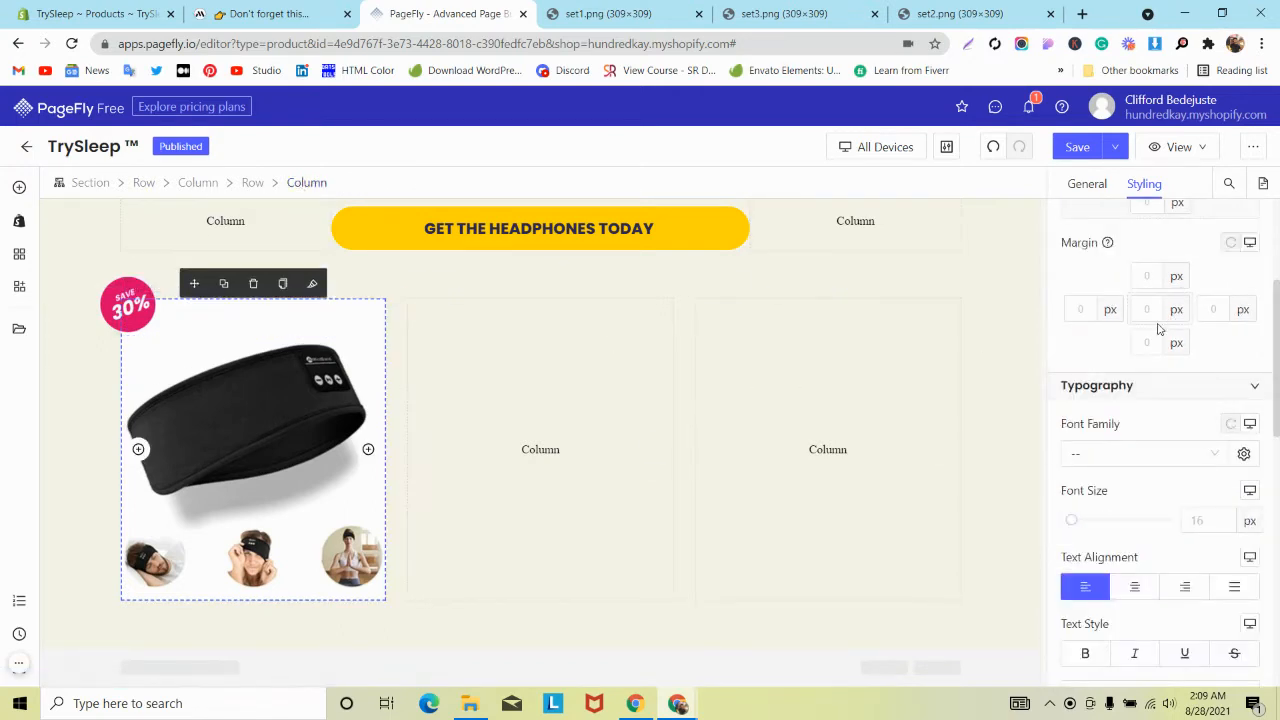
pyautogui.scroll(1, 1071, 349)
pyautogui.click(1080, 339)
pyautogui.write('1')
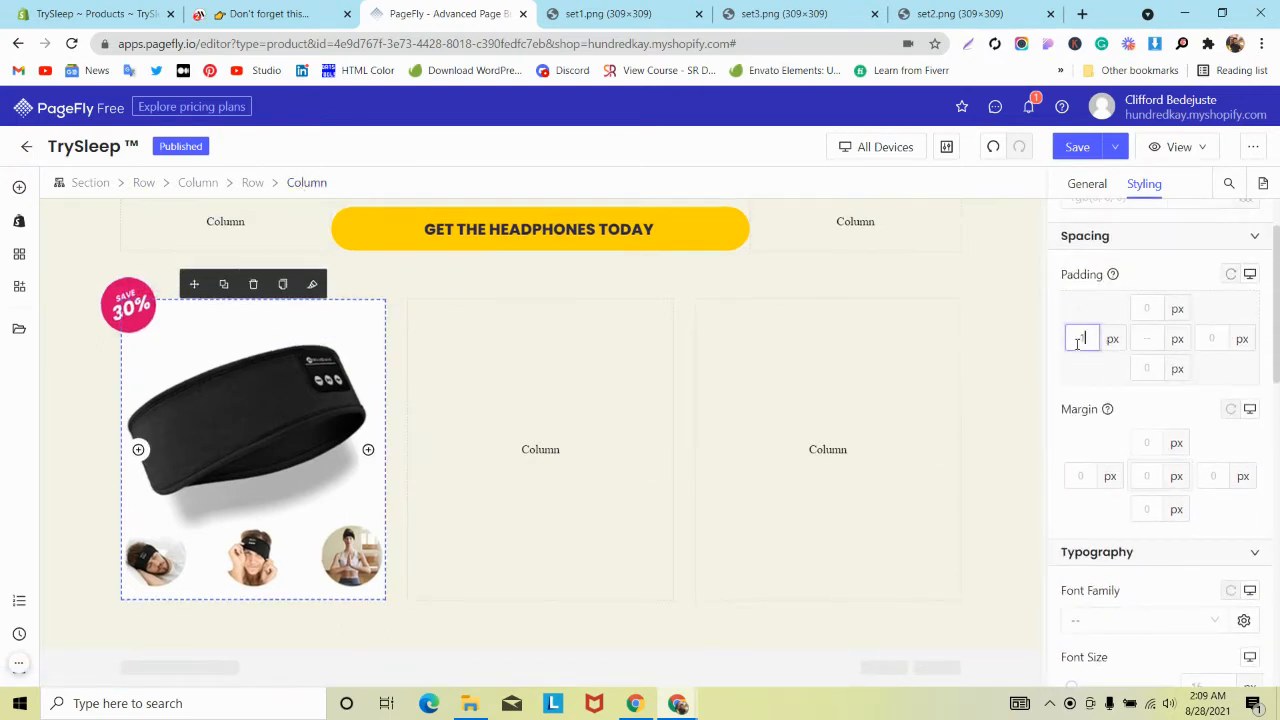
pyautogui.write('010')
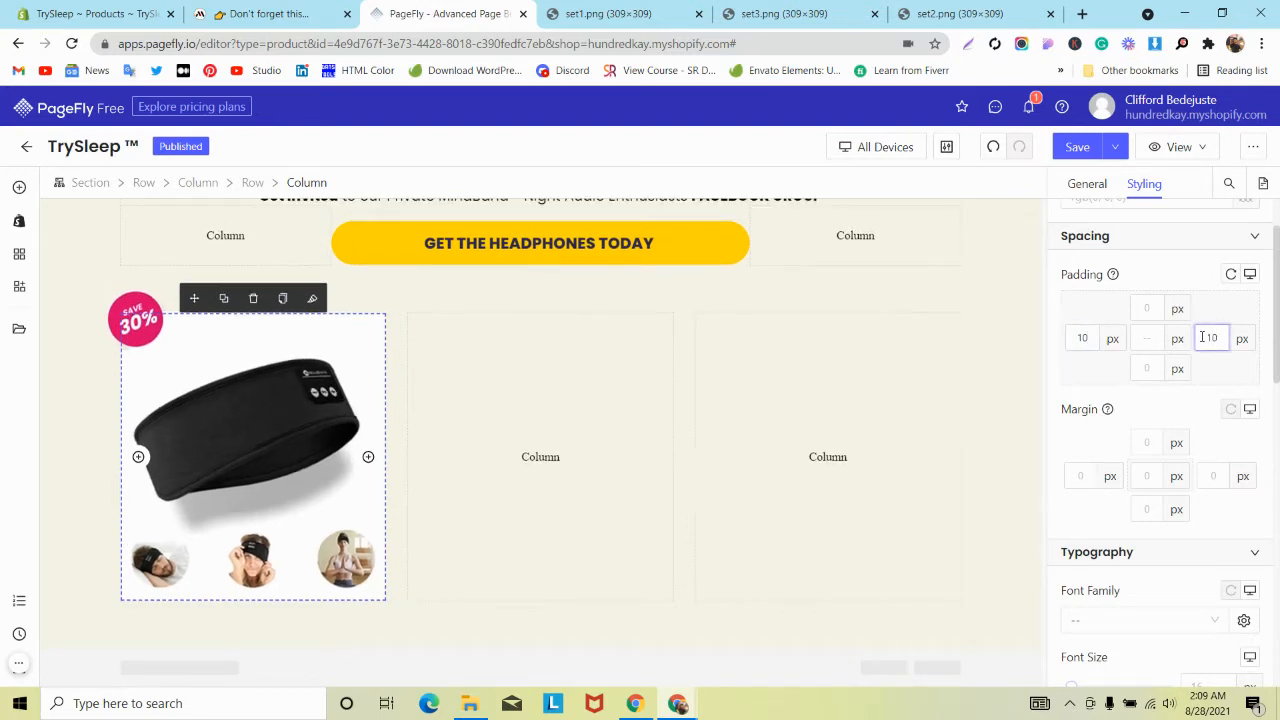
pyautogui.click(994, 150)
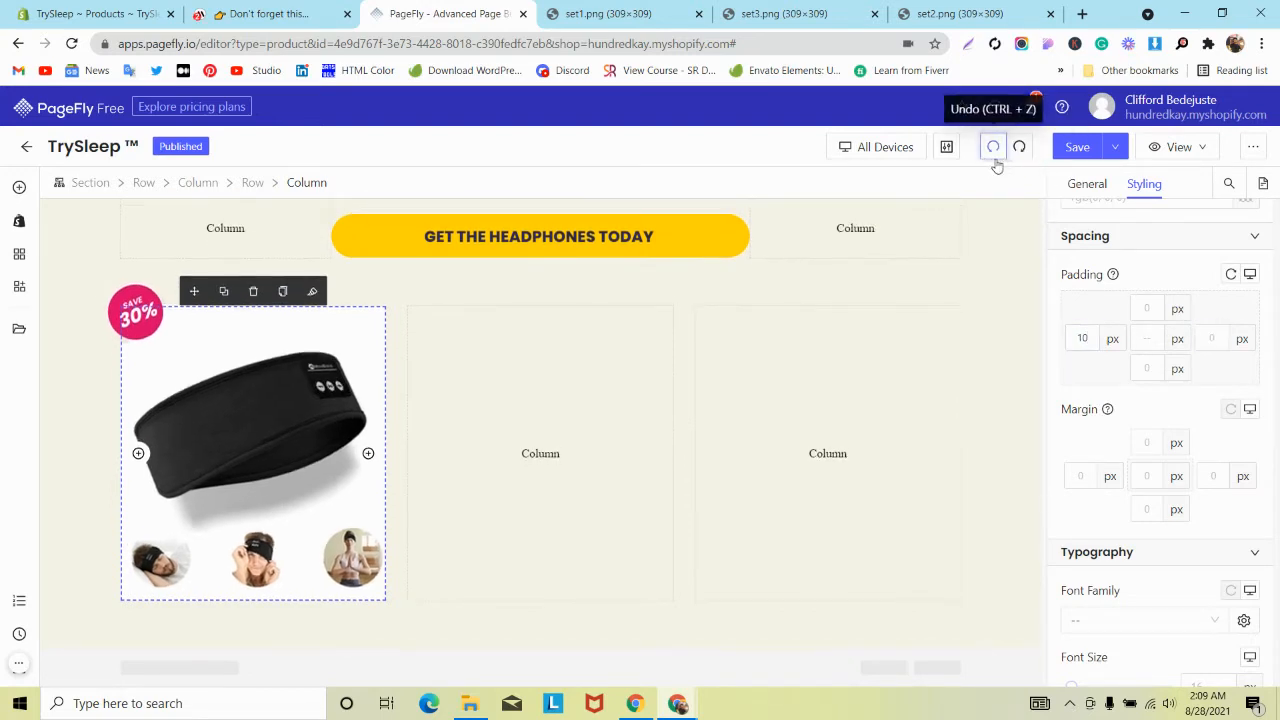
pyautogui.click(220, 421)
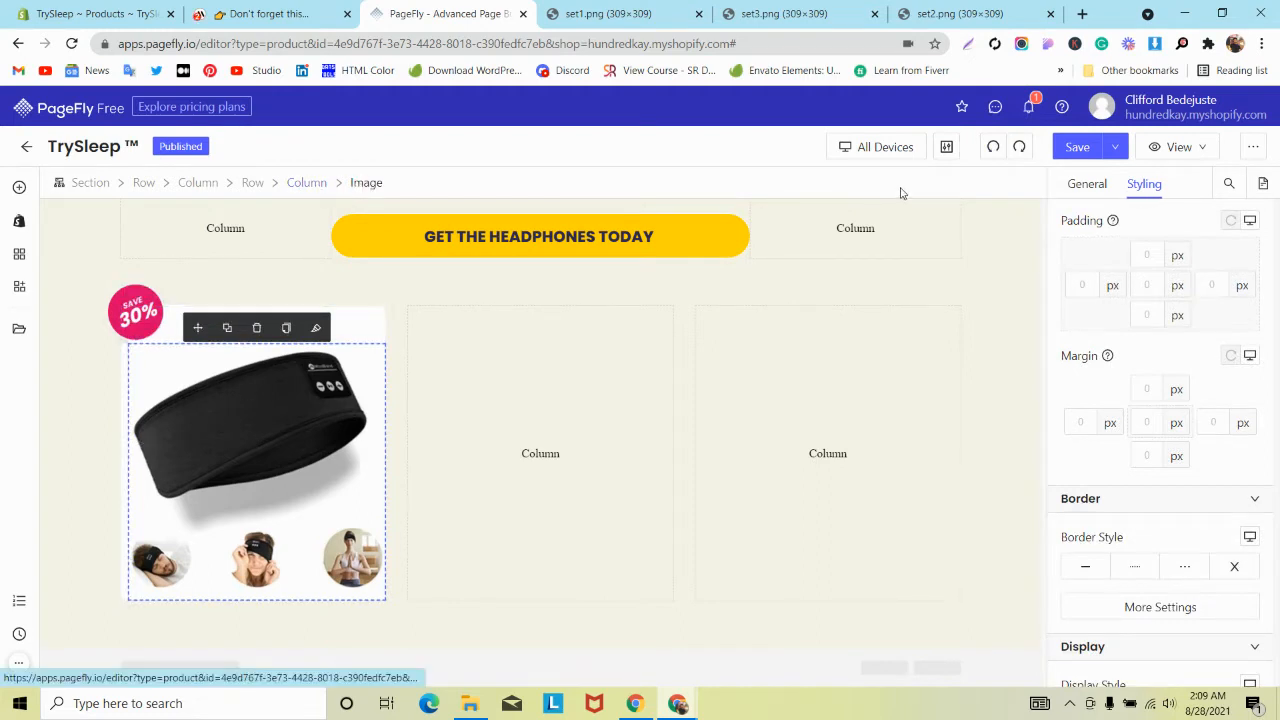
pyautogui.click(993, 148)
# Set the headband image's left and right padding to 10 px.
pyautogui.click(258, 364)
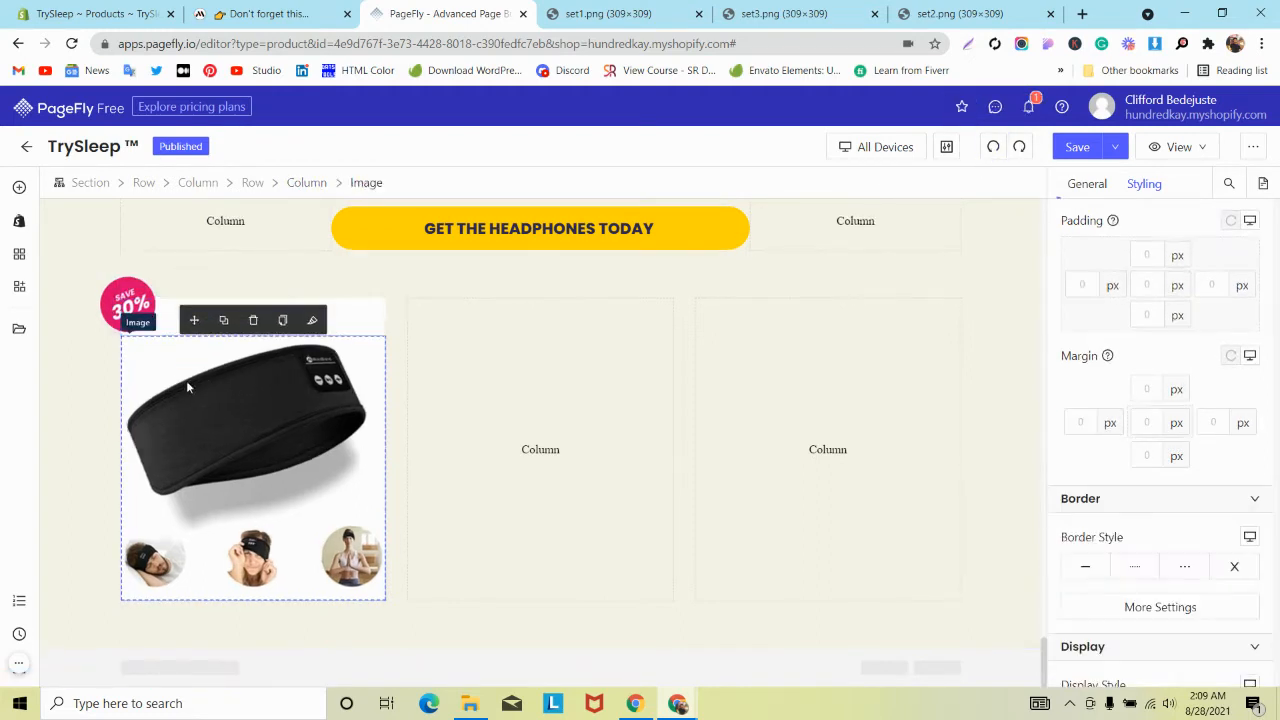
pyautogui.write('10')
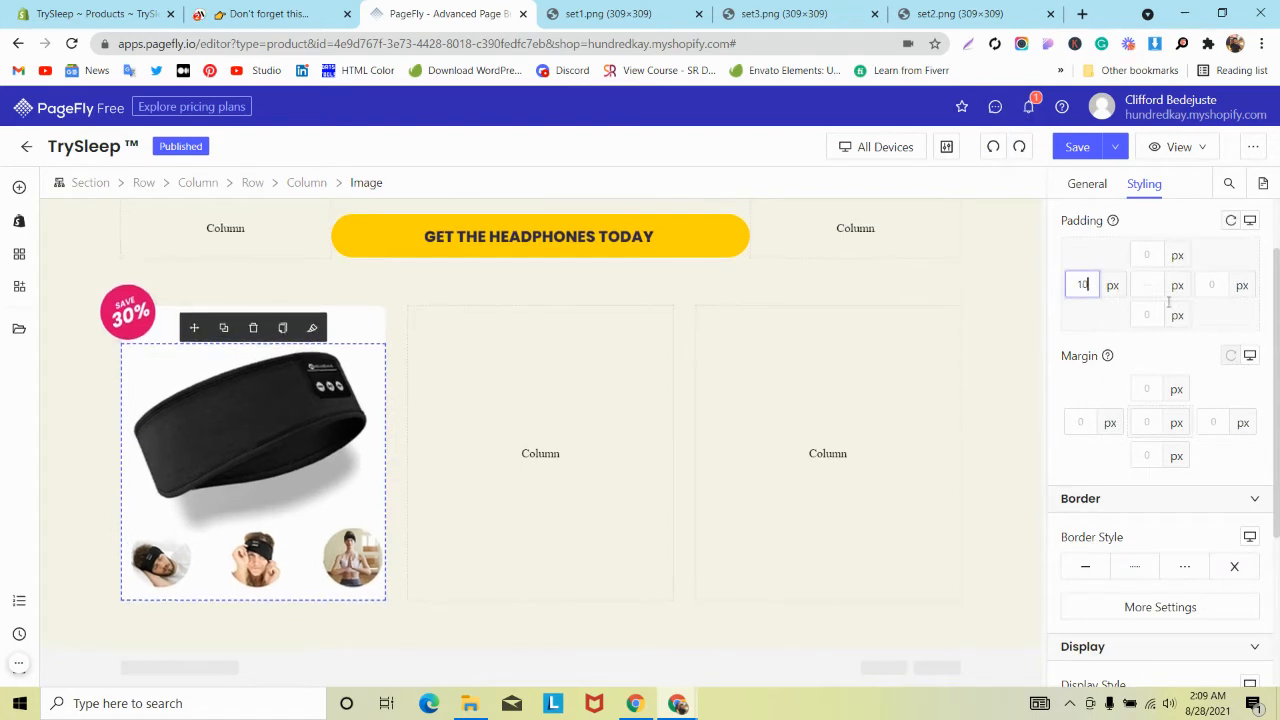
pyautogui.click(1211, 285)
pyautogui.write('10')
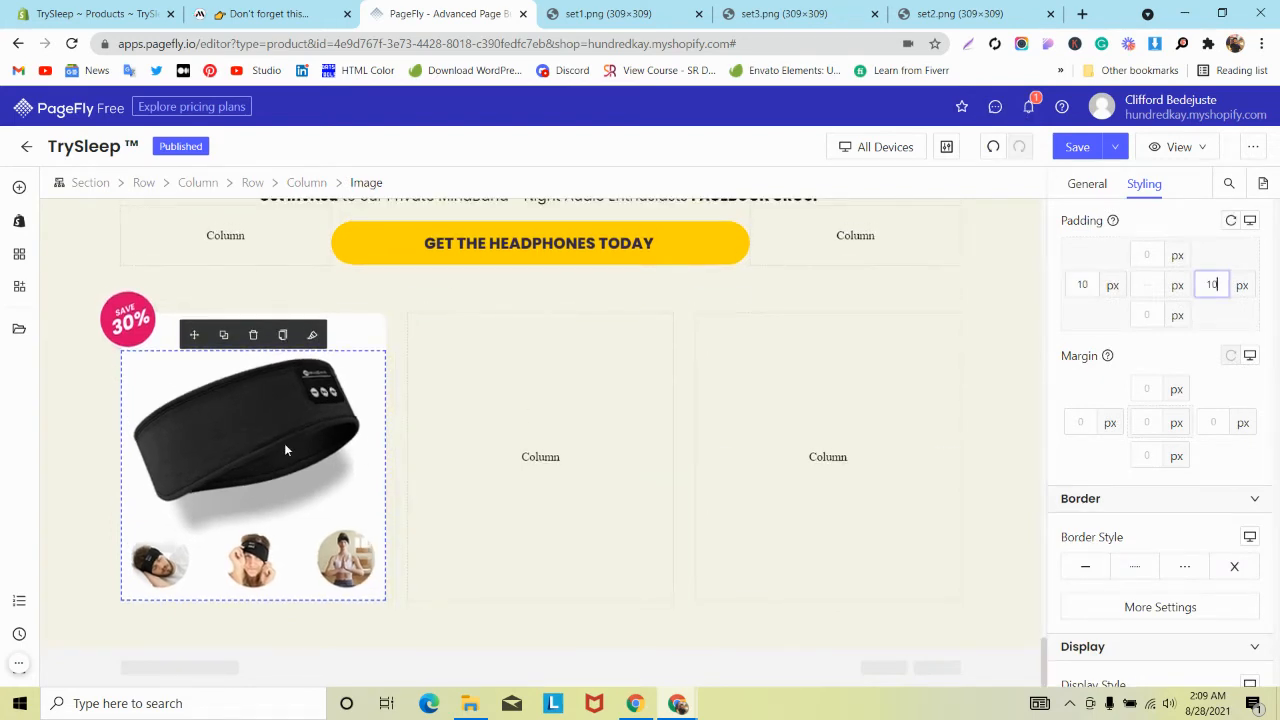
pyautogui.click(546, 380)
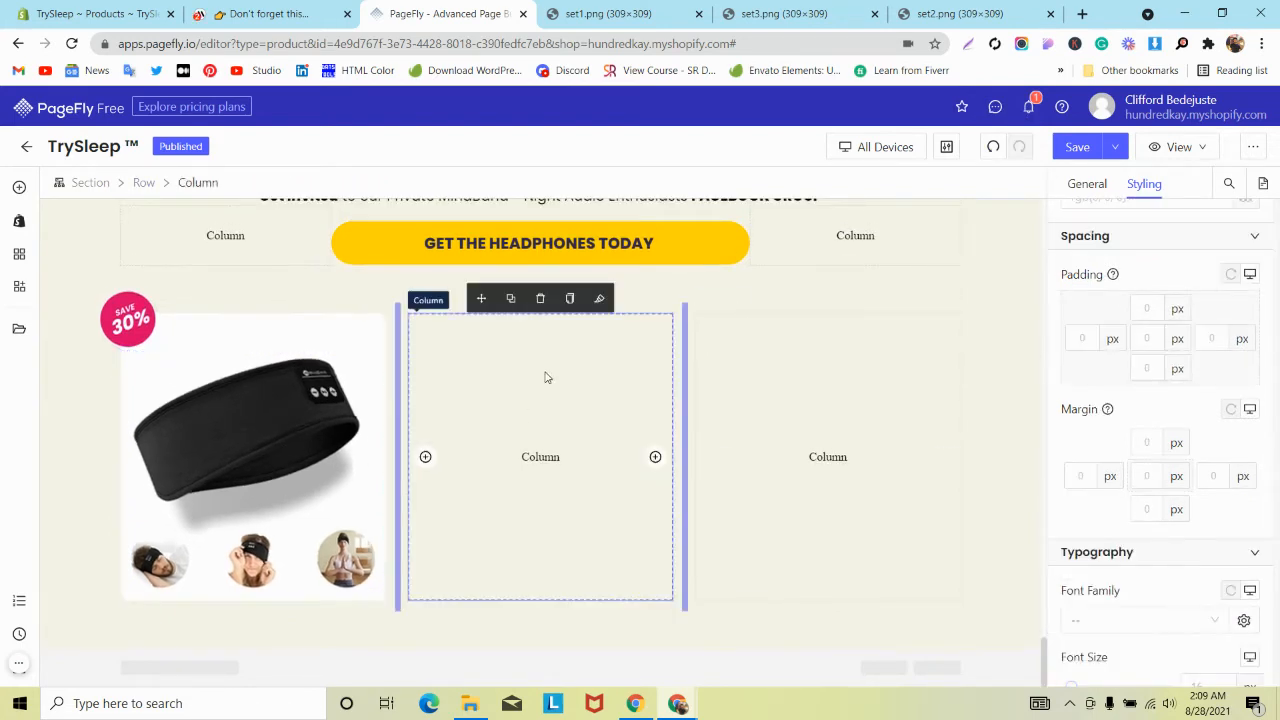
# Compare with the MindBand page's bundle card and set the headband image's left and right padding to 20 px.
pyautogui.click(314, 6)
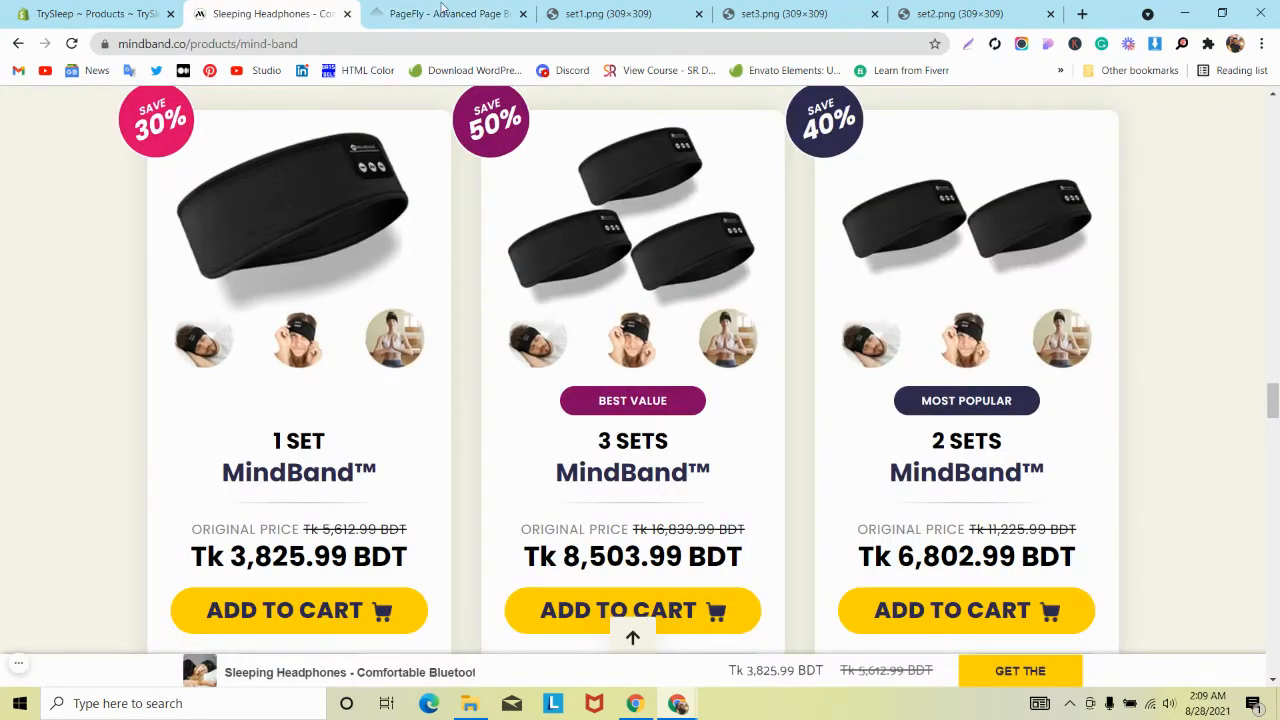
pyautogui.click(443, 7)
pyautogui.click(270, 440)
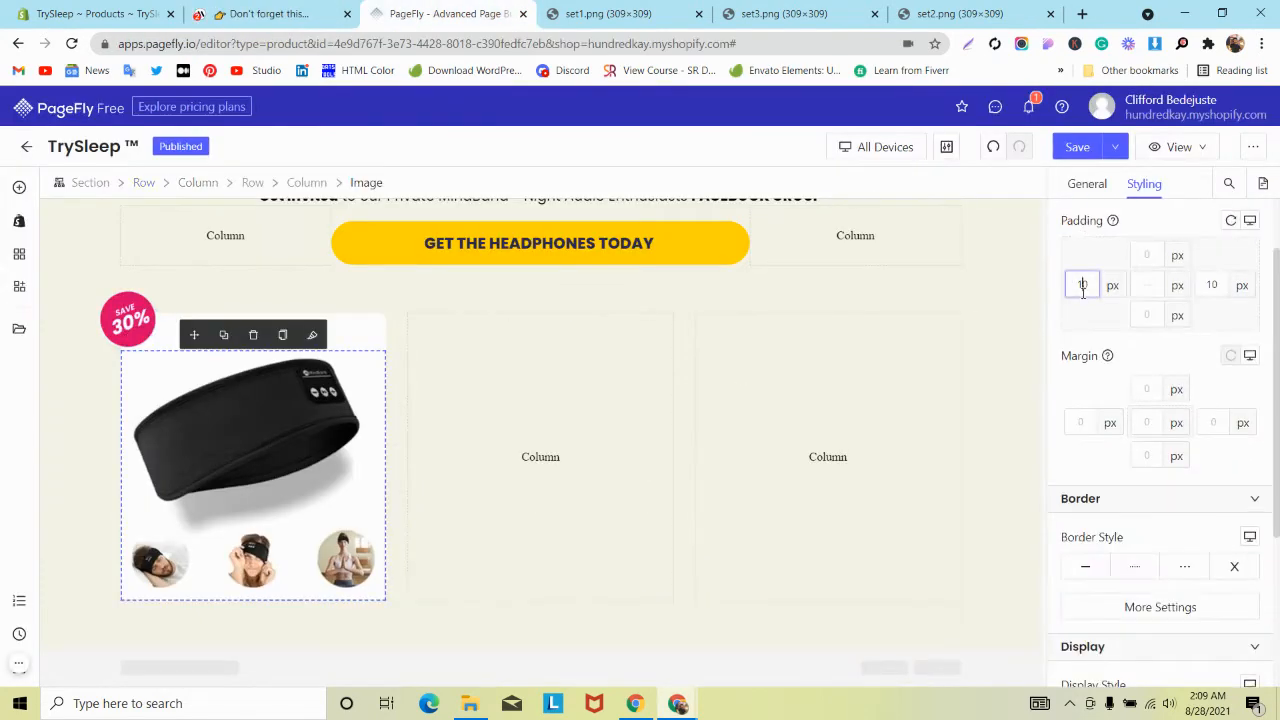
pyautogui.write('20')
pyautogui.click(1209, 285)
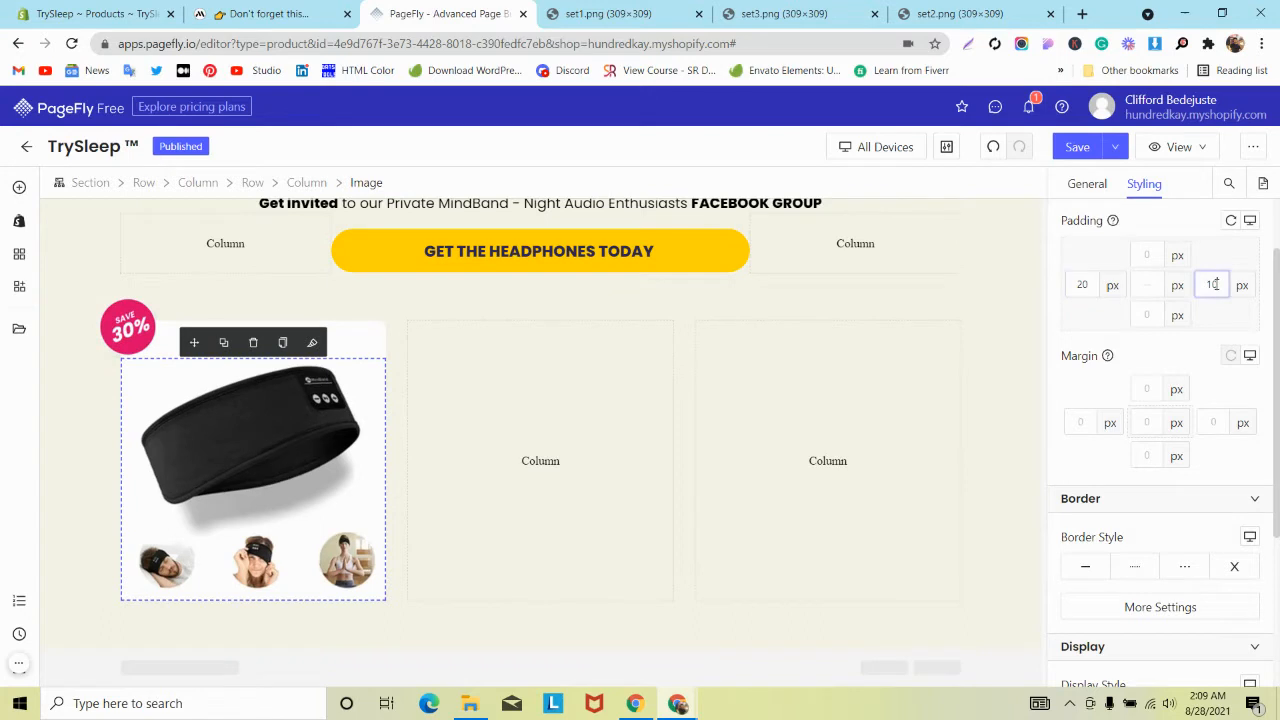
pyautogui.write('20')
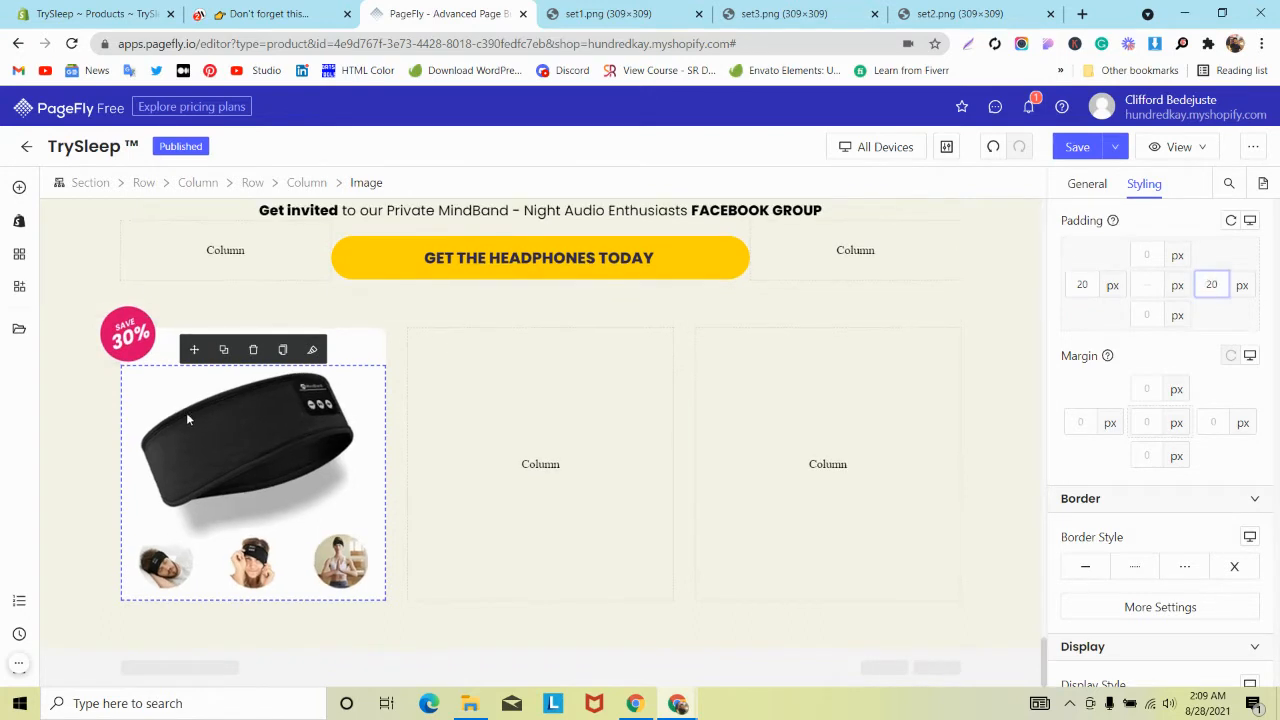
pyautogui.click(537, 405)
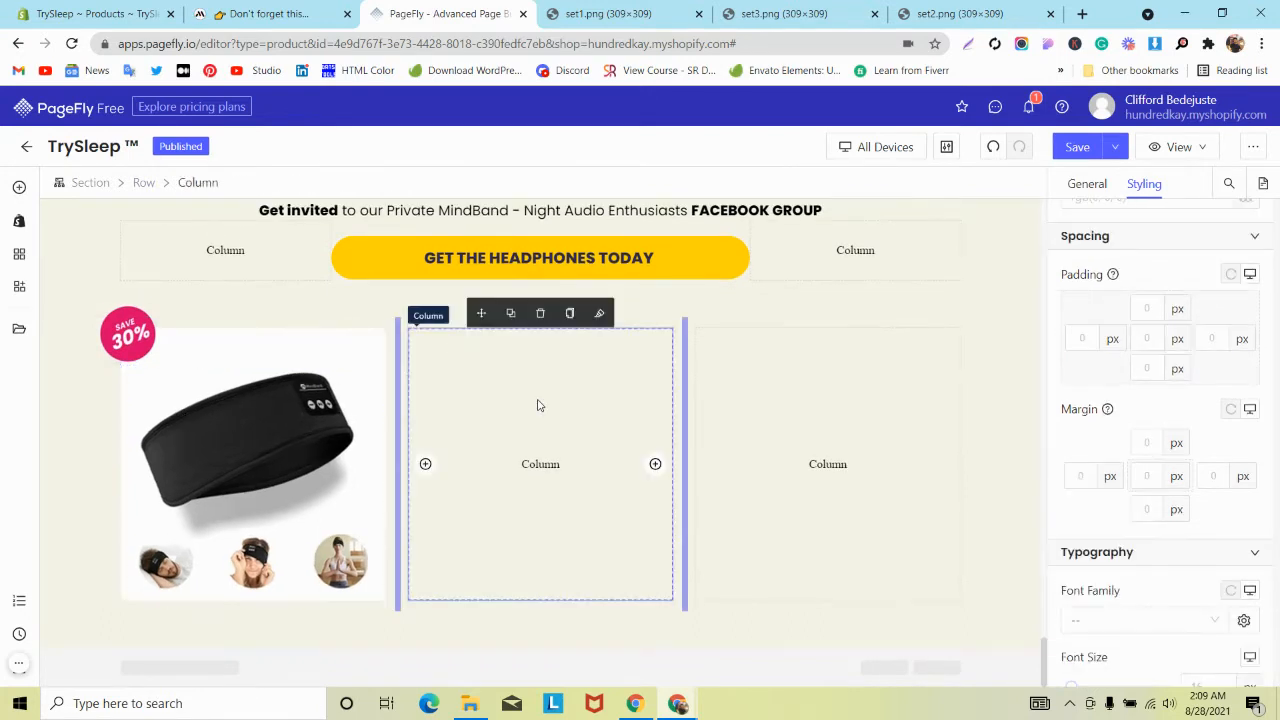
pyautogui.click(127, 337)
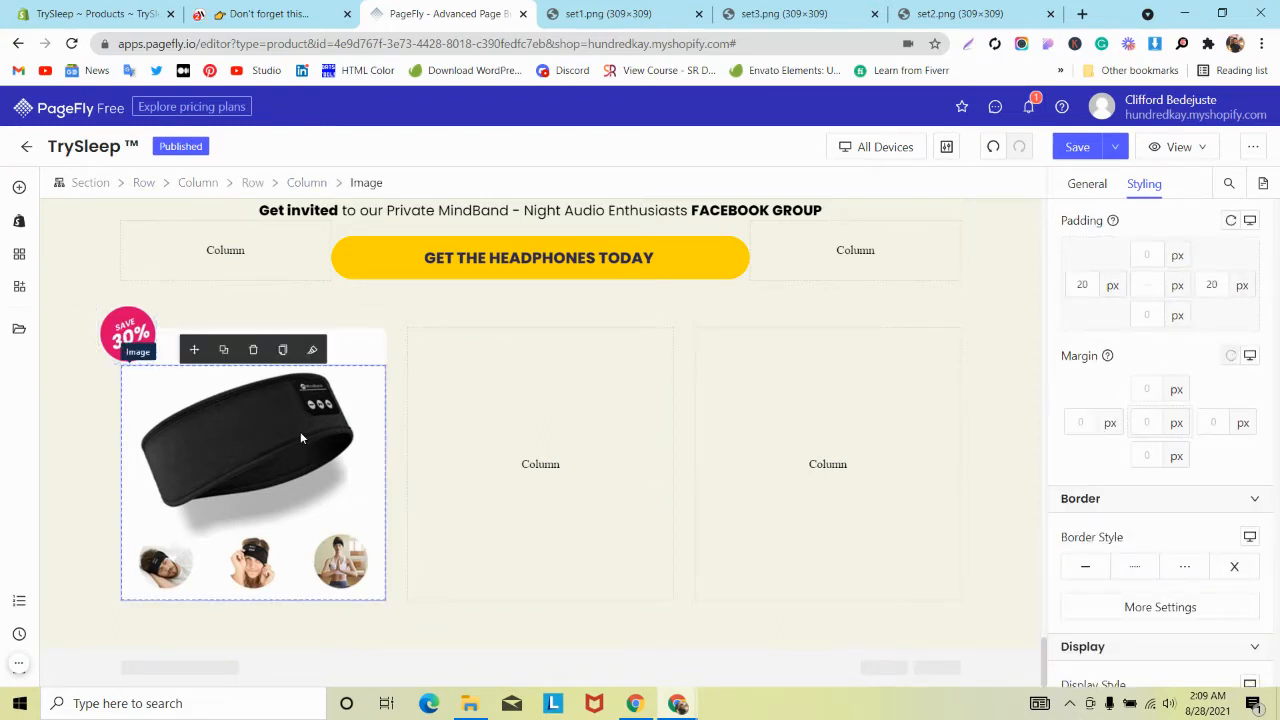
# Inspect the 1 SET and MindBand™ headings' styling on the MindBand page and copy the MindBand™ fill color #2e294e.
pyautogui.click(305, 10)
pyautogui.scroll(-2, 285, 280)
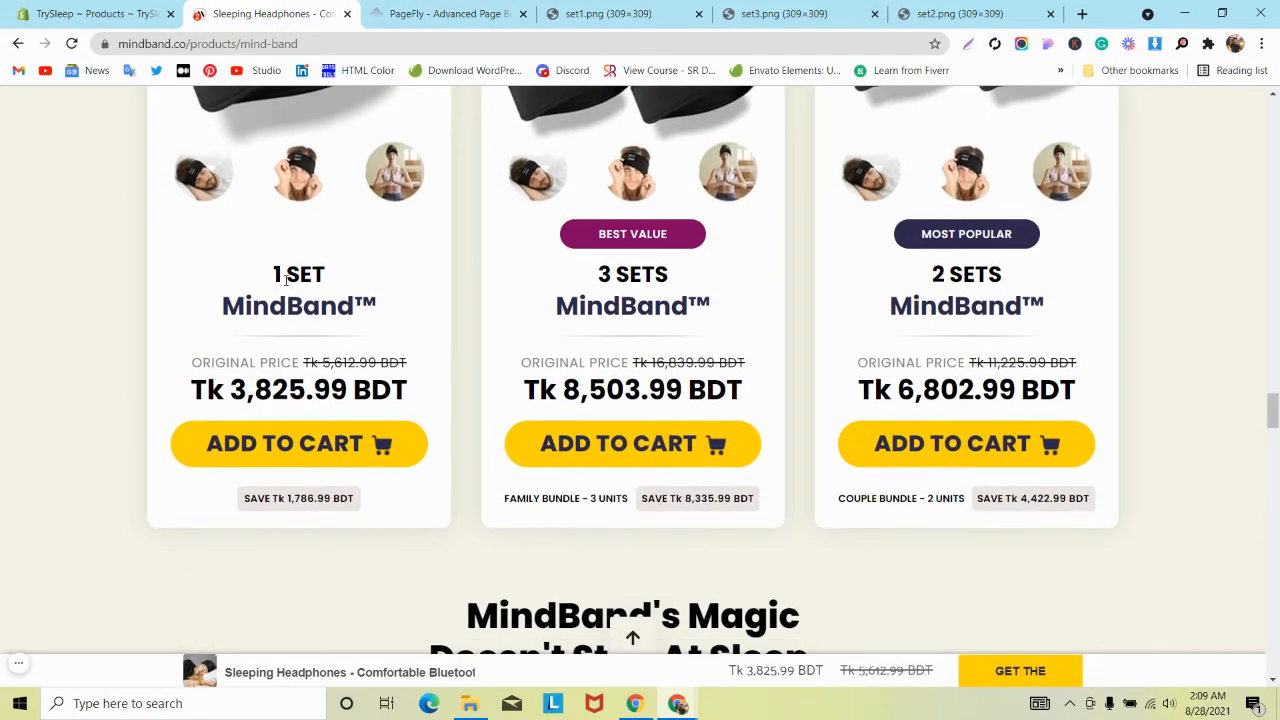
pyautogui.click(1047, 44)
pyautogui.click(318, 278)
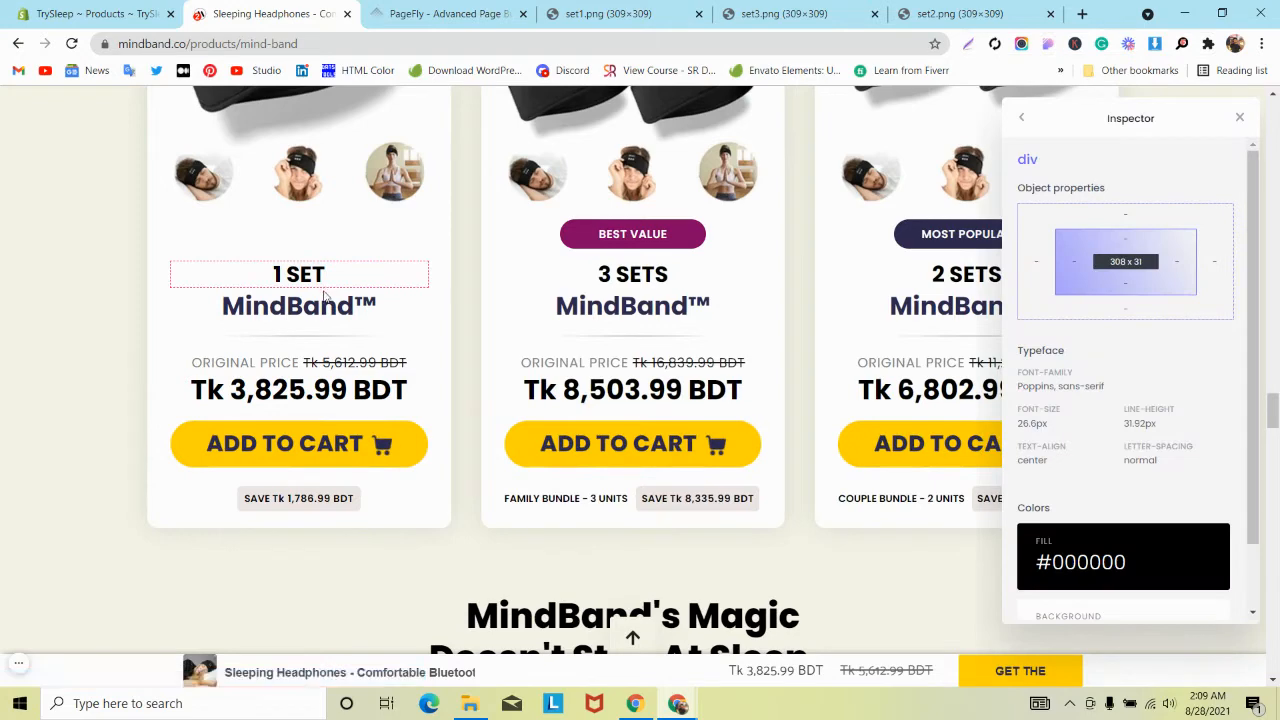
pyautogui.click(322, 313)
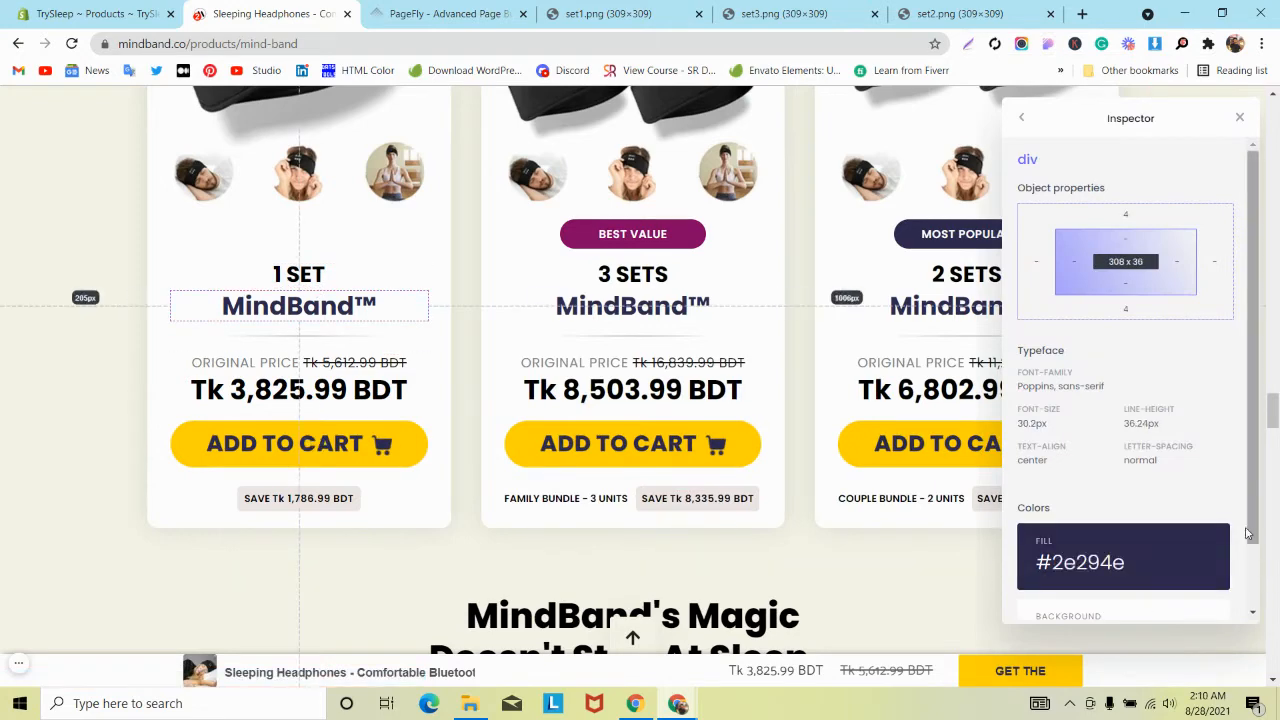
pyautogui.click(1197, 558)
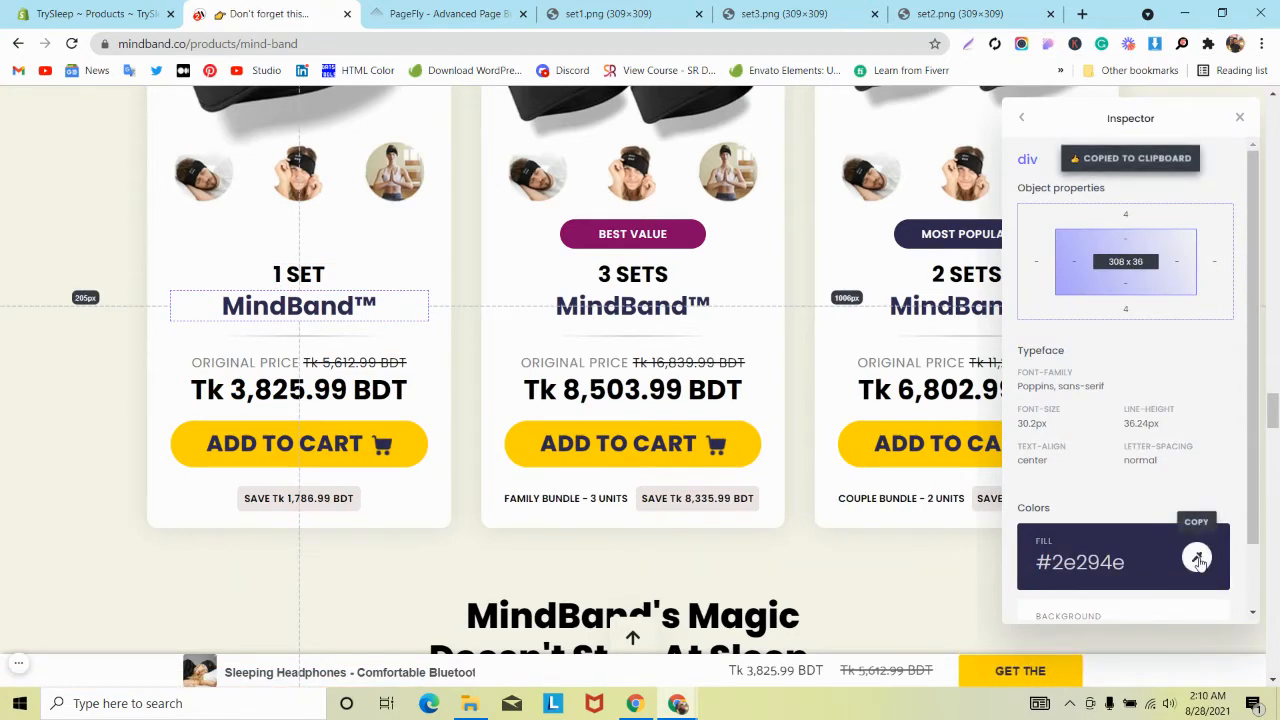
# Back in the PageFly editor, add a heading below the headband image in the first bundle card and center its text.
pyautogui.click(385, 14)
pyautogui.click(25, 184)
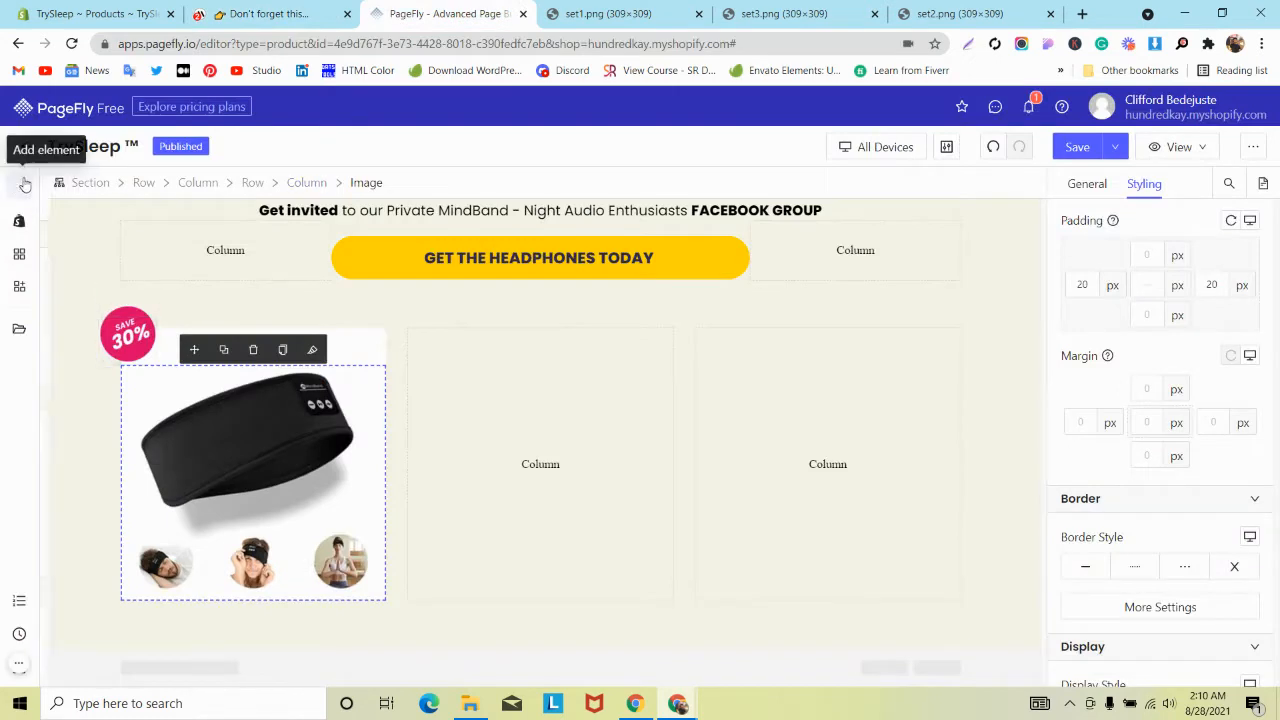
pyautogui.moveTo(88, 426)
pyautogui.moveTo(314, 374); pyautogui.dragTo(240, 578)
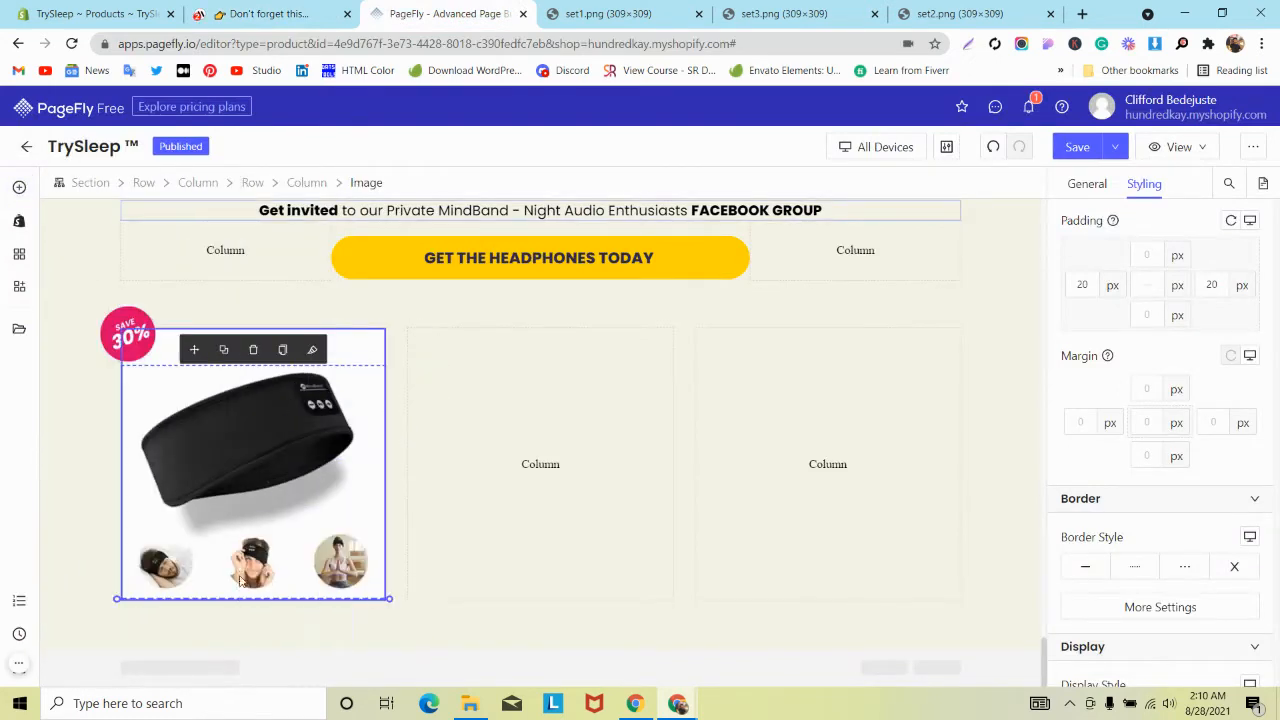
pyautogui.scroll(-3, 1175, 390)
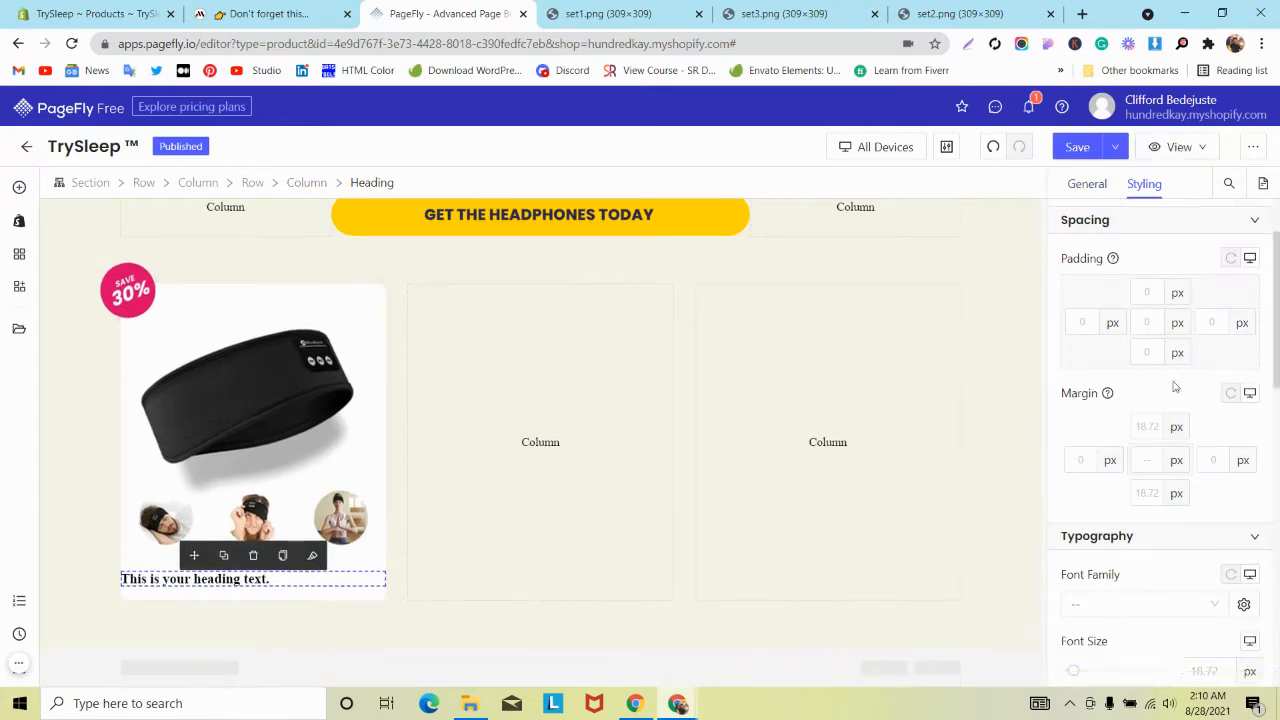
pyautogui.click(1153, 428)
# Replace the new heading's placeholder text with "1 SET".
pyautogui.click(1090, 184)
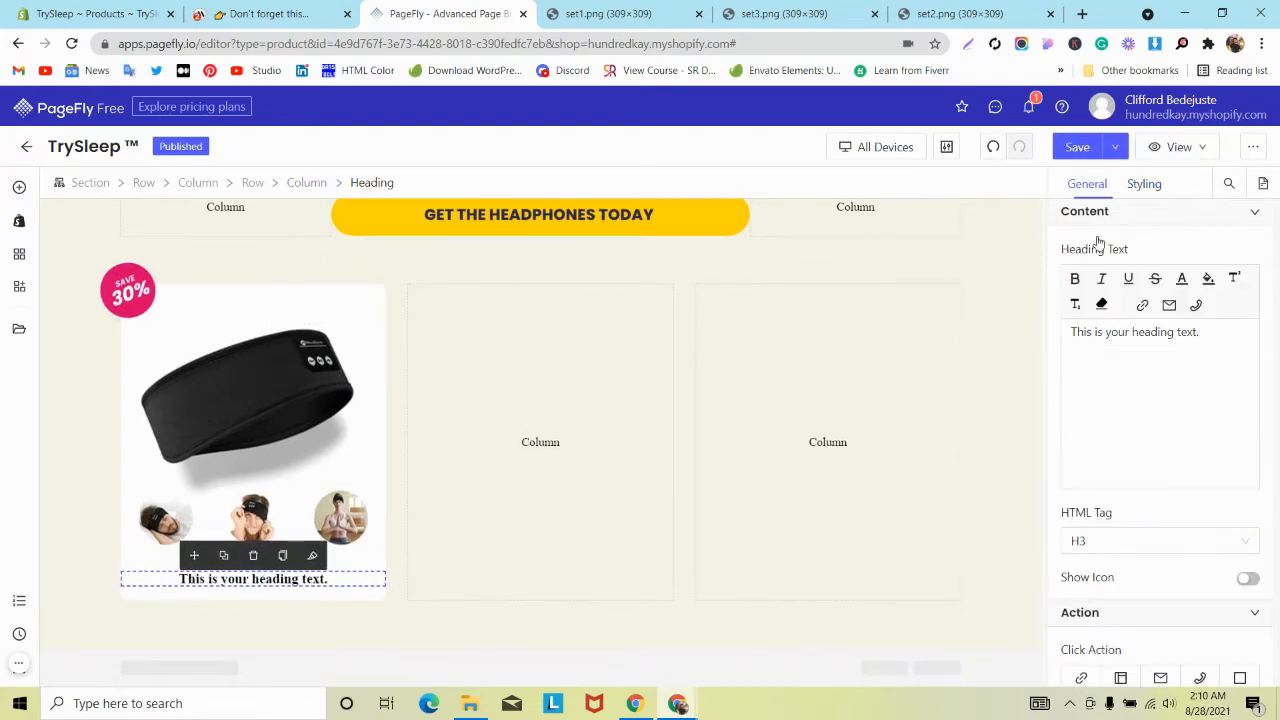
pyautogui.tripleClick(1103, 335)
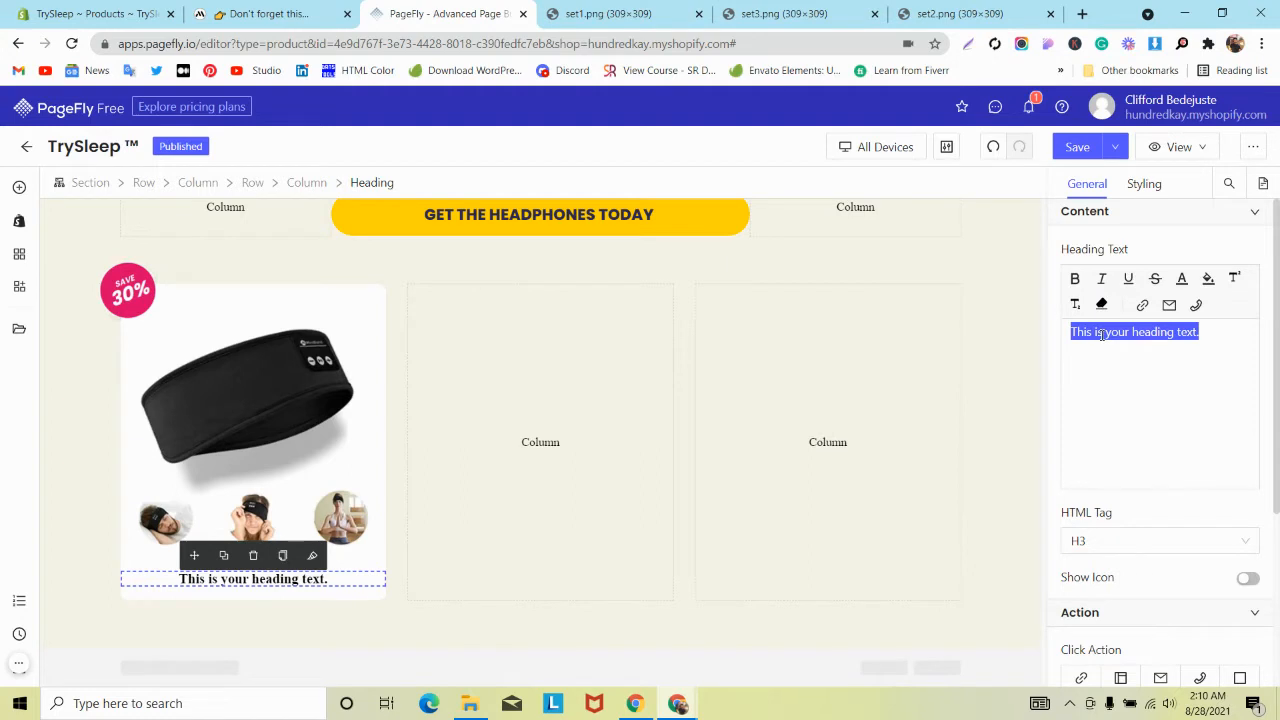
pyautogui.press('BackSpace')
pyautogui.write('1 SET')
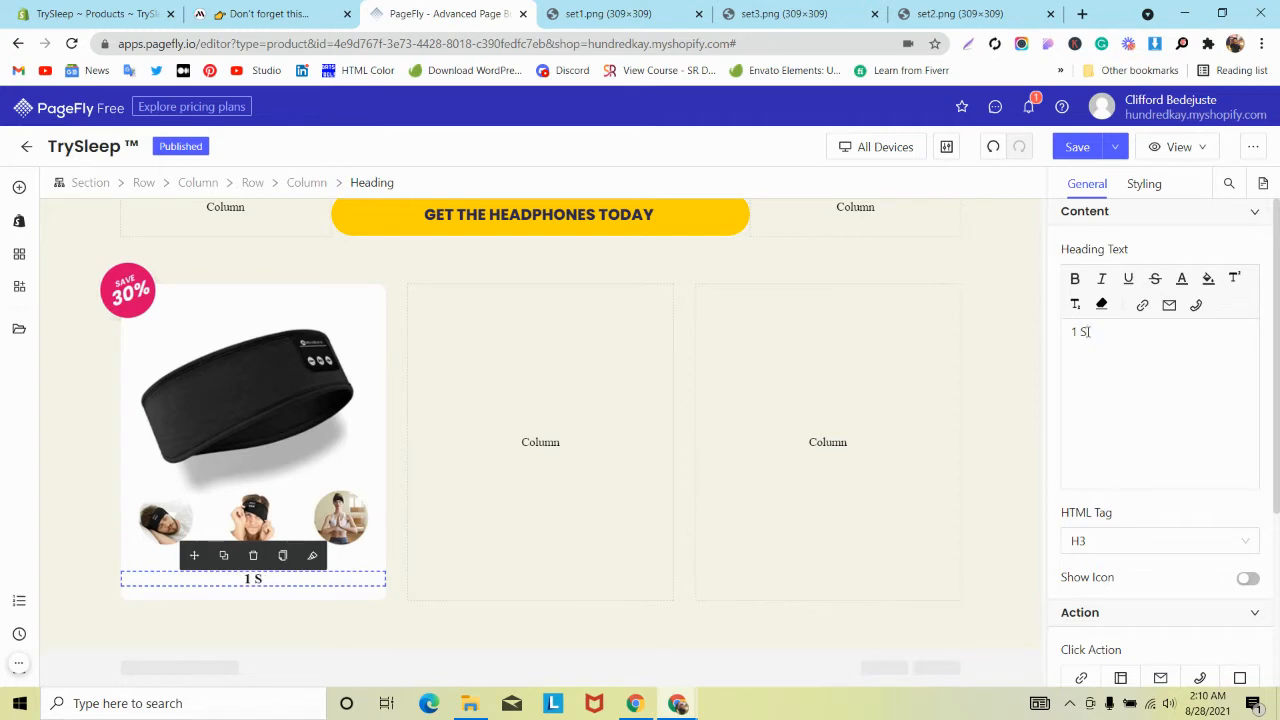
# Set the 1 SET heading's font size to 26 px and its font family to Poppins.
pyautogui.click(1143, 183)
pyautogui.scroll(-6, 1203, 451)
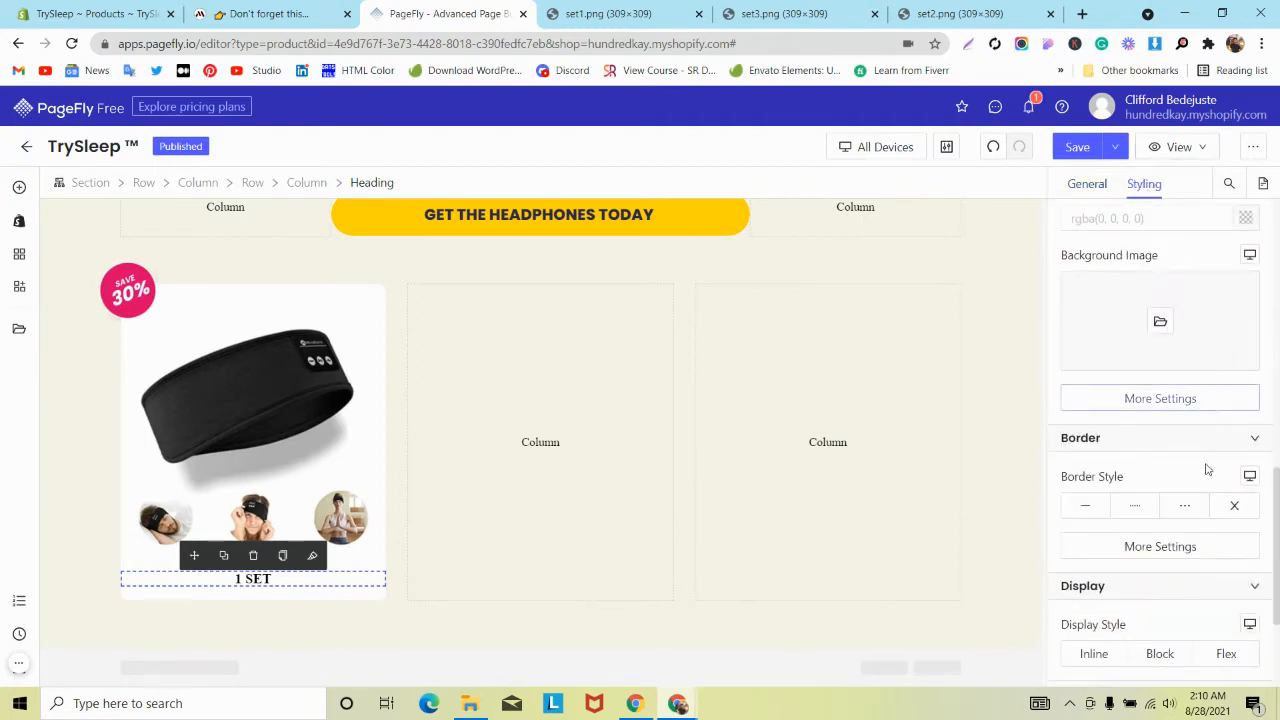
pyautogui.scroll(5, 1210, 488)
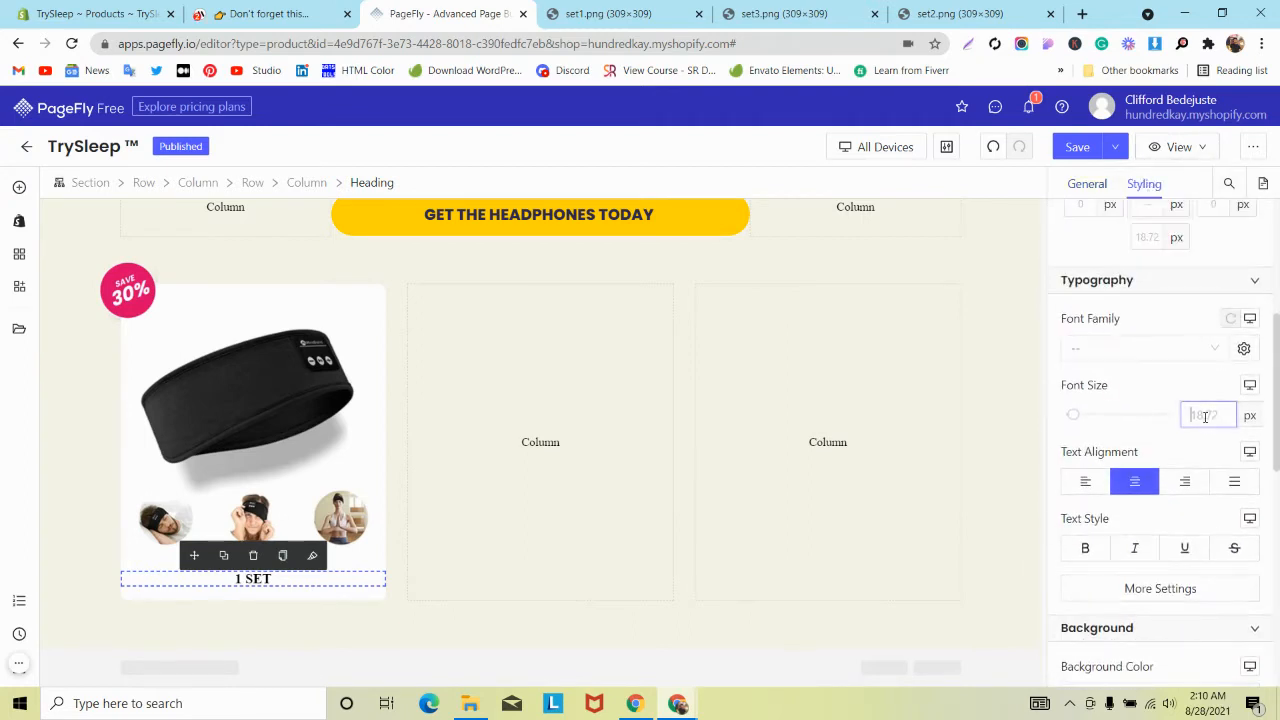
pyautogui.write('26')
pyautogui.click(1160, 350)
pyautogui.click(1132, 399)
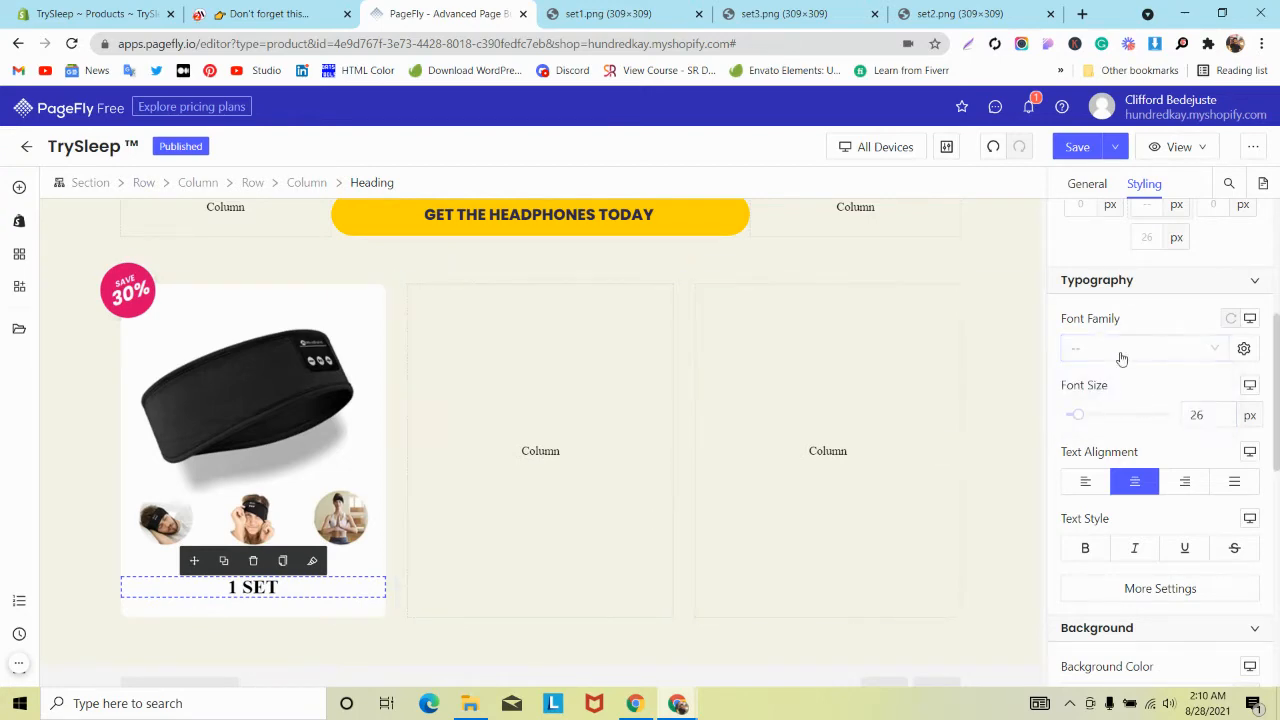
pyautogui.click(1120, 352)
pyautogui.click(1100, 405)
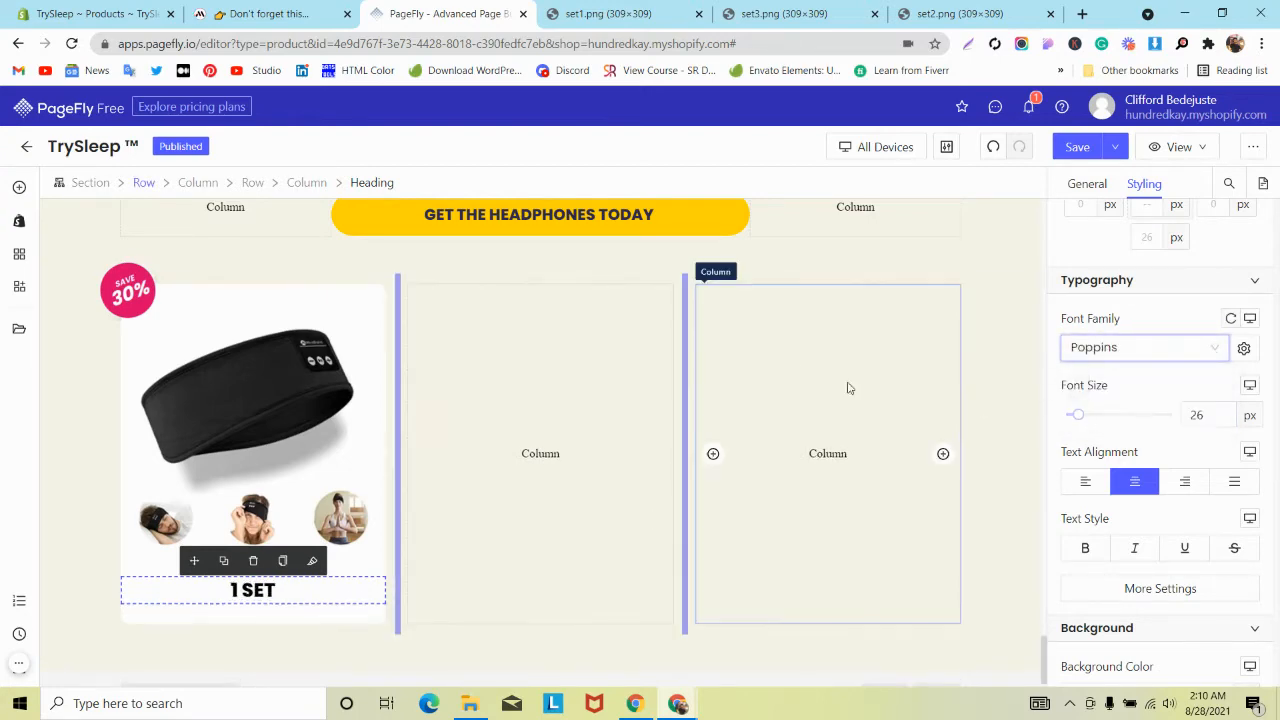
# Recheck the MindBand™ name's styling on the MindBand page and duplicate the 1 SET heading in PageFly's first bundle card.
pyautogui.click(272, 13)
pyautogui.click(298, 301)
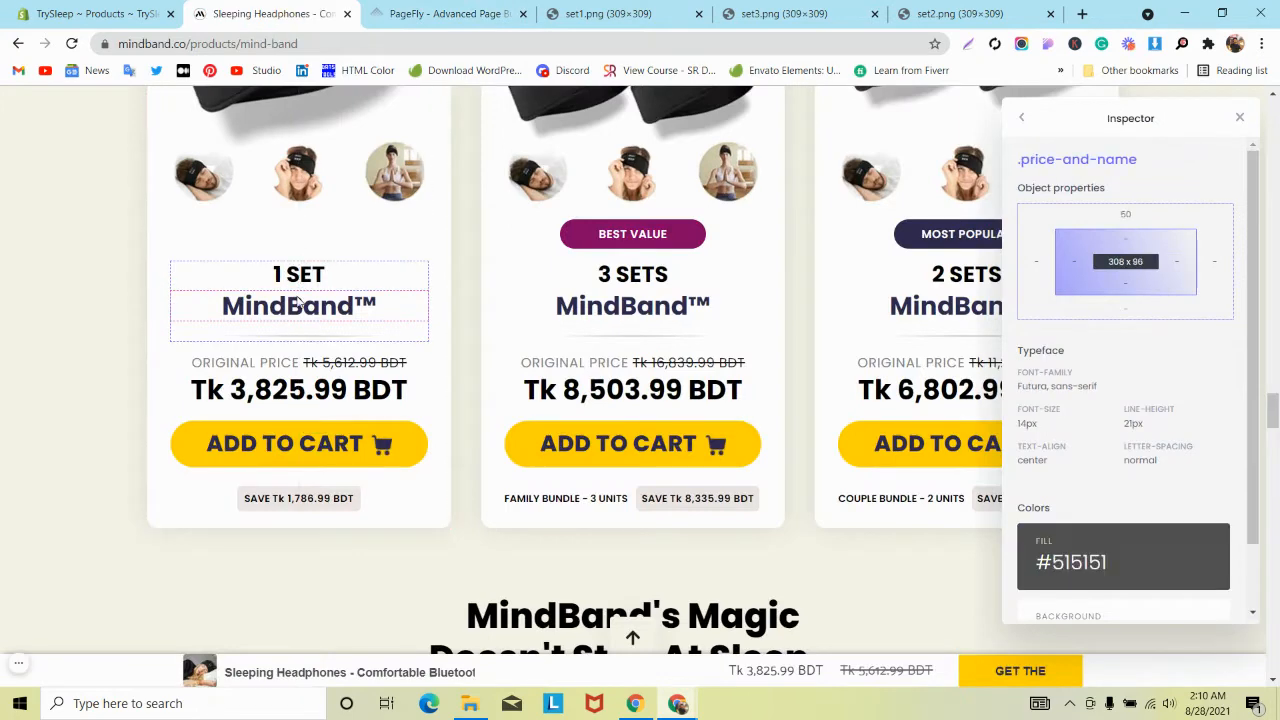
pyautogui.doubleClick(298, 303)
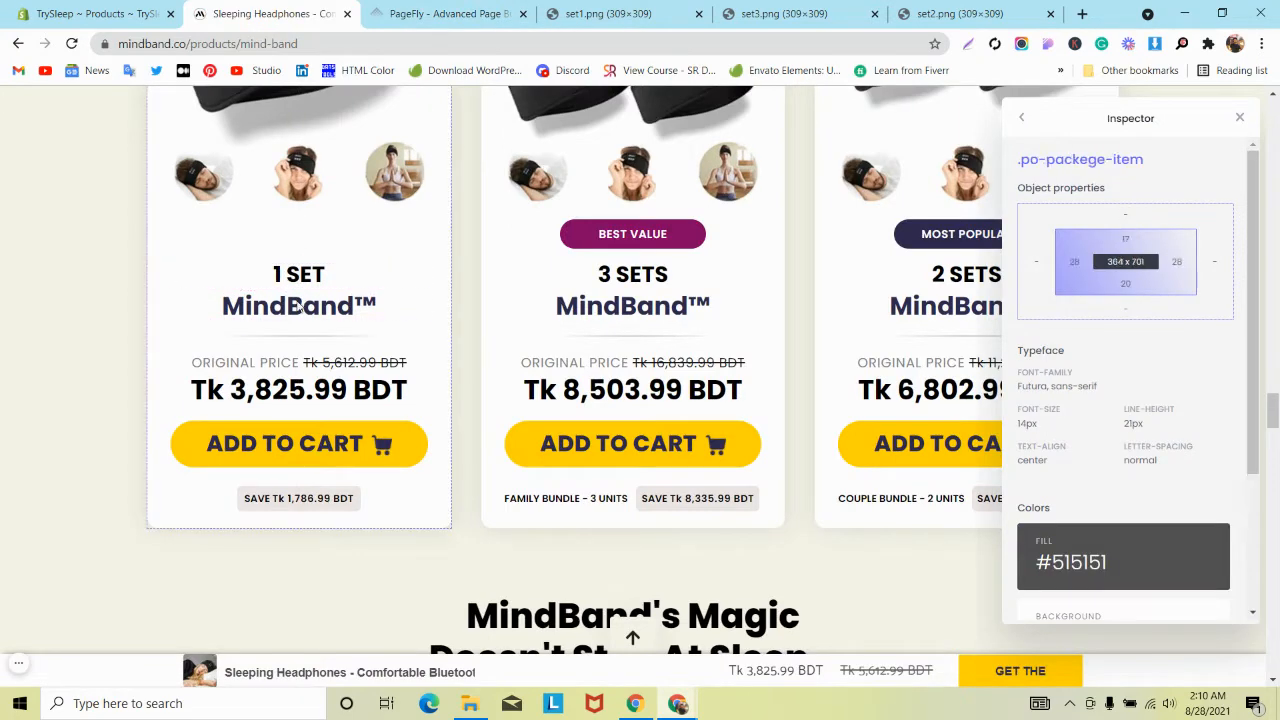
pyautogui.click(600, 327)
pyautogui.click(634, 8)
pyautogui.click(475, 10)
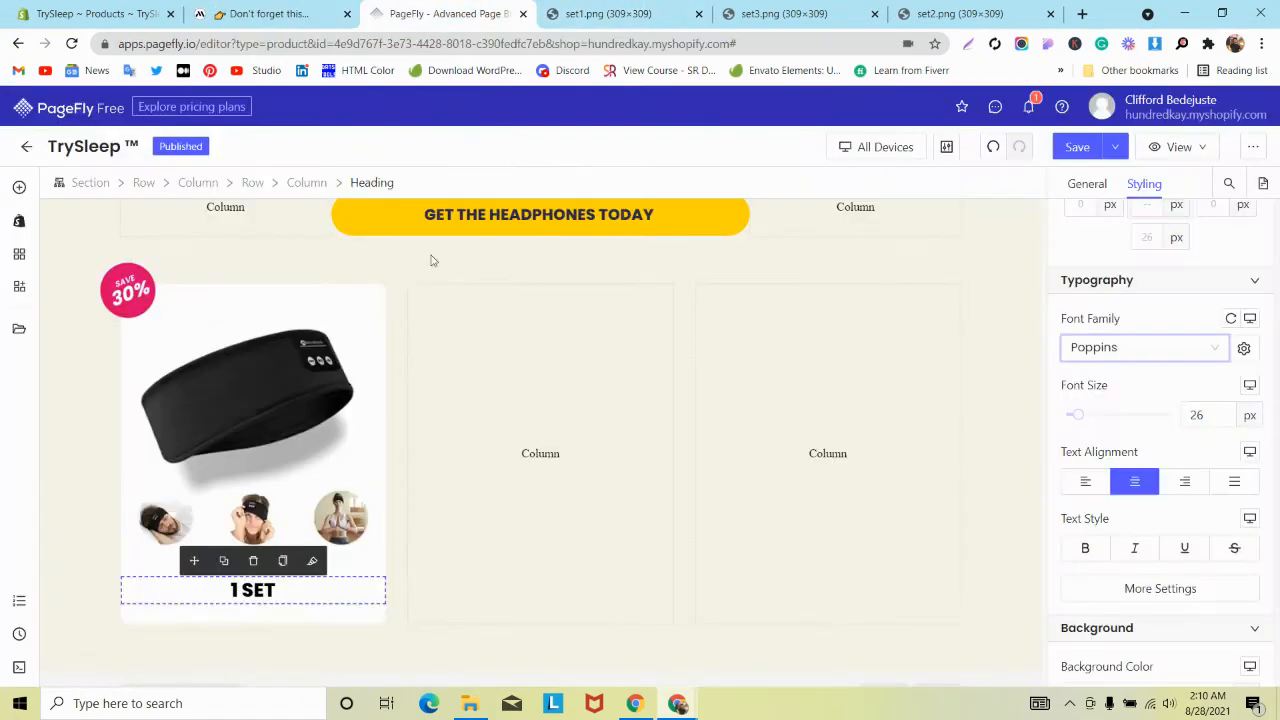
pyautogui.click(224, 561)
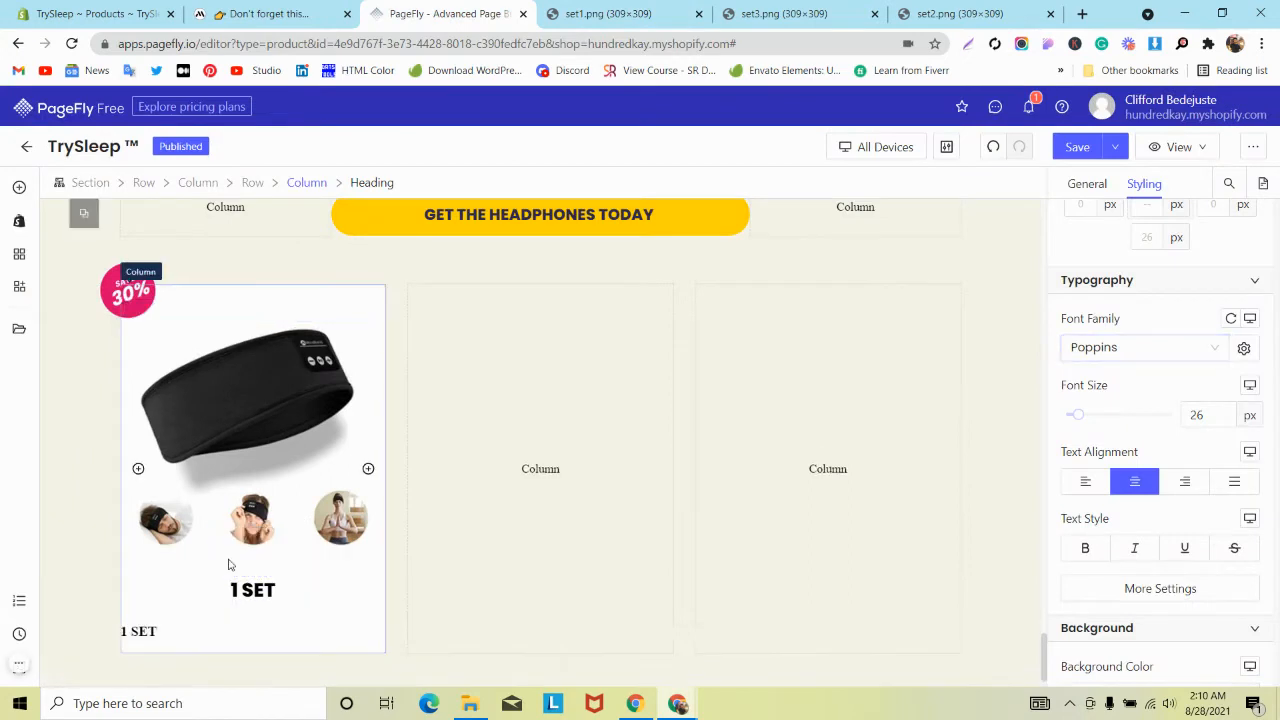
pyautogui.click(268, 648)
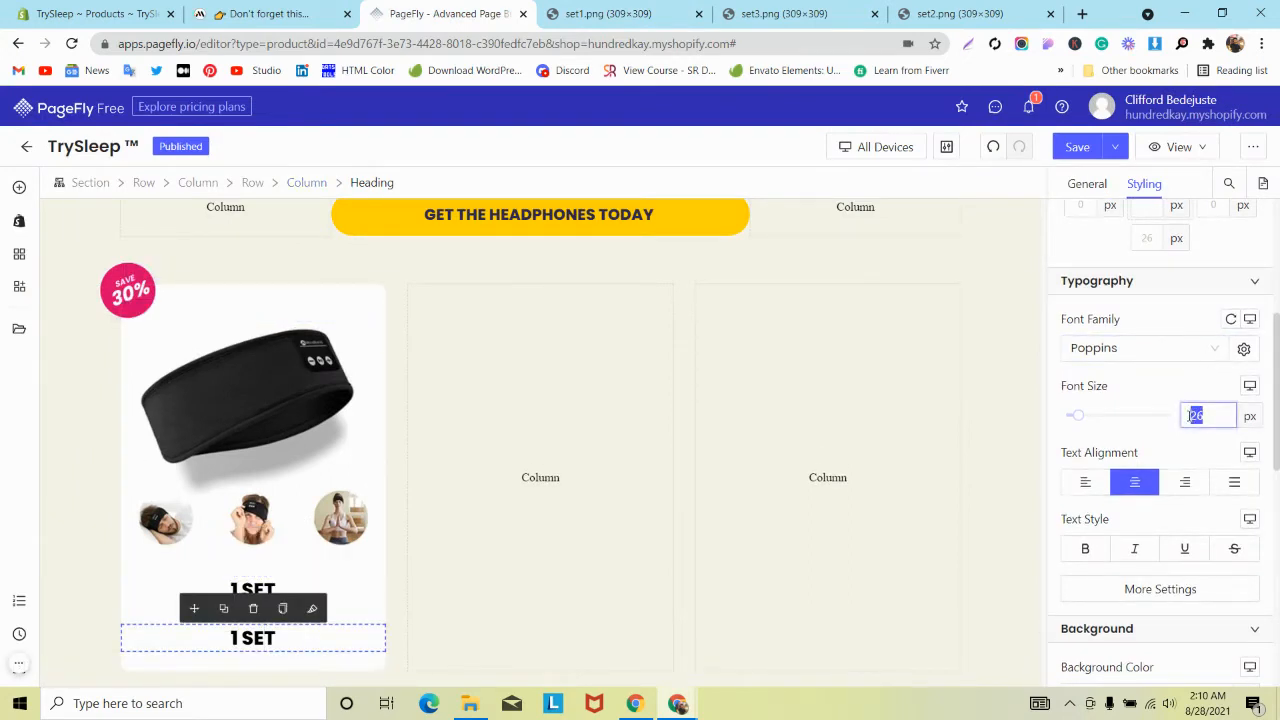
# Set the duplicated heading's font size to 30 px and its content color to #2E294E, copied from the MindBand page.
pyautogui.write('30')
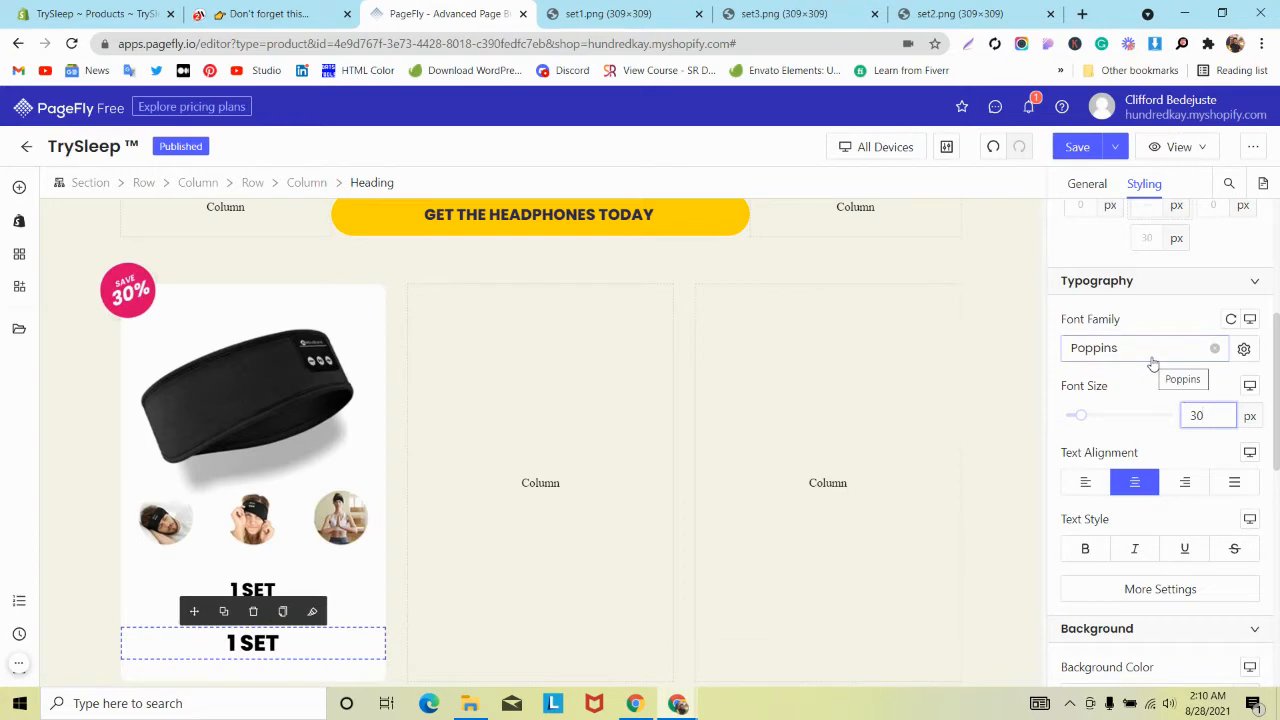
pyautogui.scroll(3, 1140, 320)
pyautogui.hotkey('ctrl', 'shift', 'Tab')
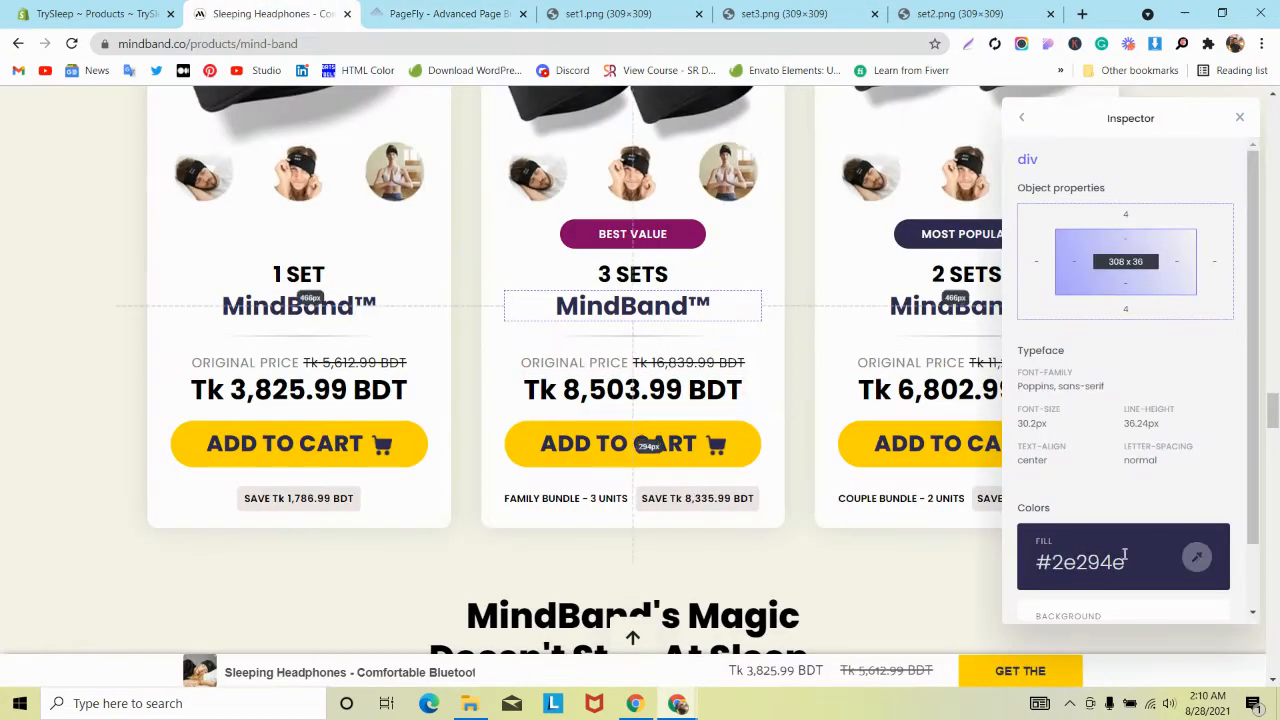
pyautogui.click(1197, 557)
pyautogui.hotkey('ctrl', 'Tab')
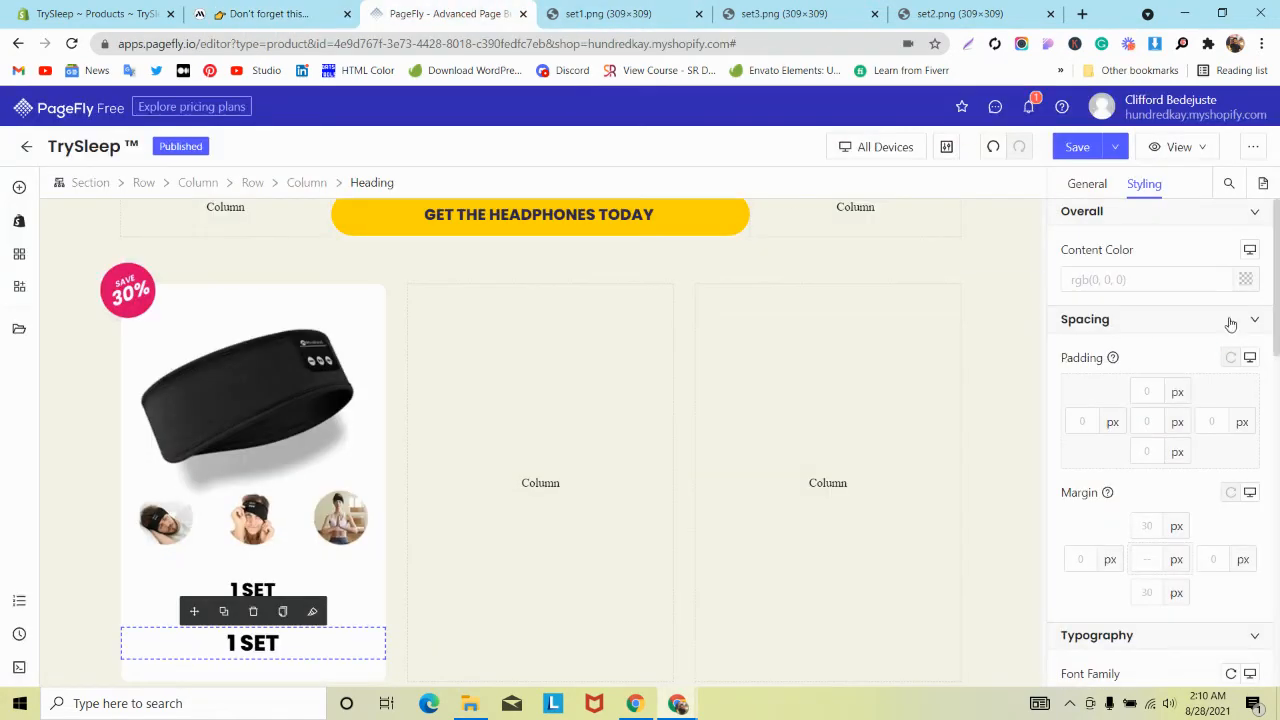
pyautogui.click(1245, 282)
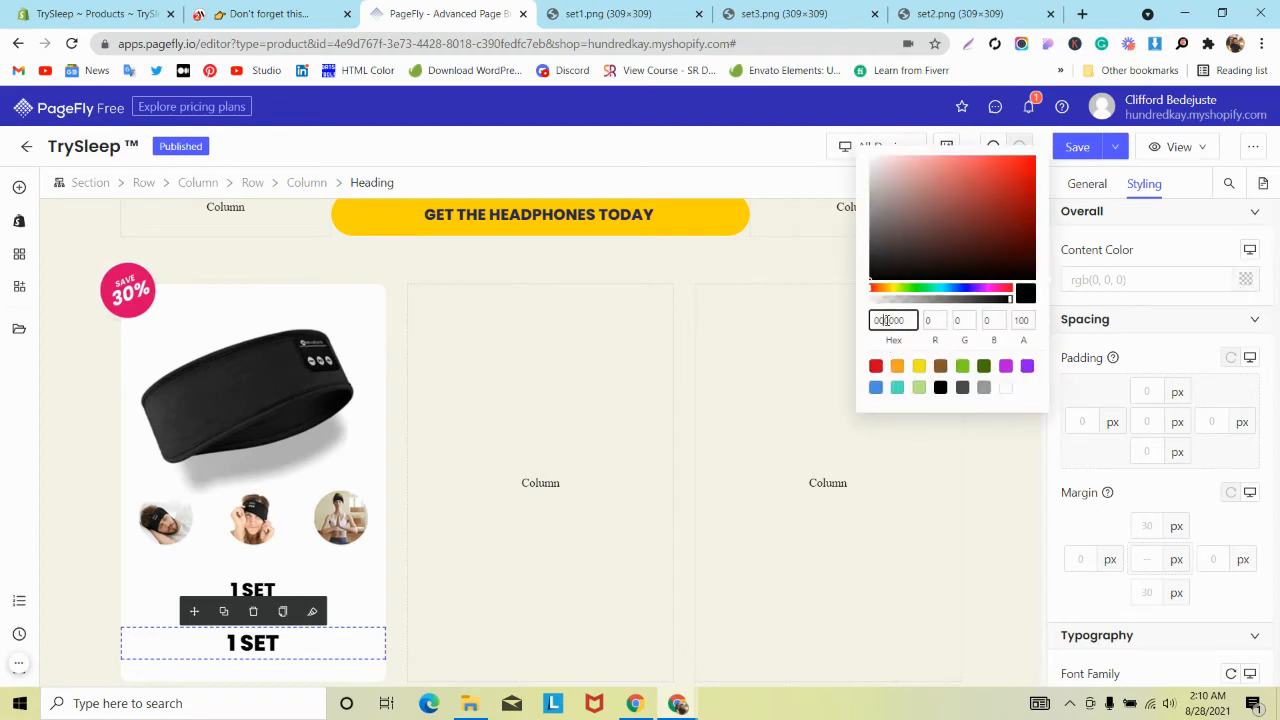
pyautogui.hotkey('ctrl', 'v')
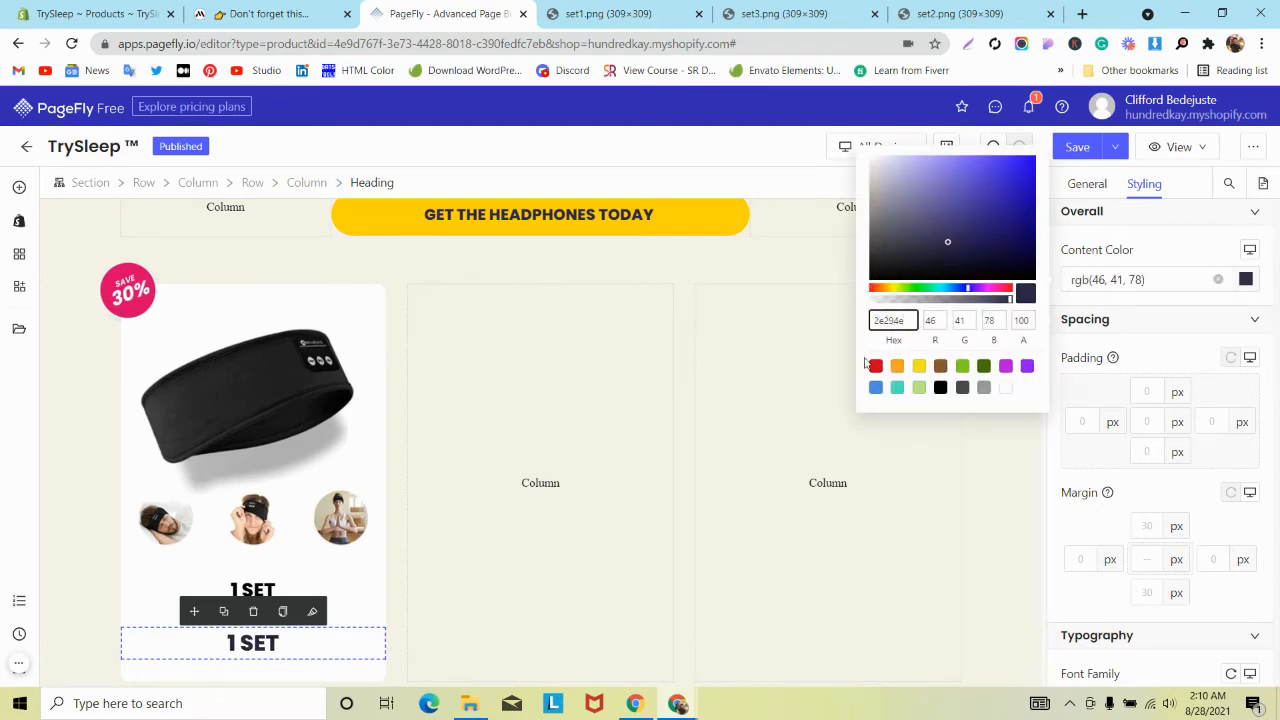
# Copy the MindBand™ name from the MindBand page and paste it over the duplicated heading's 1 SET text.
pyautogui.hotkey('ctrl', 'shift', 'Tab')
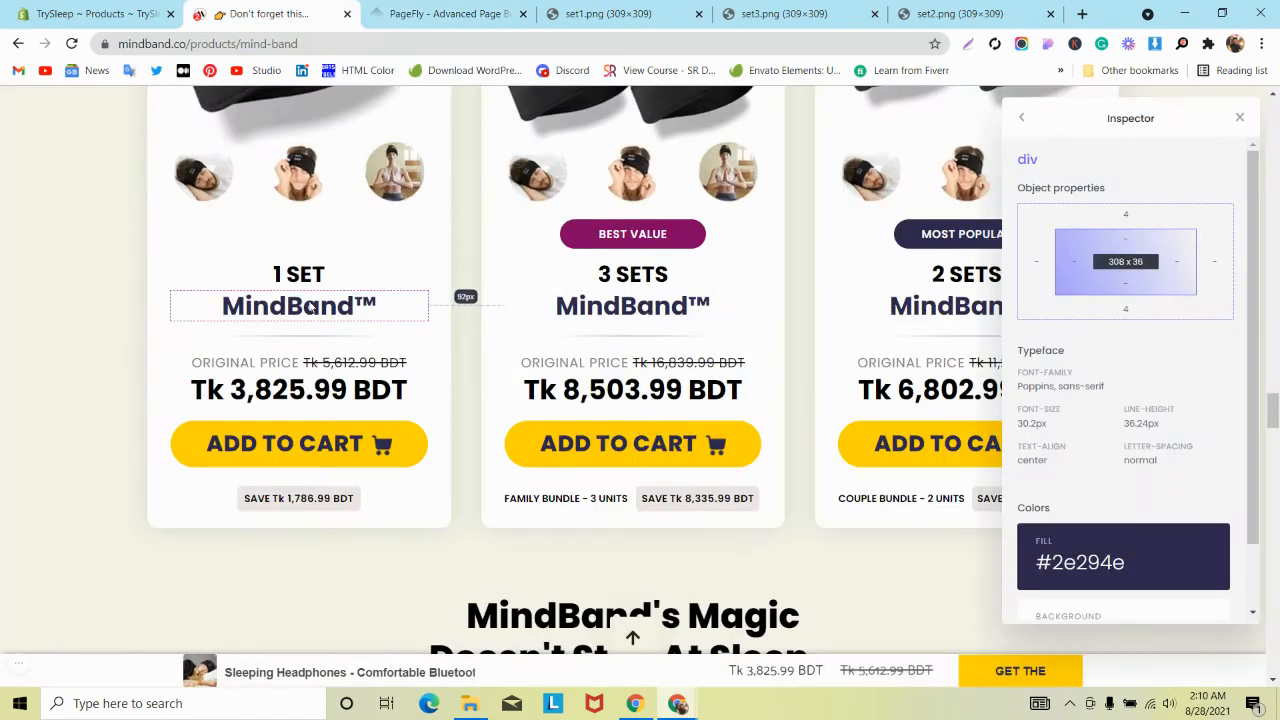
pyautogui.doubleClick(312, 308)
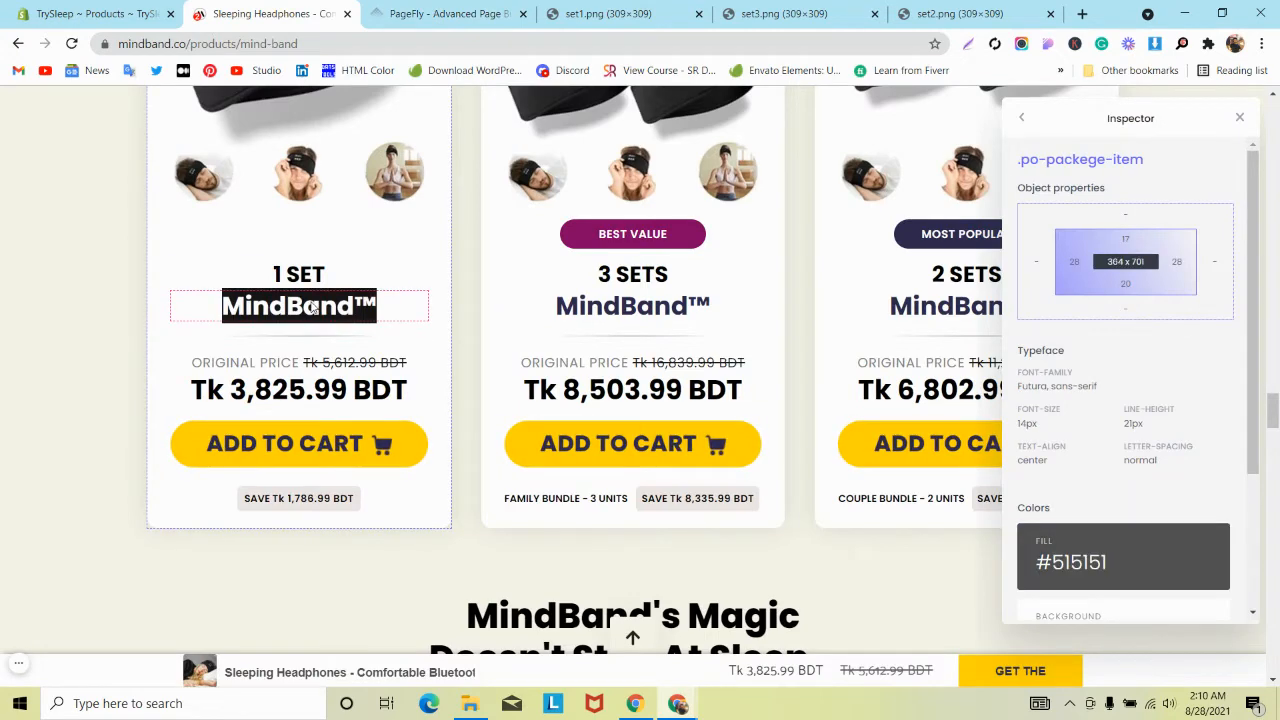
pyautogui.hotkey('ctrl', 'Tab')
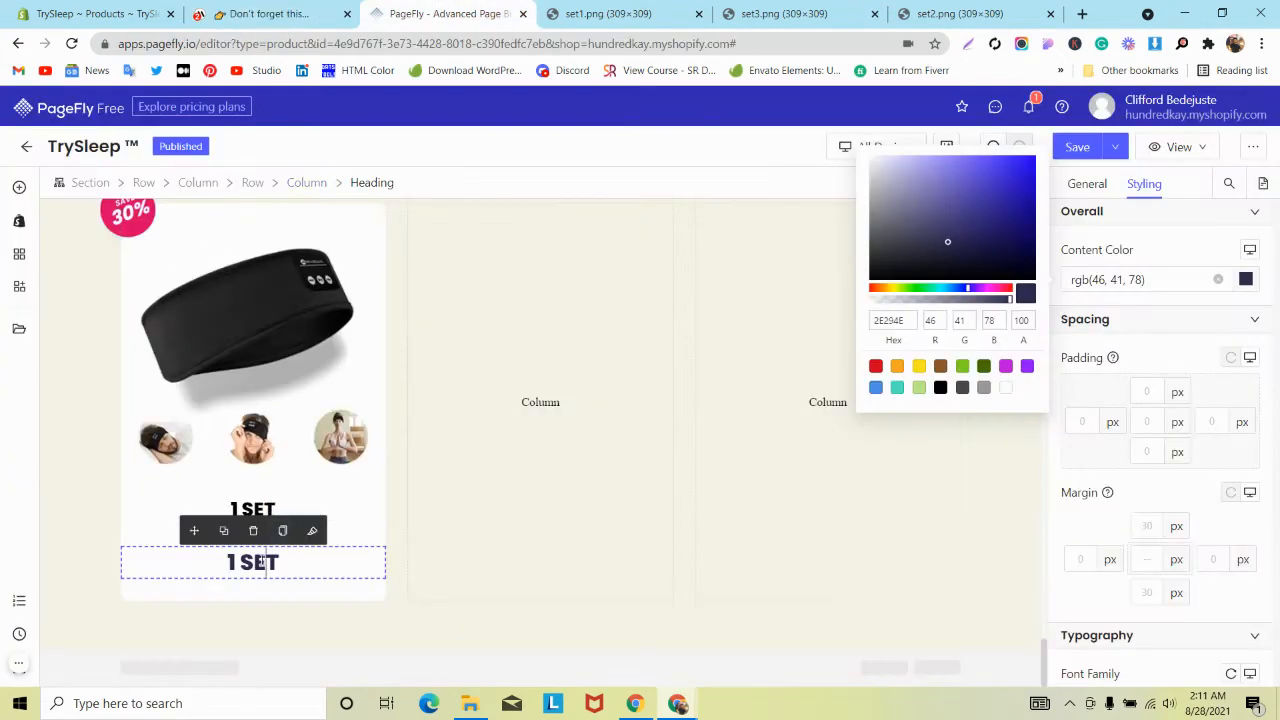
pyautogui.tripleClick(262, 563)
pyautogui.hotkey('ctrl', 'v')
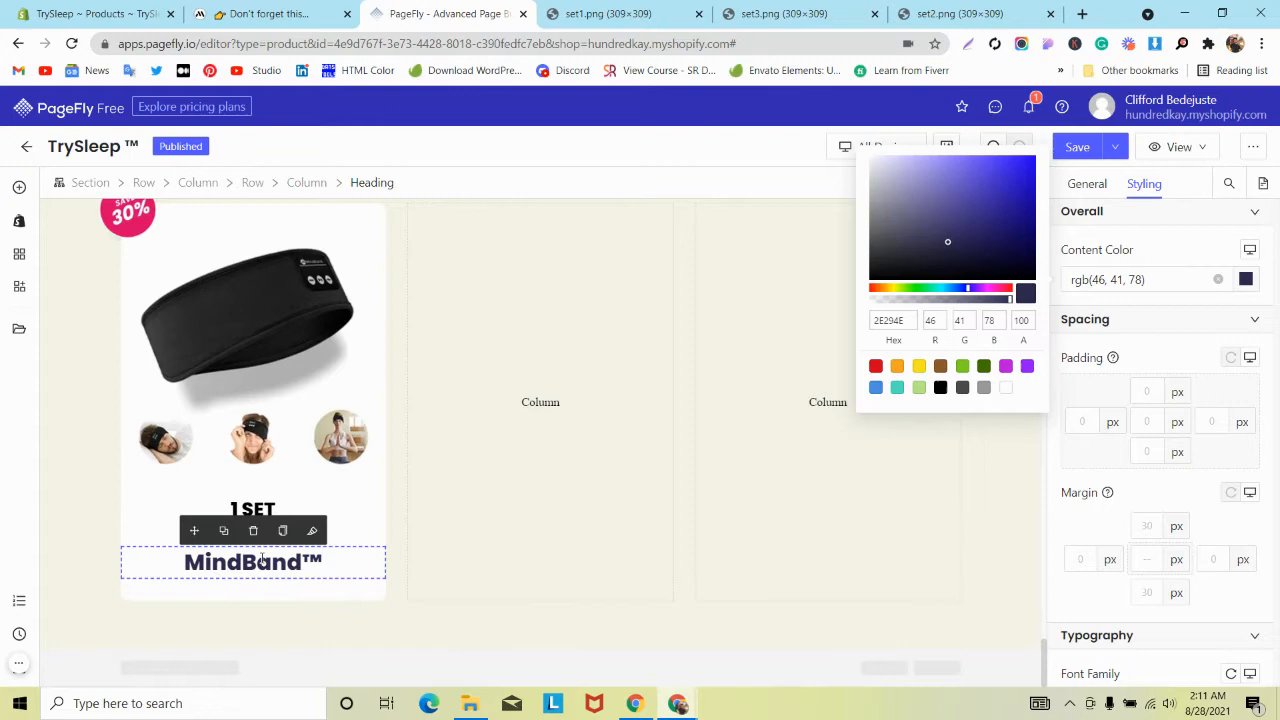
# Set the MindBand™ heading's top margin to 5 px to bring it closer to the 1 SET heading.
pyautogui.click(360, 512)
pyautogui.hotkey('ctrl', 'shift', 'Tab')
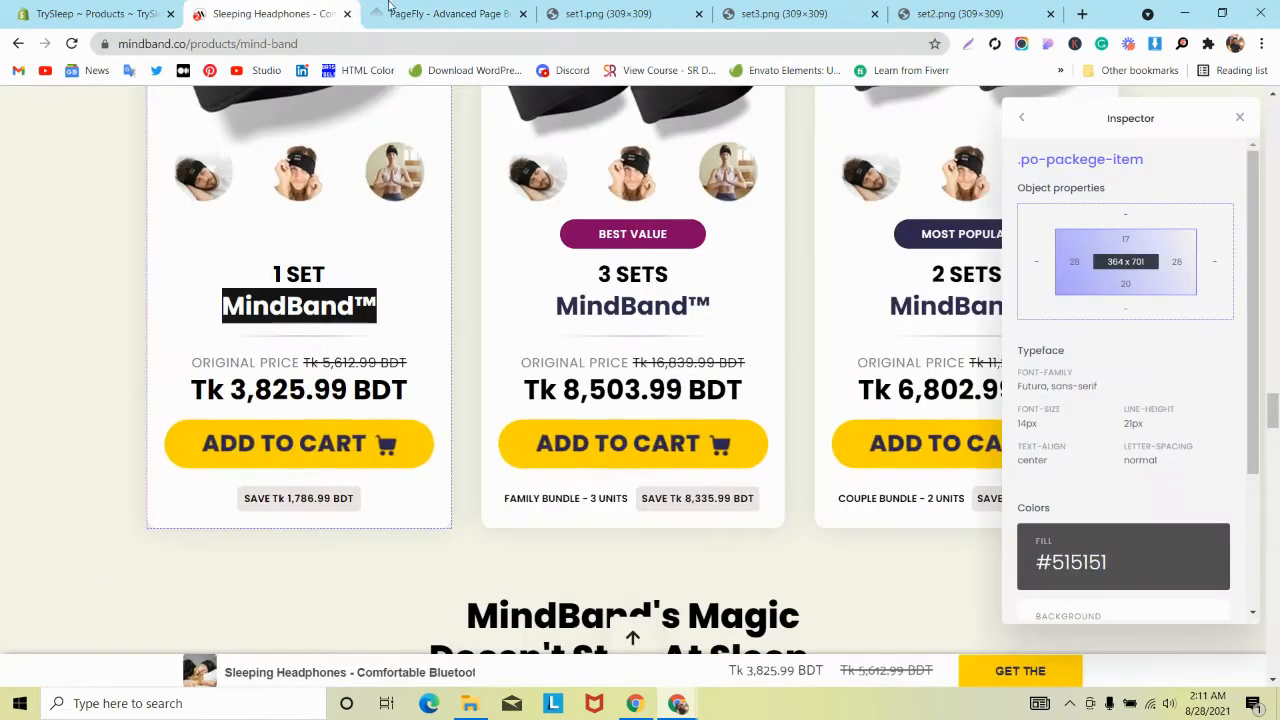
pyautogui.hotkey('ctrl', 'Tab')
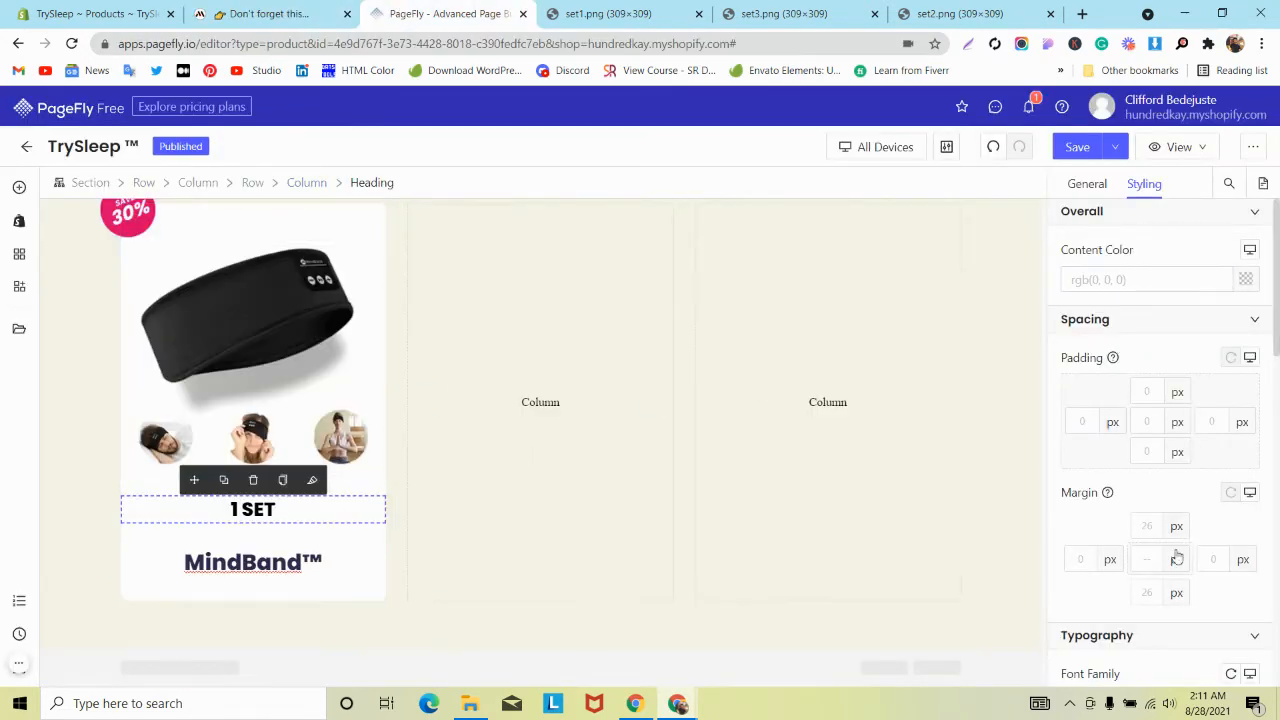
pyautogui.click(322, 563)
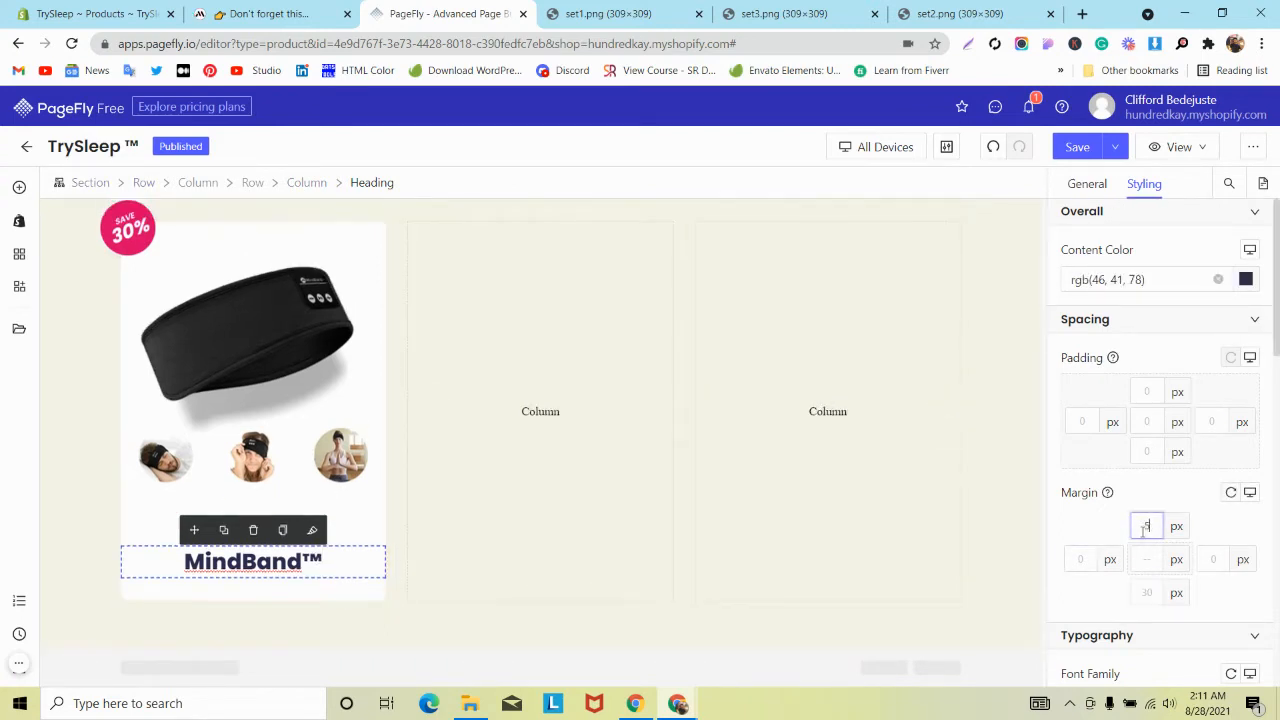
pyautogui.click(617, 522)
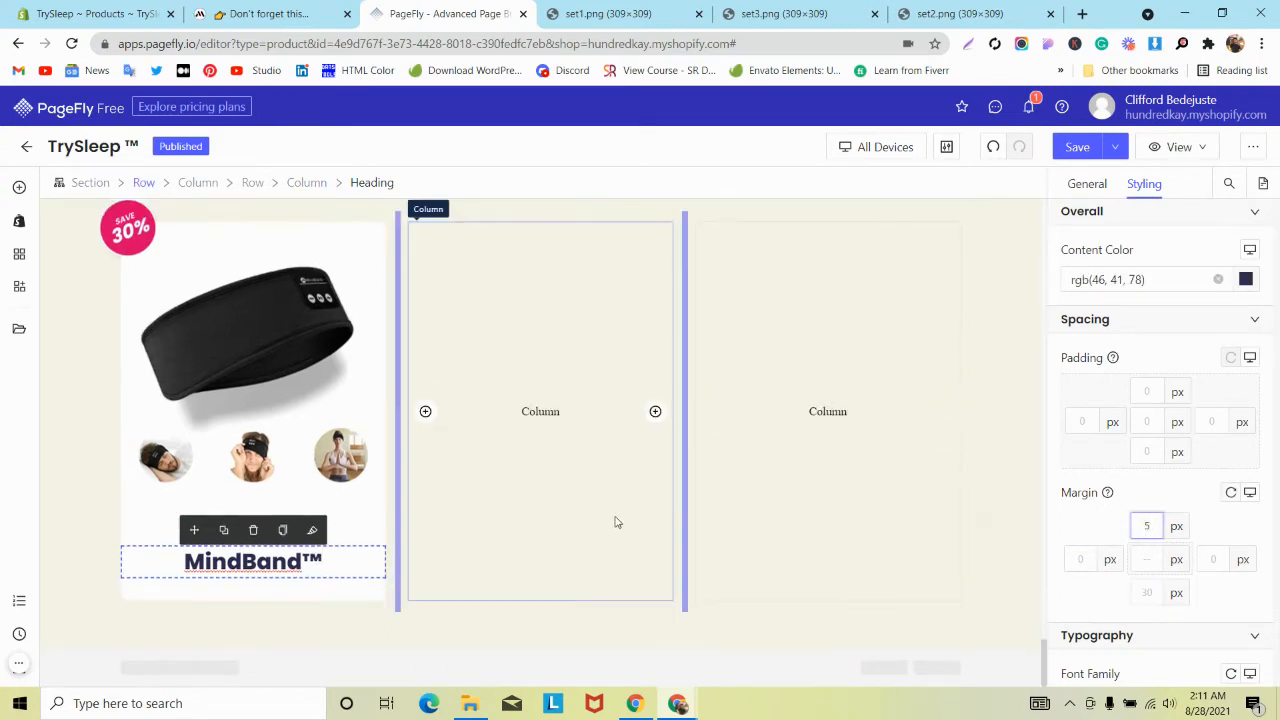
pyautogui.click(325, 555)
# Check the price area on the MindBand page, try a Product List below the MindBand™ heading in PageFly, and undo it.
pyautogui.click(284, 14)
pyautogui.scroll(-1, 287, 290)
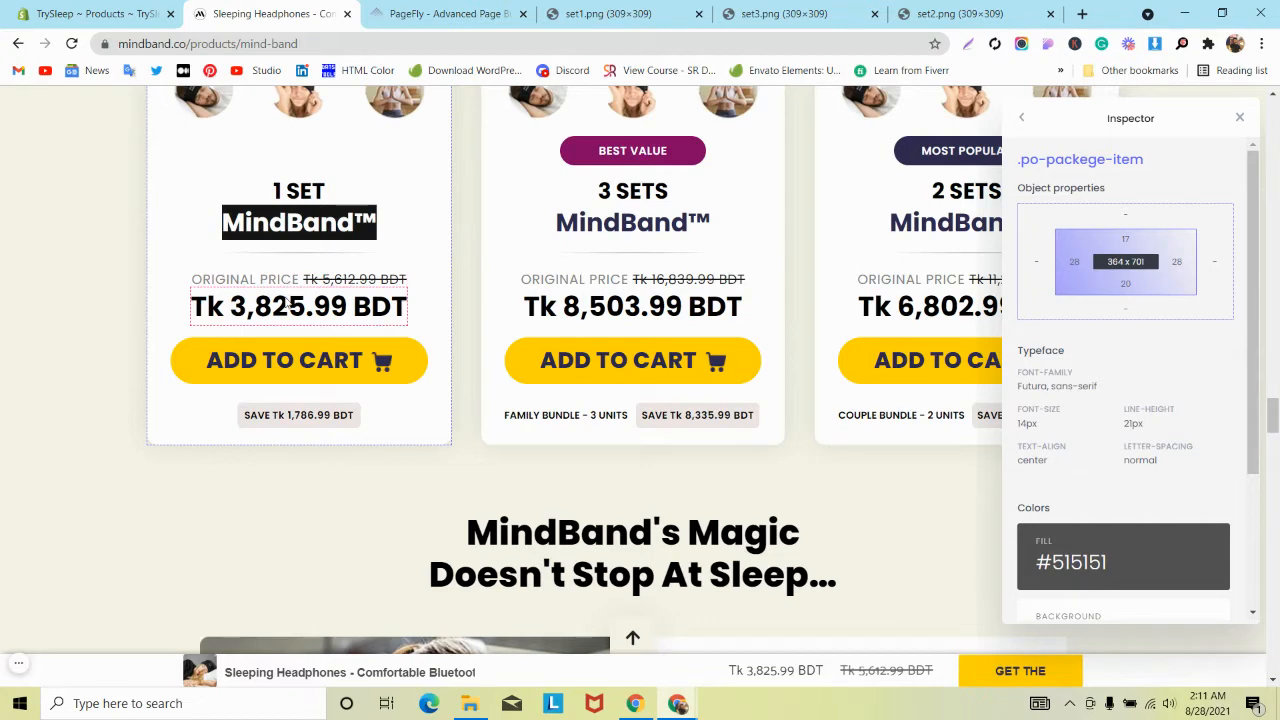
pyautogui.click(445, 14)
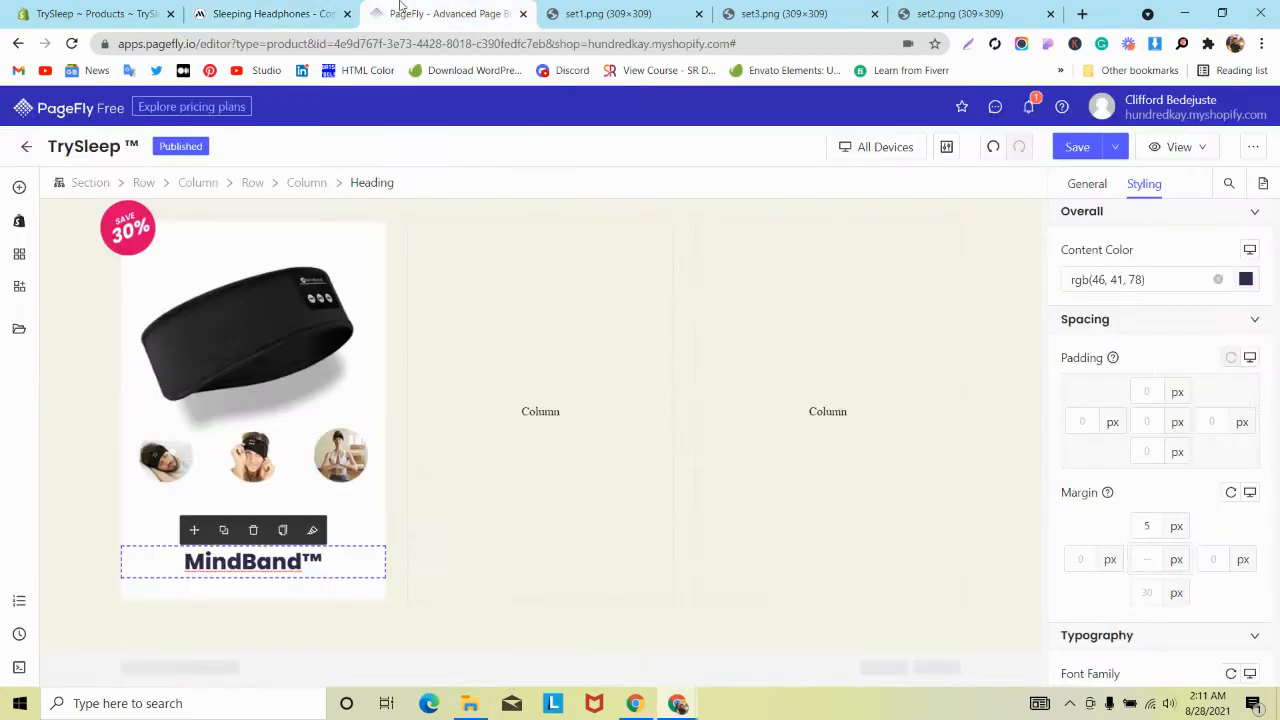
pyautogui.click(19, 187)
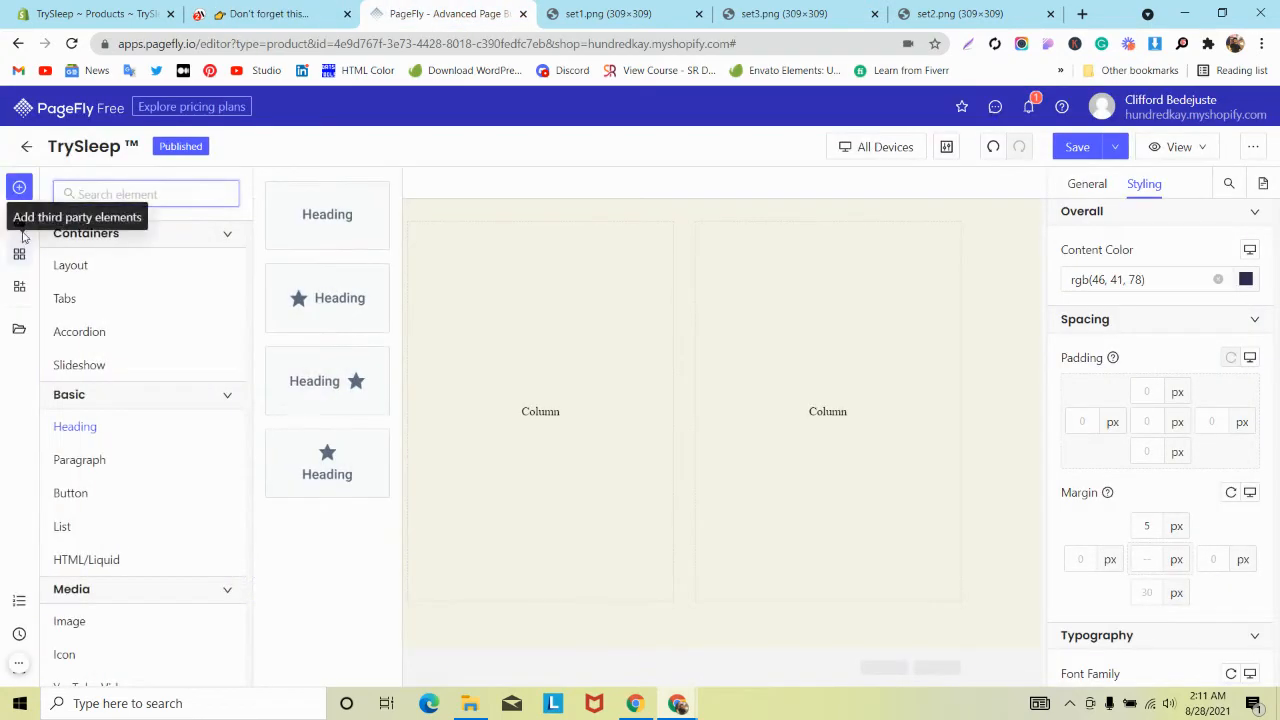
pyautogui.click(20, 221)
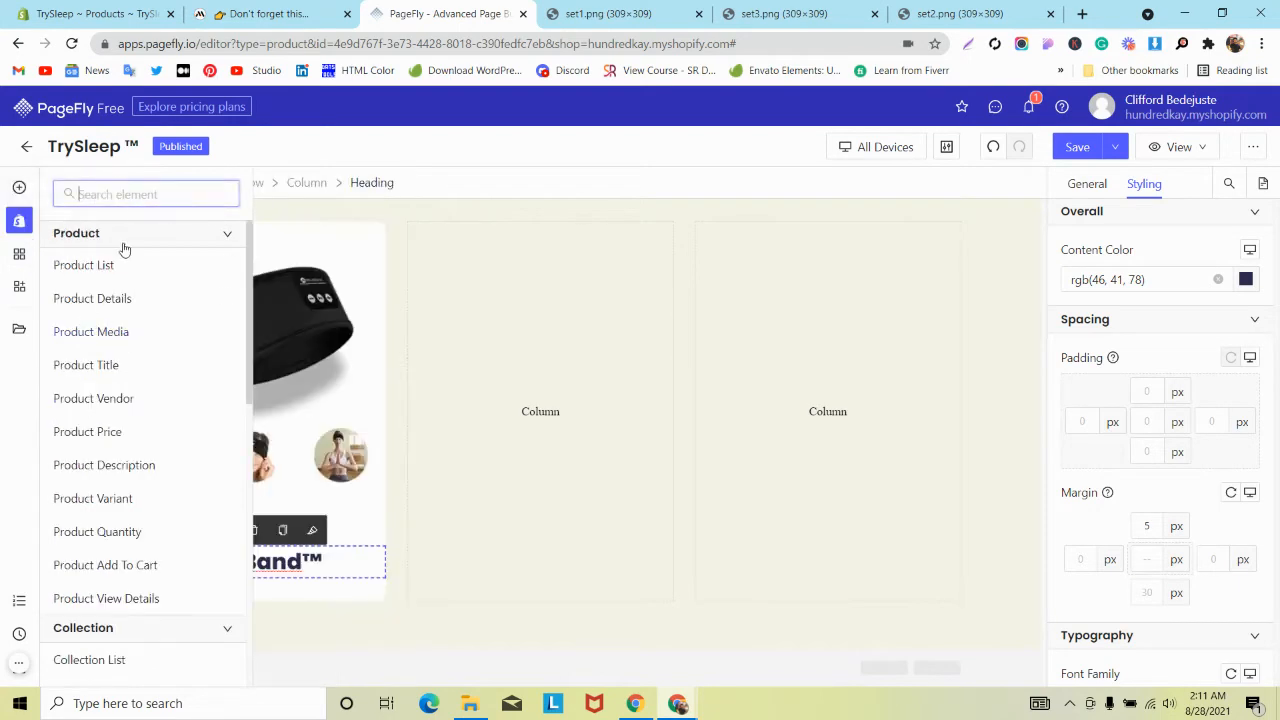
pyautogui.moveTo(110, 265)
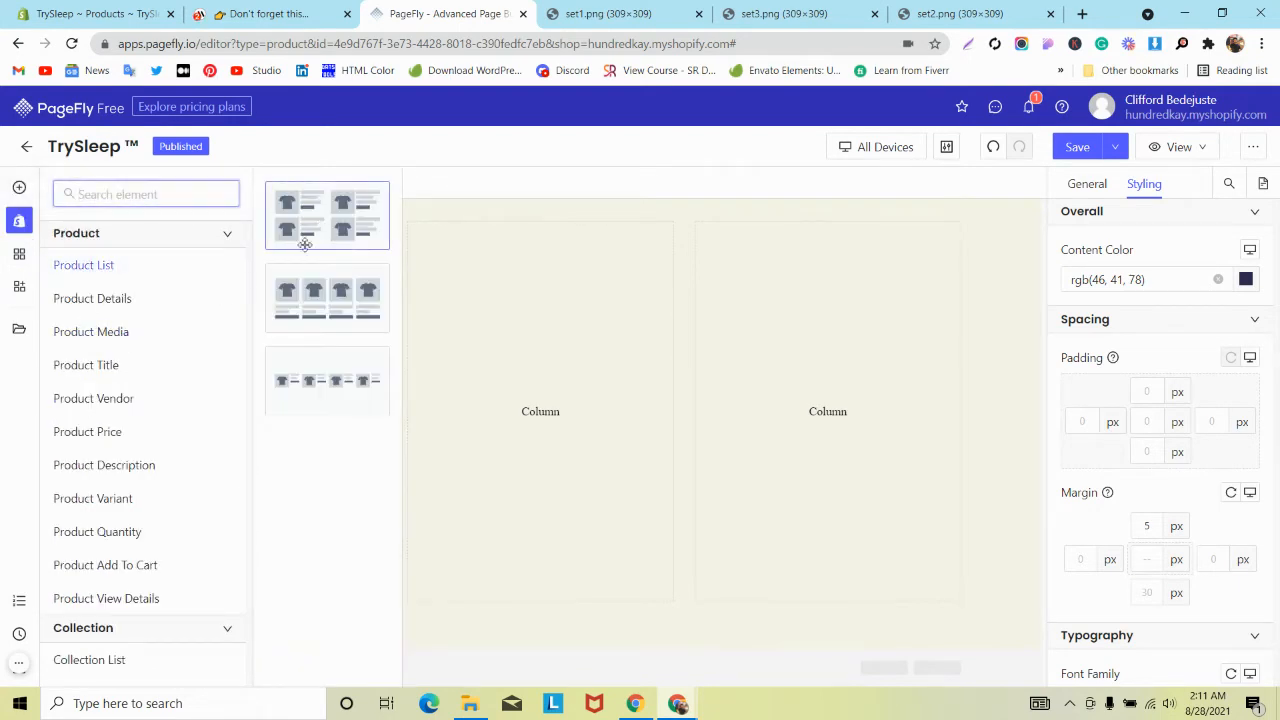
pyautogui.moveTo(350, 225); pyautogui.dragTo(213, 538)
pyautogui.scroll(-1, 218, 555)
pyautogui.scroll(-1, 232, 545)
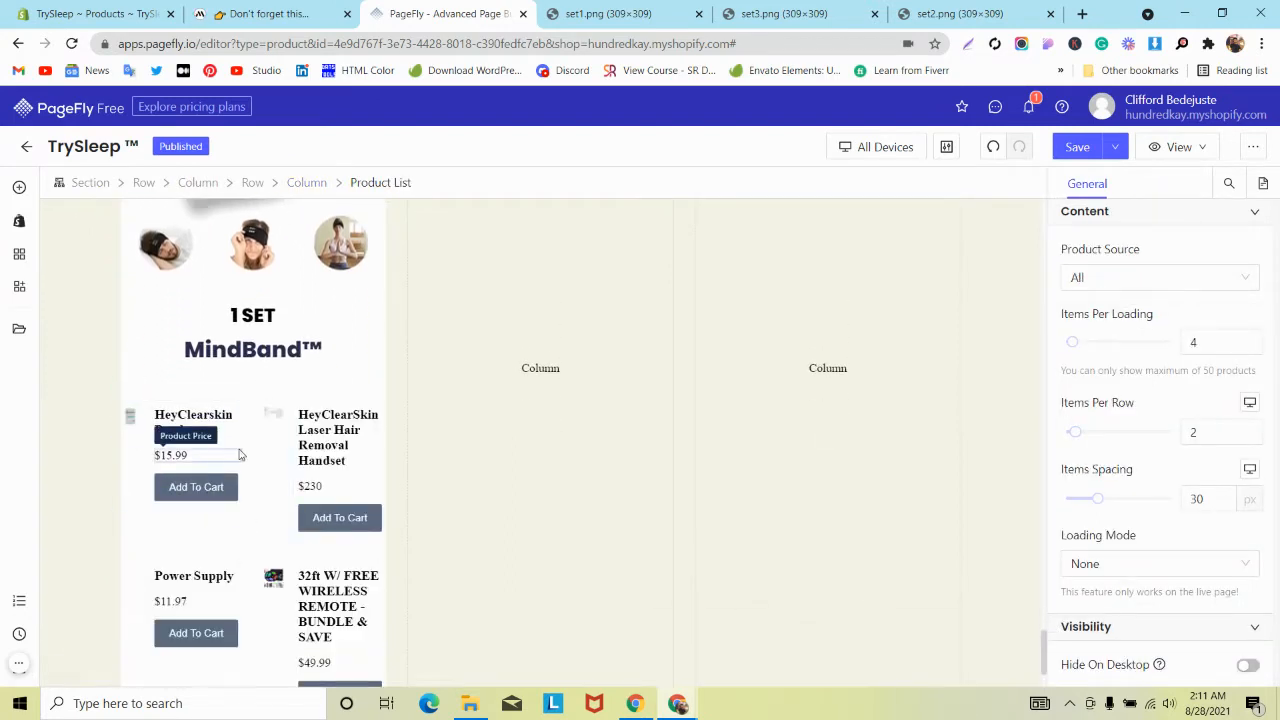
pyautogui.click(993, 146)
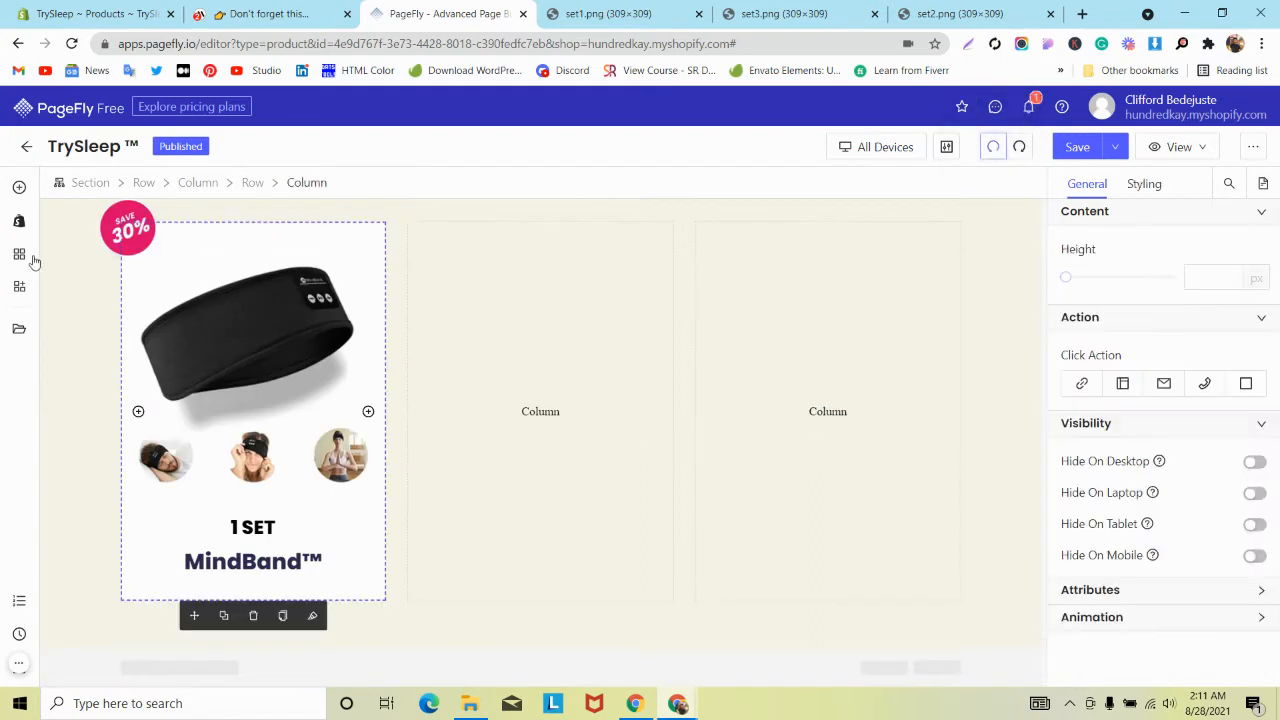
# Add a Product Details element with the stacked layout below the MindBand™ heading in the first bundle card.
pyautogui.click(22, 190)
pyautogui.click(21, 221)
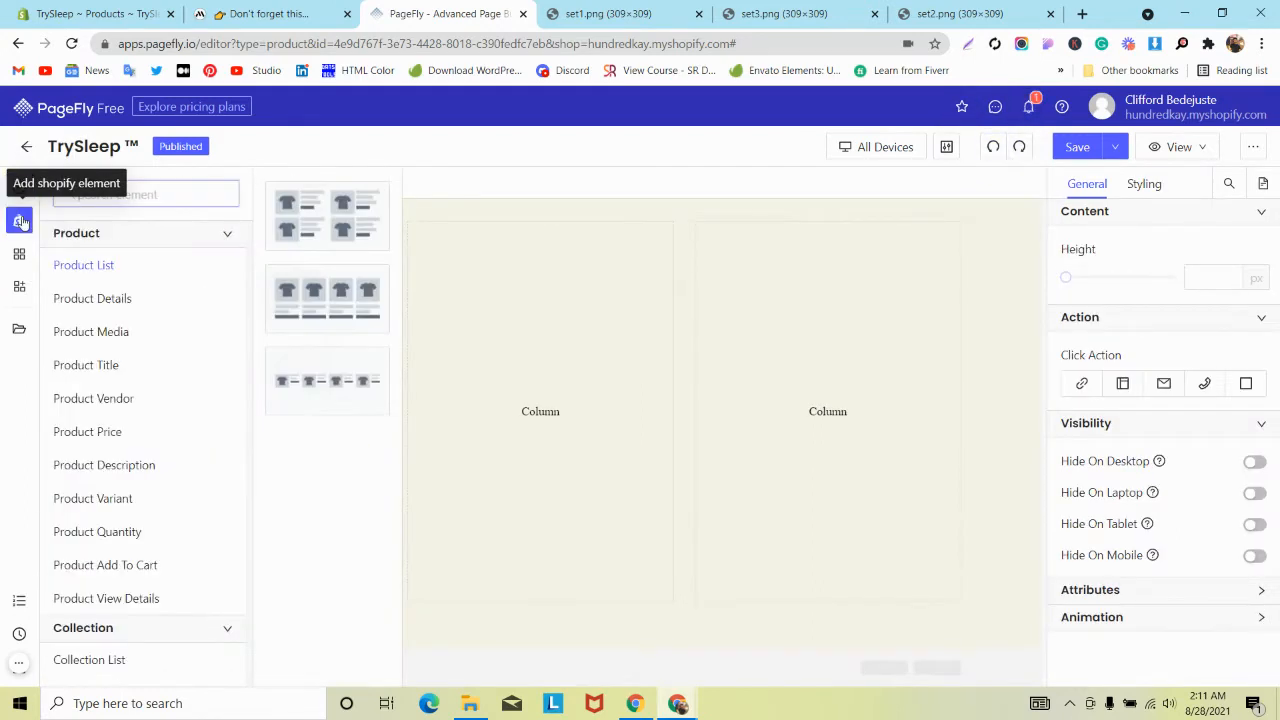
pyautogui.click(21, 221)
pyautogui.click(16, 220)
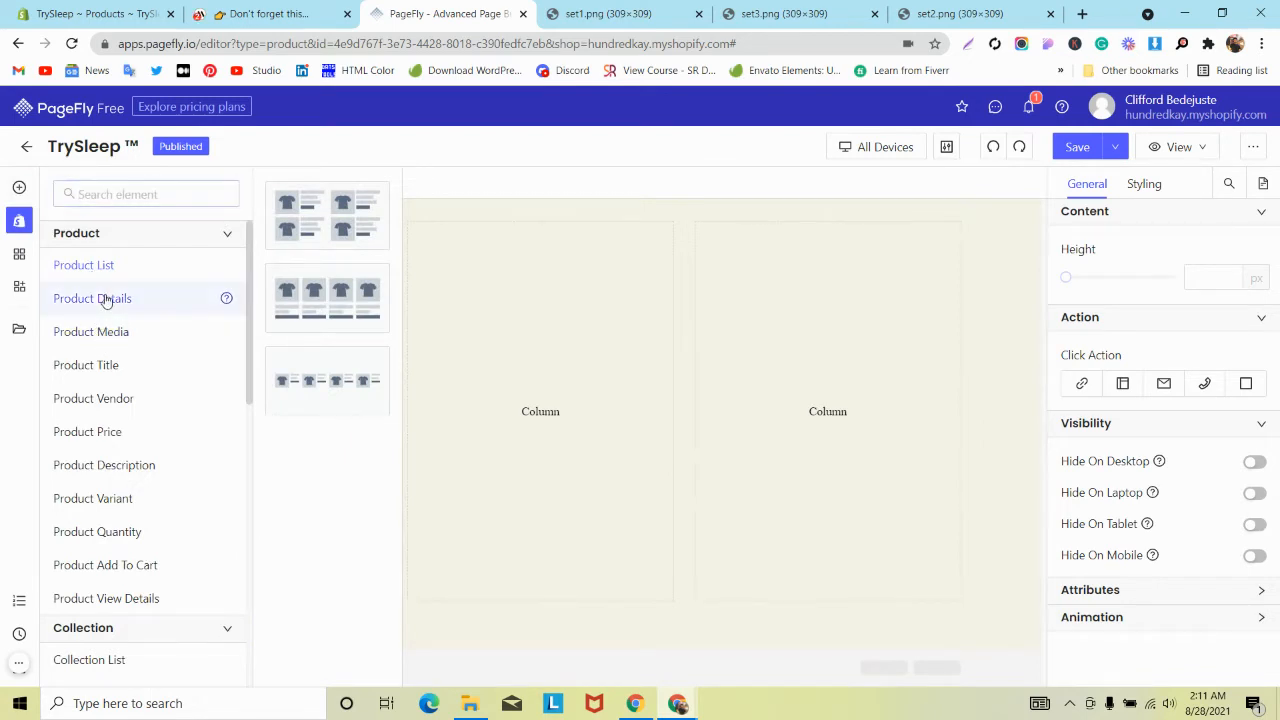
pyautogui.moveTo(106, 310)
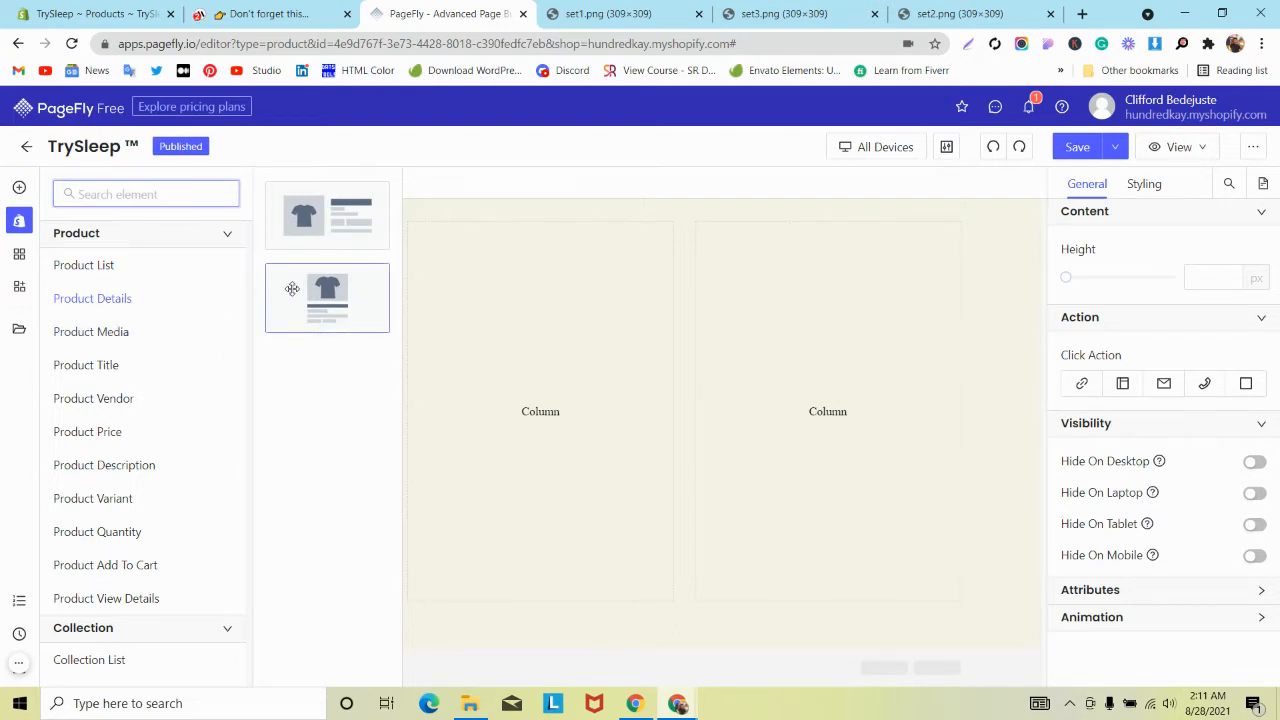
pyautogui.moveTo(300, 290); pyautogui.dragTo(318, 582)
# Delete the product title, the description and the block with the quantity selector and Add To Cart button from the Product Details element.
pyautogui.click(265, 435)
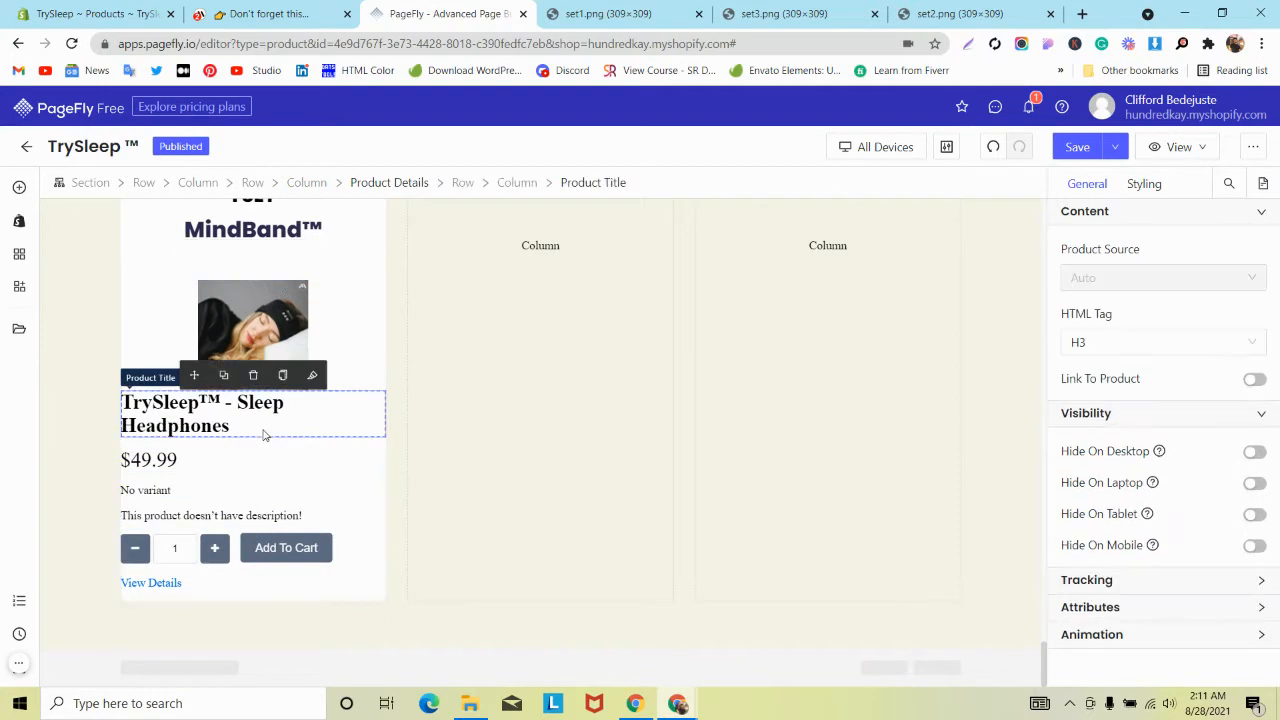
pyautogui.click(253, 377)
pyautogui.click(325, 547)
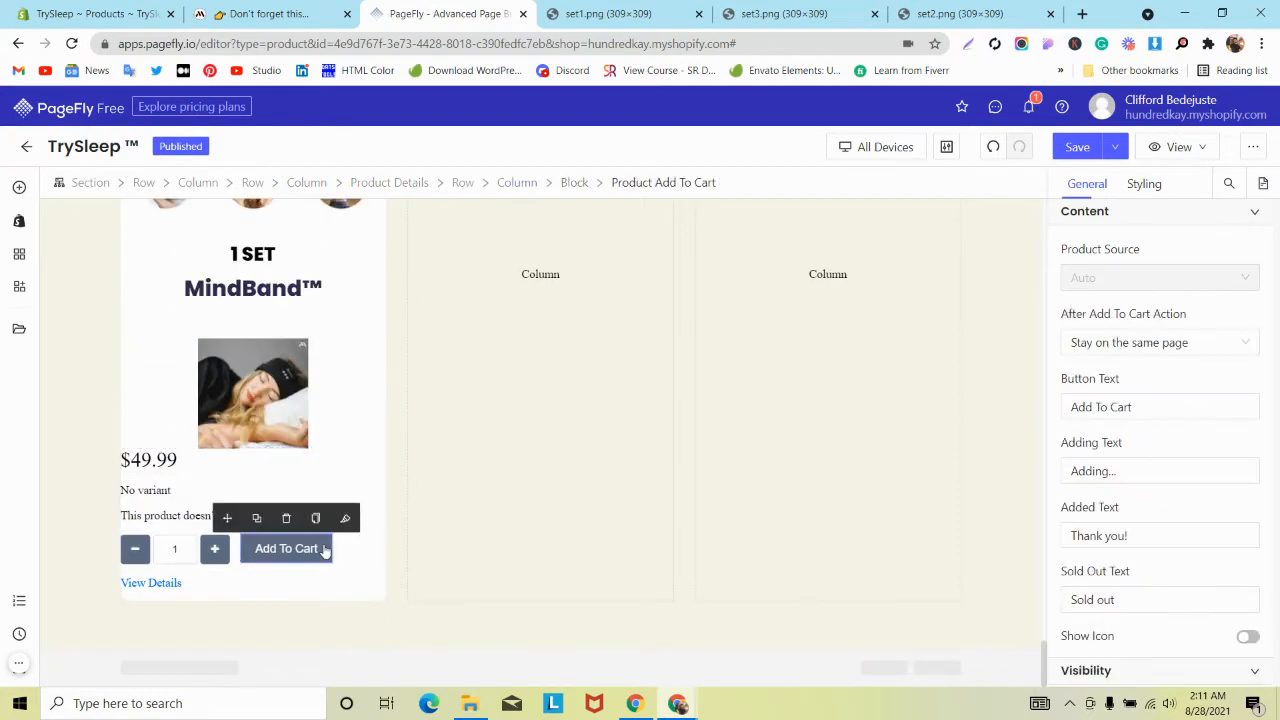
pyautogui.click(286, 520)
pyautogui.click(172, 520)
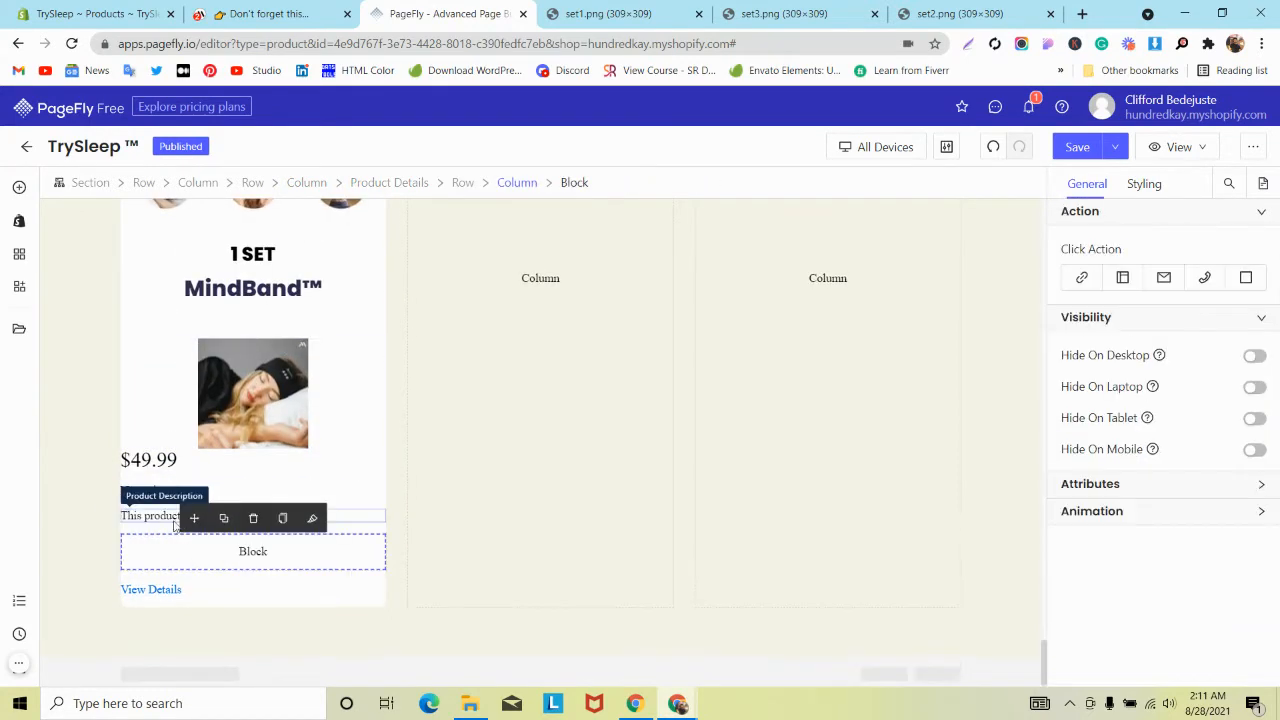
pyautogui.click(251, 522)
pyautogui.click(251, 537)
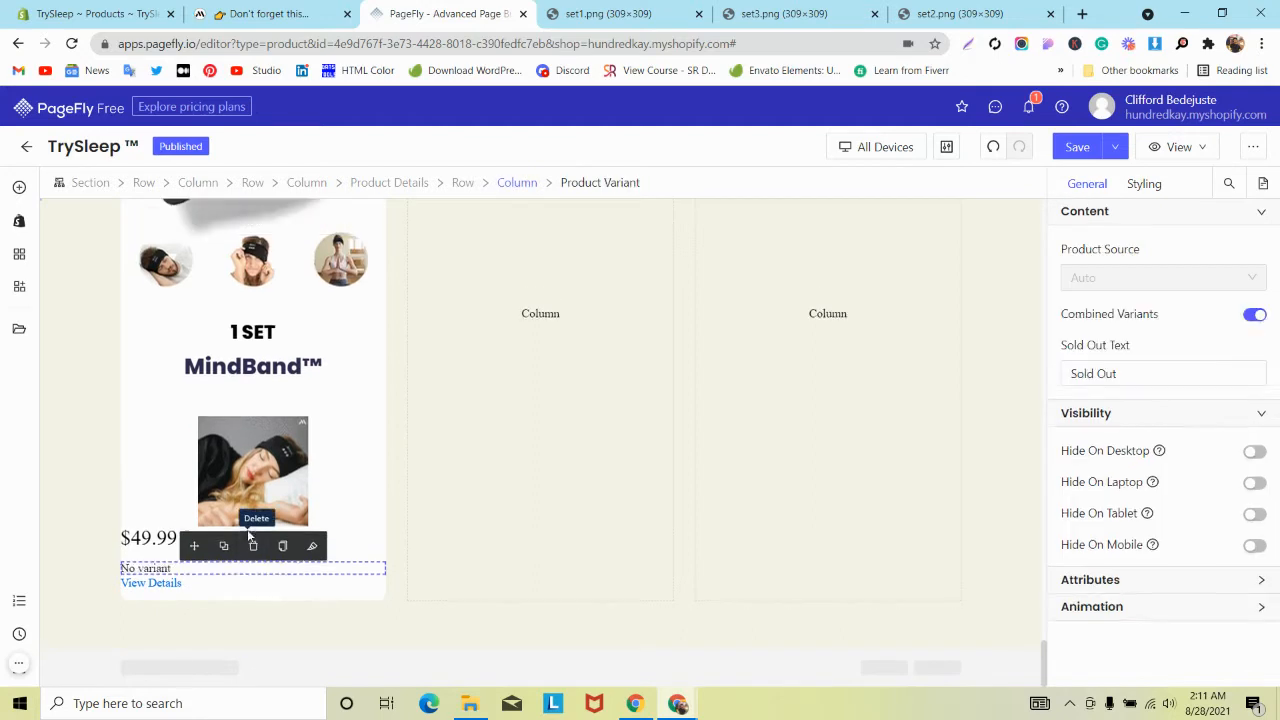
# Delete the product variant and the View Details link from the Product Details element.
pyautogui.click(251, 548)
pyautogui.click(245, 575)
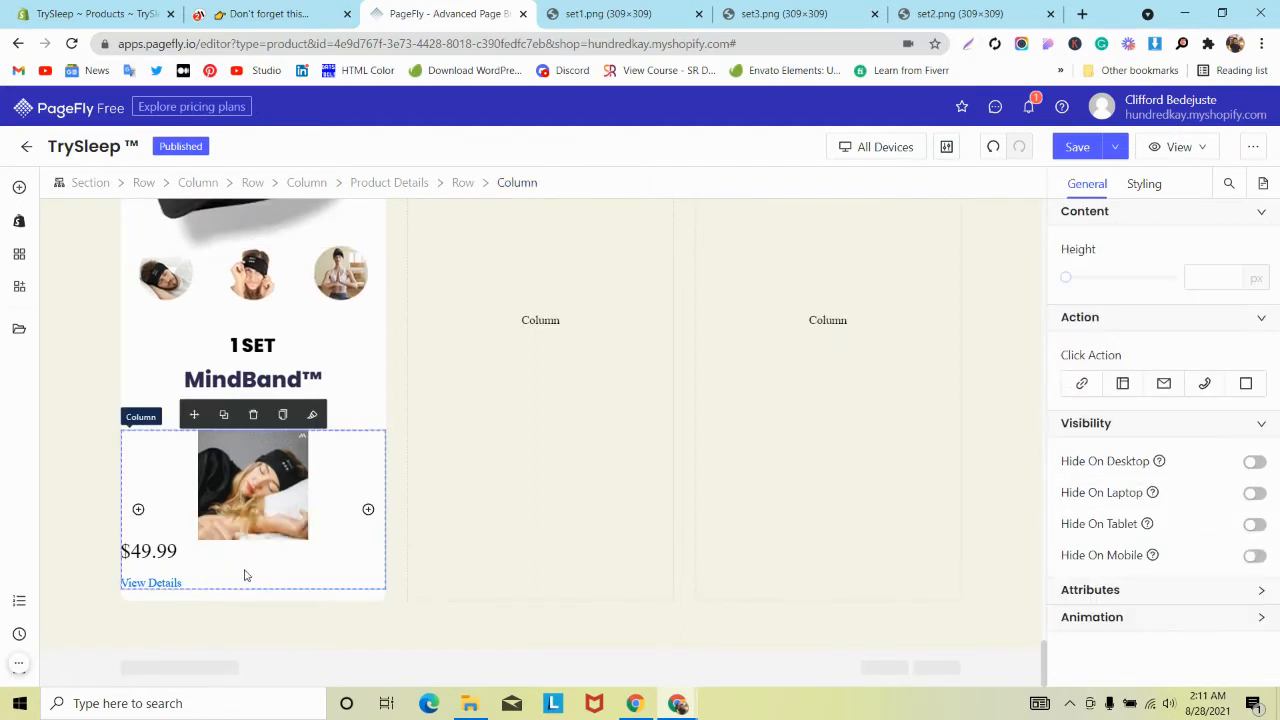
pyautogui.click(160, 591)
pyautogui.click(170, 583)
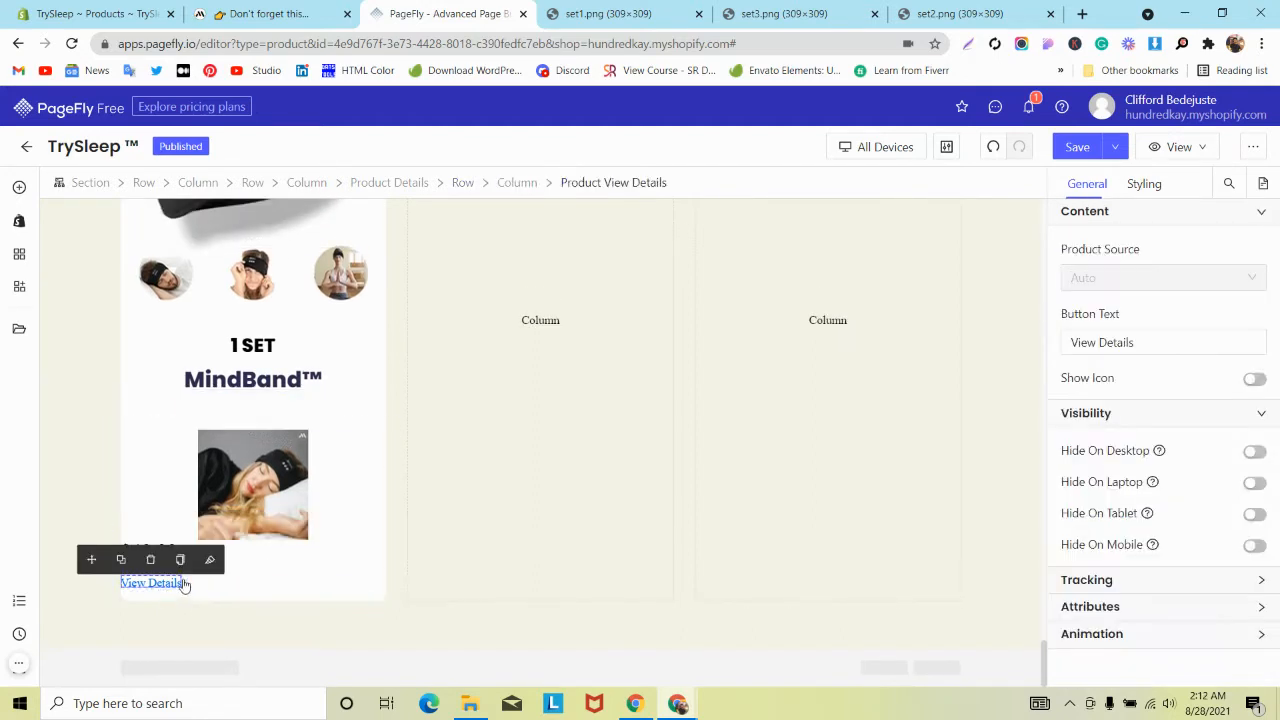
pyautogui.click(151, 560)
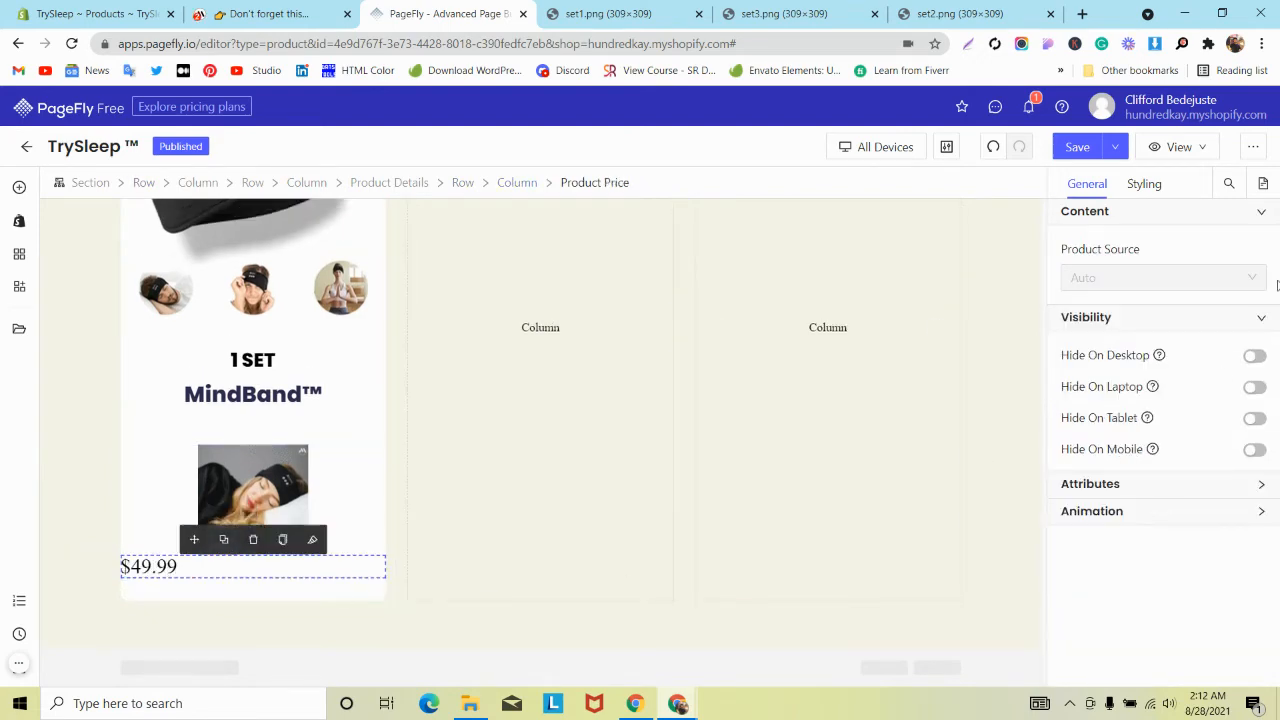
# Center the product price in the first bundle card and inspect the original price's styling on the MindBand page.
pyautogui.click(1160, 186)
pyautogui.scroll(-4, 1131, 385)
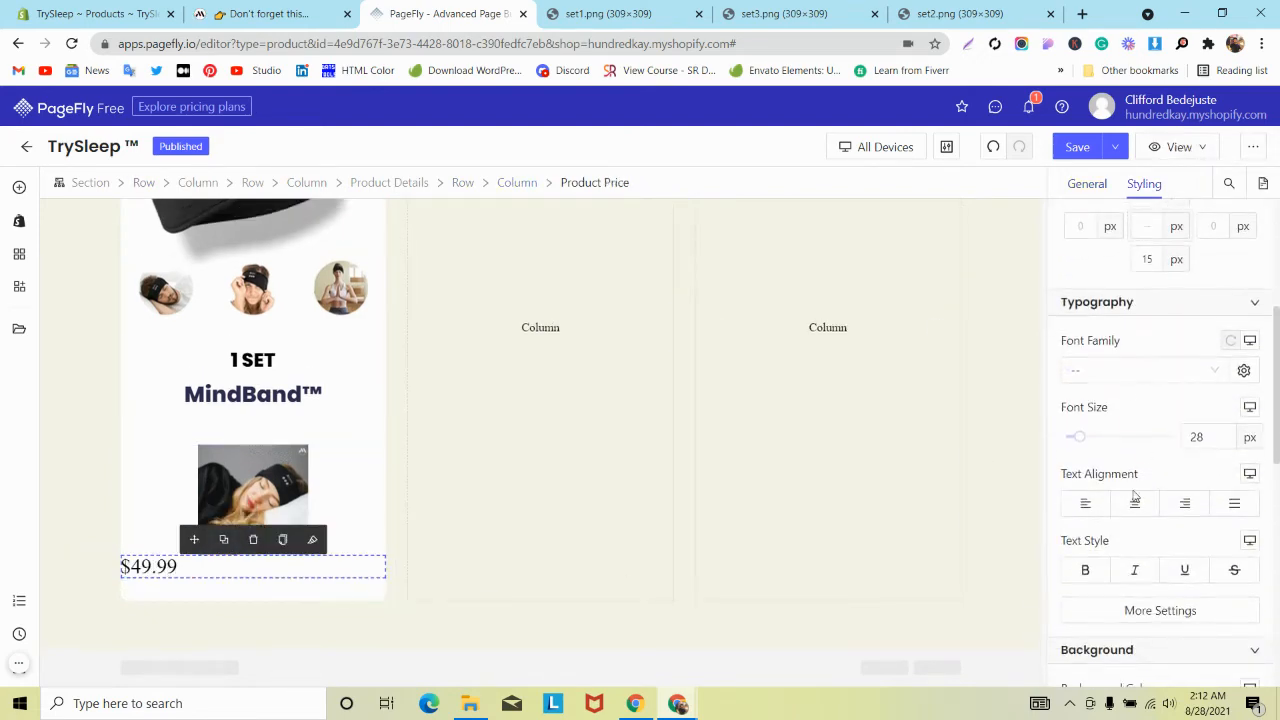
pyautogui.click(1134, 505)
pyautogui.click(295, 10)
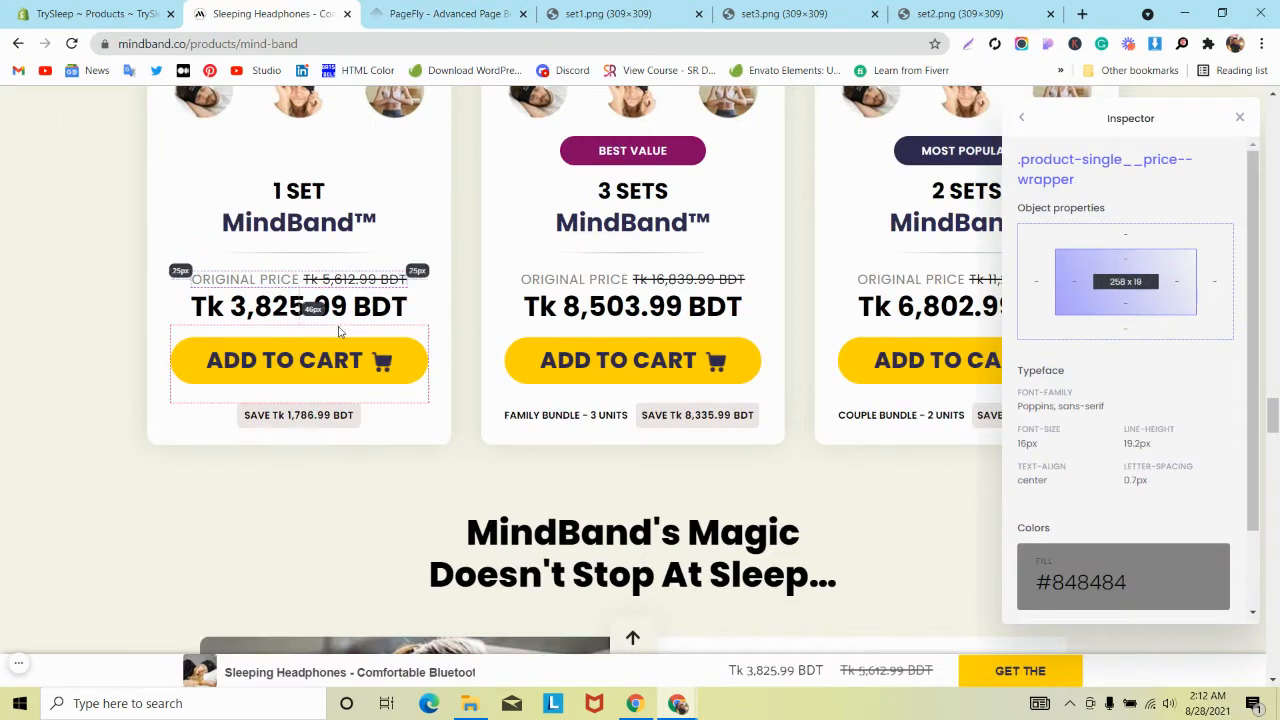
pyautogui.click(470, 10)
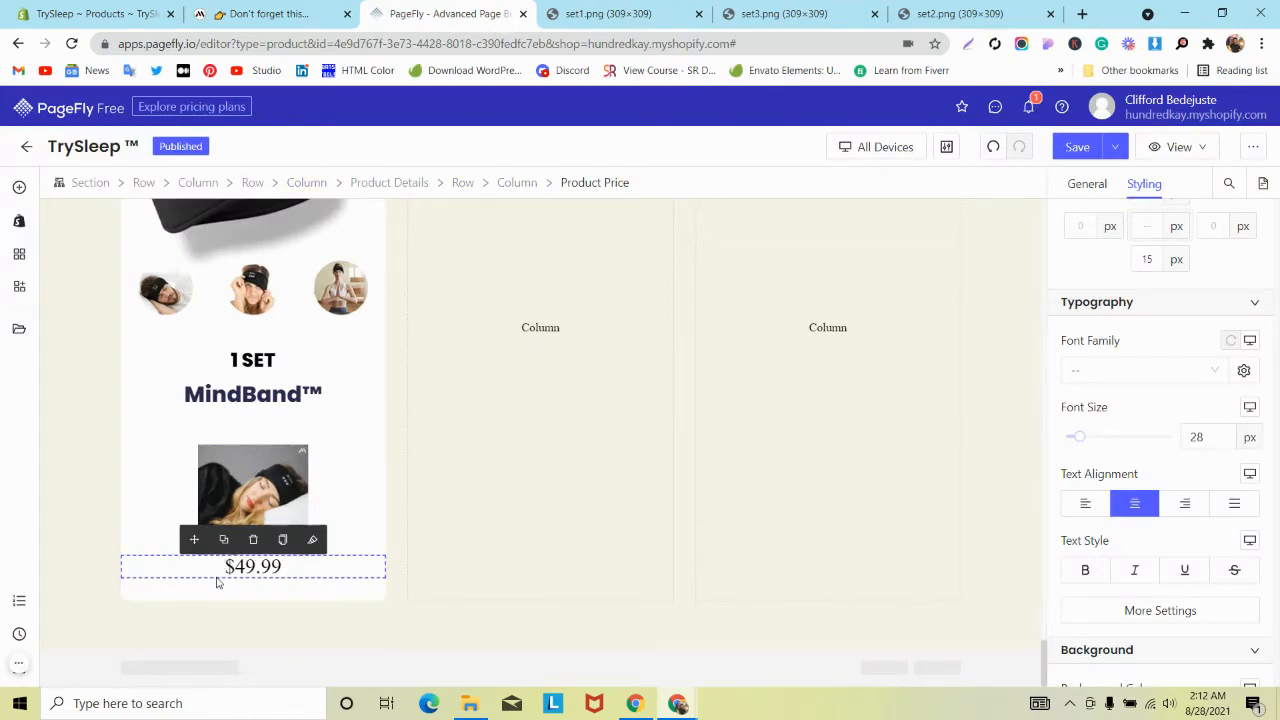
# Add a Block container below the product price in the first bundle card and move the product price into it.
pyautogui.click(19, 187)
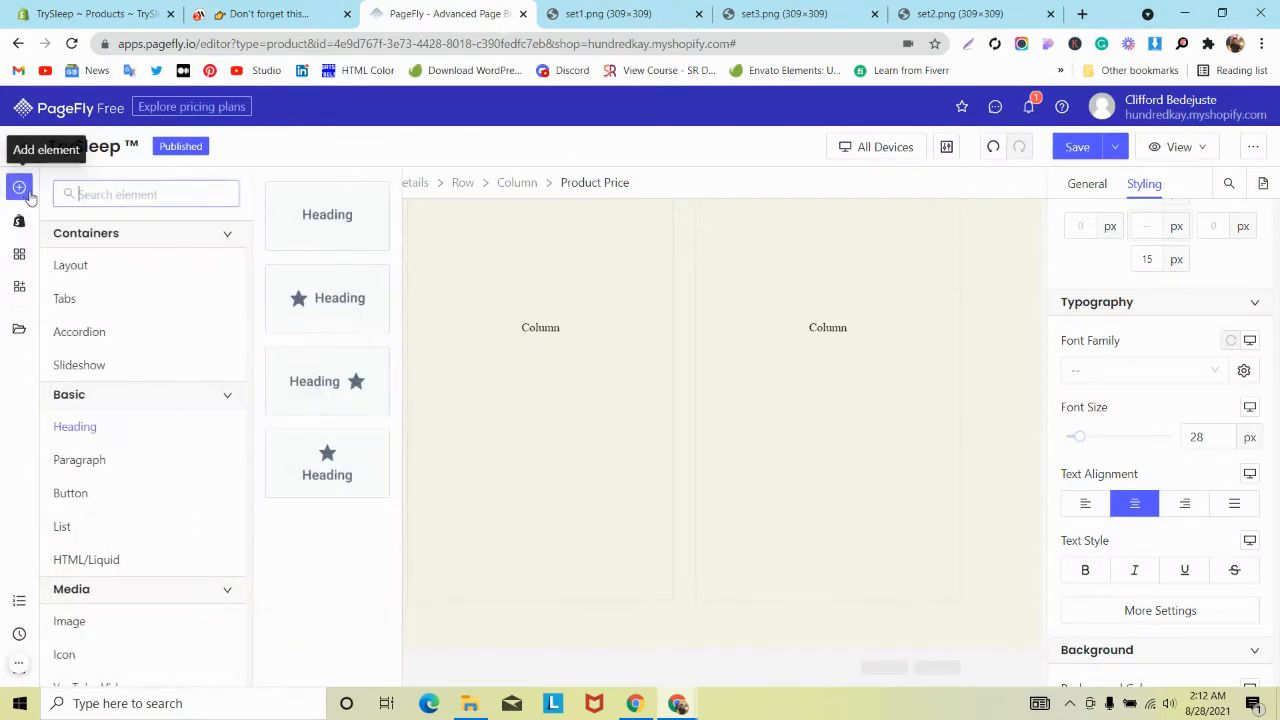
pyautogui.click(75, 275)
pyautogui.moveTo(320, 292); pyautogui.dragTo(212, 567)
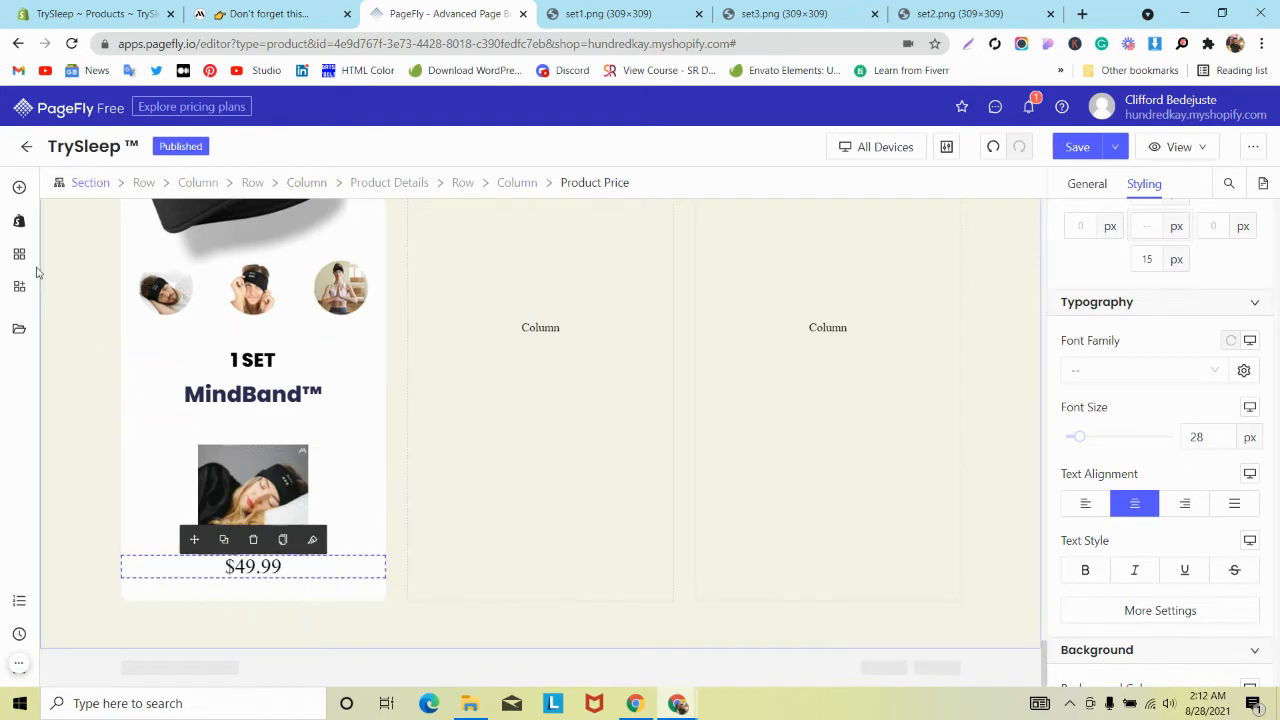
pyautogui.click(18, 187)
pyautogui.scroll(-2, 362, 450)
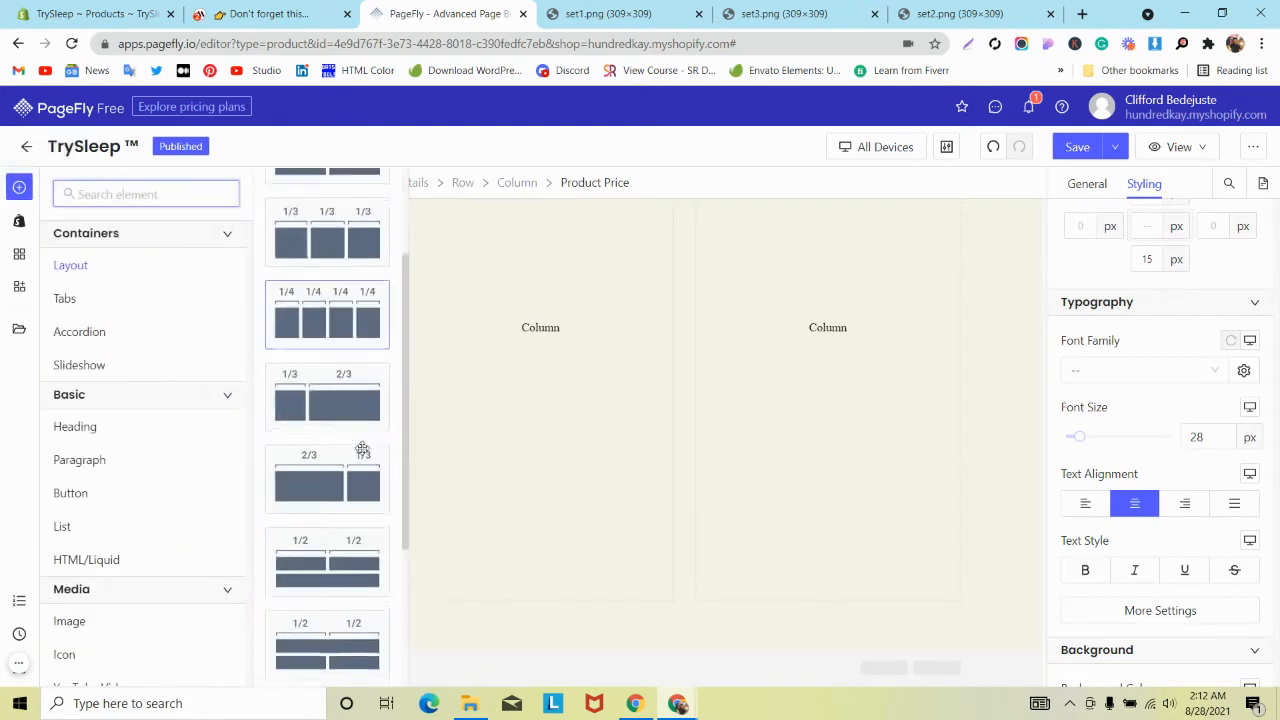
pyautogui.scroll(-3, 362, 450)
pyautogui.moveTo(313, 569); pyautogui.dragTo(257, 580)
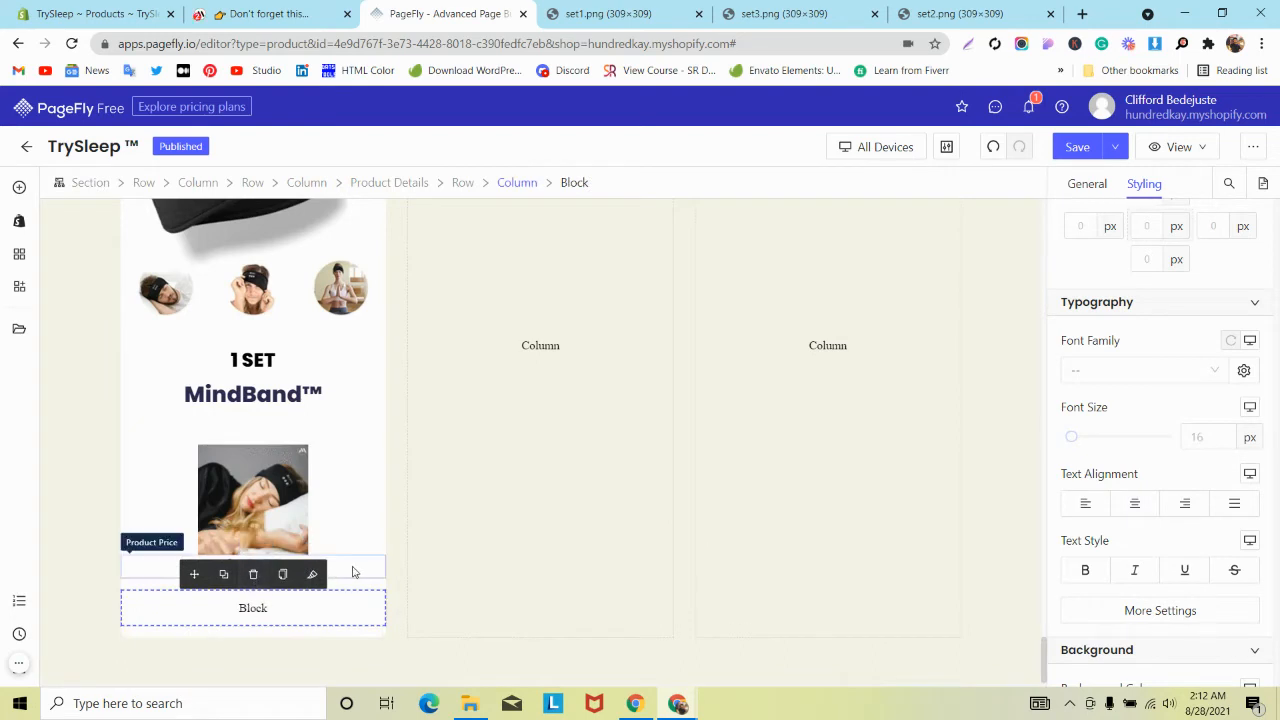
pyautogui.click(271, 568)
pyautogui.moveTo(197, 537); pyautogui.dragTo(238, 598)
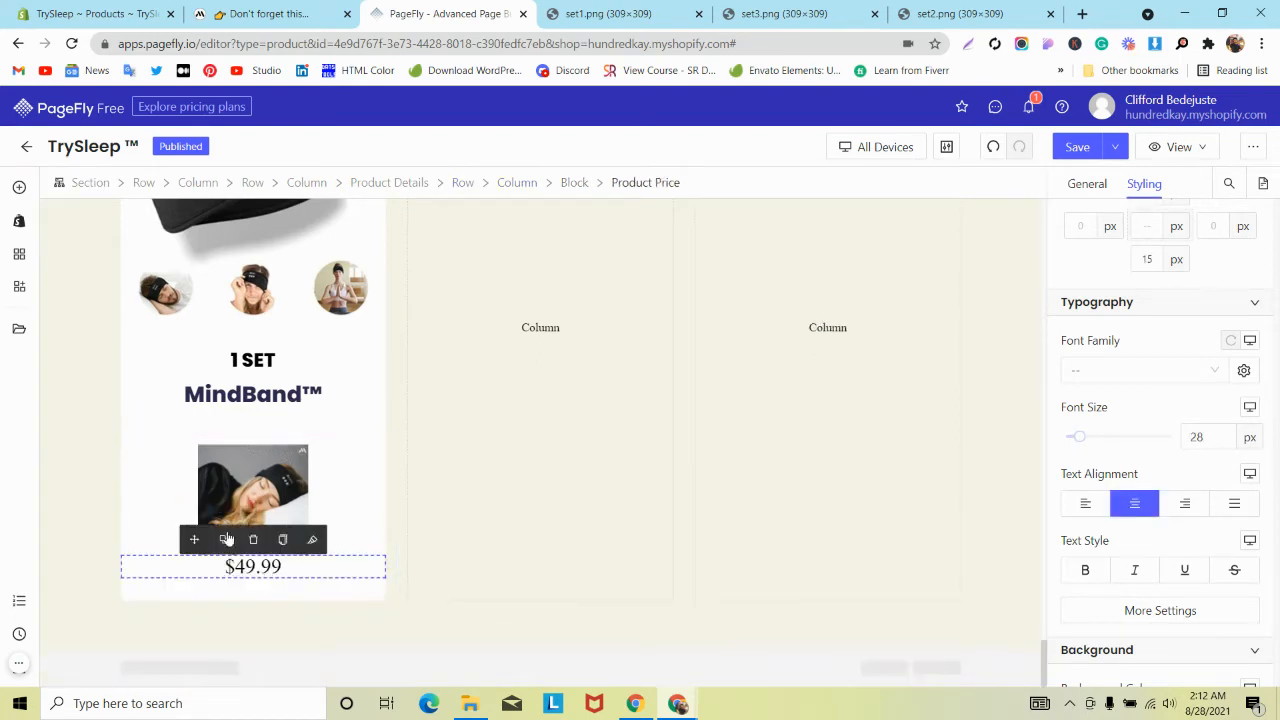
# Try to add a plain paragraph next to the product price inside the Block of the first bundle card.
pyautogui.click(19, 187)
pyautogui.moveTo(95, 470)
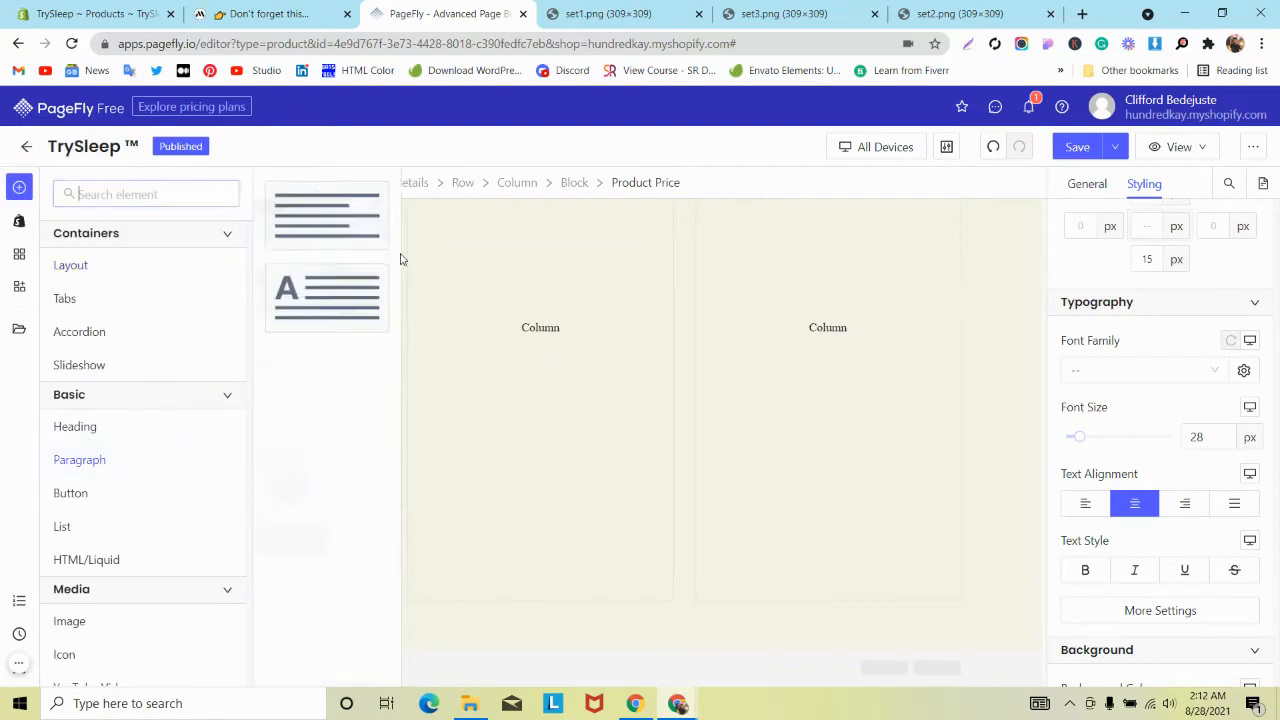
pyautogui.moveTo(323, 234); pyautogui.dragTo(228, 566)
pyautogui.click(142, 532)
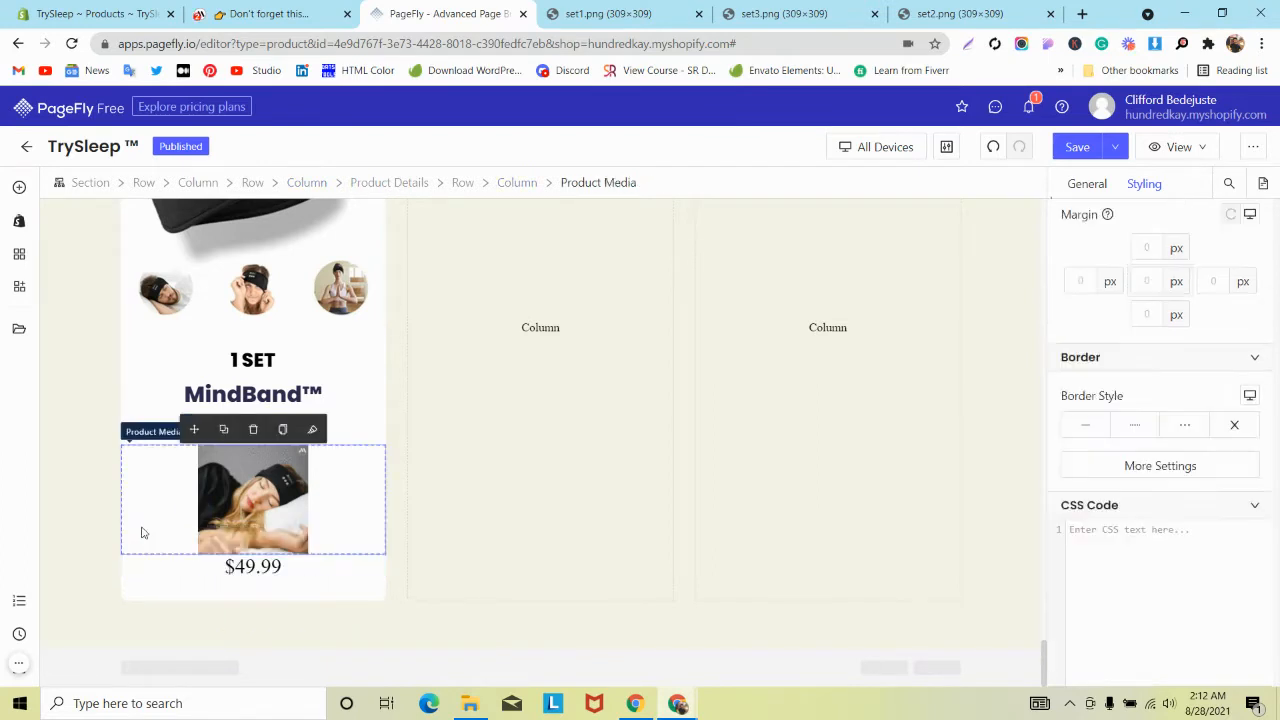
# Undo the product price's move into the Block, then place the price inside the Block again.
pyautogui.click(993, 147)
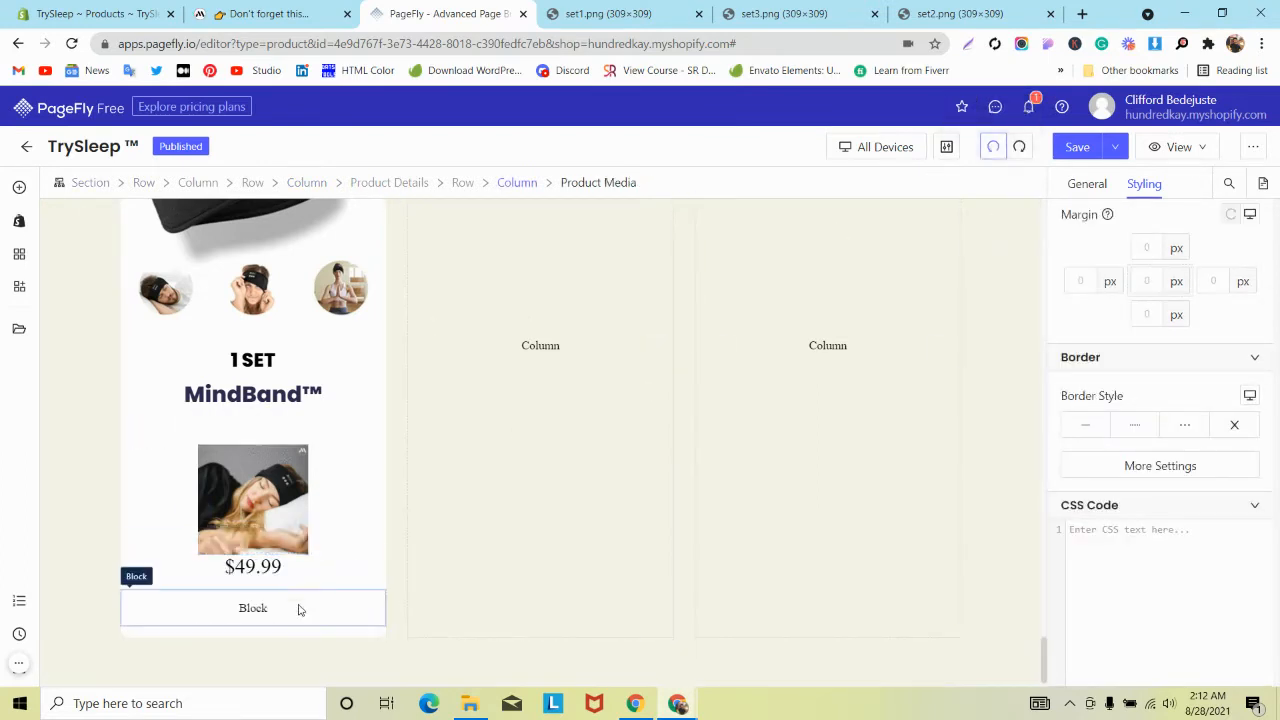
pyautogui.click(1021, 147)
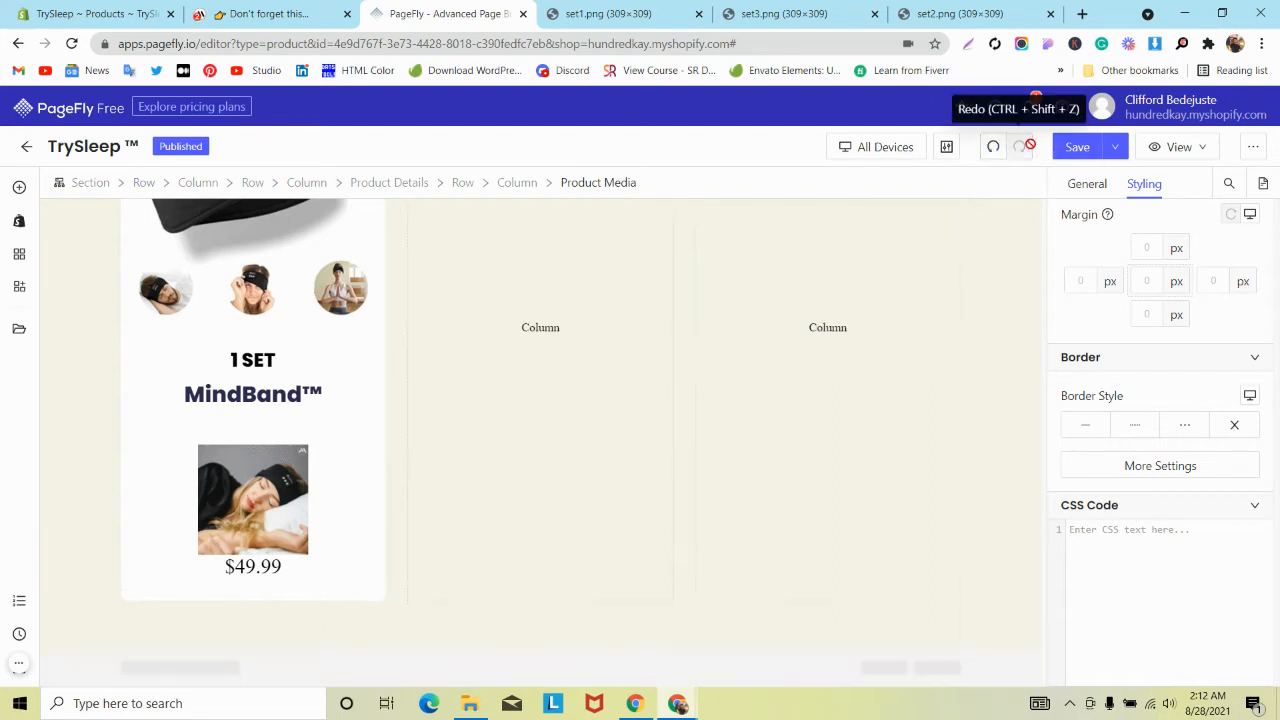
pyautogui.scroll(3, 224, 453)
pyautogui.scroll(-3, 224, 455)
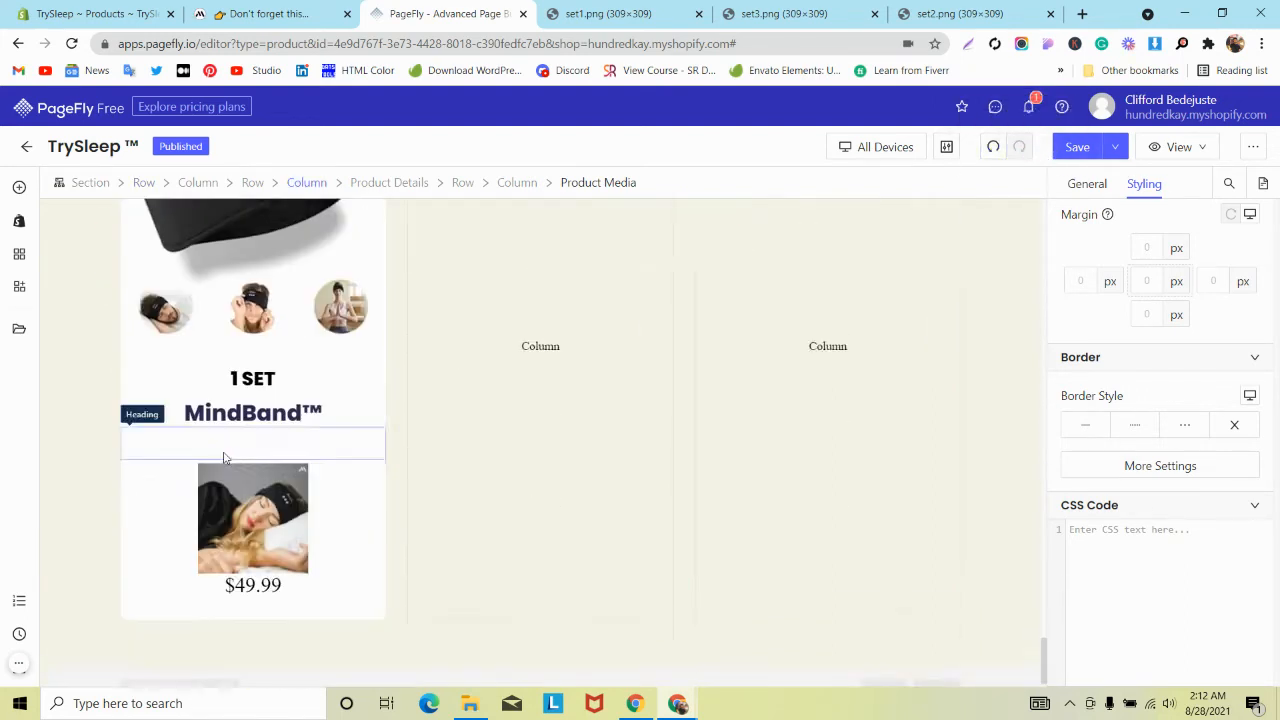
pyautogui.click(992, 149)
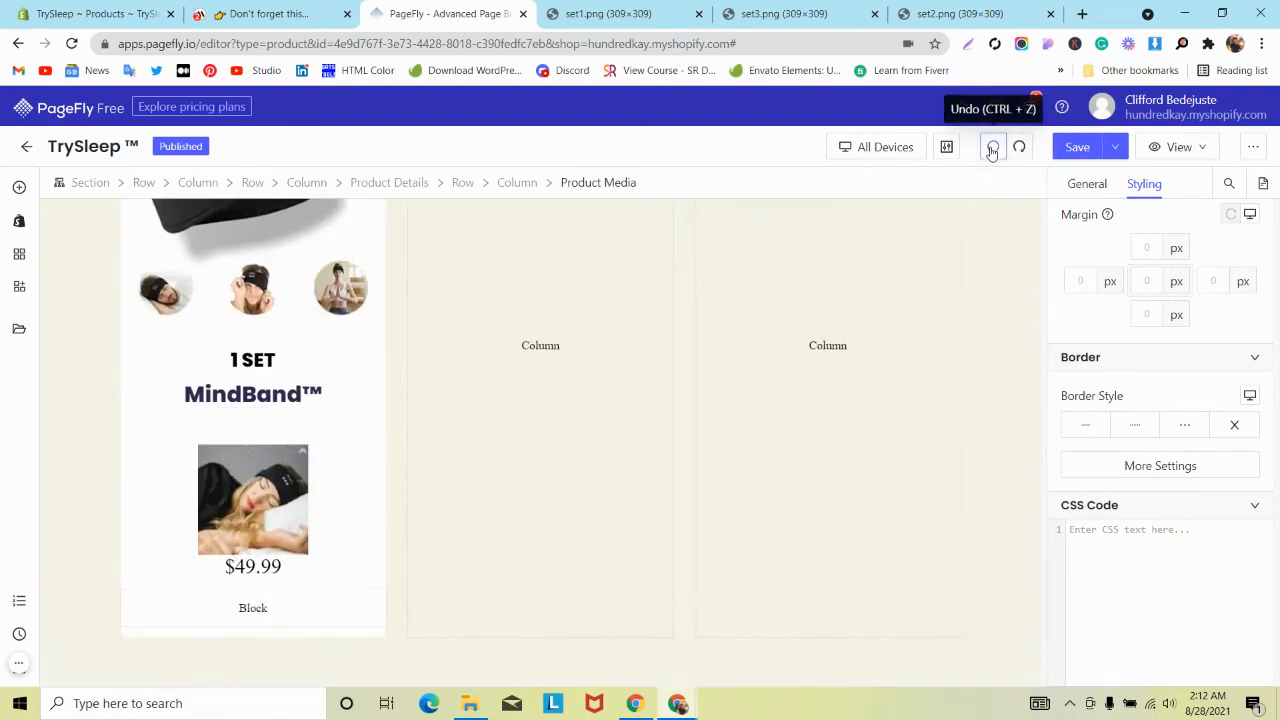
pyautogui.click(992, 150)
pyautogui.click(1020, 147)
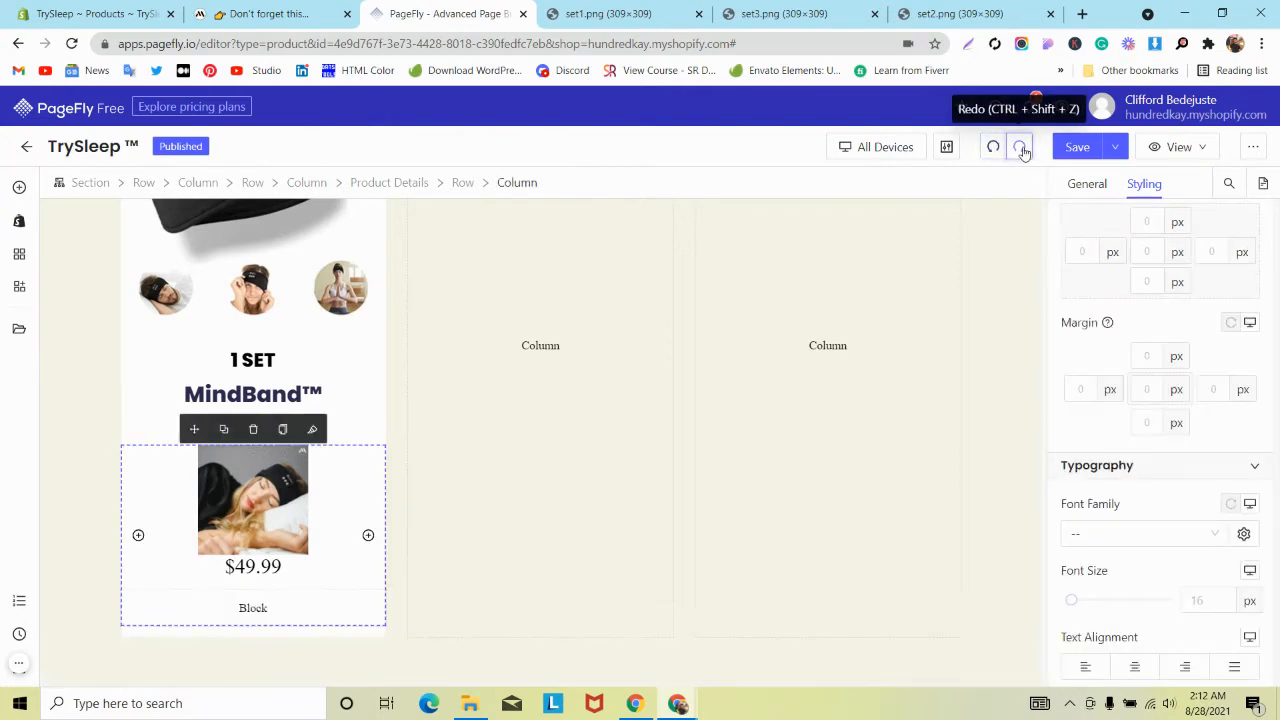
pyautogui.click(309, 569)
pyautogui.moveTo(194, 540); pyautogui.dragTo(246, 609)
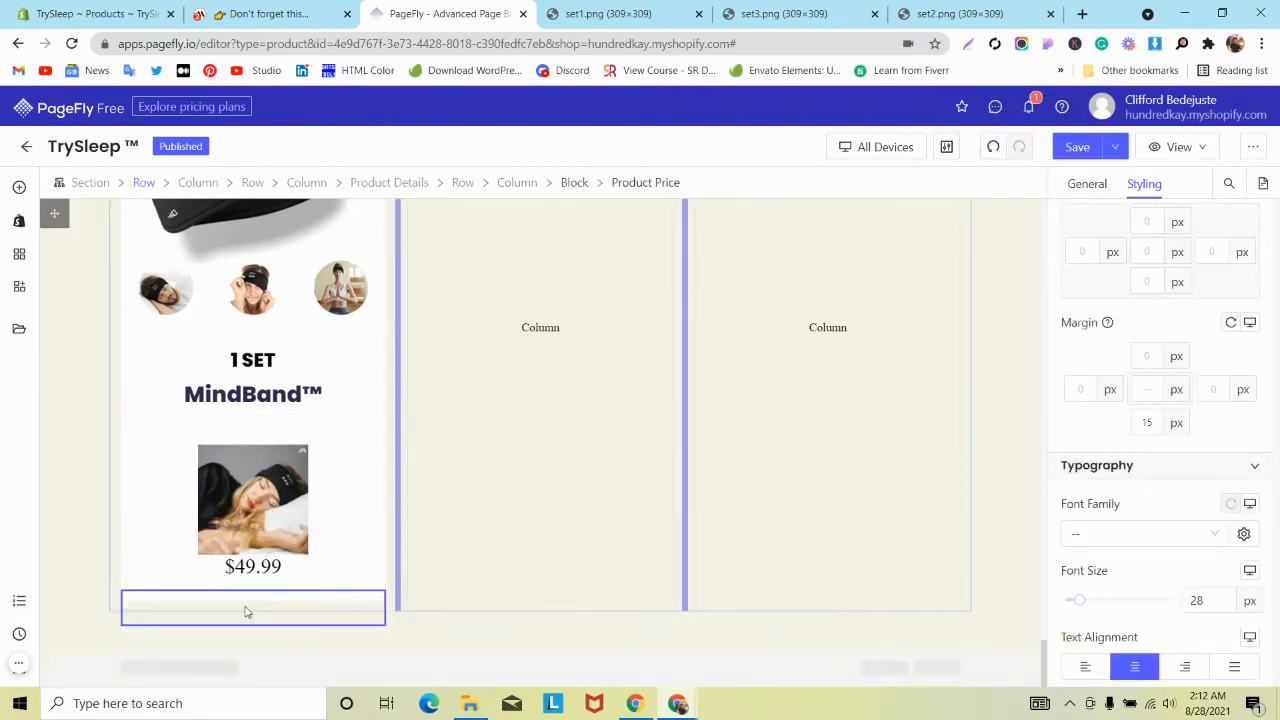
# Add a plain paragraph below the product price inside the Block of the first bundle card.
pyautogui.click(19, 187)
pyautogui.moveTo(337, 205); pyautogui.dragTo(235, 590)
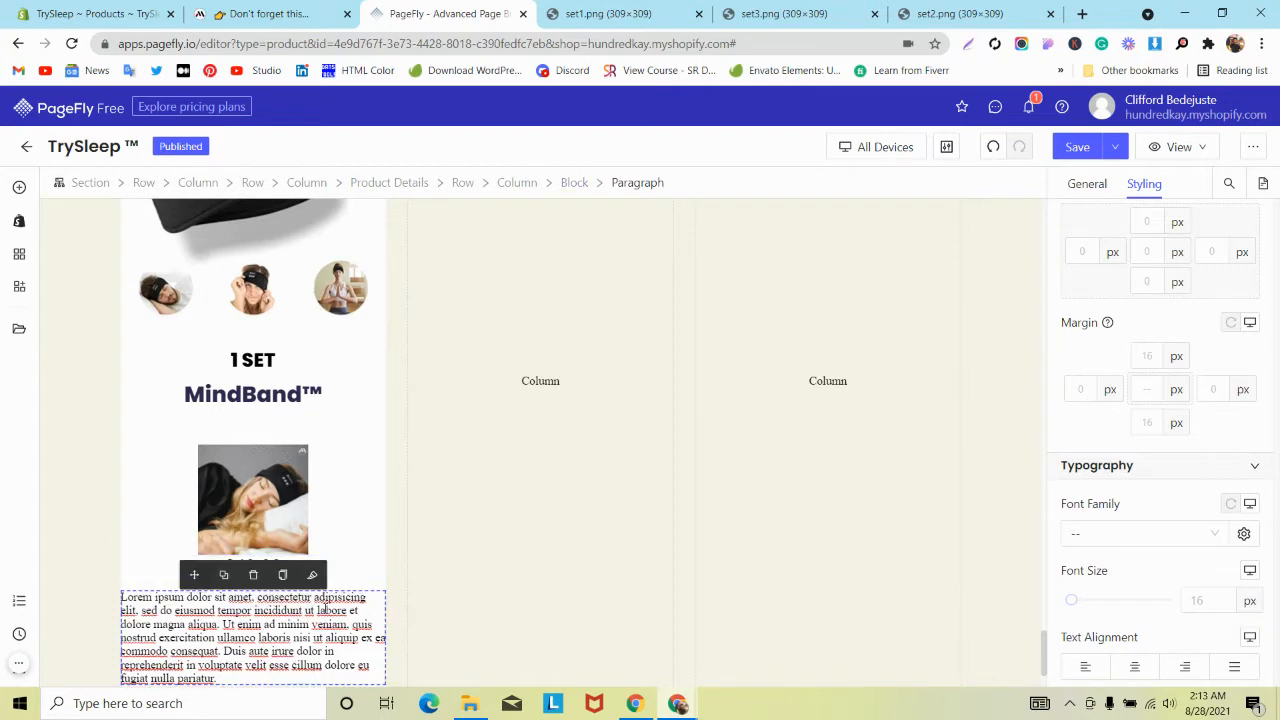
pyautogui.click(366, 569)
pyautogui.click(342, 597)
pyautogui.click(418, 597)
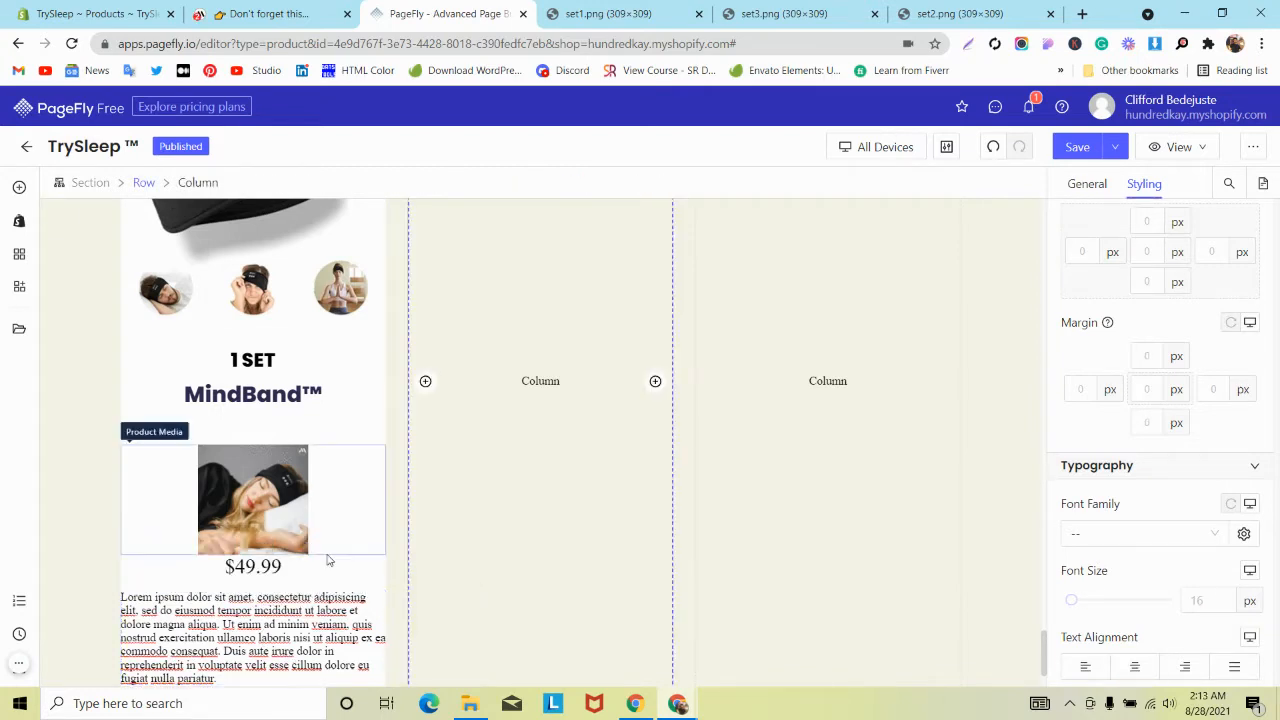
# Delete the product media image from the Product Details element in the first bundle card.
pyautogui.scroll(-1, 325, 555)
pyautogui.click(278, 464)
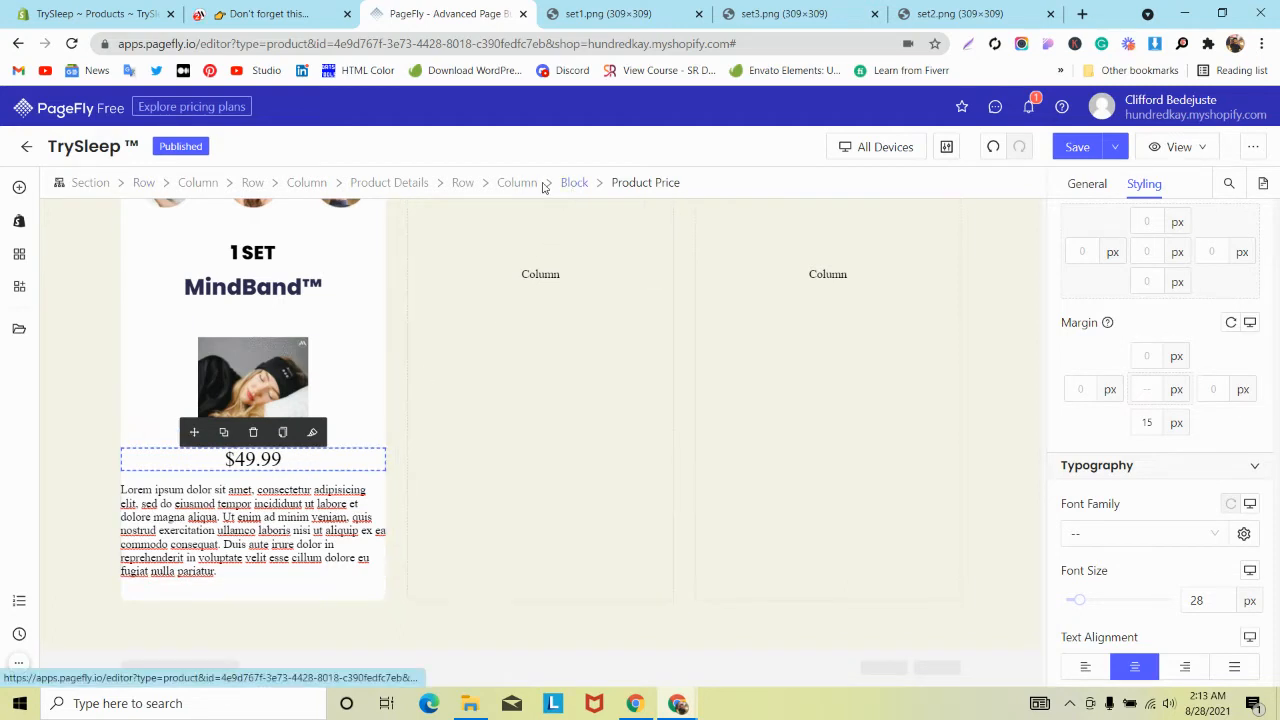
pyautogui.click(463, 184)
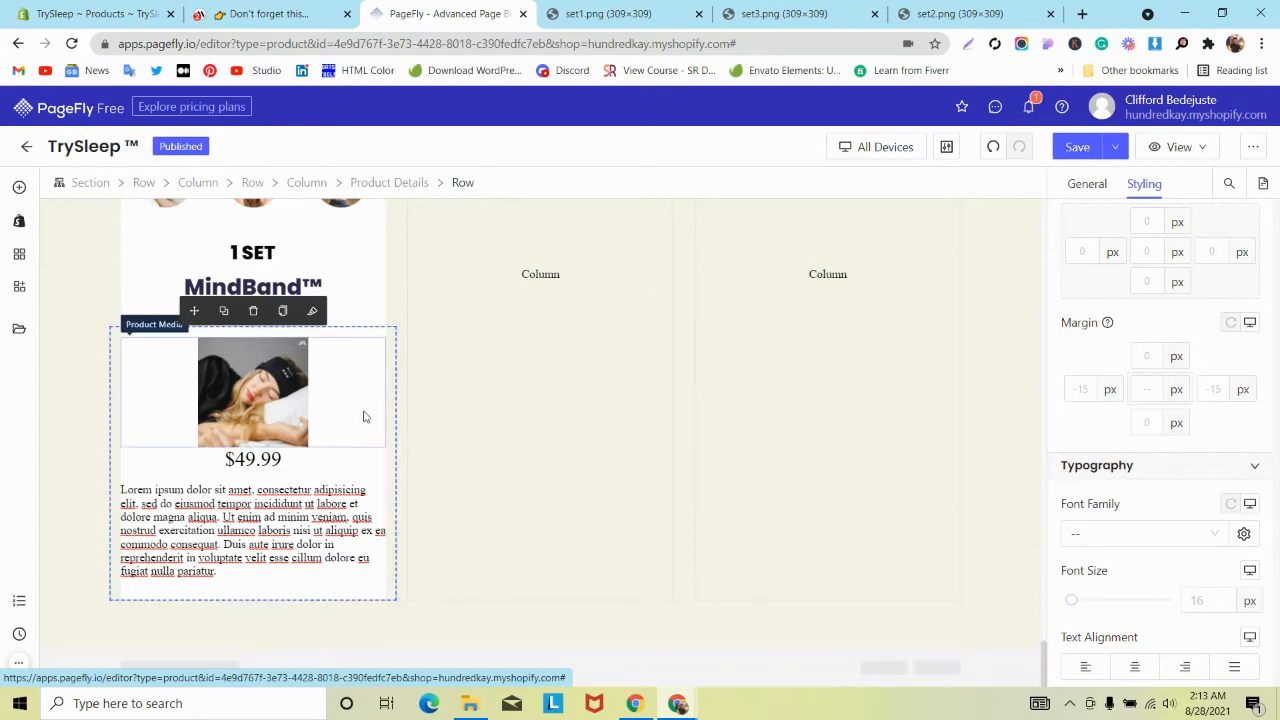
pyautogui.scroll(1, 340, 452)
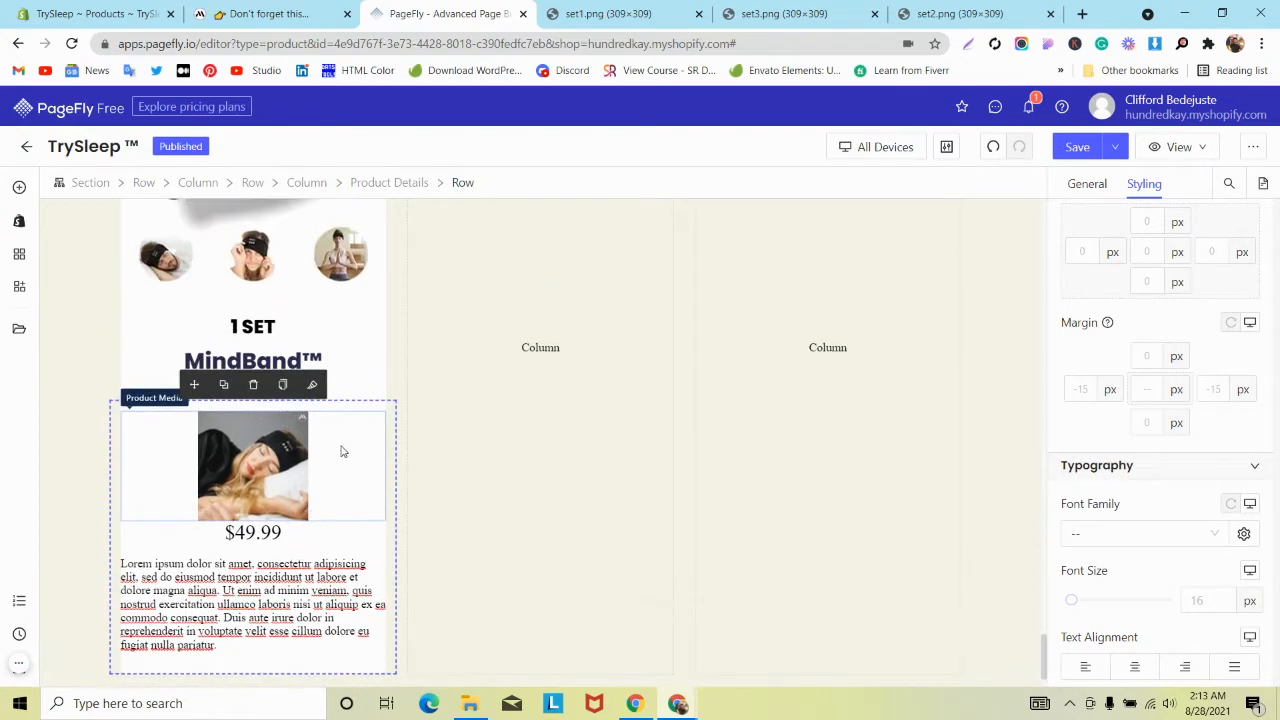
pyautogui.click(289, 452)
pyautogui.click(256, 400)
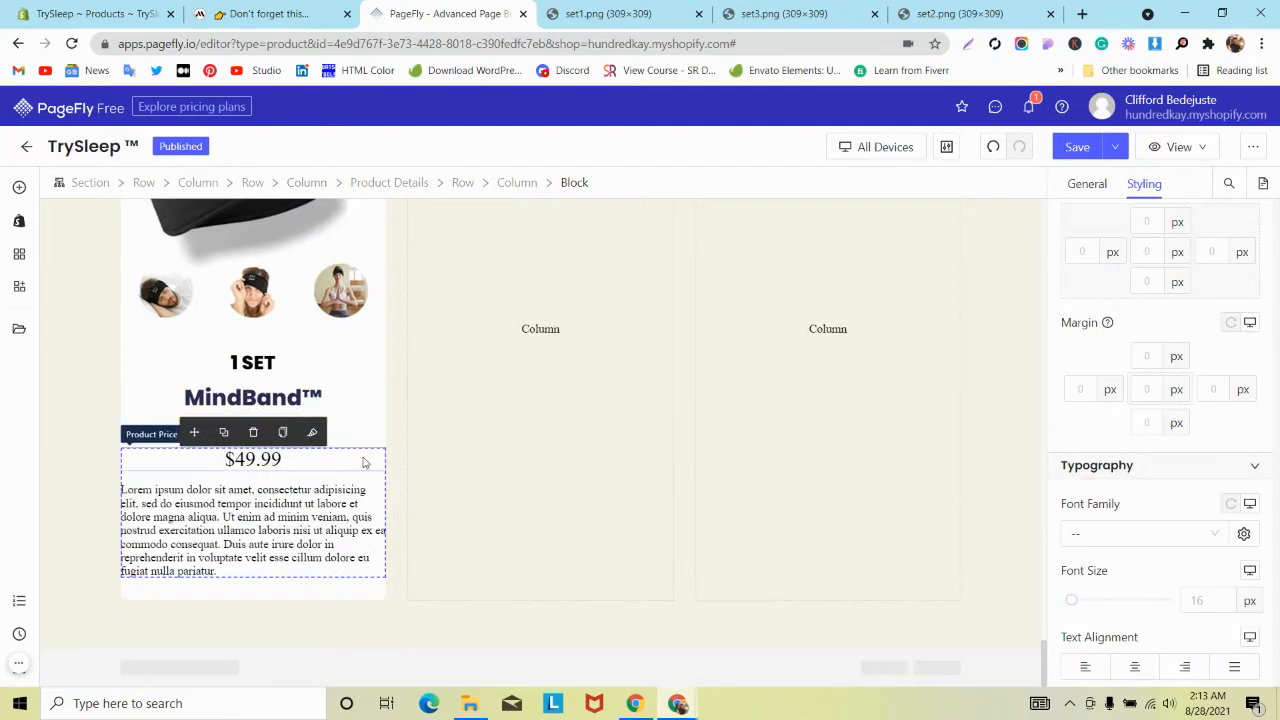
# Delete the placeholder paragraph below the product price in the first bundle card.
pyautogui.click(462, 182)
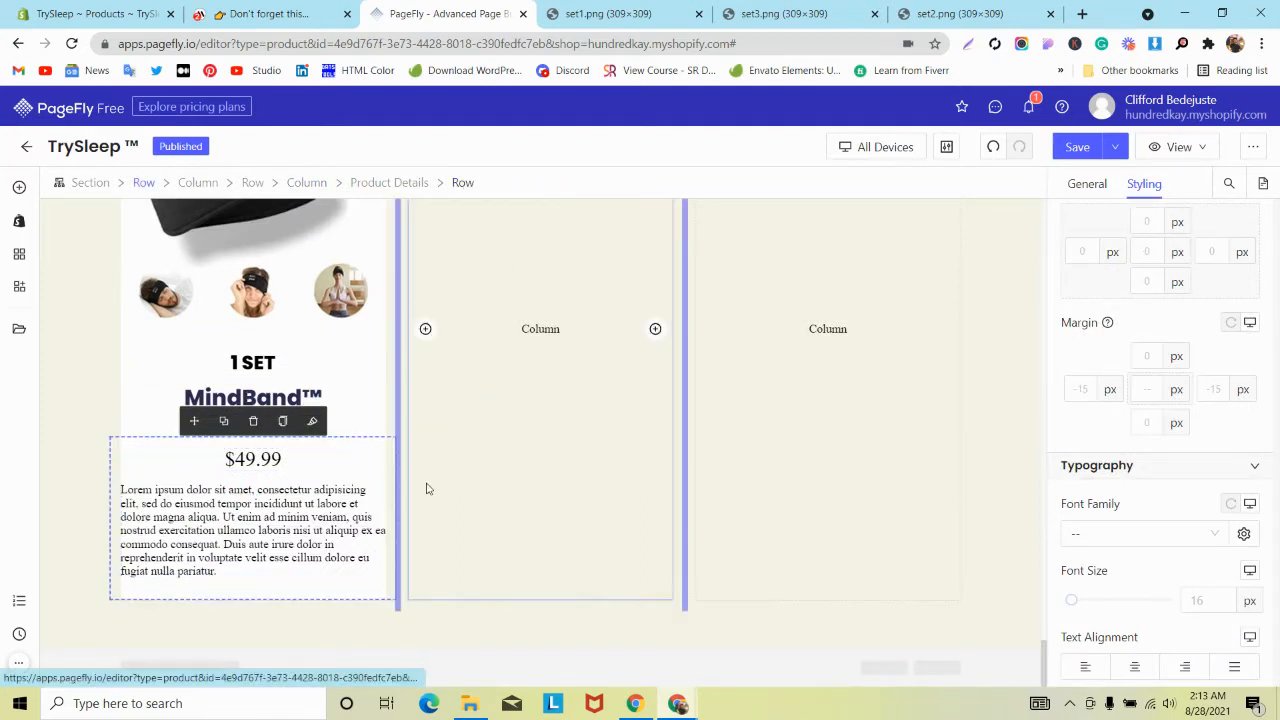
pyautogui.click(360, 521)
pyautogui.click(245, 468)
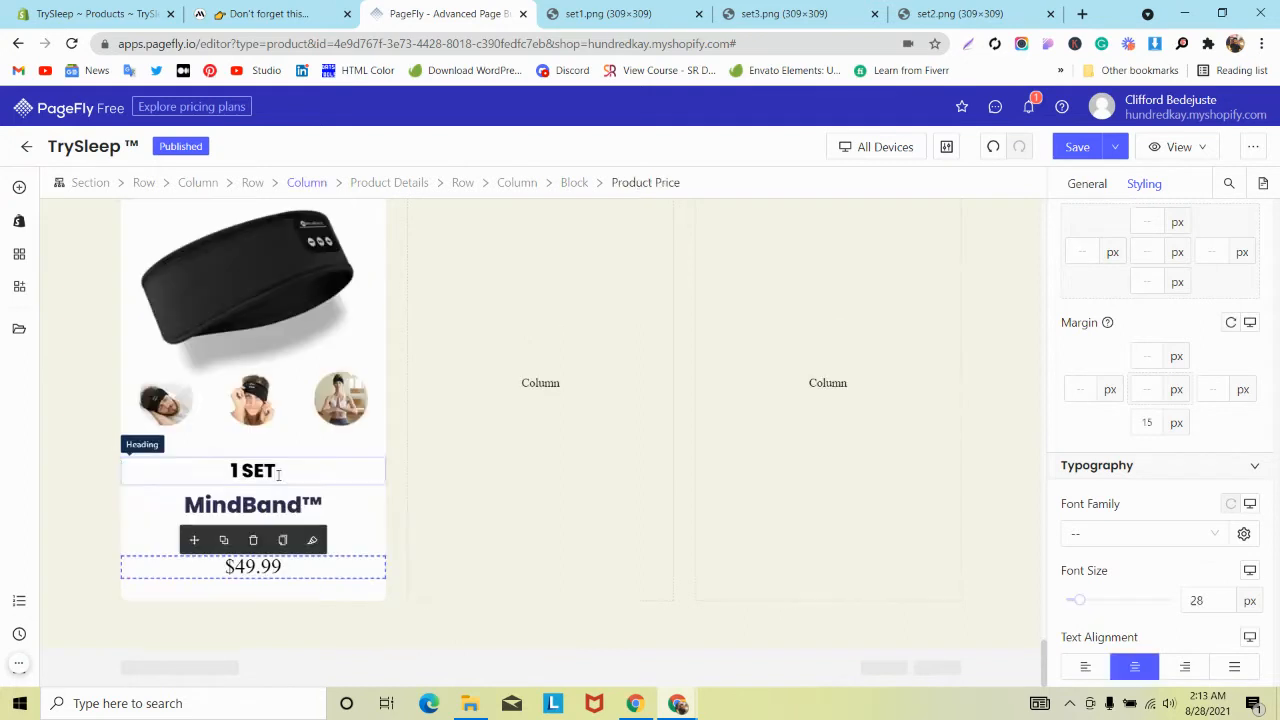
# Delete the product price and its surrounding Block from the Product Details row in the first bundle card.
pyautogui.click(465, 184)
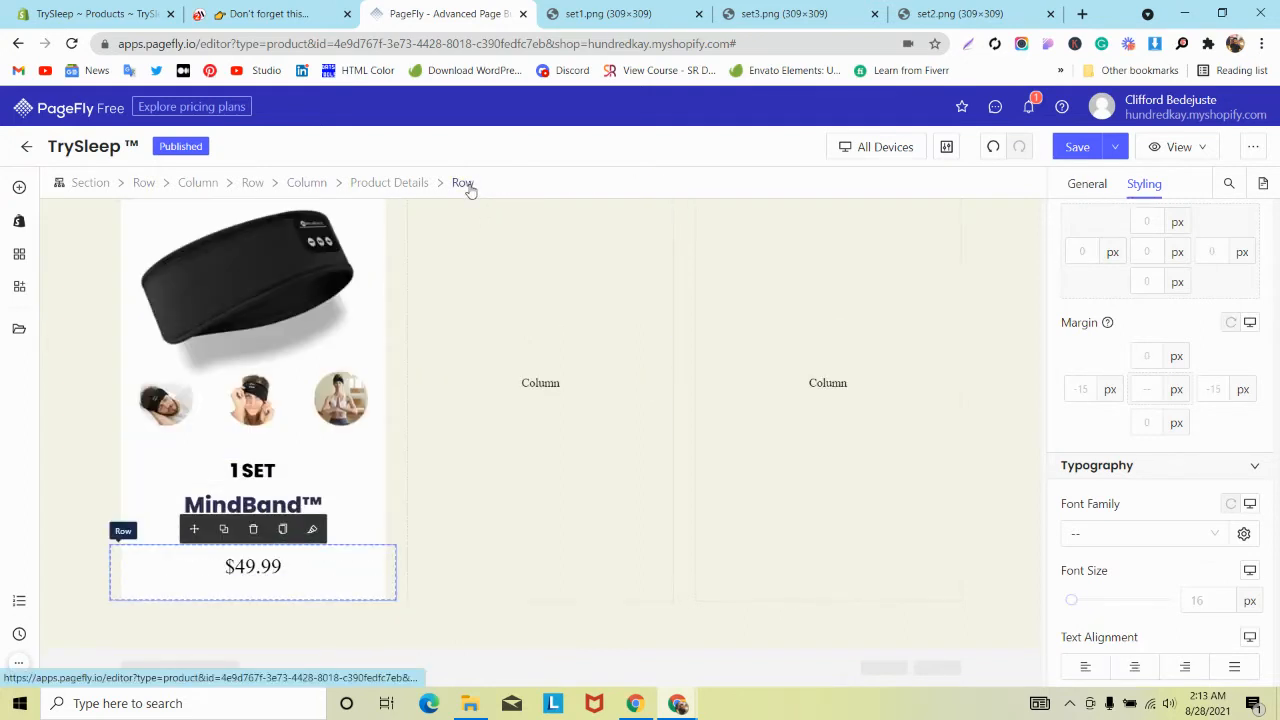
pyautogui.scroll(-1, 1137, 400)
pyautogui.scroll(2, 1134, 407)
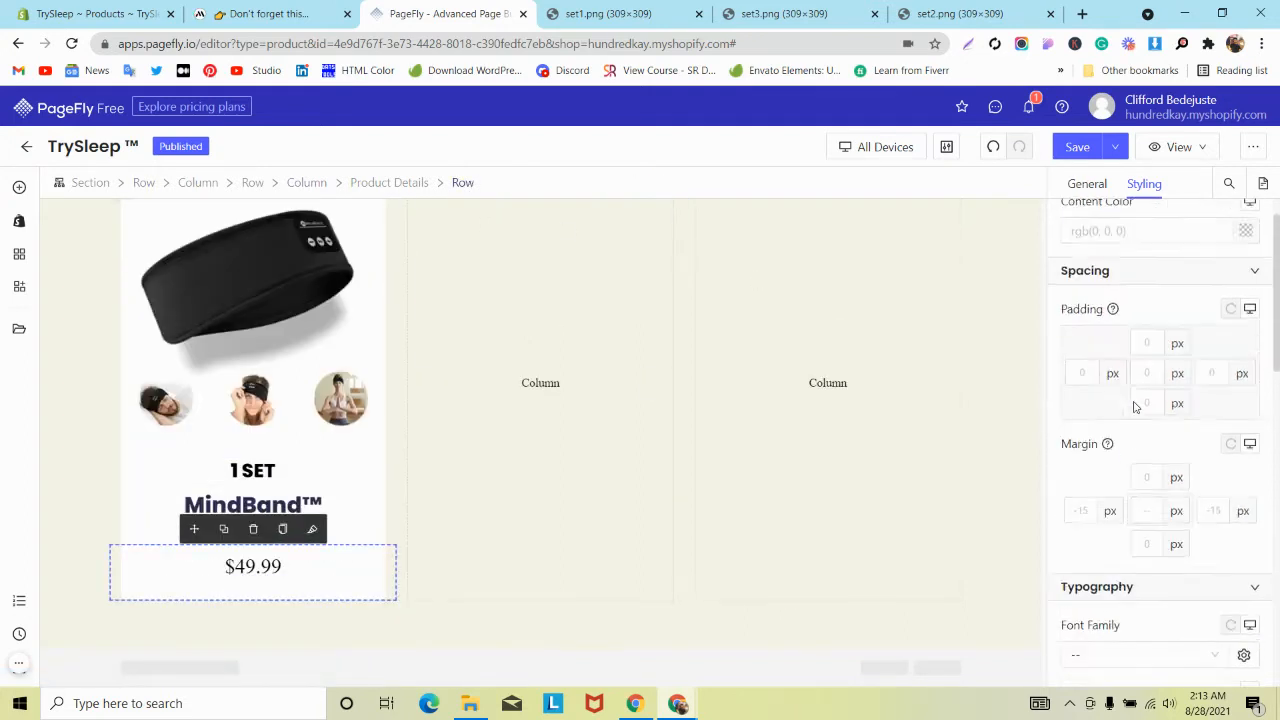
pyautogui.scroll(1, 1134, 407)
pyautogui.click(258, 572)
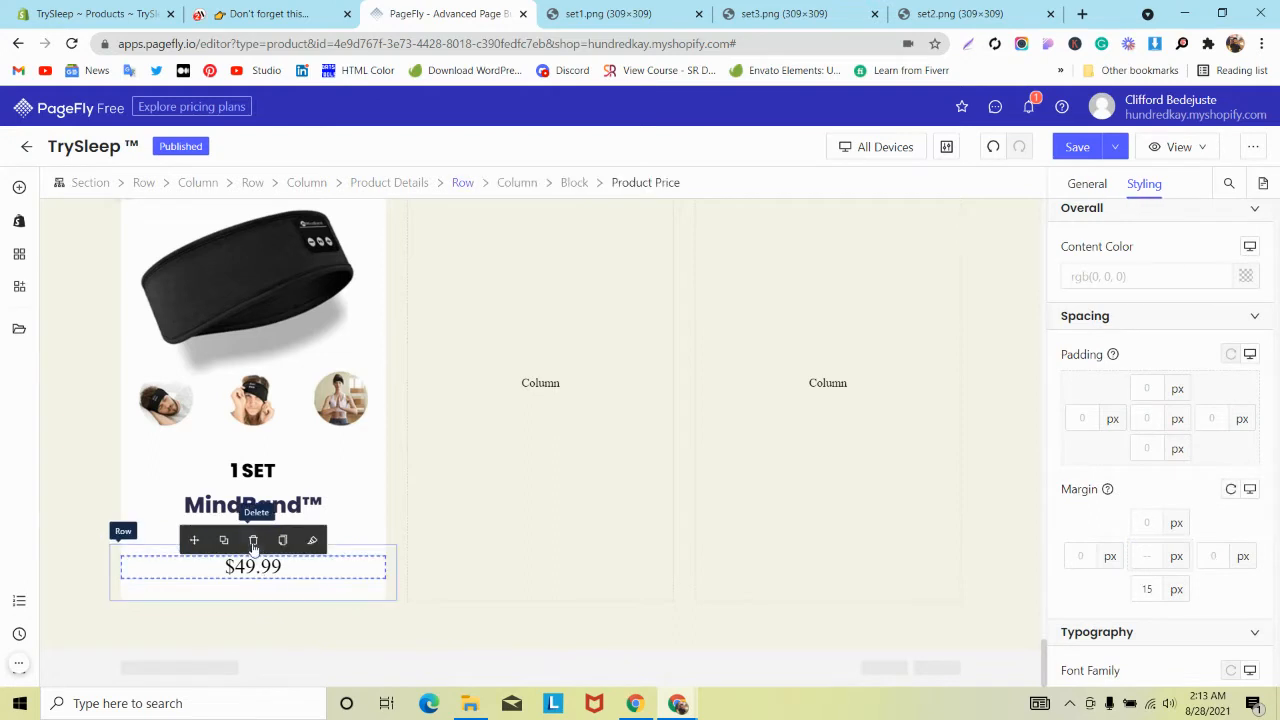
pyautogui.click(252, 538)
pyautogui.click(253, 541)
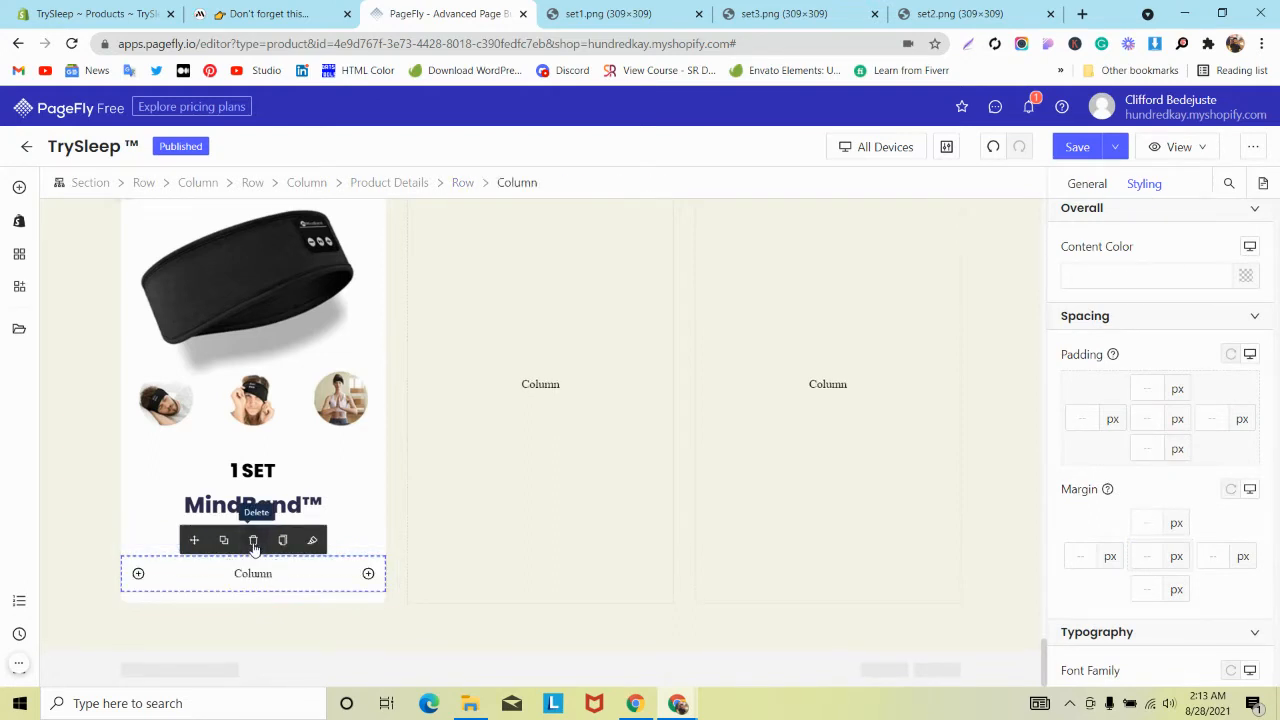
# Add a second column to the Product Details row and set the row's column spacing to 0 px.
pyautogui.click(368, 576)
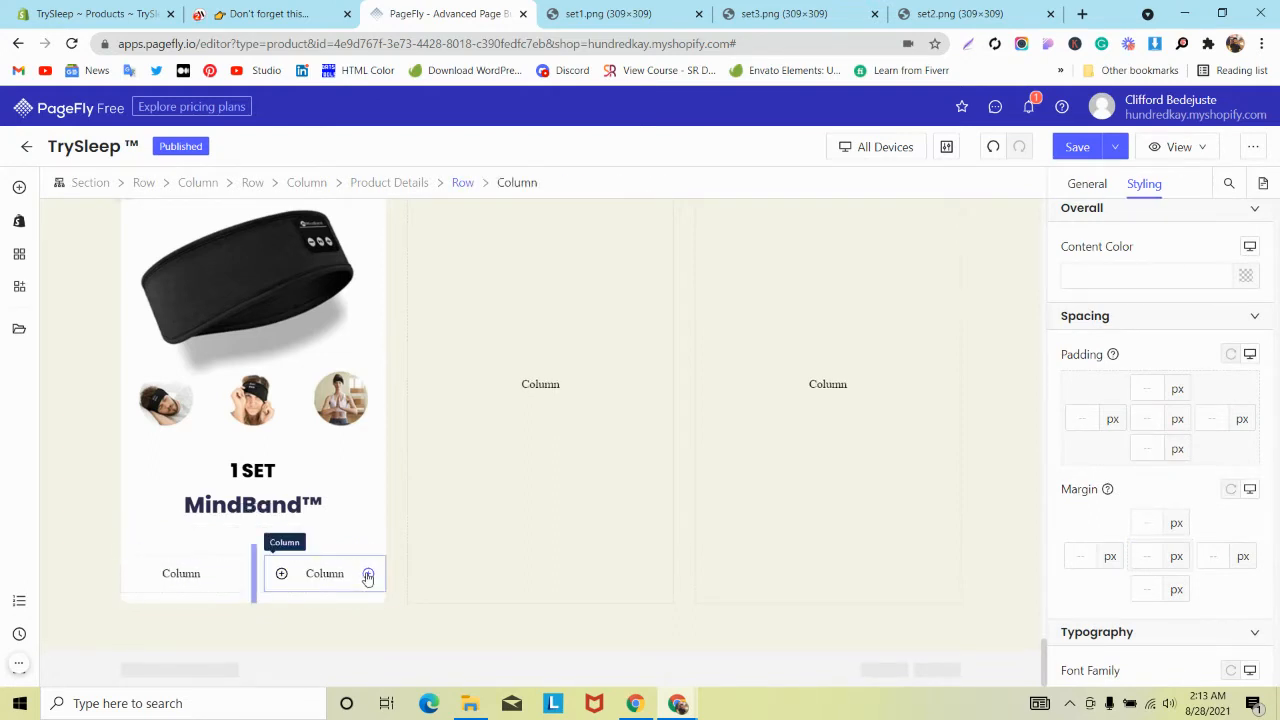
pyautogui.click(234, 543)
pyautogui.click(1087, 184)
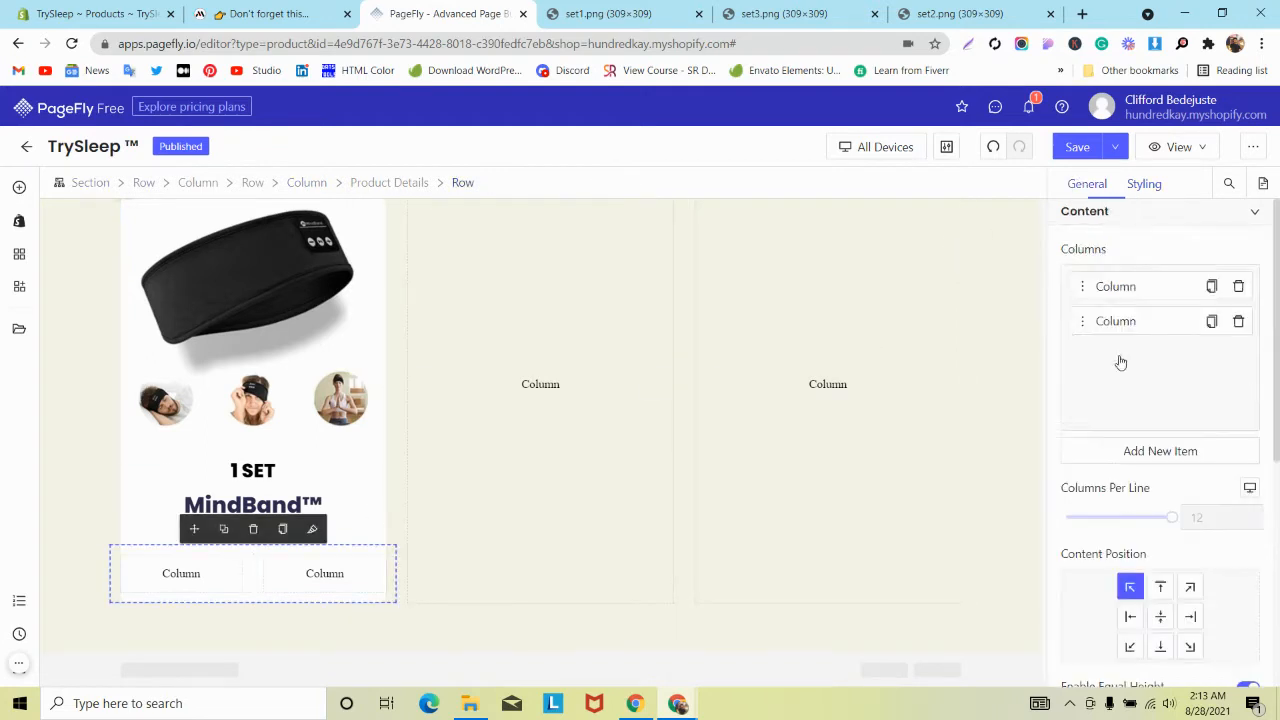
pyautogui.scroll(-3, 1190, 500)
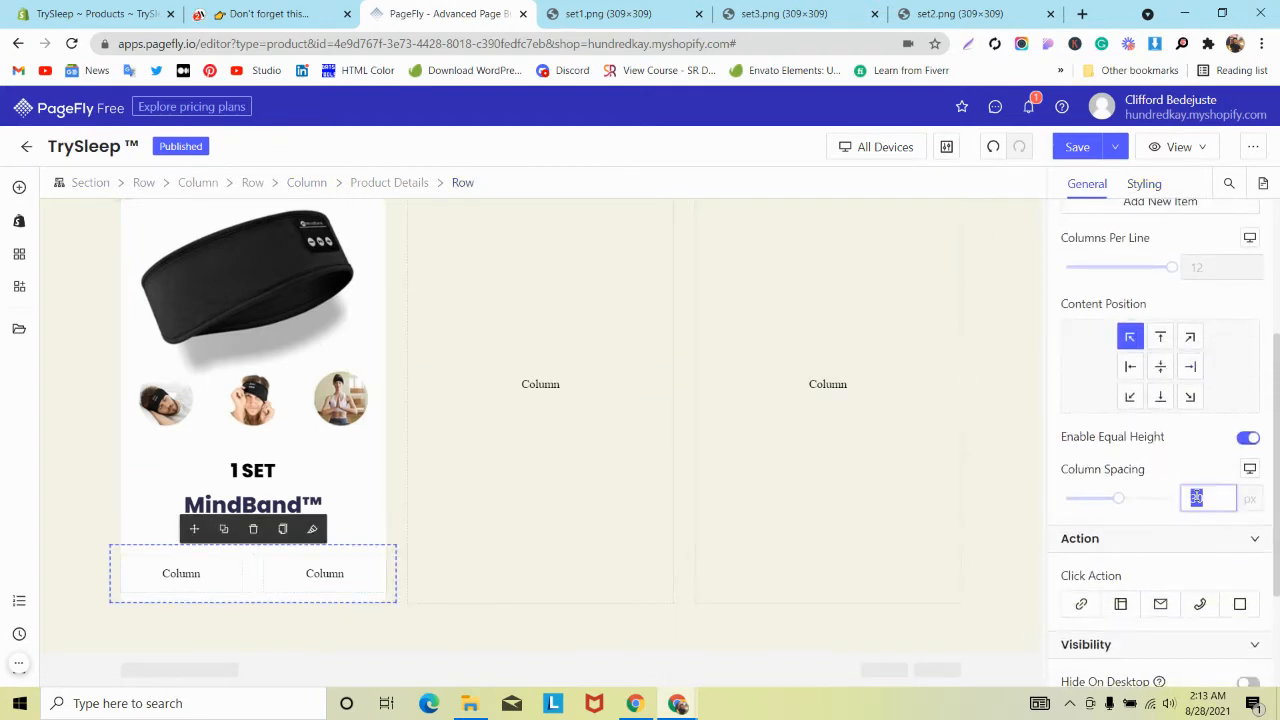
# Check the original price line on the MindBand page and add a plain paragraph to the first column of the Product Details row.
pyautogui.click(323, 6)
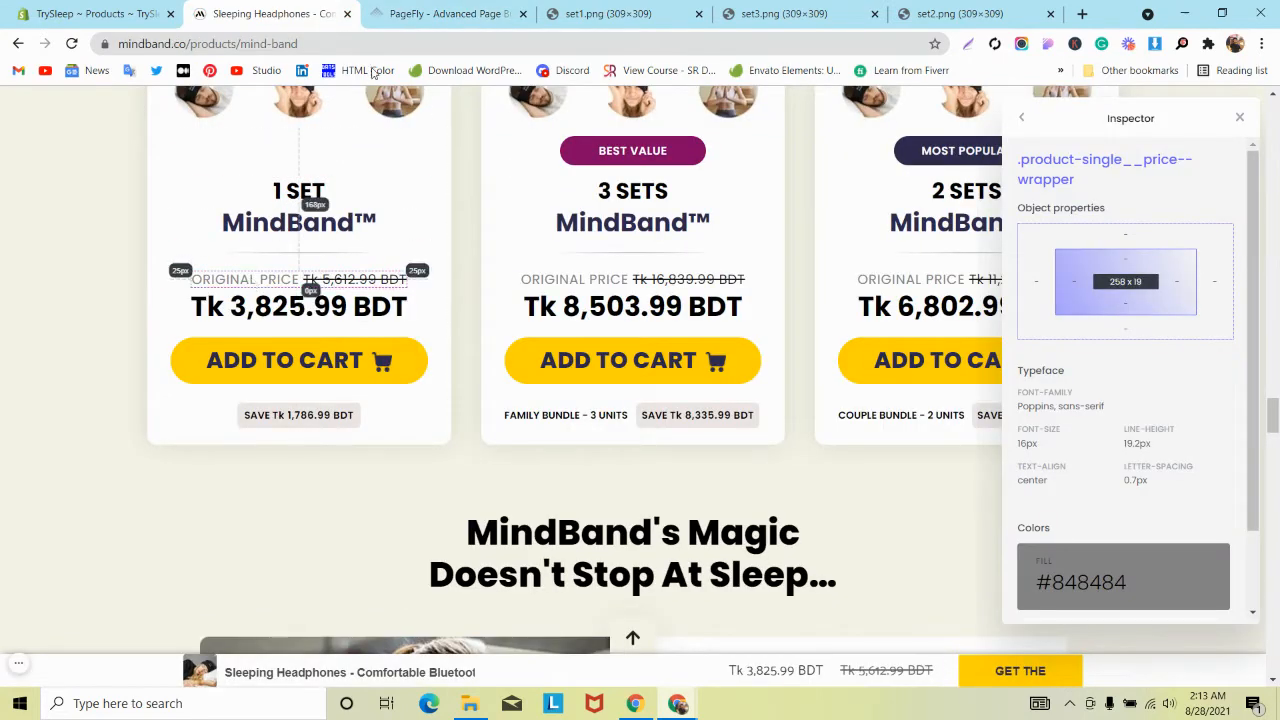
pyautogui.click(432, 14)
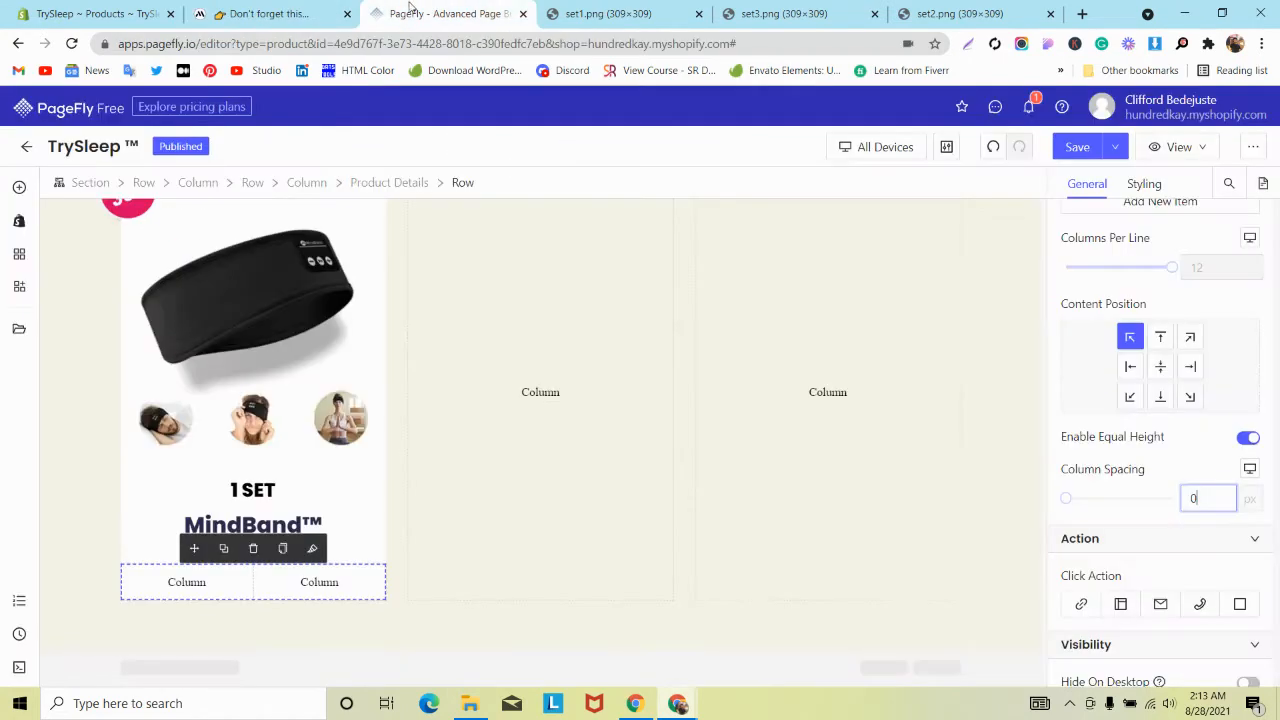
pyautogui.click(18, 186)
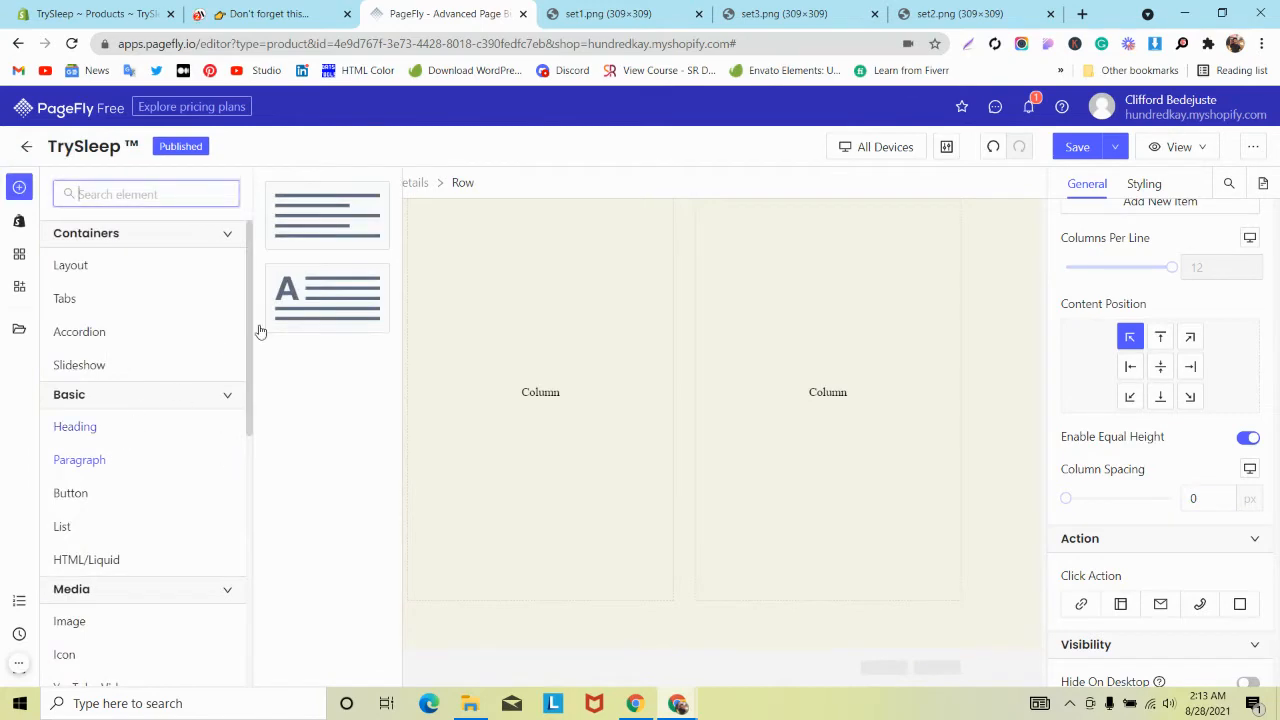
pyautogui.moveTo(327, 215); pyautogui.dragTo(200, 575)
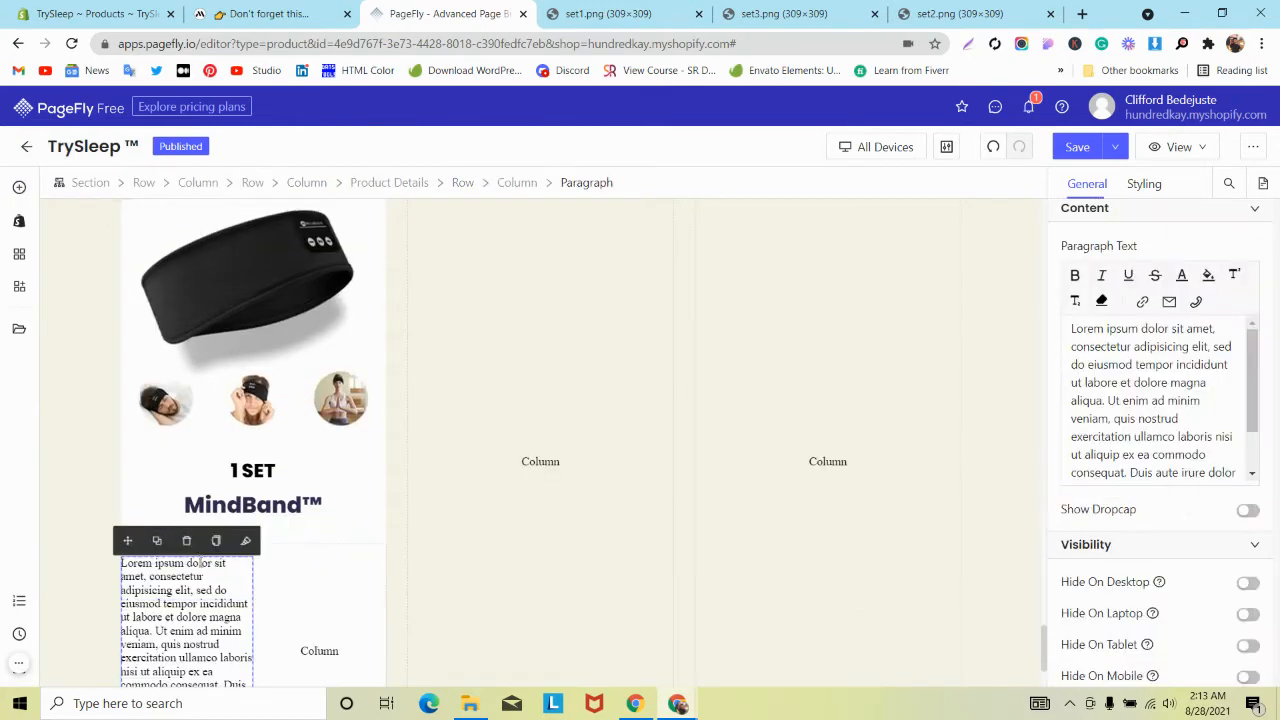
pyautogui.scroll(-1, 202, 564)
# Inspect the 1 SET price wrapper on the MindBand page and copy its fill color #515151.
pyautogui.click(328, 10)
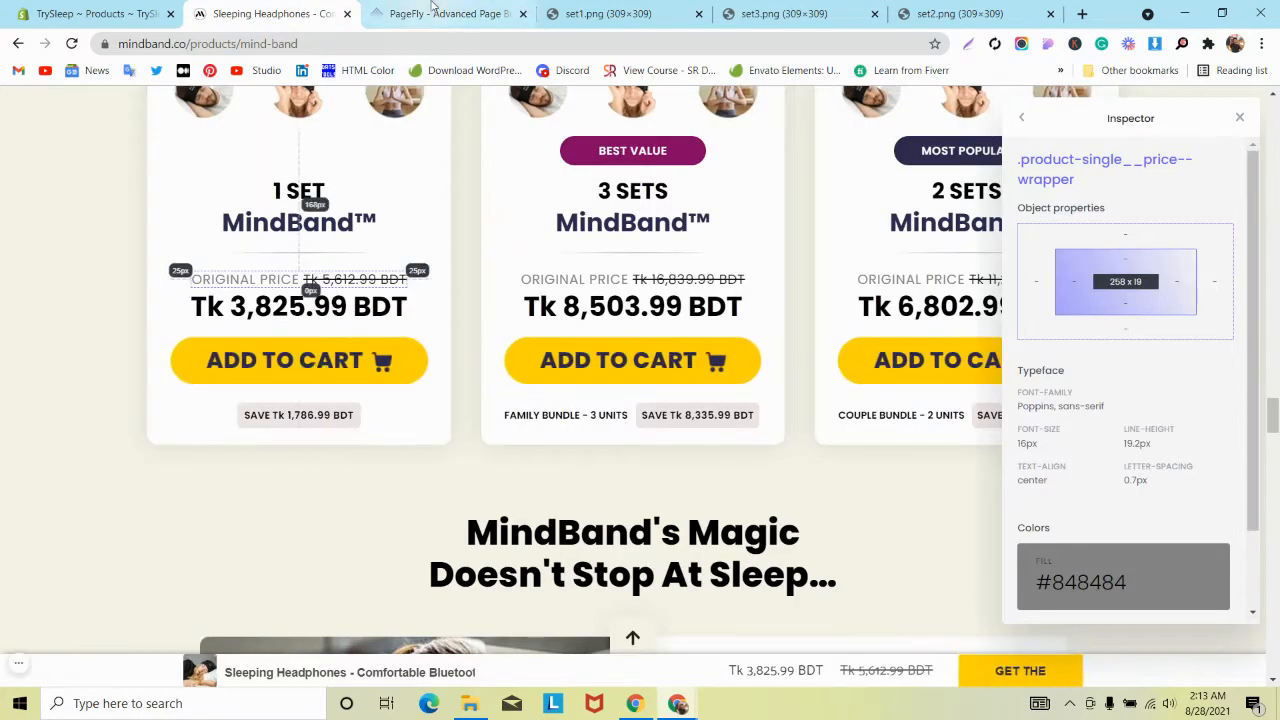
pyautogui.click(432, 7)
pyautogui.click(280, 13)
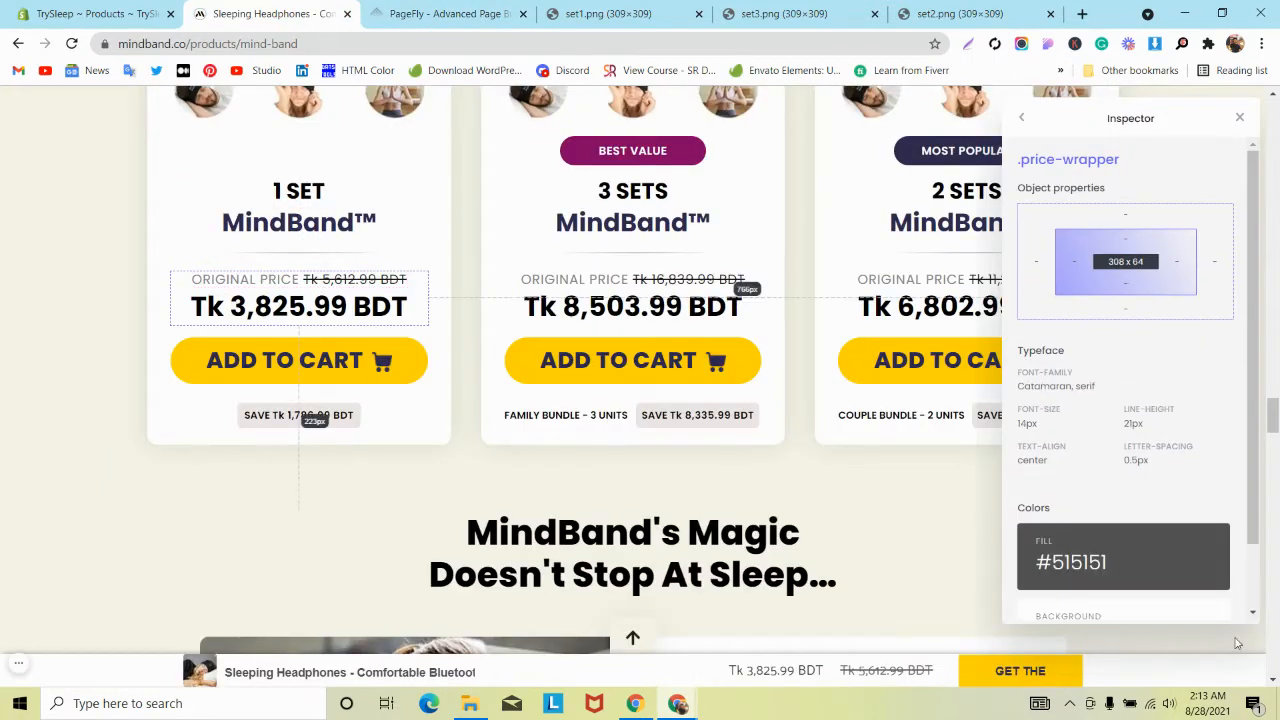
pyautogui.click(1197, 560)
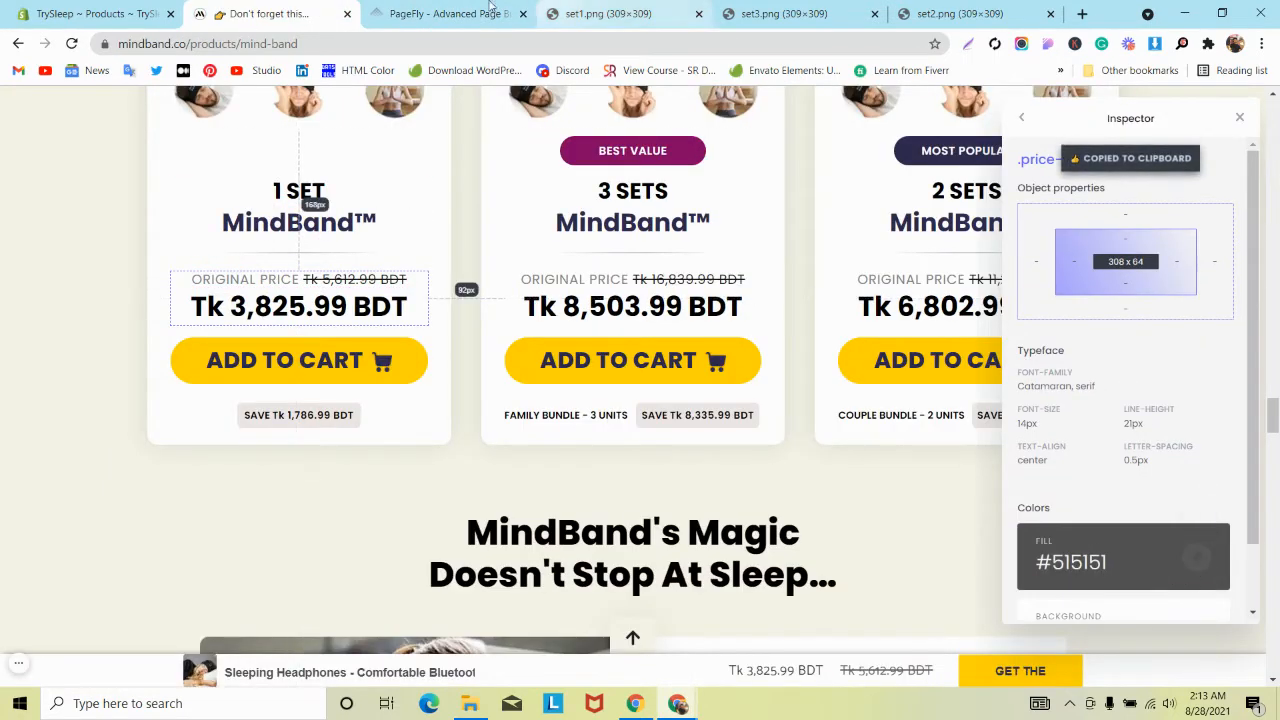
# Return to the PageFly editor and set the paragraph's content color to #515151.
pyautogui.hotkey('ctrl', 'Tab')
pyautogui.click(1145, 185)
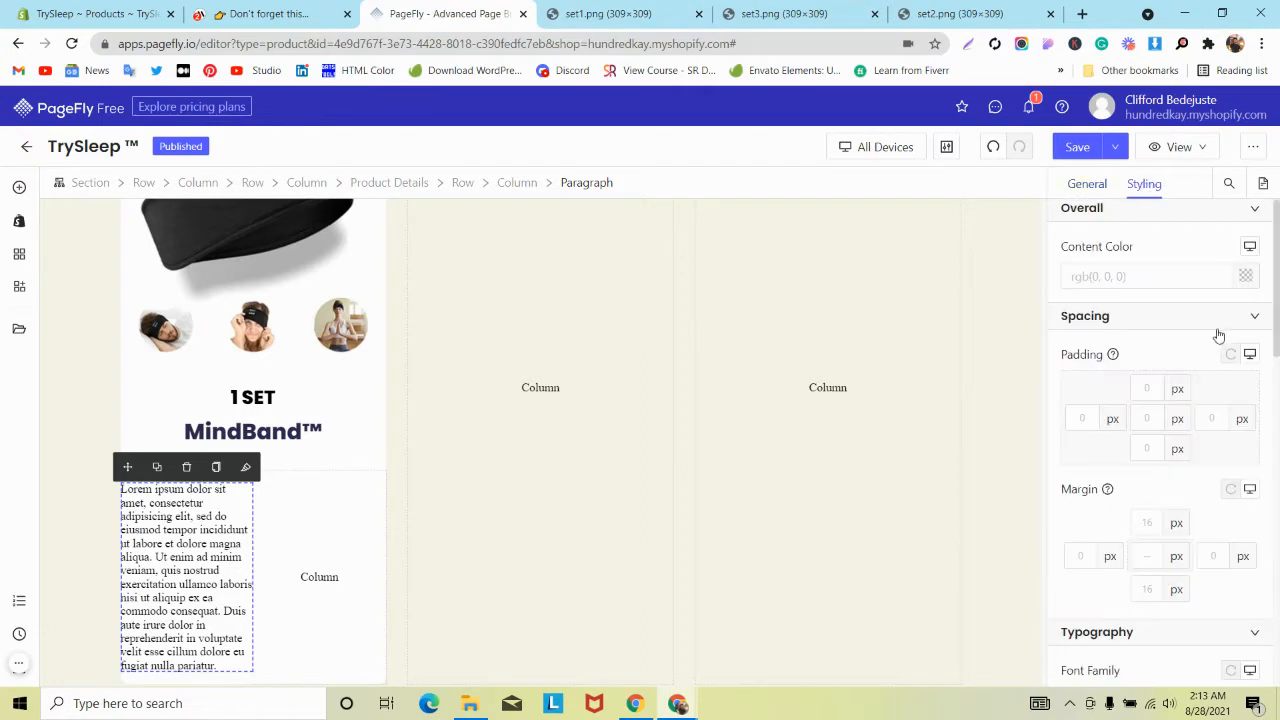
pyautogui.click(1240, 282)
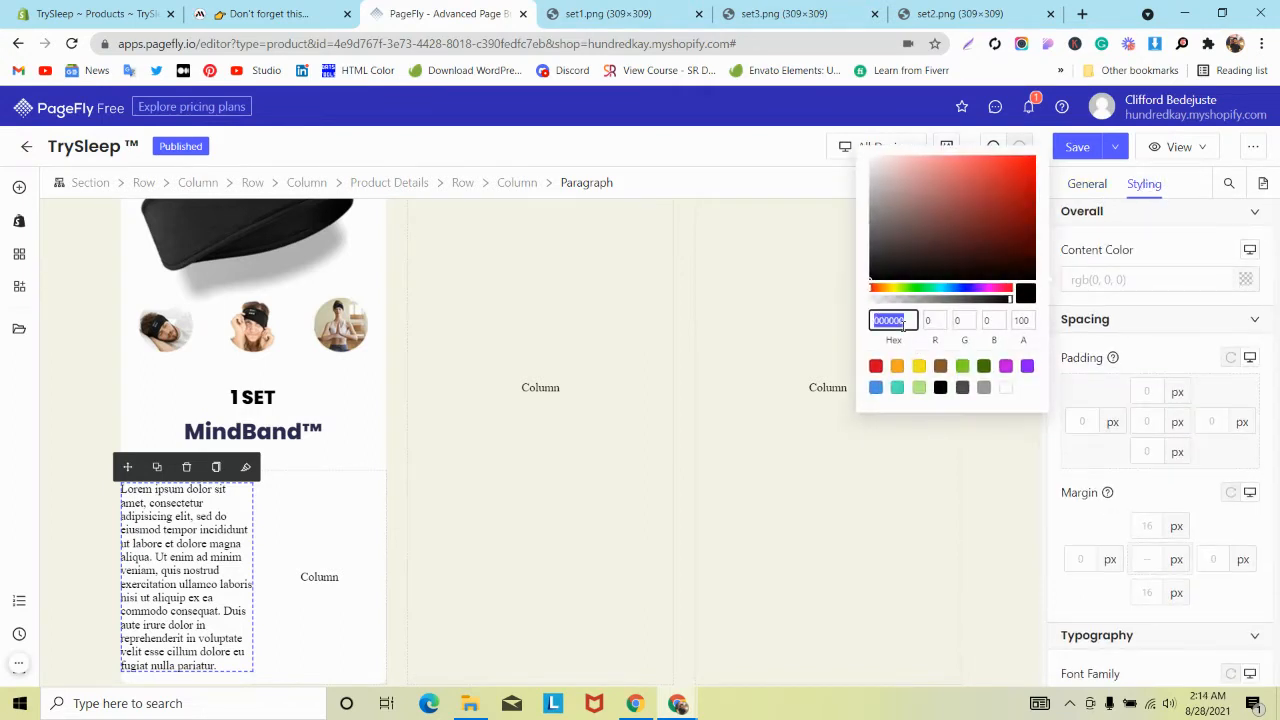
pyautogui.hotkey('ctrl', 'v')
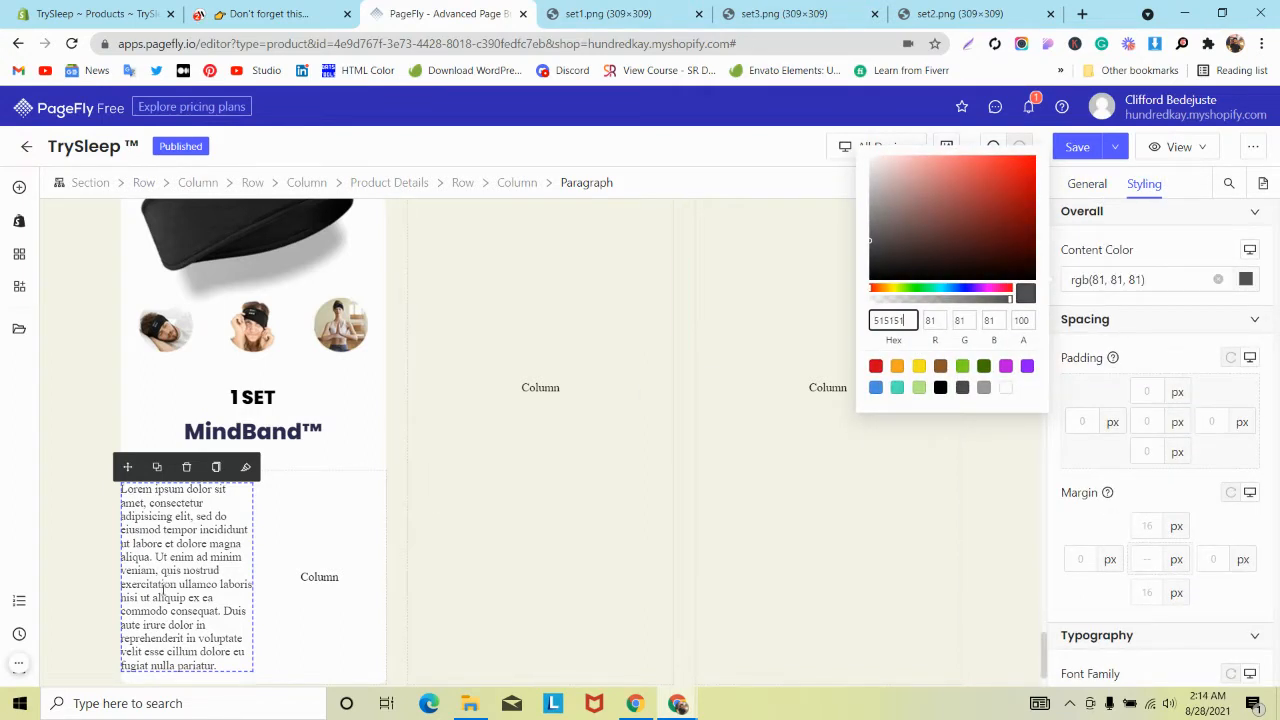
# Replace the placeholder paragraph with the 1 SET original price line copied from the MindBand page, keeping only the text ORIGINAL PRICE.
pyautogui.tripleClick(163, 590)
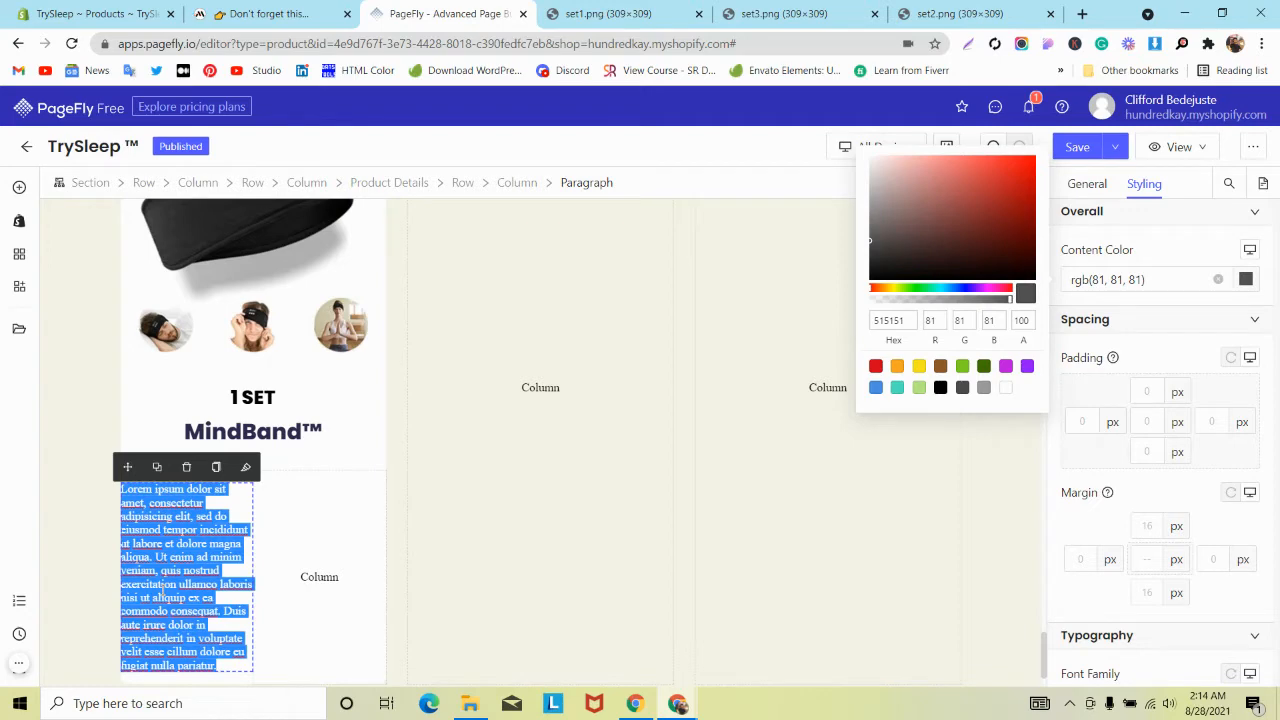
pyautogui.click(252, 14)
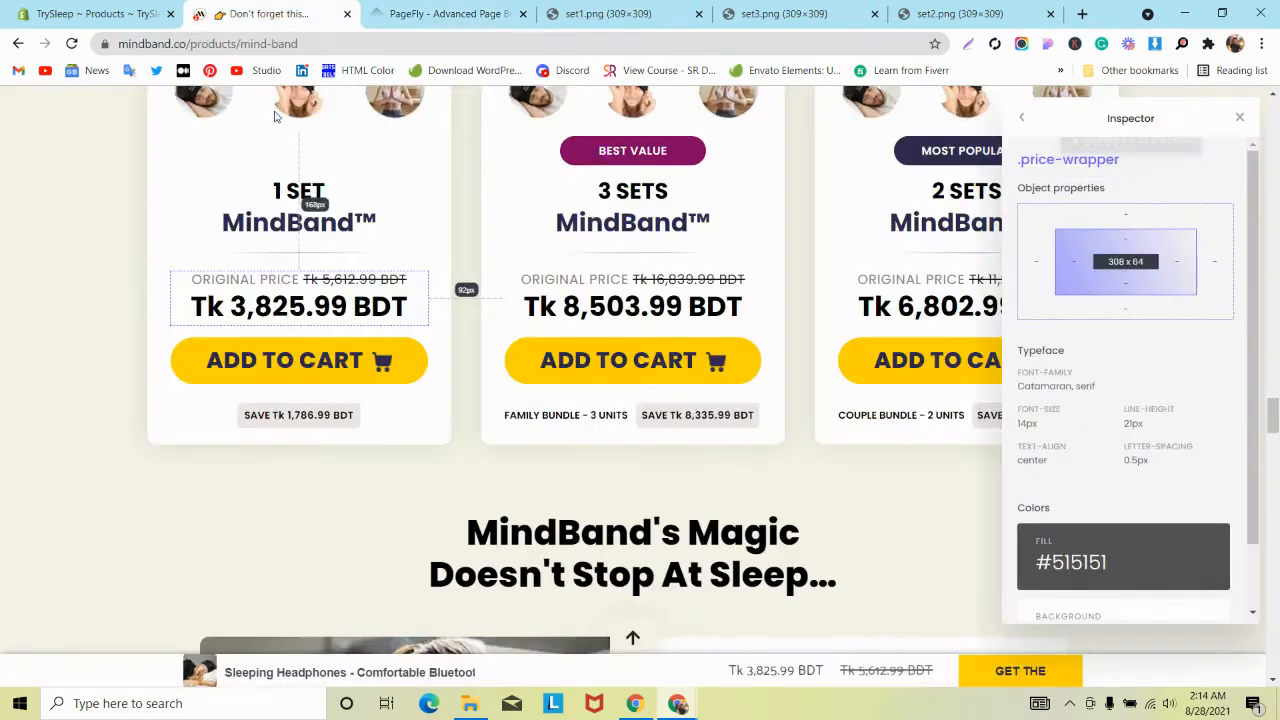
pyautogui.tripleClick(262, 283)
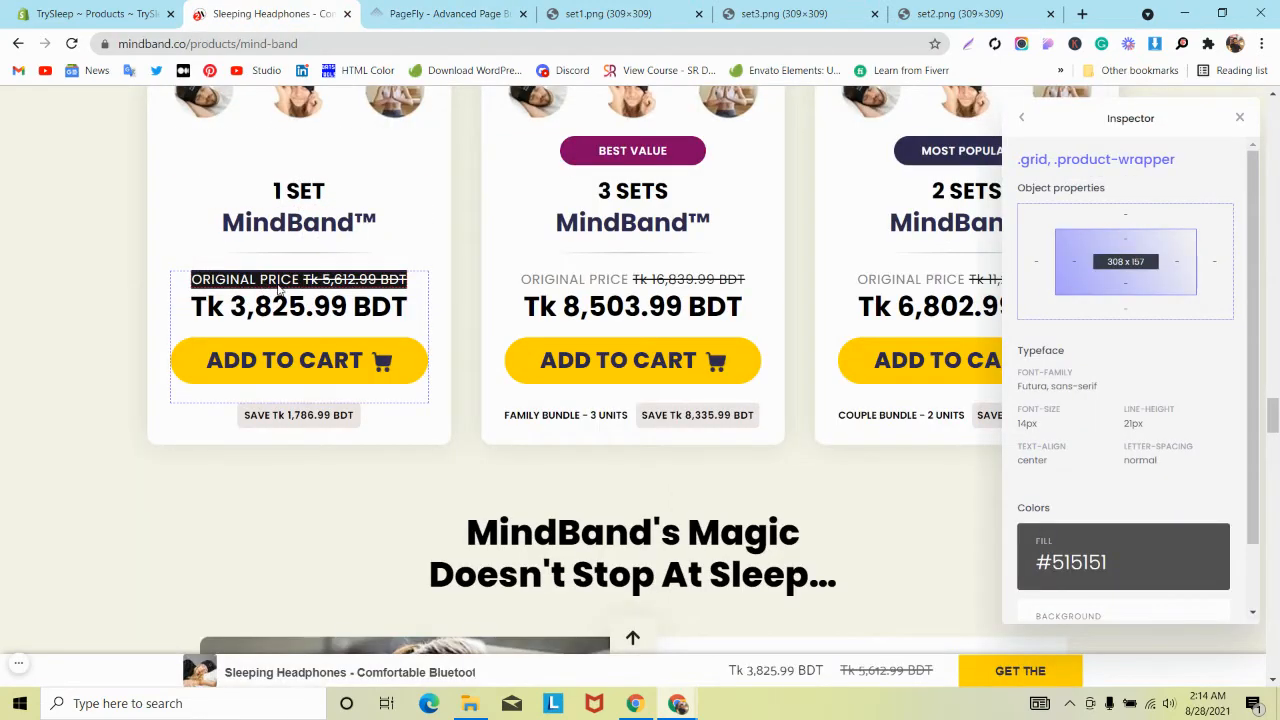
pyautogui.click(420, 14)
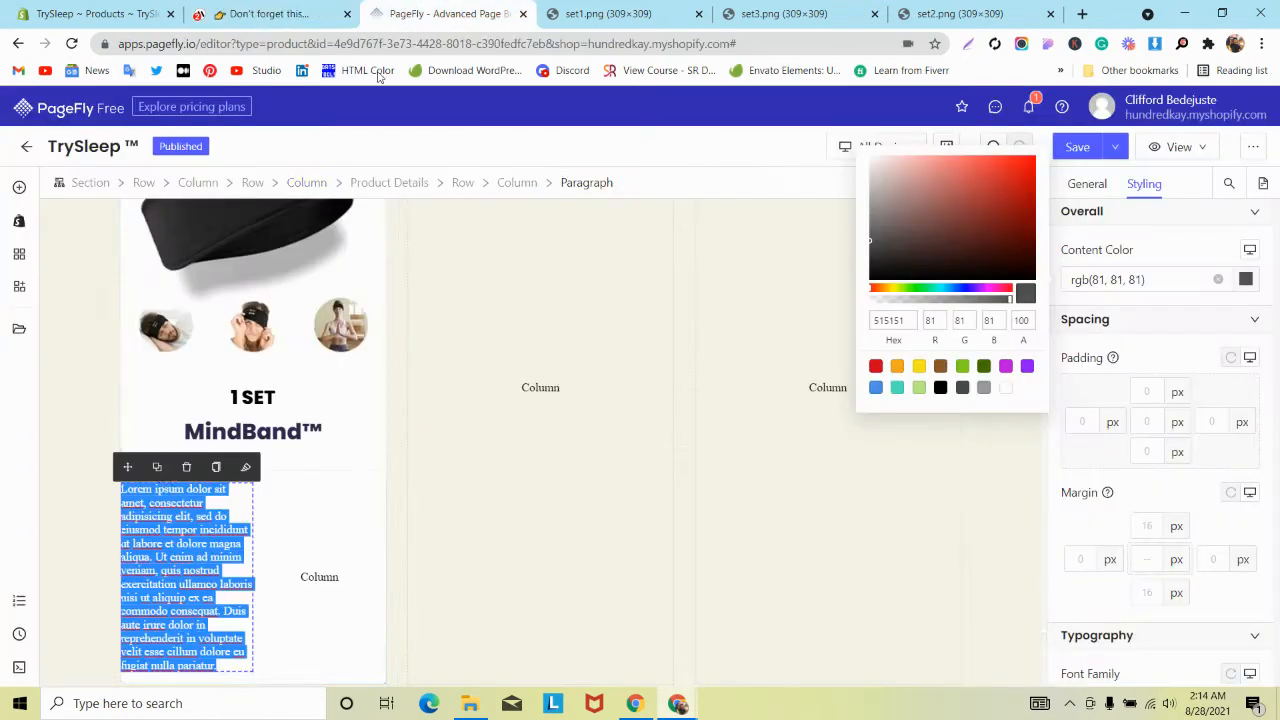
pyautogui.click(1100, 189)
pyautogui.click(1098, 186)
pyautogui.tripleClick(1110, 364)
pyautogui.hotkey('ctrl', 'v')
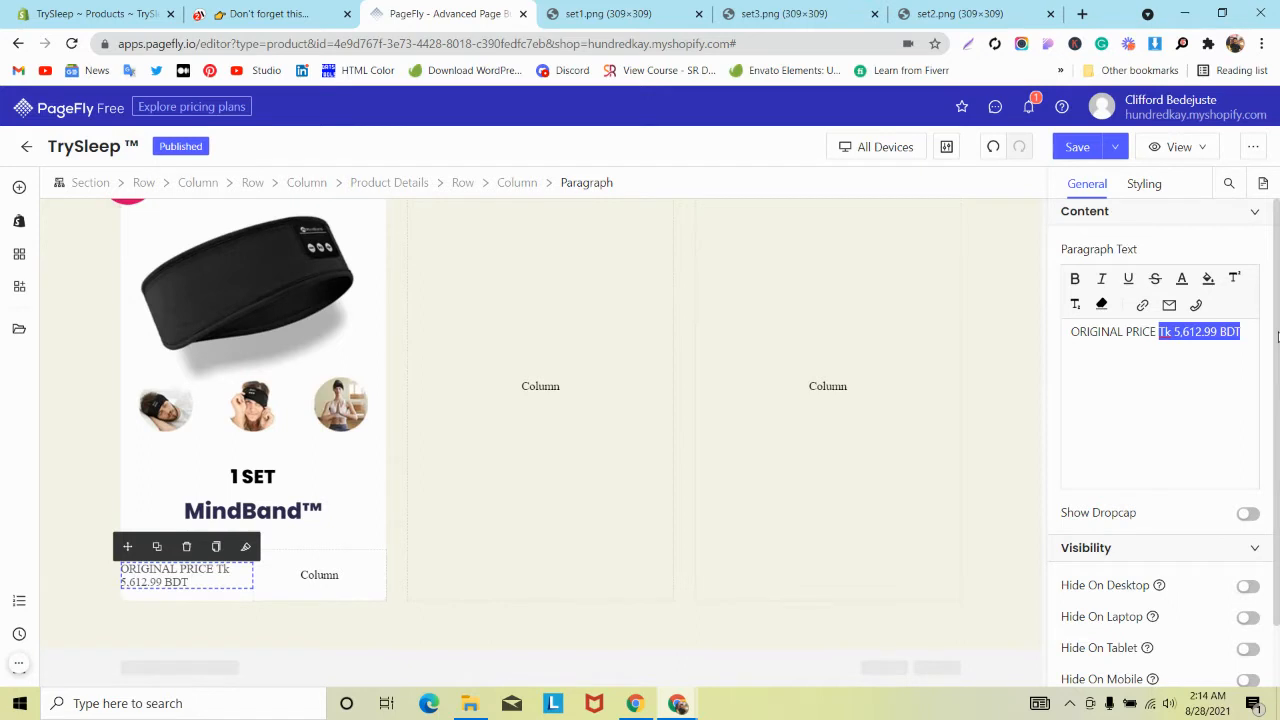
pyautogui.press('BackSpace')
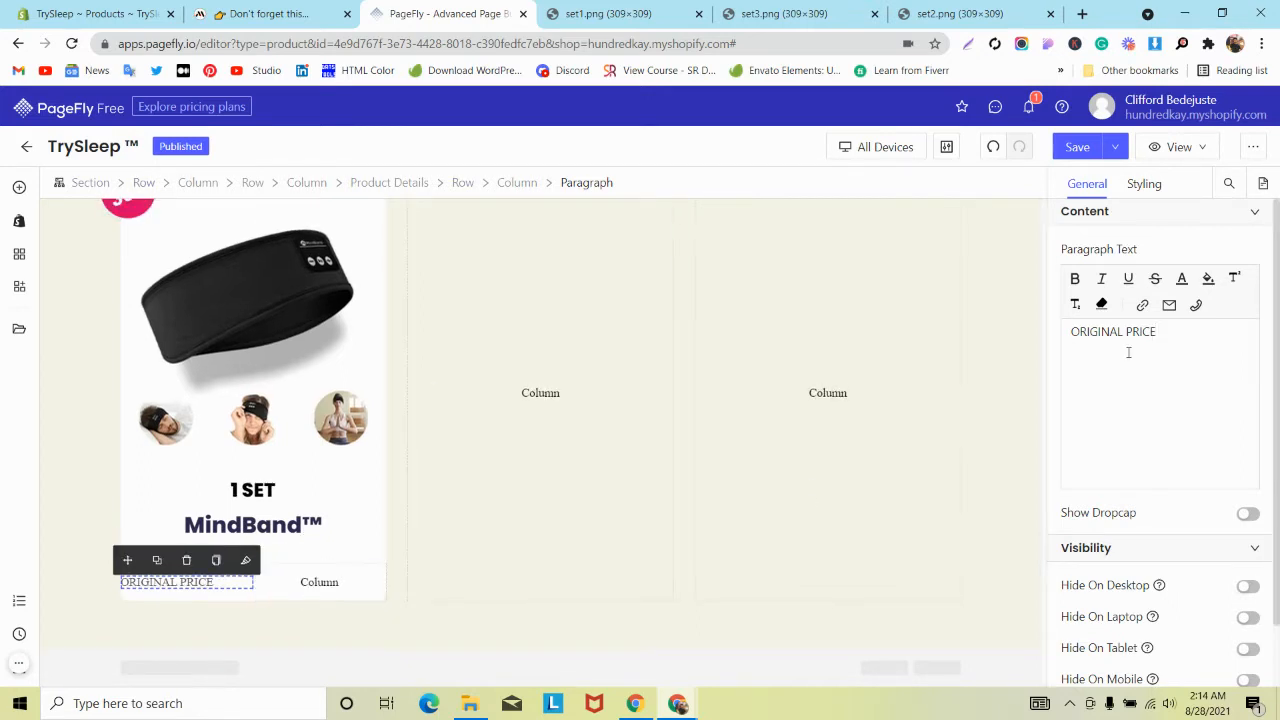
# Right-align the ORIGINAL PRICE paragraph and set its right margin to 10 px.
pyautogui.click(1144, 184)
pyautogui.scroll(-3, 1174, 371)
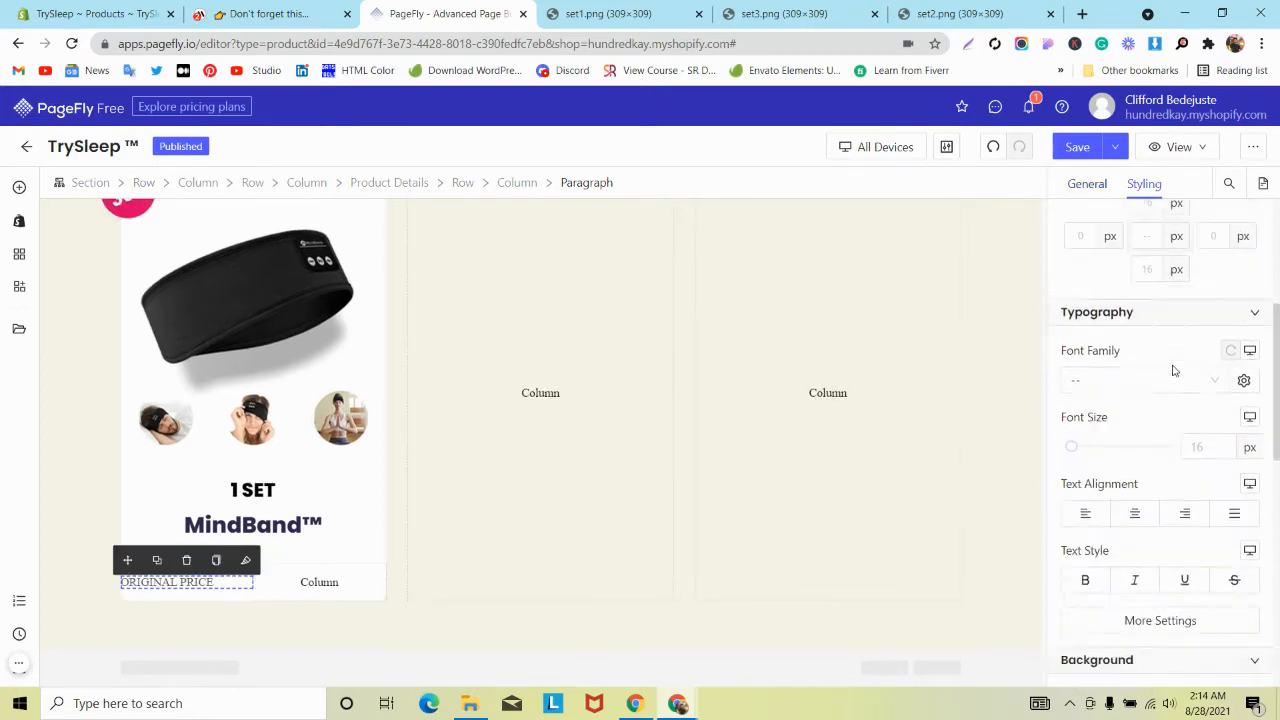
pyautogui.click(1185, 505)
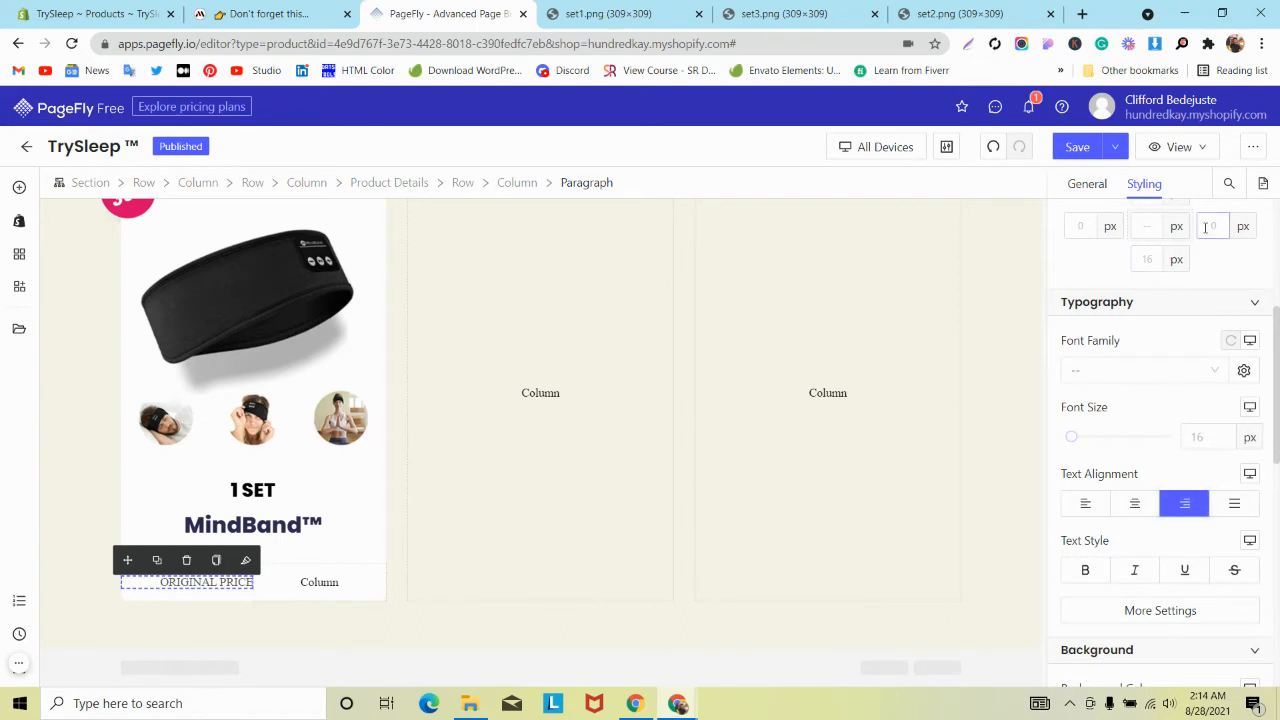
# Add the struck-through Product Price element to the second column of the original price row, undoing the misplaced drop.
pyautogui.click(19, 187)
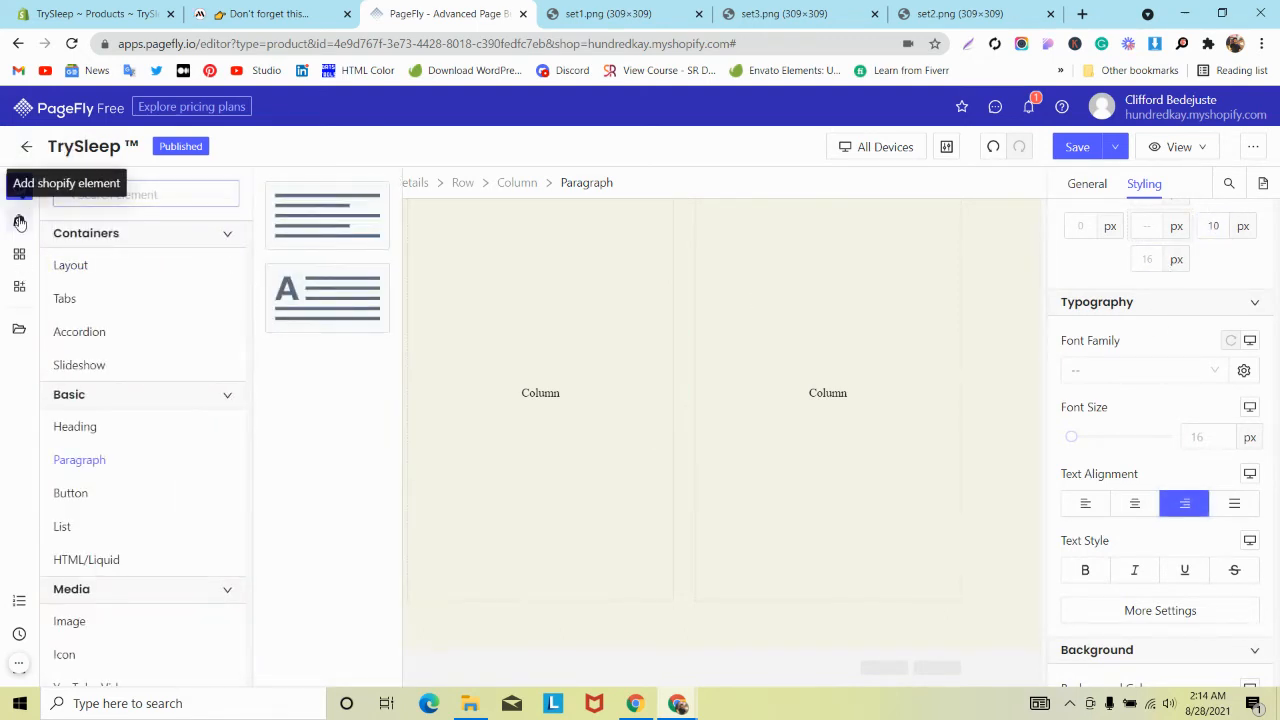
pyautogui.click(19, 220)
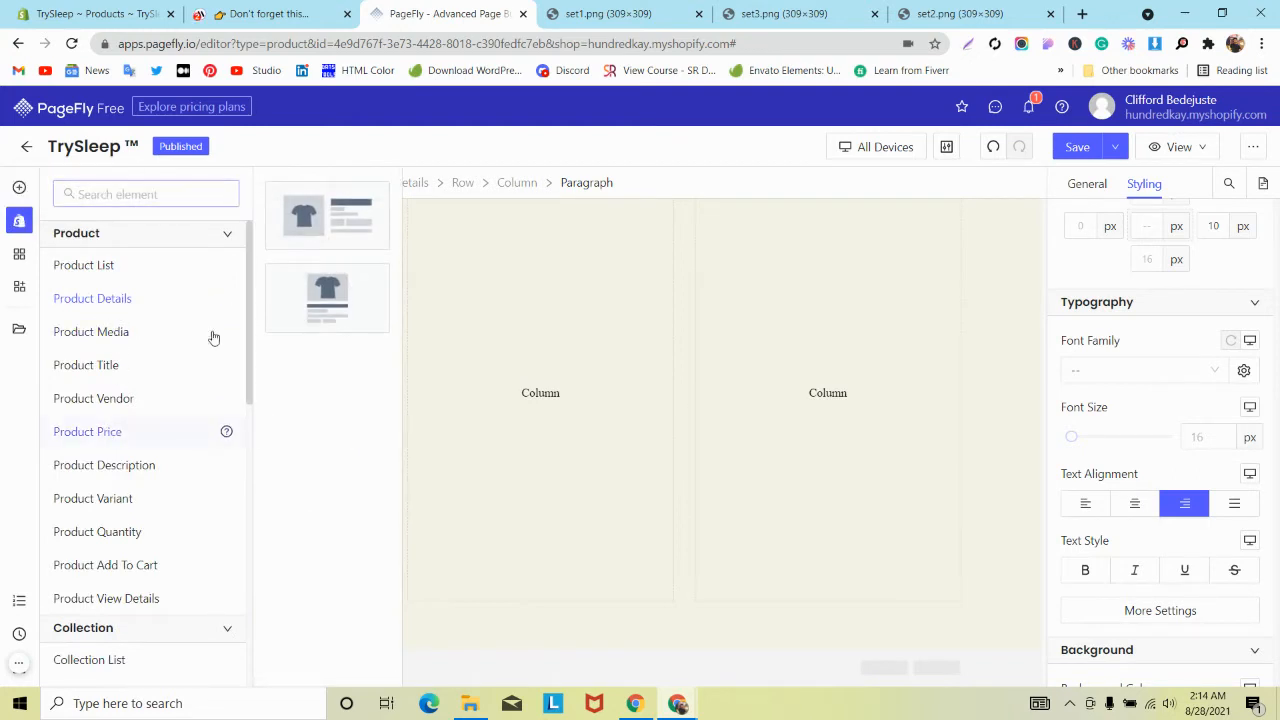
pyautogui.moveTo(120, 431)
pyautogui.moveTo(329, 297); pyautogui.dragTo(286, 571)
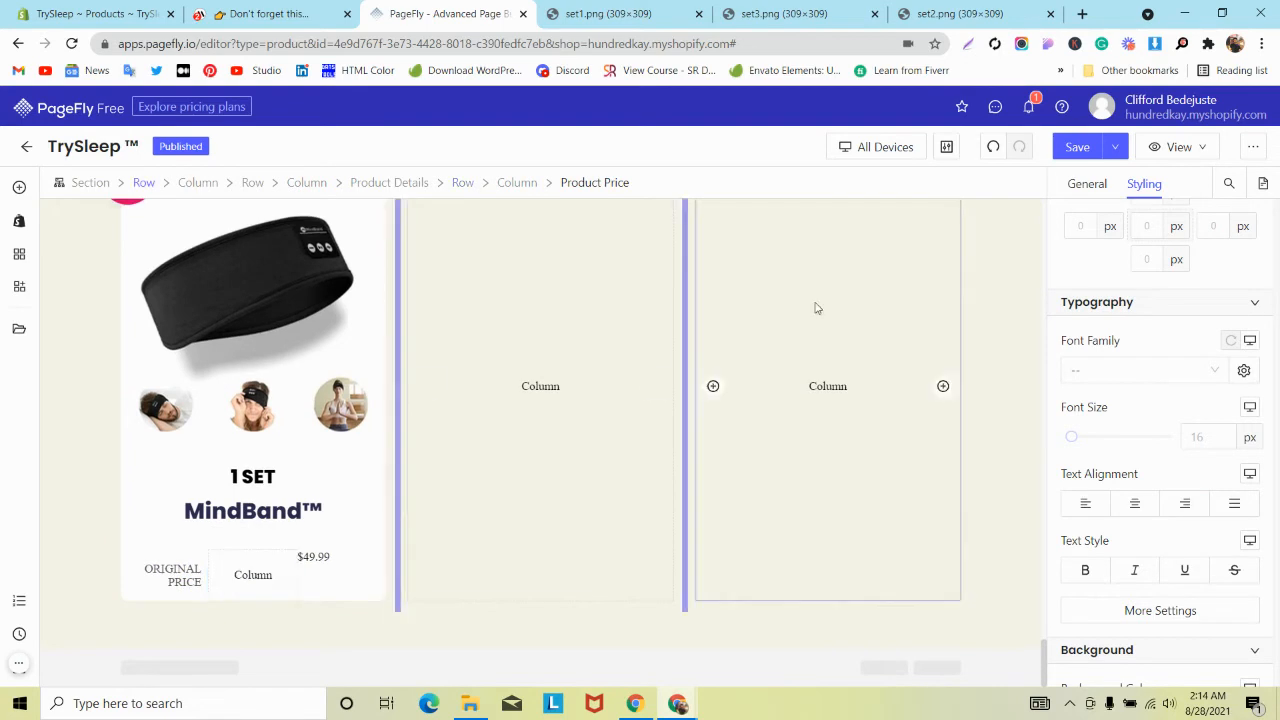
pyautogui.click(993, 146)
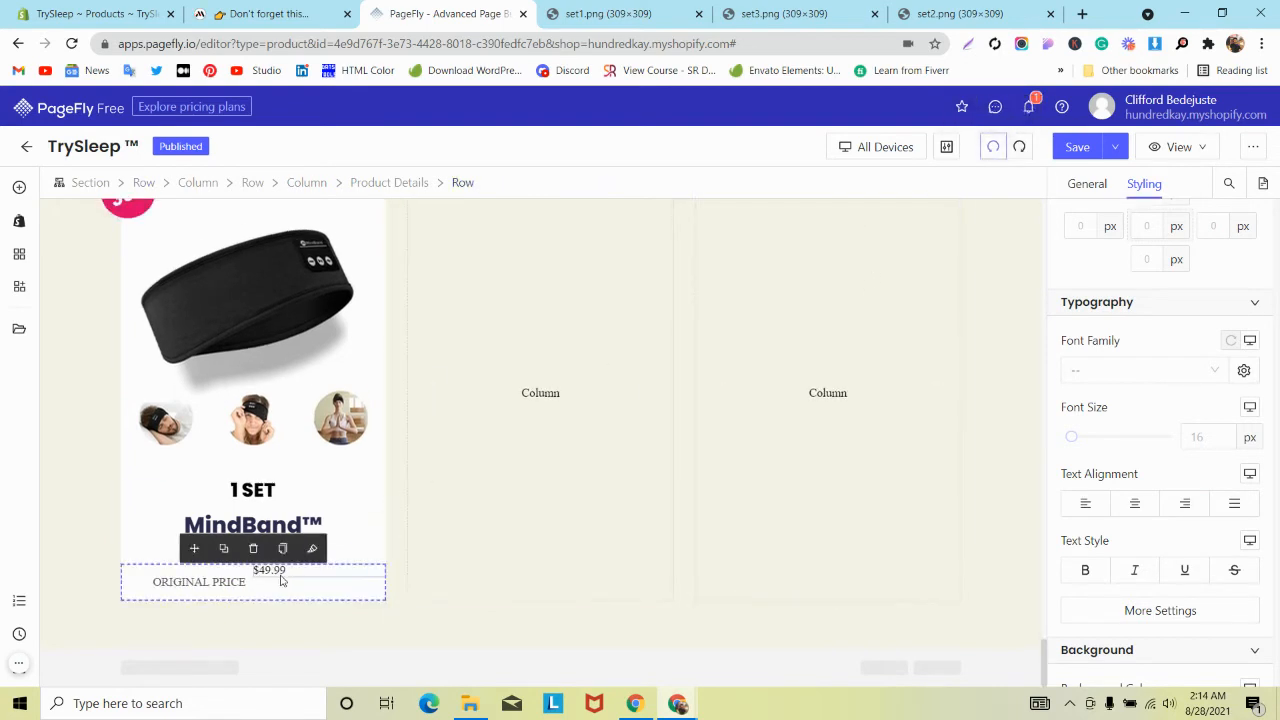
pyautogui.click(322, 570)
# Check the price line on the MindBand page and set the ORIGINAL PRICE paragraph's margins to 0 px, with 10 px on its right side.
pyautogui.click(335, 10)
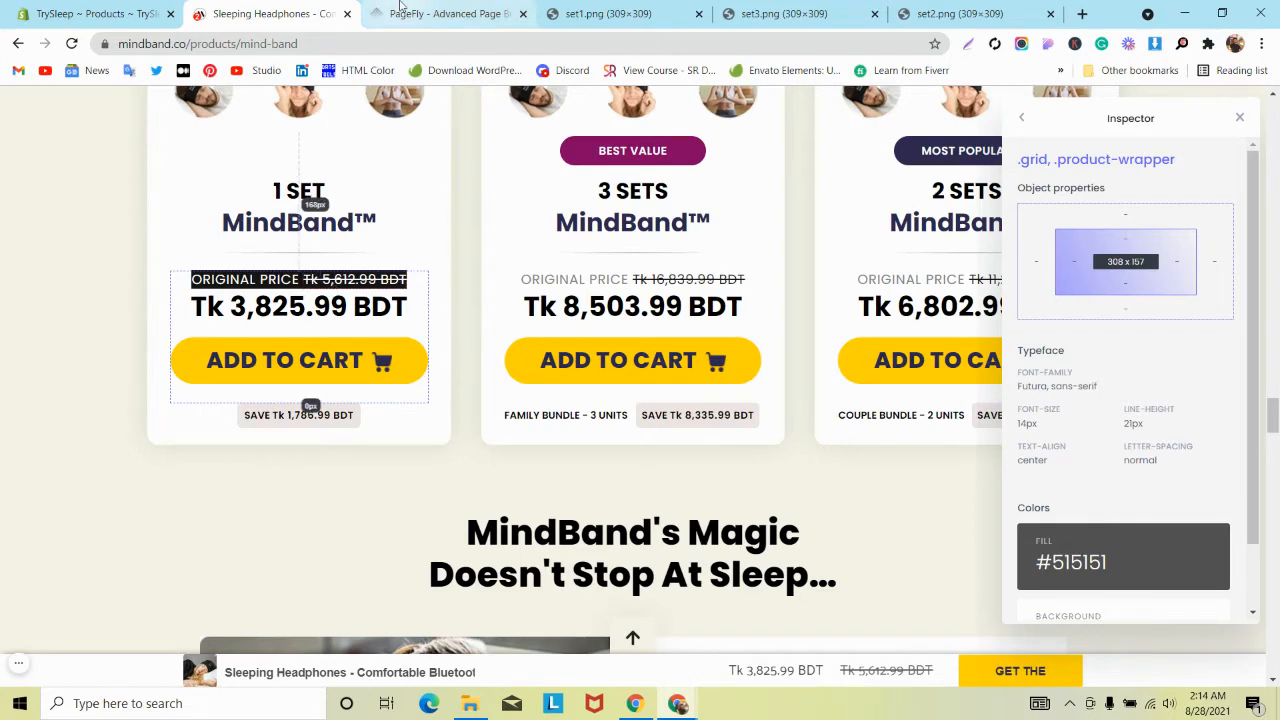
pyautogui.hotkey('ctrl', 'Tab')
pyautogui.click(203, 580)
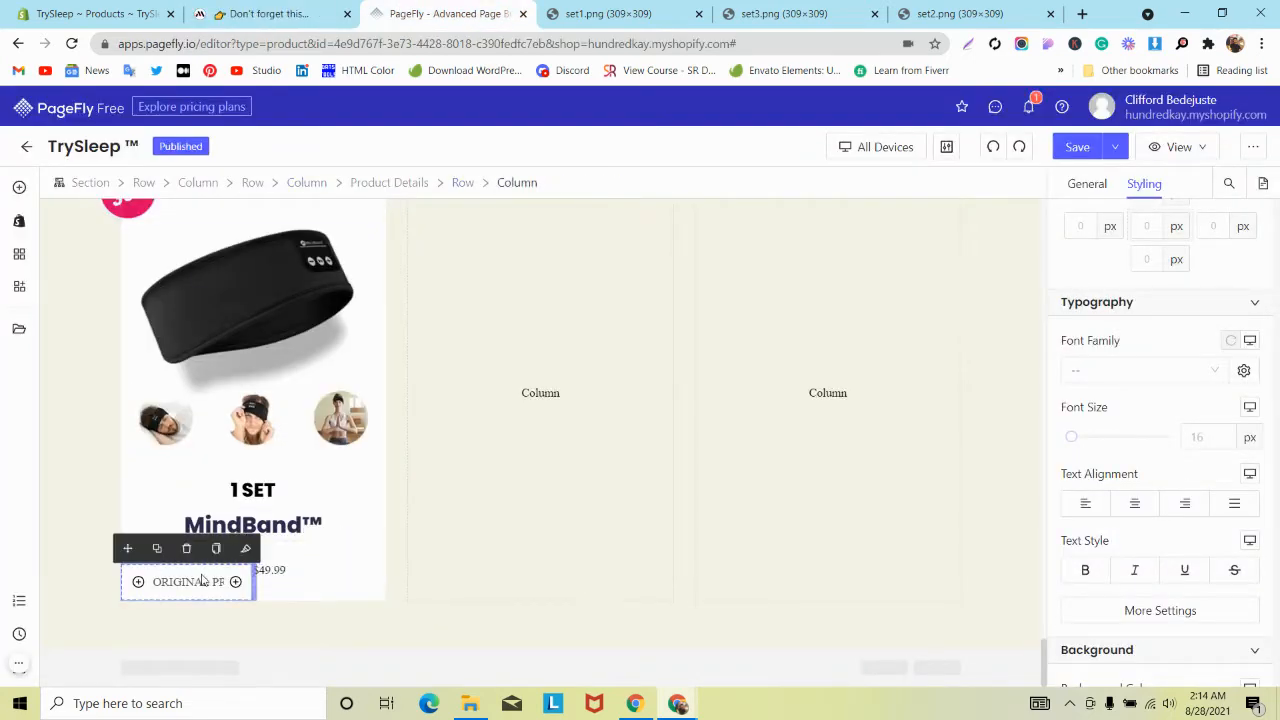
pyautogui.click(196, 588)
pyautogui.scroll(1, 1174, 294)
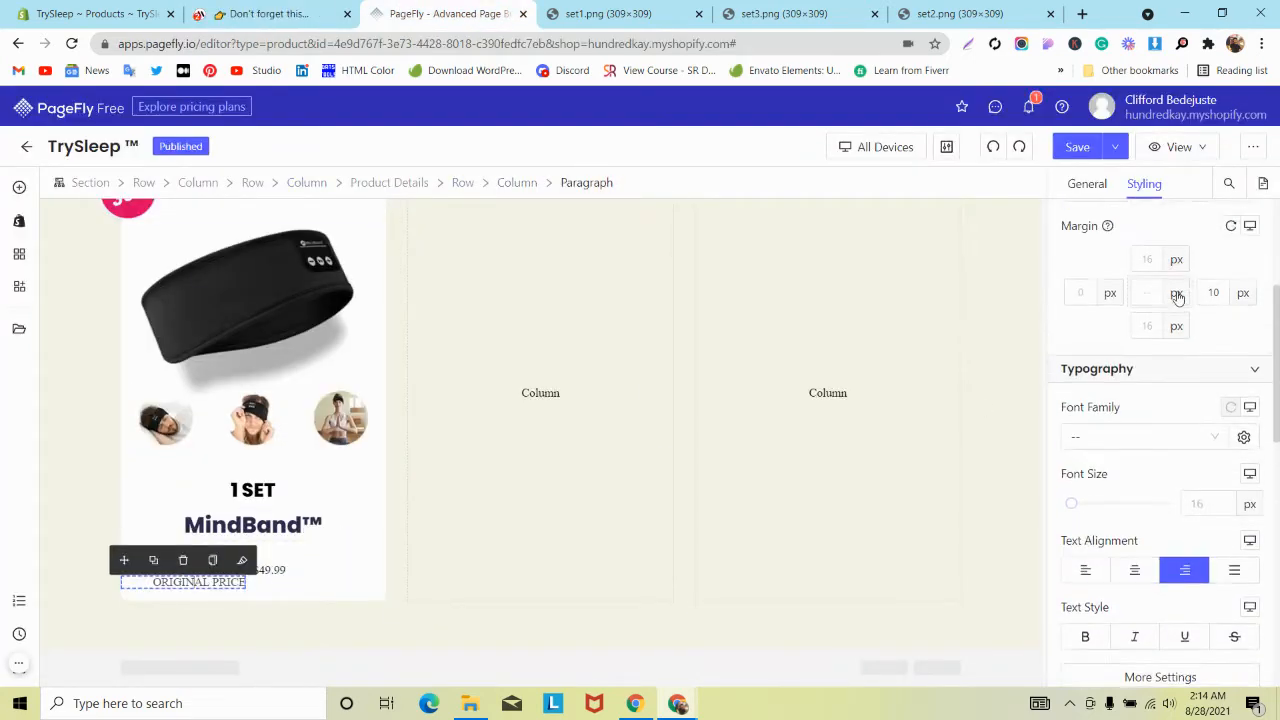
pyautogui.write('0')
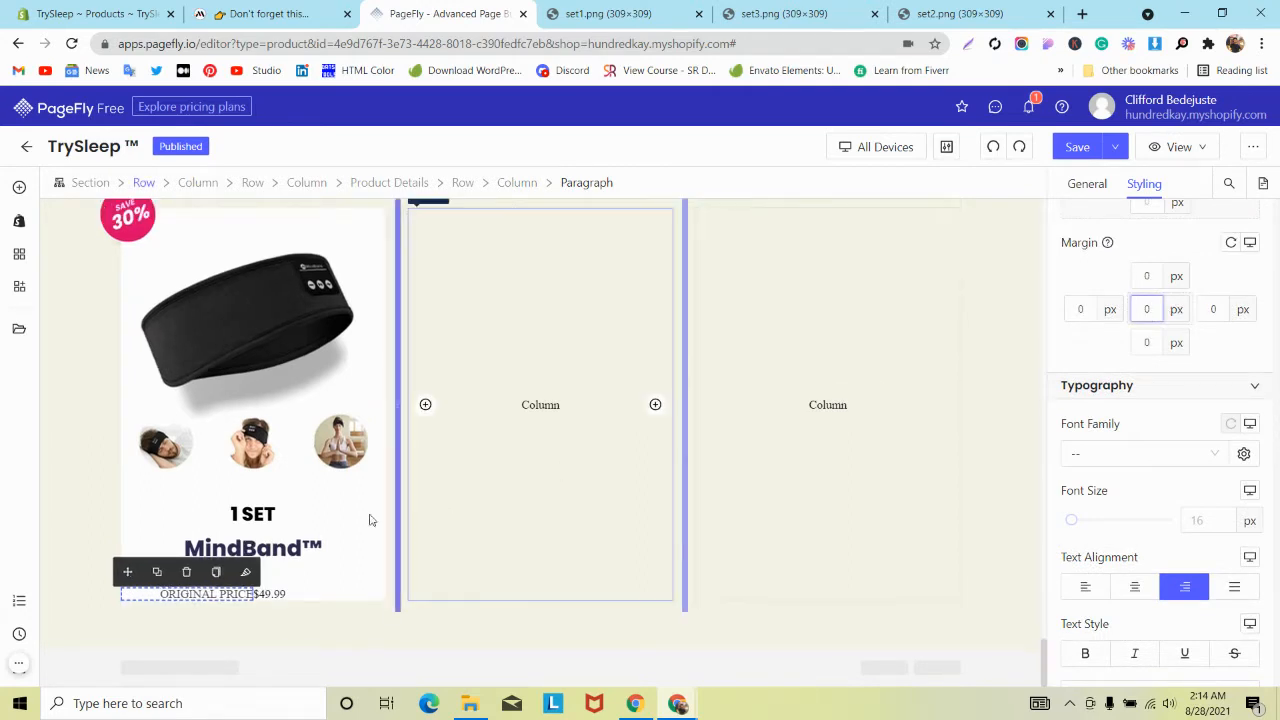
pyautogui.write('1')
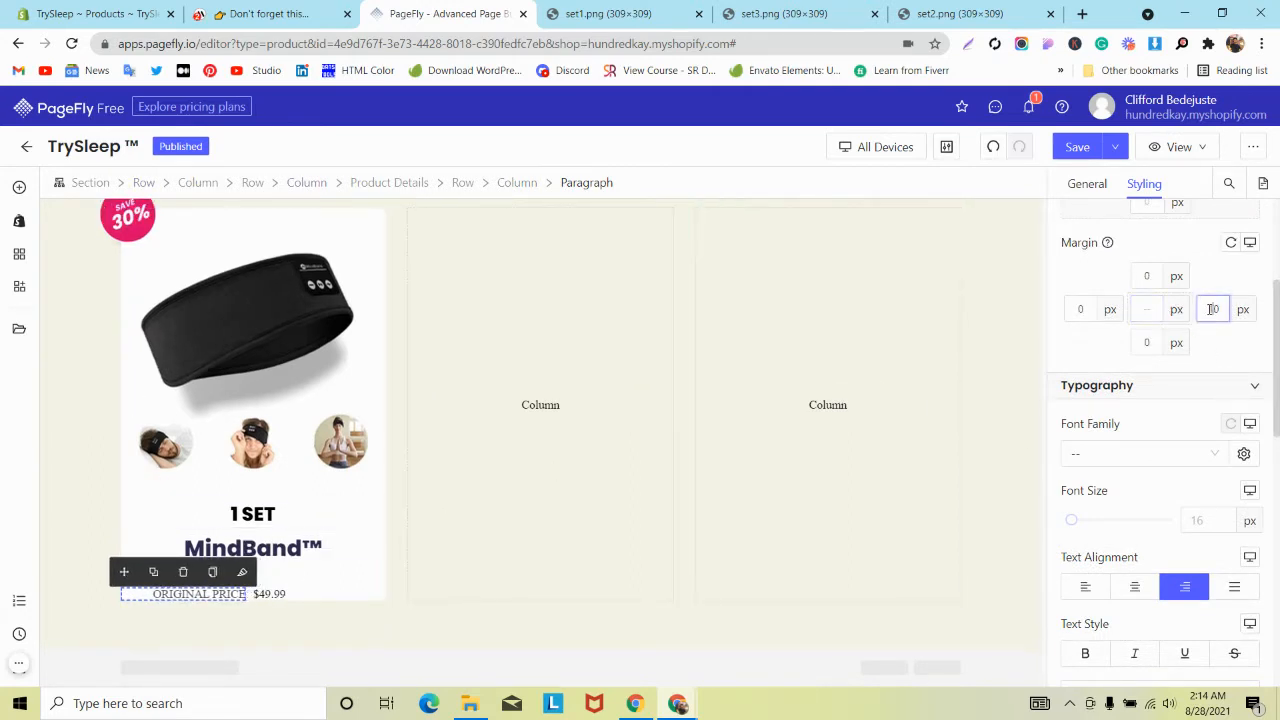
# Set the font family of both the product price and the ORIGINAL PRICE paragraph to Poppins.
pyautogui.click(281, 597)
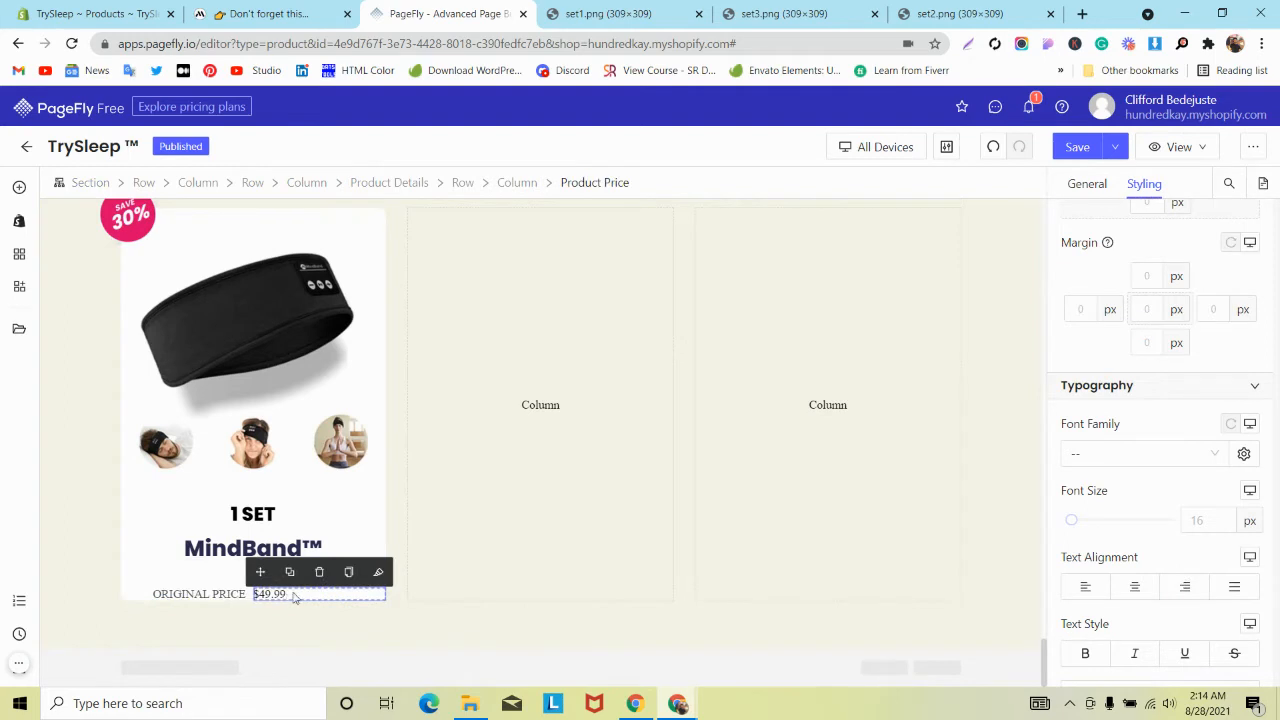
pyautogui.scroll(-3, 1188, 297)
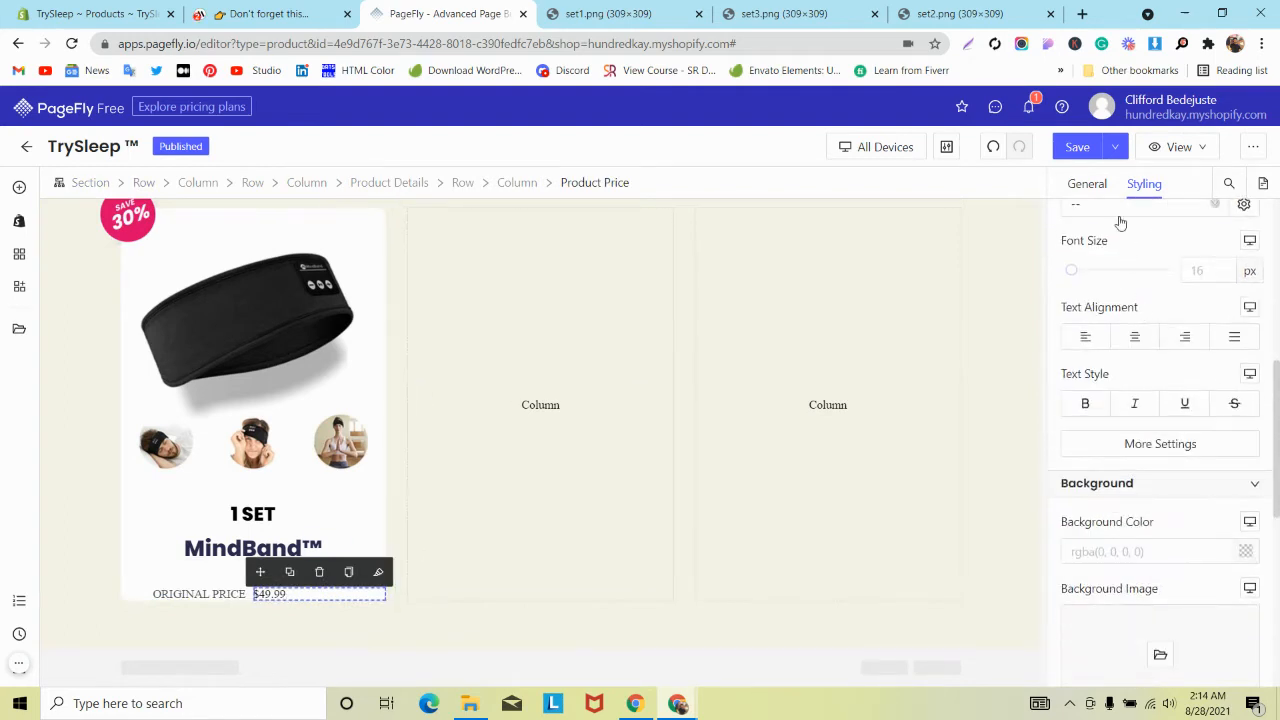
pyautogui.click(1120, 212)
pyautogui.click(1114, 271)
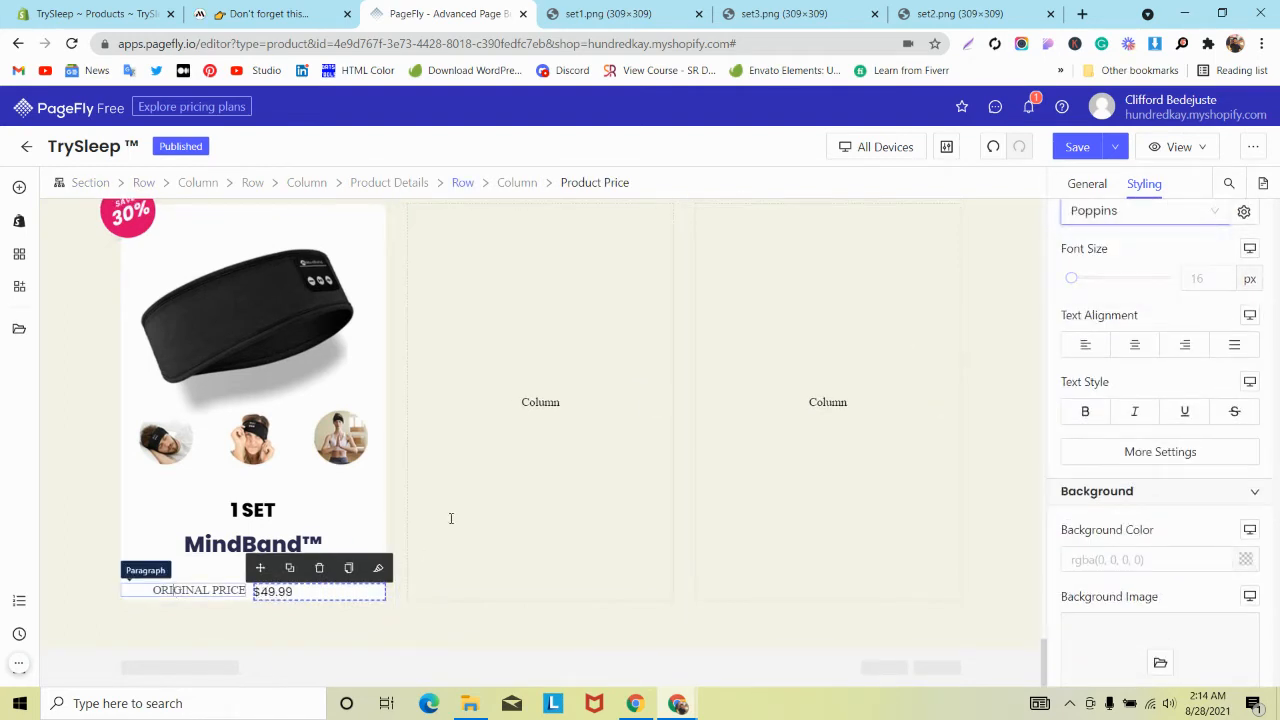
pyautogui.click(1095, 220)
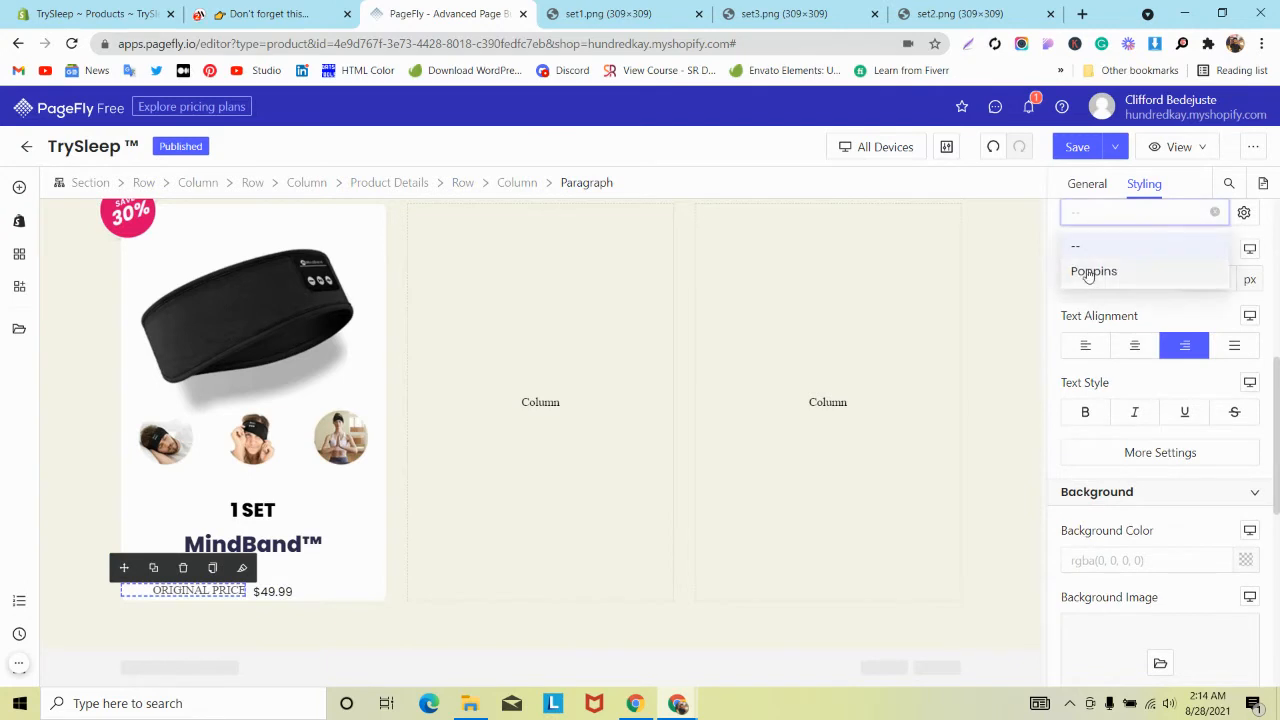
pyautogui.click(1093, 271)
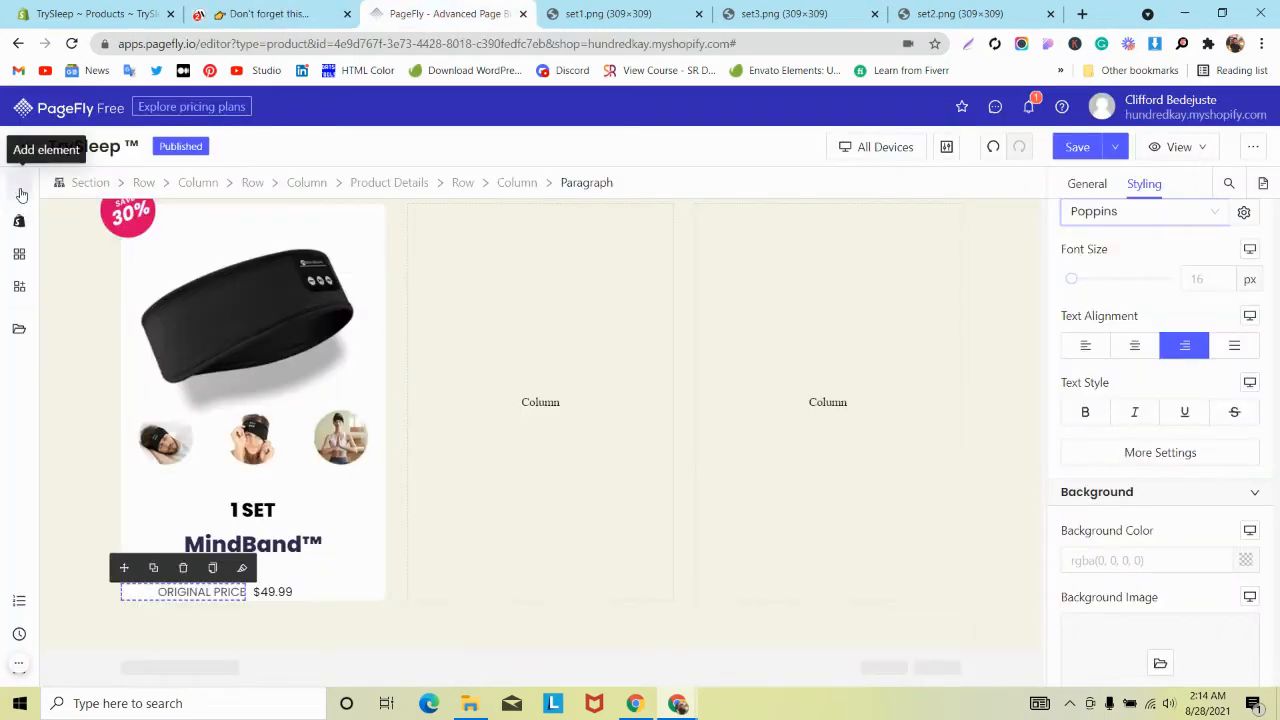
# Add a regular Product Price element to the first bundle card and move it beneath the existing price in the row's second column.
pyautogui.click(19, 189)
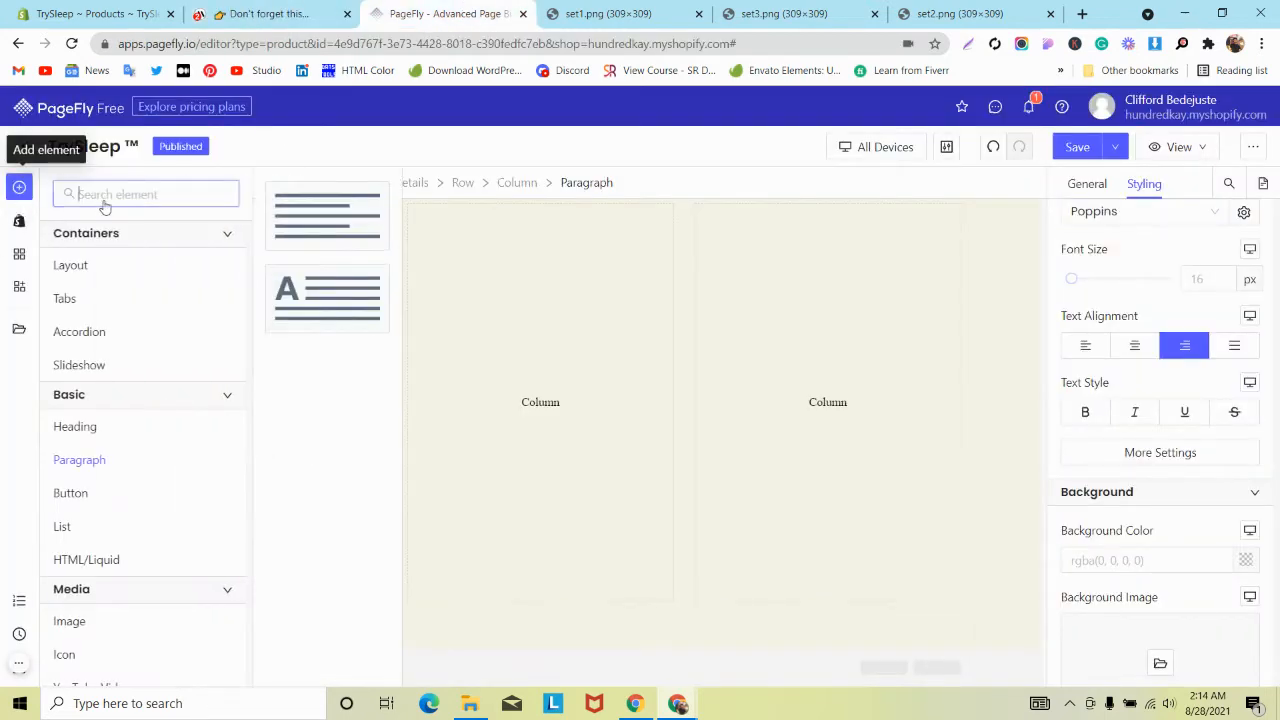
pyautogui.click(19, 220)
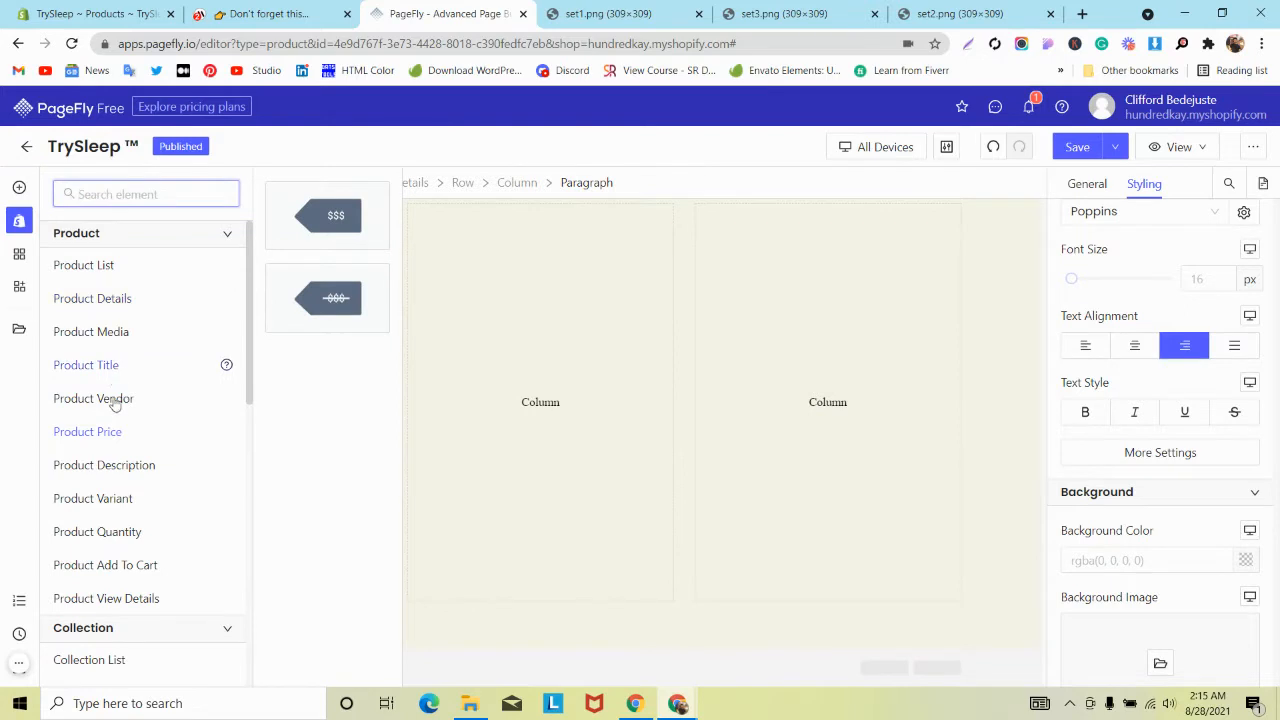
pyautogui.moveTo(327, 215); pyautogui.dragTo(283, 548)
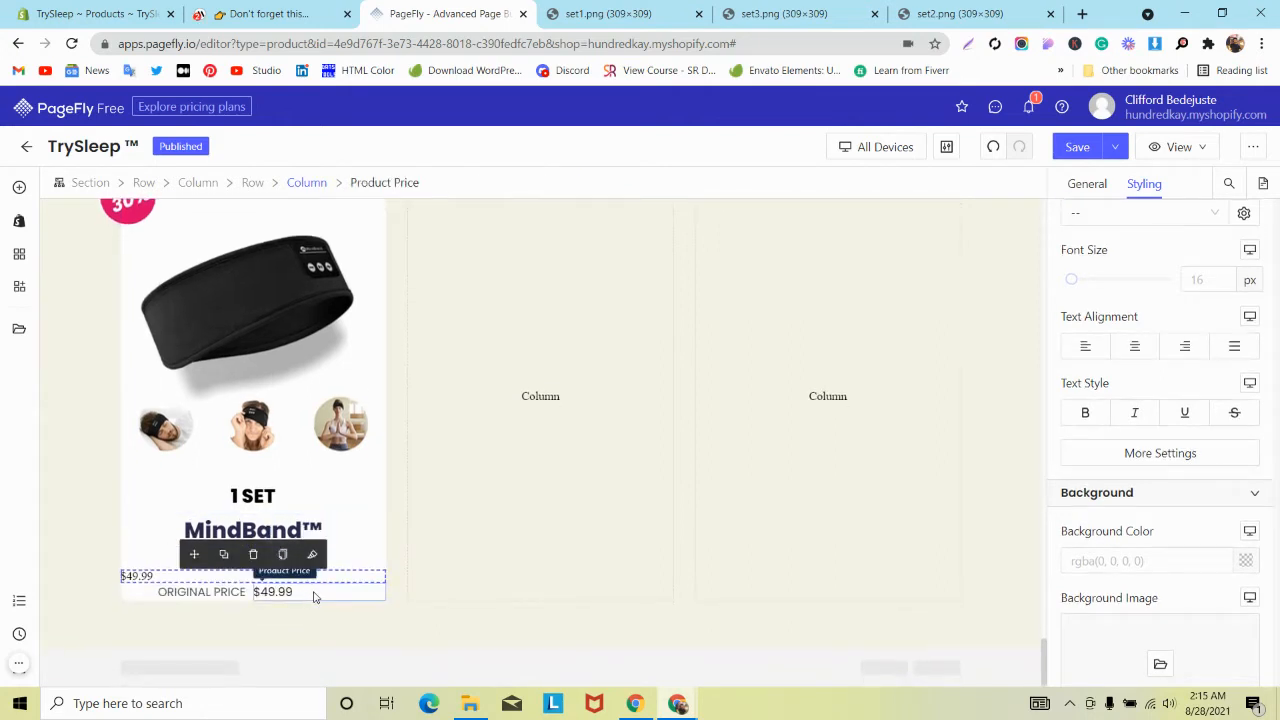
pyautogui.click(160, 592)
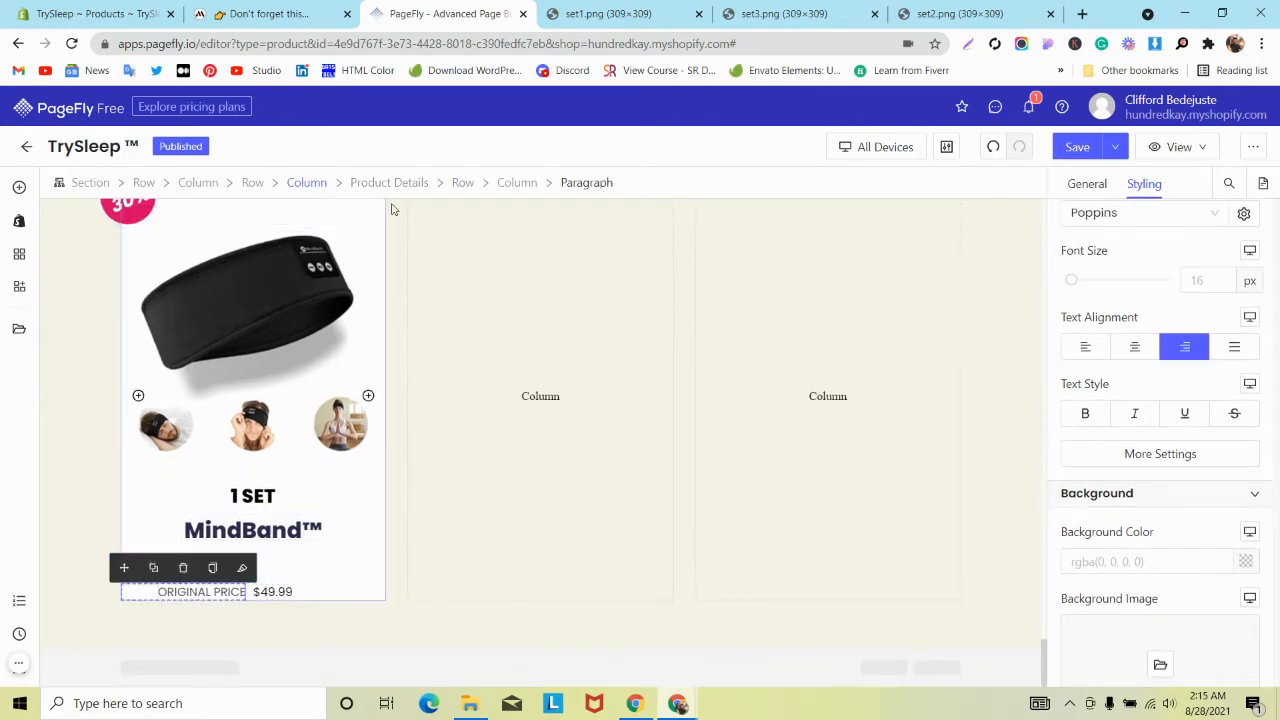
pyautogui.click(462, 182)
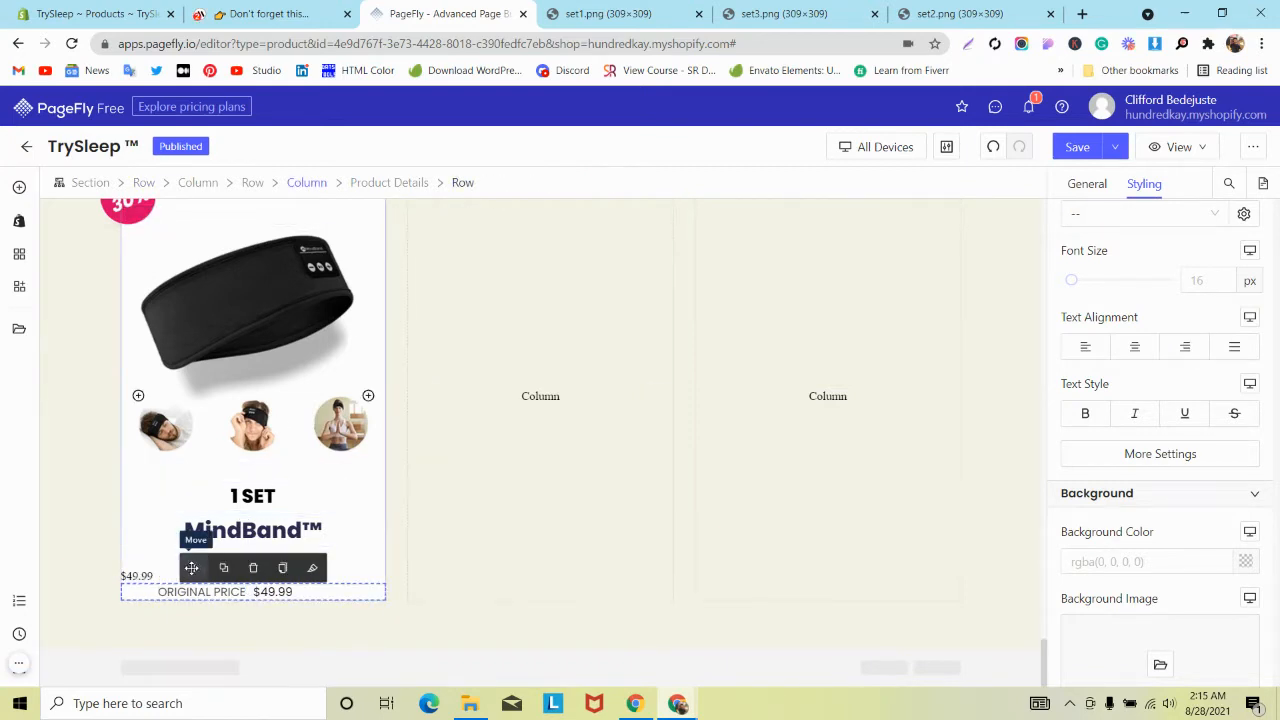
pyautogui.moveTo(191, 567); pyautogui.dragTo(252, 594)
pyautogui.click(150, 577)
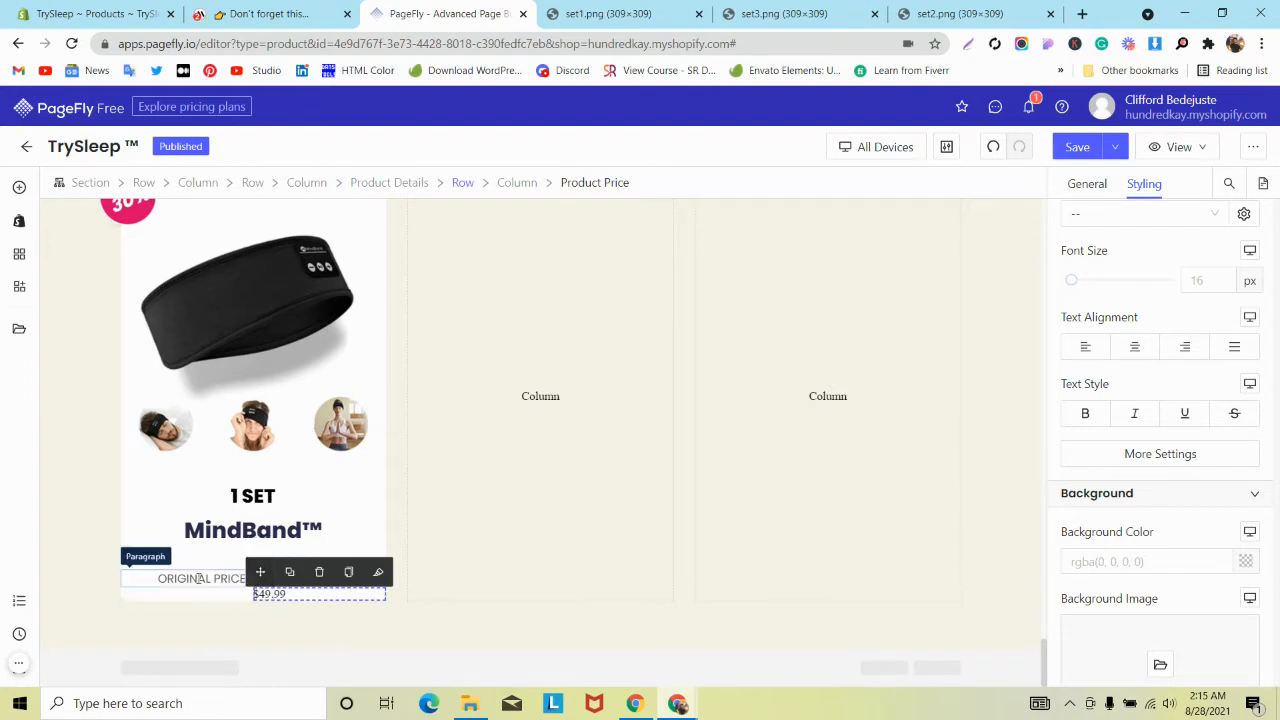
# Duplicate the two-column ORIGINAL PRICE row in the first bundle card.
pyautogui.click(192, 577)
pyautogui.click(462, 182)
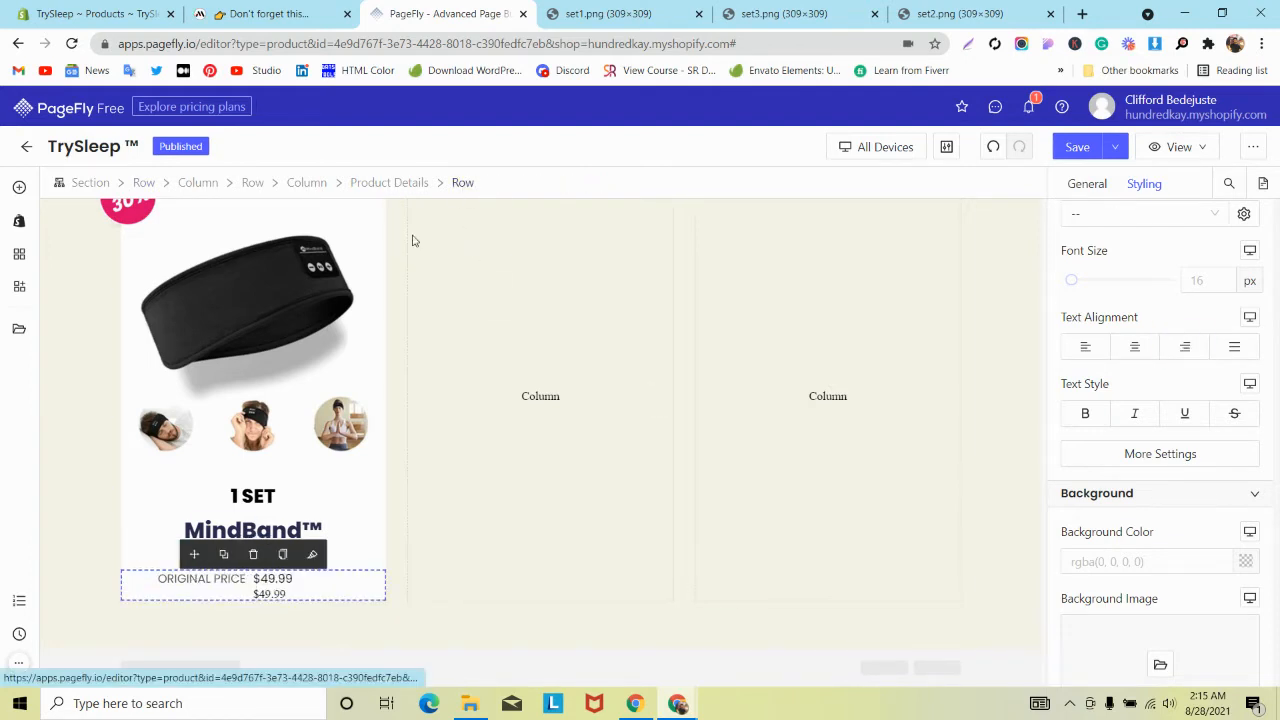
pyautogui.click(223, 554)
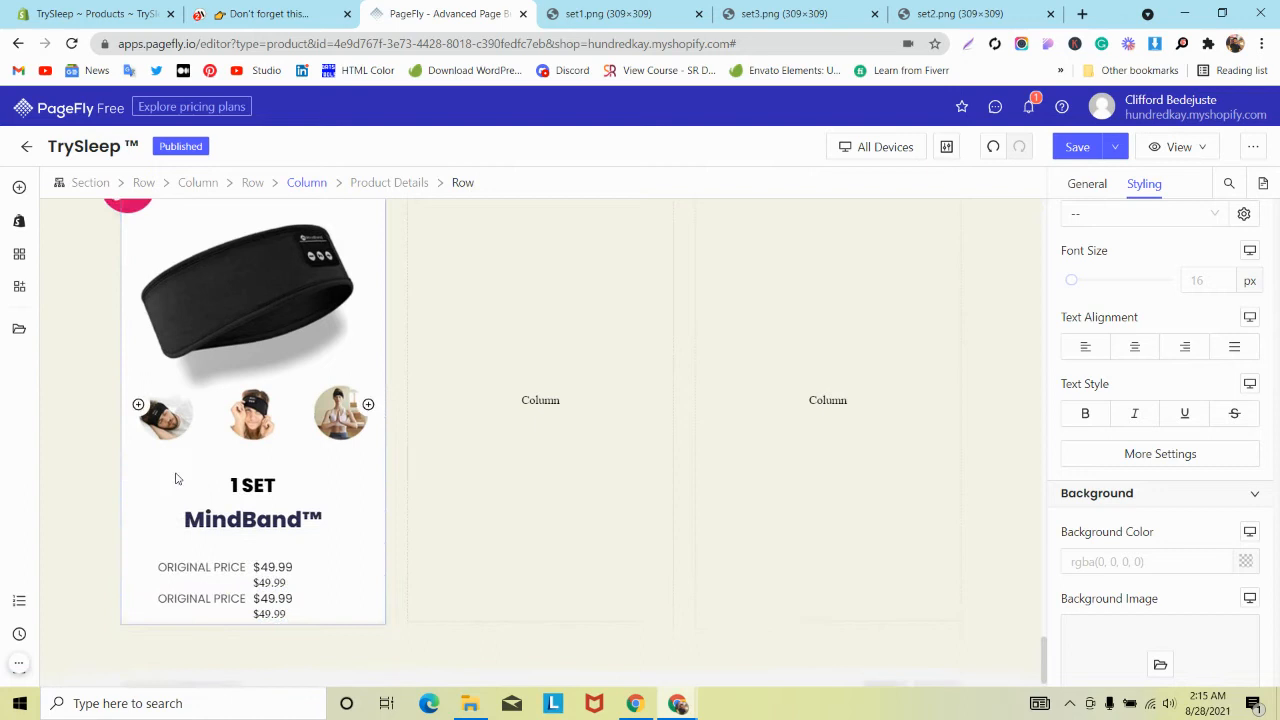
# Delete the extra unstyled price from the upper price row and move the lower row's extra price above both rows.
pyautogui.click(304, 566)
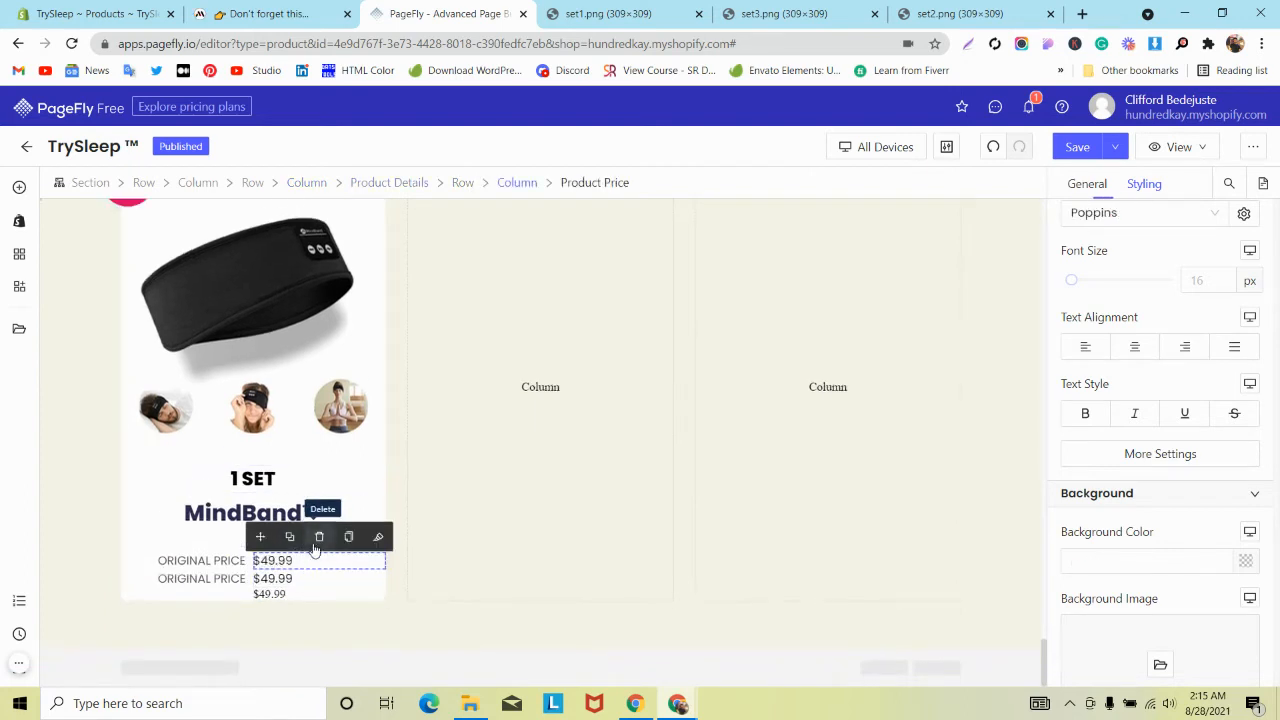
pyautogui.moveTo(273, 570); pyautogui.dragTo(265, 520)
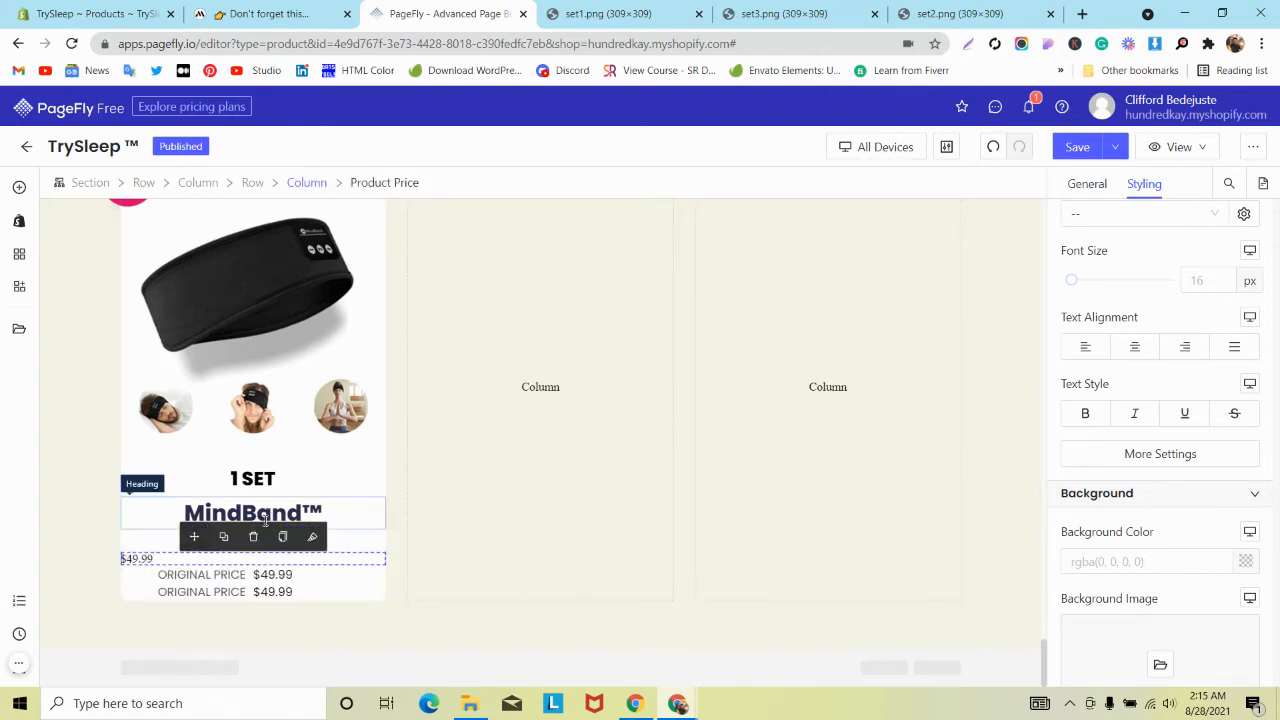
# Try to move the upper ORIGINAL PRICE row above the unstyled price in the first bundle card.
pyautogui.click(323, 574)
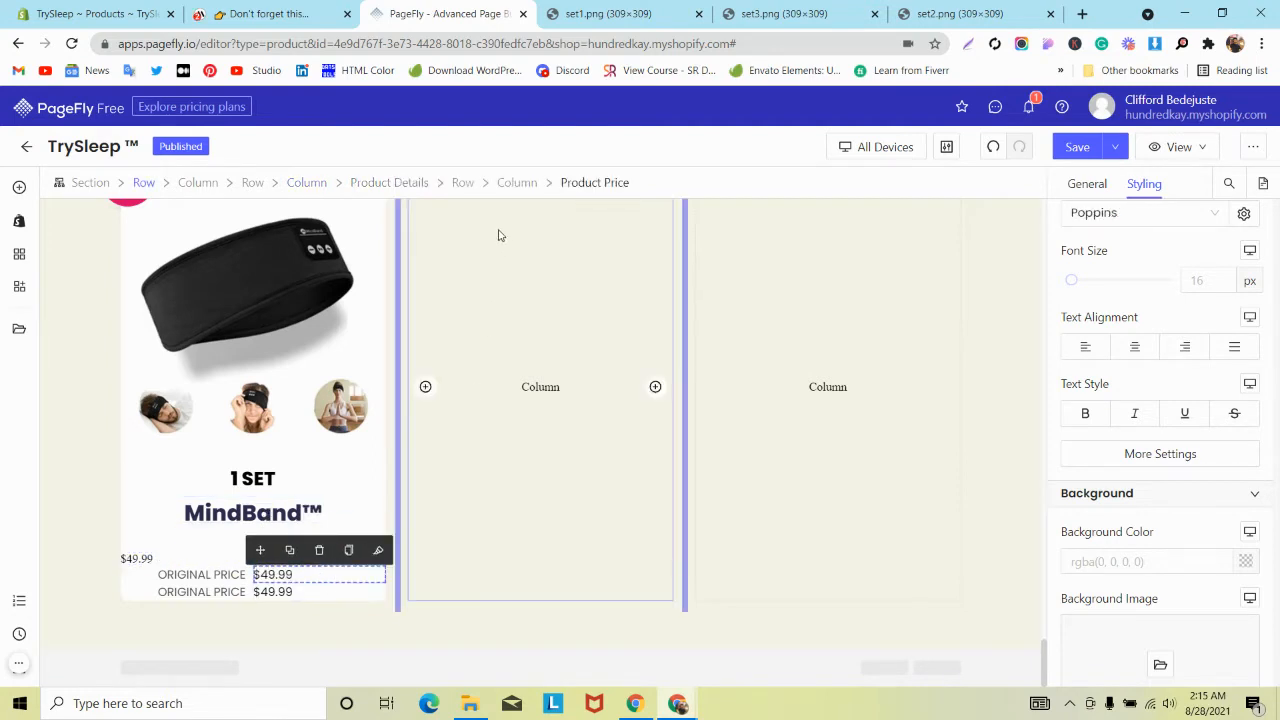
pyautogui.click(463, 184)
pyautogui.moveTo(190, 530)
pyautogui.mouseDown()
pyautogui.moveTo(220, 521)
pyautogui.moveTo(200, 520)
pyautogui.mouseUp()
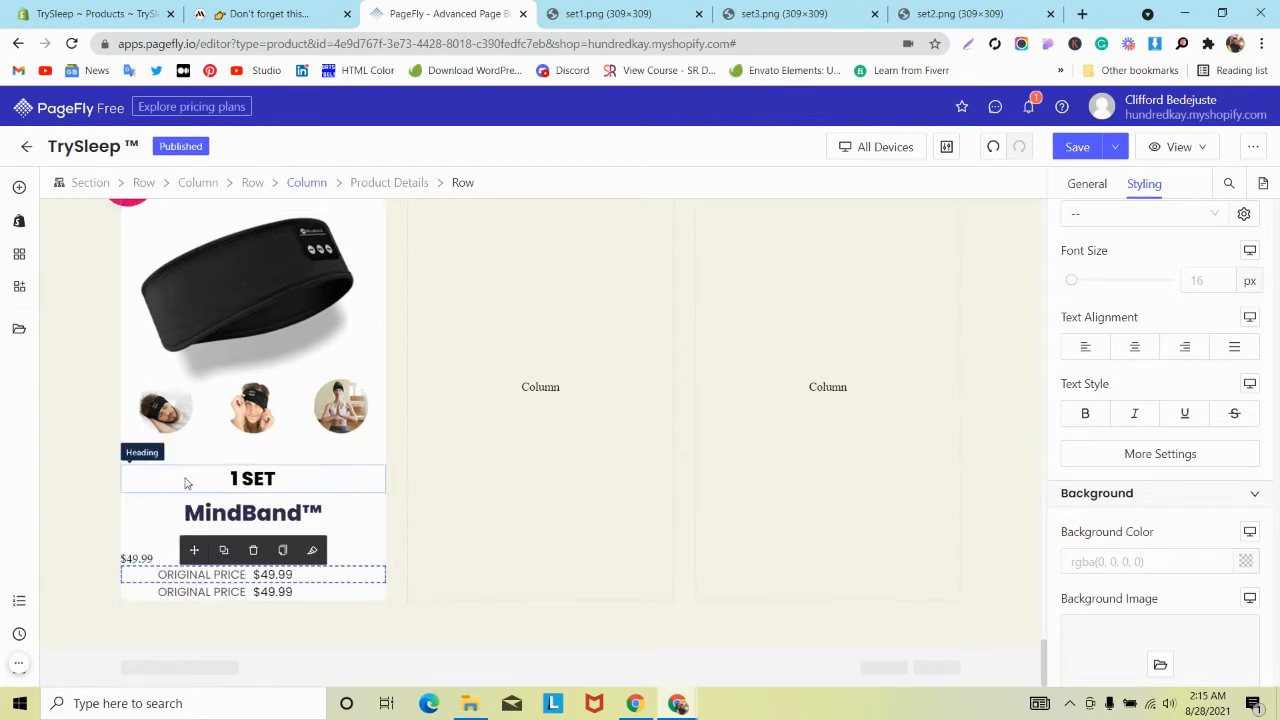
# Set the first bundle card column's bottom padding to 50 px.
pyautogui.scroll(1, 185, 483)
pyautogui.click(375, 268)
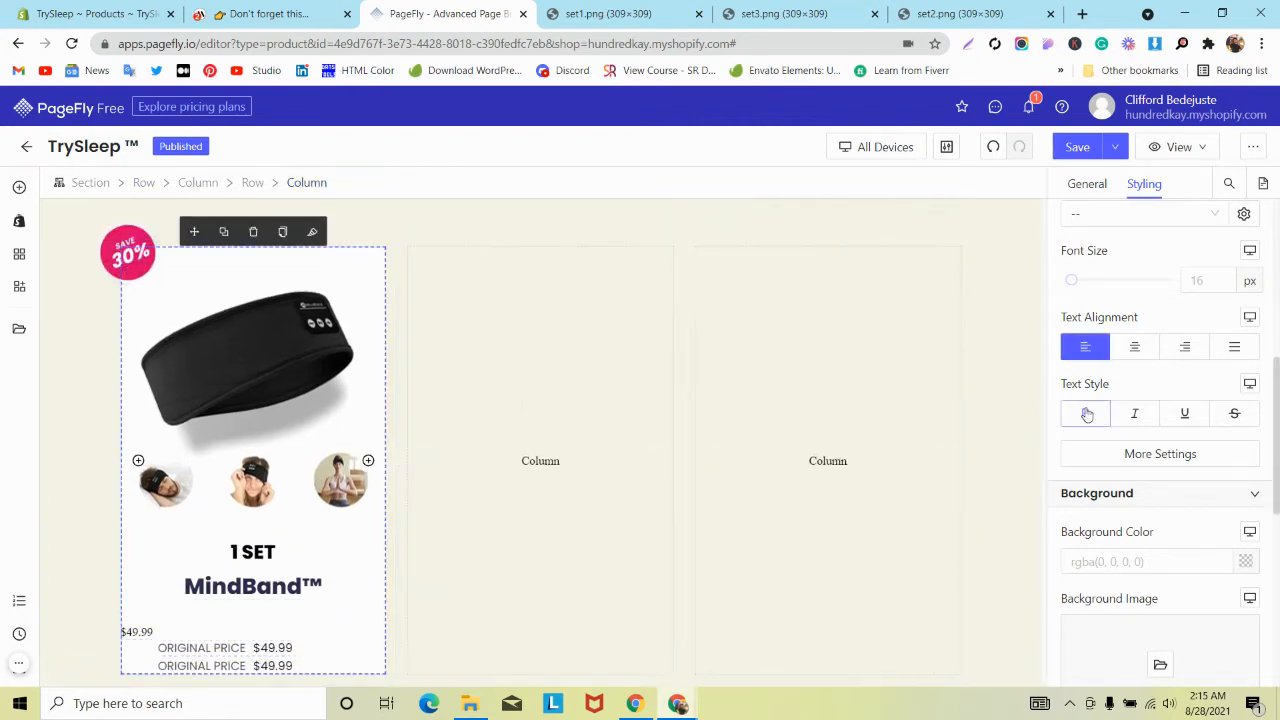
pyautogui.scroll(4, 1149, 363)
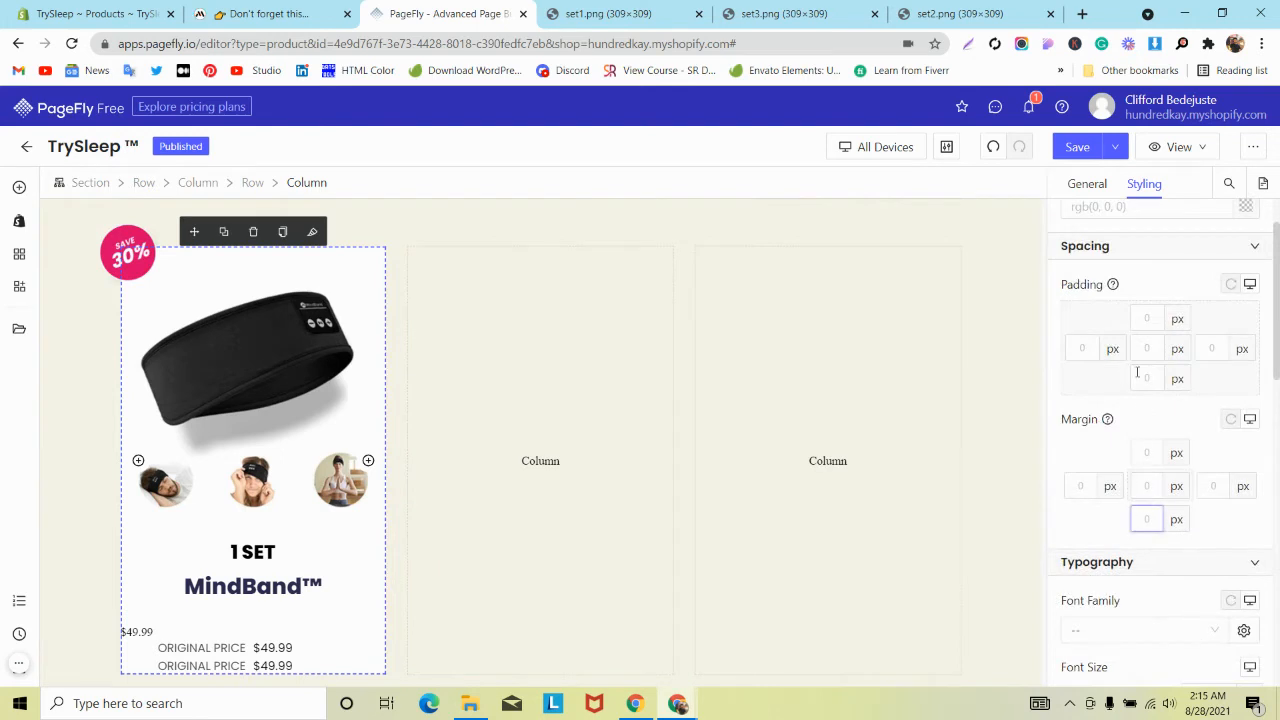
pyautogui.write('50')
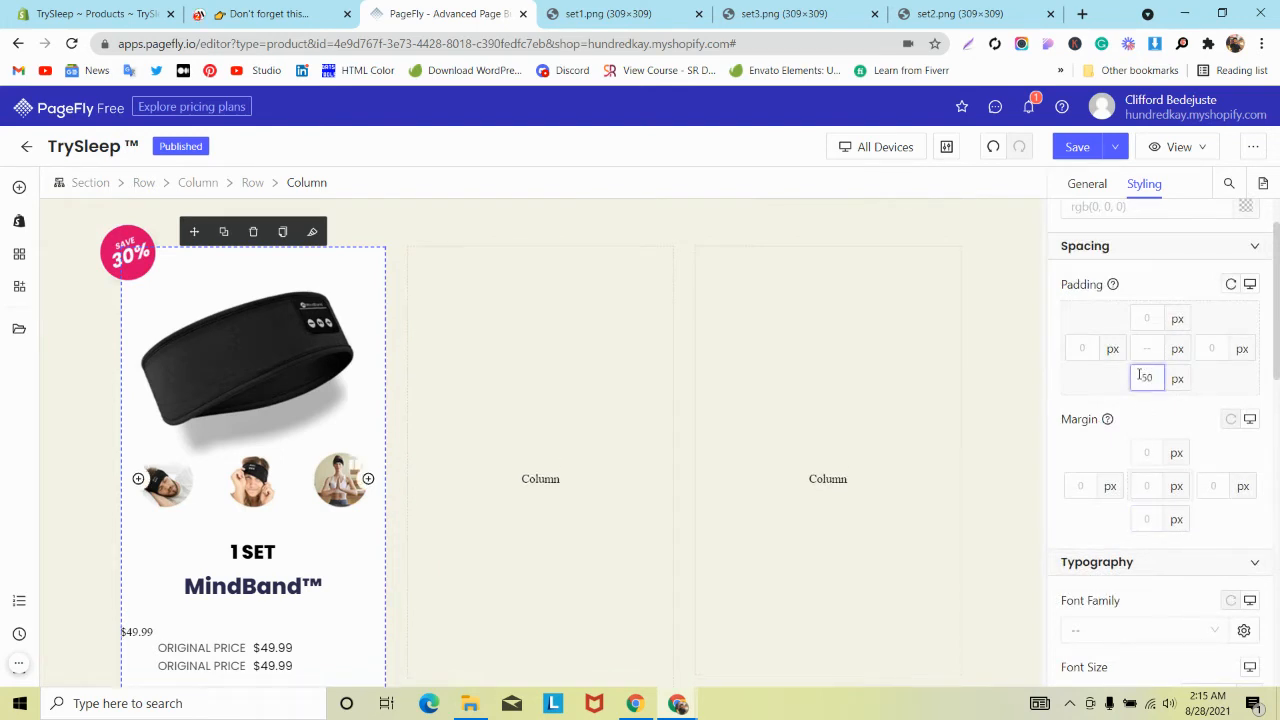
# Move the unstyled product price below both ORIGINAL PRICE rows and center its text.
pyautogui.scroll(-2, 300, 500)
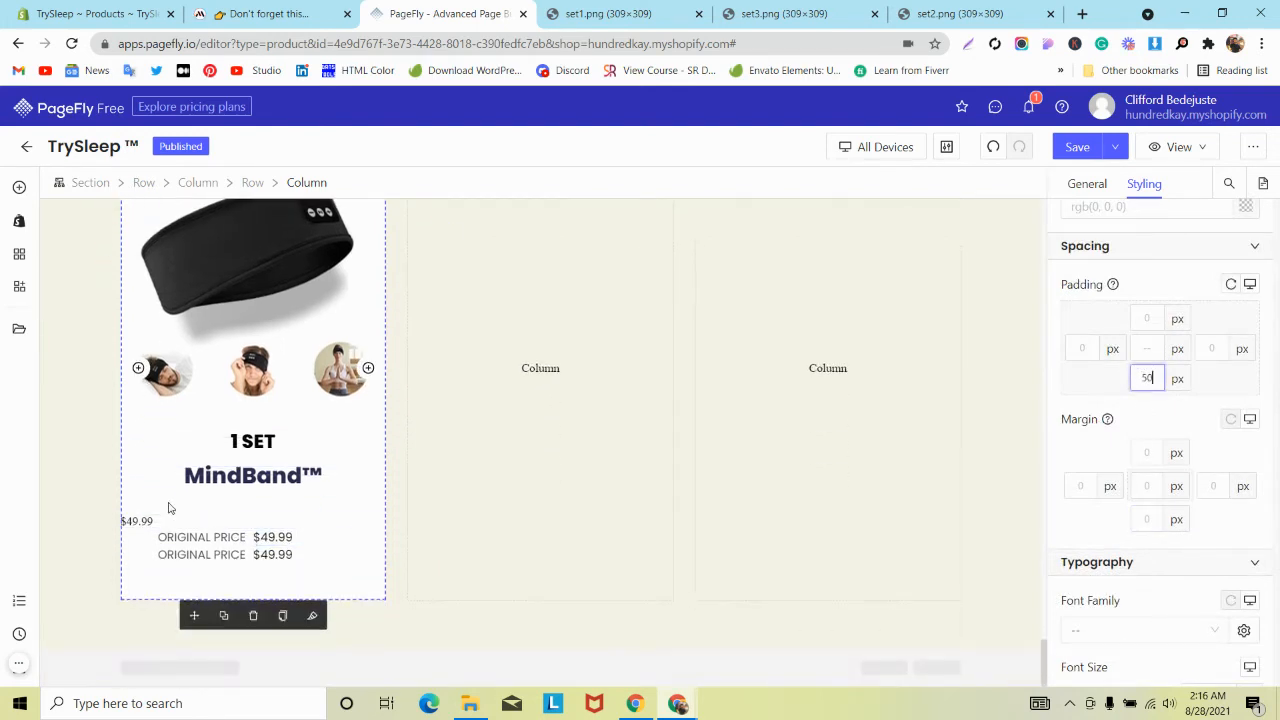
pyautogui.click(140, 520)
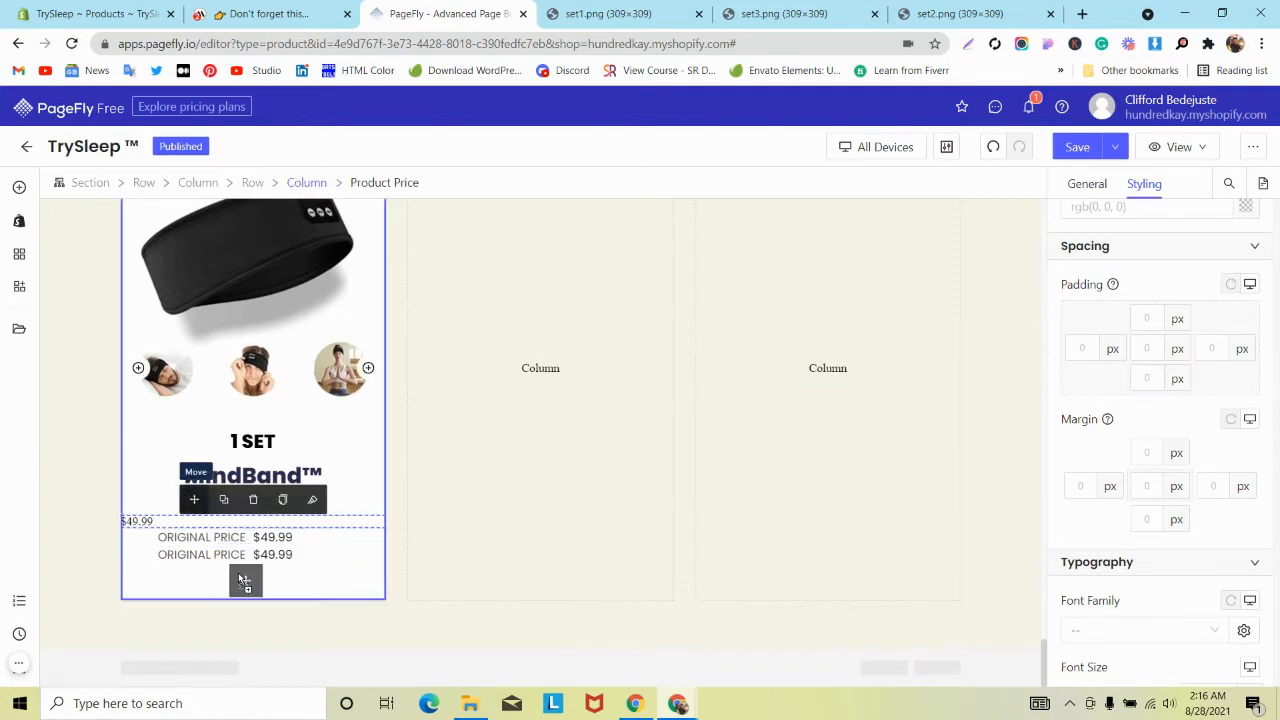
pyautogui.moveTo(244, 580); pyautogui.dragTo(286, 574)
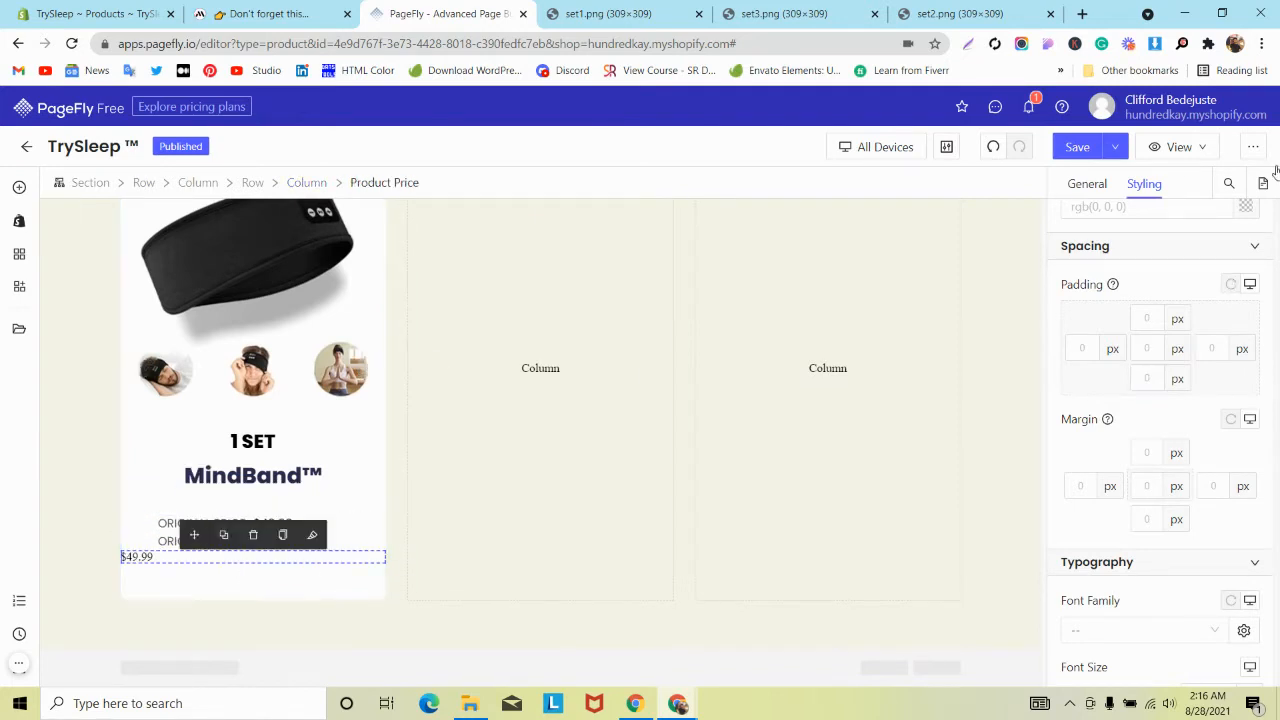
pyautogui.scroll(-4, 1266, 374)
pyautogui.click(1130, 429)
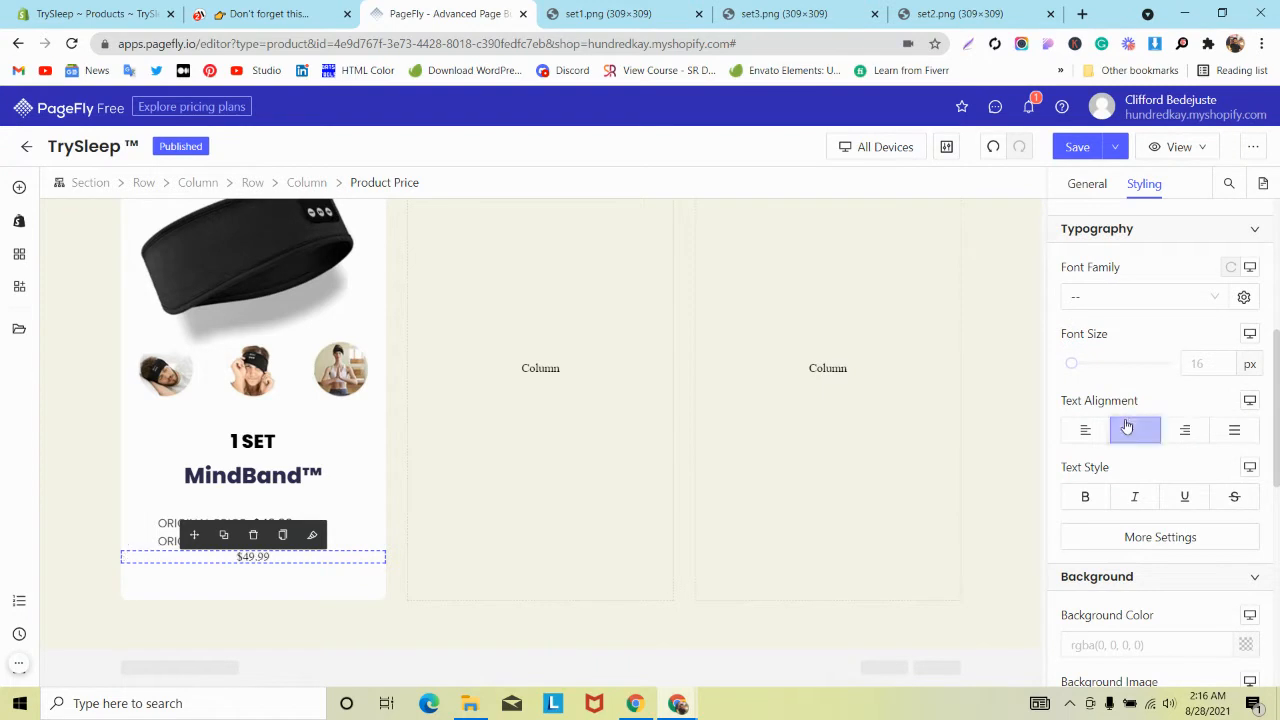
# Delete the lower duplicate of the ORIGINAL PRICE row in the first bundle card.
pyautogui.click(163, 535)
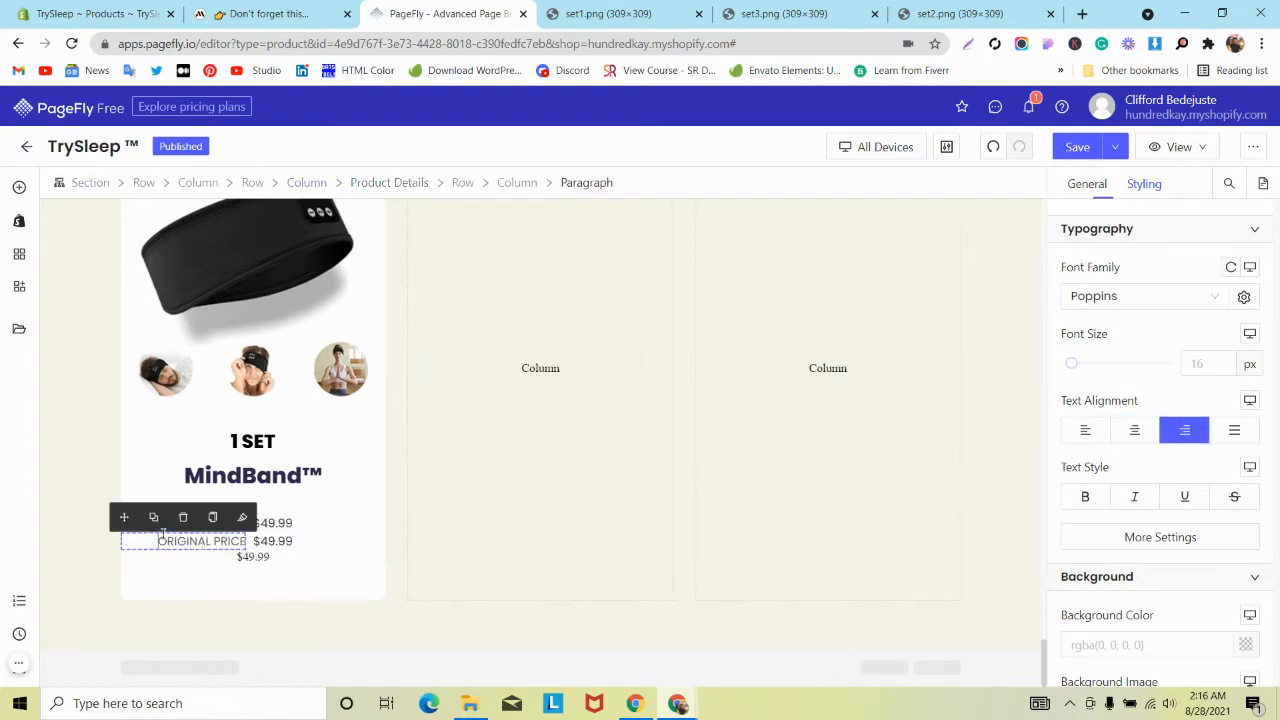
pyautogui.click(463, 182)
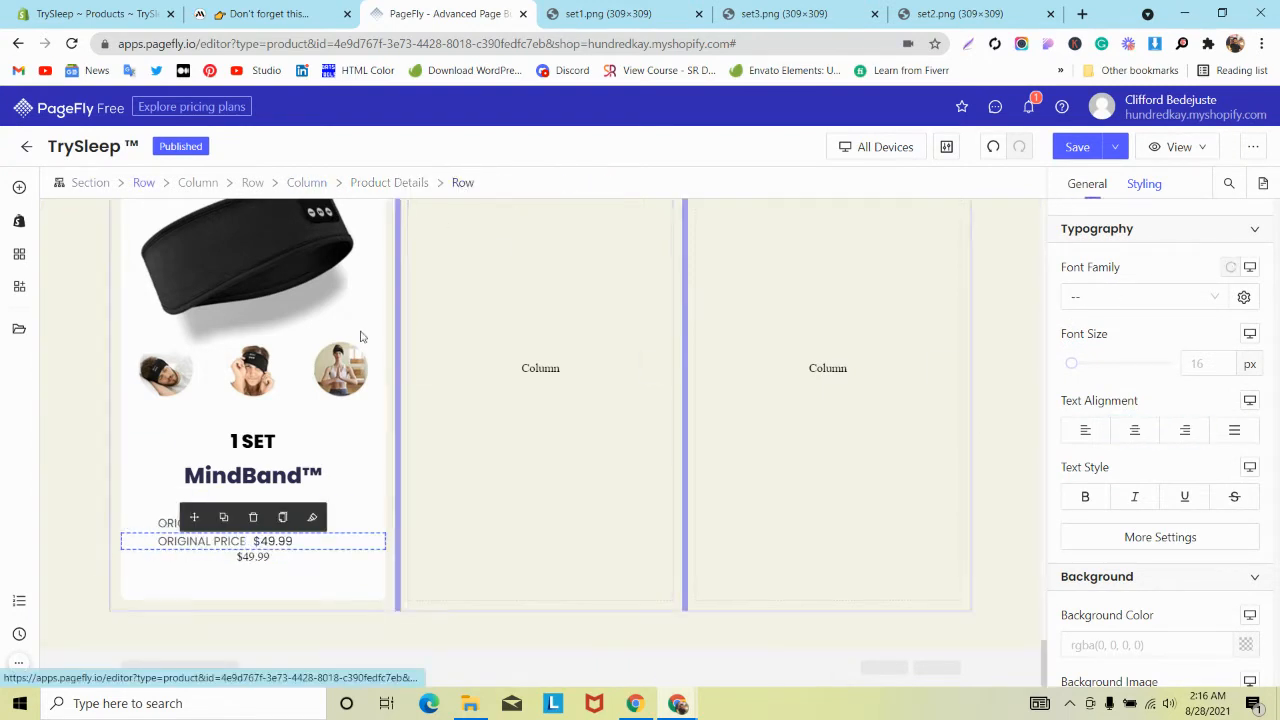
pyautogui.click(252, 518)
# Check the sale price typography on the MindBand page and set the unstyled price to Poppins at 33 px.
pyautogui.click(257, 563)
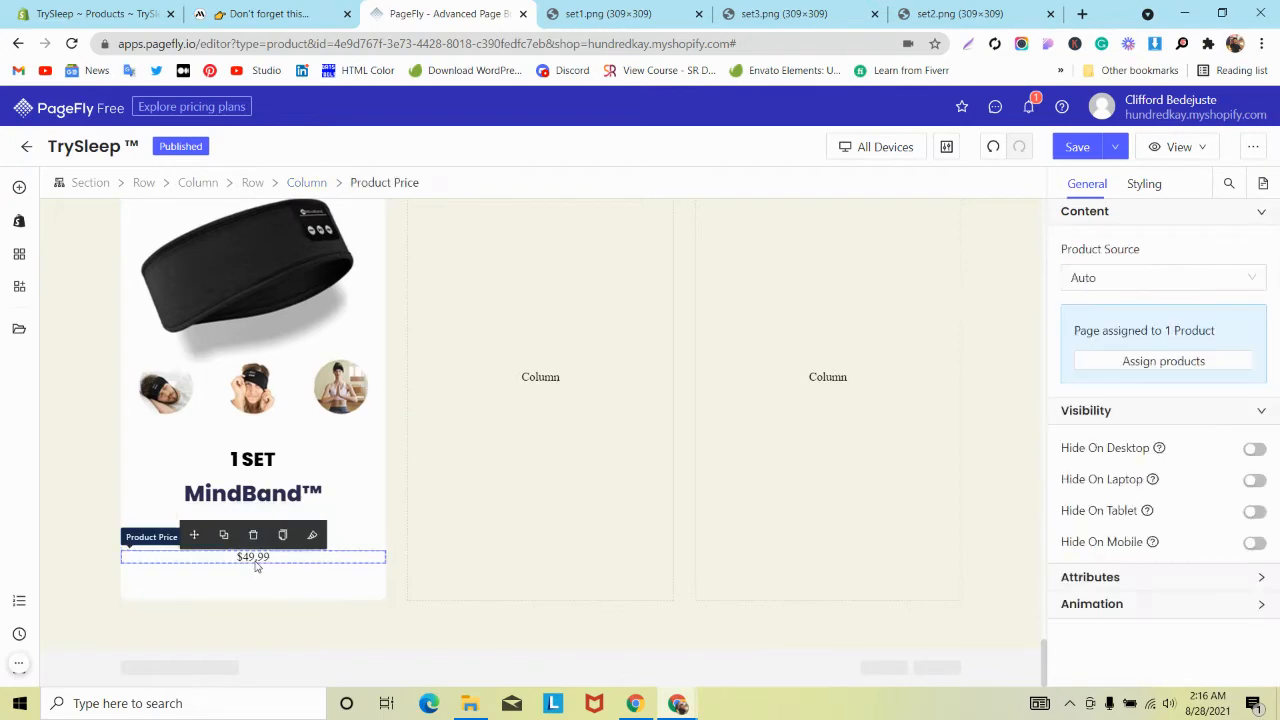
pyautogui.click(275, 13)
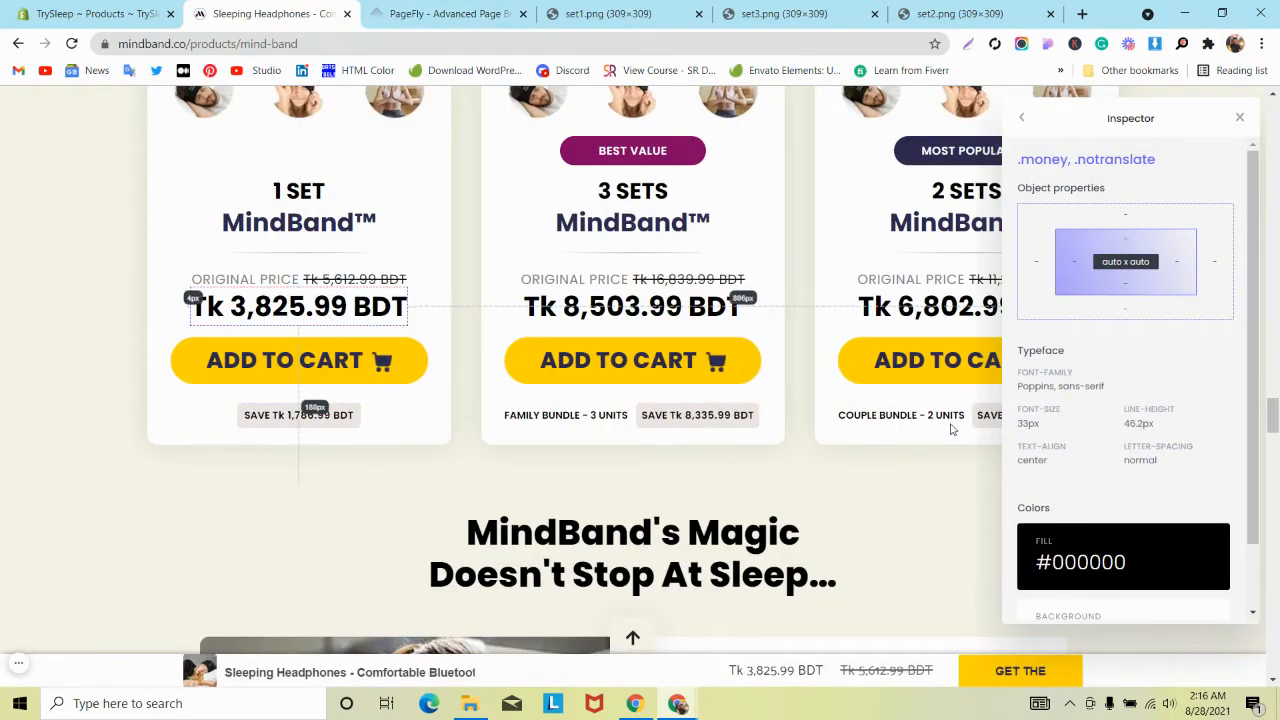
pyautogui.click(450, 13)
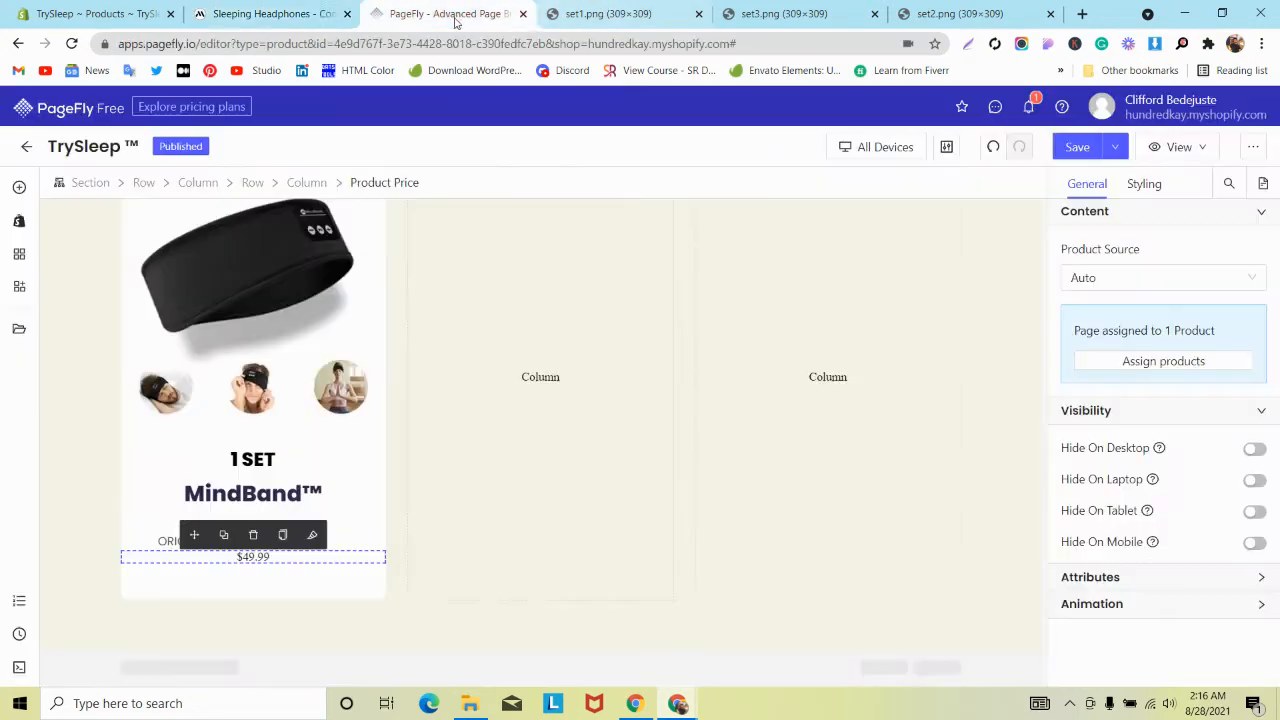
pyautogui.click(1141, 188)
pyautogui.scroll(-4, 1140, 350)
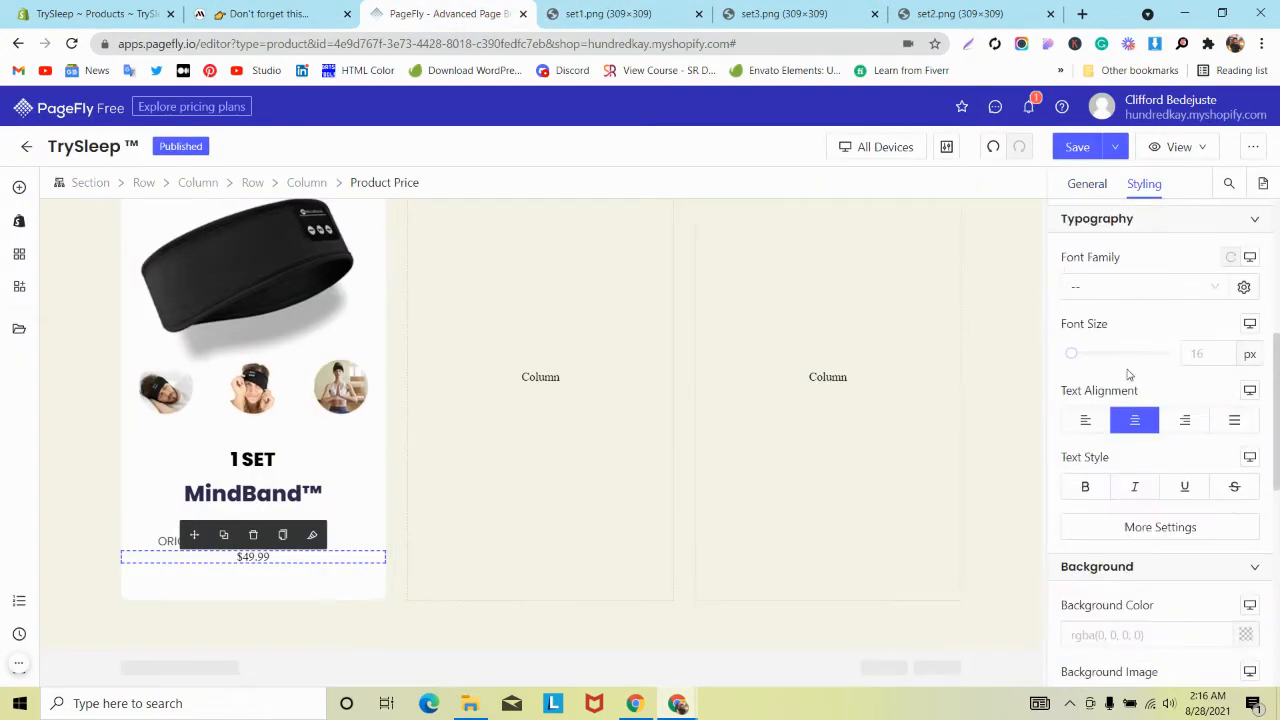
pyautogui.click(1108, 287)
pyautogui.click(1200, 343)
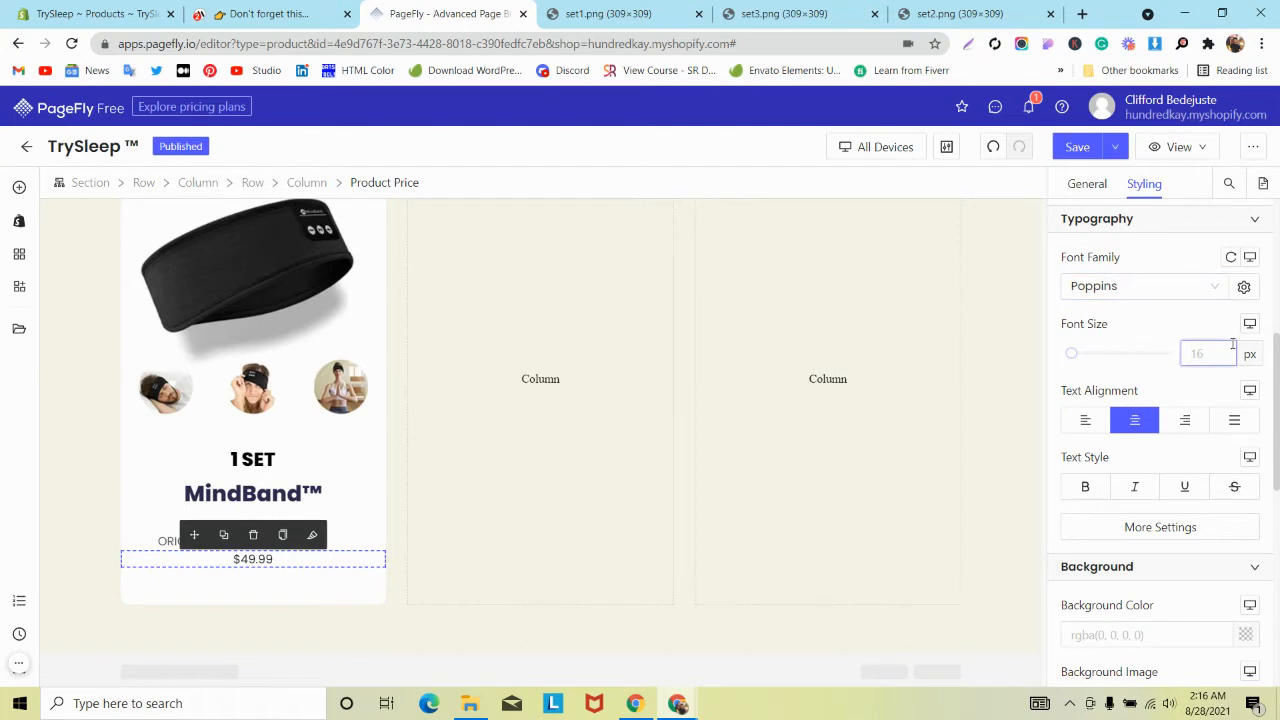
pyautogui.write('33')
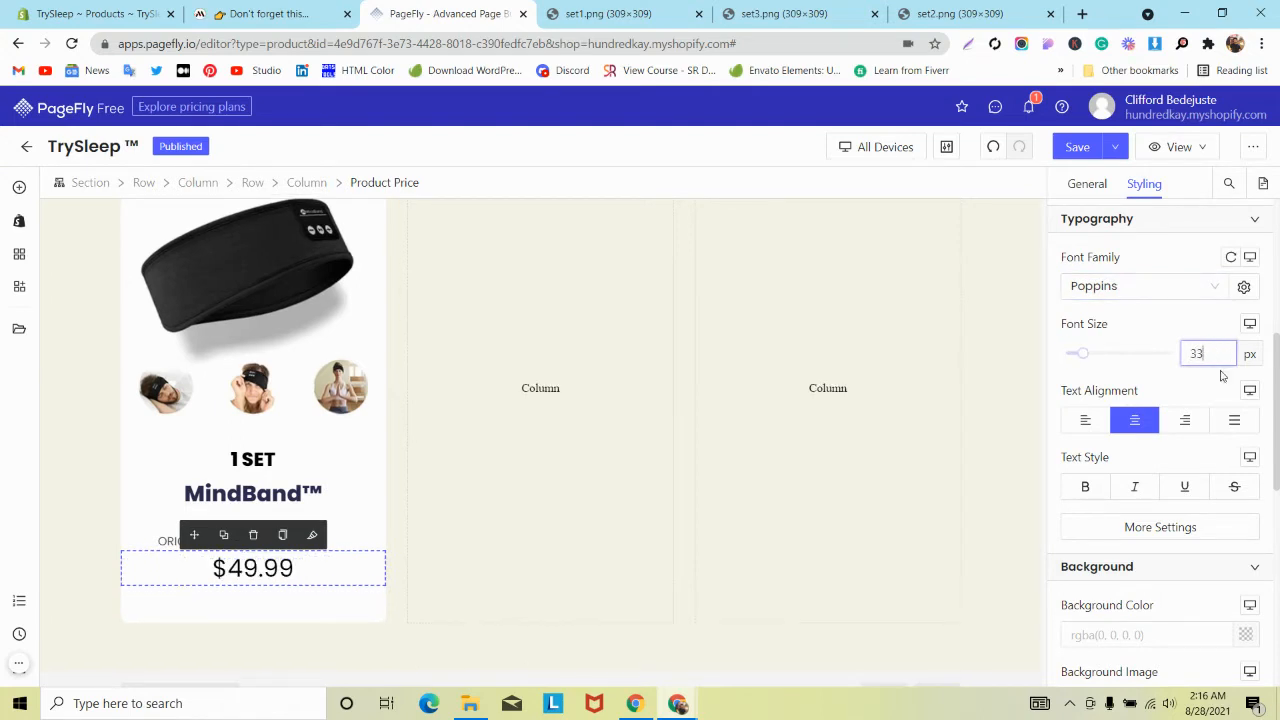
# Make the 33 px sale price bold without italics.
pyautogui.scroll(-6, 1133, 437)
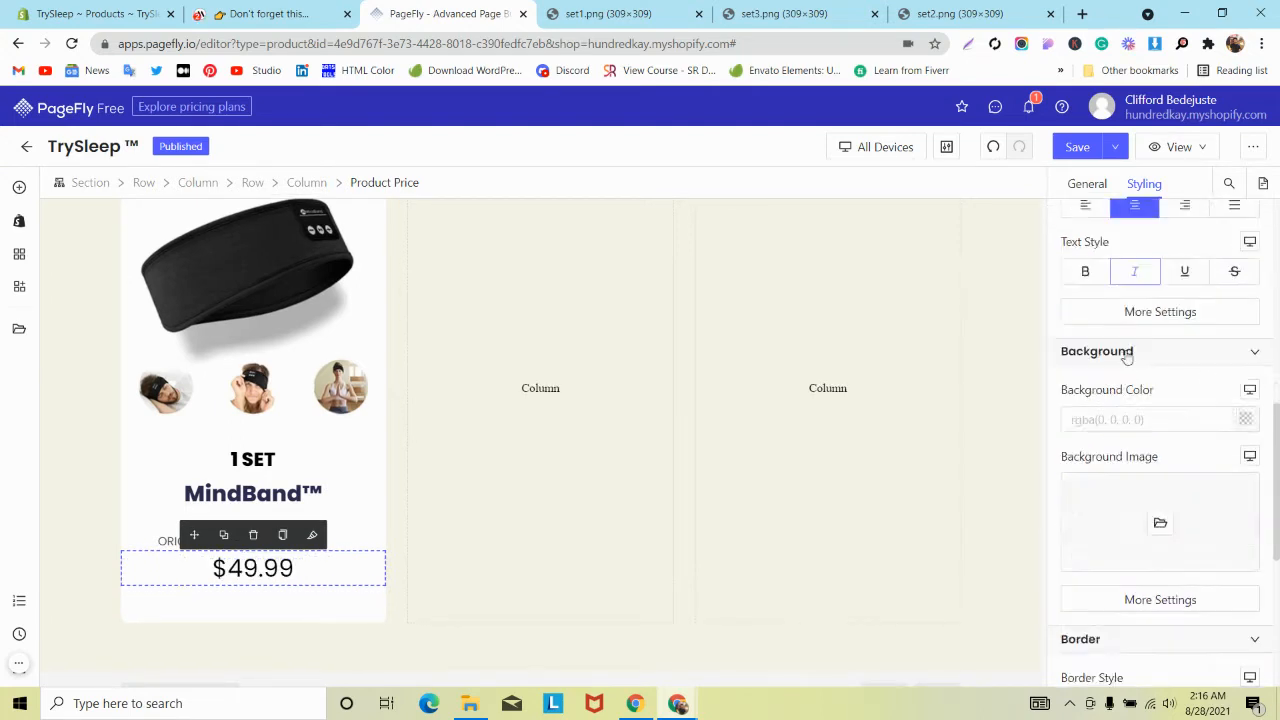
pyautogui.scroll(5, 1100, 420)
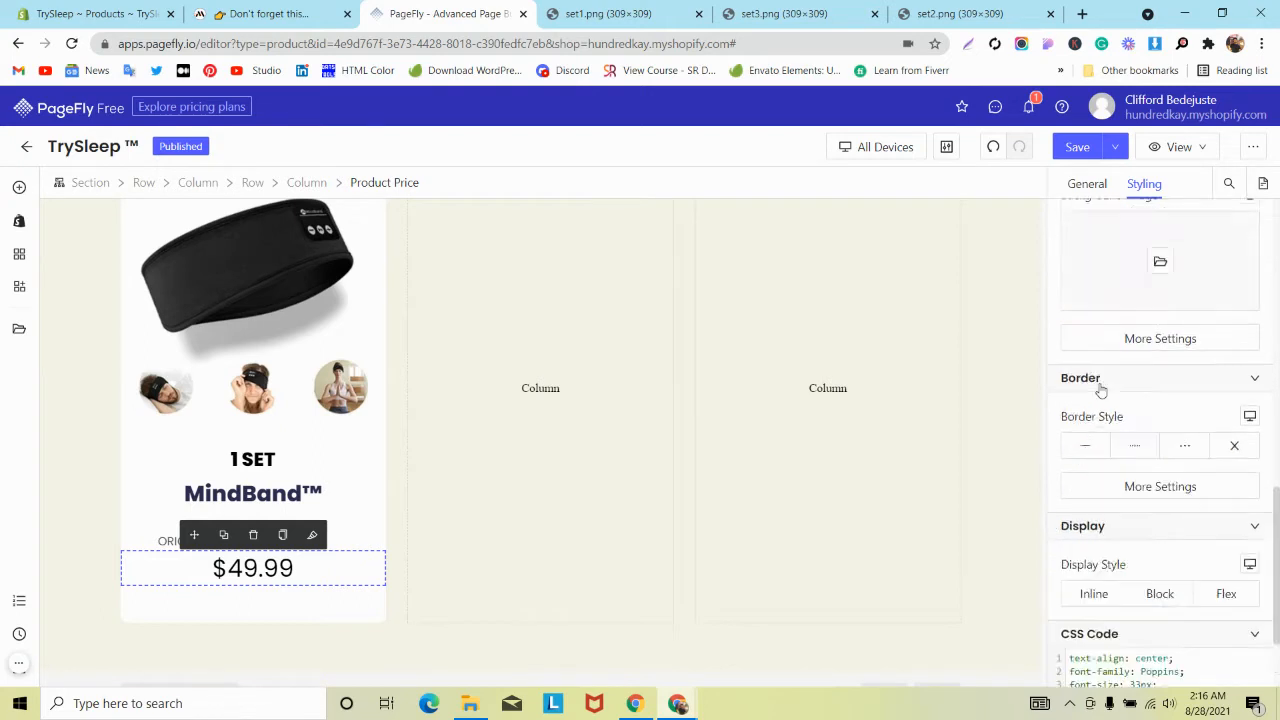
pyautogui.click(1085, 465)
pyautogui.click(1122, 470)
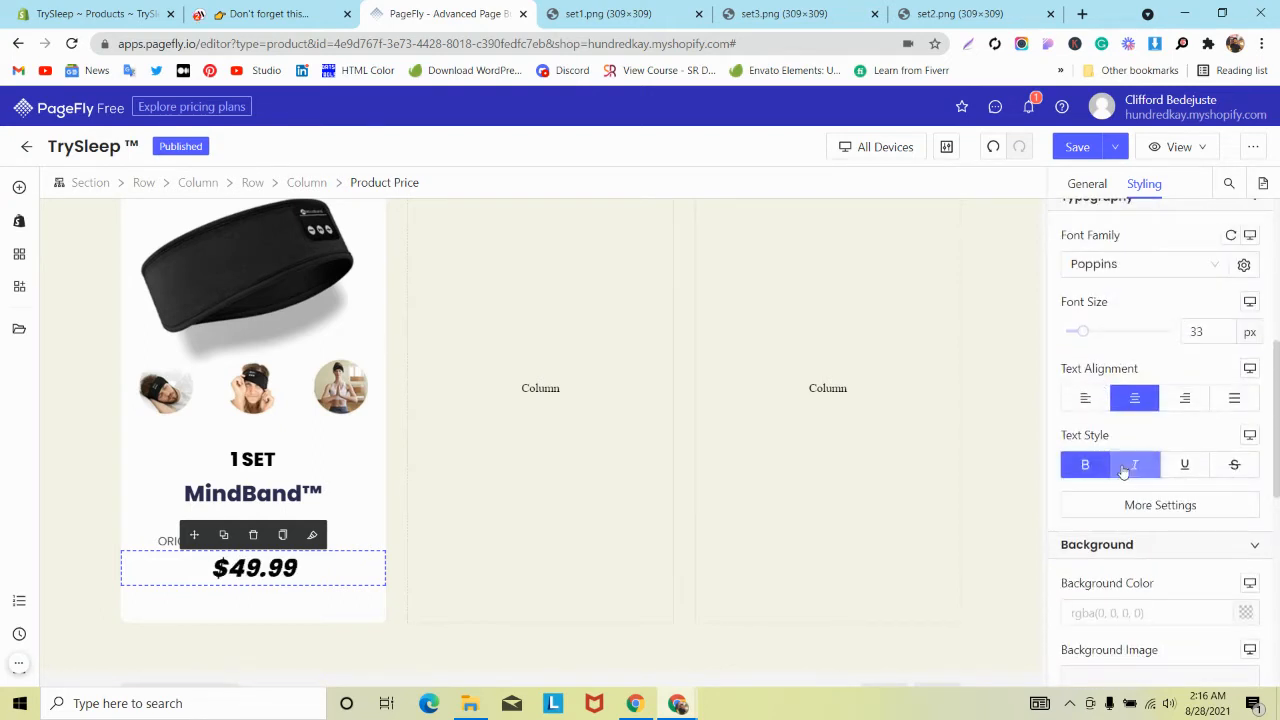
pyautogui.click(1122, 470)
pyautogui.scroll(-5, 1100, 472)
pyautogui.scroll(-2, 1097, 474)
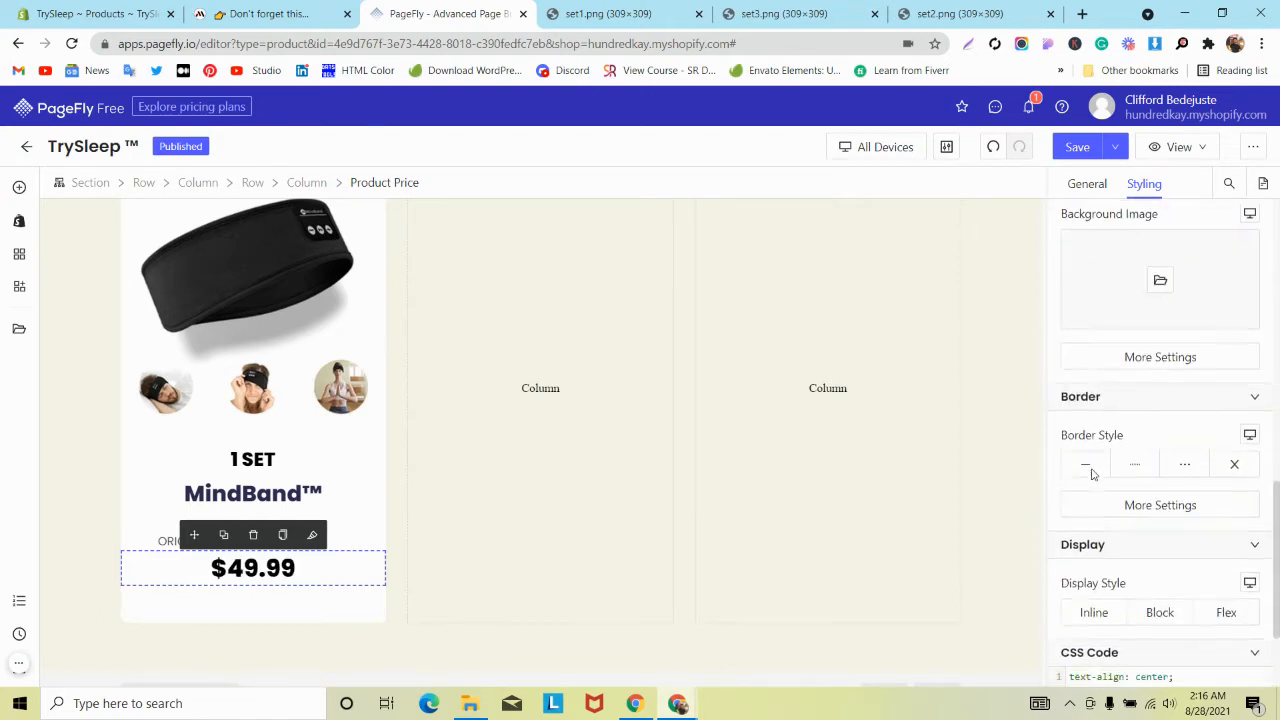
# Compare the first bundle card's price area with the 1 SET card on the MindBand page.
pyautogui.click(163, 505)
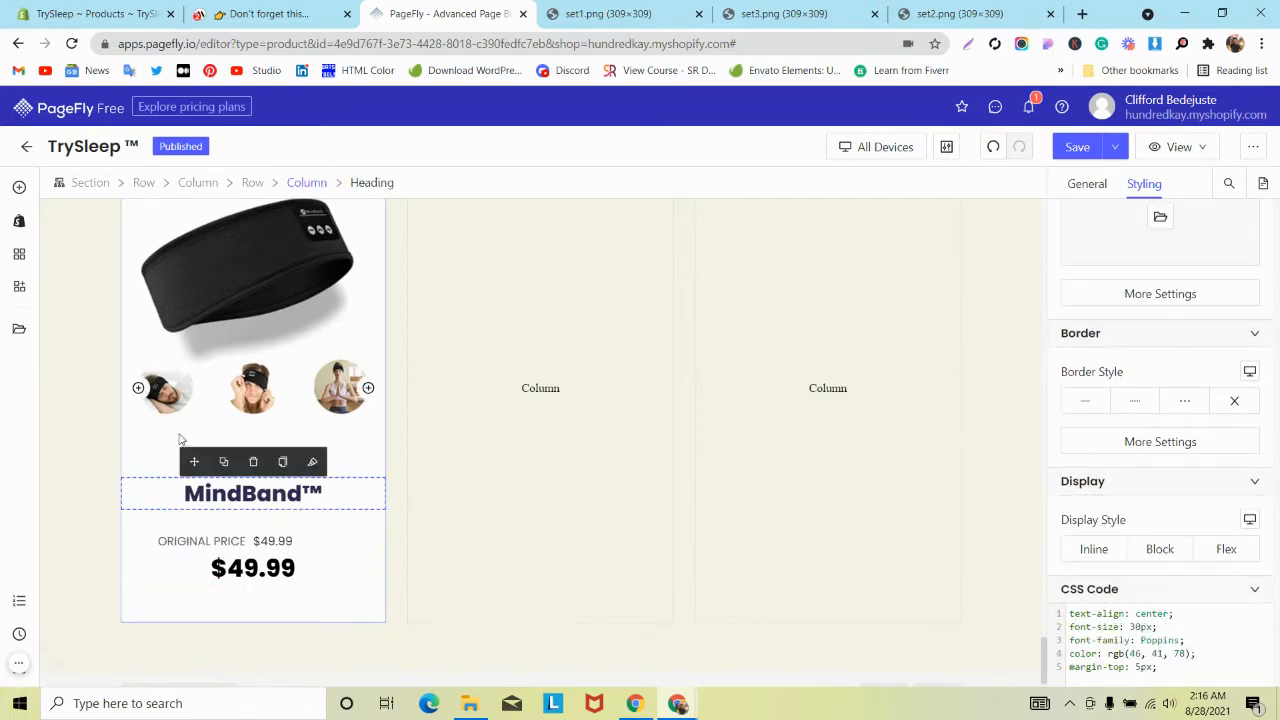
pyautogui.click(260, 12)
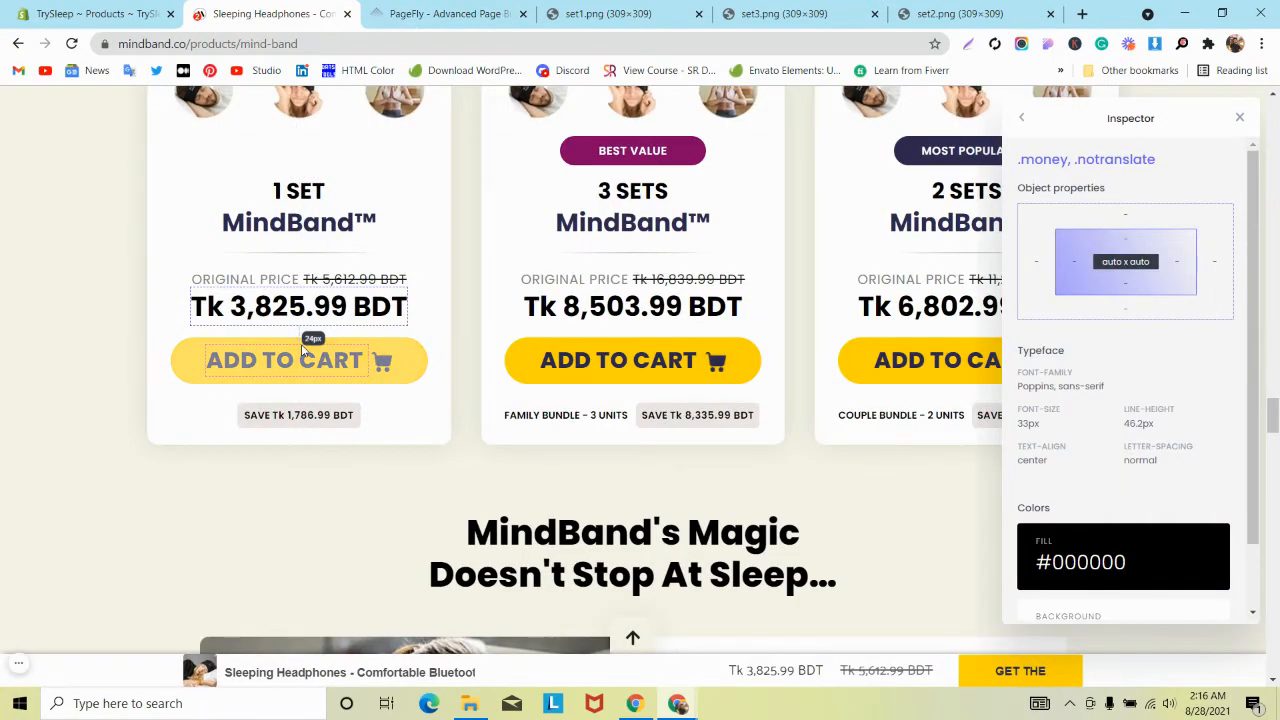
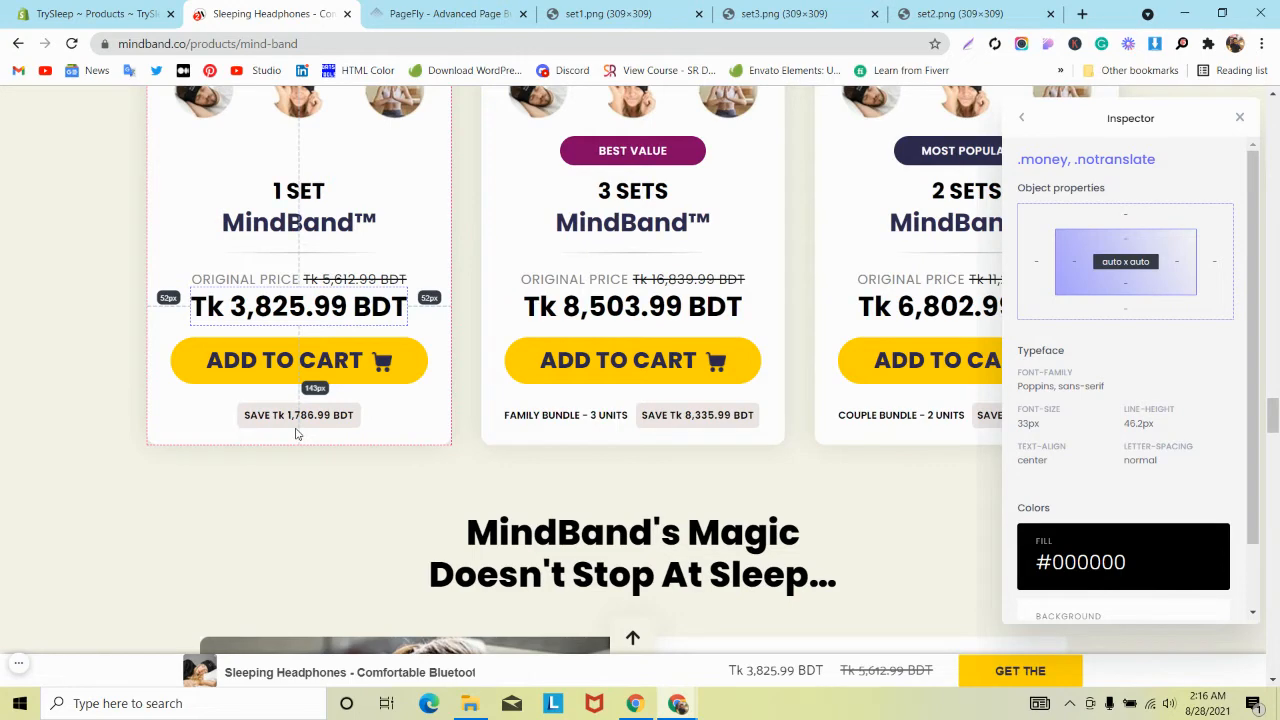
pyautogui.hotkey('ctrl', 'Tab')
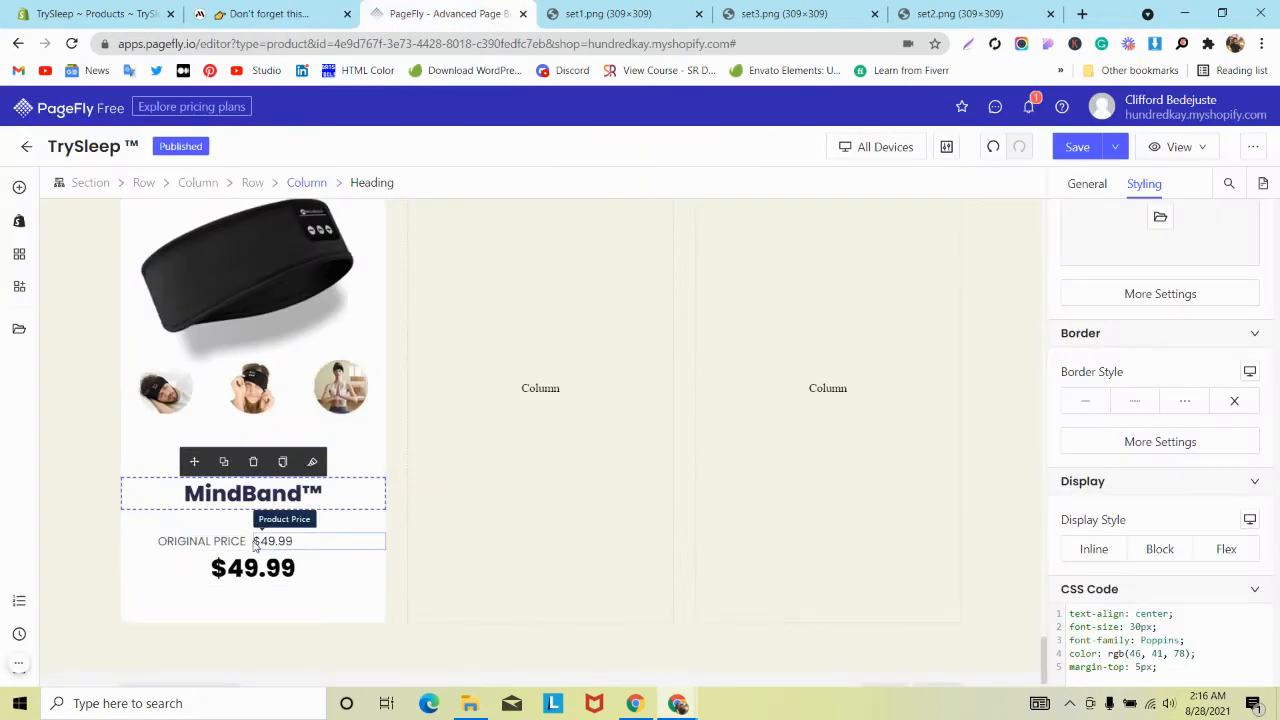
pyautogui.click(324, 561)
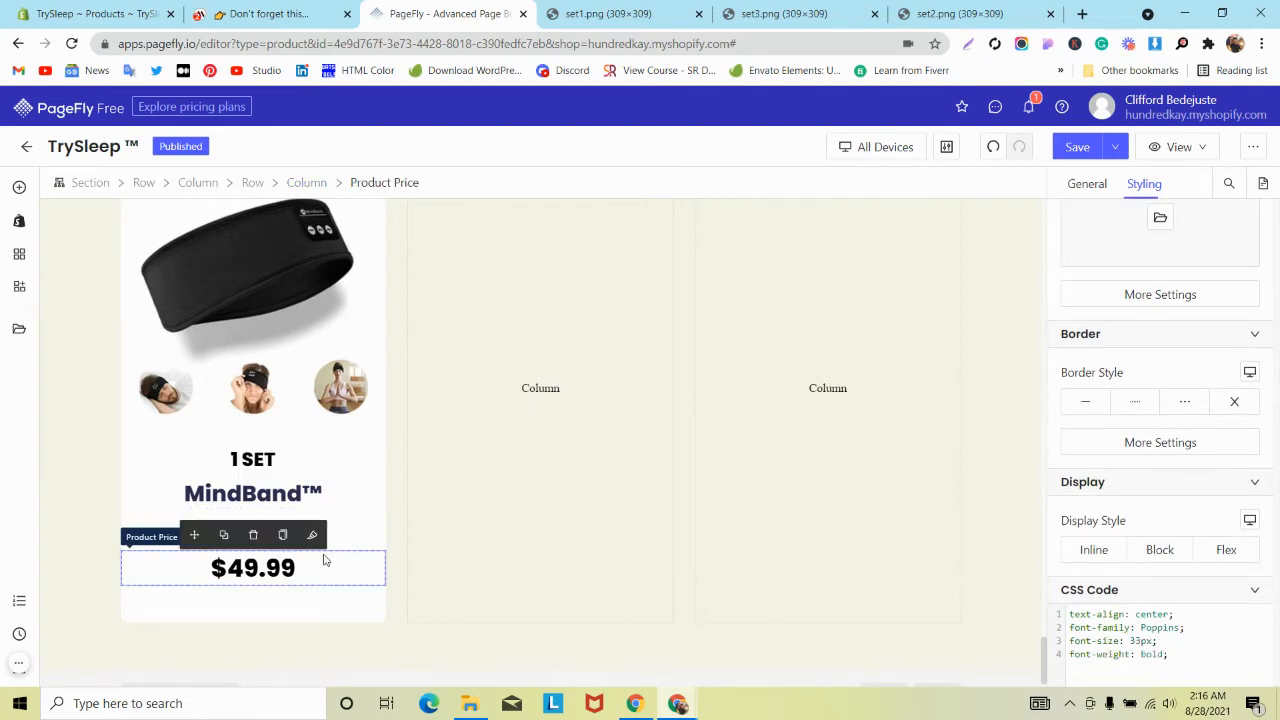
pyautogui.click(345, 540)
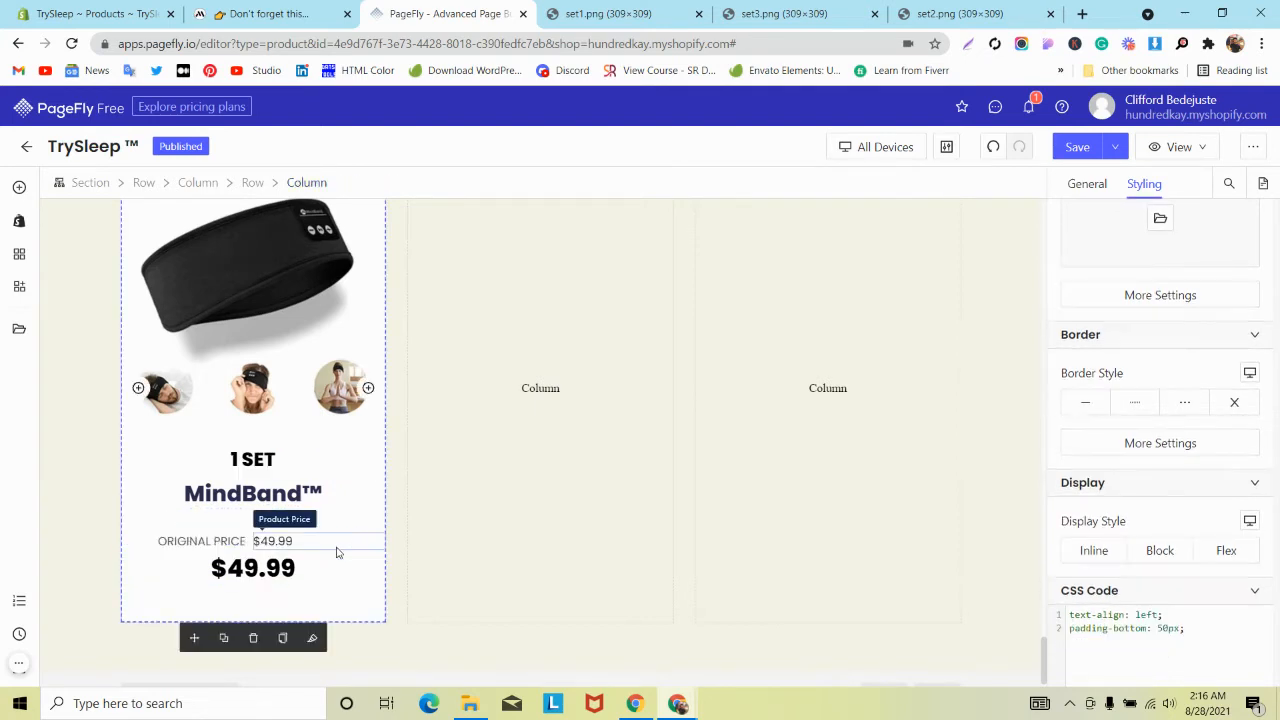
pyautogui.scroll(2, 343, 390)
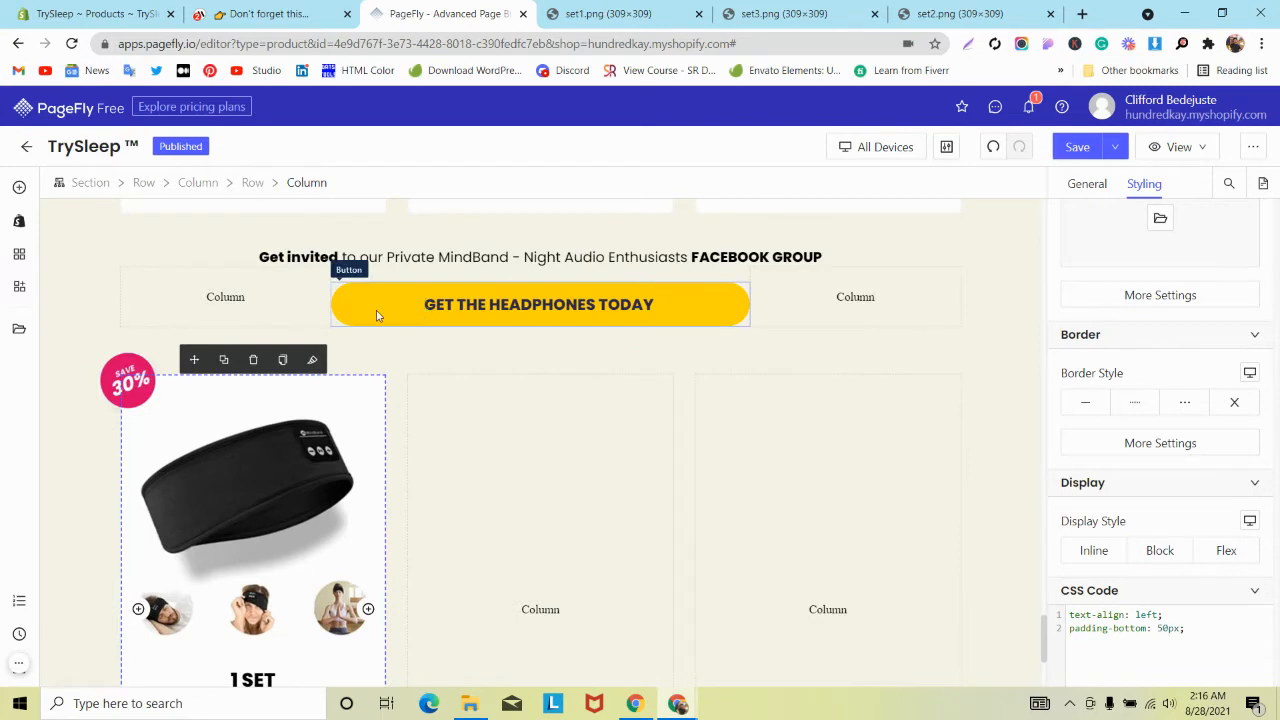
pyautogui.scroll(-2, 91, 277)
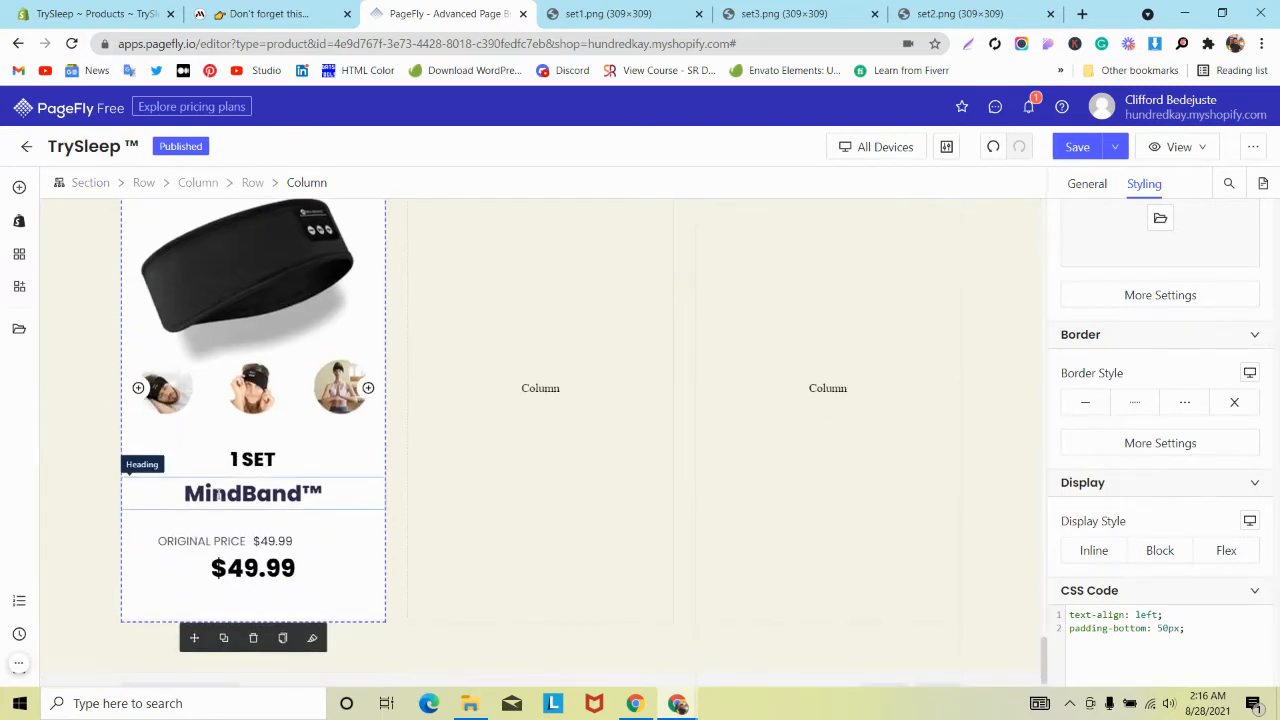
# Move the bold sale price above the ORIGINAL PRICE row in the first bundle card.
pyautogui.click(231, 566)
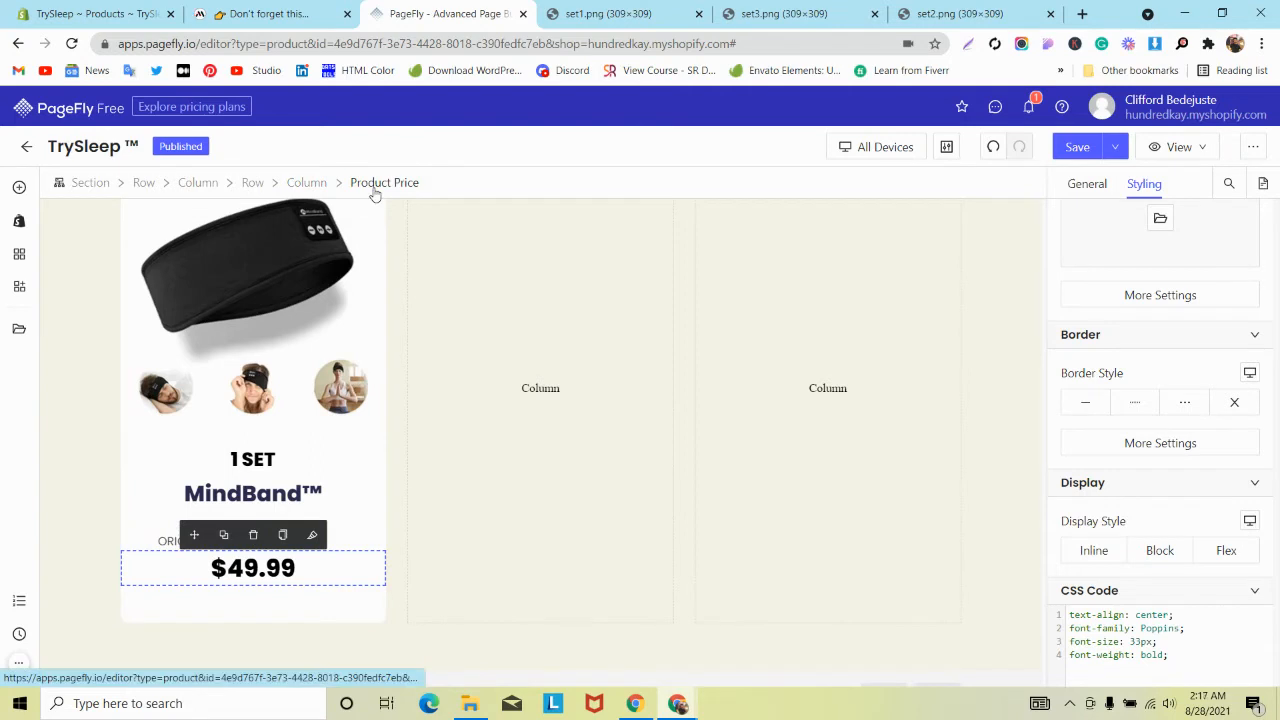
pyautogui.click(345, 537)
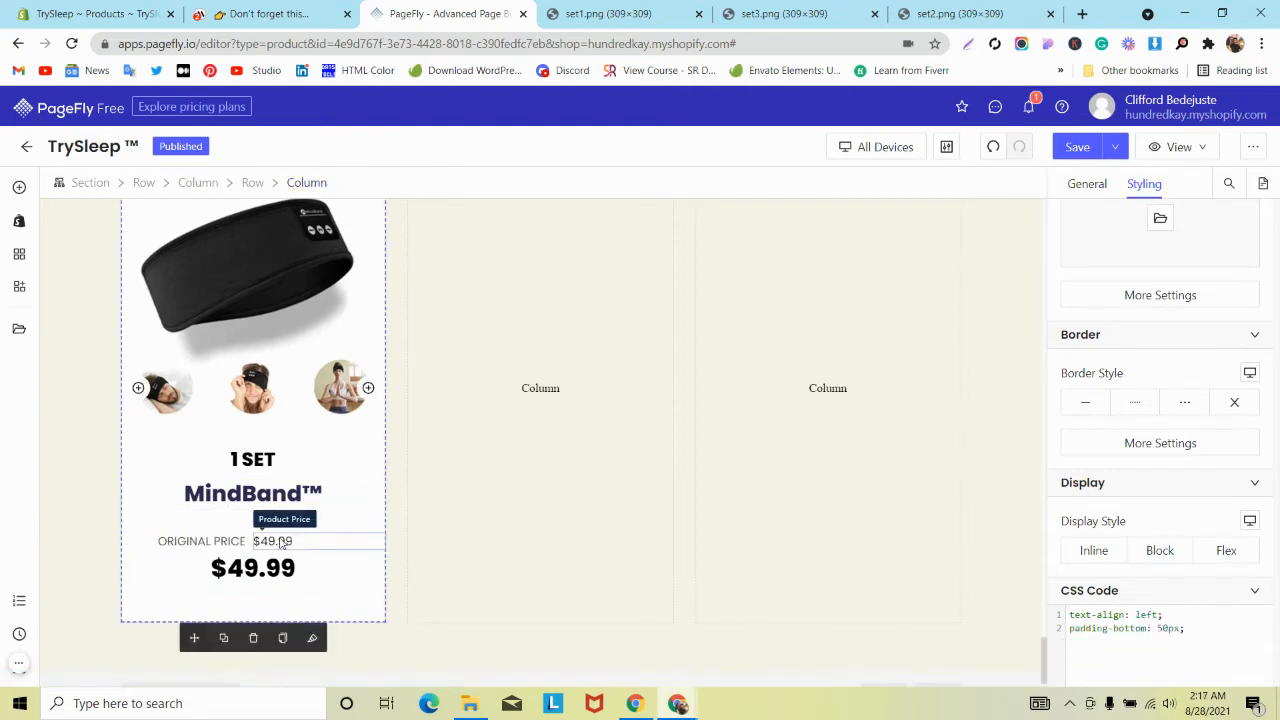
pyautogui.click(200, 541)
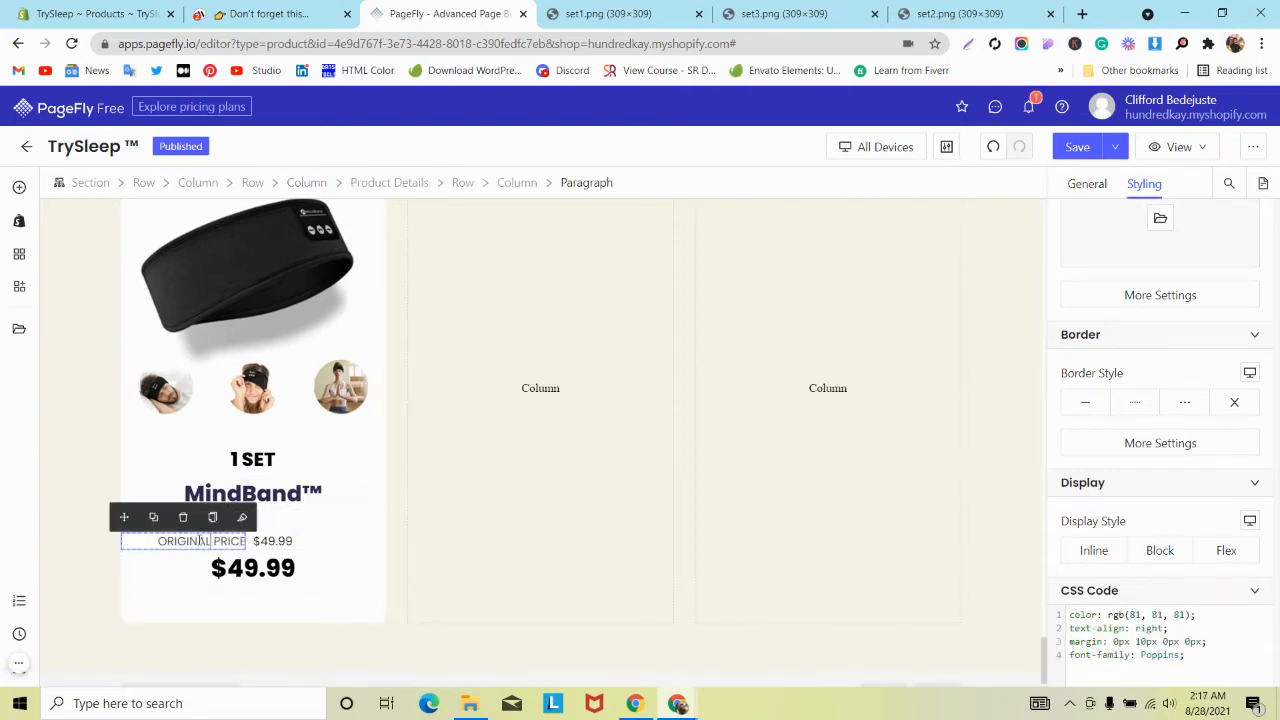
pyautogui.click(369, 186)
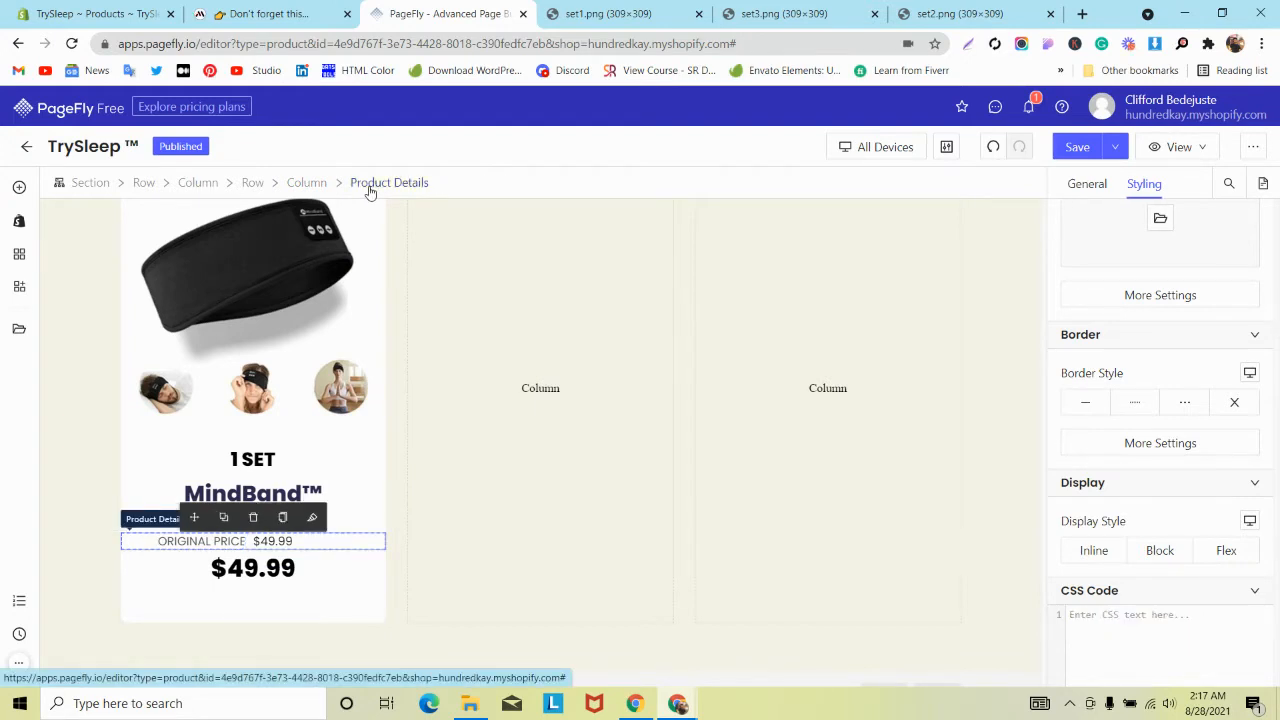
pyautogui.click(167, 565)
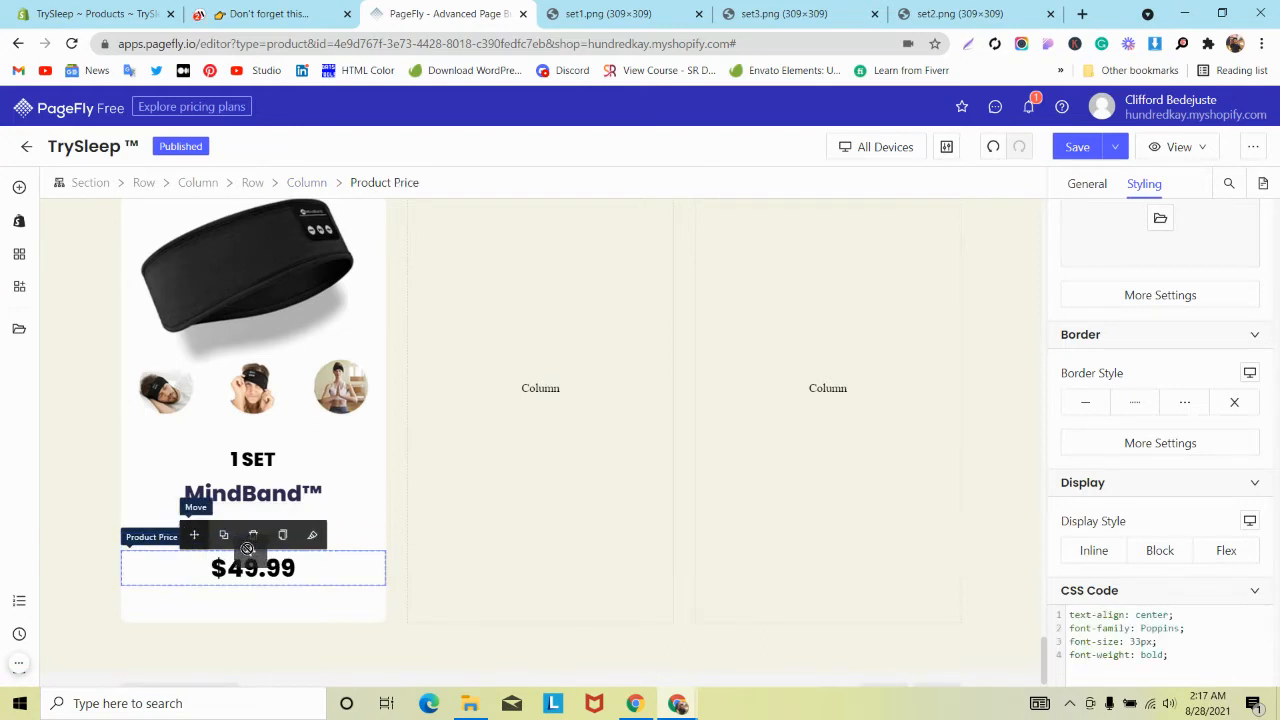
pyautogui.moveTo(247, 549); pyautogui.dragTo(246, 556)
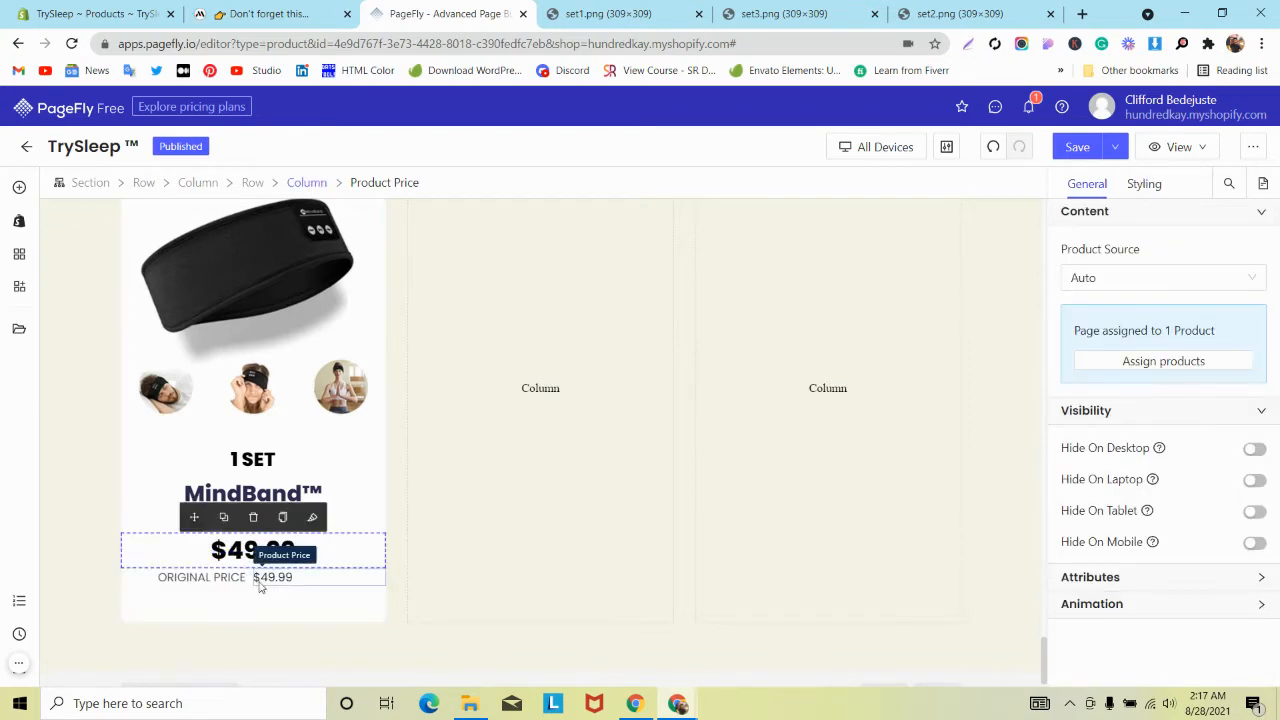
# Set the top and bottom padding of the first card's Product Details container to 50 px.
pyautogui.click(261, 579)
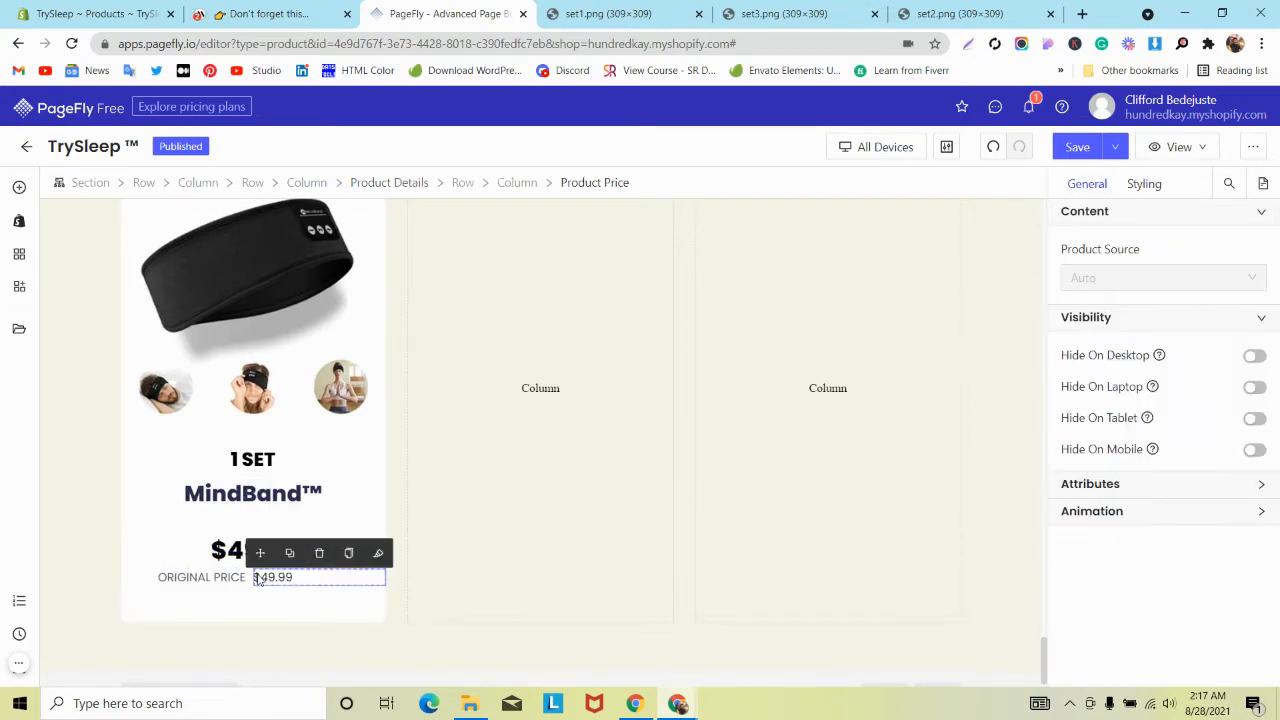
pyautogui.click(398, 186)
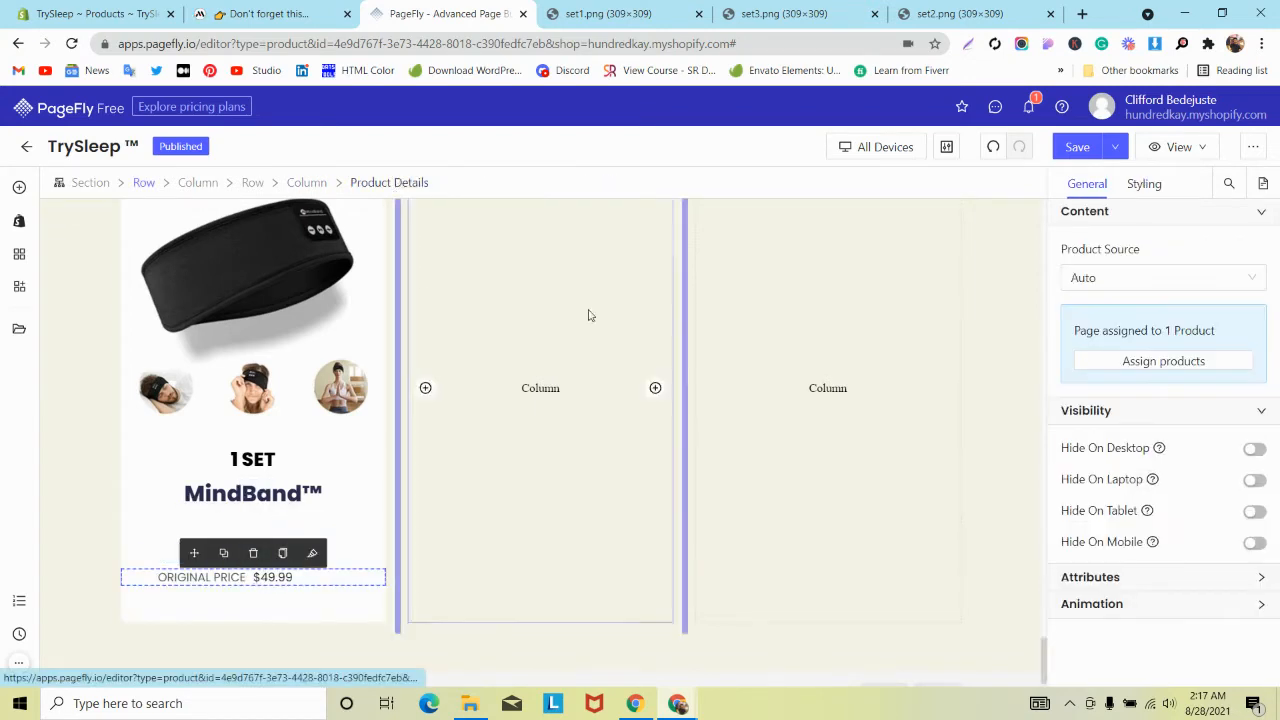
pyautogui.click(1143, 186)
pyautogui.scroll(10, 1200, 416)
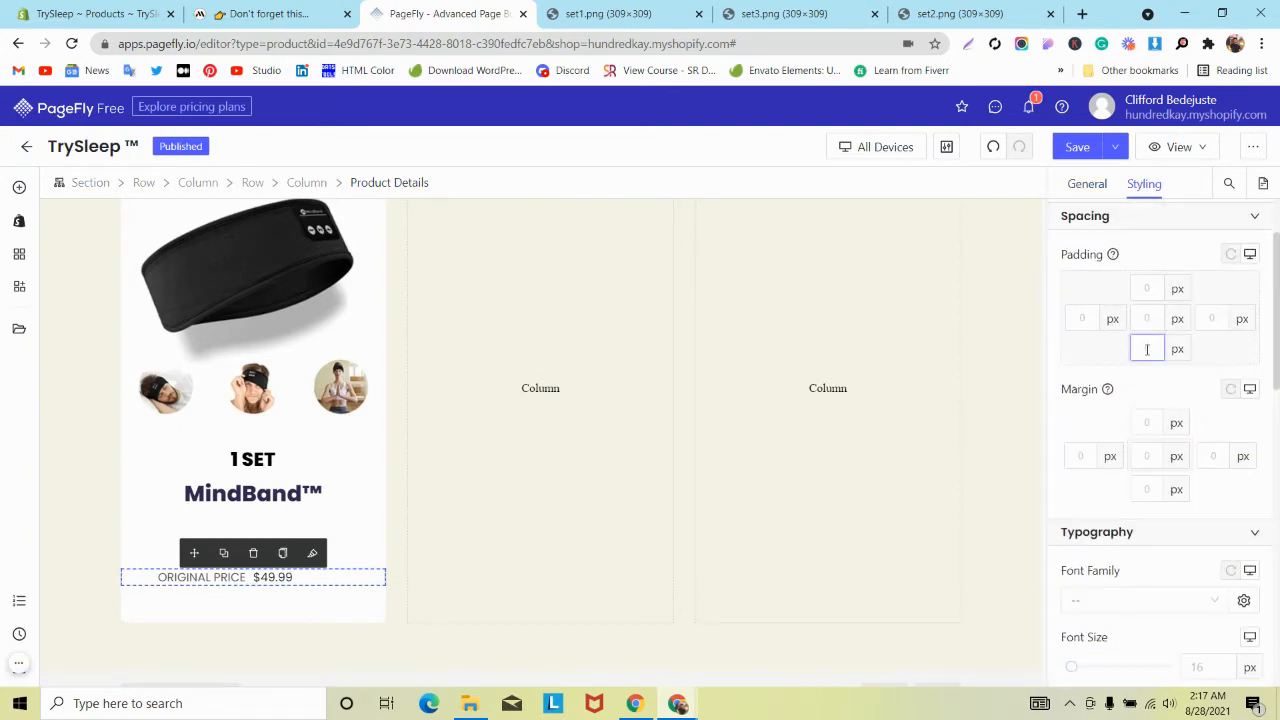
pyautogui.write('5')
pyautogui.write('40')
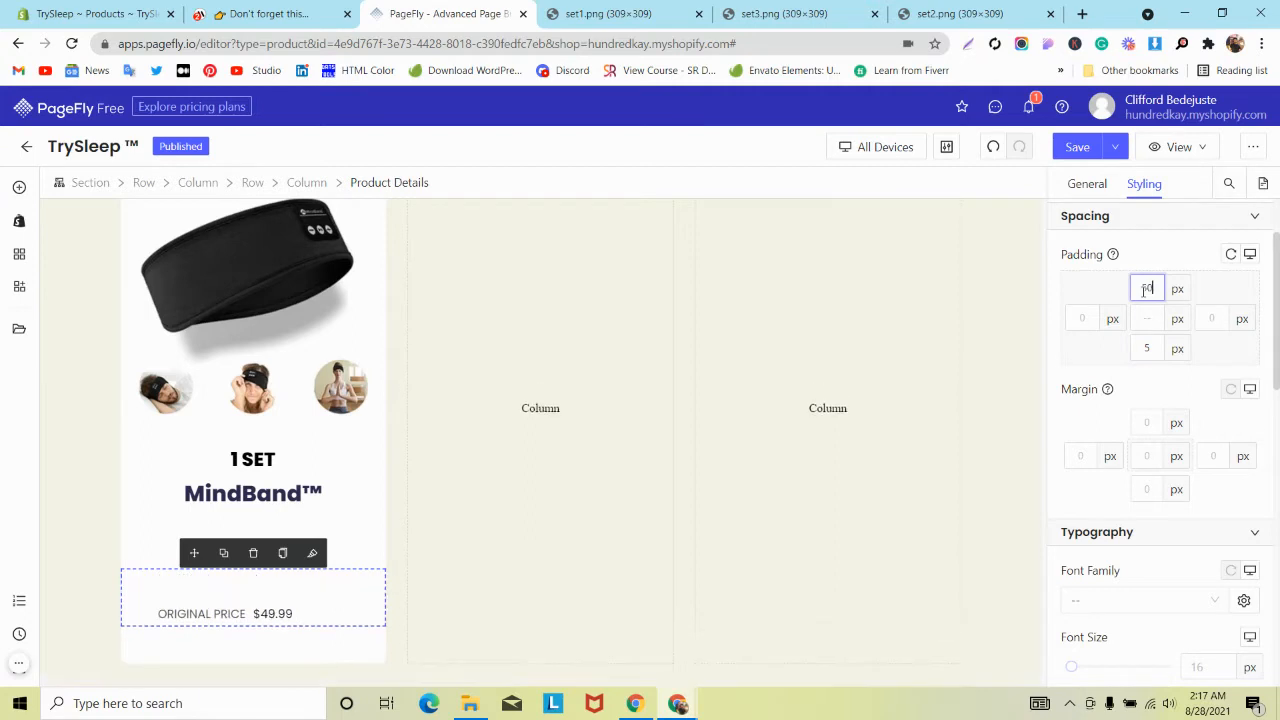
pyautogui.scroll(-1, 189, 577)
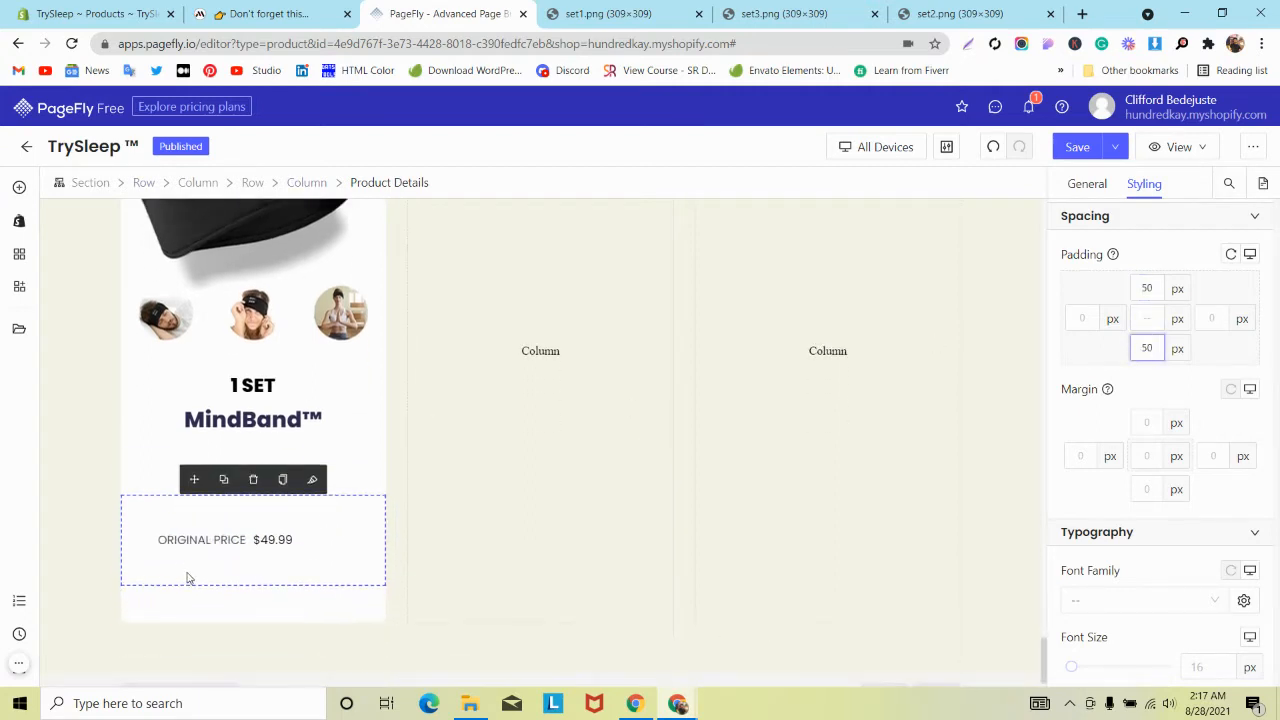
# Move the bold sale price into the Product Details container, directly below the ORIGINAL PRICE row.
pyautogui.click(367, 548)
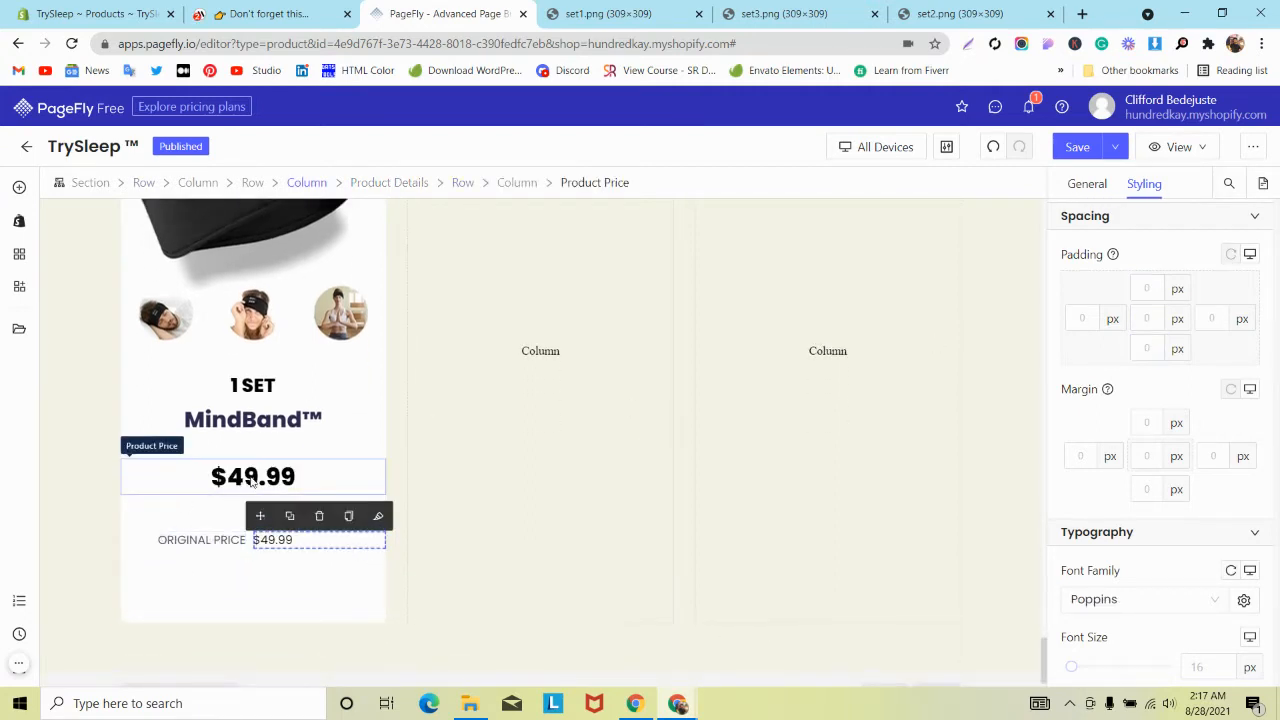
pyautogui.click(200, 470)
pyautogui.moveTo(199, 441); pyautogui.dragTo(259, 561)
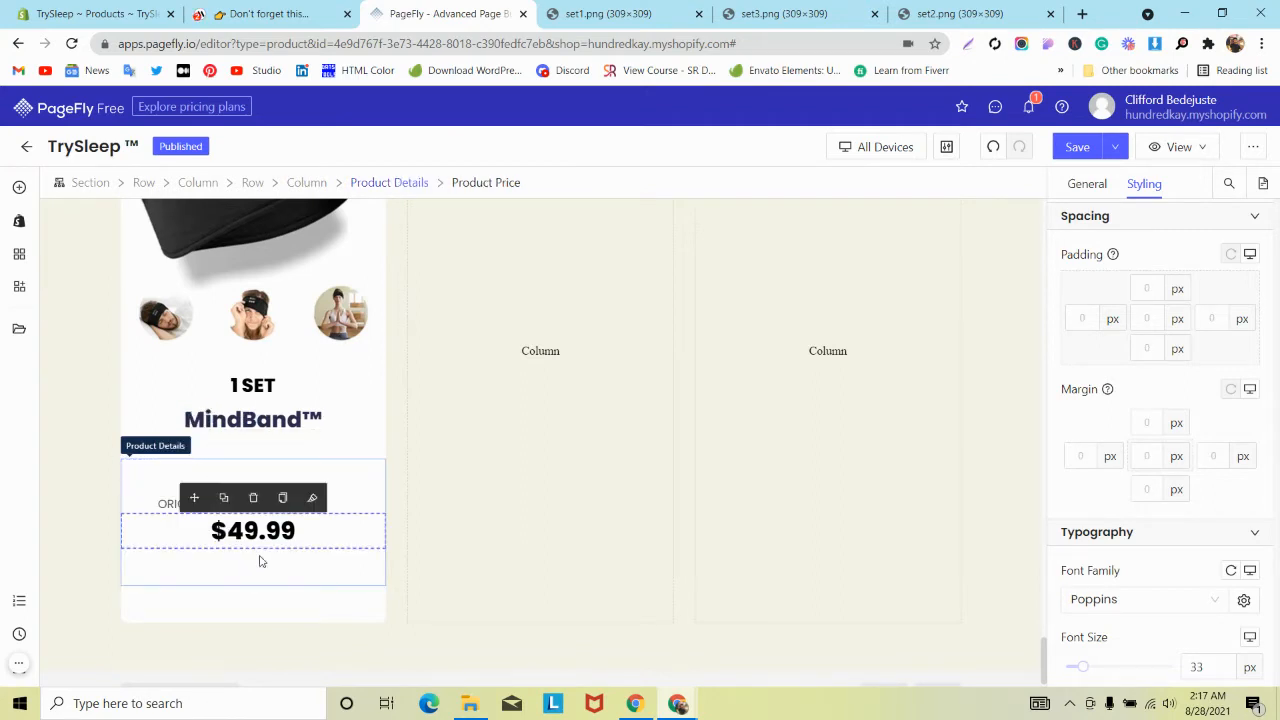
# Check the MindBand 1 SET card and add an Add to cart button with a trailing cart icon below the bold sale price.
pyautogui.click(137, 488)
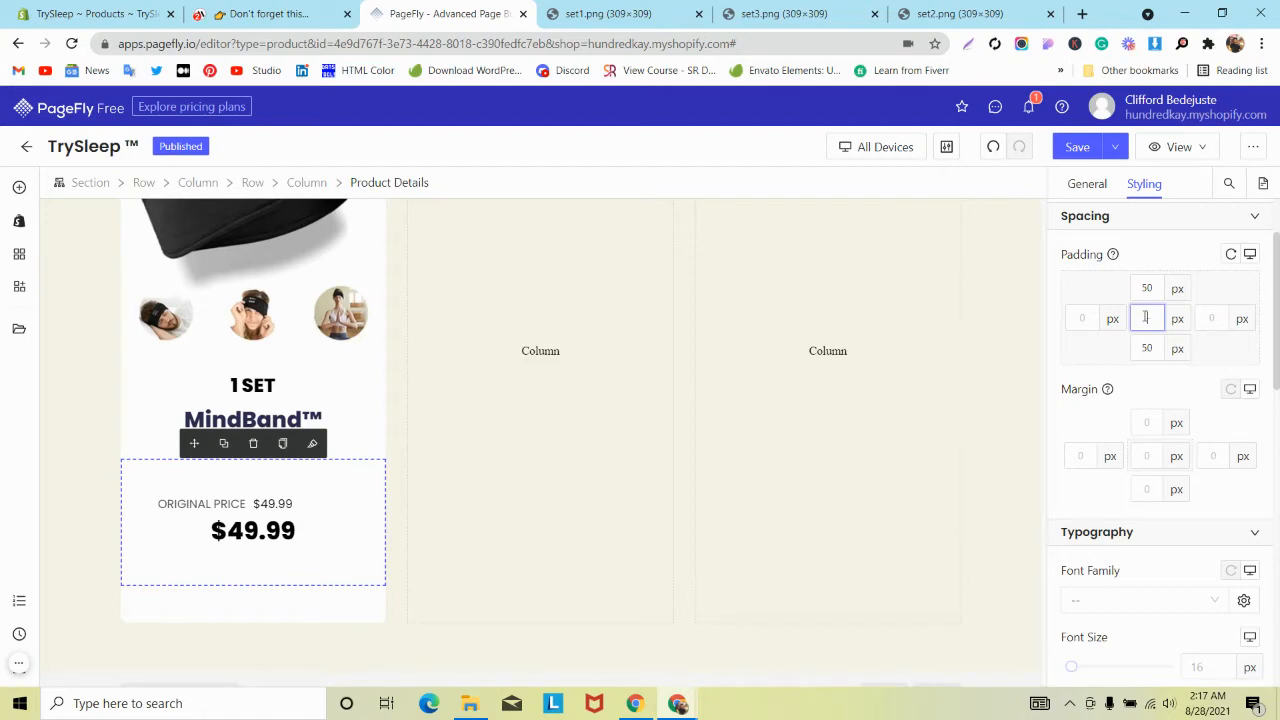
pyautogui.click(244, 8)
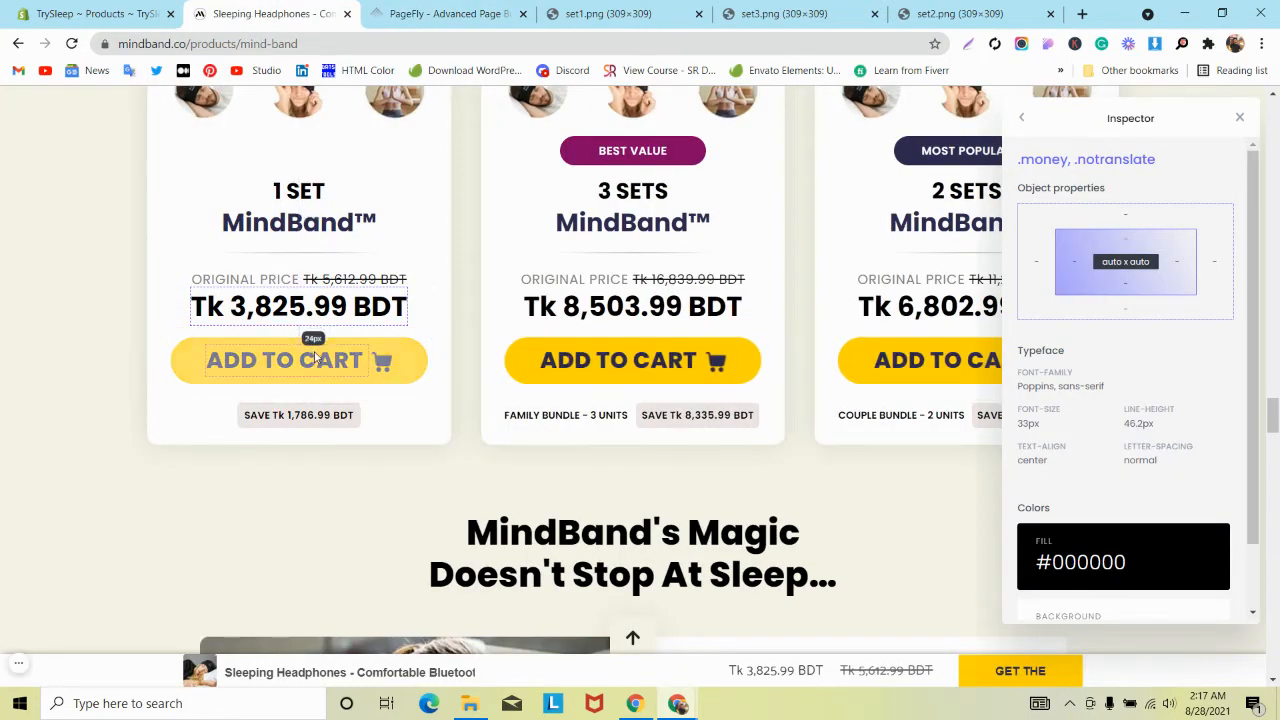
pyautogui.click(412, 12)
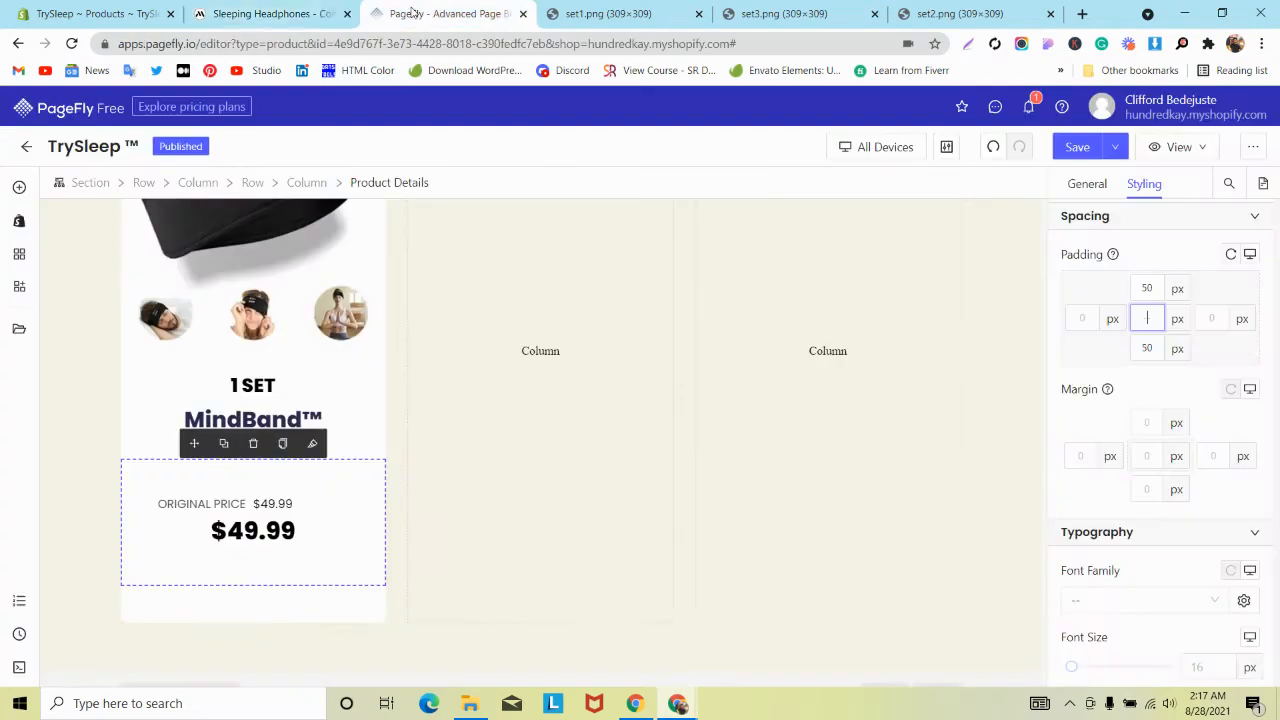
pyautogui.click(19, 219)
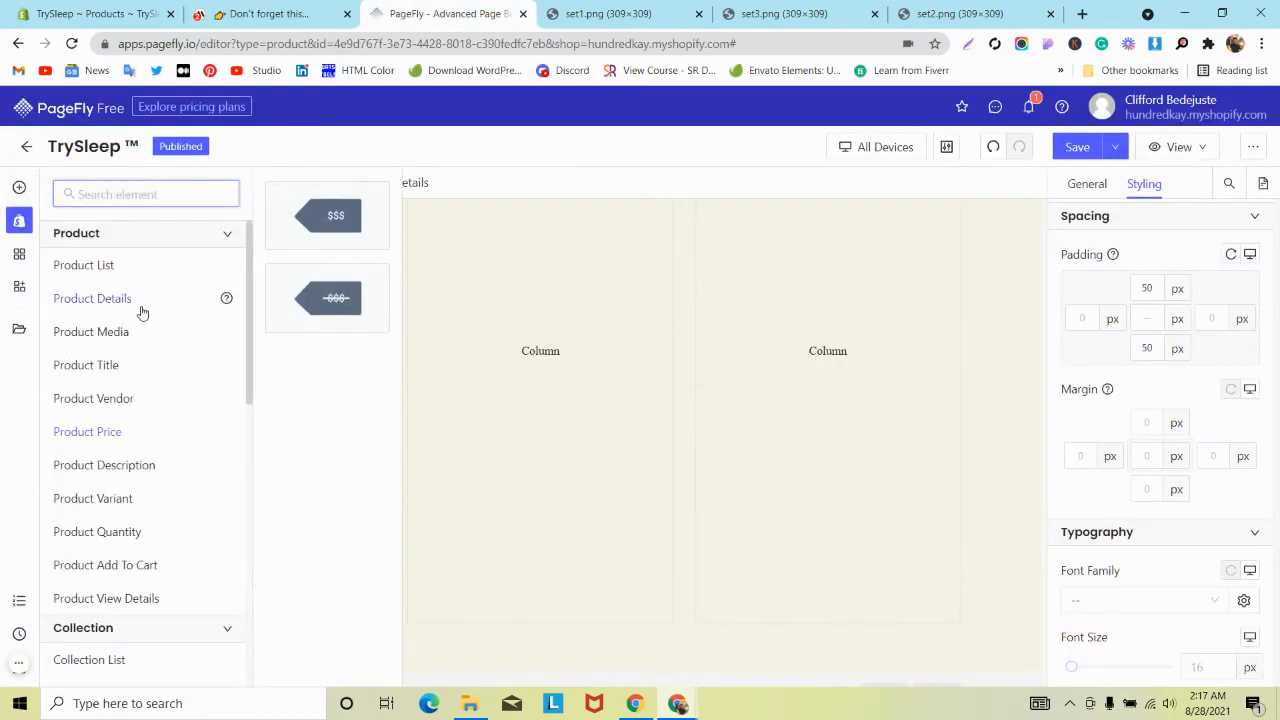
pyautogui.moveTo(143, 564)
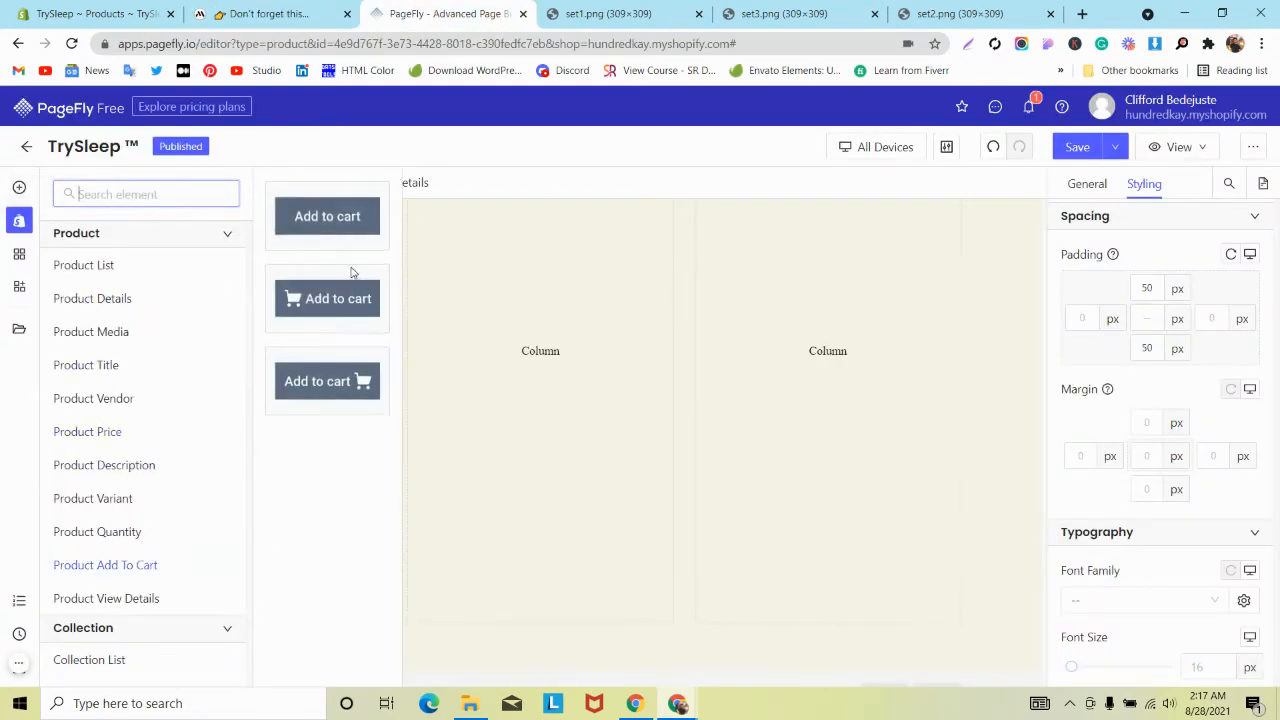
pyautogui.moveTo(318, 381); pyautogui.dragTo(180, 560)
# Copy the styles of the GET THE HEADPHONES TODAY button and apply them to the new Add To Cart button.
pyautogui.scroll(5, 698, 274)
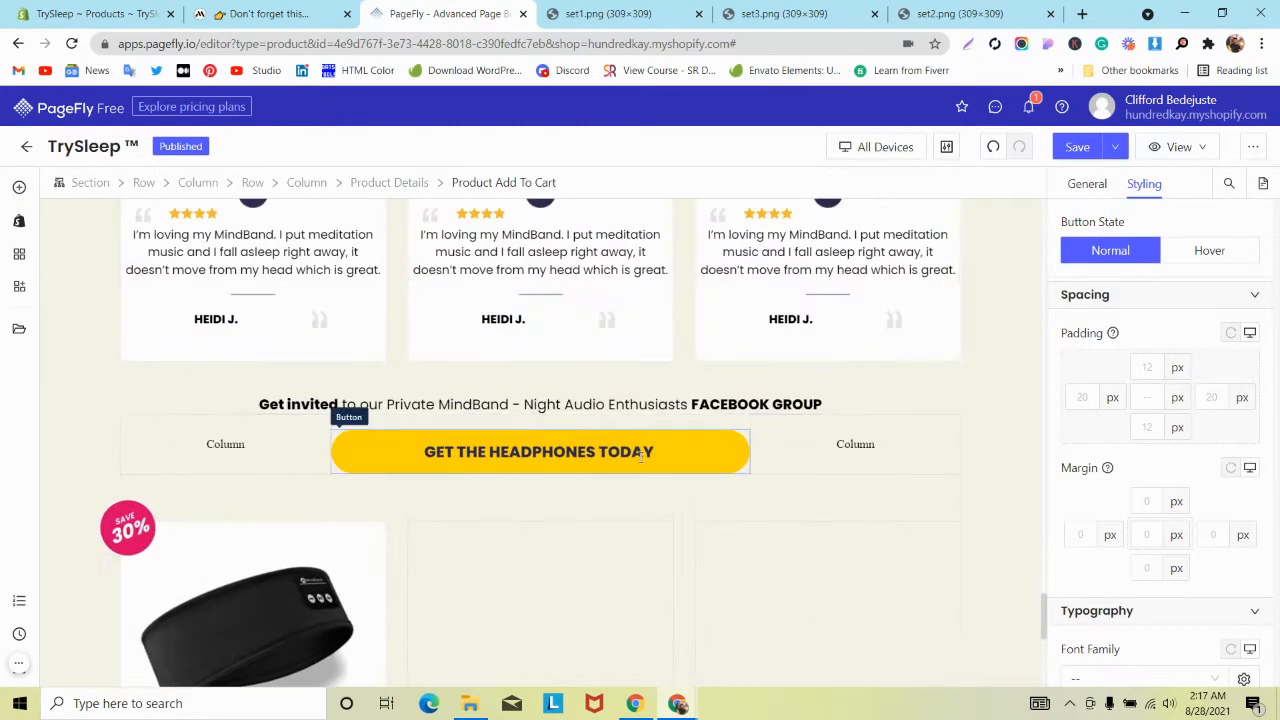
pyautogui.click(638, 450)
pyautogui.click(570, 414)
pyautogui.scroll(-5, 238, 508)
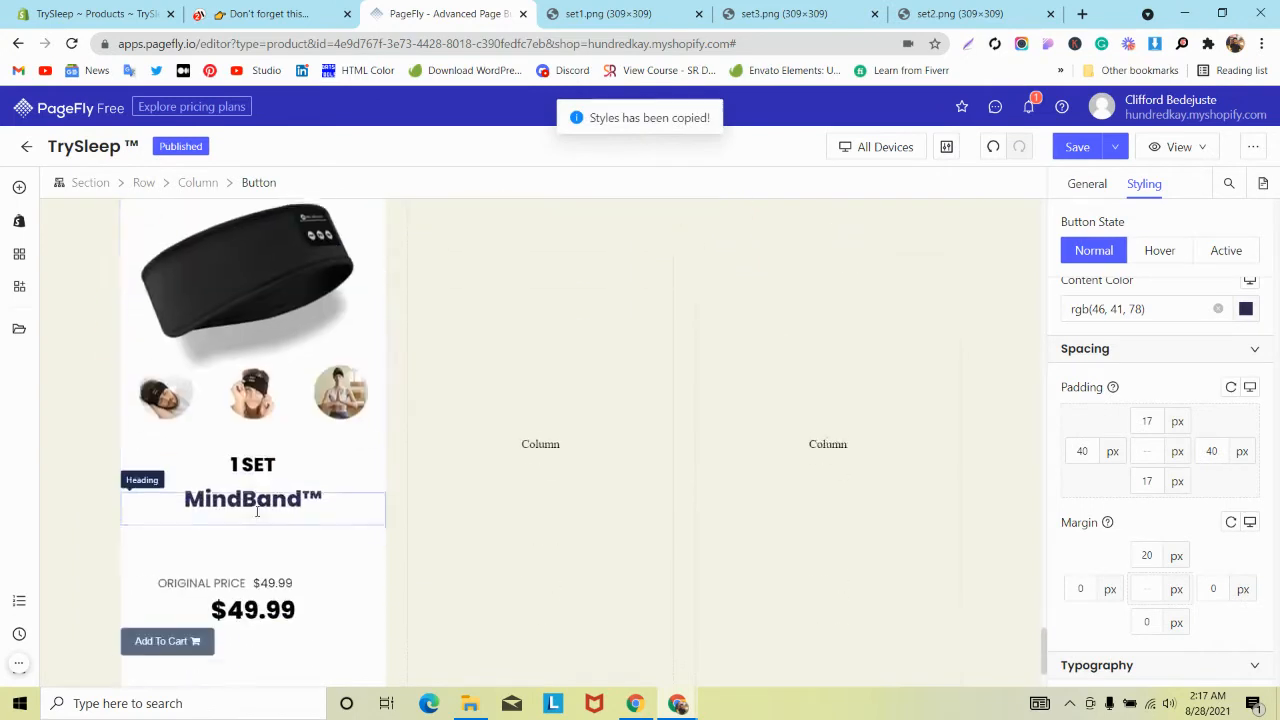
pyautogui.click(190, 565)
pyautogui.click(224, 532)
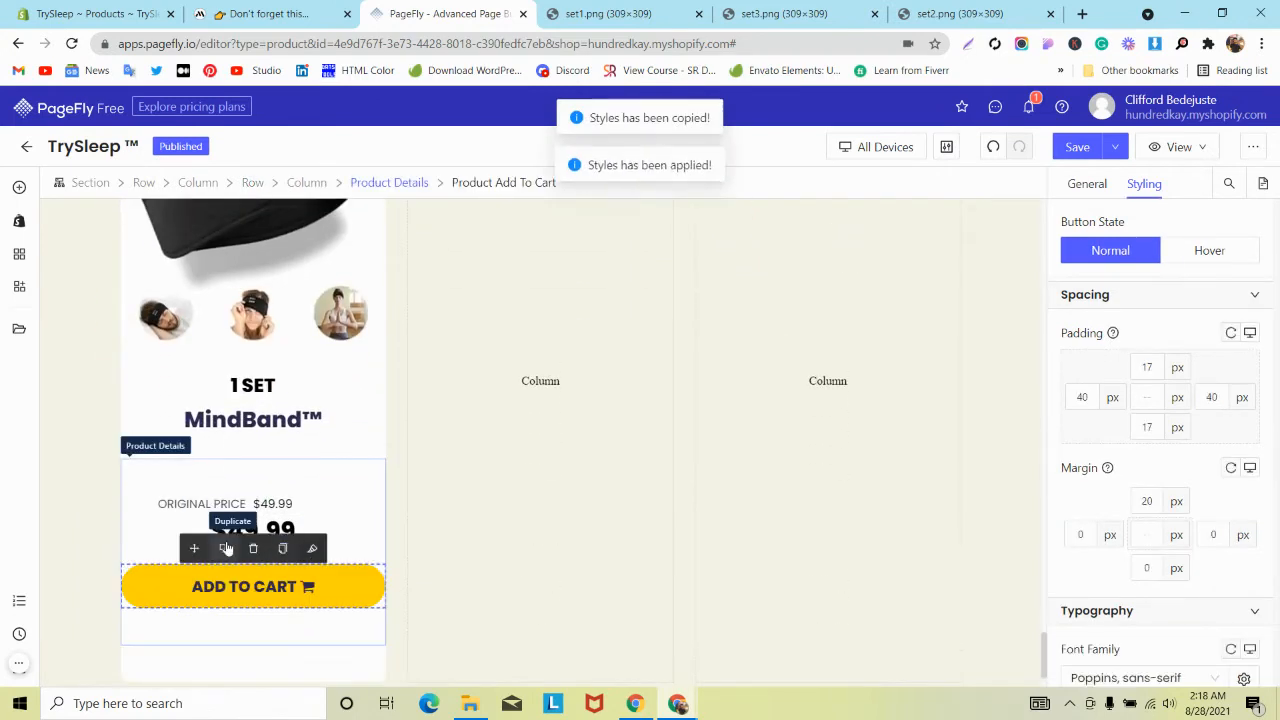
# Set the left and right padding of the first card's Product Details container to 10 px.
pyautogui.click(140, 474)
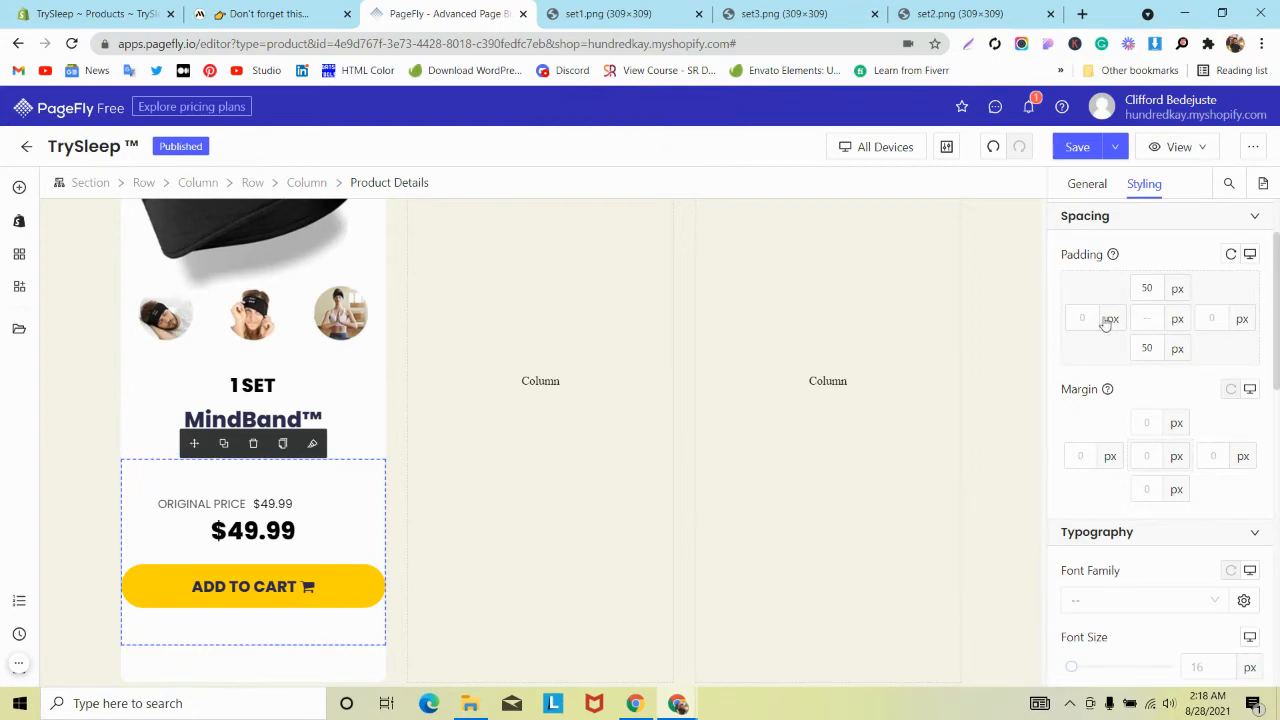
pyautogui.write('10')
pyautogui.click(1210, 318)
pyautogui.write('10')
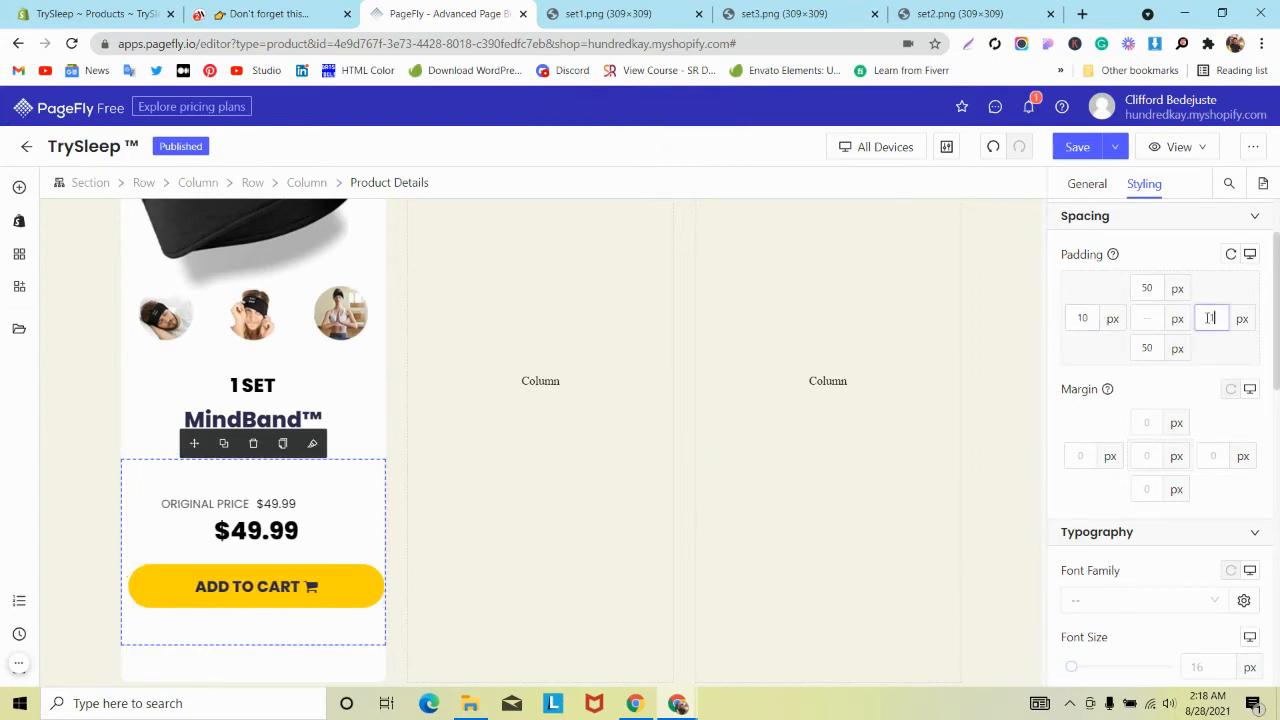
# Check the MindBand card's savings badge, add a button element below ADD TO CART and centre it in its column.
pyautogui.click(256, 12)
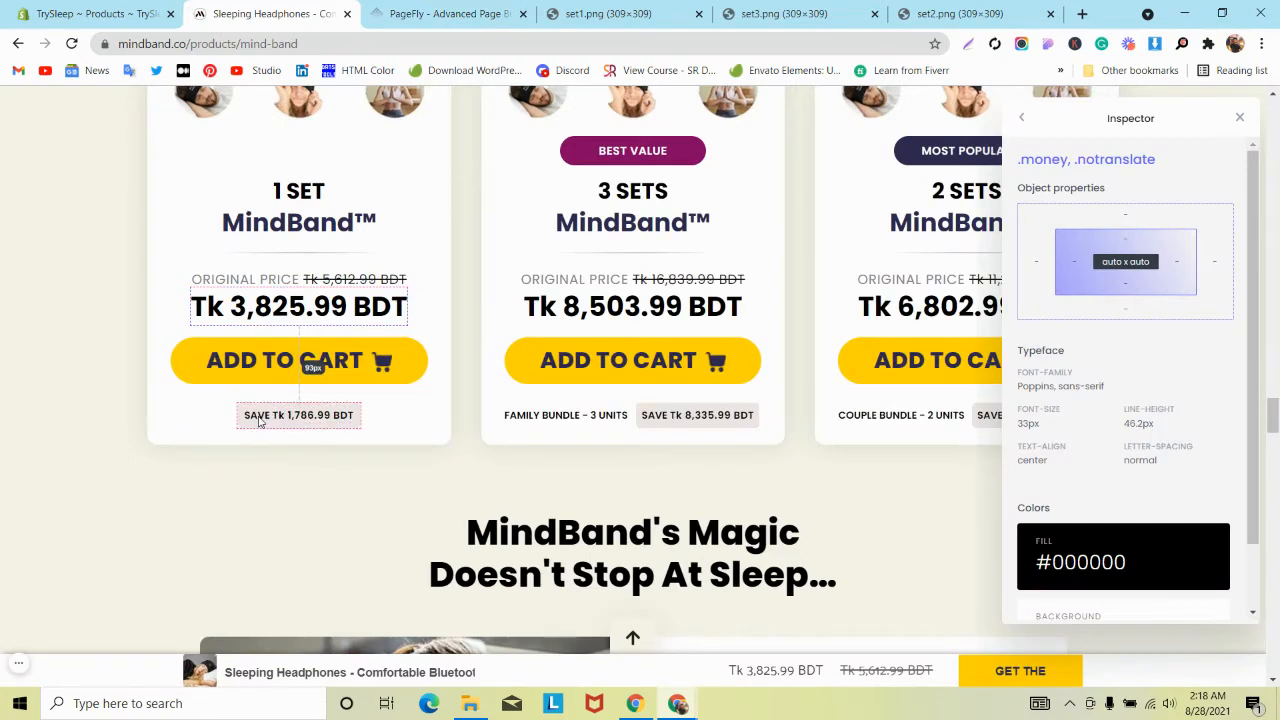
pyautogui.click(440, 13)
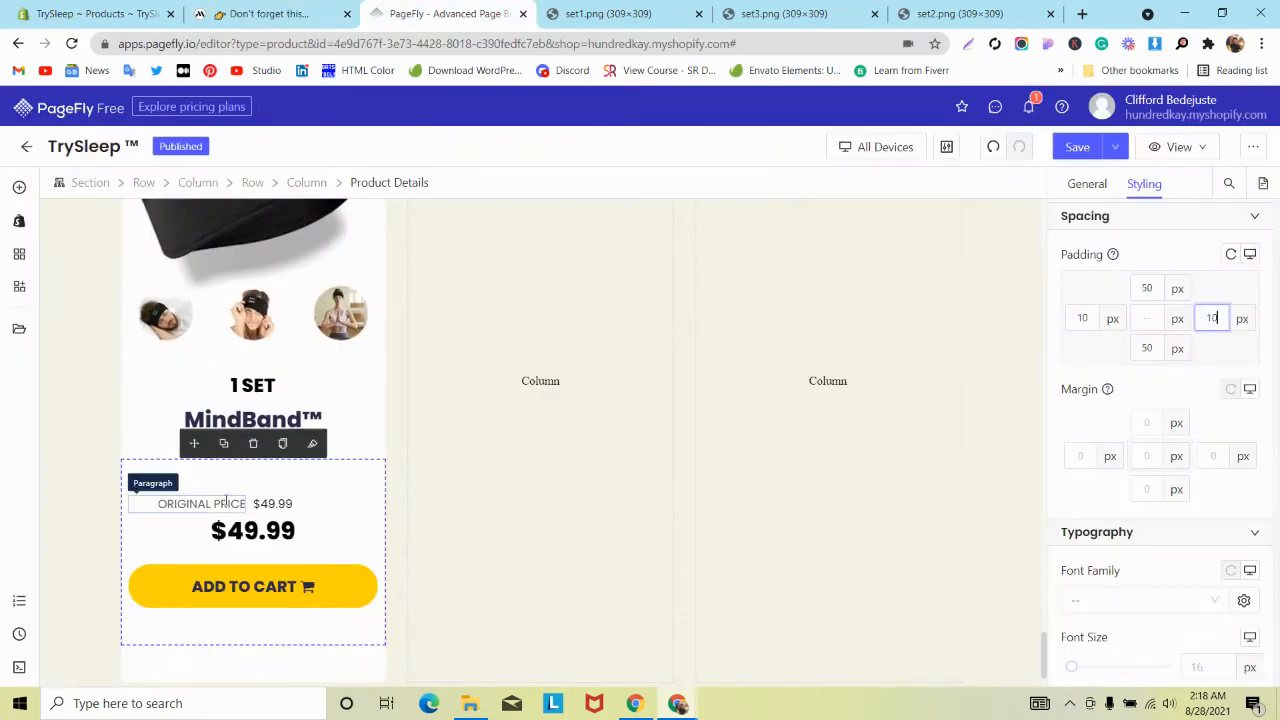
pyautogui.click(20, 188)
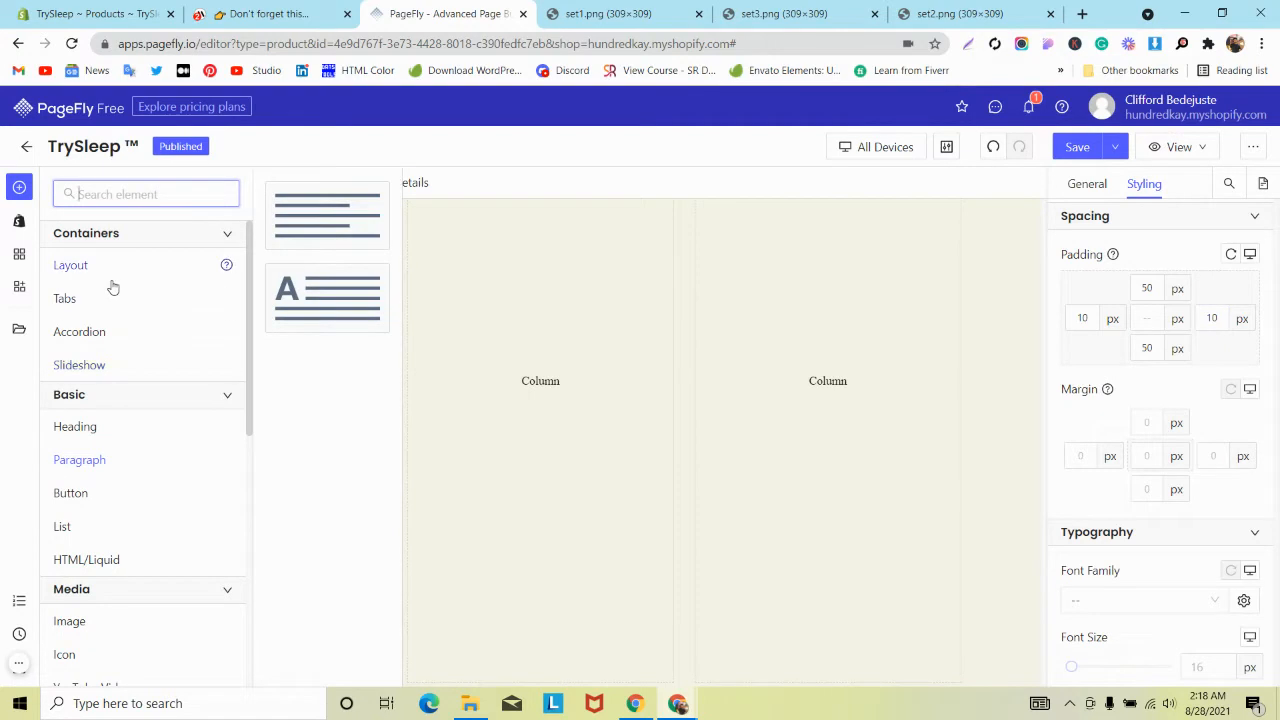
pyautogui.write('bu')
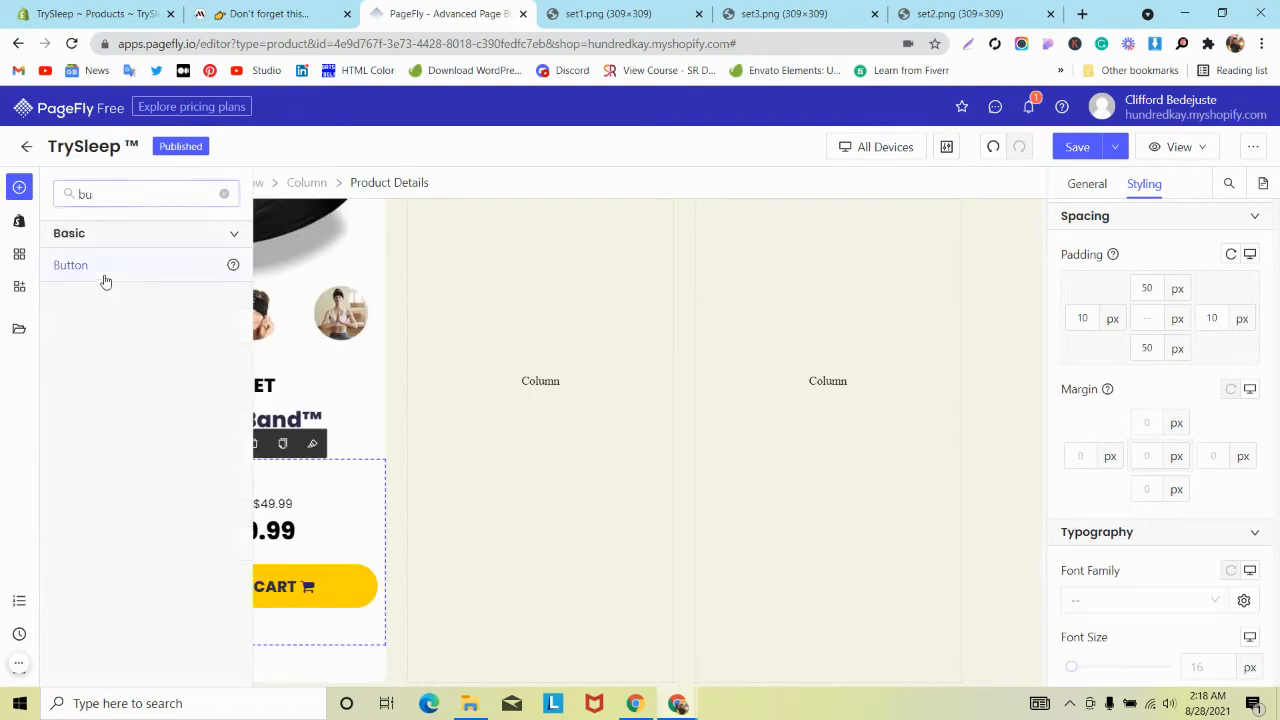
pyautogui.moveTo(100, 266)
pyautogui.moveTo(312, 210); pyautogui.dragTo(270, 640)
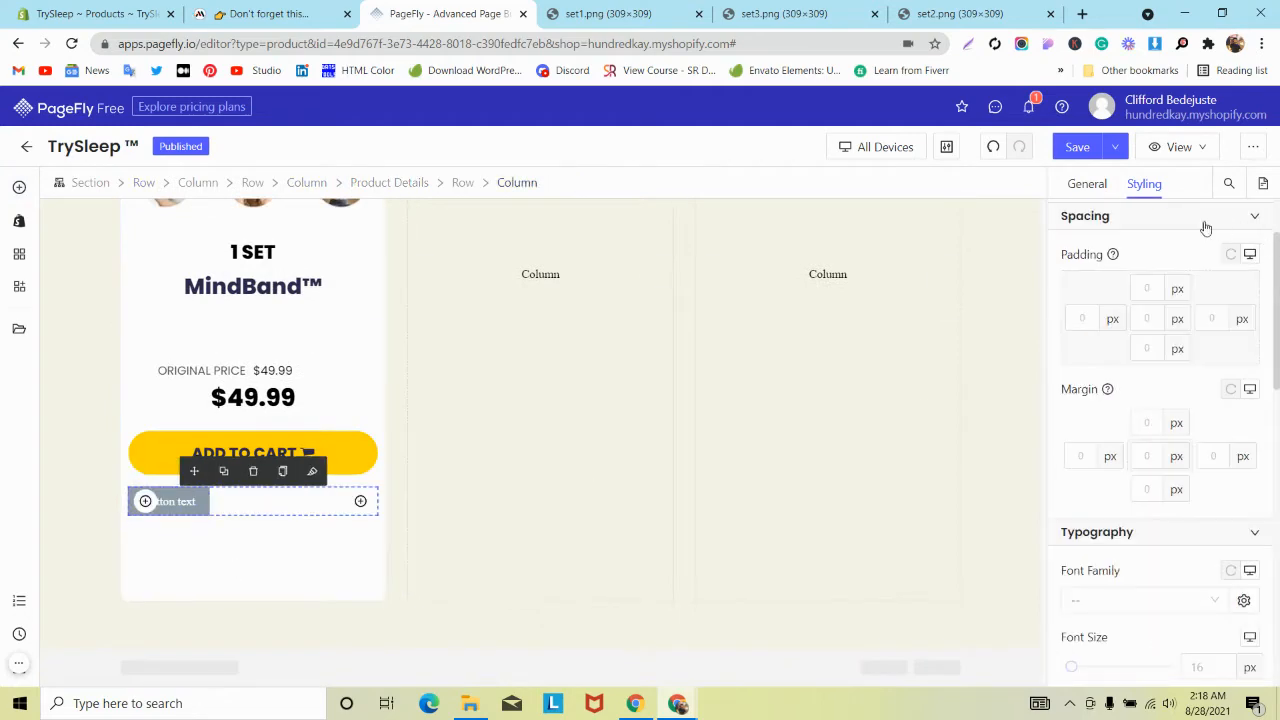
pyautogui.scroll(-3, 1164, 381)
pyautogui.click(1135, 484)
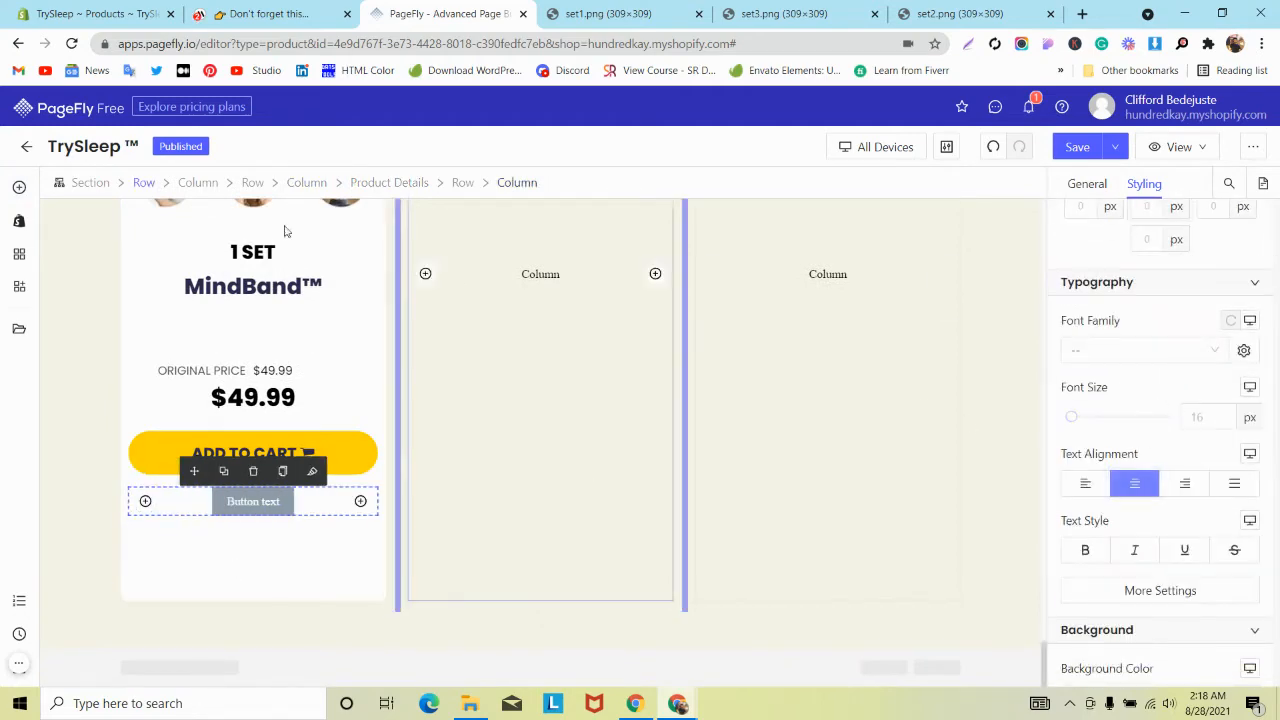
# Copy the savings badge's background colour #ede6e5 from the 1 SET card on the MindBand page and return to PageFly.
pyautogui.click(268, 13)
pyautogui.scroll(-2, 1130, 450)
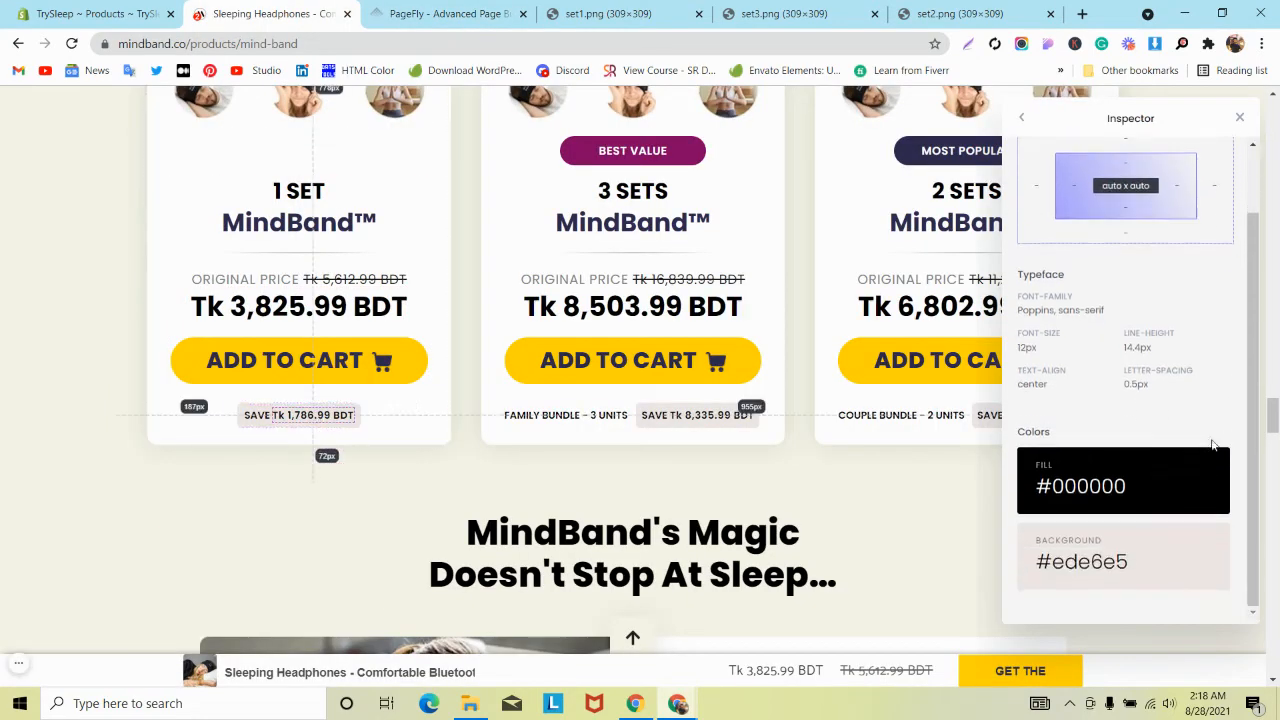
pyautogui.click(1196, 555)
pyautogui.click(478, 13)
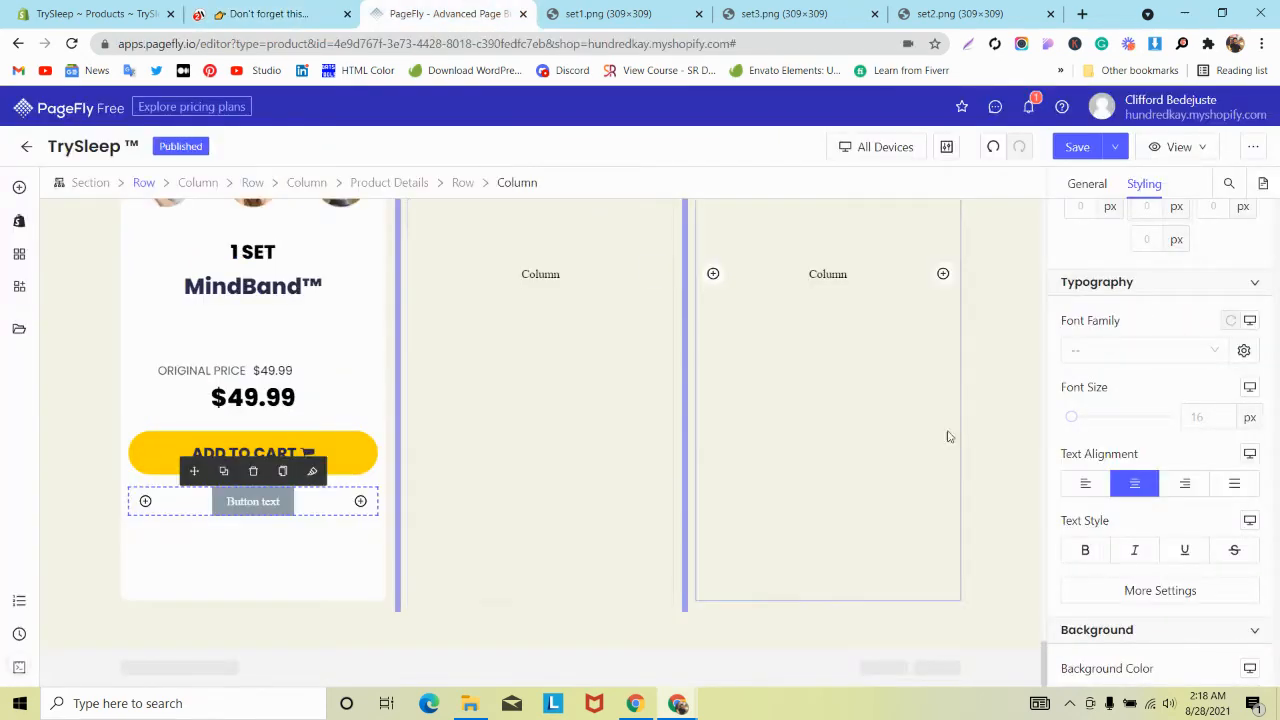
pyautogui.scroll(3, 1219, 420)
pyautogui.scroll(-8, 1217, 409)
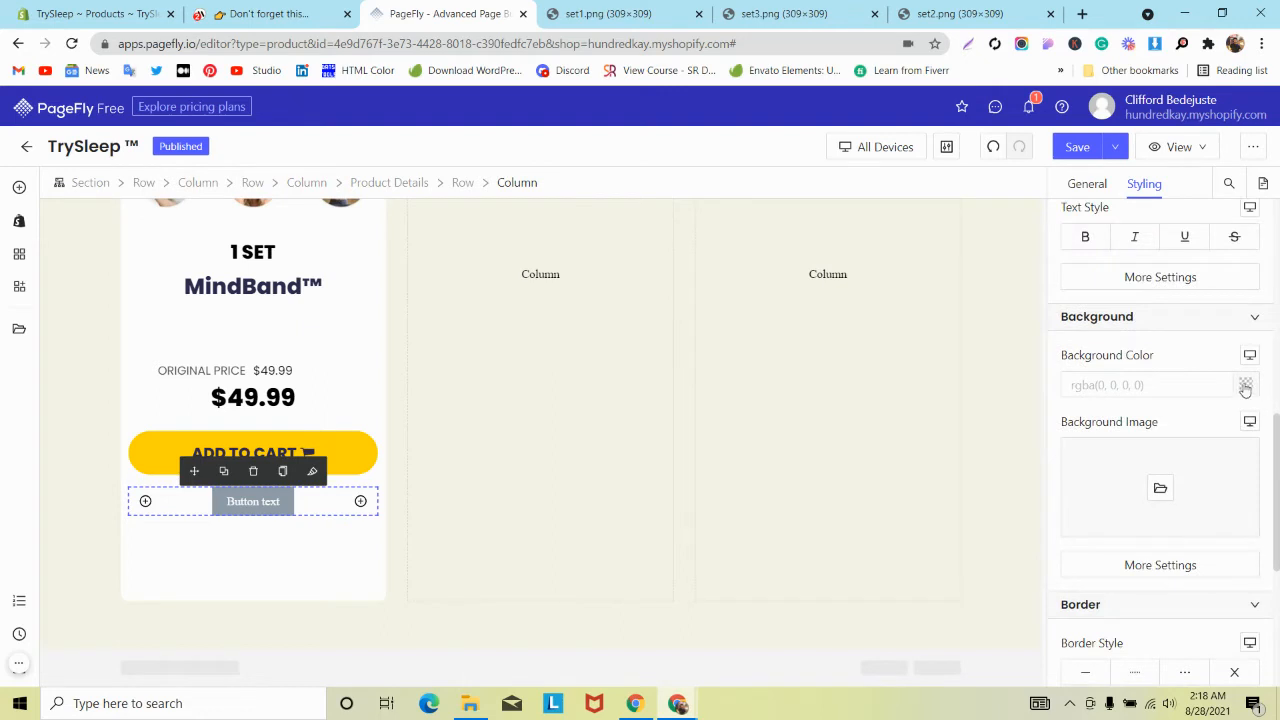
pyautogui.click(1245, 386)
pyautogui.rightClick(875, 428)
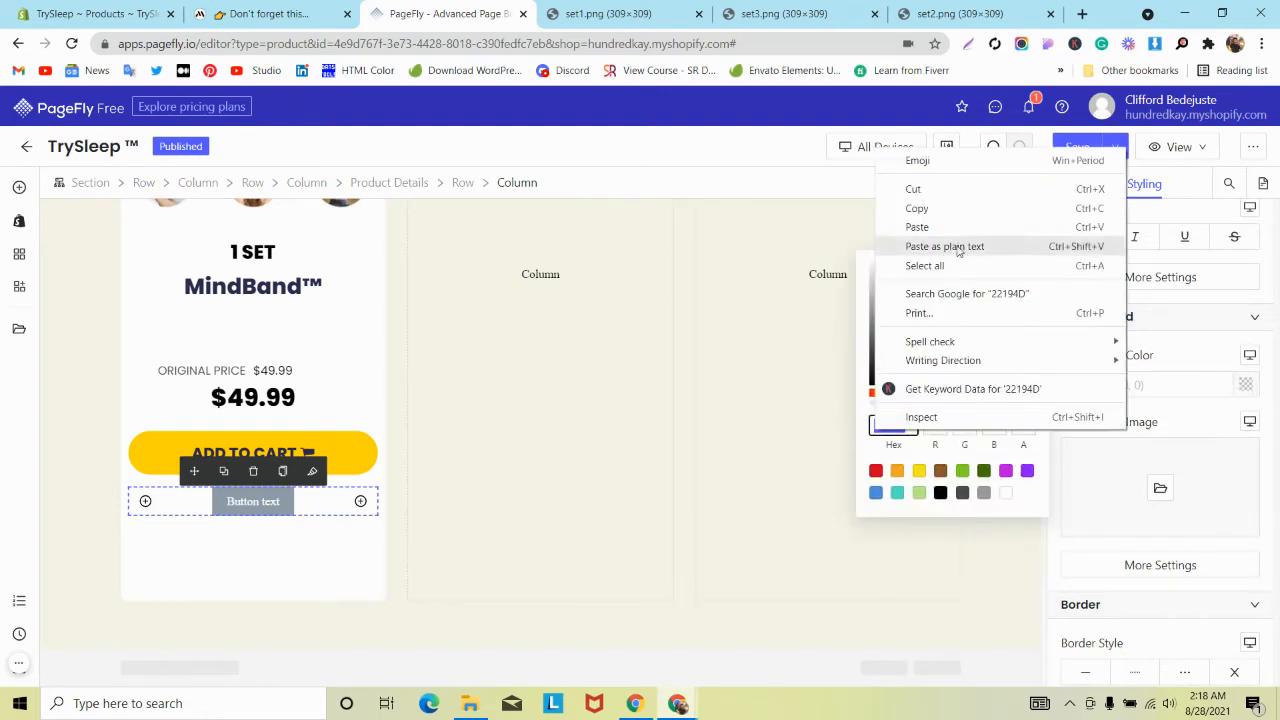
pyautogui.click(957, 228)
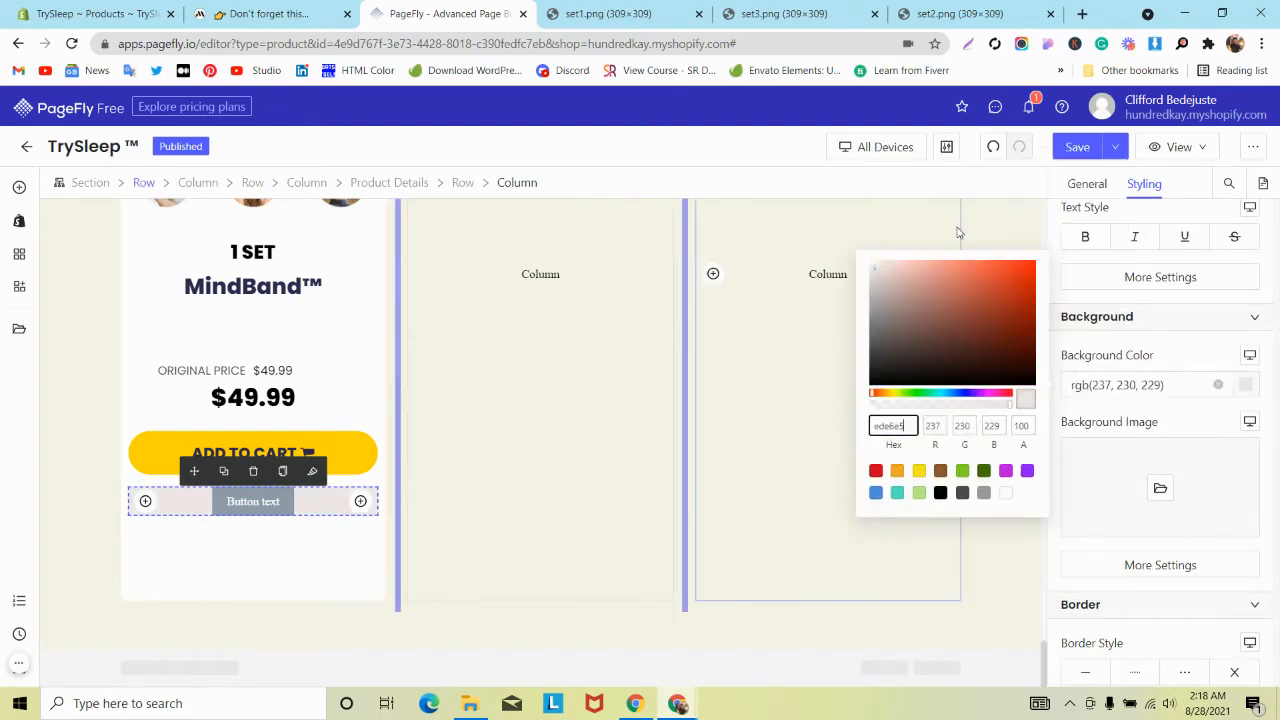
pyautogui.click(993, 147)
# Set the background colour of the new button below ADD TO CART to #ede6e5.
pyautogui.click(271, 507)
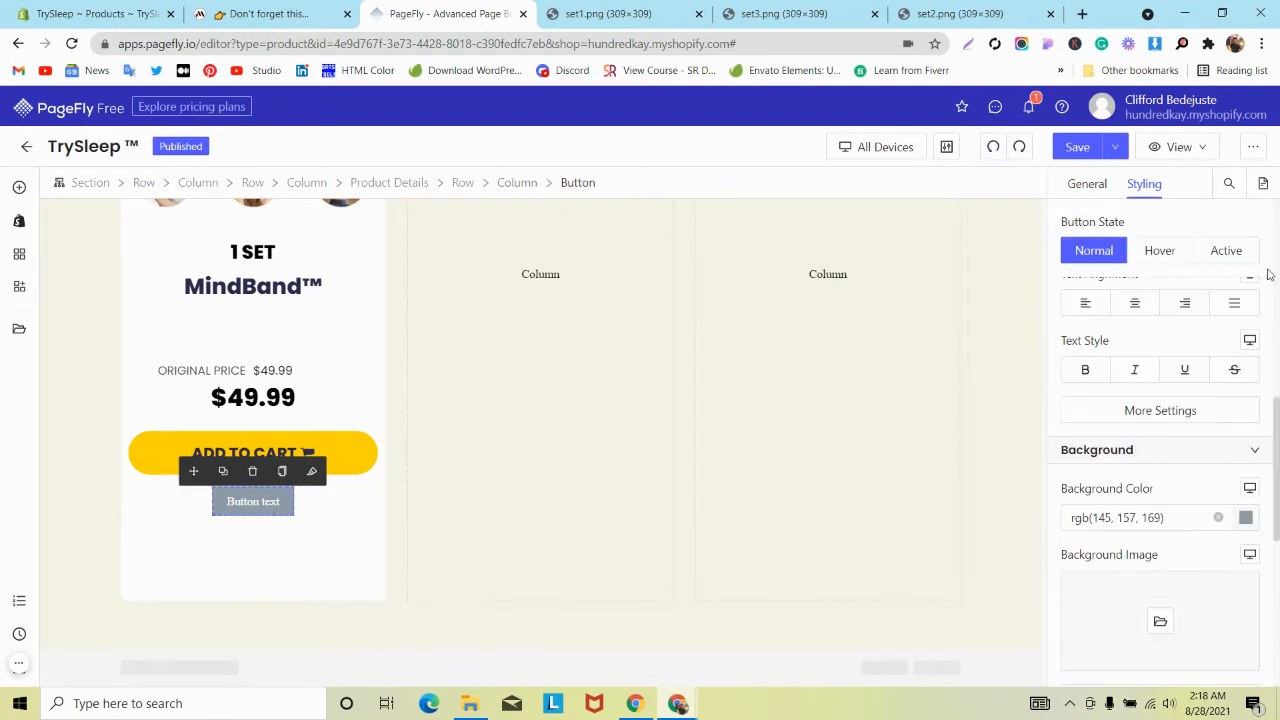
pyautogui.click(1246, 518)
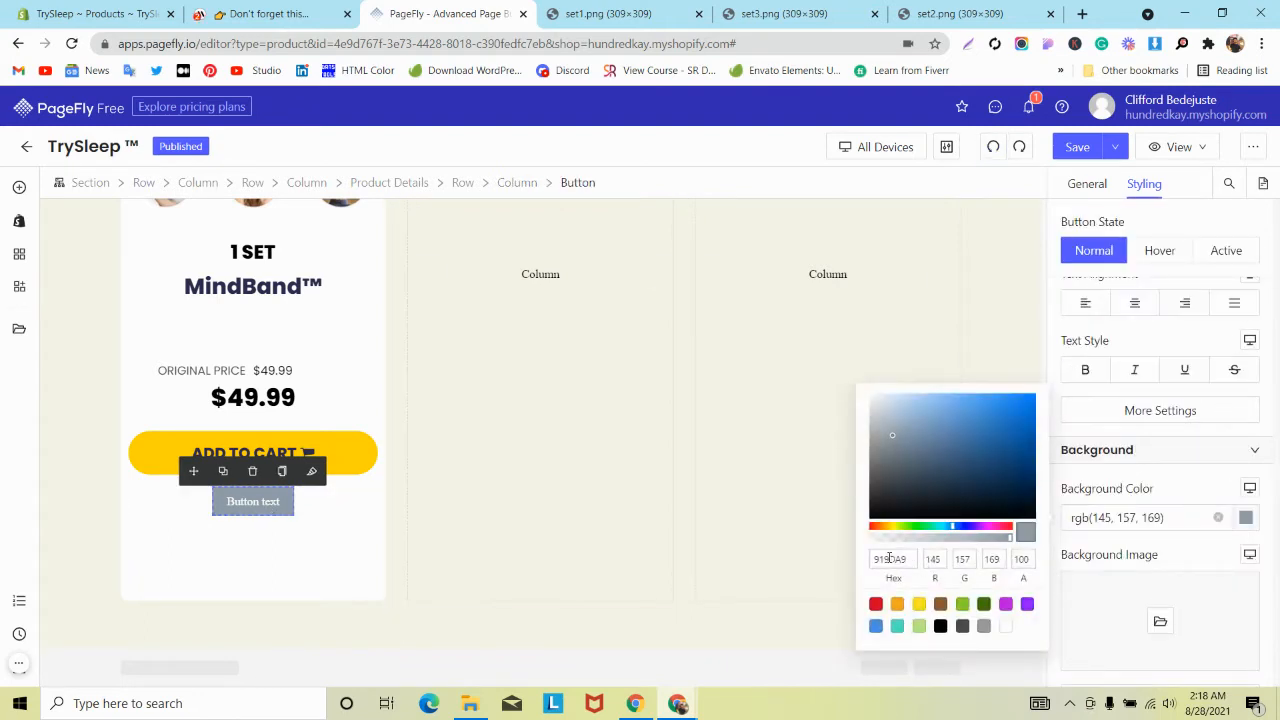
pyautogui.hotkey('ctrl', 'v')
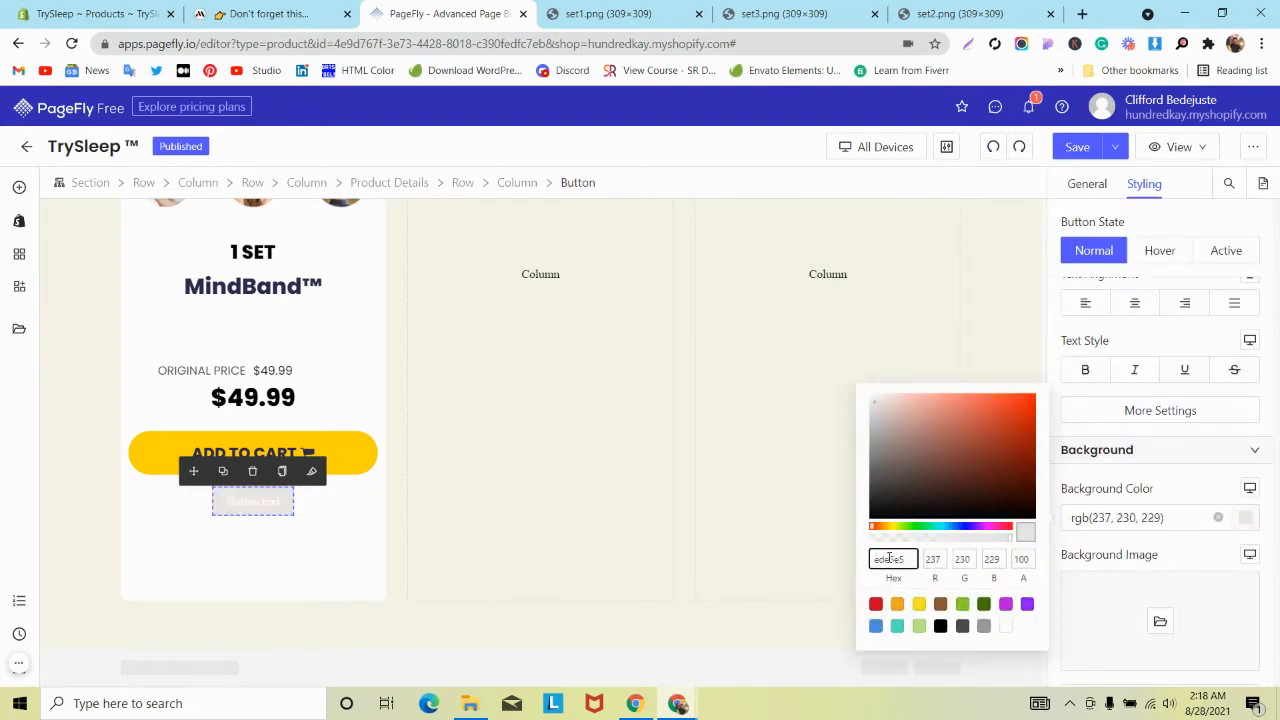
# Set the top and bottom padding of the new savings button to 10 px.
pyautogui.scroll(10, 1249, 310)
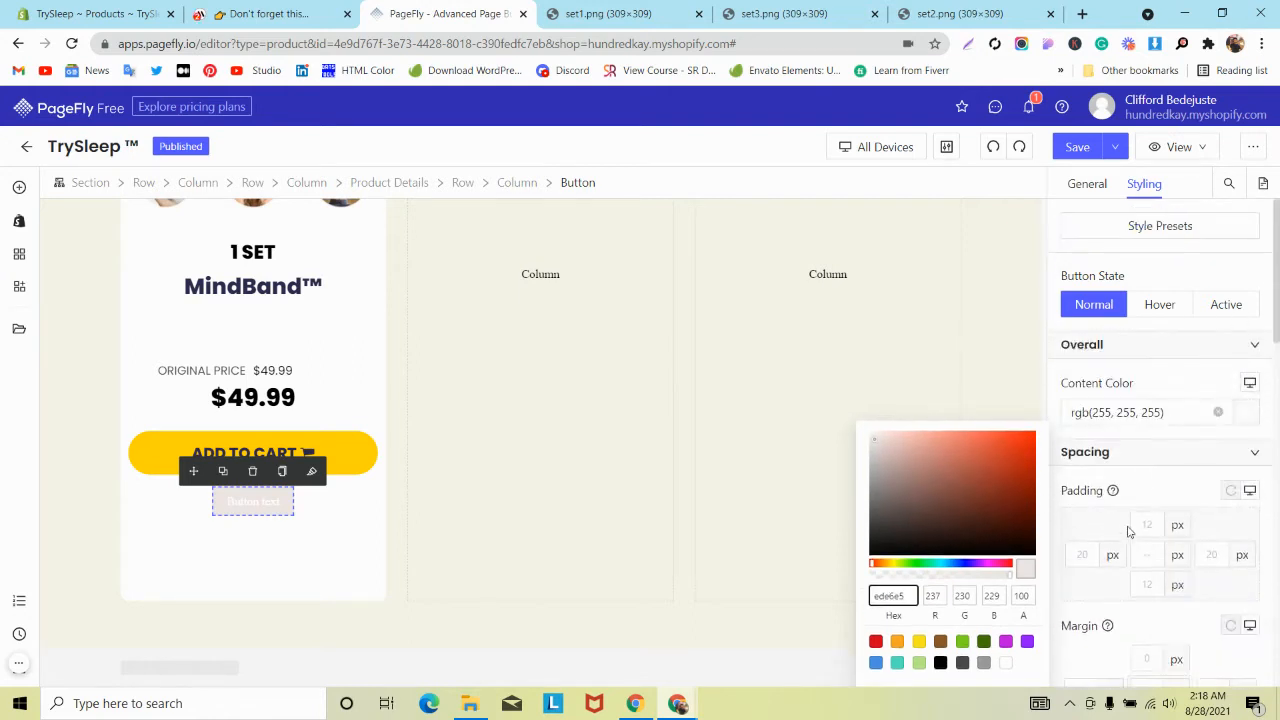
pyautogui.click(1146, 521)
pyautogui.write('10')
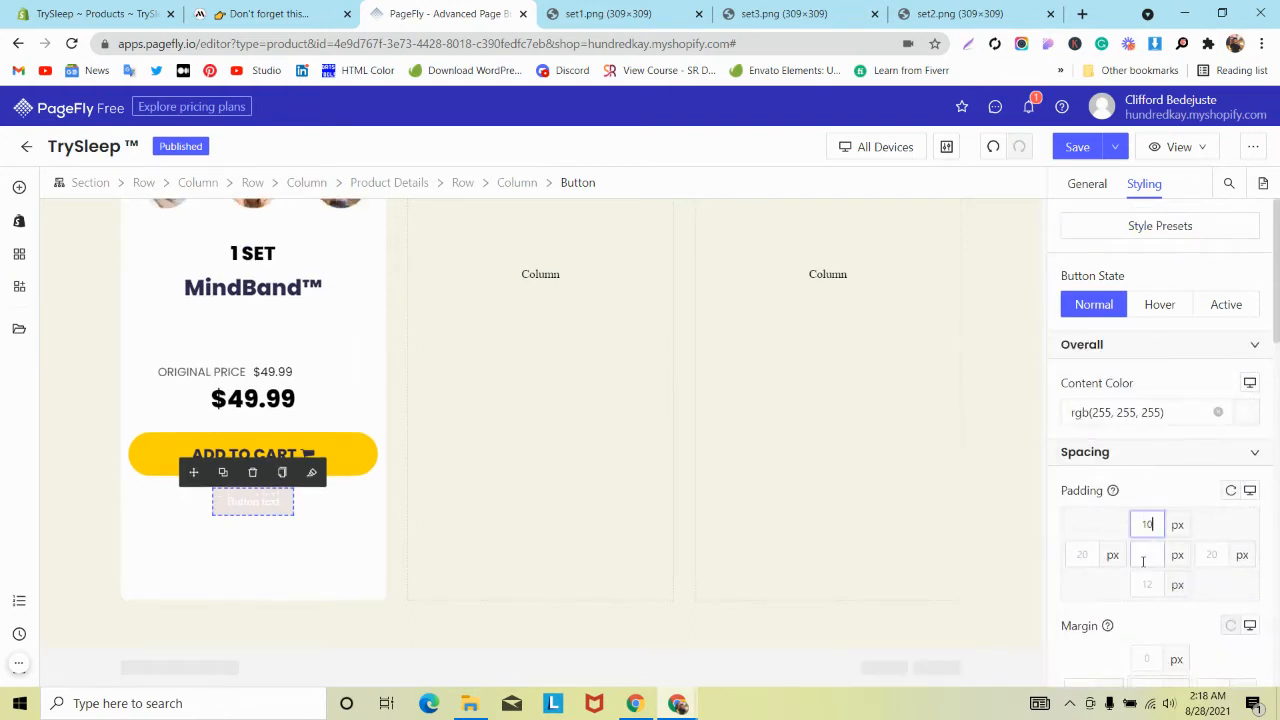
pyautogui.click(1149, 584)
pyautogui.write('10')
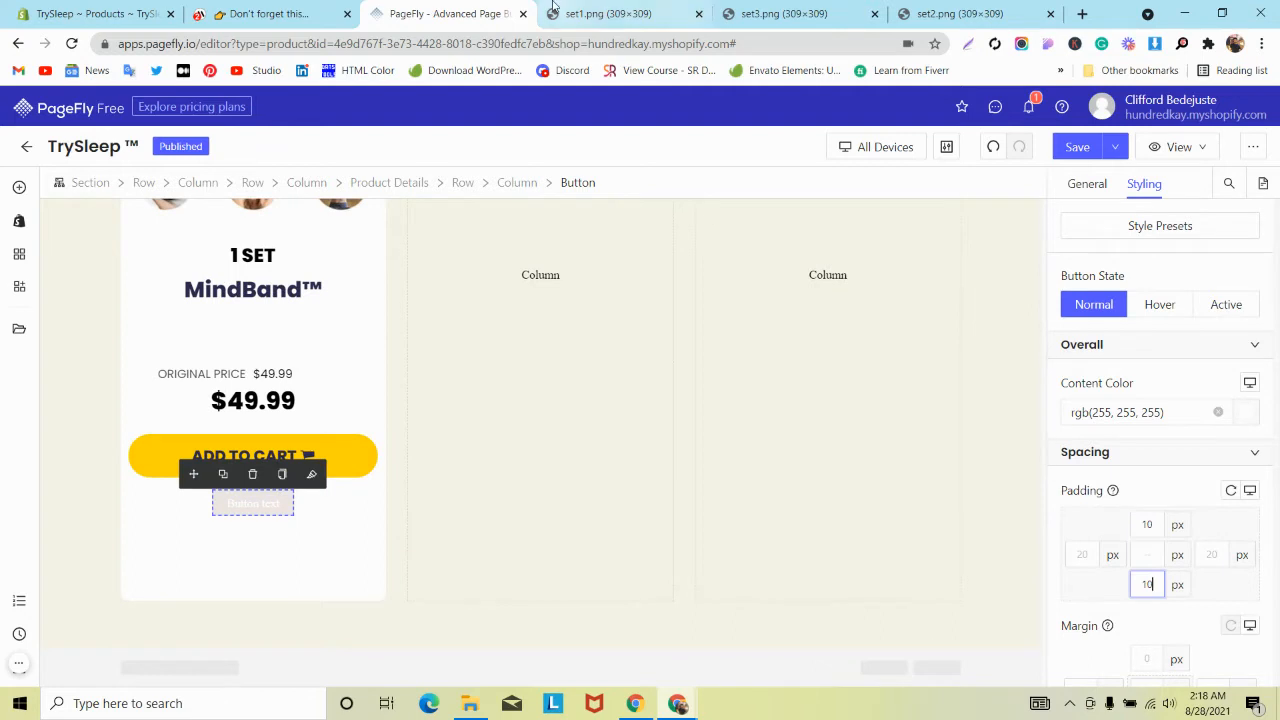
# Copy the 1 SET card's savings text from the MindBand page and use it as the new button's text: "SAVE Tk 1,786.99 BDT".
pyautogui.click(300, 14)
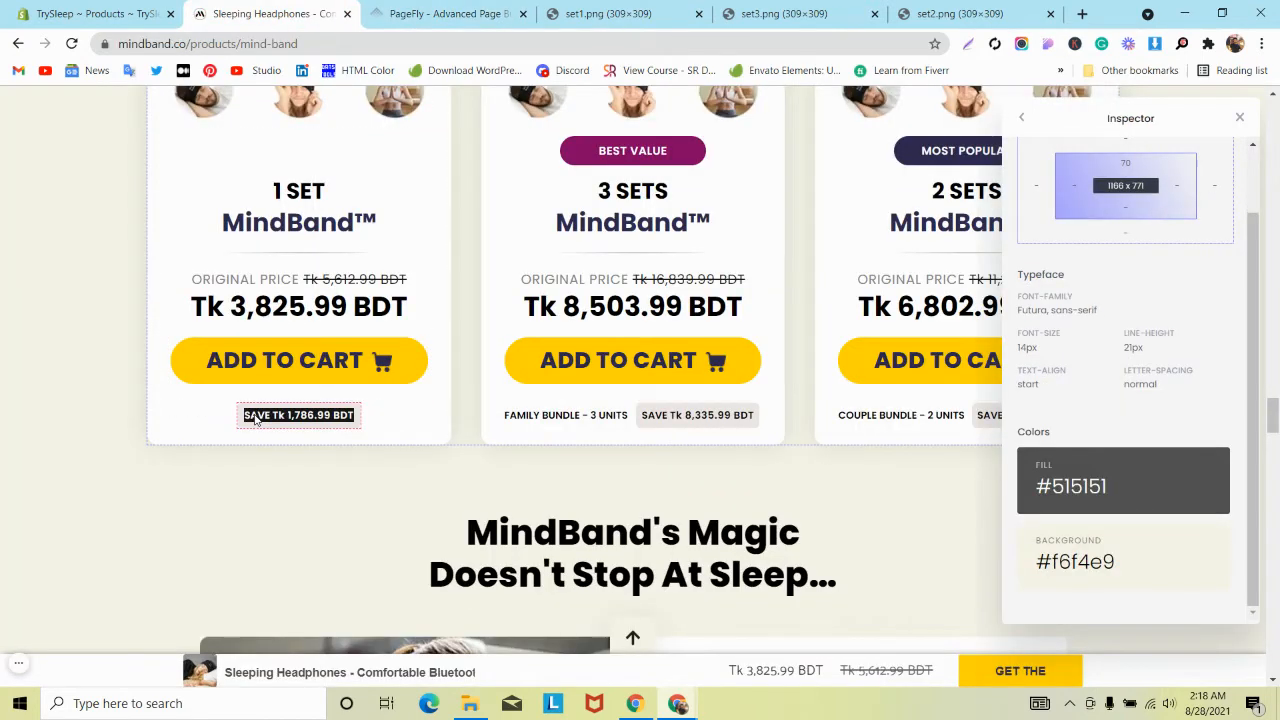
pyautogui.click(497, 11)
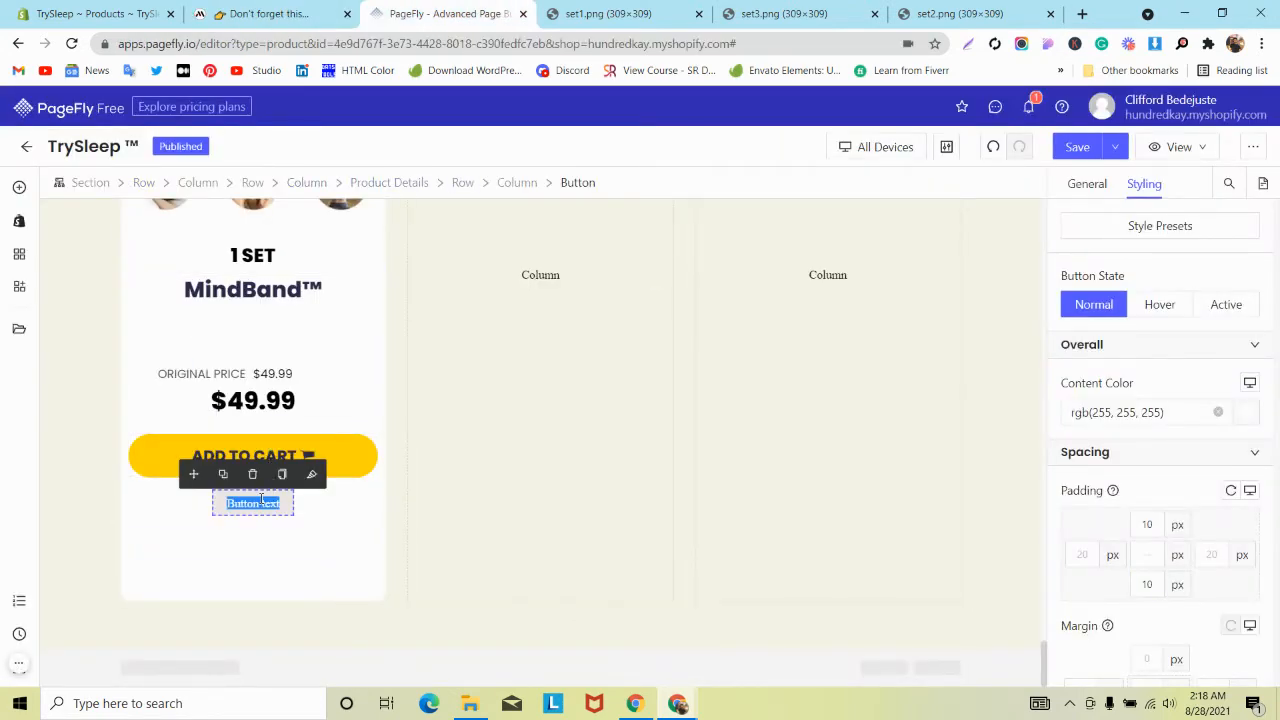
pyautogui.hotkey('ctrl', 'v')
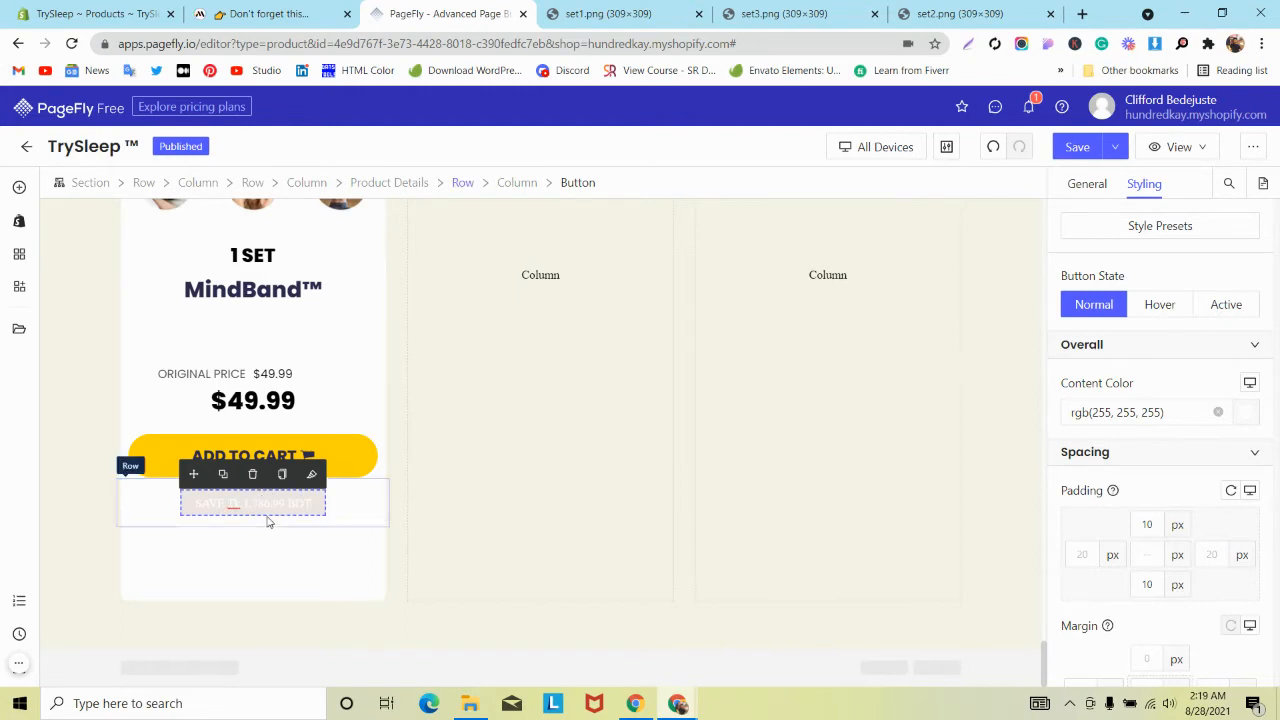
# Round the savings button's corners with a border radius of 5 px on all sides.
pyautogui.click(322, 14)
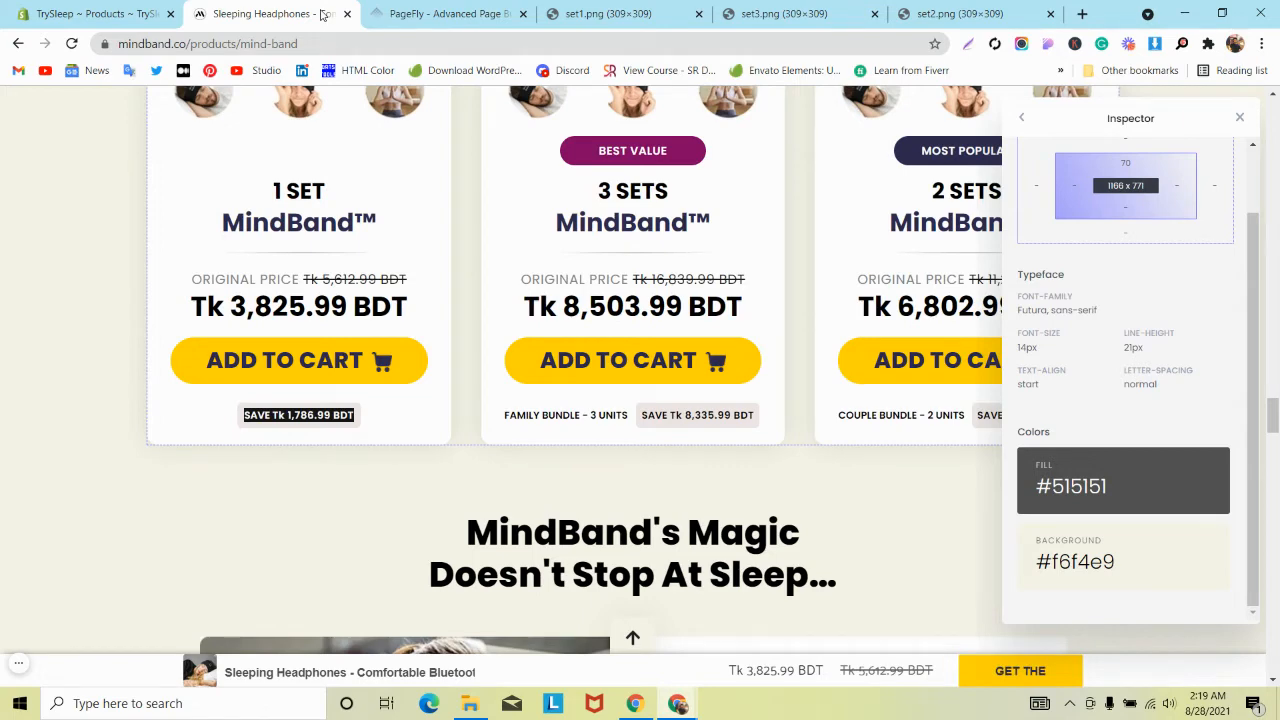
pyautogui.click(448, 14)
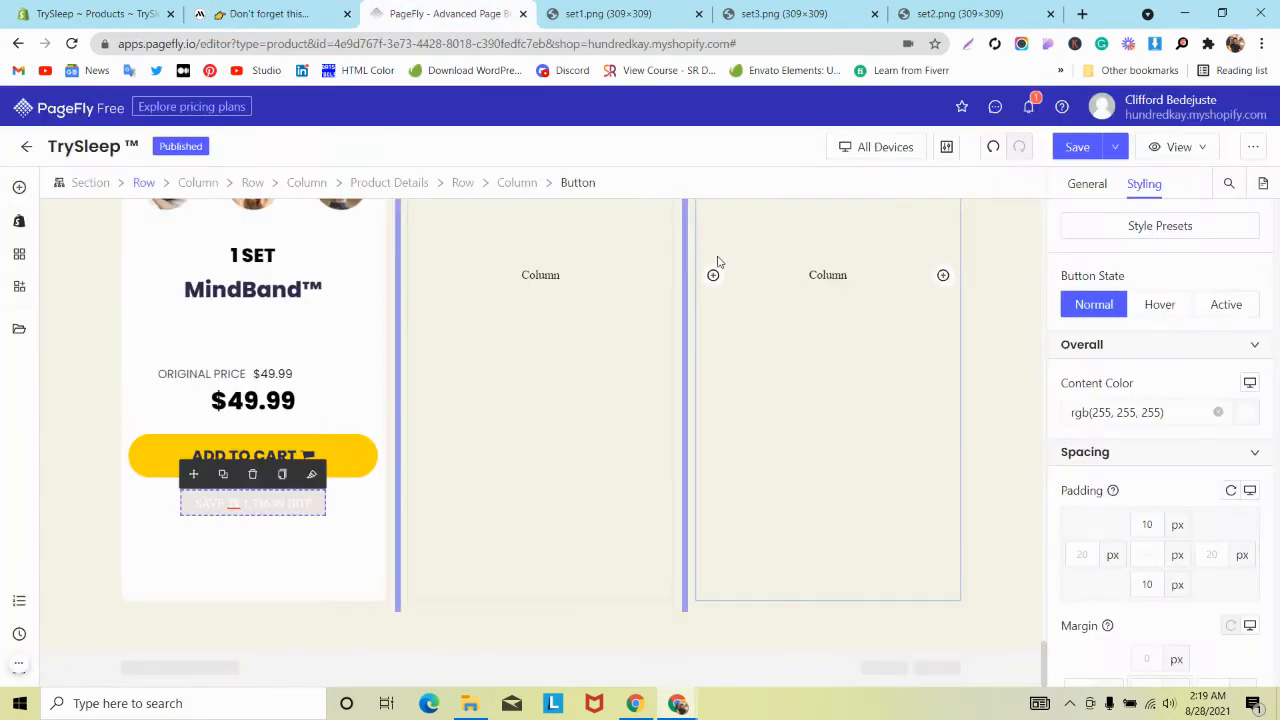
pyautogui.scroll(-4, 1176, 420)
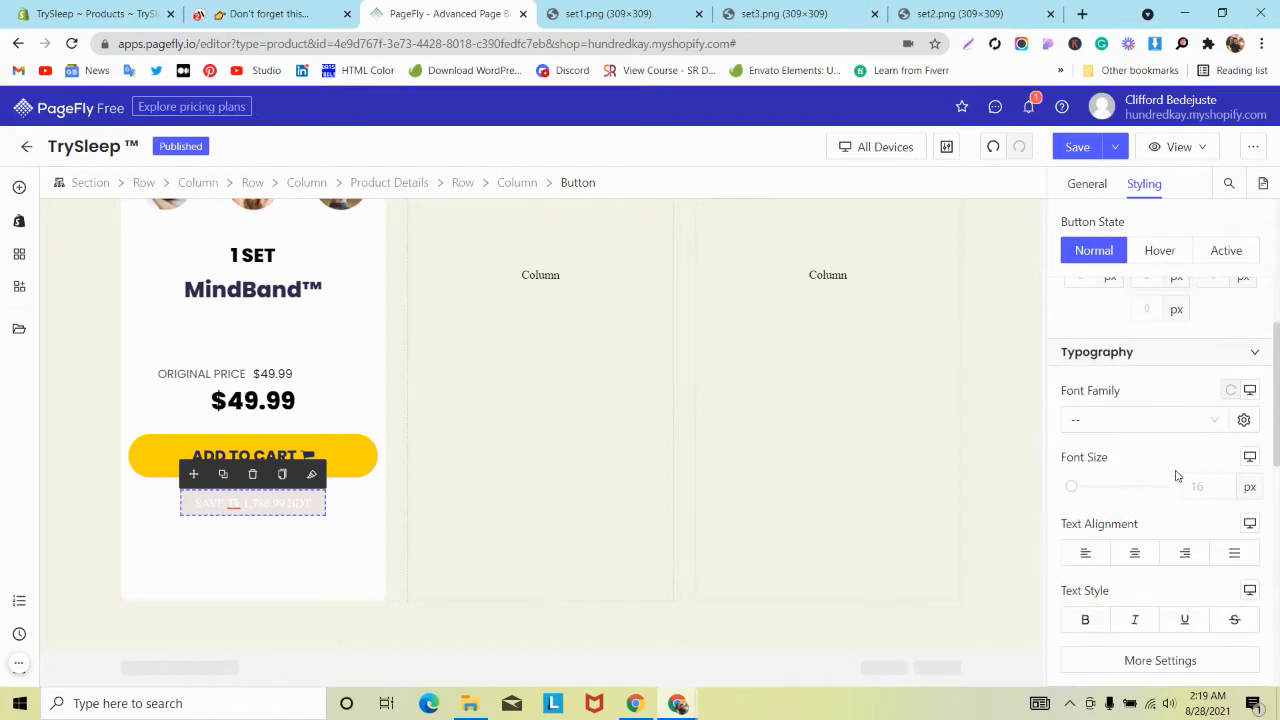
pyautogui.scroll(-2, 1176, 476)
pyautogui.click(1157, 497)
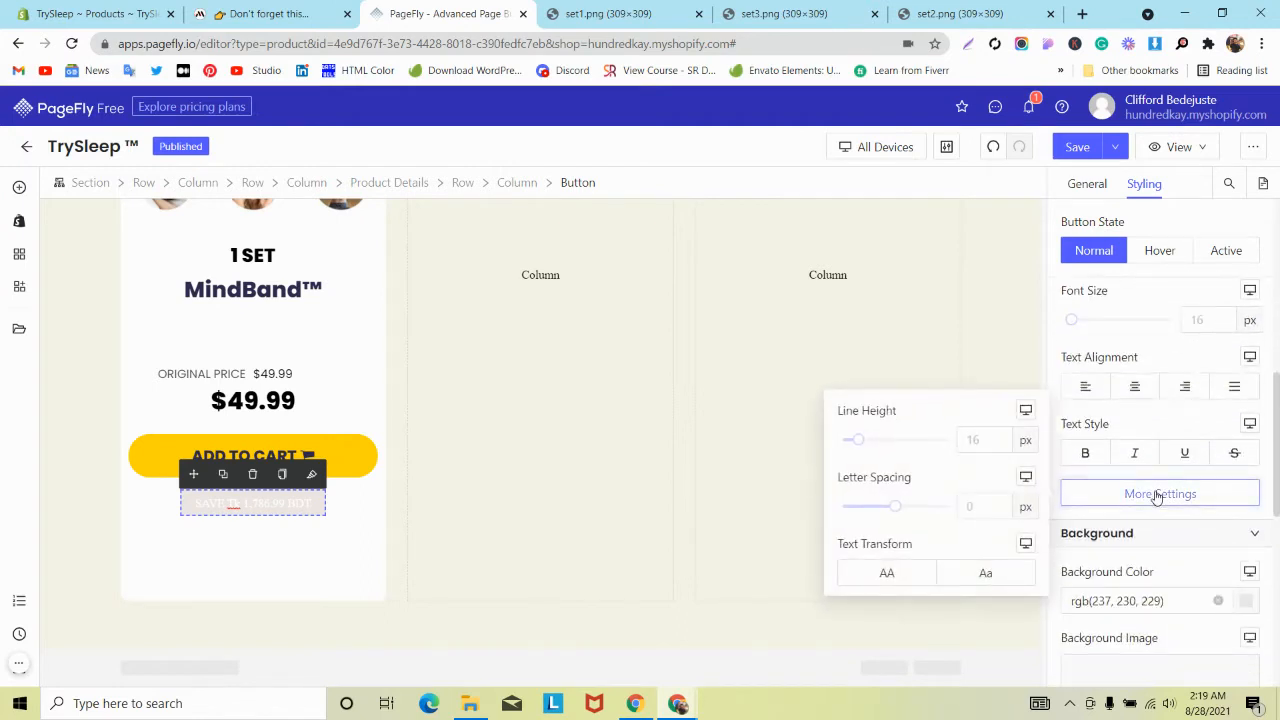
pyautogui.click(1157, 496)
pyautogui.scroll(-4, 1157, 496)
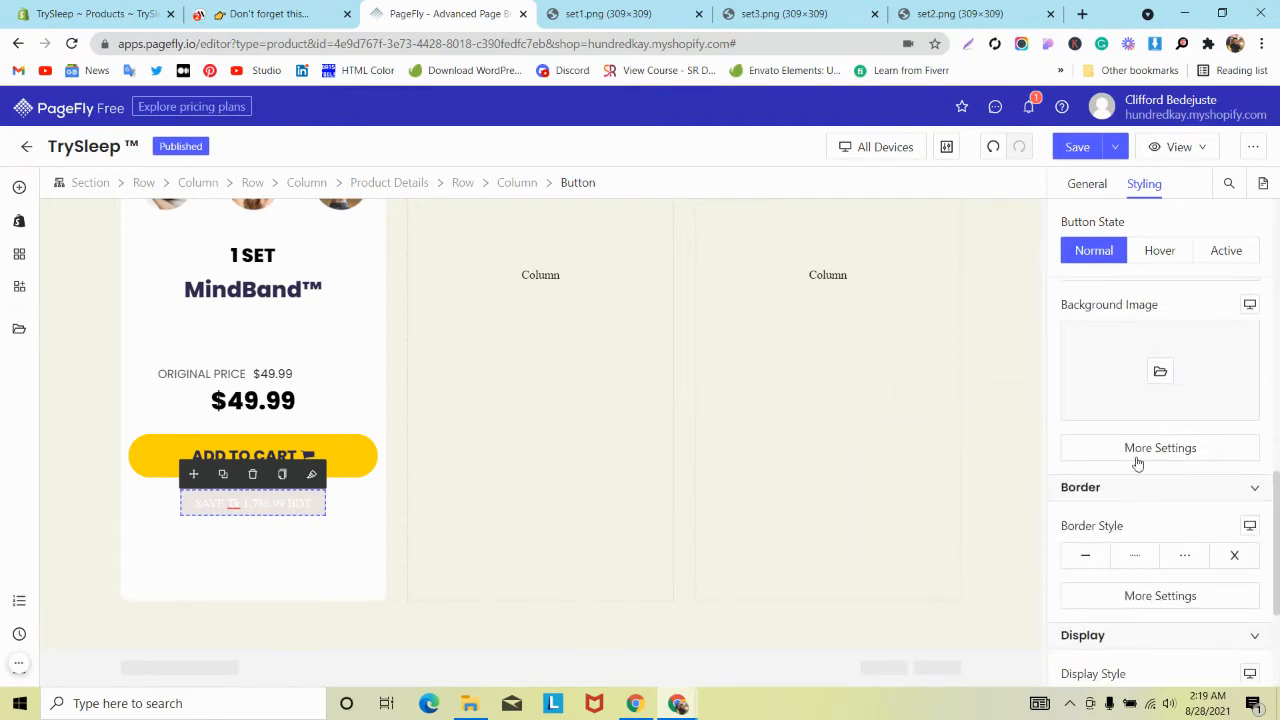
pyautogui.click(1137, 460)
pyautogui.click(1135, 453)
pyautogui.scroll(-2, 1133, 463)
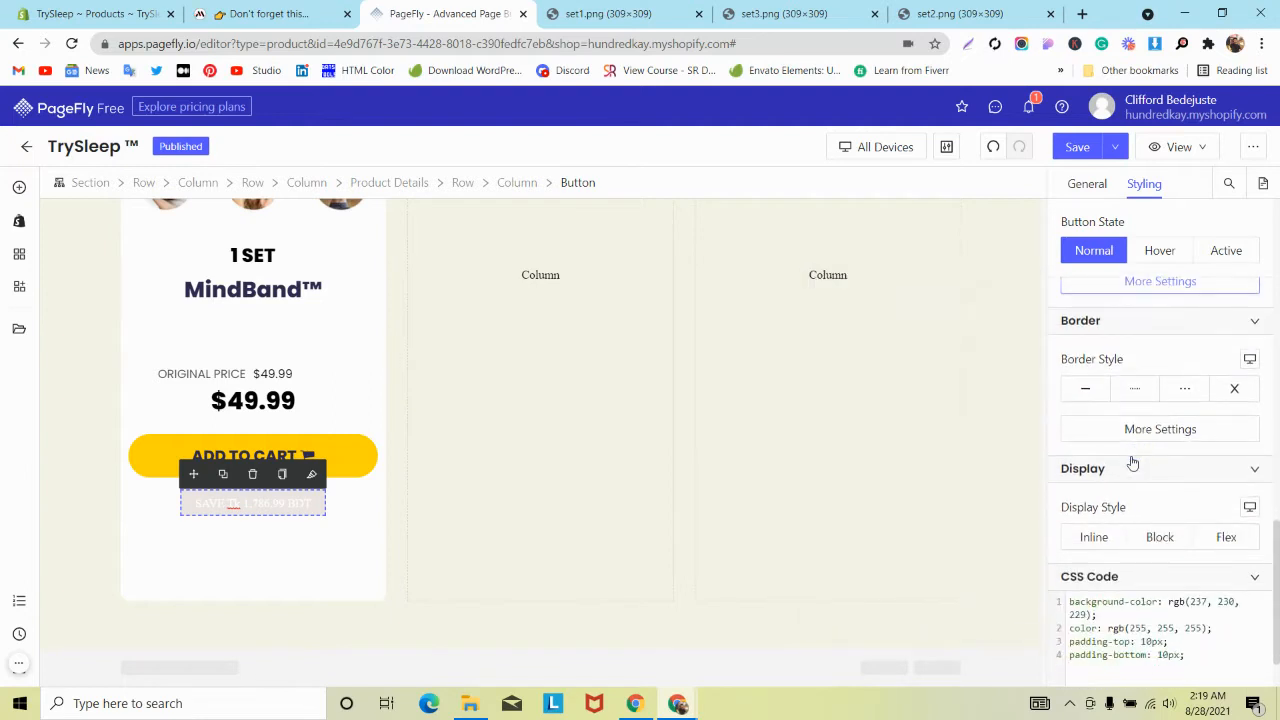
pyautogui.click(1127, 440)
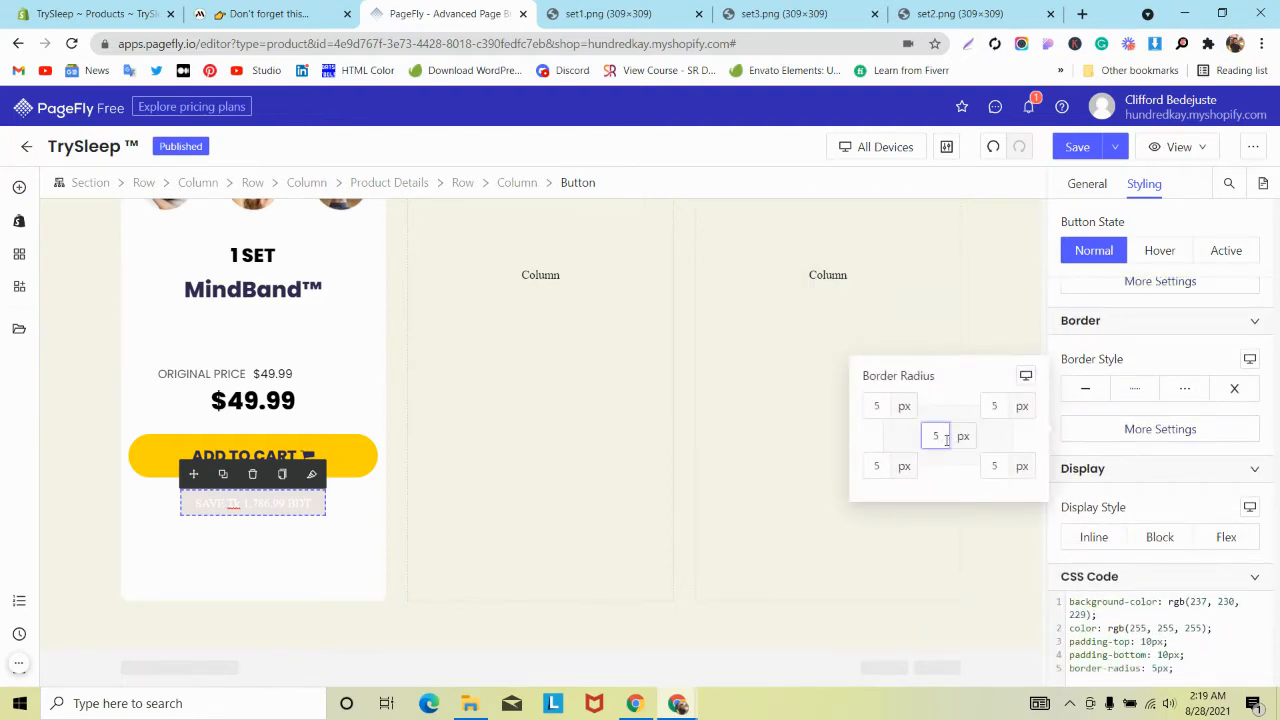
# Set the savings button's content colour to black, rgb(0, 0, 0).
pyautogui.moveTo(1276, 559); pyautogui.dragTo(1276, 287)
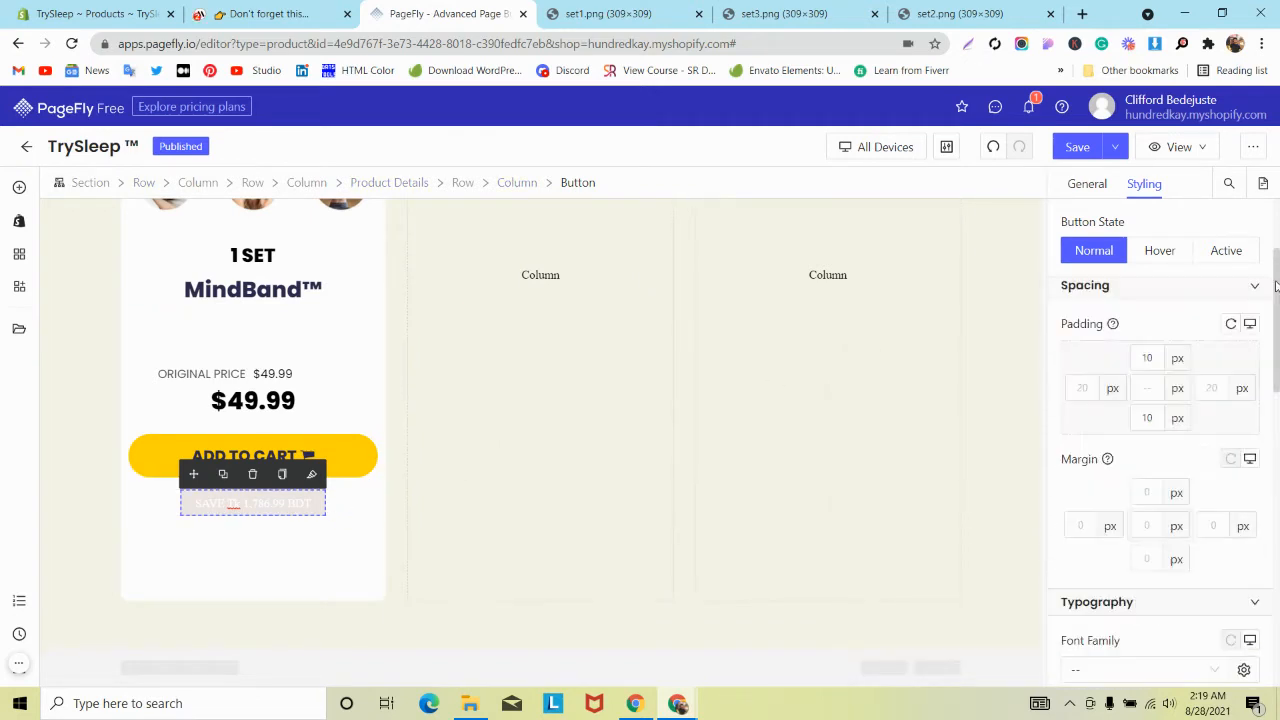
pyautogui.click(1086, 183)
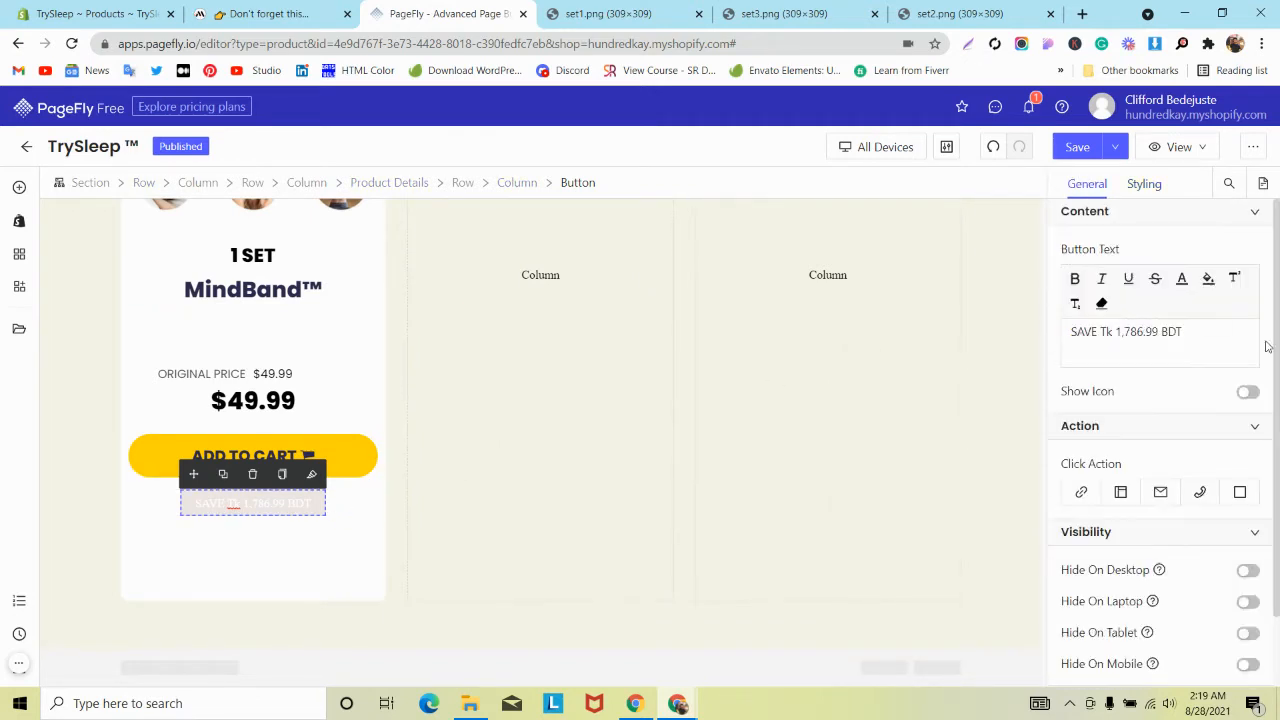
pyautogui.click(1143, 183)
pyautogui.scroll(2, 1198, 369)
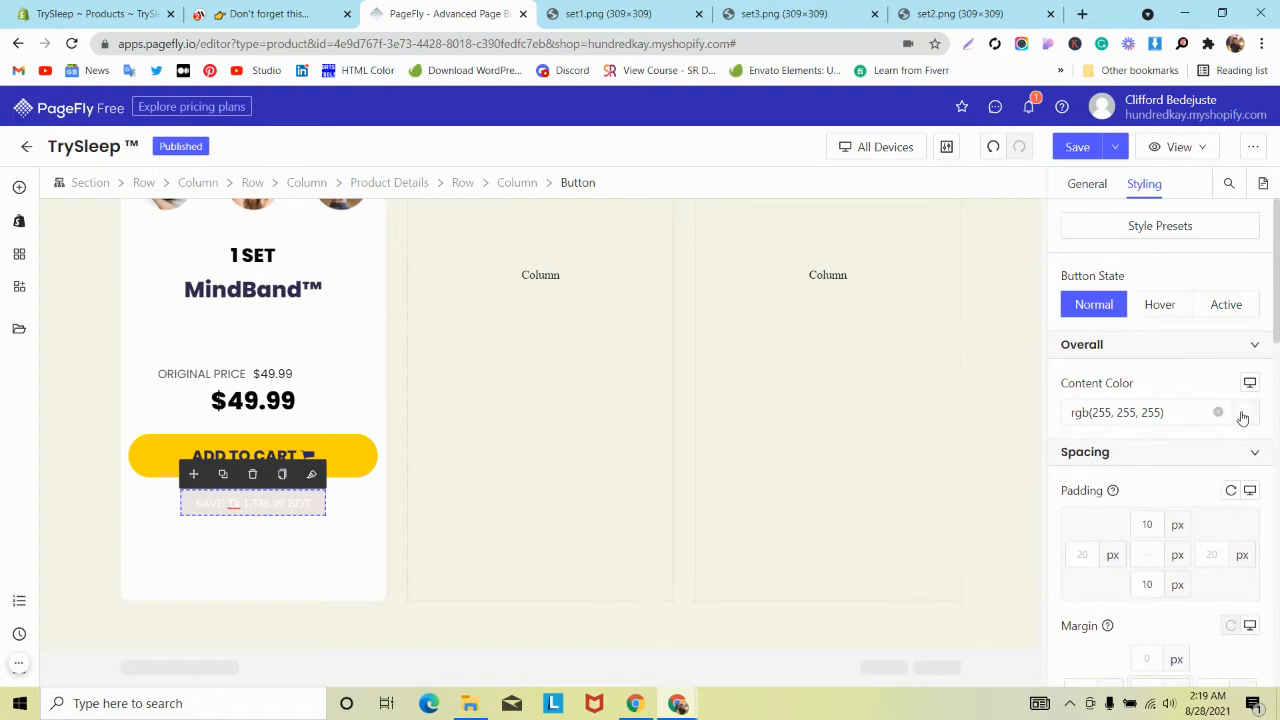
pyautogui.click(1244, 413)
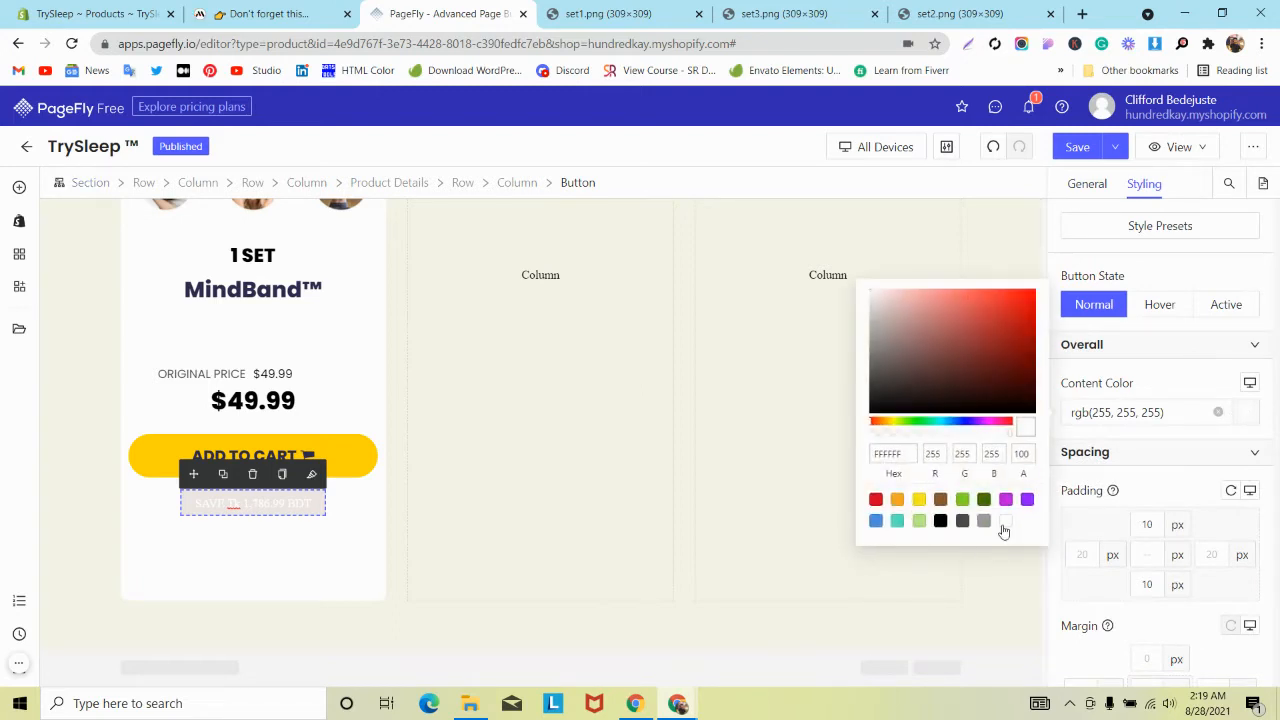
pyautogui.click(940, 521)
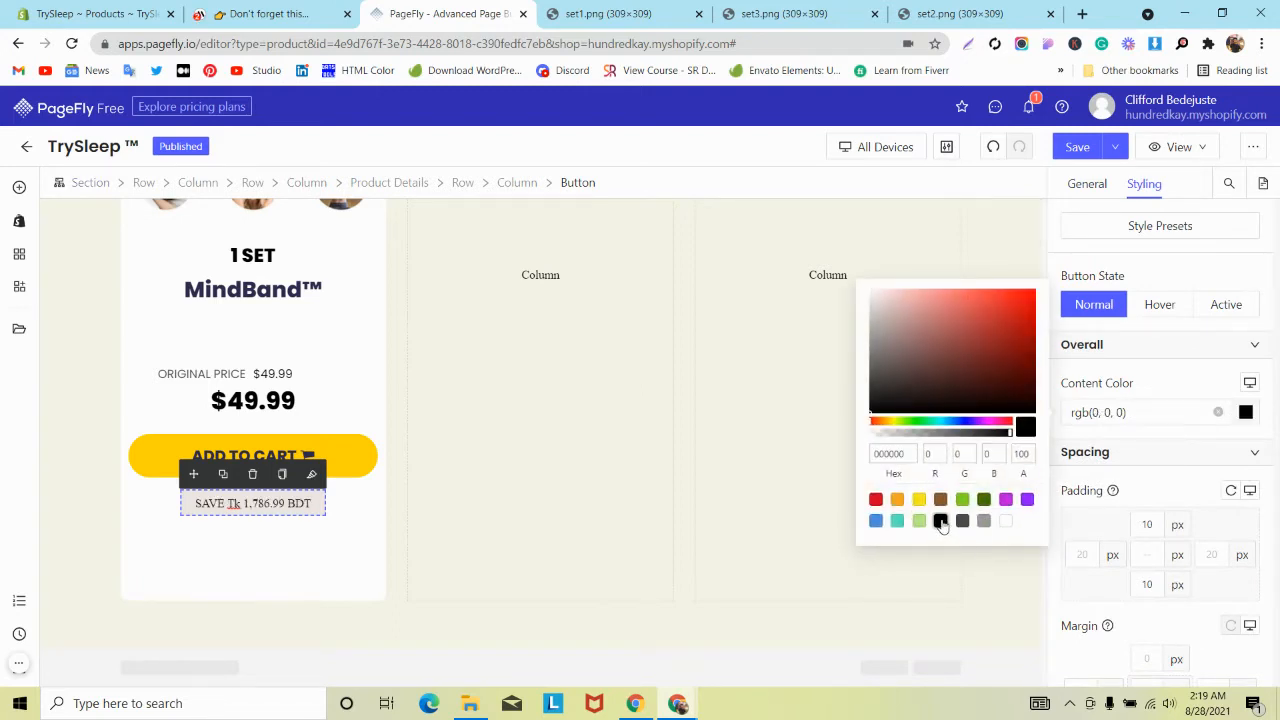
# Look through the MindBand page, examine its bundle cards and savings badges, and return to the PageFly editor.
pyautogui.click(318, 12)
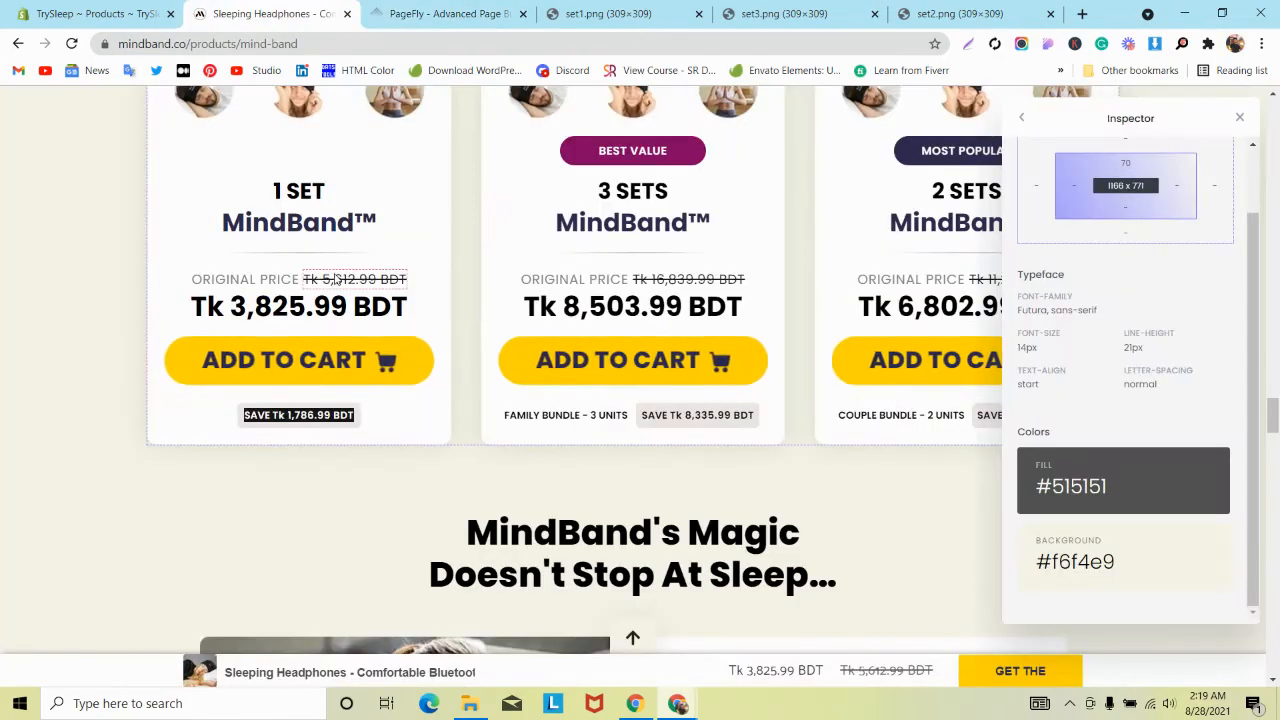
pyautogui.scroll(-10, 334, 277)
pyautogui.scroll(-15, 334, 277)
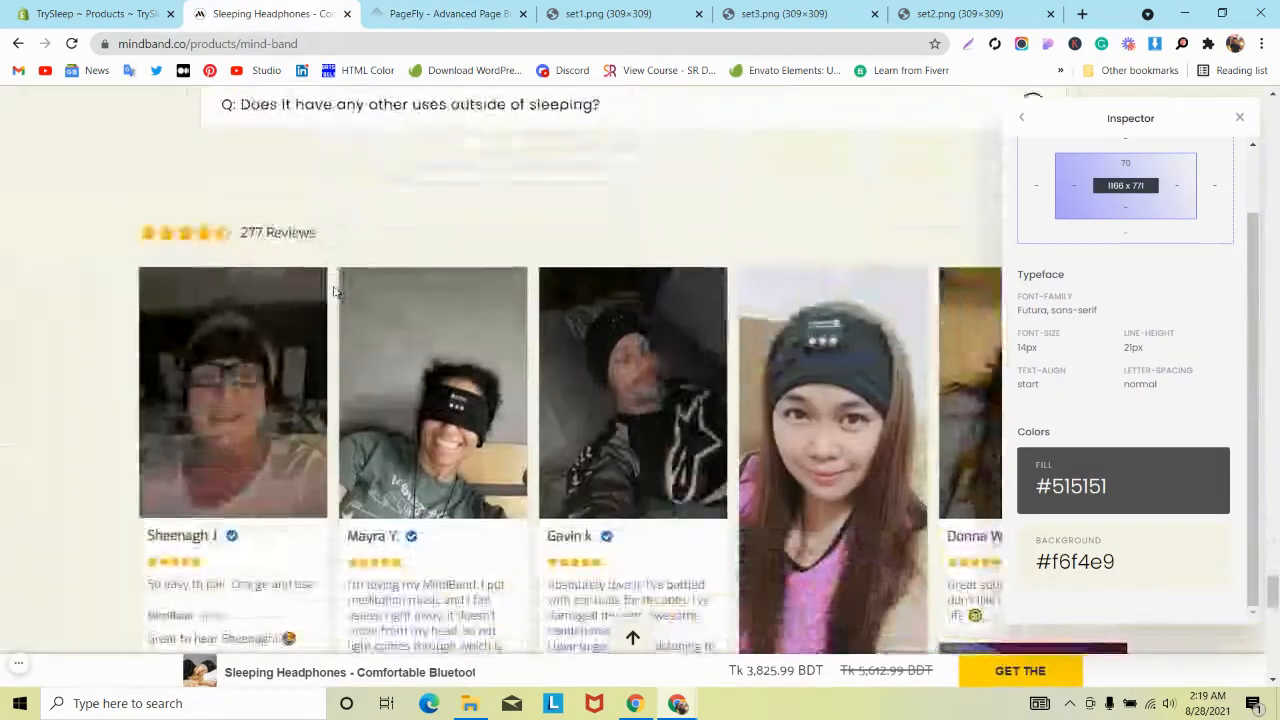
pyautogui.scroll(20, 334, 297)
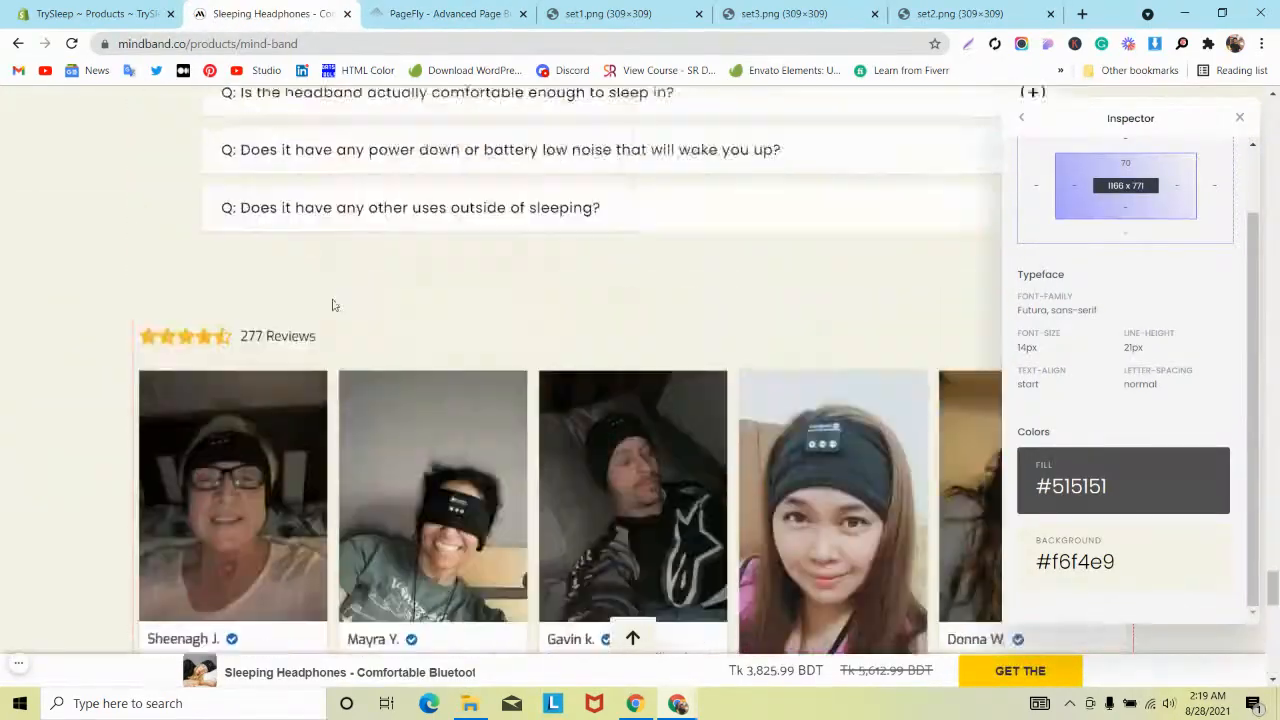
pyautogui.scroll(20, 340, 320)
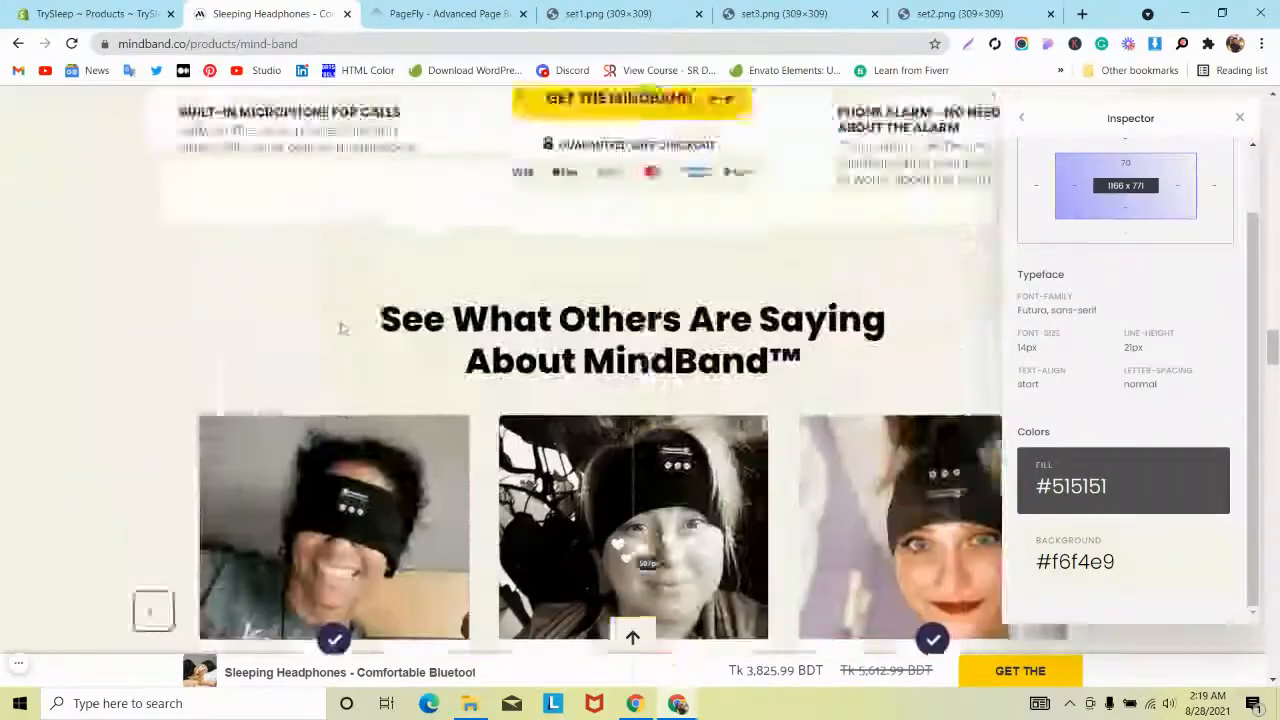
pyautogui.scroll(15, 343, 335)
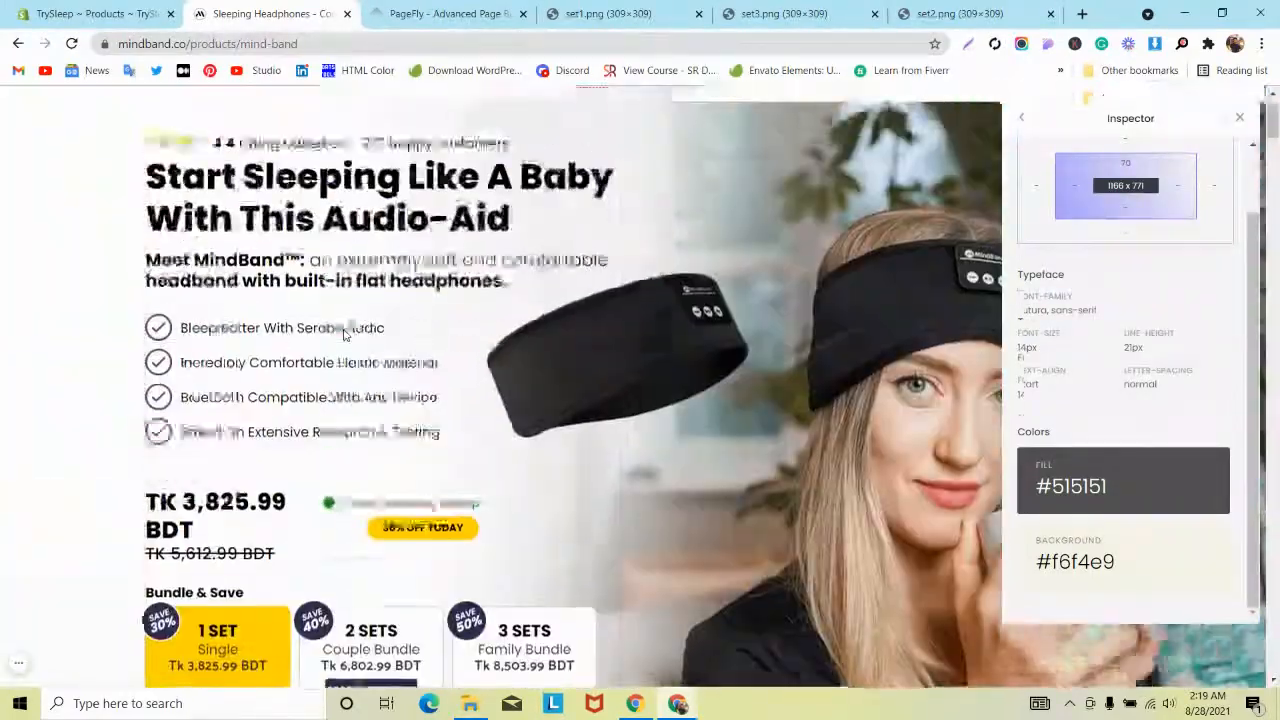
pyautogui.scroll(-20, 343, 340)
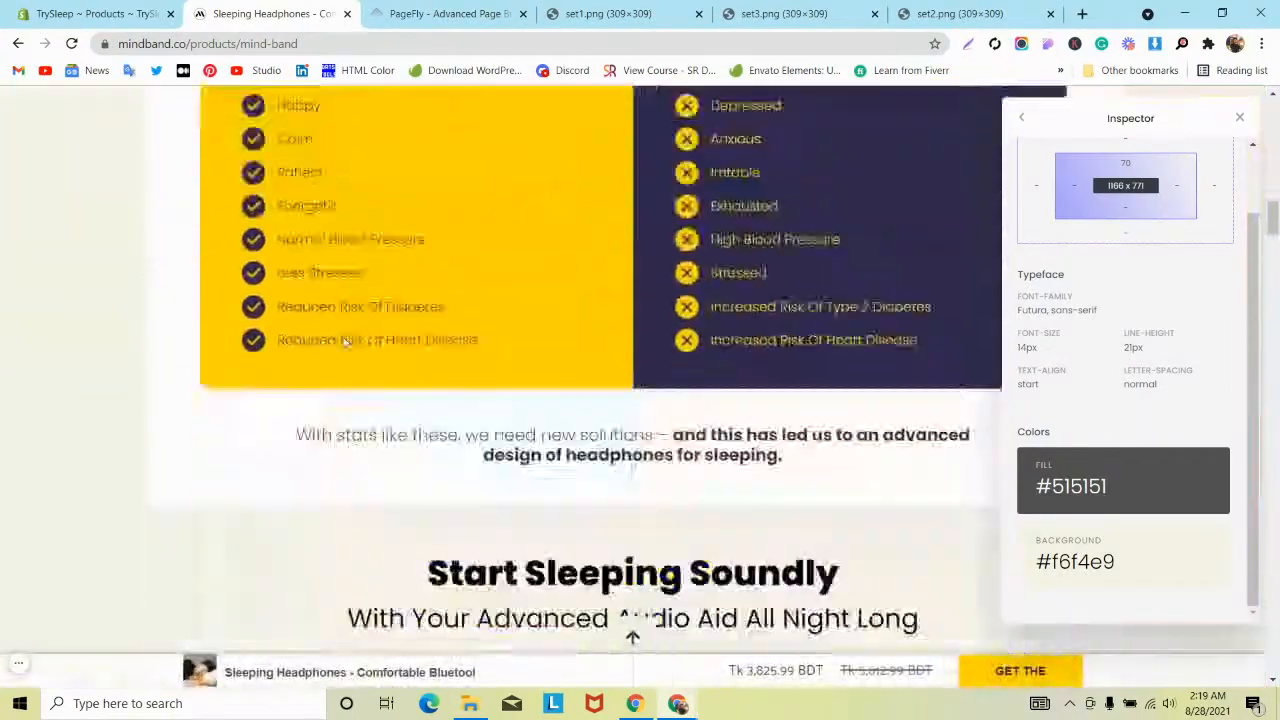
pyautogui.scroll(-10, 343, 343)
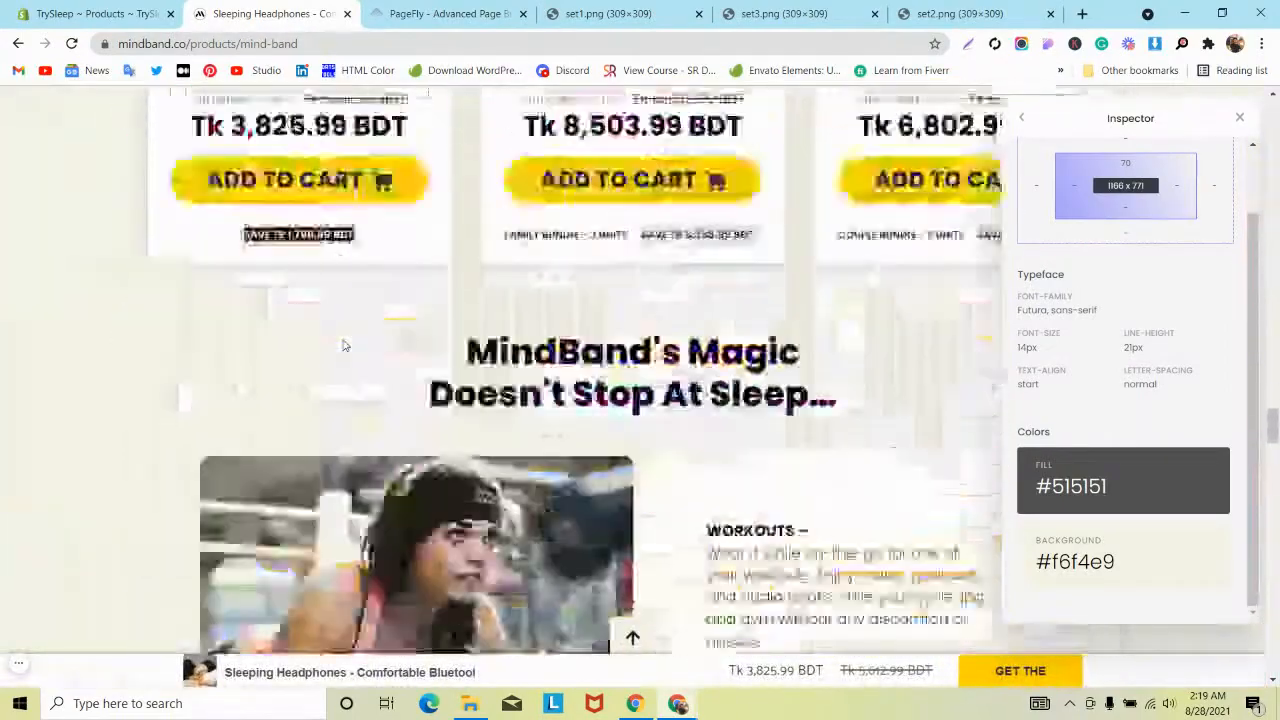
pyautogui.scroll(2, 343, 345)
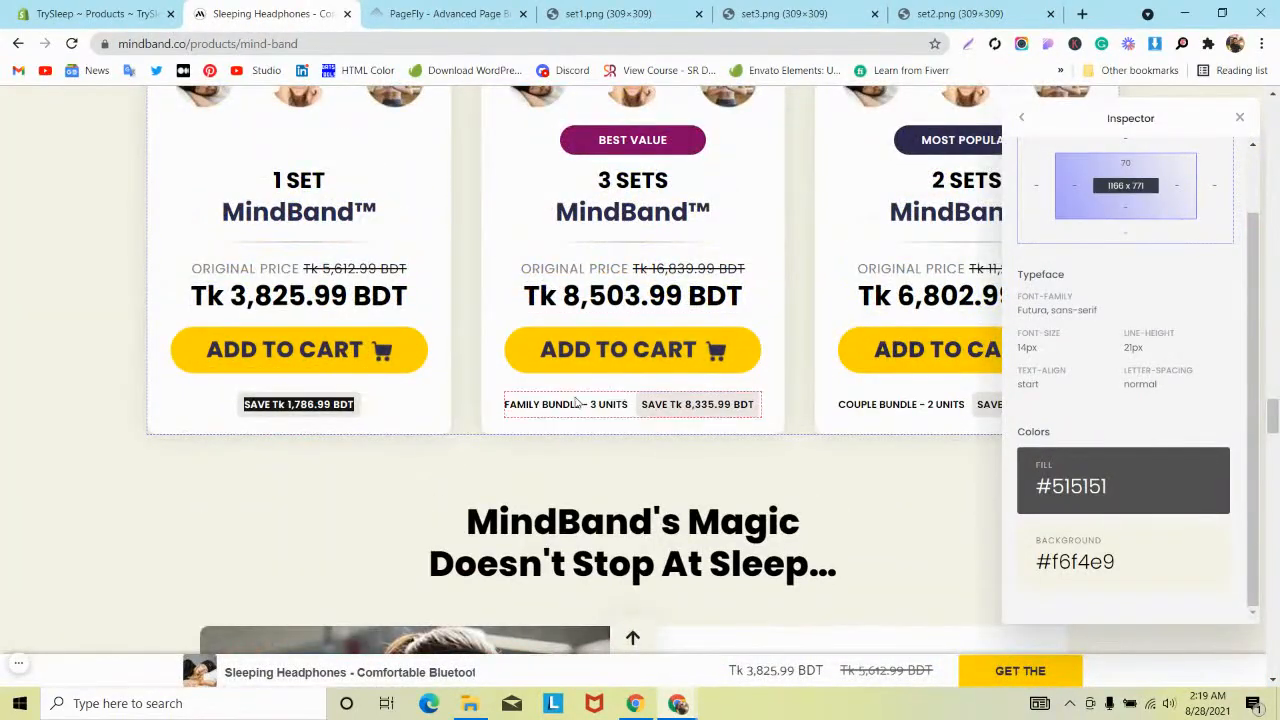
pyautogui.click(427, 9)
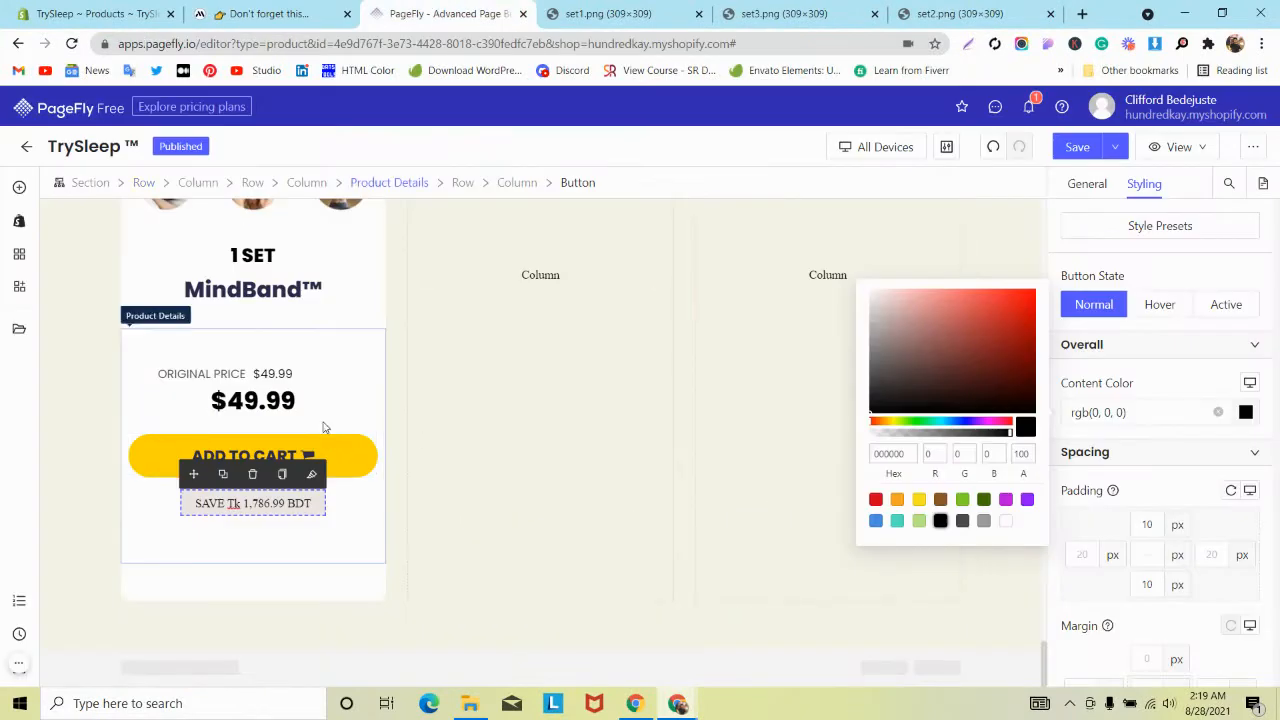
# Set the top and bottom padding of the 1 SET card's Product Details block to 5 px.
pyautogui.click(319, 381)
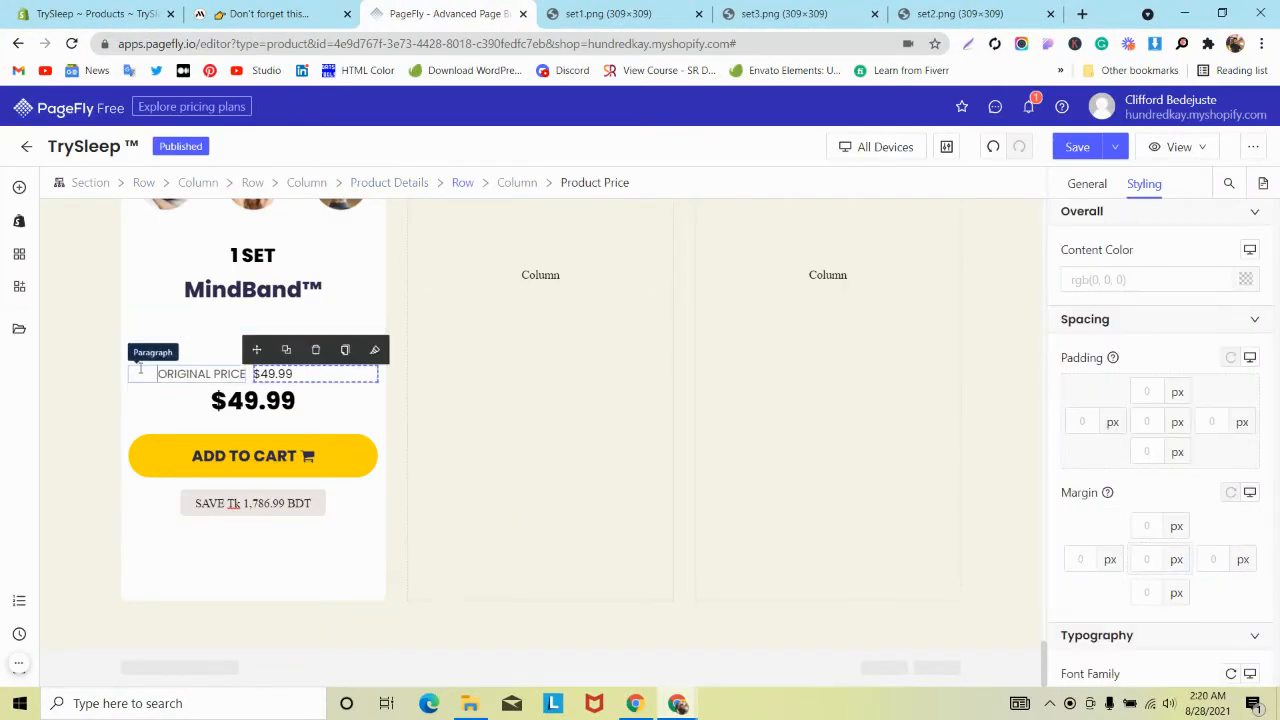
pyautogui.click(140, 368)
pyautogui.click(462, 182)
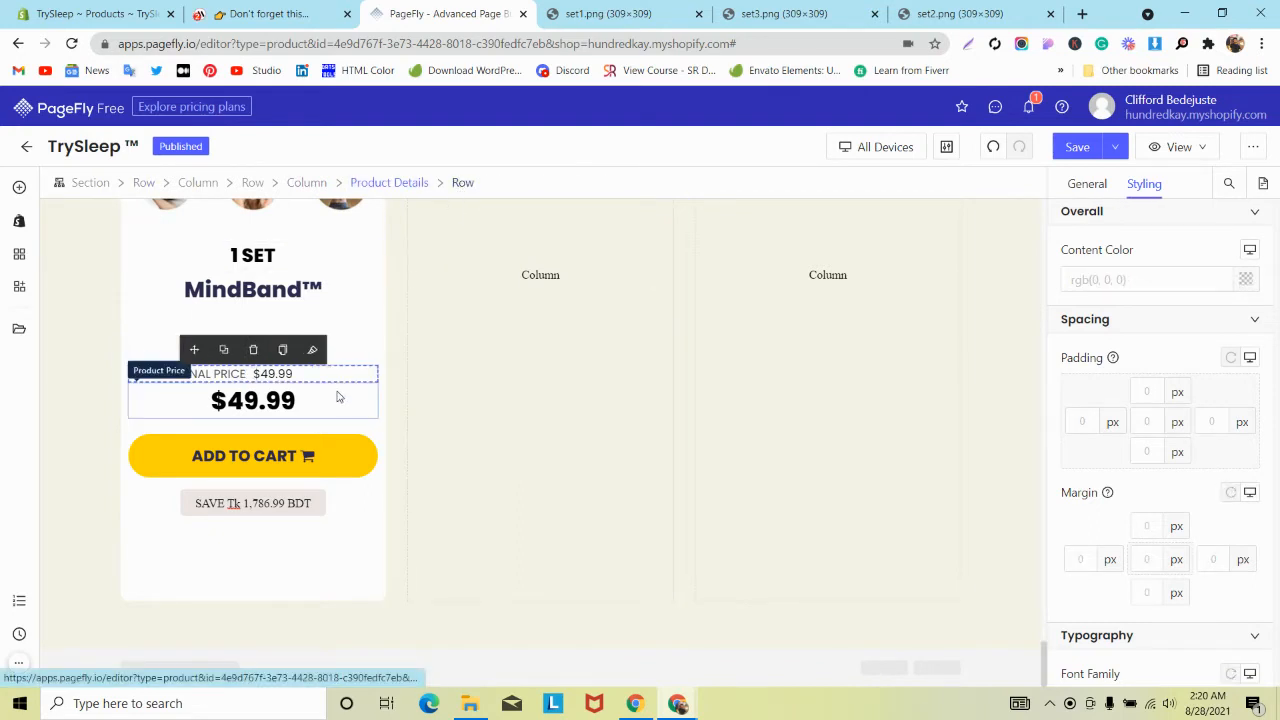
pyautogui.click(311, 560)
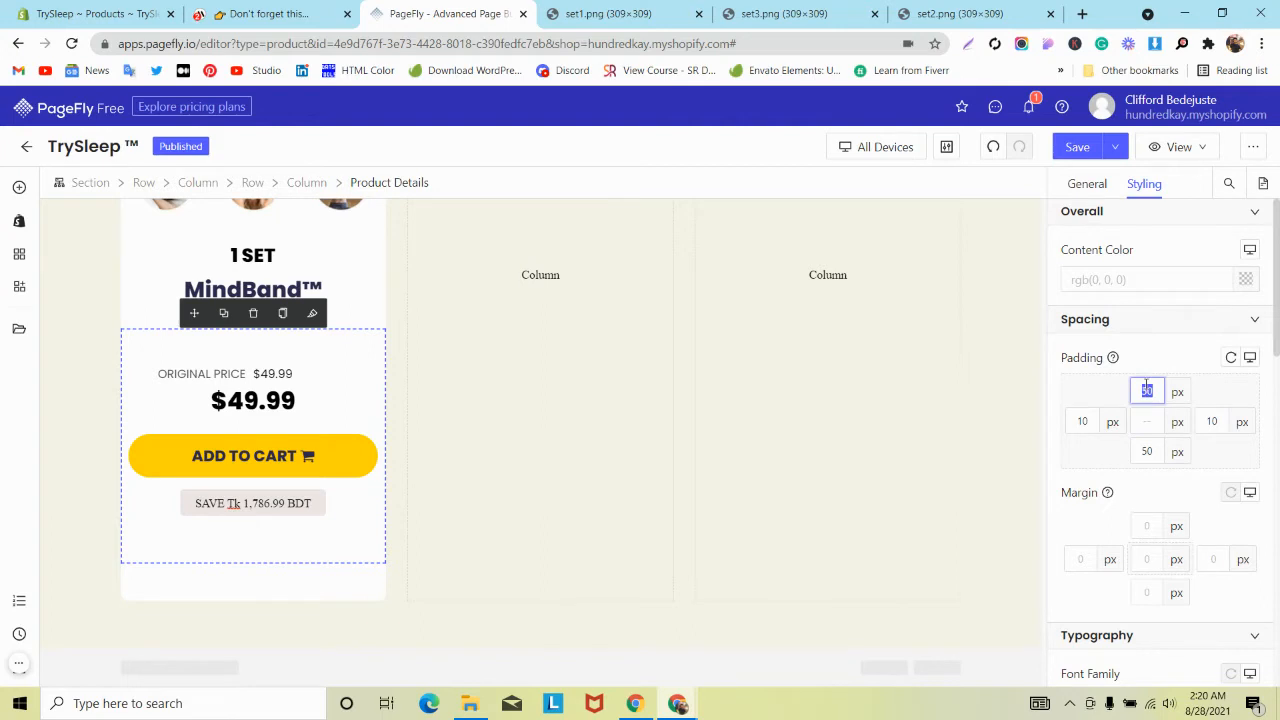
pyautogui.write('515')
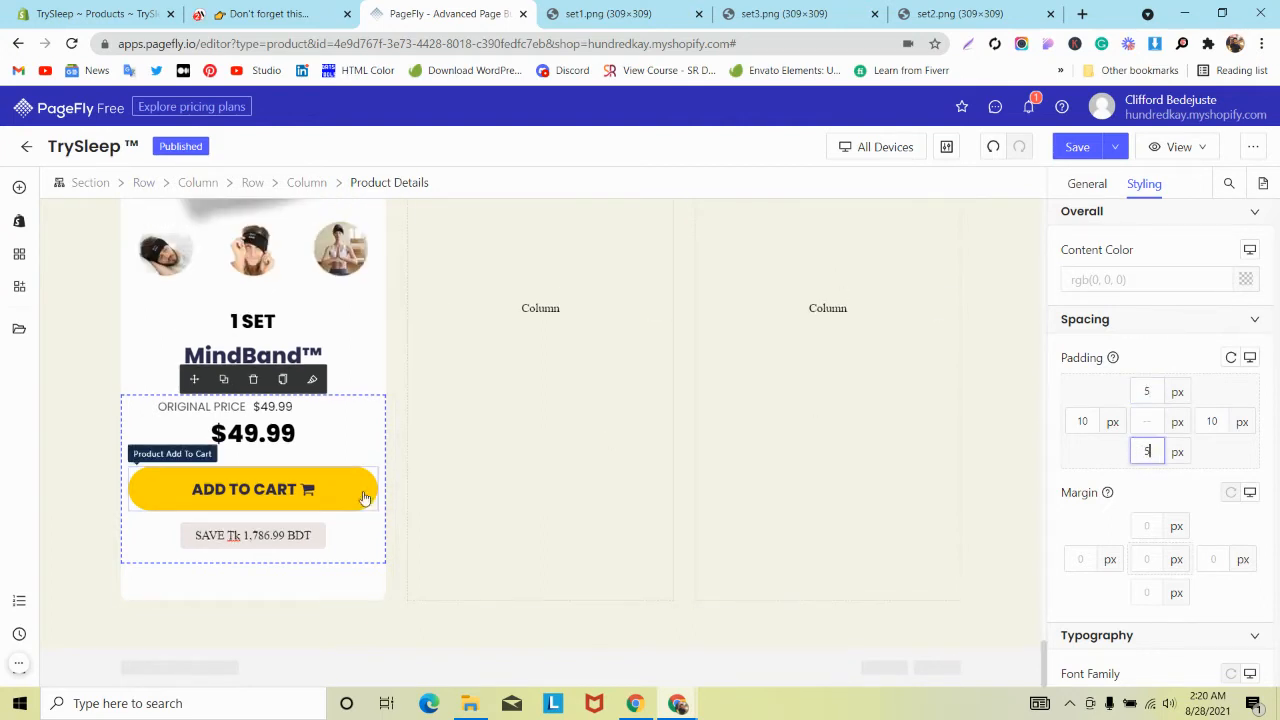
# Set the ADD TO CART button's top margin to 10 px and compare the card's spacing with the MindBand original.
pyautogui.click(253, 489)
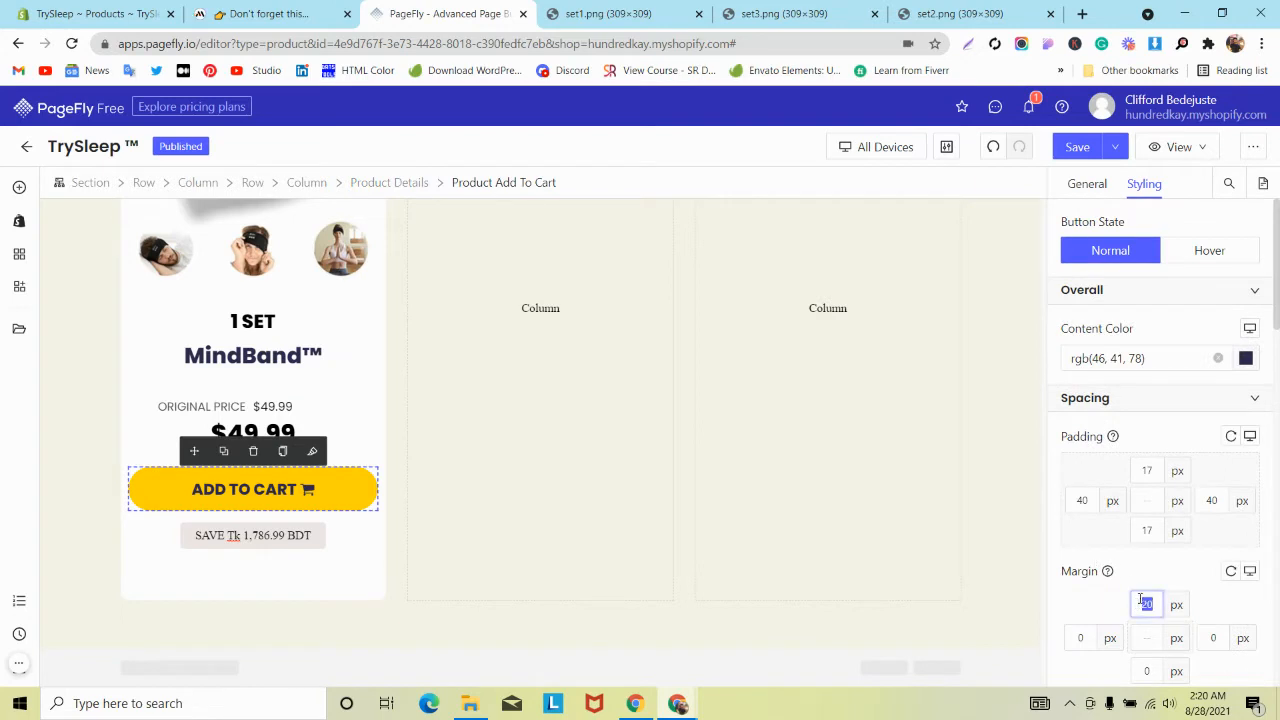
pyautogui.write('10')
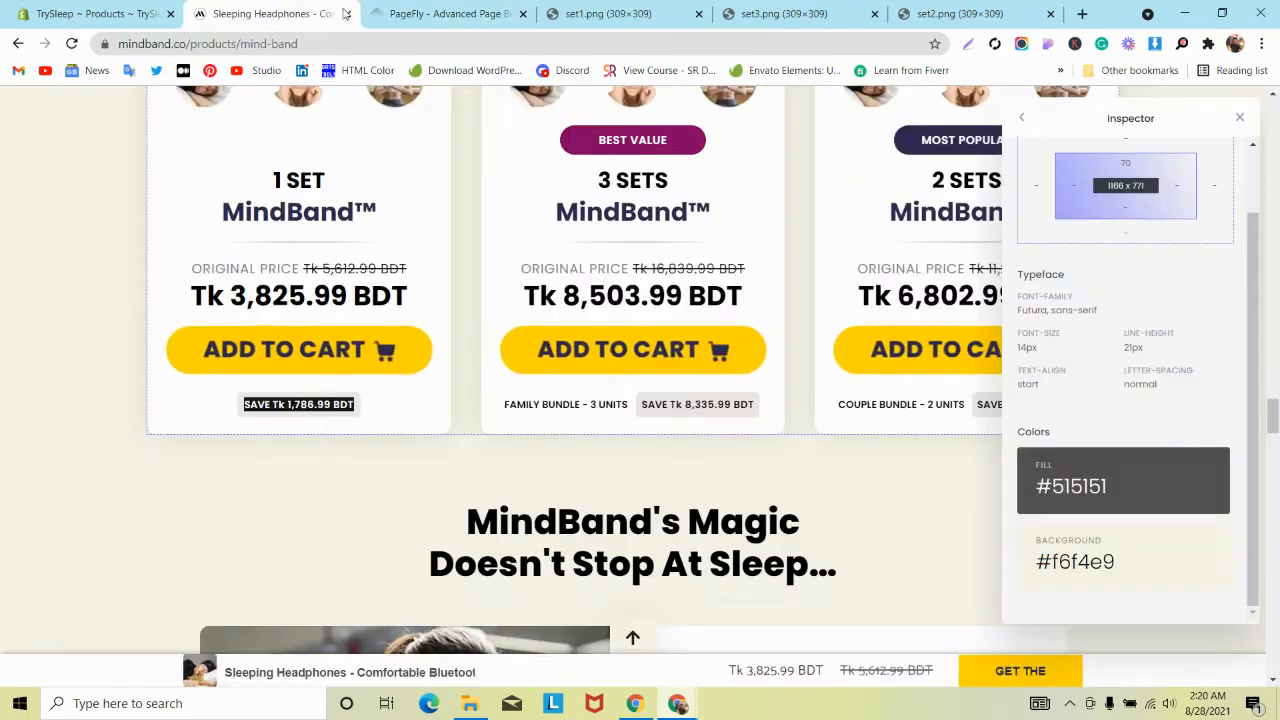
pyautogui.click(270, 13)
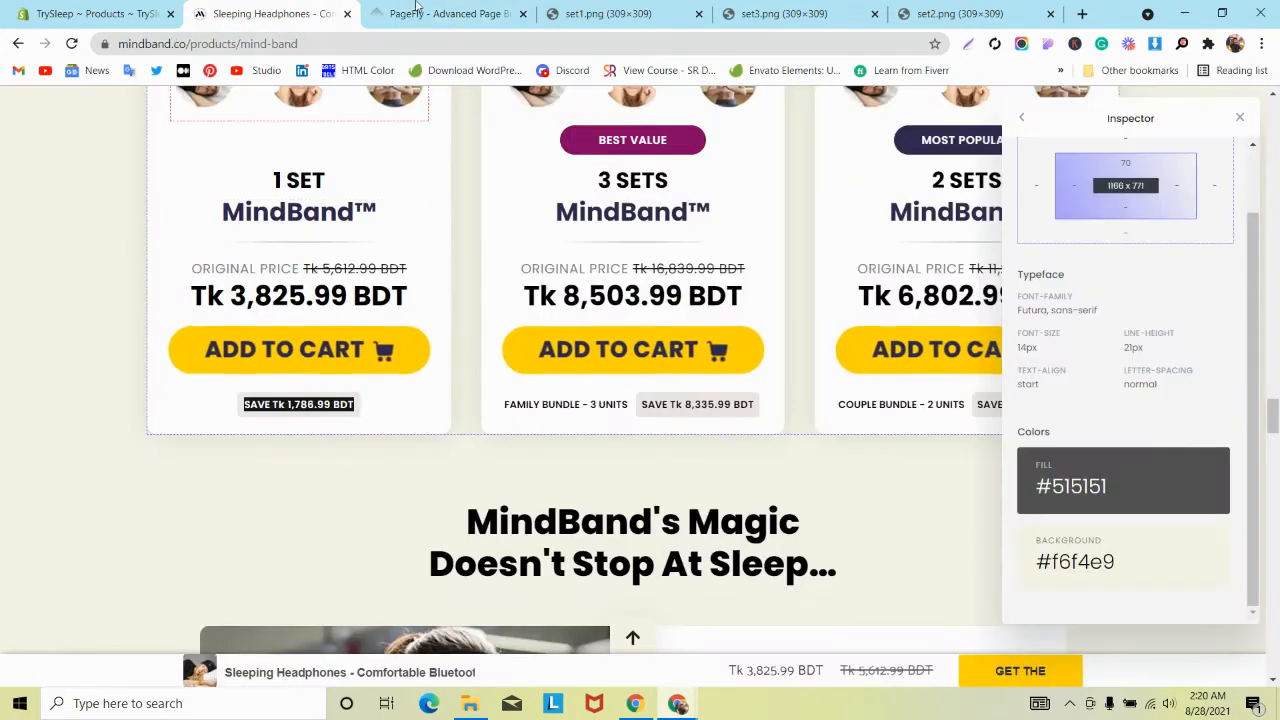
pyautogui.click(416, 10)
pyautogui.click(338, 414)
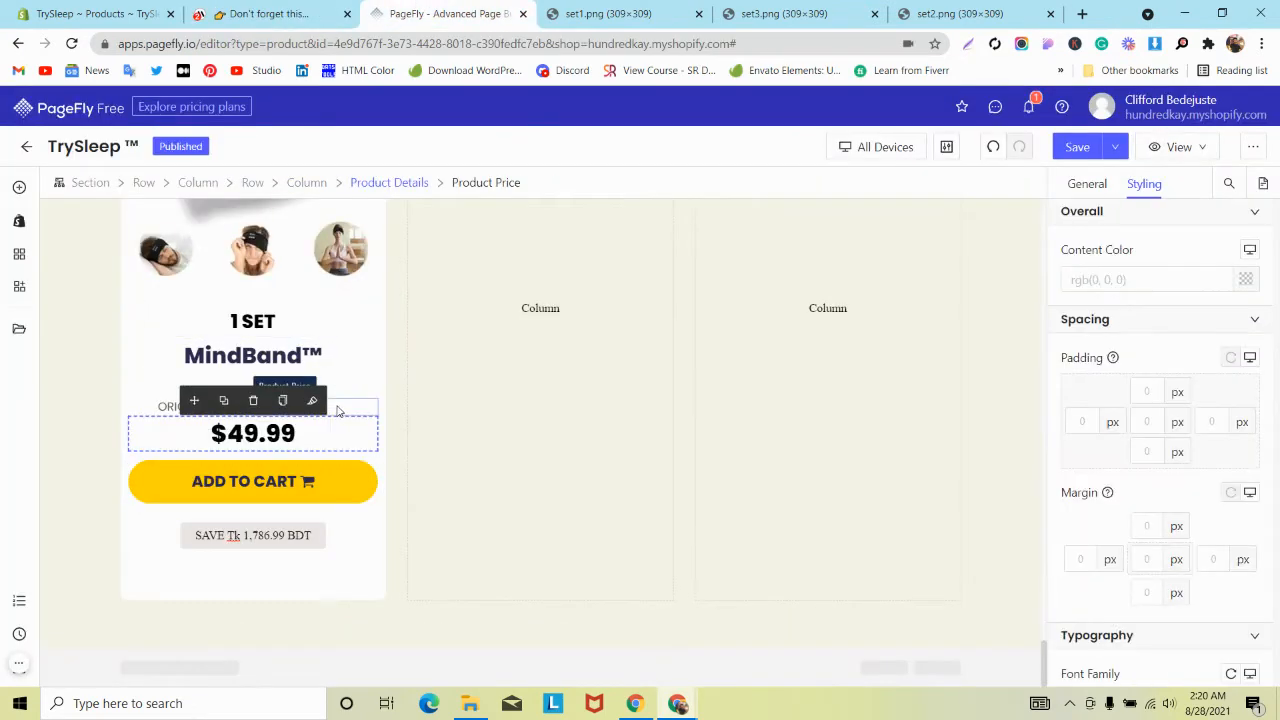
# Select the empty middle column, check the 3 SETS card on the MindBand page, and return to PageFly.
pyautogui.click(561, 403)
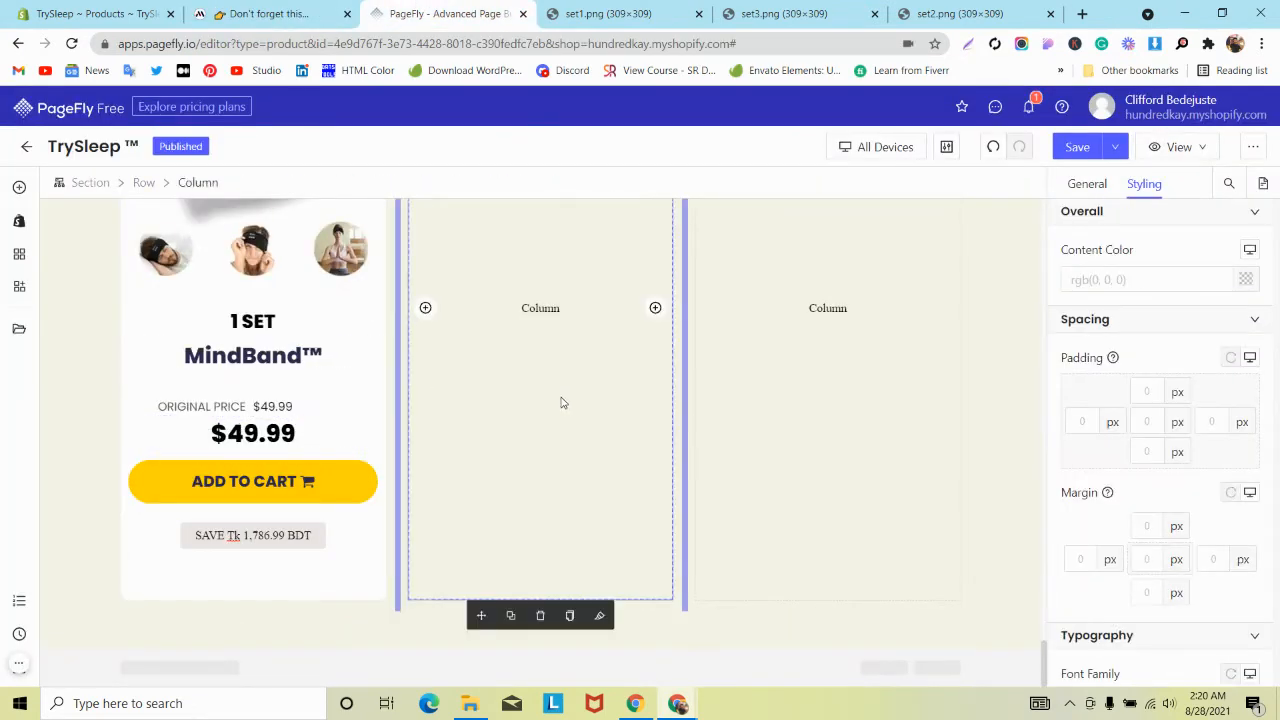
pyautogui.click(270, 13)
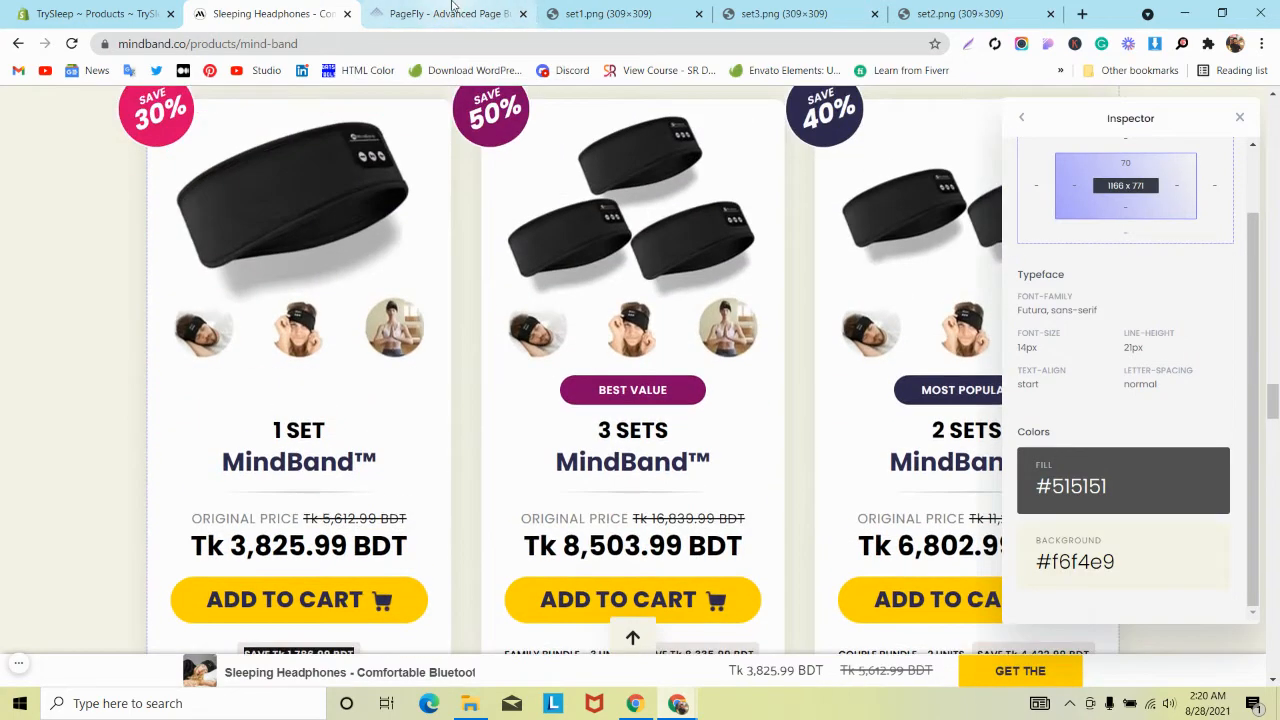
pyautogui.click(455, 11)
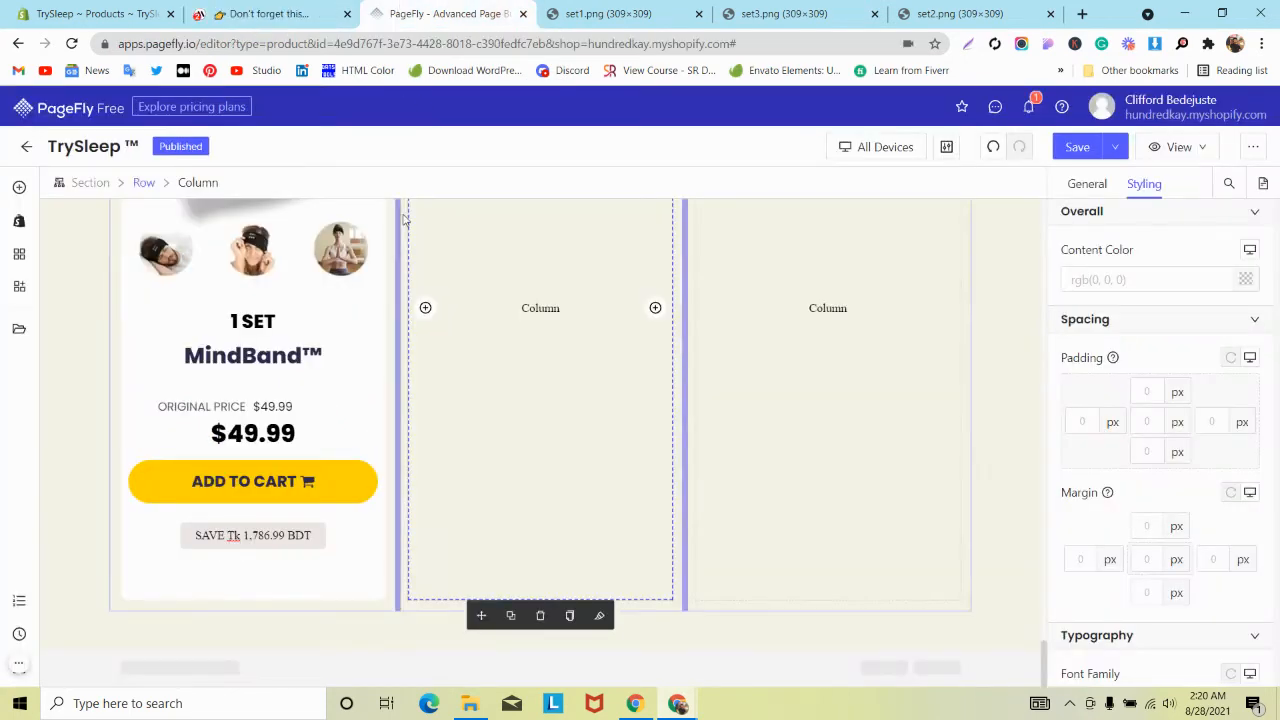
# Inspect the 1 SET card on the MindBand page and copy its box-shadow CSS declaration.
pyautogui.click(270, 13)
pyautogui.scroll(2, 462, 293)
pyautogui.scroll(-5, 462, 293)
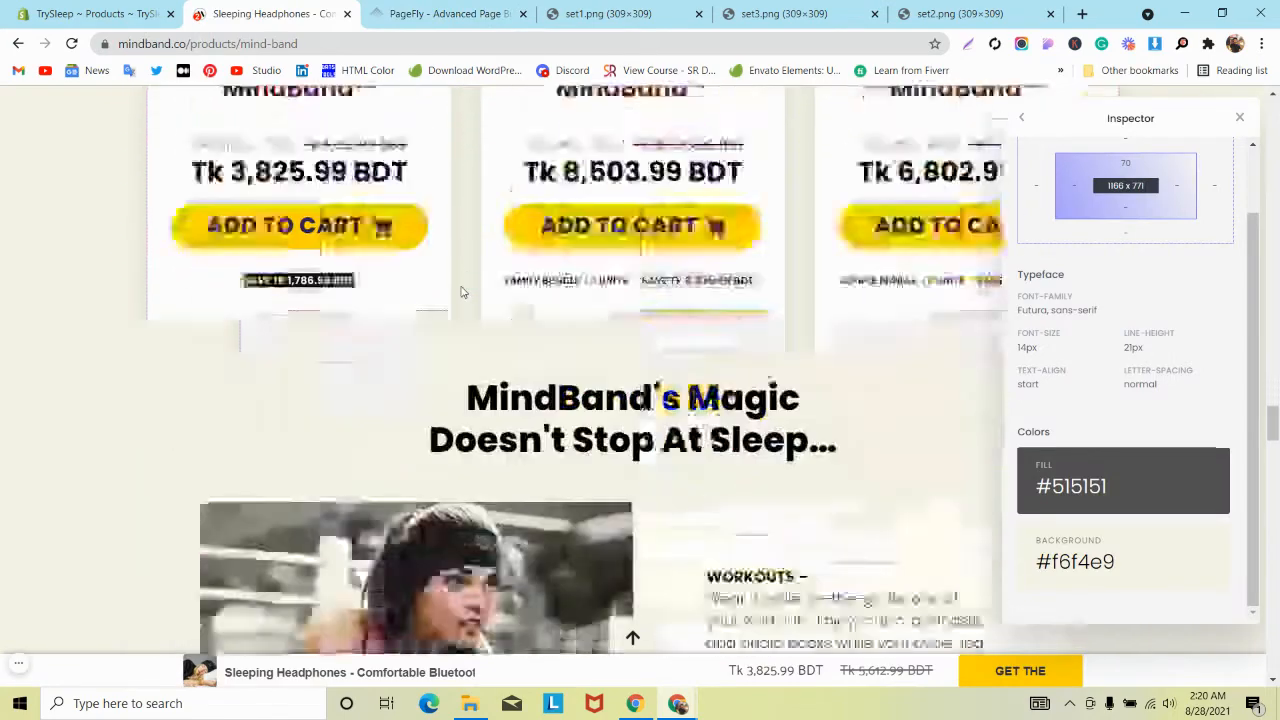
pyautogui.rightClick(415, 249)
pyautogui.click(462, 516)
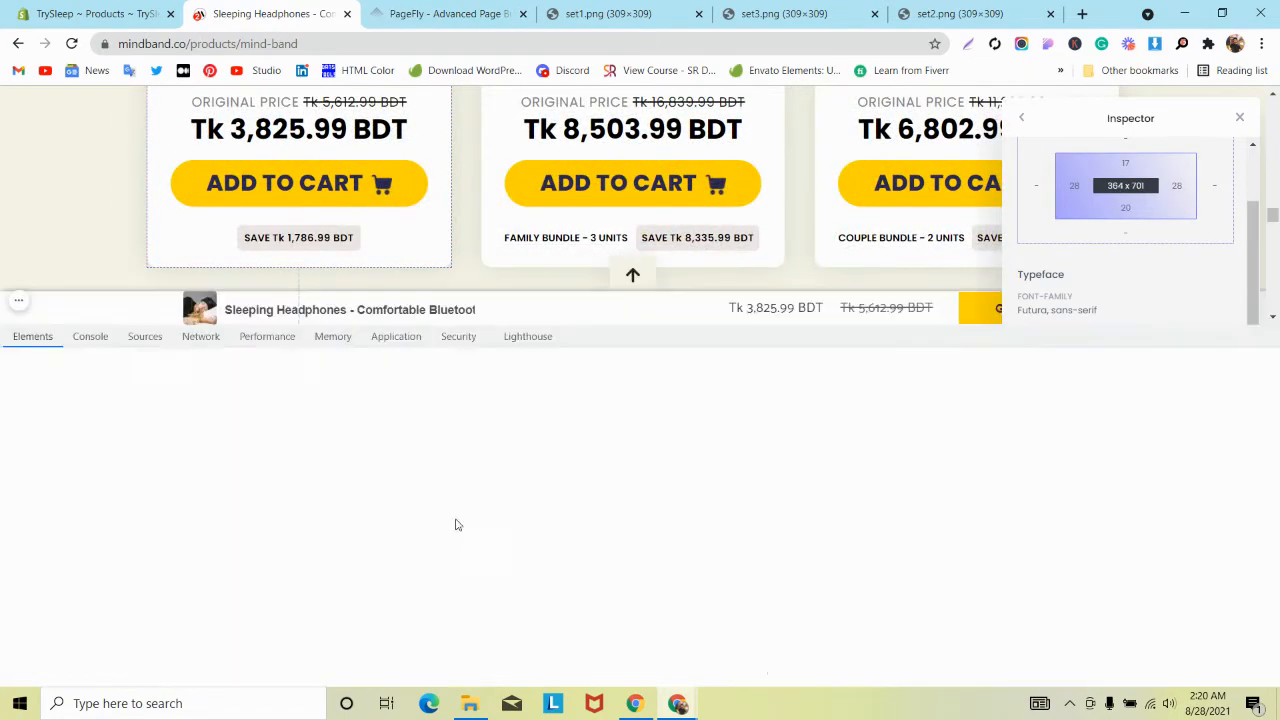
pyautogui.click(14, 337)
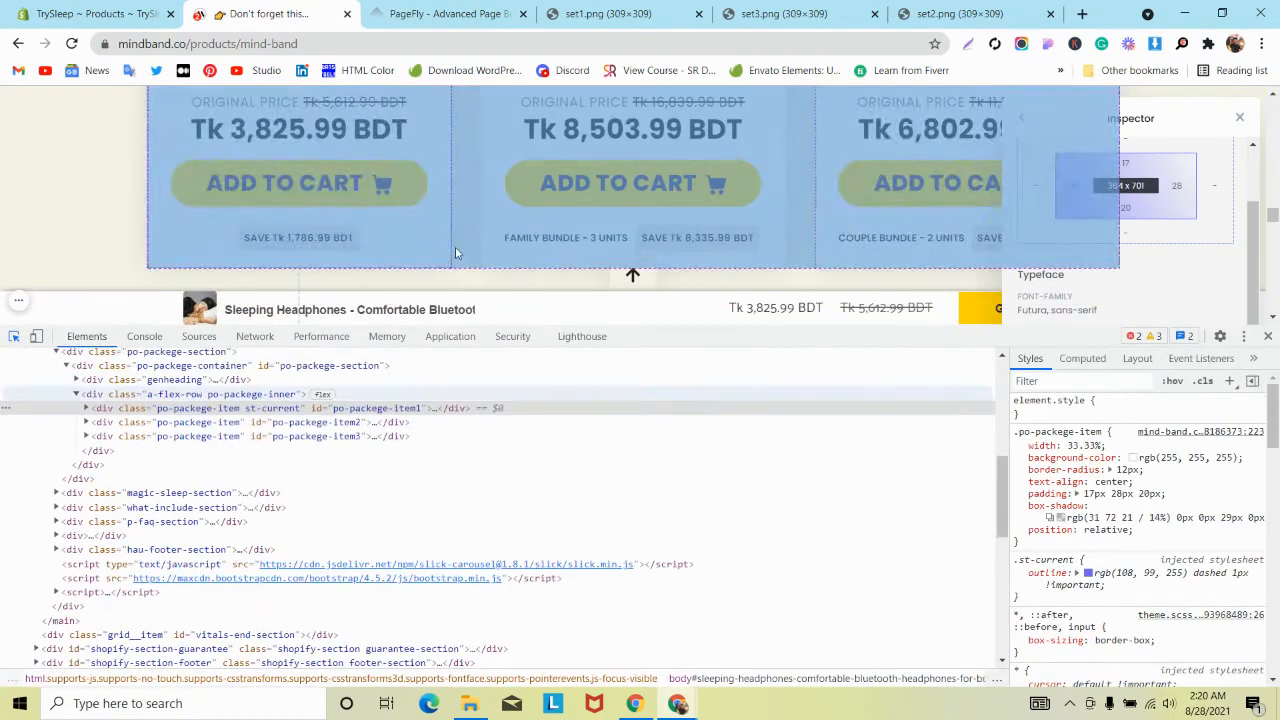
pyautogui.click(447, 255)
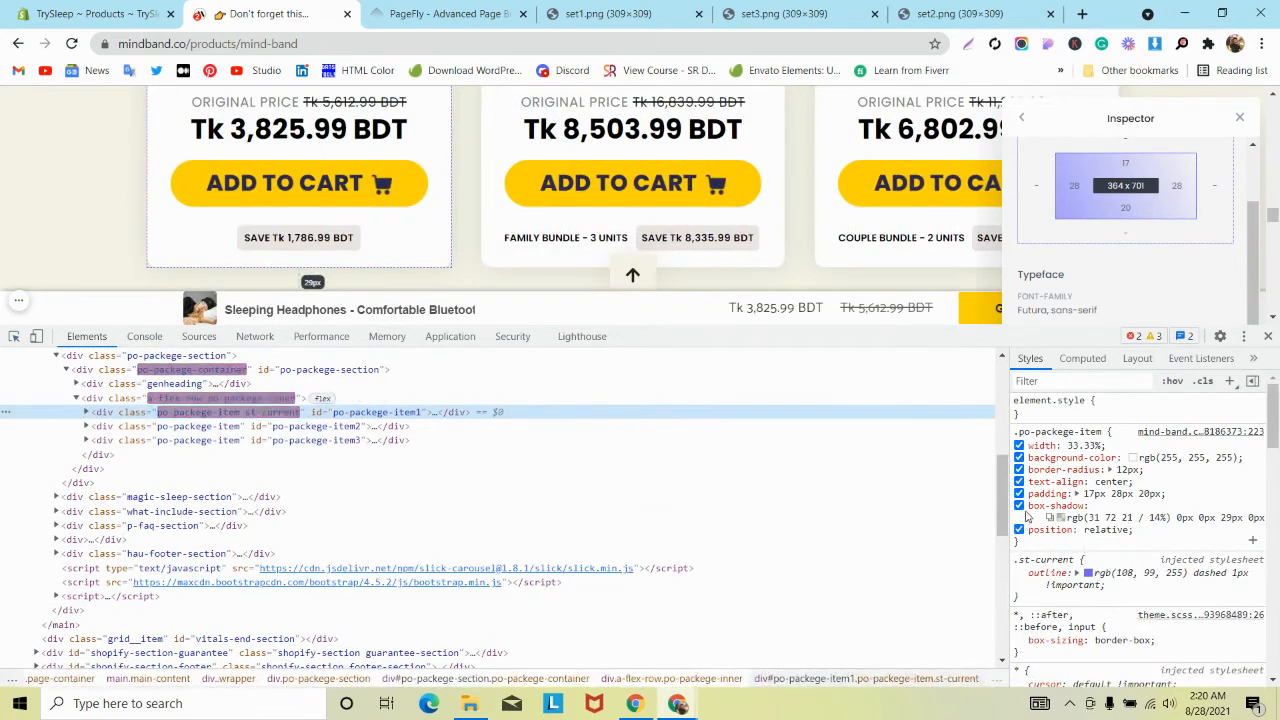
pyautogui.moveTo(1029, 506); pyautogui.dragTo(1222, 517)
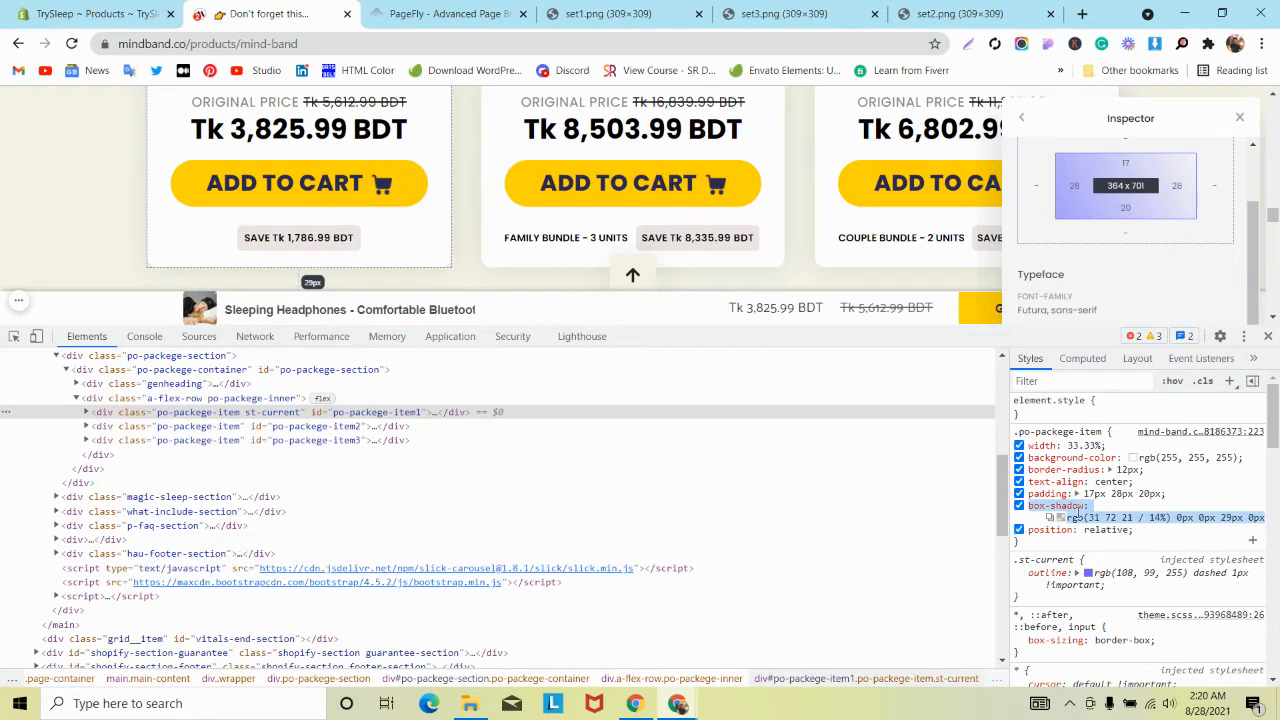
pyautogui.moveTo(1004, 500)
pyautogui.mouseDown()
pyautogui.moveTo(707, 497)
pyautogui.moveTo(1025, 510)
pyautogui.mouseUp()
pyautogui.hotkey('ctrl', 'c')
pyautogui.click(839, 529)
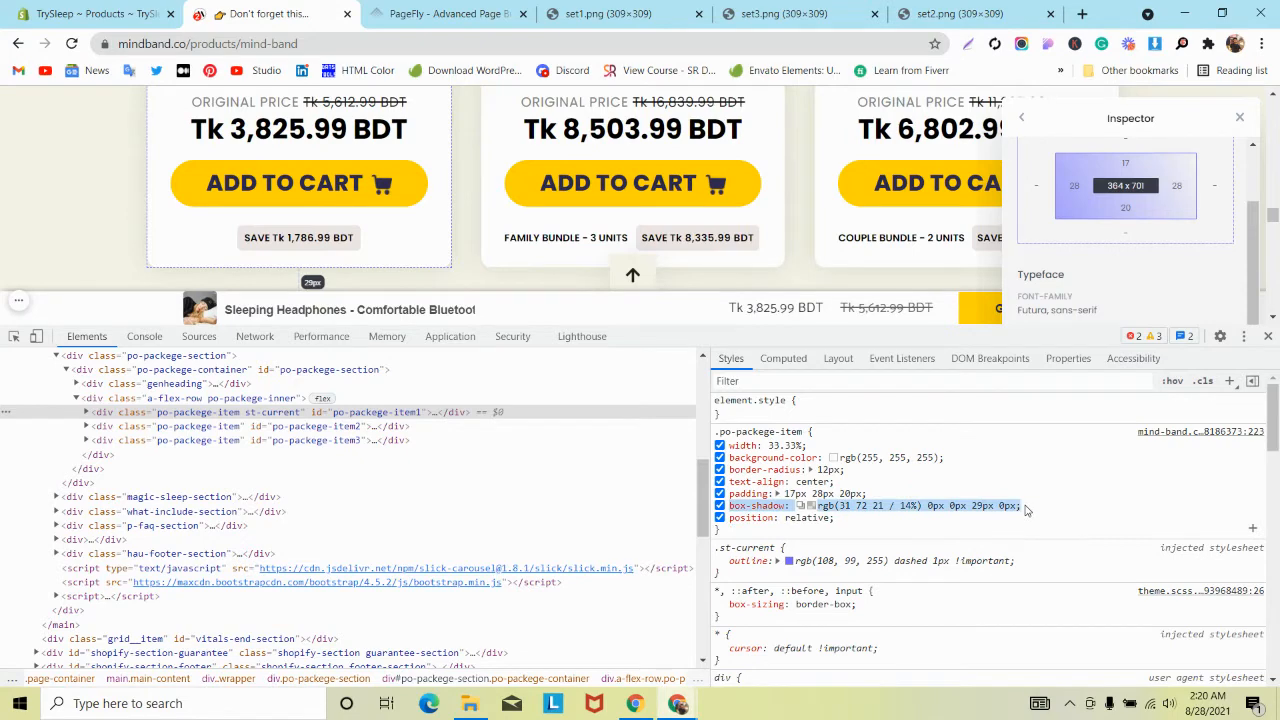
# In PageFly, add the CSS box-shadow: rgb(31 72 21 / 14%) 0px 0px 29px 0px; to the 1 SET card's outer column.
pyautogui.click(445, 14)
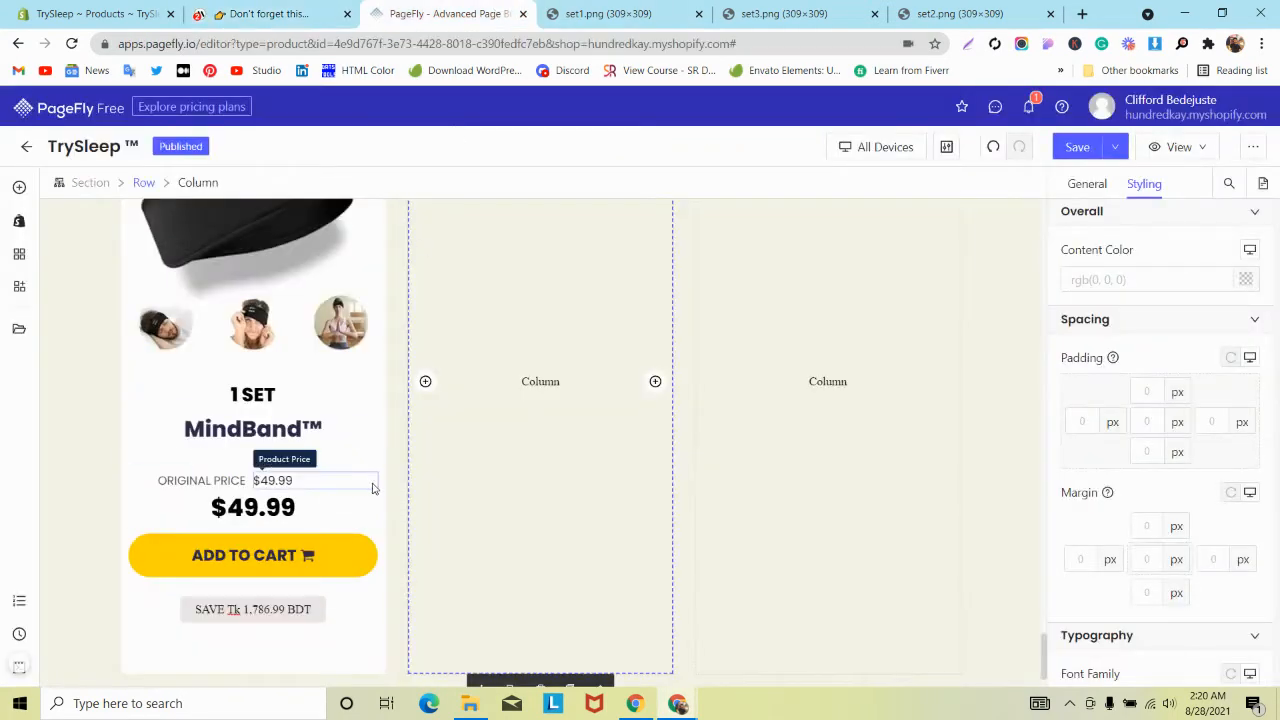
pyautogui.scroll(-1, 376, 483)
pyautogui.click(363, 435)
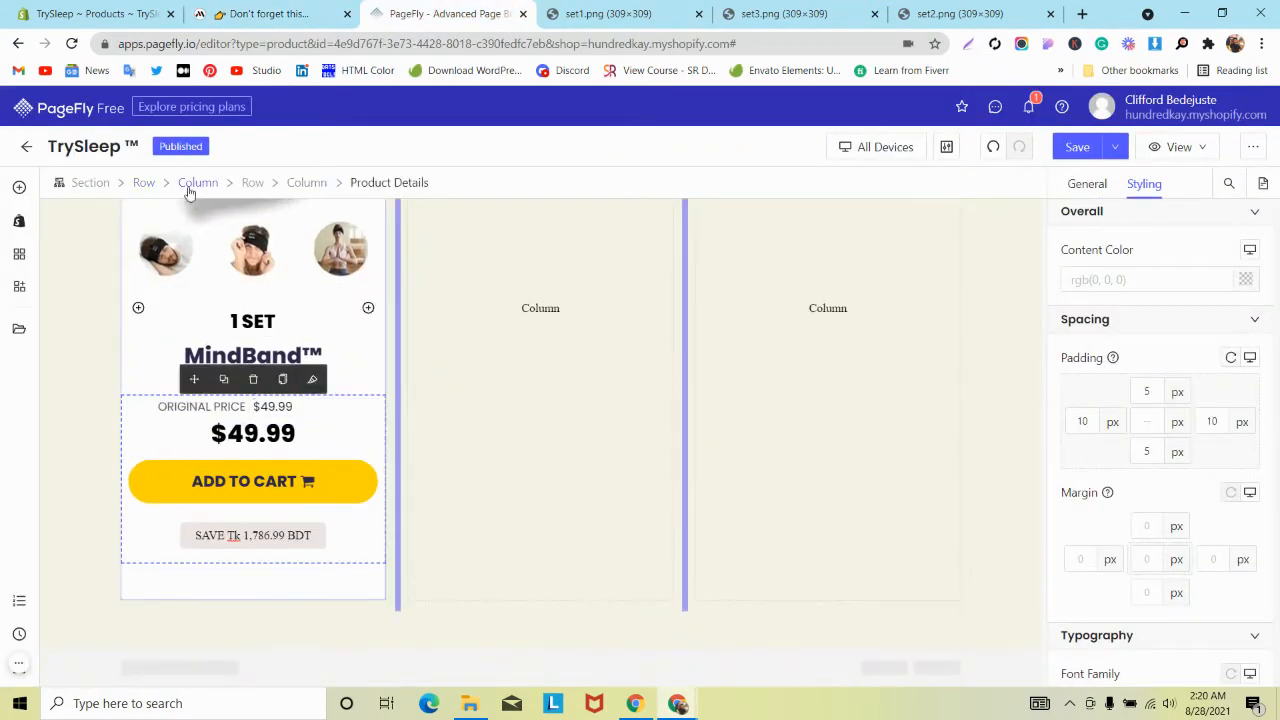
pyautogui.click(195, 182)
pyautogui.scroll(-5, 1199, 379)
pyautogui.scroll(-2, 1199, 379)
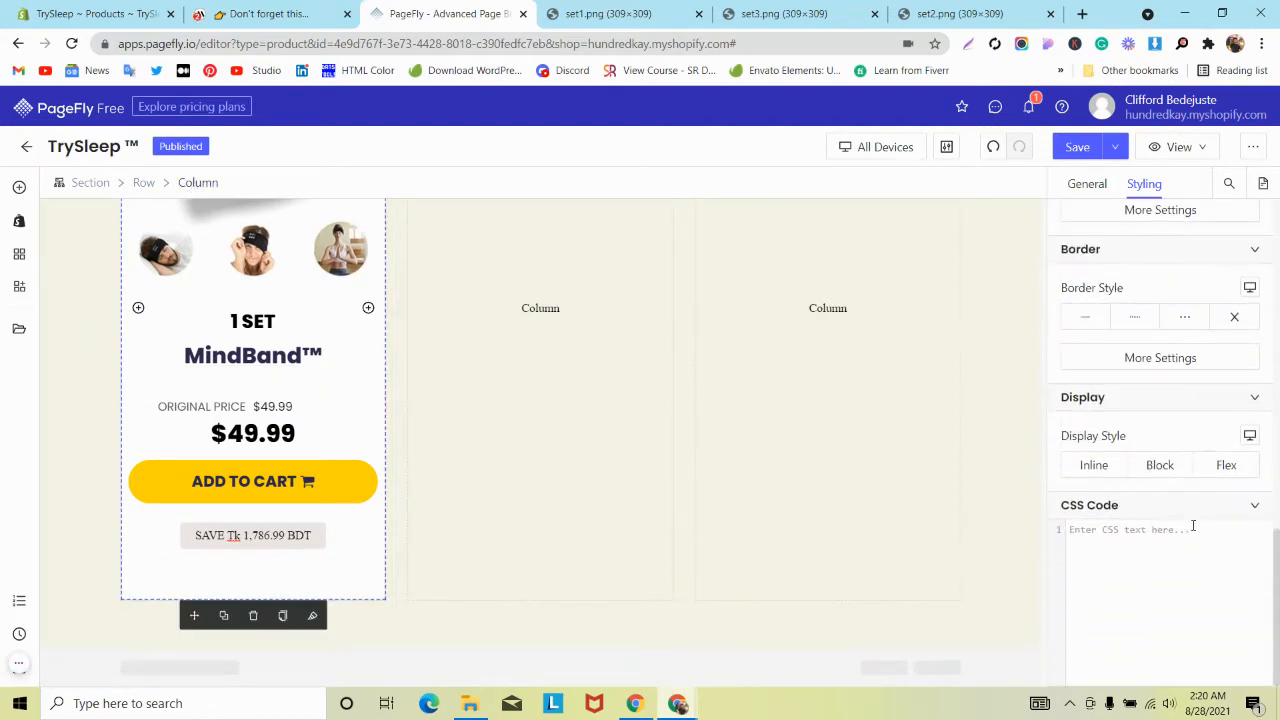
pyautogui.click(1160, 527)
pyautogui.hotkey('ctrl', 'v')
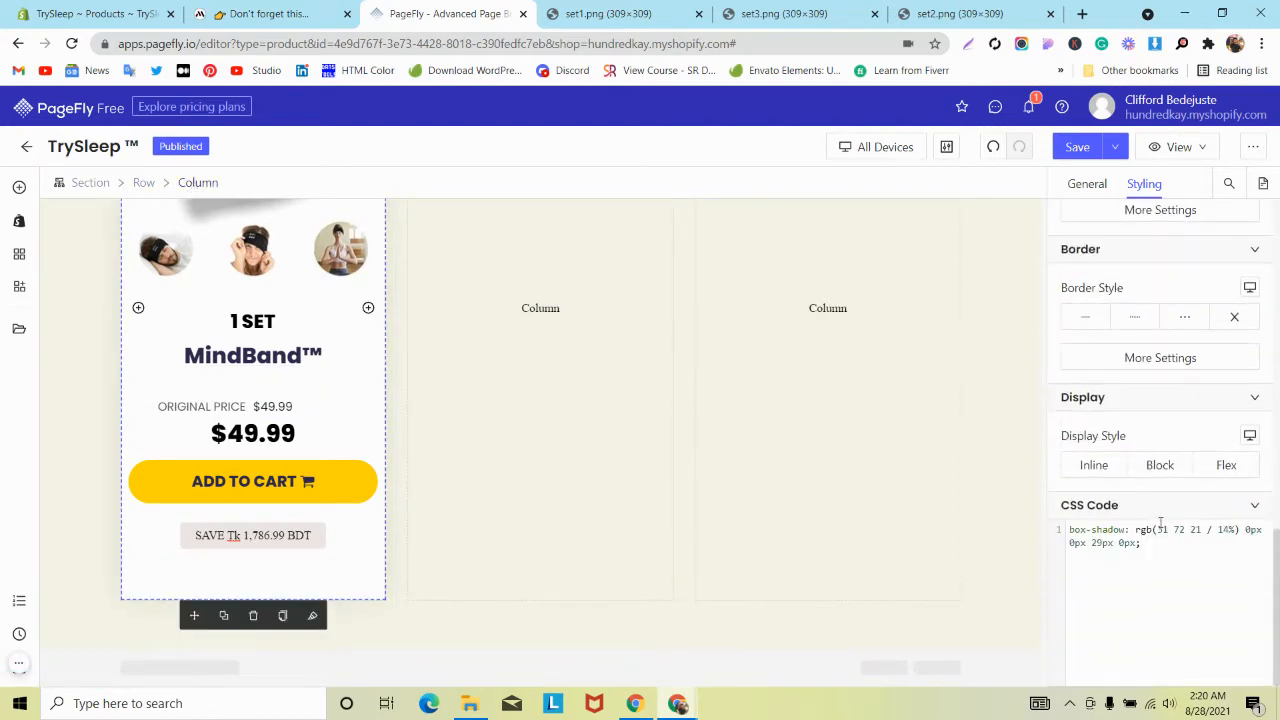
pyautogui.scroll(2, 672, 468)
pyautogui.scroll(-2, 672, 468)
pyautogui.scroll(5, 672, 470)
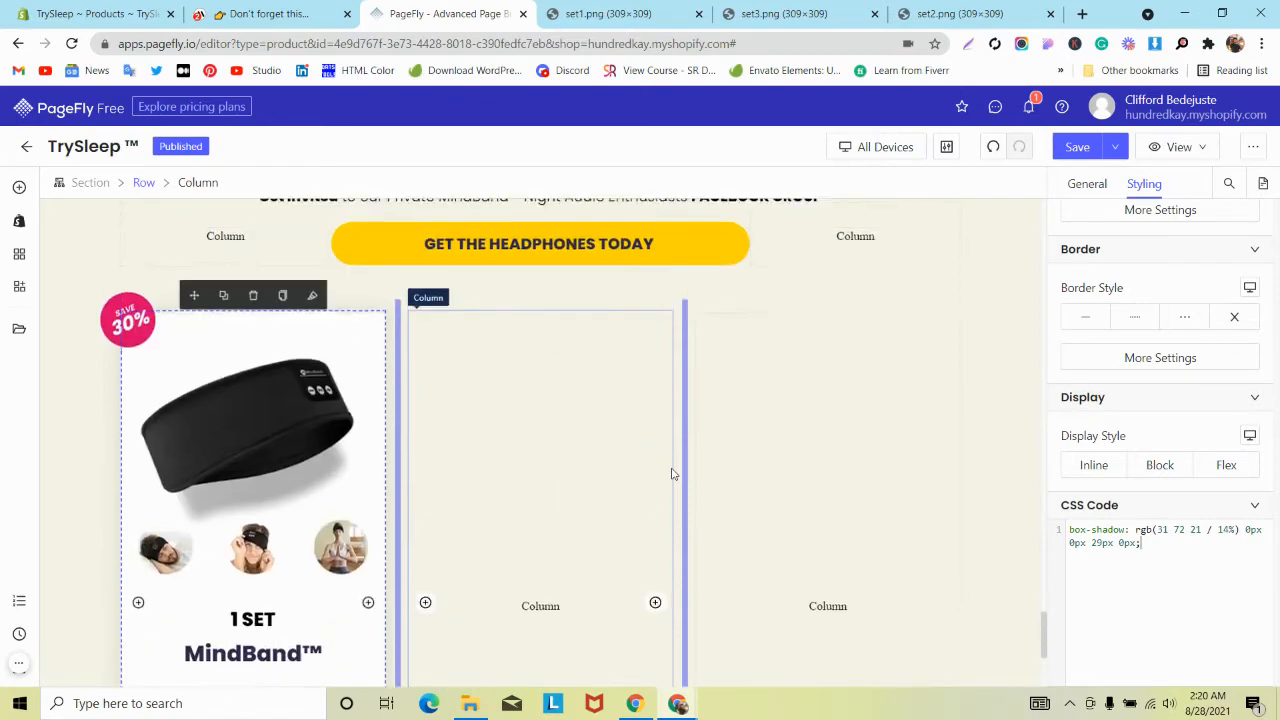
pyautogui.scroll(-3, 672, 472)
pyautogui.scroll(-2, 672, 474)
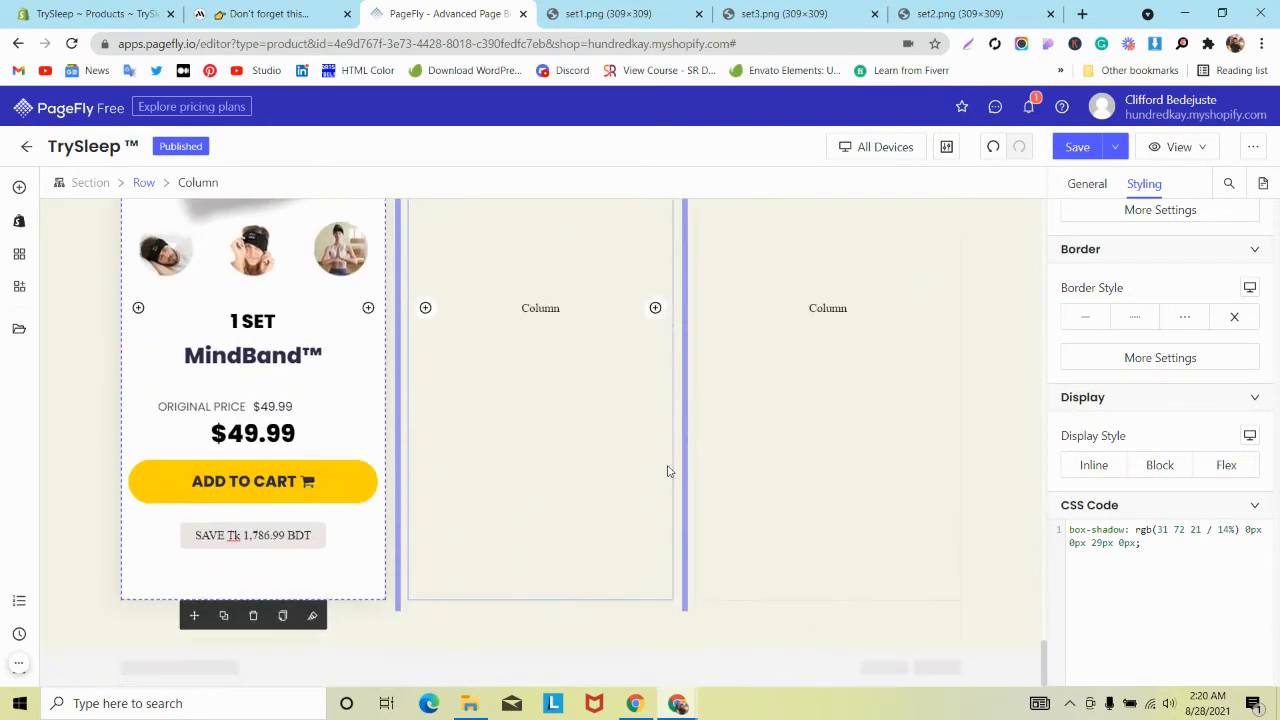
# Deselect the 1 SET card to examine its shadow, compare the card with the MindBand original, and return to PageFly.
pyautogui.click(667, 471)
pyautogui.scroll(2, 668, 471)
pyautogui.scroll(-2, 668, 471)
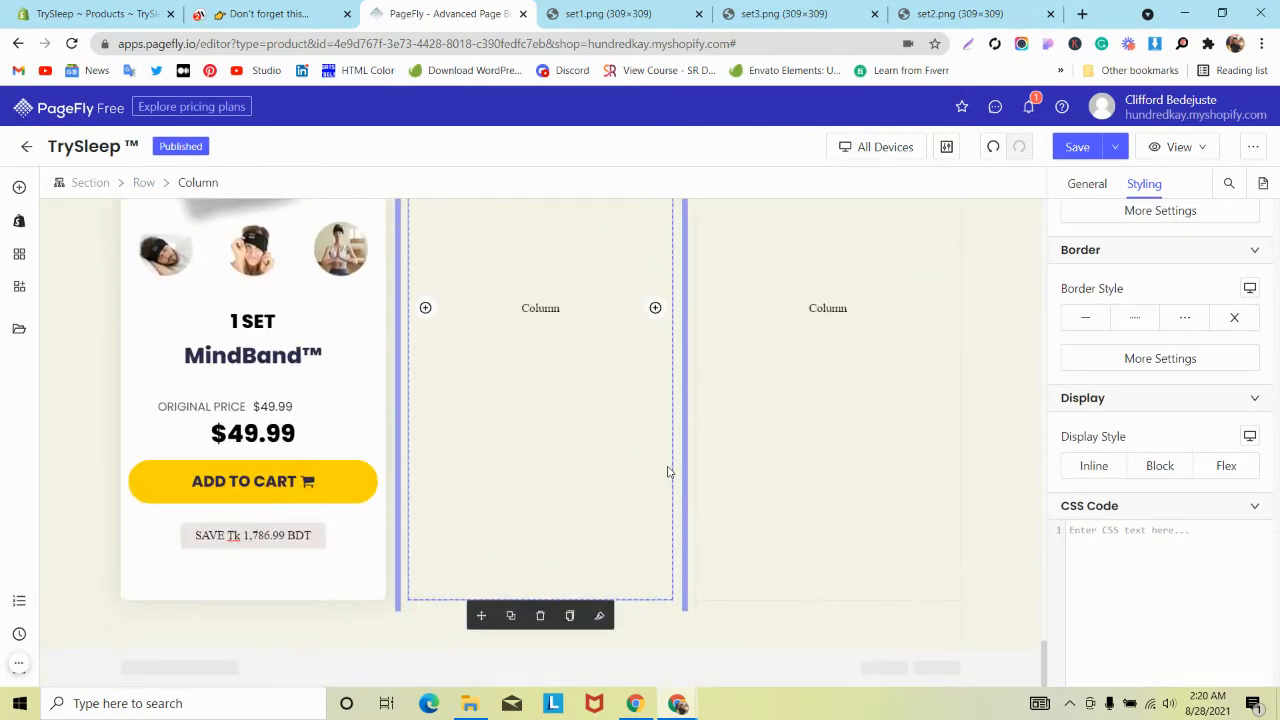
pyautogui.scroll(1, 668, 472)
pyautogui.scroll(-1, 668, 473)
pyautogui.scroll(1, 668, 473)
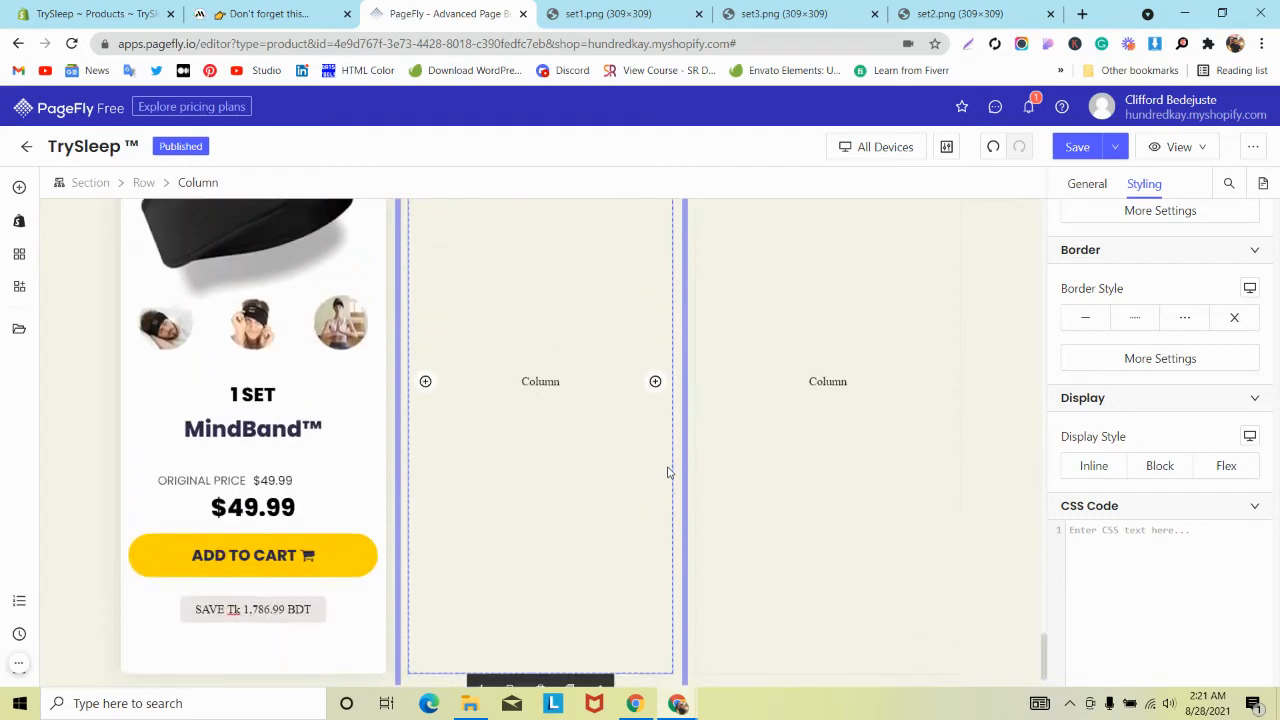
pyautogui.click(268, 14)
pyautogui.scroll(3, 320, 250)
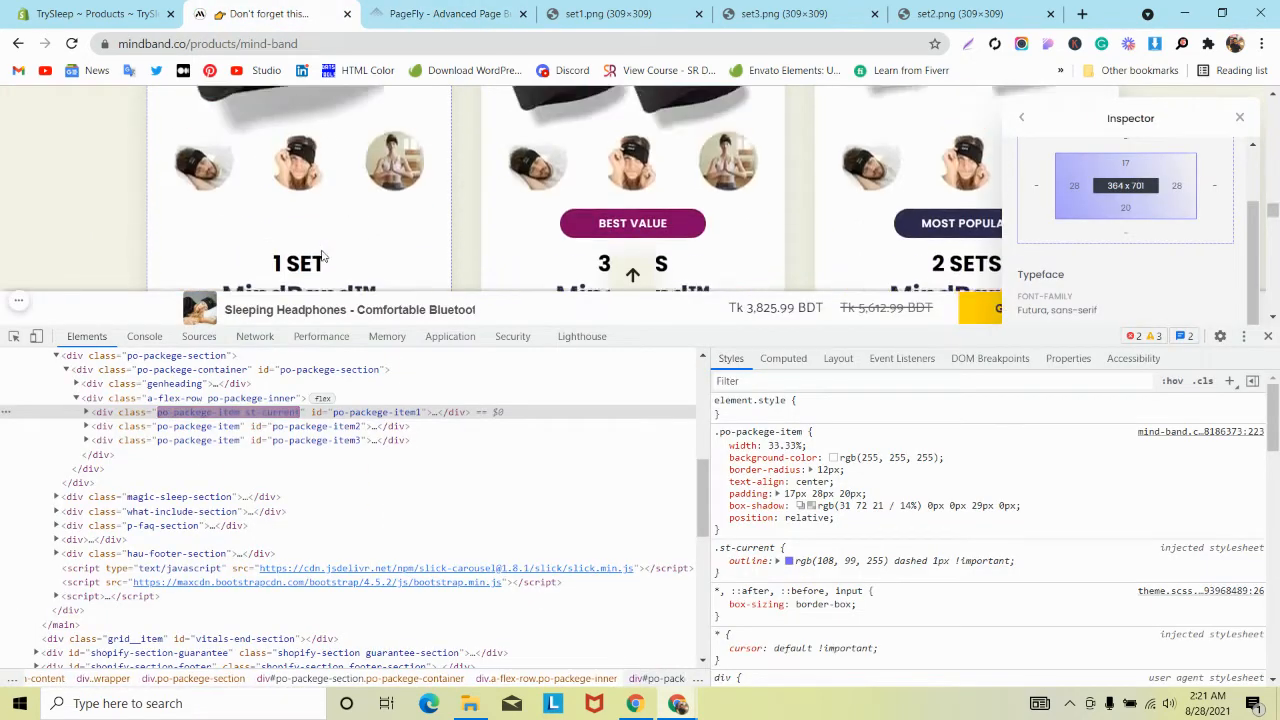
pyautogui.scroll(-2, 322, 256)
pyautogui.click(448, 8)
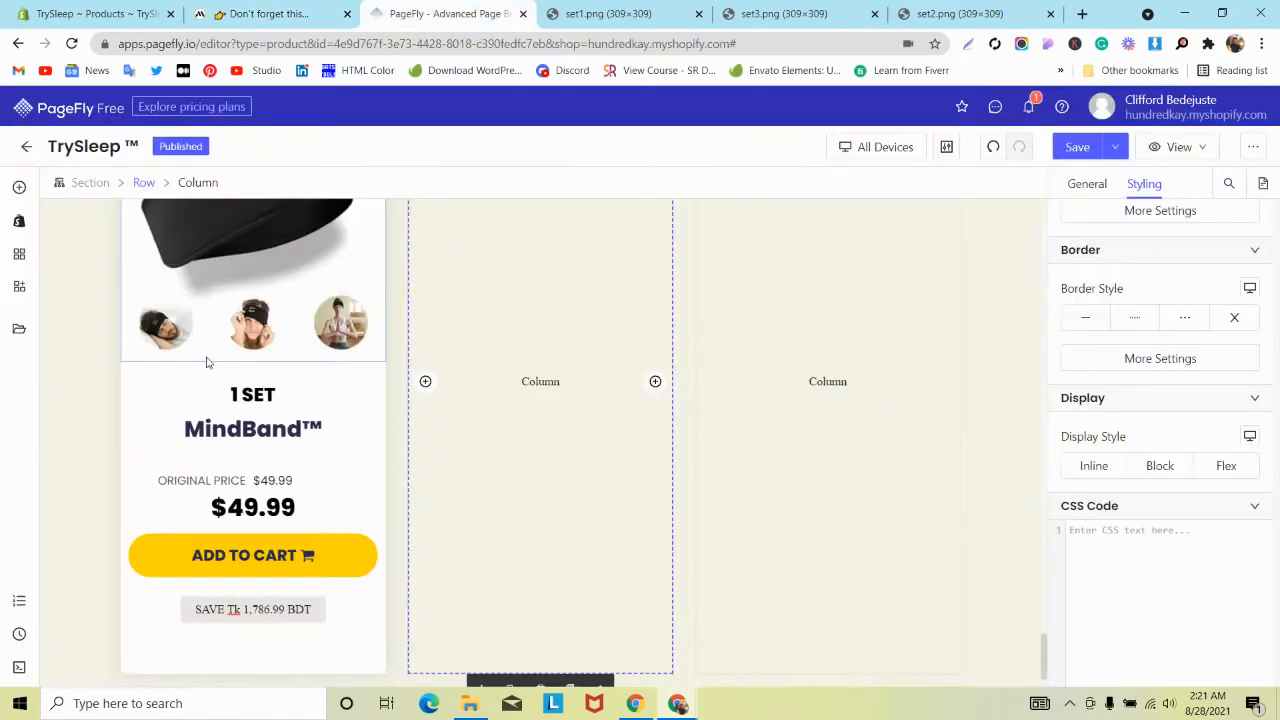
# Add a plain line divider between the MindBand heading and the original price, with 100 px left and right padding.
pyautogui.click(19, 187)
pyautogui.write('div')
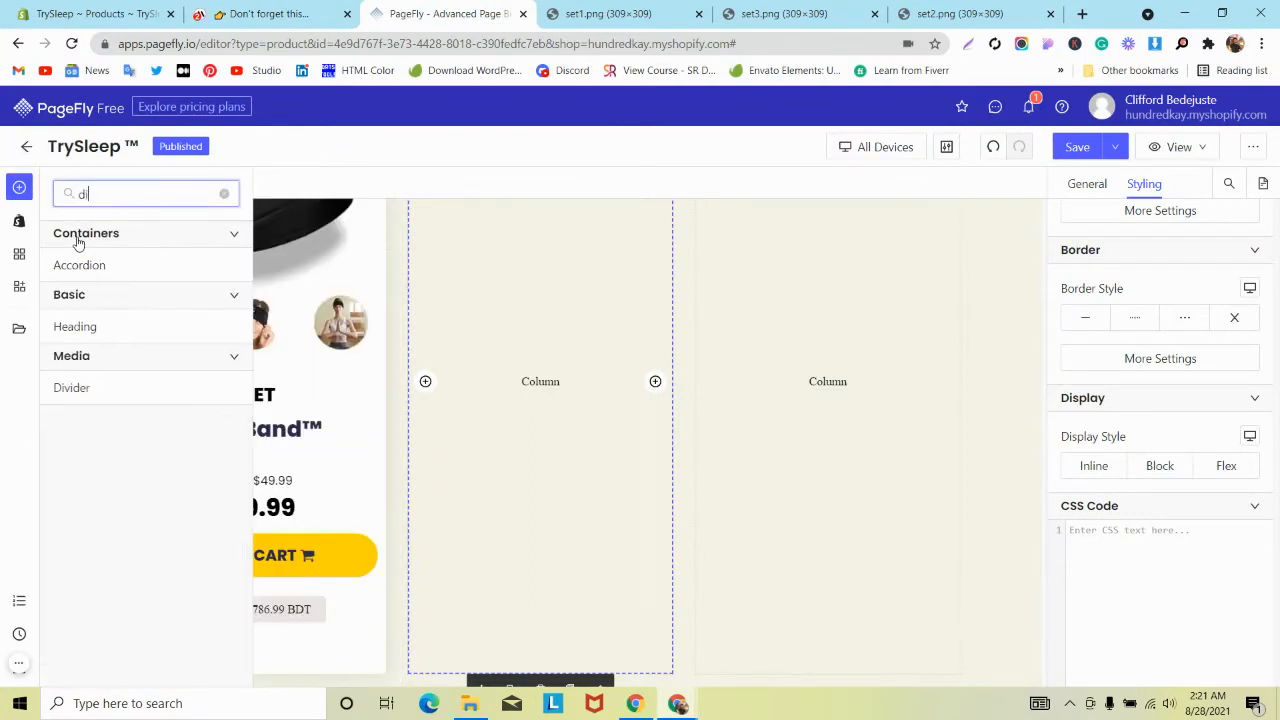
pyautogui.moveTo(110, 273)
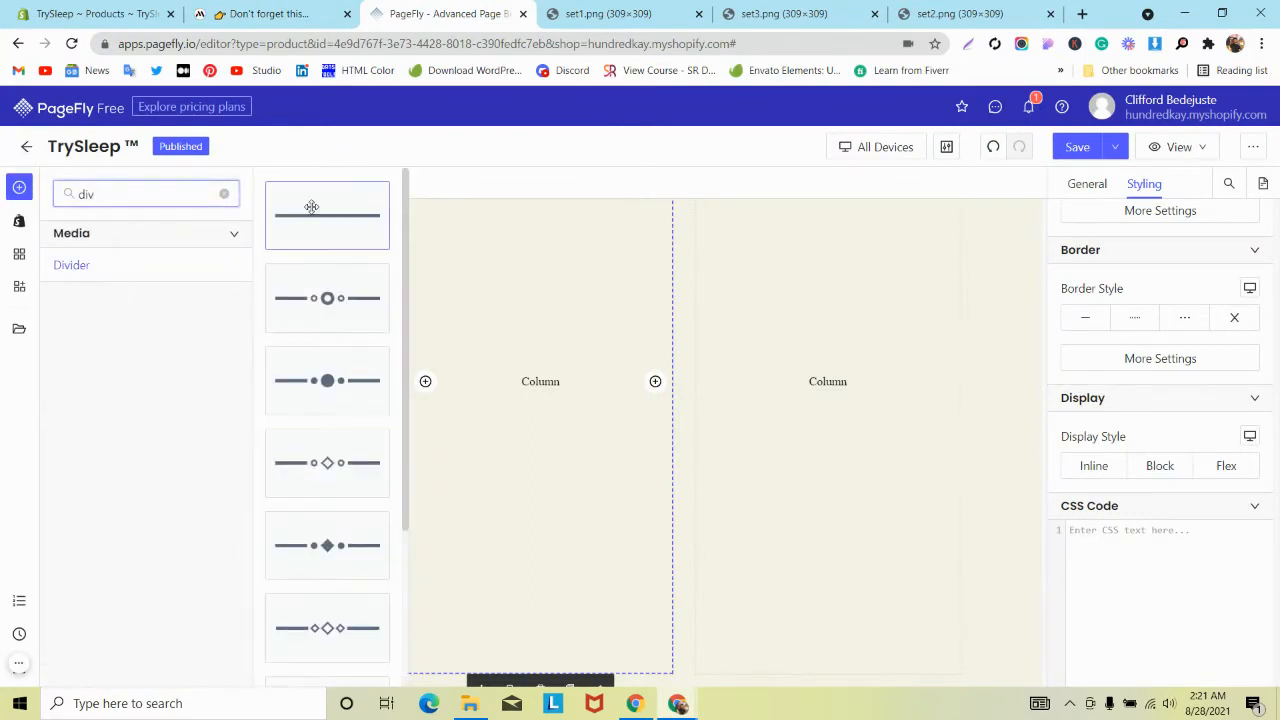
pyautogui.moveTo(309, 206); pyautogui.dragTo(242, 447)
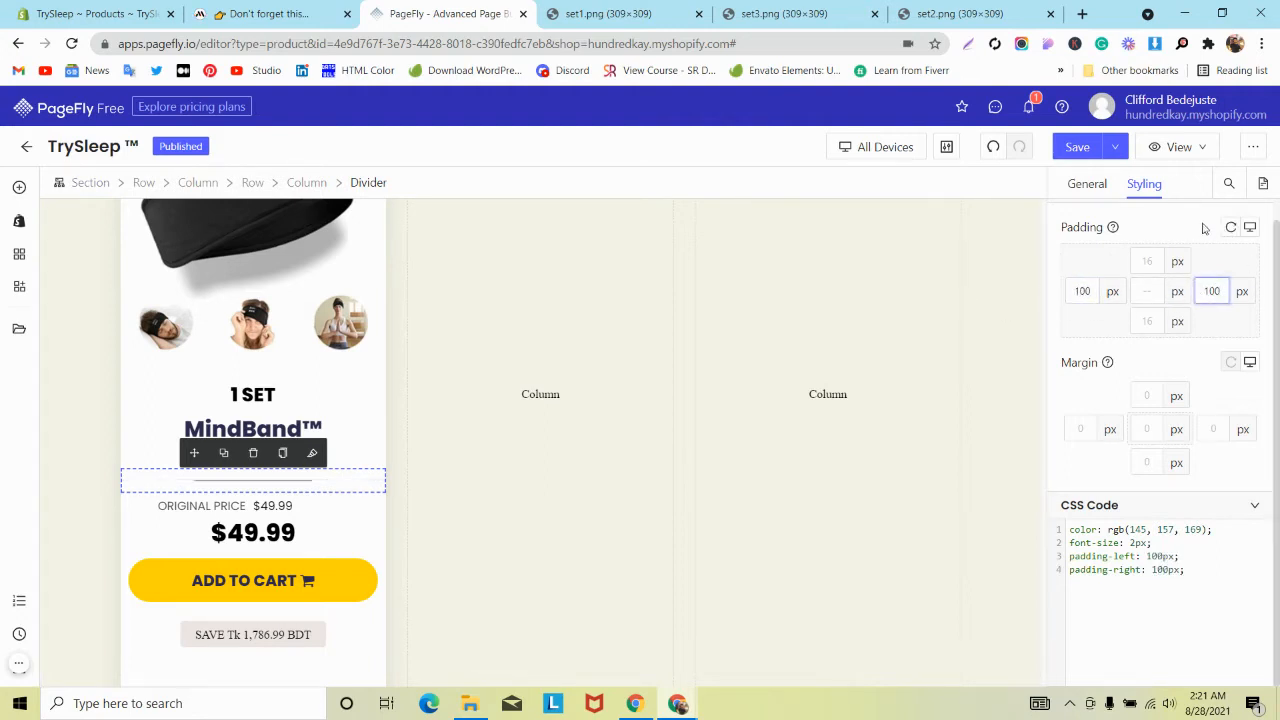
# Set the divider's line weight to 1 px and compare it with the divider on the MindBand page.
pyautogui.scroll(1, 1190, 286)
pyautogui.click(1086, 183)
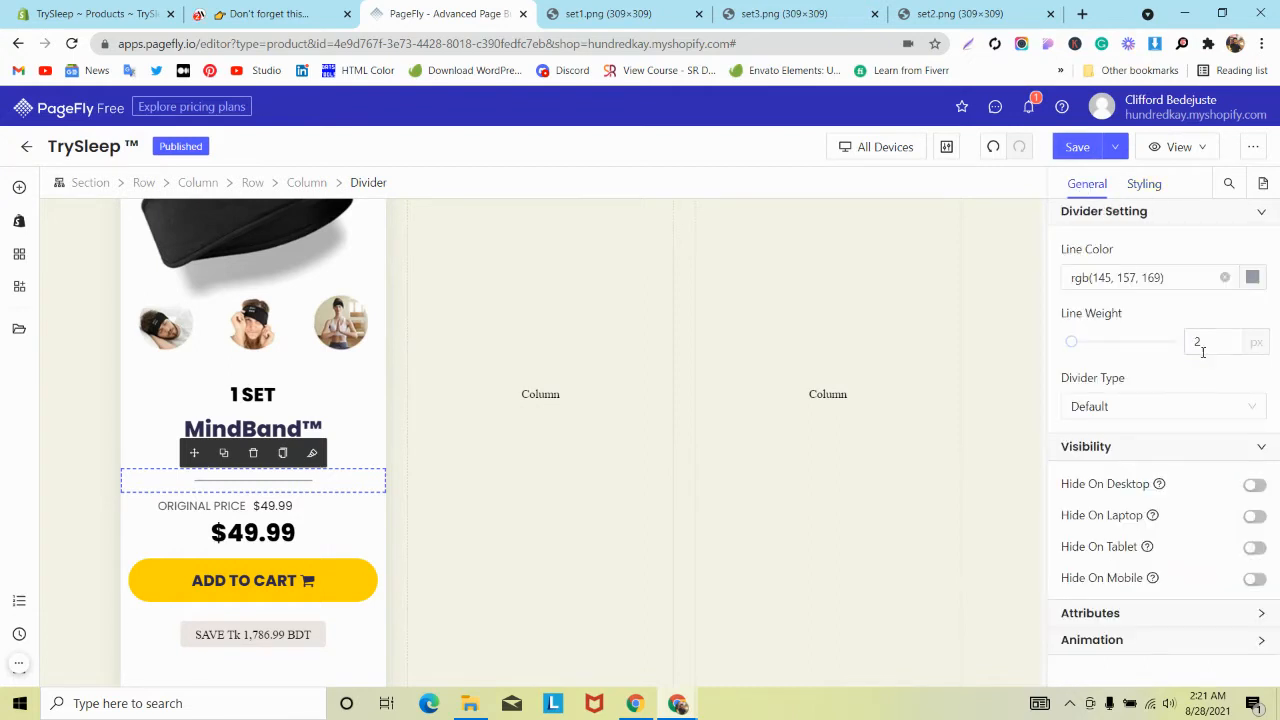
pyautogui.press('BackSpace')
pyautogui.write('1')
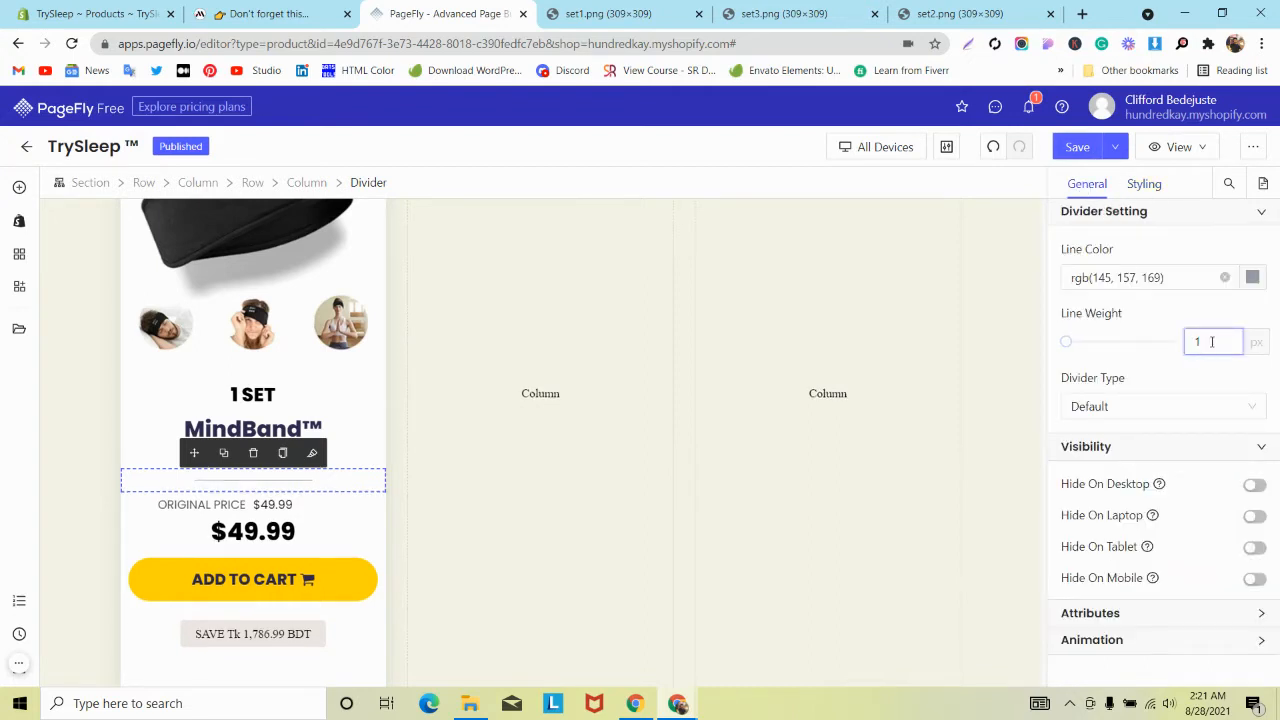
pyautogui.hotkey('ctrl', 'shift', 'Tab')
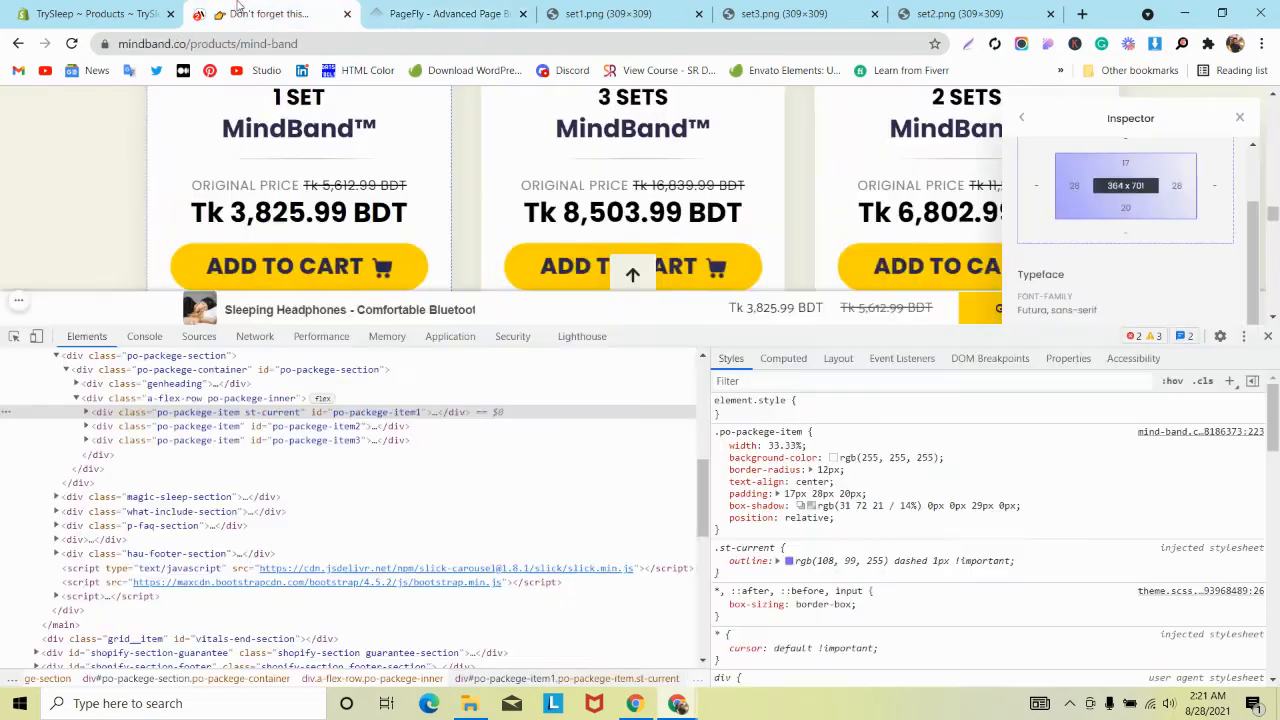
pyautogui.scroll(-1, 306, 240)
pyautogui.scroll(1, 306, 240)
pyautogui.hotkey('ctrl', 'Tab')
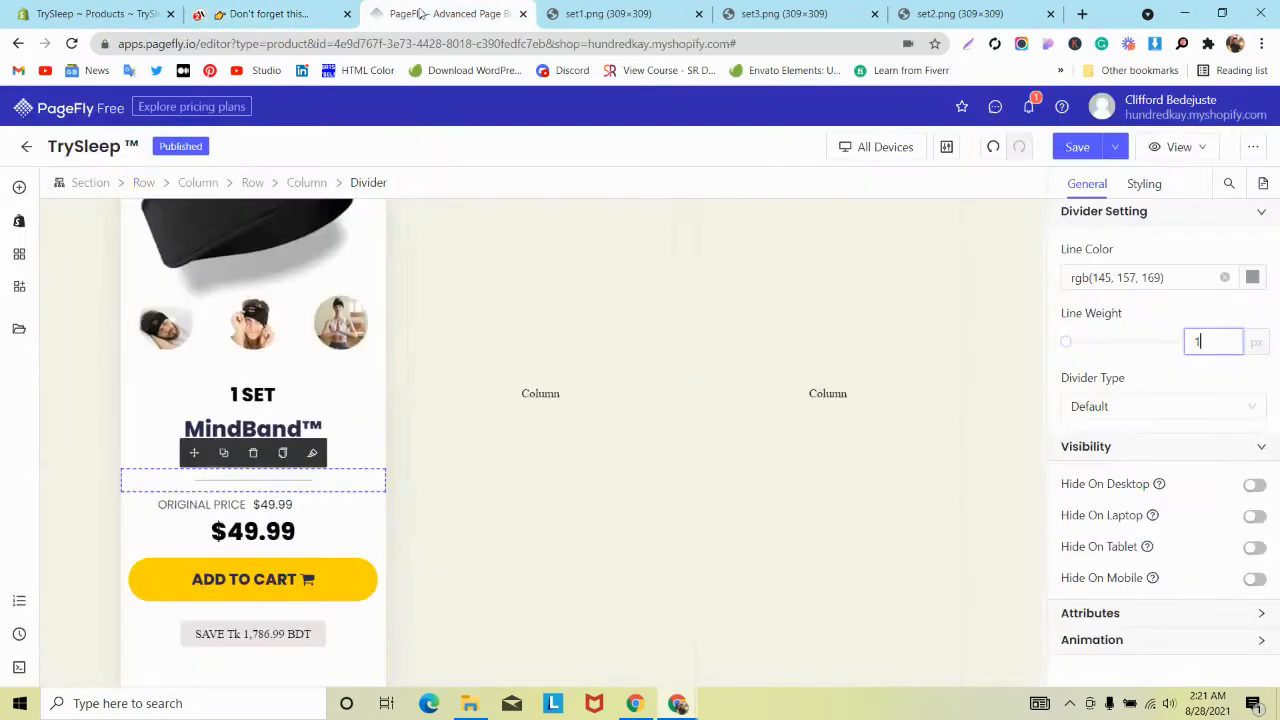
# Select the three-column bundle row and check its column spacing and the 1 SET card's layout.
pyautogui.click(357, 234)
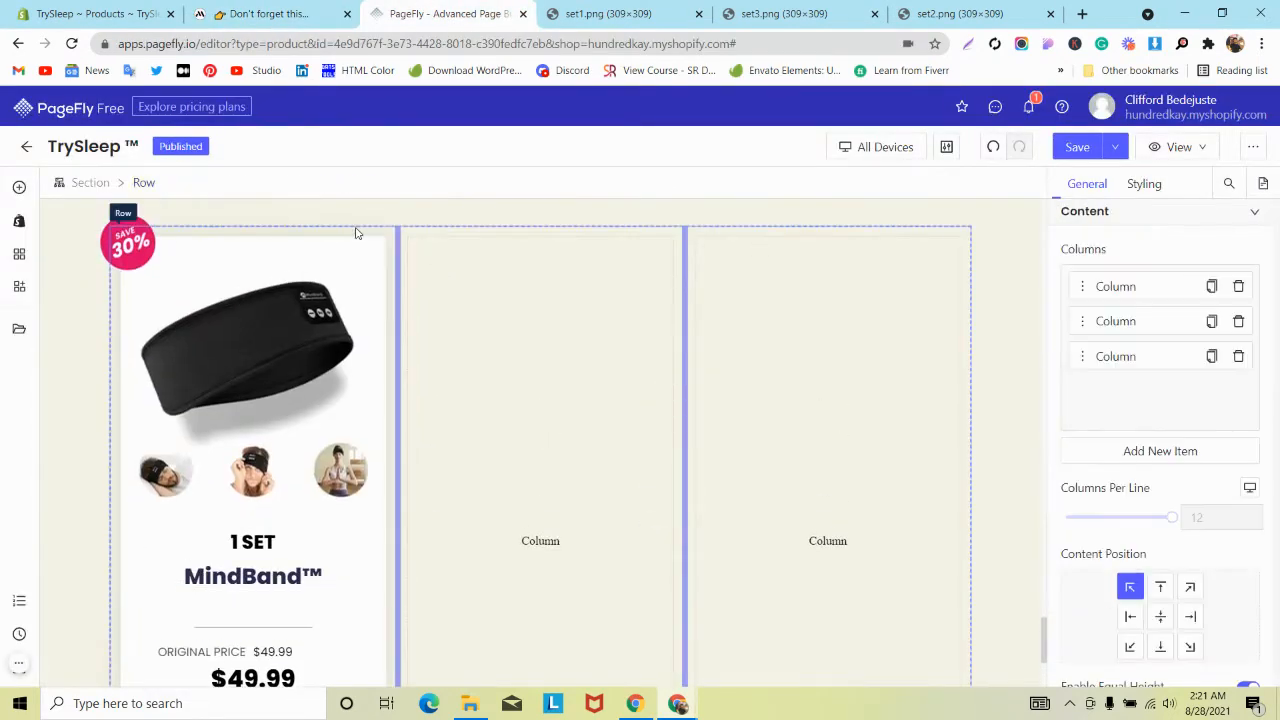
pyautogui.scroll(-4, 1160, 380)
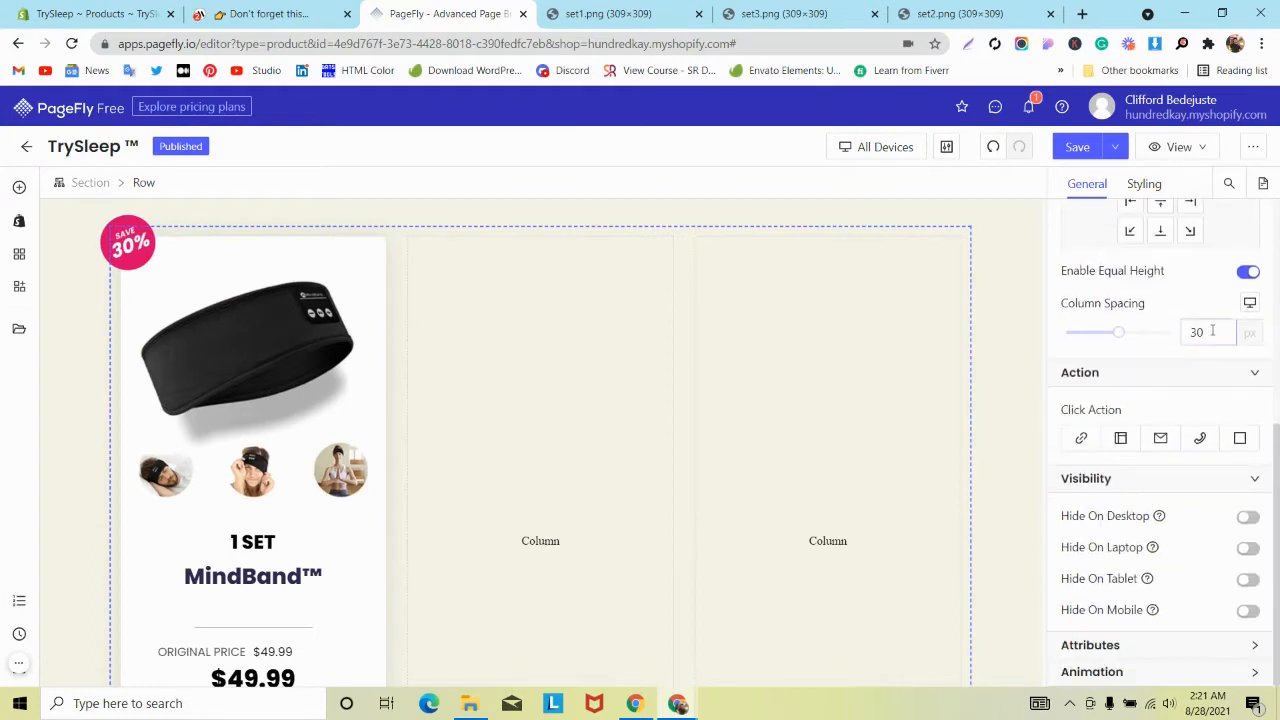
pyautogui.scroll(-3, 331, 434)
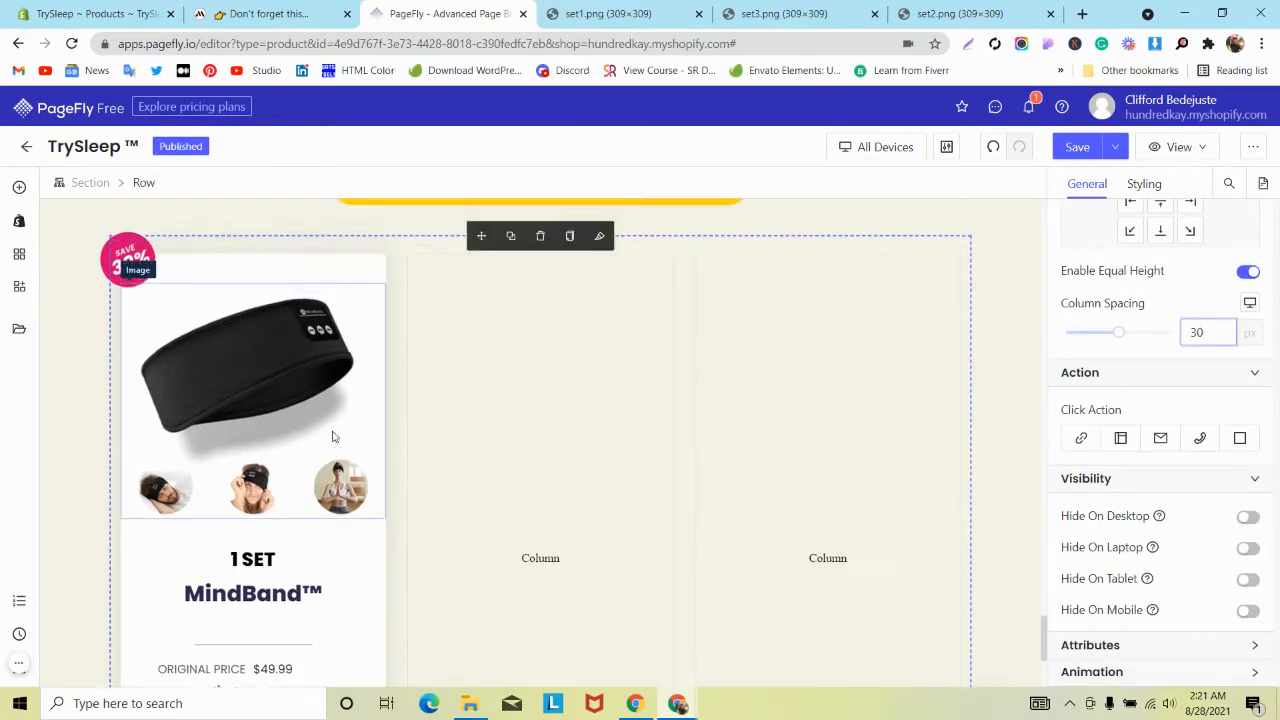
# Preview the bundle row in Laptop view, check the SAVE 30% badge's image width, and compare it in All Devices view.
pyautogui.click(885, 148)
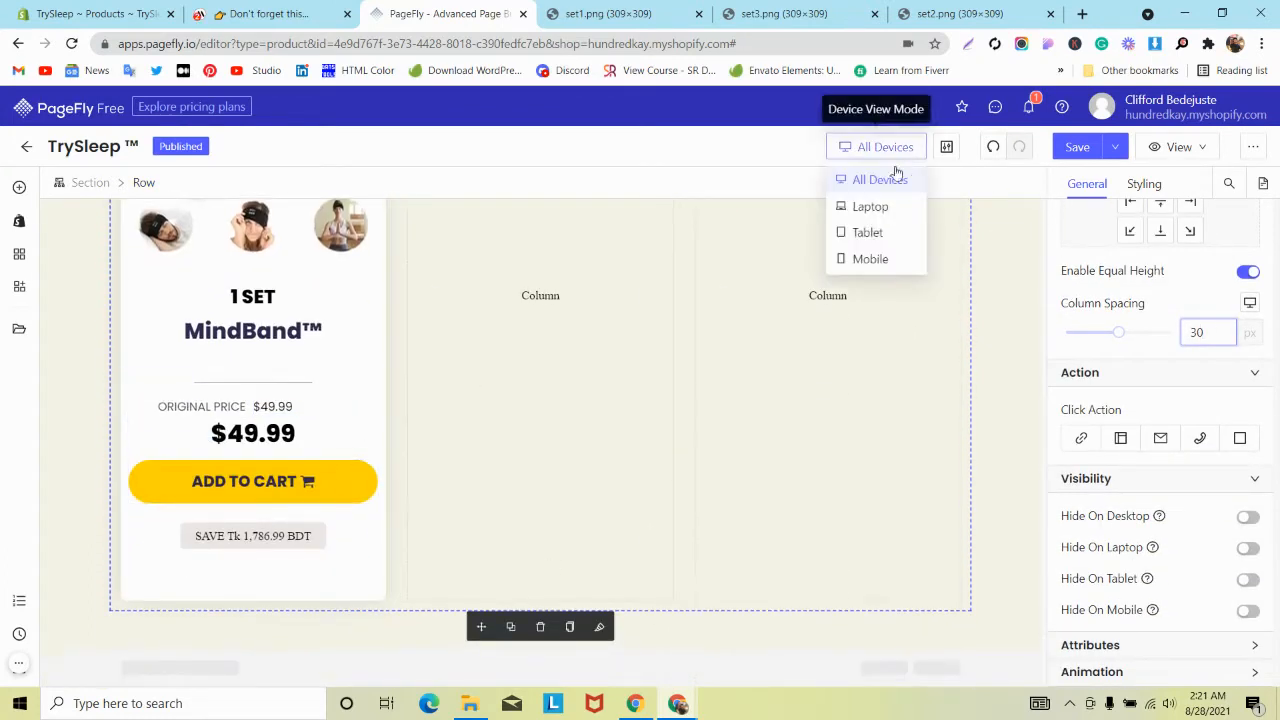
pyautogui.click(862, 206)
pyautogui.scroll(-10, 414, 340)
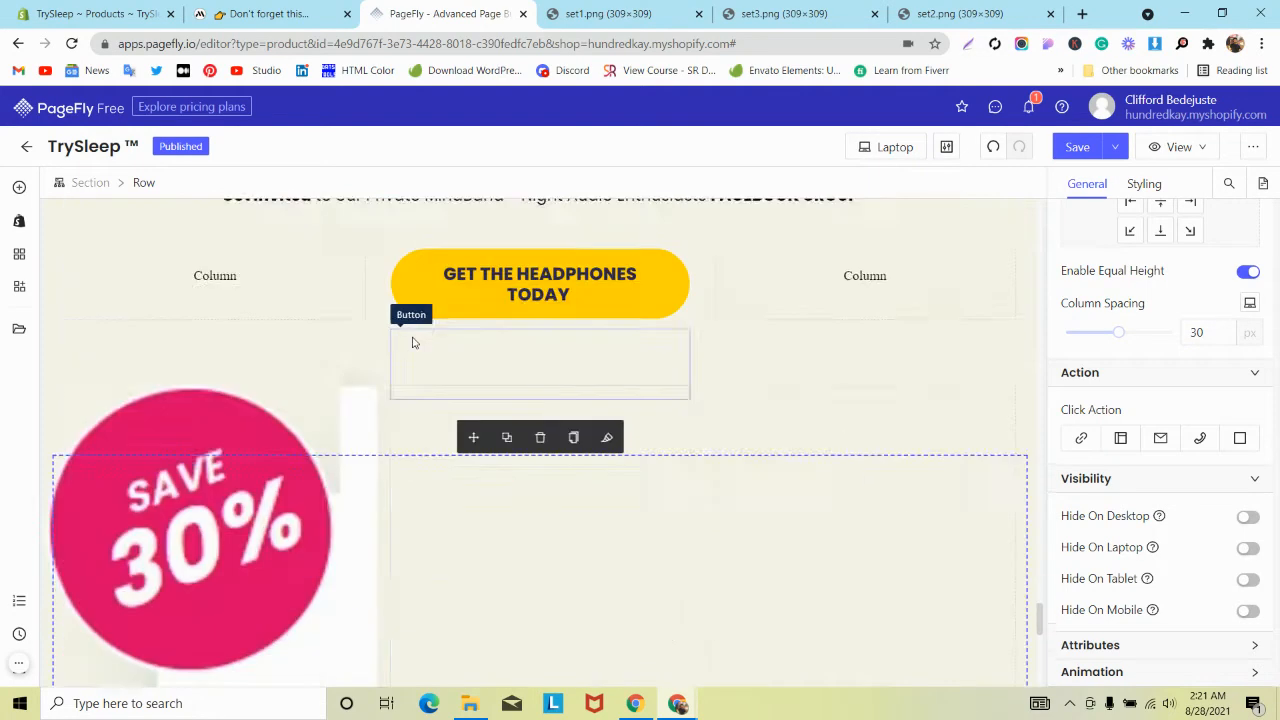
pyautogui.scroll(2, 214, 357)
pyautogui.click(214, 357)
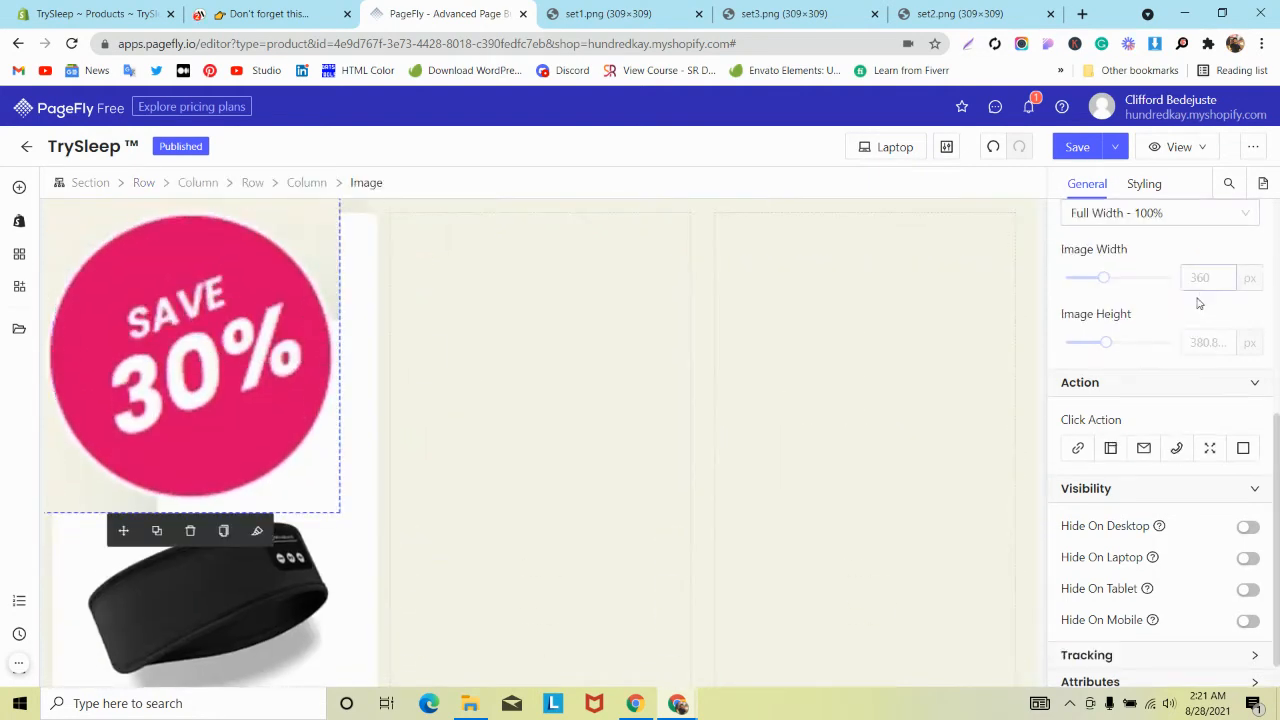
pyautogui.click(906, 152)
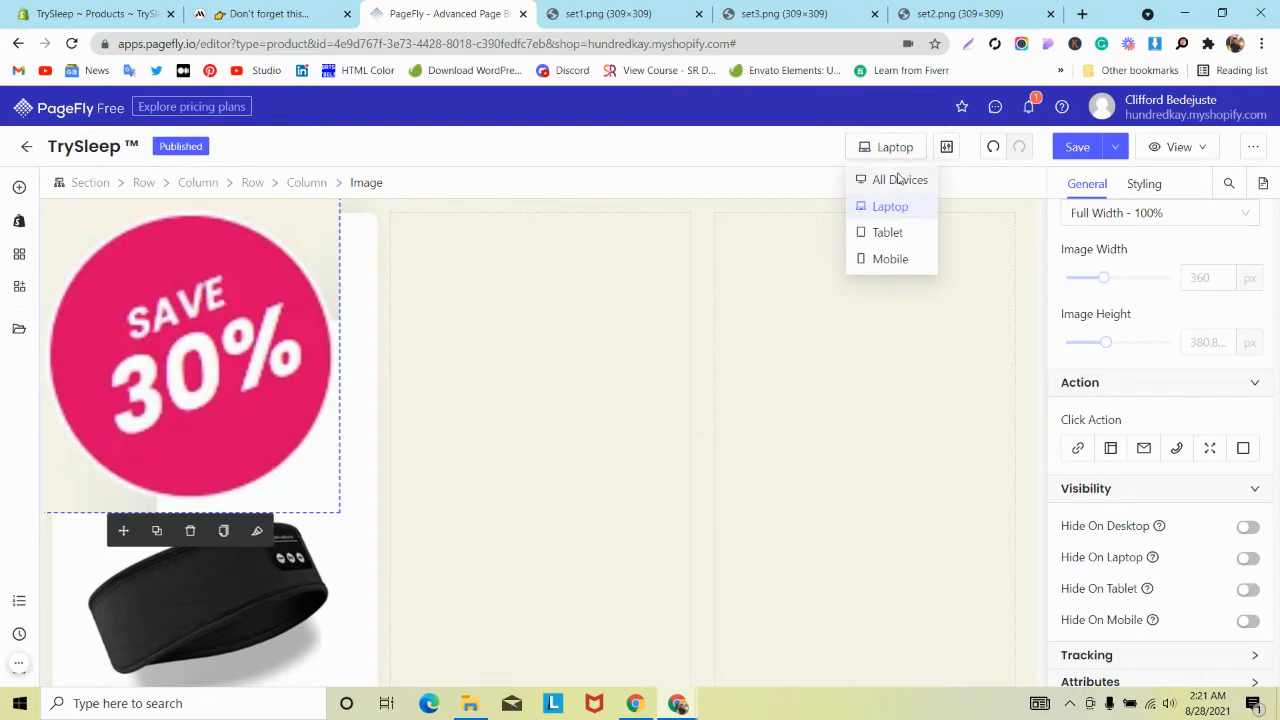
pyautogui.click(898, 179)
pyautogui.scroll(5, 145, 378)
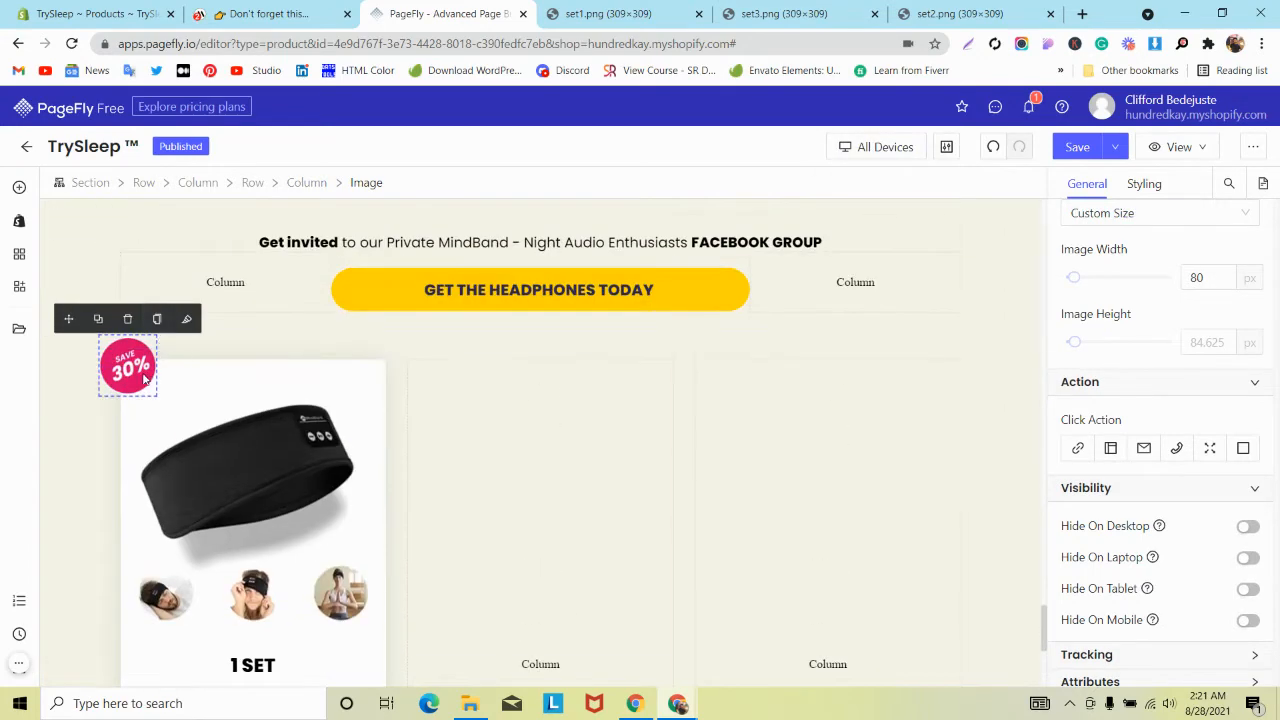
# Switch to Laptop view, set the SAVE 30% badge's image width to 80 px, and check the card's laptop layout.
pyautogui.click(873, 150)
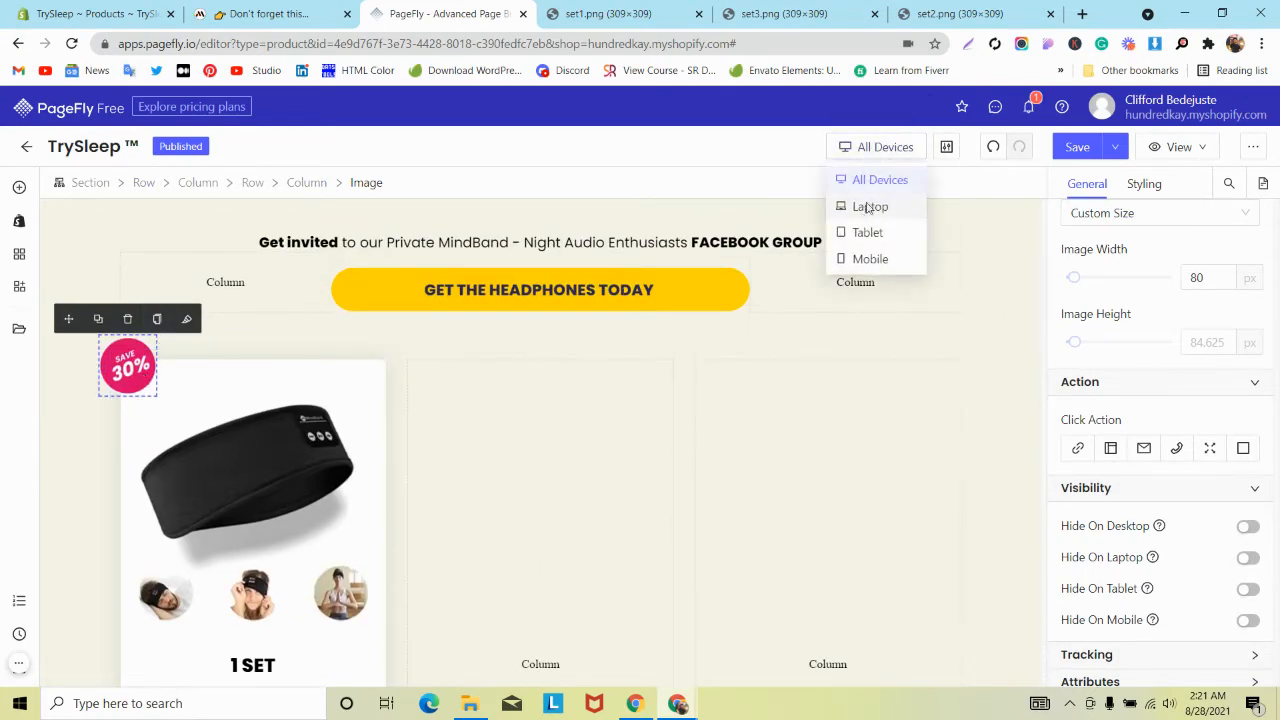
pyautogui.click(866, 206)
pyautogui.scroll(-10, 475, 492)
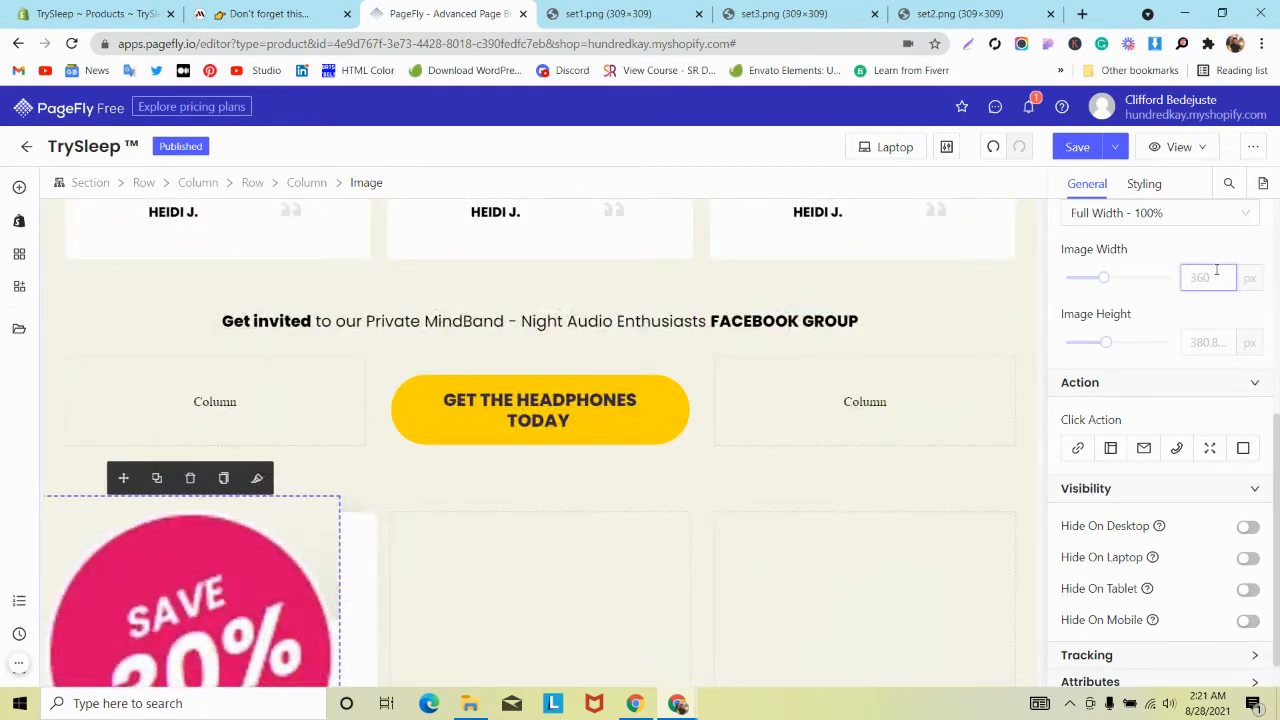
pyautogui.write('80')
pyautogui.scroll(-1, 230, 450)
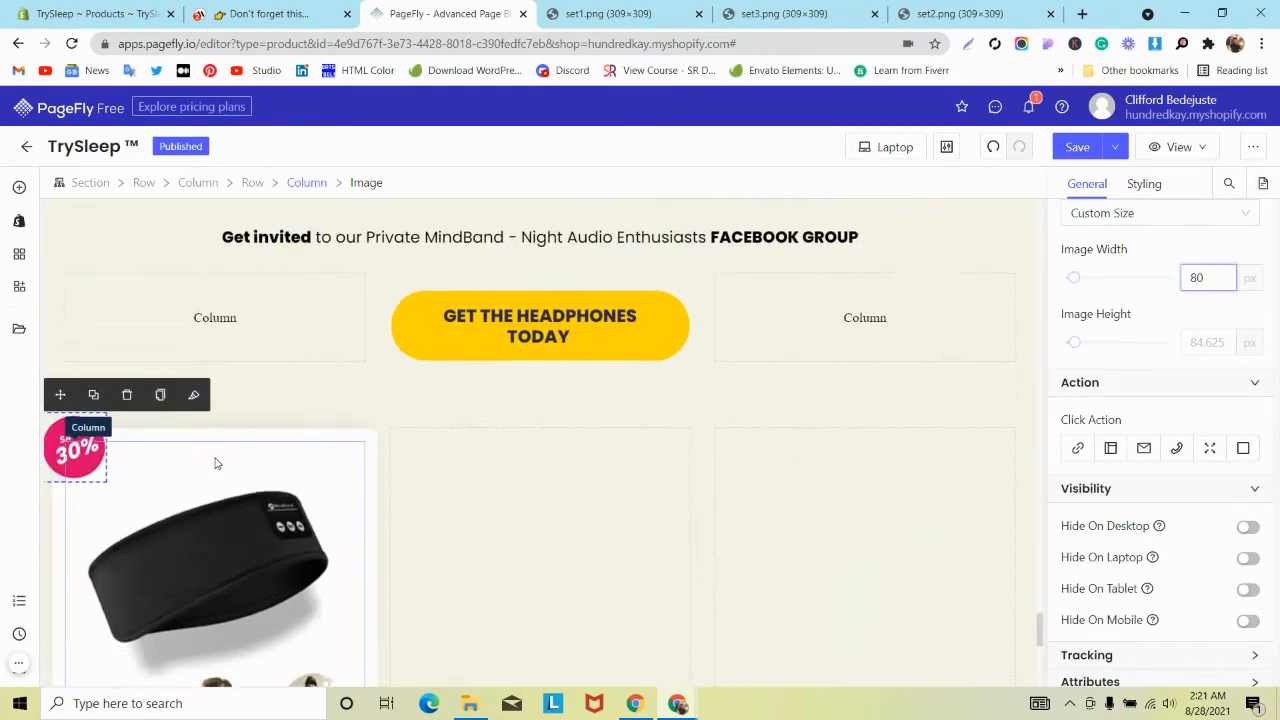
pyautogui.scroll(-8, 215, 463)
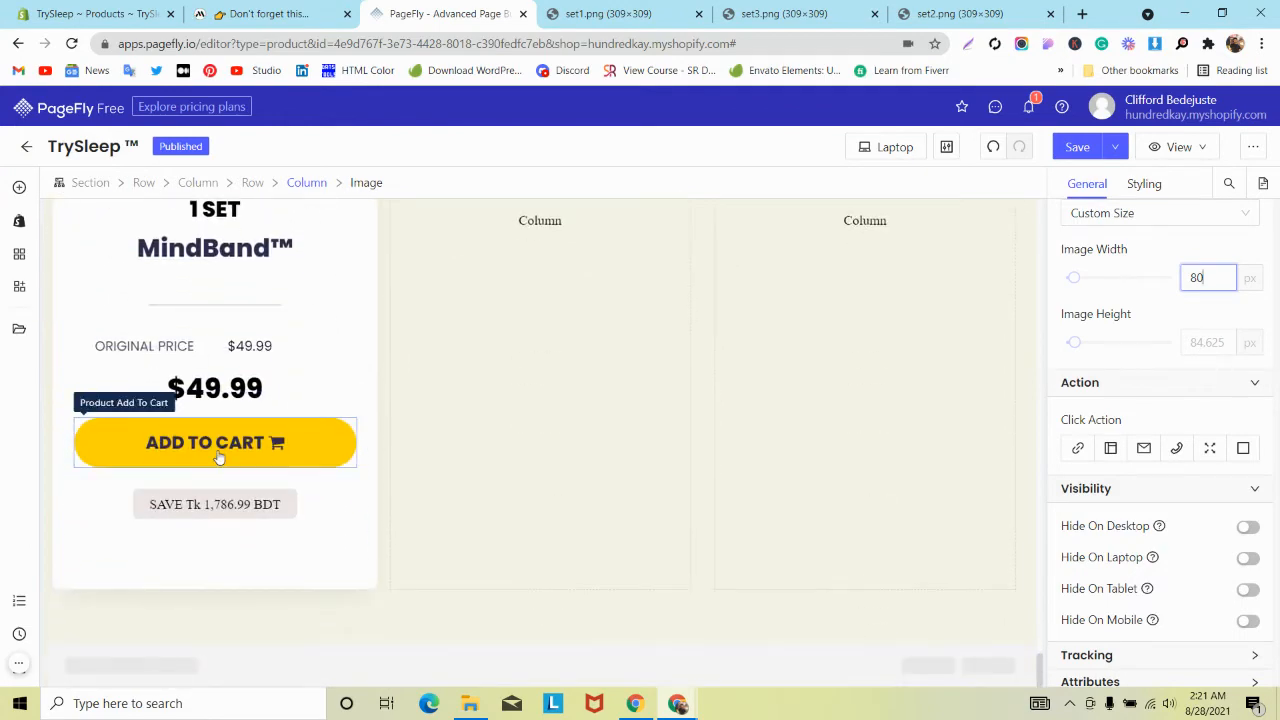
# Select the SAVE Tk button below ADD TO CART in the 1 SET card and check its padding and margin settings.
pyautogui.scroll(4, 218, 452)
pyautogui.scroll(-4, 217, 449)
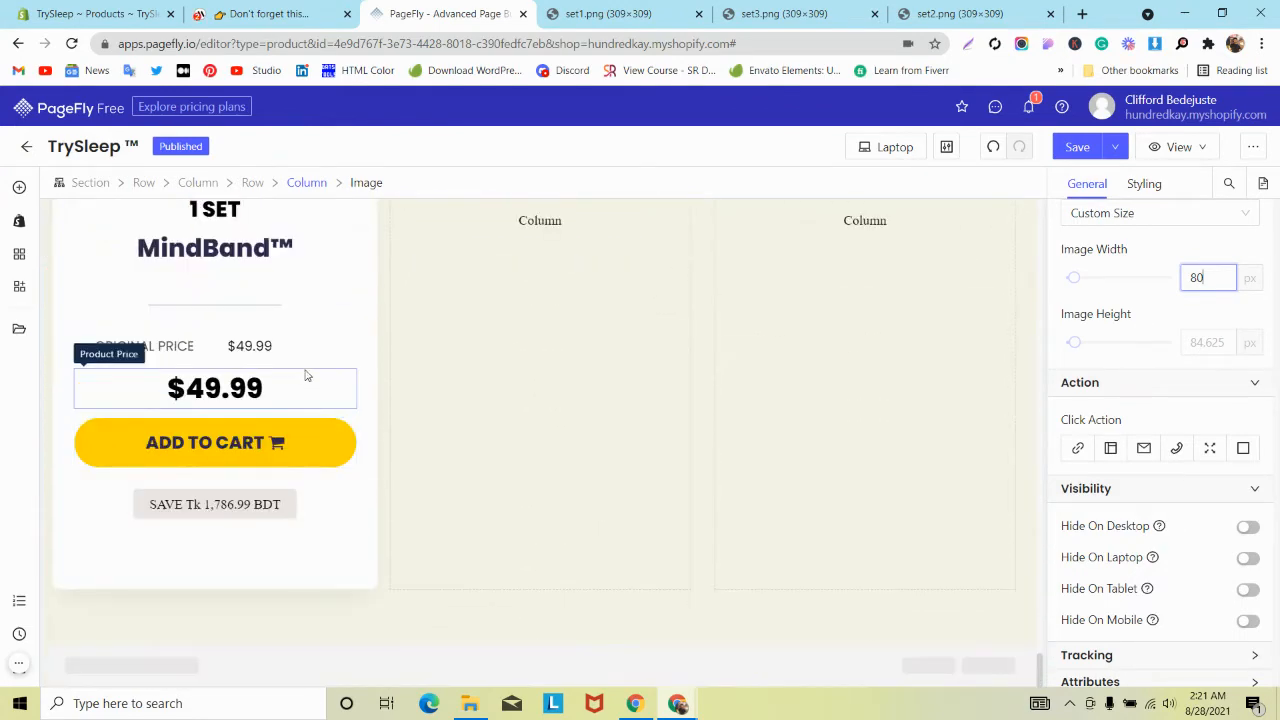
pyautogui.click(281, 502)
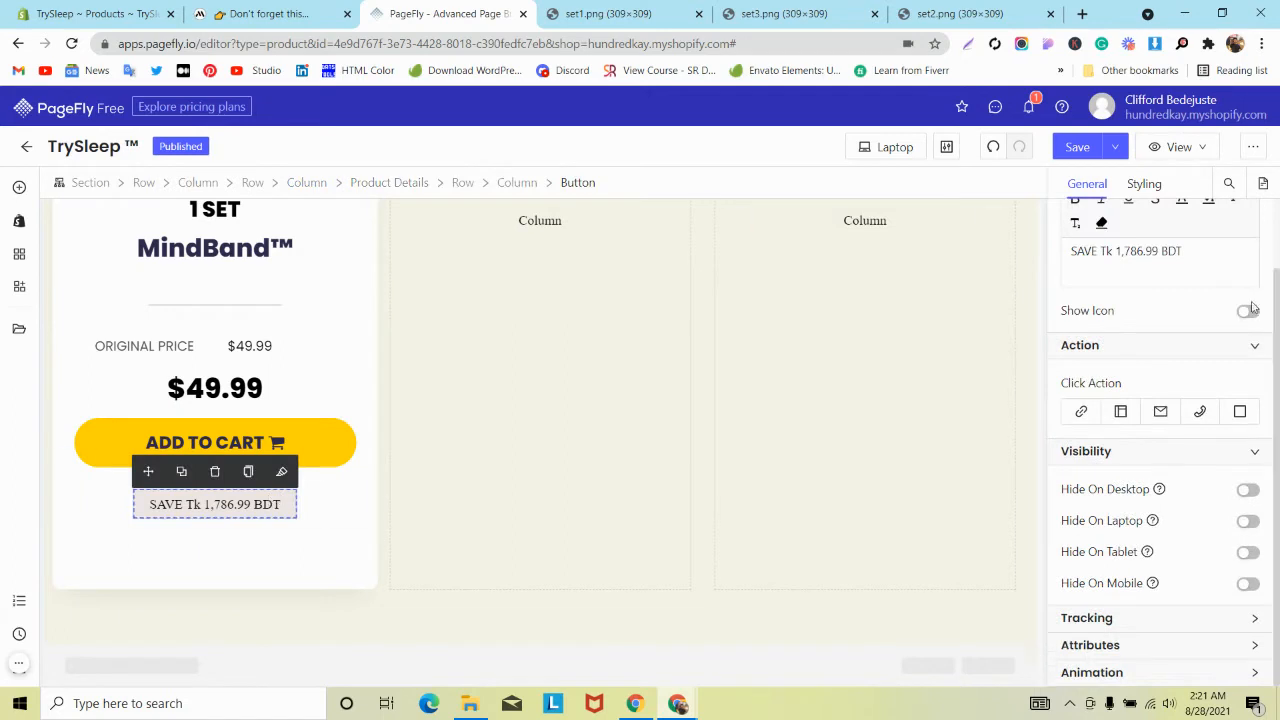
pyautogui.scroll(1, 1200, 260)
pyautogui.click(1143, 185)
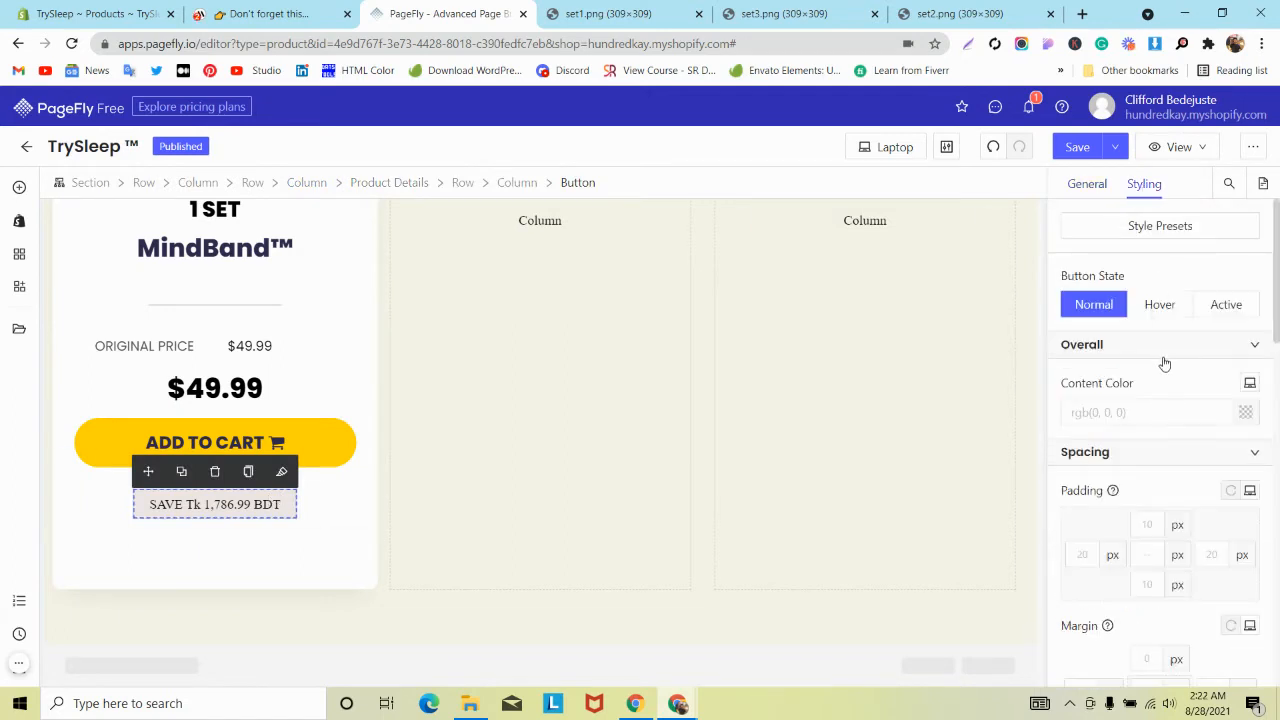
pyautogui.scroll(-1, 1164, 364)
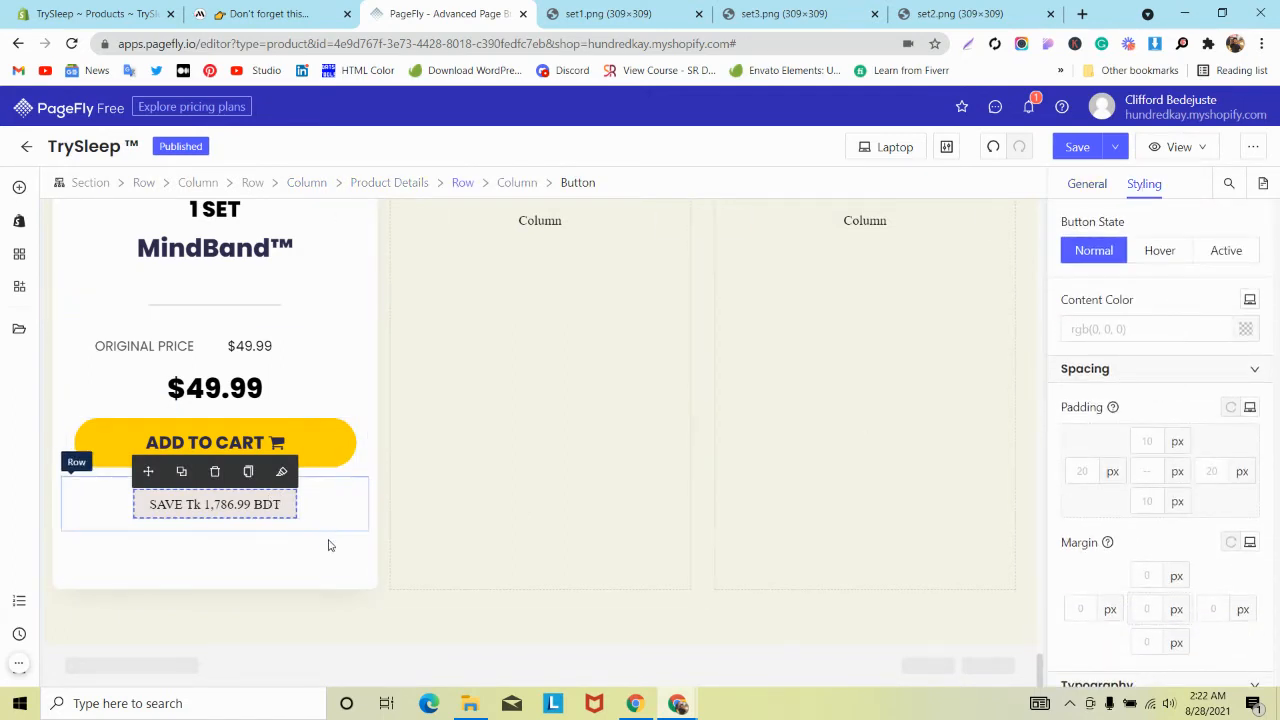
# Set the 1 SET card column's bottom padding to 20 px for Laptop and check the whole card.
pyautogui.click(330, 556)
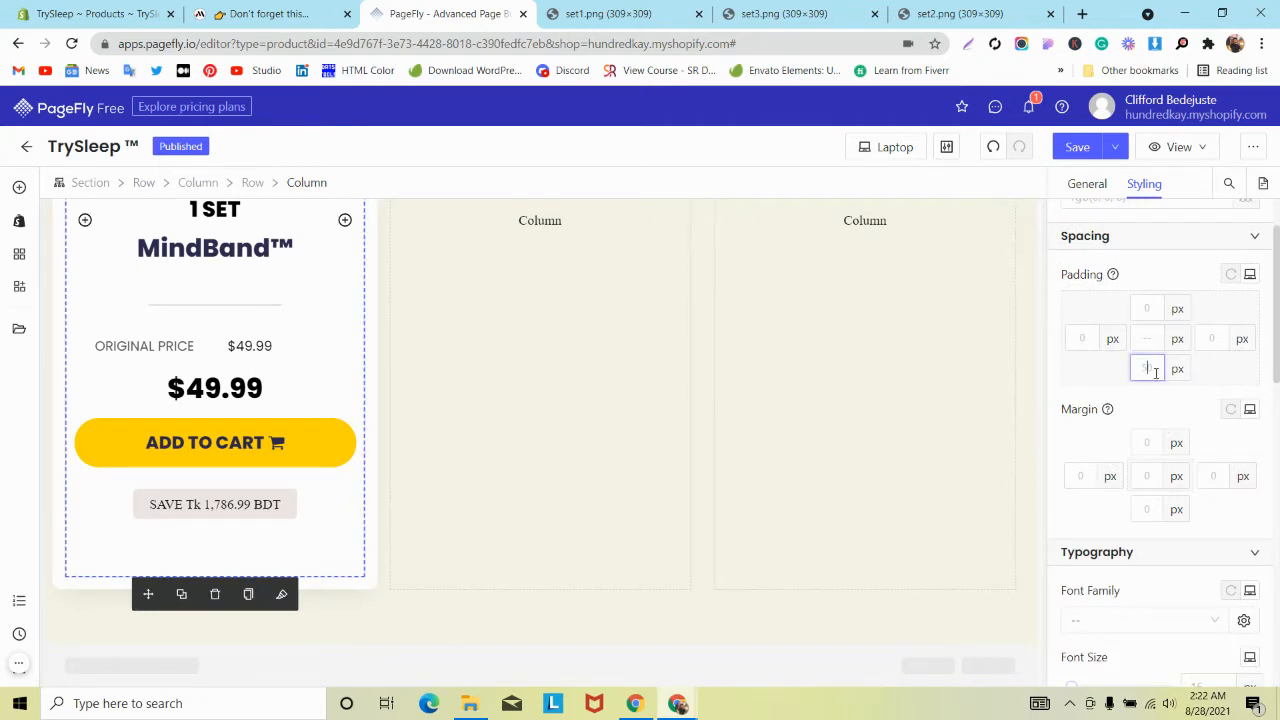
pyautogui.write('20')
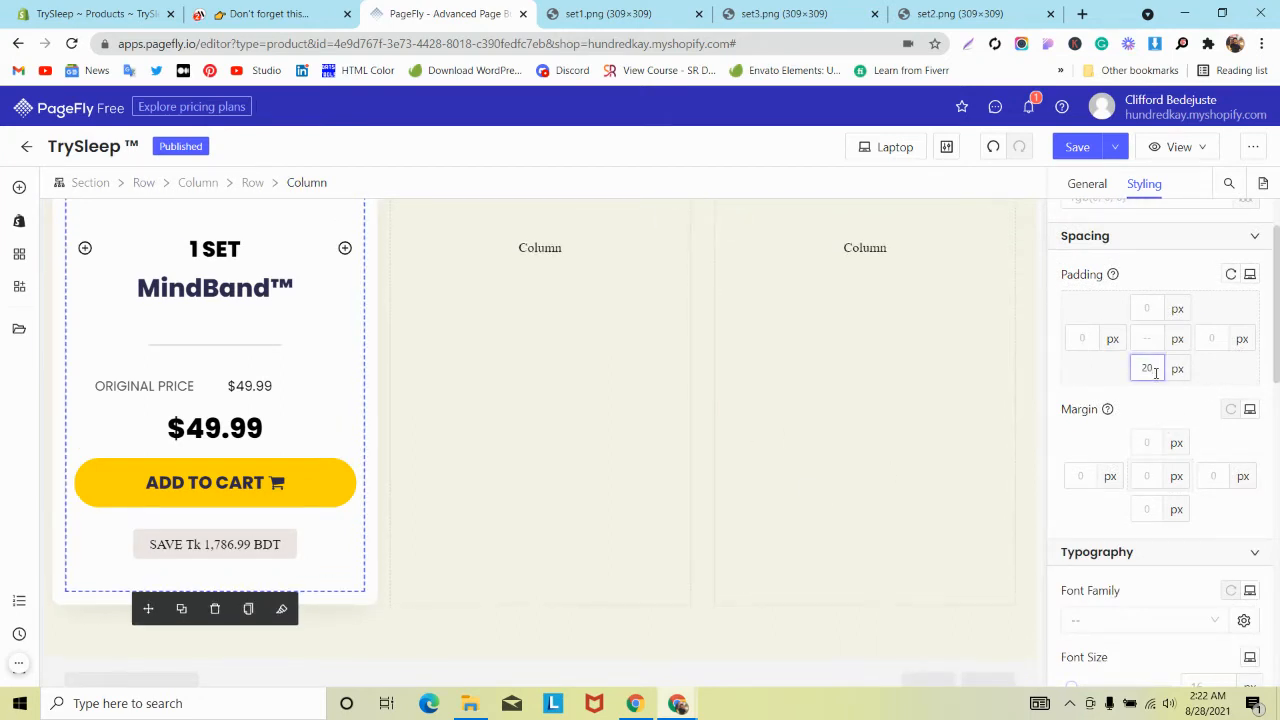
pyautogui.scroll(5, 382, 405)
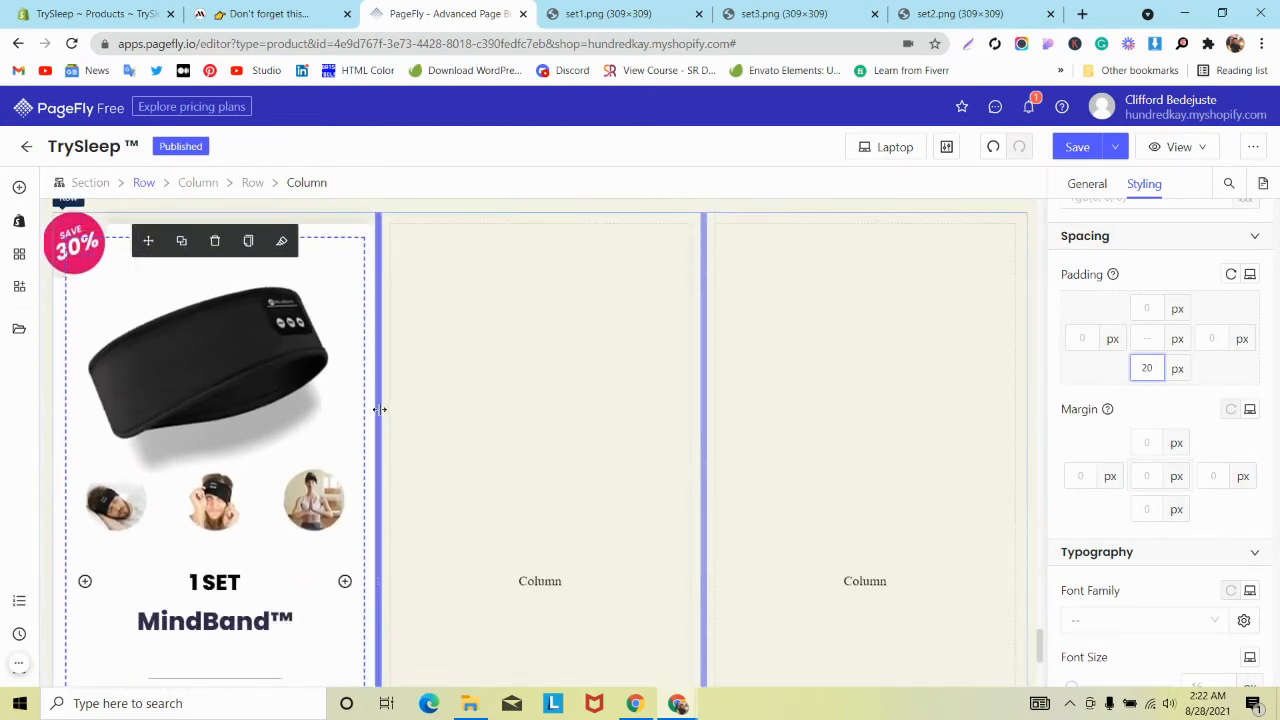
pyautogui.scroll(-5, 385, 407)
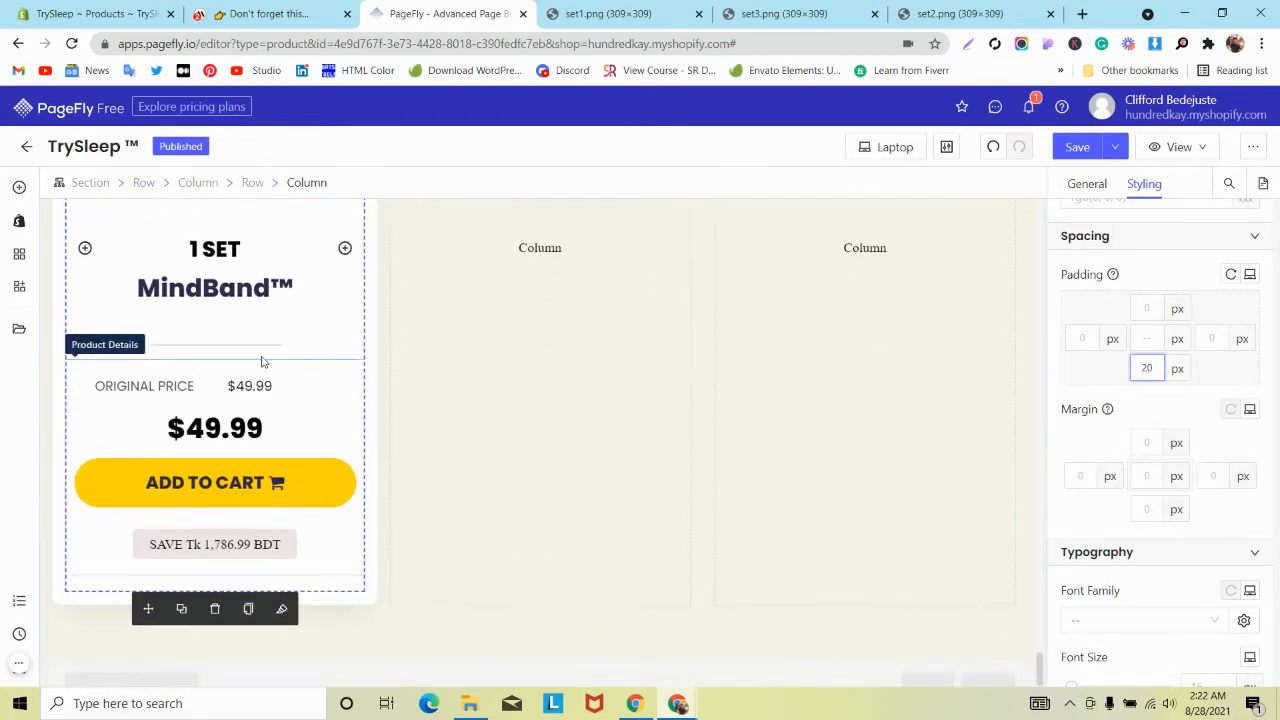
# Set the top and bottom padding of the divider under the MindBand title to 0 px and check the card's spacing.
pyautogui.click(262, 352)
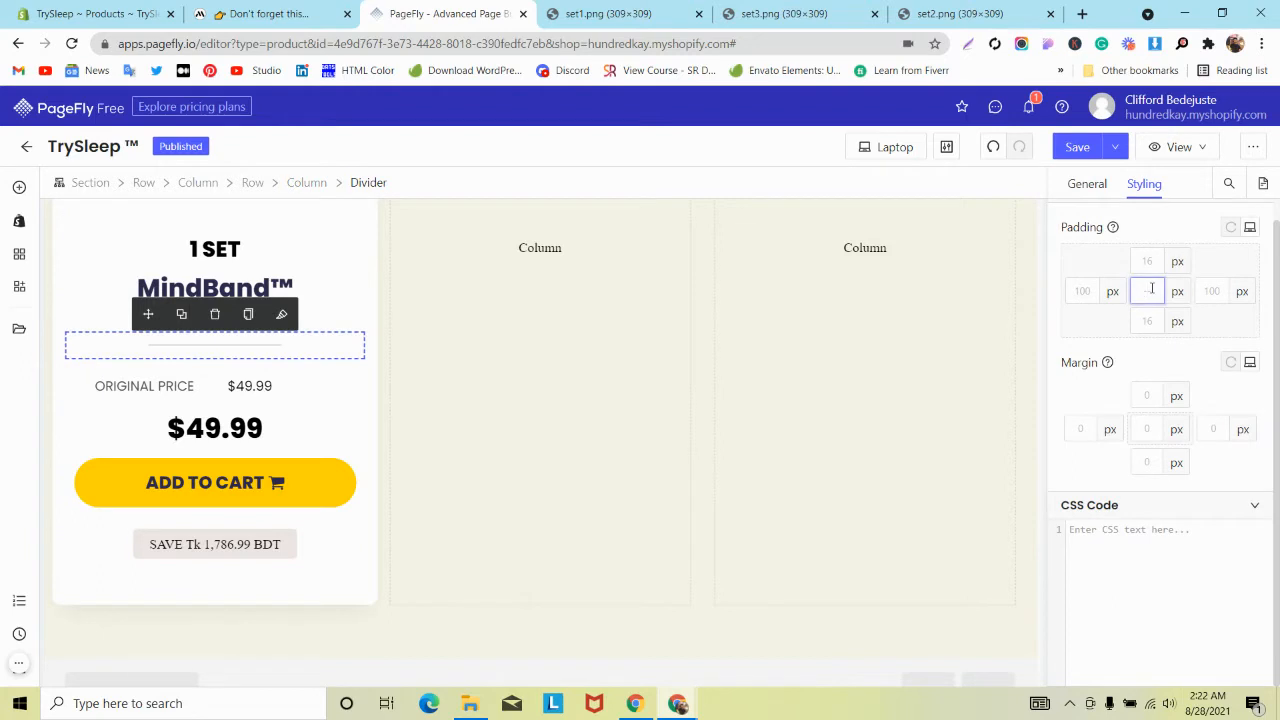
pyautogui.write('0')
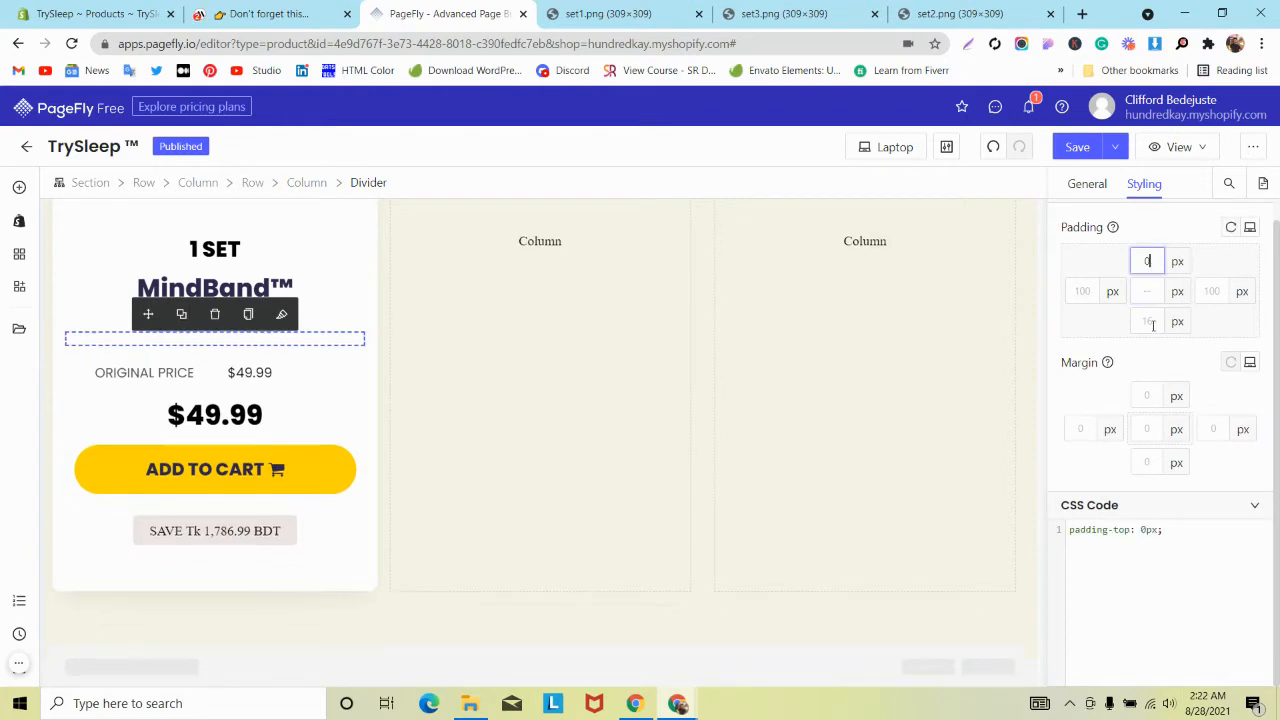
pyautogui.click(1148, 322)
pyautogui.write('0')
pyautogui.click(557, 443)
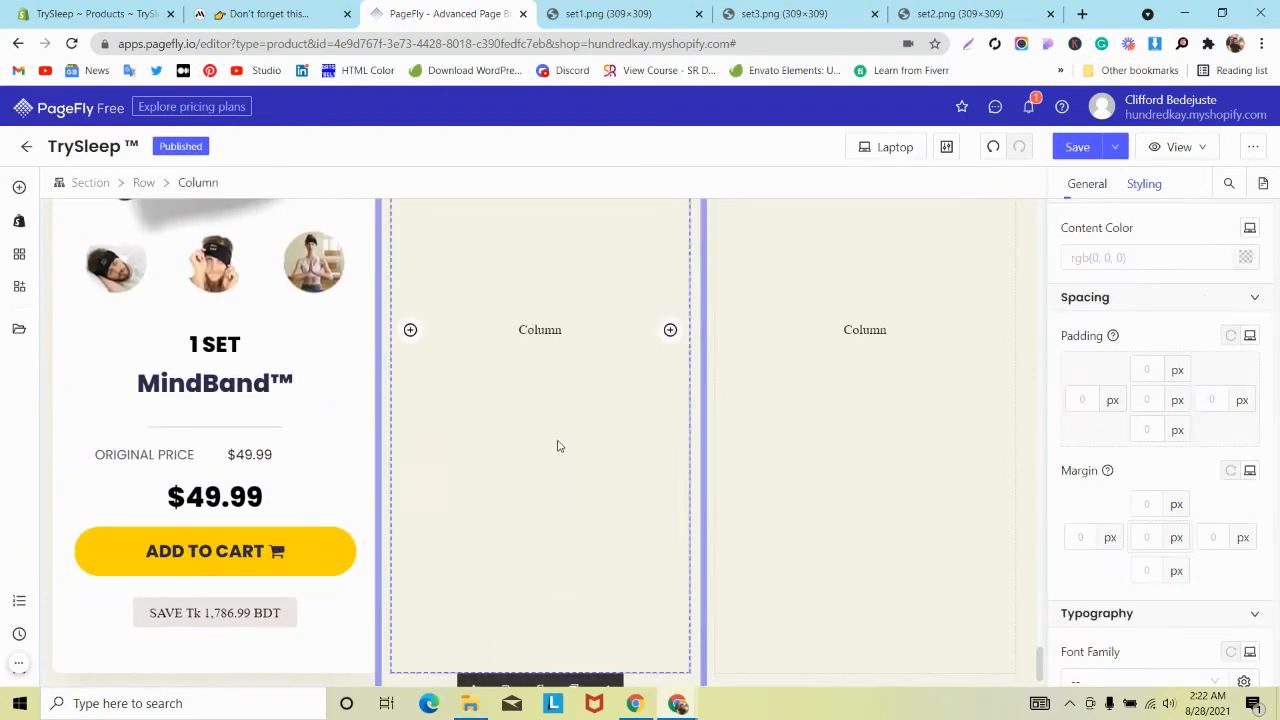
pyautogui.scroll(-2, 257, 491)
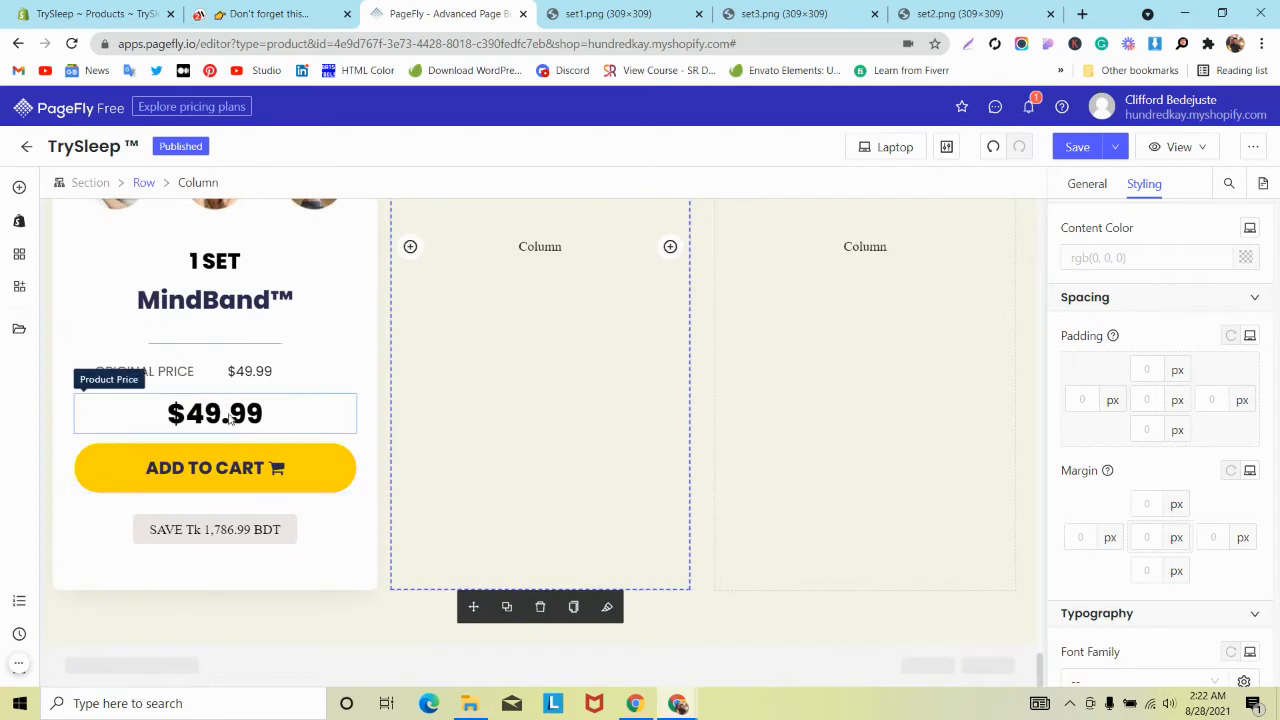
# Try to adjust the column widths of the ORIGINAL PRICE row in the 1 SET card and undo the change.
pyautogui.click(217, 375)
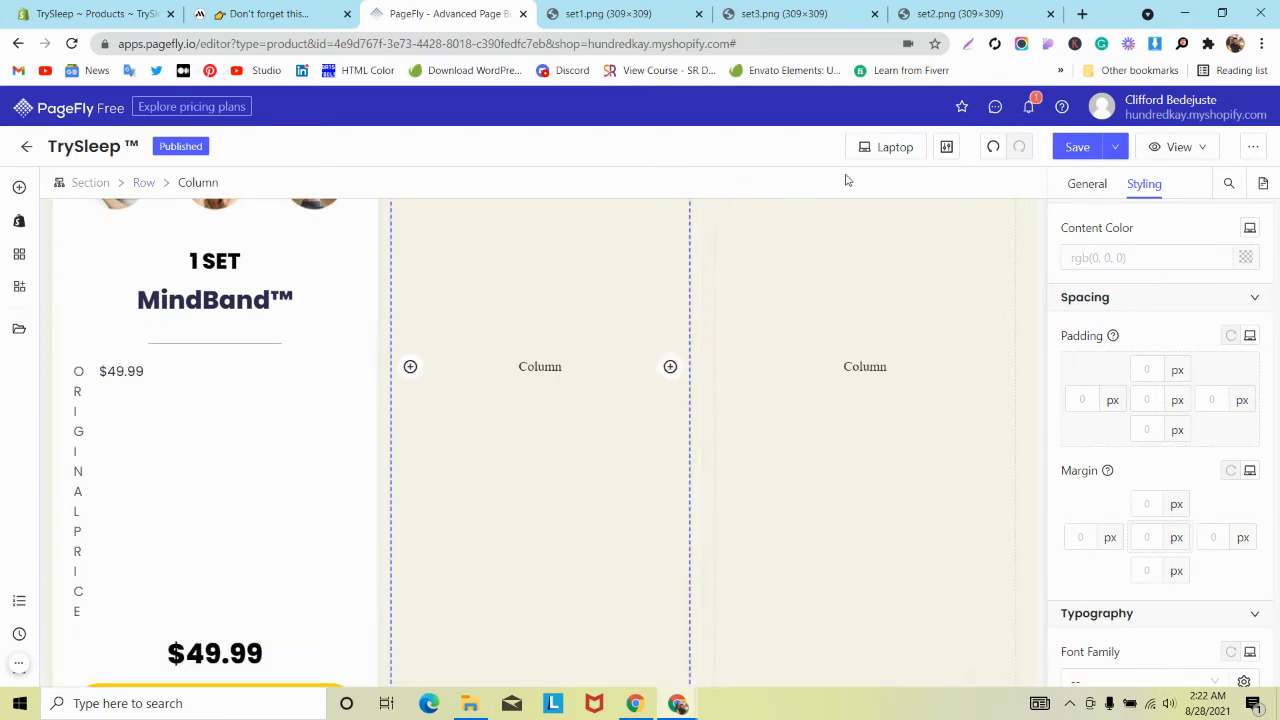
pyautogui.click(993, 147)
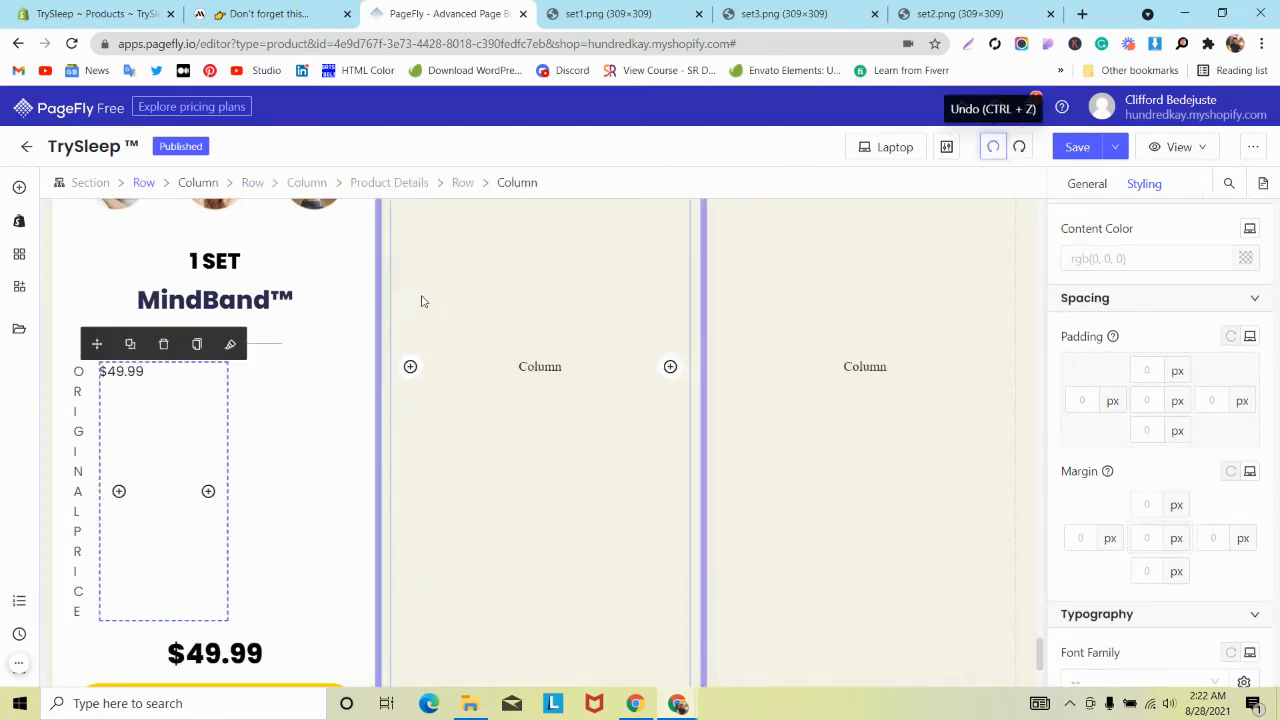
# Undo the last layout change to the original price row and set that row's column spacing to 0 px.
pyautogui.click(990, 148)
pyautogui.click(298, 372)
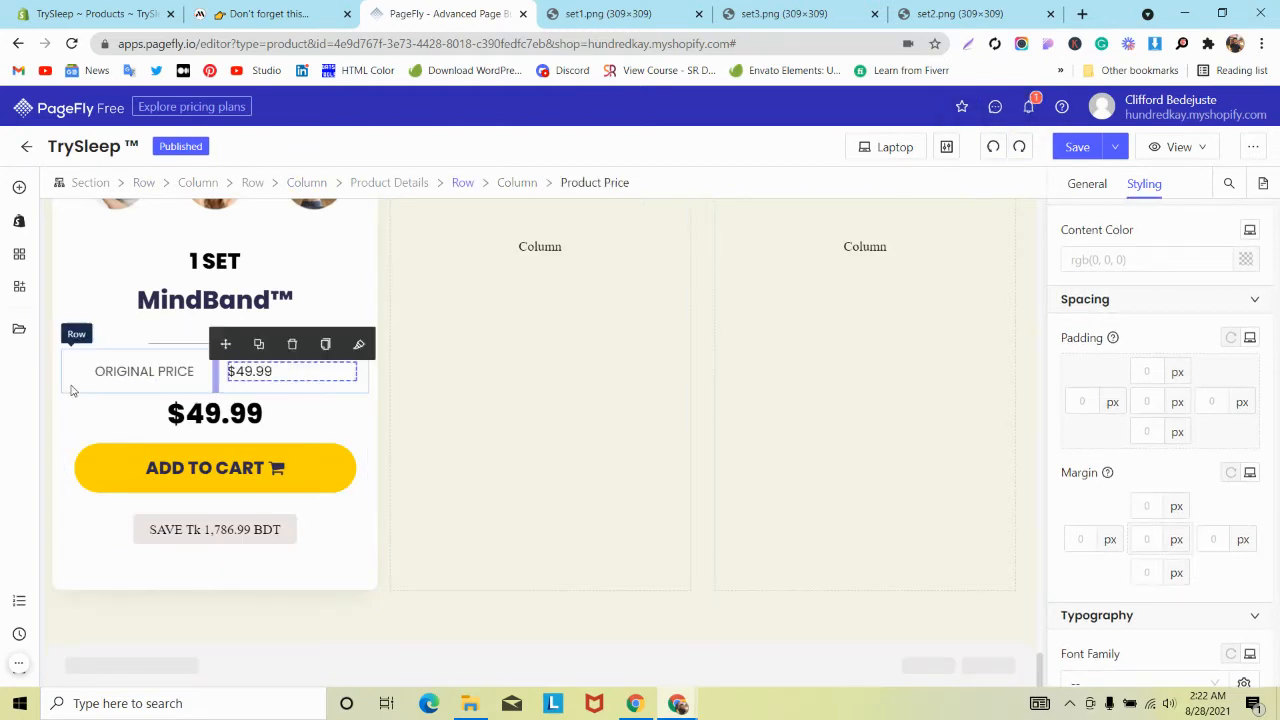
pyautogui.click(72, 388)
pyautogui.click(1087, 183)
pyautogui.scroll(-5, 1186, 379)
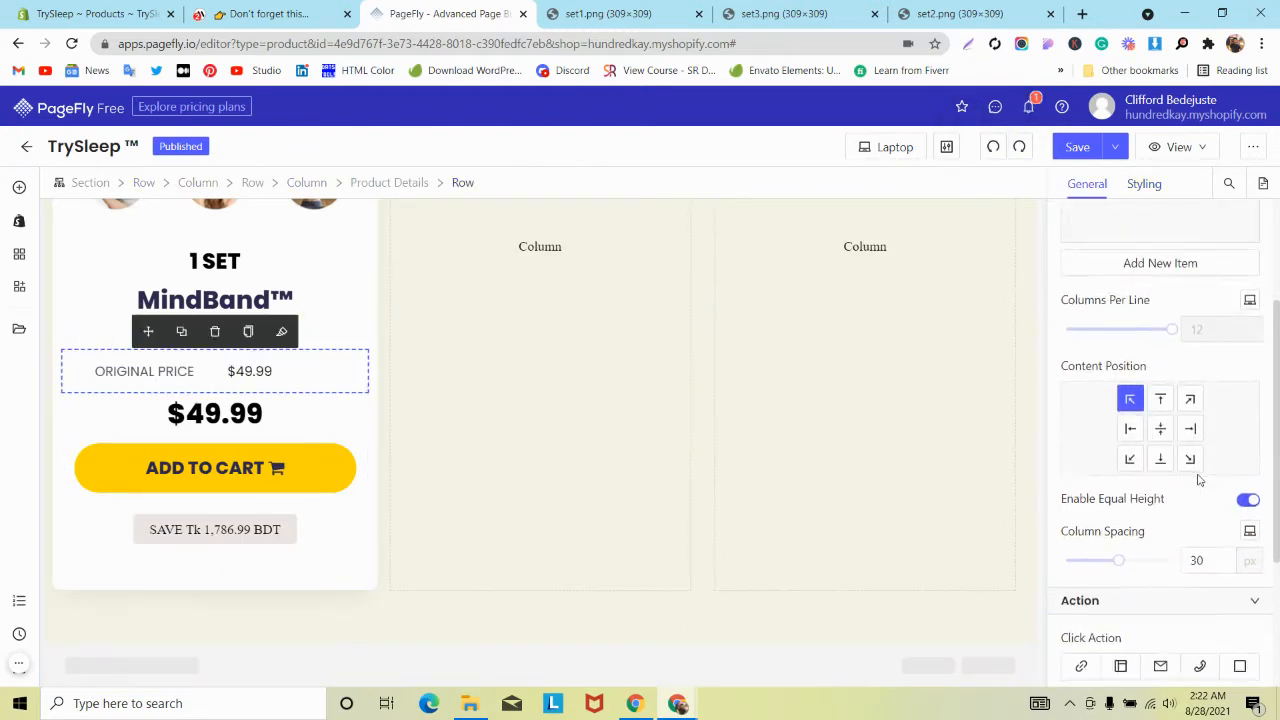
pyautogui.write('0')
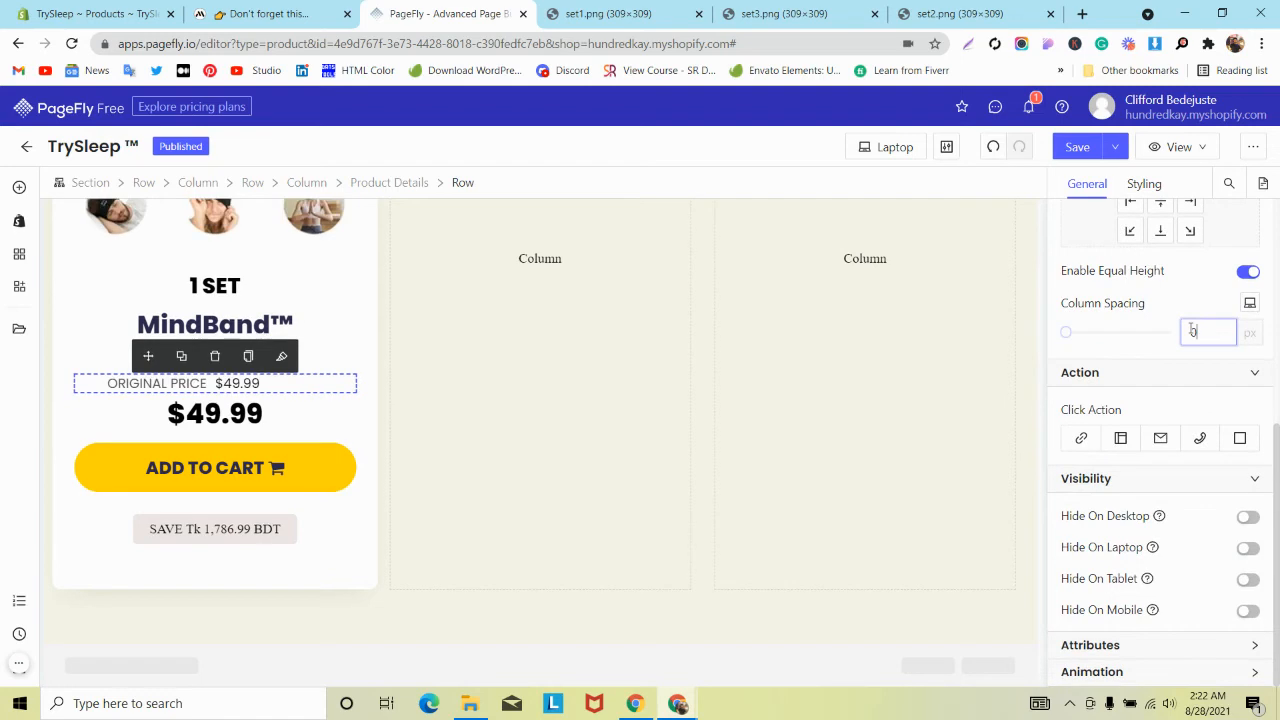
# Set the left margin of the SAVE 30% badge image to -46 px.
pyautogui.scroll(4, 465, 497)
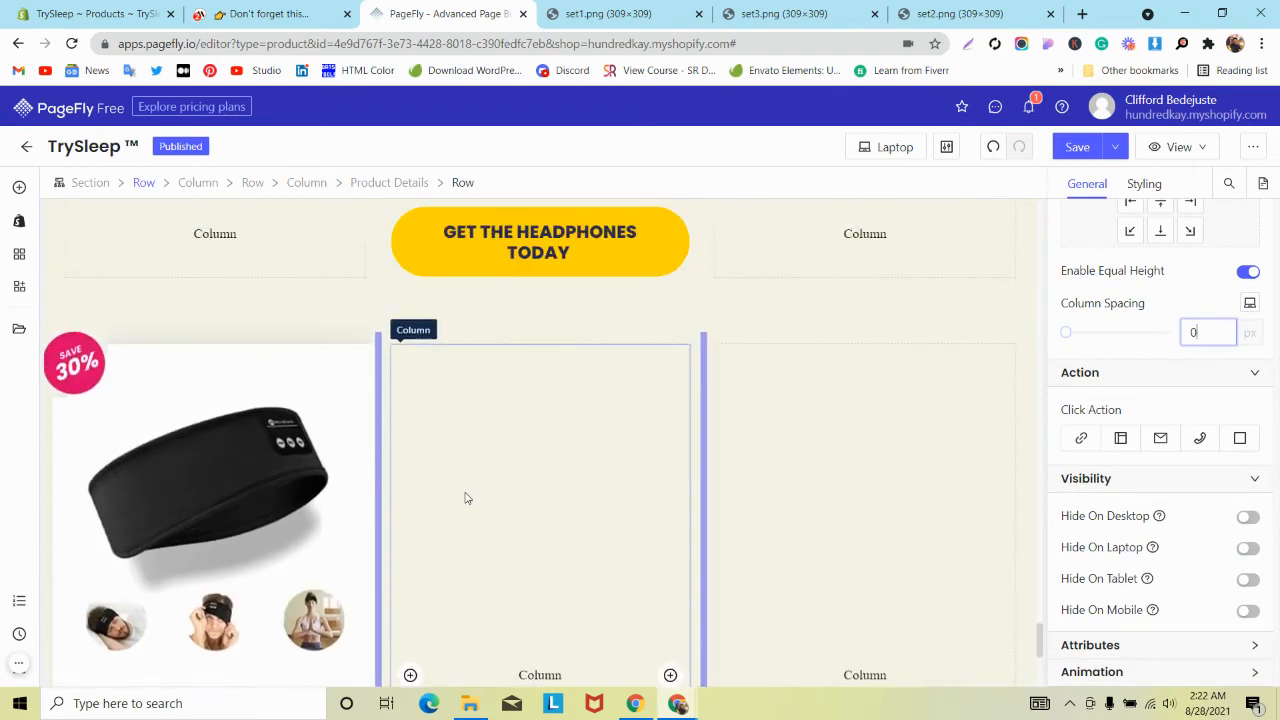
pyautogui.click(101, 377)
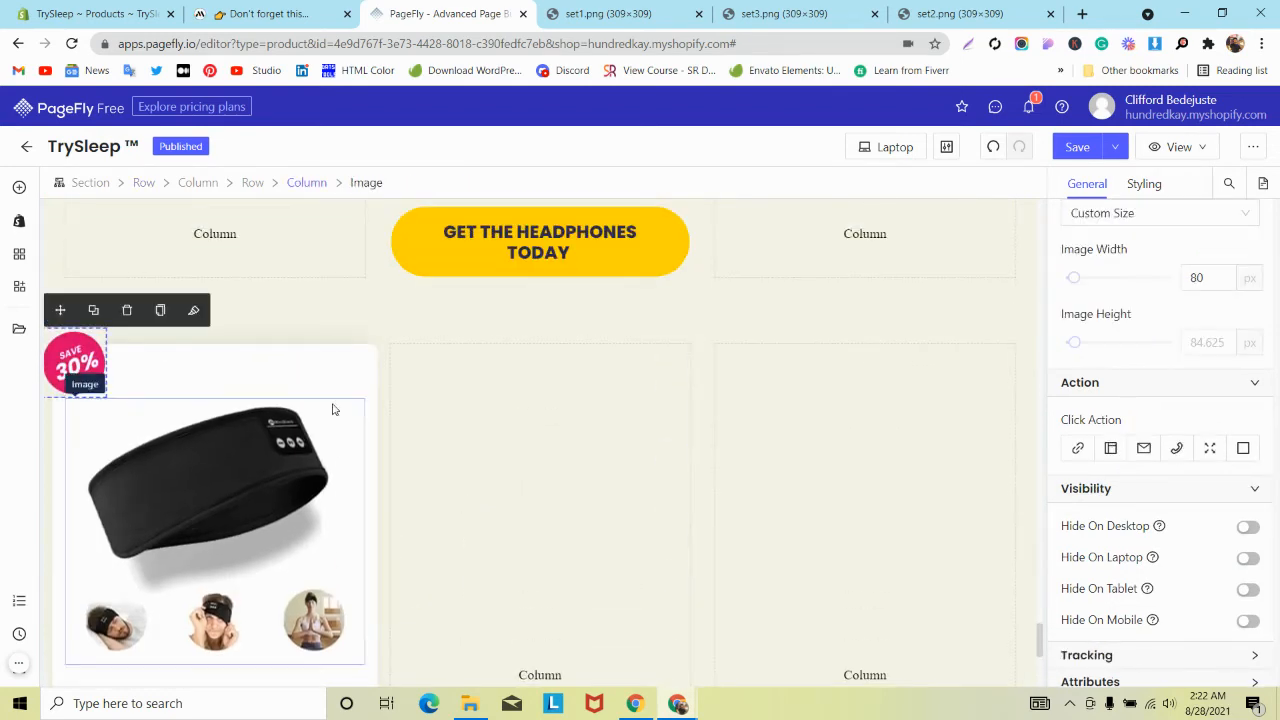
pyautogui.click(1145, 184)
pyautogui.scroll(2, 1118, 370)
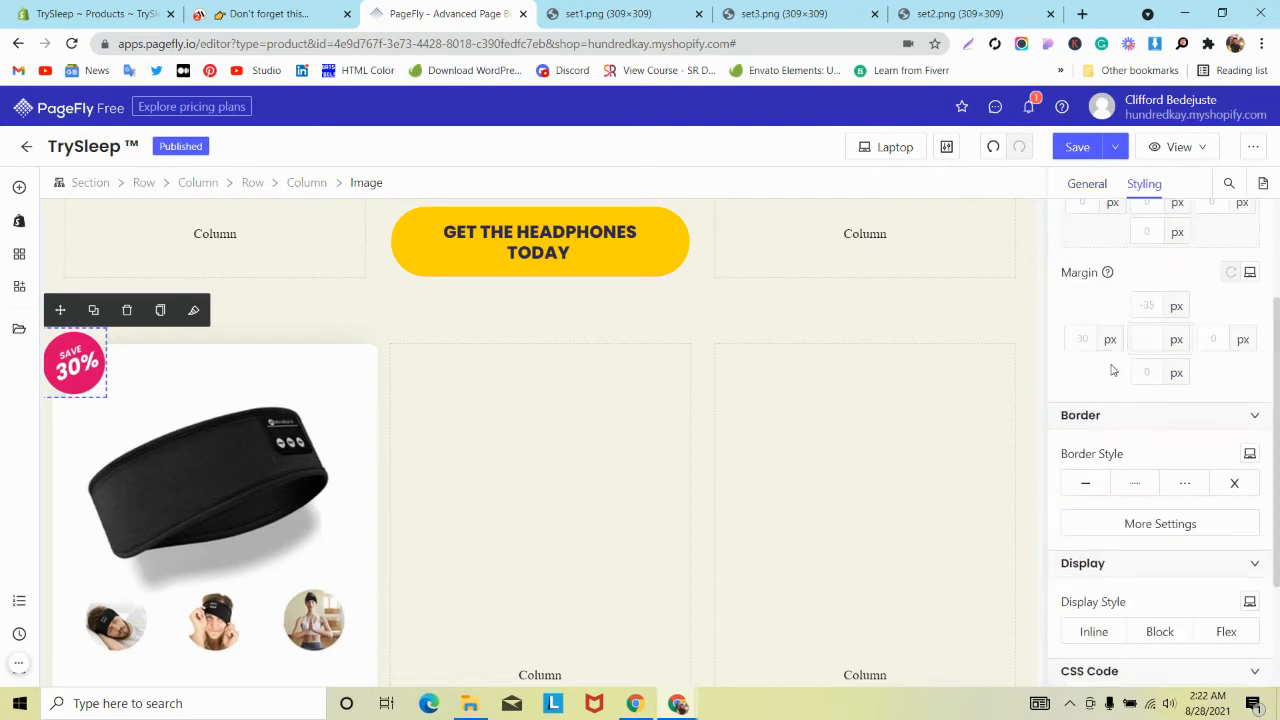
pyautogui.write('-40')
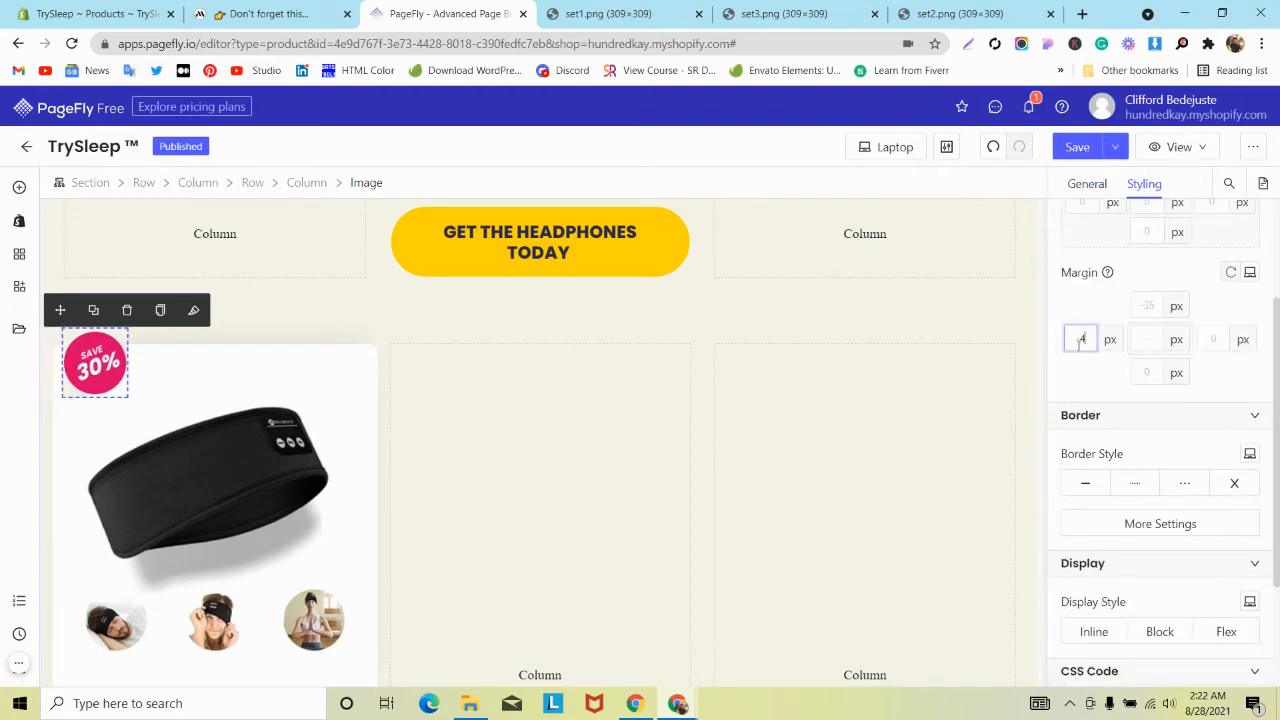
pyautogui.press('Down')
pyautogui.press('Down')
pyautogui.press('Down')
pyautogui.press('Down')
pyautogui.press('Down')
pyautogui.press('Down')
pyautogui.press('Down')
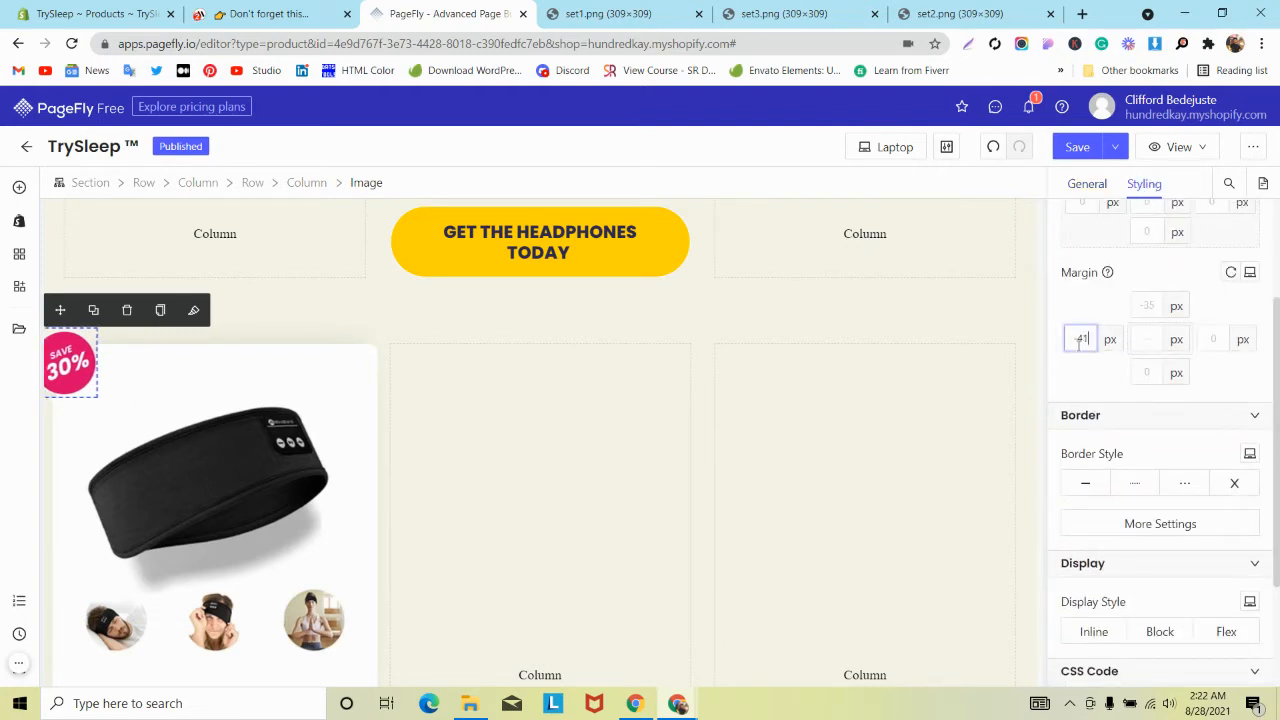
pyautogui.press('Down')
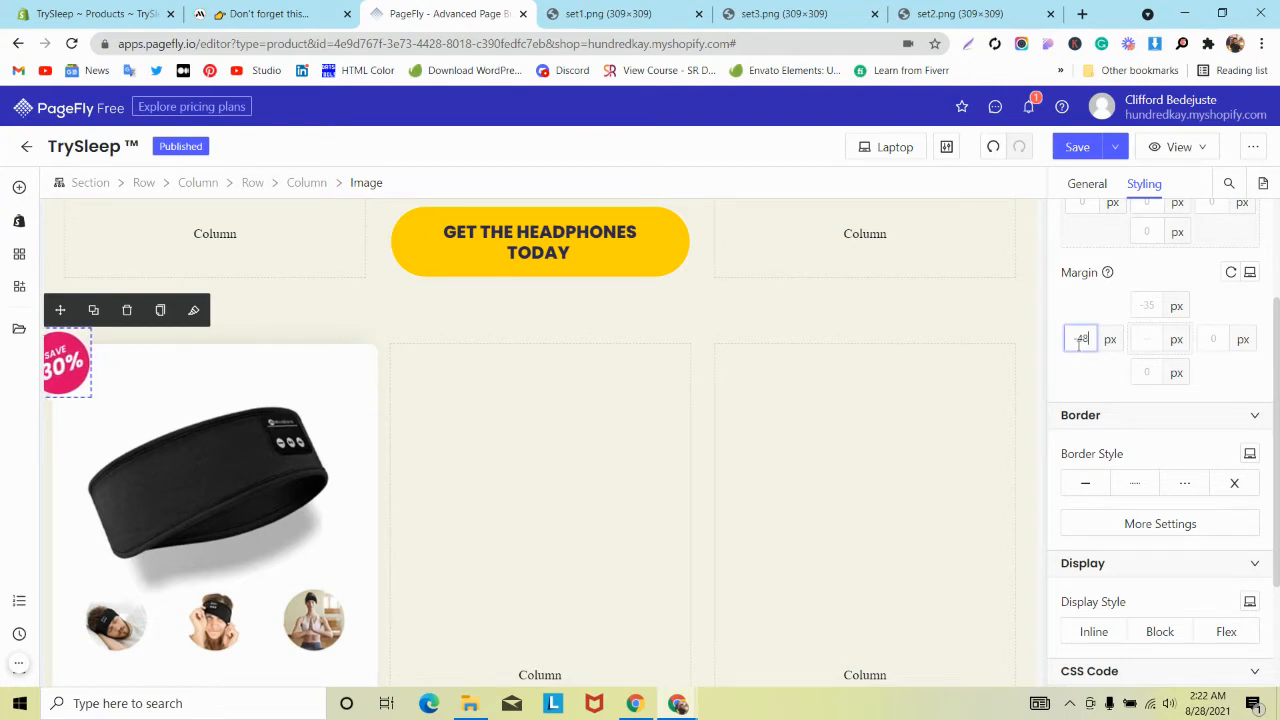
pyautogui.press('Up')
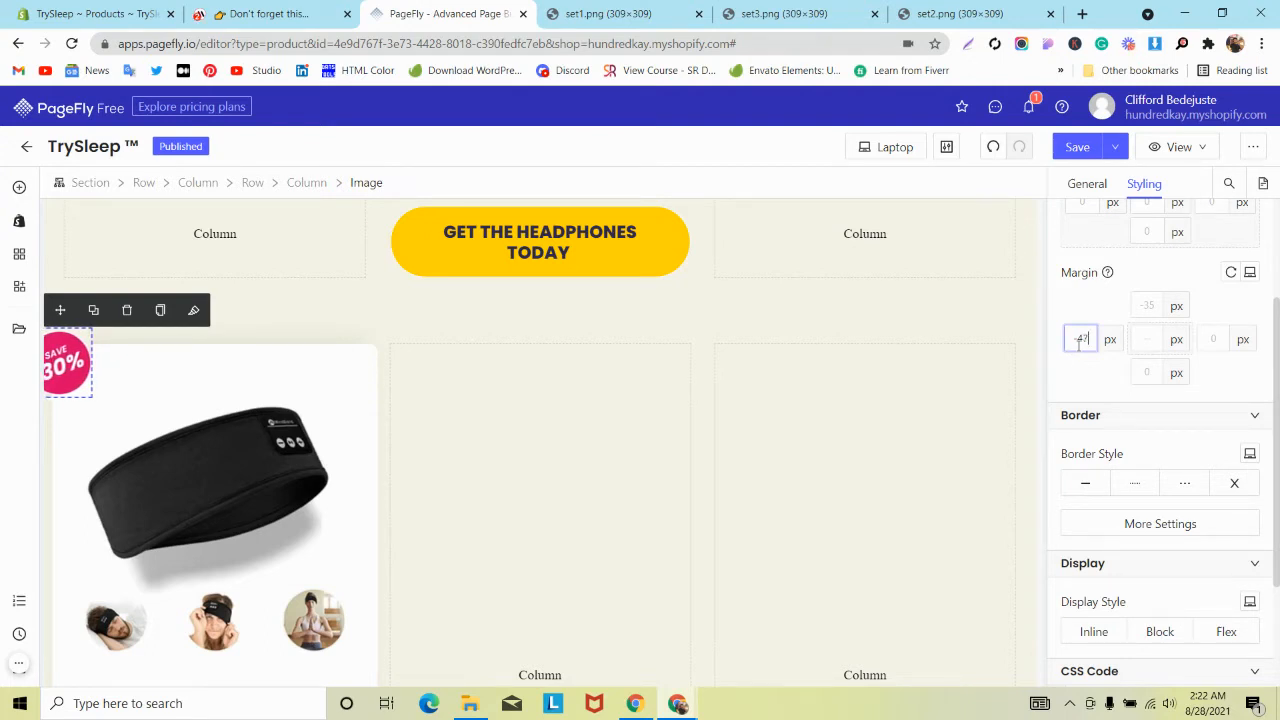
pyautogui.press('Up')
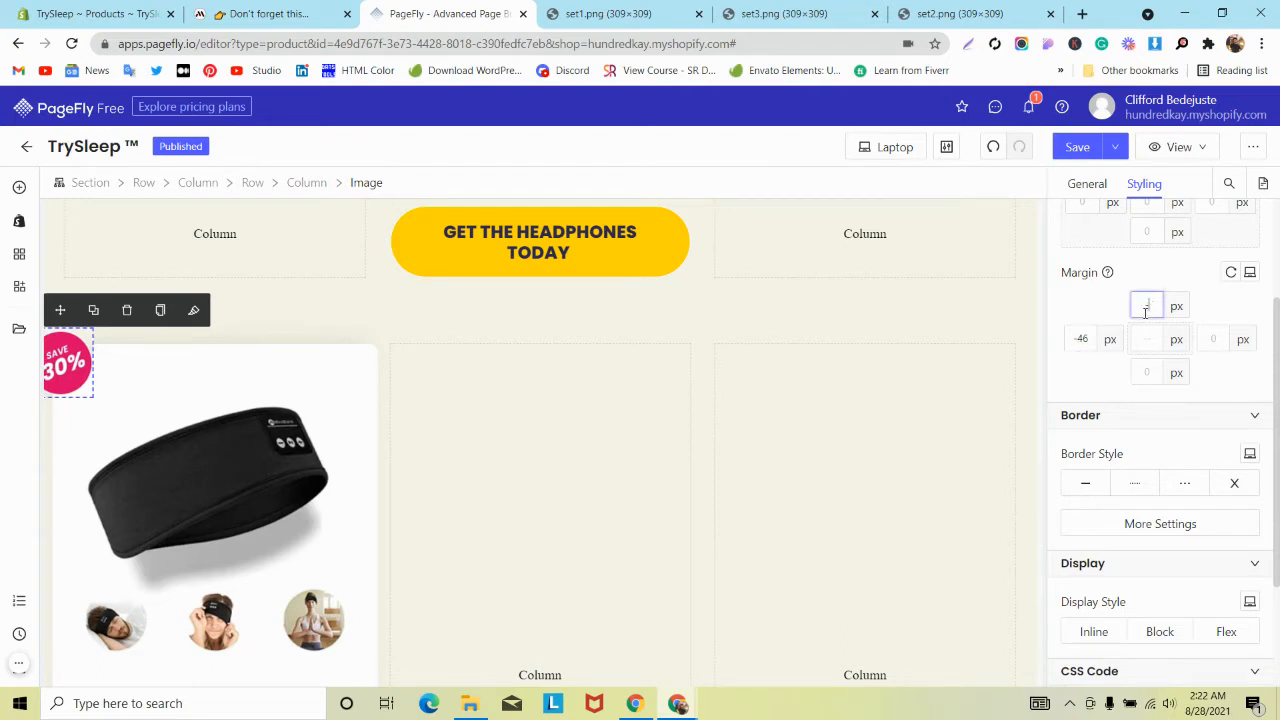
# Set the top margin of the SAVE 30% badge image to -48 px.
pyautogui.write('40')
pyautogui.press('Down')
pyautogui.press('Down')
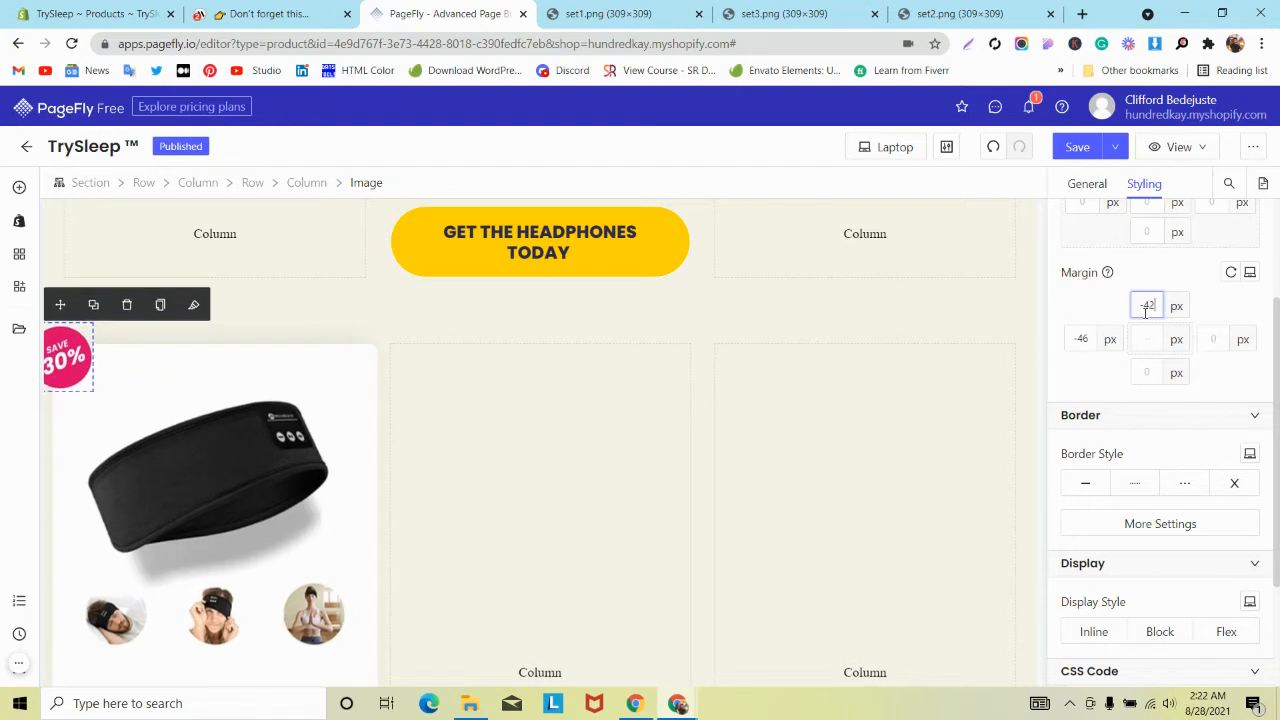
pyautogui.press('Down')
pyautogui.press('Down')
pyautogui.press('Down')
pyautogui.press('Down')
pyautogui.press('Down')
pyautogui.press('Down')
pyautogui.press('Down')
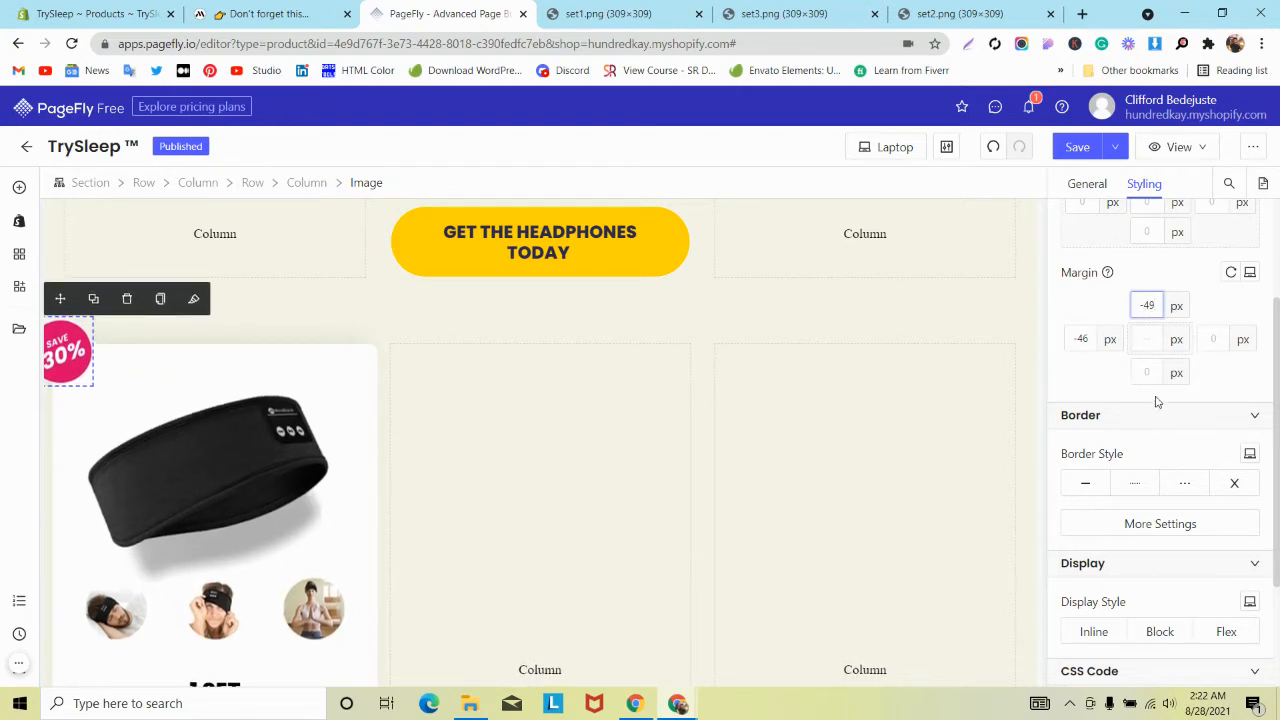
pyautogui.click(996, 417)
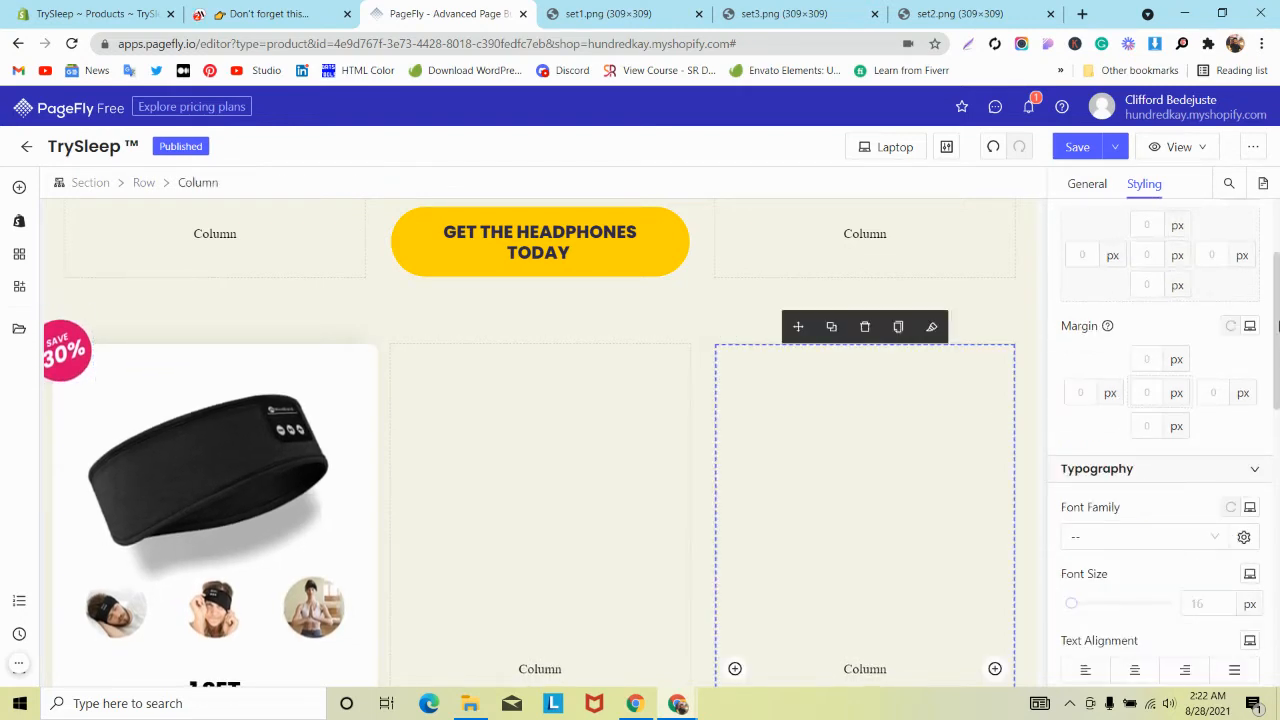
pyautogui.click(67, 343)
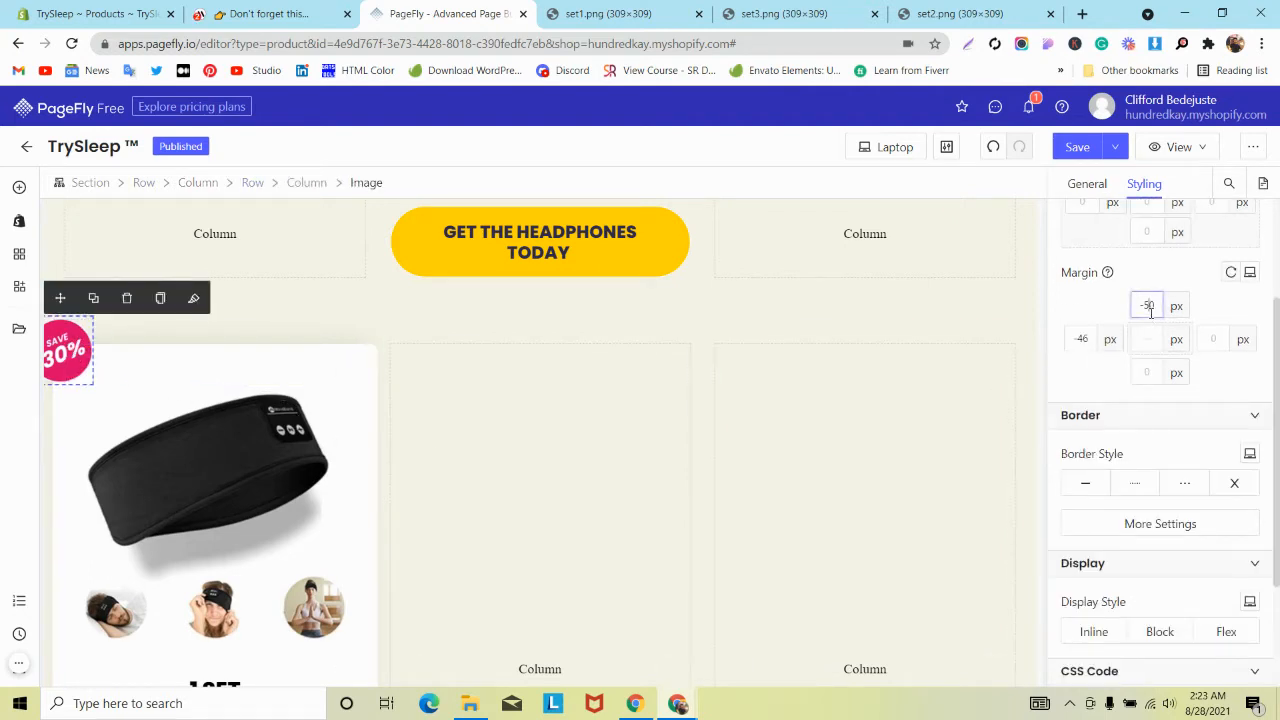
pyautogui.press('Down')
pyautogui.press('Up')
pyautogui.press('Up')
pyautogui.press('Up')
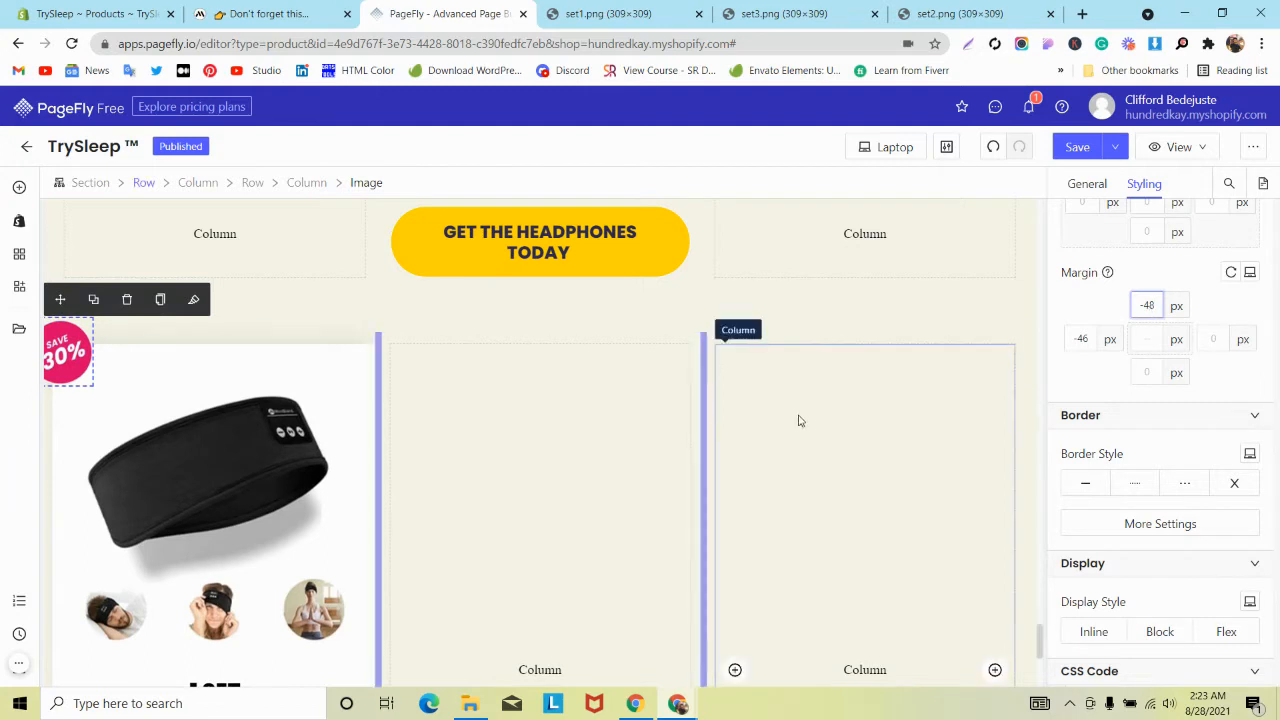
pyautogui.click(330, 492)
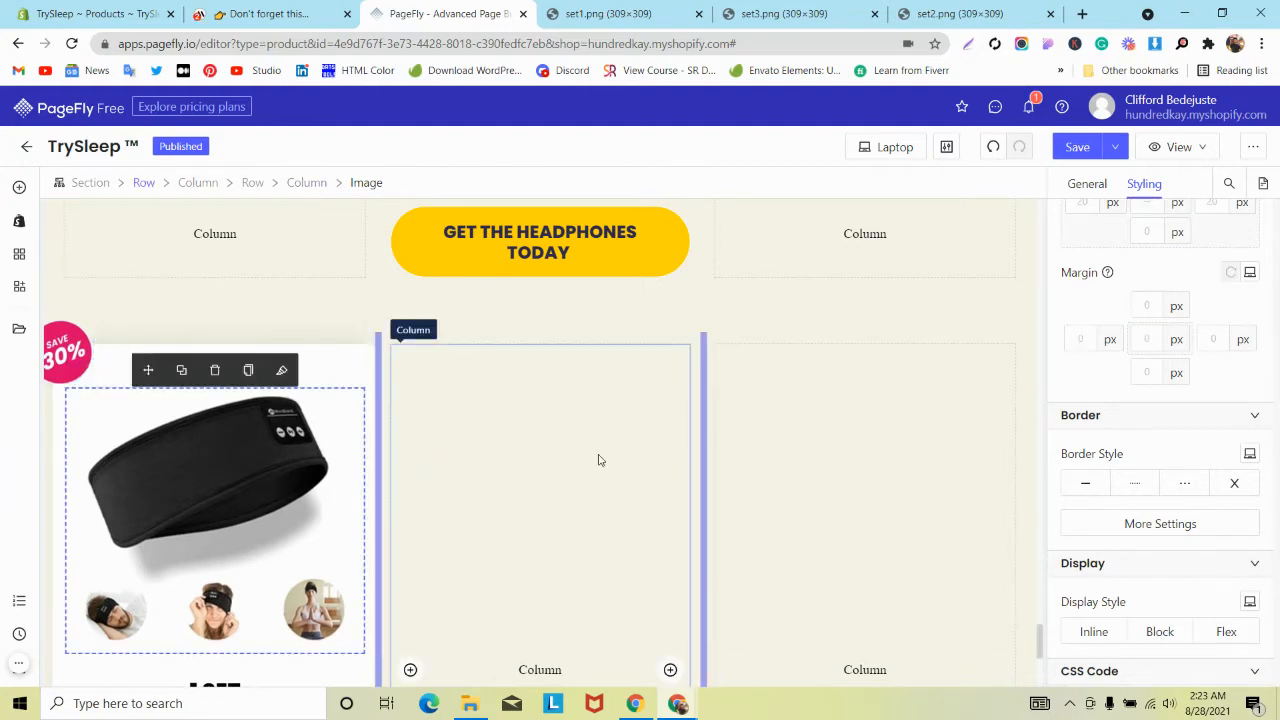
# Save the product page and switch the editor's device view mode to Tablet.
pyautogui.scroll(-3, 598, 460)
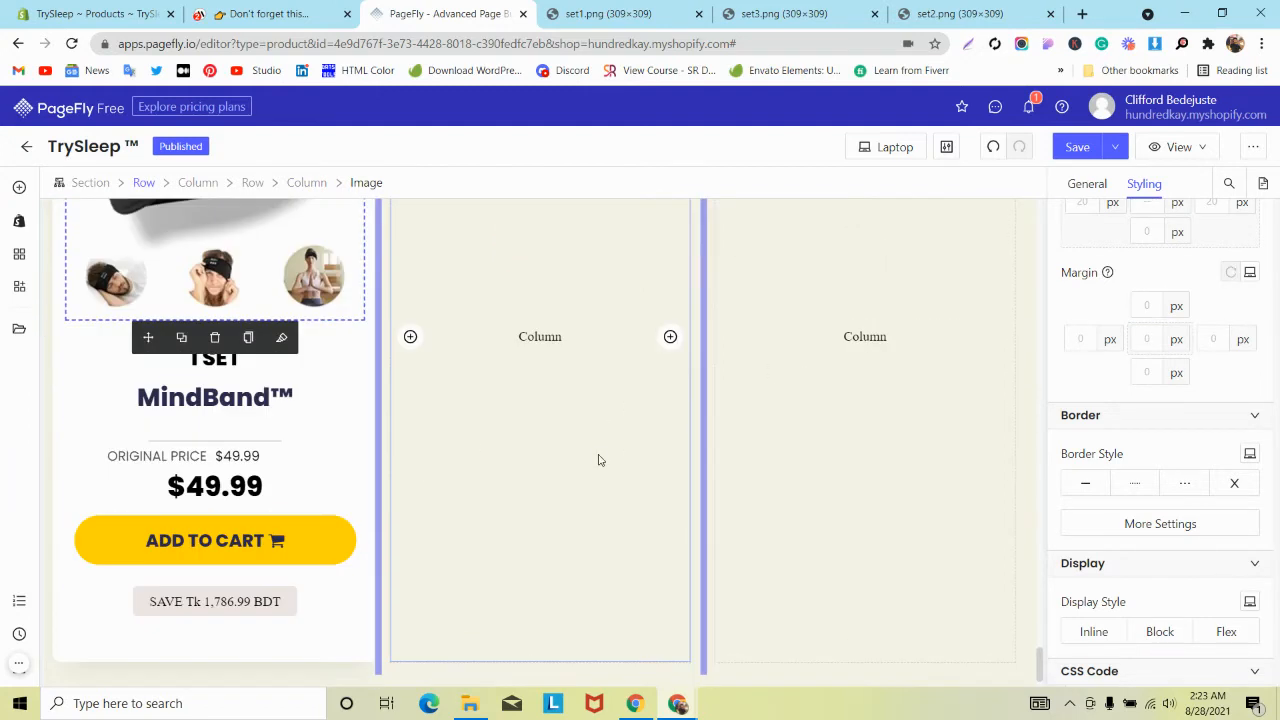
pyautogui.click(1088, 149)
pyautogui.click(858, 147)
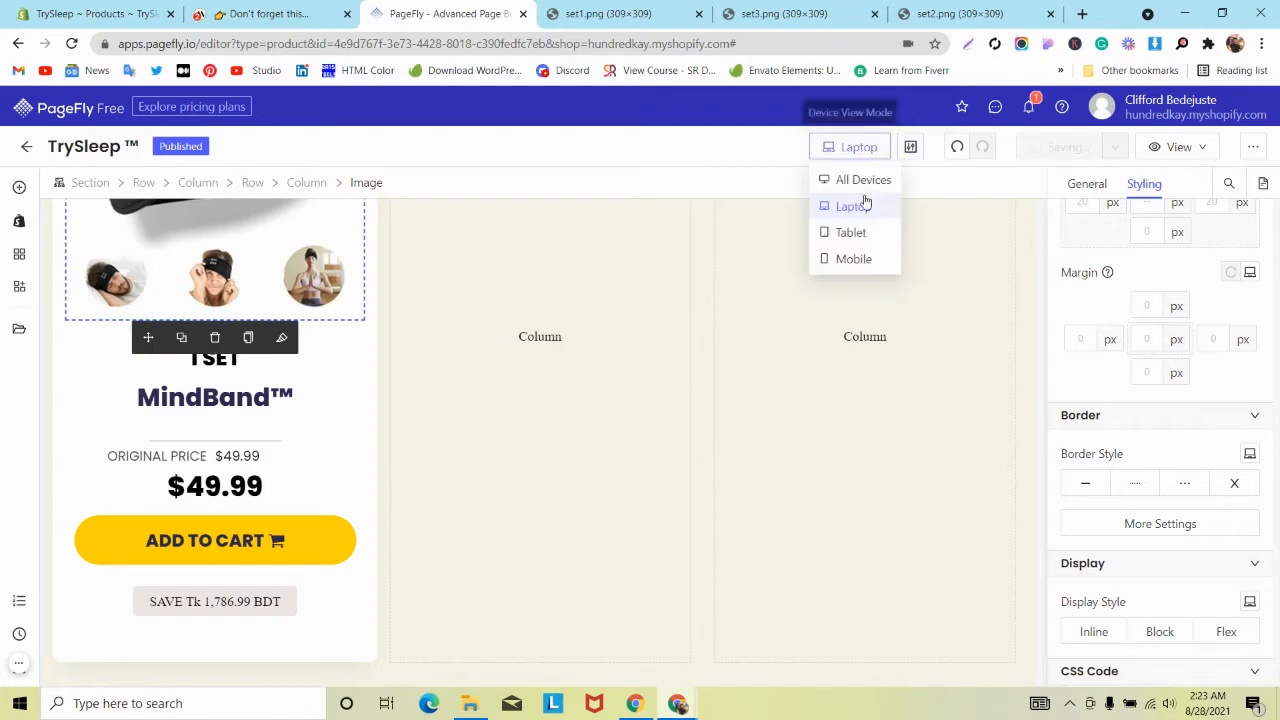
pyautogui.click(851, 232)
pyautogui.scroll(5, 486, 366)
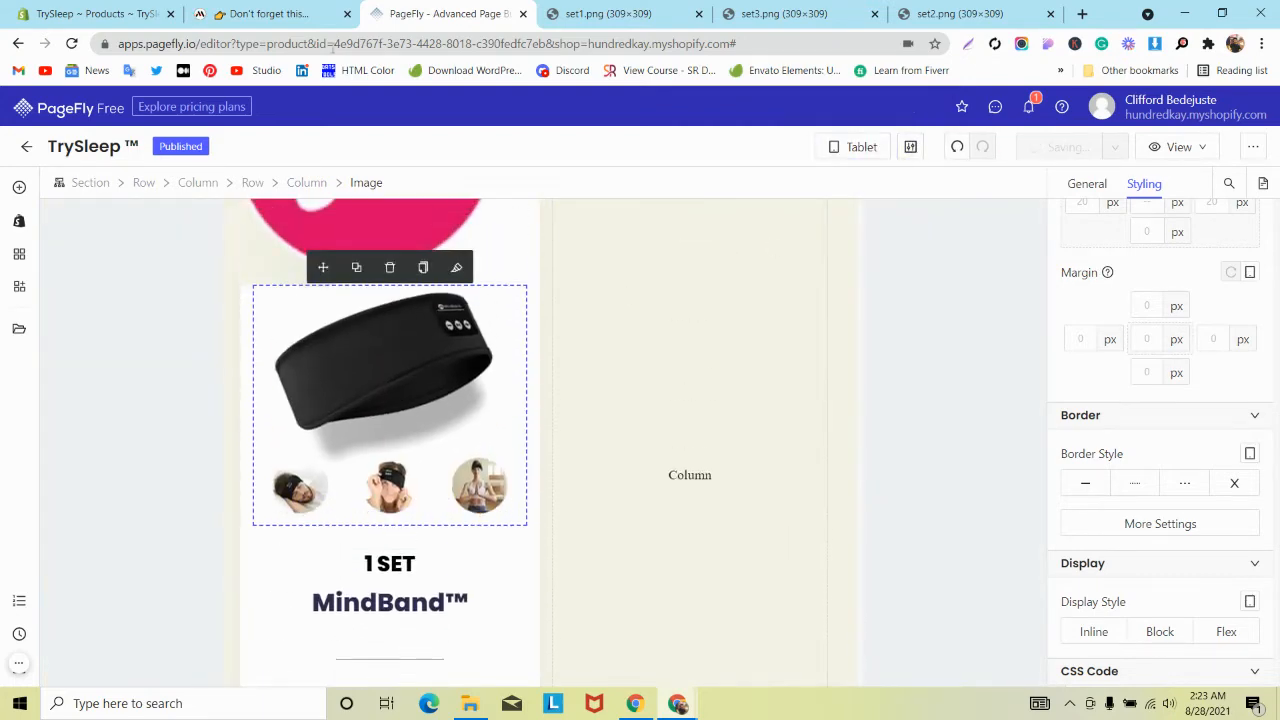
# Switch to the mindband.co reference product page and dock the developer tools beside the page.
pyautogui.click(288, 14)
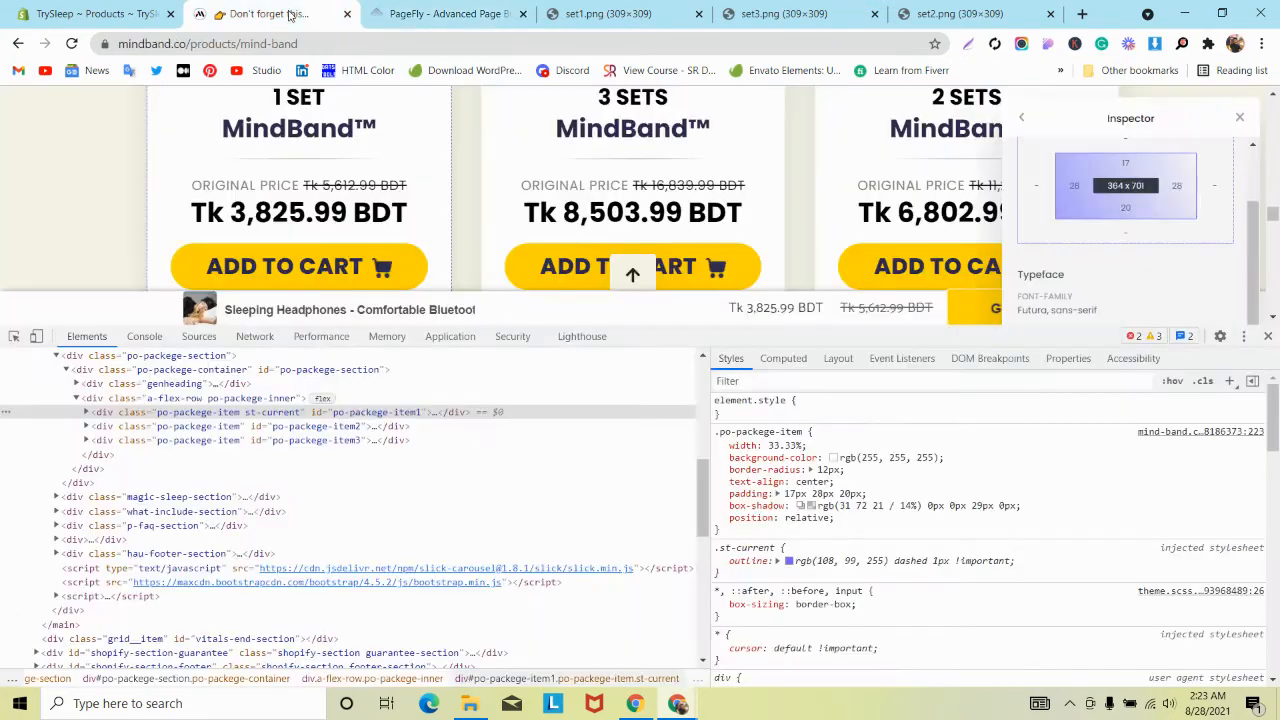
pyautogui.click(1244, 336)
pyautogui.click(1258, 364)
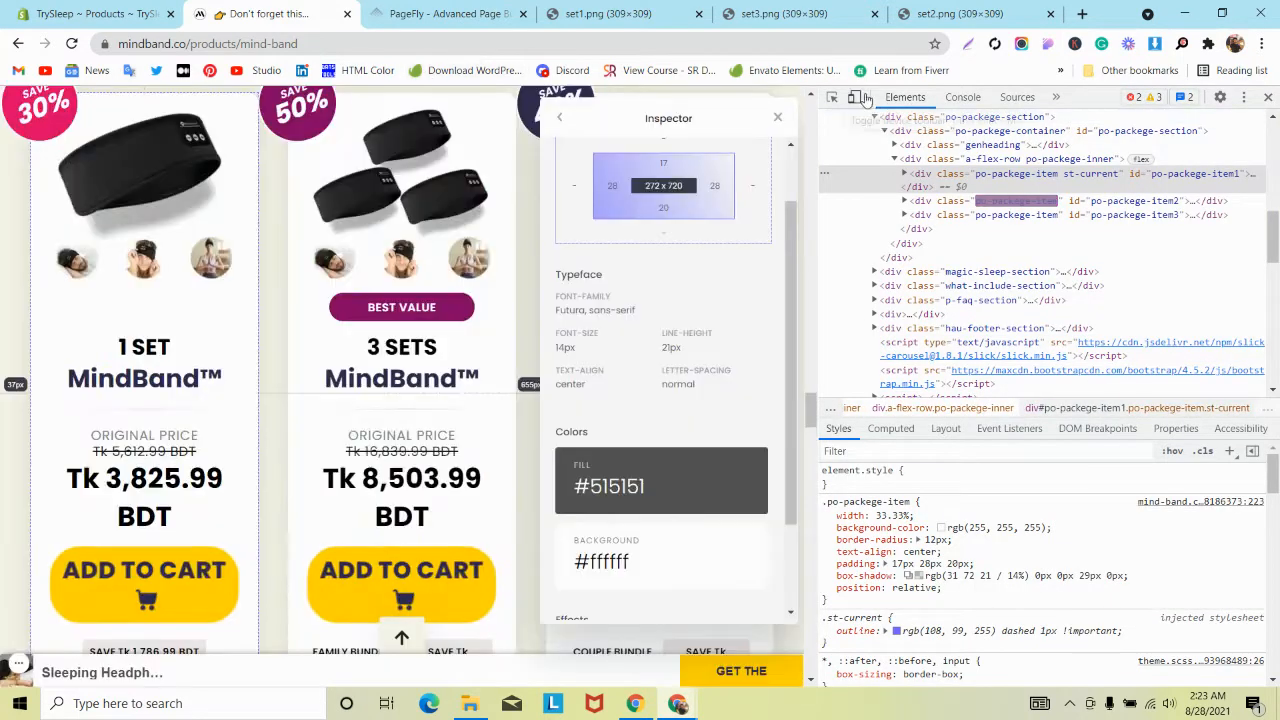
# Emulate an iPad on the reference page, closing the inspector overlay, to examine the package cards' tablet layout.
pyautogui.click(855, 97)
pyautogui.click(320, 97)
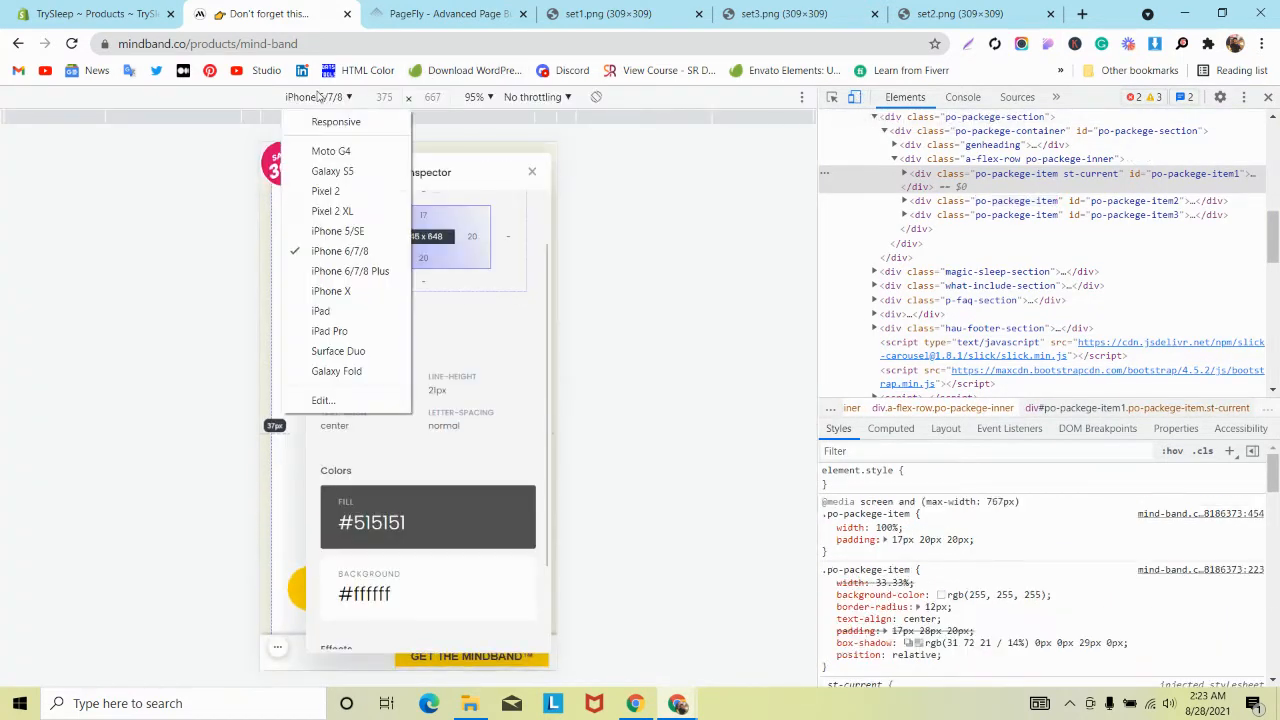
pyautogui.click(535, 172)
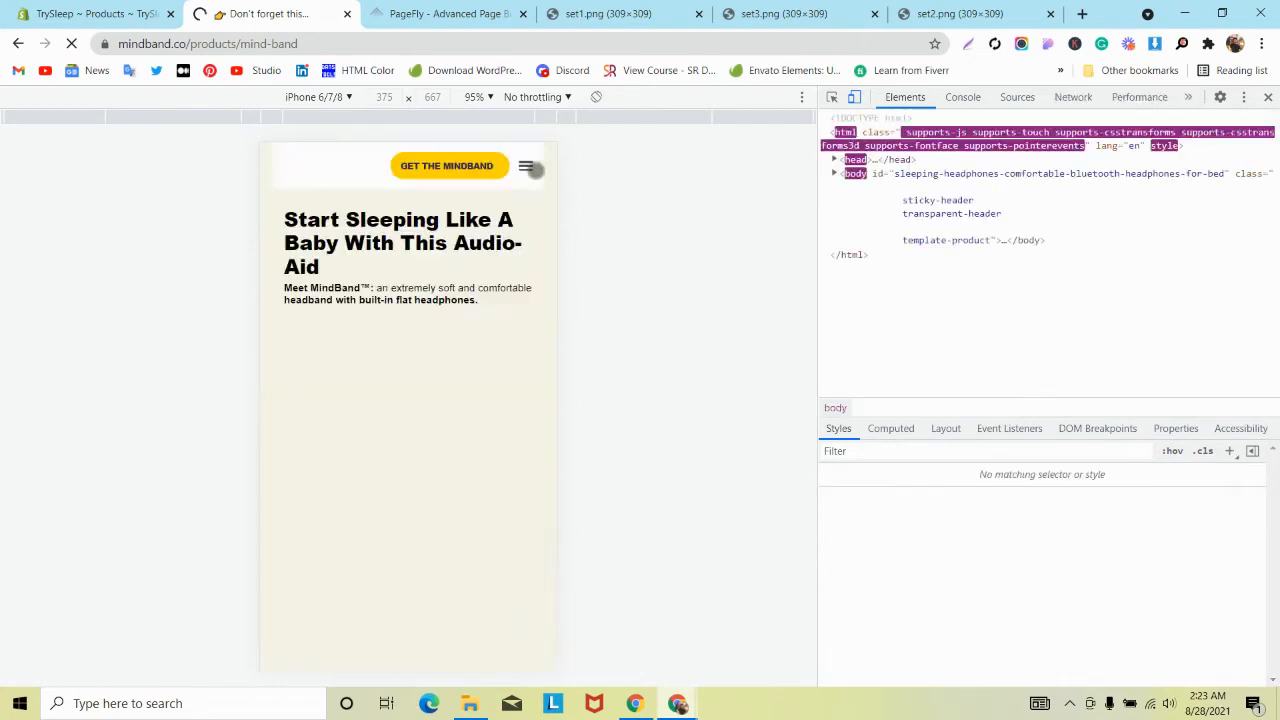
pyautogui.click(318, 97)
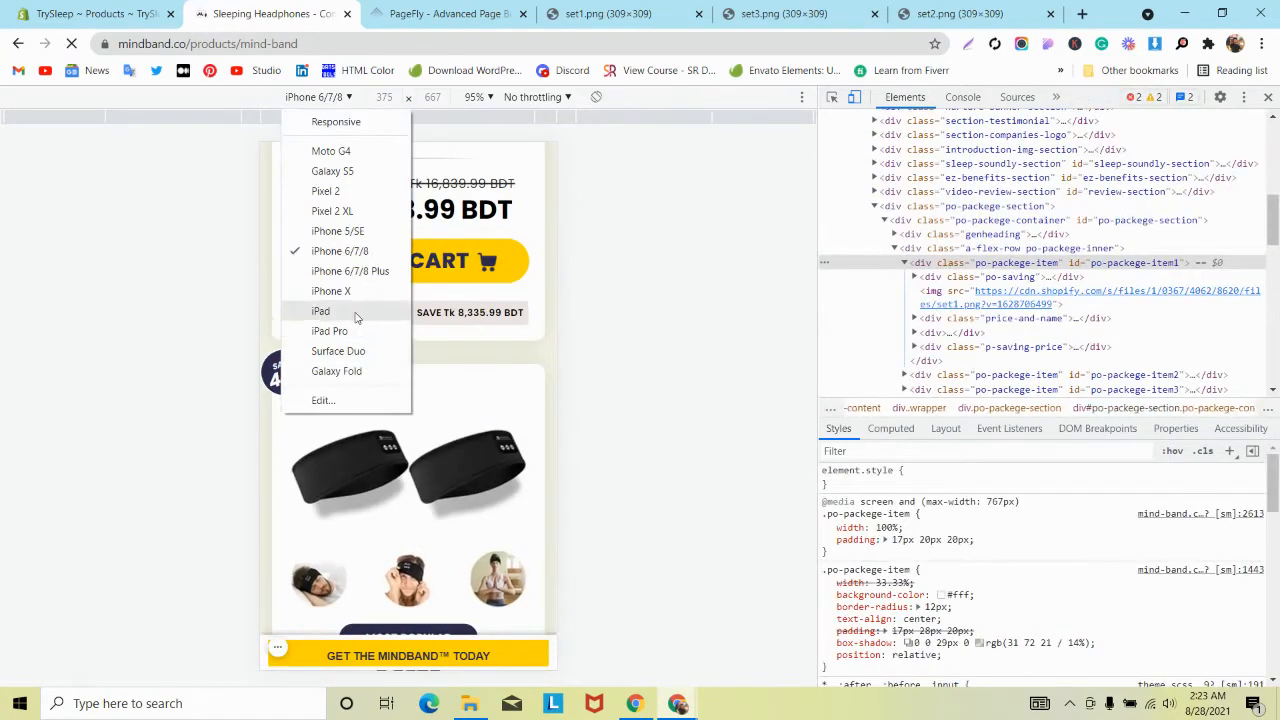
pyautogui.click(350, 311)
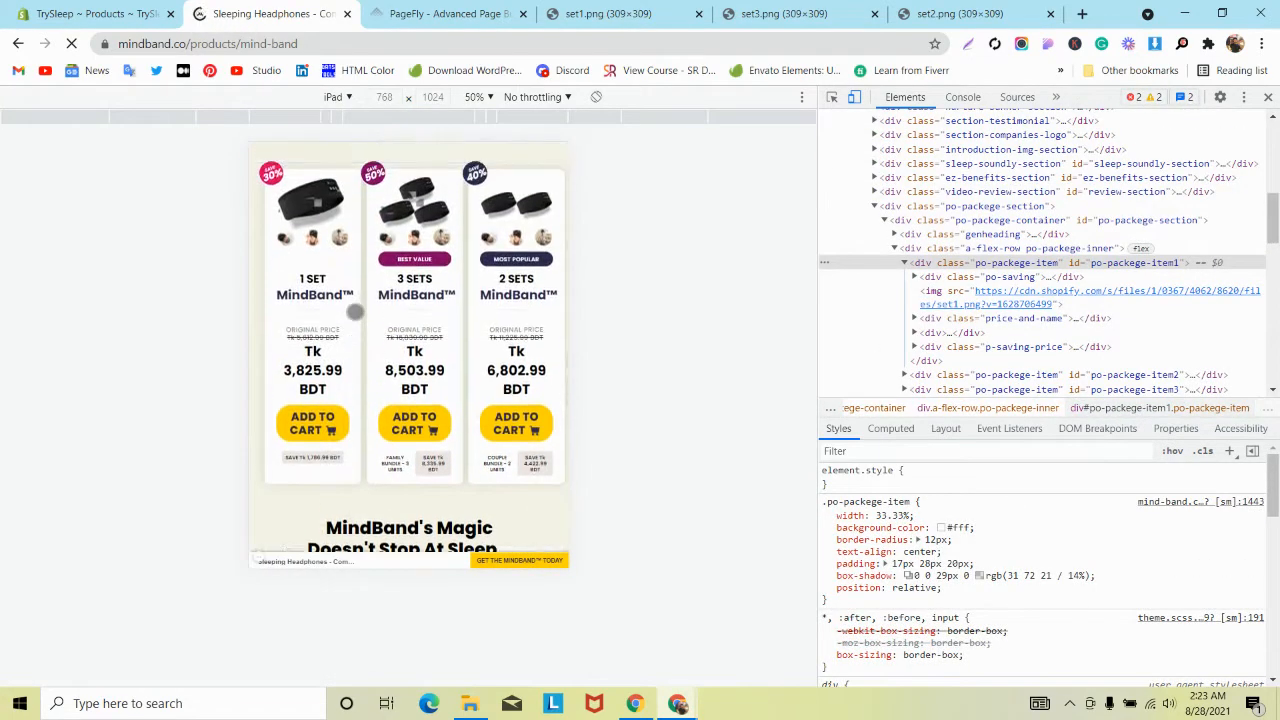
# Return to the PageFly editor and set the SAVE 30% badge's image width to 80 px in tablet view.
pyautogui.click(445, 13)
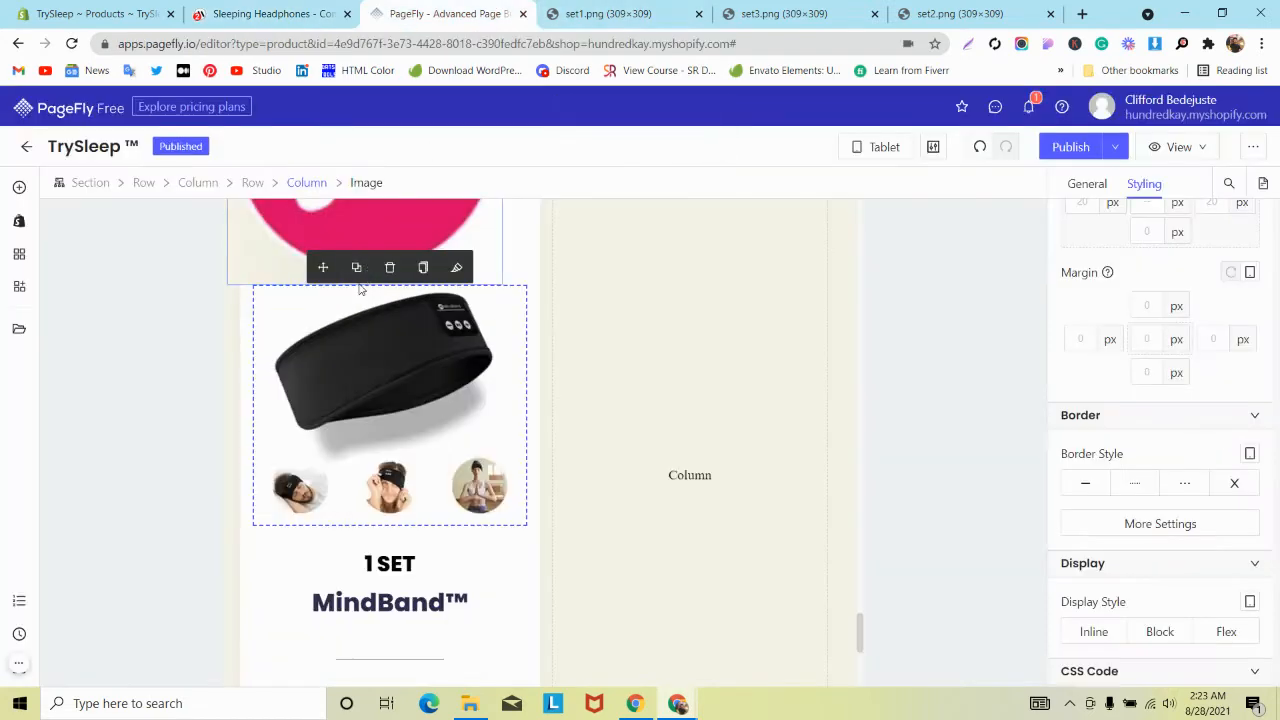
pyautogui.scroll(5, 299, 315)
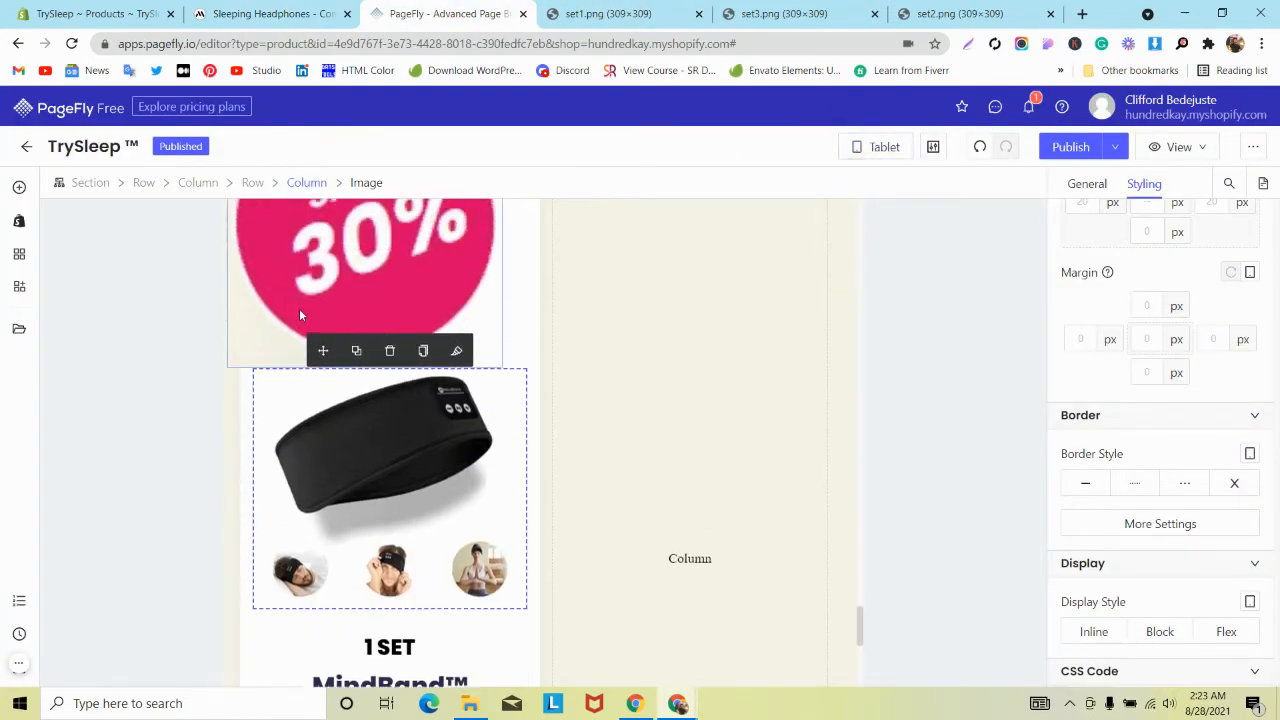
pyautogui.click(349, 390)
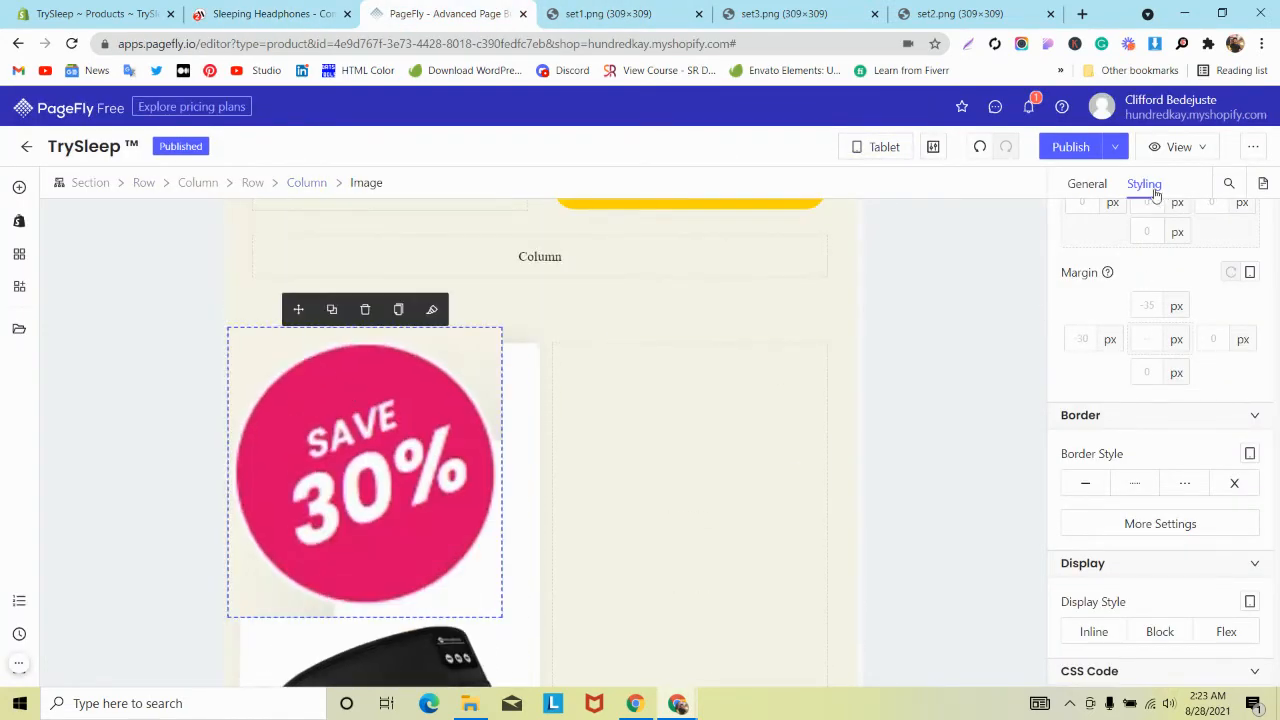
pyautogui.click(1087, 183)
pyautogui.write('80')
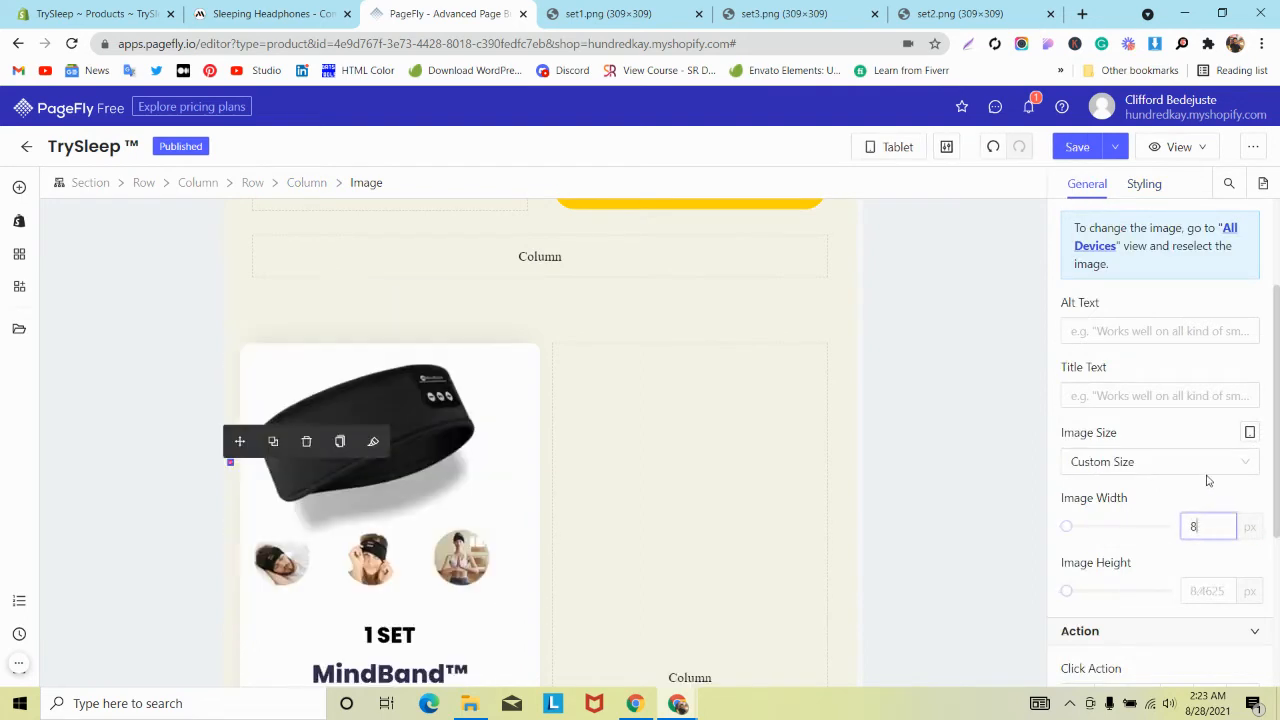
# Set the columns per line of the inner row holding the 1 SET card to 3.
pyautogui.click(253, 183)
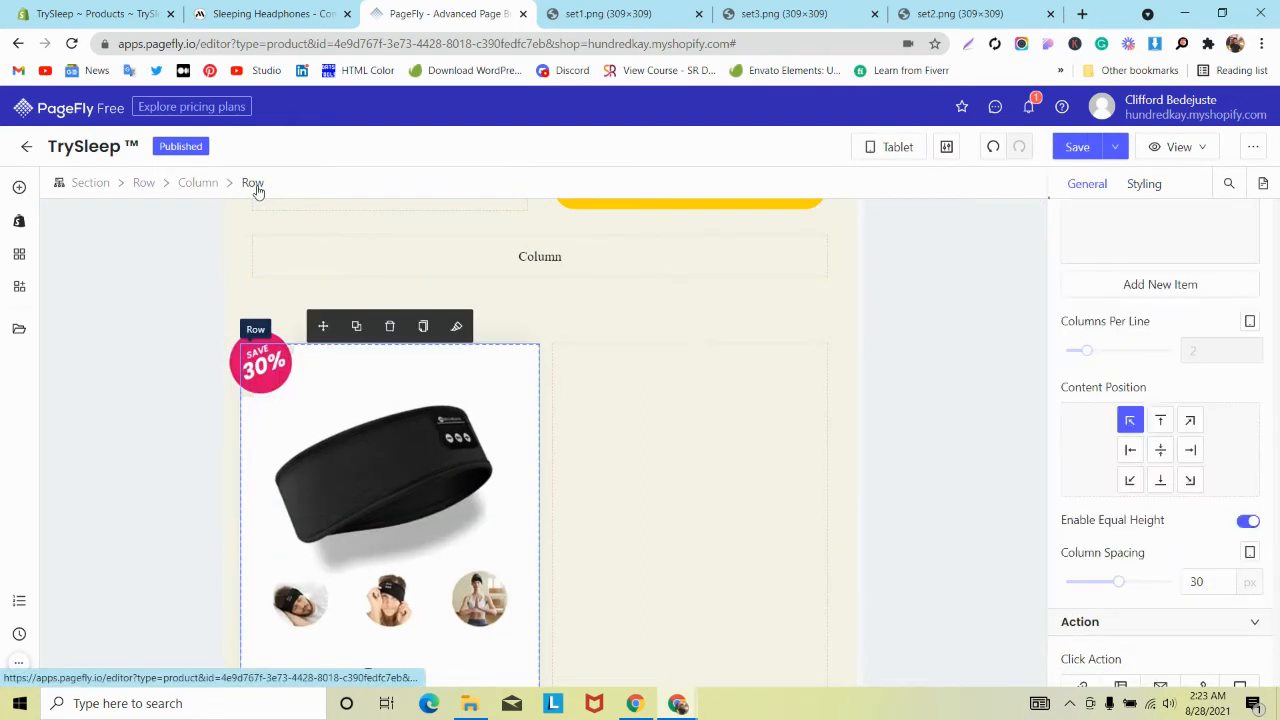
pyautogui.click(1117, 353)
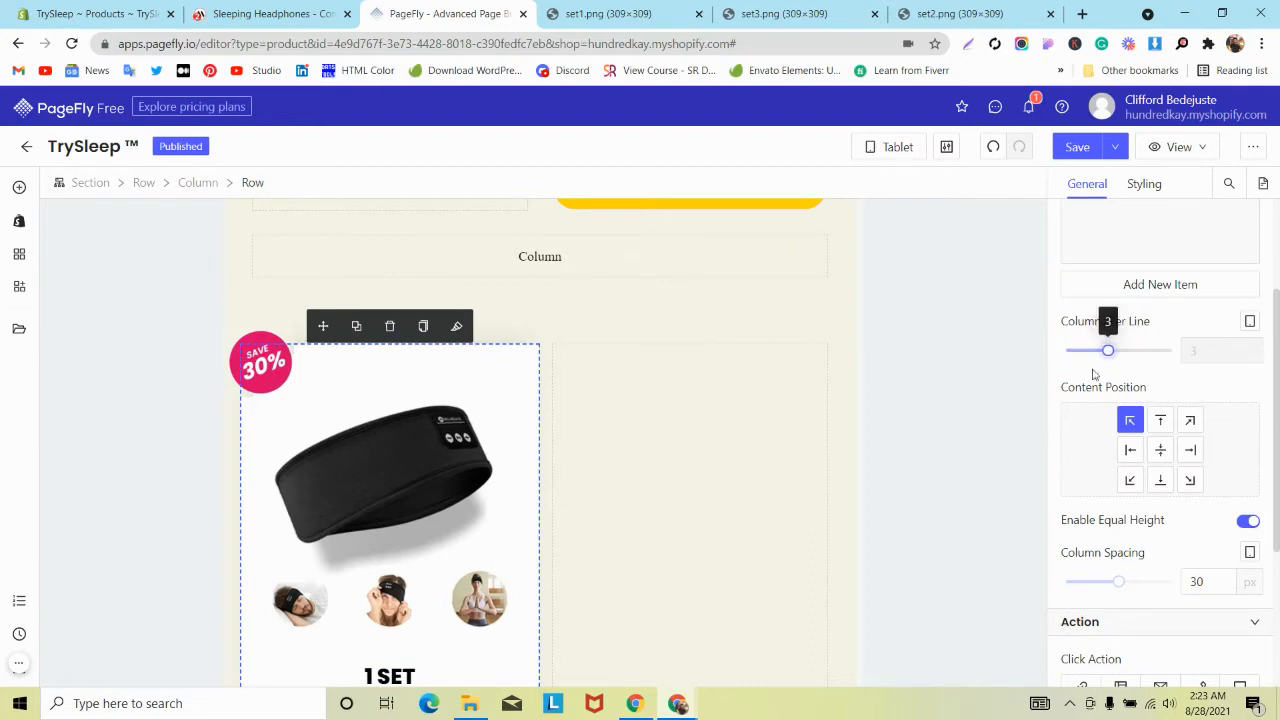
pyautogui.click(714, 457)
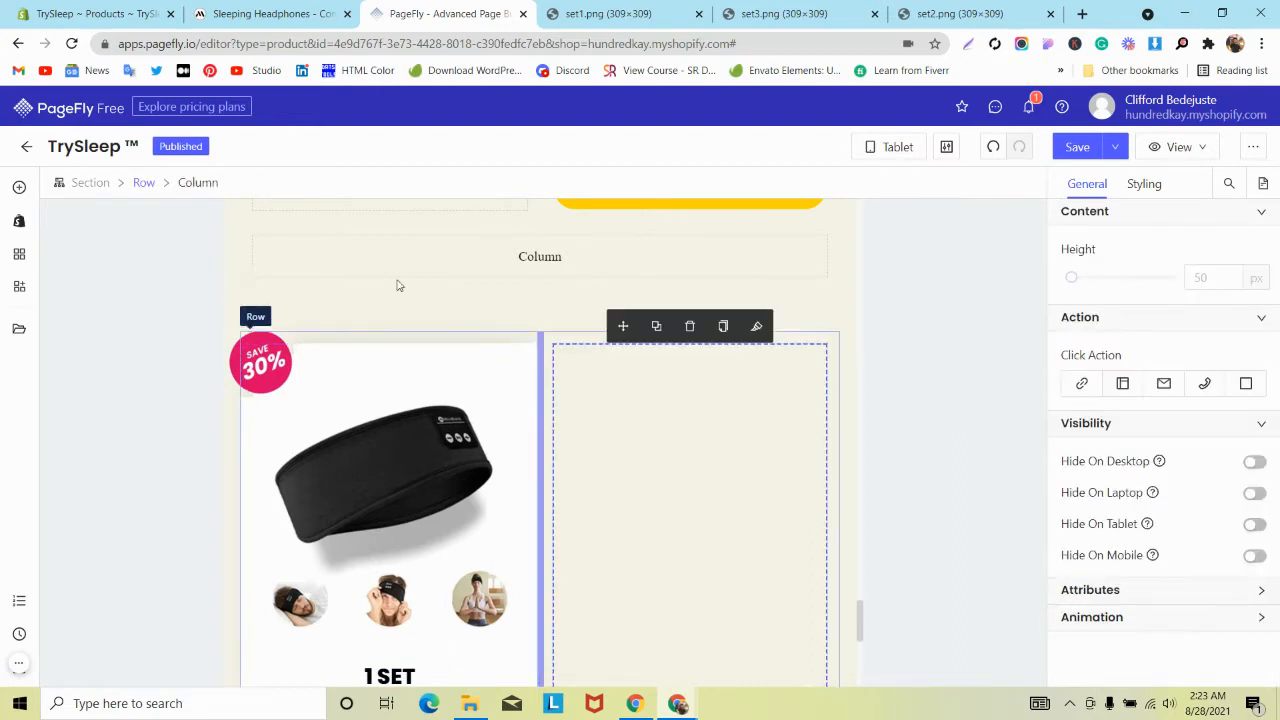
# Set the outer row containing the card and the two empty columns to 3 columns per line.
pyautogui.click(146, 184)
pyautogui.click(1108, 358)
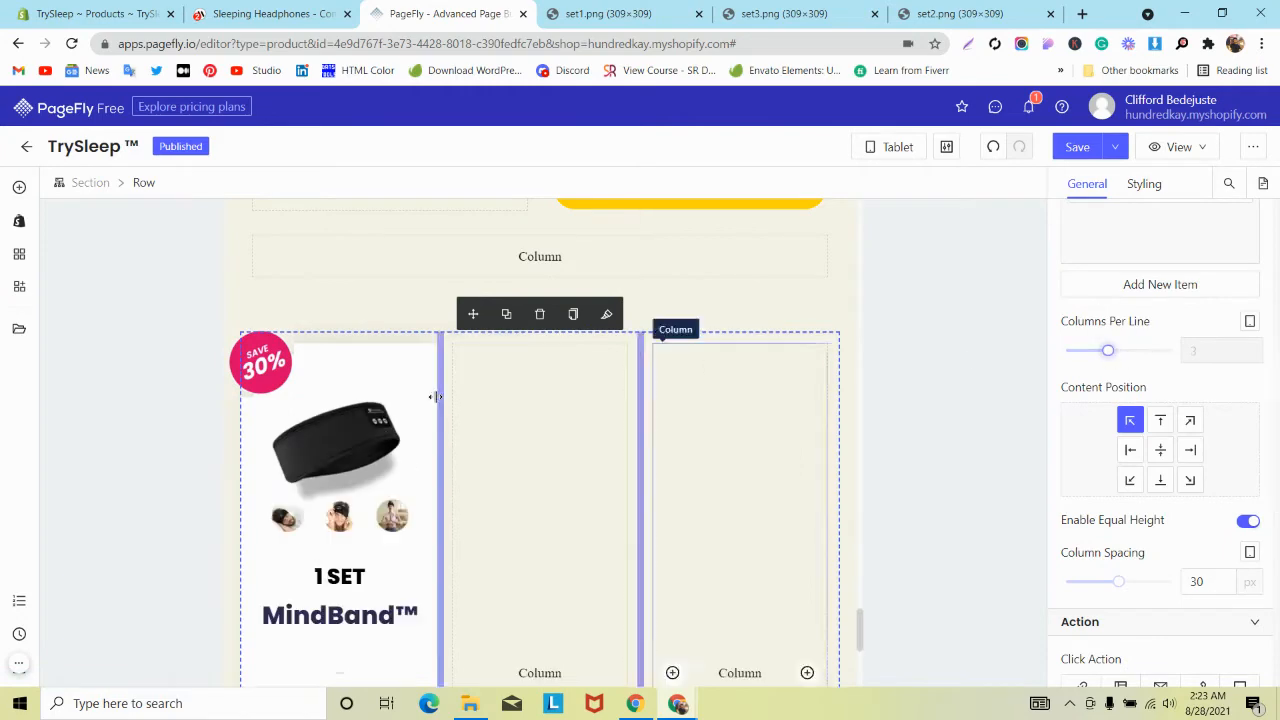
pyautogui.scroll(-3, 436, 405)
pyautogui.scroll(4, 436, 405)
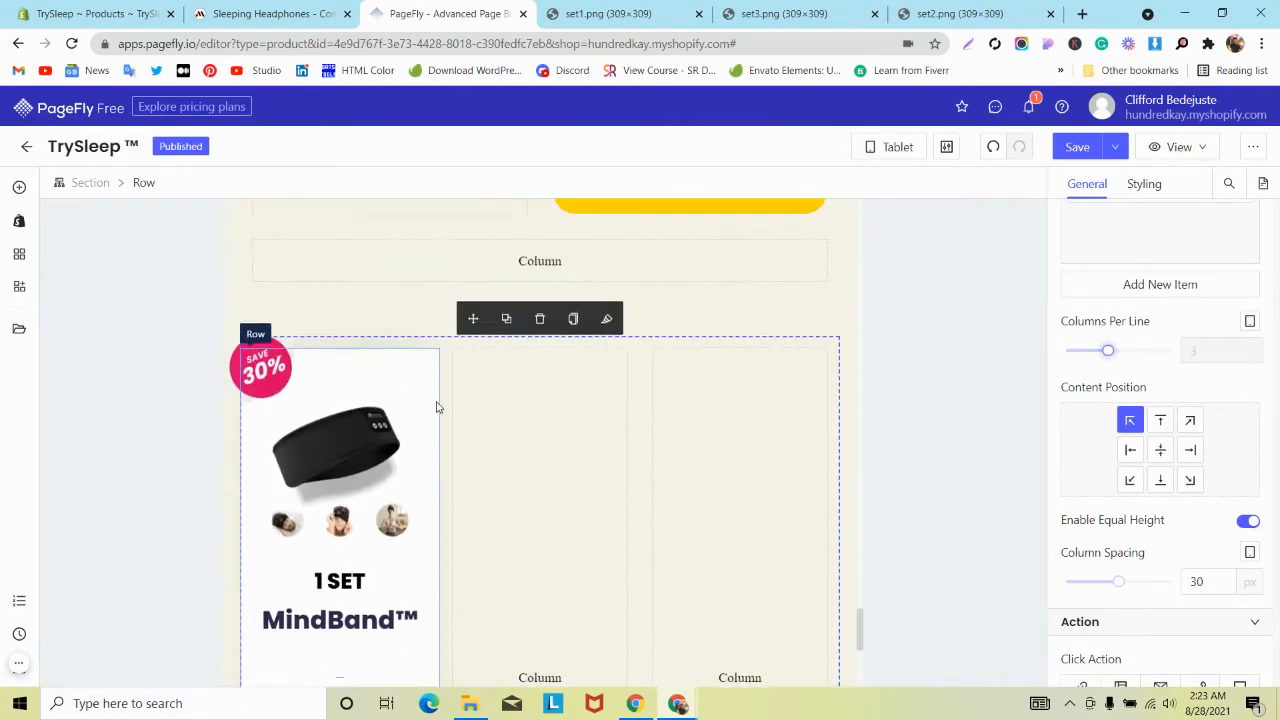
# Set the padding on all sides of the headband image in the 1 SET card to 0 px.
pyautogui.scroll(-2, 436, 405)
pyautogui.scroll(2, 436, 405)
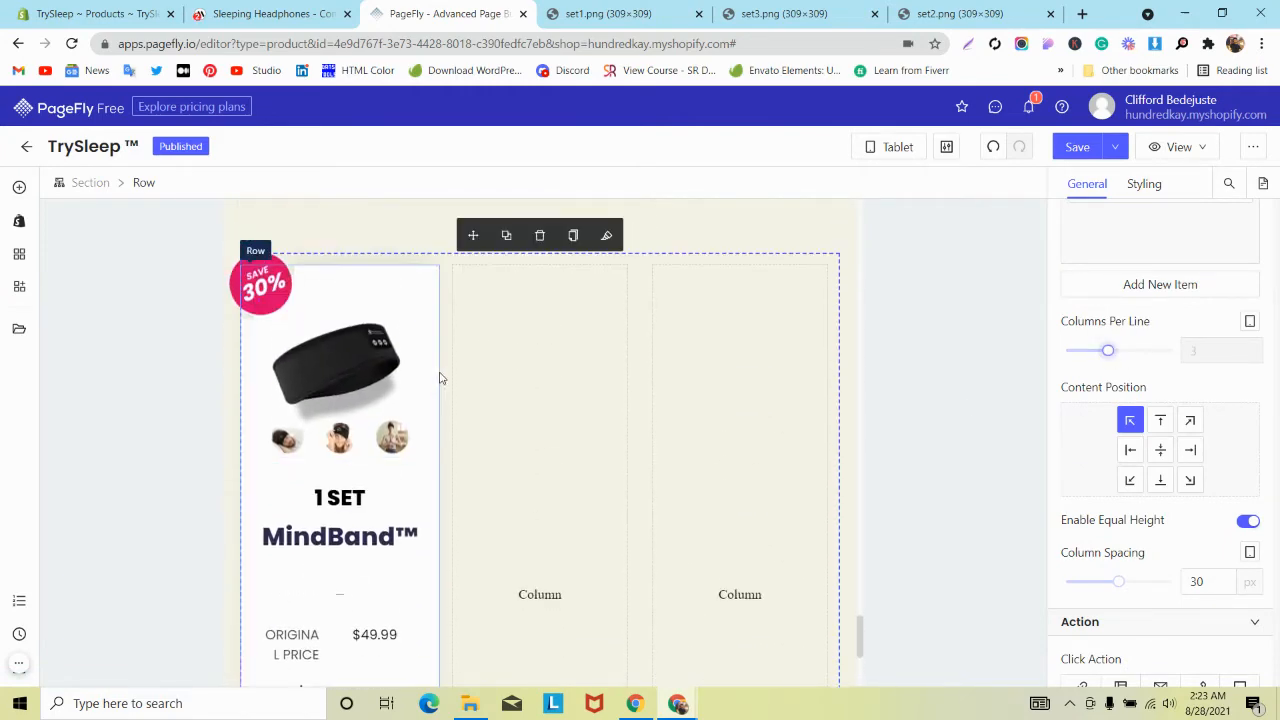
pyautogui.click(436, 380)
pyautogui.click(1144, 184)
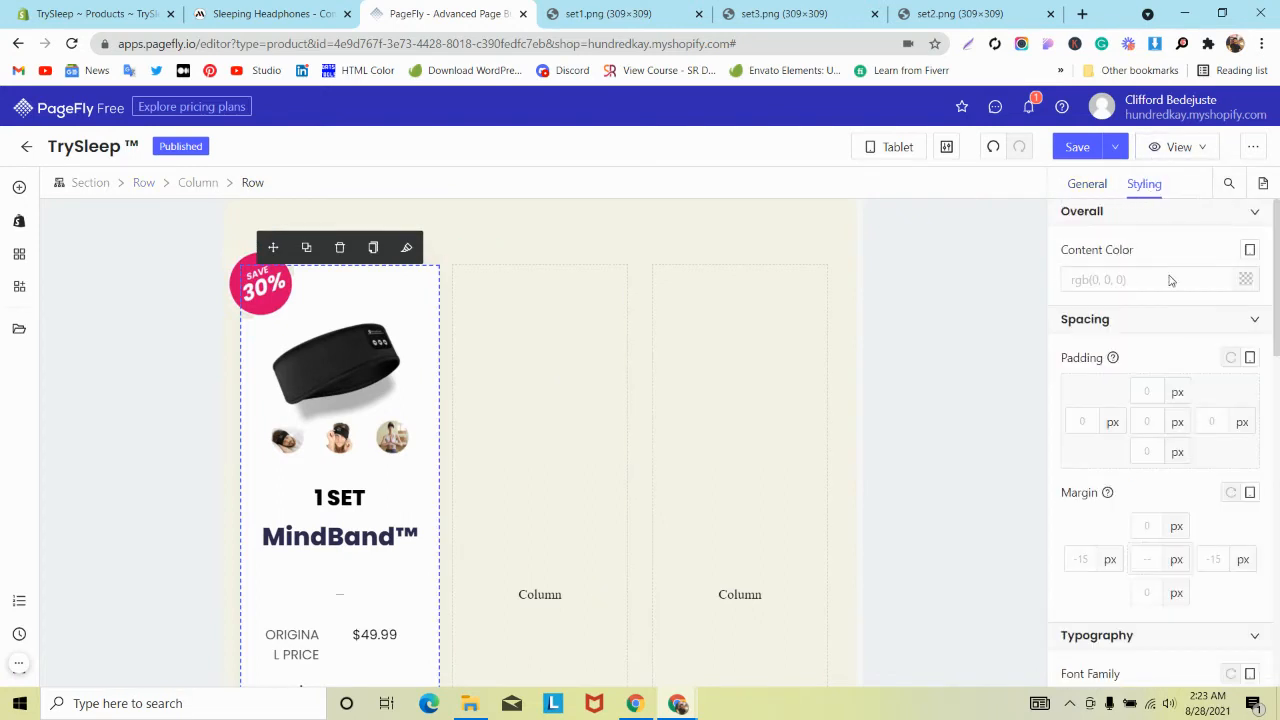
pyautogui.click(325, 450)
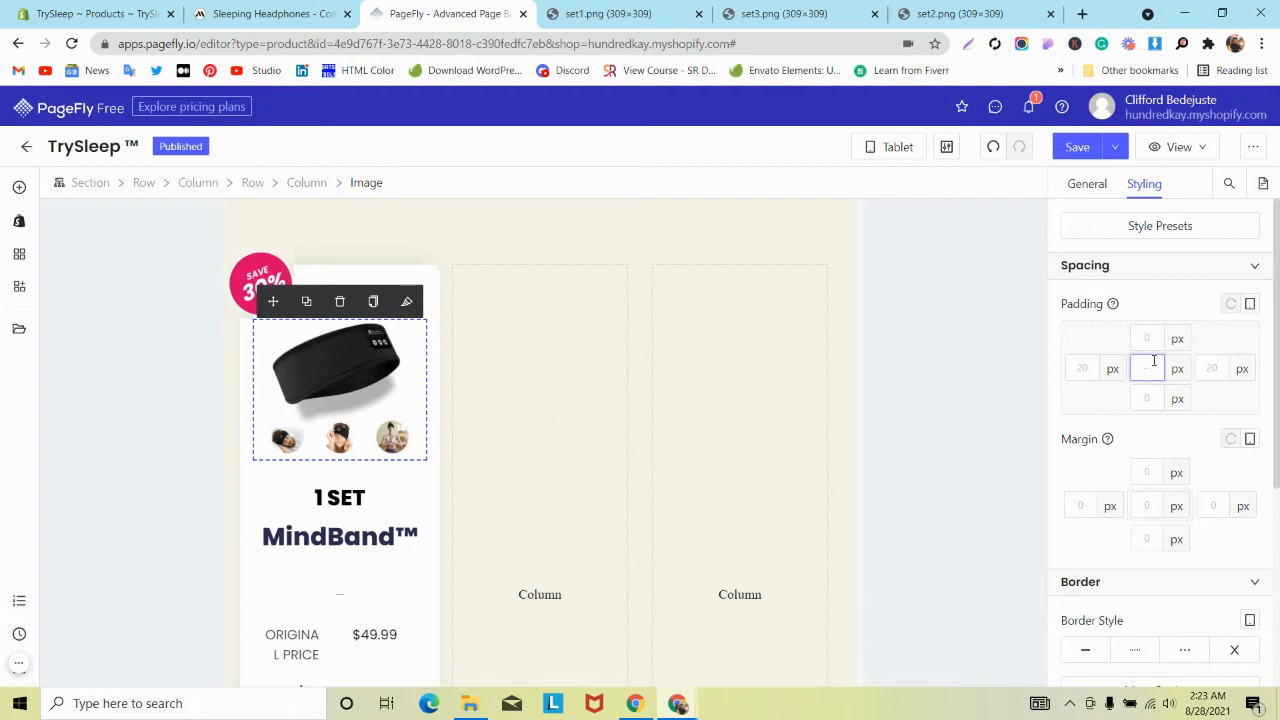
pyautogui.write('0')
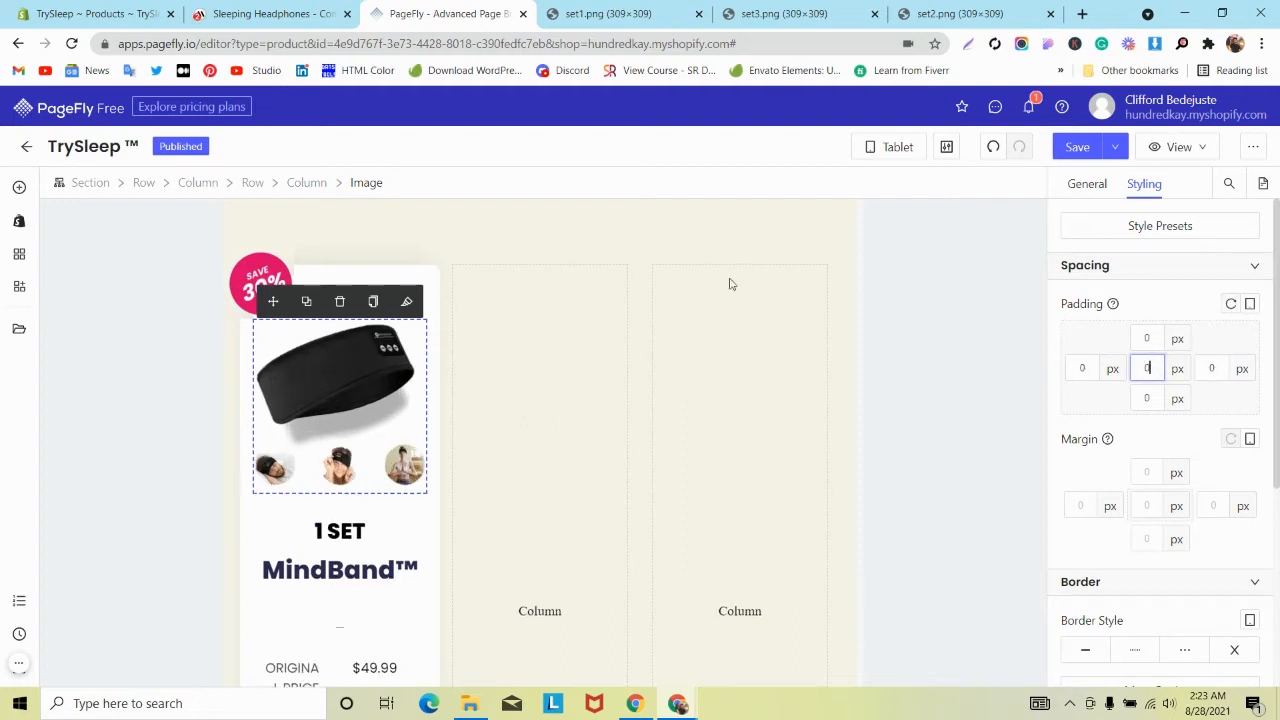
# Examine the spacing settings of the nested columns, rows and section that contain the 1 SET card.
pyautogui.click(252, 182)
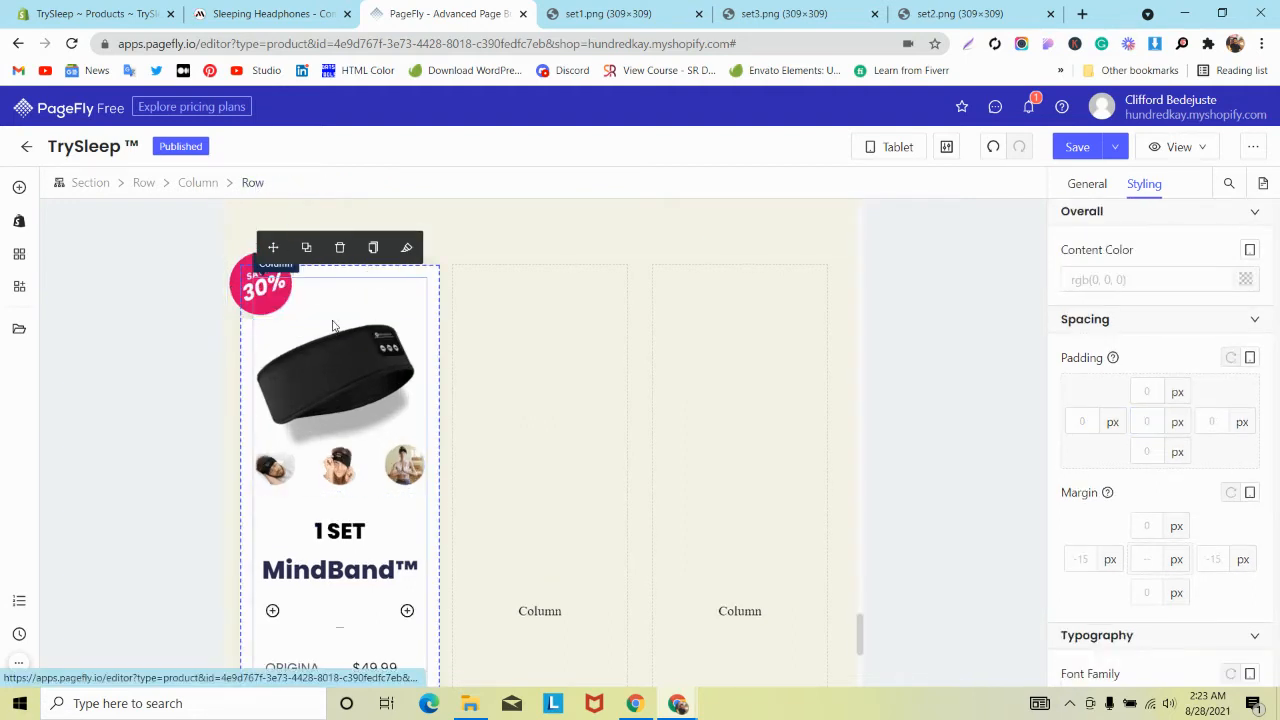
pyautogui.click(333, 325)
pyautogui.click(293, 184)
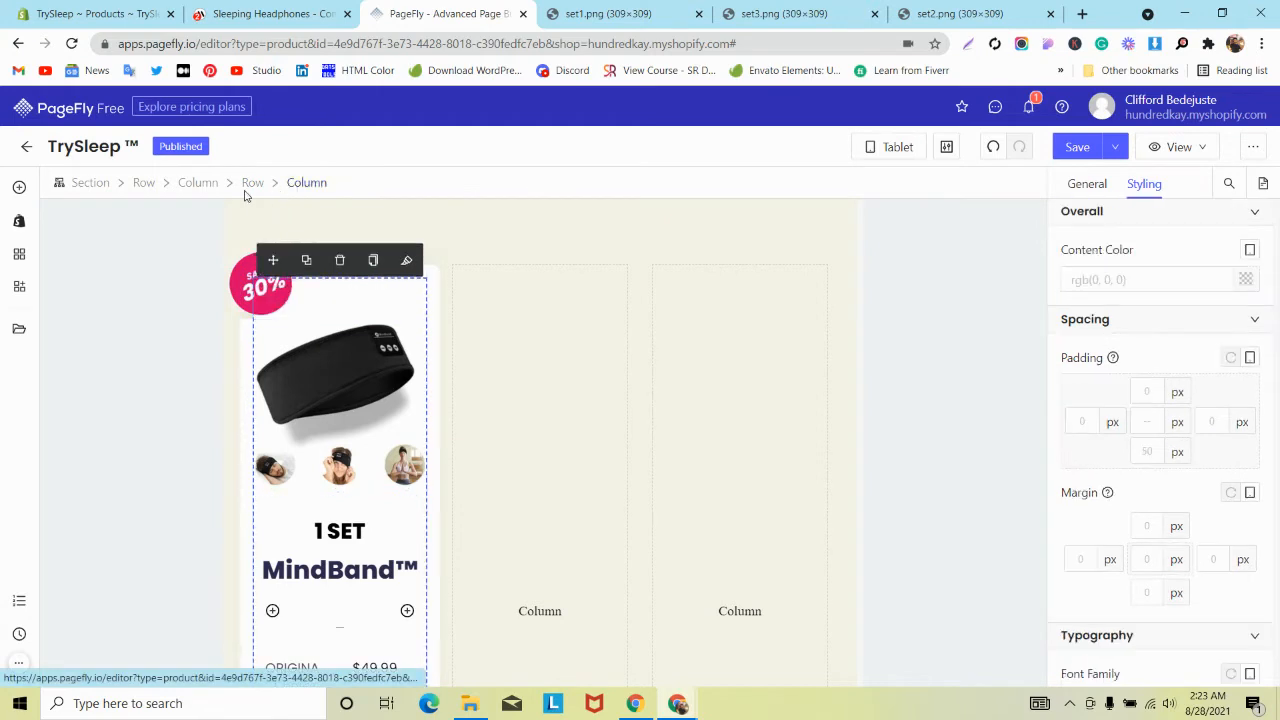
pyautogui.click(251, 182)
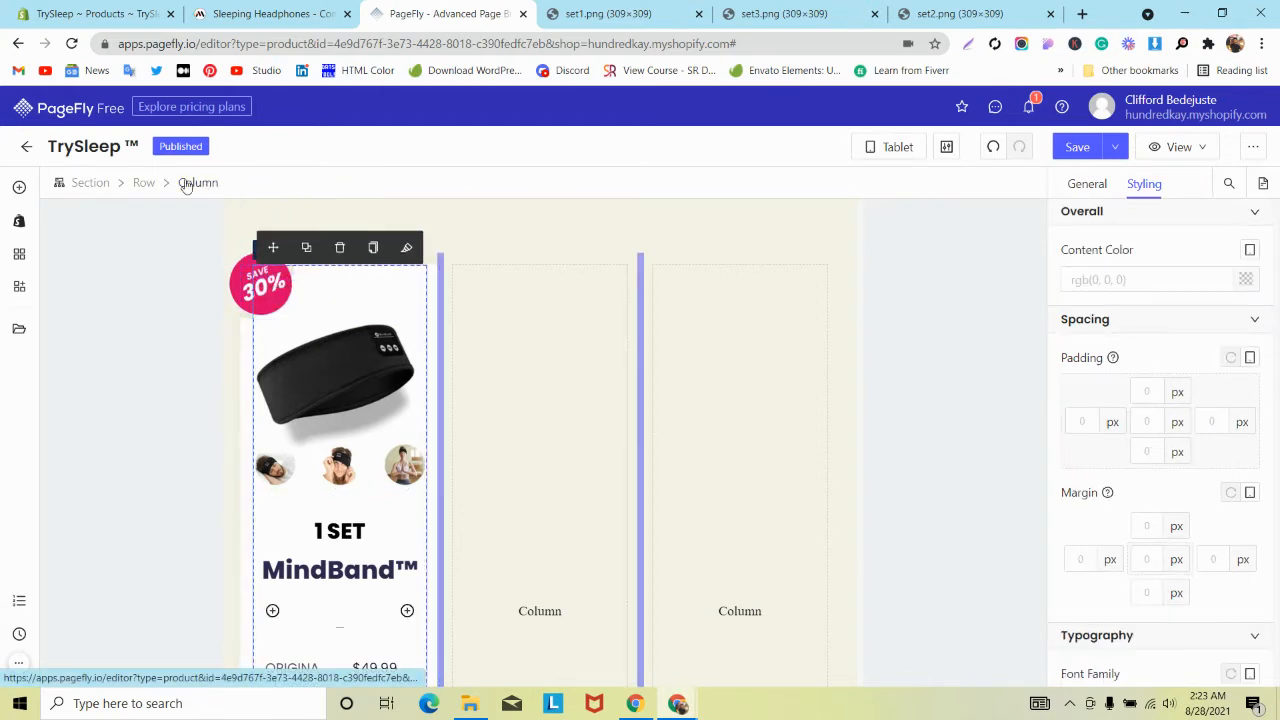
pyautogui.click(144, 184)
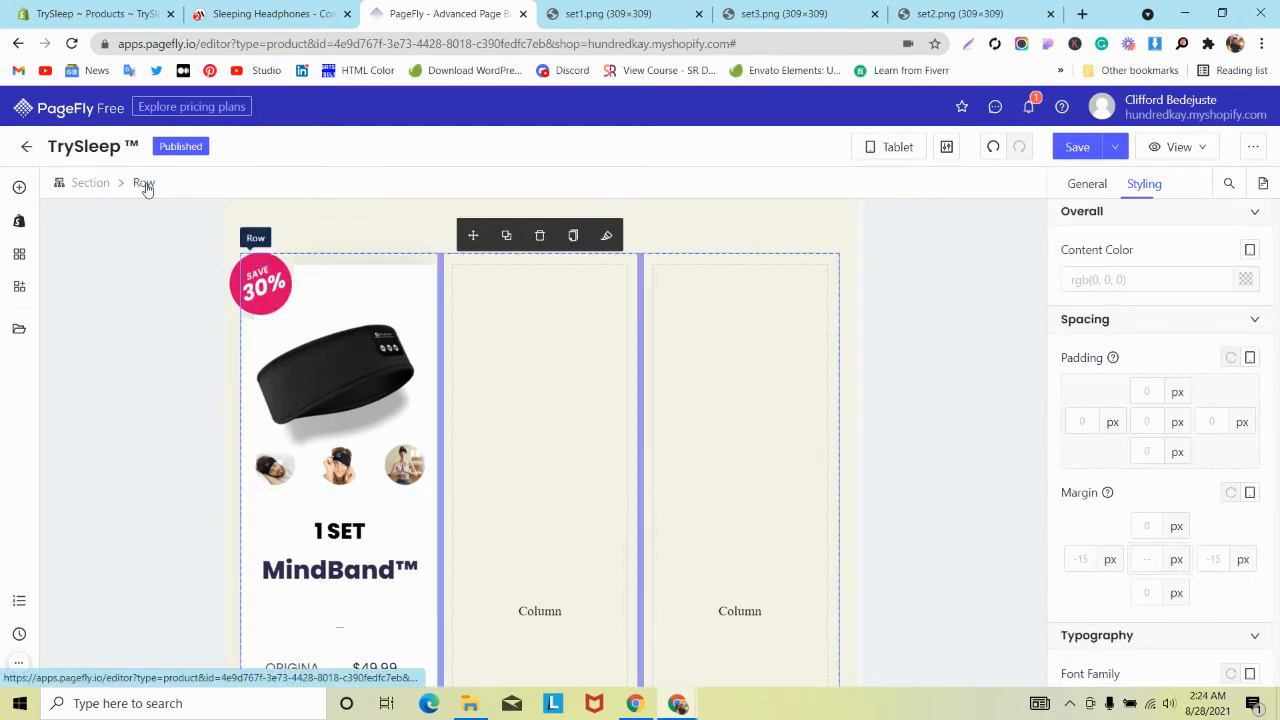
pyautogui.click(90, 183)
pyautogui.scroll(-1, 285, 300)
pyautogui.scroll(2, 482, 332)
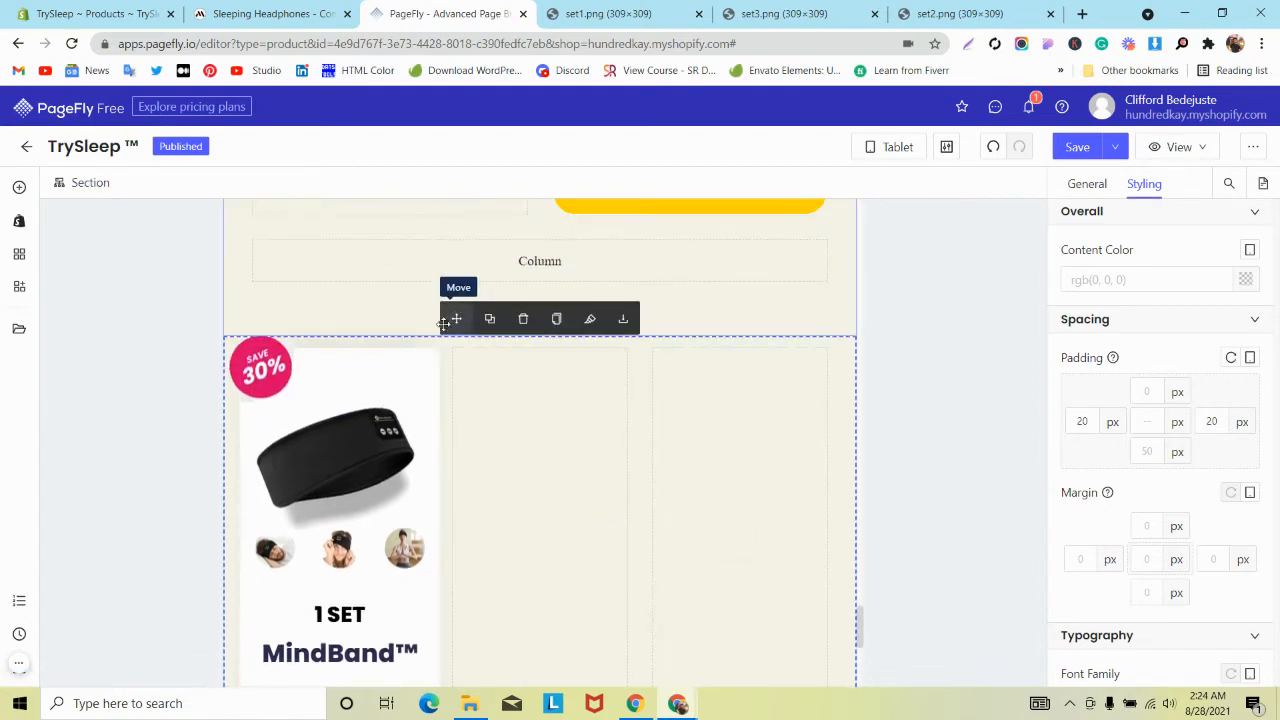
# Set the font size of the card's ADD TO CART button and the SAVE amount button below it to 12 px.
pyautogui.click(411, 344)
pyautogui.scroll(-5, 409, 350)
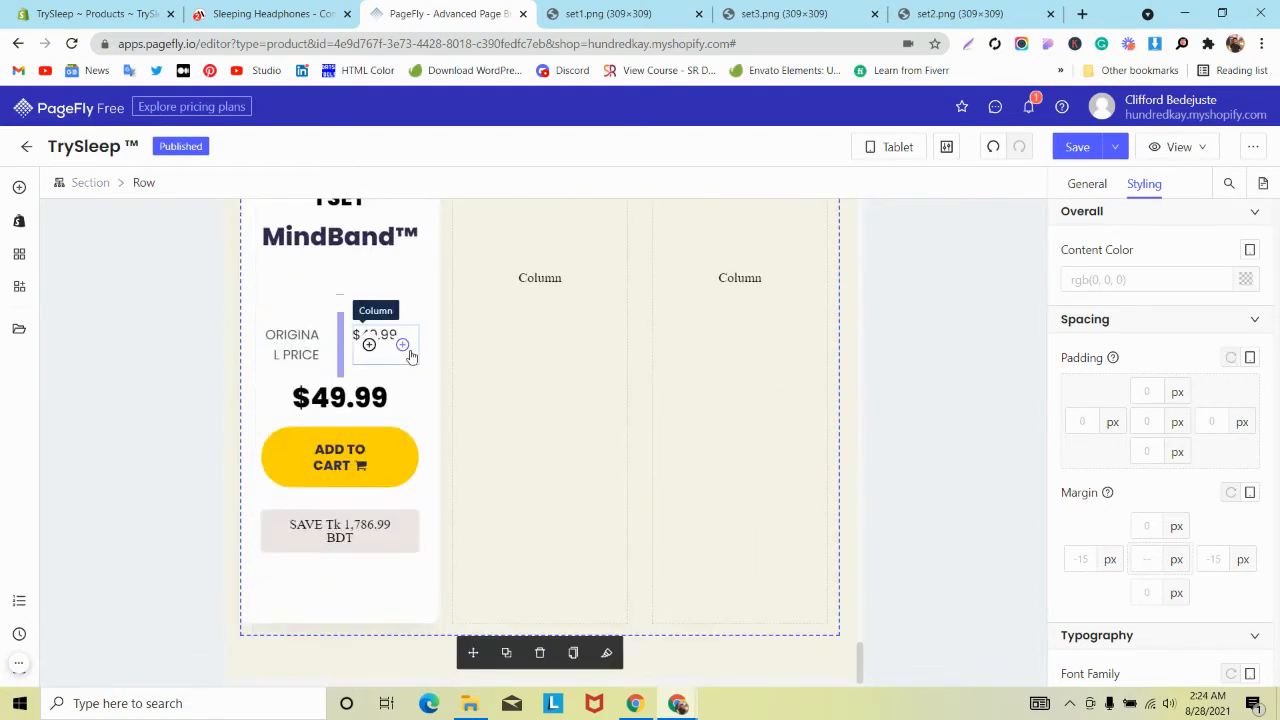
pyautogui.click(340, 455)
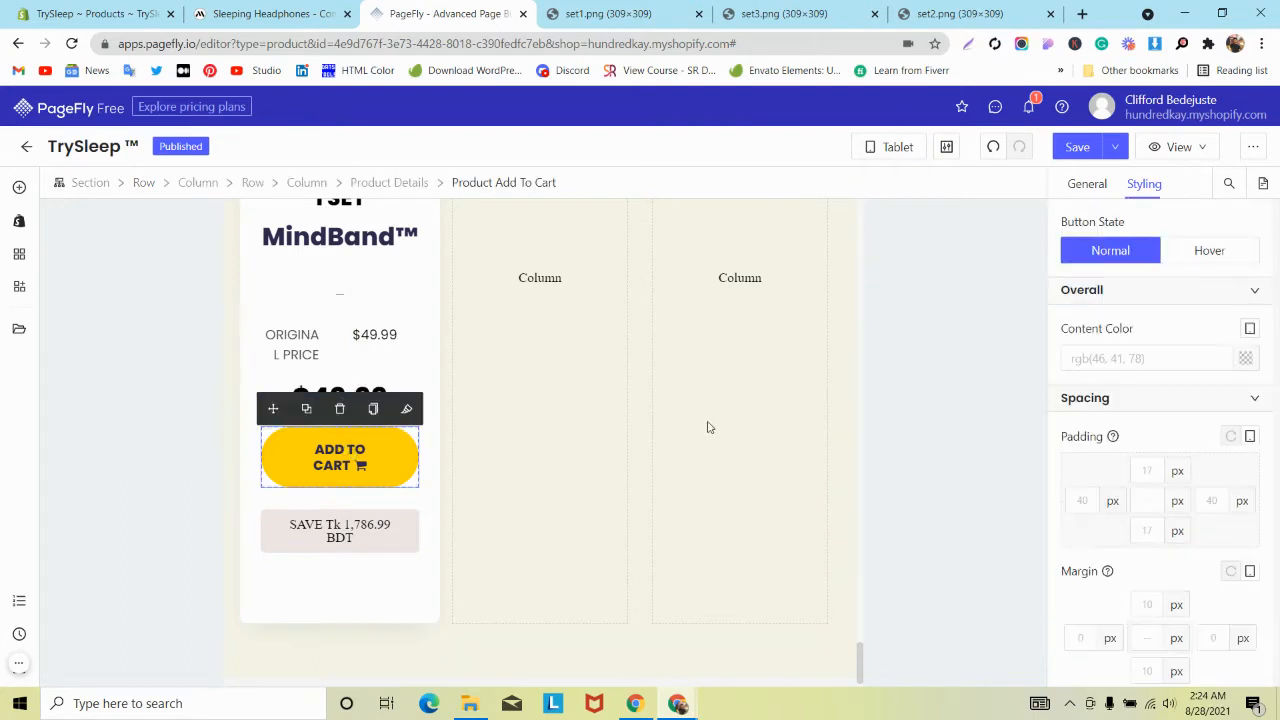
pyautogui.scroll(-3, 1220, 477)
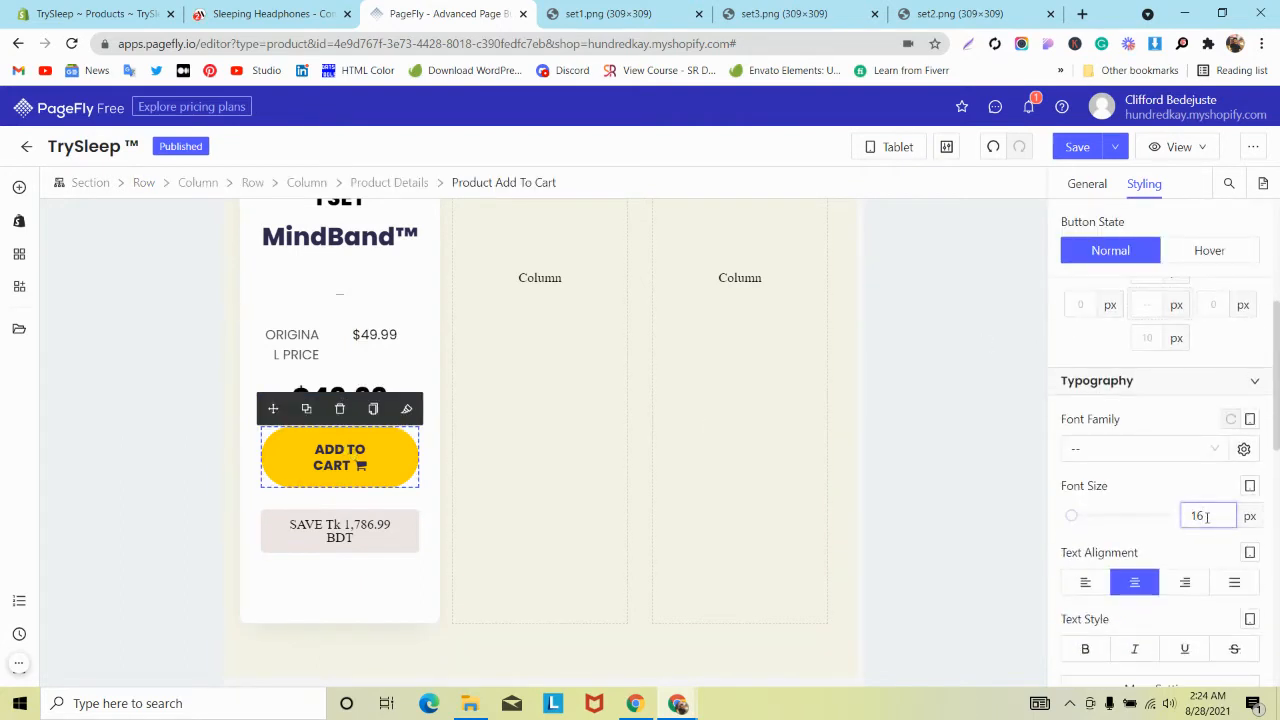
pyautogui.press('Down')
pyautogui.press('Down')
pyautogui.press('Down')
pyautogui.press('Down')
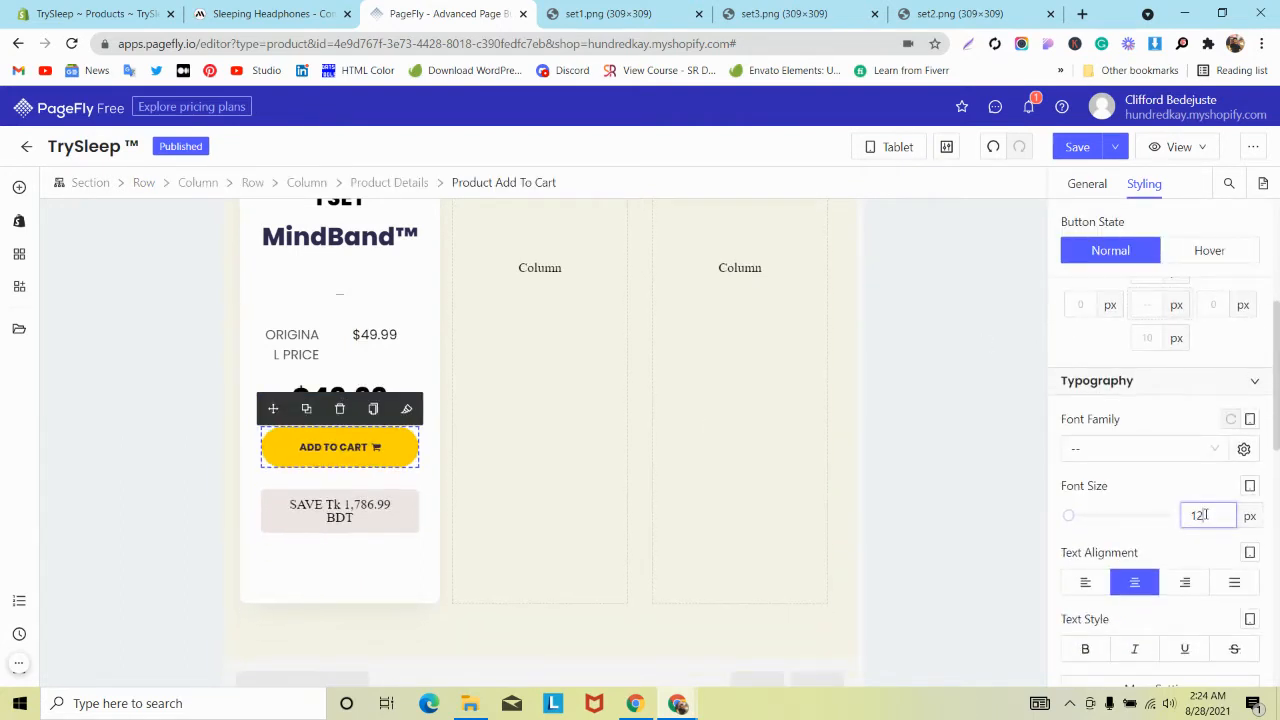
pyautogui.click(376, 505)
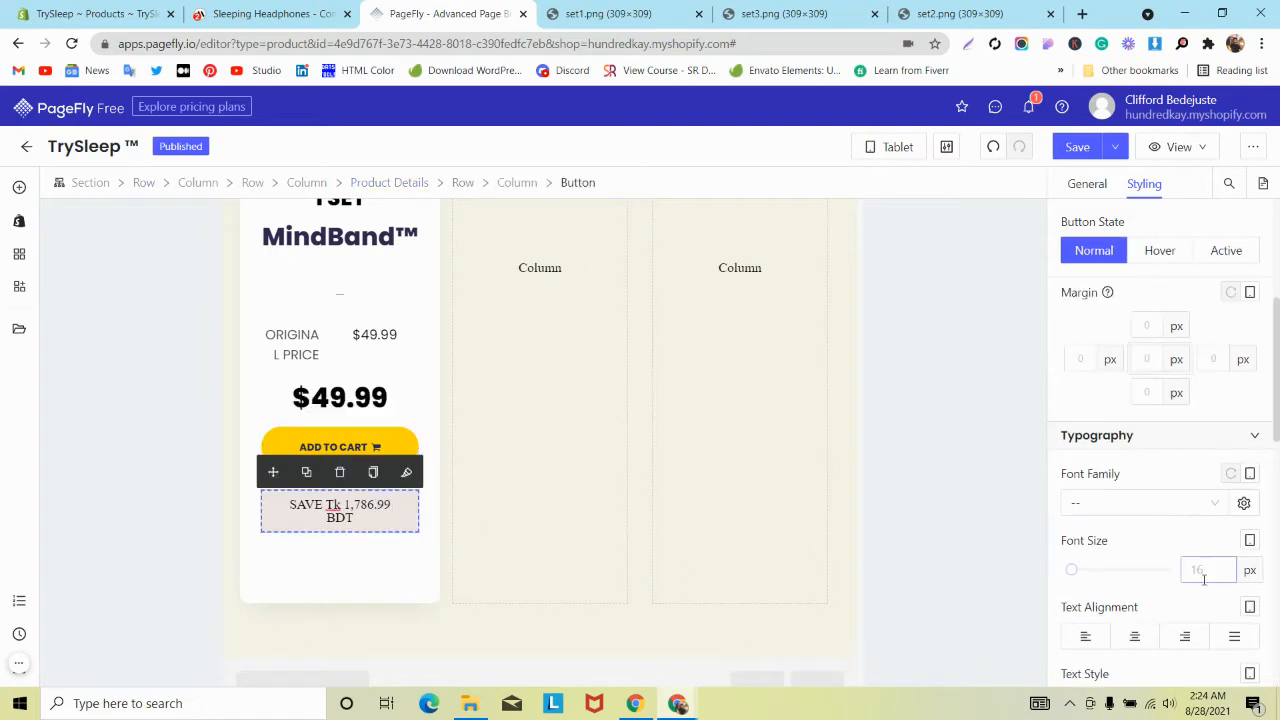
pyautogui.write('12')
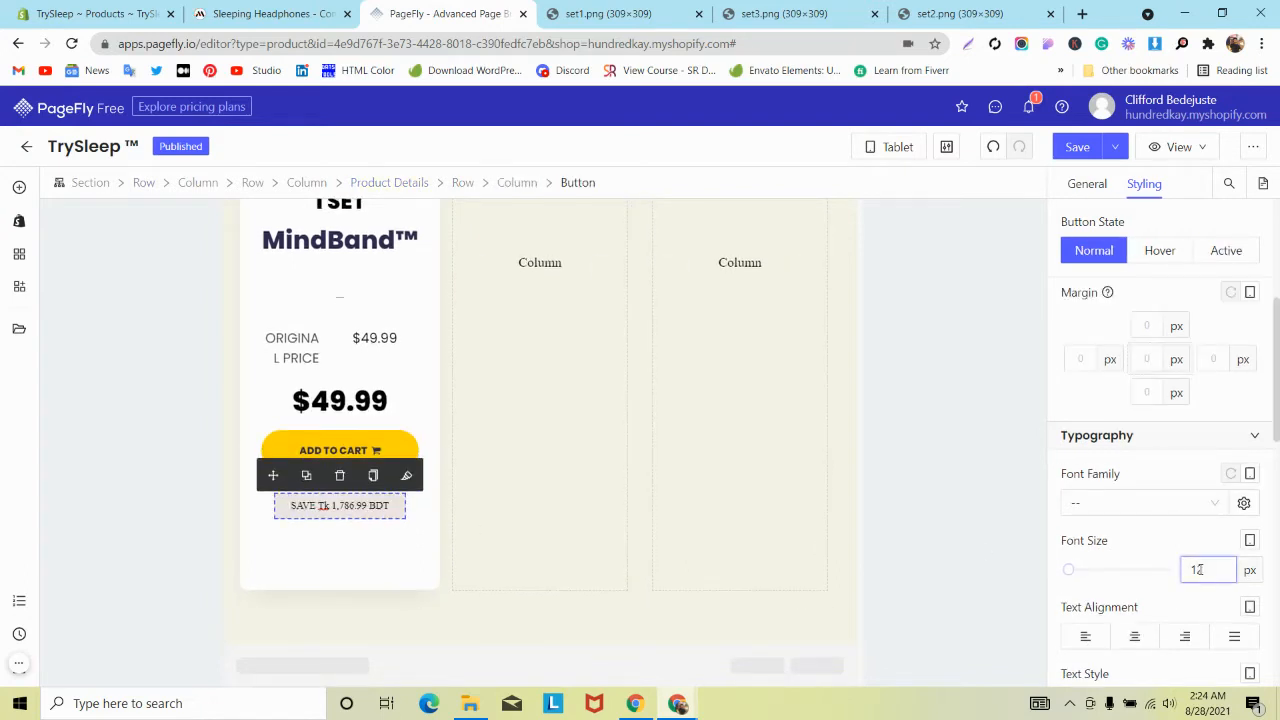
# Set the column spacing of the row holding the ORIGINAL PRICE label and its price to 0 px.
pyautogui.click(341, 355)
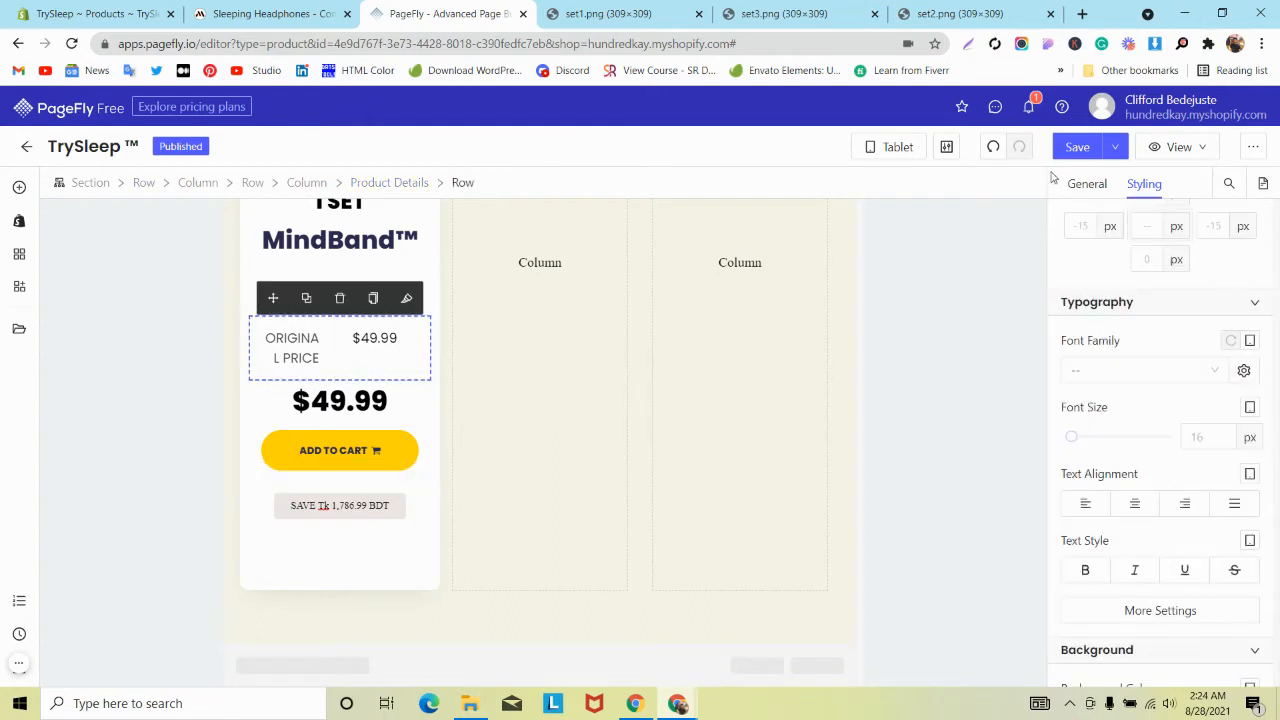
pyautogui.click(1079, 187)
pyautogui.write('0')
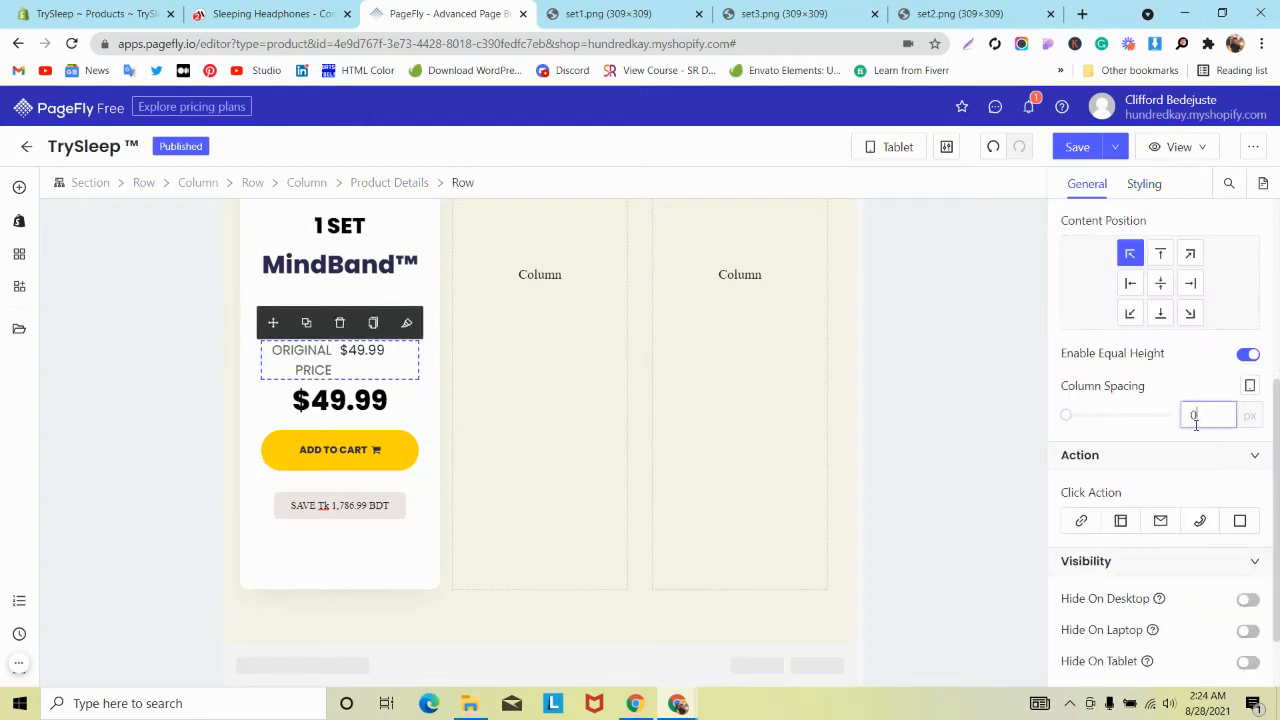
# Set the ORIGINAL PRICE label's font size to 11 px and the price beside it to 12 px.
pyautogui.click(306, 352)
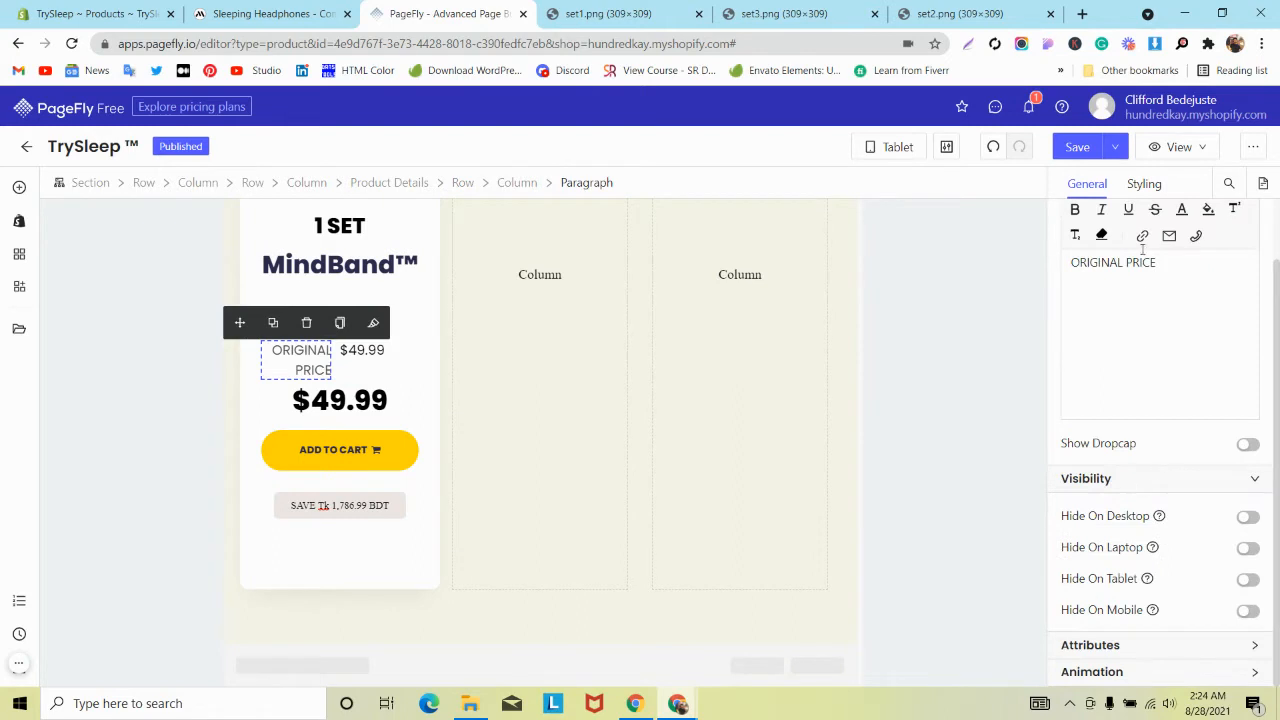
pyautogui.click(1144, 184)
pyautogui.scroll(-2, 1210, 390)
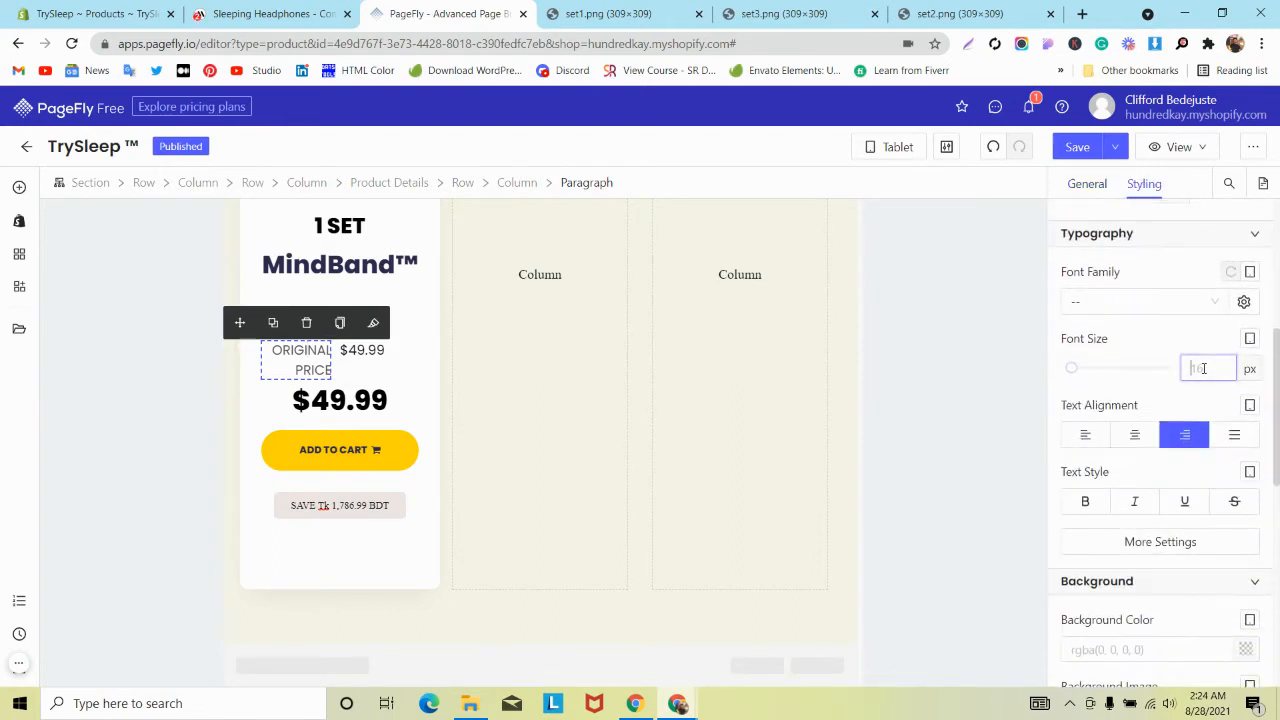
pyautogui.write('12')
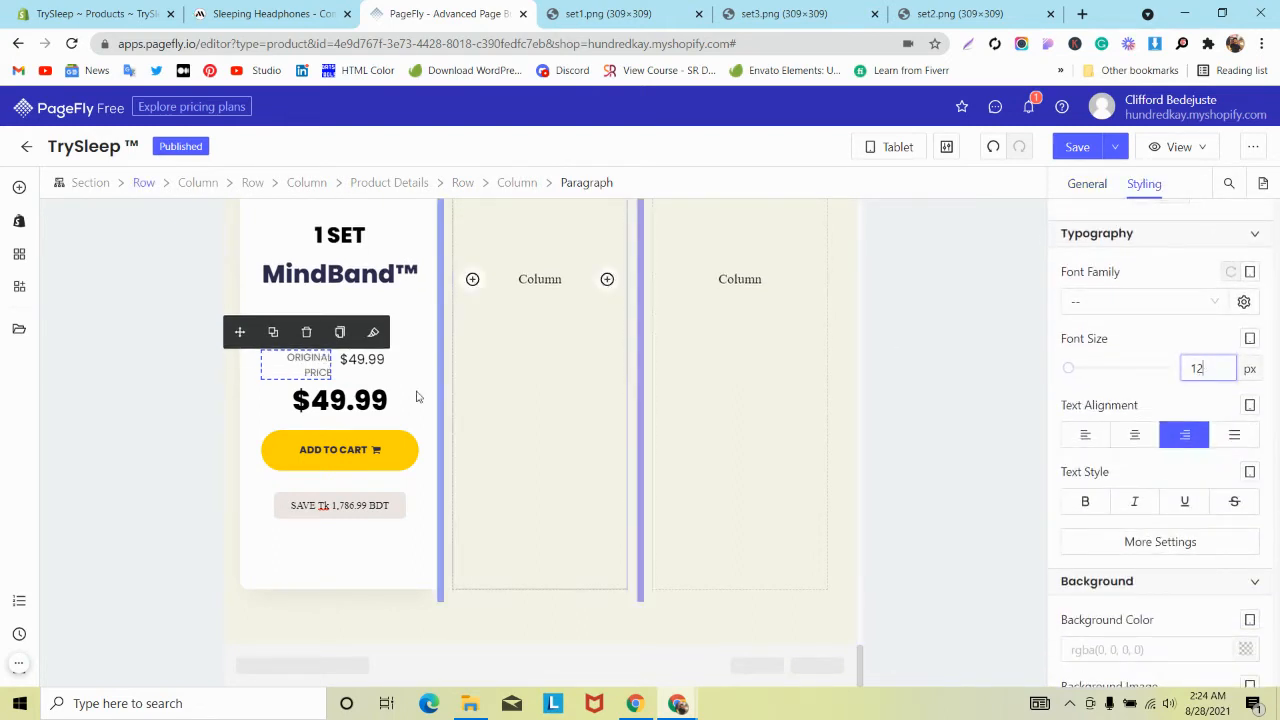
pyautogui.click(362, 360)
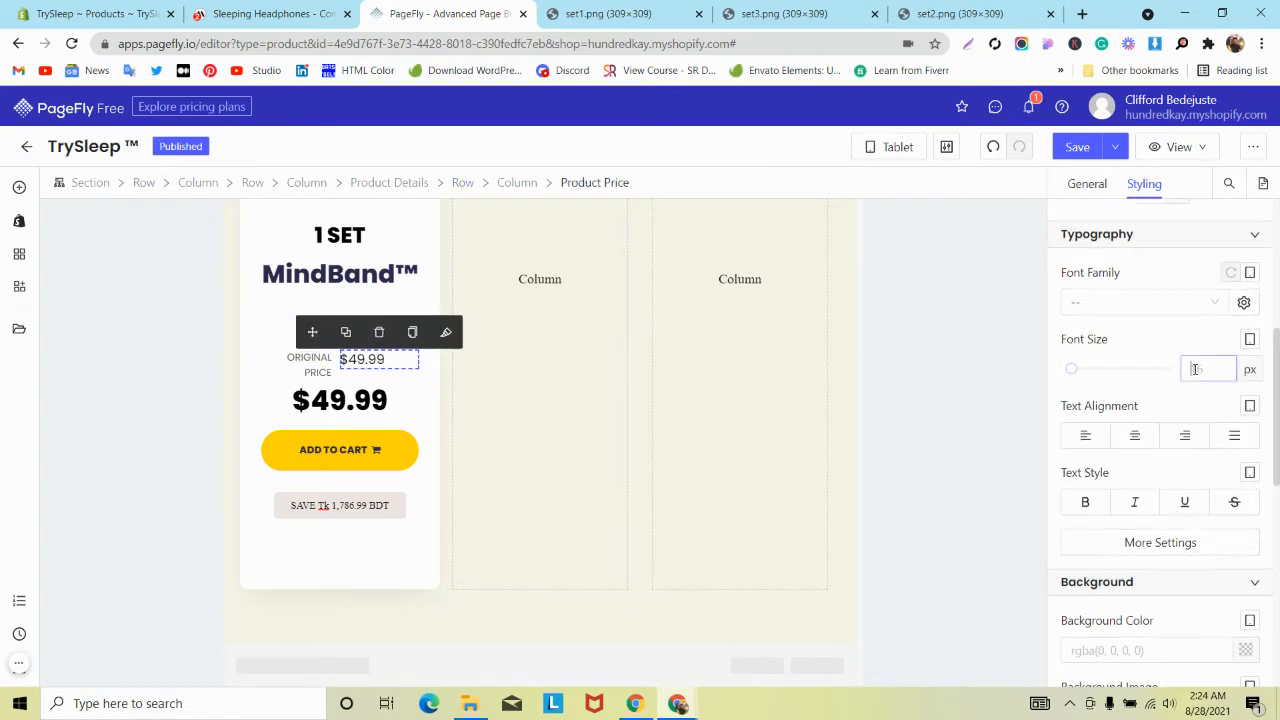
pyautogui.click(1192, 372)
pyautogui.write('12')
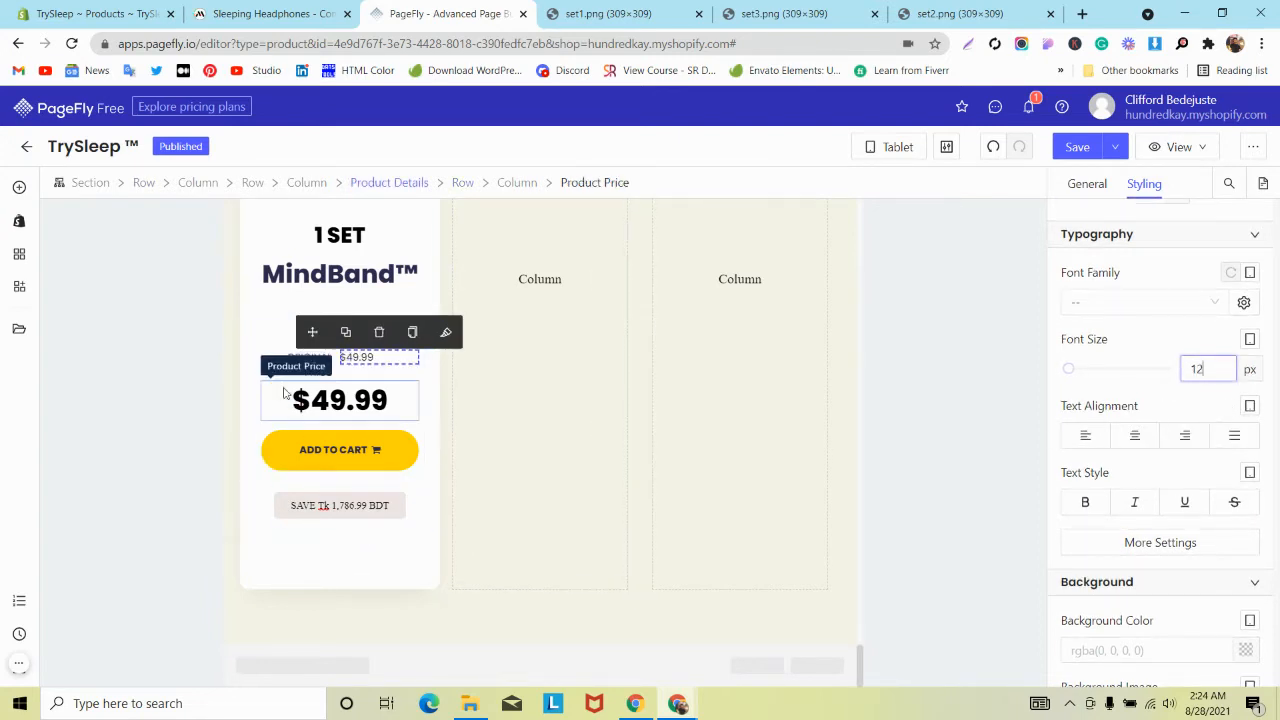
pyautogui.click(322, 372)
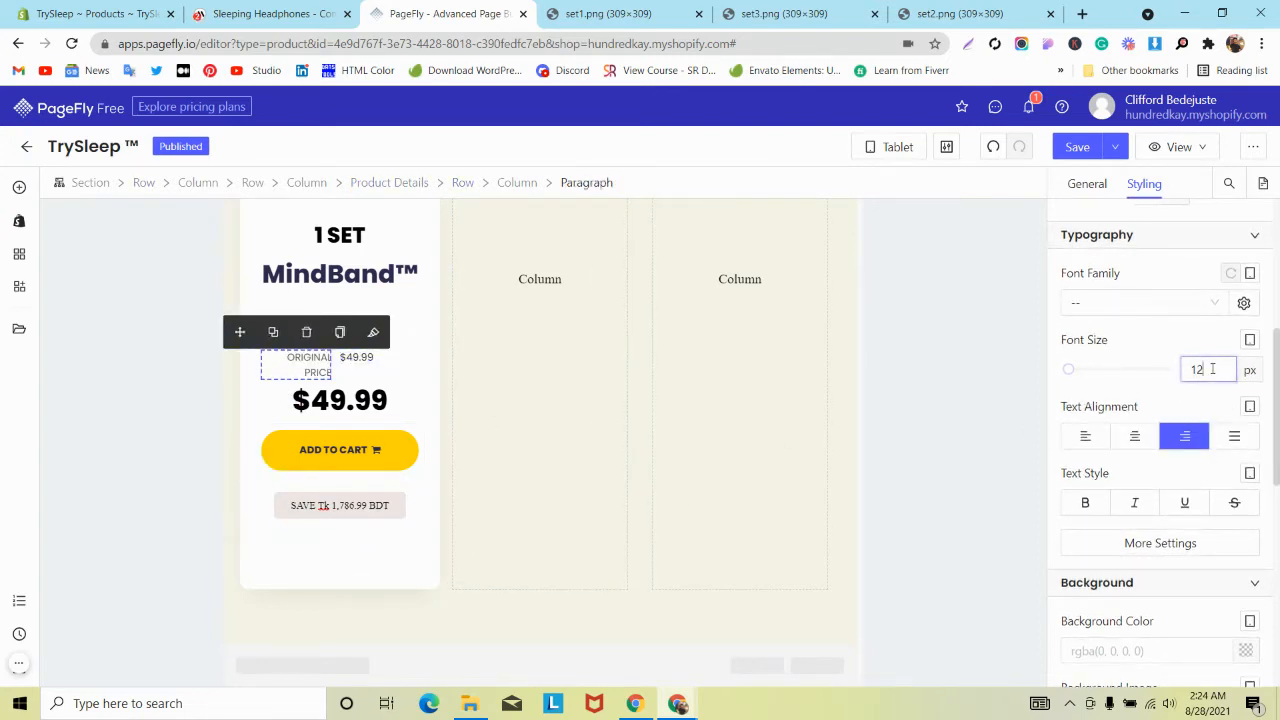
pyautogui.press('Down')
# Set the bottom margin of the MindBand™ heading in the card to 5 px.
pyautogui.scroll(3, 537, 471)
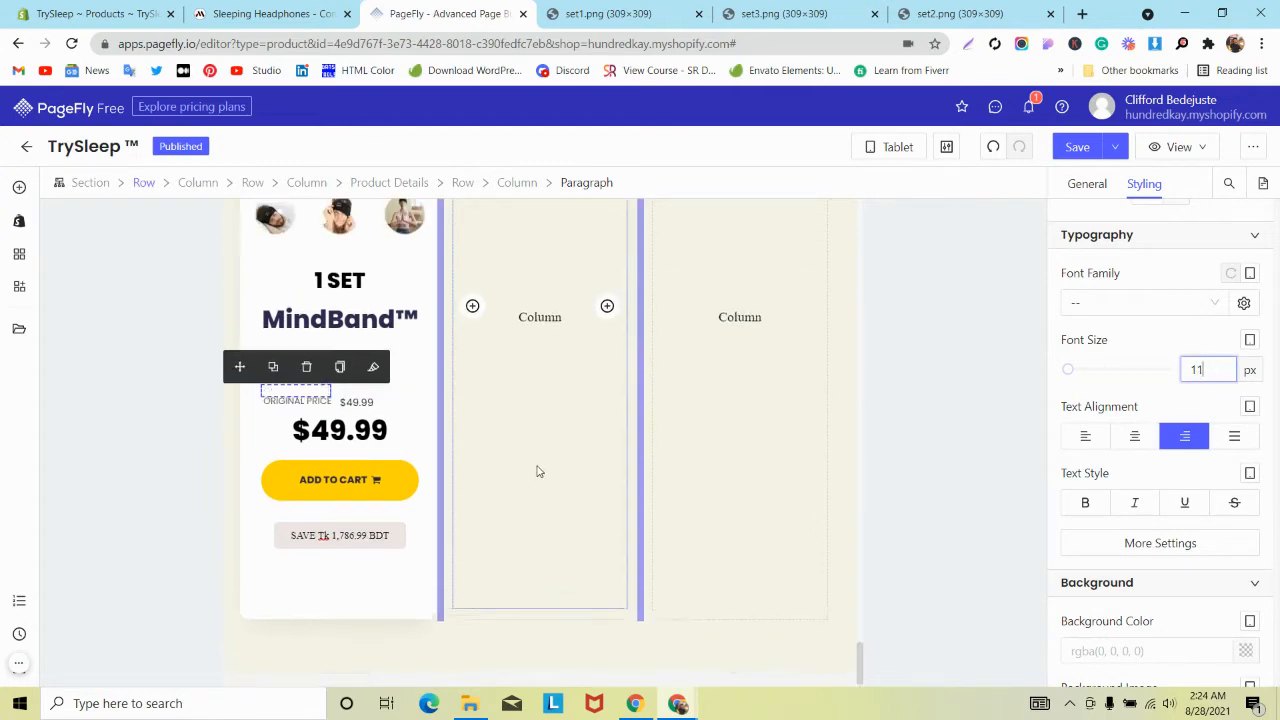
pyautogui.click(378, 449)
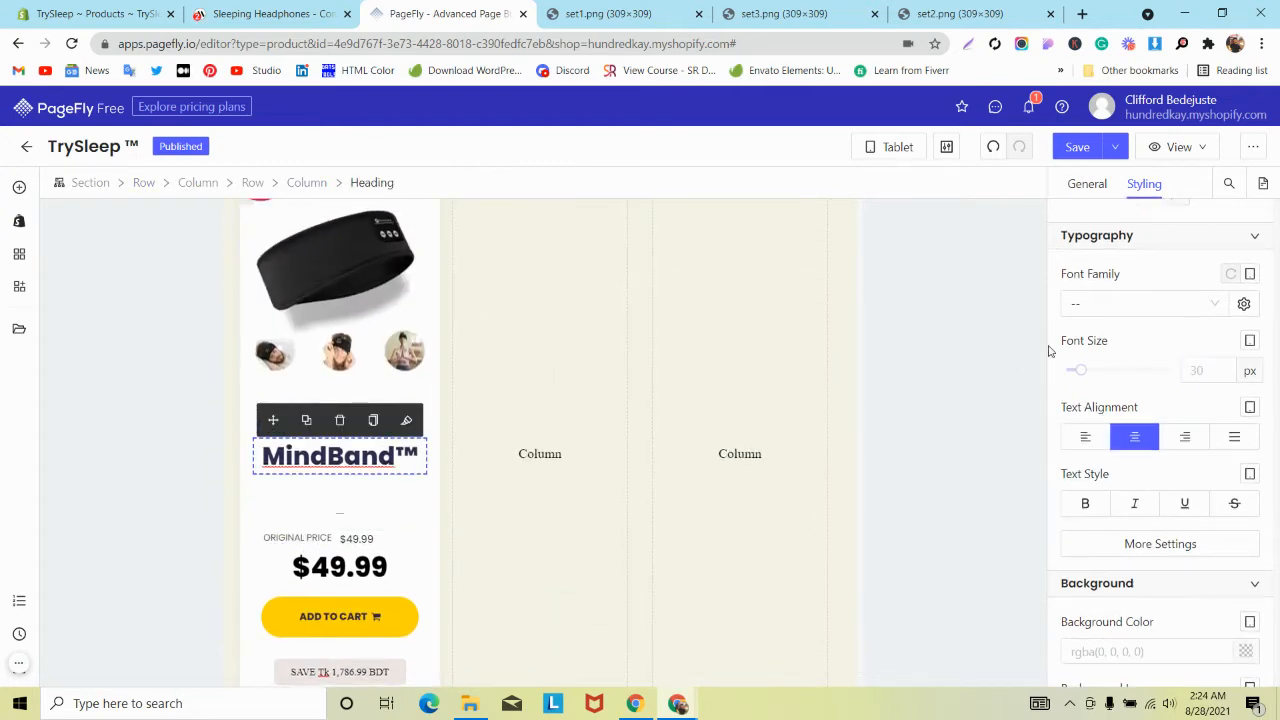
pyautogui.scroll(3, 1205, 398)
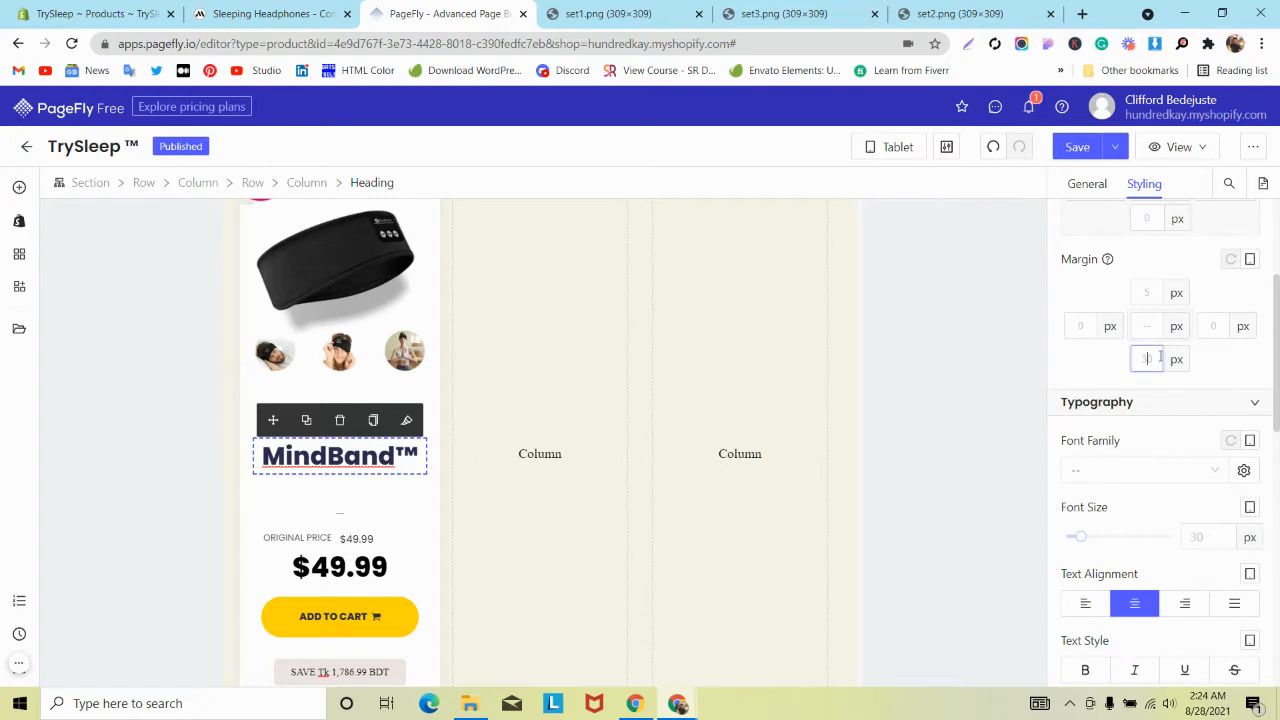
pyautogui.write('5')
# Set the padding of the divider below the MindBand™ heading to 5 px top, 2 px bottom and 70 px left and right.
pyautogui.click(346, 495)
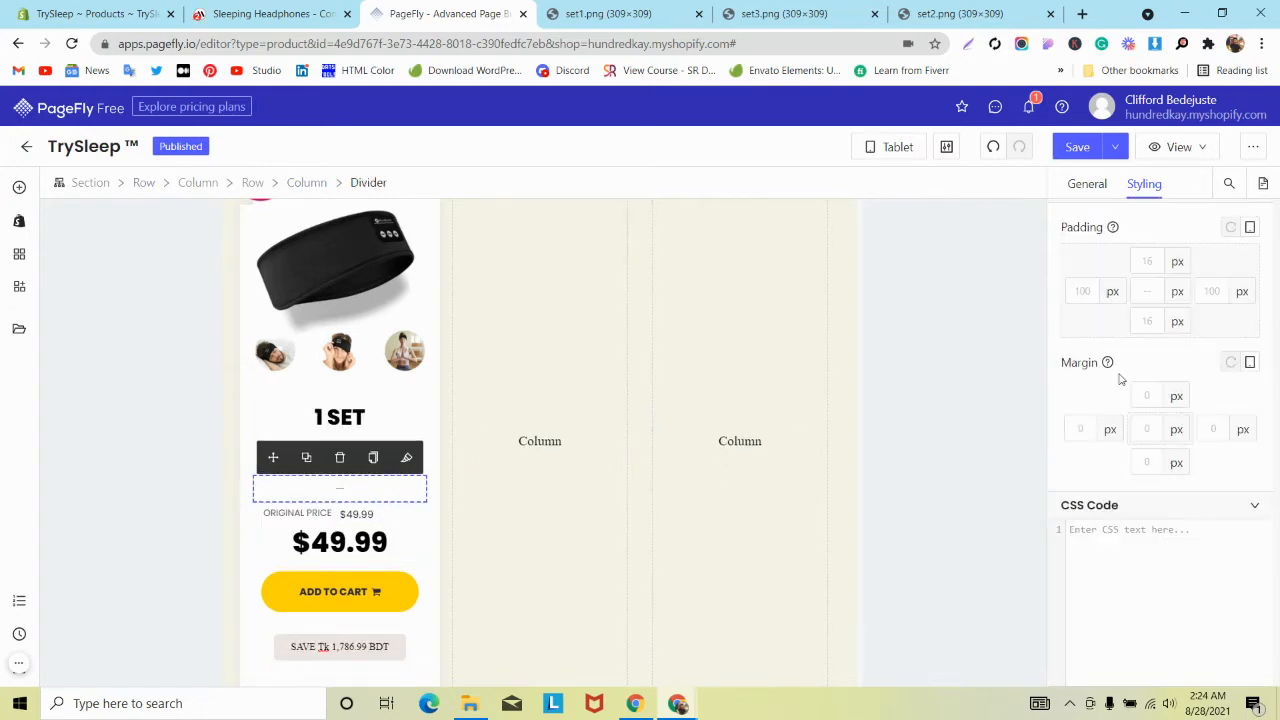
pyautogui.click(1149, 293)
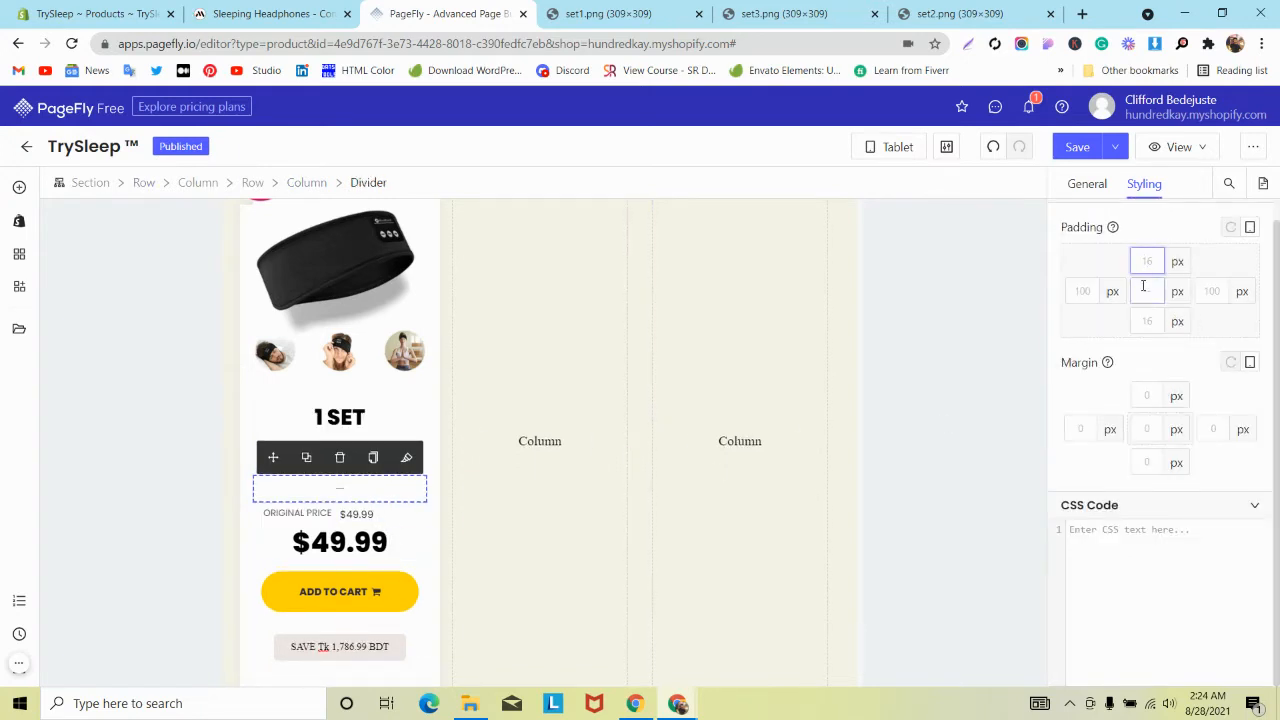
pyautogui.rightClick(1152, 260)
pyautogui.click(1151, 259)
pyautogui.write('5')
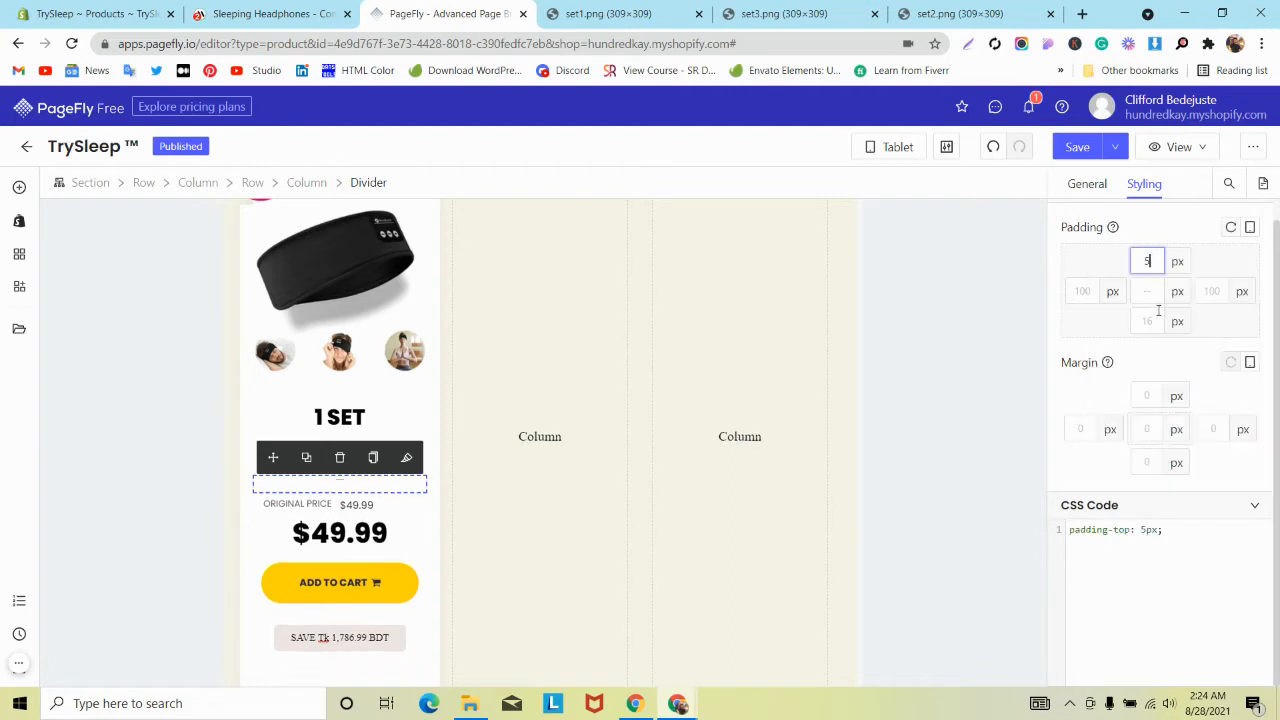
pyautogui.write('2')
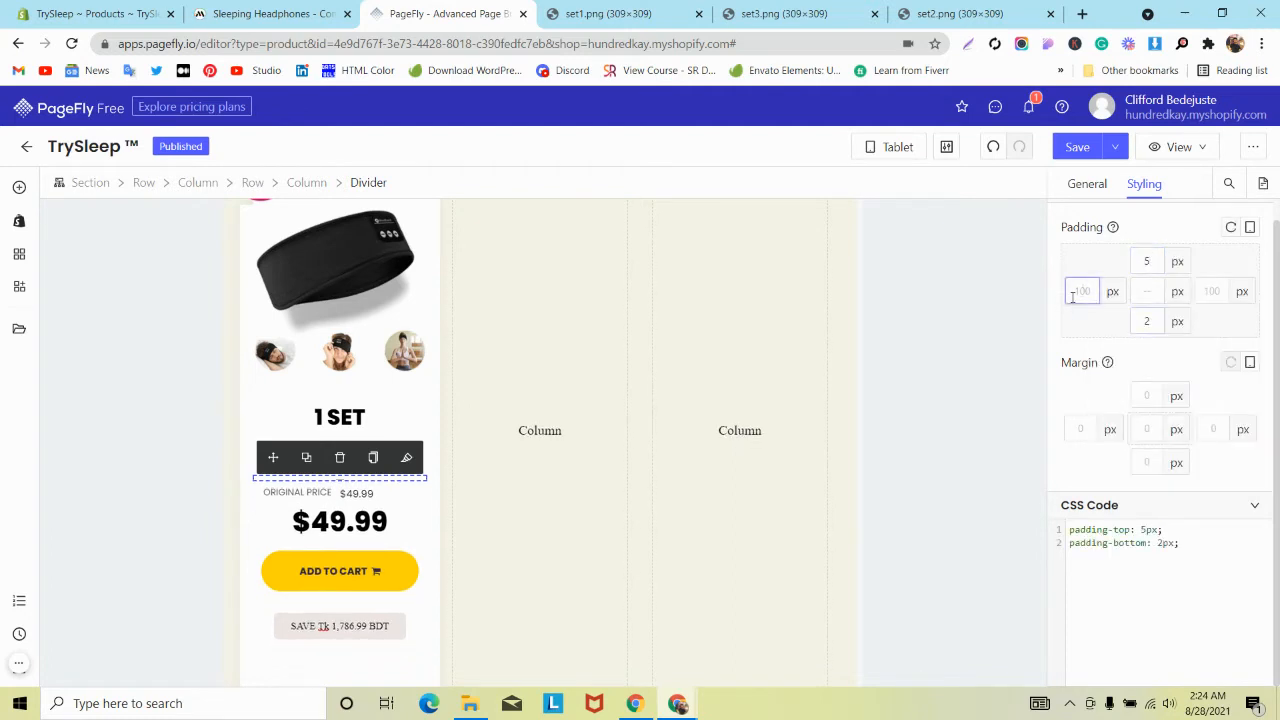
pyautogui.click(1219, 297)
pyautogui.write('7')
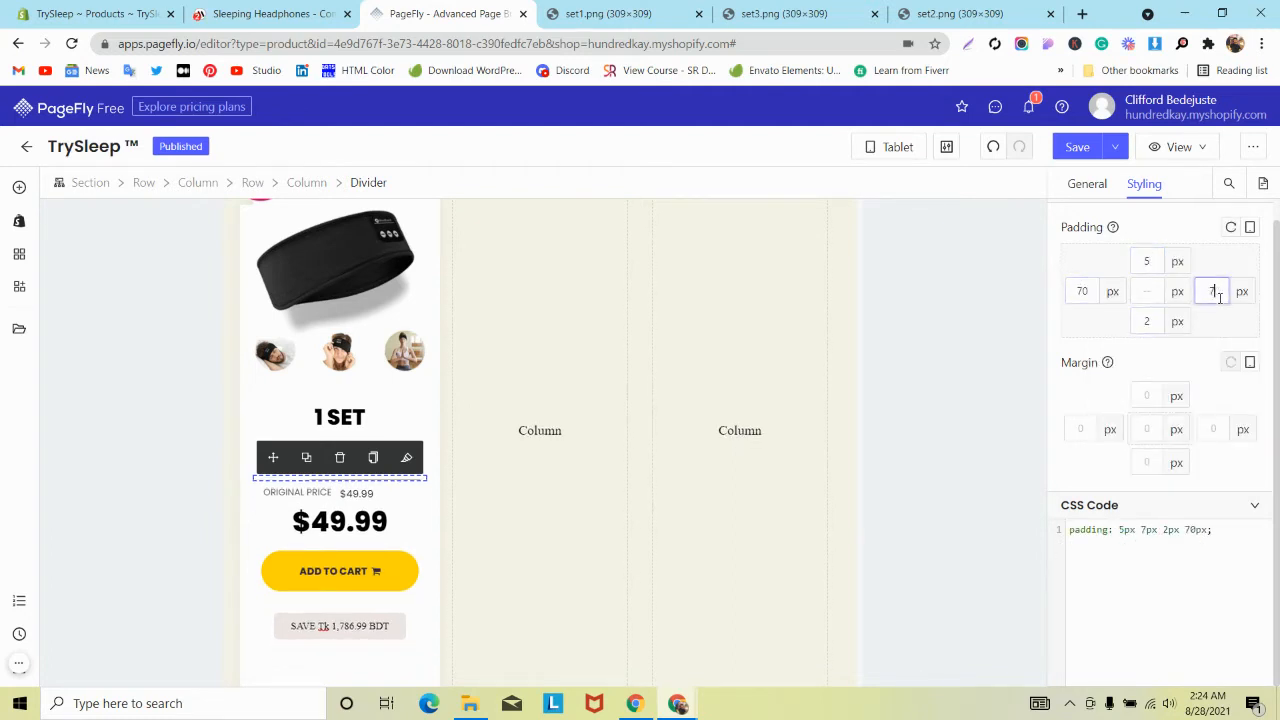
pyautogui.write('0')
pyautogui.click(717, 480)
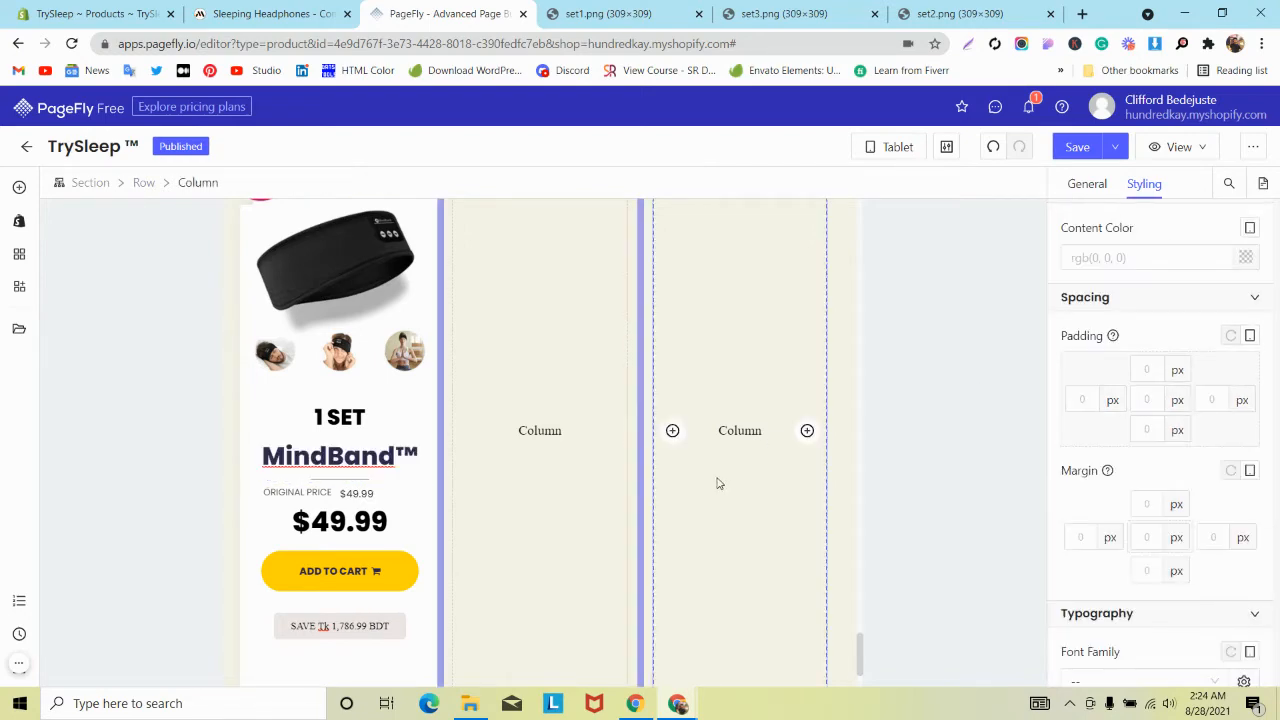
# Check the adjusted card, change the editor's device view to Mobile, and switch to the MindBand reference page.
pyautogui.scroll(-1, 477, 526)
pyautogui.scroll(2, 479, 528)
pyautogui.scroll(1, 480, 530)
pyautogui.scroll(-2, 478, 533)
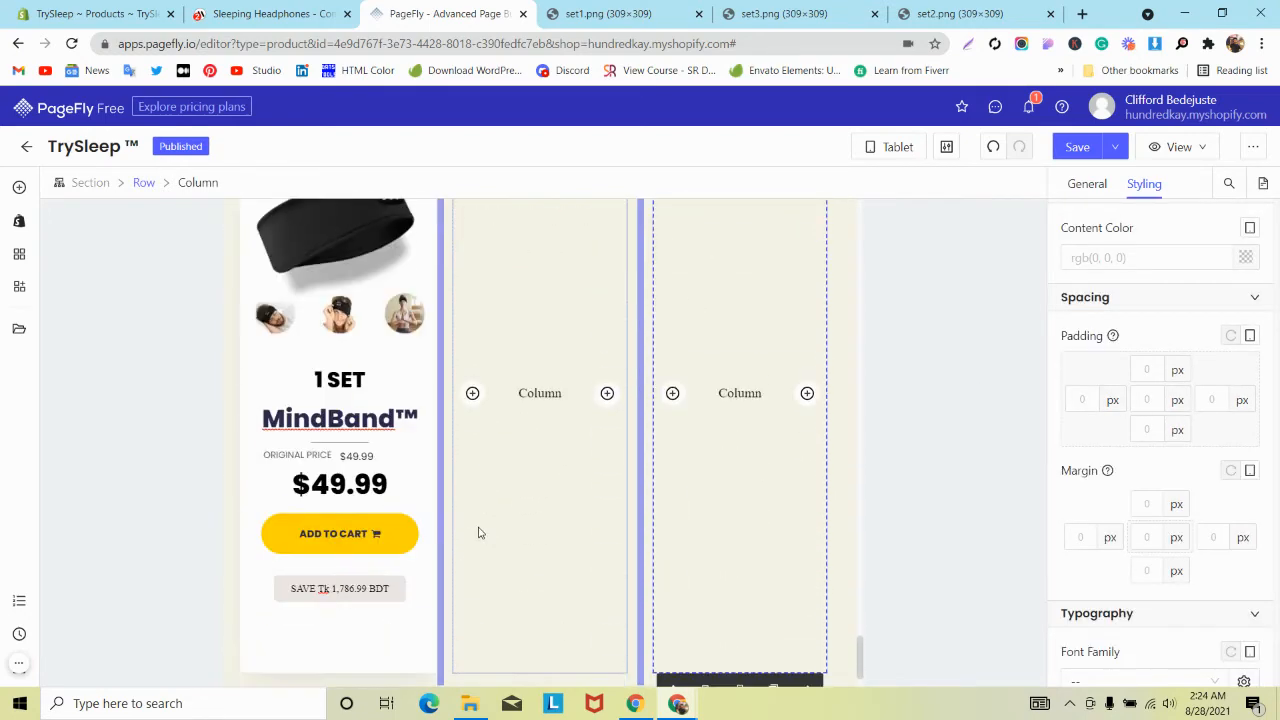
pyautogui.scroll(-2, 478, 532)
pyautogui.click(889, 150)
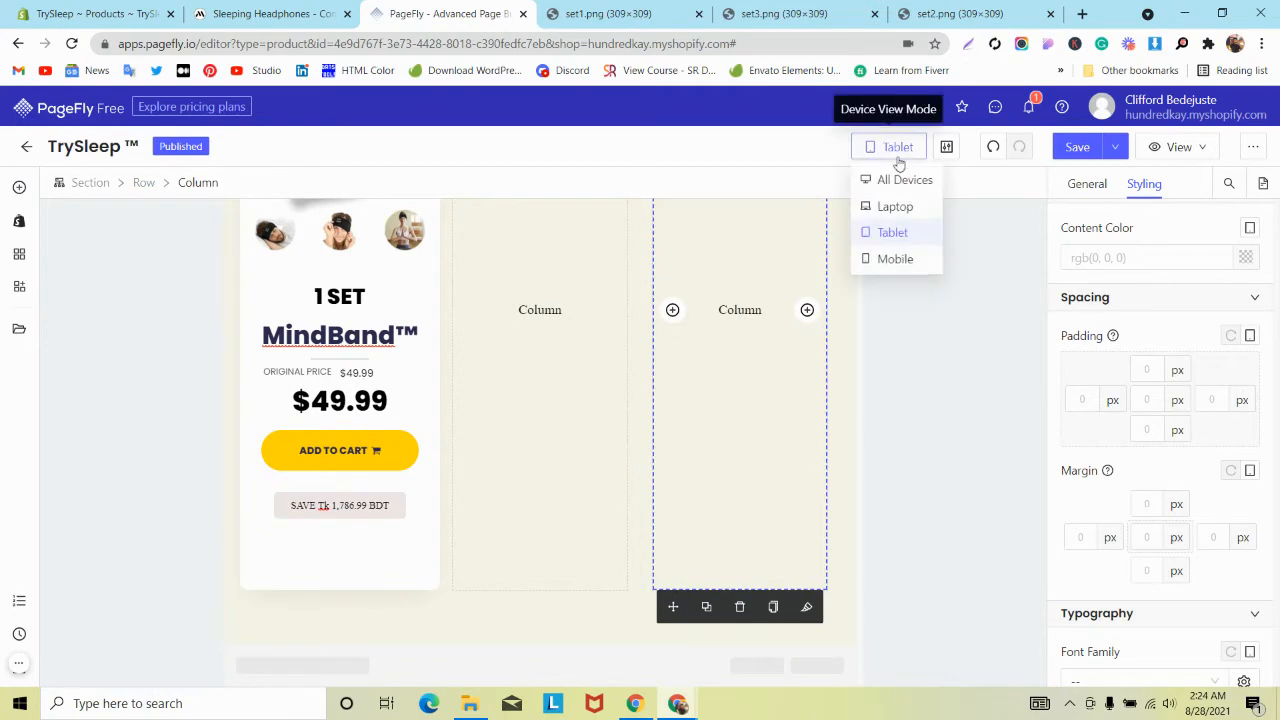
pyautogui.click(895, 259)
pyautogui.click(270, 13)
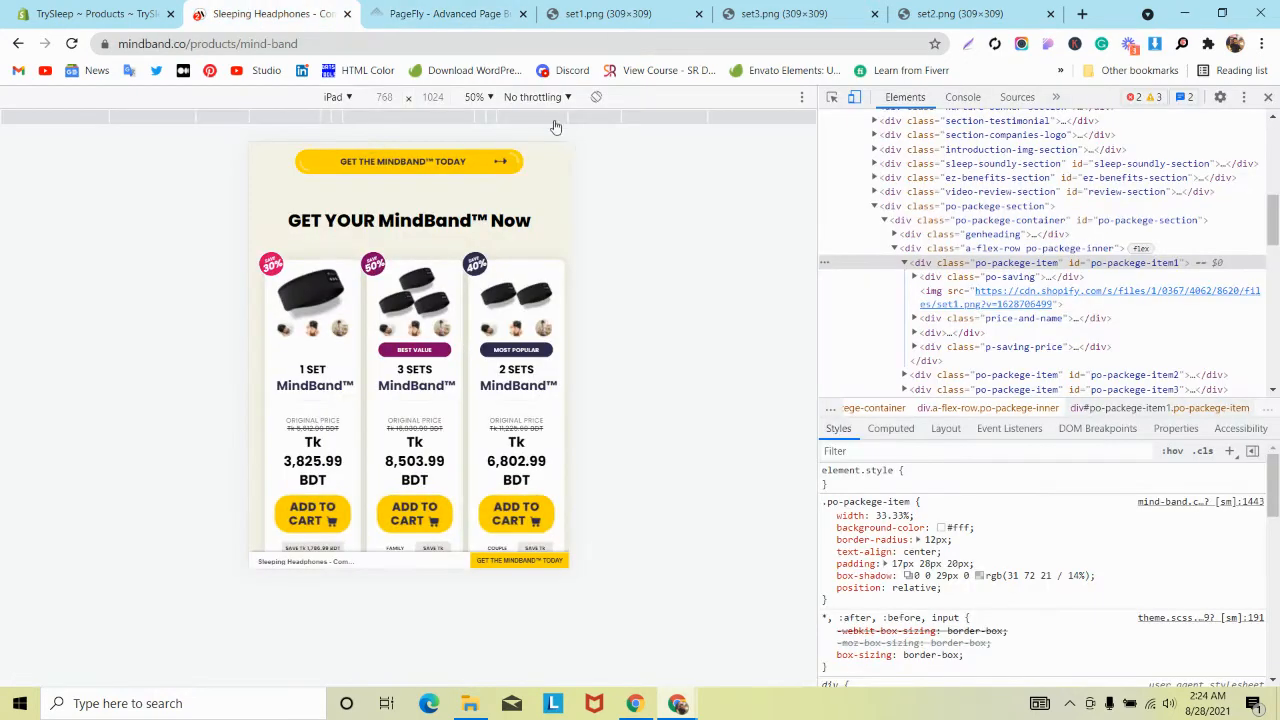
# Preview the MindBand reference page as an iPhone 6/7/8 and examine its package cards.
pyautogui.click(350, 97)
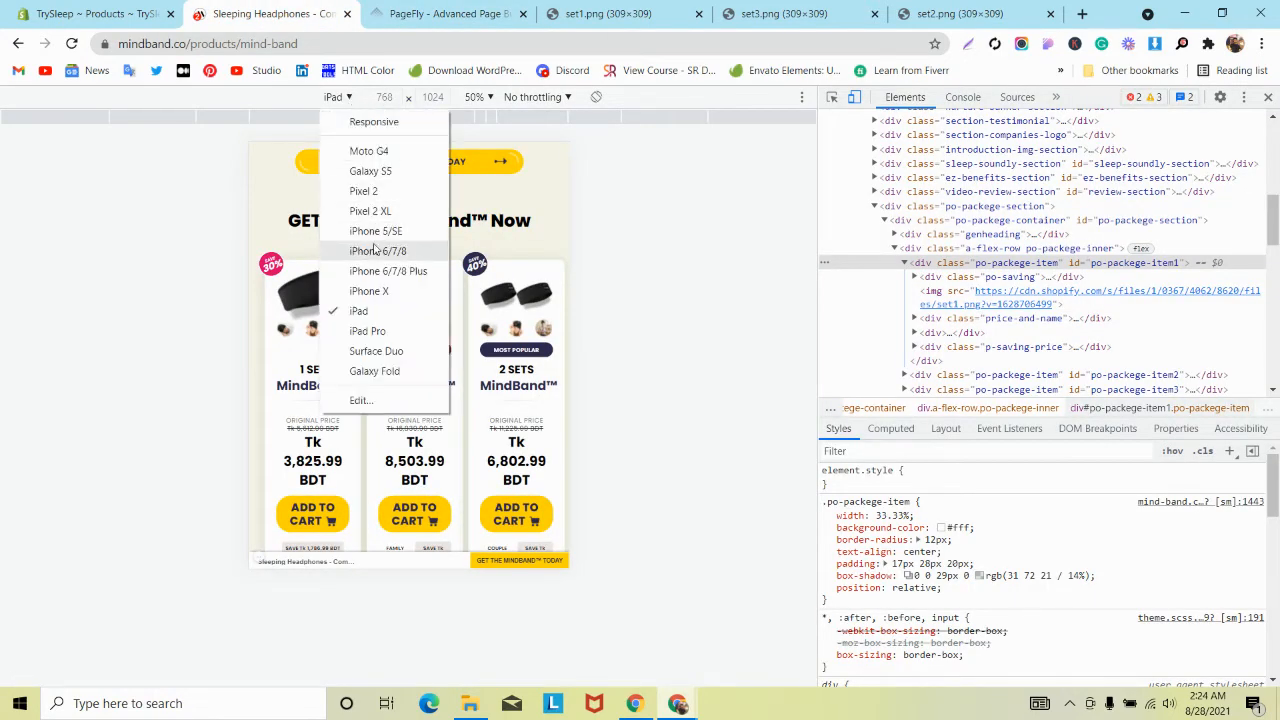
pyautogui.click(372, 249)
pyautogui.scroll(-4, 365, 265)
pyautogui.scroll(-3, 366, 265)
# Switch to the PageFly editor and set the SAVE 30% badge's image width to 80 px in the mobile layout.
pyautogui.click(449, 14)
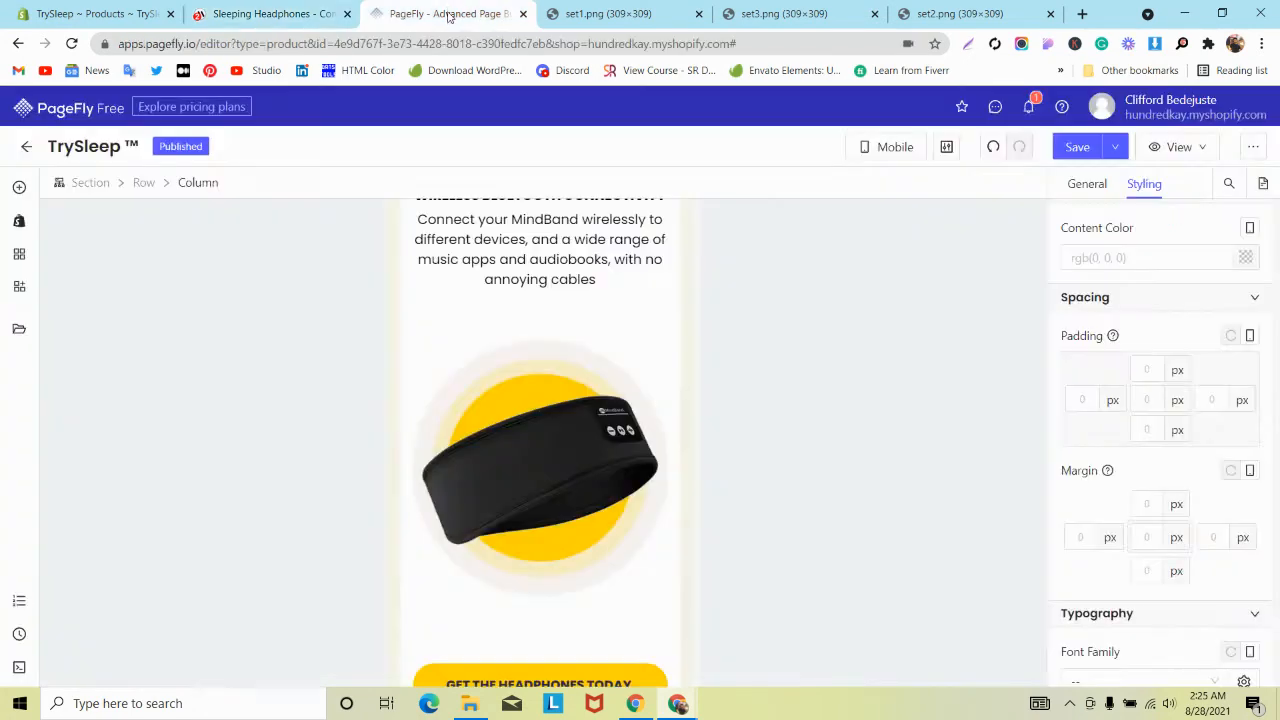
pyautogui.scroll(3, 597, 286)
pyautogui.scroll(-15, 597, 286)
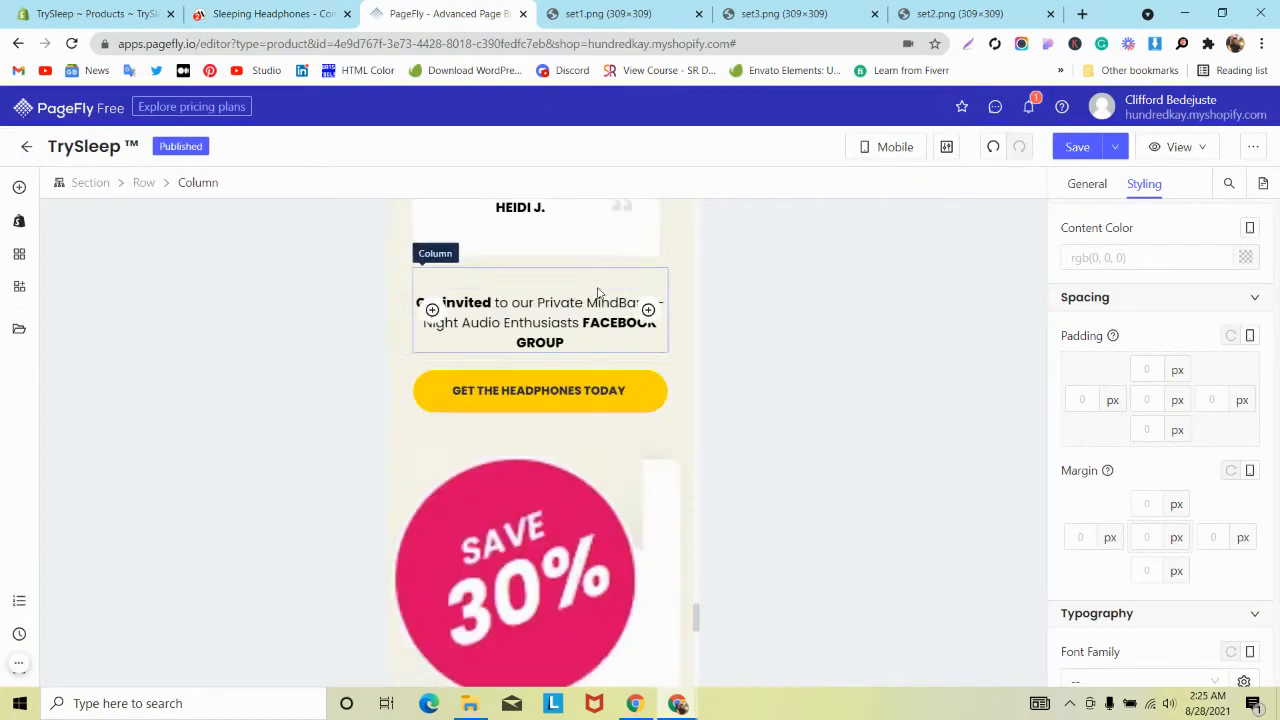
pyautogui.scroll(4, 597, 286)
pyautogui.click(578, 275)
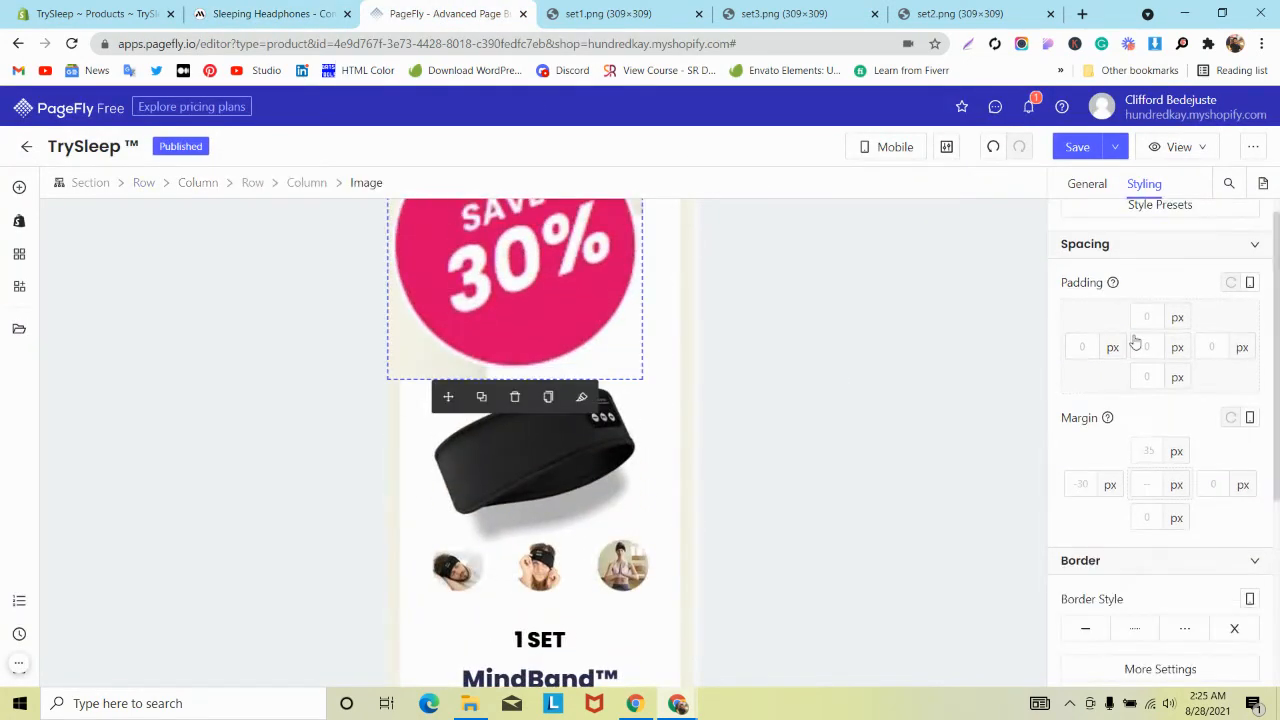
pyautogui.click(1088, 186)
pyautogui.scroll(-3, 1204, 500)
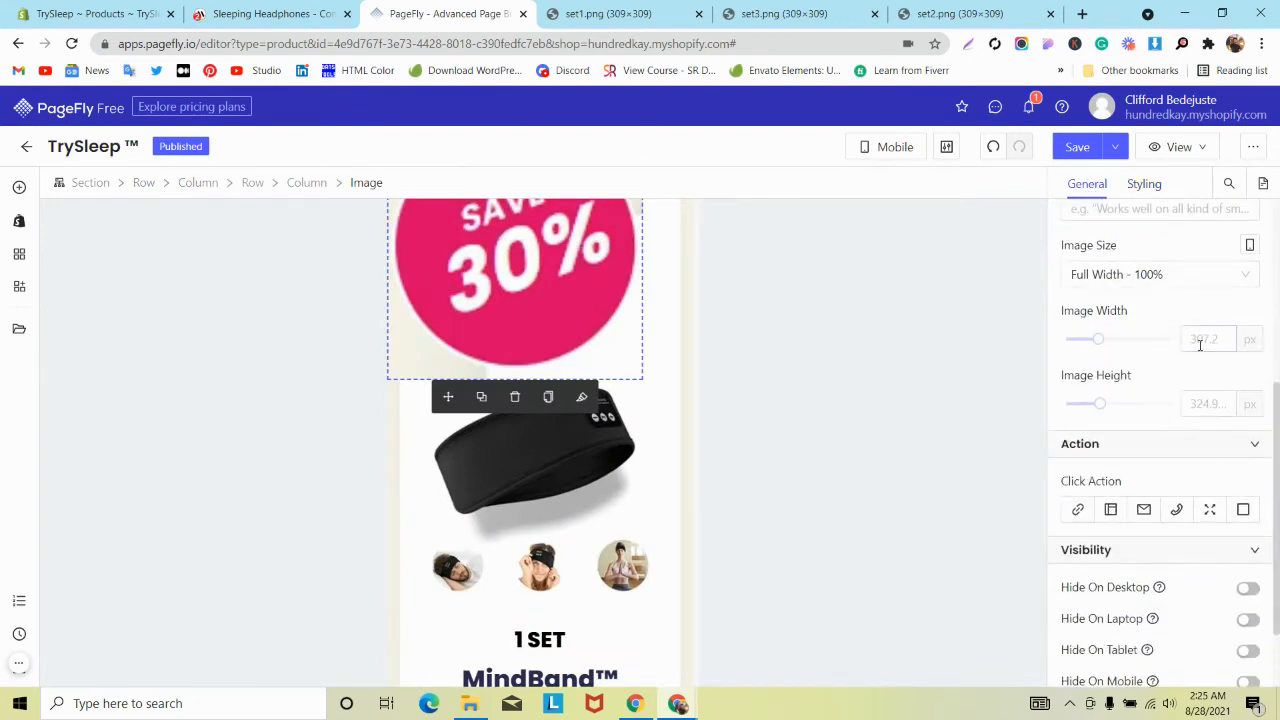
pyautogui.write('80')
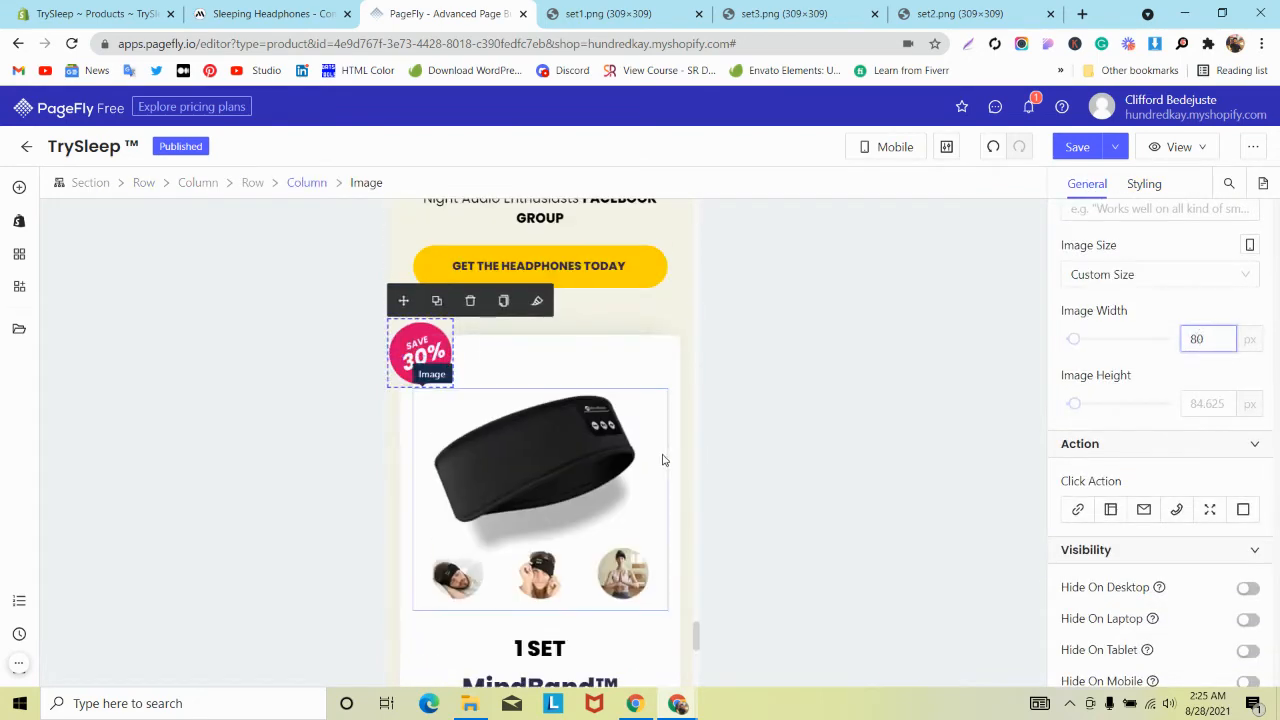
# Set the row holding the ORIGINAL PRICE label and its price to 2 columns per line.
pyautogui.scroll(-1, 555, 537)
pyautogui.scroll(-1, 555, 540)
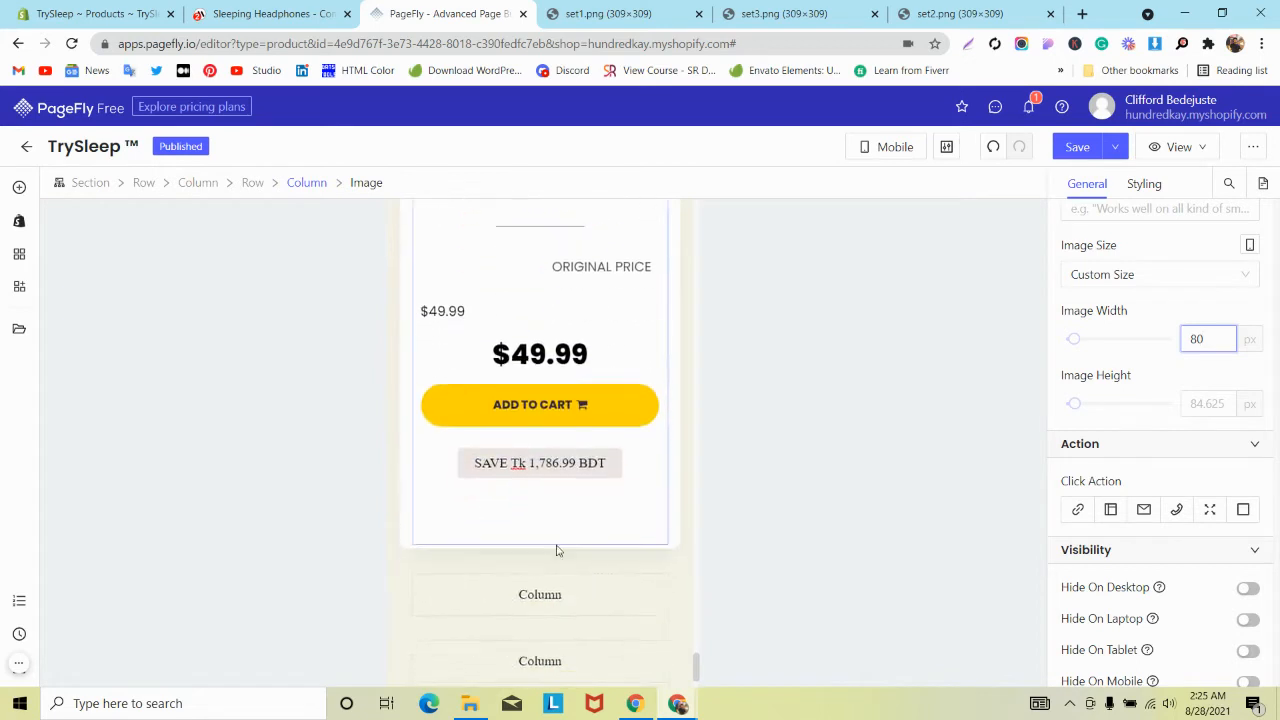
pyautogui.scroll(1, 548, 545)
pyautogui.click(489, 394)
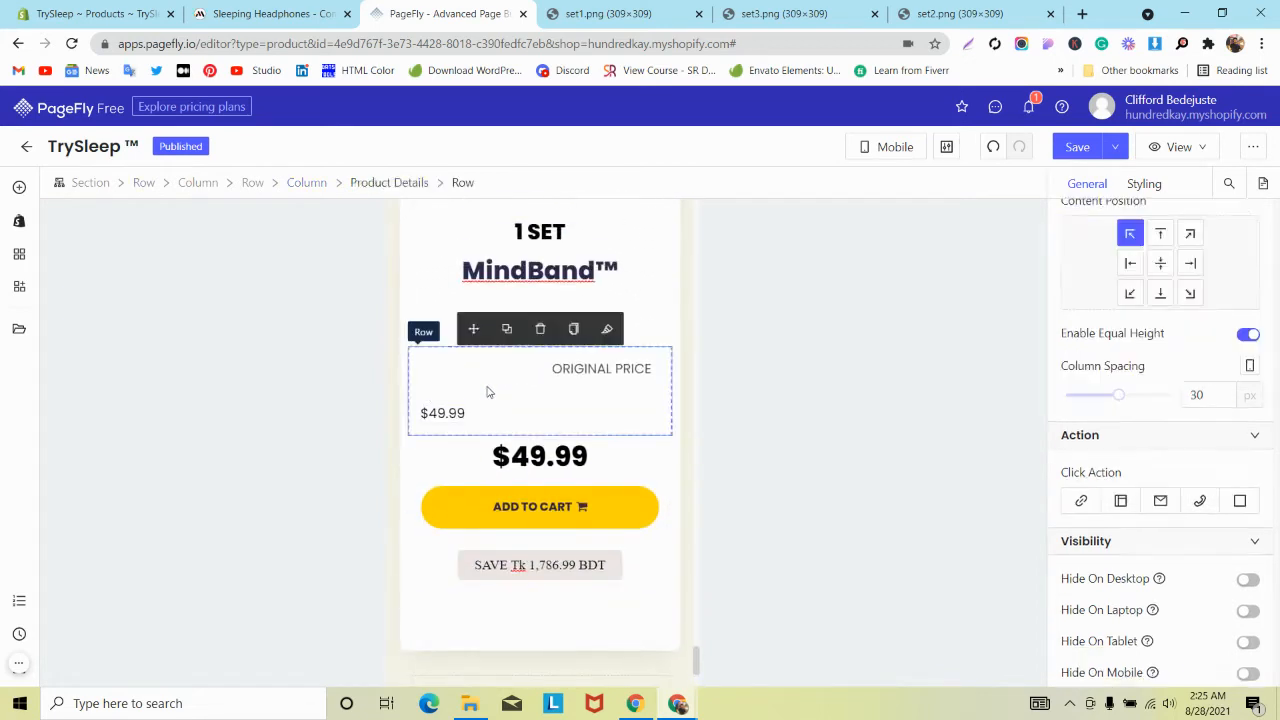
pyautogui.scroll(2, 1110, 218)
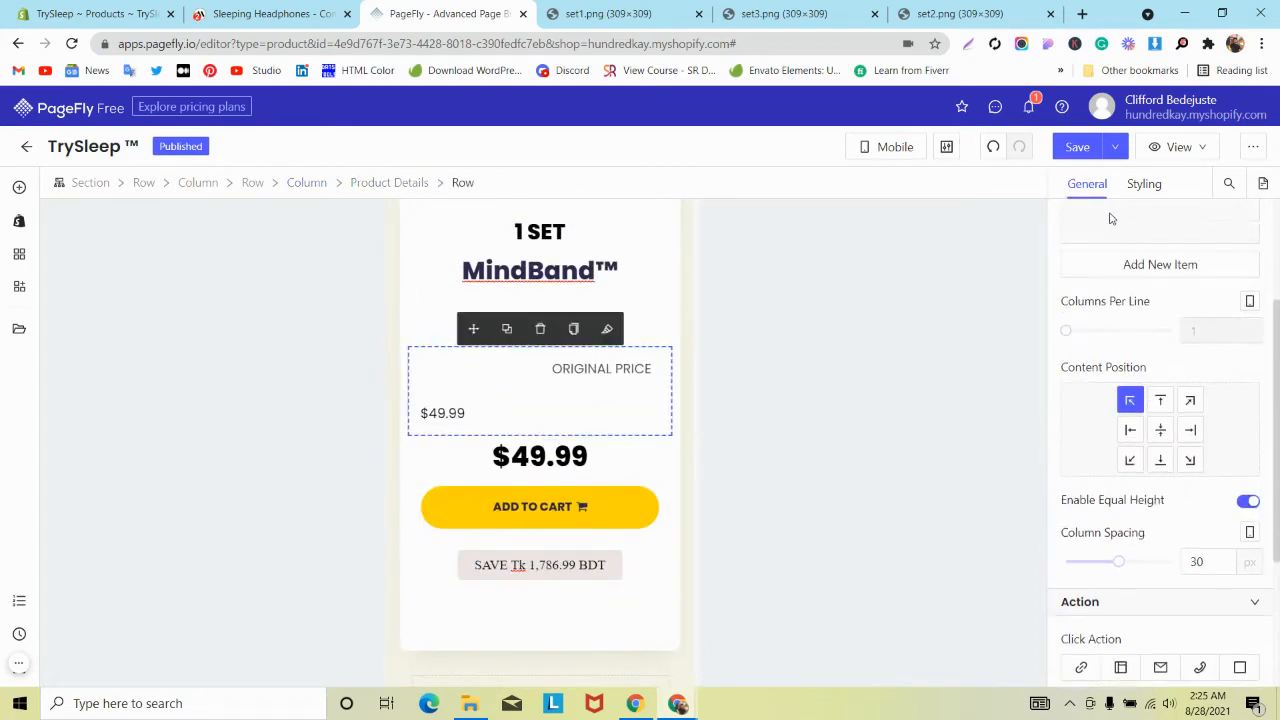
pyautogui.click(1099, 333)
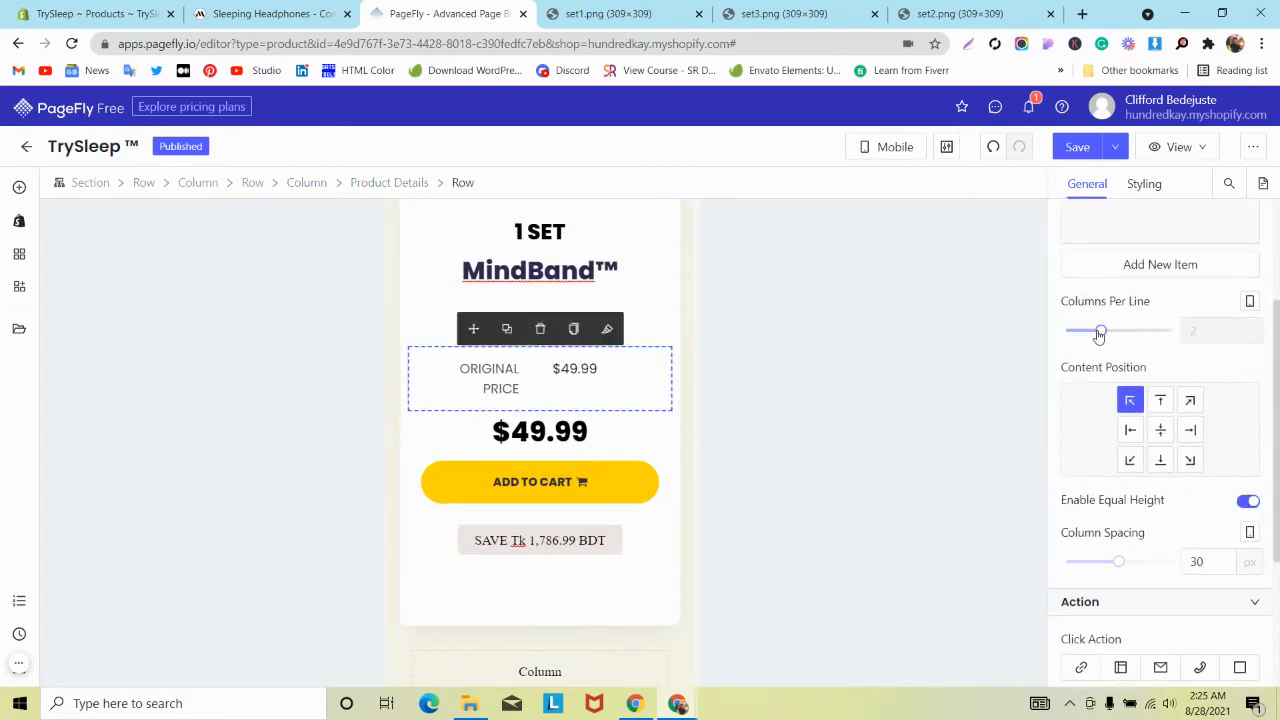
# Set the font size of both the ORIGINAL PRICE label and the price beside it to 12 px.
pyautogui.click(512, 389)
pyautogui.click(1140, 184)
pyautogui.scroll(-3, 1226, 393)
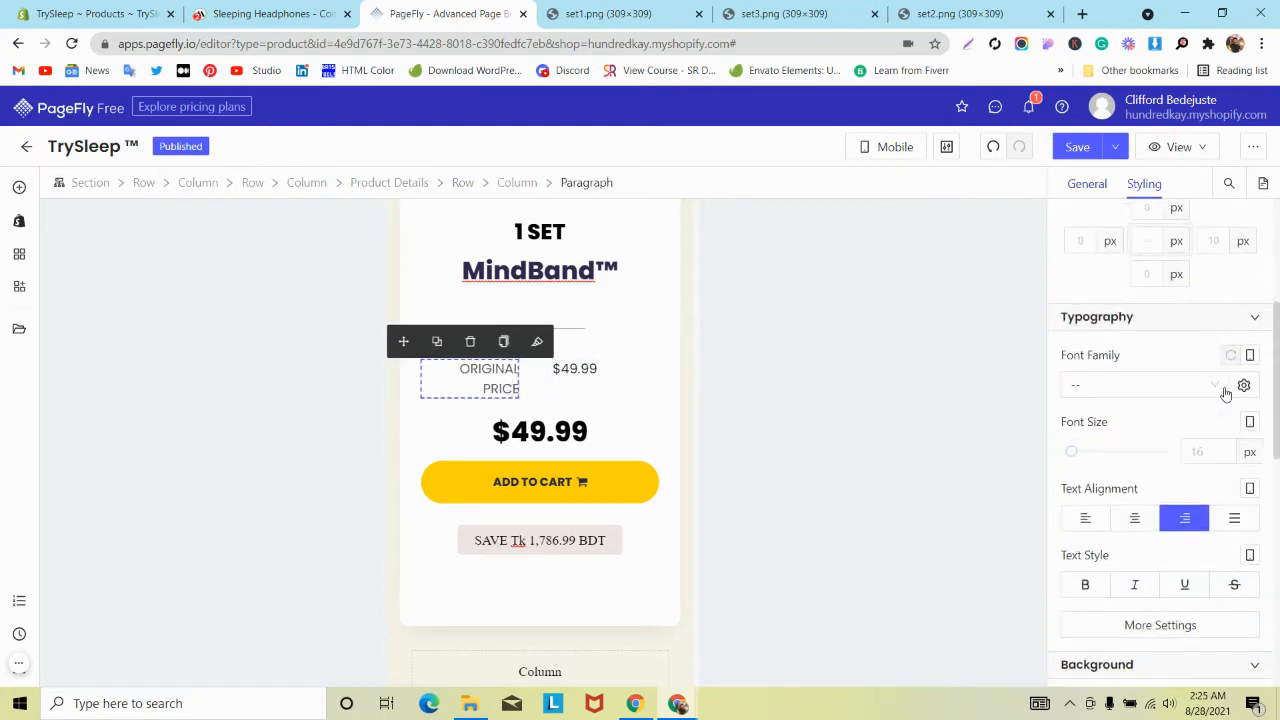
pyautogui.write('12')
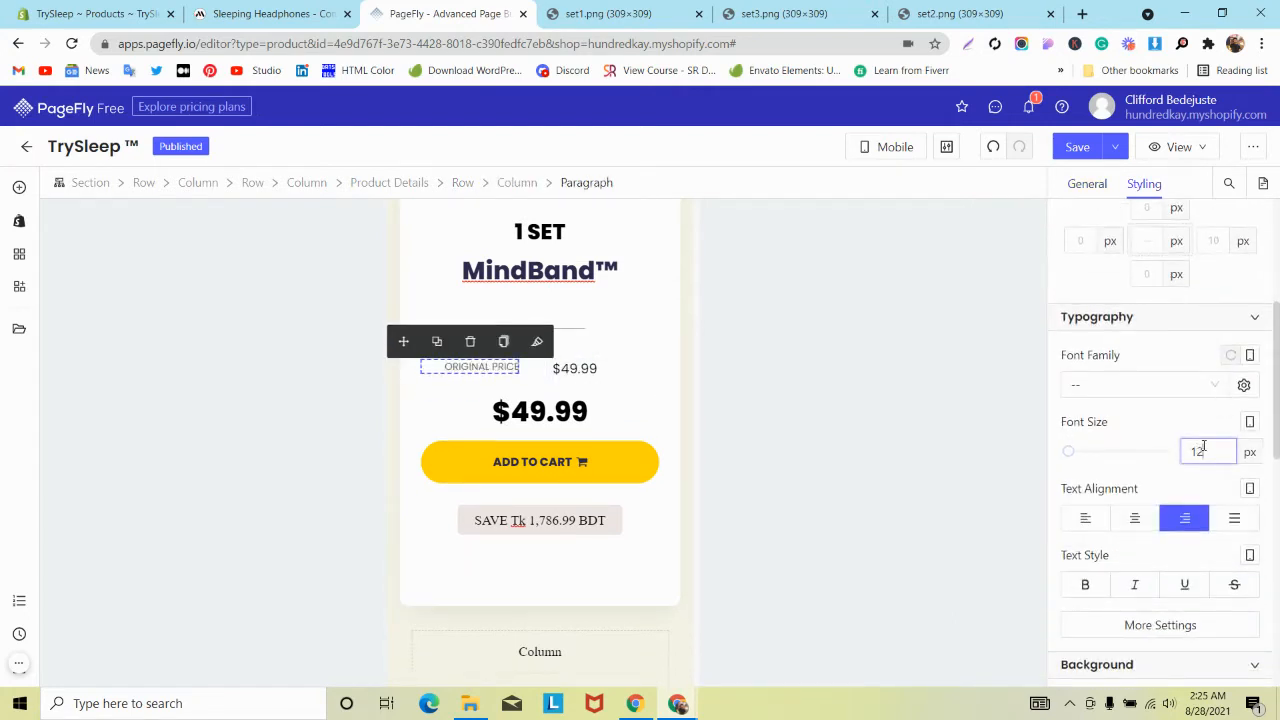
pyautogui.click(578, 372)
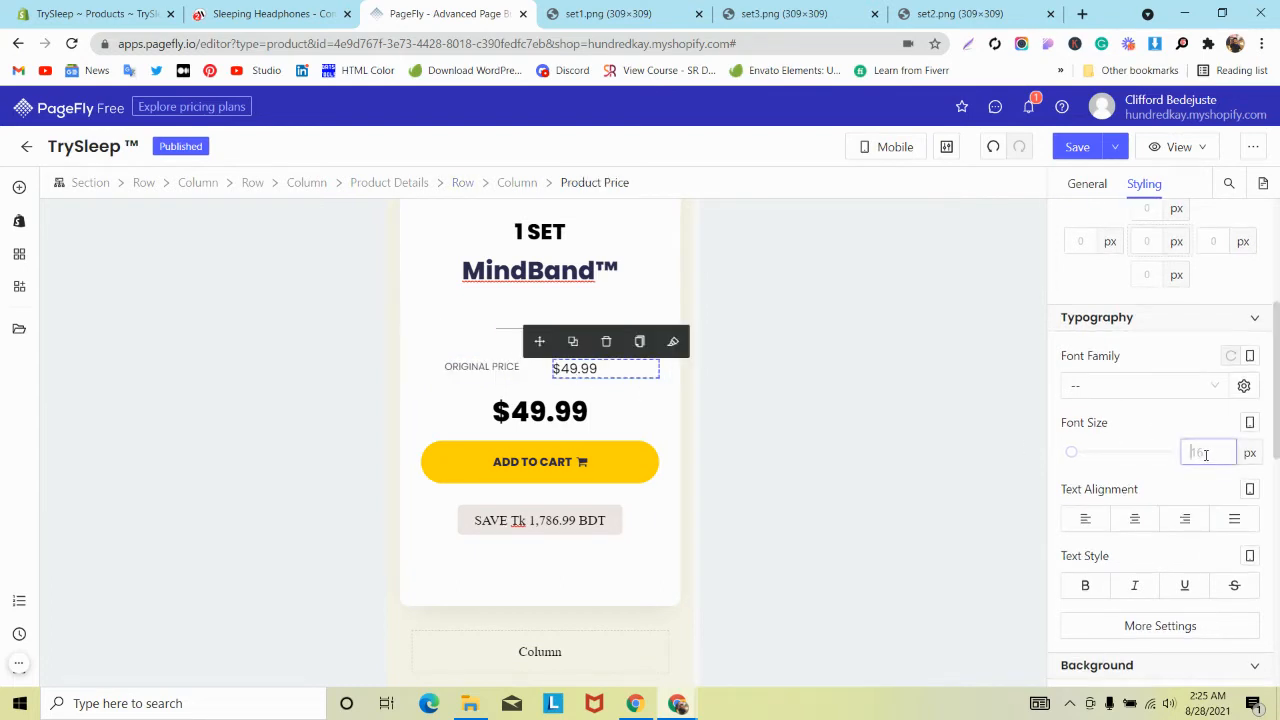
pyautogui.write('12')
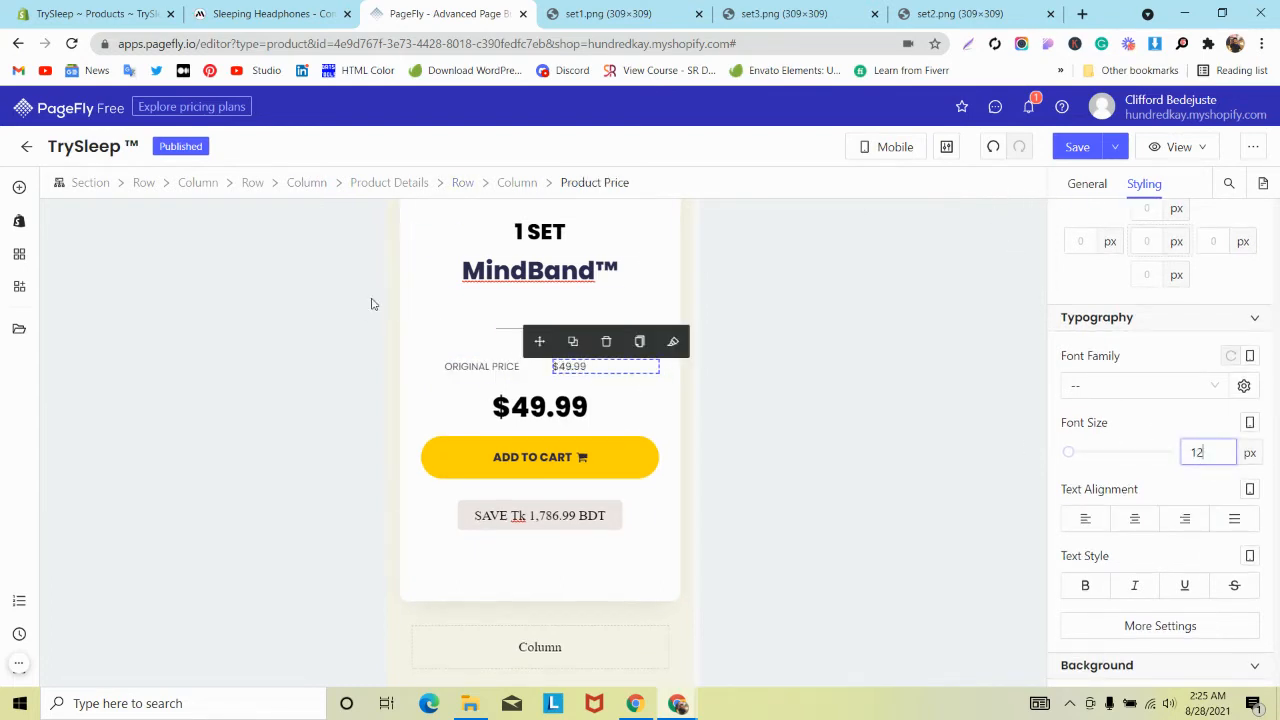
# Set the column spacing of the original price row to 0 px.
pyautogui.click(464, 183)
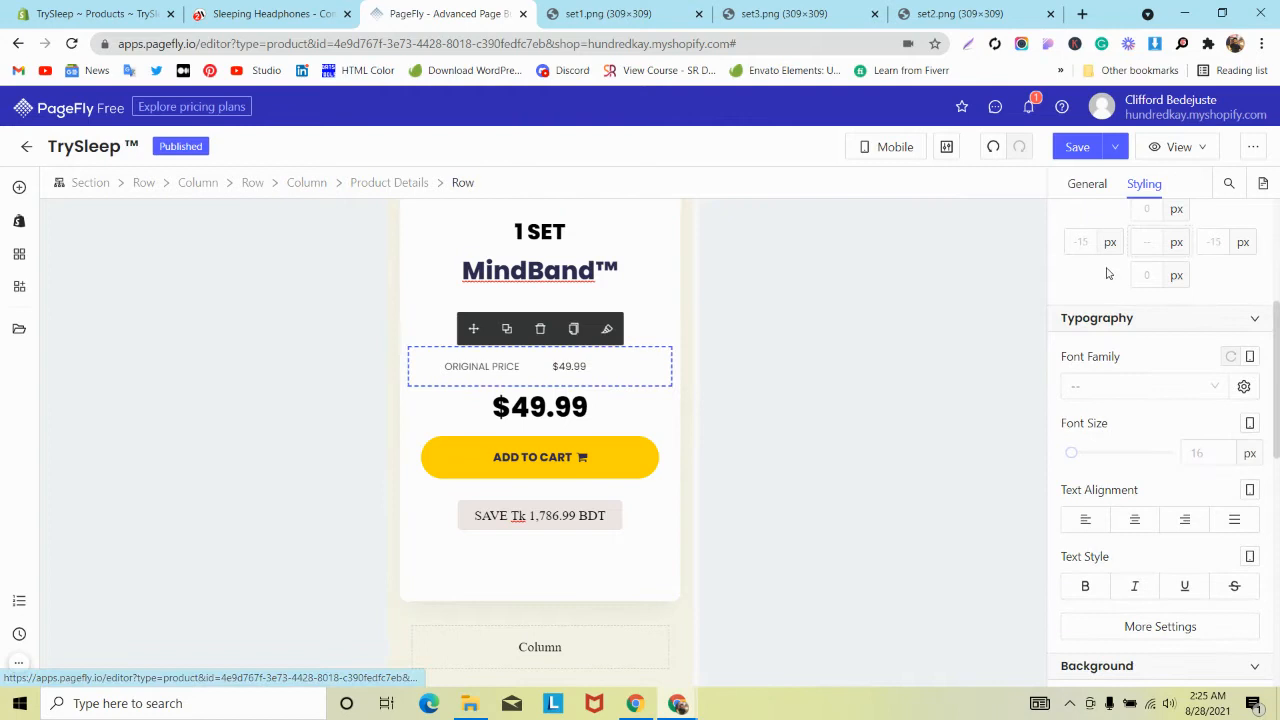
pyautogui.click(1087, 184)
pyautogui.scroll(-1, 1176, 522)
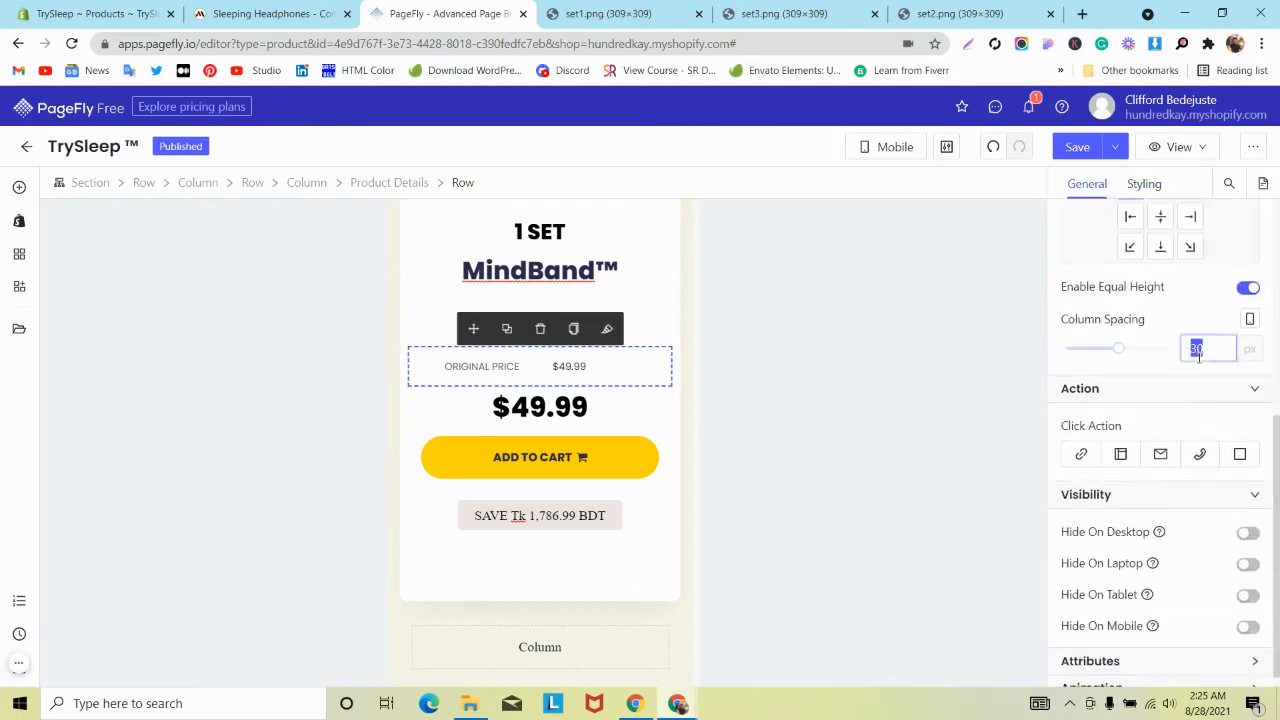
pyautogui.write('0')
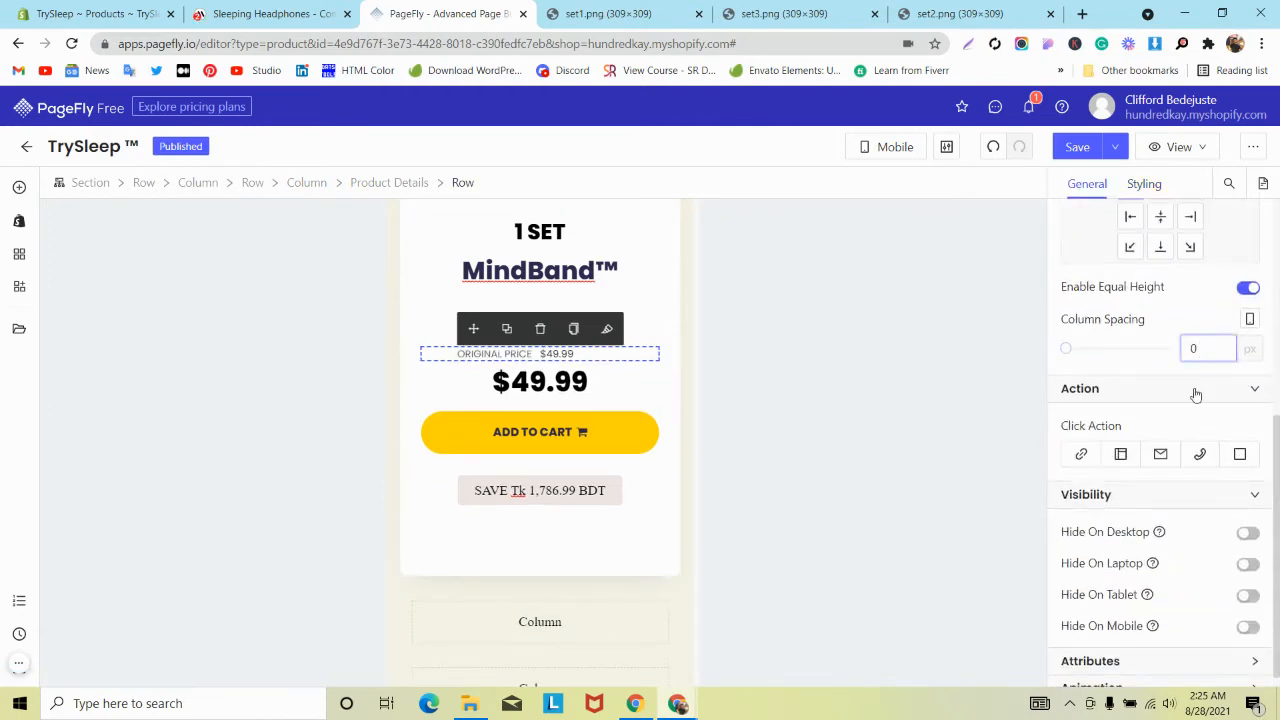
# Set the bottom padding of the 1 SET card's column to 0 px.
pyautogui.click(530, 490)
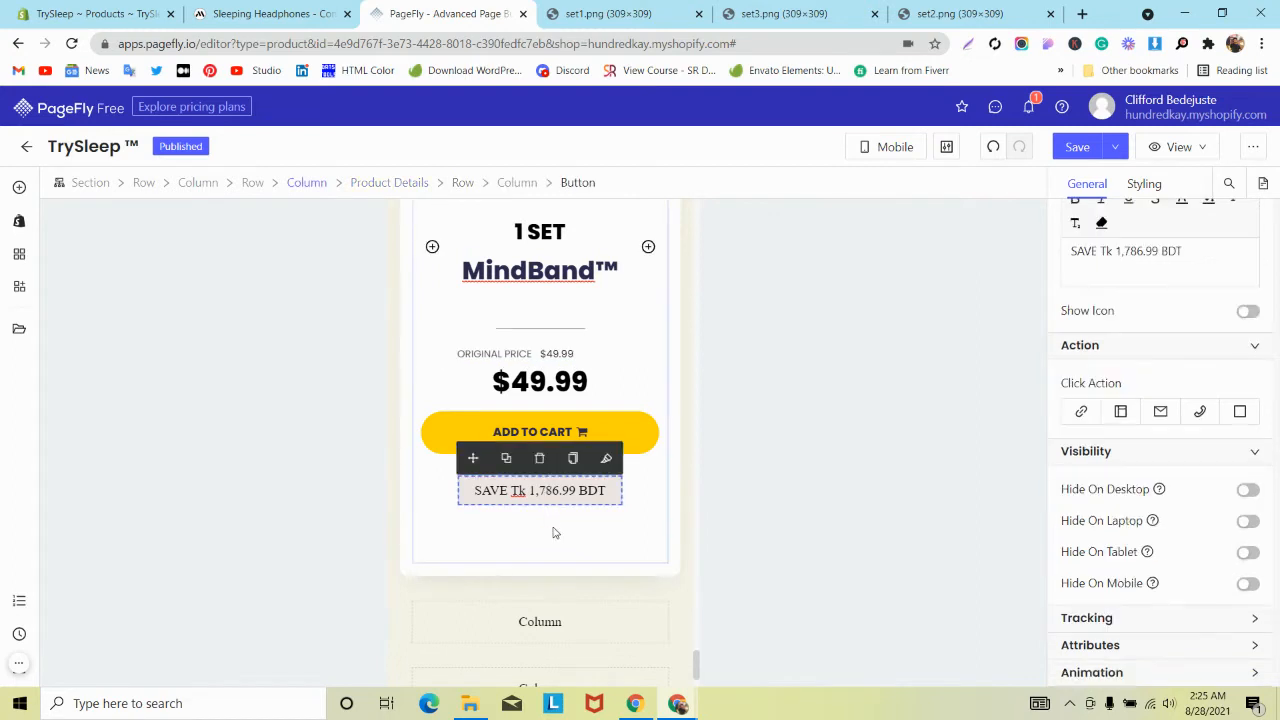
pyautogui.click(555, 533)
pyautogui.click(1144, 183)
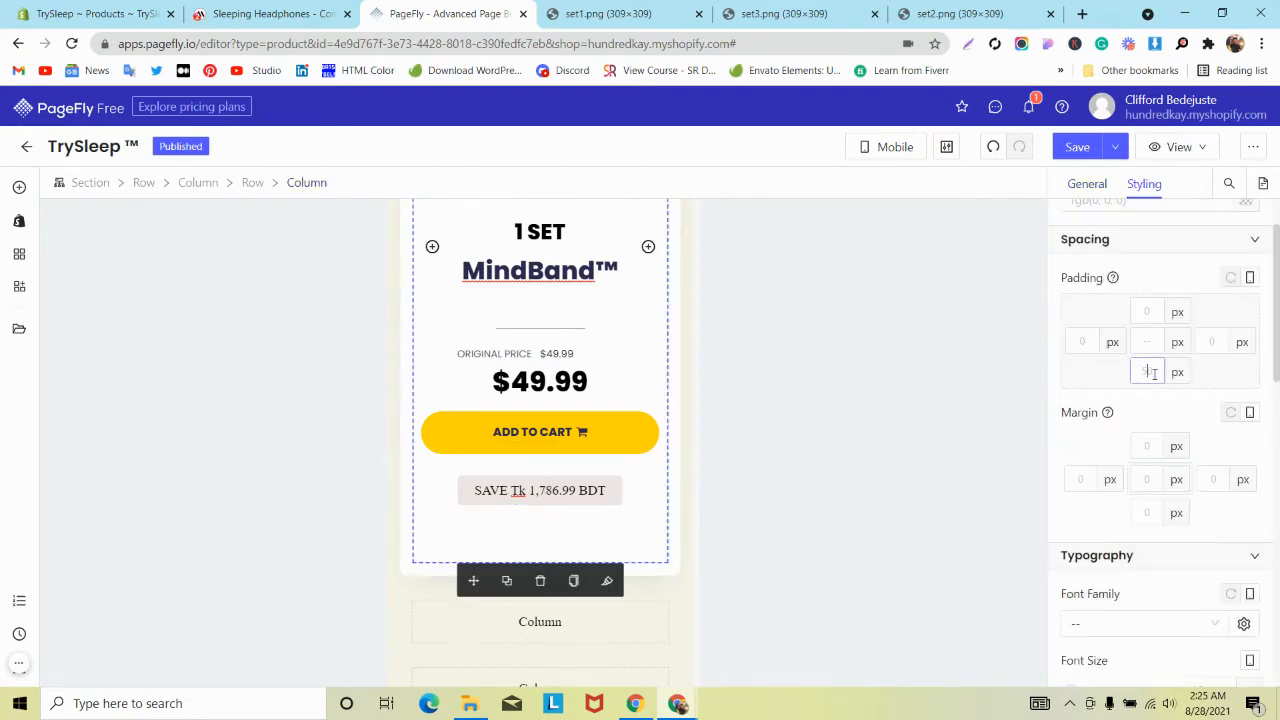
pyautogui.write('0')
pyautogui.scroll(3, 600, 451)
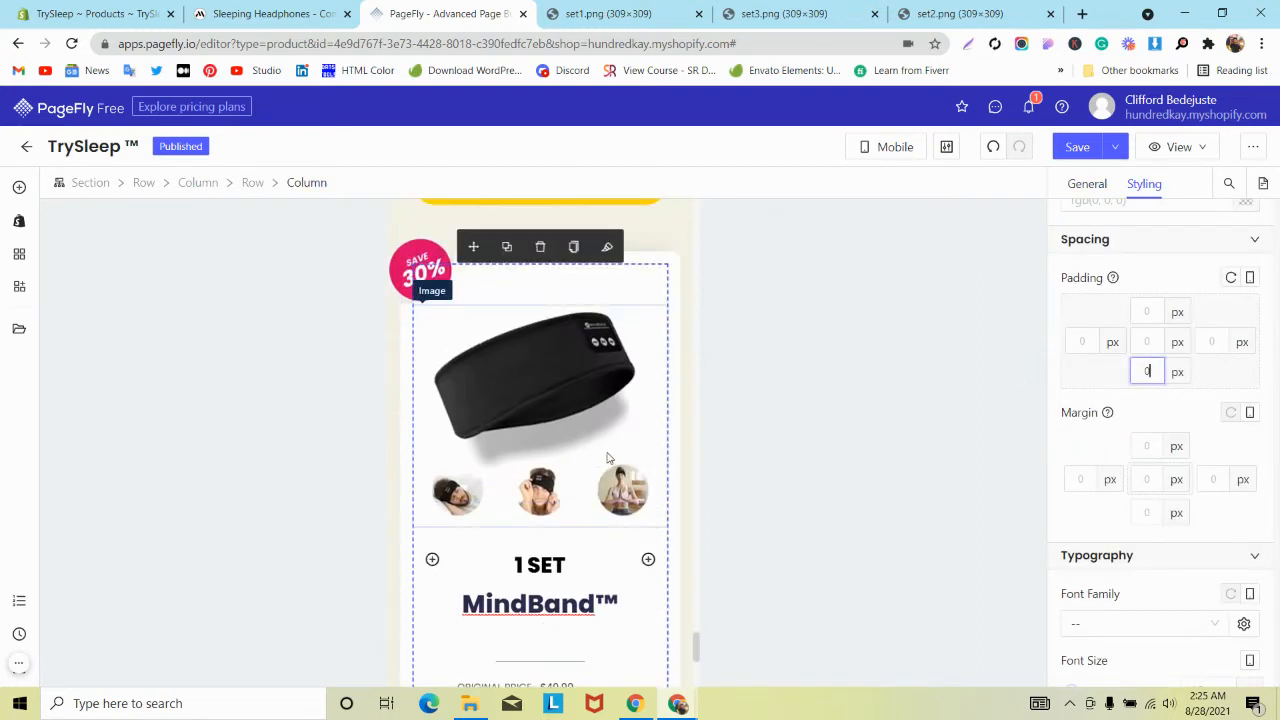
pyautogui.scroll(-1, 607, 456)
pyautogui.scroll(2, 600, 450)
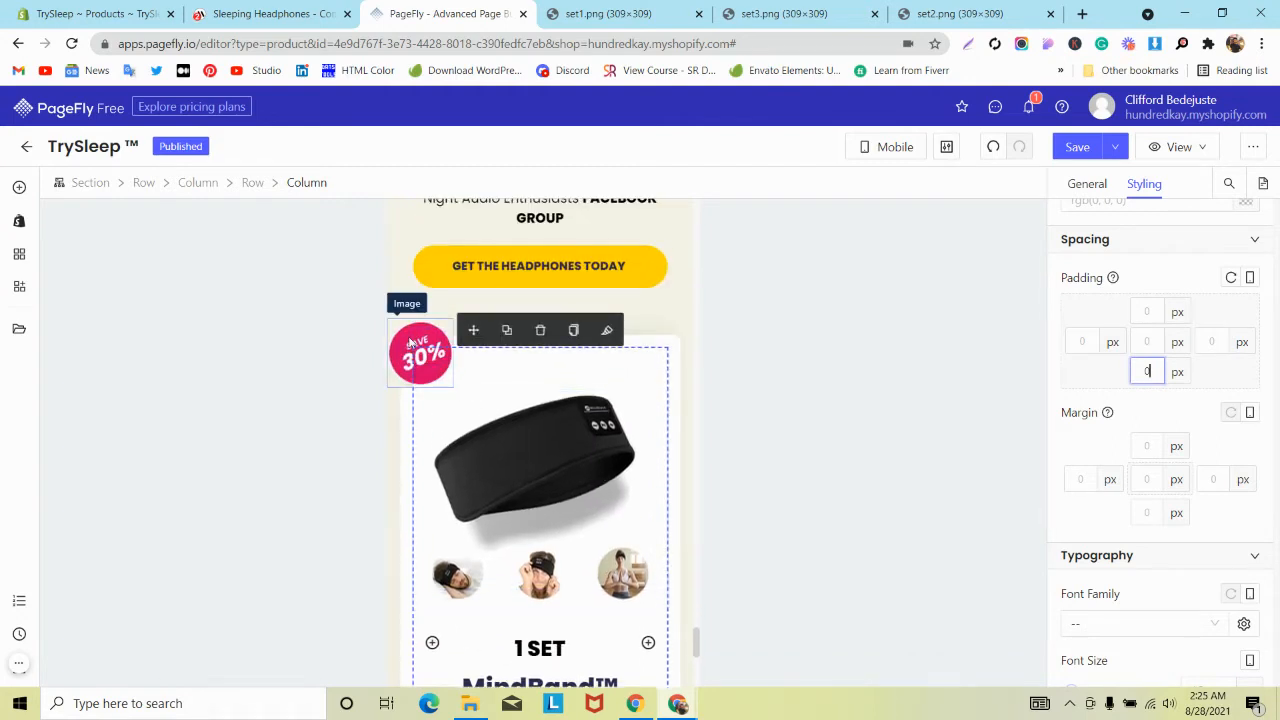
# Set the SAVE 30% badge's margin to -46 px left and -40 px top, and check the mobile card.
pyautogui.click(425, 360)
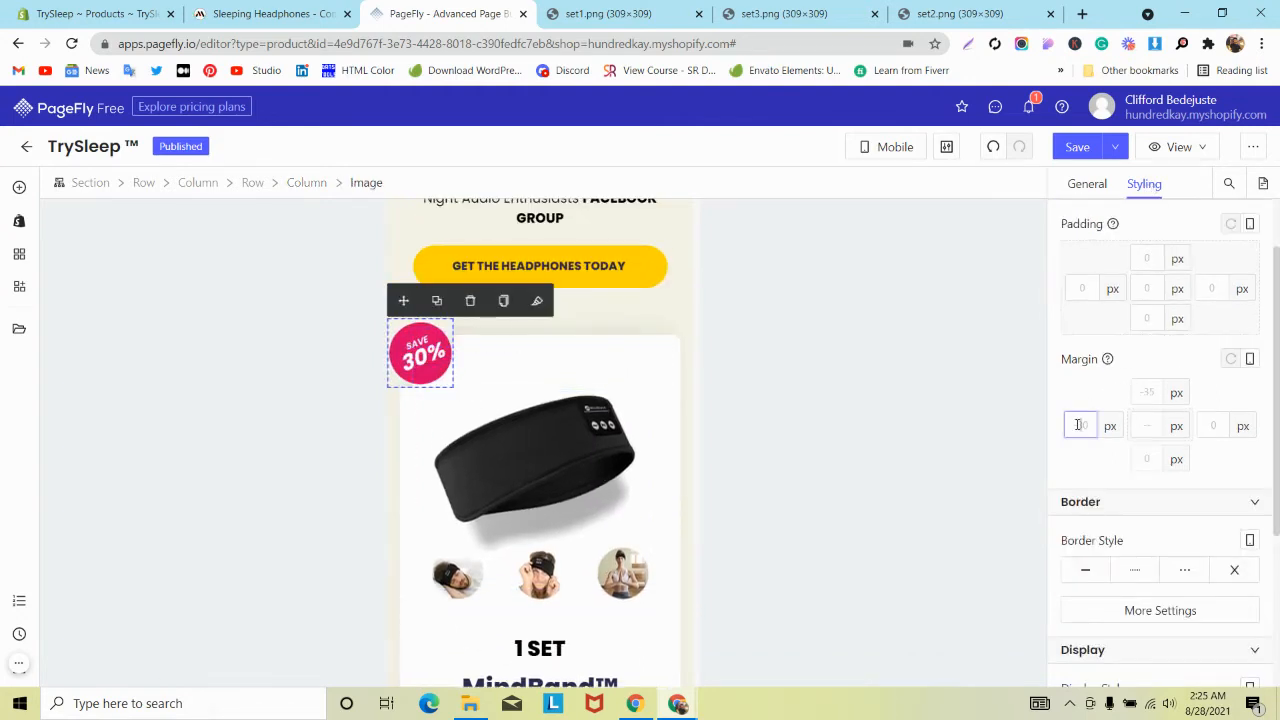
pyautogui.write('-30')
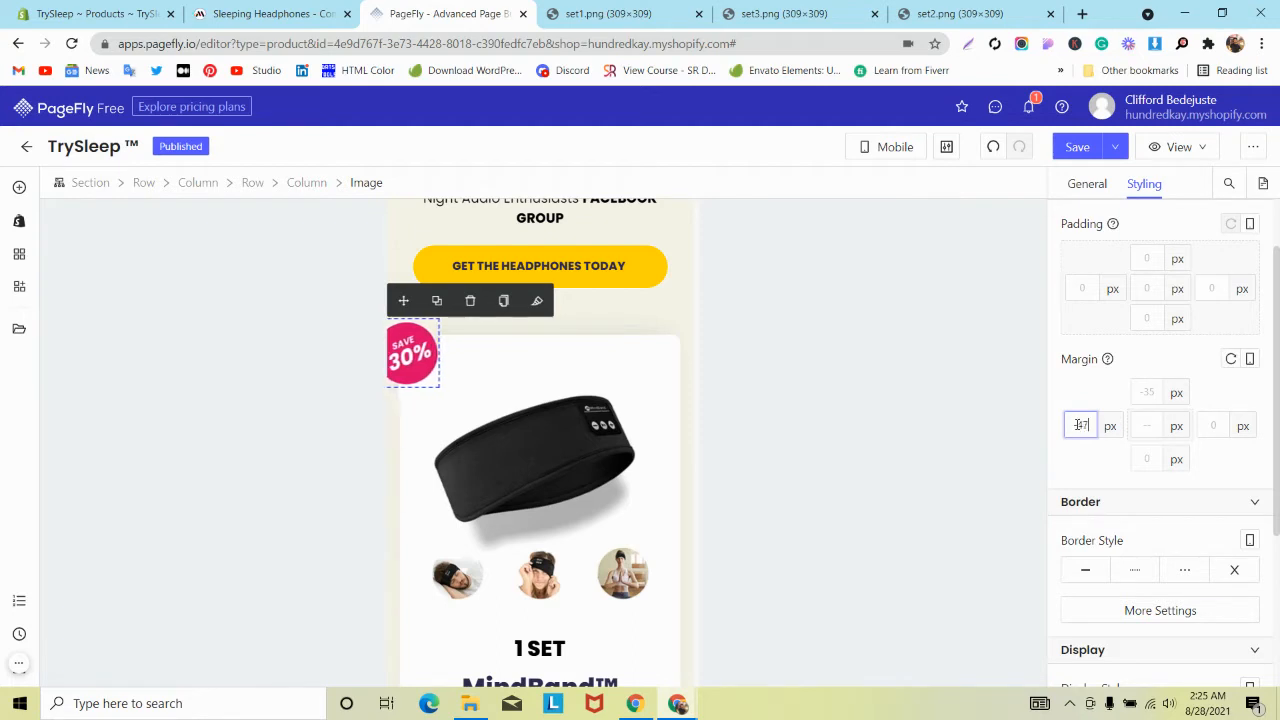
pyautogui.click(1142, 397)
pyautogui.write('-40')
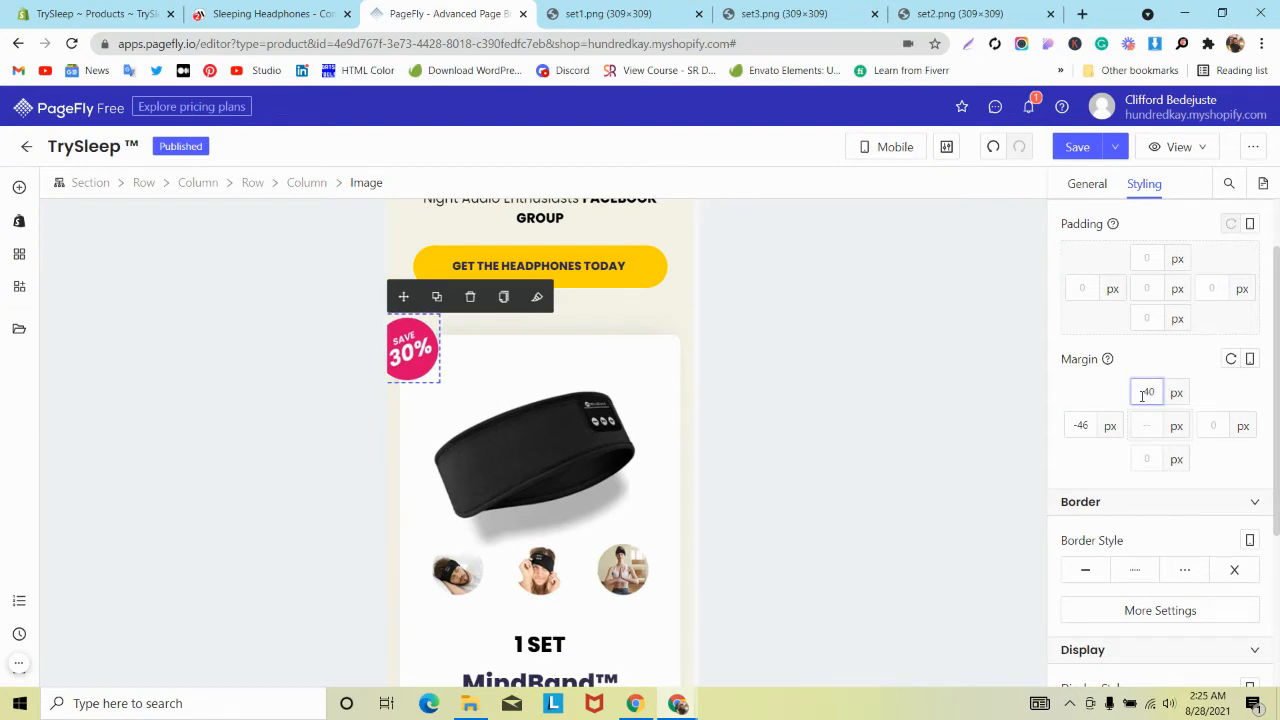
pyautogui.scroll(-2, 629, 408)
pyautogui.scroll(2, 629, 408)
pyautogui.click(629, 379)
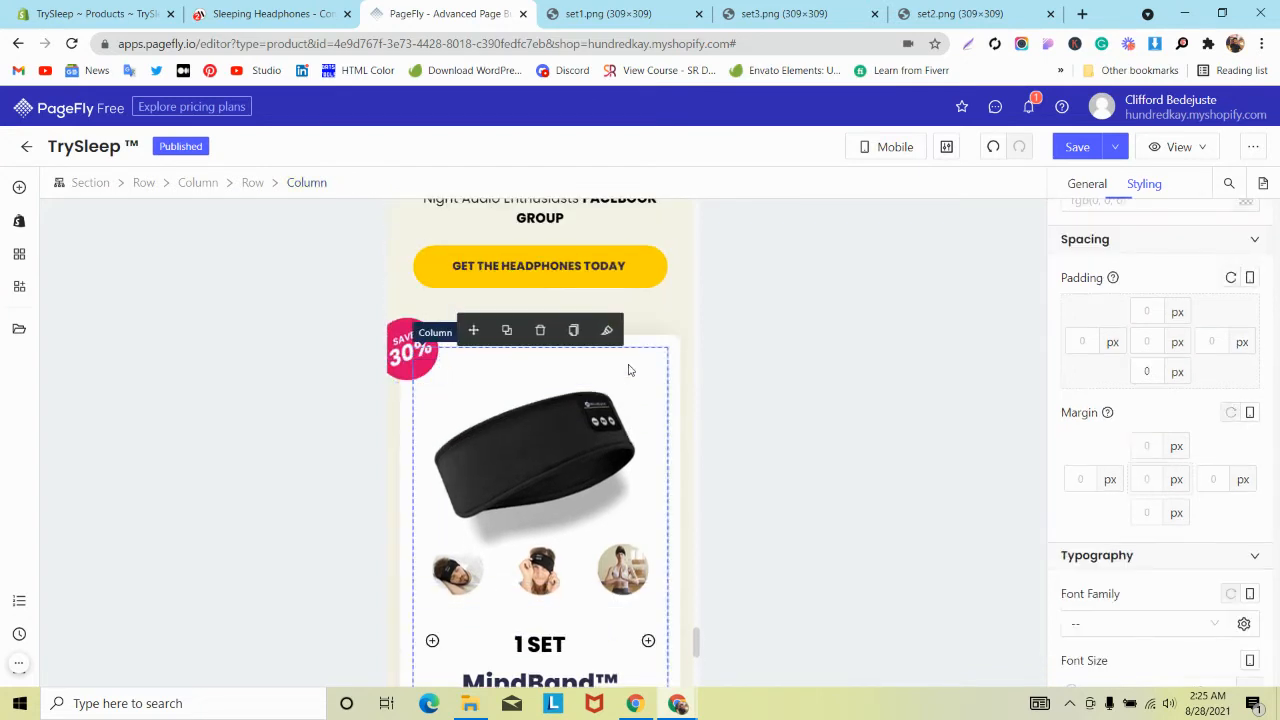
pyautogui.scroll(-5, 629, 382)
pyautogui.scroll(-1, 629, 383)
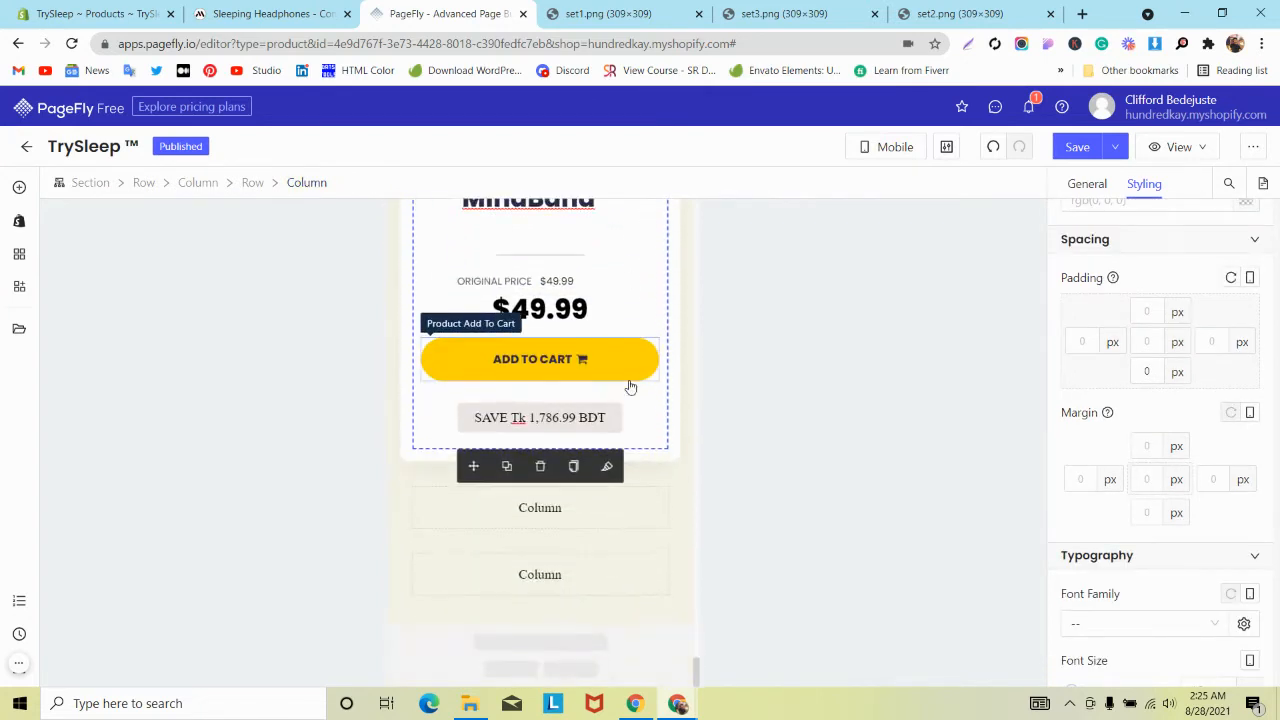
pyautogui.scroll(7, 629, 383)
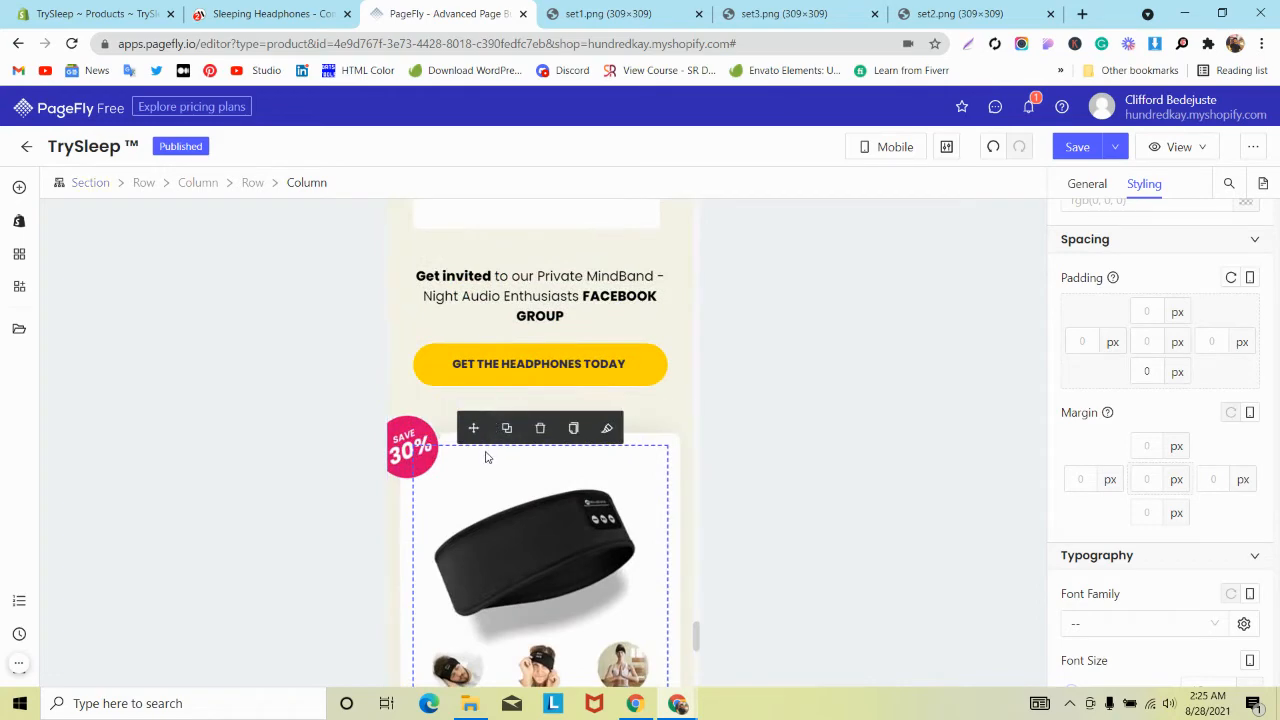
# Open the remove.bg website in a new browser tab.
pyautogui.click(1081, 14)
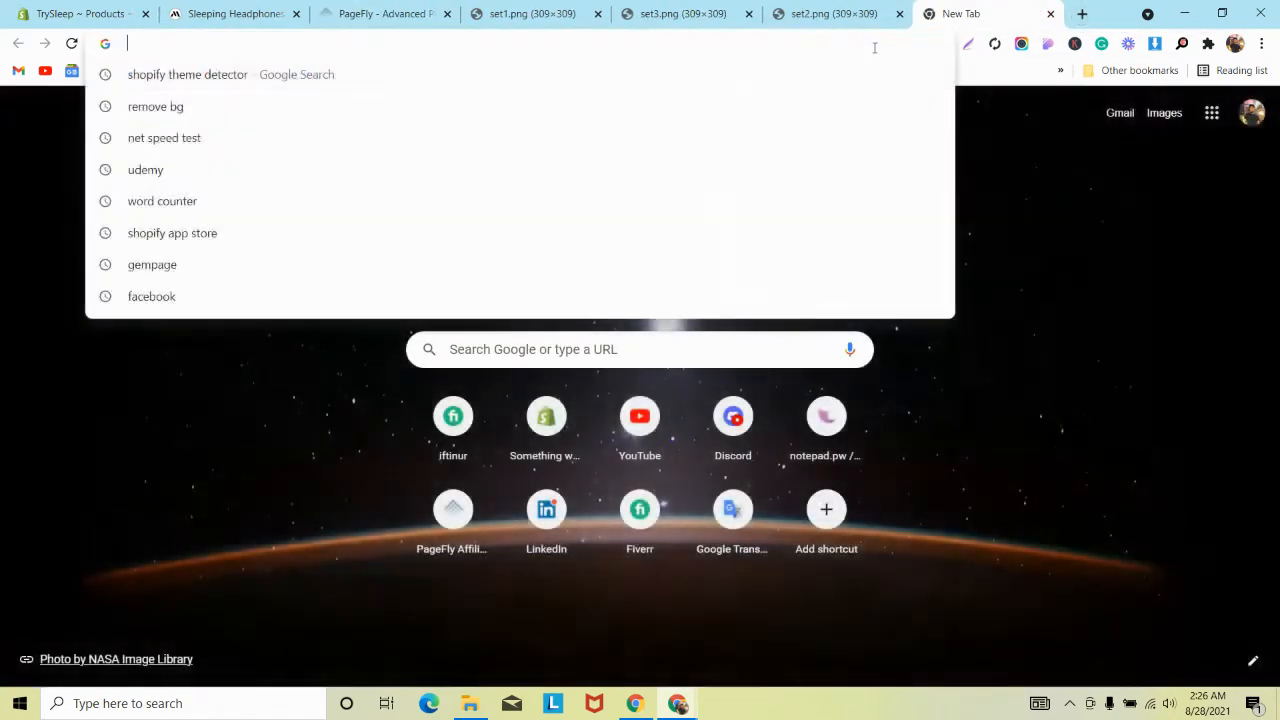
pyautogui.write('re,')
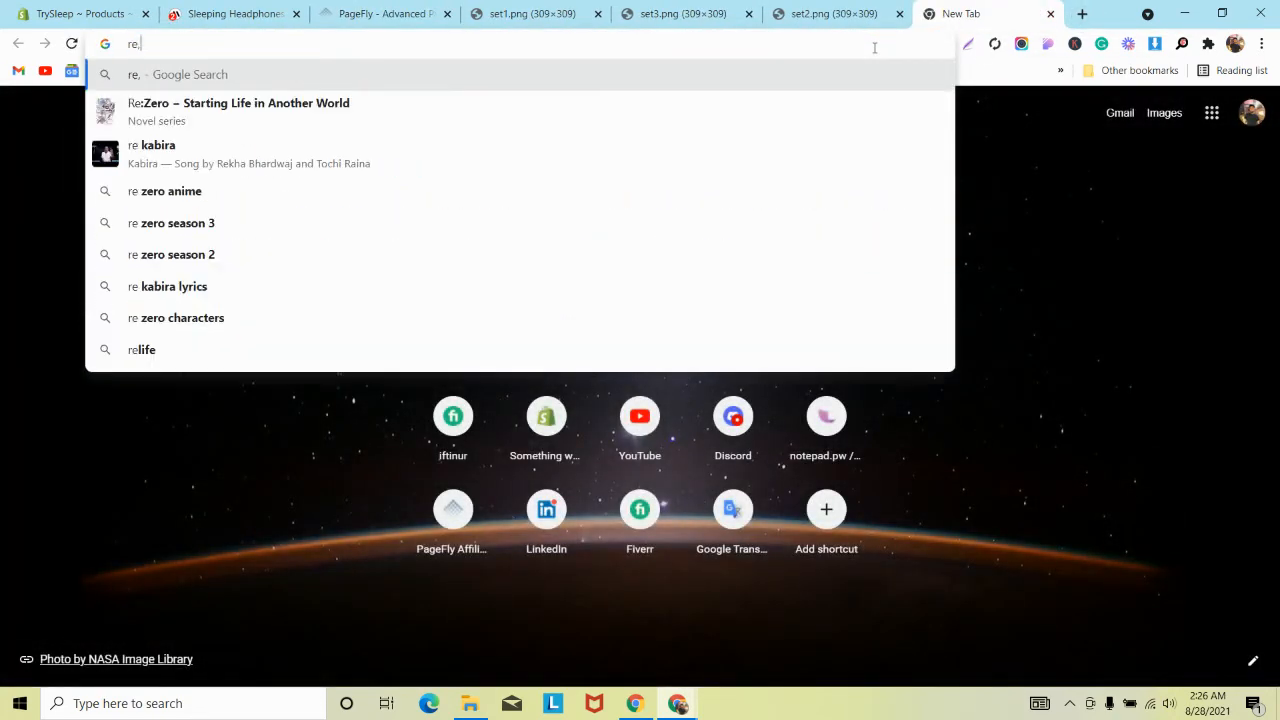
pyautogui.press('BackSpace')
pyautogui.write('mov')
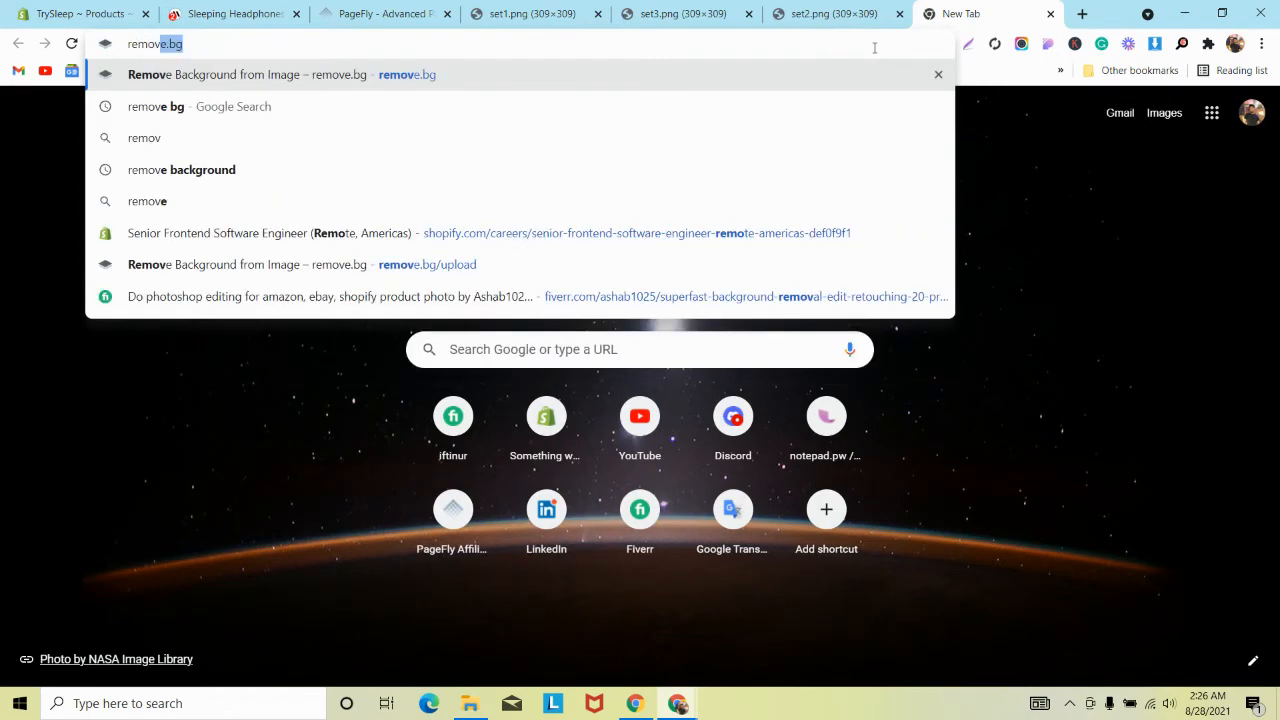
pyautogui.press('Return')
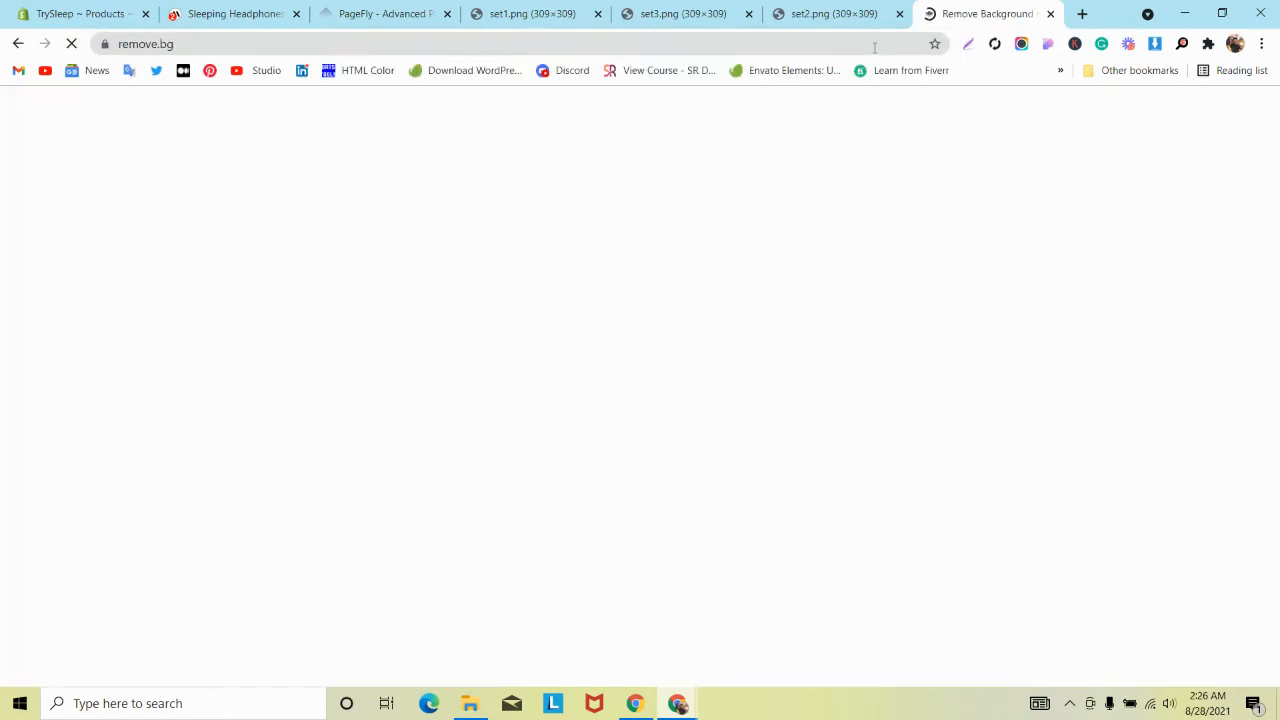
# Upload the two50 badge image from the Project folder for background removal.
pyautogui.click(850, 428)
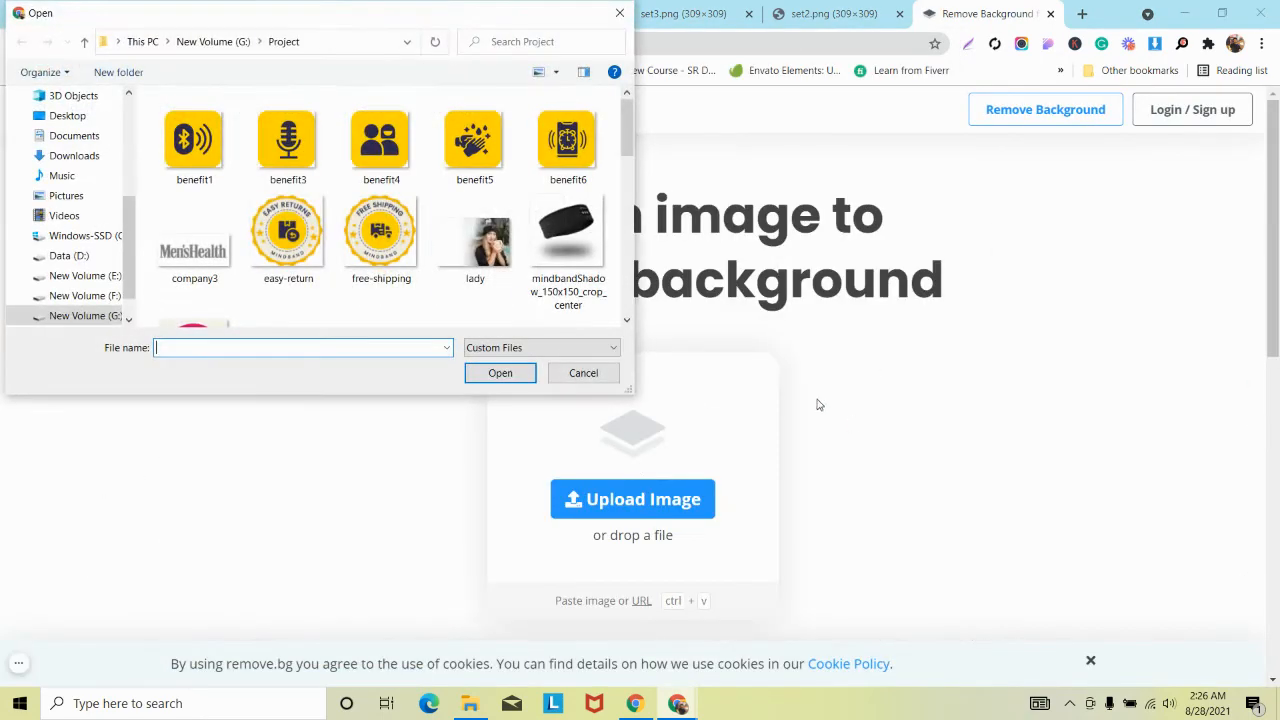
pyautogui.scroll(-10, 429, 223)
pyautogui.scroll(1, 272, 236)
pyautogui.scroll(-3, 272, 236)
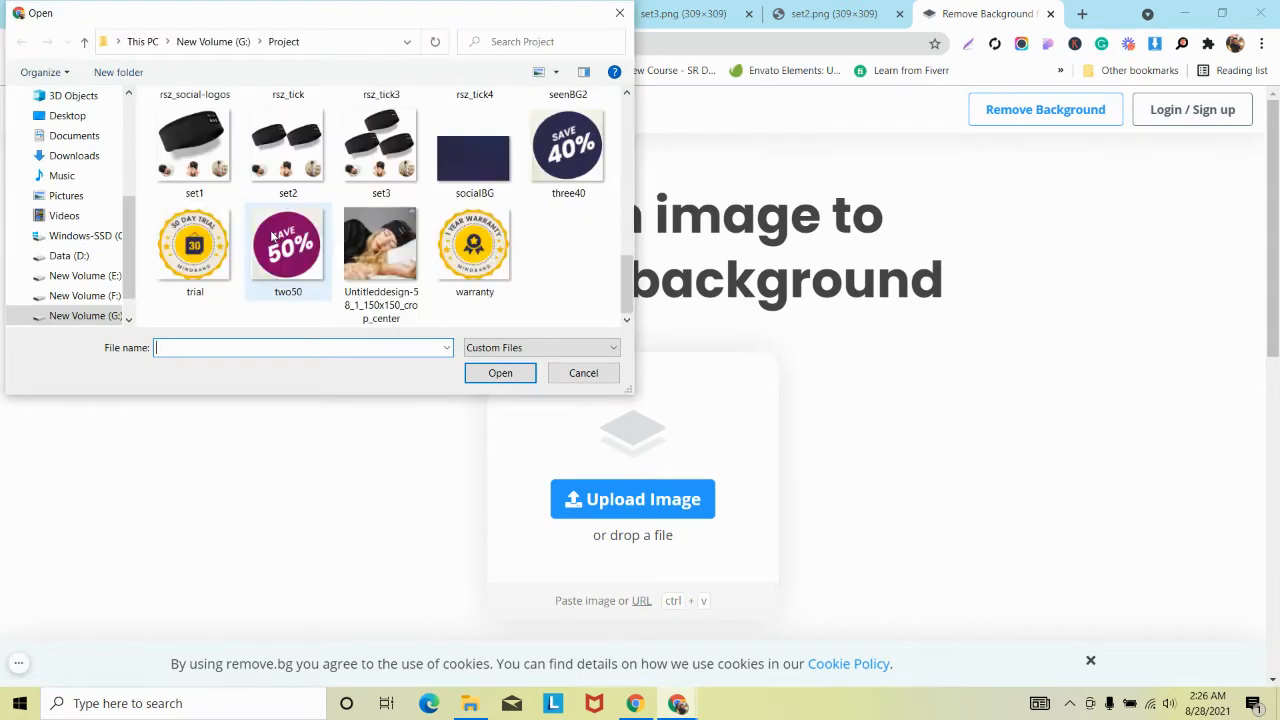
pyautogui.click(272, 236)
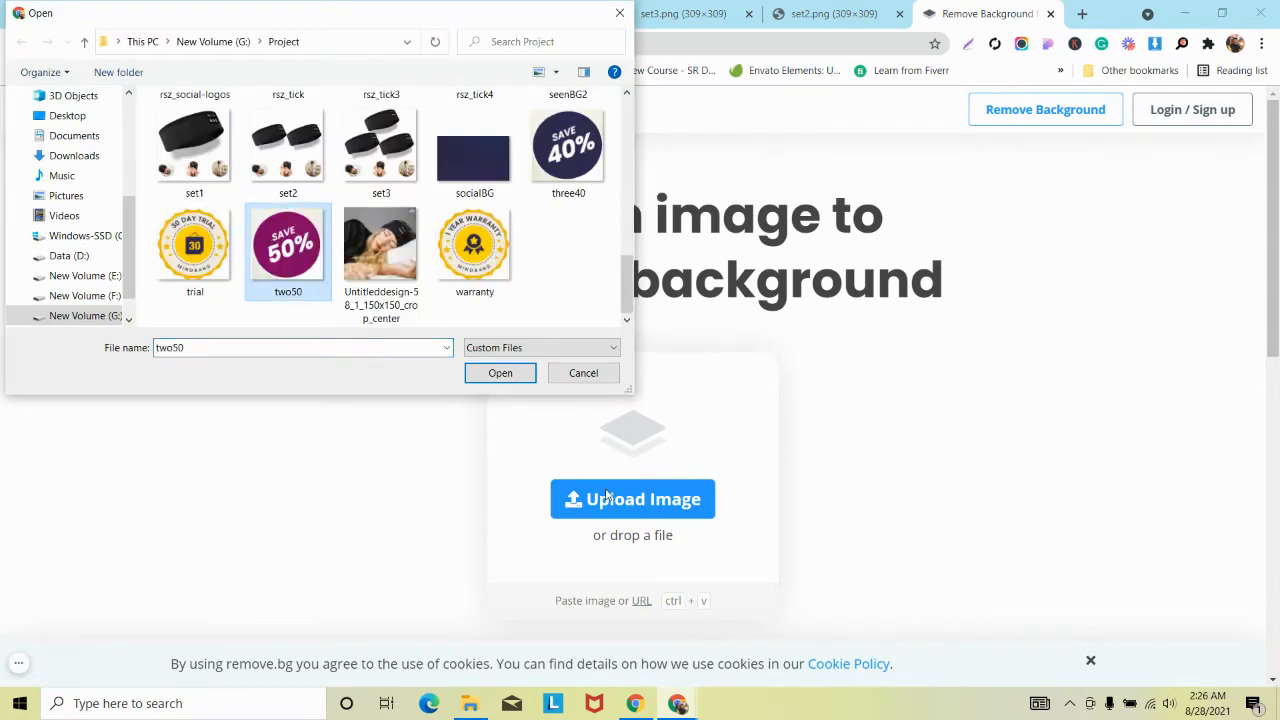
pyautogui.click(482, 375)
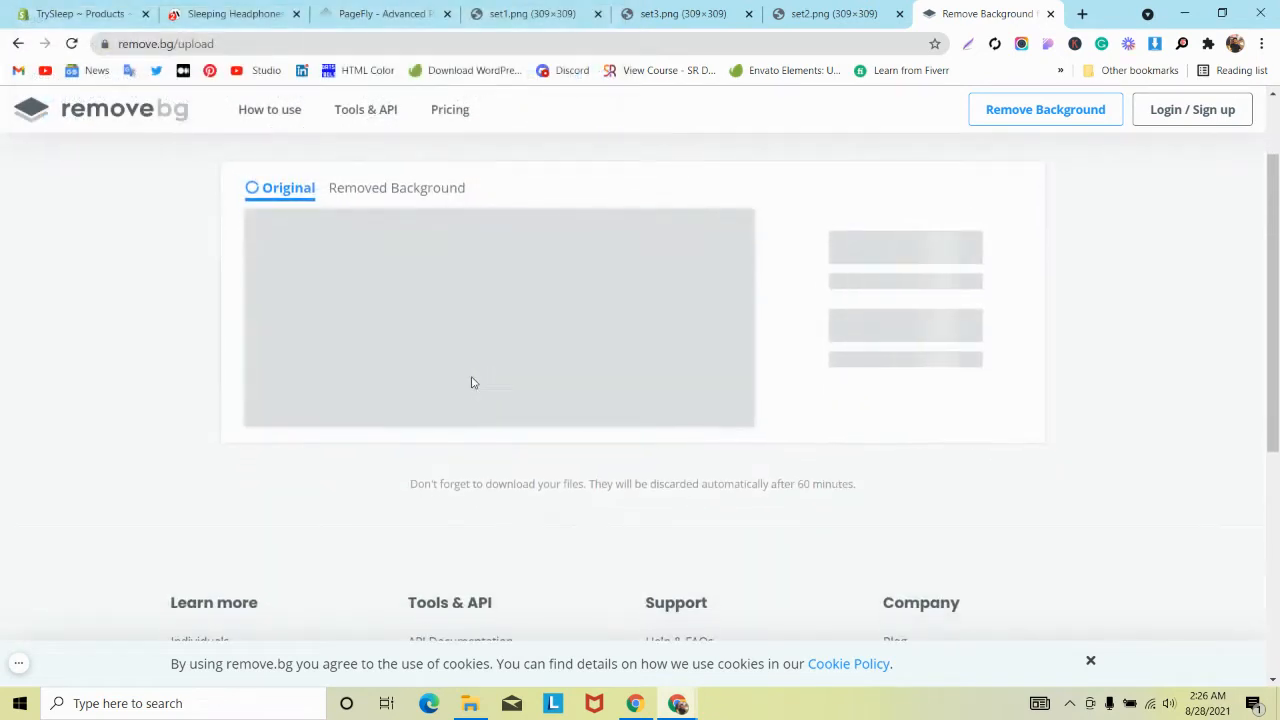
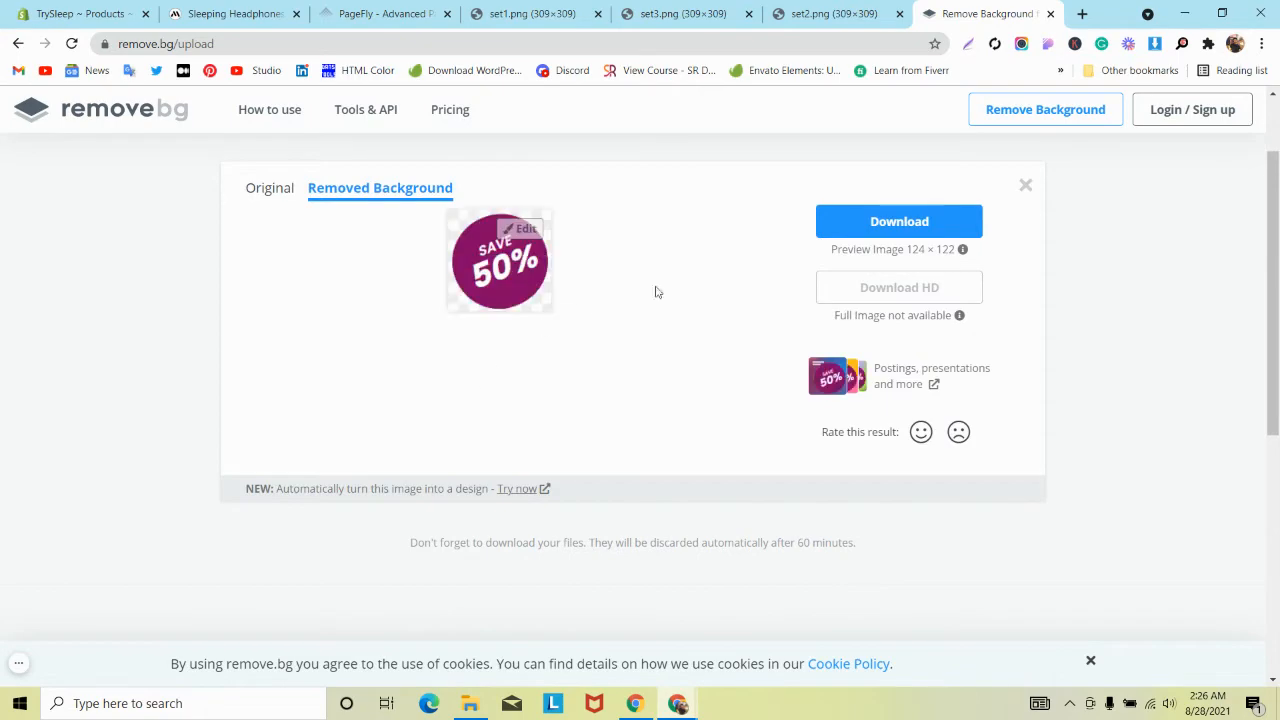
# Download the background-free SAVE 50% badge as the PNG two50-removebg-preview into the Project folder and return to the PageFly editor.
pyautogui.click(860, 222)
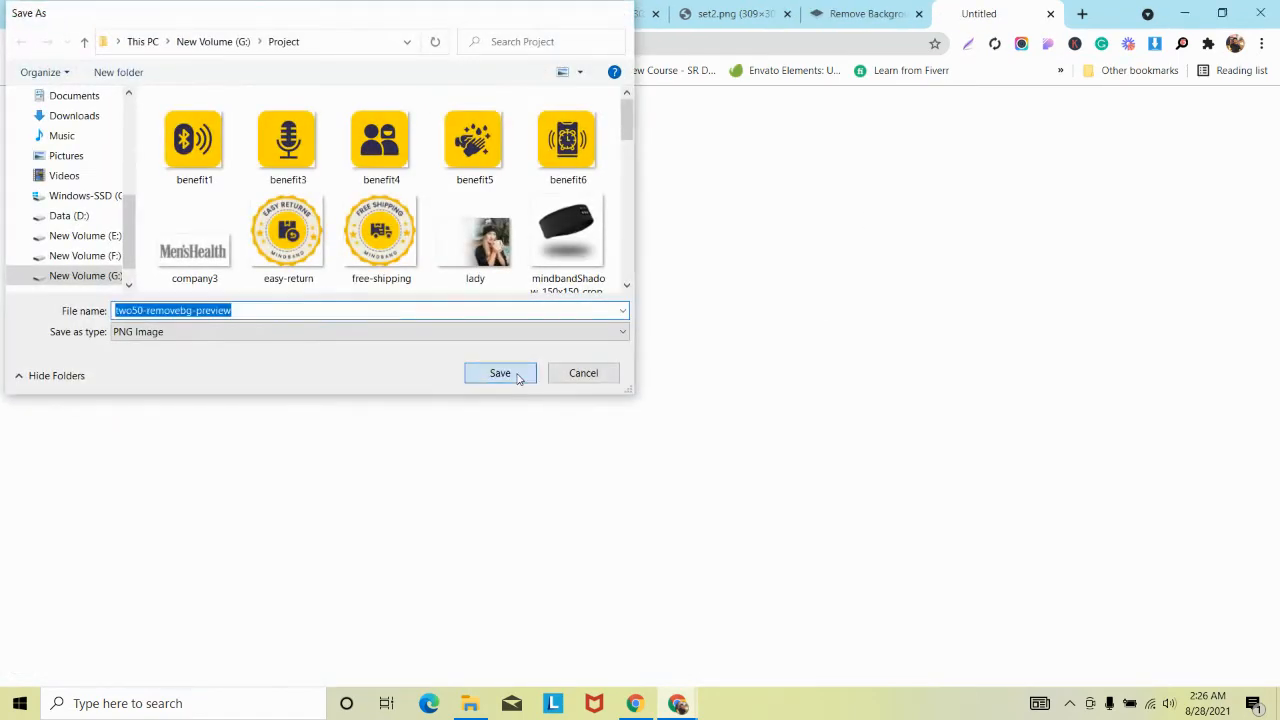
pyautogui.click(519, 378)
pyautogui.click(380, 13)
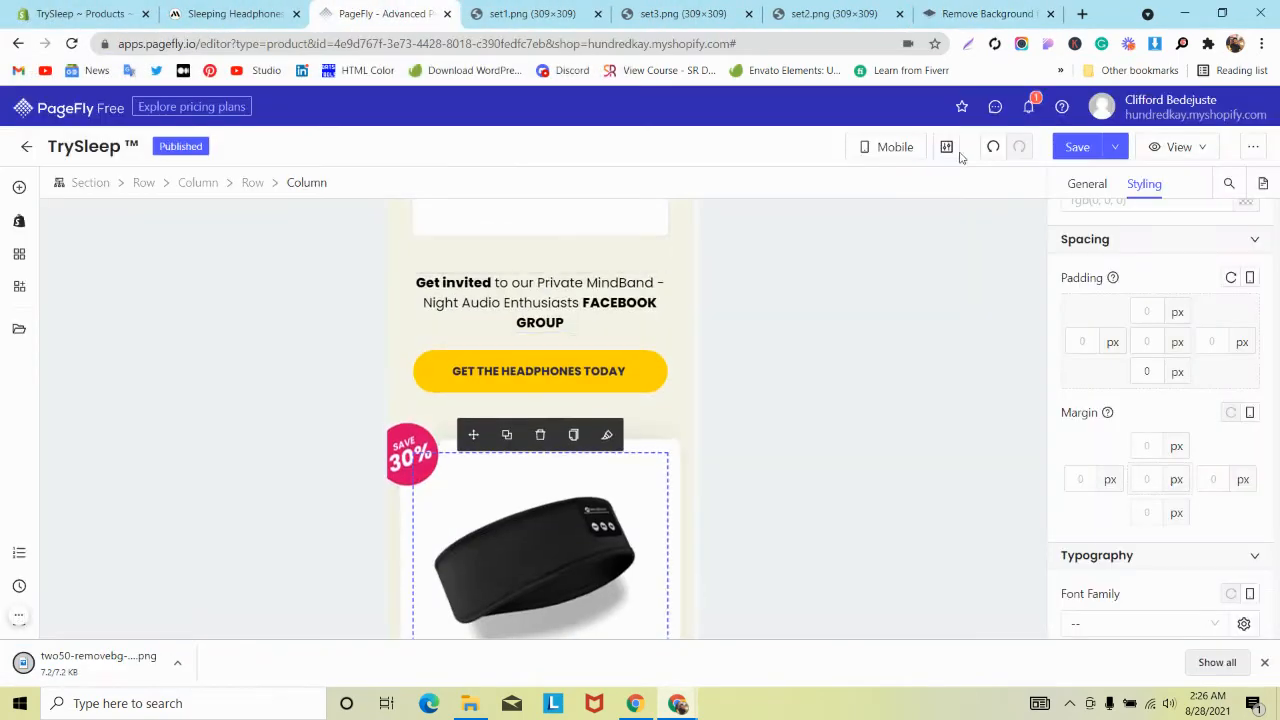
# Check the 1 SET card's layout in the all-devices view.
pyautogui.click(903, 150)
pyautogui.click(905, 176)
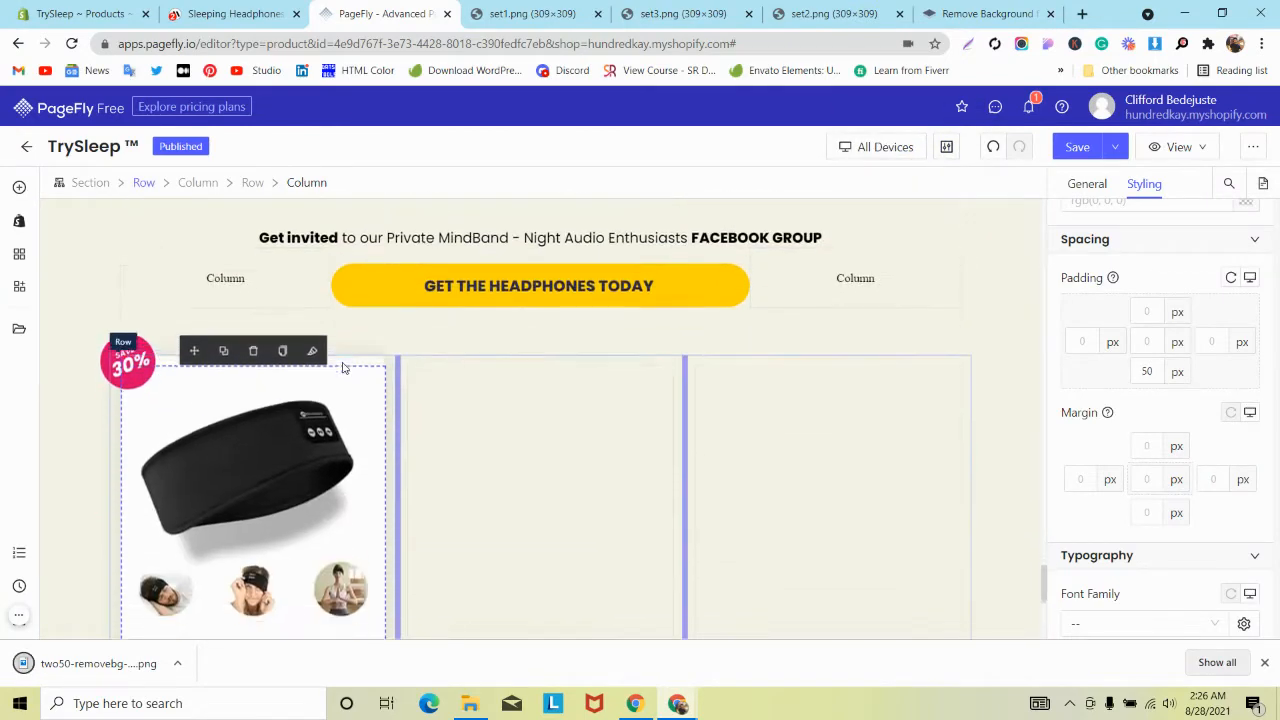
pyautogui.scroll(-4, 343, 368)
pyautogui.scroll(2, 343, 368)
pyautogui.scroll(-2, 343, 368)
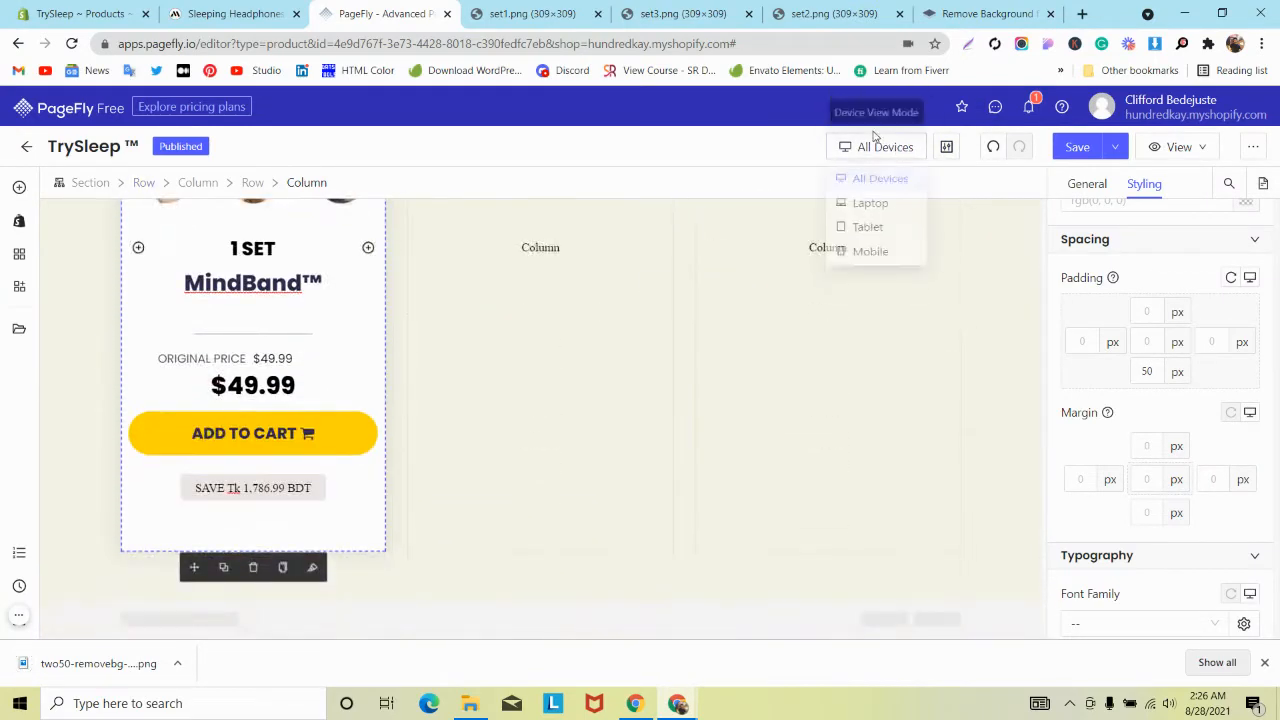
# In the mobile view, set the font size of the savings button under the 1 SET card's ADD TO CART to 12 px.
pyautogui.click(858, 253)
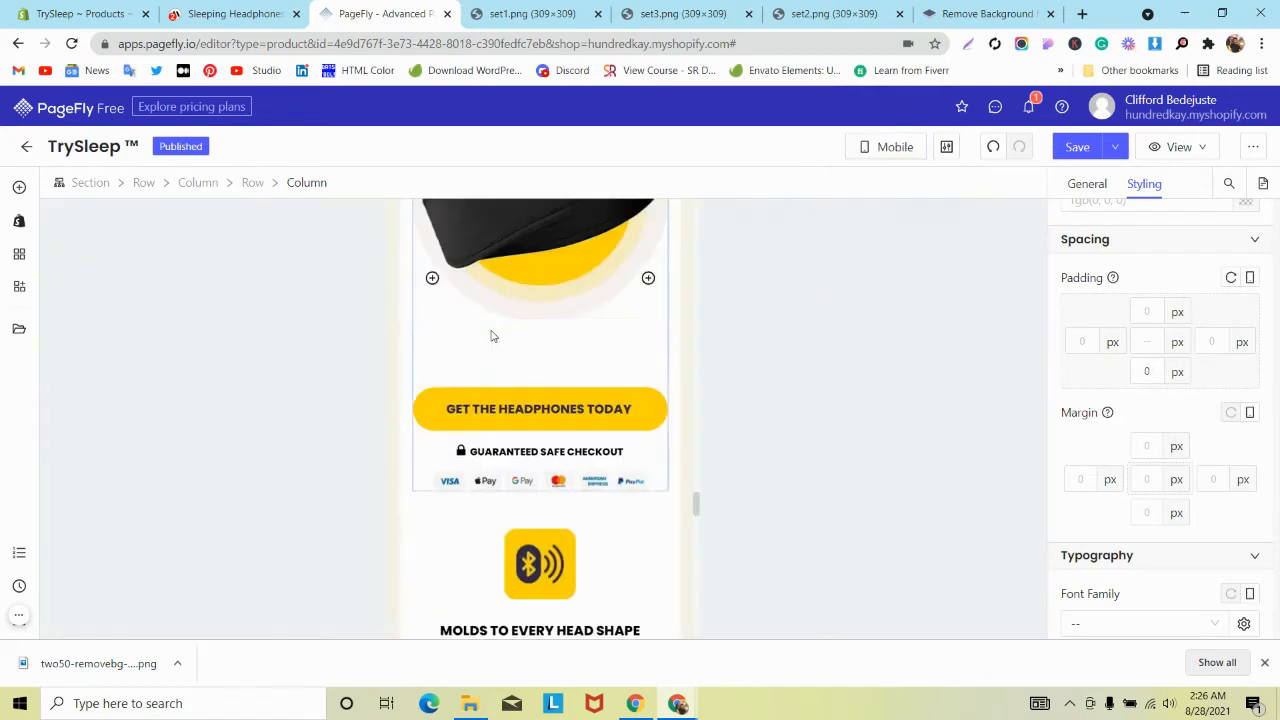
pyautogui.scroll(-15, 491, 336)
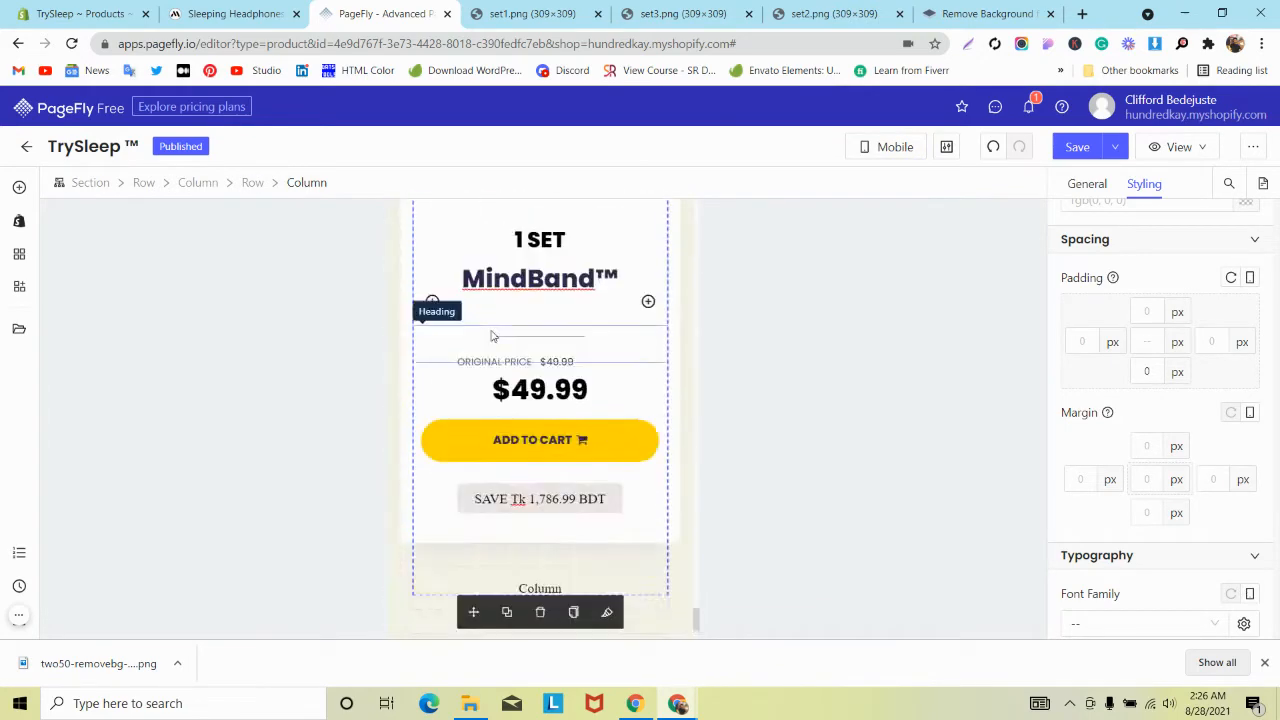
pyautogui.scroll(-2, 491, 336)
pyautogui.scroll(1, 491, 336)
pyautogui.click(511, 447)
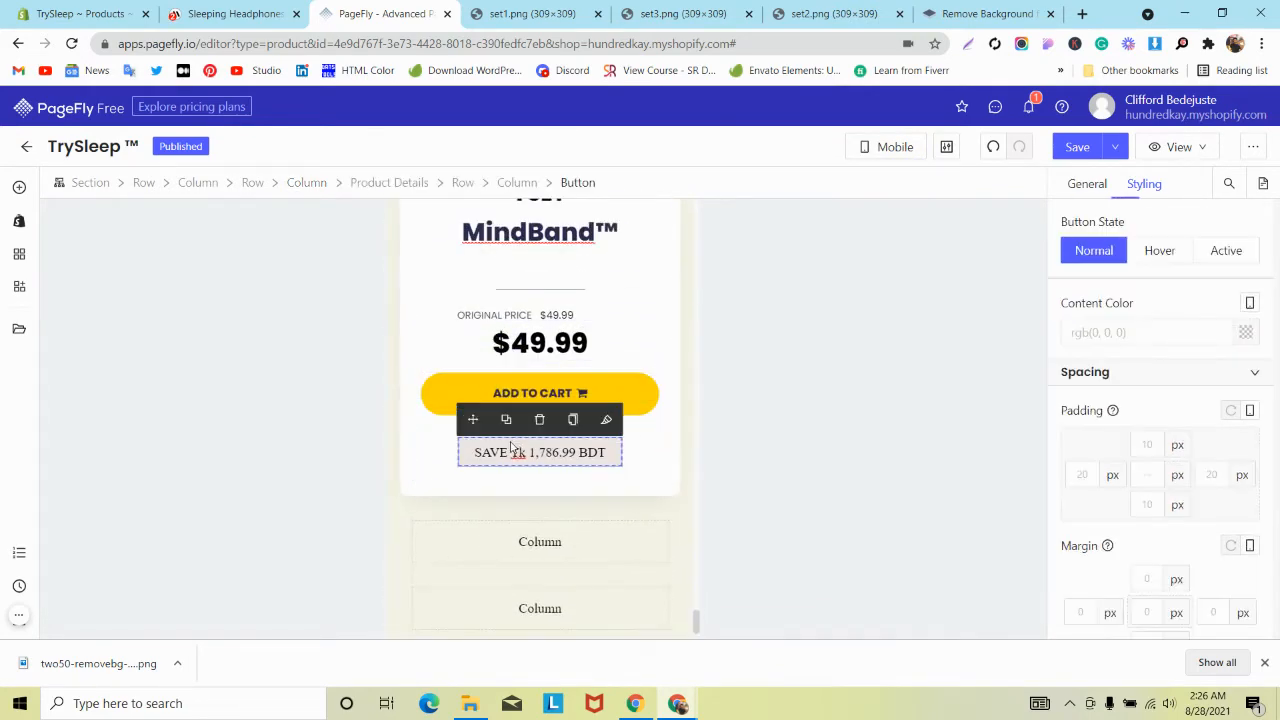
pyautogui.scroll(-3, 1224, 385)
pyautogui.write('12')
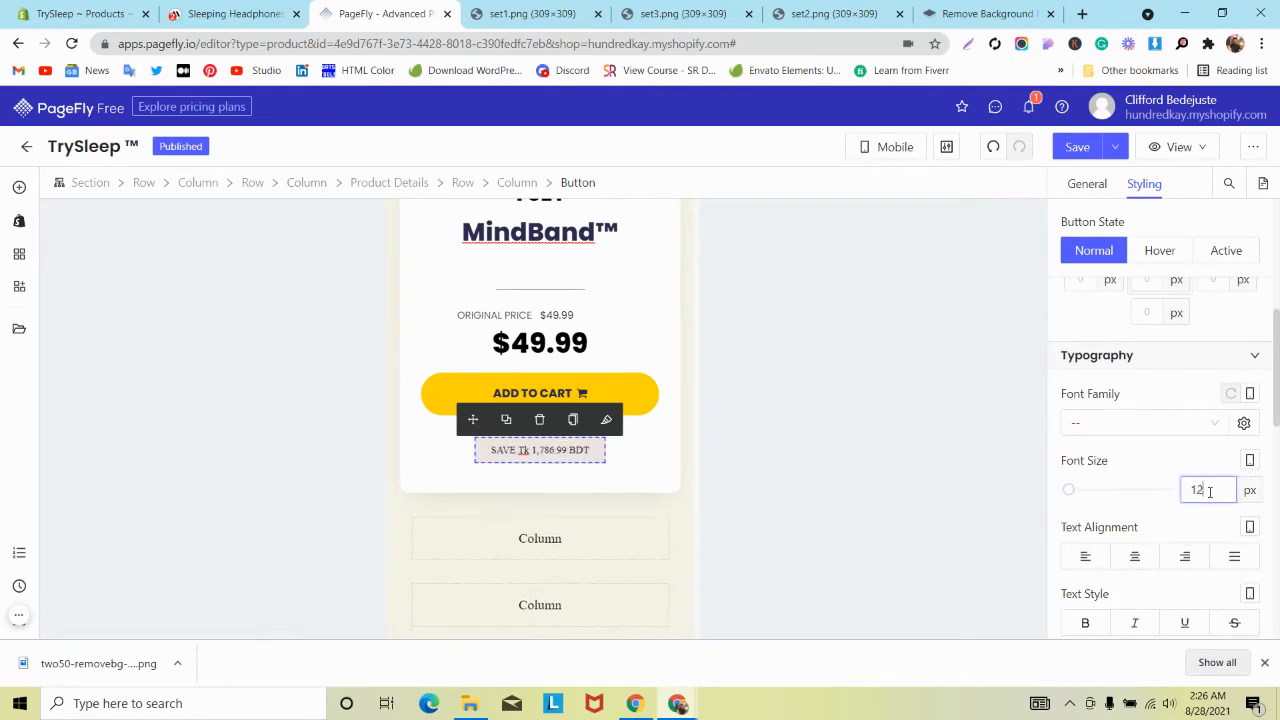
pyautogui.scroll(5, 627, 487)
pyautogui.scroll(1, 627, 487)
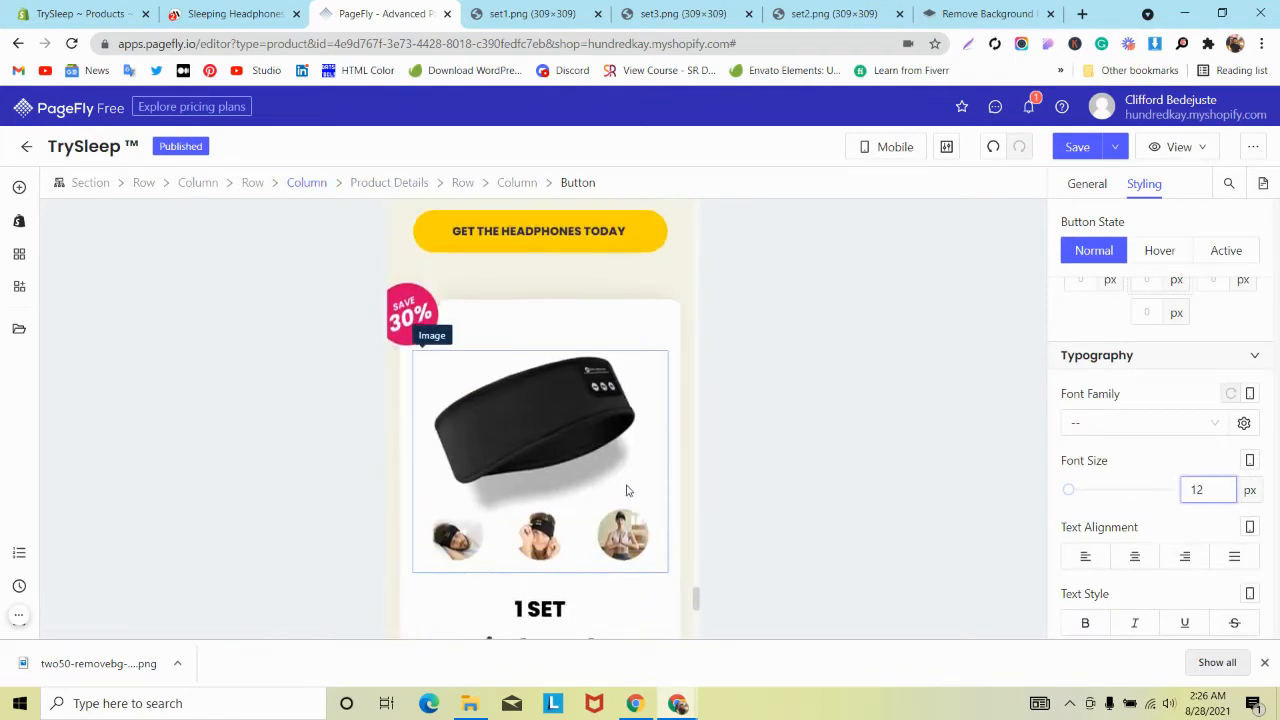
pyautogui.scroll(-3, 626, 490)
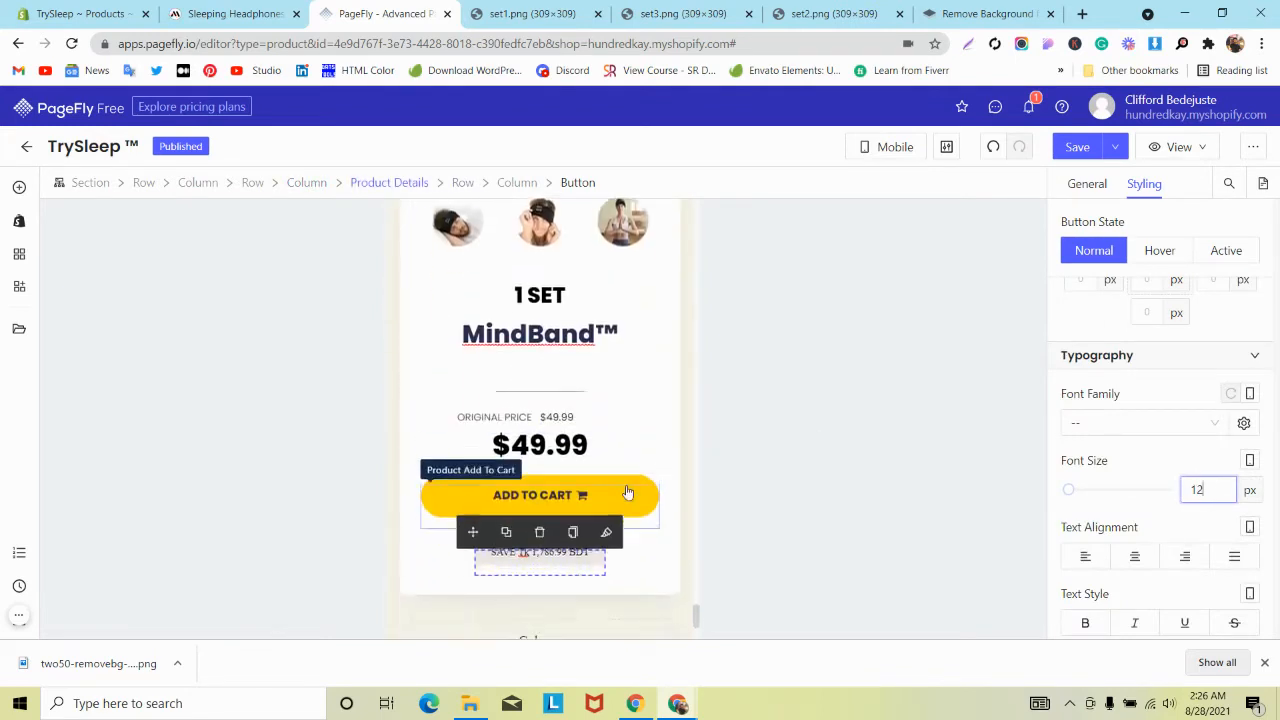
# Set the padding of the divider below the mobile card's MindBand heading to 5 px top and 0 px bottom.
pyautogui.click(609, 393)
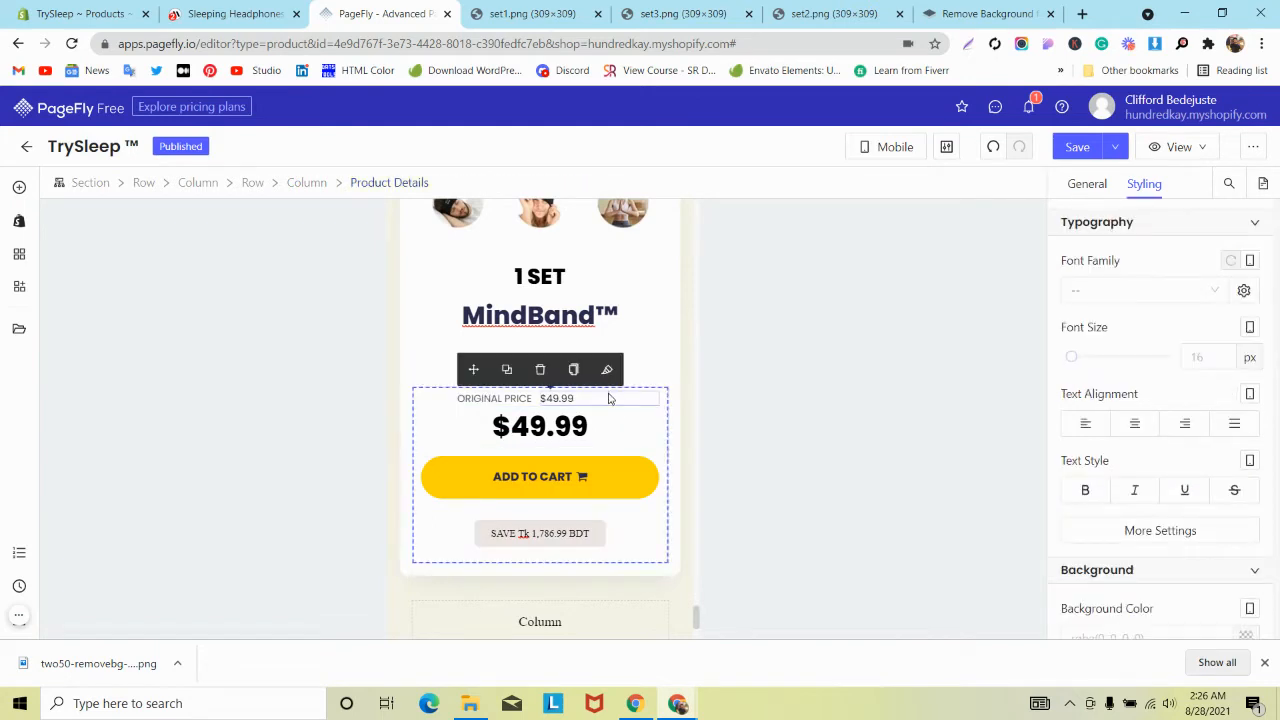
pyautogui.click(661, 372)
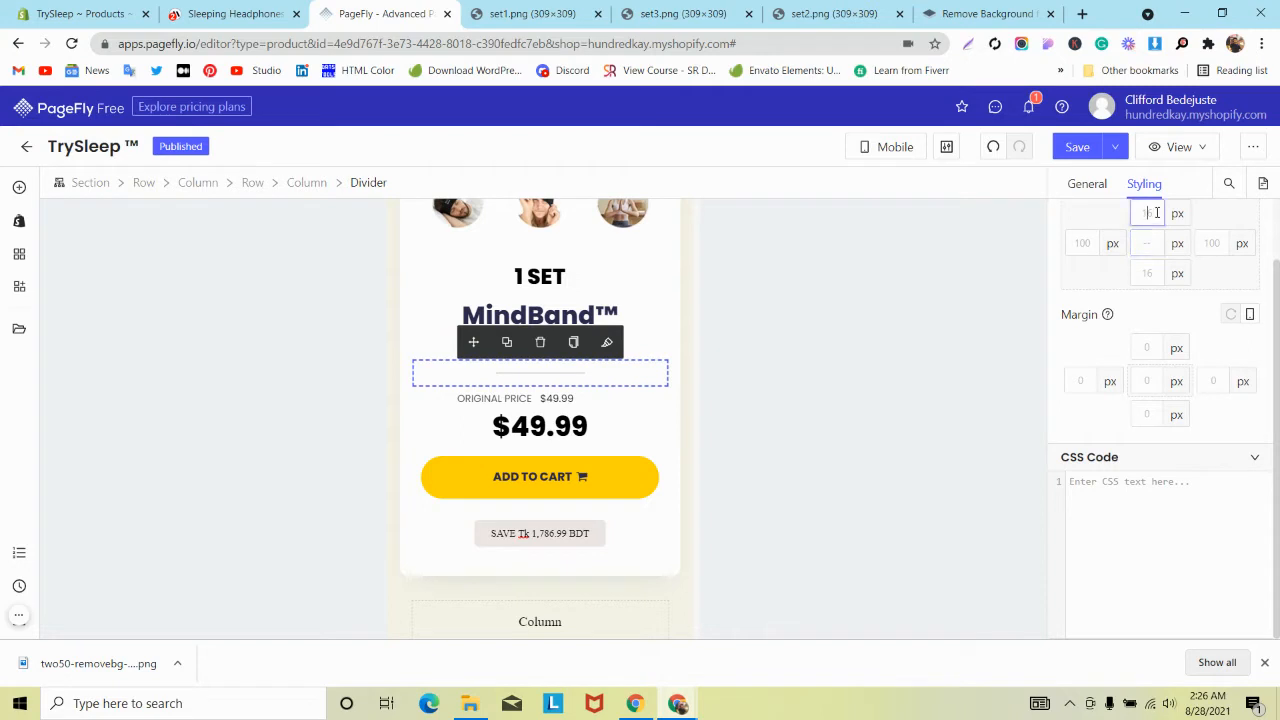
pyautogui.write('5')
pyautogui.click(1150, 274)
pyautogui.write('0')
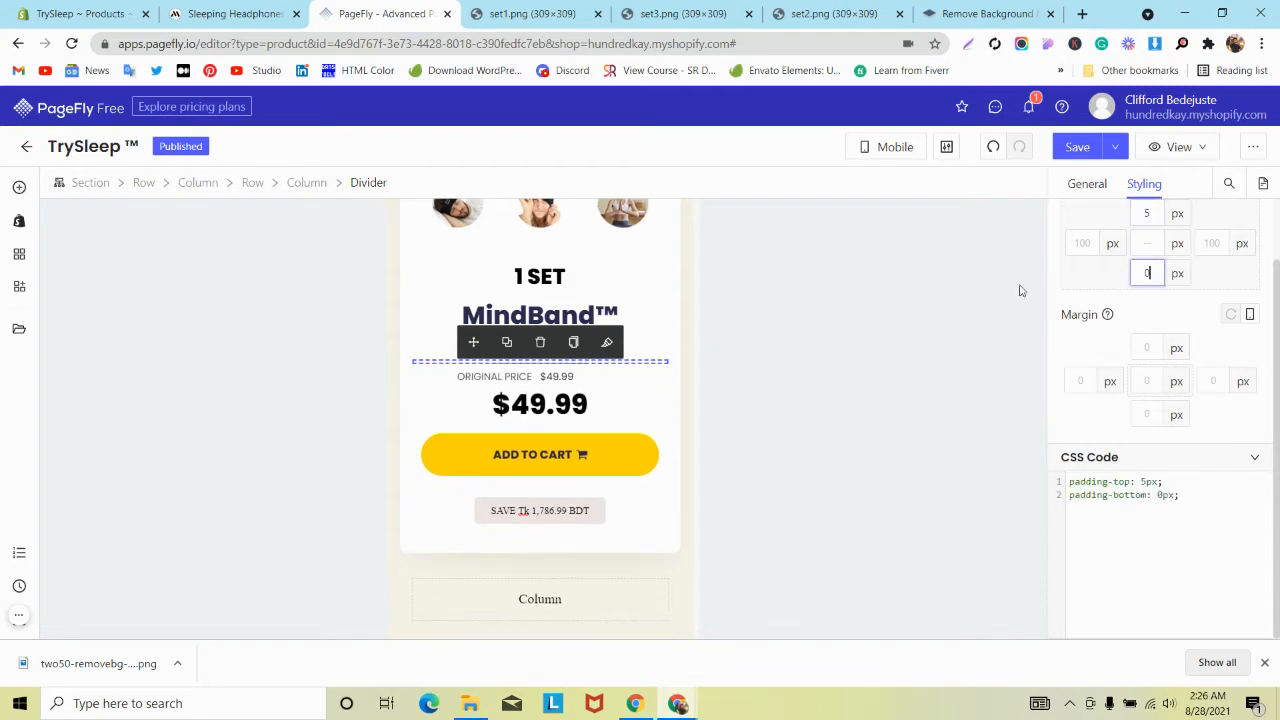
# Set the top margin of the mobile SAVE 30% badge to -49 px and check the card.
pyautogui.scroll(5, 522, 398)
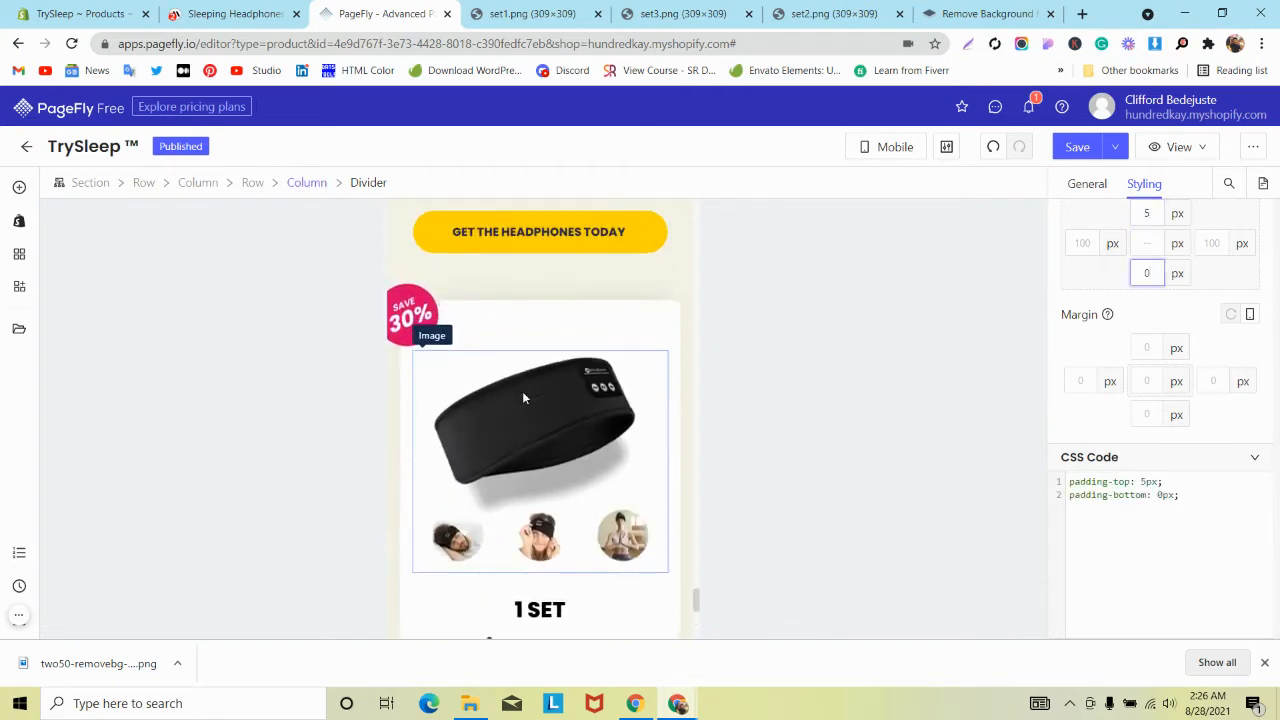
pyautogui.click(522, 398)
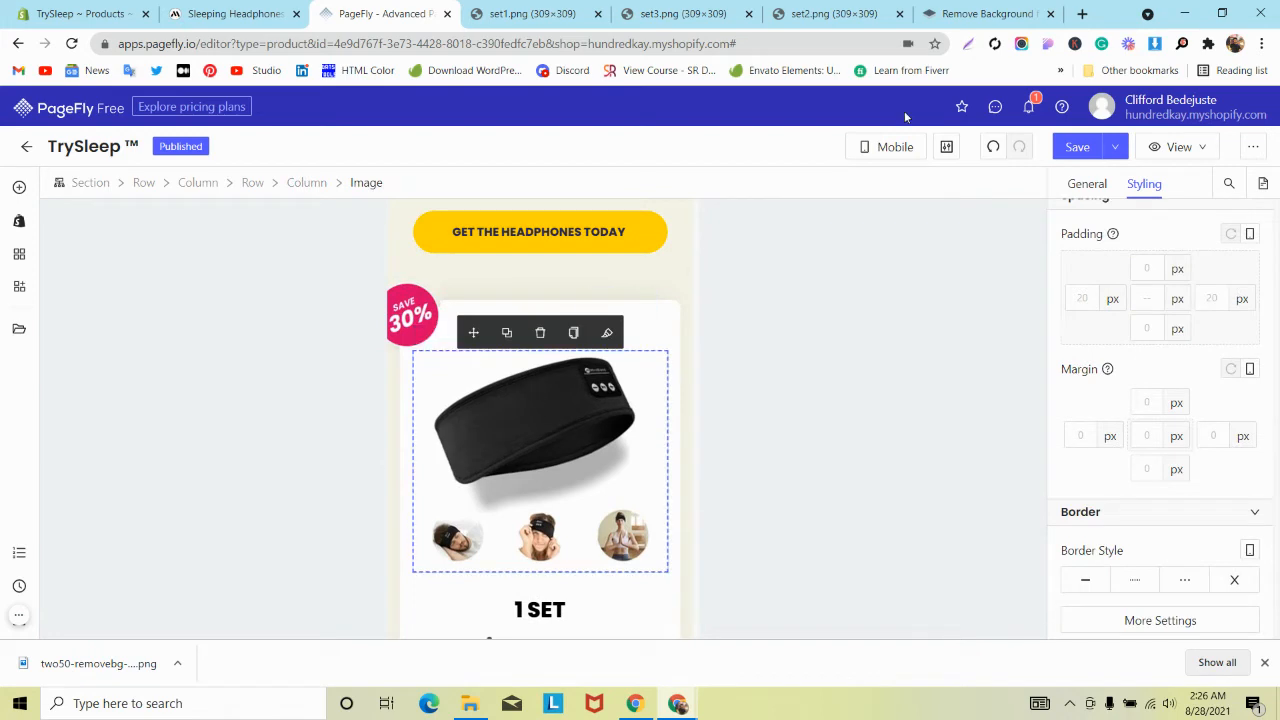
pyautogui.click(436, 313)
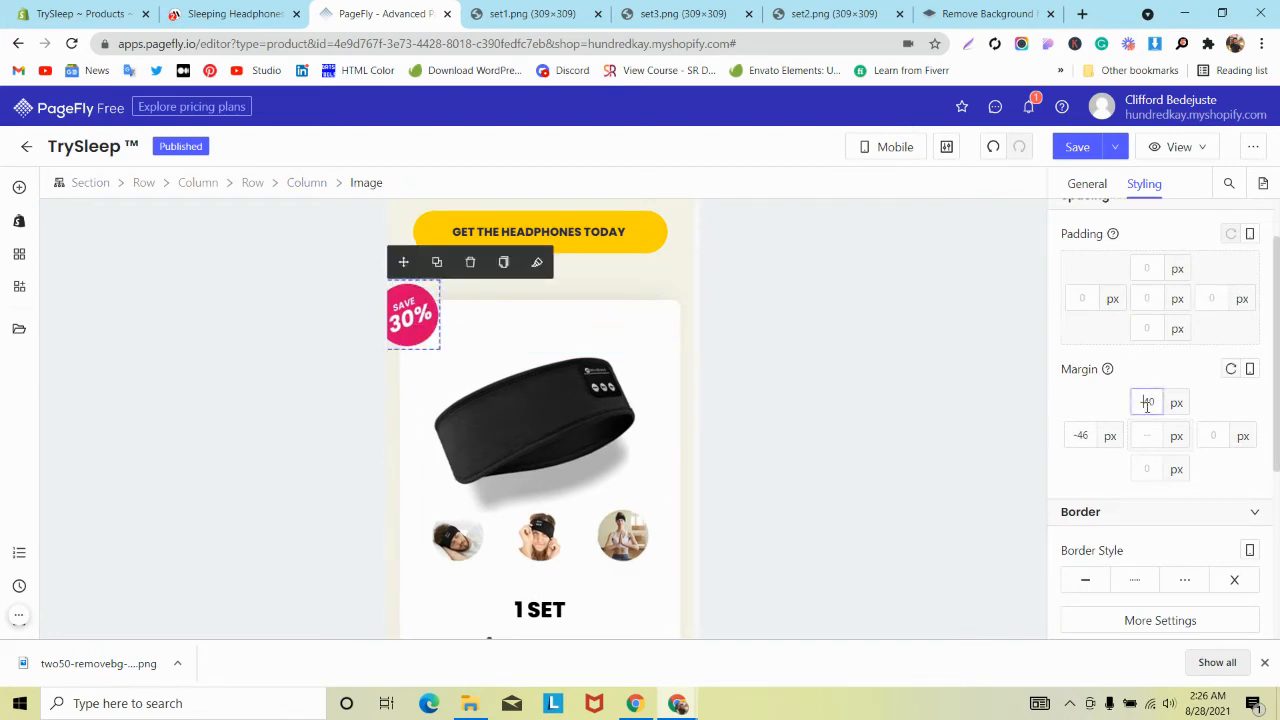
pyautogui.press('Down')
pyautogui.press('Down')
pyautogui.press('Down')
pyautogui.press('Down')
pyautogui.press('Down')
pyautogui.press('Down')
pyautogui.press('Down')
pyautogui.press('Down')
pyautogui.press('Down')
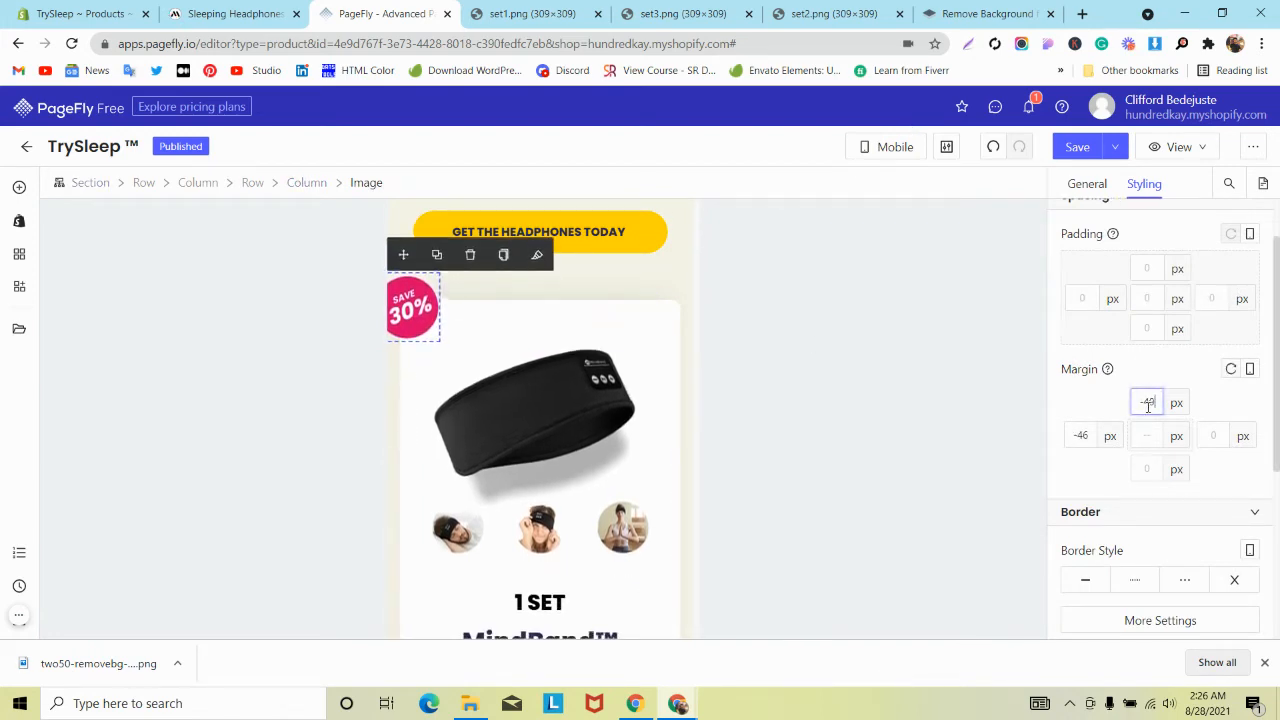
pyautogui.scroll(-5, 640, 383)
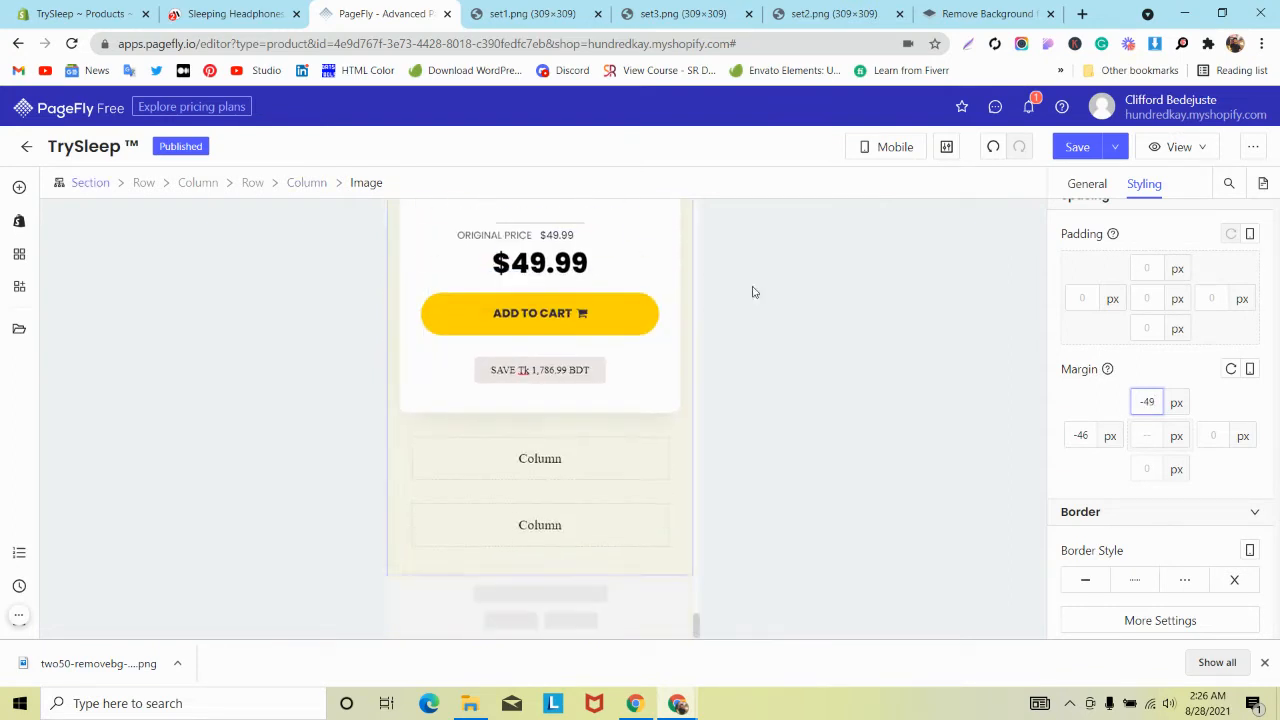
# Switch the page editor back to the all-devices view.
pyautogui.moveTo(862, 158)
pyautogui.click(866, 183)
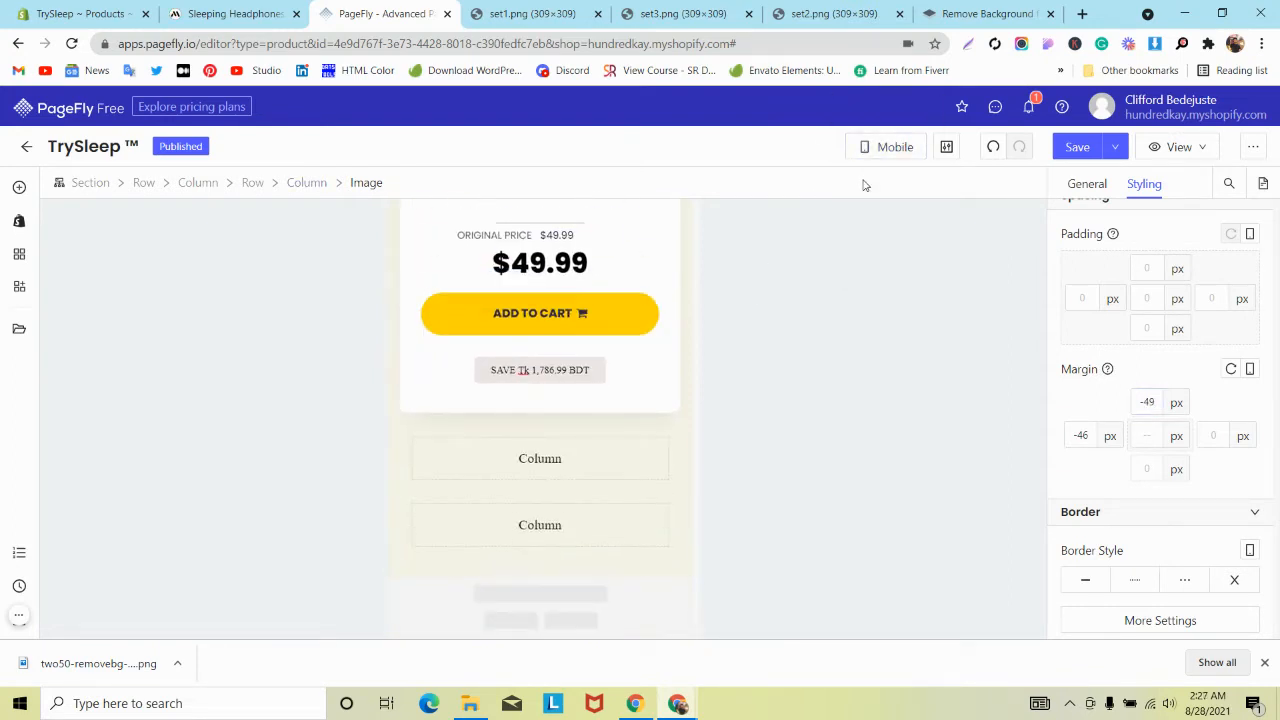
pyautogui.click(880, 178)
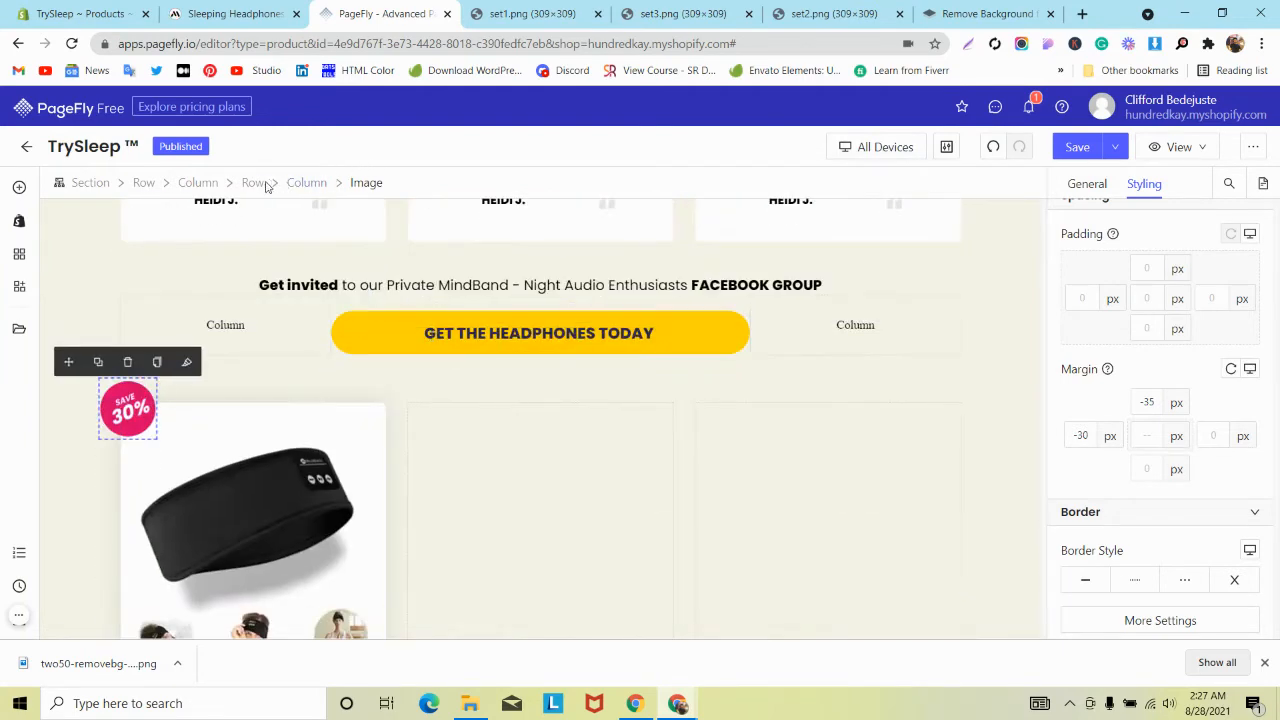
# Try duplicating the column of the 1 SET card's inner row twice, and undo both copies.
pyautogui.click(264, 186)
pyautogui.click(1086, 185)
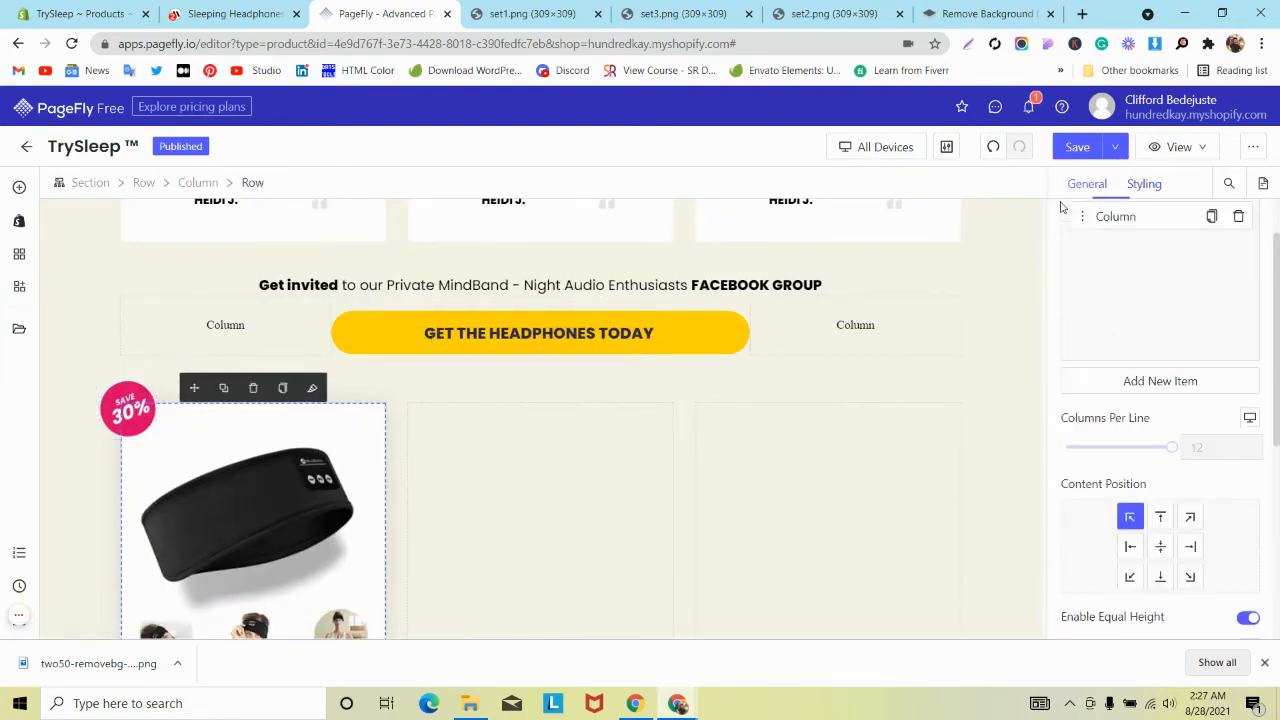
pyautogui.scroll(1, 1200, 360)
pyautogui.click(1211, 287)
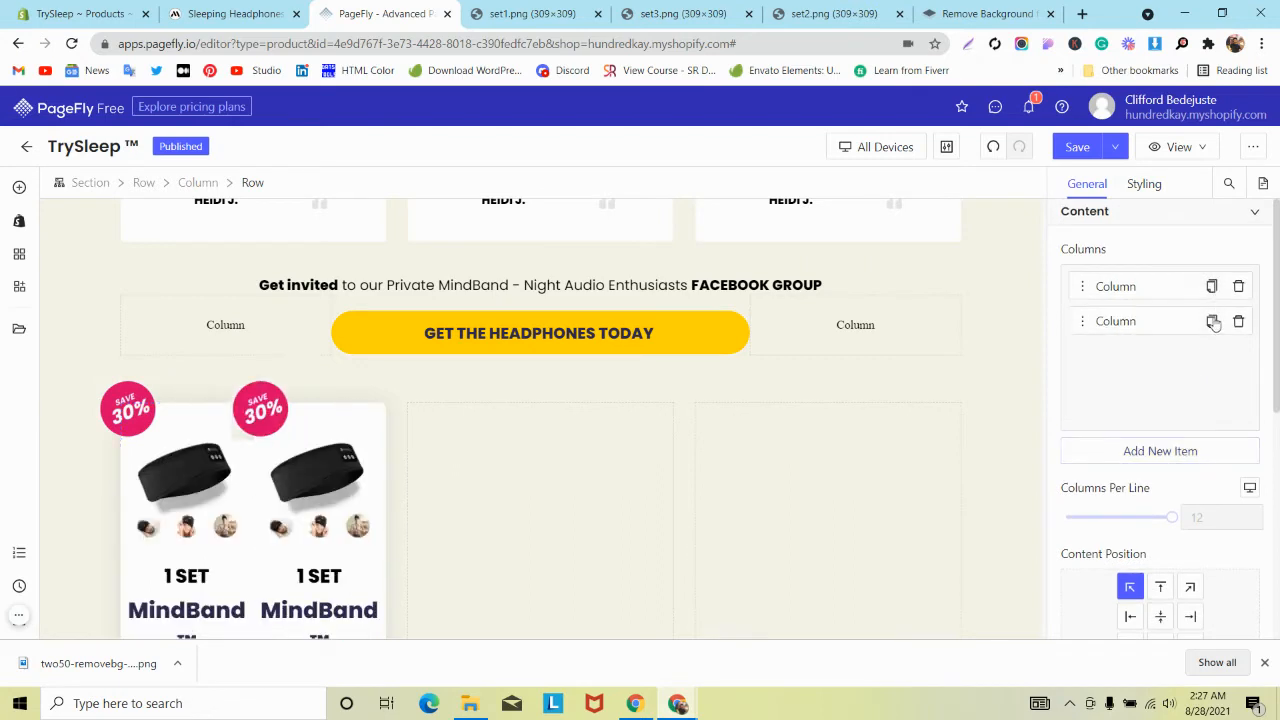
pyautogui.click(1212, 321)
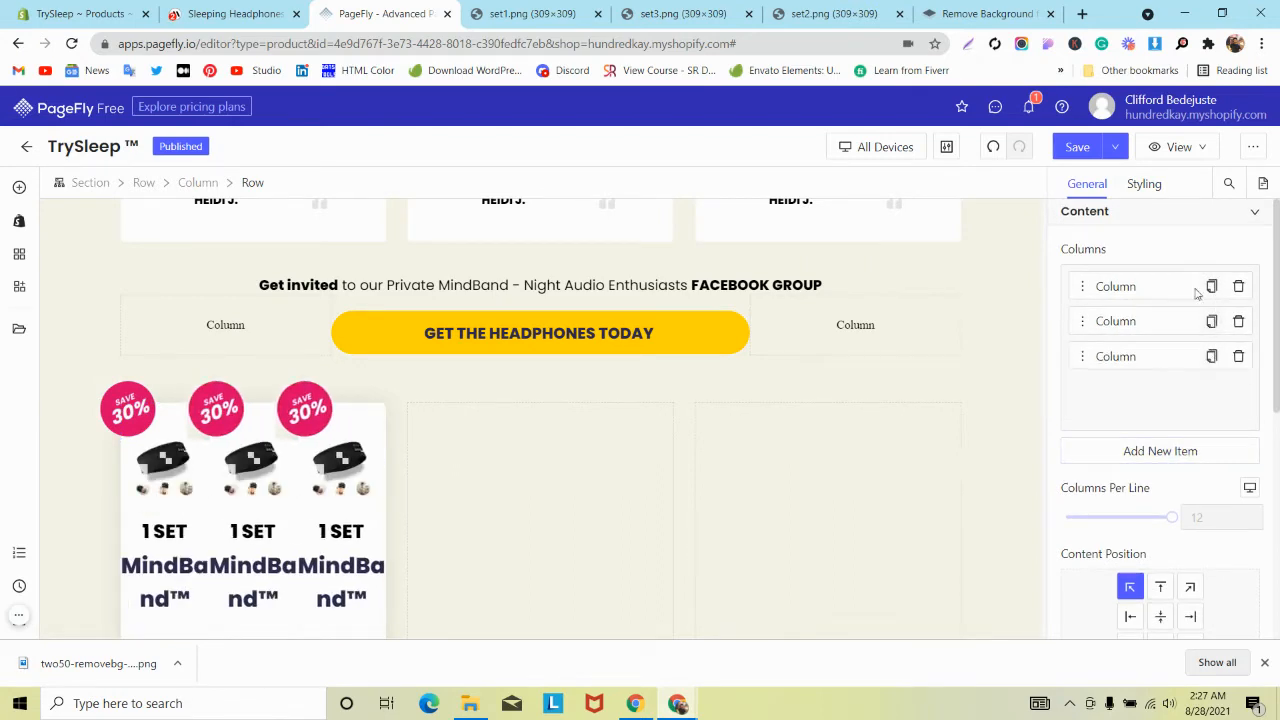
pyautogui.click(991, 152)
pyautogui.click(991, 152)
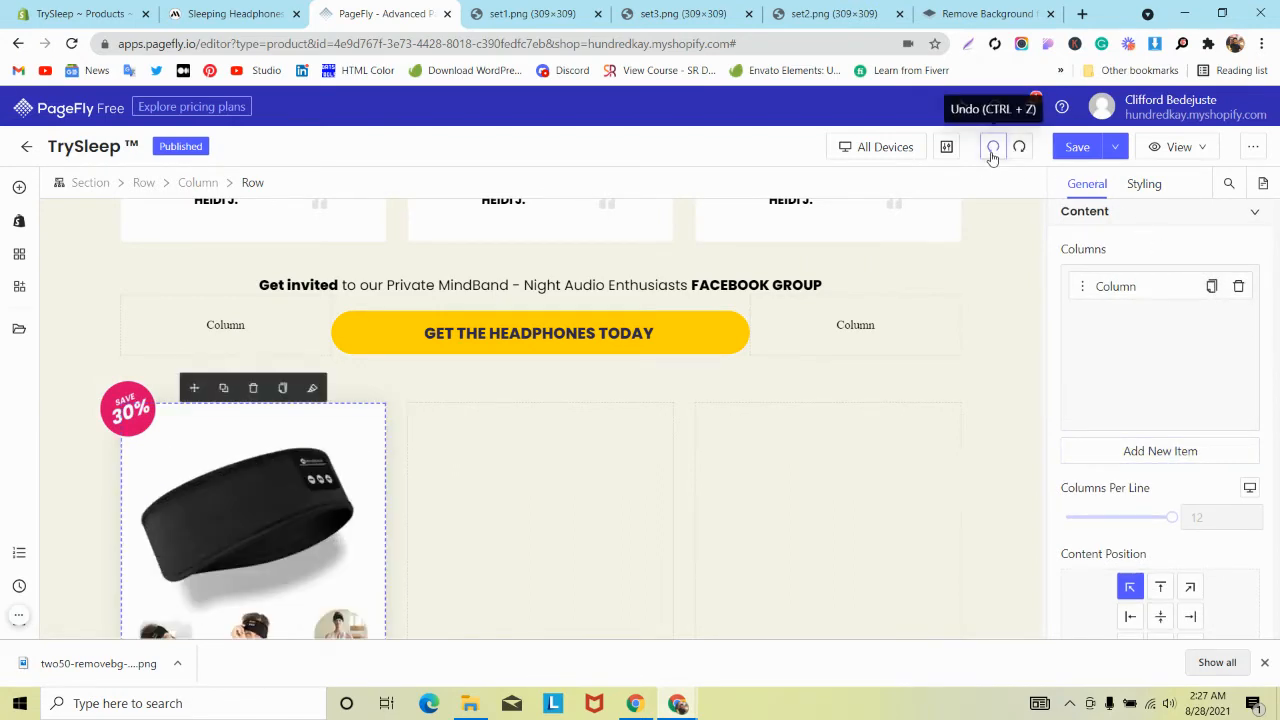
# Duplicate the 1 SET card's column twice in the outer pricing row and delete the row's two empty columns.
pyautogui.click(143, 182)
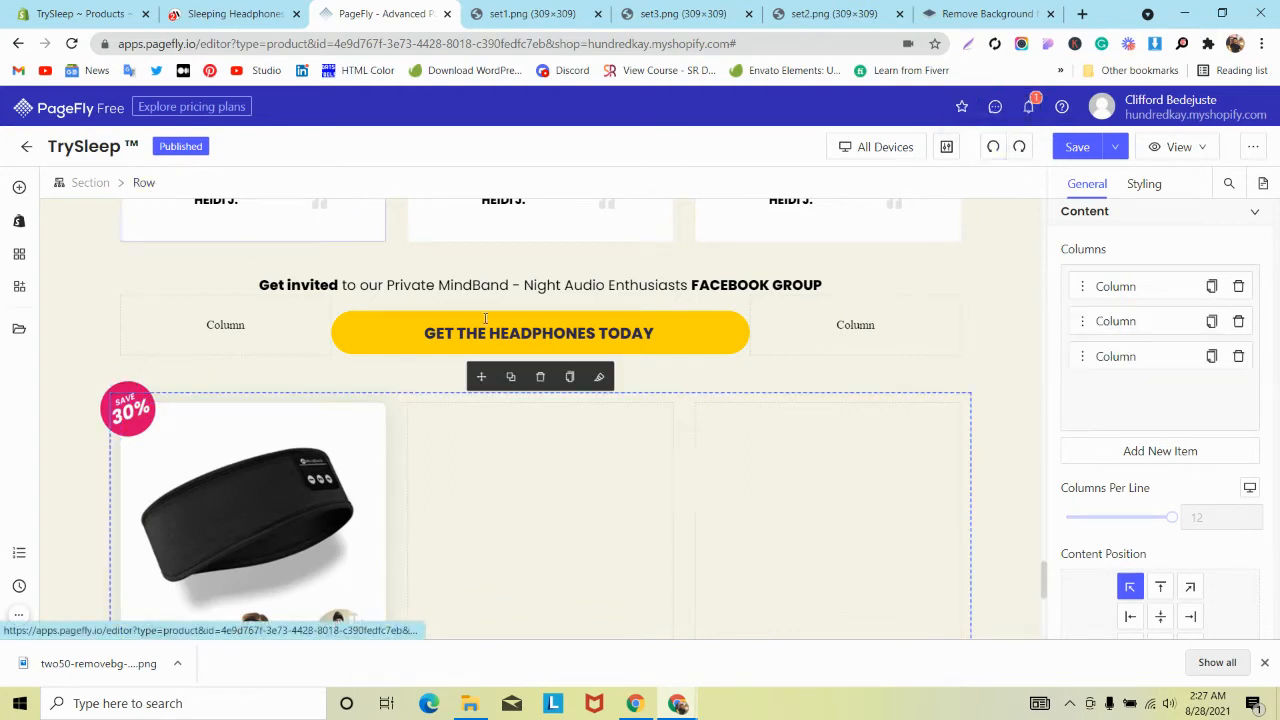
pyautogui.click(1212, 287)
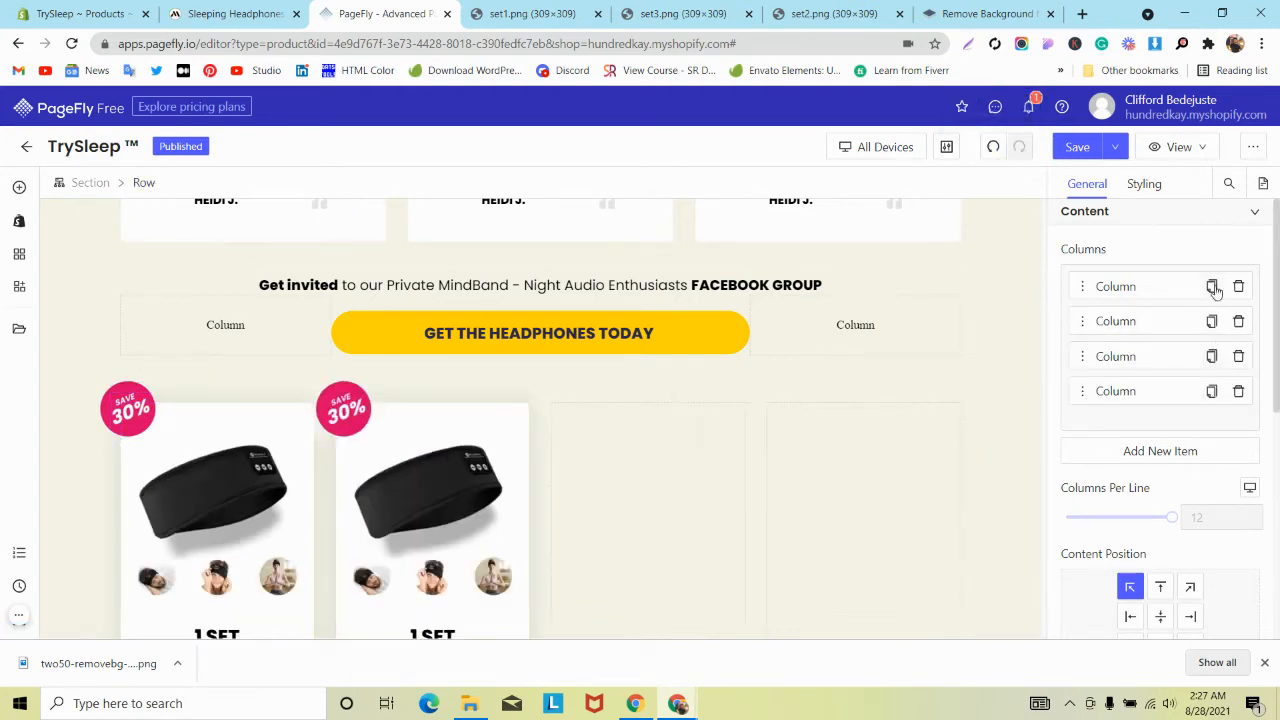
pyautogui.click(1212, 287)
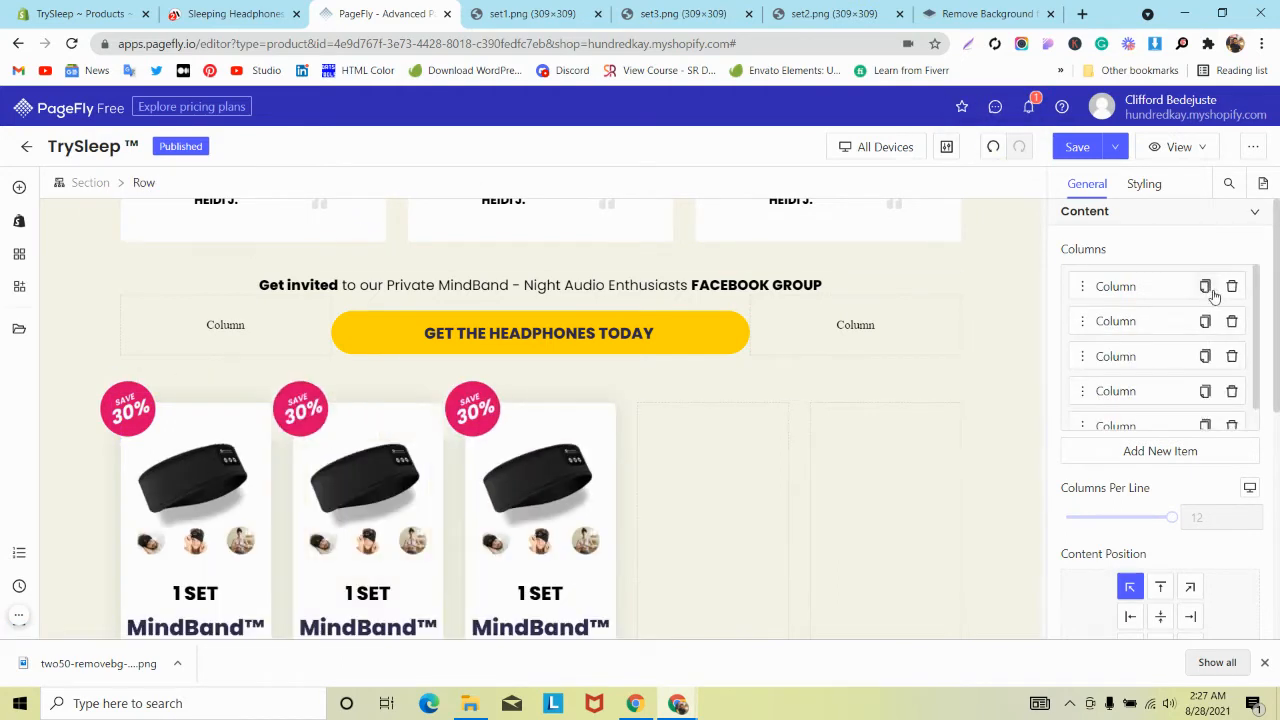
pyautogui.click(1233, 426)
pyautogui.click(1240, 395)
pyautogui.scroll(-4, 652, 465)
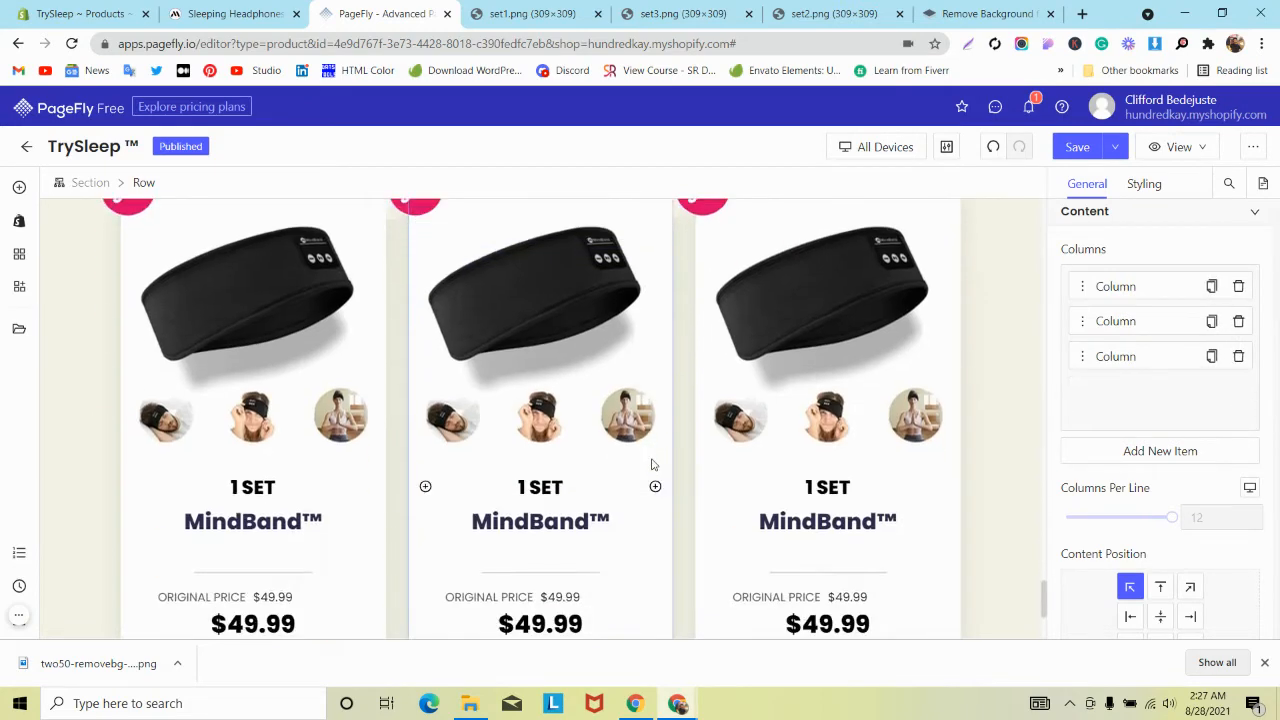
pyautogui.scroll(2, 664, 495)
pyautogui.scroll(-2, 664, 496)
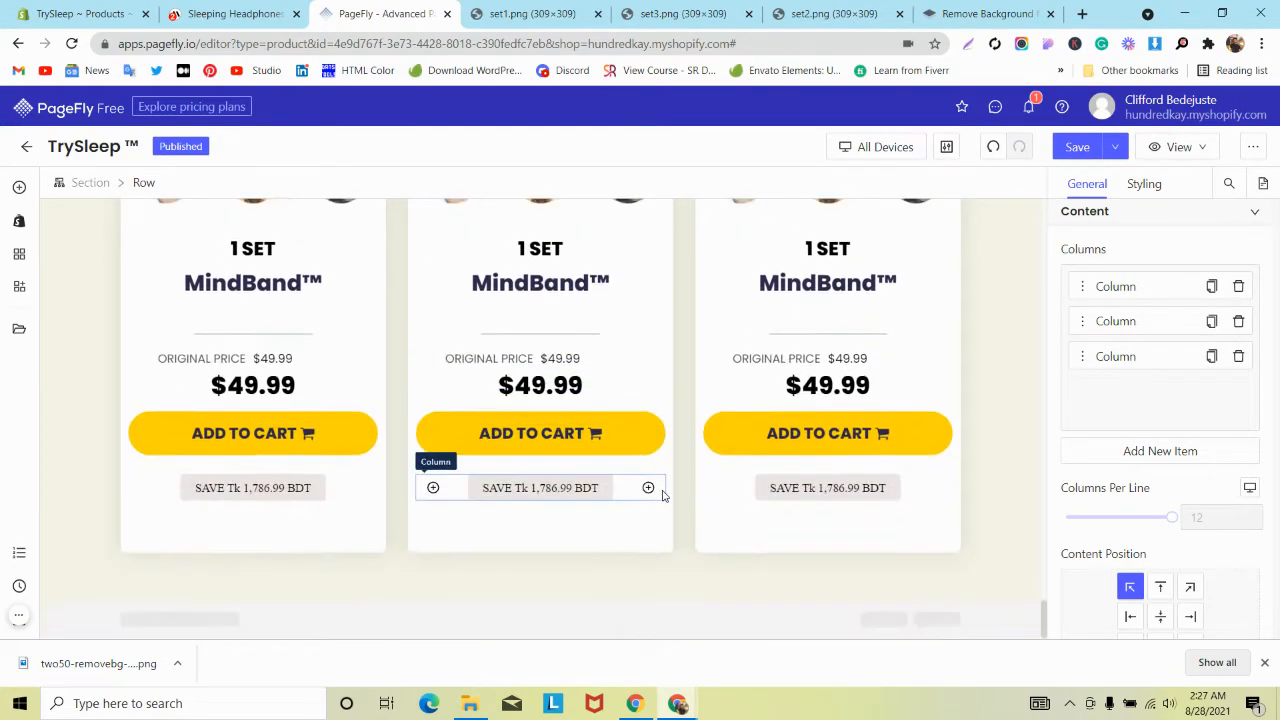
# Upload the set2 image from the Project folder and use it as the middle card's product image.
pyautogui.scroll(3, 662, 493)
pyautogui.click(577, 367)
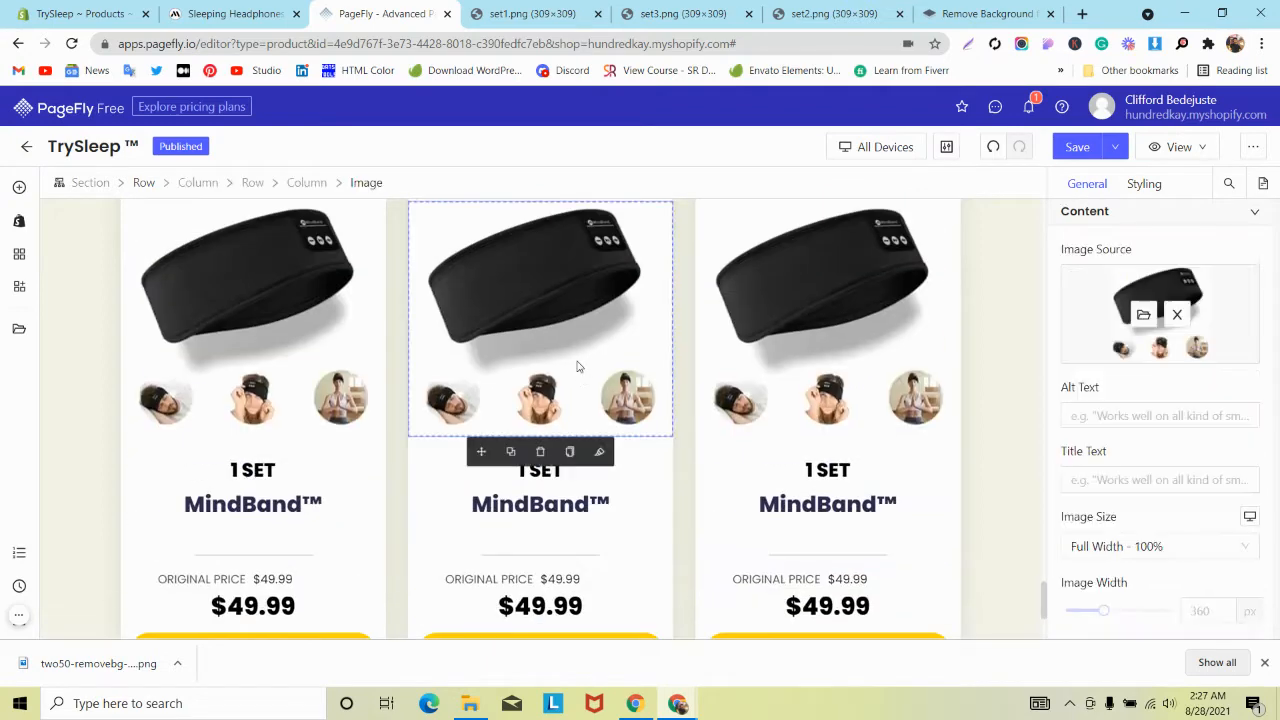
pyautogui.click(1143, 314)
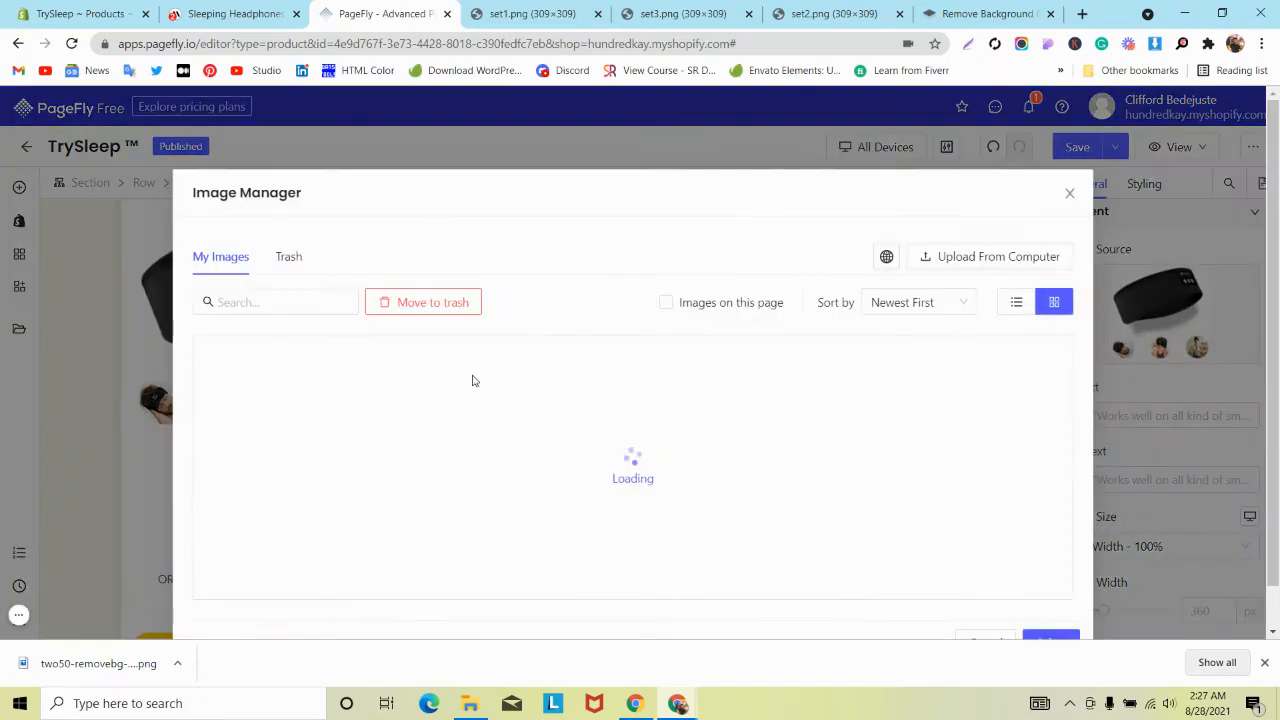
pyautogui.click(1005, 214)
pyautogui.scroll(-2, 351, 248)
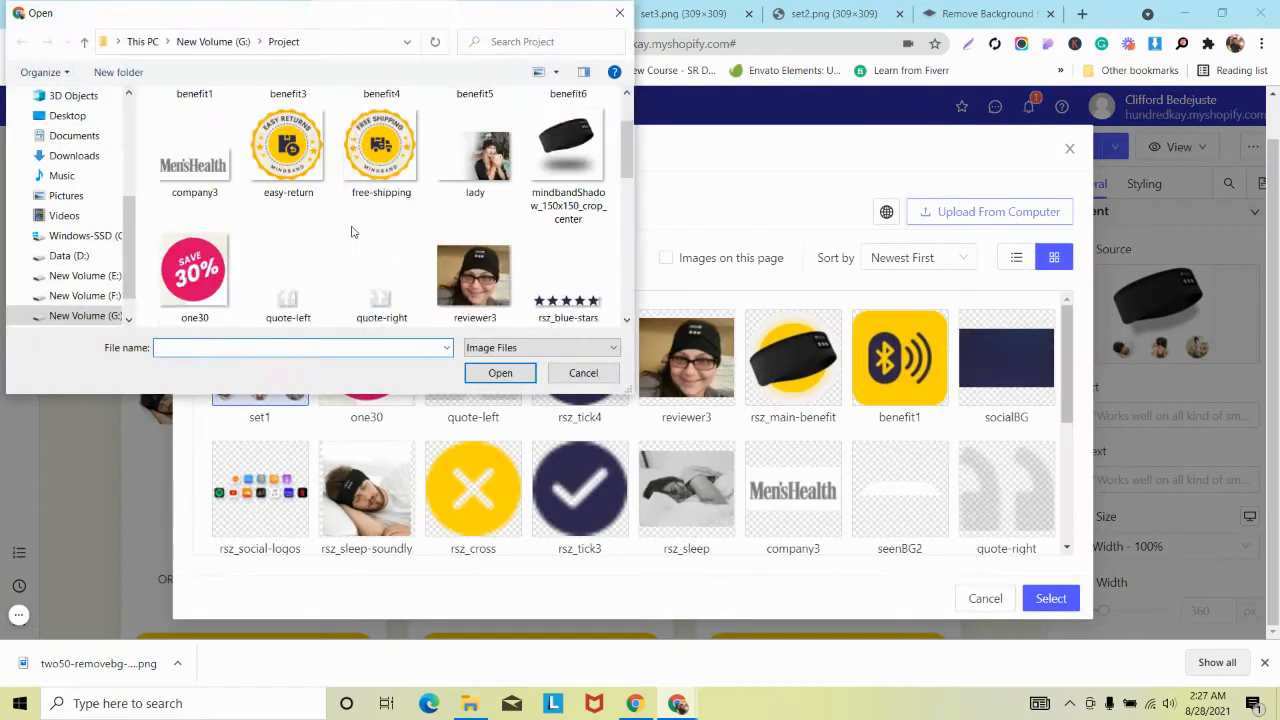
pyautogui.scroll(-3, 351, 248)
pyautogui.click(294, 264)
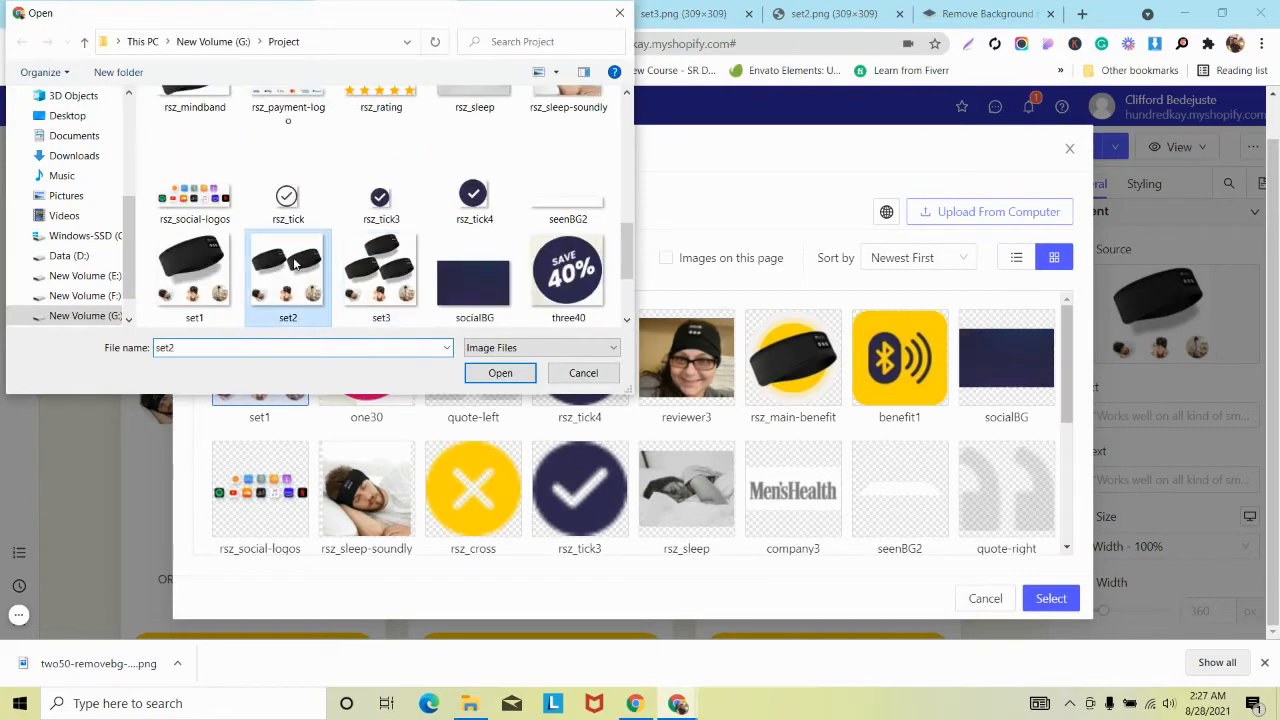
pyautogui.click(499, 373)
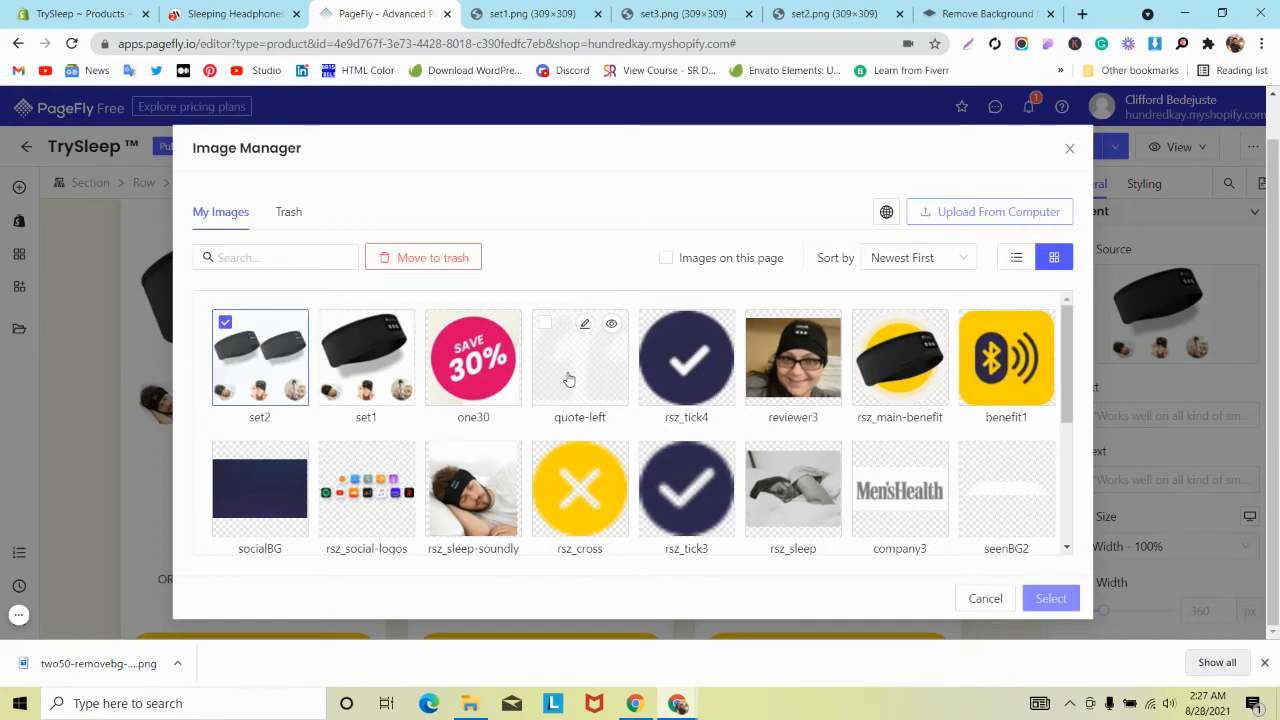
pyautogui.click(1048, 598)
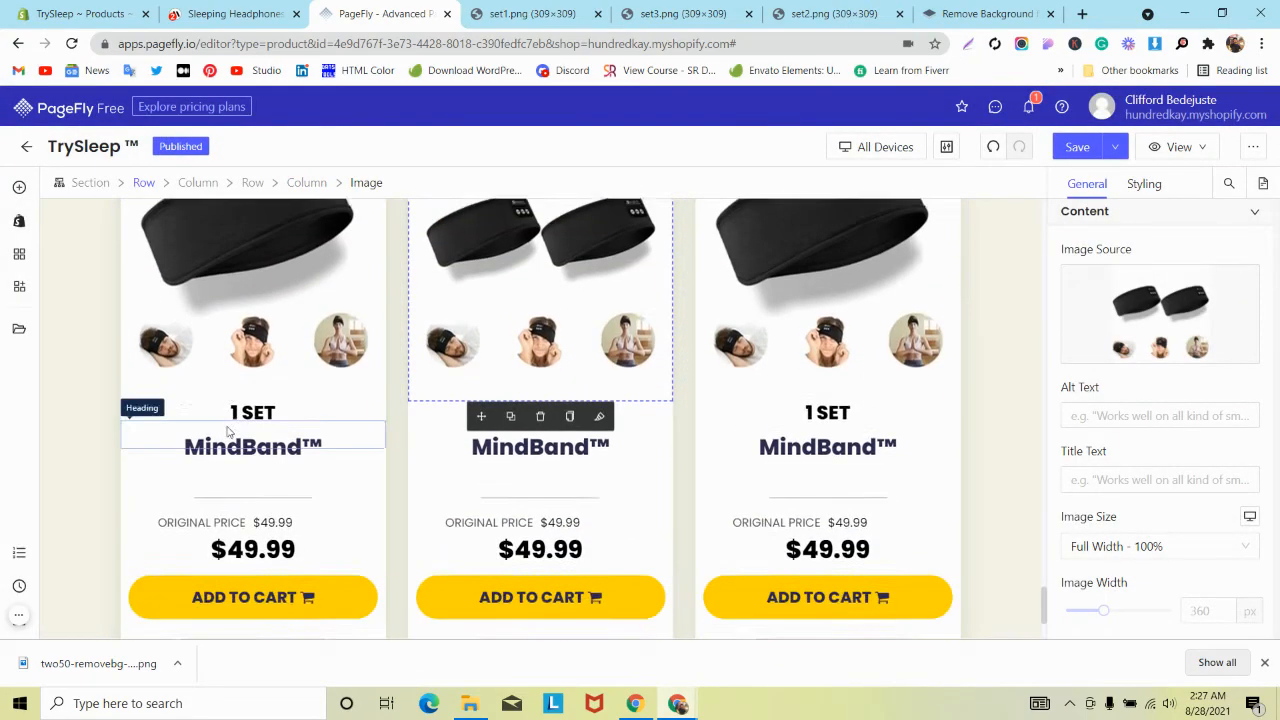
# Upload the set3 image from the Project folder and use it as the third card's product image.
pyautogui.click(760, 265)
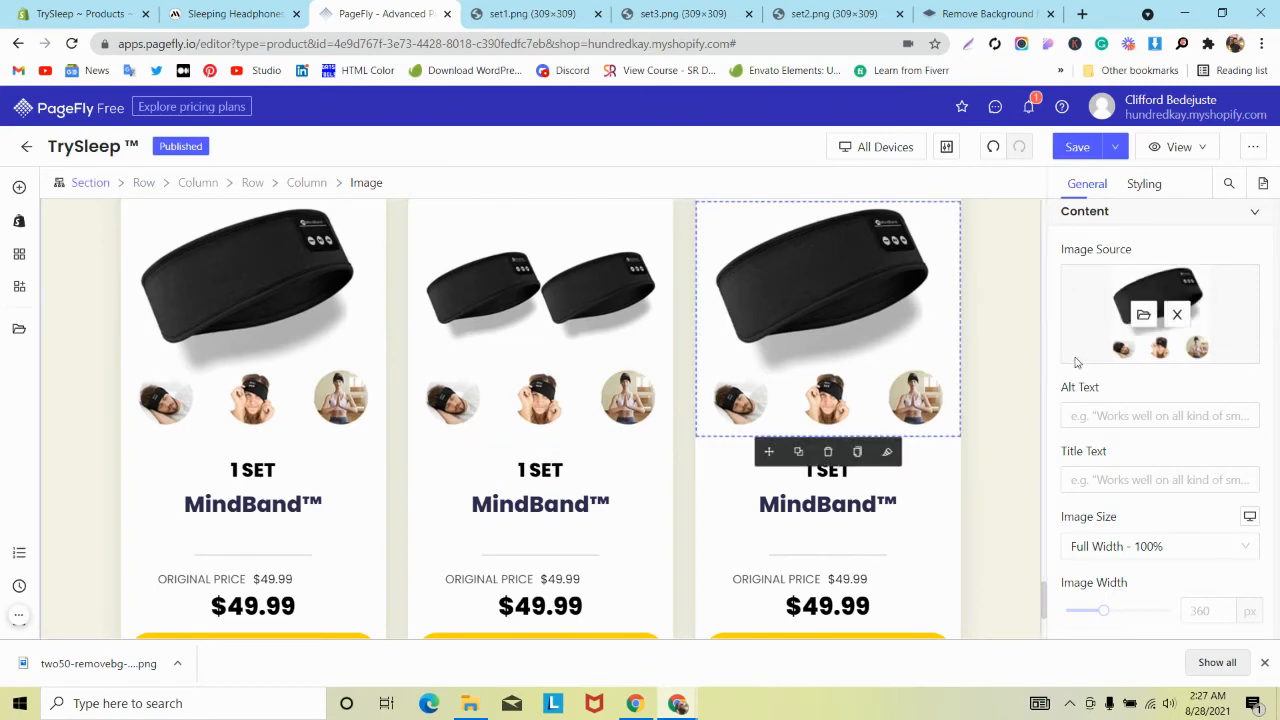
pyautogui.click(1143, 309)
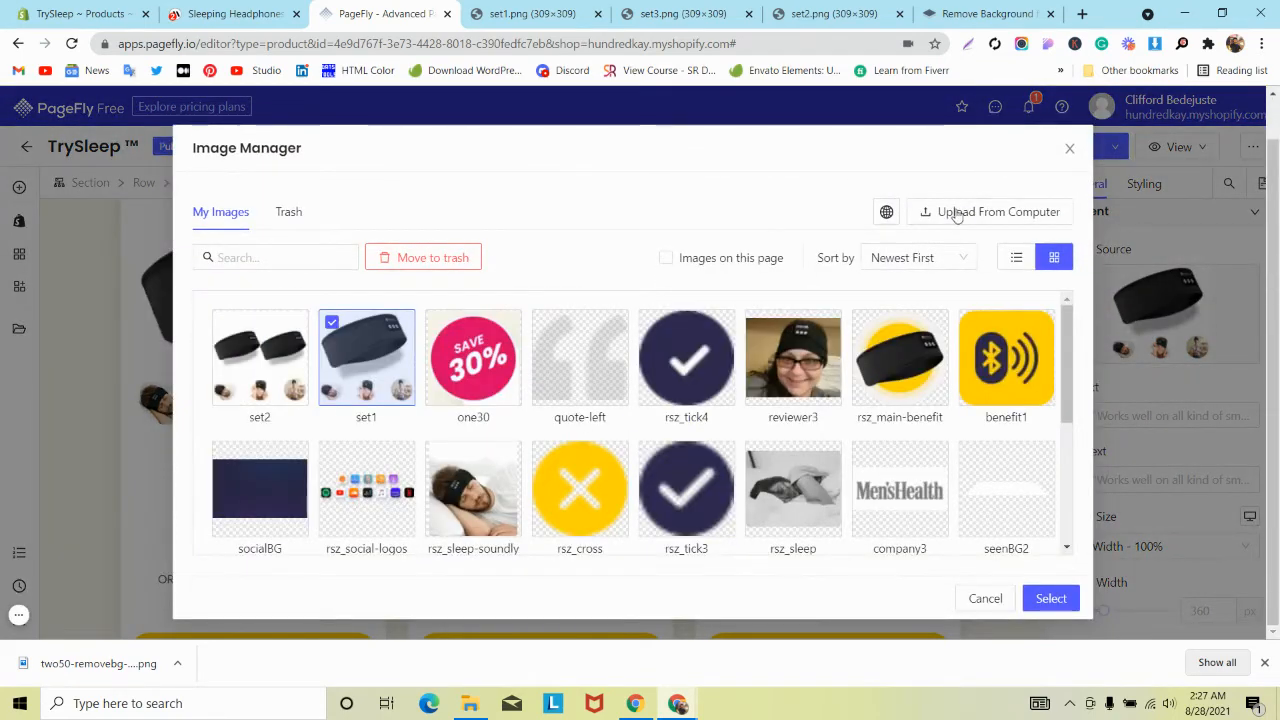
pyautogui.click(955, 212)
pyautogui.scroll(-6, 329, 214)
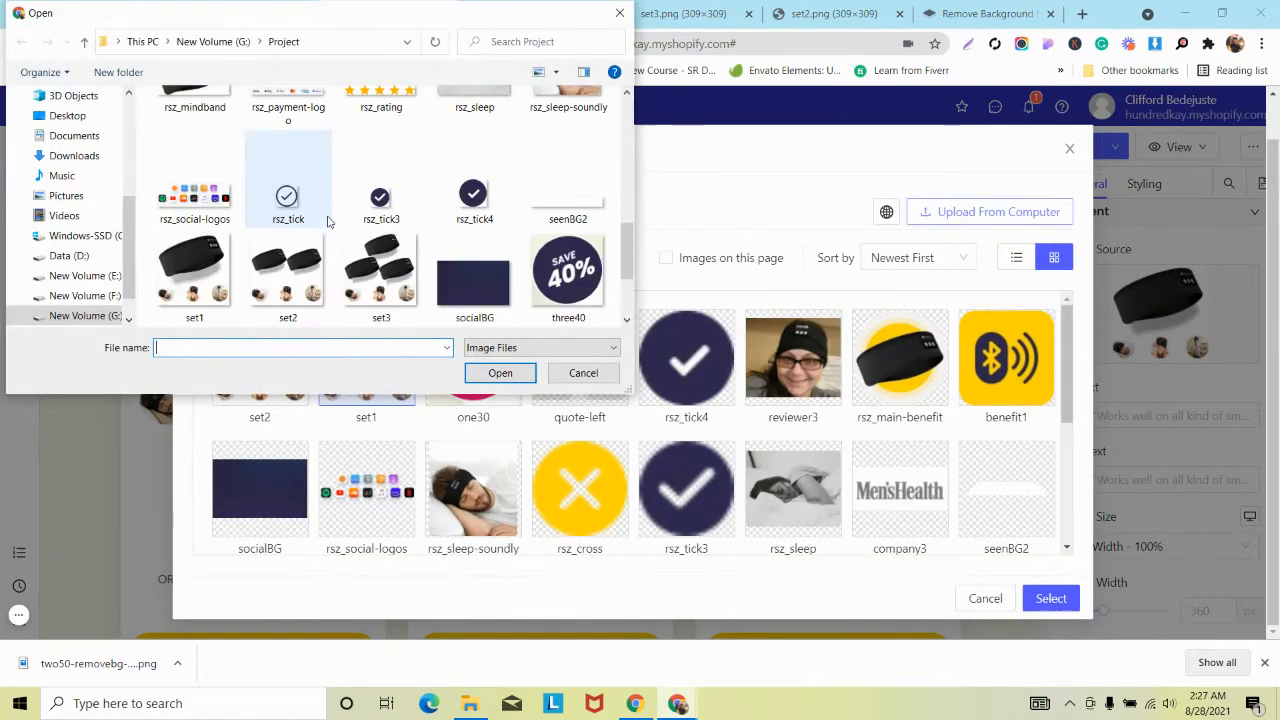
pyautogui.click(415, 270)
pyautogui.click(500, 372)
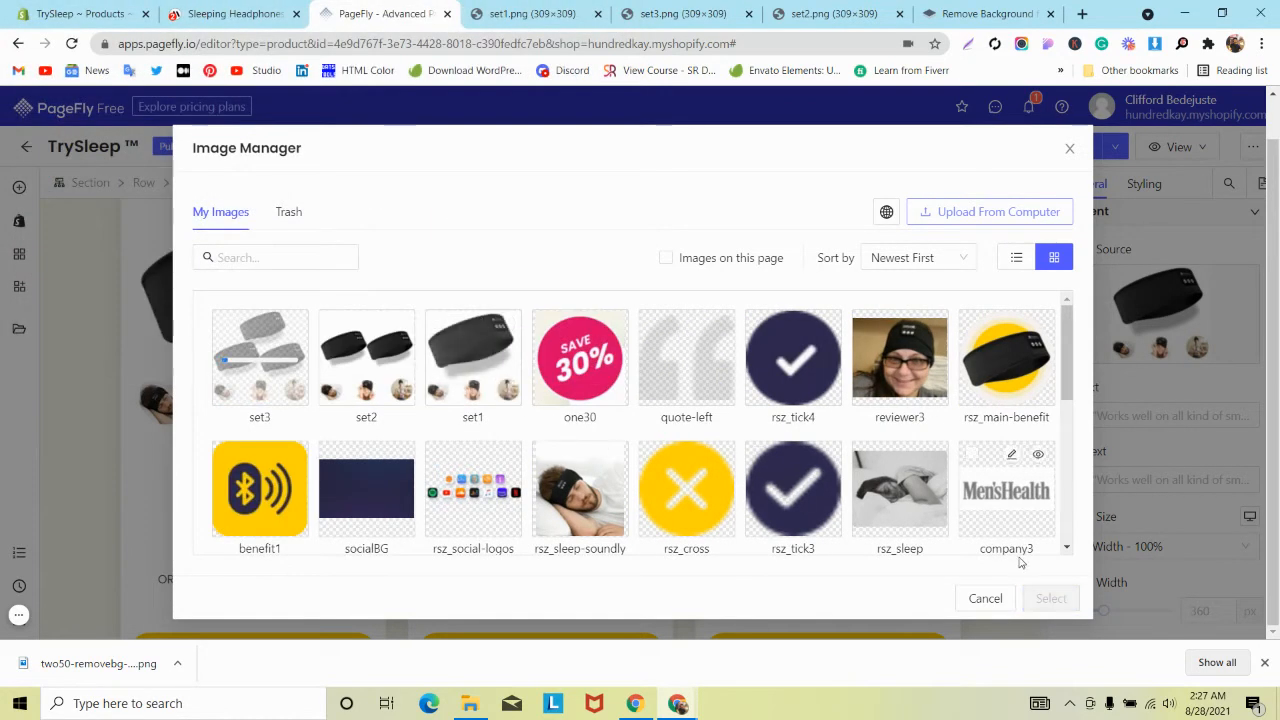
pyautogui.scroll(-1, 703, 399)
pyautogui.scroll(1, 703, 399)
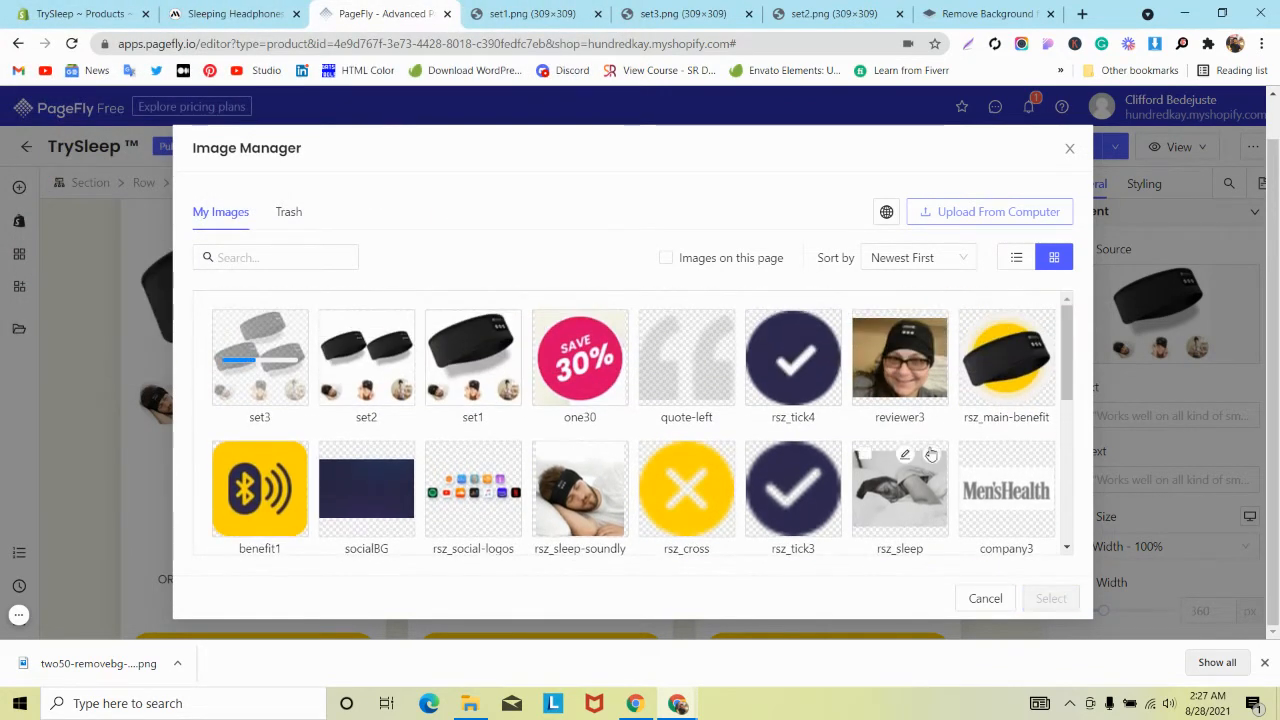
pyautogui.click(1051, 598)
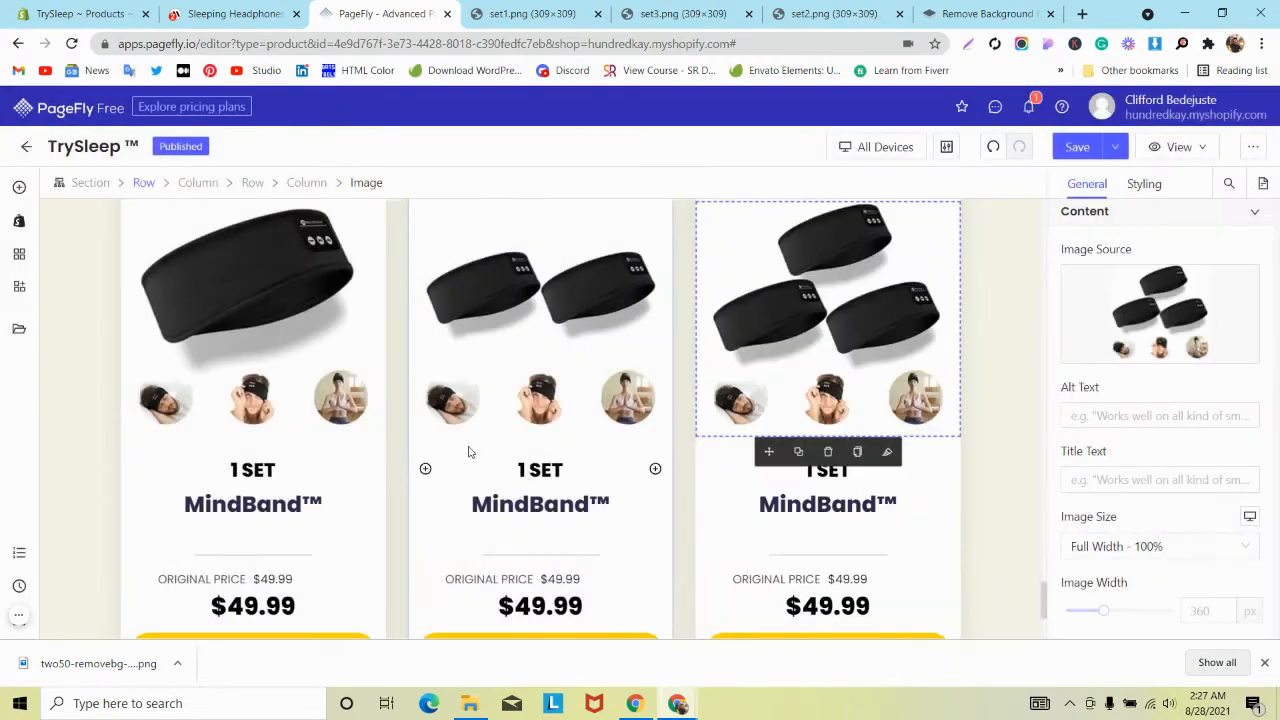
# Replace the middle card's SAVE 30% badge with the two50-removebg-preview image uploaded from the Project folder.
pyautogui.scroll(-2, 468, 452)
pyautogui.scroll(4, 470, 458)
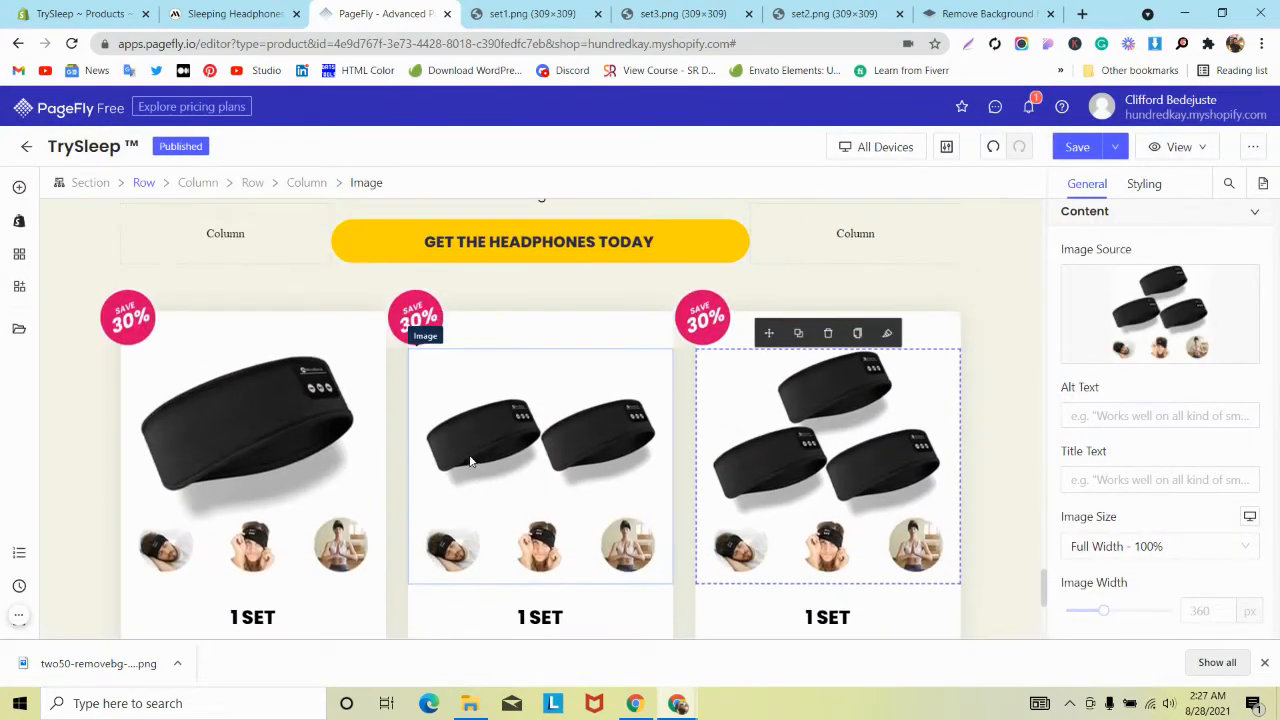
pyautogui.scroll(-2, 298, 415)
pyautogui.scroll(2, 300, 410)
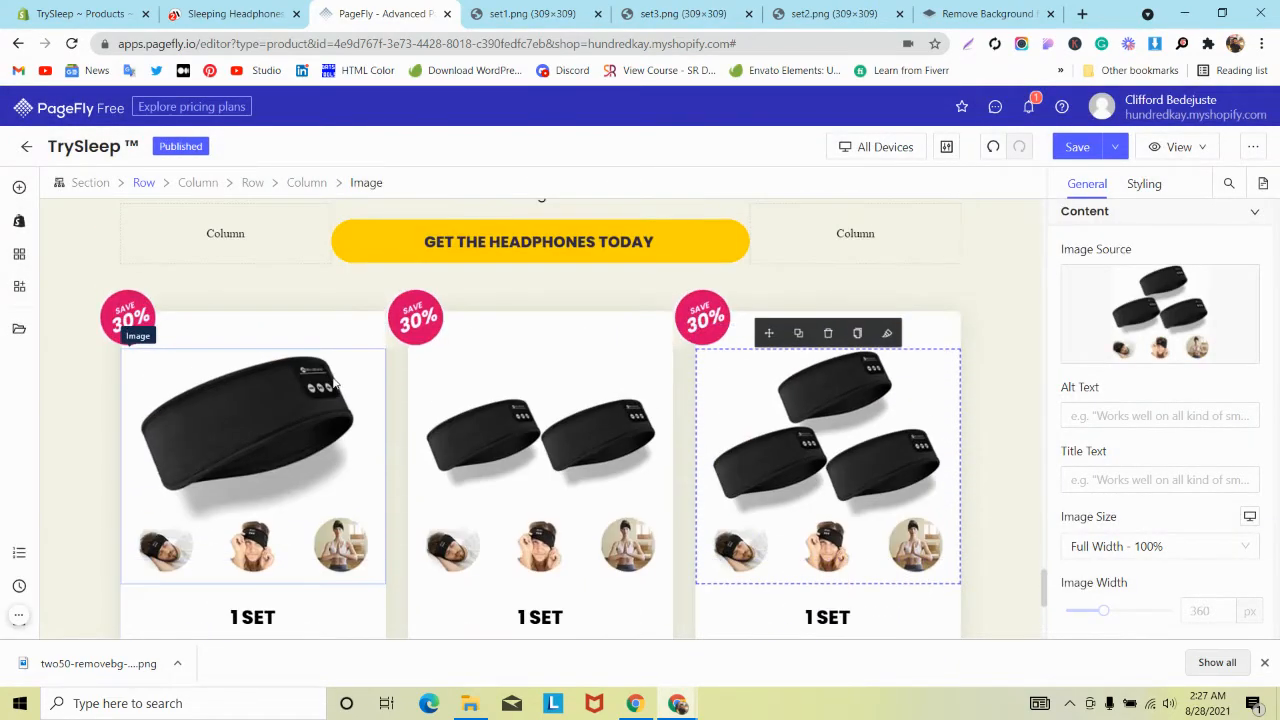
pyautogui.click(415, 317)
pyautogui.click(1140, 315)
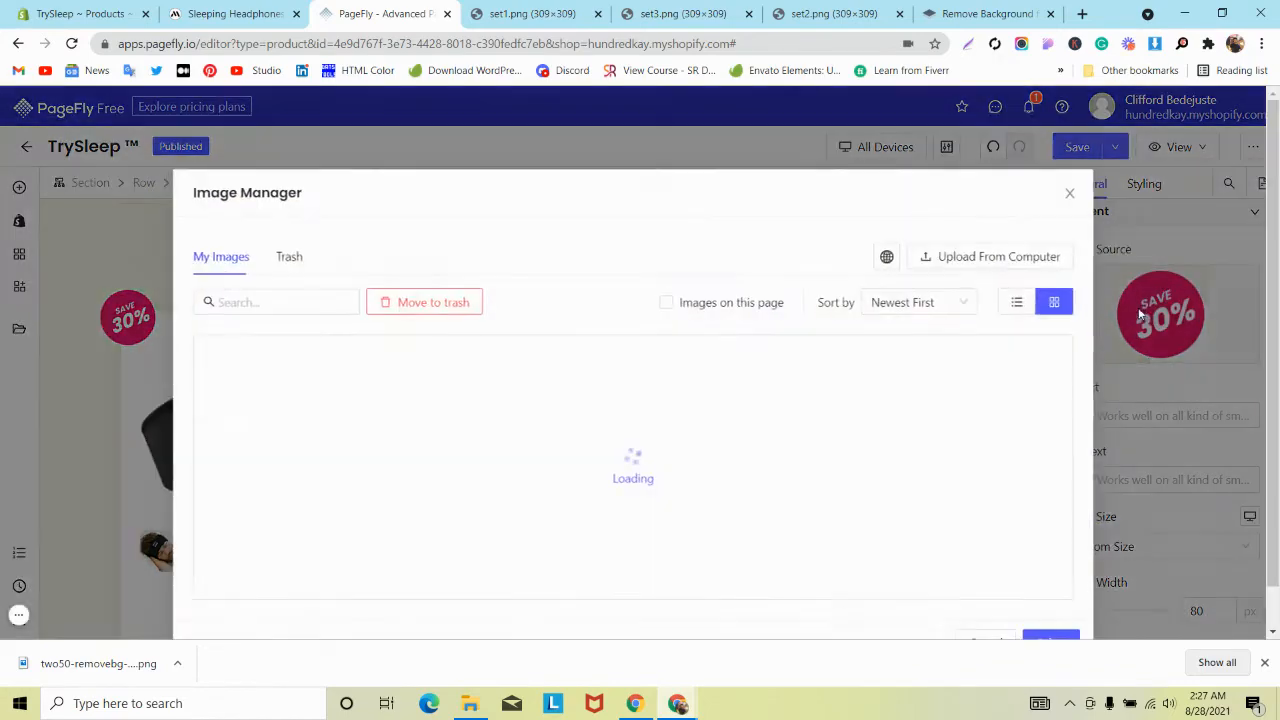
pyautogui.click(948, 262)
pyautogui.scroll(-2, 381, 222)
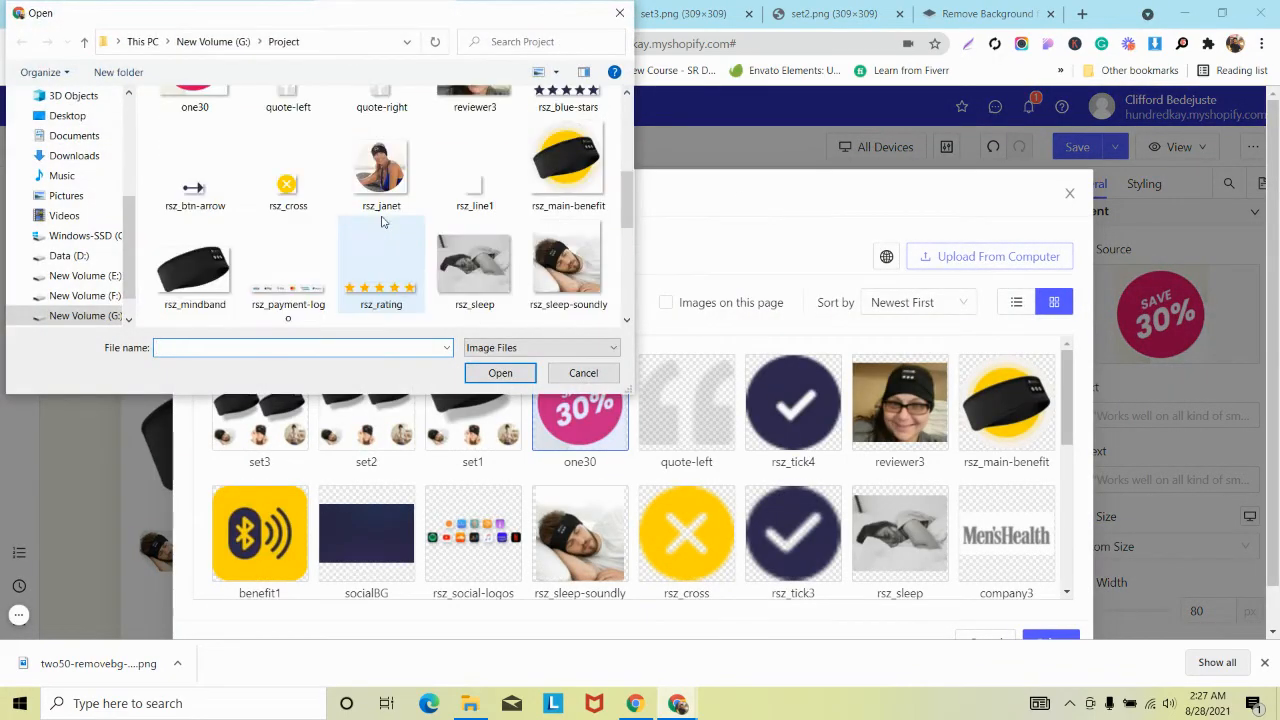
pyautogui.scroll(1, 381, 222)
pyautogui.scroll(-4, 381, 222)
pyautogui.click(308, 226)
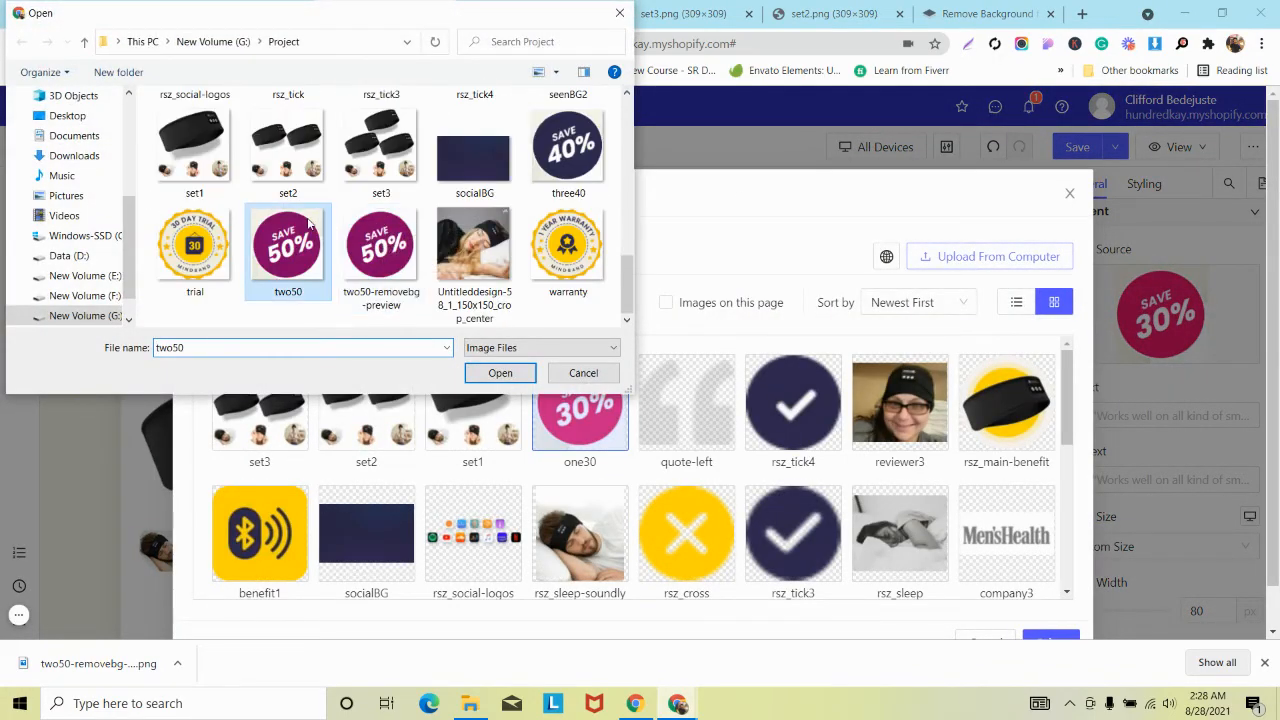
pyautogui.click(379, 245)
pyautogui.click(505, 378)
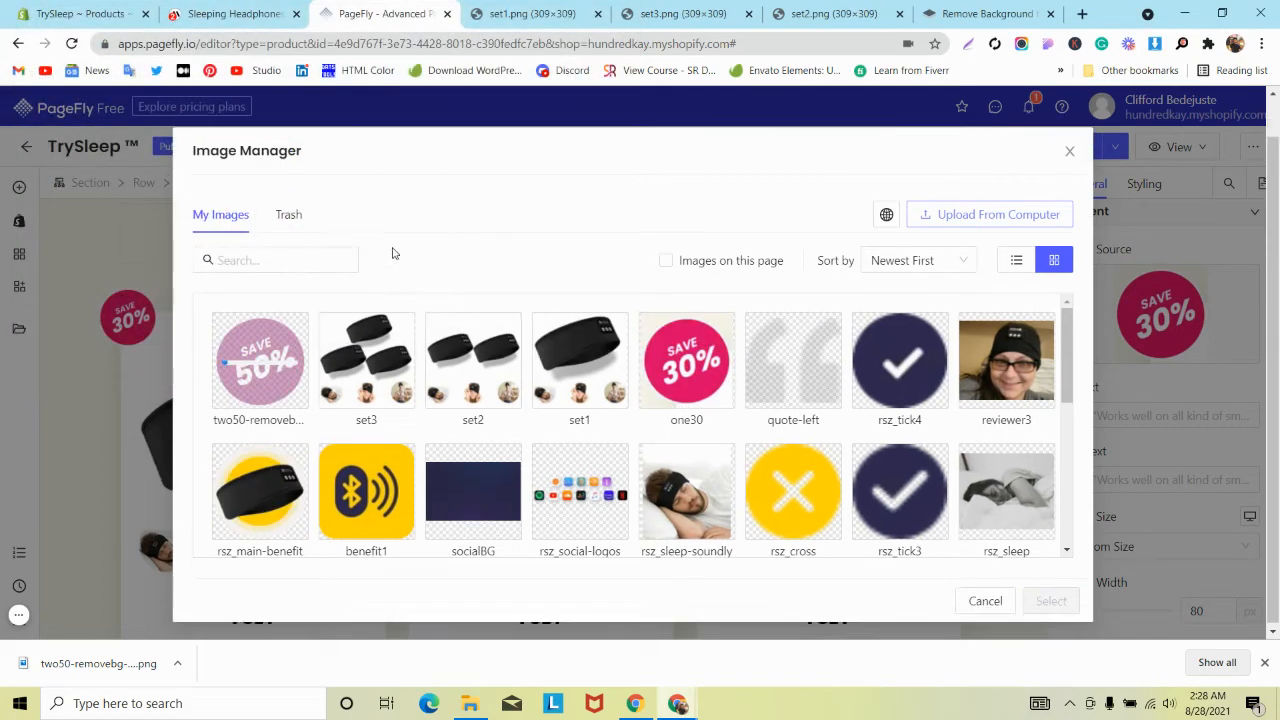
pyautogui.click(1265, 664)
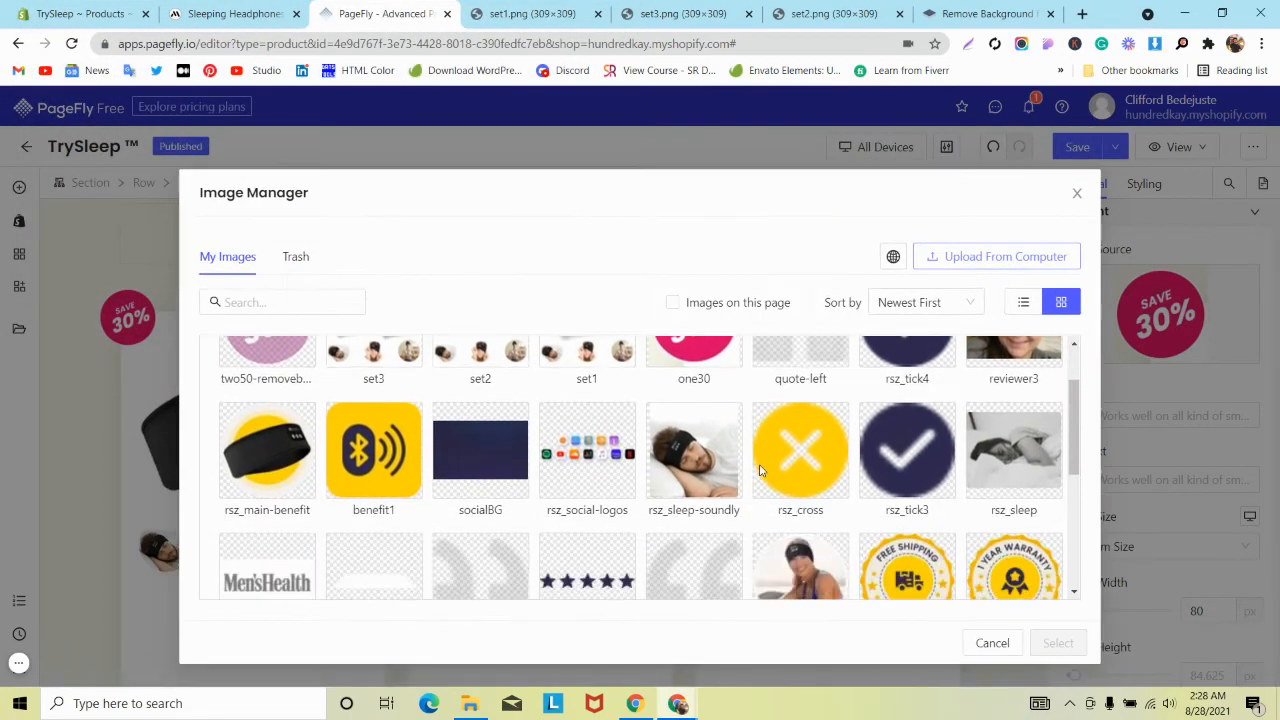
pyautogui.click(1058, 643)
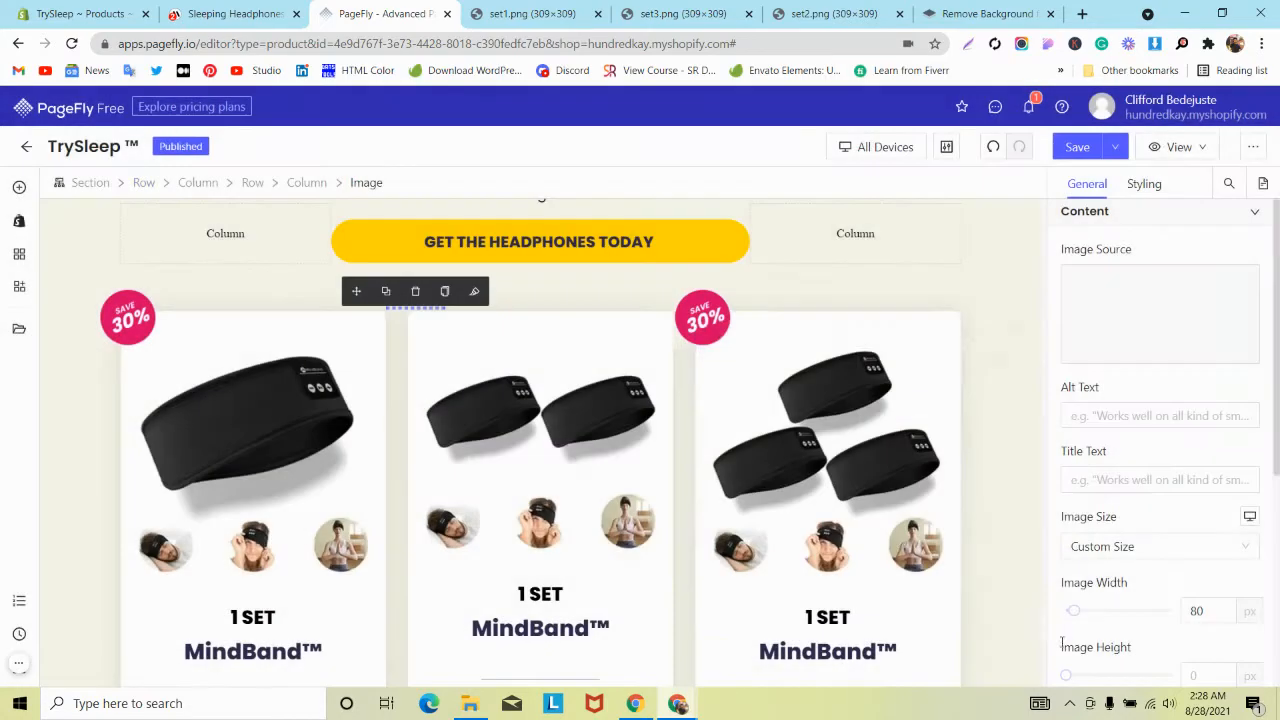
# Switch to the mindband.co product page in desktop view and compare its package cards' order, badges and labels with the editor's cards.
pyautogui.click(716, 323)
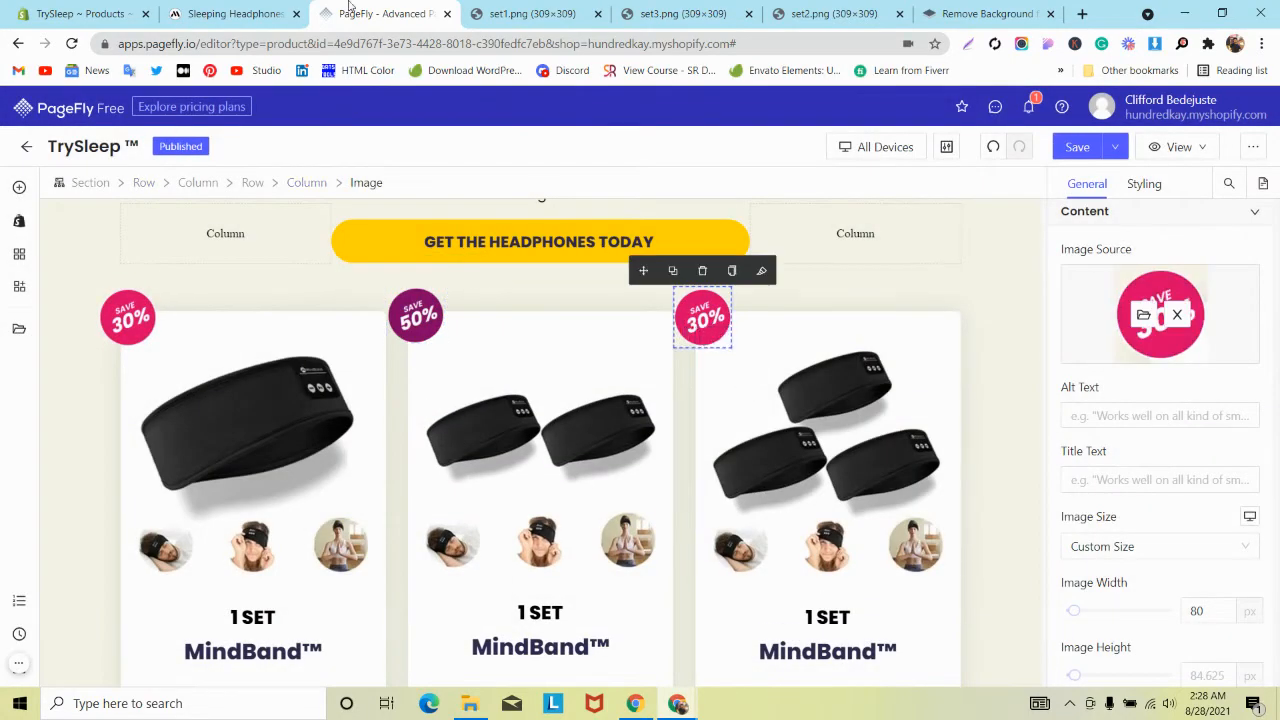
pyautogui.click(236, 14)
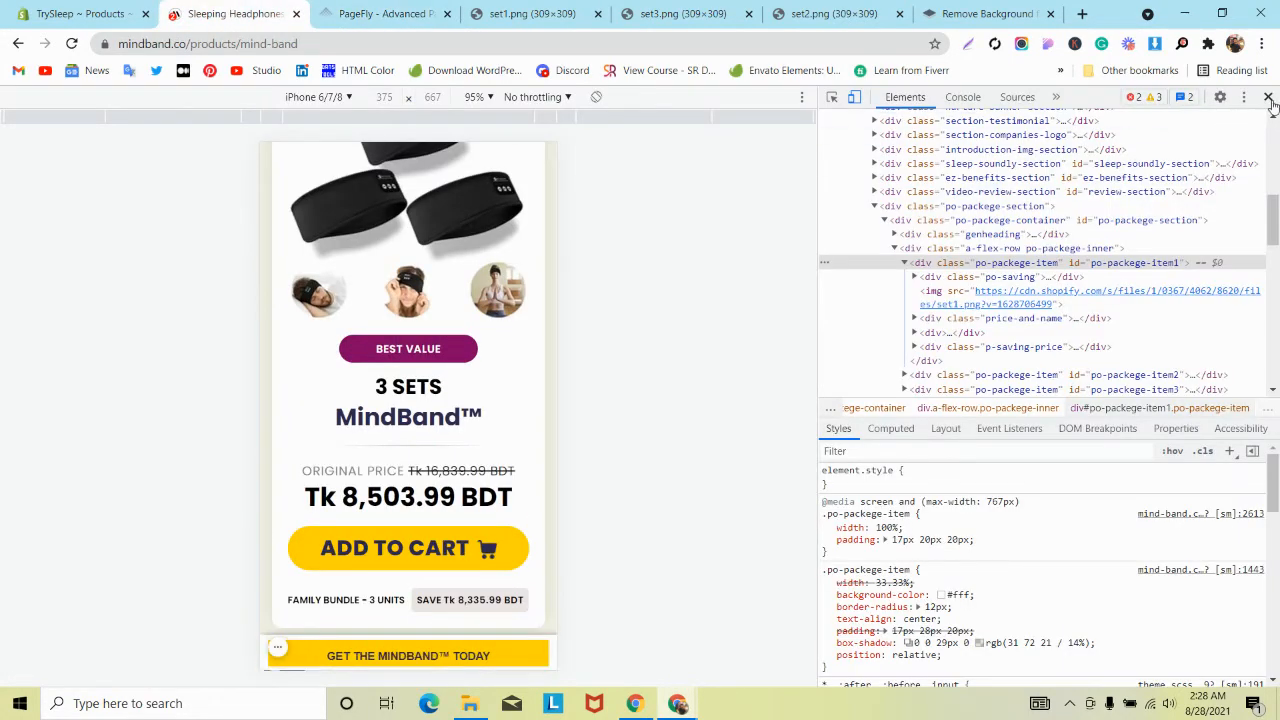
pyautogui.click(1268, 97)
pyautogui.scroll(5, 809, 244)
pyautogui.scroll(10, 809, 244)
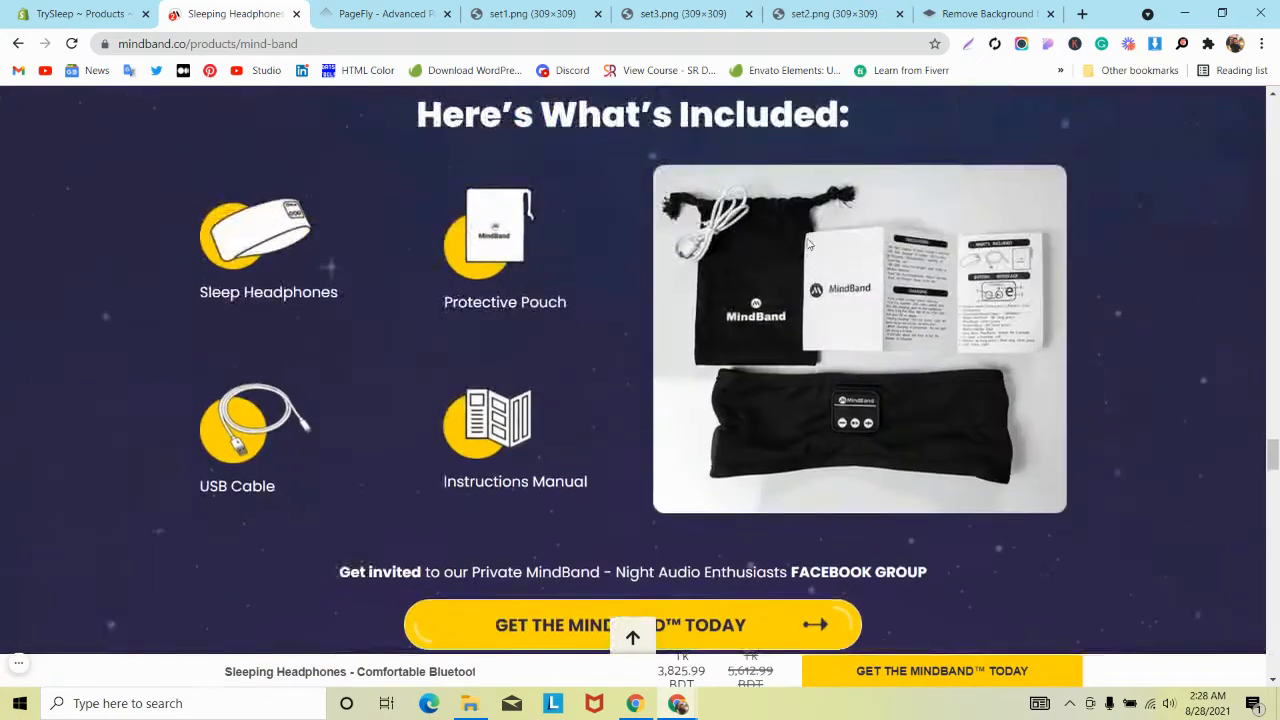
pyautogui.scroll(2, 809, 244)
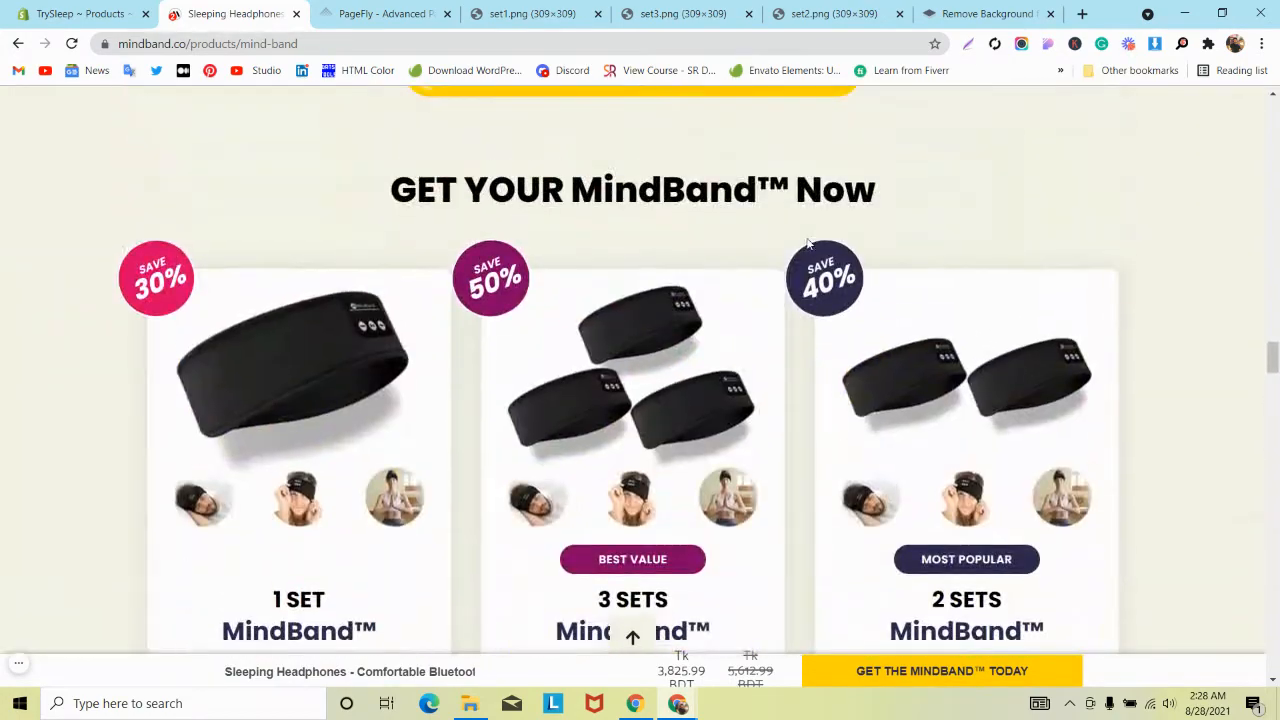
pyautogui.click(375, 13)
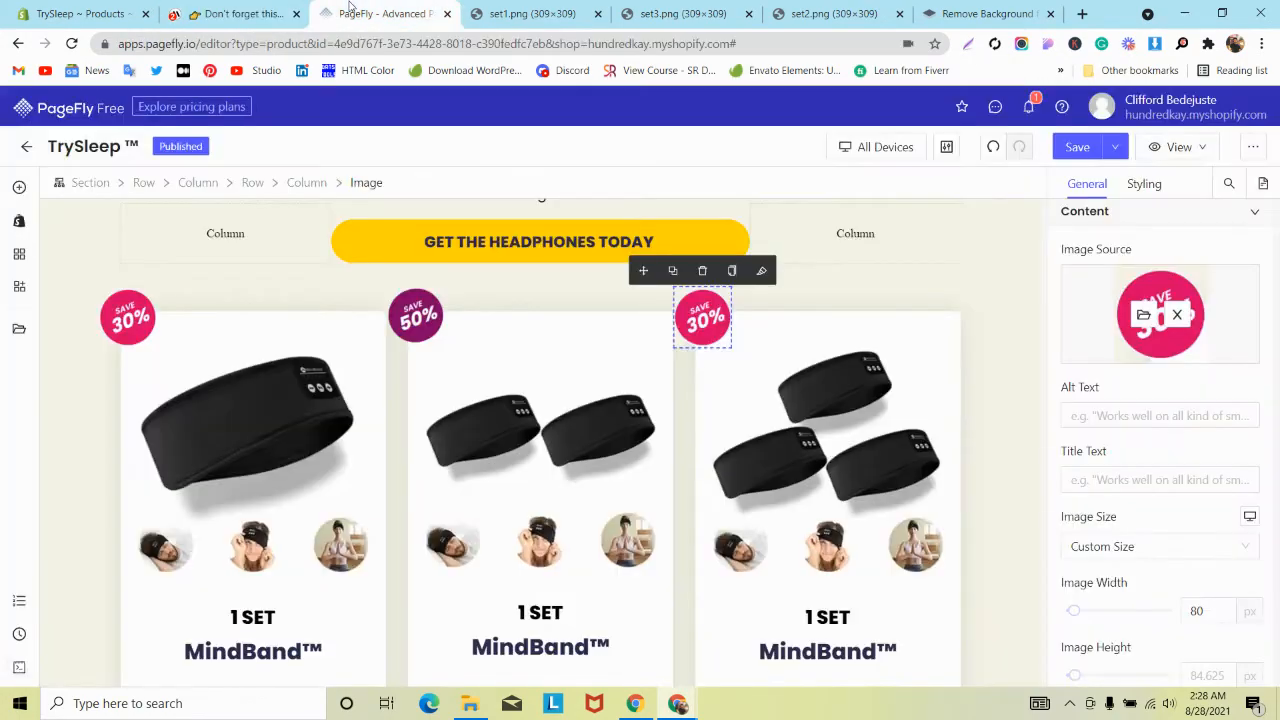
pyautogui.scroll(-3, 374, 383)
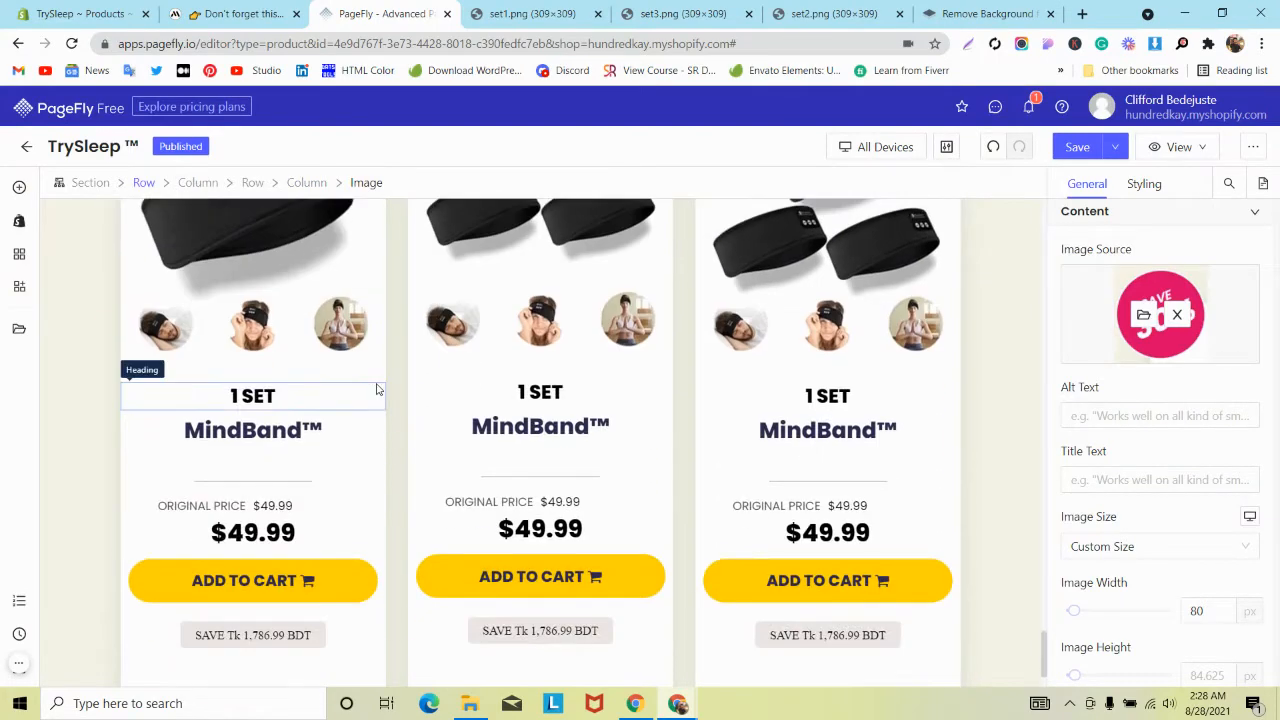
pyautogui.scroll(3, 374, 383)
pyautogui.scroll(-2, 376, 392)
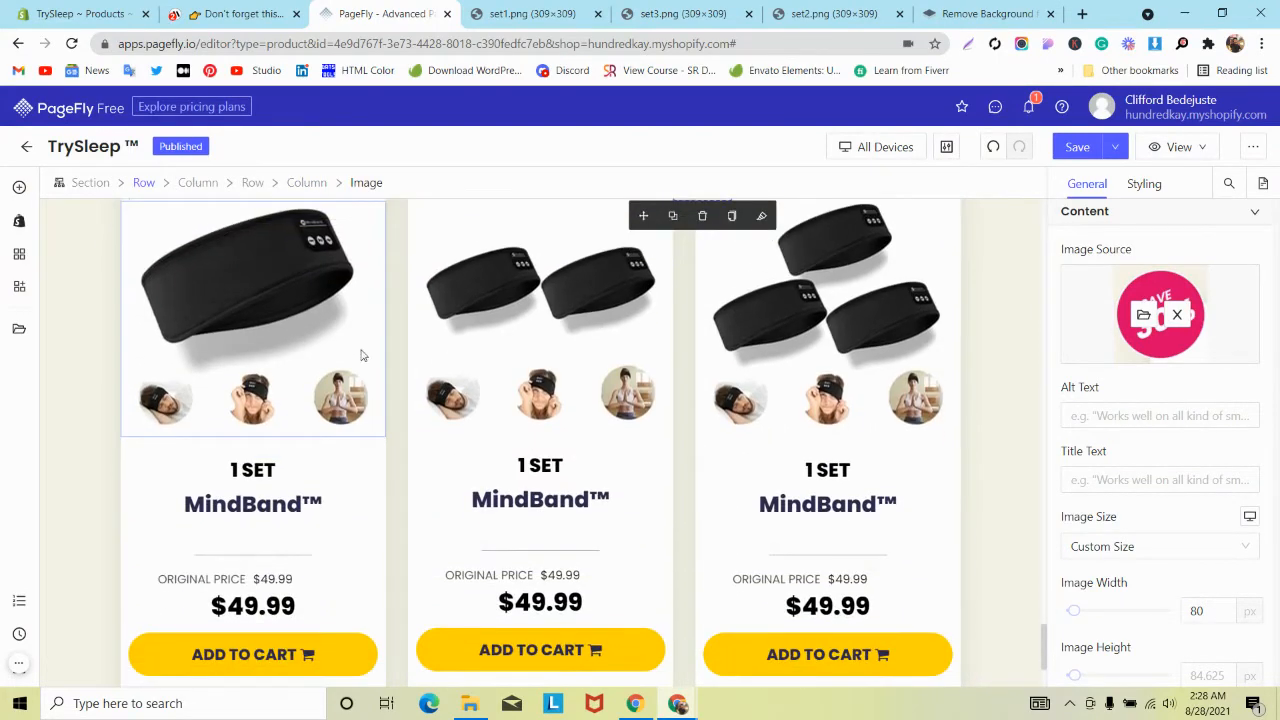
pyautogui.click(232, 13)
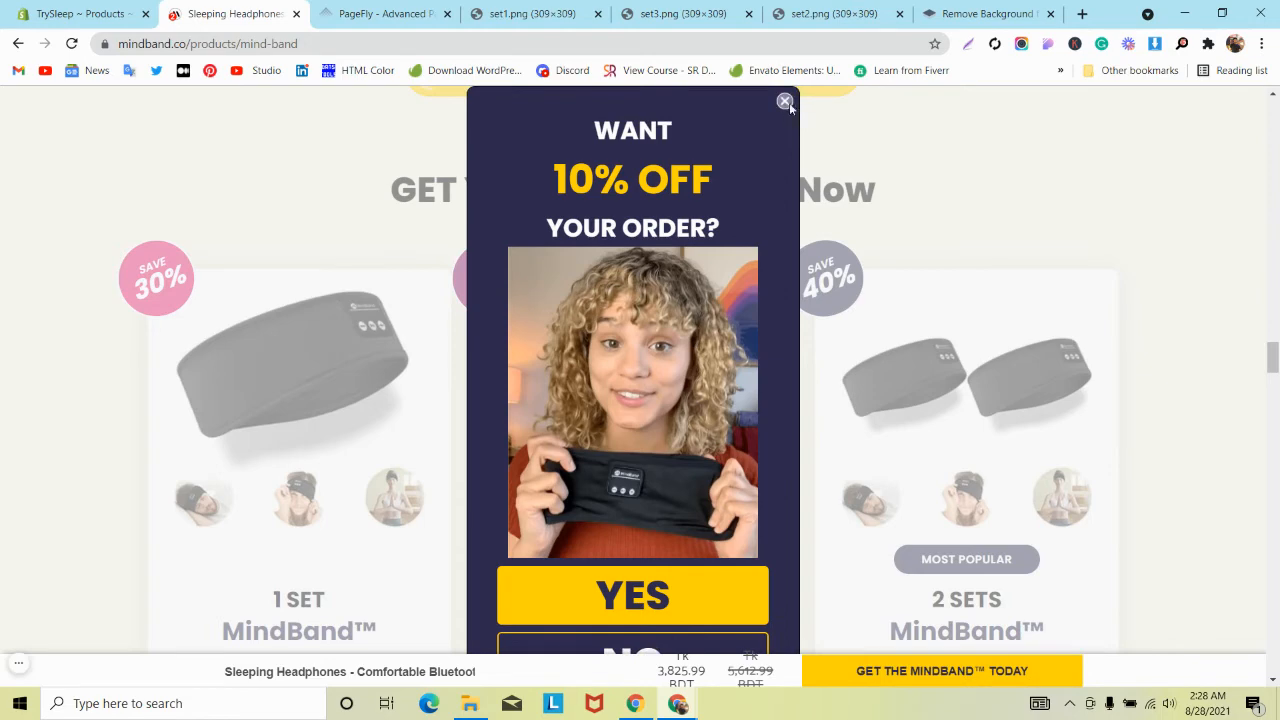
pyautogui.click(785, 101)
pyautogui.scroll(-3, 596, 295)
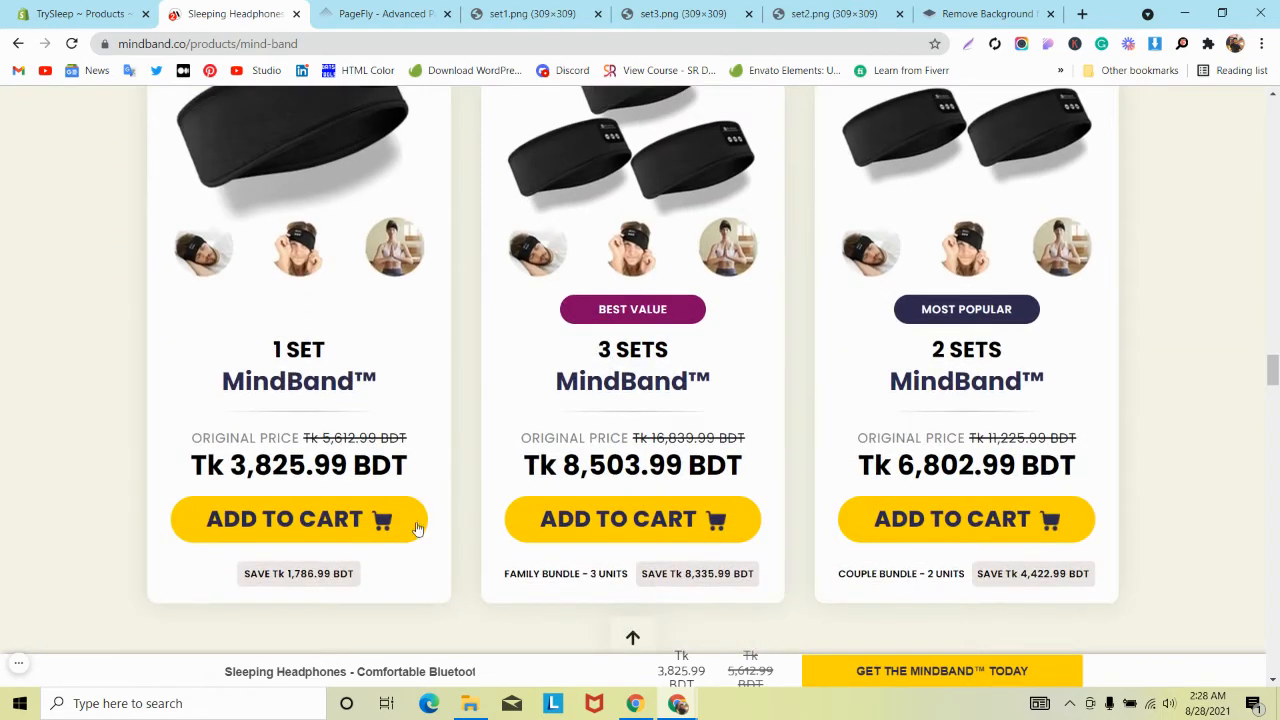
# Return to the PageFly editor and change the middle card's product image to set3 from the image library.
pyautogui.click(385, 13)
pyautogui.click(524, 270)
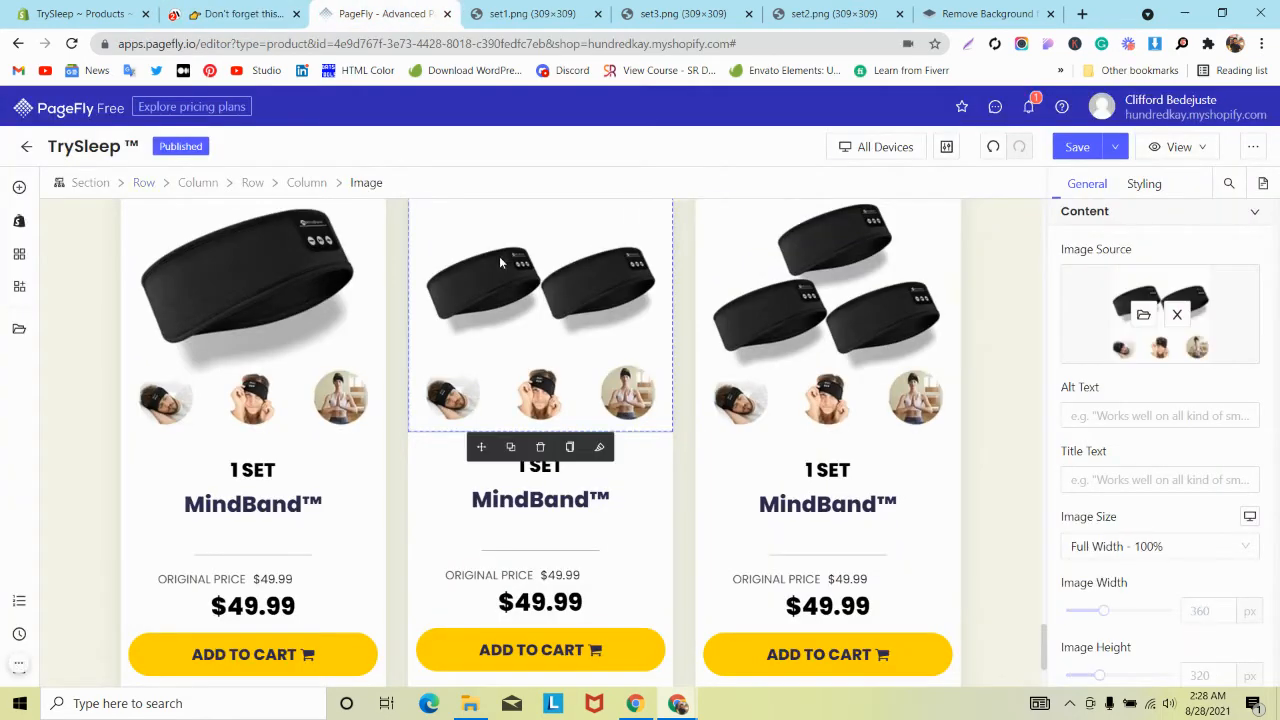
pyautogui.click(1143, 314)
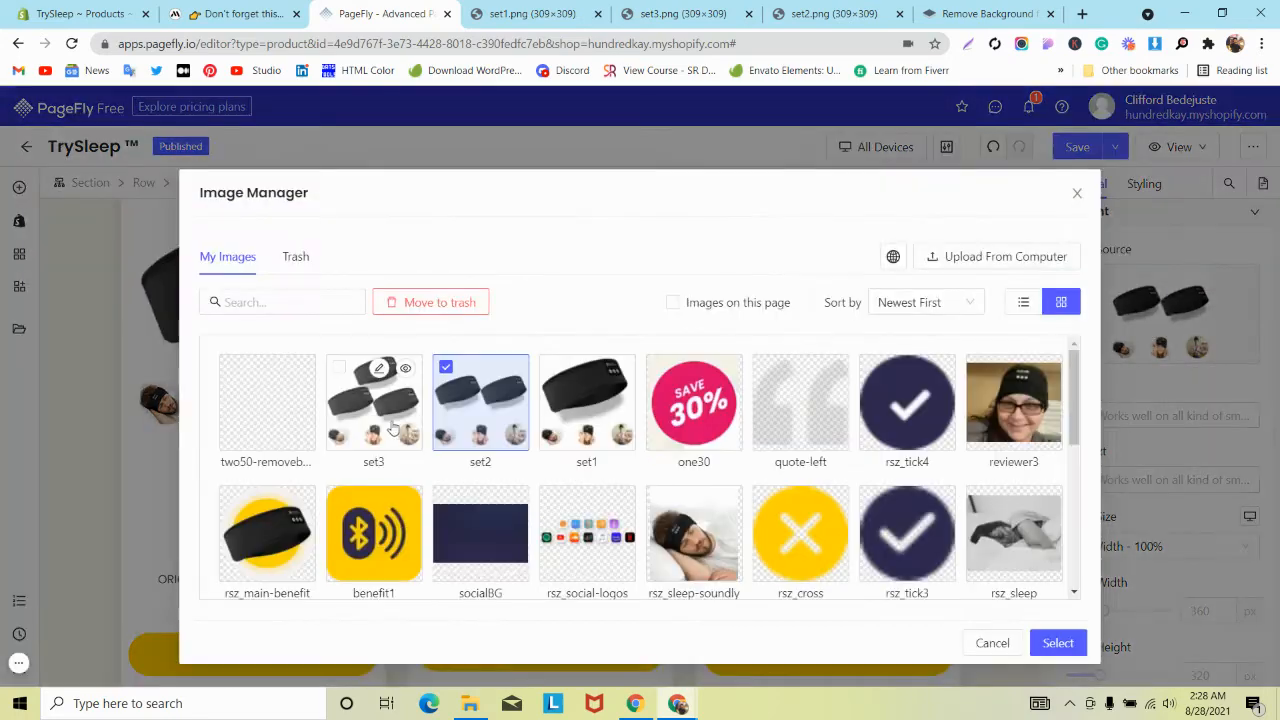
pyautogui.click(415, 424)
pyautogui.click(1075, 643)
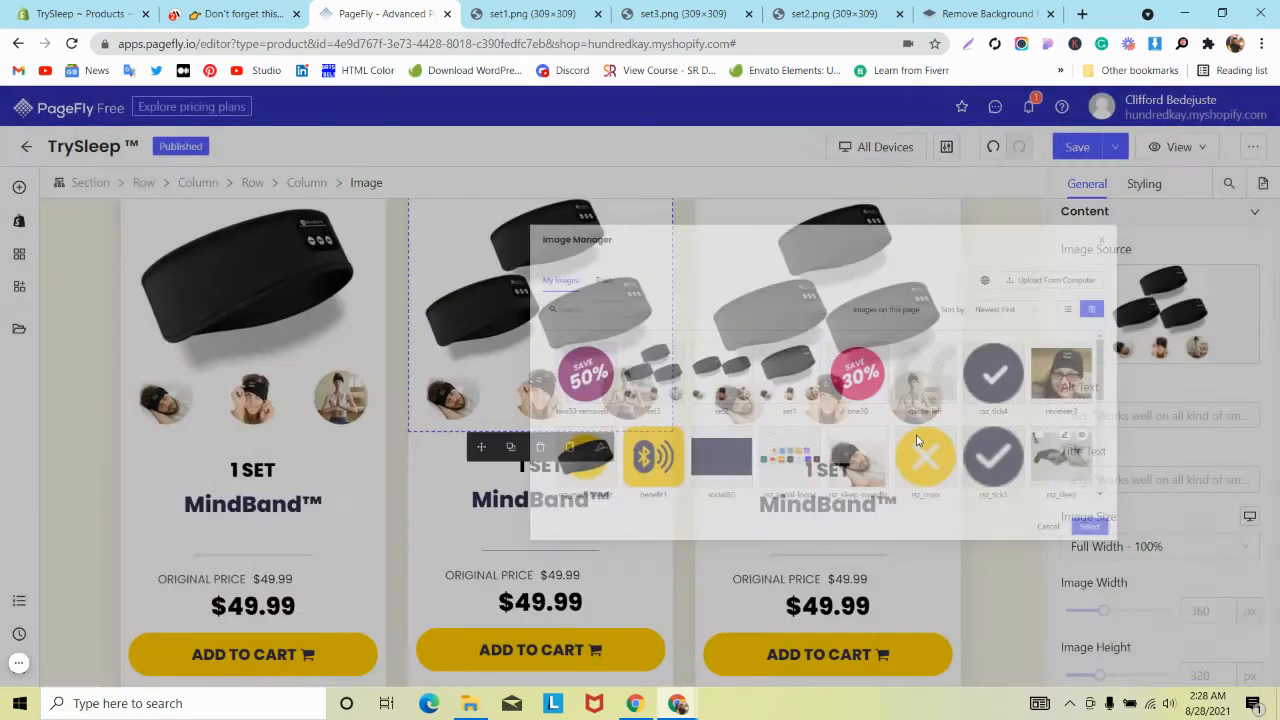
# Change the third card's product image to set2 from the image library.
pyautogui.click(1145, 310)
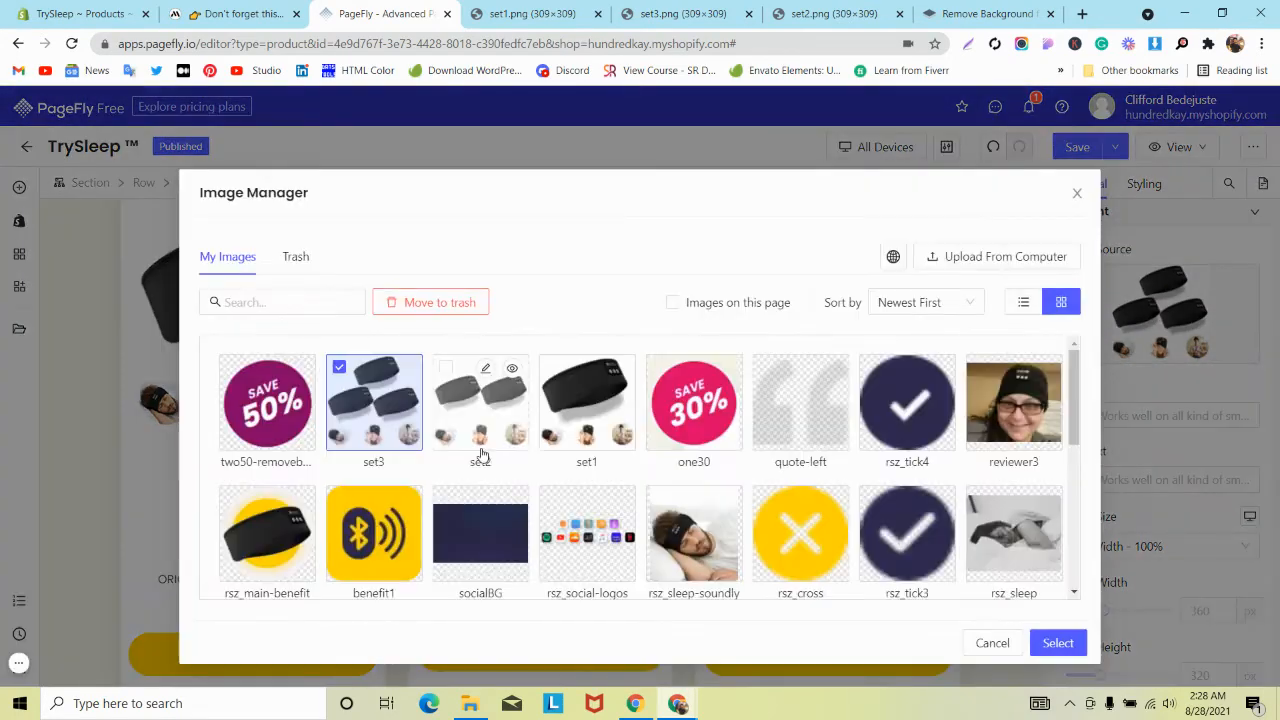
pyautogui.click(480, 415)
pyautogui.click(1057, 643)
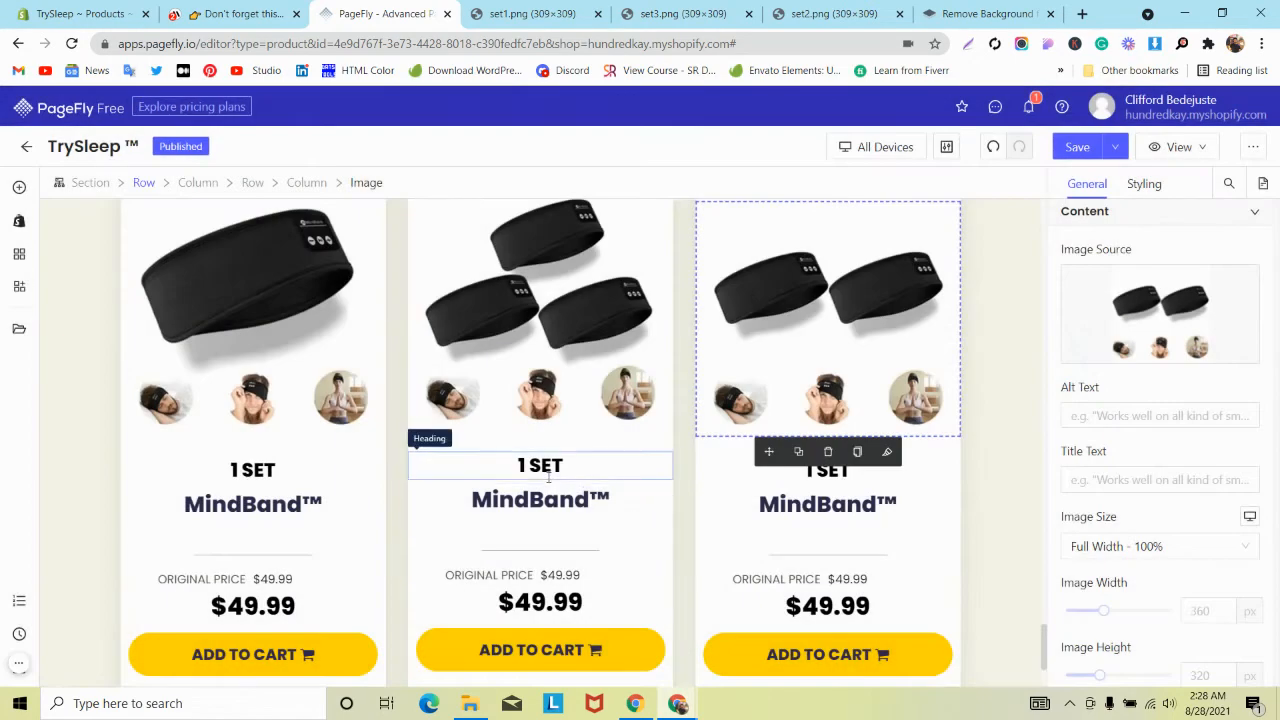
# Change the middle card's set heading to "3 SETS" and the third card's set heading to "2 SETS".
pyautogui.click(521, 465)
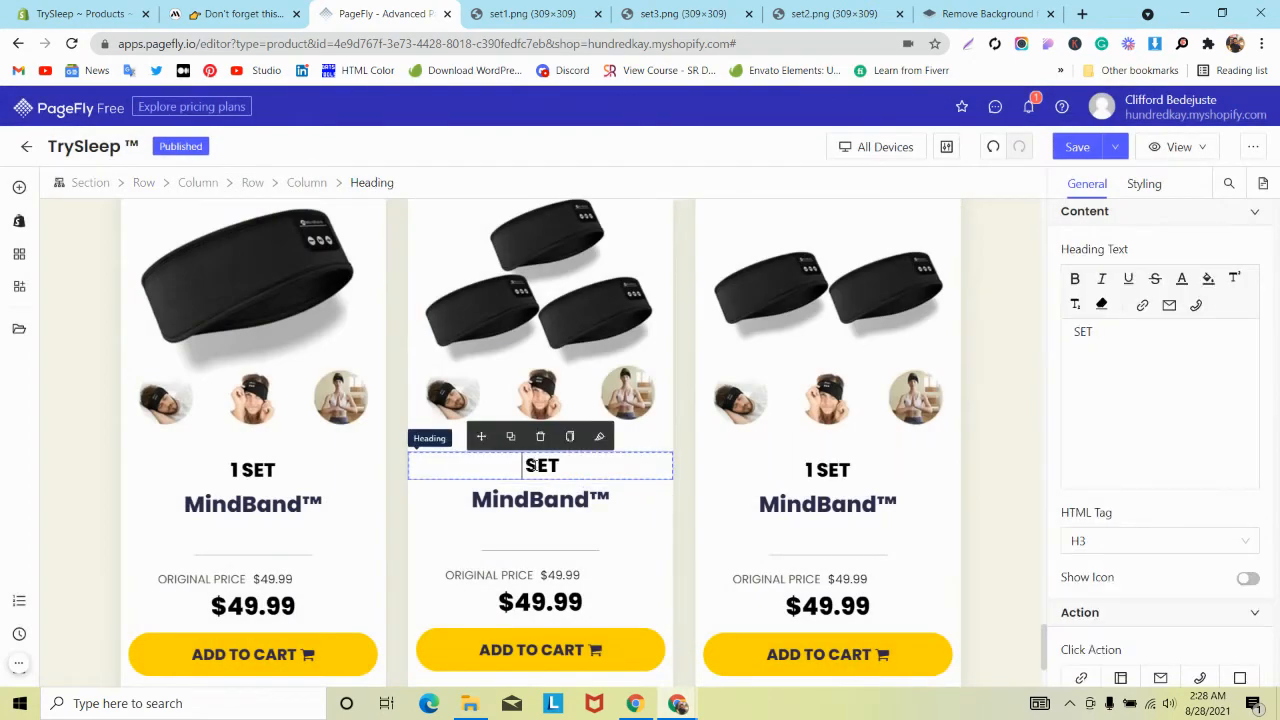
pyautogui.write('3')
pyautogui.doubleClick(809, 471)
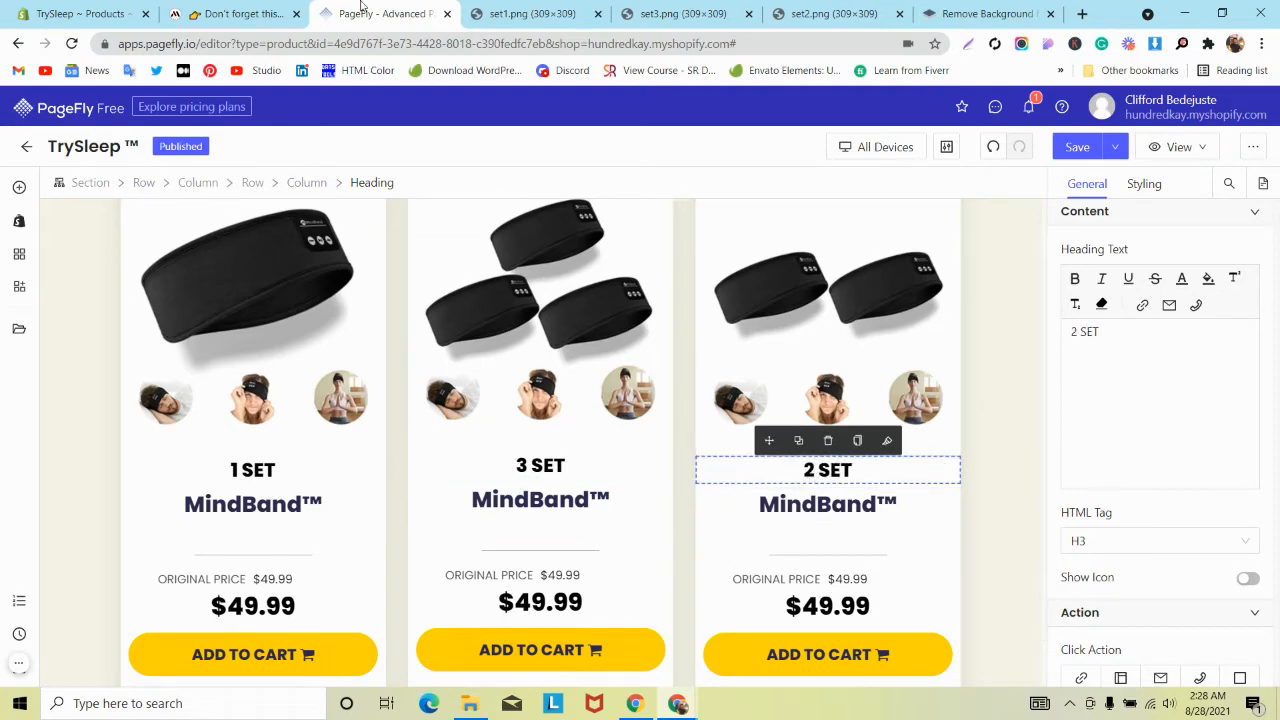
pyautogui.click(266, 7)
pyautogui.click(346, 12)
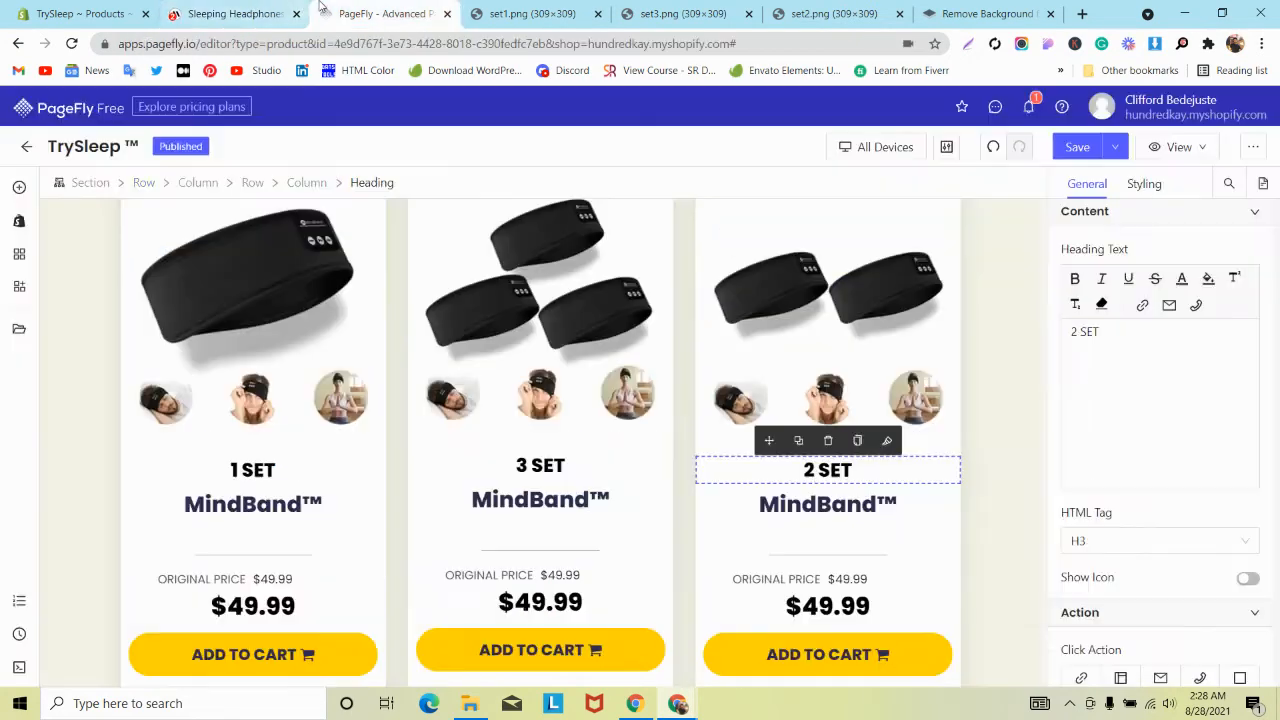
pyautogui.click(561, 465)
pyautogui.write('s')
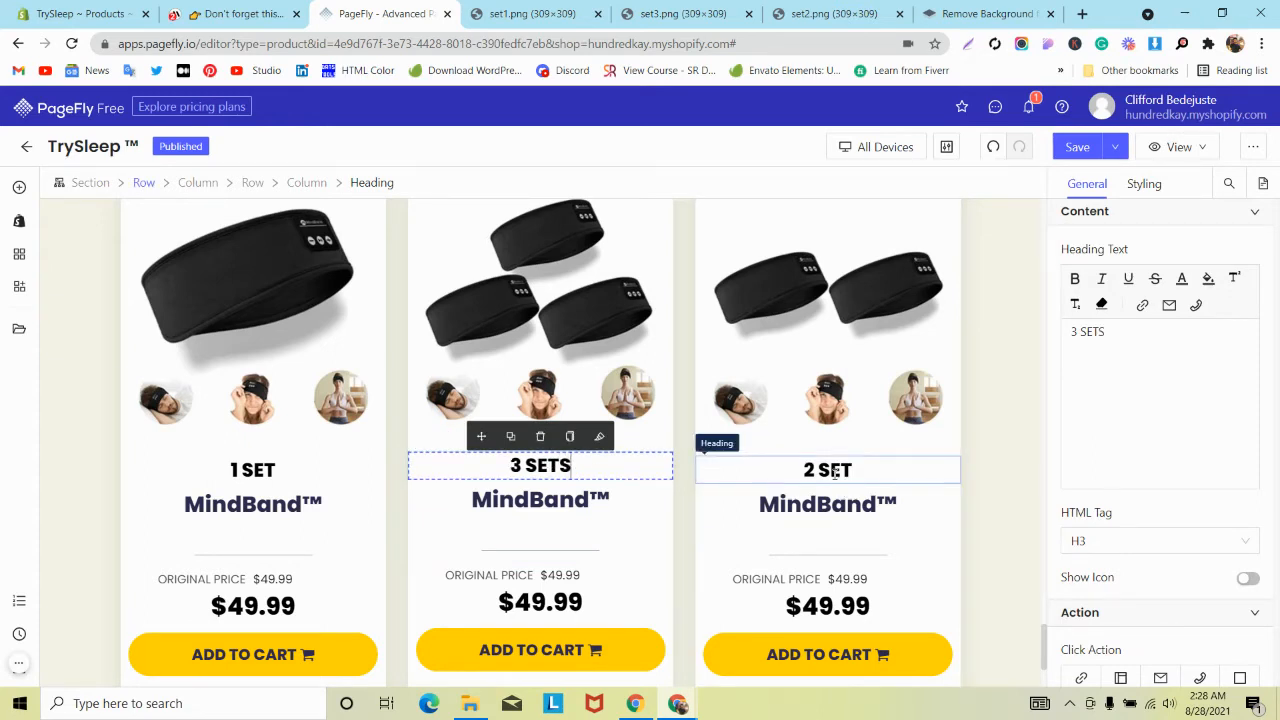
pyautogui.click(851, 469)
pyautogui.write('S')
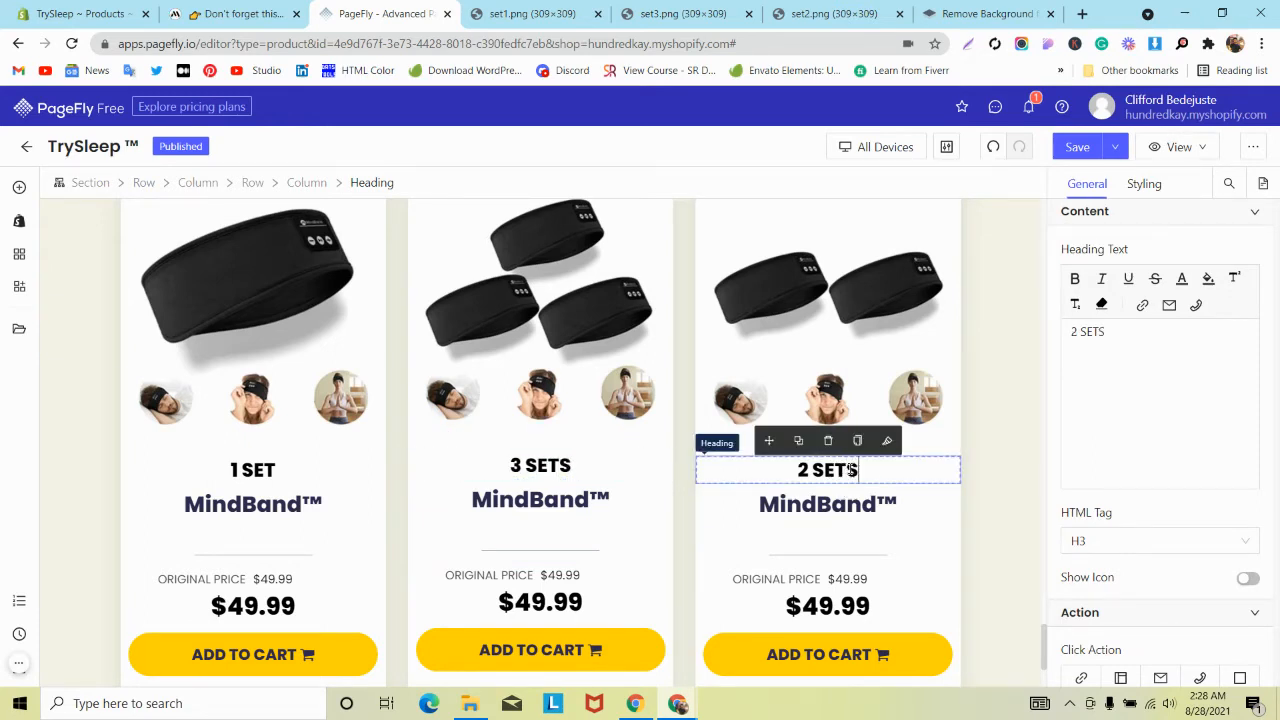
# Set the bottom margin of the MindBand™ heading in all three cards to 5 px.
pyautogui.scroll(-1, 520, 520)
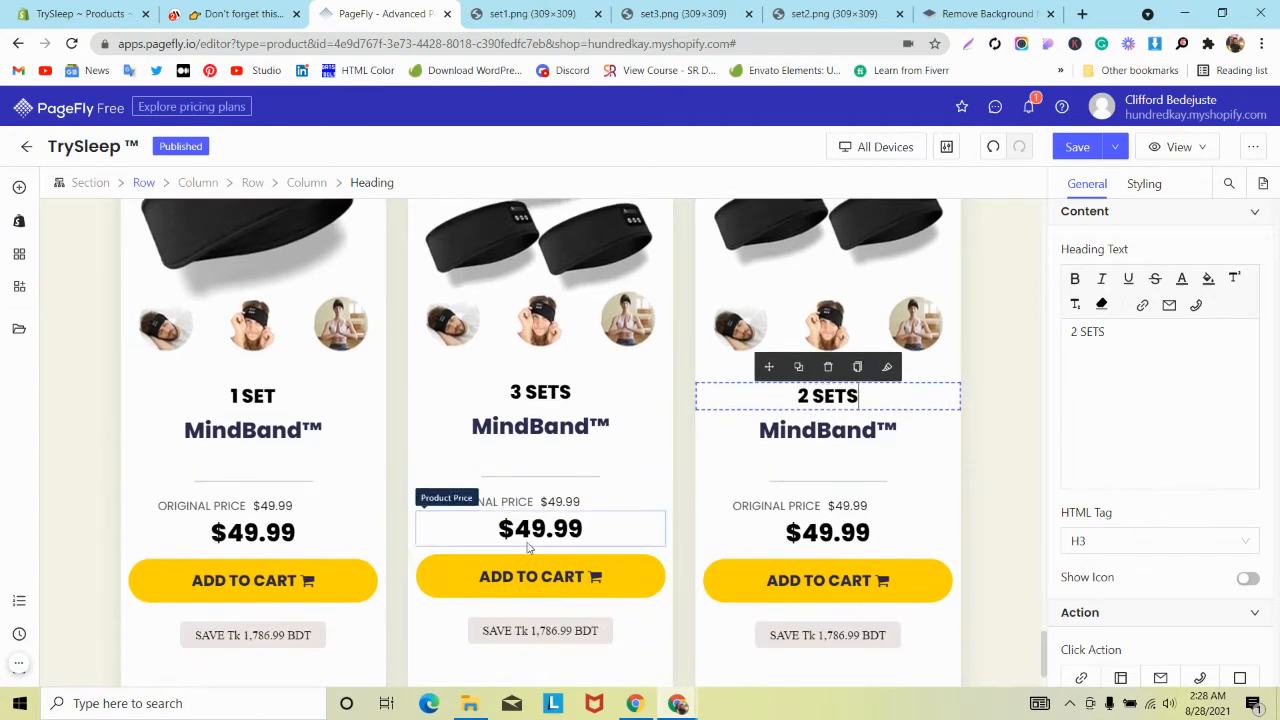
pyautogui.click(545, 427)
pyautogui.click(1144, 184)
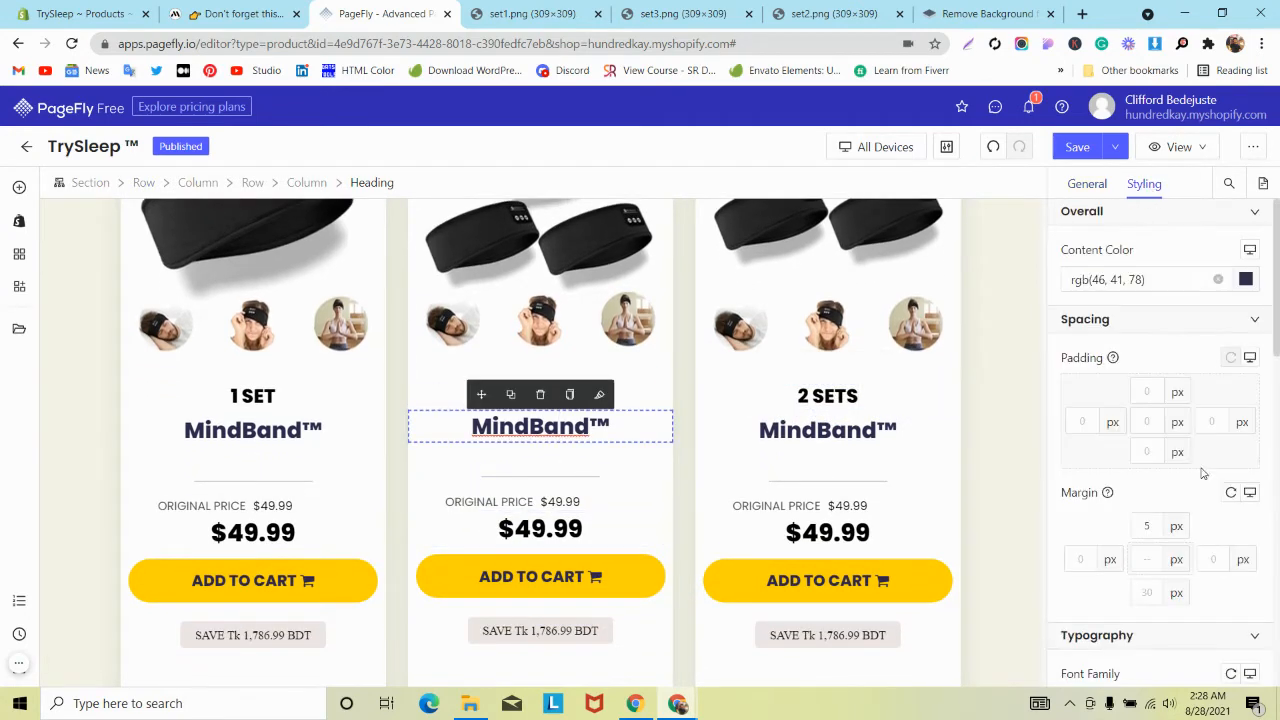
pyautogui.scroll(-2, 1195, 465)
pyautogui.write('5')
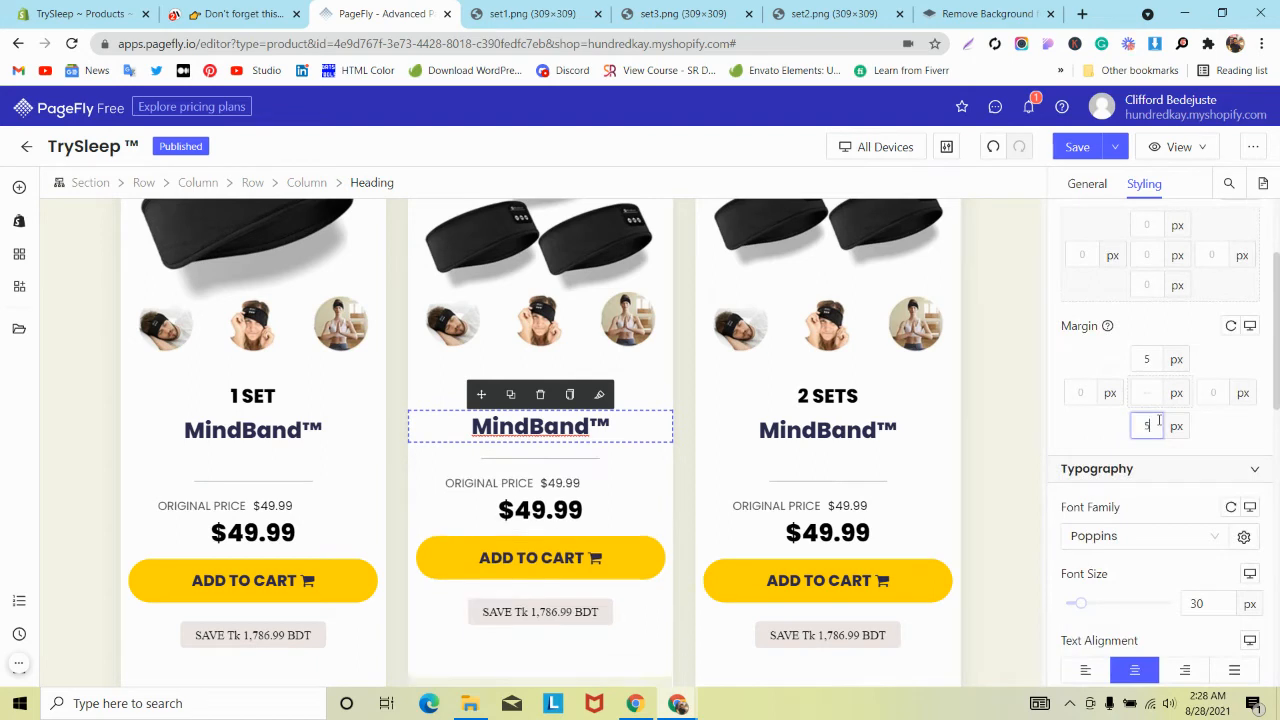
pyautogui.click(272, 430)
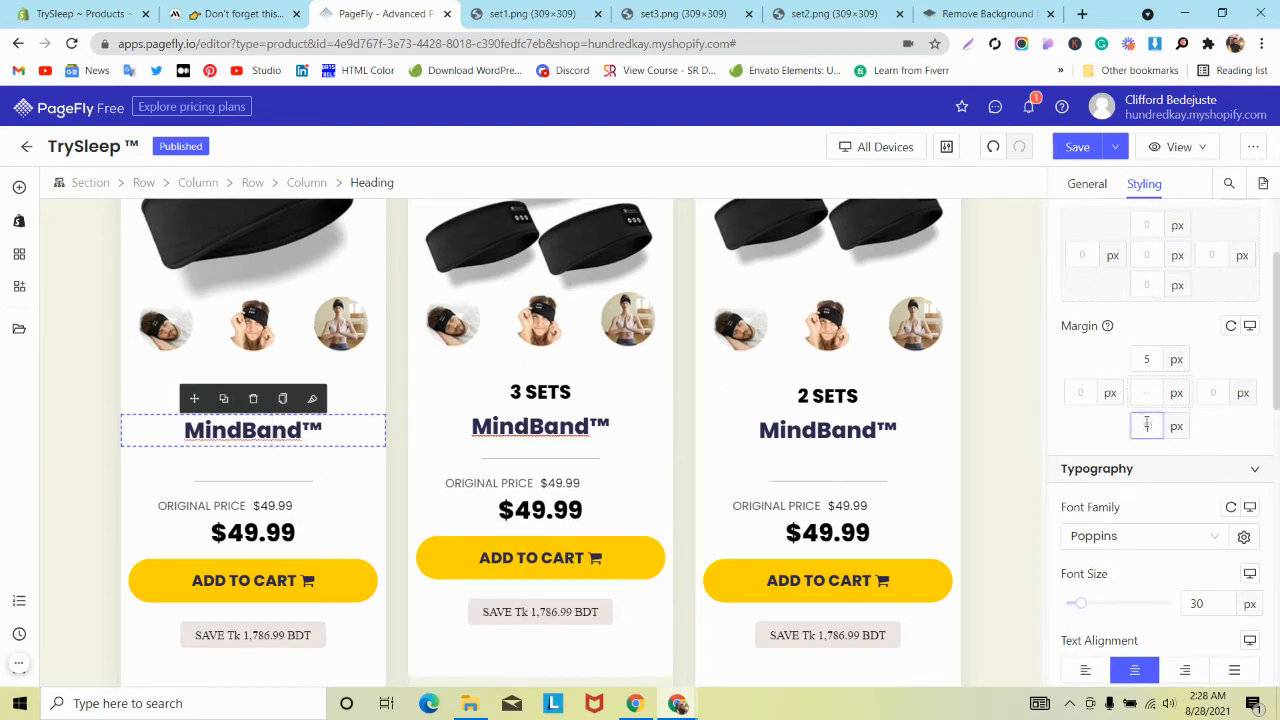
pyautogui.write('5')
pyautogui.click(955, 437)
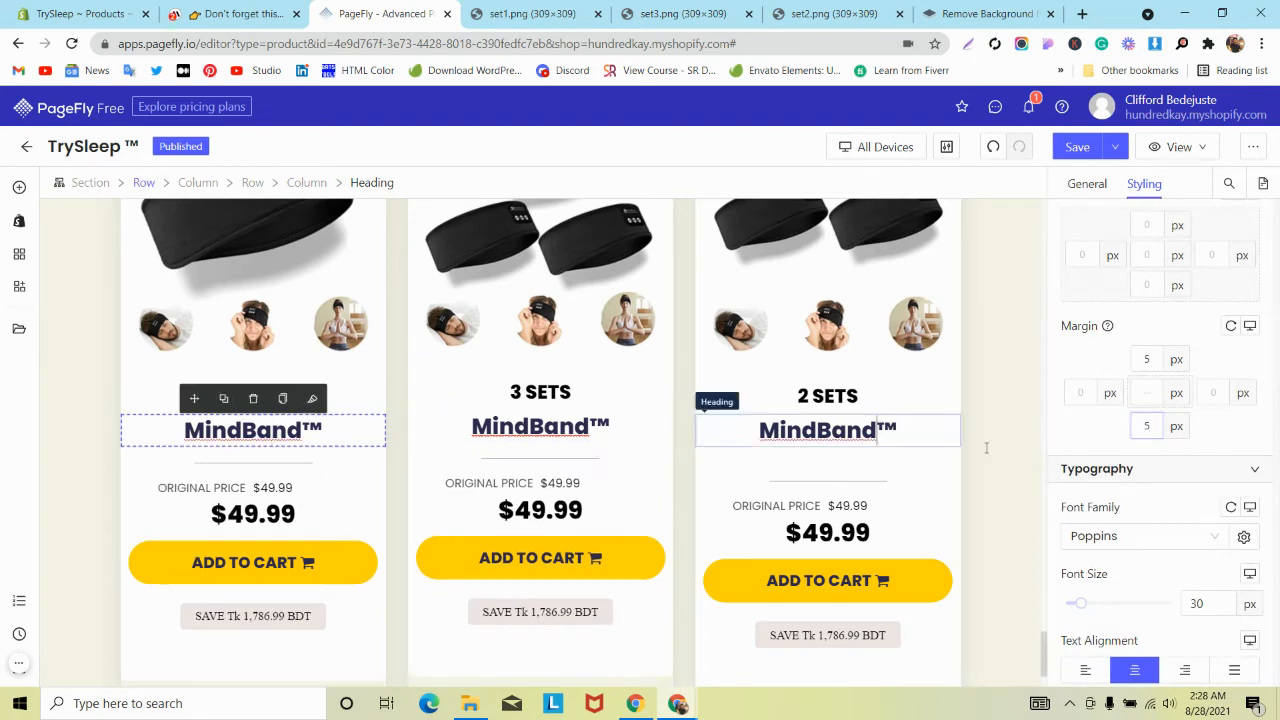
pyautogui.click(1145, 423)
pyautogui.write('5')
pyautogui.scroll(-1, 423, 477)
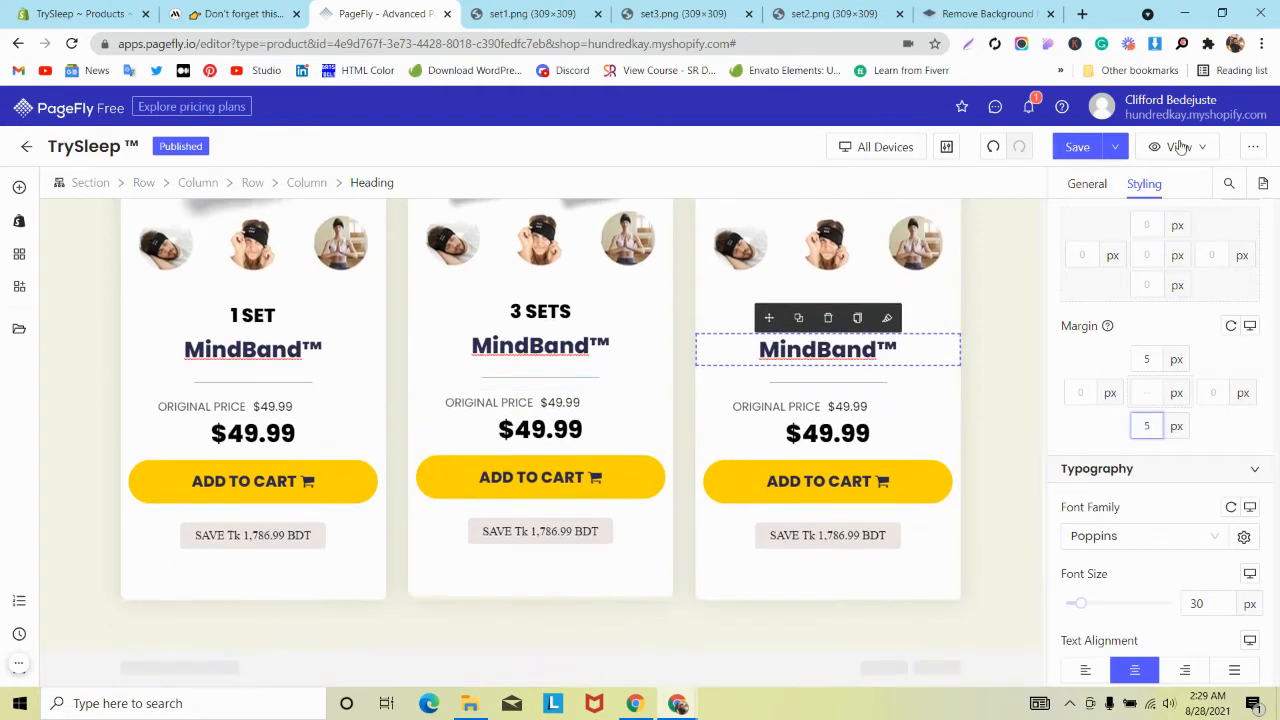
# Save and publish the TrySleep page.
pyautogui.click(1115, 147)
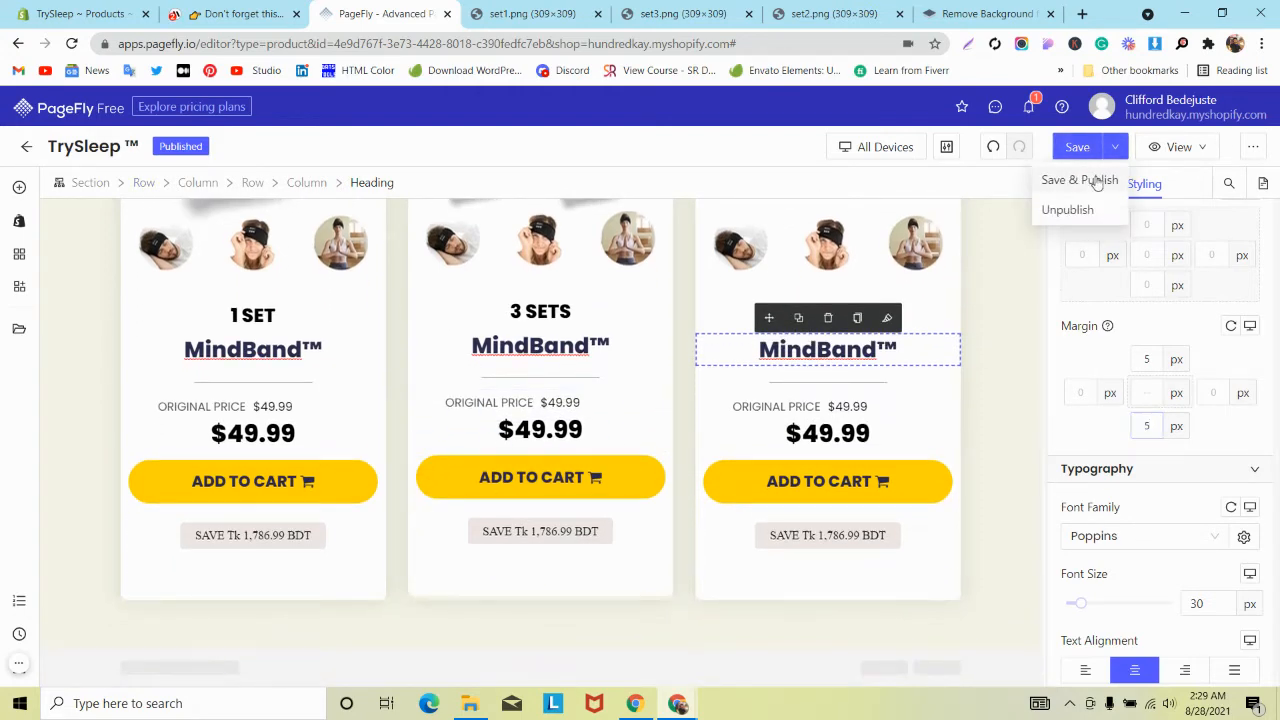
pyautogui.click(1098, 181)
pyautogui.scroll(3, 459, 352)
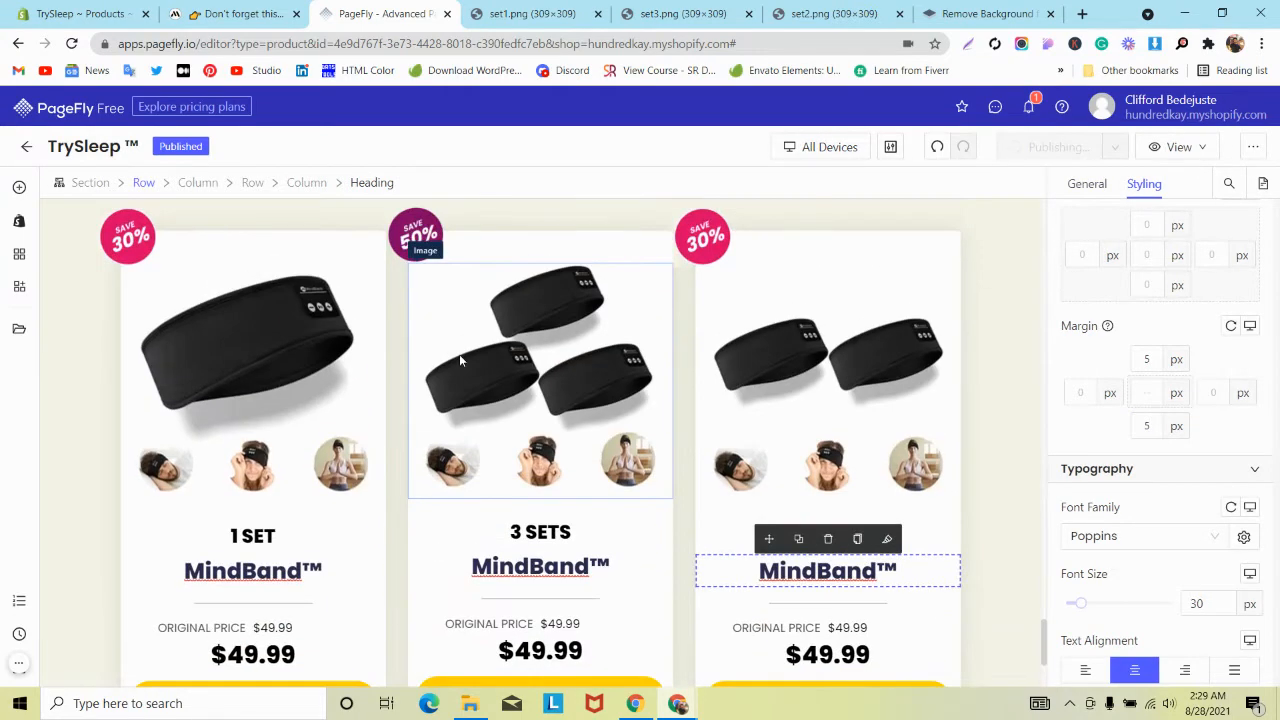
pyautogui.scroll(2, 460, 355)
# Switch to the mindband.co product page and examine the package cards' badges and the labels above their set headings.
pyautogui.click(231, 11)
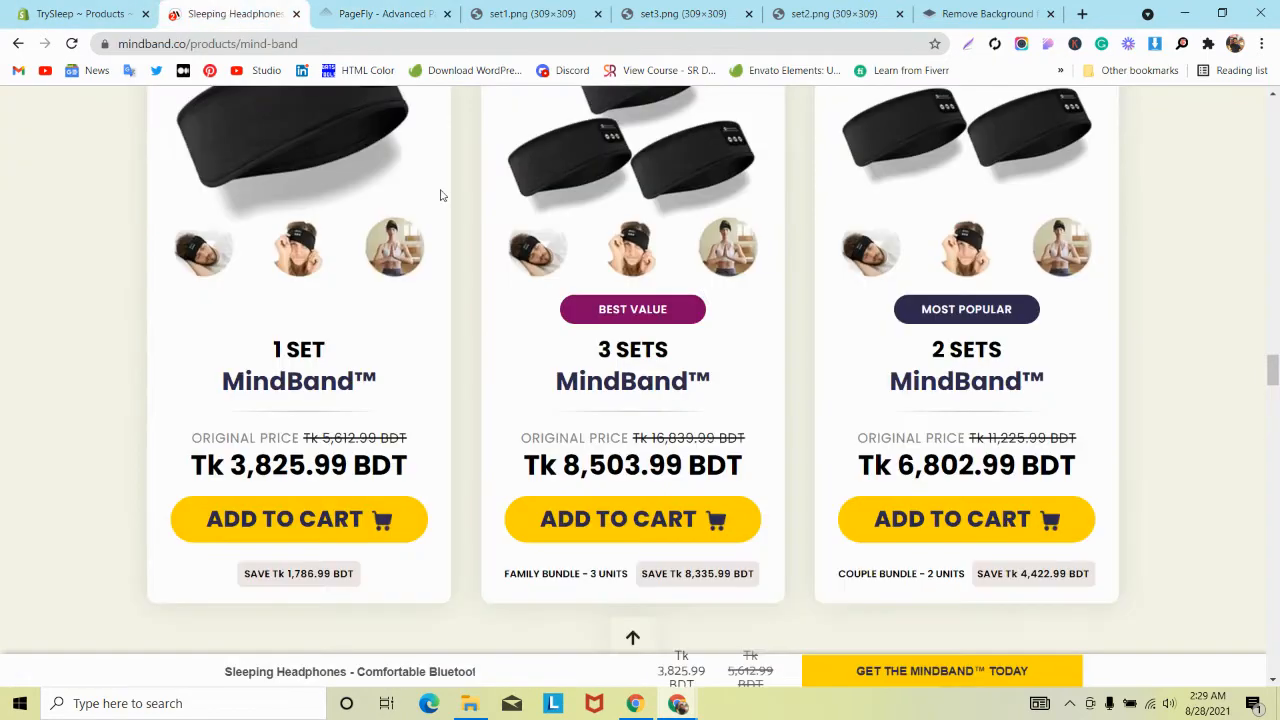
pyautogui.scroll(2, 690, 295)
pyautogui.scroll(-2, 680, 305)
pyautogui.scroll(1, 972, 313)
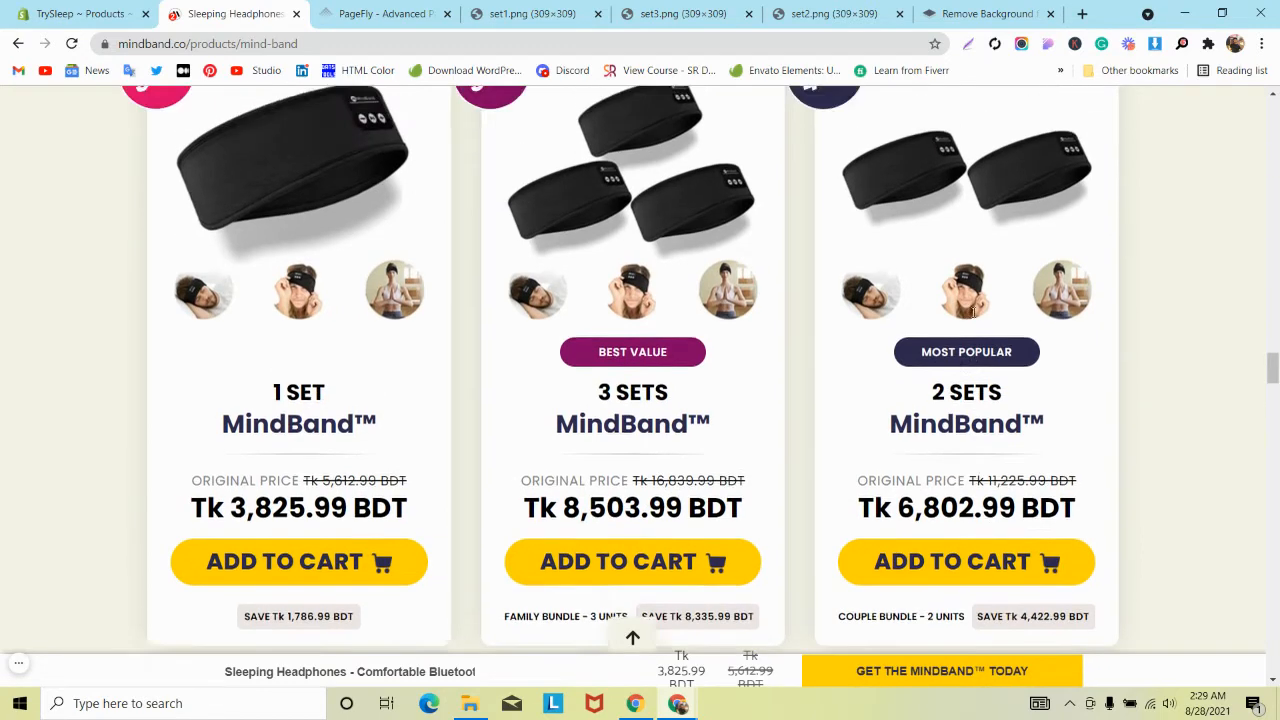
pyautogui.scroll(-1, 970, 314)
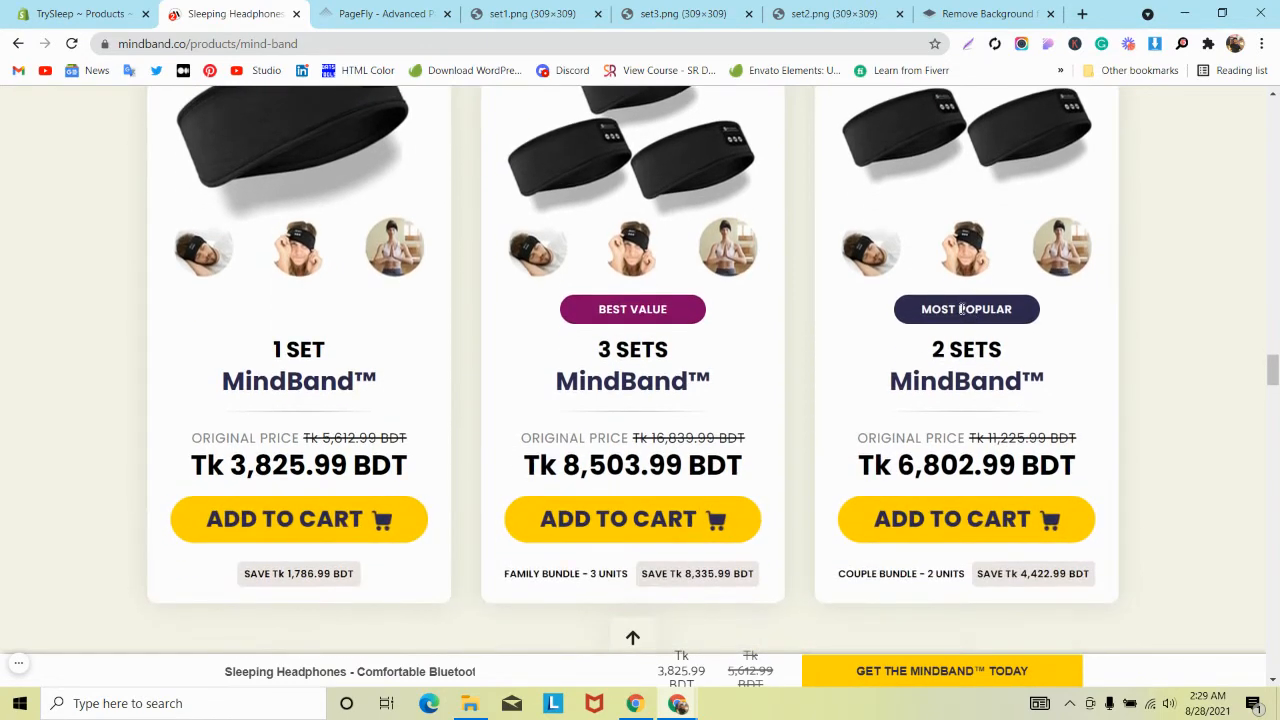
pyautogui.scroll(2, 650, 314)
pyautogui.scroll(-1, 650, 317)
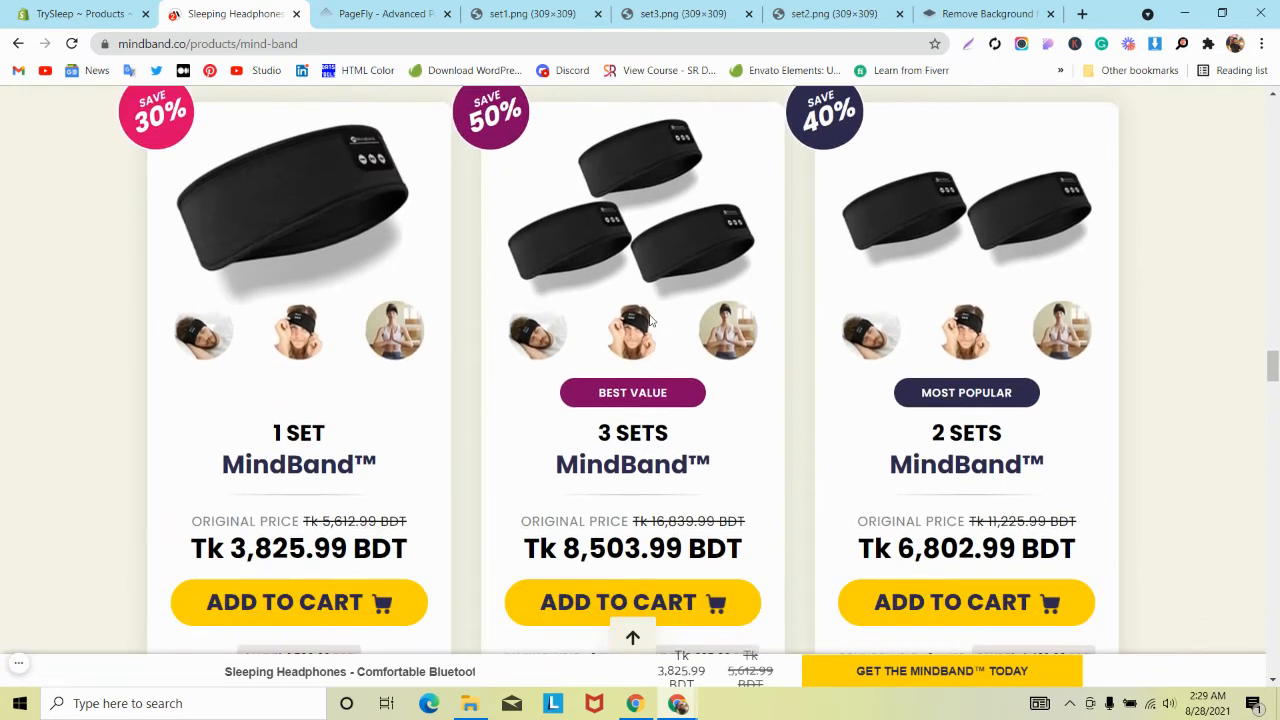
# Return to the PageFly editor and add a Button element below the MindBand™ heading in the middle card.
pyautogui.click(385, 13)
pyautogui.scroll(-3, 474, 277)
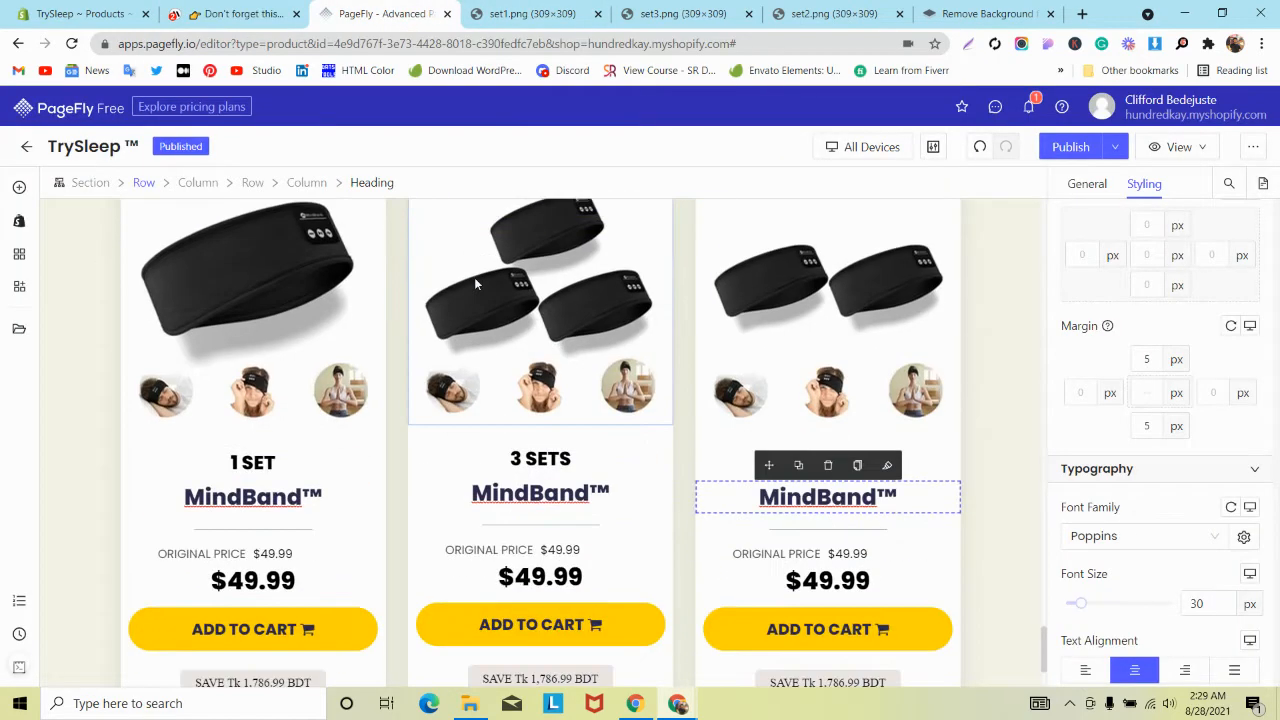
pyautogui.click(22, 187)
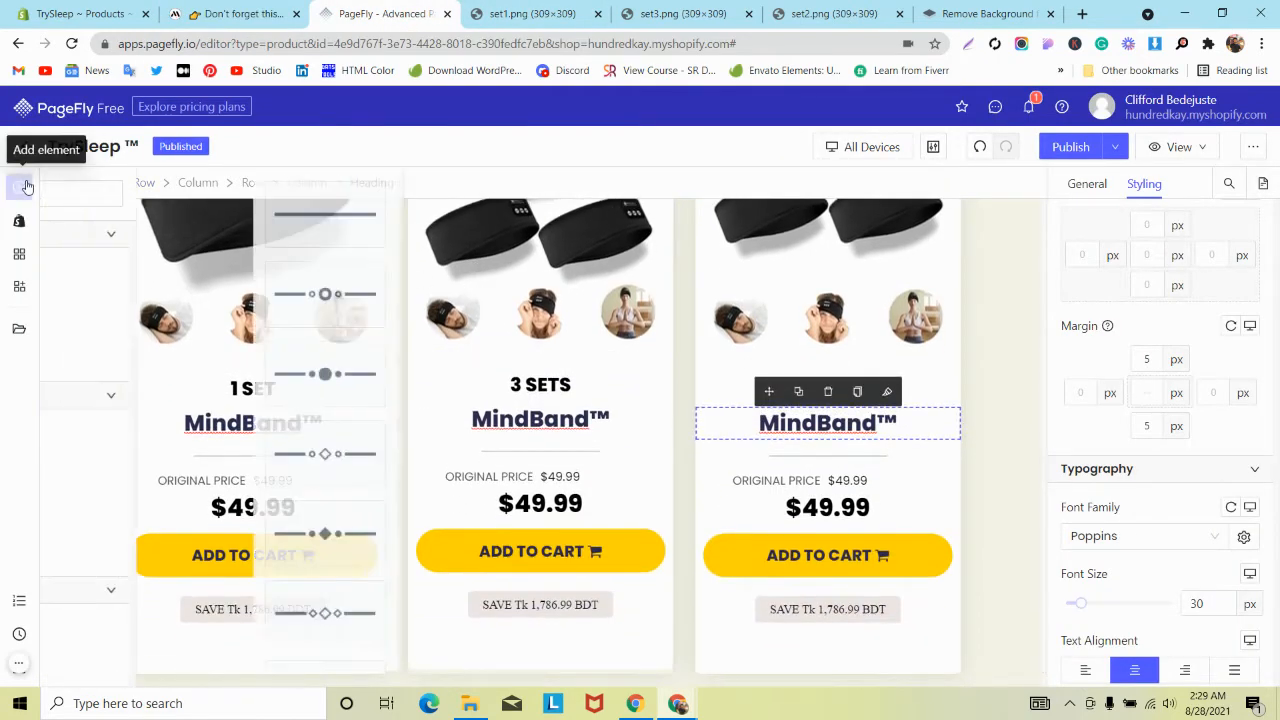
pyautogui.write('bu')
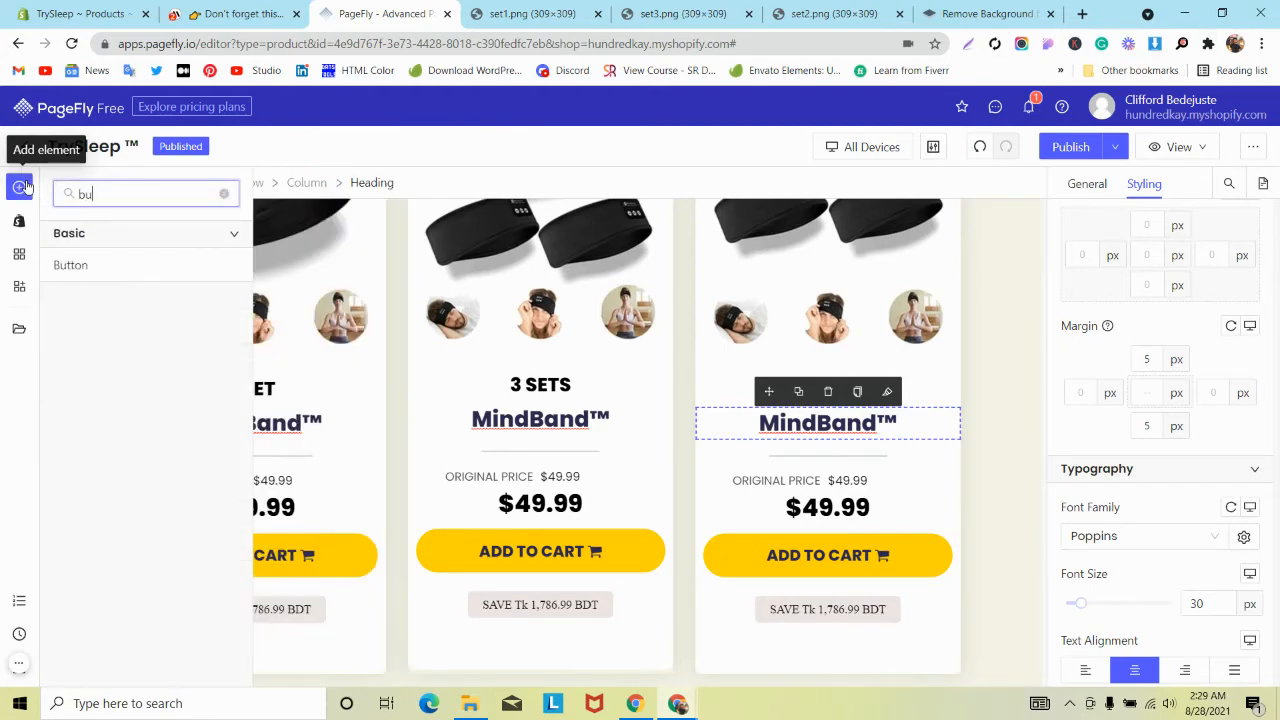
pyautogui.moveTo(120, 265)
pyautogui.moveTo(326, 226); pyautogui.dragTo(519, 435)
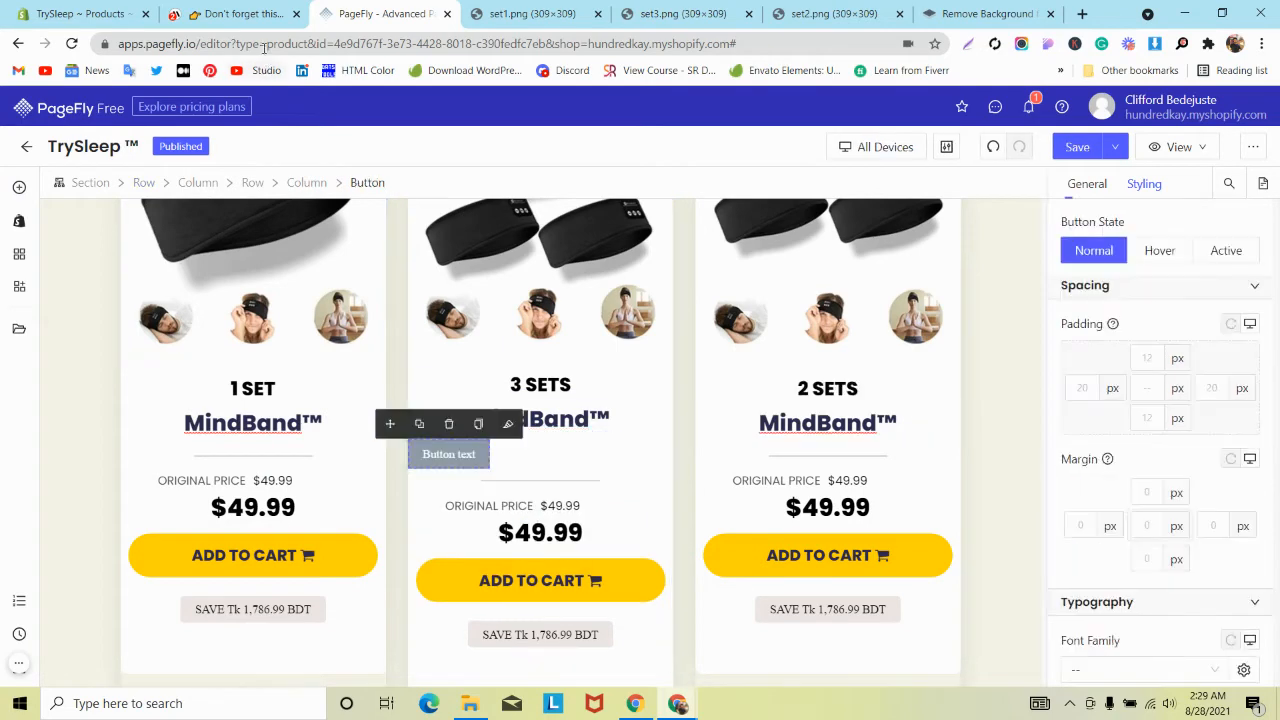
# Check the BEST VALUE label's position on the mindband.co page, and move the middle card's new button above the 3 SETS heading.
pyautogui.click(230, 13)
pyautogui.scroll(-1, 384, 135)
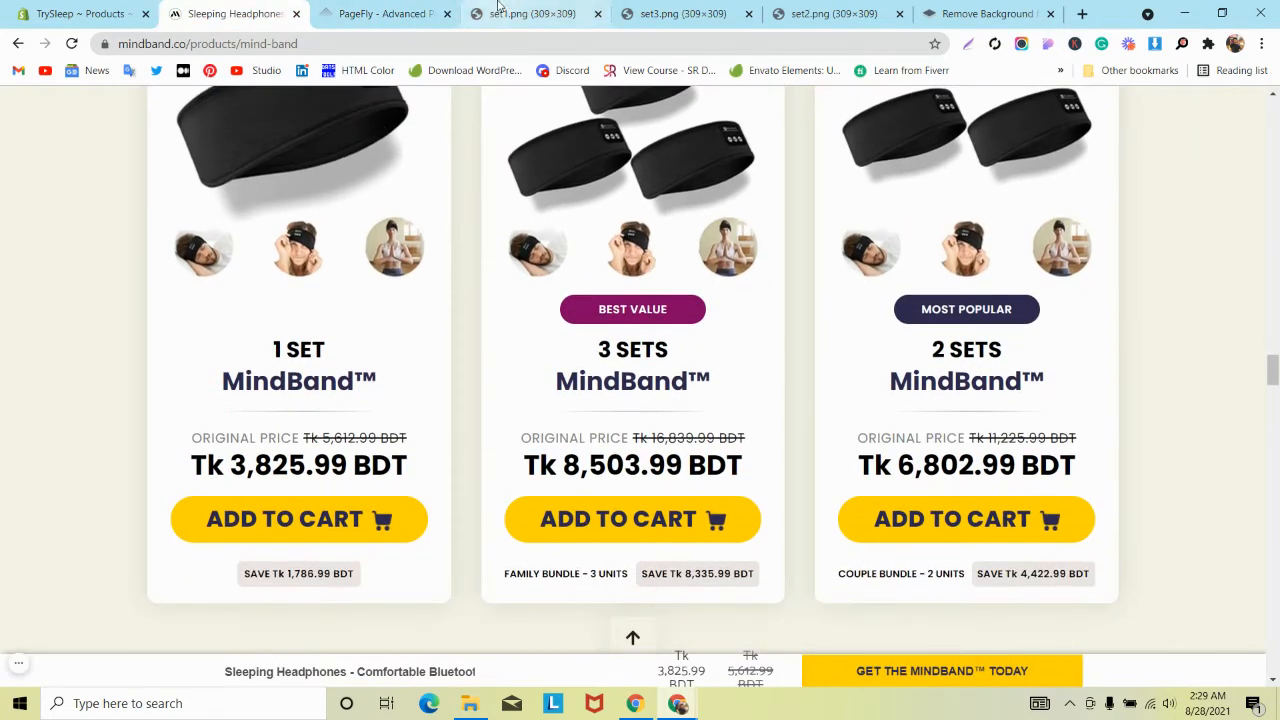
pyautogui.click(385, 13)
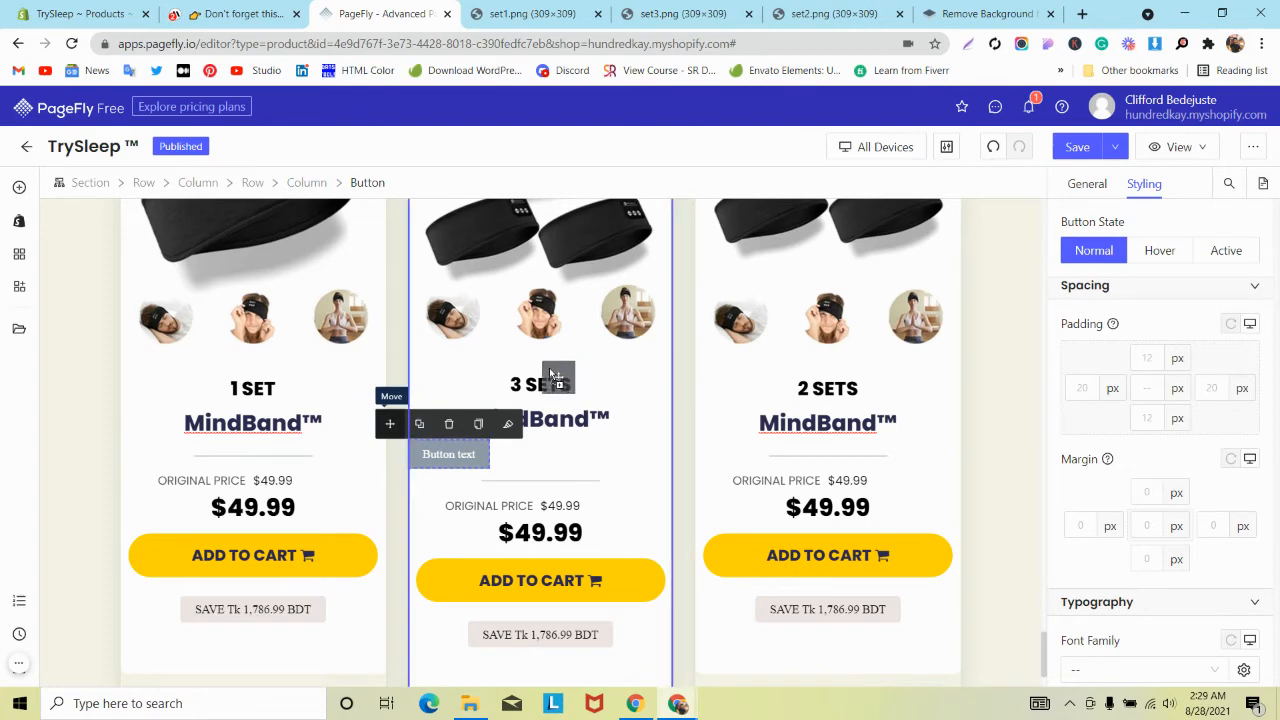
pyautogui.moveTo(549, 375); pyautogui.dragTo(549, 375)
pyautogui.scroll(-1, 548, 377)
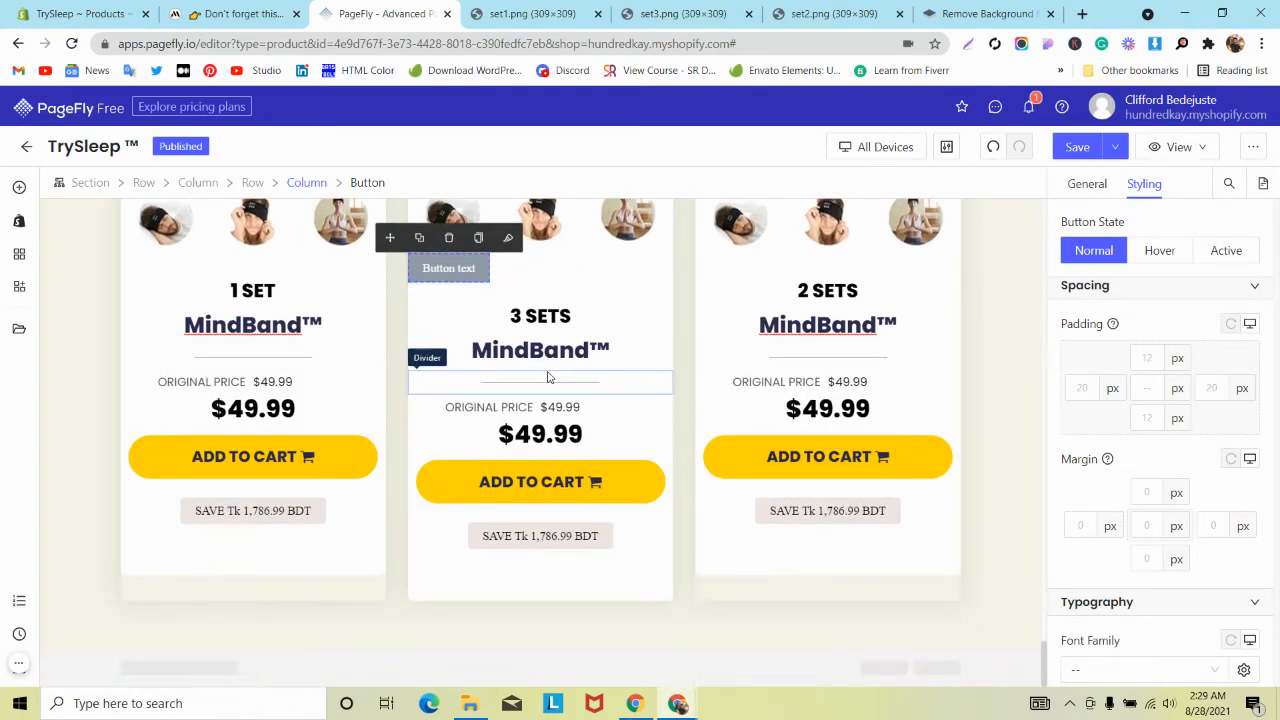
# Give the first card's column a white rgb(255, 255, 255) background and a 10 px border radius on all corners.
pyautogui.click(375, 600)
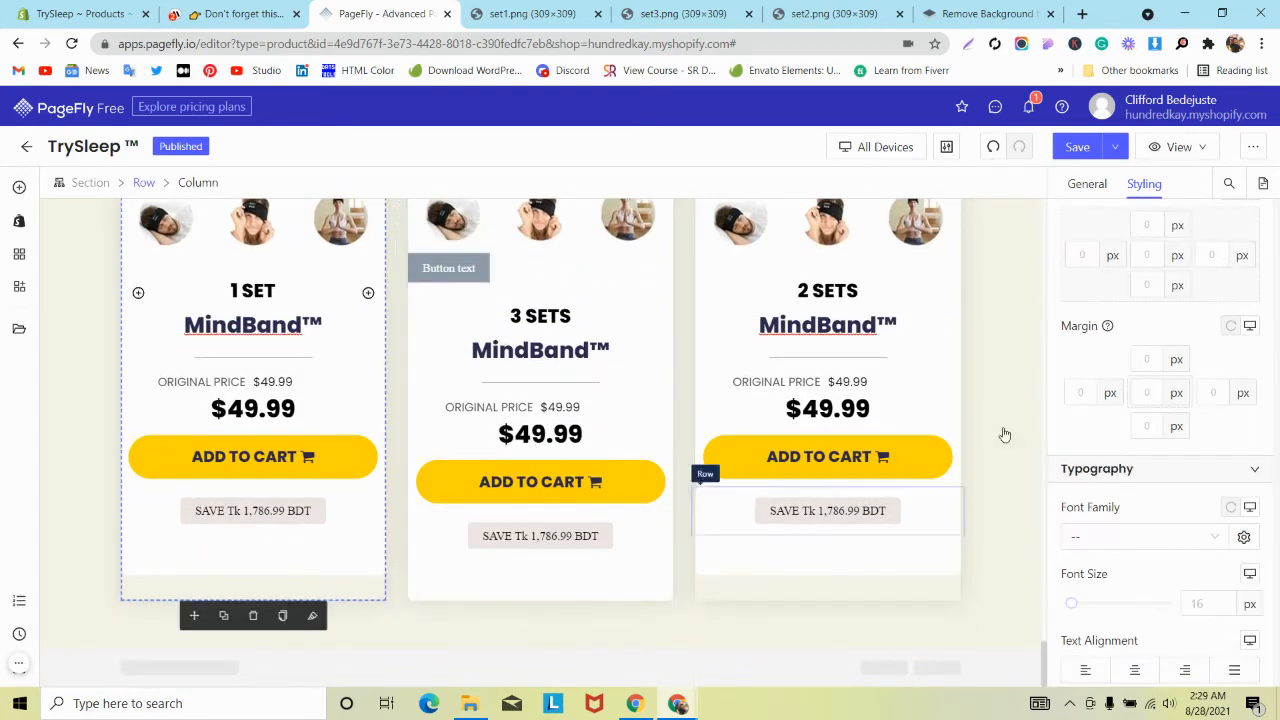
pyautogui.scroll(-5, 1160, 420)
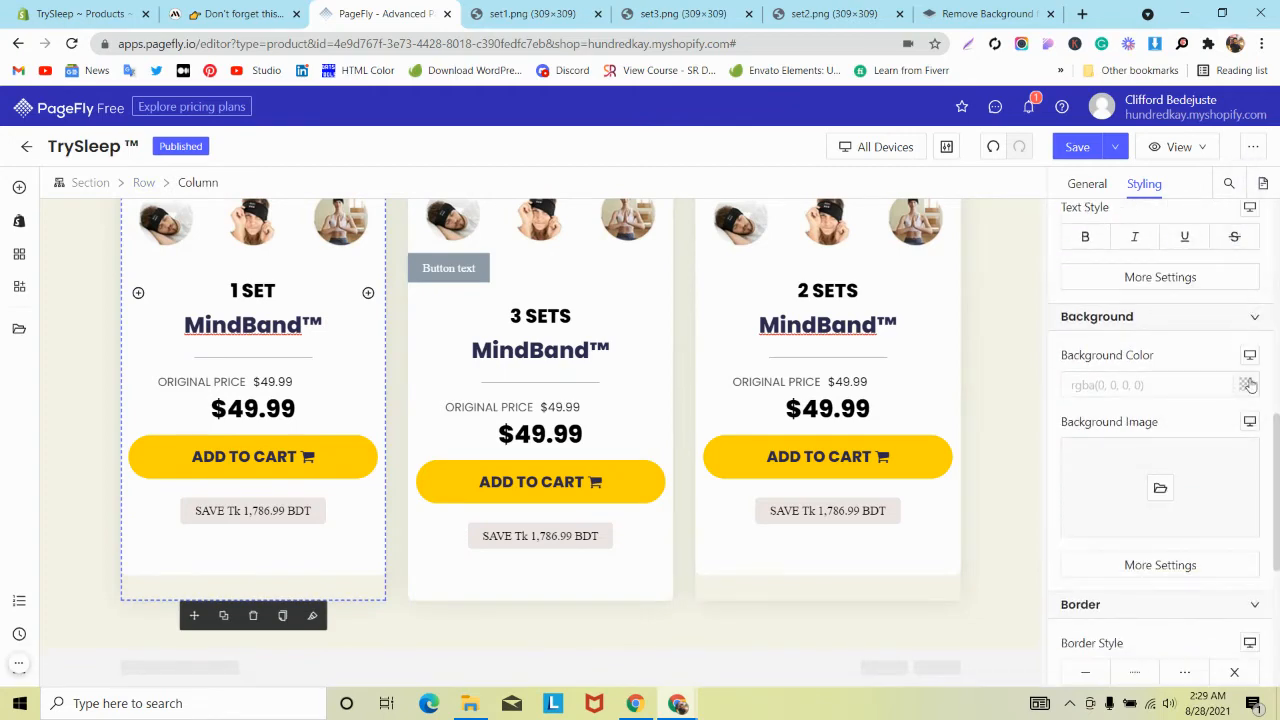
pyautogui.click(1246, 385)
pyautogui.click(1006, 492)
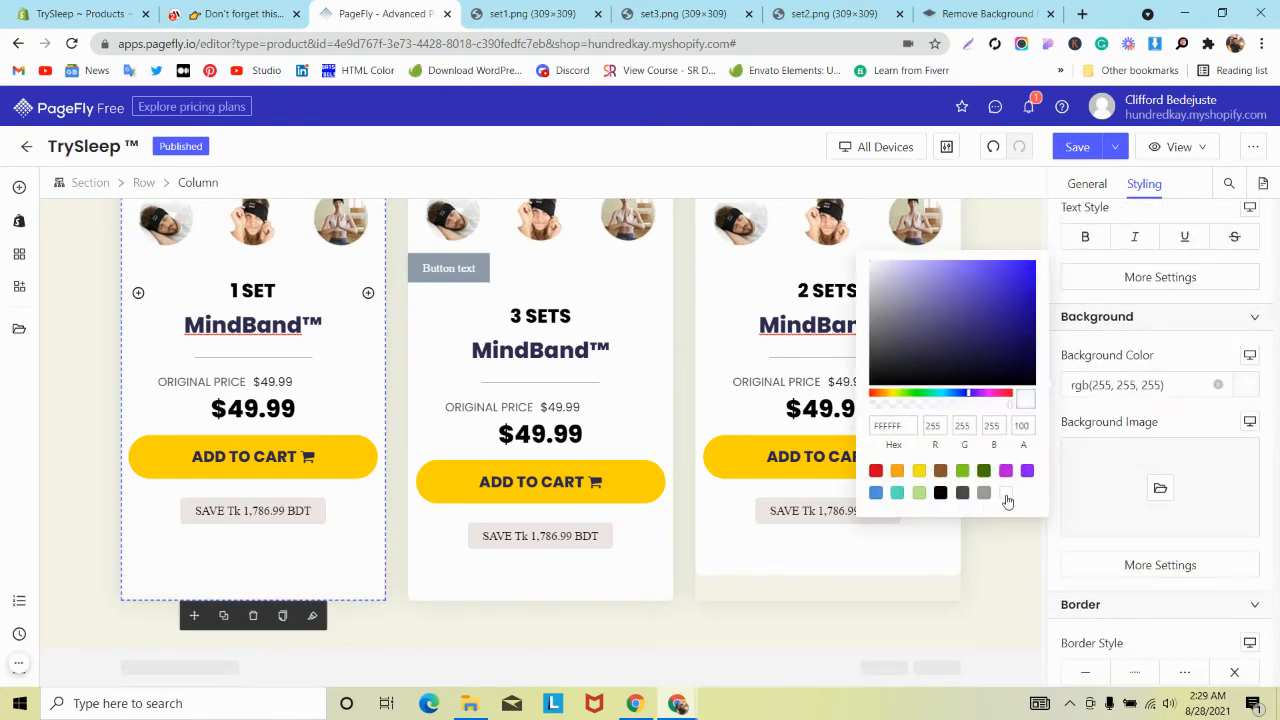
pyautogui.scroll(3, 643, 457)
pyautogui.scroll(-1, 1252, 463)
pyautogui.scroll(-3, 1250, 460)
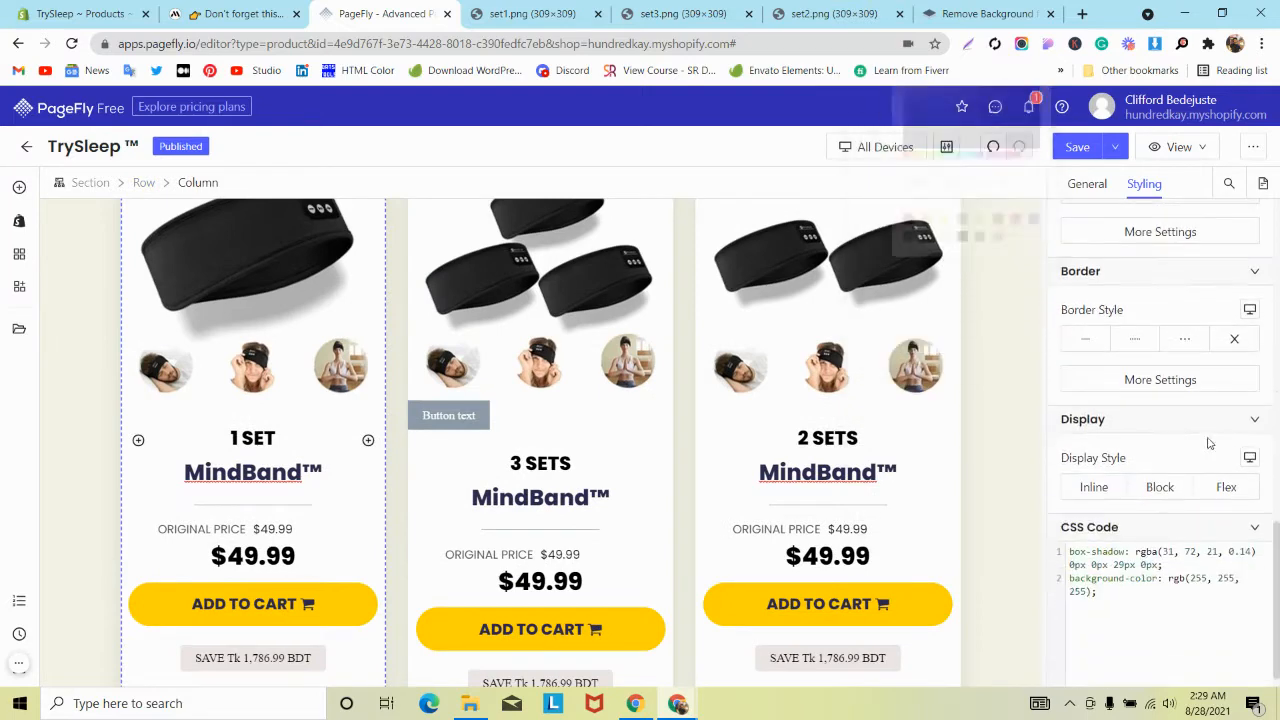
pyautogui.click(1160, 380)
pyautogui.click(941, 388)
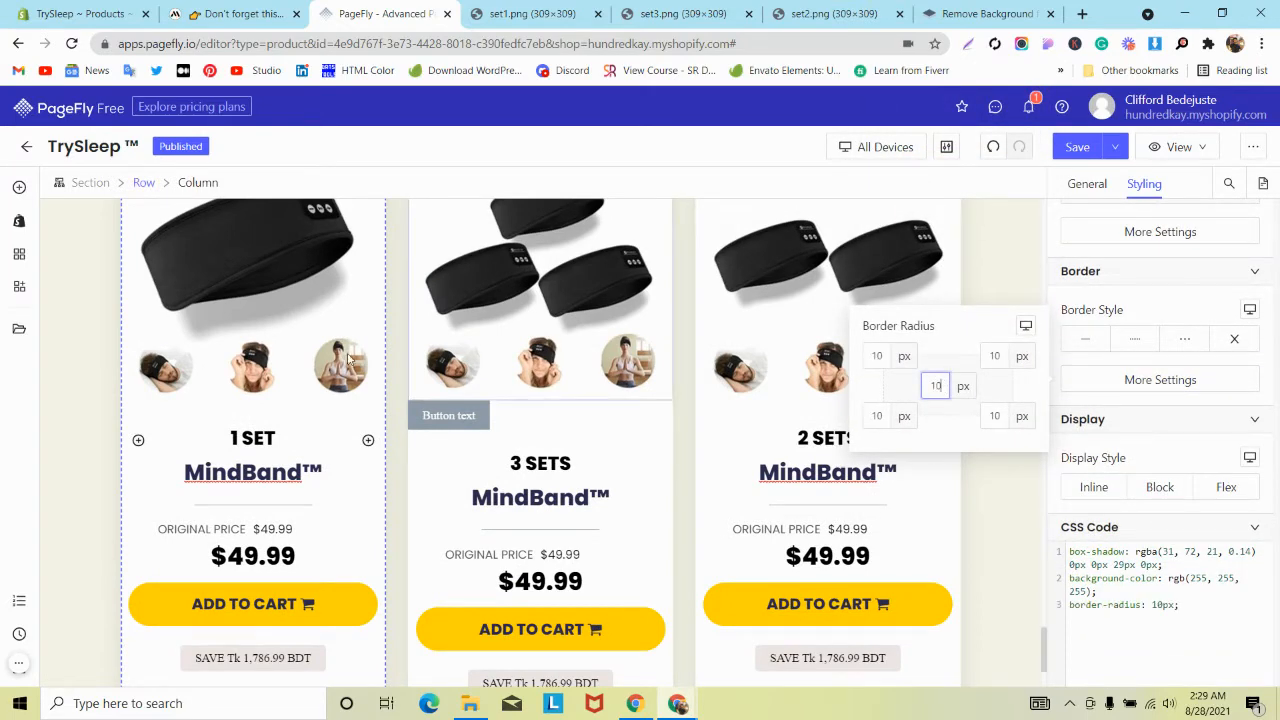
pyautogui.scroll(3, 517, 346)
pyautogui.click(517, 346)
pyautogui.scroll(-6, 517, 346)
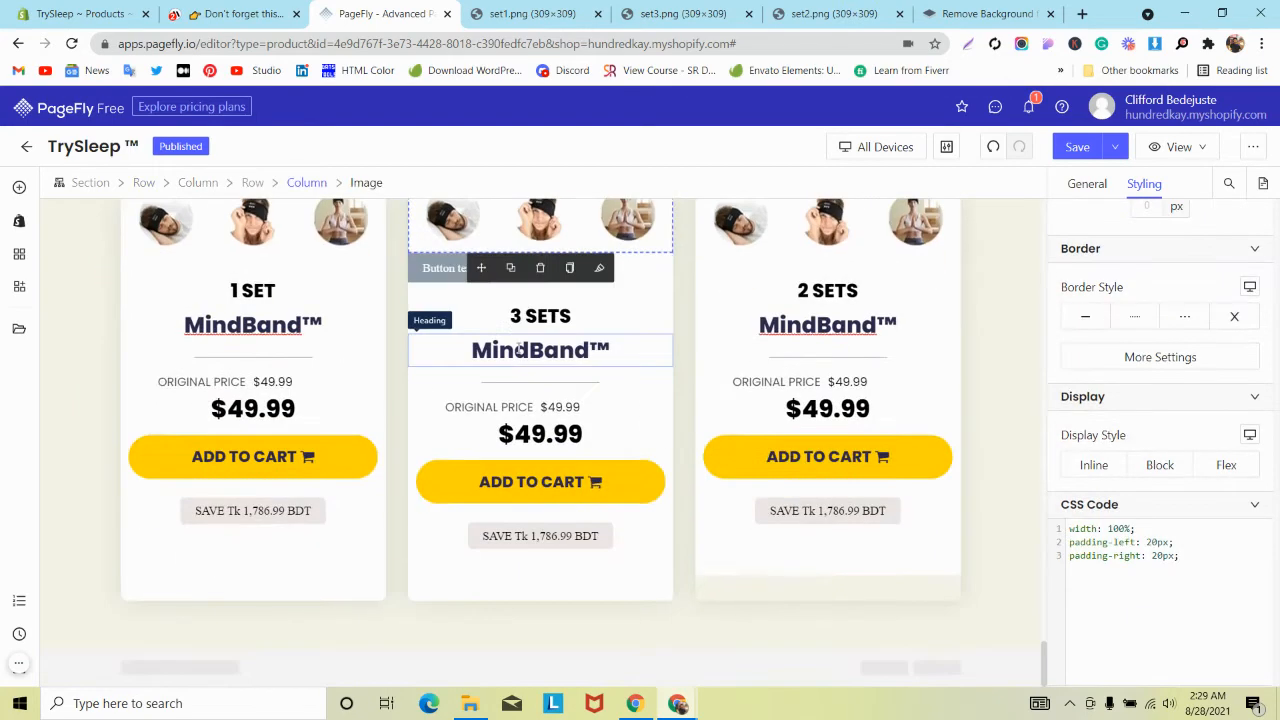
pyautogui.scroll(4, 517, 346)
pyautogui.scroll(-3, 517, 346)
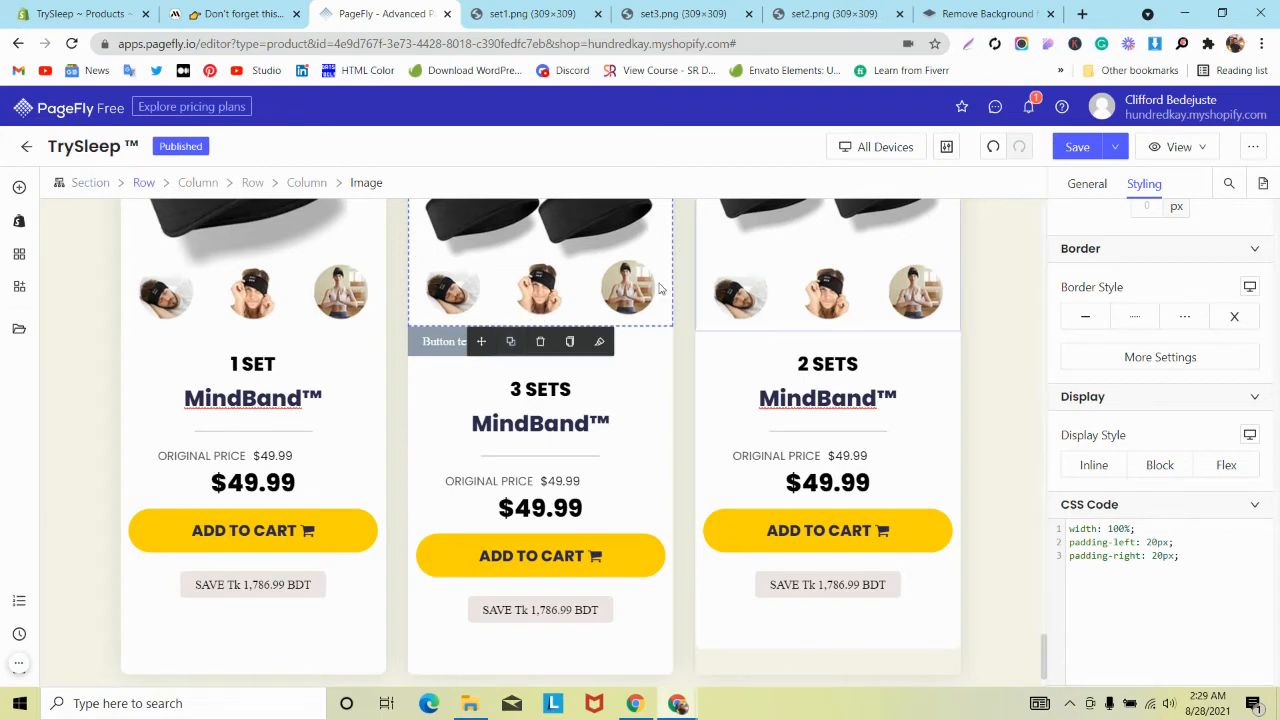
pyautogui.scroll(1, 521, 443)
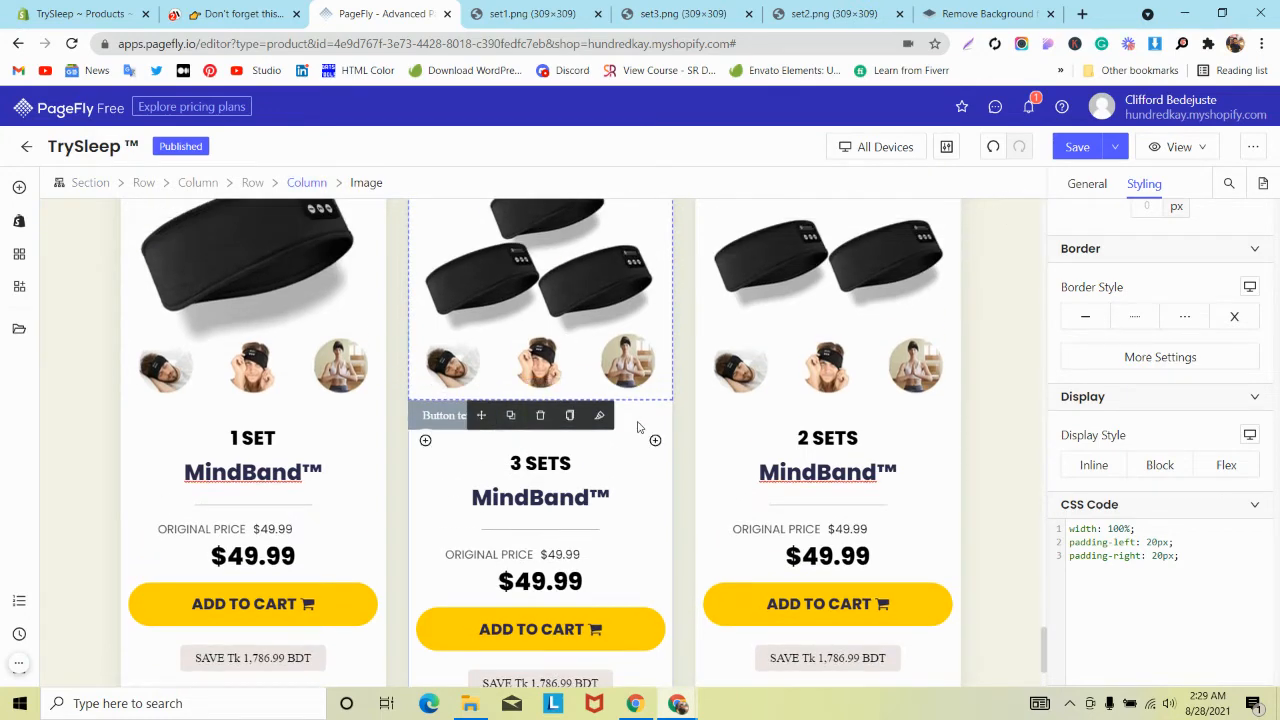
# Try to reposition the middle card's new button above the 3 SETS heading, and set its text alignment to center.
pyautogui.click(621, 426)
pyautogui.click(452, 416)
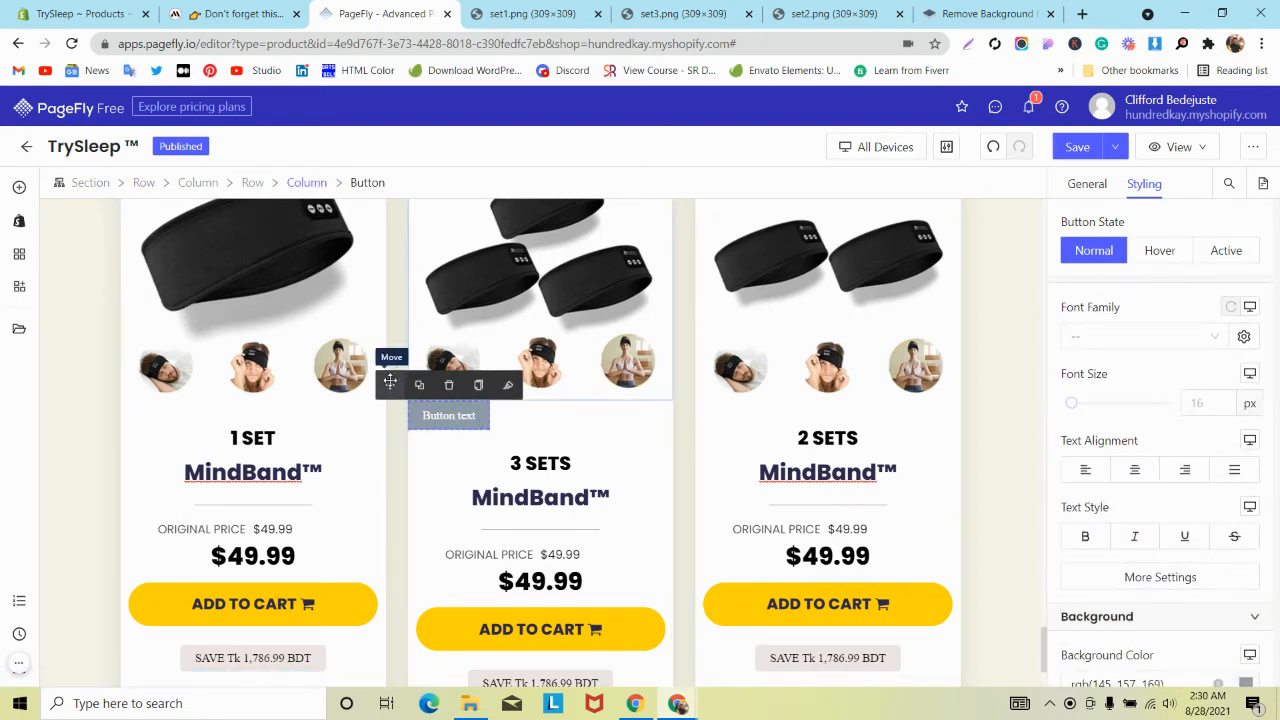
pyautogui.moveTo(390, 385); pyautogui.dragTo(536, 452)
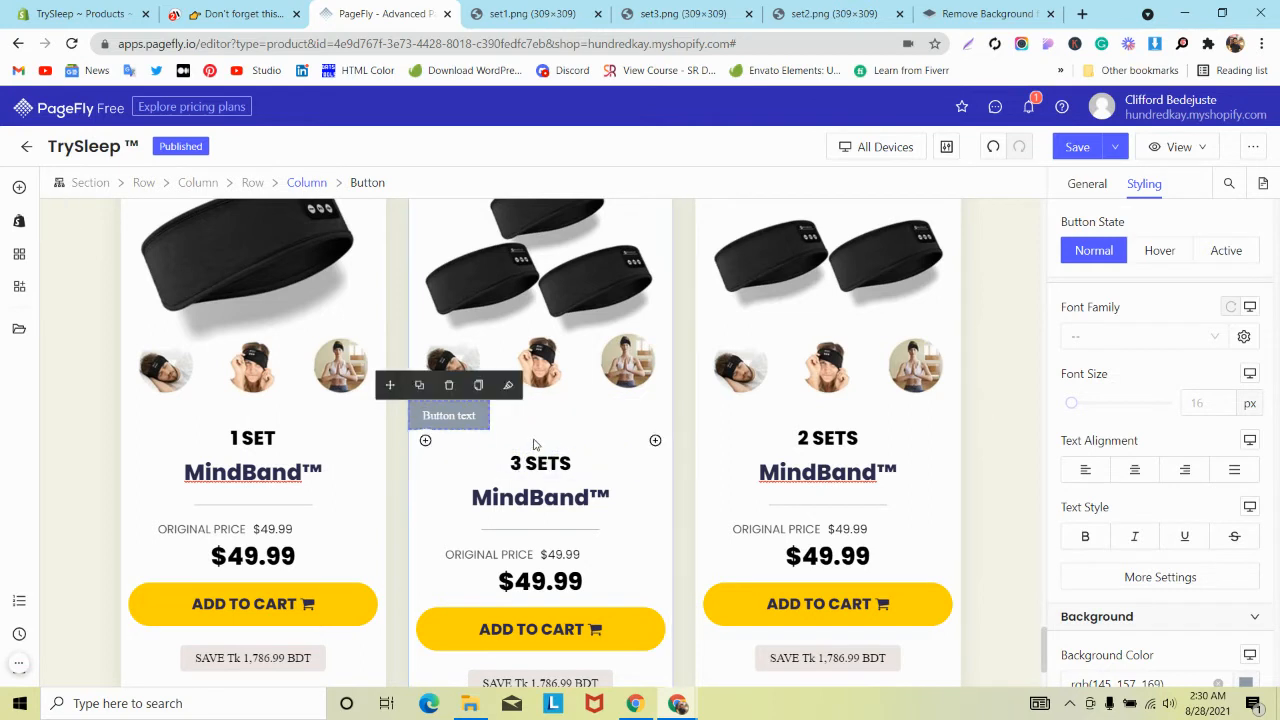
pyautogui.click(1137, 471)
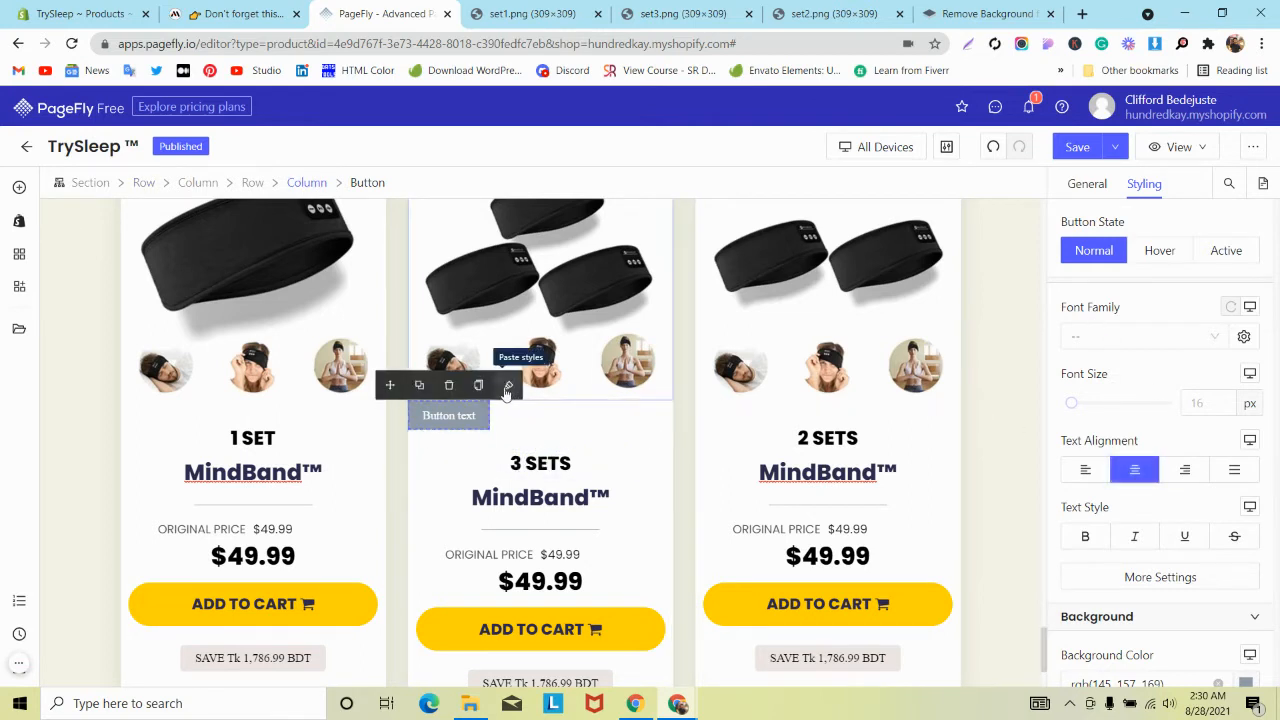
# Center the text alignment of the middle card's column, and left-align its original price value.
pyautogui.click(308, 182)
pyautogui.click(1138, 336)
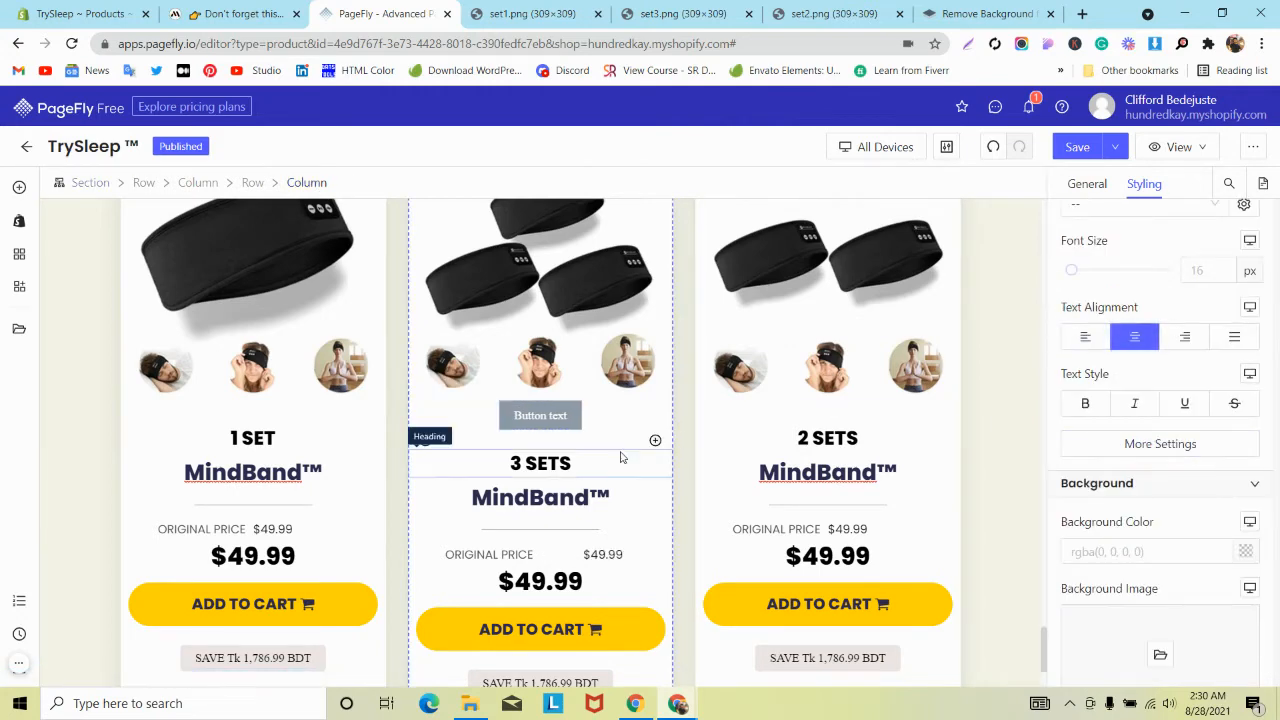
pyautogui.scroll(-1, 590, 470)
pyautogui.click(592, 483)
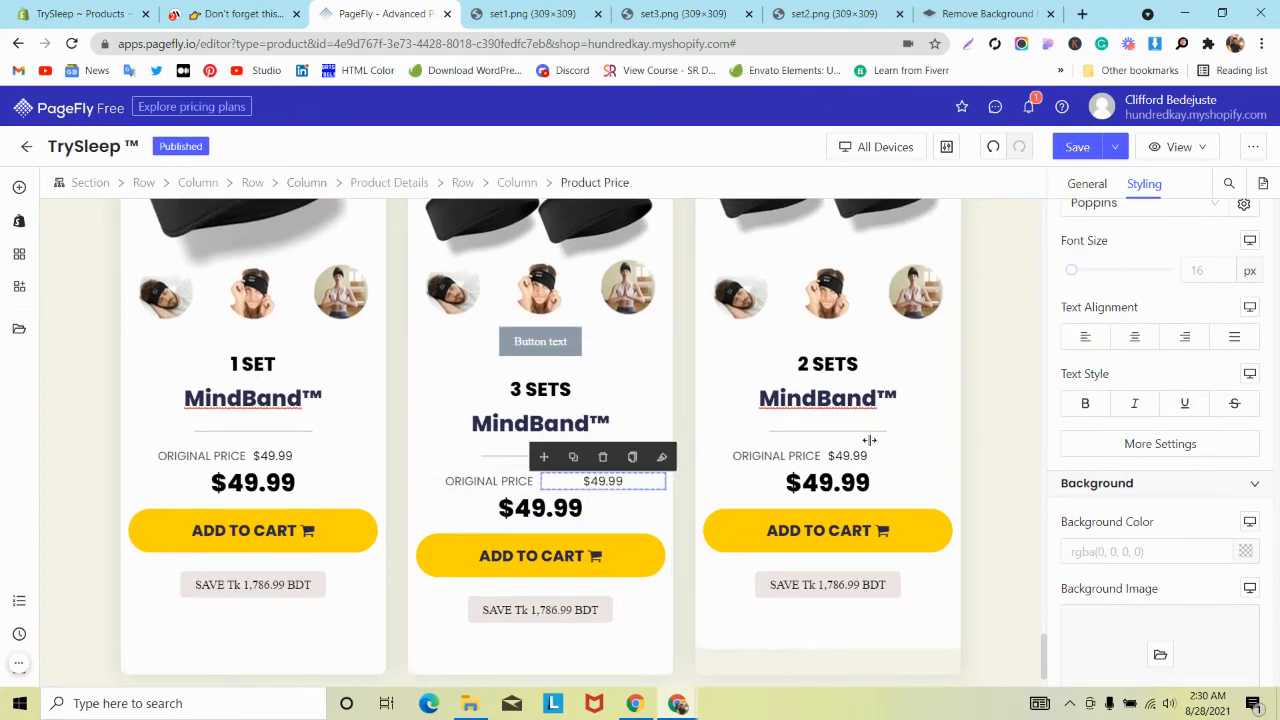
pyautogui.click(1093, 337)
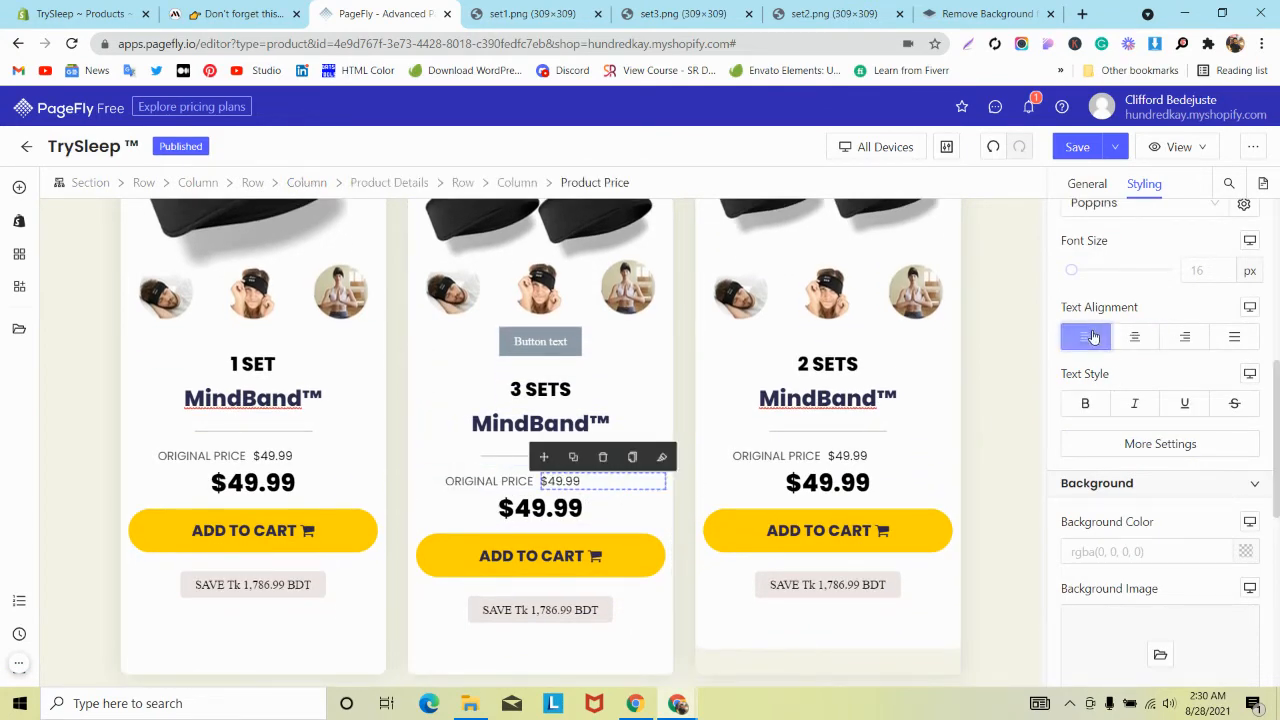
# Switch to the mindband.co page, inspect the BEST VALUE label, and copy its background color #820263.
pyautogui.click(587, 343)
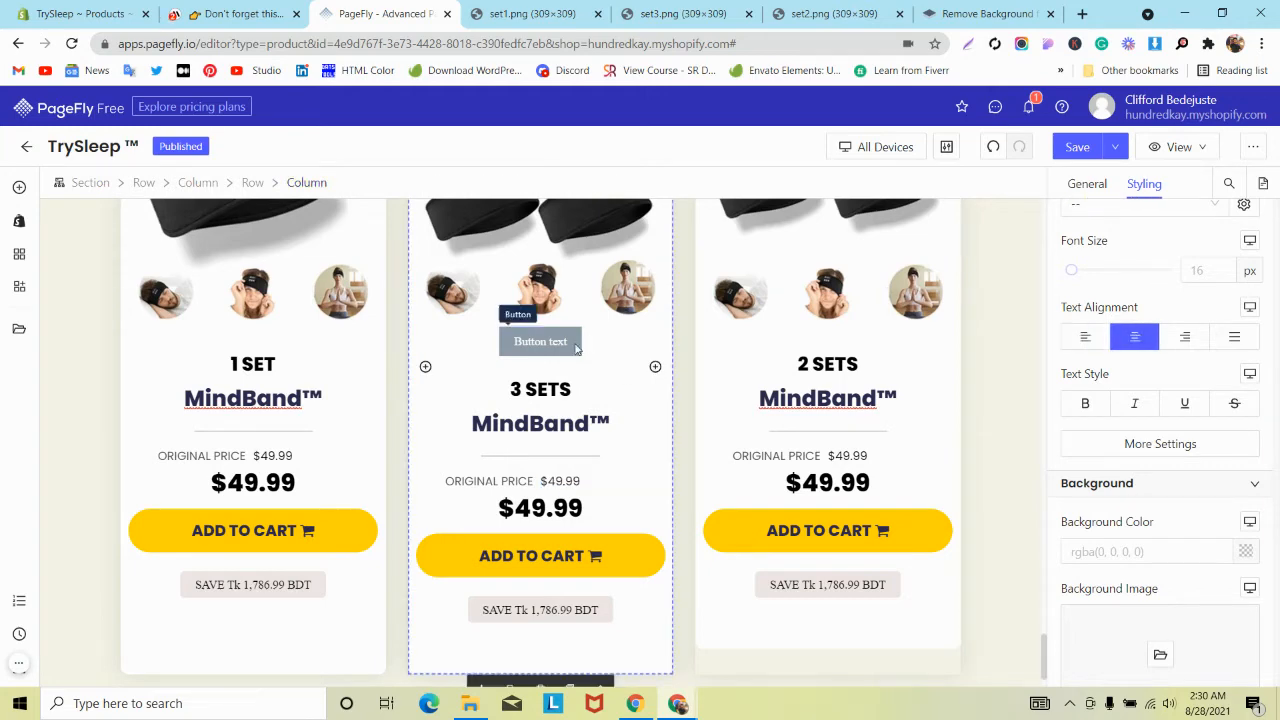
pyautogui.click(226, 12)
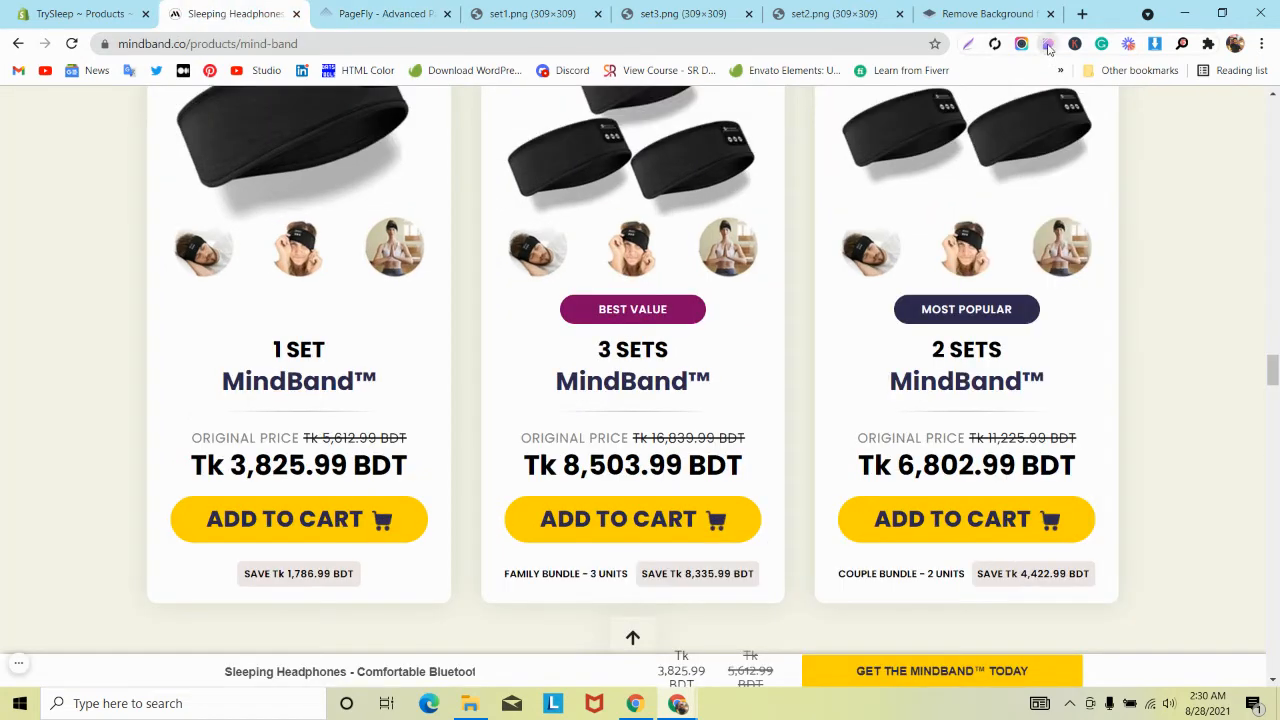
pyautogui.click(1047, 44)
pyautogui.click(632, 309)
pyautogui.scroll(-3, 1174, 488)
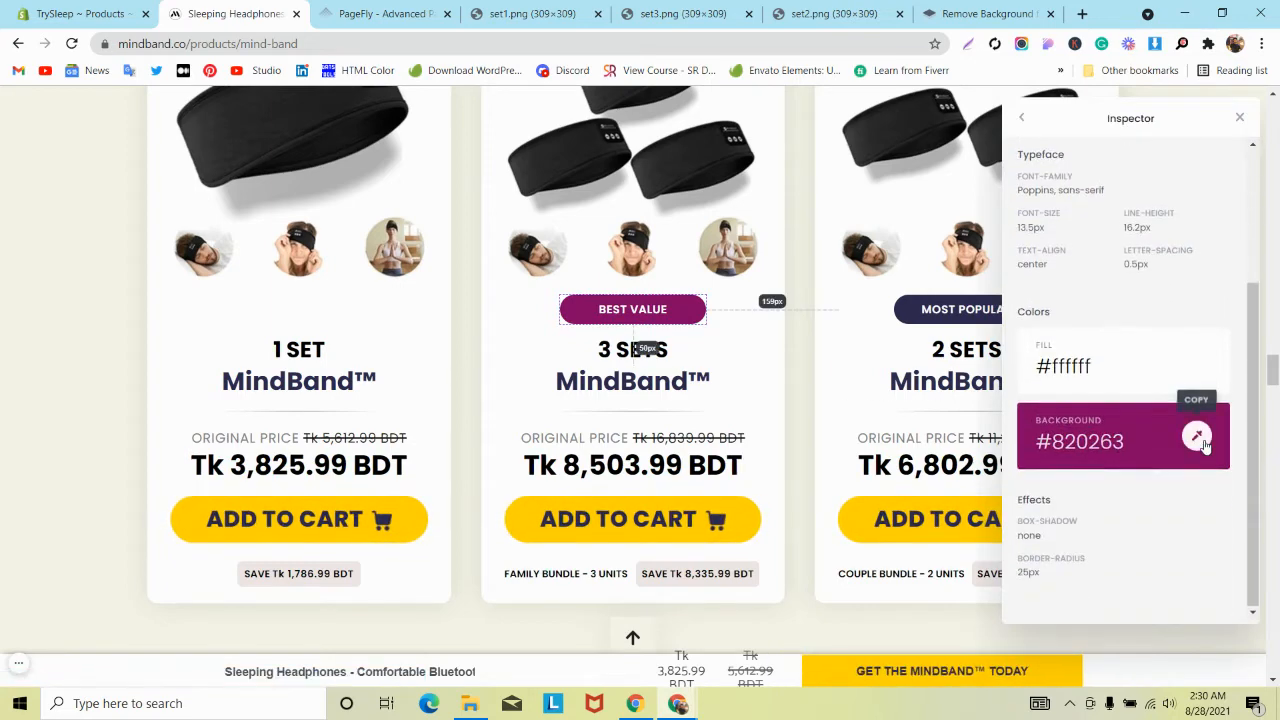
pyautogui.click(1200, 440)
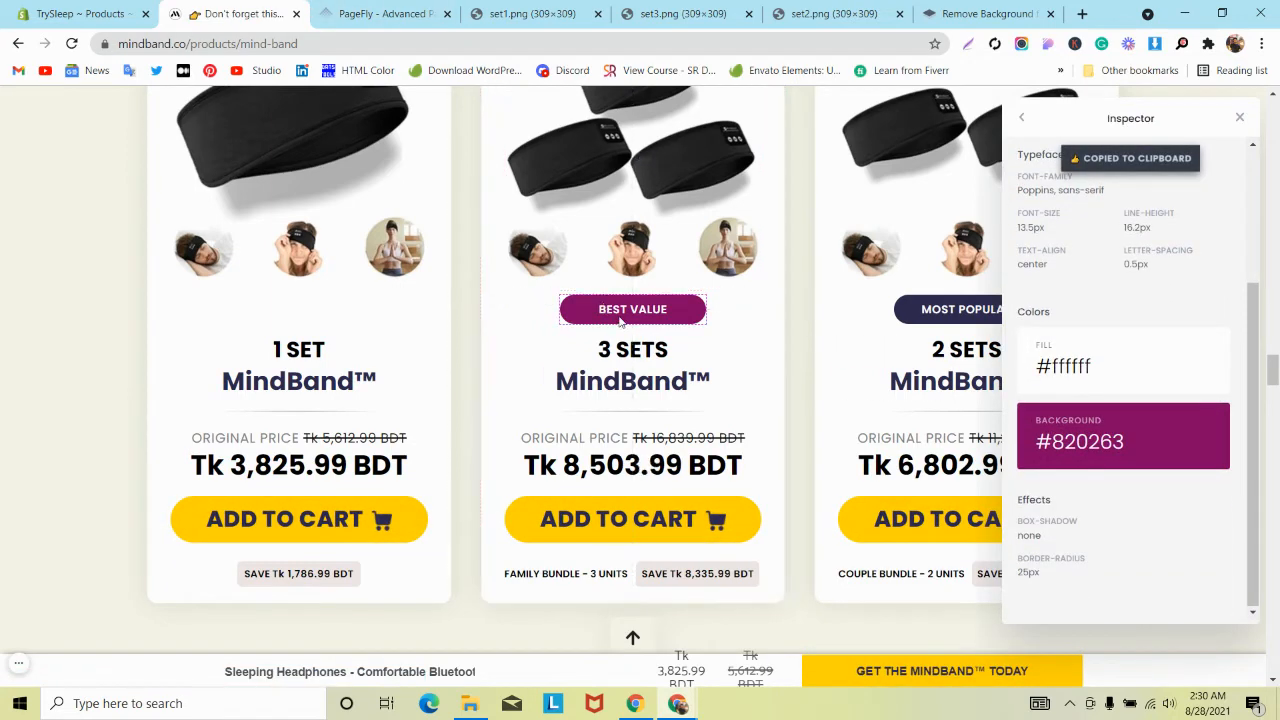
# Return to the PageFly editor and set the middle card's new button background color to hex 820263.
pyautogui.click(385, 13)
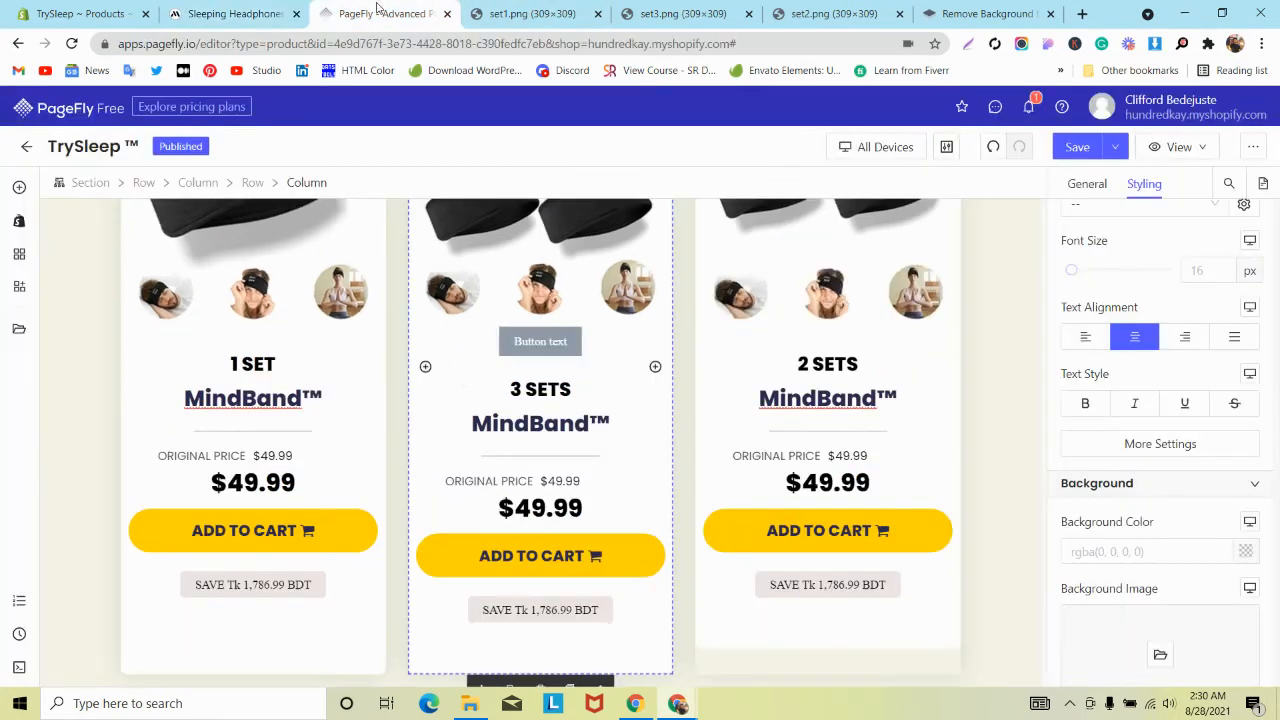
pyautogui.click(514, 345)
pyautogui.scroll(-5, 1144, 378)
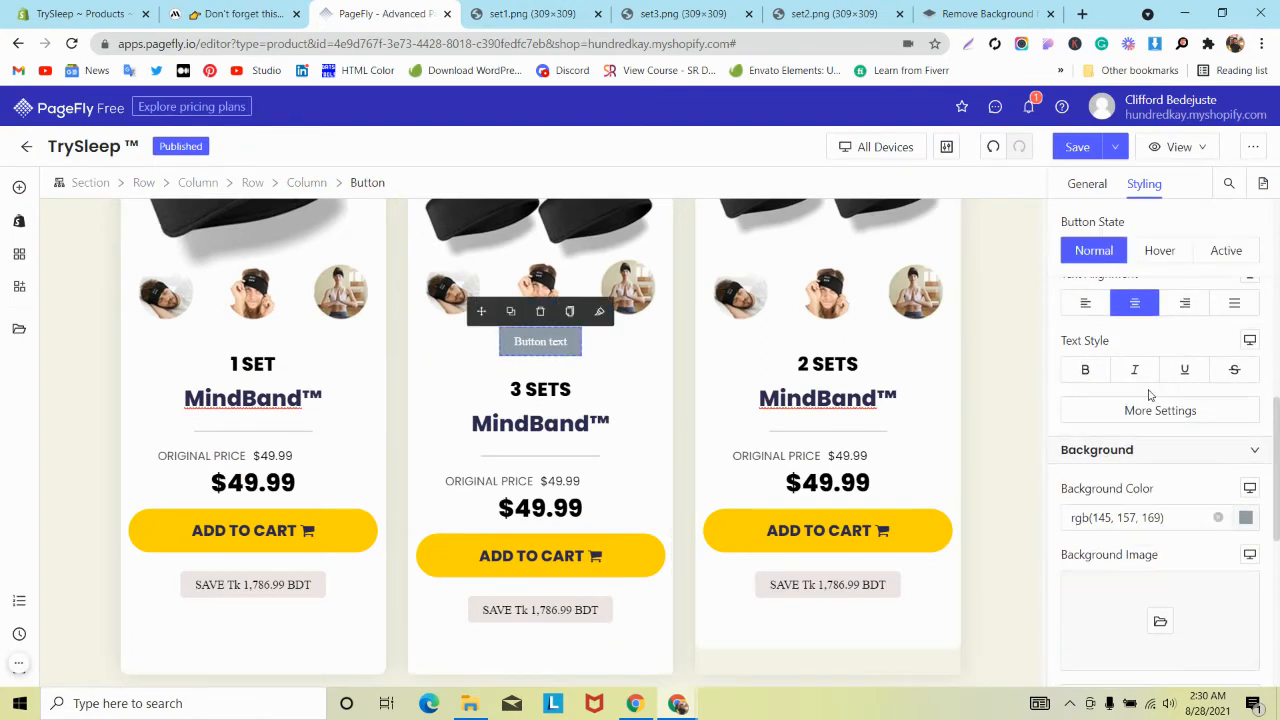
pyautogui.click(1246, 434)
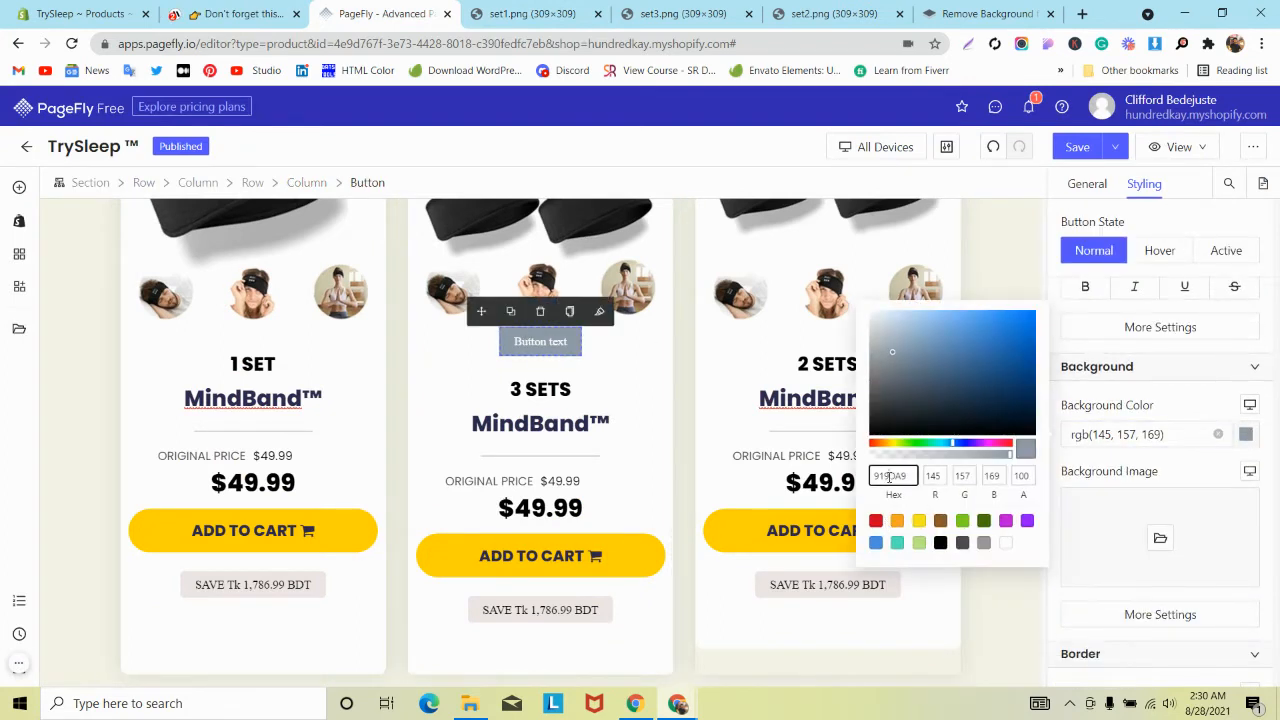
pyautogui.press('super+v')
pyautogui.click(938, 199)
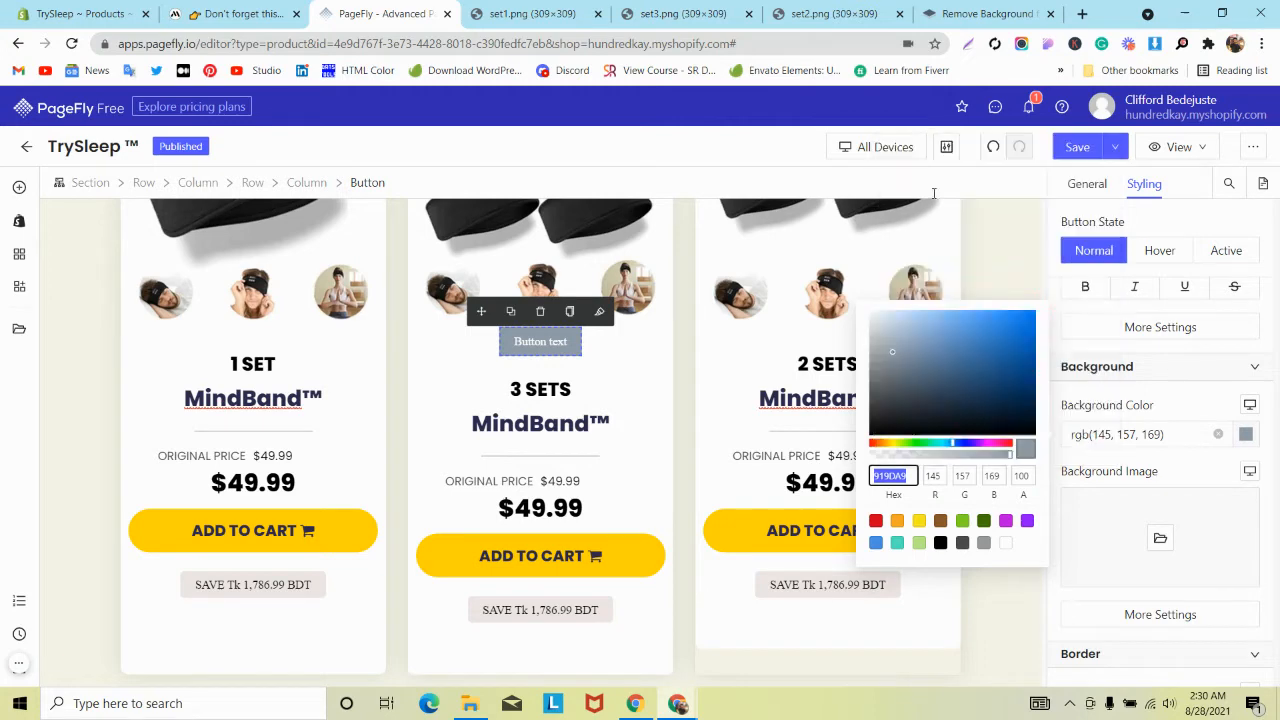
# Set the middle card's new button font size to 14 px and its border radius to 30 px on all corners.
pyautogui.scroll(-5, 1195, 380)
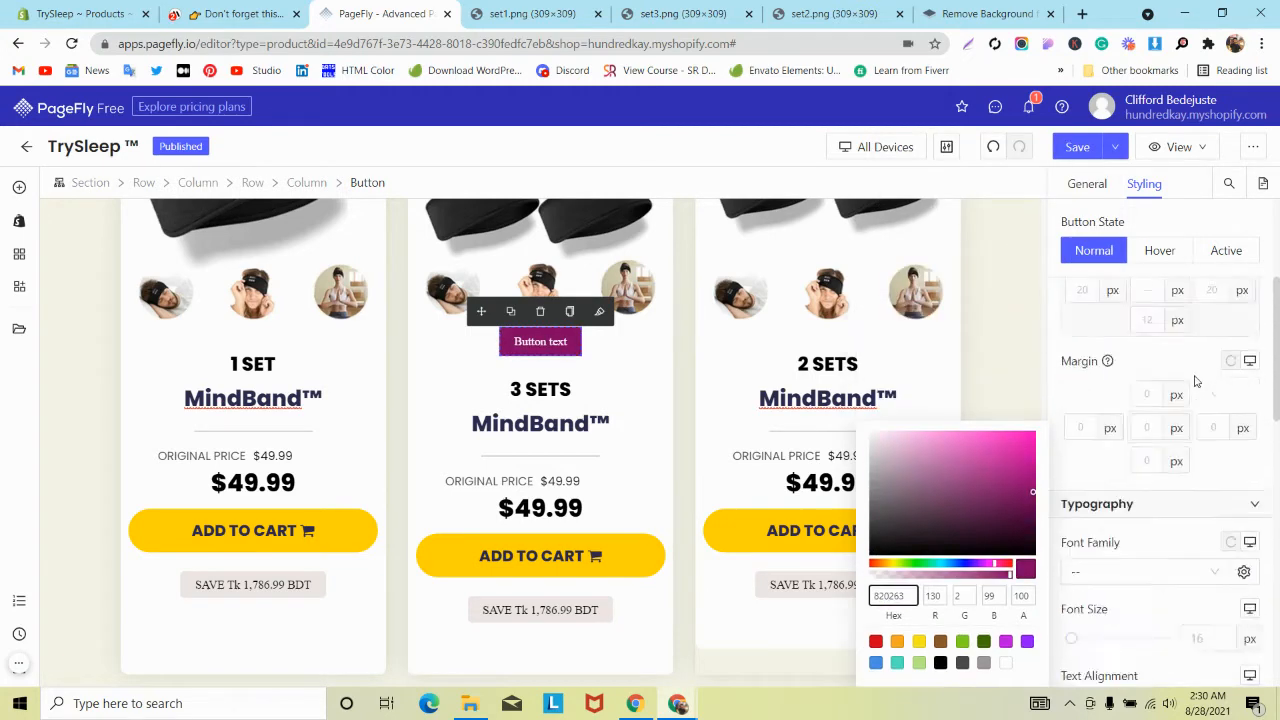
pyautogui.click(1210, 483)
pyautogui.write('14')
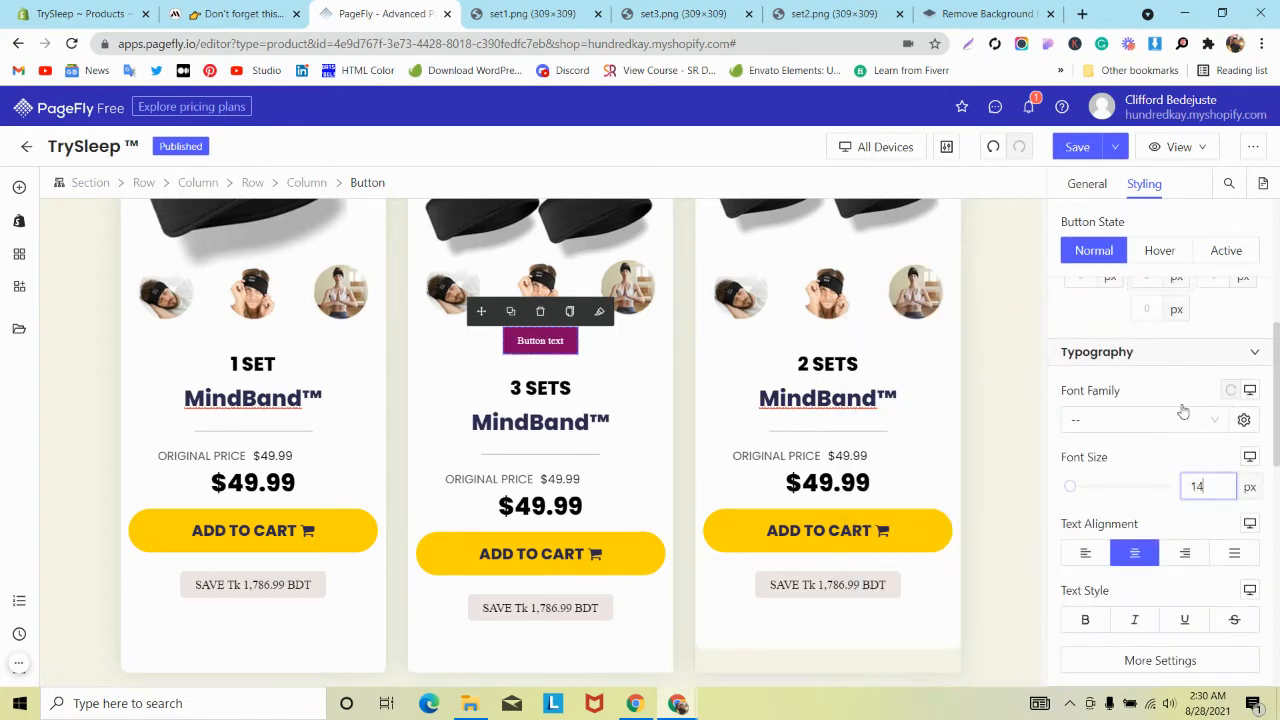
pyautogui.scroll(3, 1158, 352)
pyautogui.scroll(-6, 1150, 340)
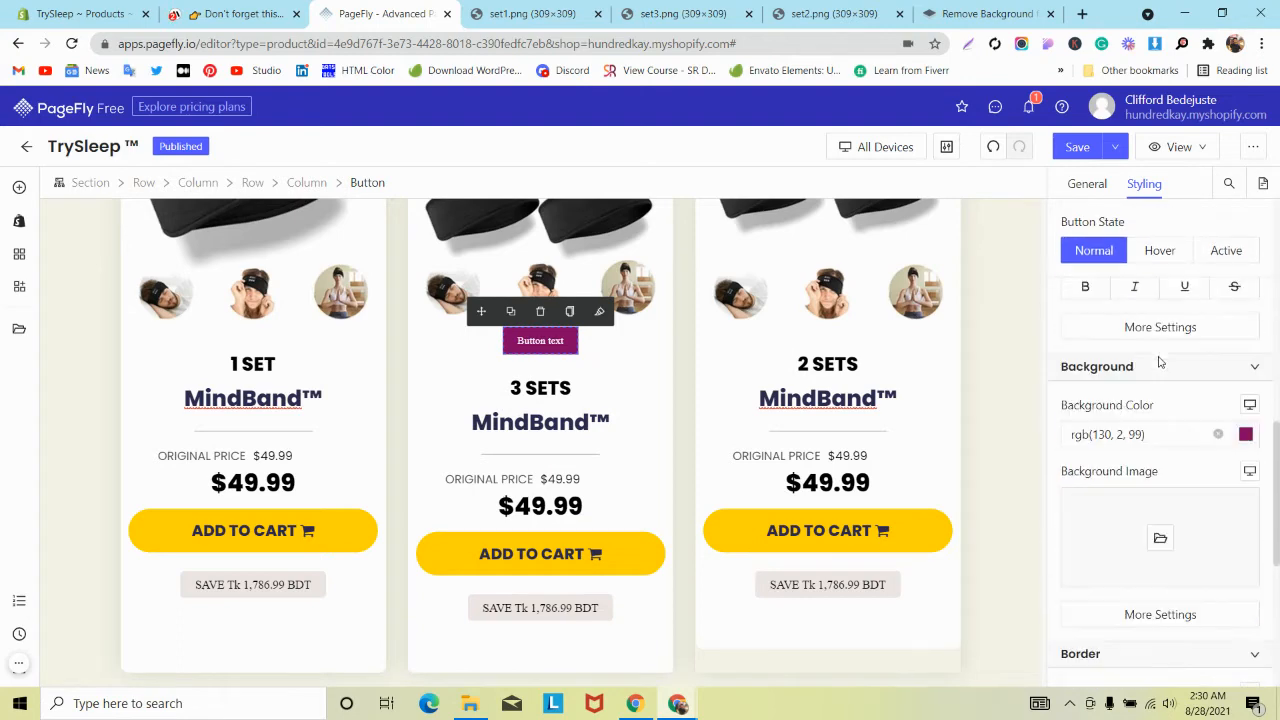
pyautogui.click(1145, 330)
pyautogui.scroll(-5, 1155, 420)
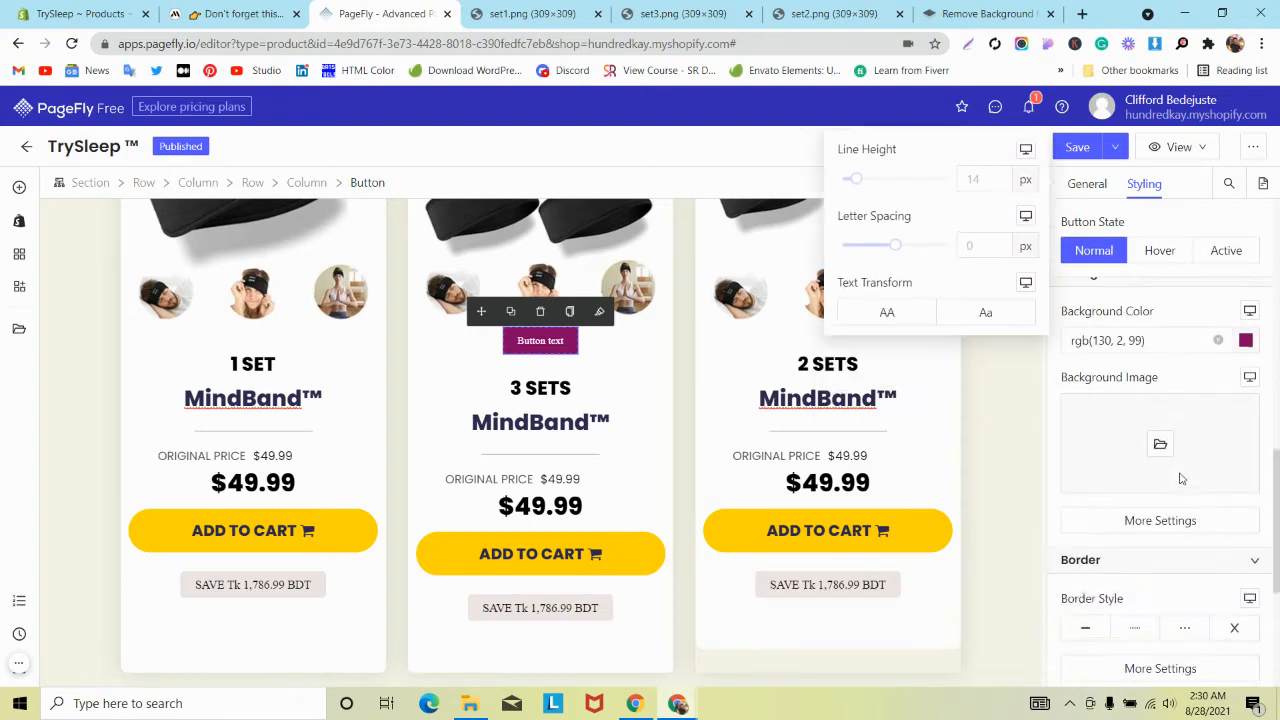
pyautogui.click(1128, 360)
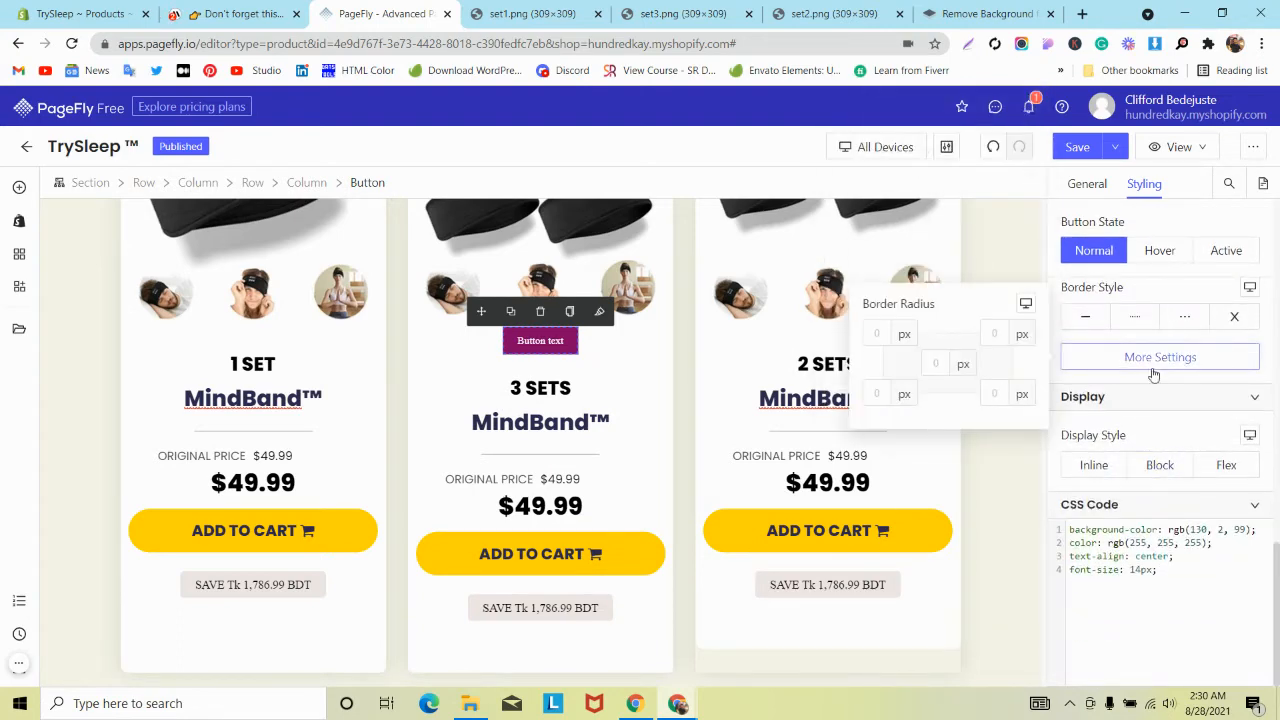
pyautogui.click(942, 363)
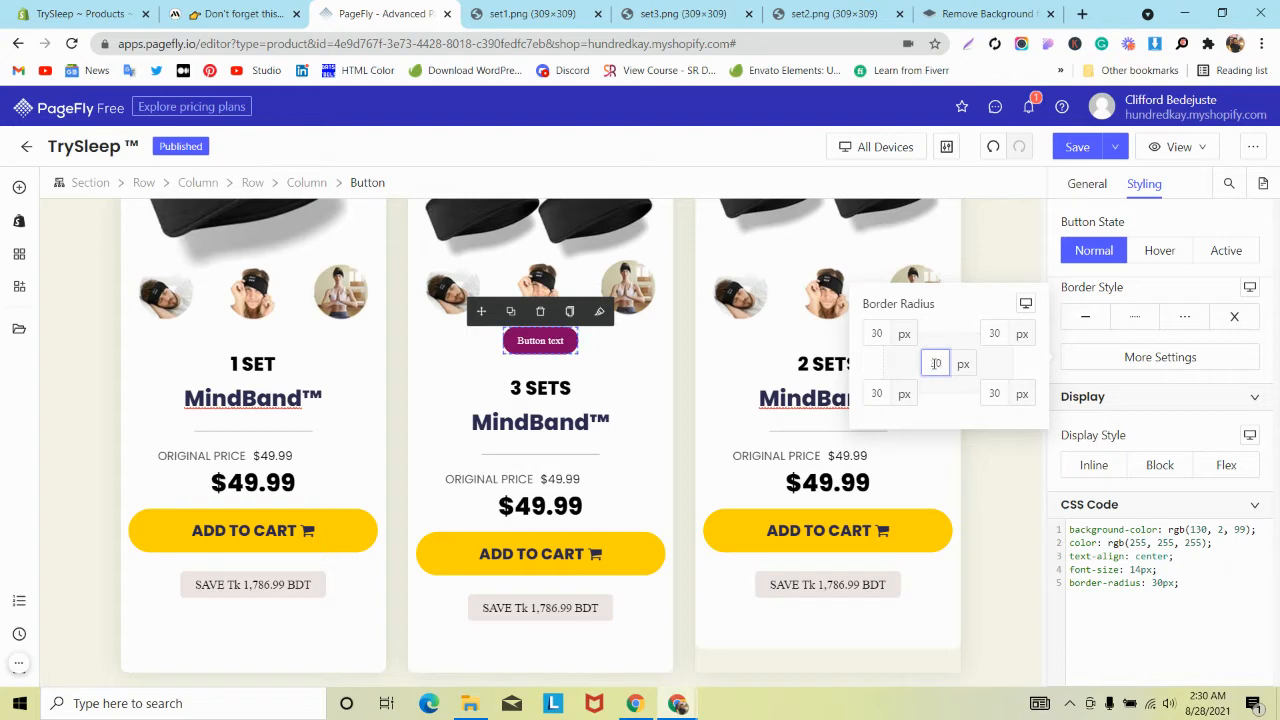
# Set the middle card's new button font family to Poppins, and check the BEST VALUE label on the mindband.co page.
pyautogui.scroll(5, 1150, 330)
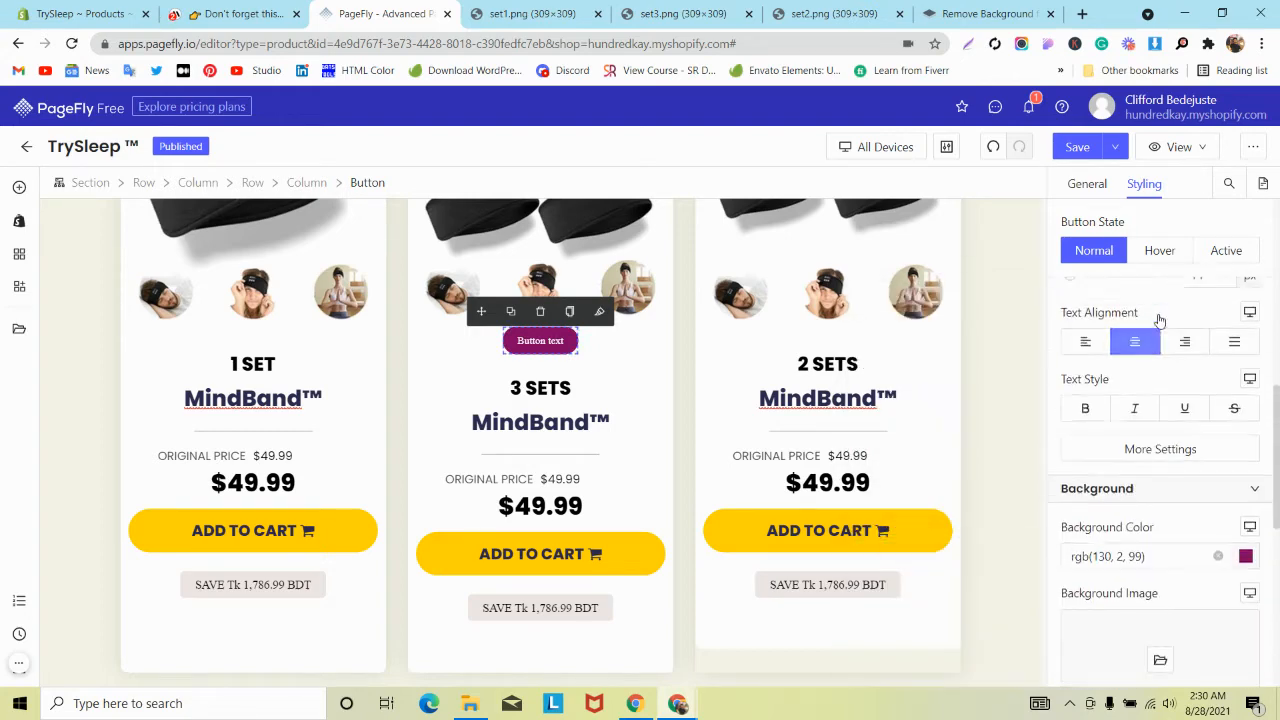
pyautogui.click(1137, 347)
pyautogui.click(1140, 410)
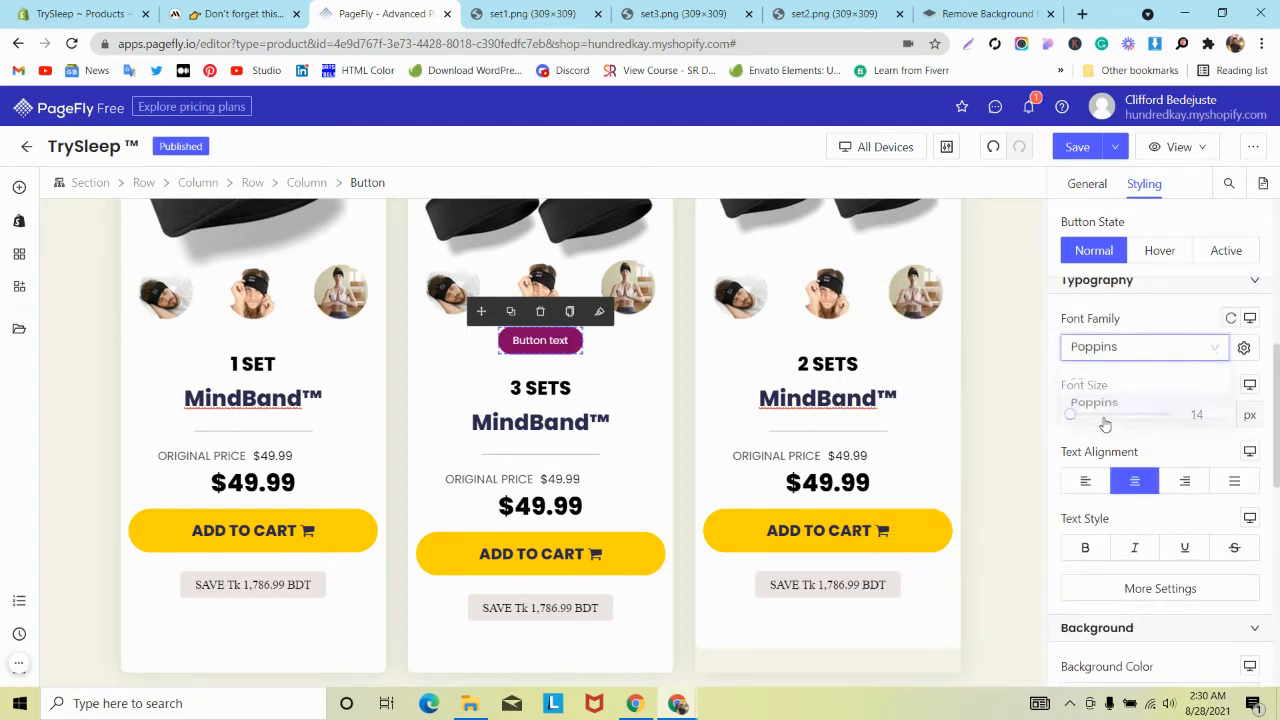
pyautogui.doubleClick(1200, 420)
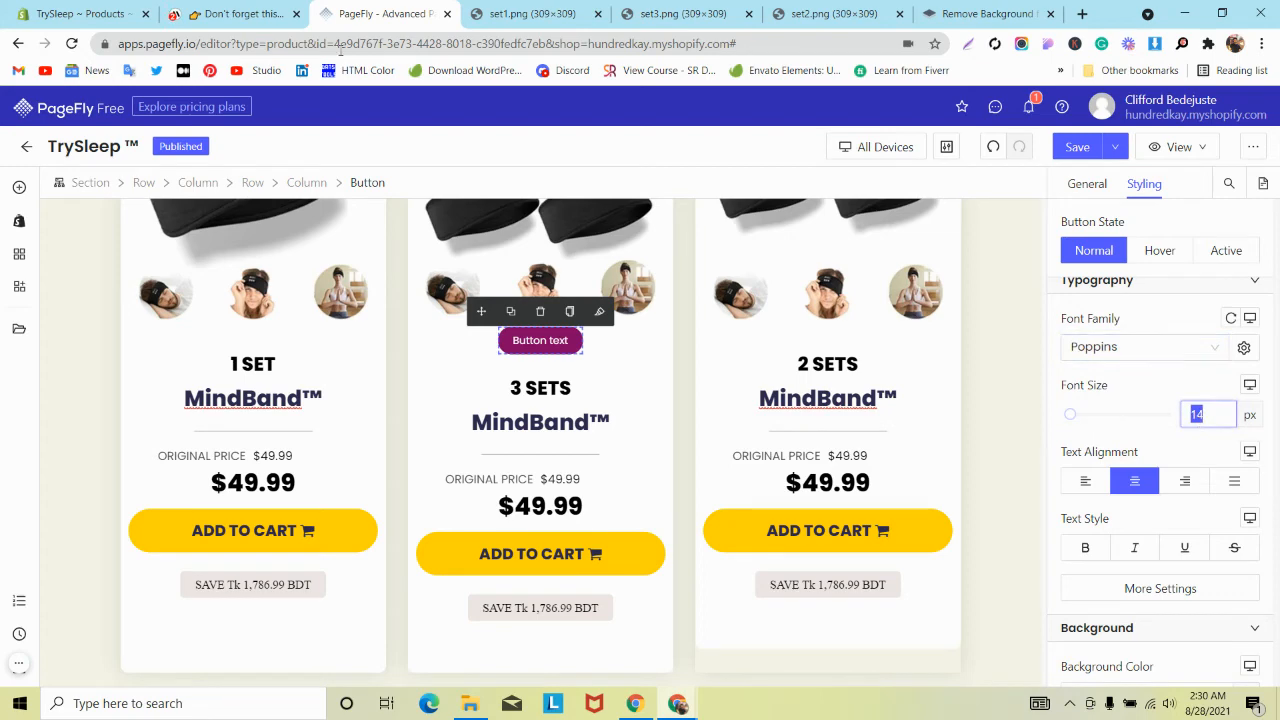
pyautogui.click(260, 8)
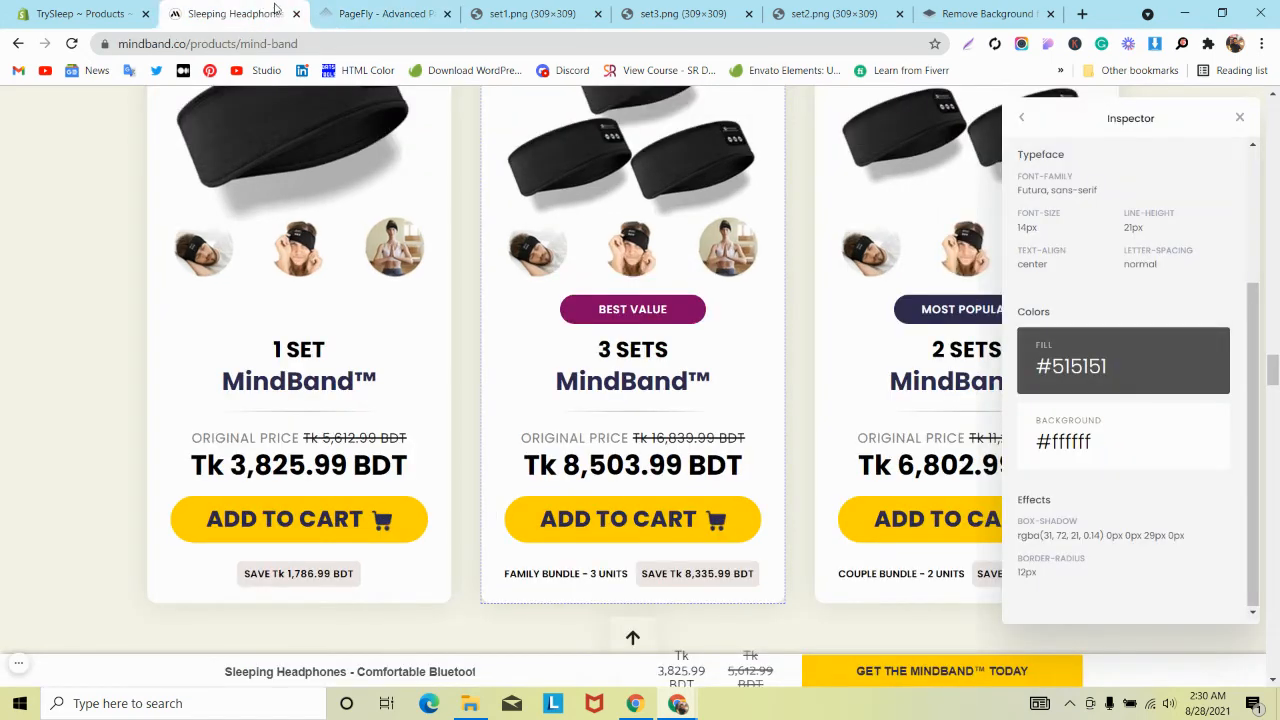
# Return to the PageFly editor and change the middle card's new button text to BEST VALUE.
pyautogui.click(358, 10)
pyautogui.click(1087, 184)
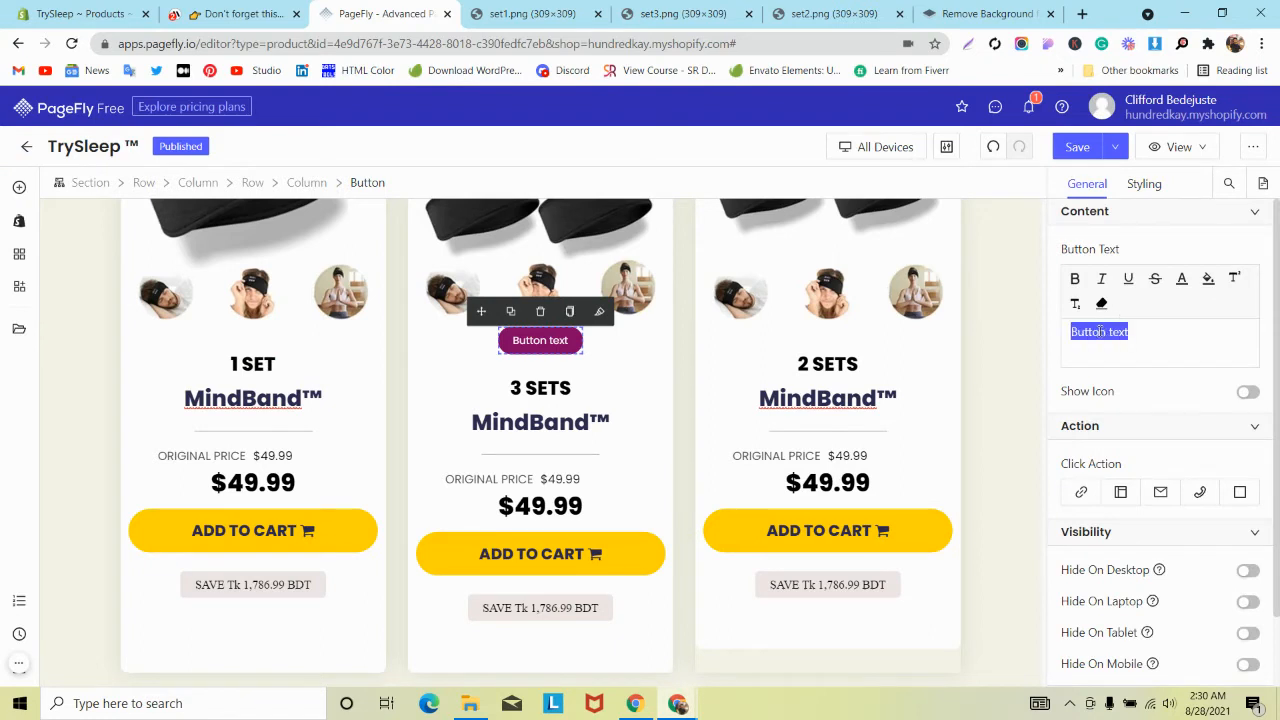
pyautogui.press('capslock')
pyautogui.write('BEST')
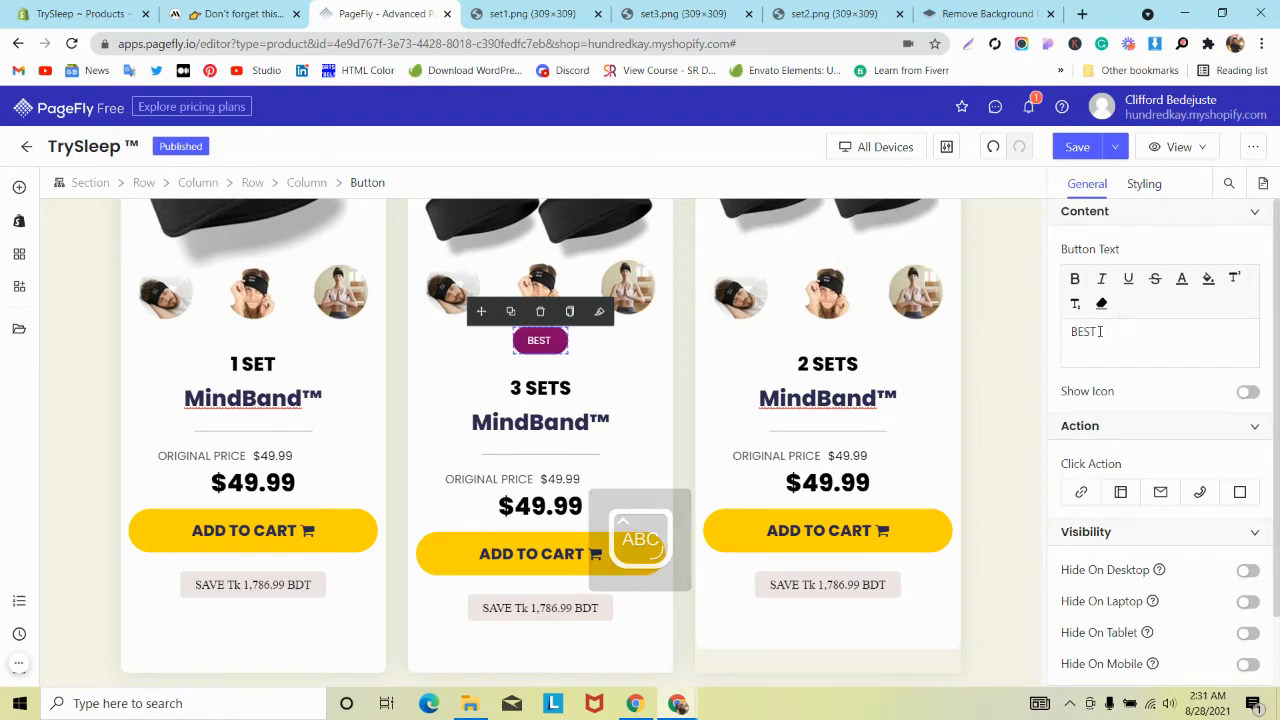
pyautogui.write(' VALUE')
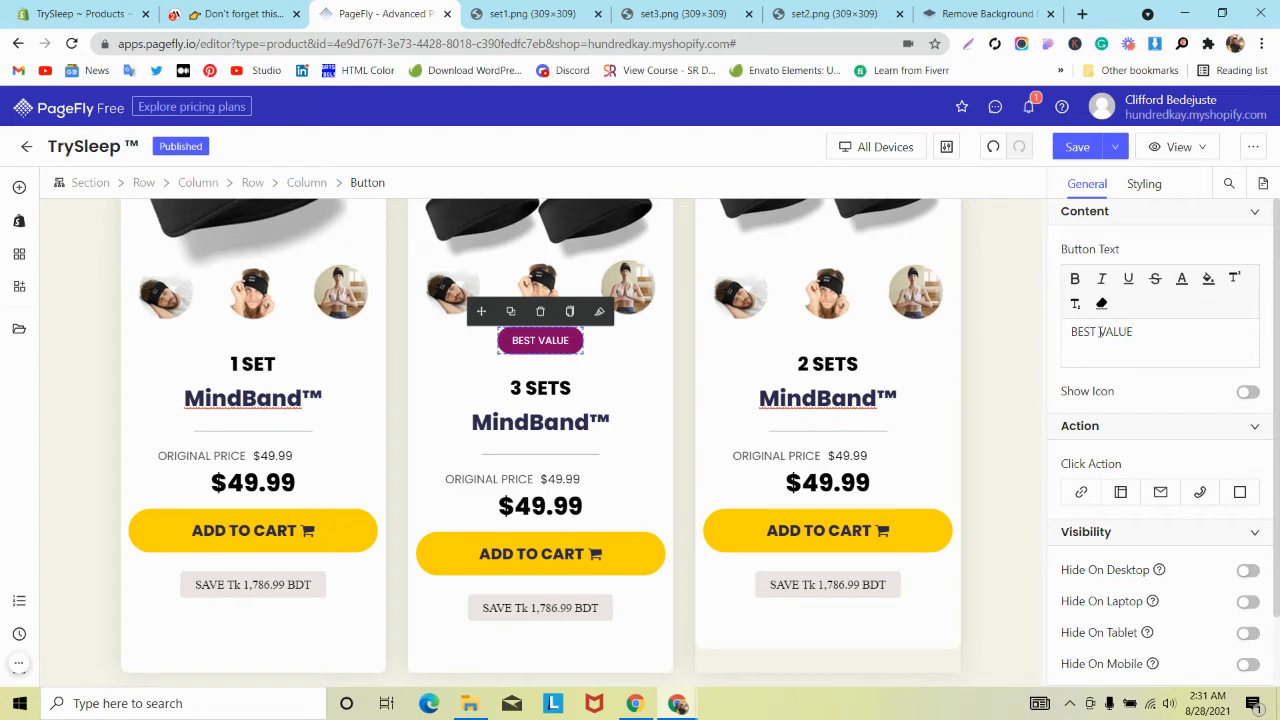
# Add a width of 50% to the BEST VALUE button's CSS code.
pyautogui.scroll(-1, 1143, 289)
pyautogui.click(1143, 195)
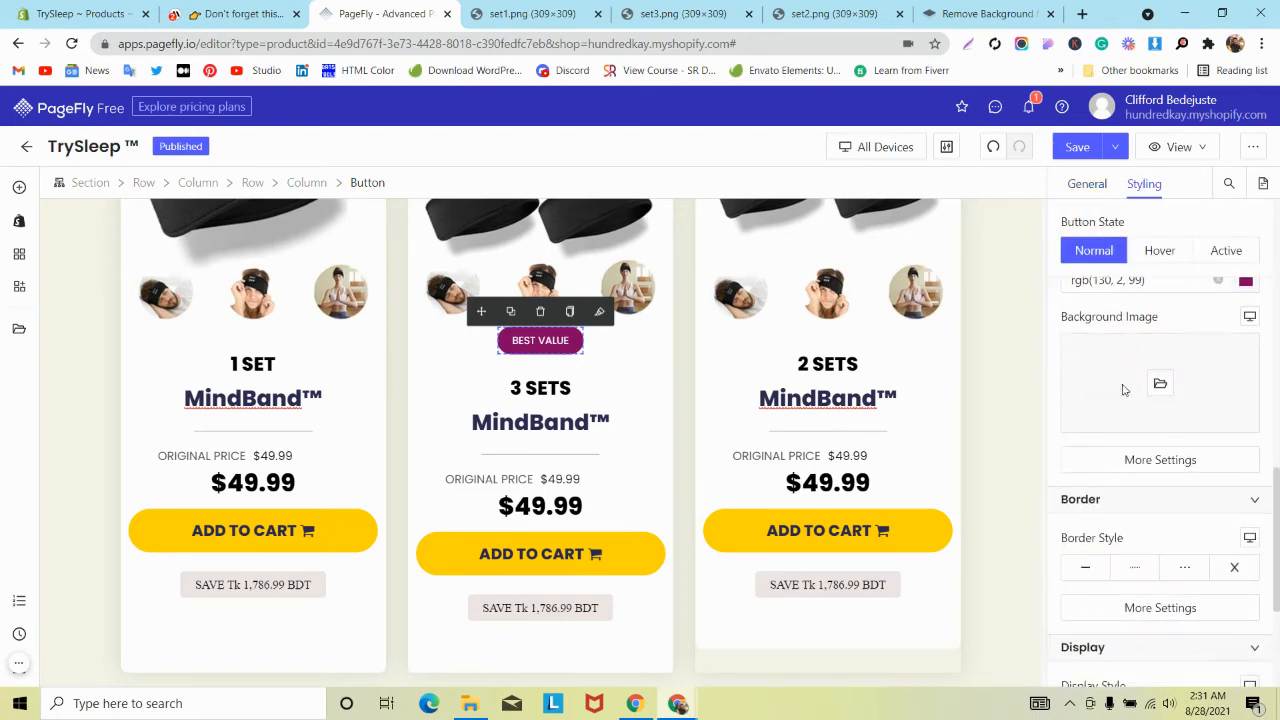
pyautogui.scroll(-3, 1135, 430)
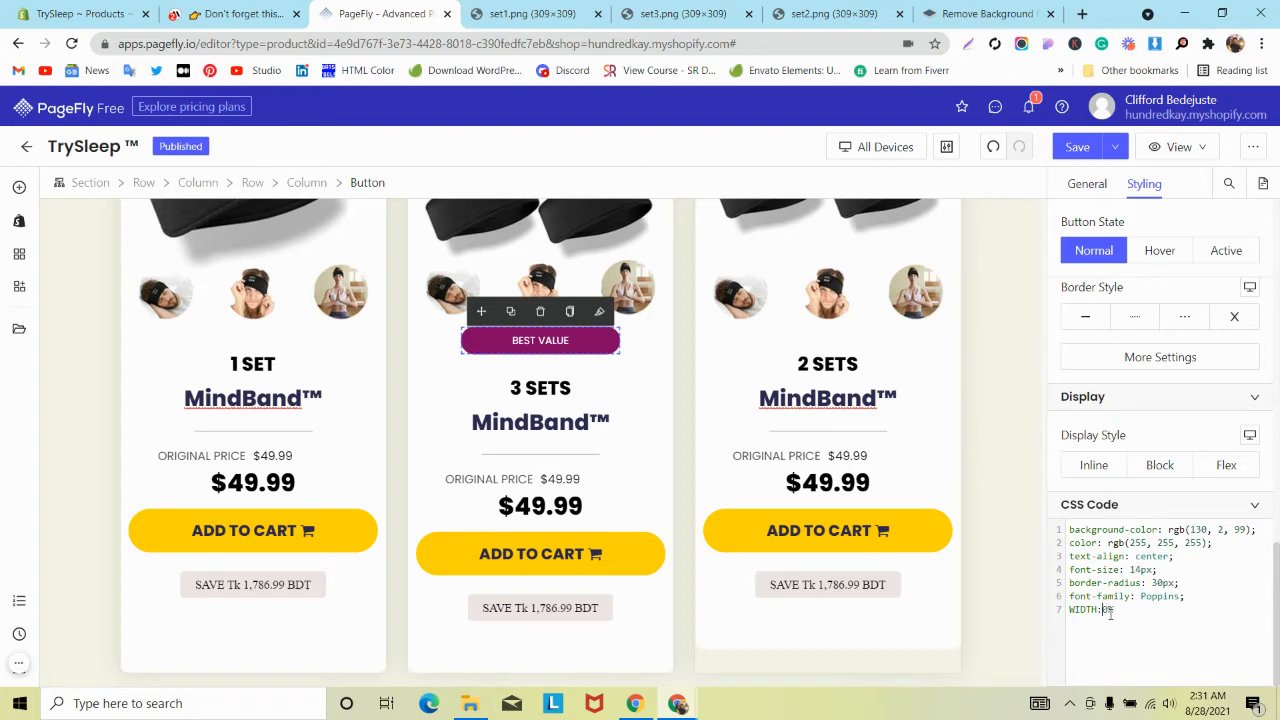
pyautogui.write('5')
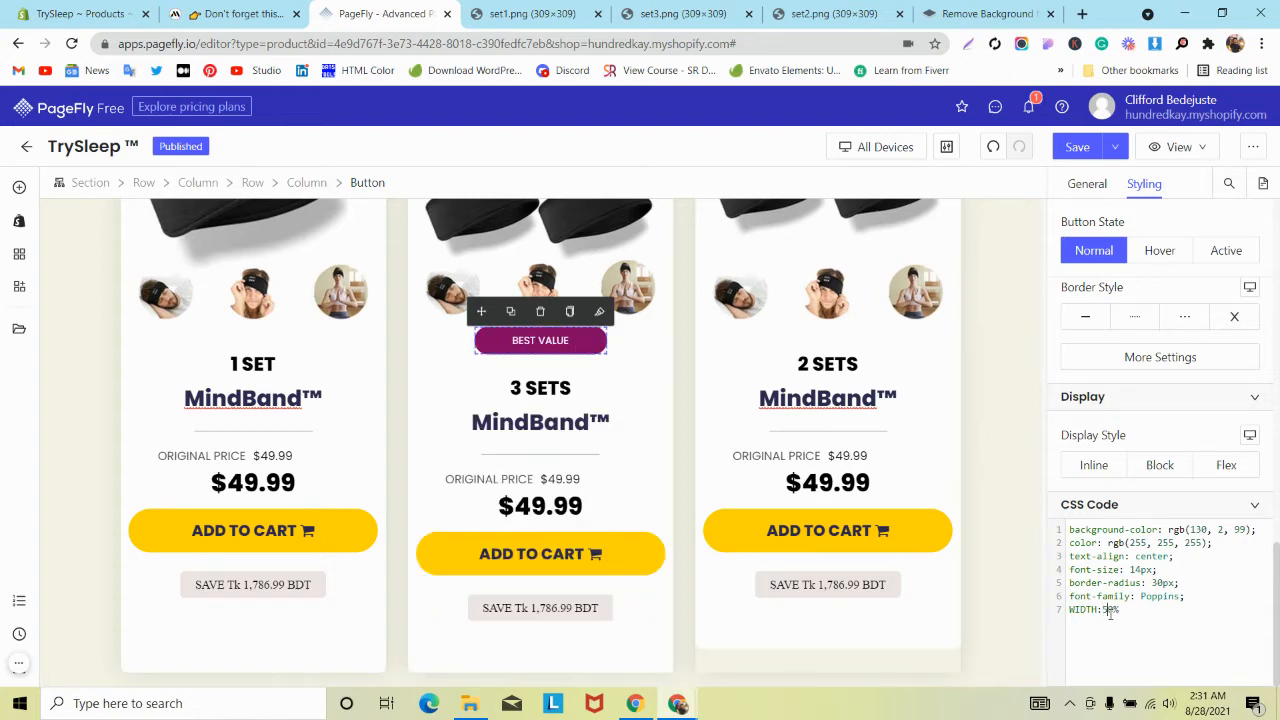
# Duplicate the BEST VALUE button and move the copy above the 2 SETS heading in the third card.
pyautogui.click(511, 311)
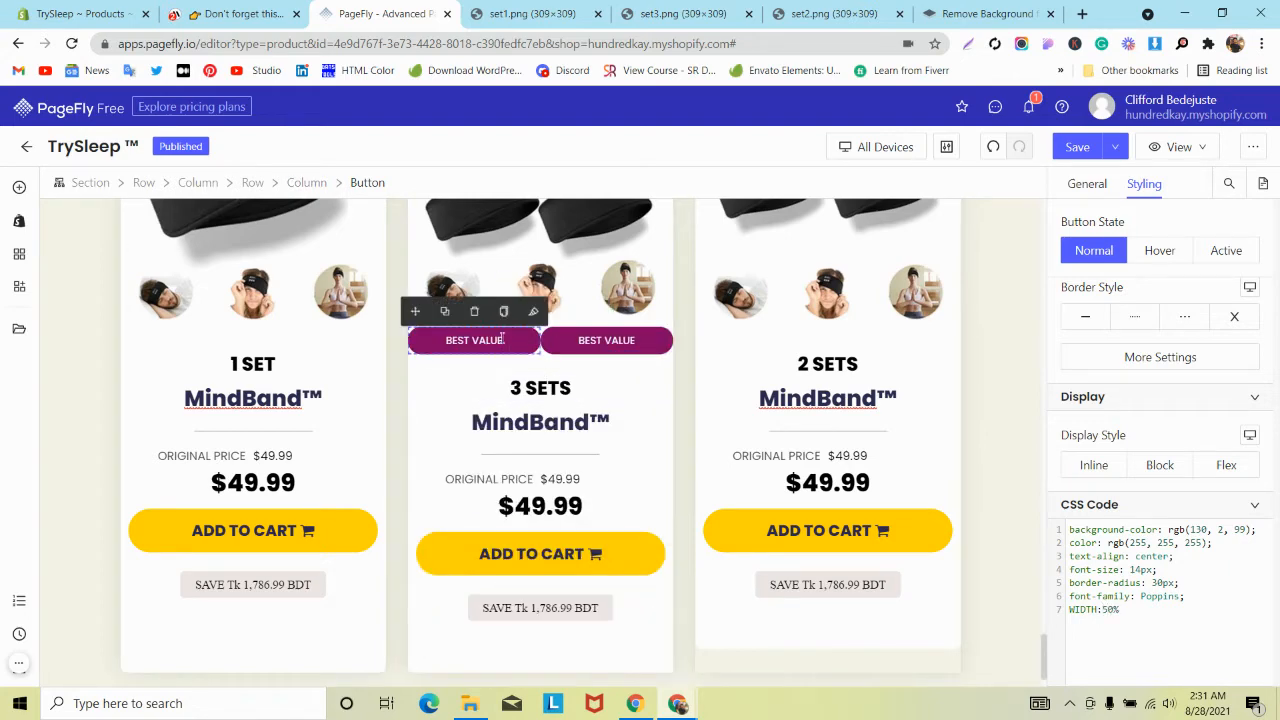
pyautogui.moveTo(415, 311); pyautogui.dragTo(798, 357)
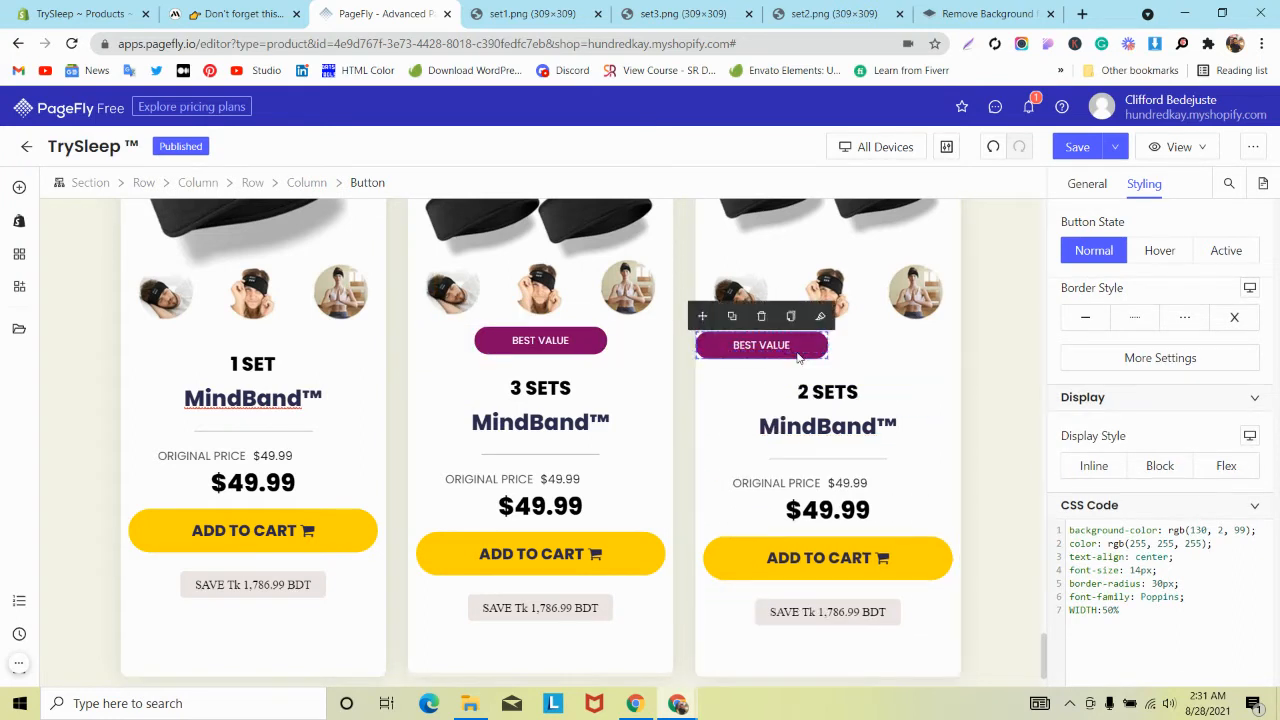
# Switch to the mindband.co page, inspect the MOST POPULAR label, and copy its background color #2e294e.
pyautogui.click(235, 13)
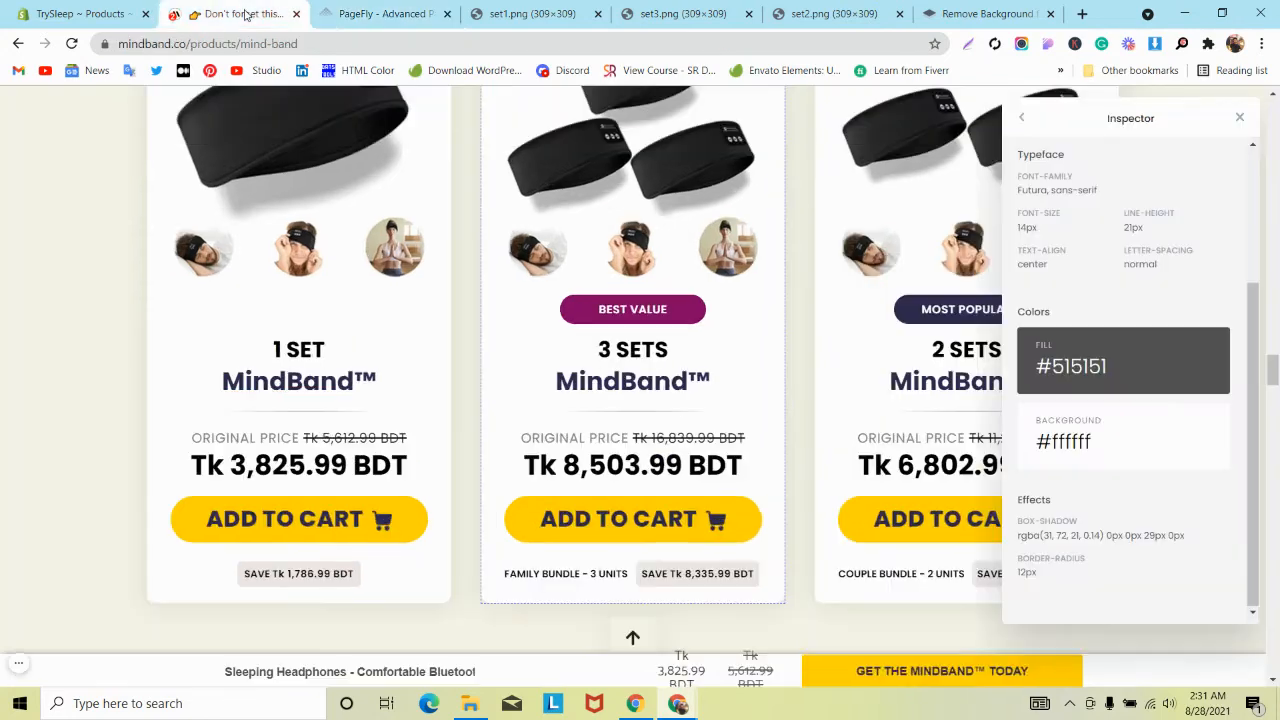
pyautogui.click(912, 318)
pyautogui.click(1196, 433)
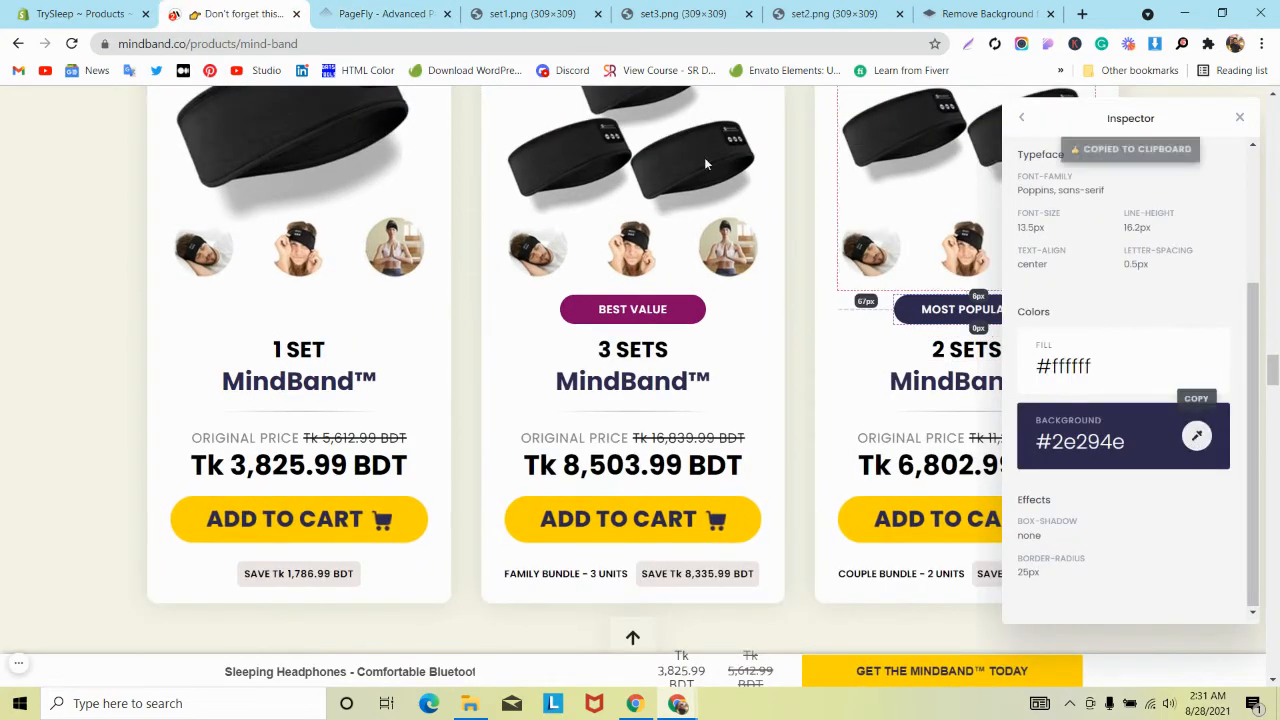
# Return to the PageFly editor, center the third card's column text alignment, and left-align its original price value.
pyautogui.click(390, 13)
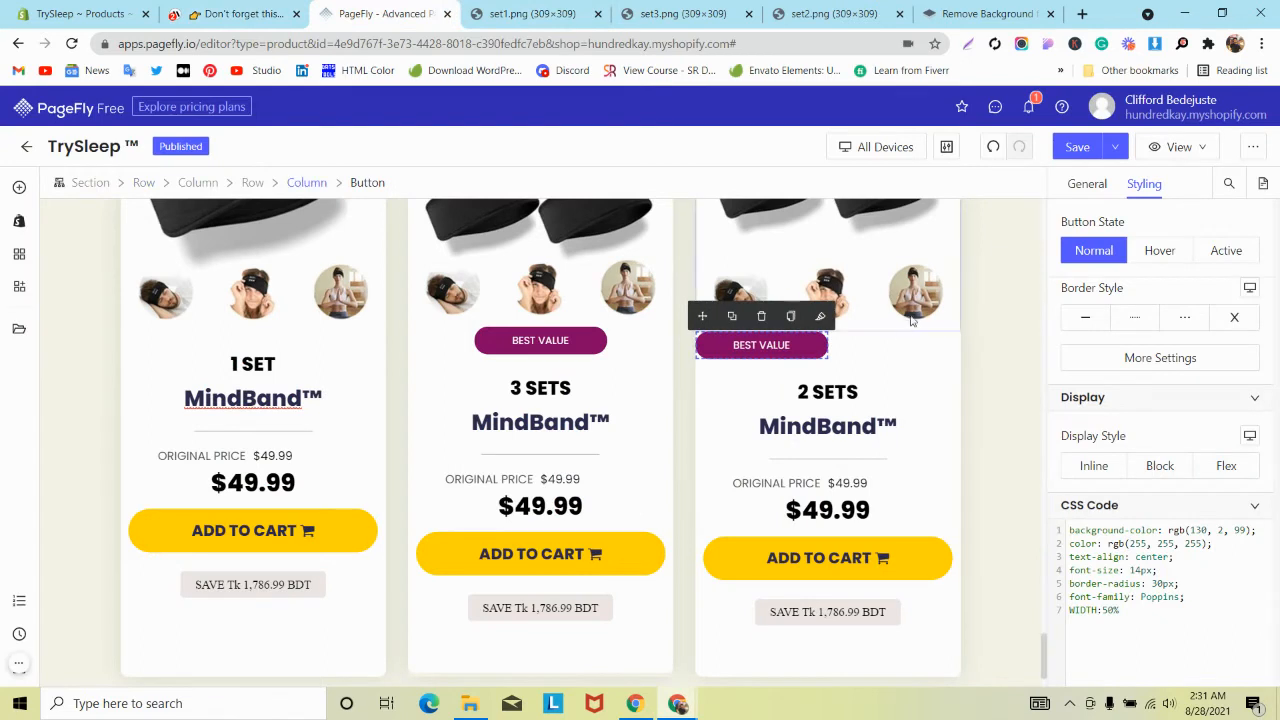
pyautogui.click(870, 348)
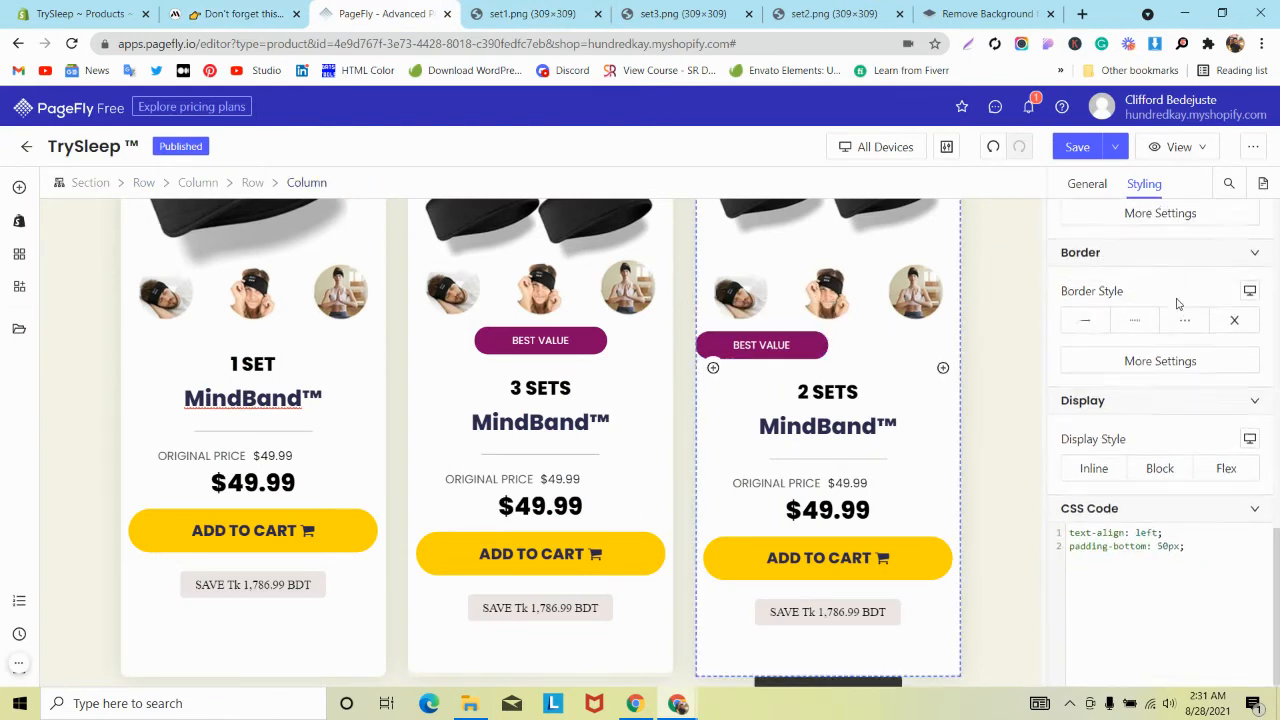
pyautogui.scroll(2, 1152, 325)
pyautogui.click(1151, 325)
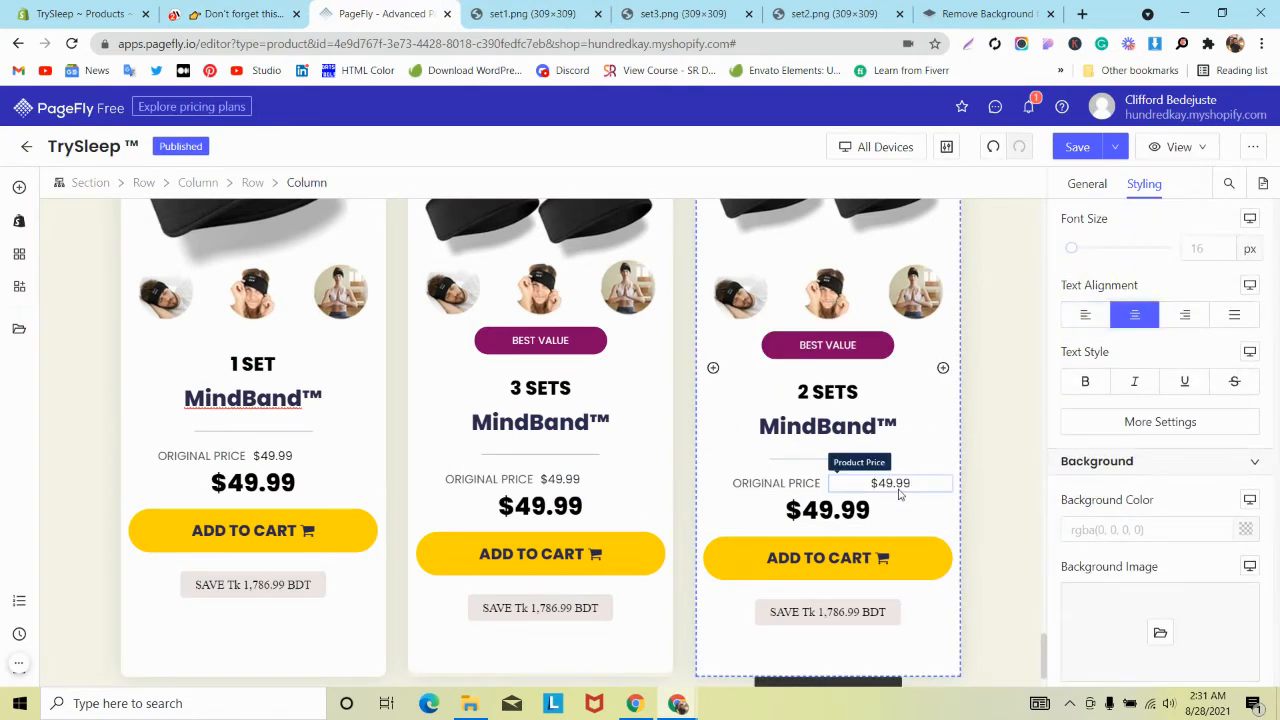
pyautogui.click(894, 484)
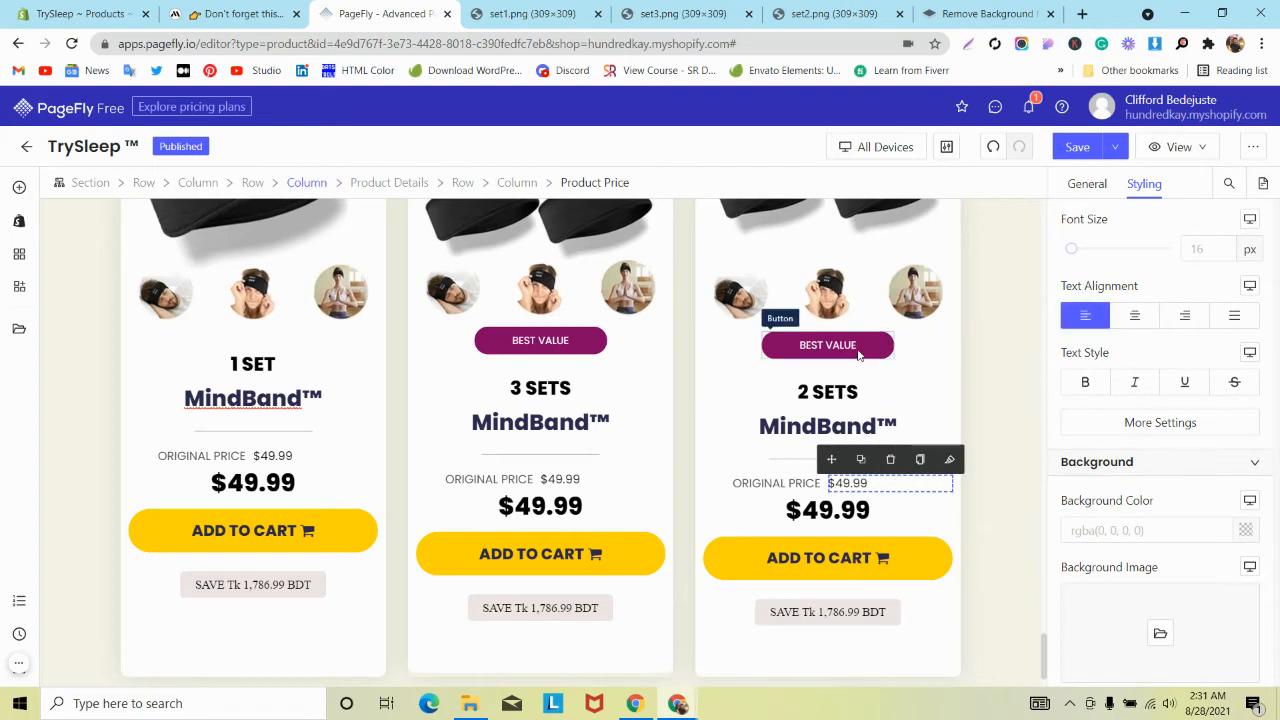
# Set the background color of the third card's BEST VALUE button to #2e294e.
pyautogui.click(800, 344)
pyautogui.click(1246, 332)
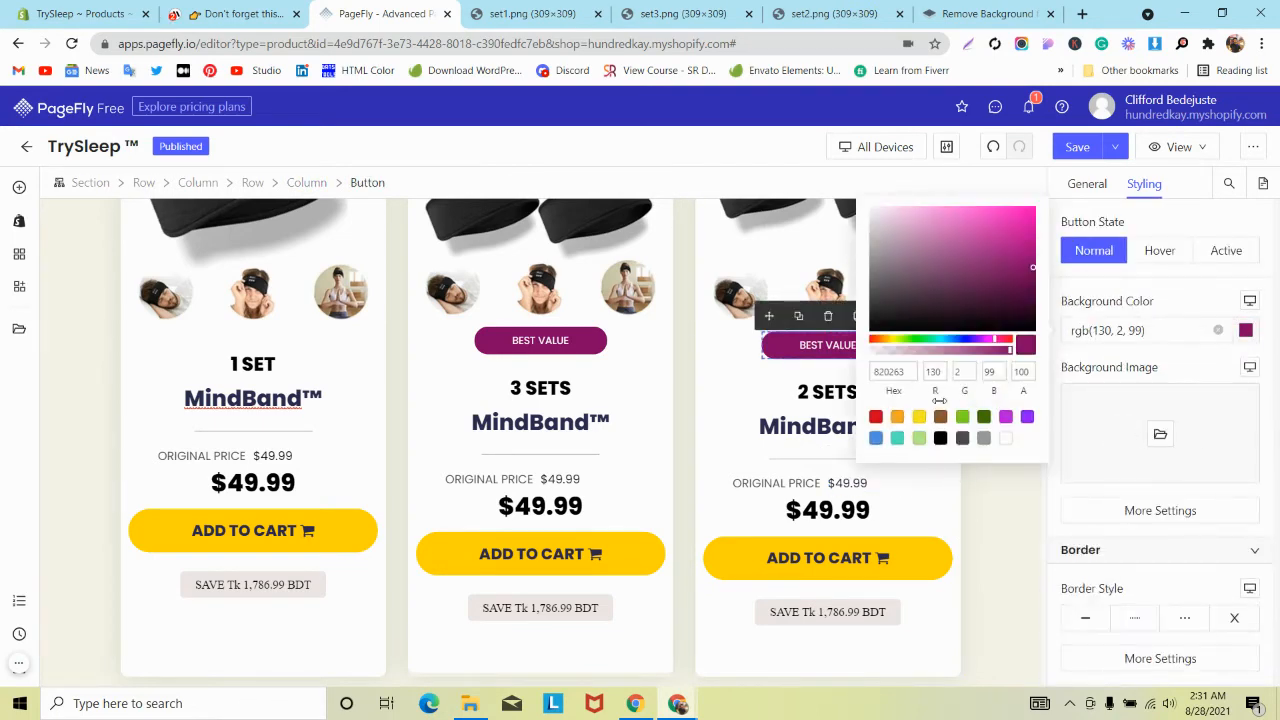
pyautogui.press('super+v')
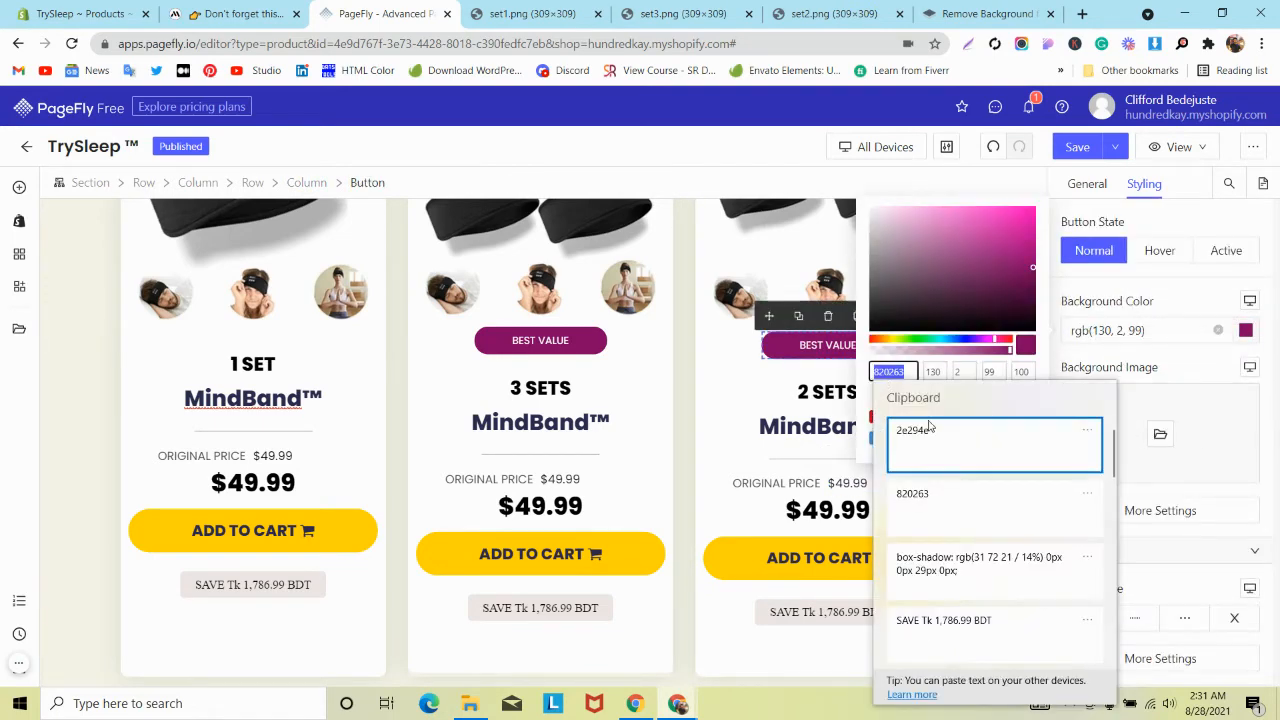
pyautogui.click(937, 440)
# Replace the third card's button text with MOST POPULAR in capital letters.
pyautogui.scroll(1, 1141, 389)
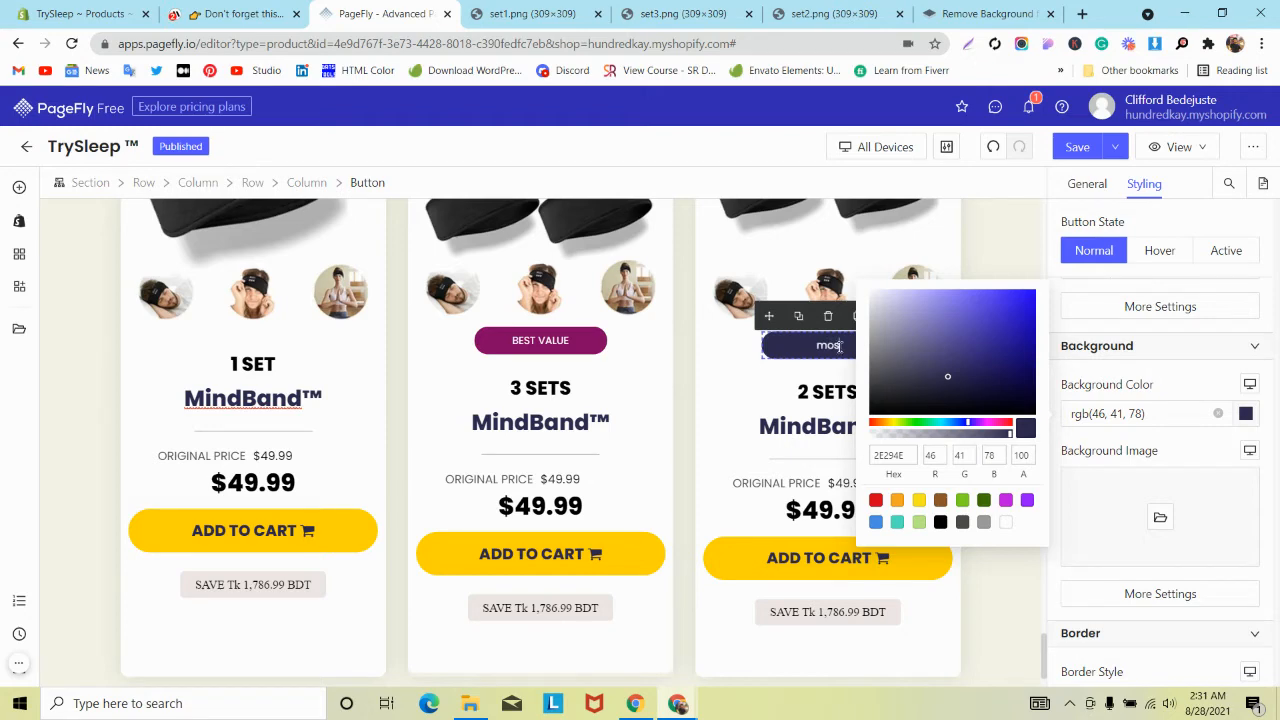
pyautogui.press('BackSpace')
pyautogui.press('BackSpace')
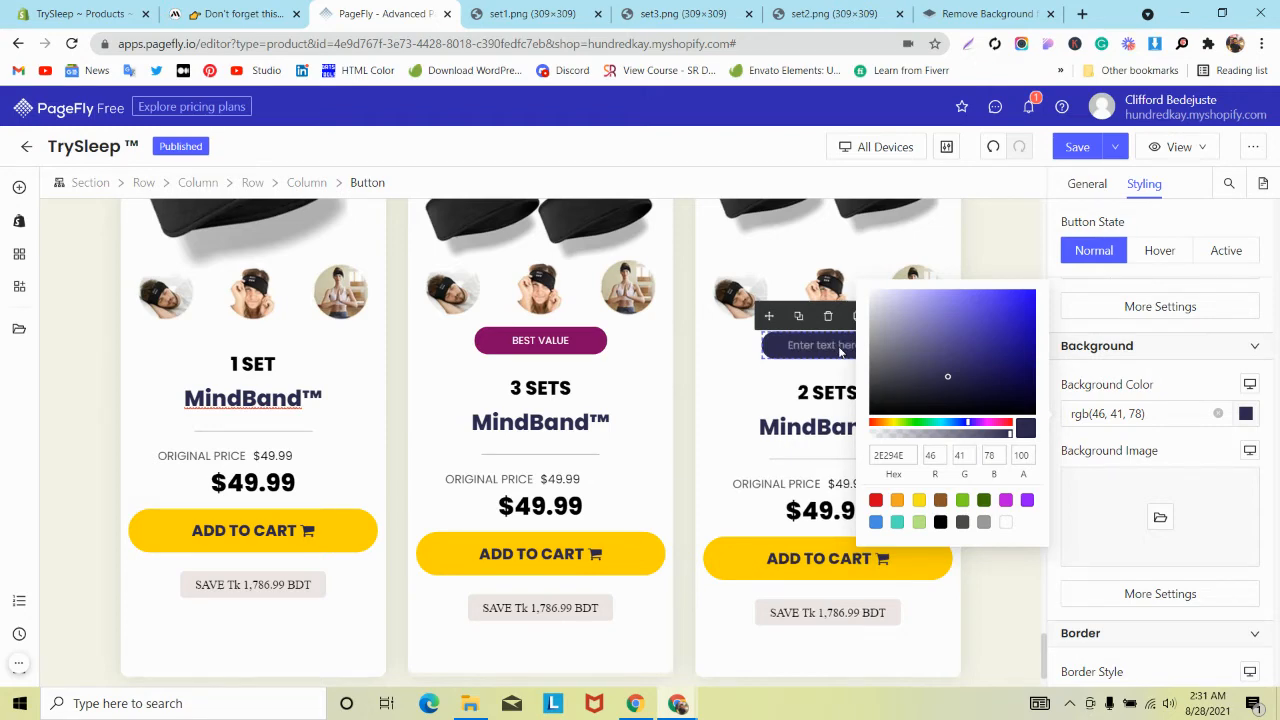
pyautogui.press('capslock')
pyautogui.write('MOST')
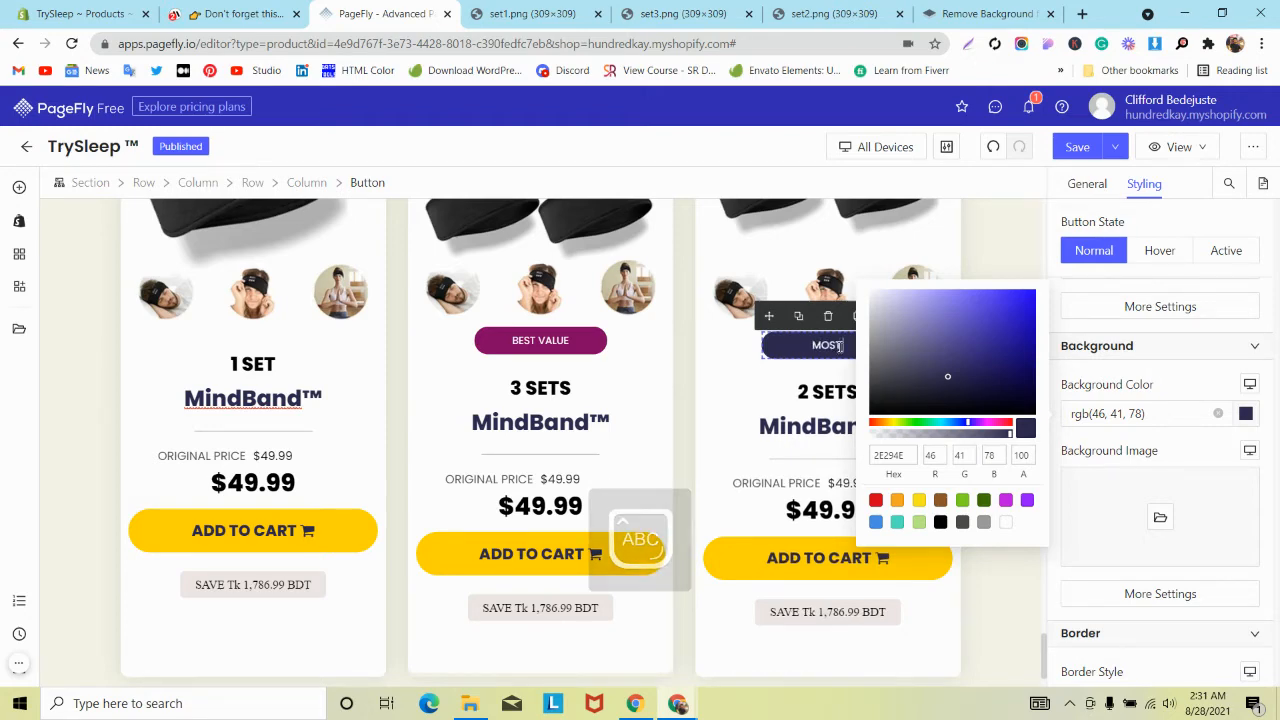
pyautogui.write(' POPULA')
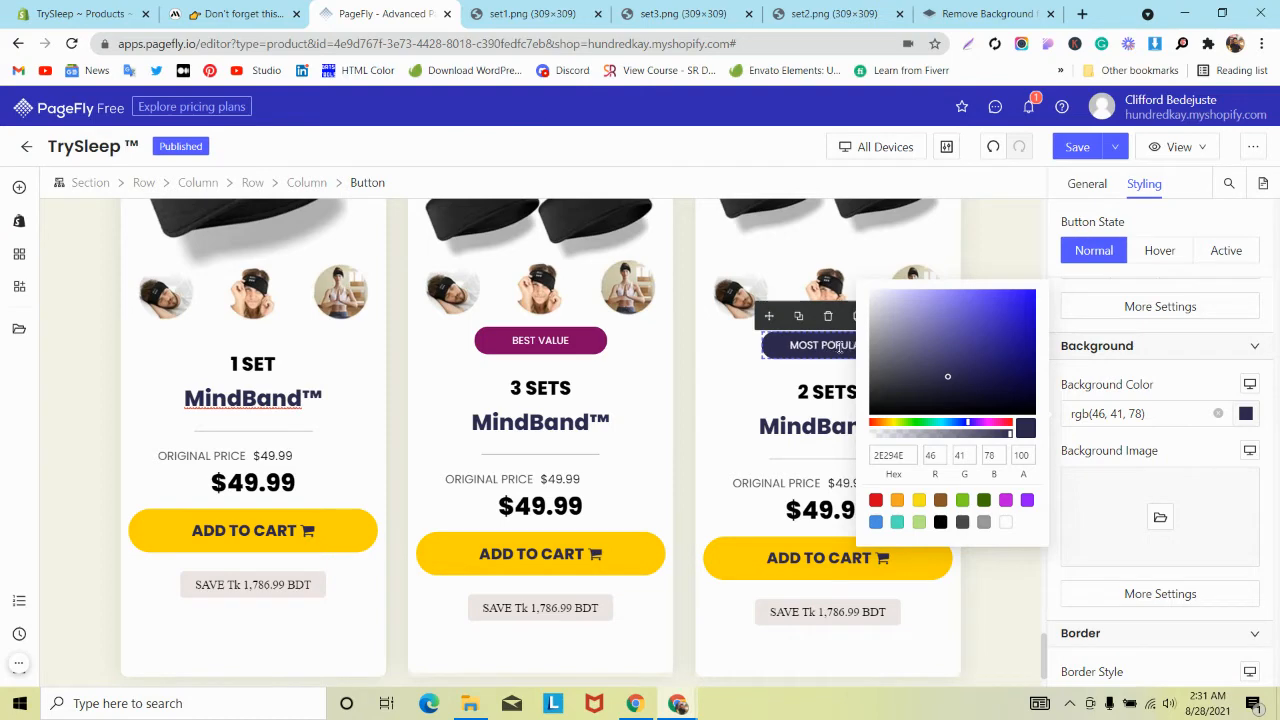
pyautogui.click(716, 392)
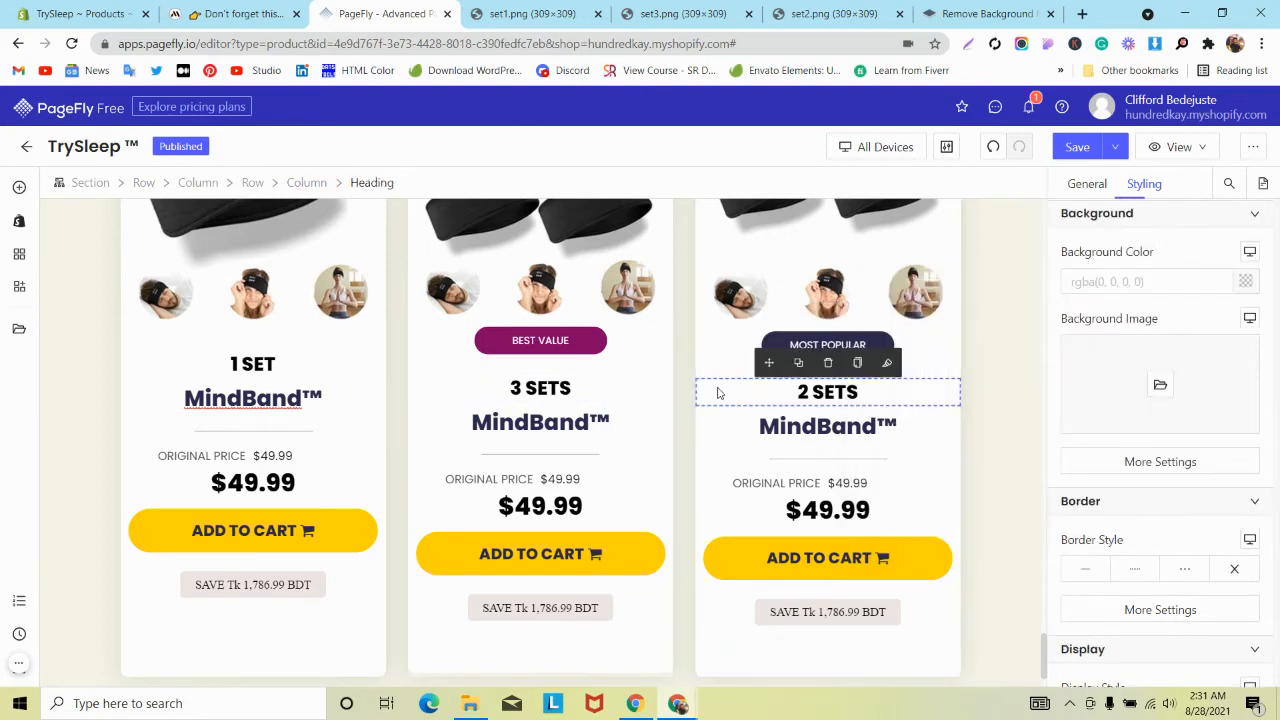
# Set the top margin of the first card's 1 SET heading to 60 px.
pyautogui.click(295, 374)
pyautogui.scroll(4, 1160, 312)
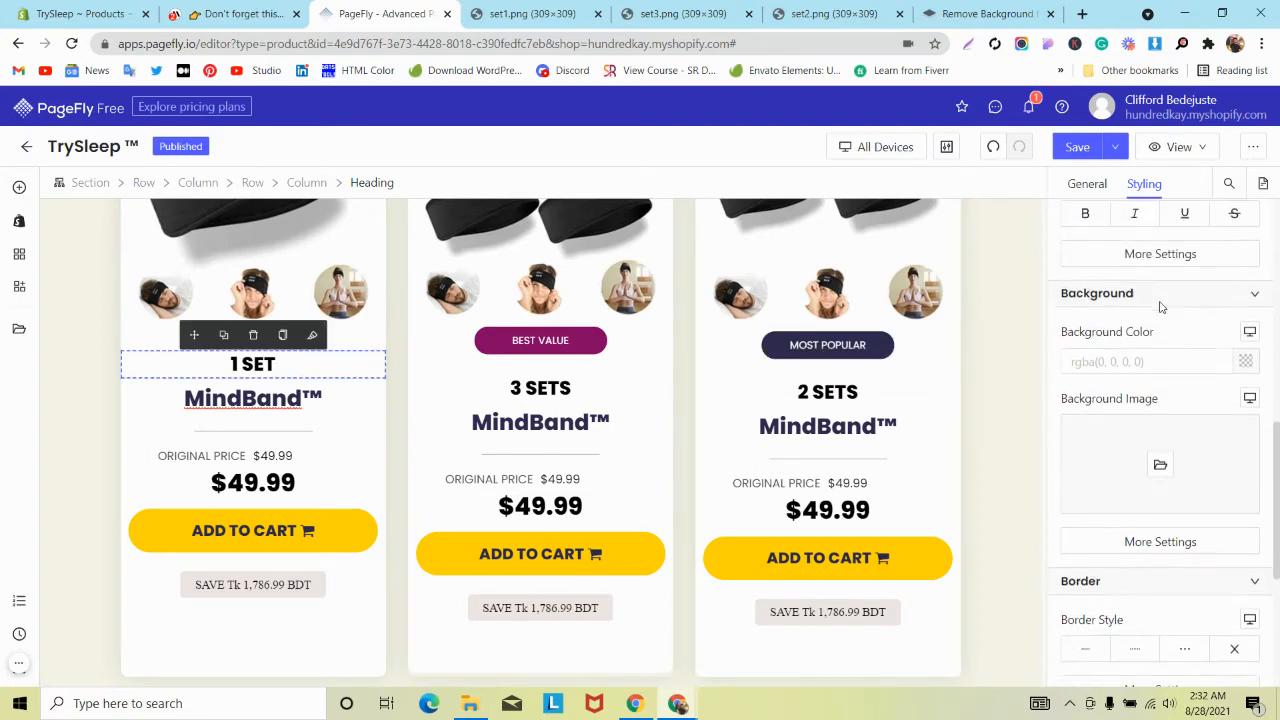
pyautogui.scroll(1, 1160, 312)
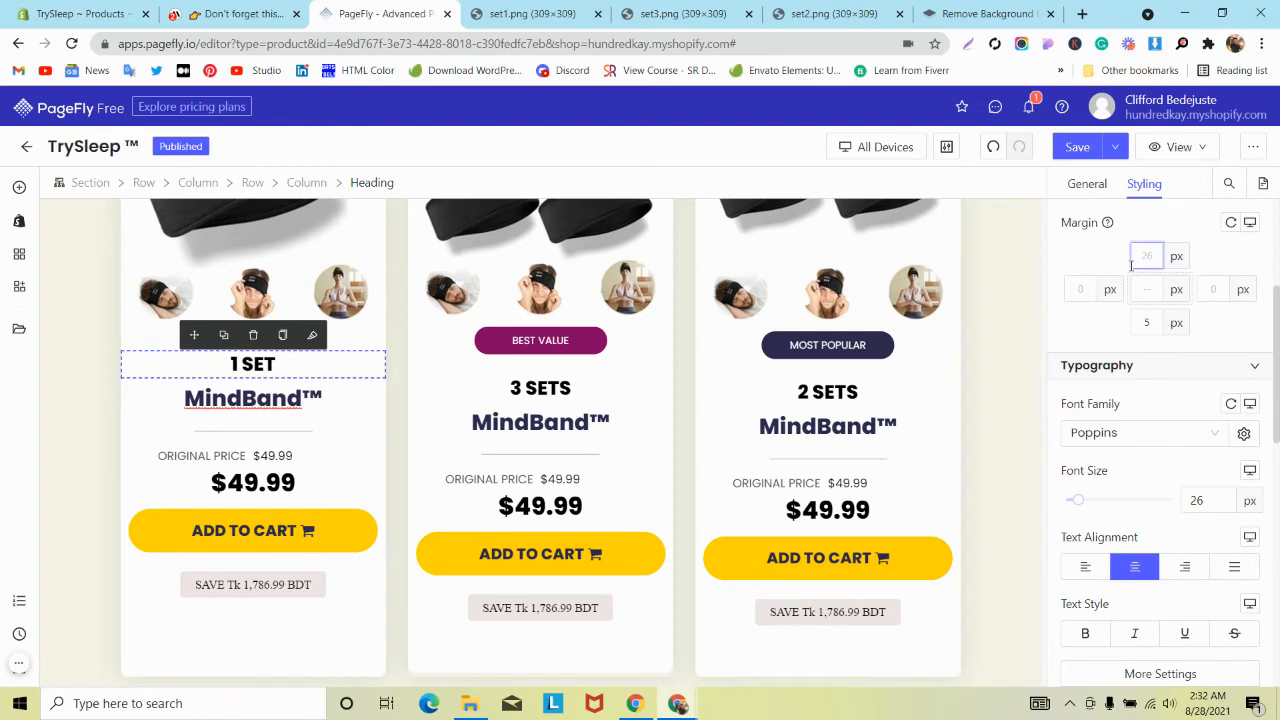
pyautogui.write('50')
pyautogui.press('Up')
pyautogui.press('Up')
pyautogui.press('Up')
pyautogui.press('Up')
pyautogui.press('Up')
pyautogui.press('Up')
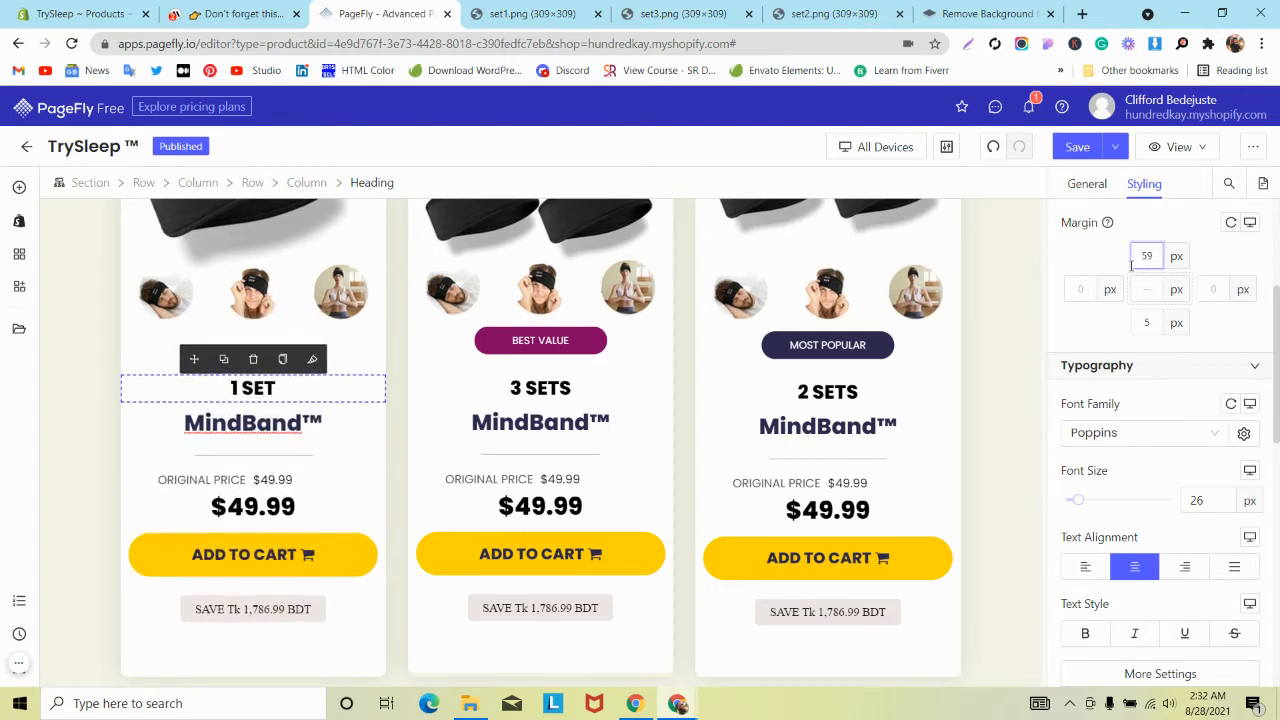
pyautogui.press('Up')
# Copy the outer column styles of the first card and apply them to the second card's outer column.
pyautogui.scroll(-1, 797, 346)
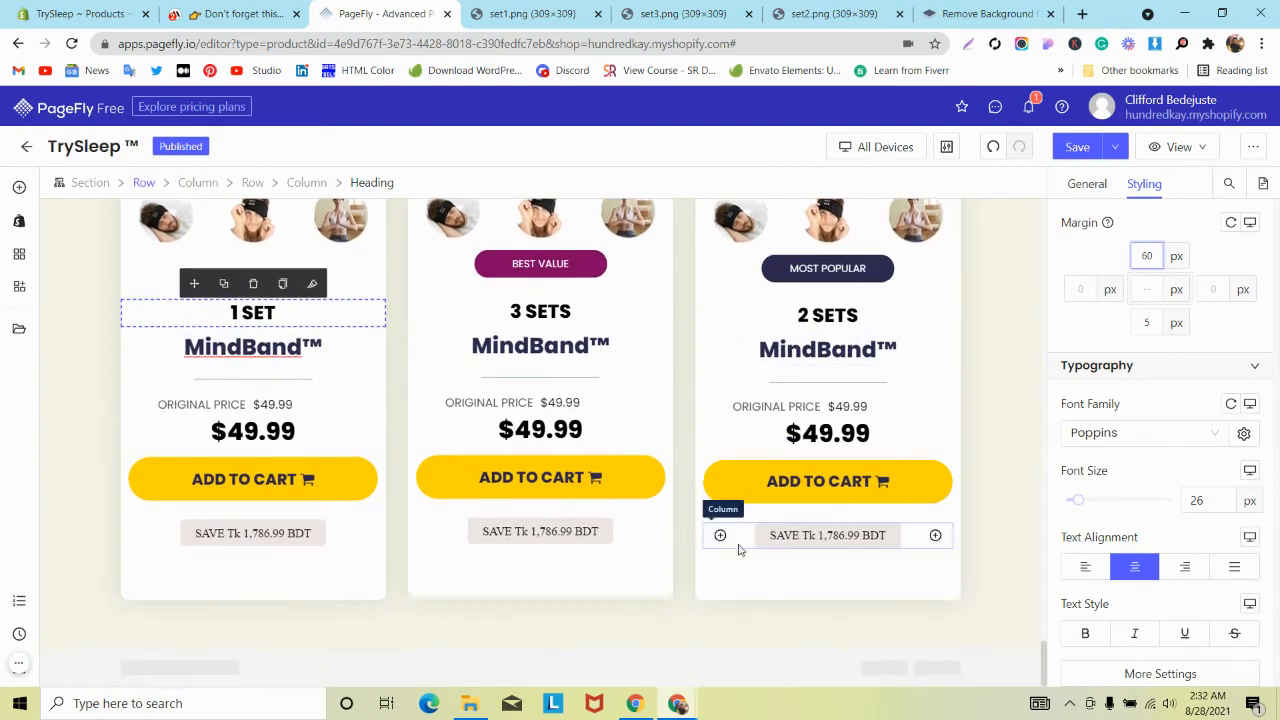
pyautogui.click(670, 602)
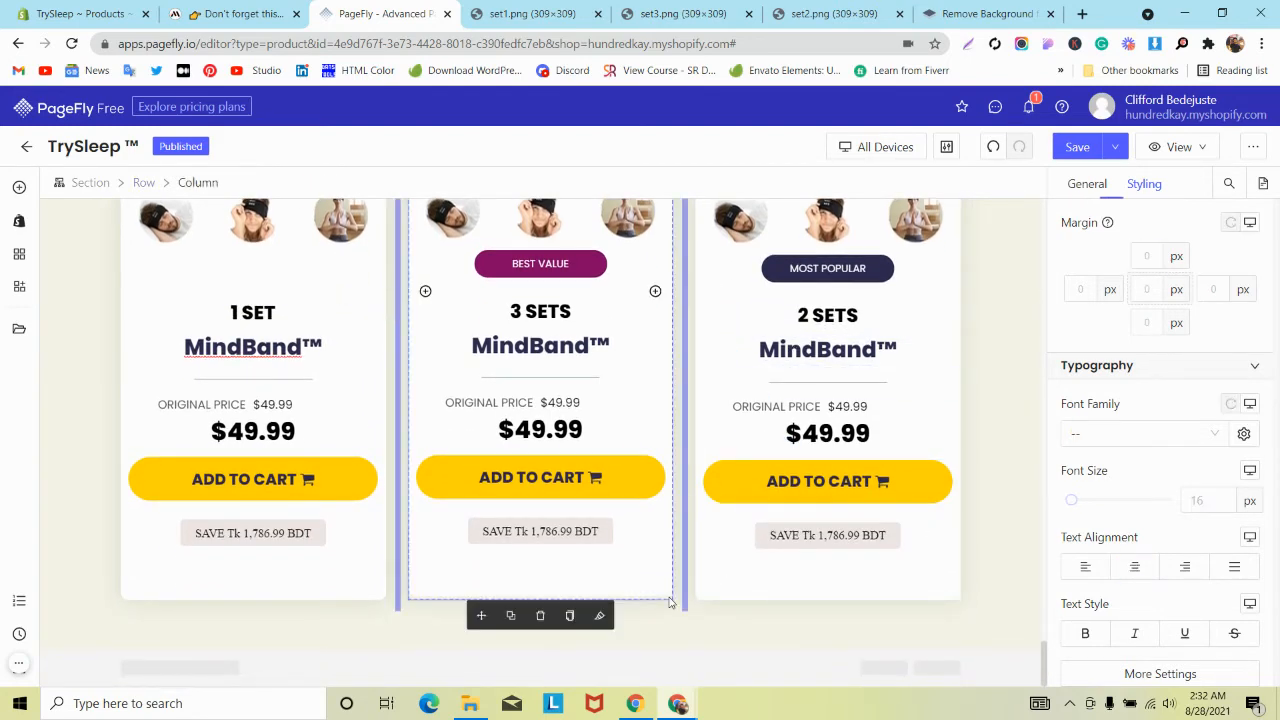
pyautogui.click(380, 604)
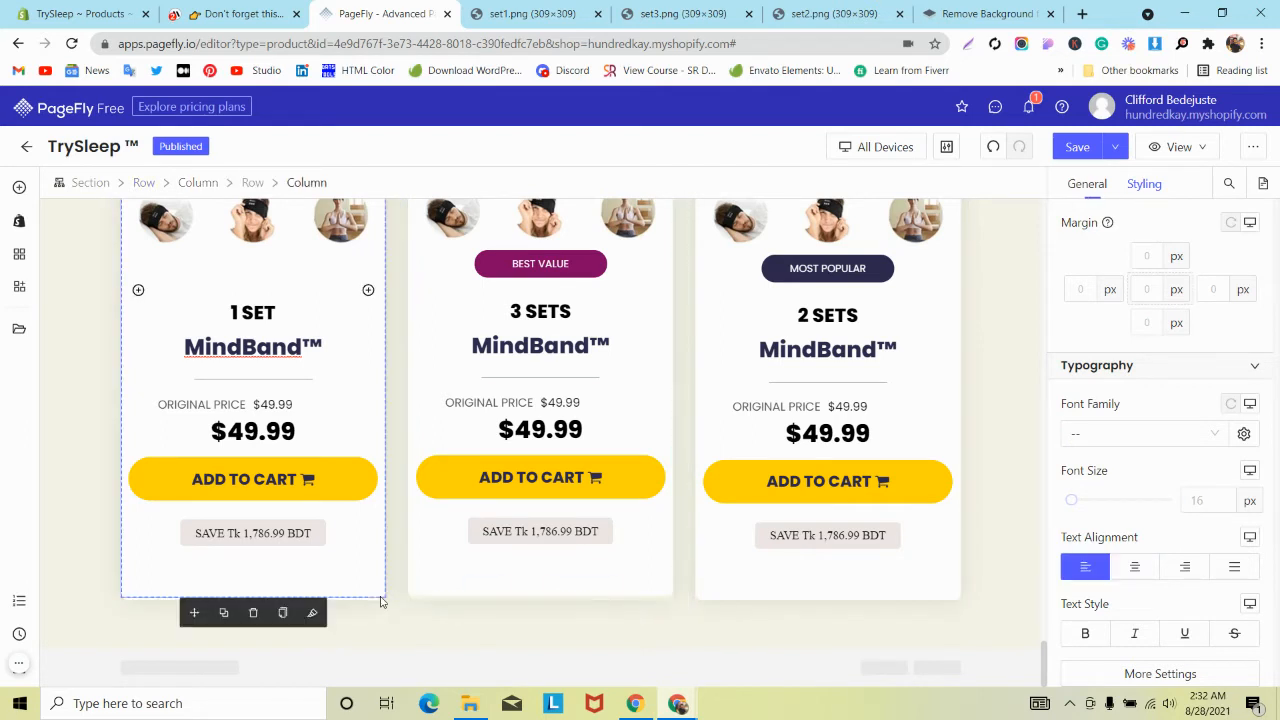
pyautogui.click(380, 605)
pyautogui.click(380, 605)
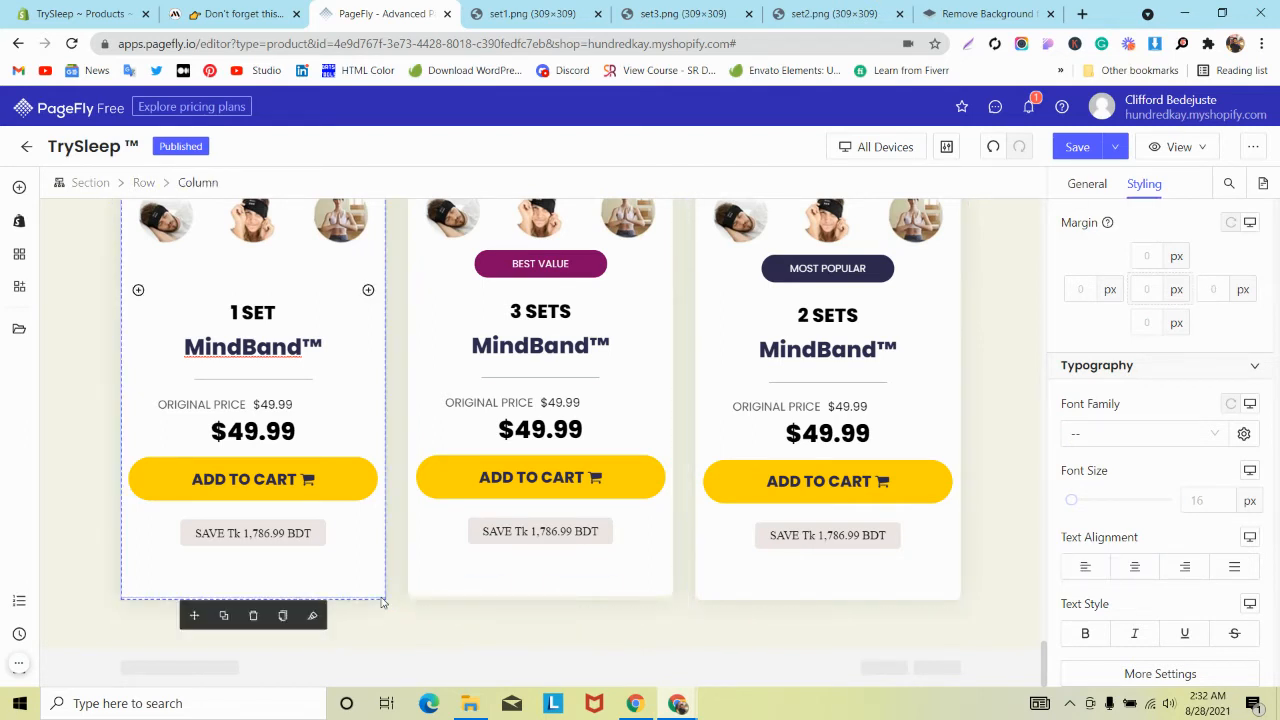
pyautogui.click(283, 620)
pyautogui.click(418, 605)
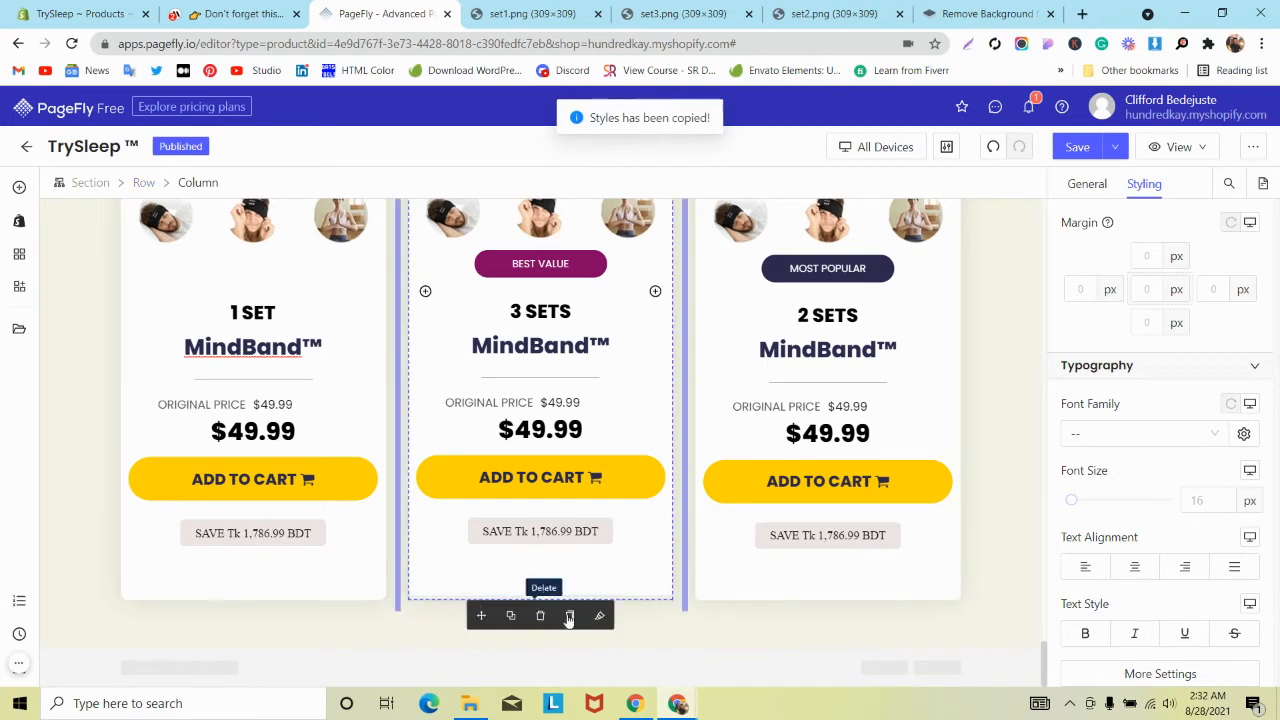
pyautogui.click(599, 616)
# Try applying the copied column styles to the third card's inner column, and undo the change.
pyautogui.click(703, 603)
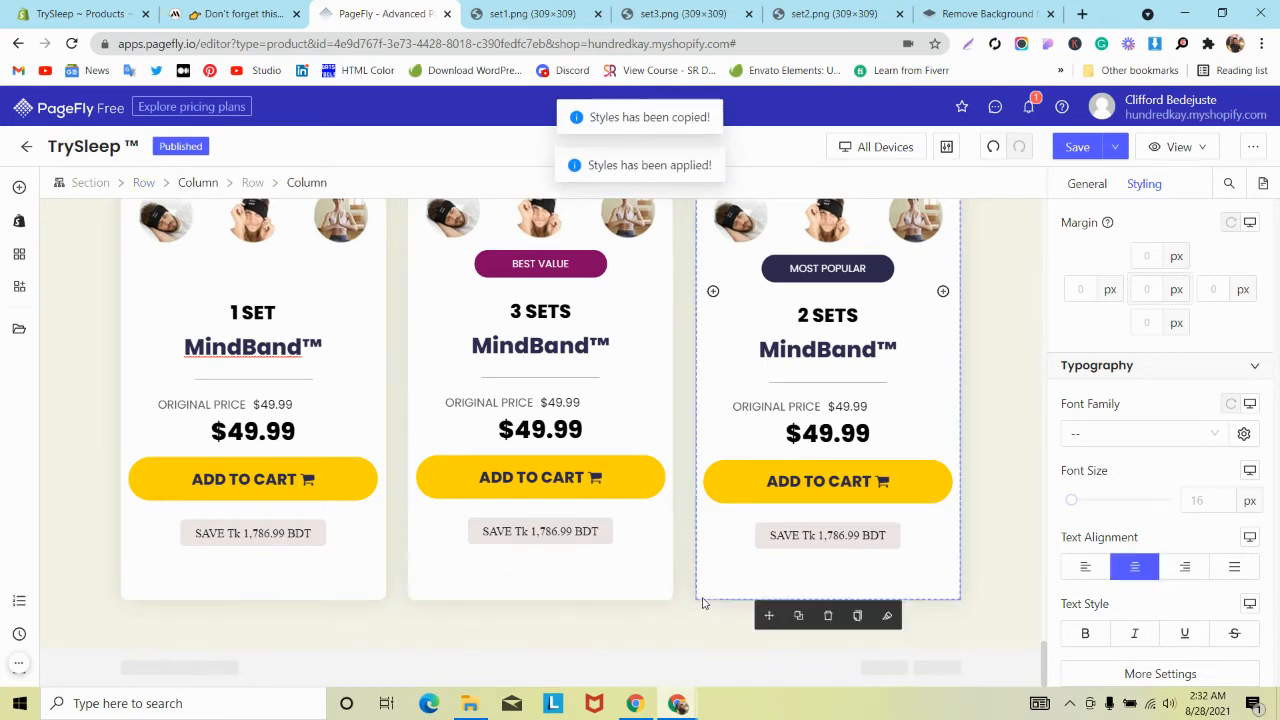
pyautogui.click(887, 616)
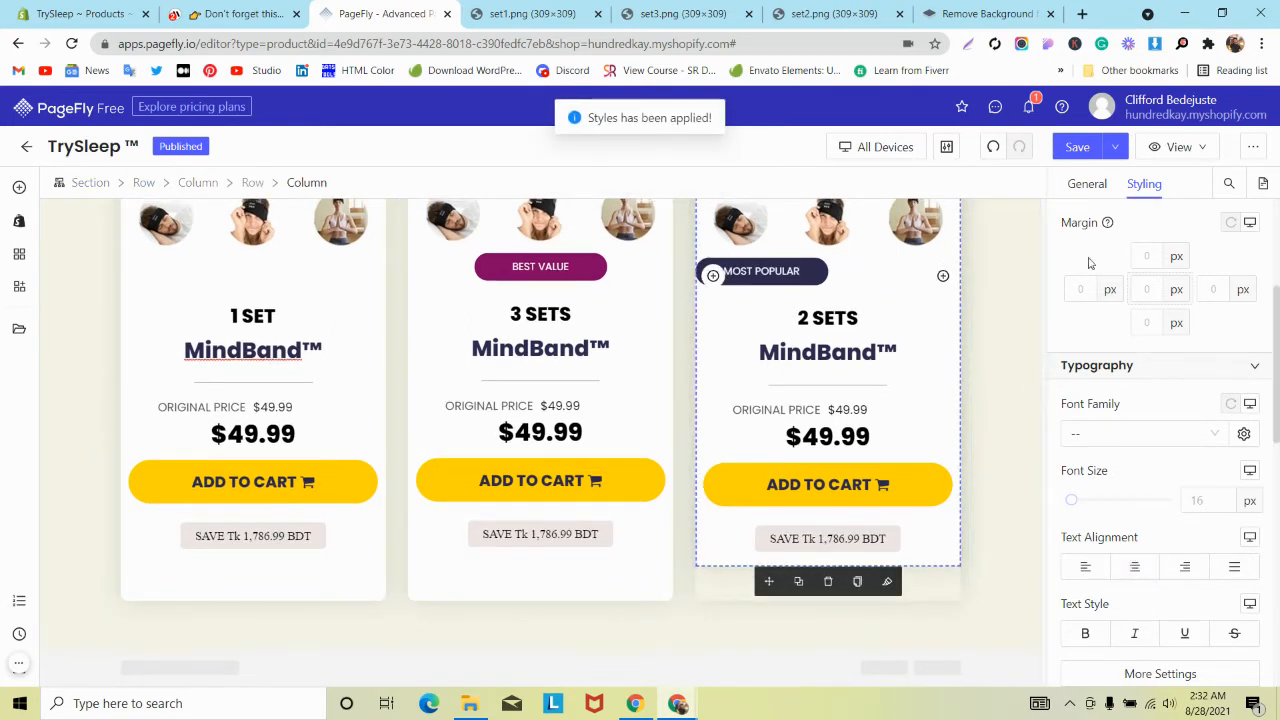
pyautogui.click(993, 148)
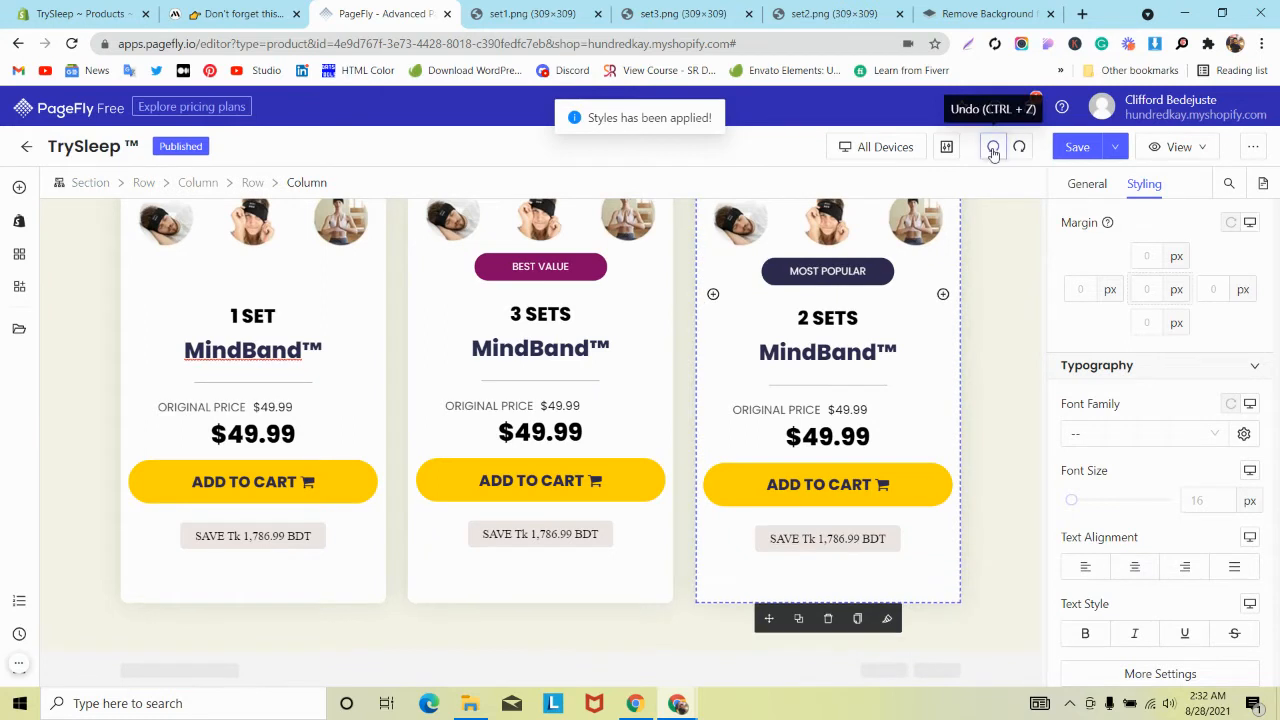
# Set the bottom padding of the inner columns in all three cards to 30 px.
pyautogui.click(328, 593)
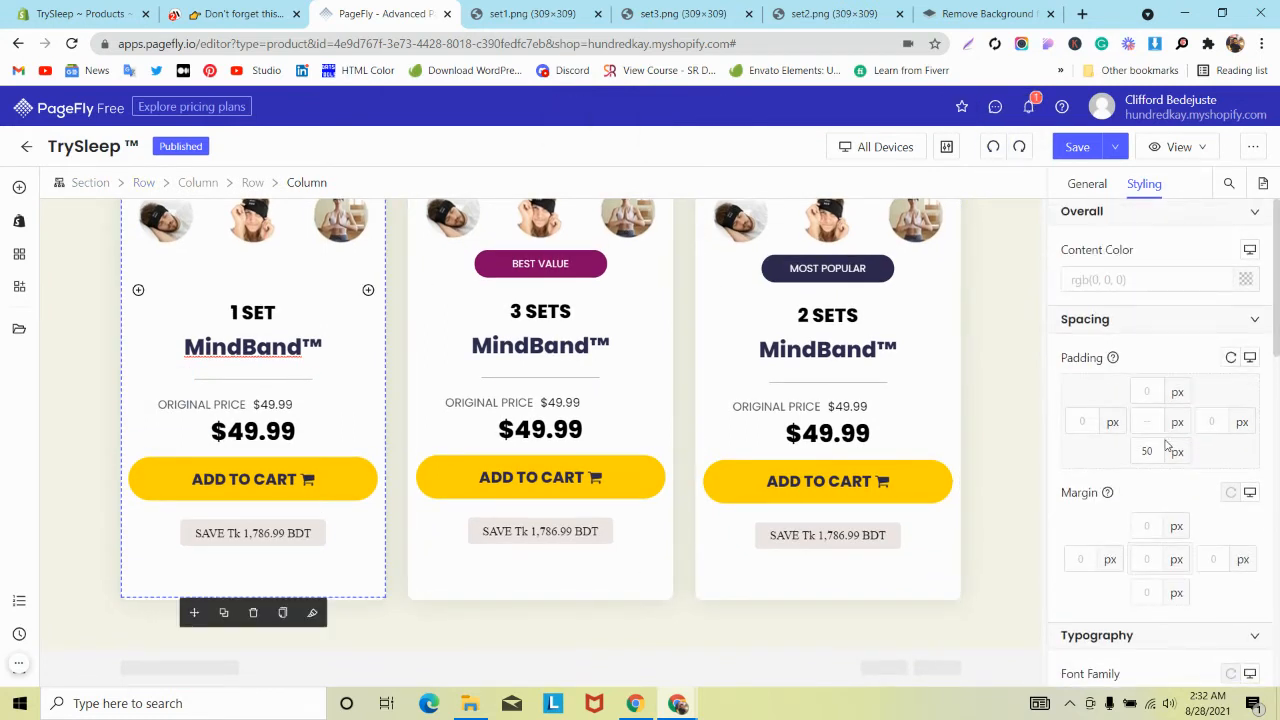
pyautogui.write('30')
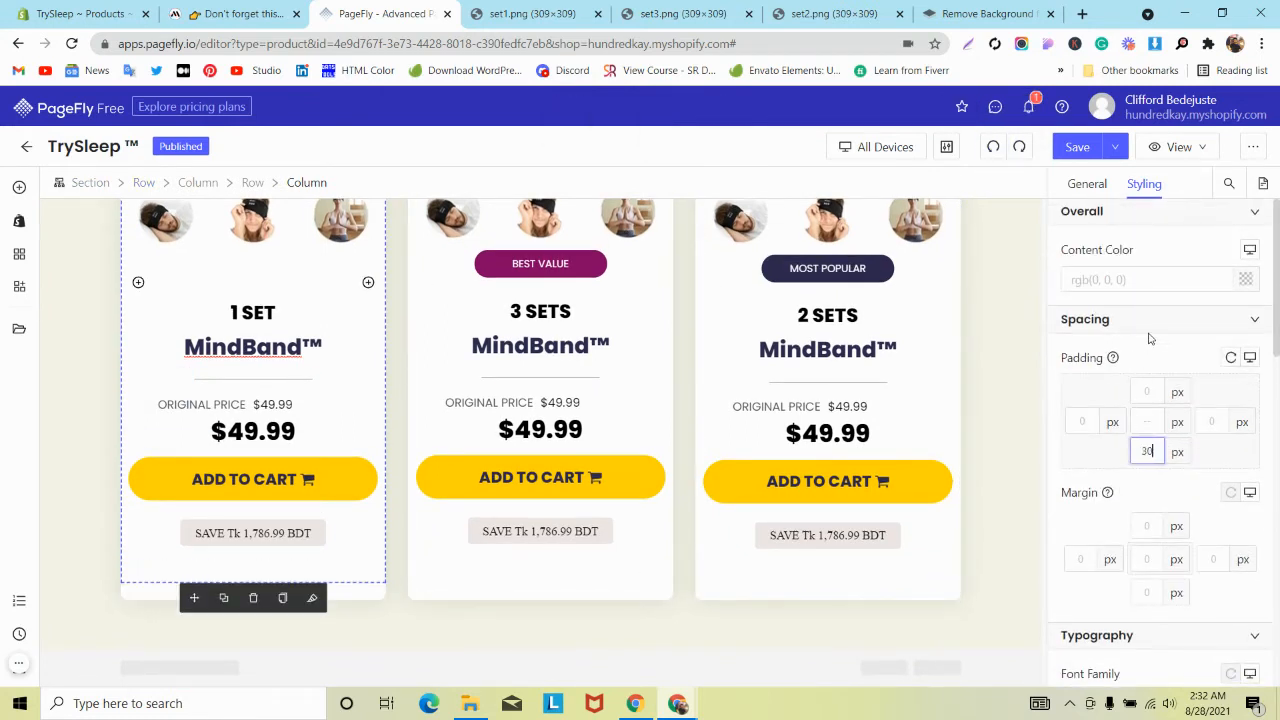
pyautogui.click(425, 594)
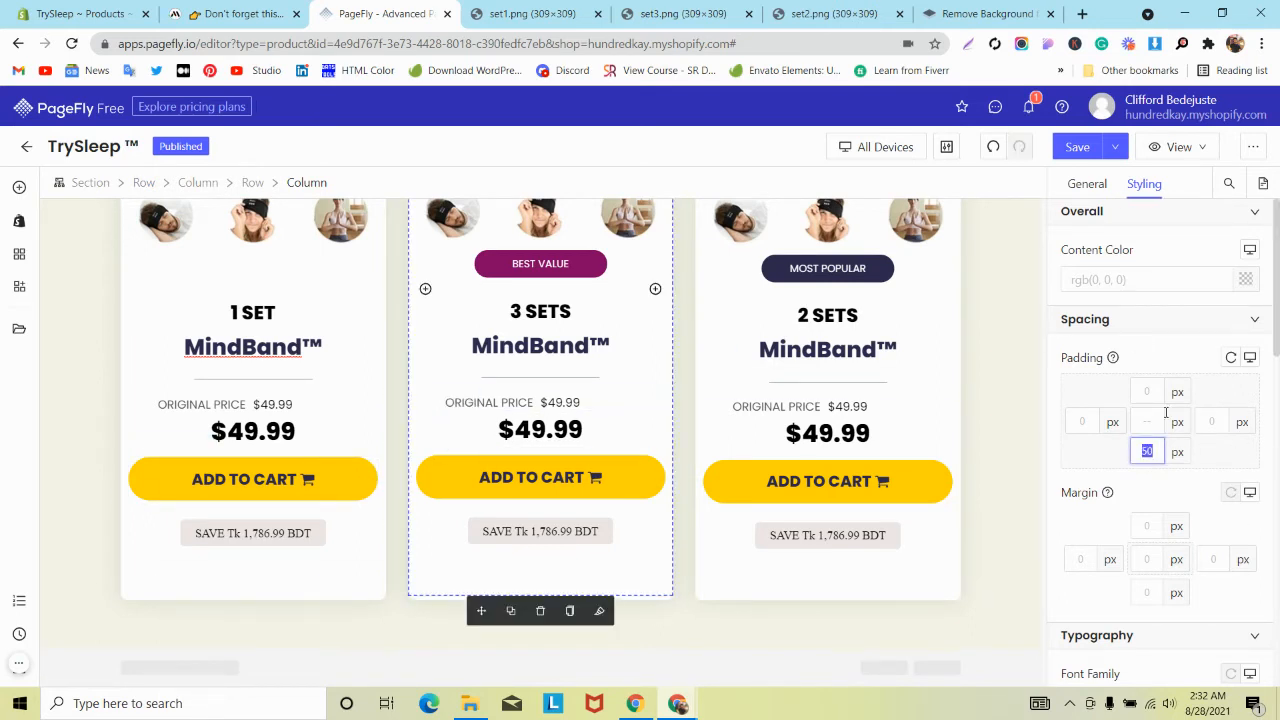
pyautogui.write('30')
pyautogui.click(910, 595)
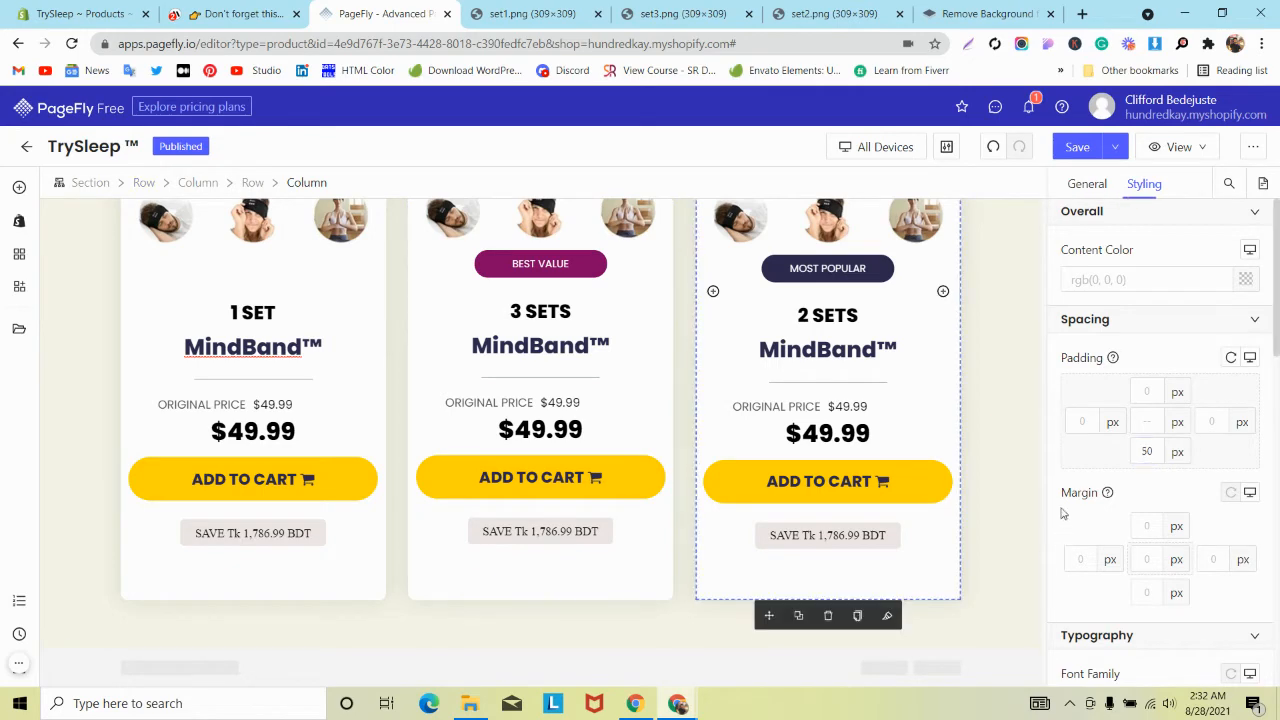
pyautogui.write('30')
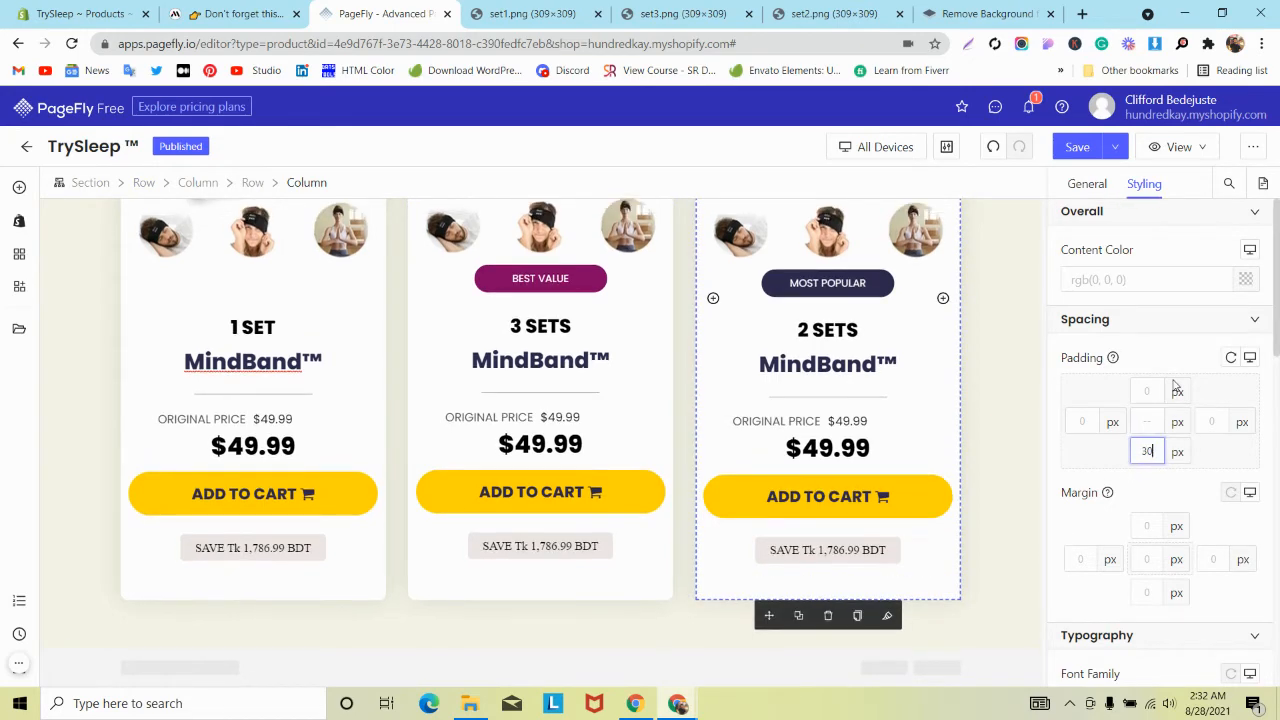
# Copy the styles of the first card's SAVE 30% badge and apply them to the SAVE 50% badge.
pyautogui.scroll(2, 630, 365)
pyautogui.scroll(2, 629, 366)
pyautogui.scroll(-4, 629, 366)
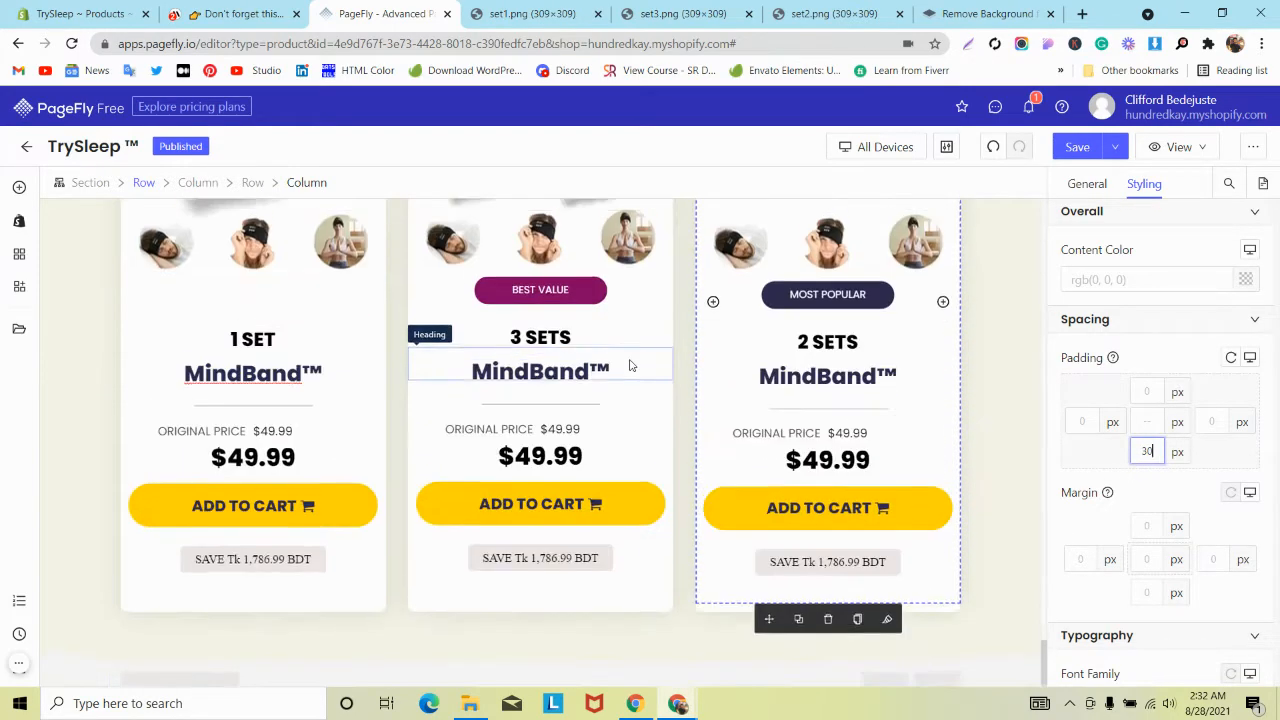
pyautogui.scroll(3, 629, 366)
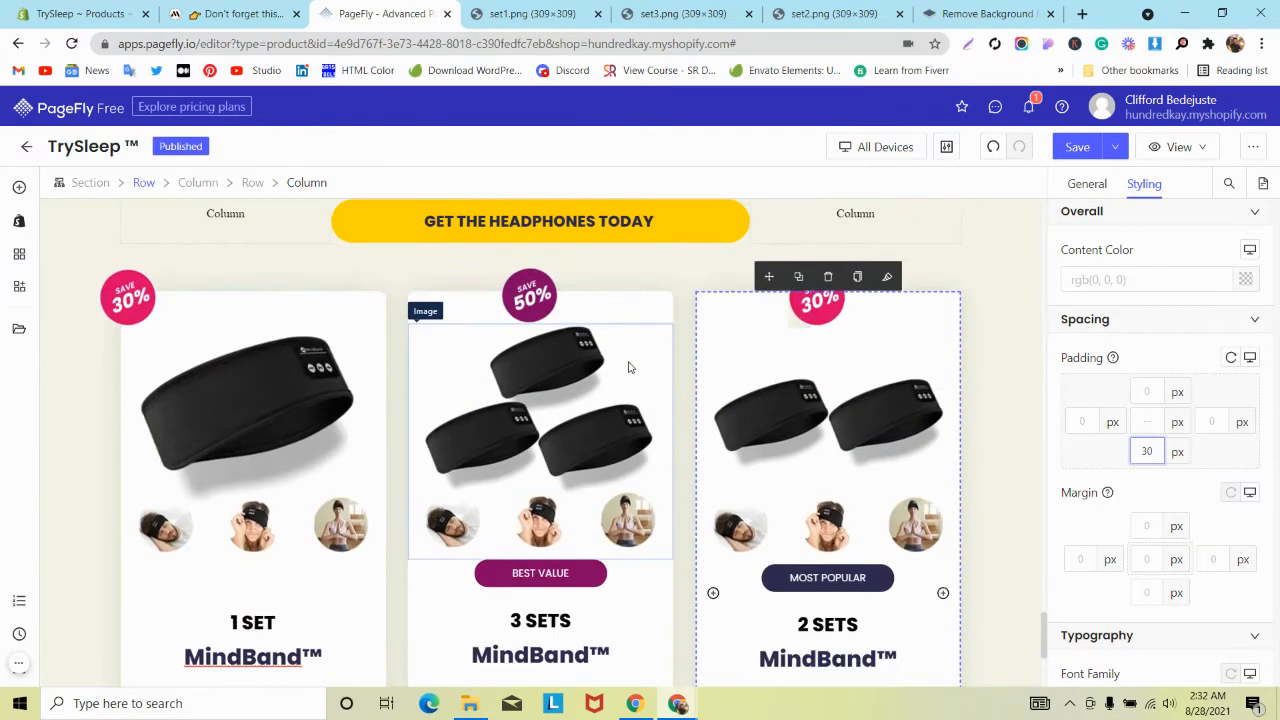
pyautogui.click(138, 296)
pyautogui.click(156, 251)
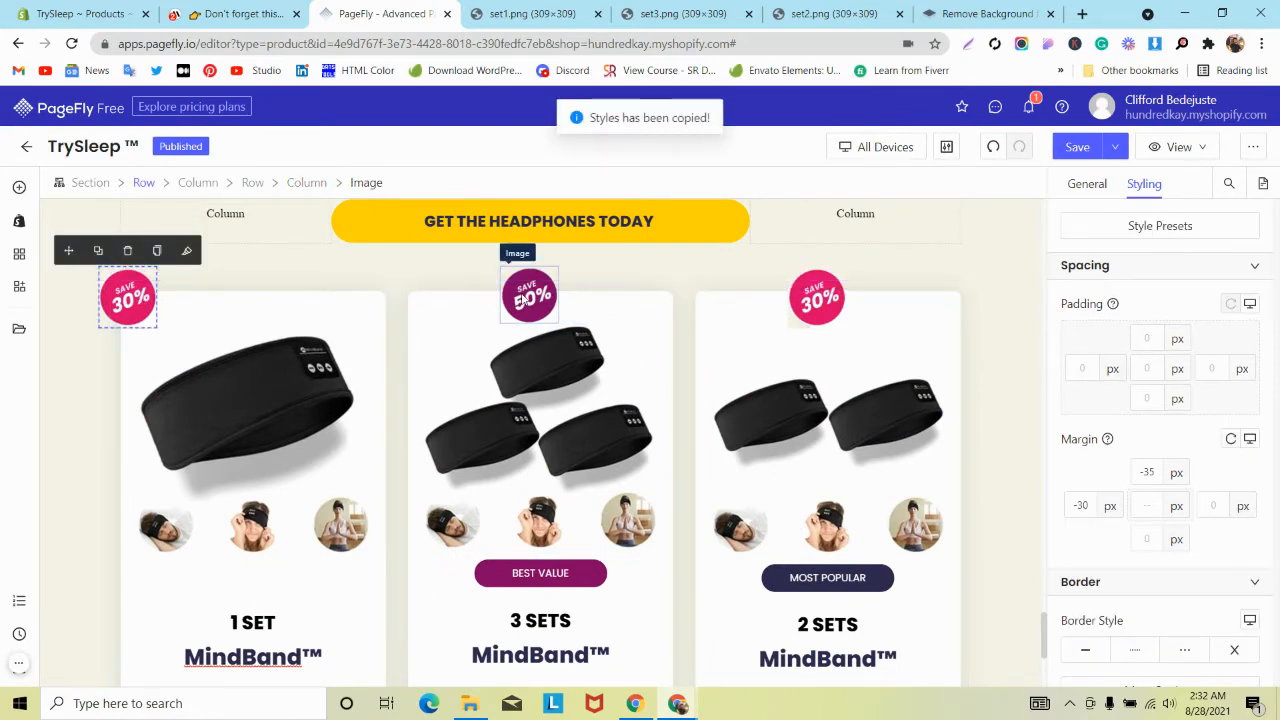
pyautogui.click(529, 295)
pyautogui.click(588, 251)
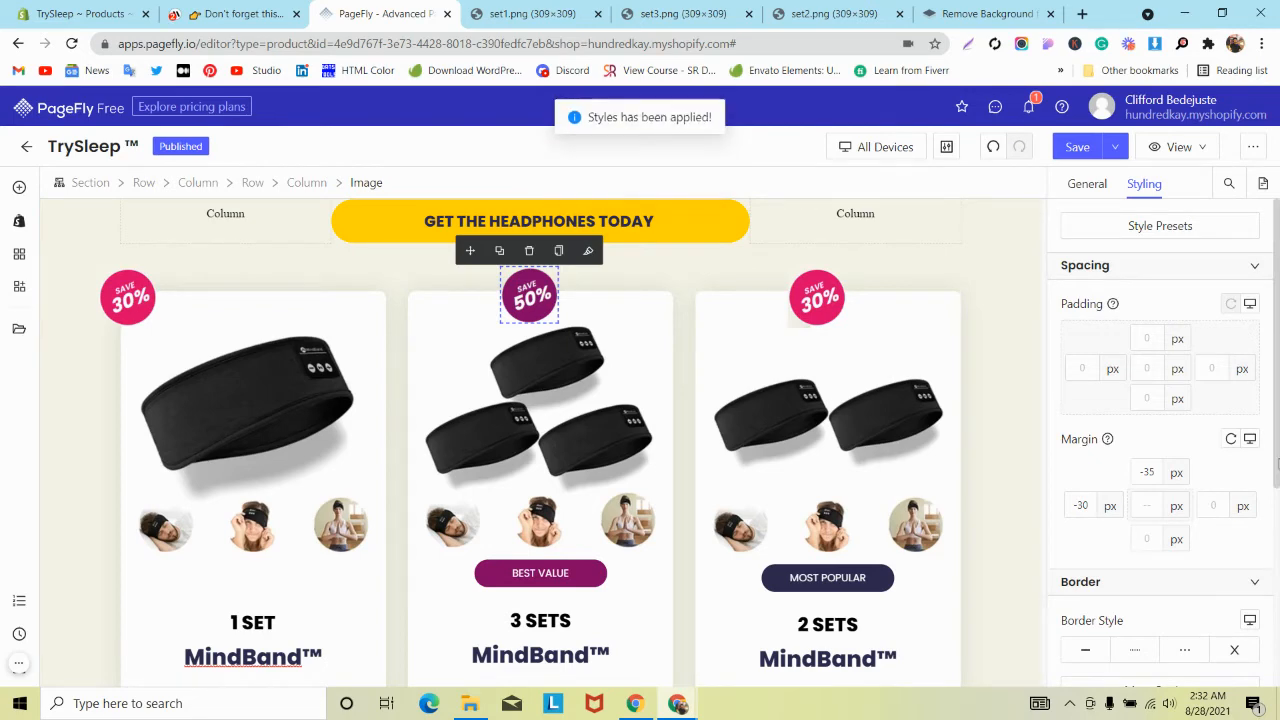
# Examine the SAVE 50% badge's margins, CSS code and image size, and compare its placement with the other cards' badges.
pyautogui.scroll(-3, 1275, 463)
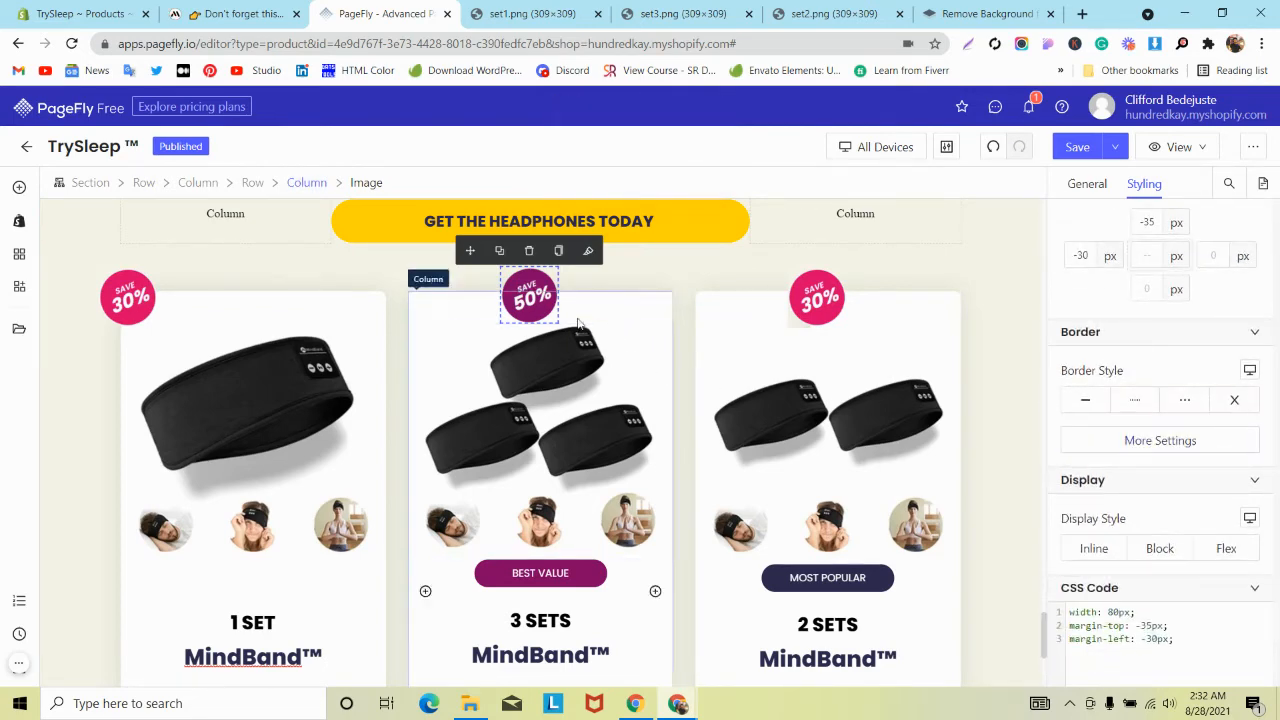
pyautogui.scroll(-1, 1200, 363)
pyautogui.scroll(3, 1200, 366)
pyautogui.scroll(-3, 1203, 367)
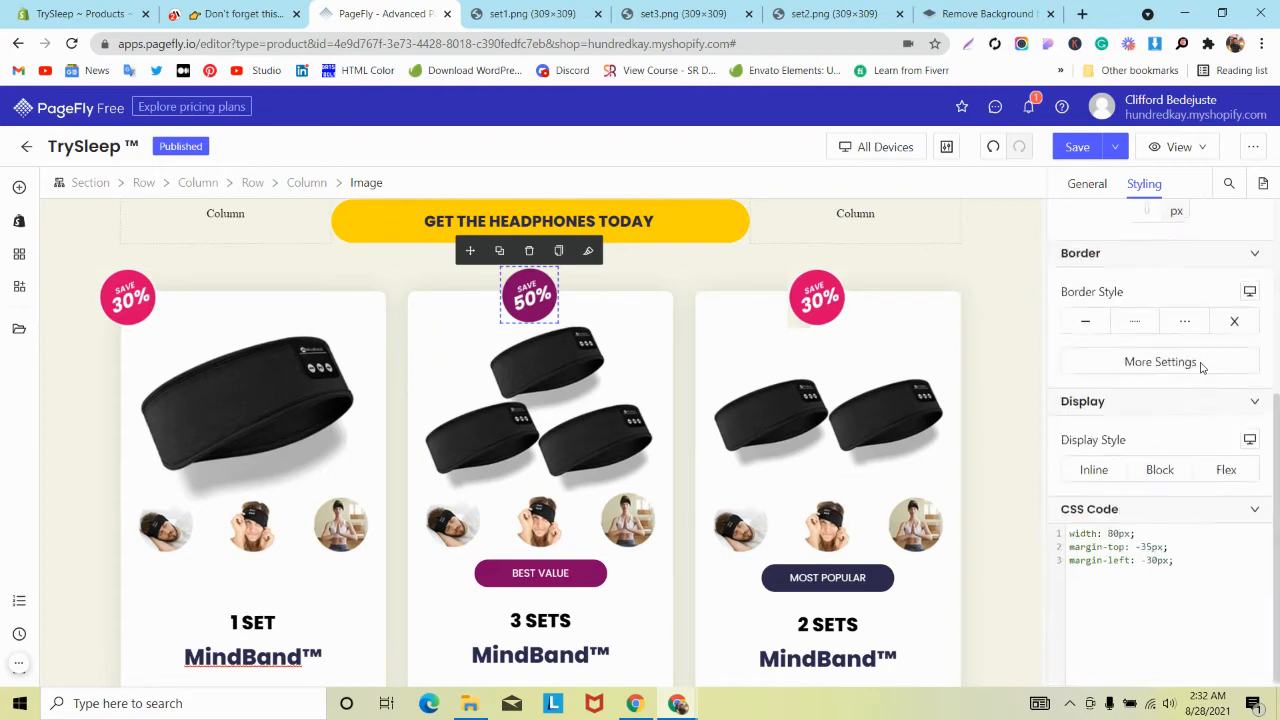
pyautogui.click(1087, 183)
pyautogui.scroll(-4, 1172, 330)
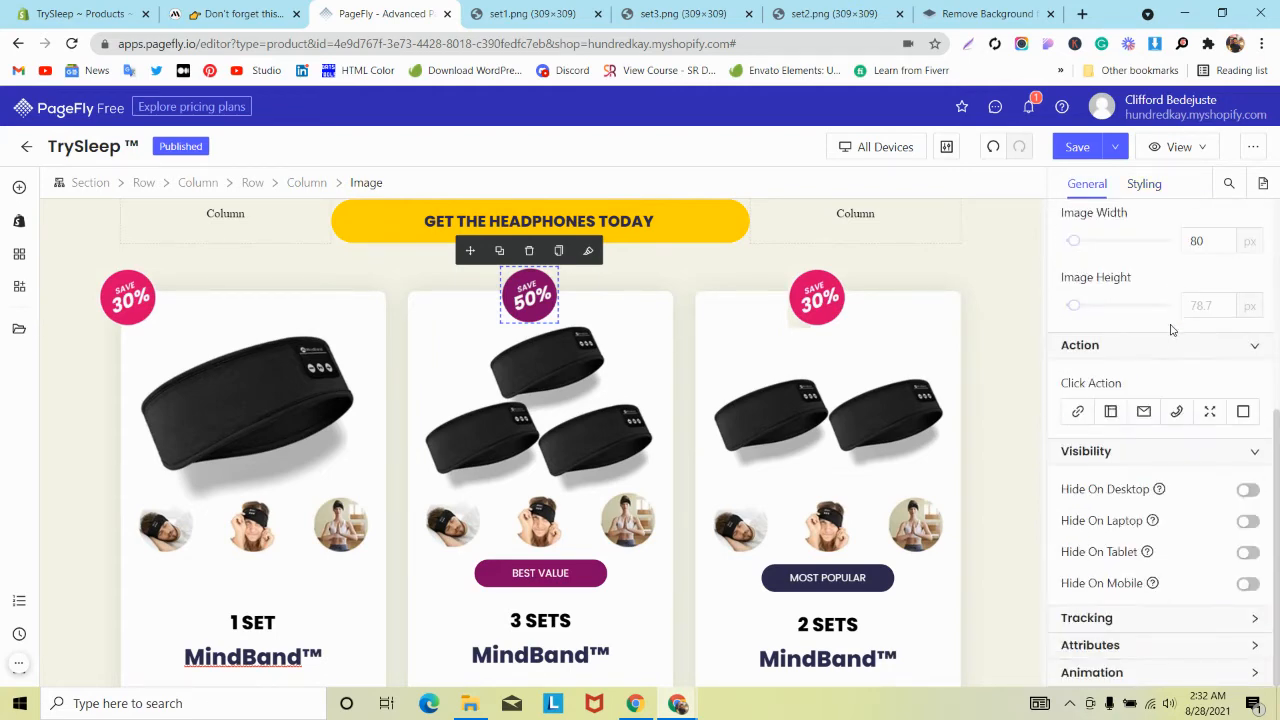
pyautogui.scroll(4, 1172, 330)
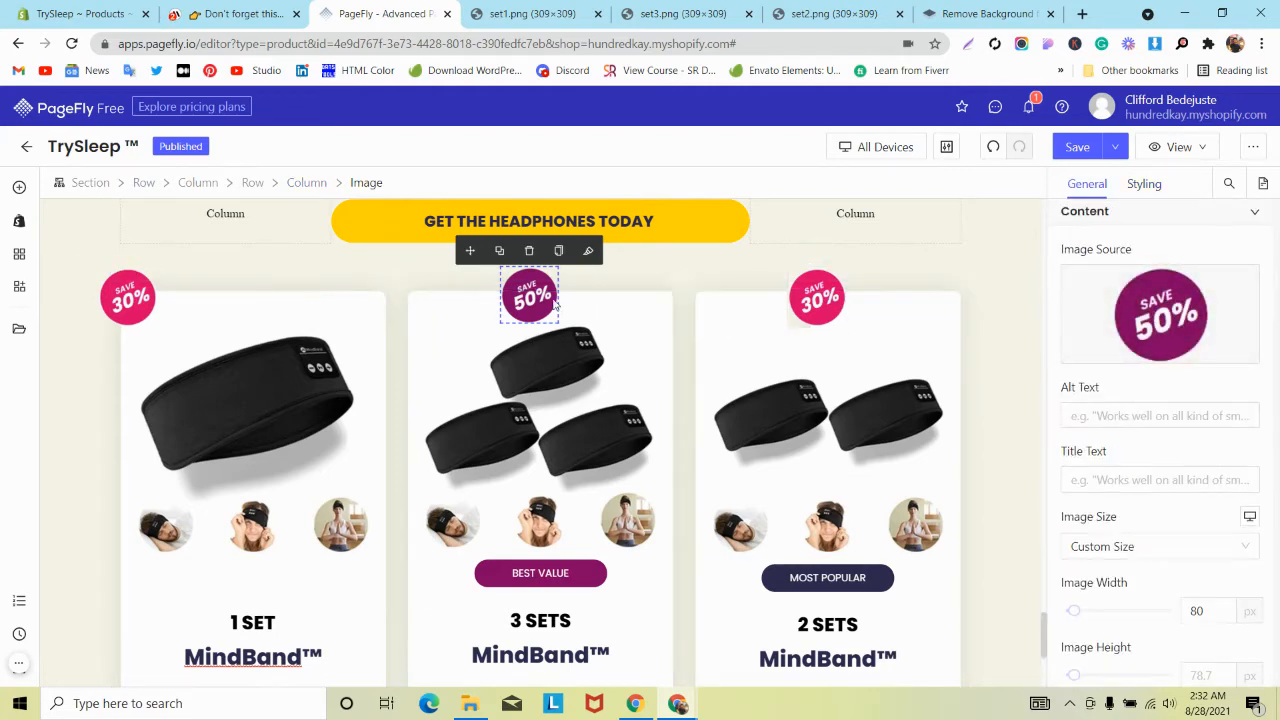
pyautogui.scroll(-3, 296, 348)
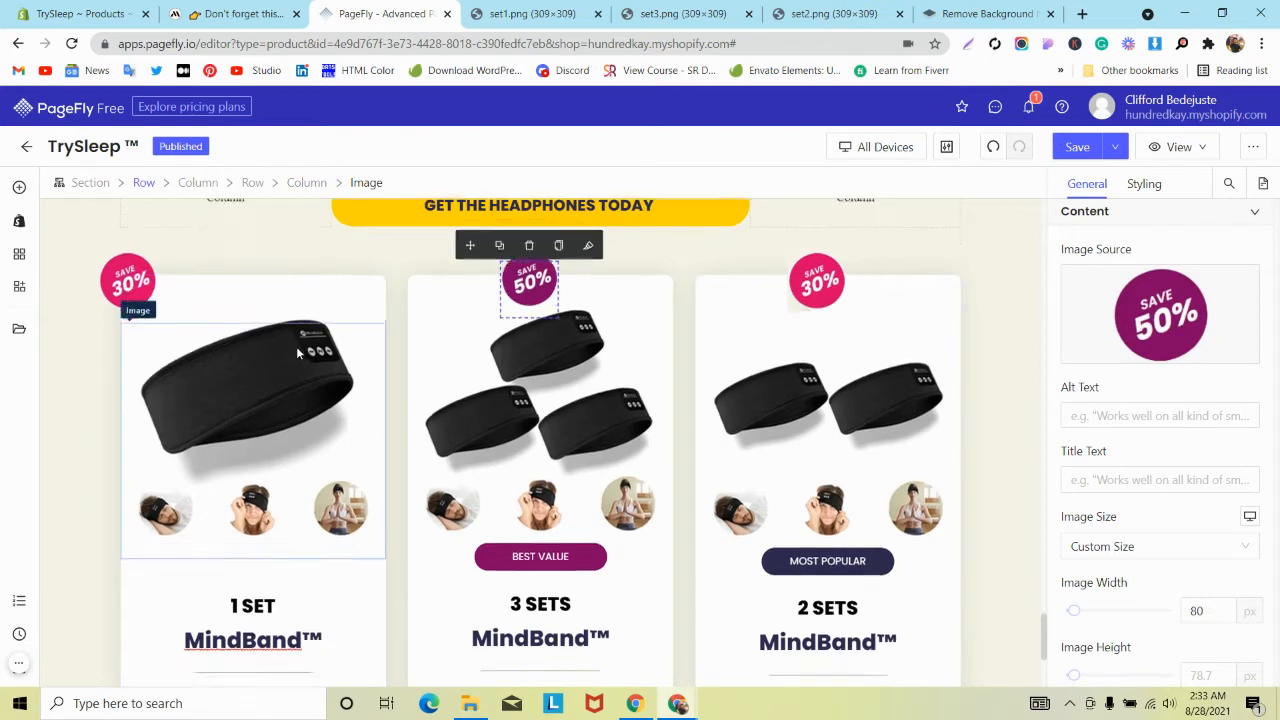
pyautogui.scroll(3, 296, 353)
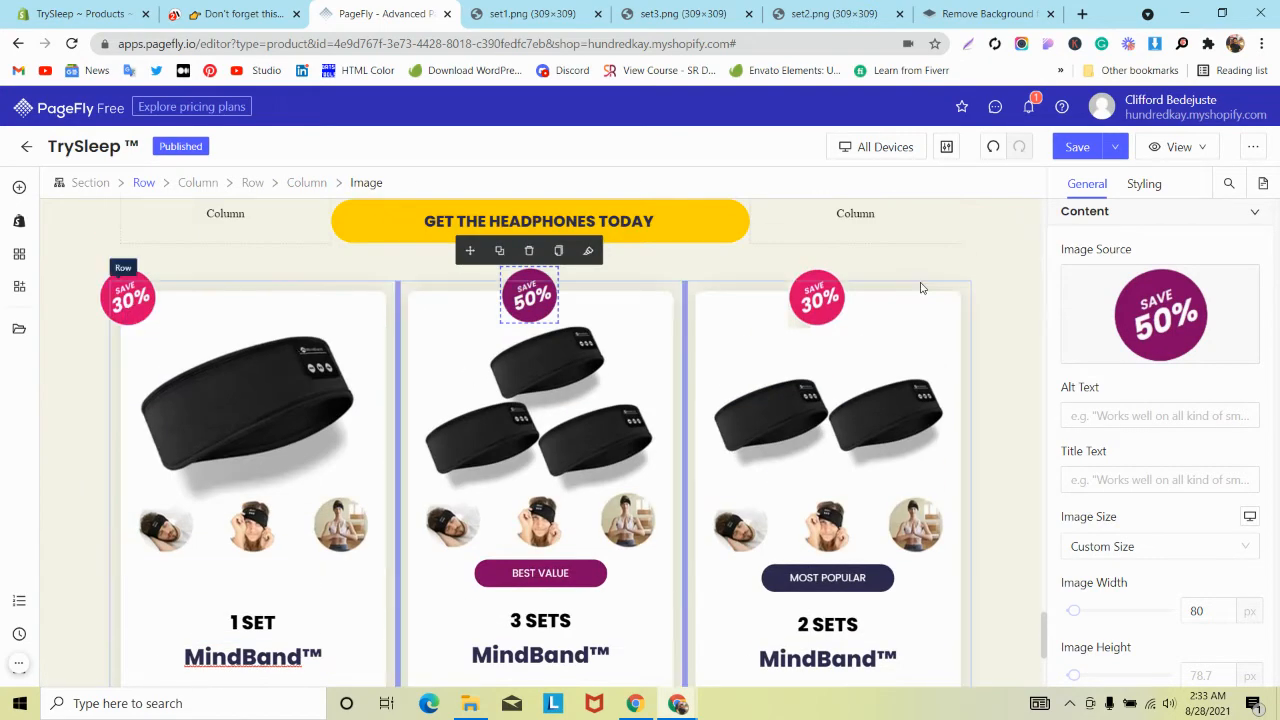
# Check the third card's badge margins, try setting every margin of the first card's SAVE 30% badge to 0 px, and undo the change.
pyautogui.click(815, 305)
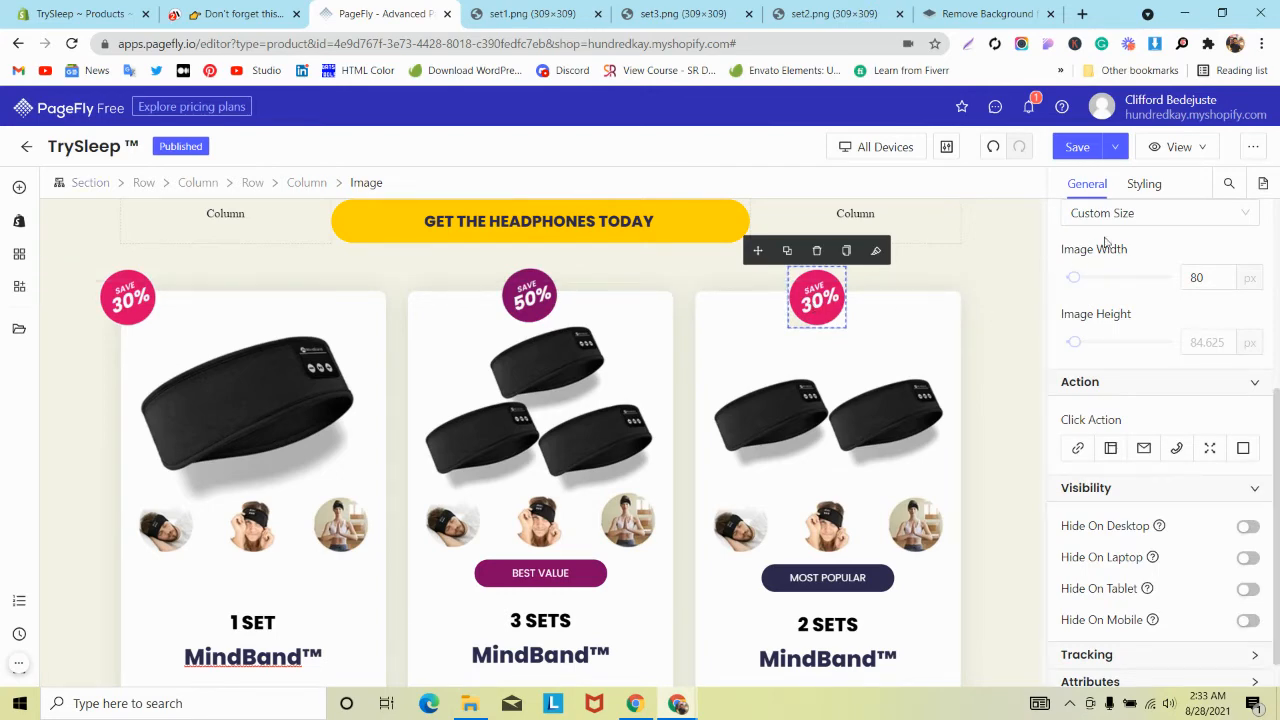
pyautogui.click(1150, 192)
pyautogui.scroll(4, 1160, 366)
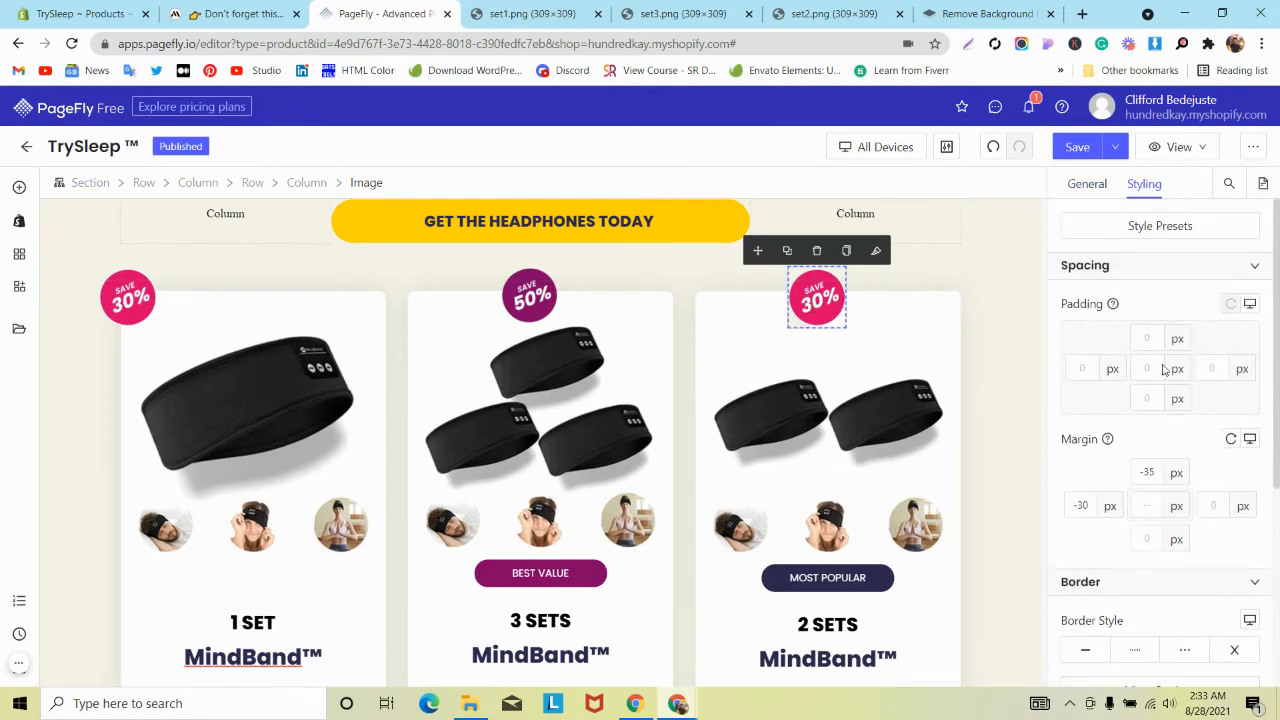
pyautogui.scroll(-2, 1140, 375)
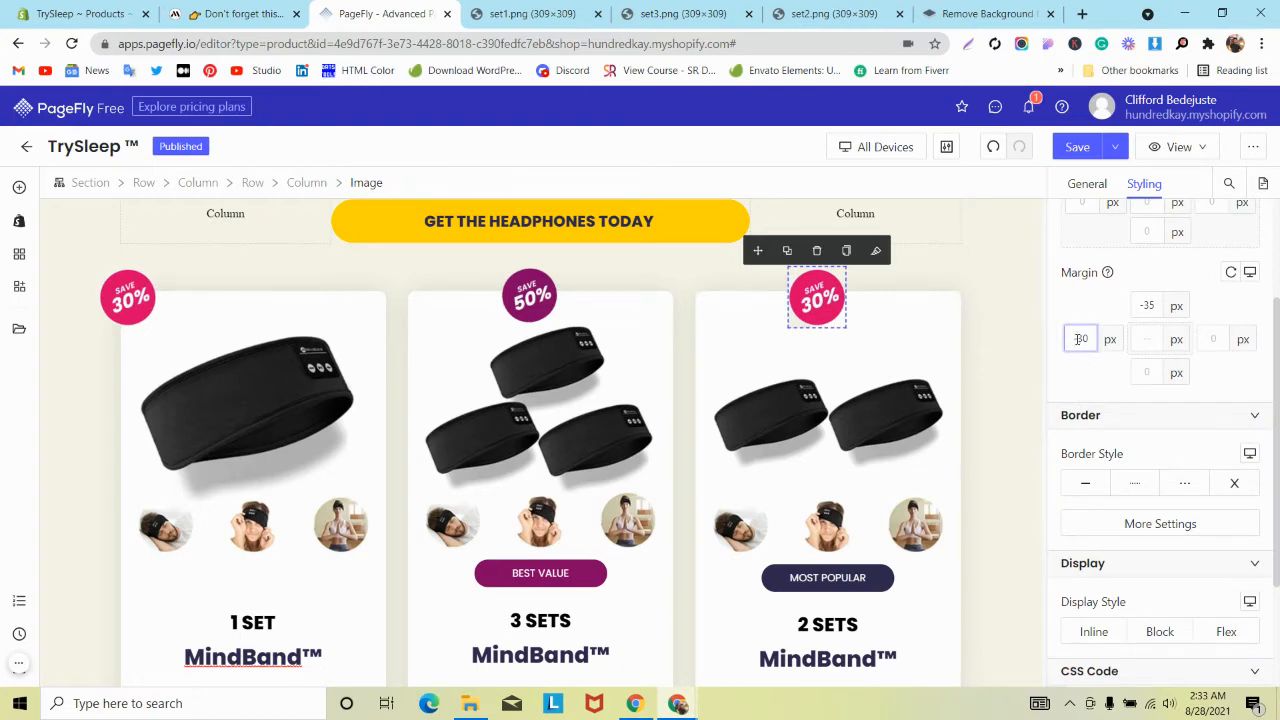
pyautogui.click(112, 310)
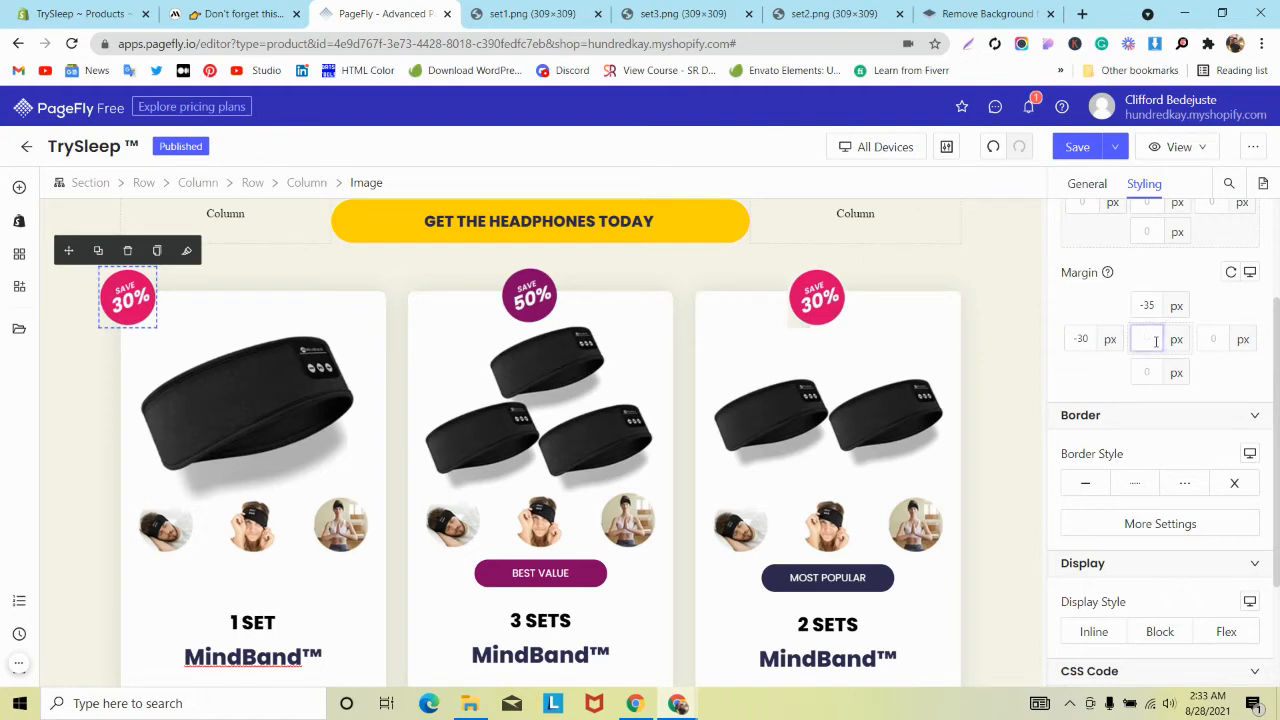
pyautogui.write('0')
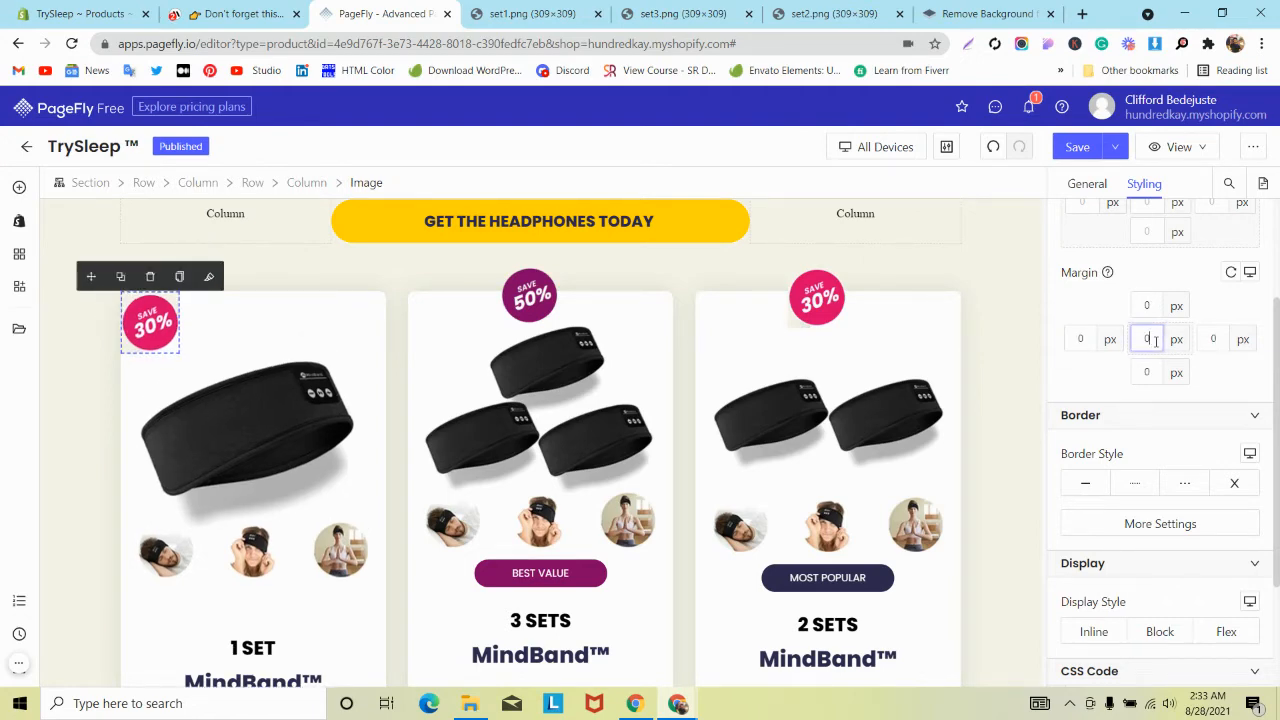
pyautogui.click(993, 146)
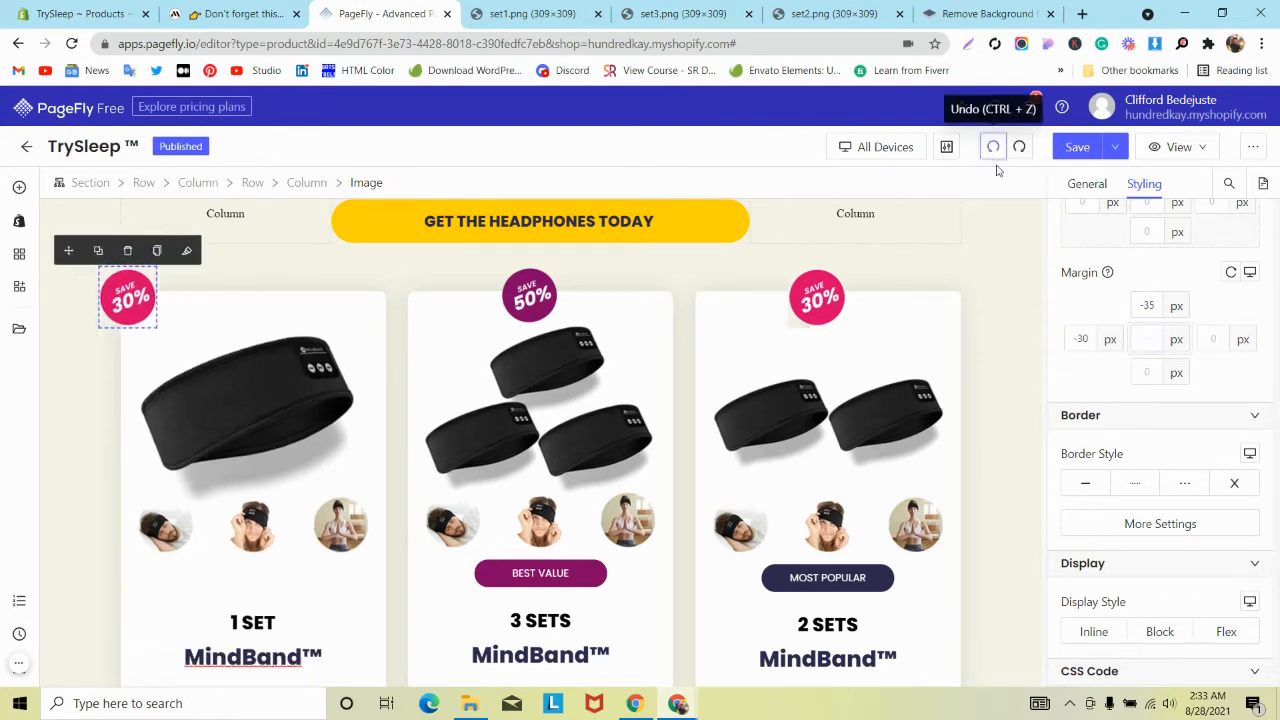
# Center the text alignment of the first card's inner column.
pyautogui.click(352, 320)
pyautogui.scroll(-2, 1150, 450)
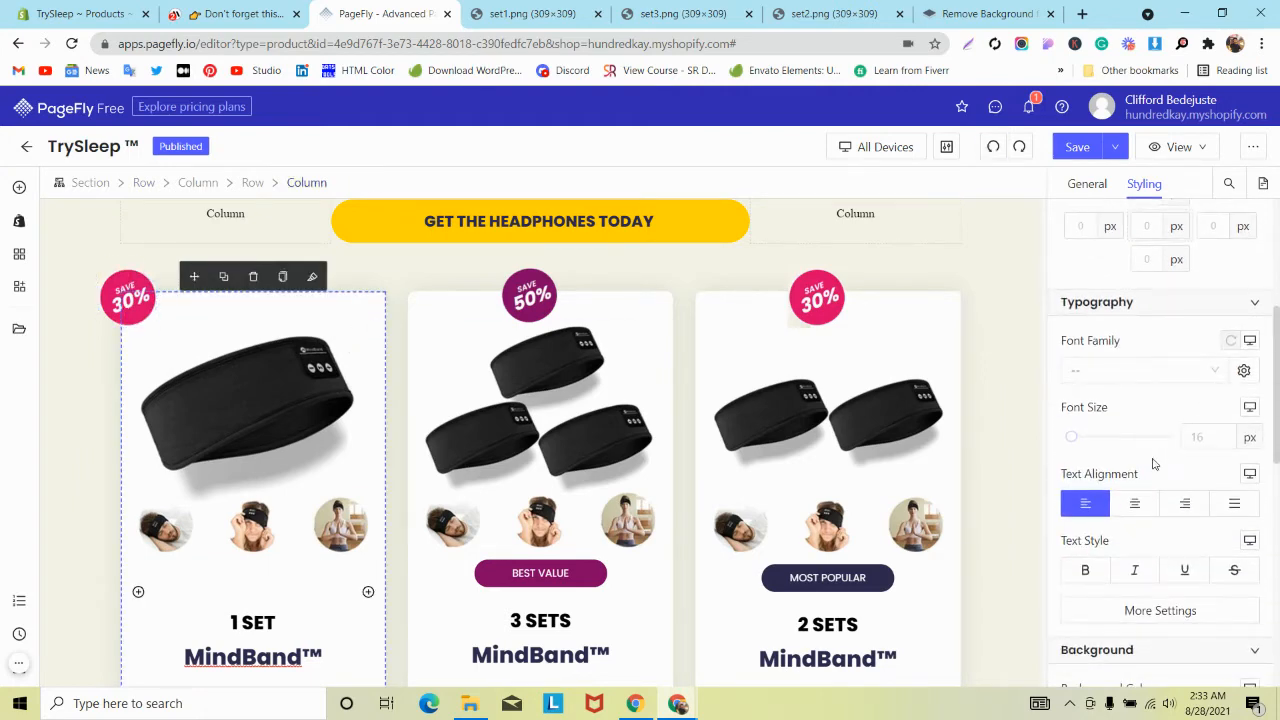
pyautogui.click(1132, 504)
# Left-align the price beside ORIGINAL PRICE in the first card and save the page.
pyautogui.scroll(-2, 328, 501)
pyautogui.scroll(2, 312, 504)
pyautogui.scroll(-2, 303, 505)
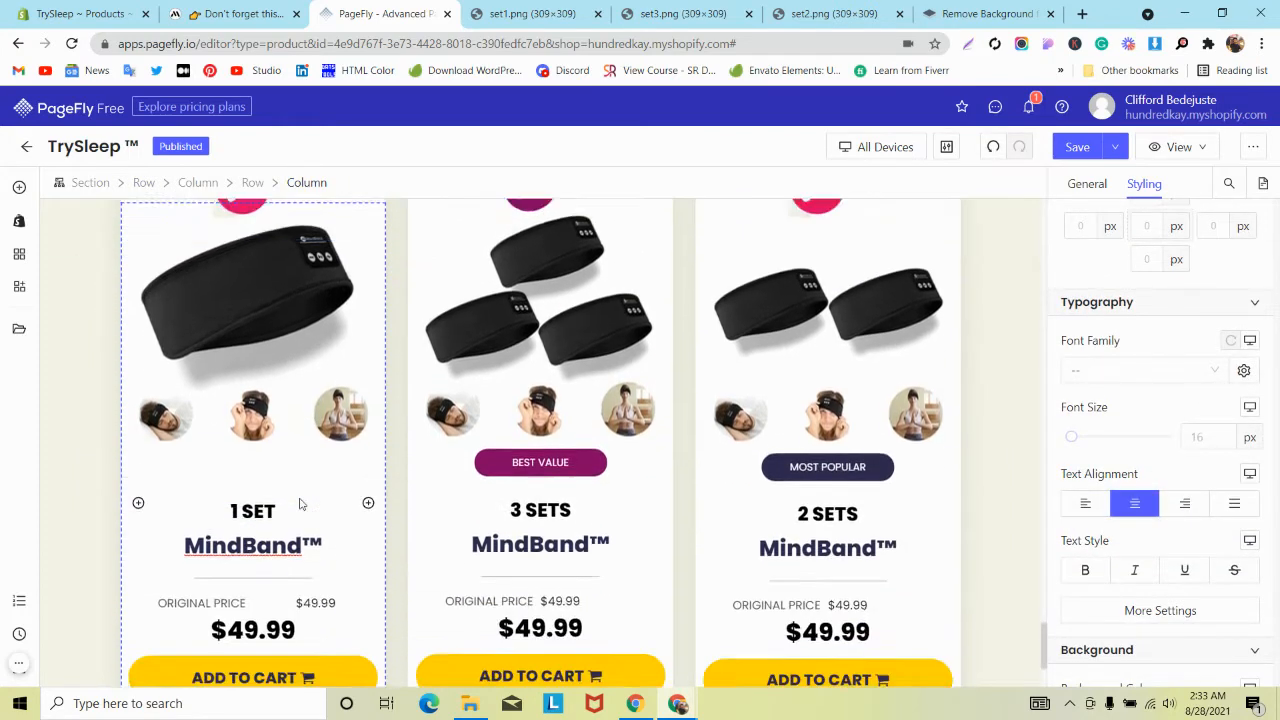
pyautogui.scroll(2, 302, 504)
pyautogui.scroll(-3, 226, 400)
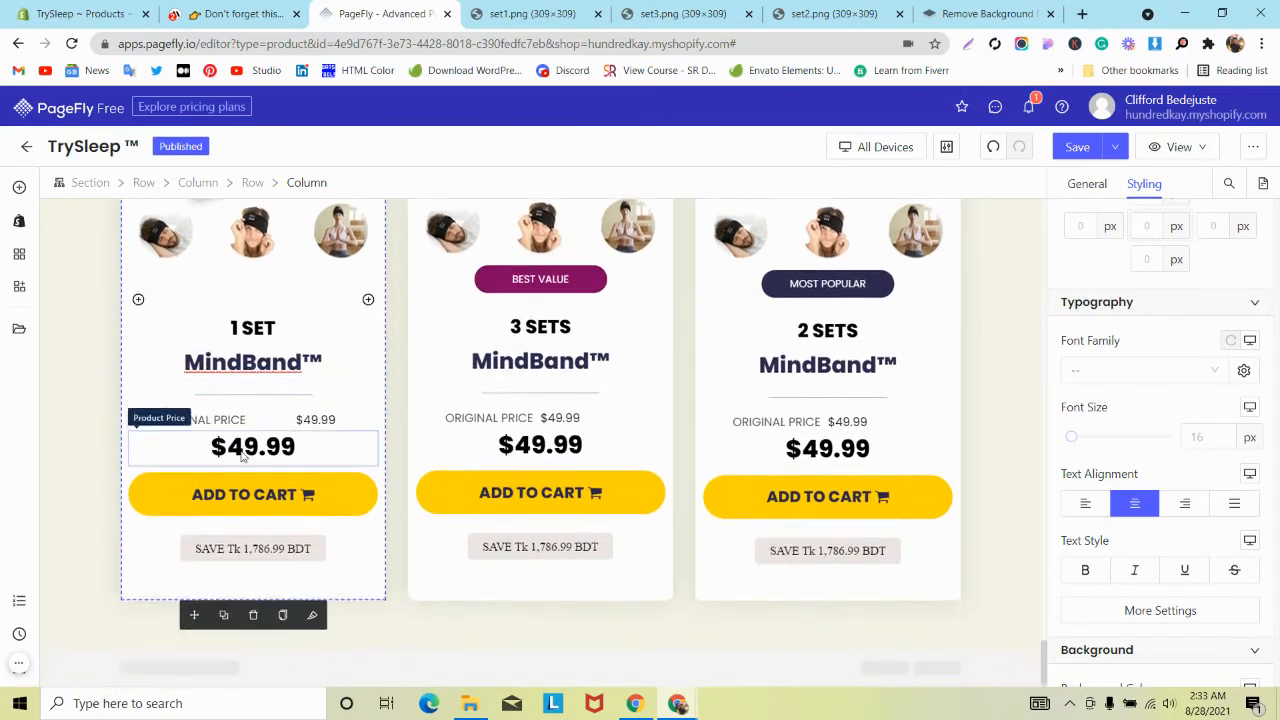
pyautogui.click(322, 420)
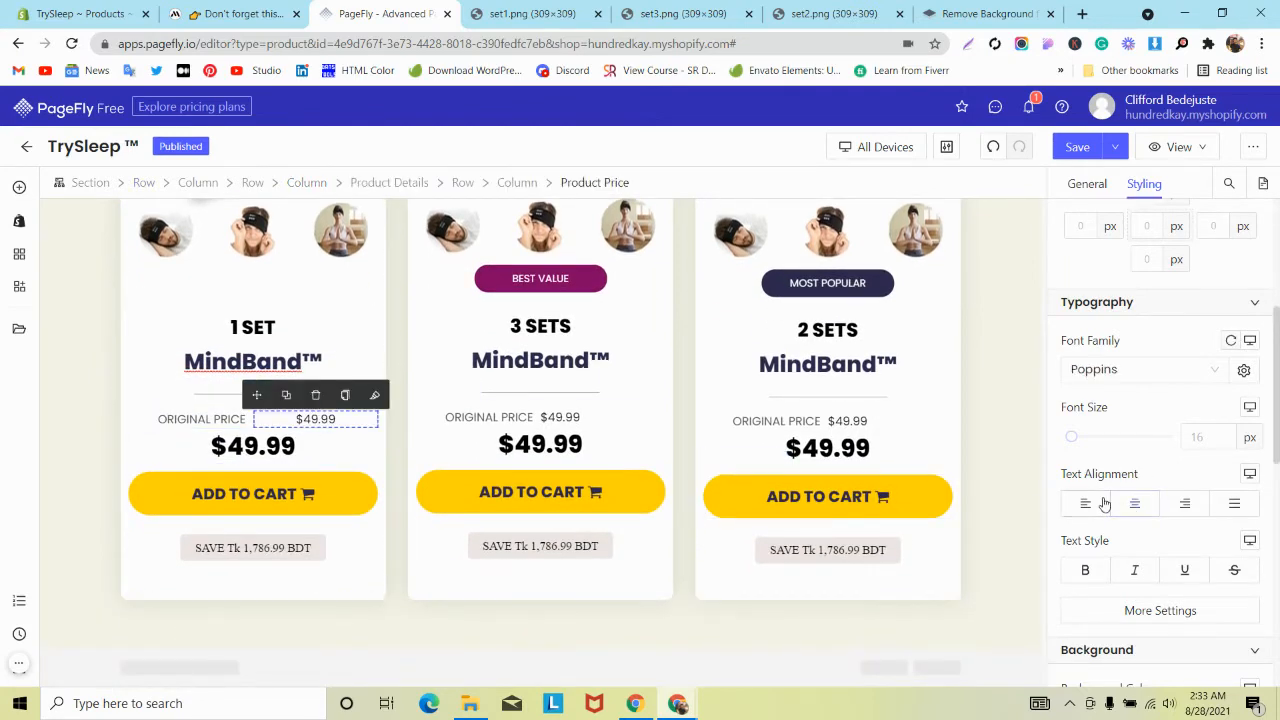
pyautogui.click(1104, 503)
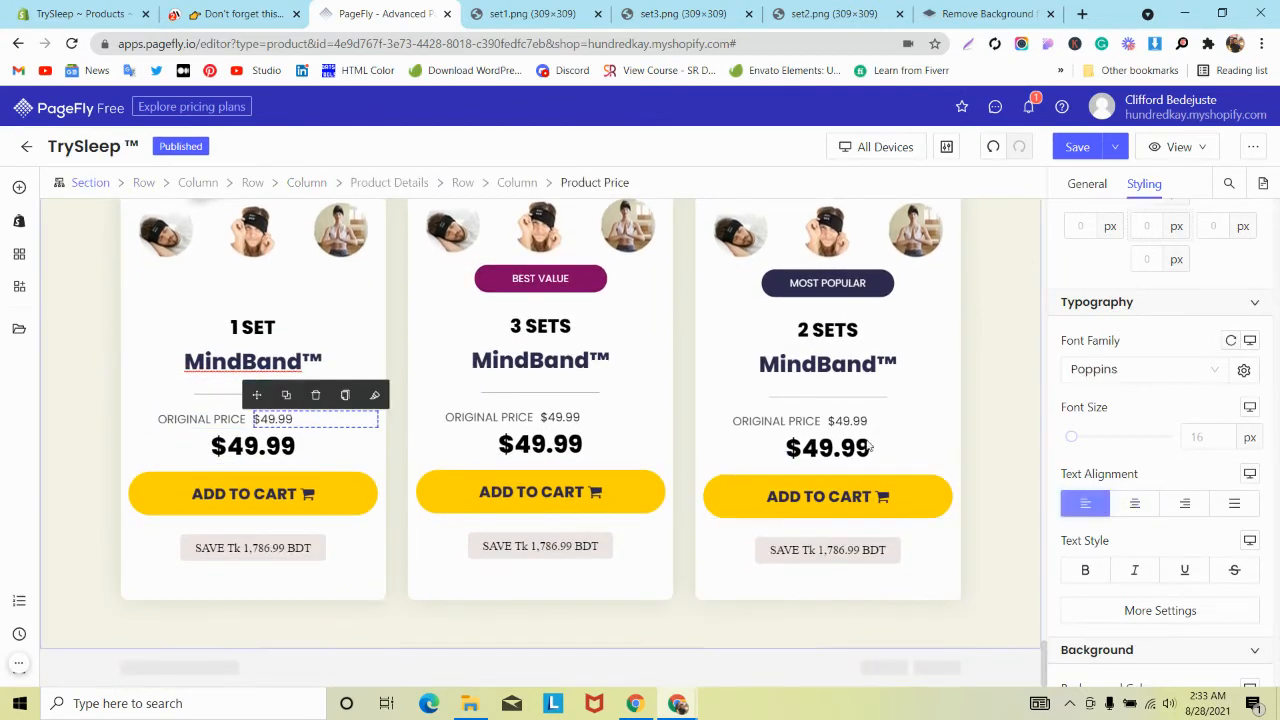
pyautogui.click(1078, 147)
# Switch to remove.bg, remove the background of the one30 image, and save the result in the Project folder as one30-removebg-preview.
pyautogui.click(985, 13)
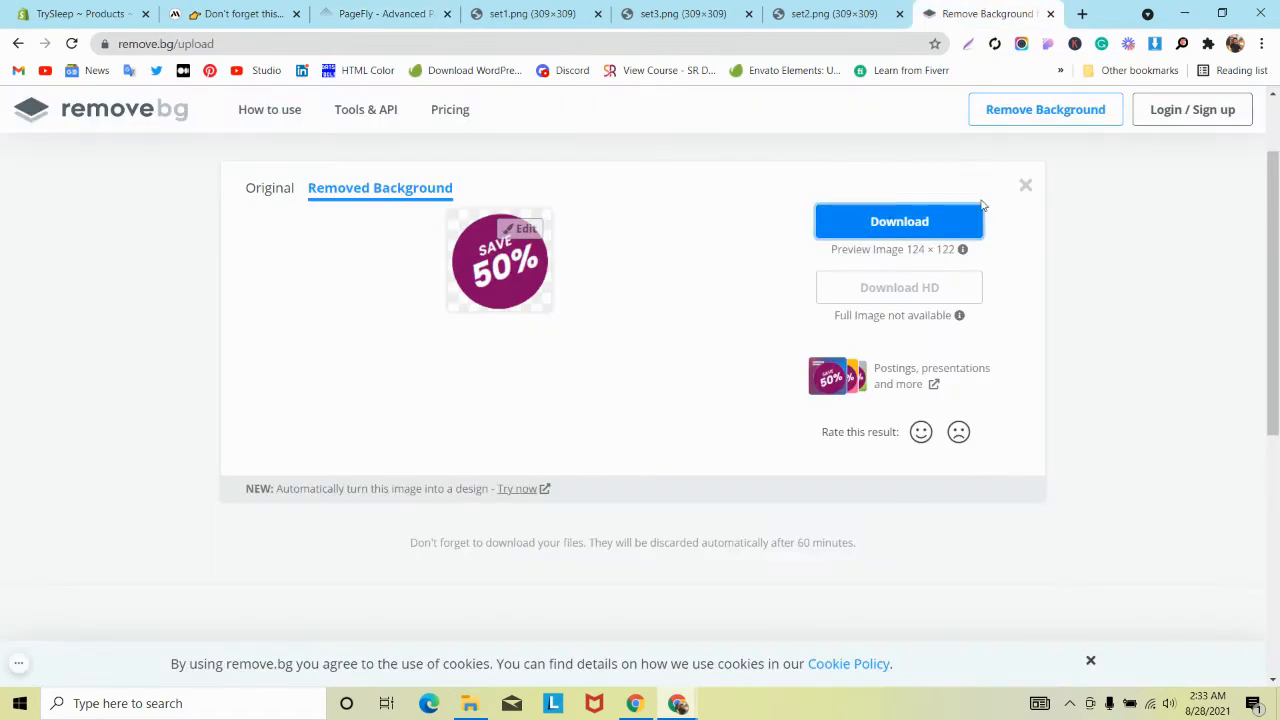
pyautogui.click(1025, 185)
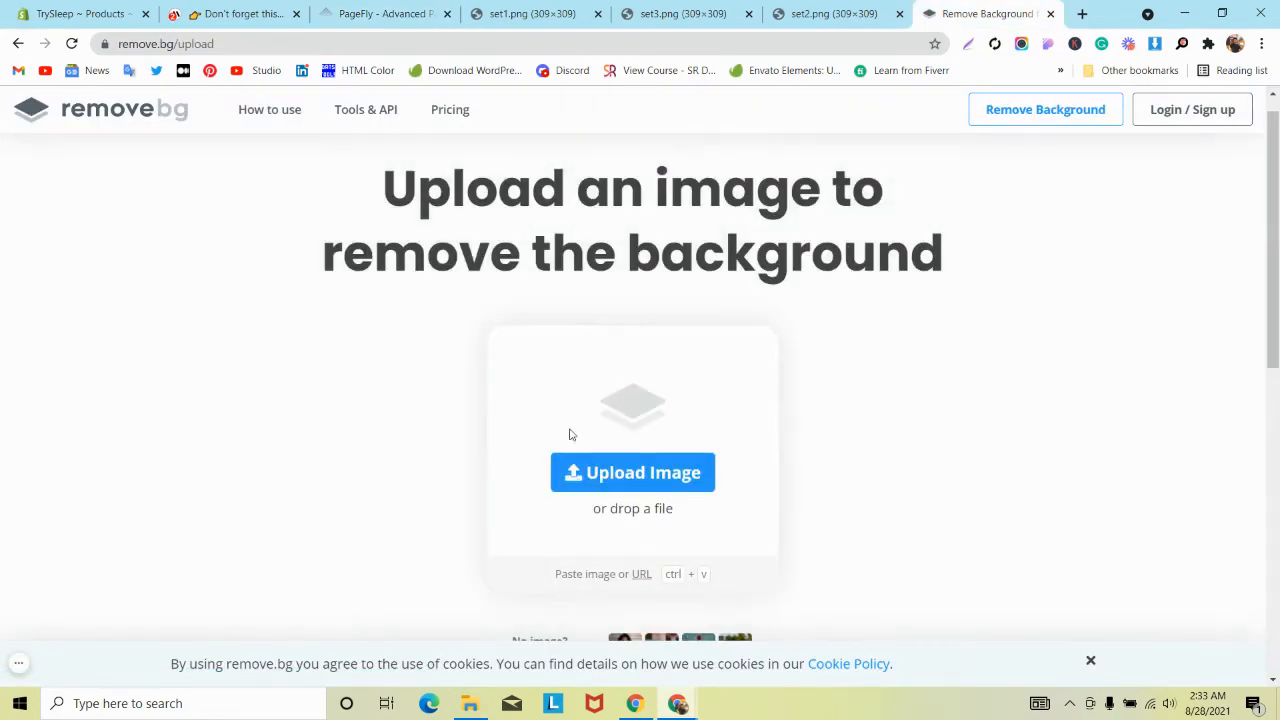
pyautogui.click(575, 472)
pyautogui.scroll(-5, 322, 285)
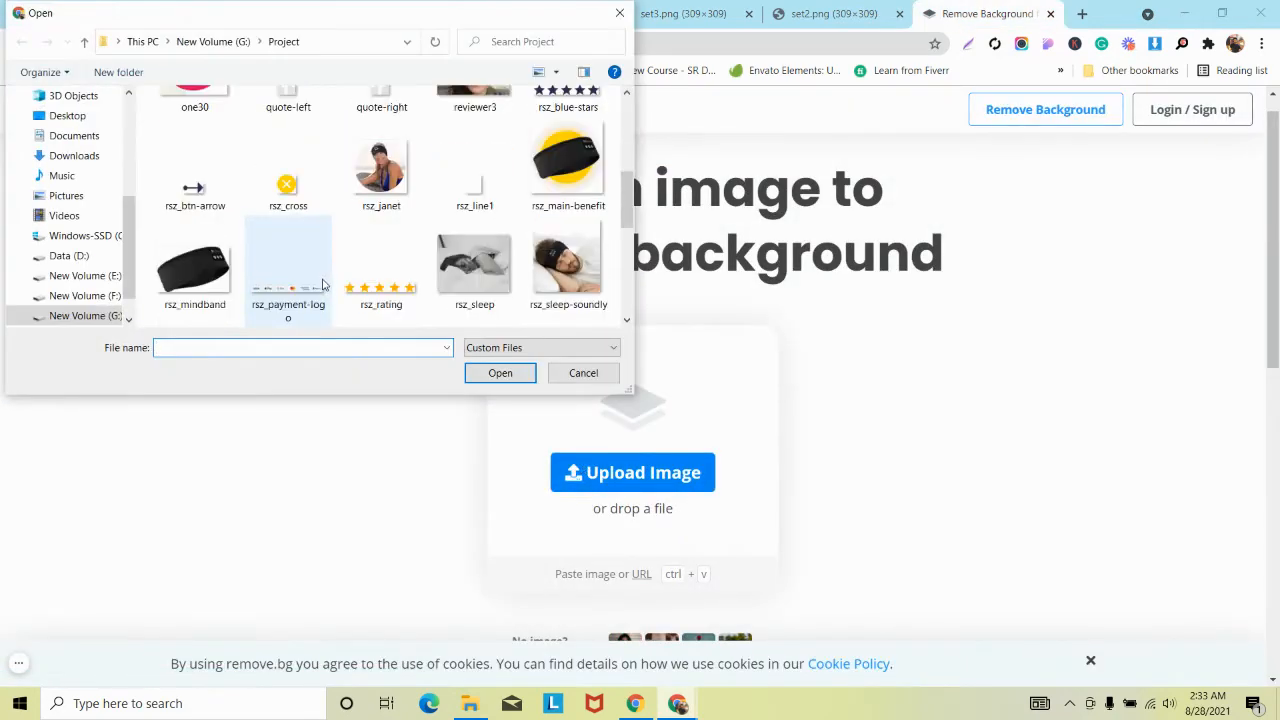
pyautogui.scroll(-5, 322, 285)
pyautogui.scroll(4, 357, 270)
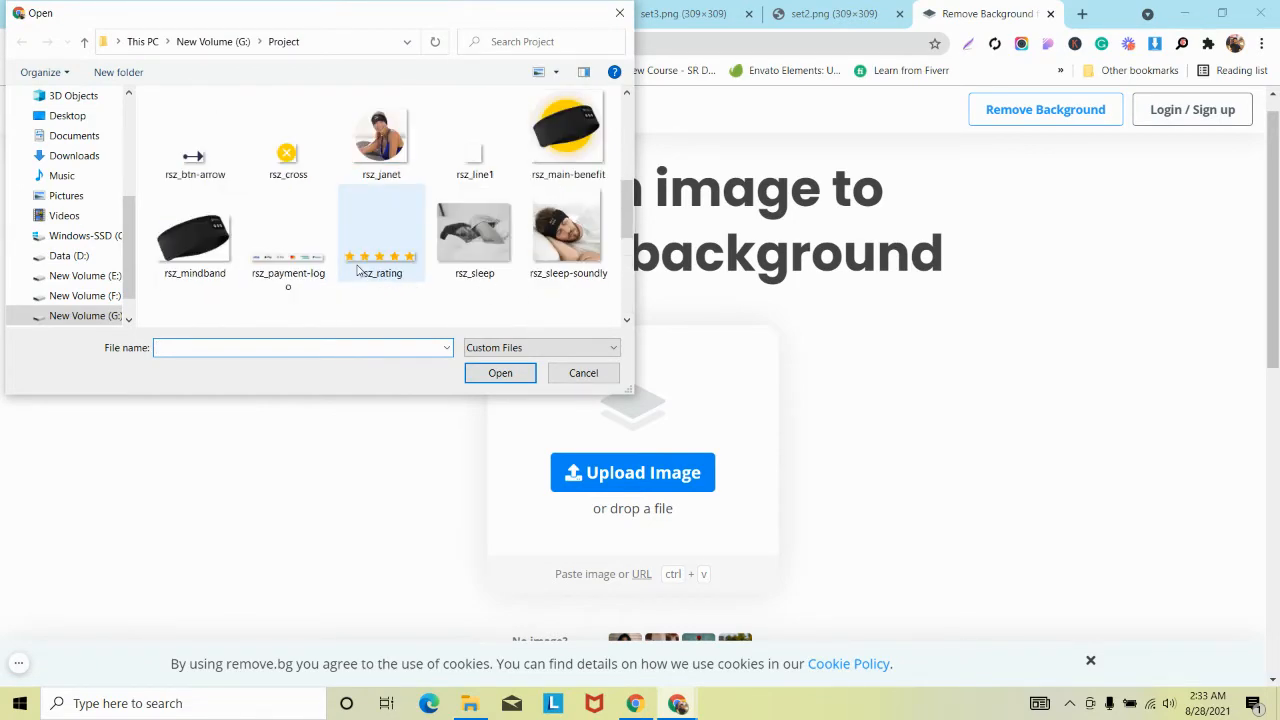
pyautogui.scroll(3, 357, 270)
pyautogui.scroll(-2, 357, 270)
pyautogui.scroll(1, 357, 270)
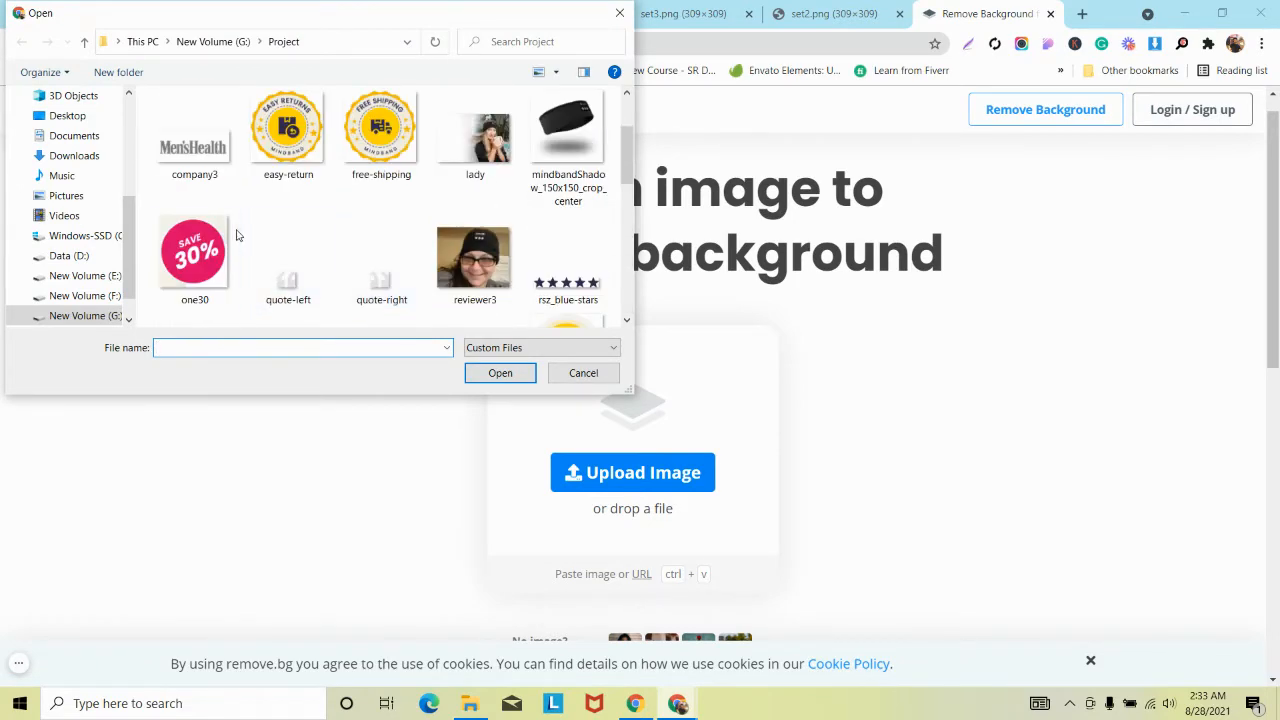
pyautogui.click(194, 255)
pyautogui.click(498, 373)
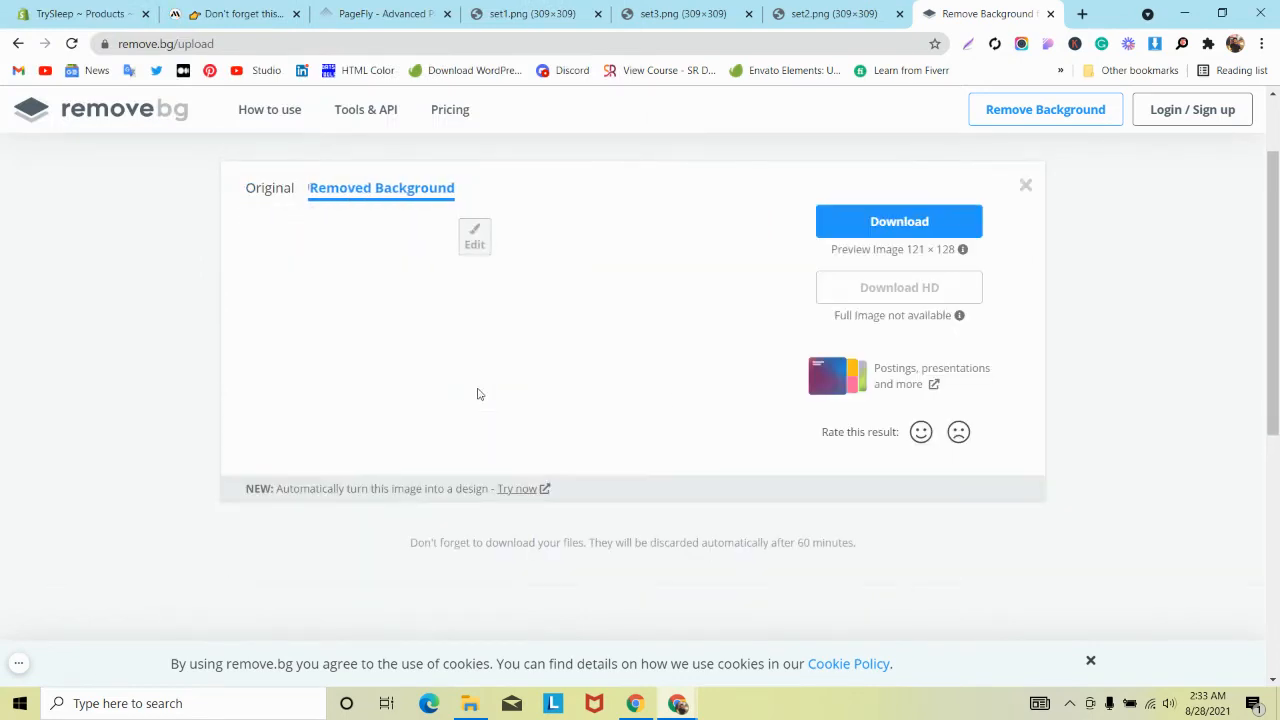
pyautogui.click(862, 232)
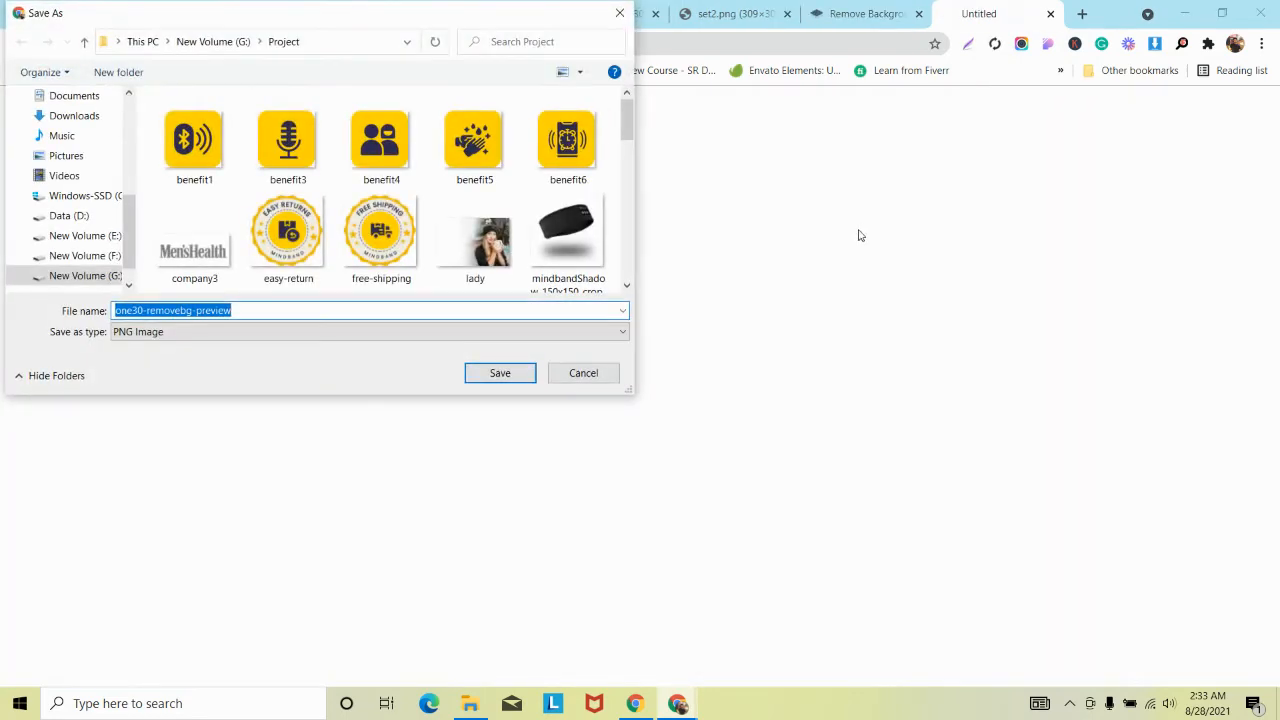
pyautogui.click(521, 376)
# Switch back to PageFly and open the image selection for the first card's SAVE 30% badge.
pyautogui.click(374, 13)
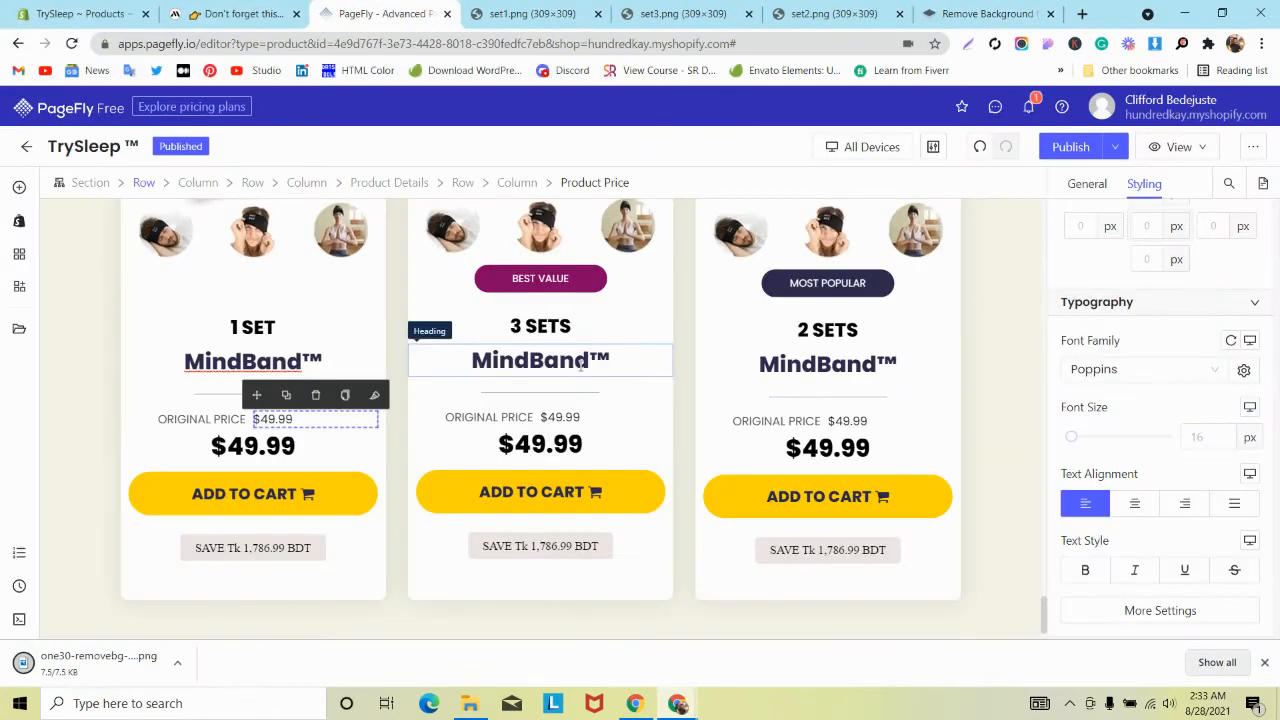
pyautogui.scroll(3, 592, 376)
pyautogui.scroll(2, 592, 376)
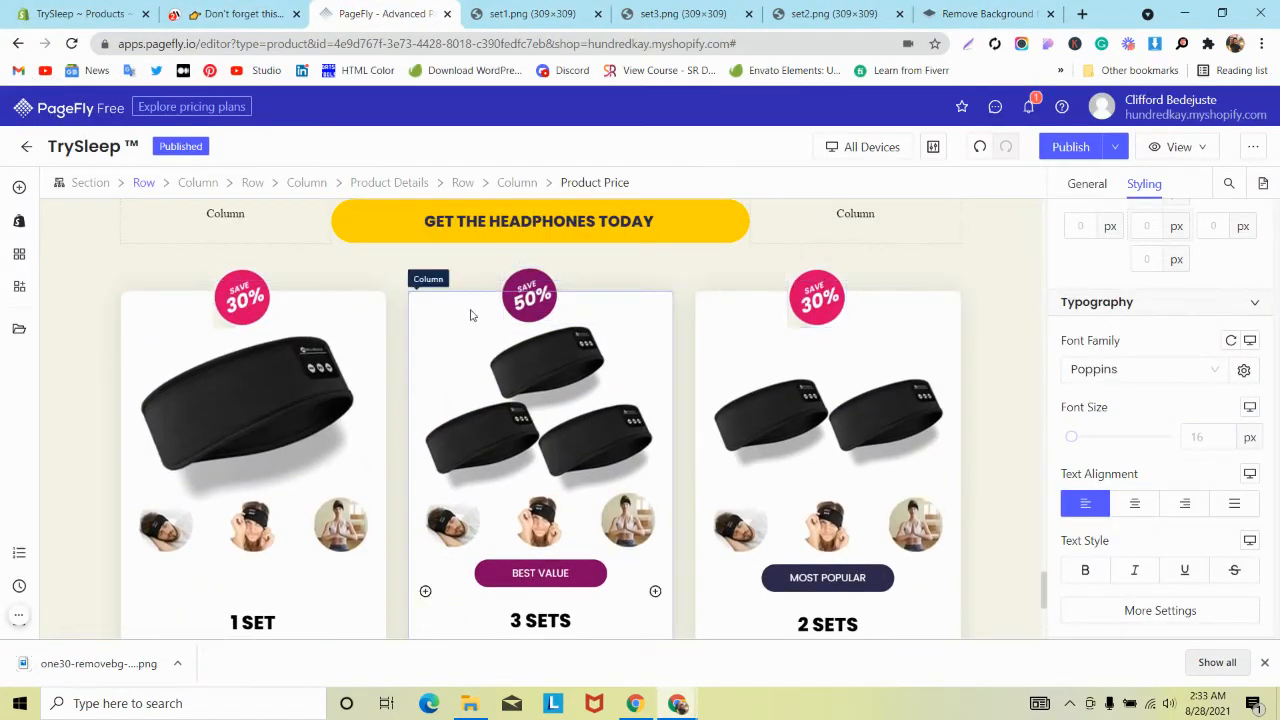
pyautogui.click(256, 300)
pyautogui.click(1087, 183)
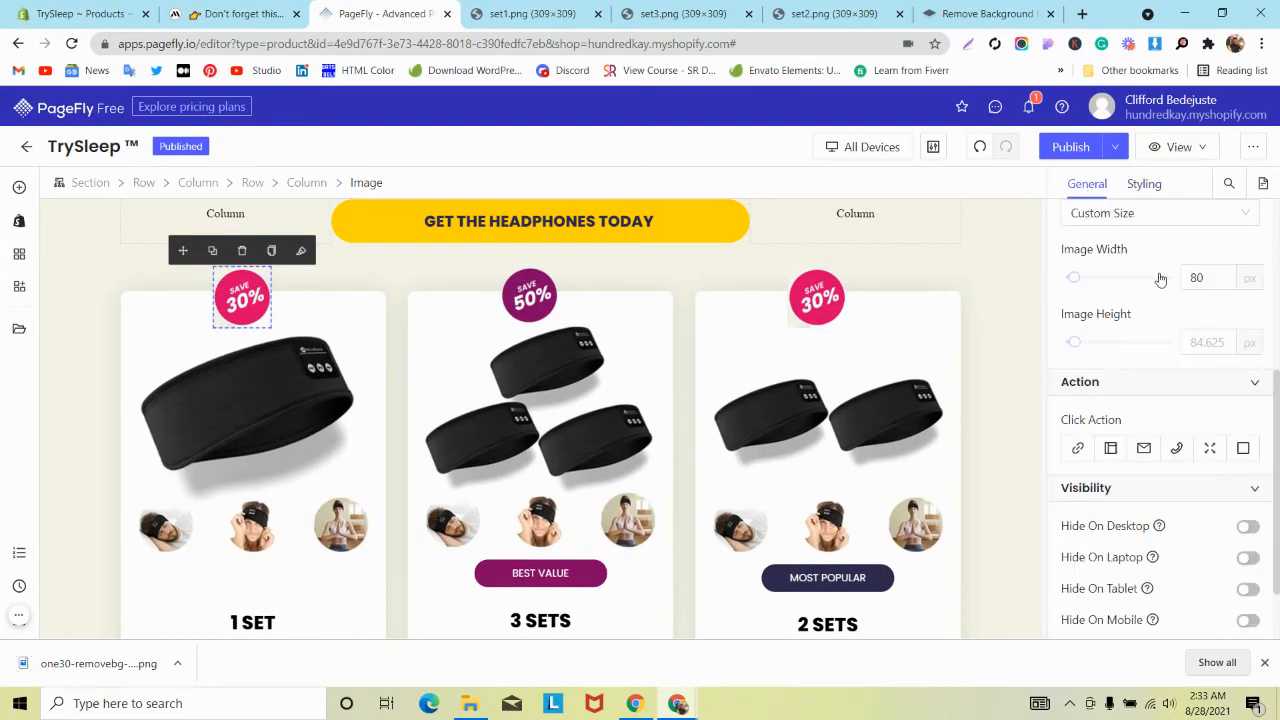
pyautogui.click(1143, 316)
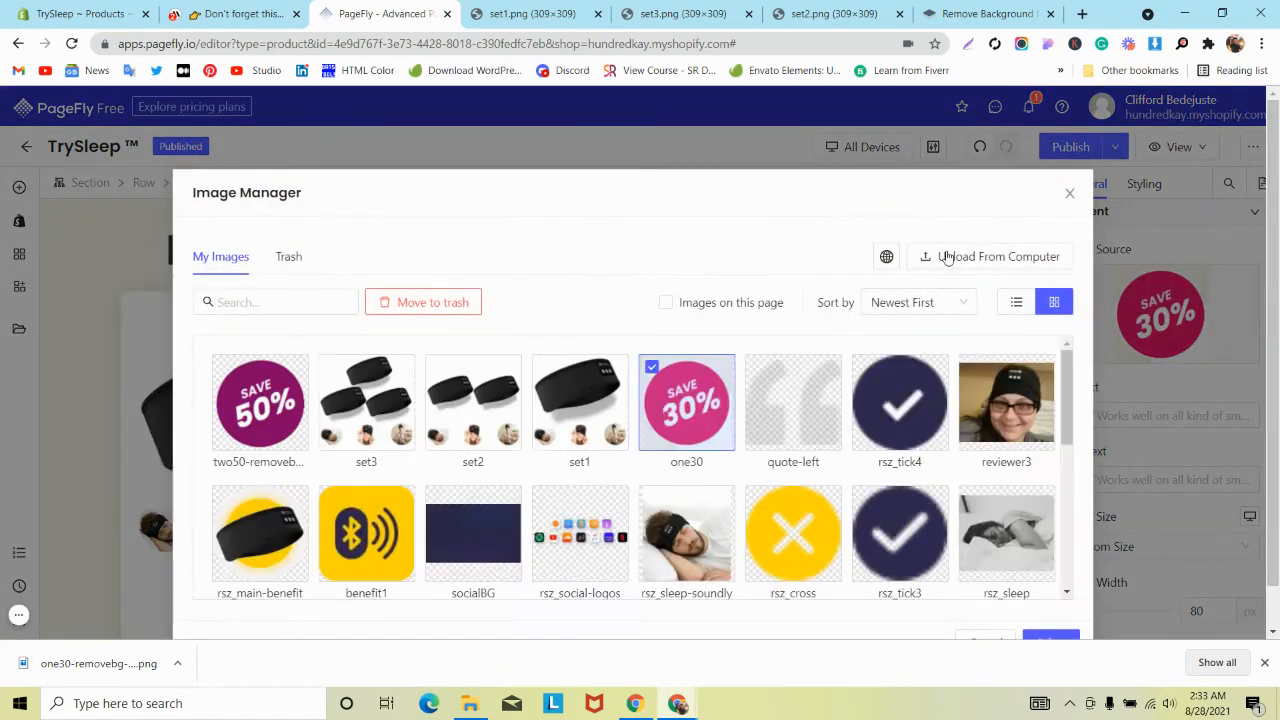
# Upload one30-removebg-preview from the Project folder and set it as the badge's image.
pyautogui.click(948, 257)
pyautogui.scroll(-3, 370, 250)
pyautogui.scroll(2, 370, 250)
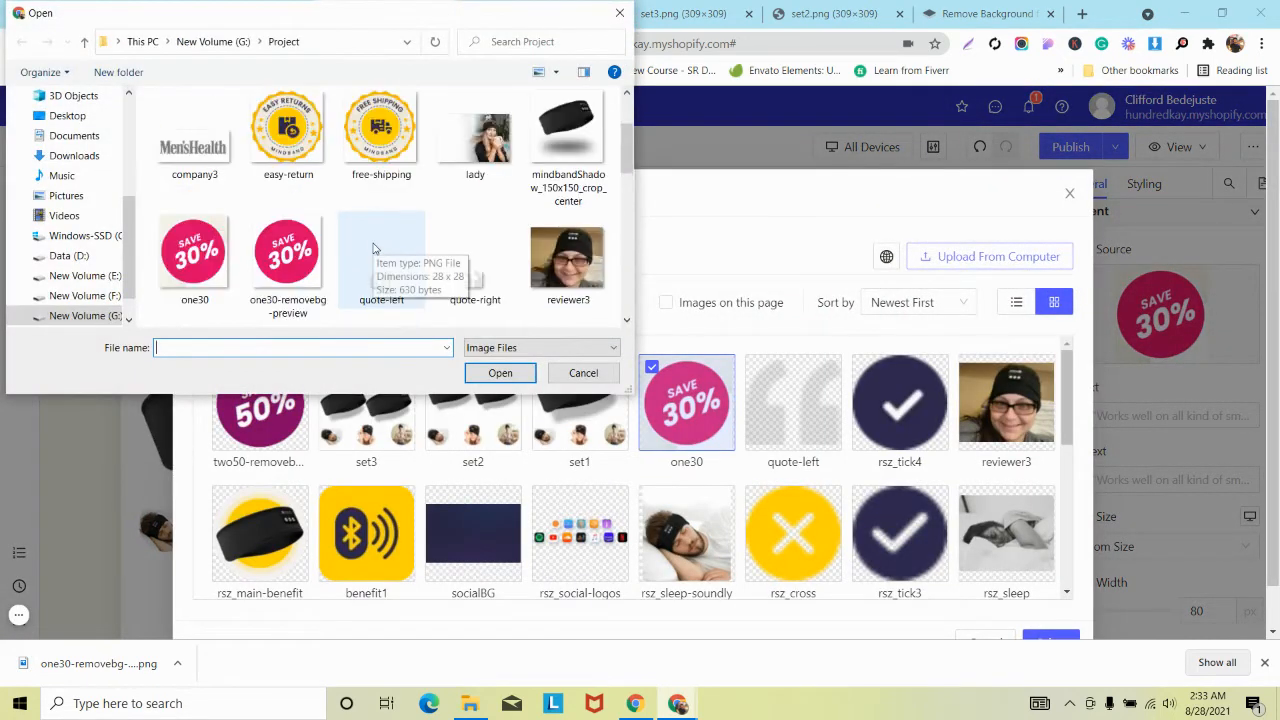
pyautogui.click(300, 270)
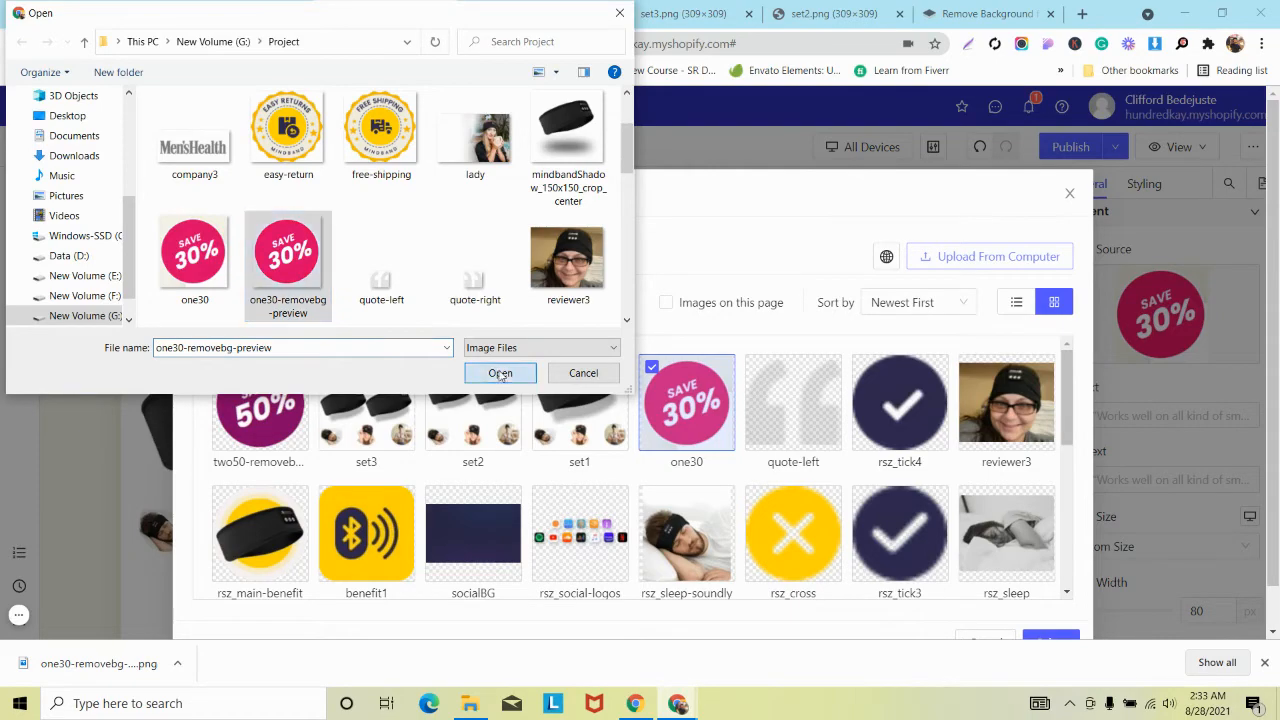
pyautogui.click(500, 373)
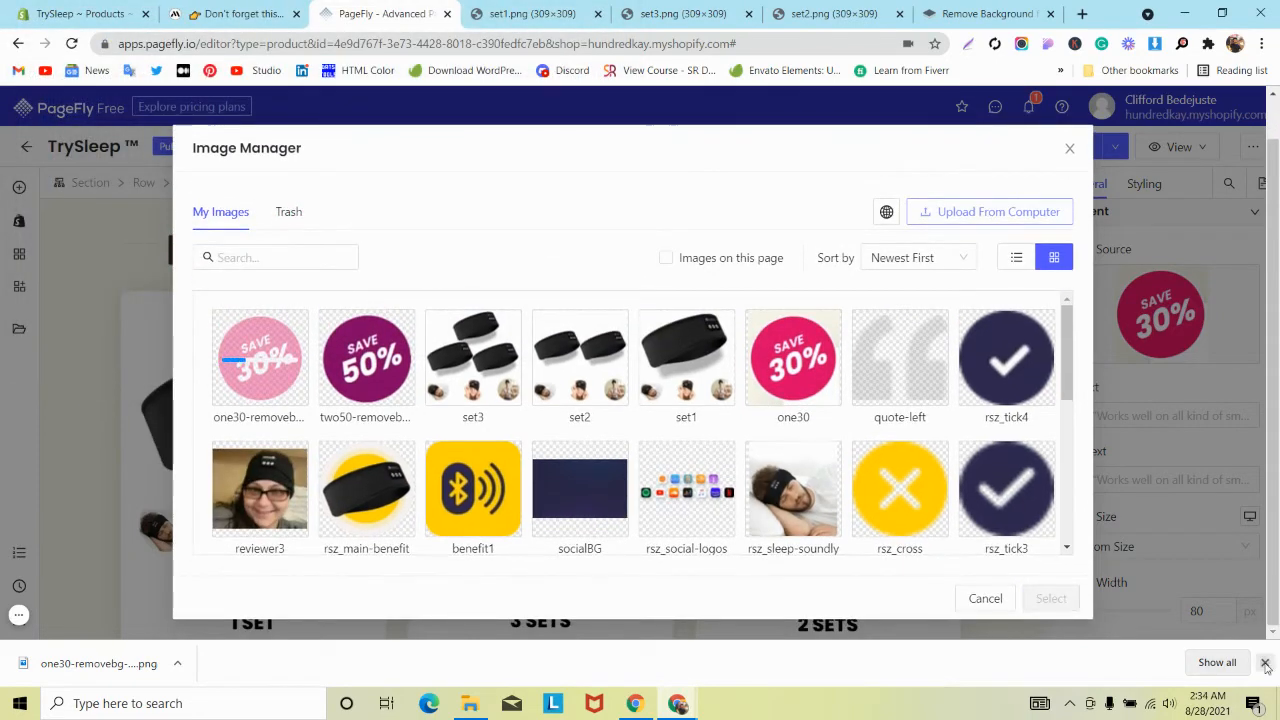
pyautogui.click(1265, 663)
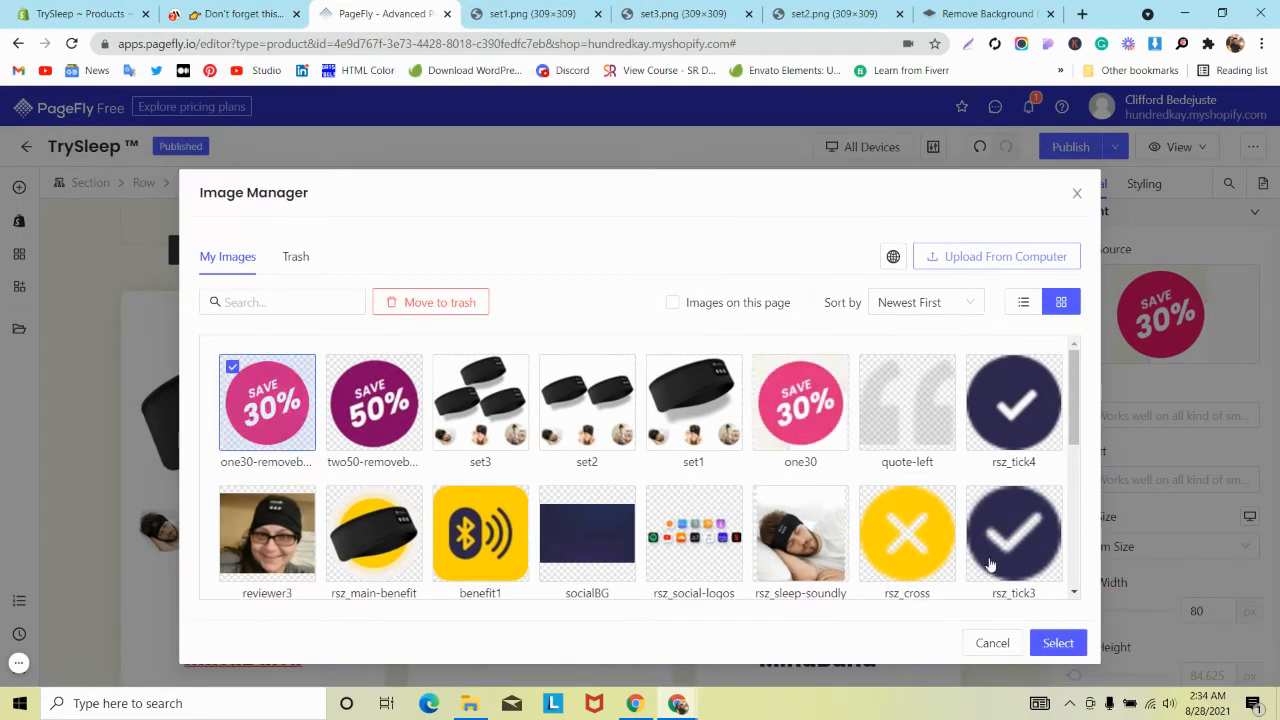
pyautogui.click(1050, 642)
# Review the three package cards and save the page.
pyautogui.scroll(-3, 585, 473)
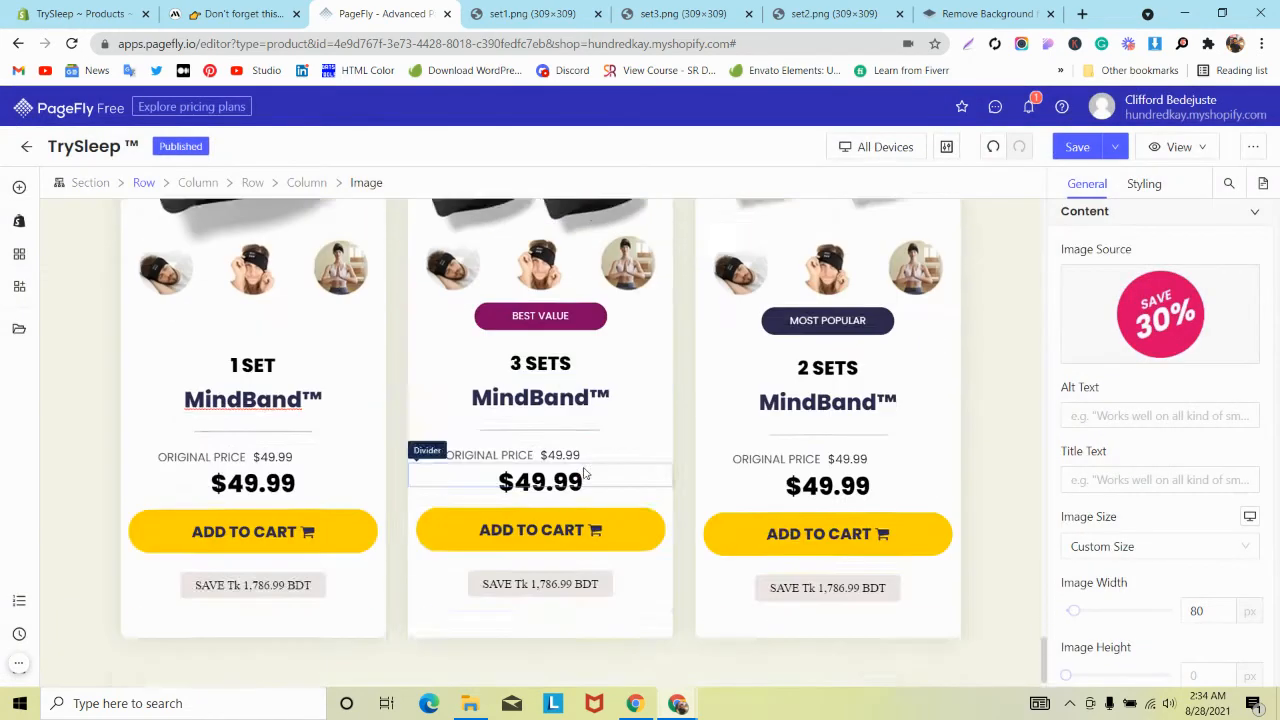
pyautogui.scroll(4, 585, 473)
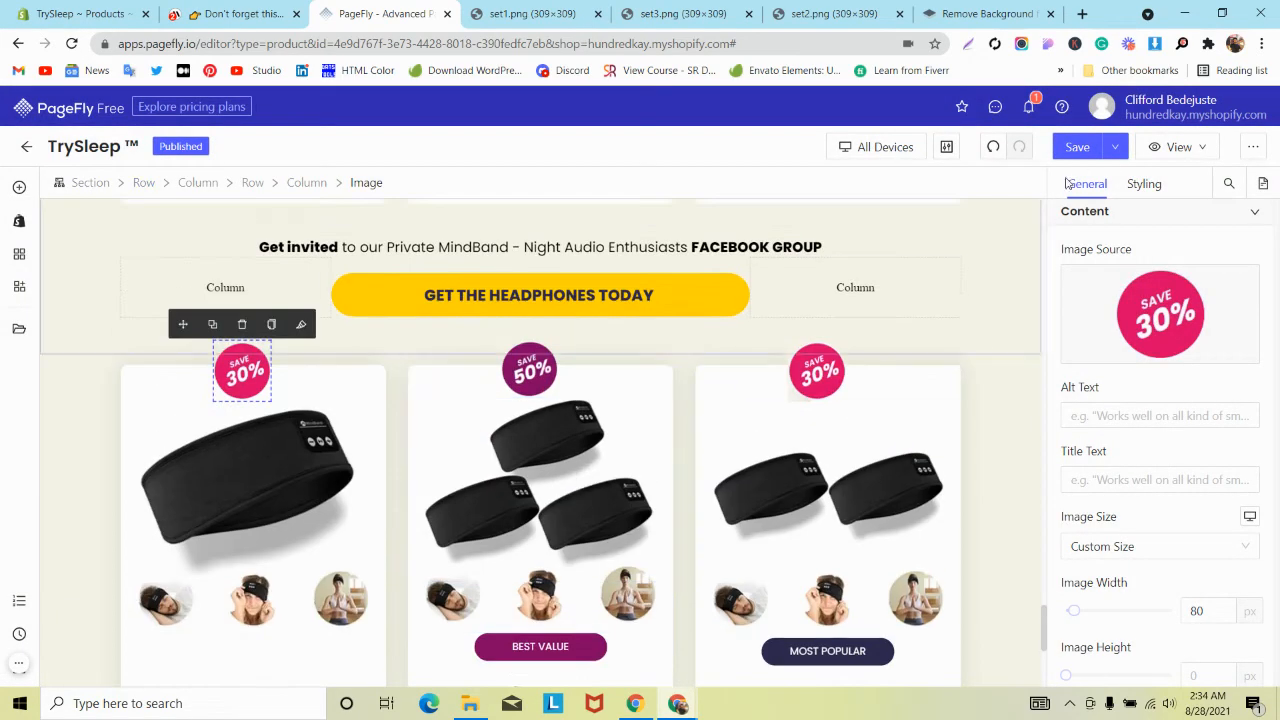
pyautogui.scroll(-2, 363, 421)
pyautogui.hotkey('ctrl', 's')
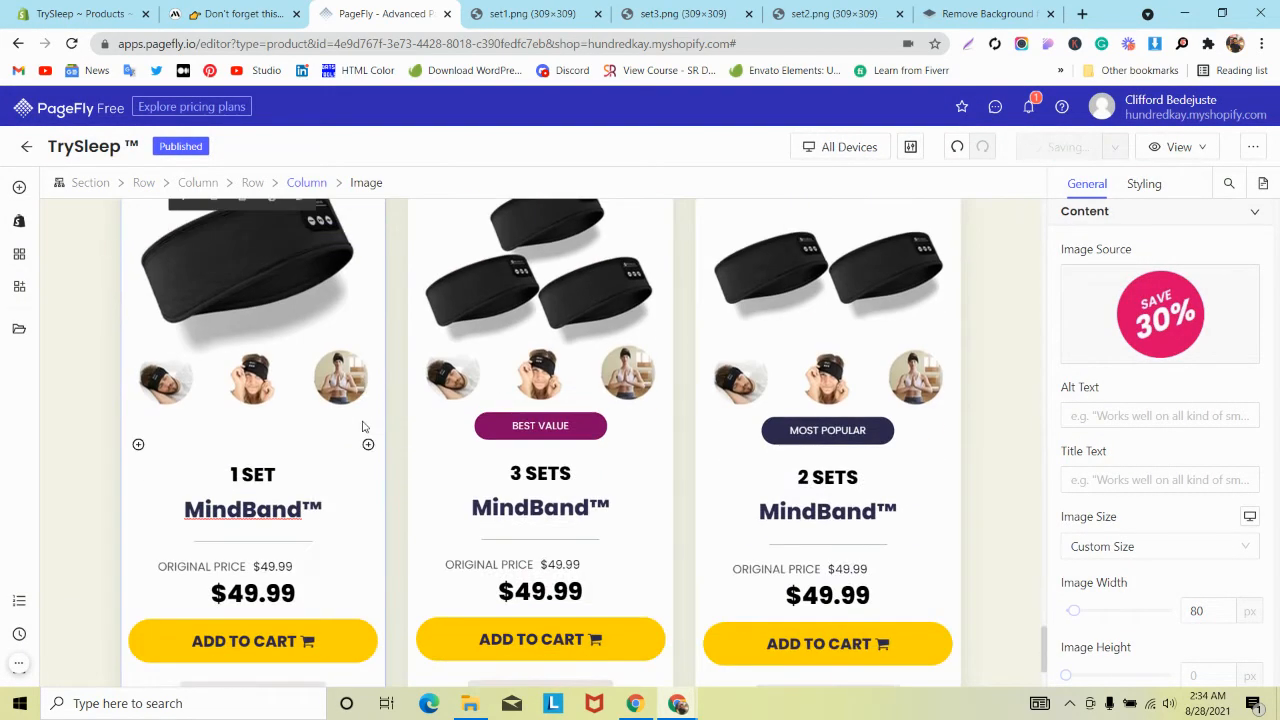
pyautogui.scroll(-1, 363, 427)
# Examine the sections that follow the package cards on the reference MindBand product page.
pyautogui.click(235, 13)
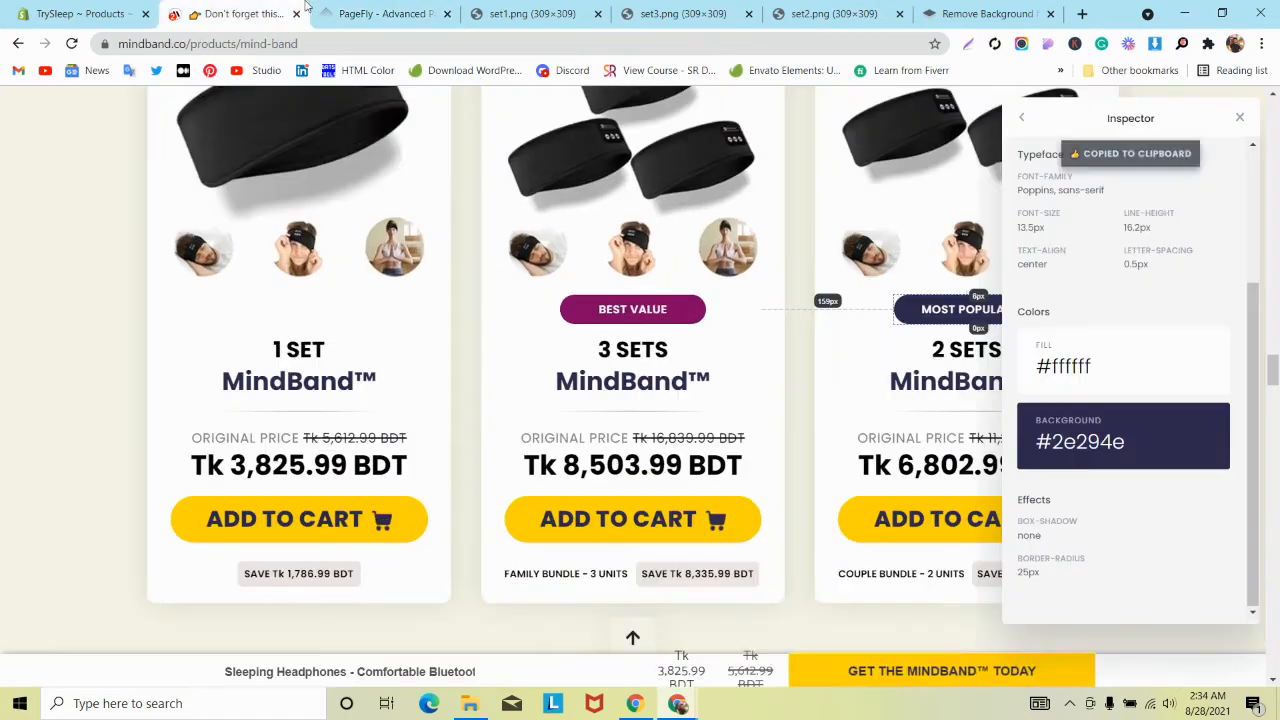
pyautogui.scroll(-6, 424, 254)
pyautogui.scroll(-3, 424, 254)
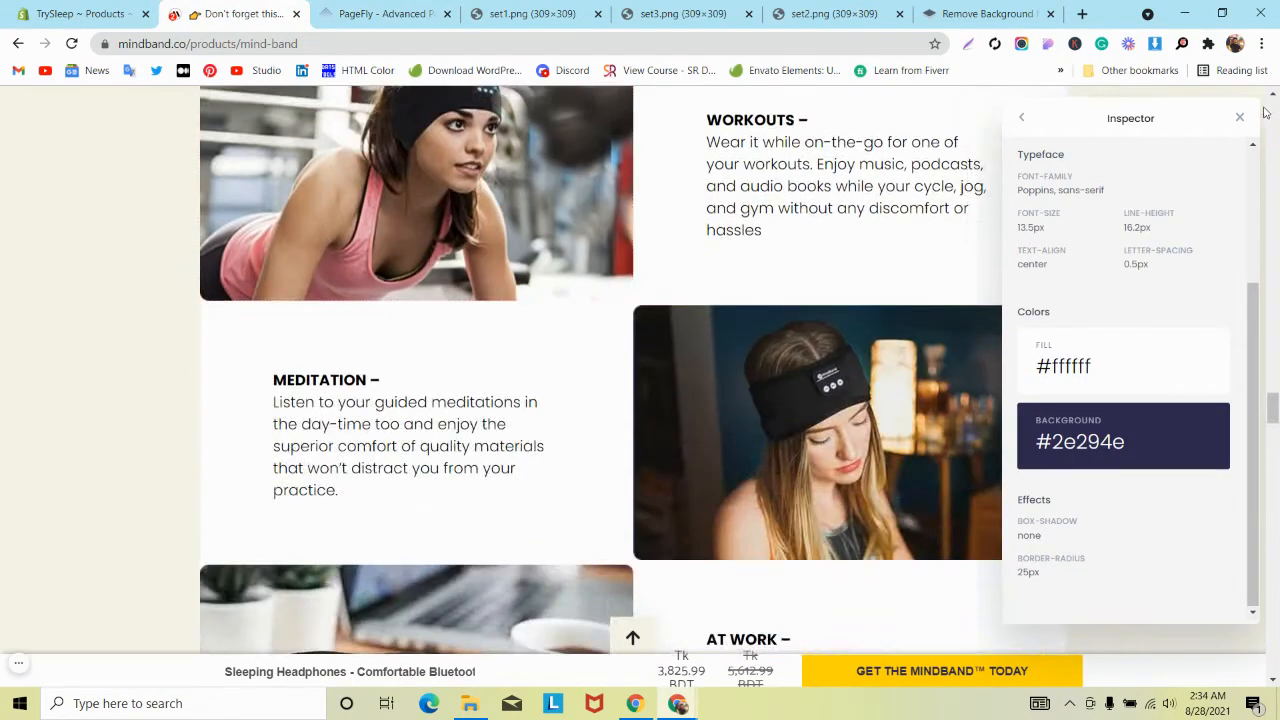
# Return to PageFly, show the page in the Mobile device view, and examine the layout of the stacked package cards.
pyautogui.click(385, 13)
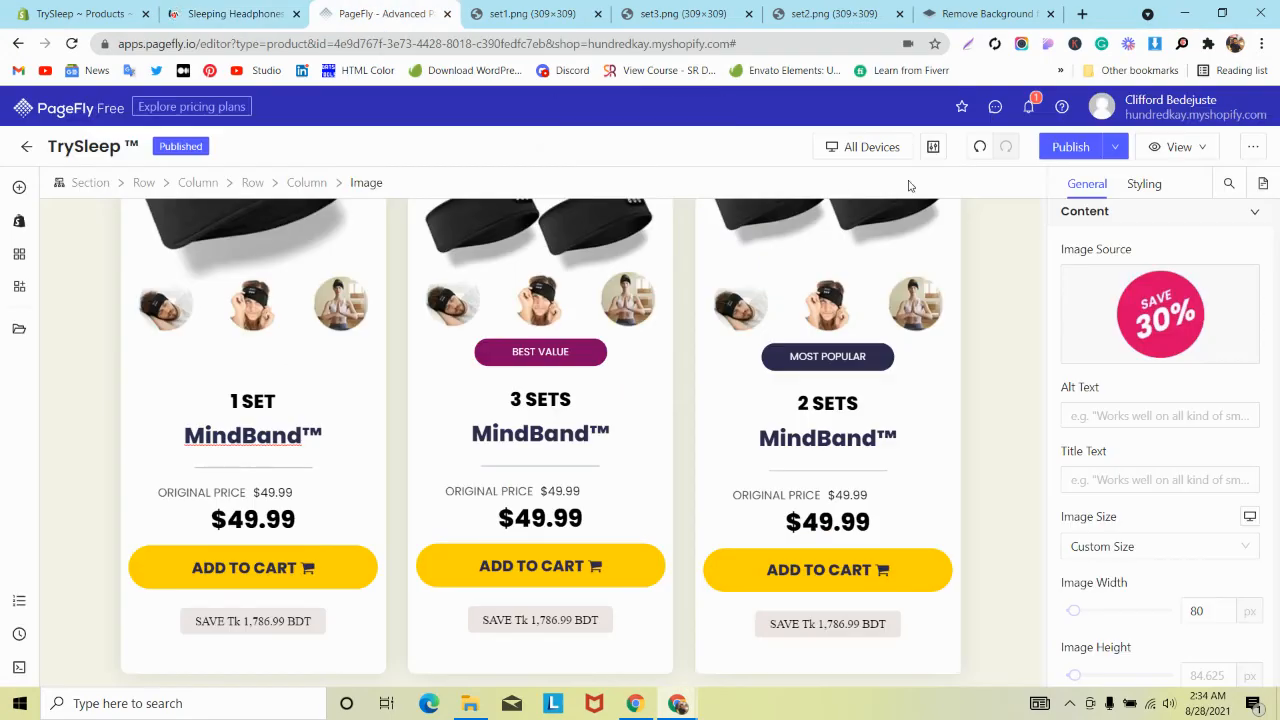
pyautogui.moveTo(903, 157)
pyautogui.click(866, 257)
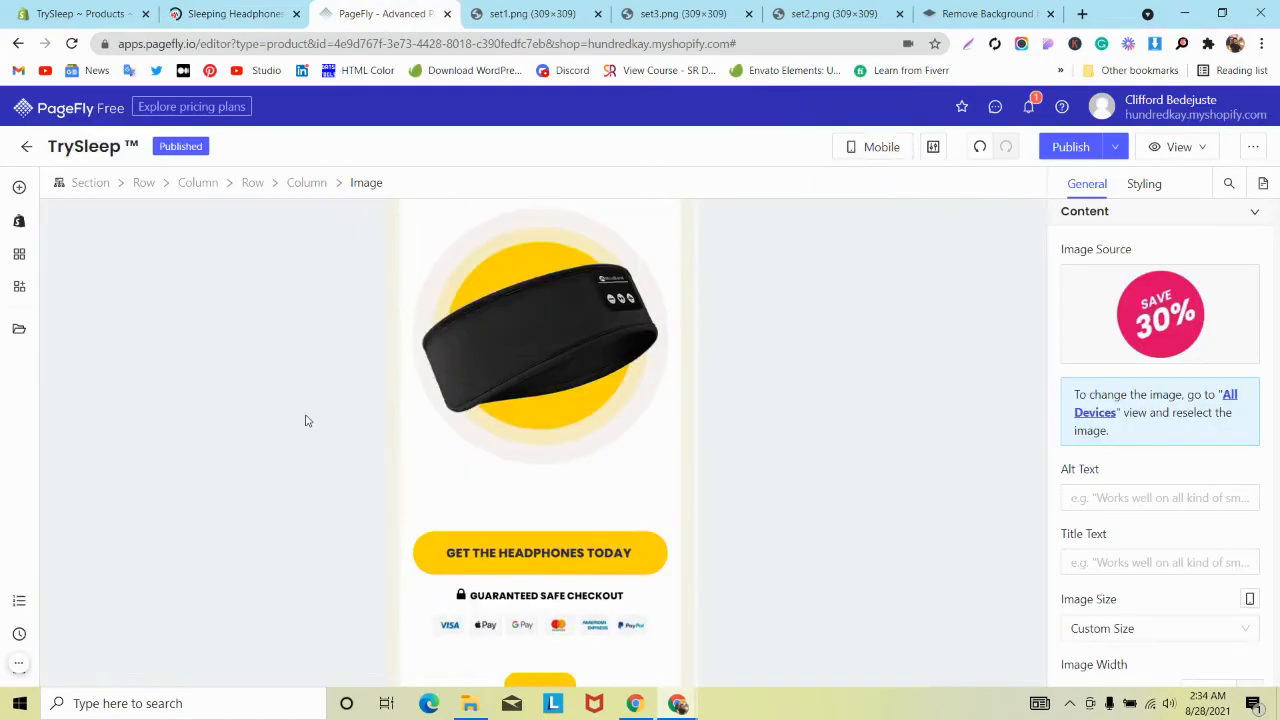
pyautogui.scroll(-4, 530, 358)
pyautogui.scroll(-15, 531, 358)
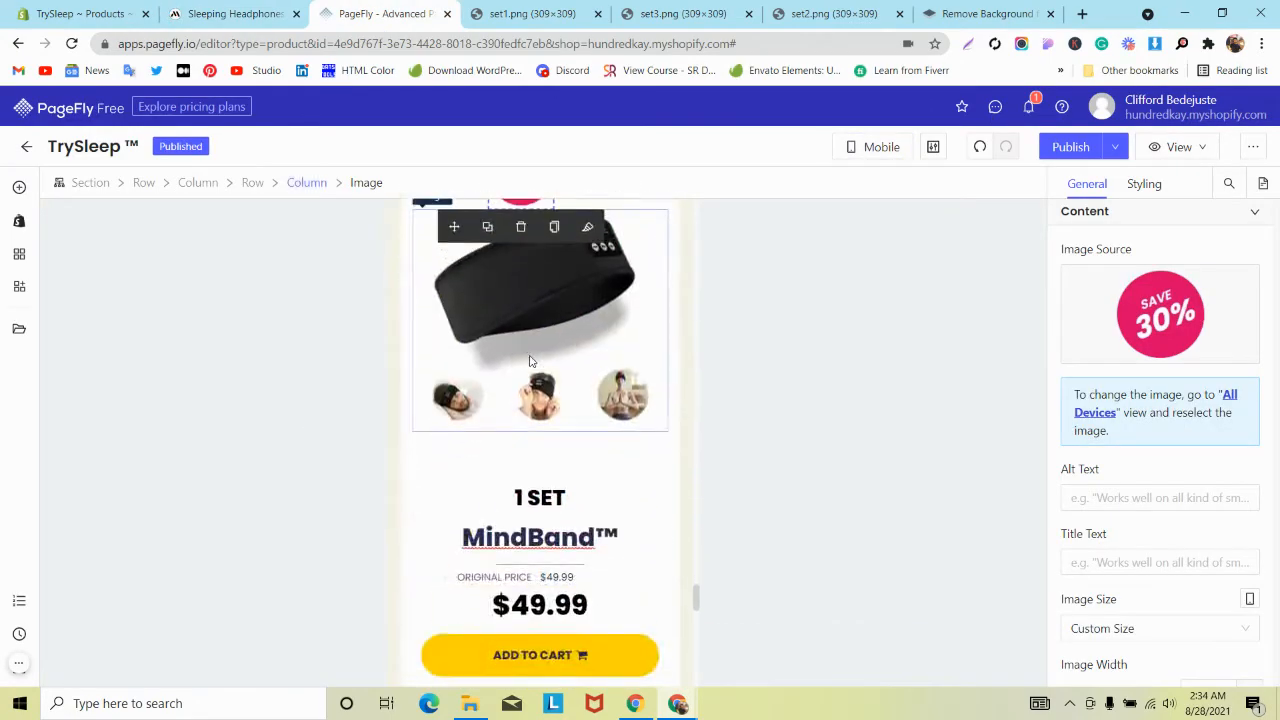
pyautogui.scroll(-5, 530, 361)
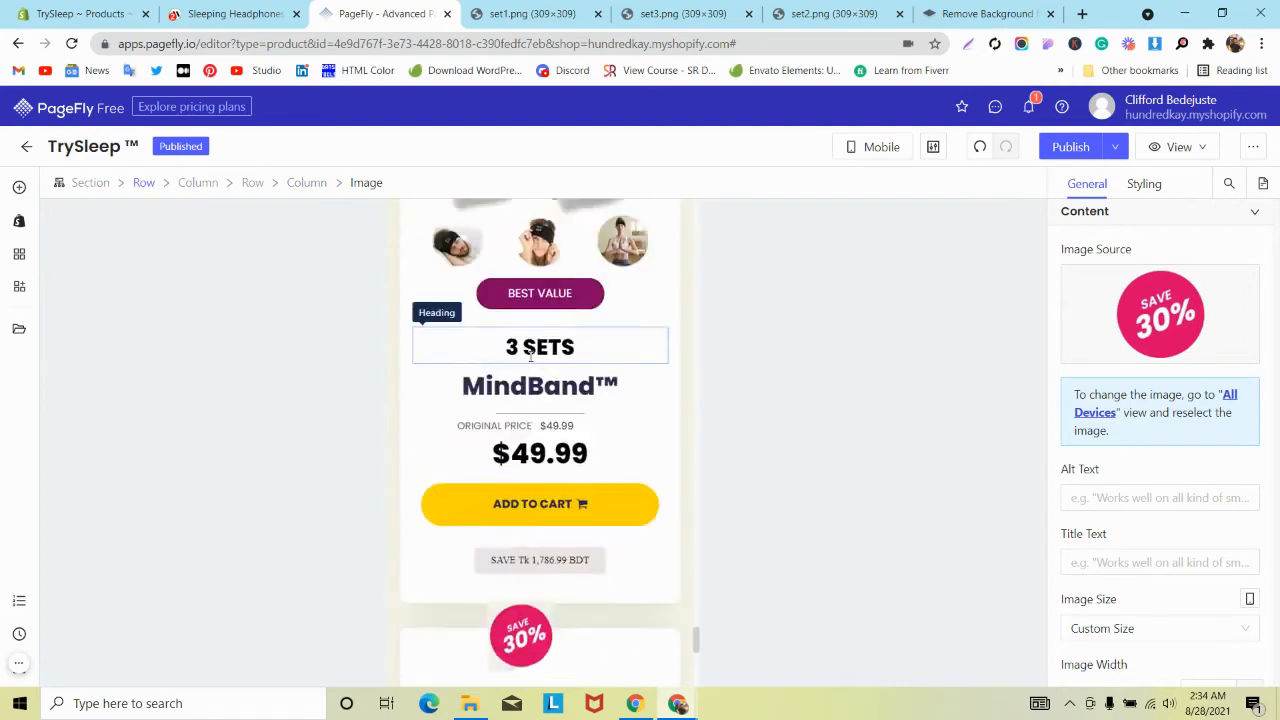
# Try a 50 px top margin on the inner row of the 3 Sets card in the mobile layout.
pyautogui.click(414, 284)
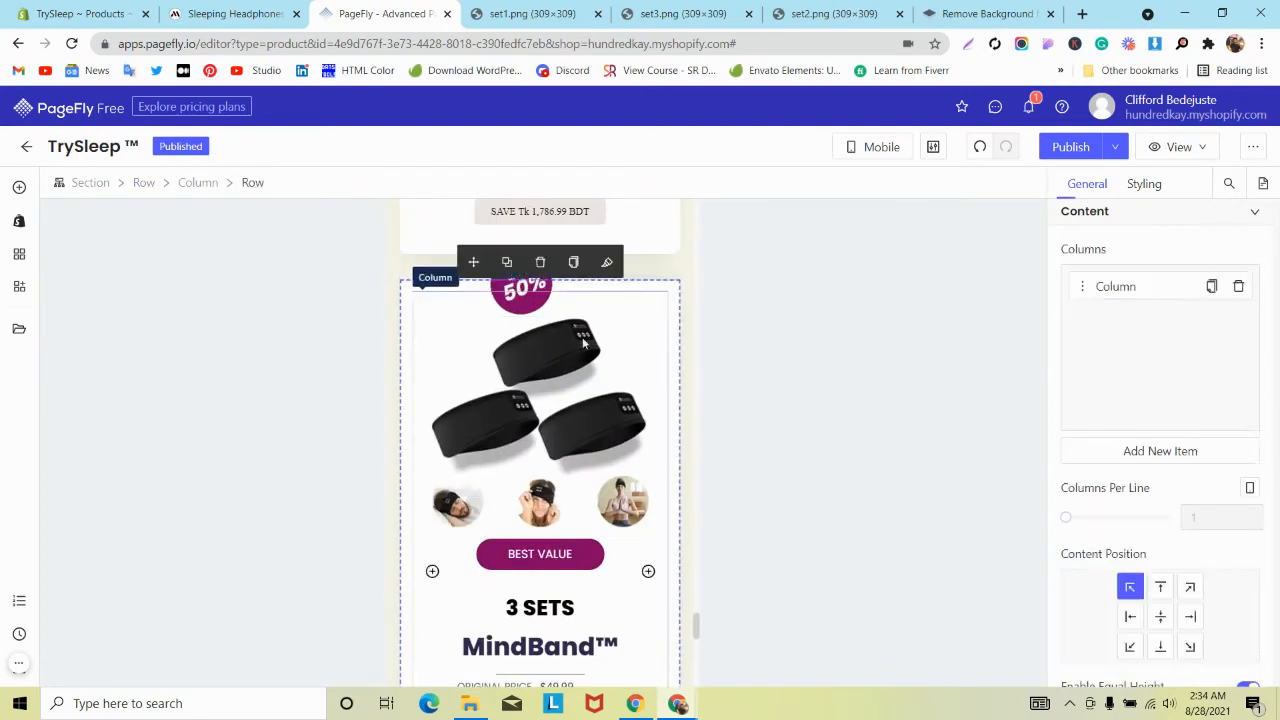
pyautogui.click(1143, 184)
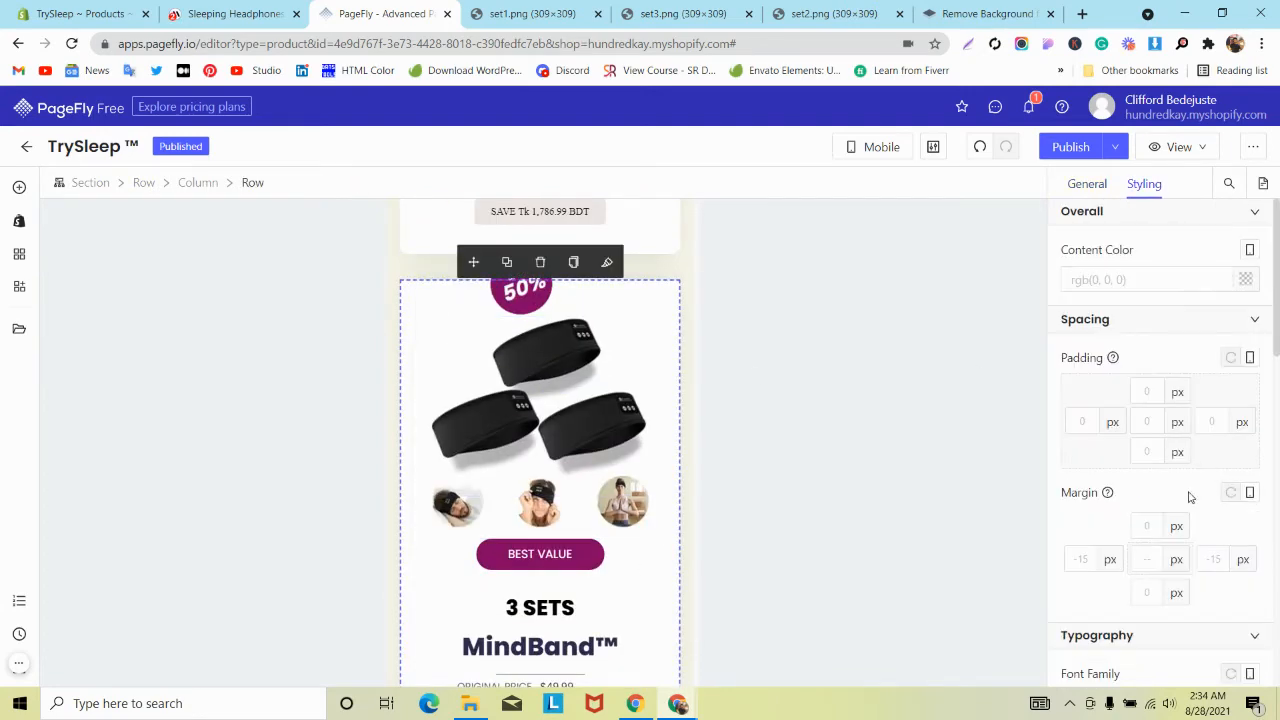
pyautogui.write('50')
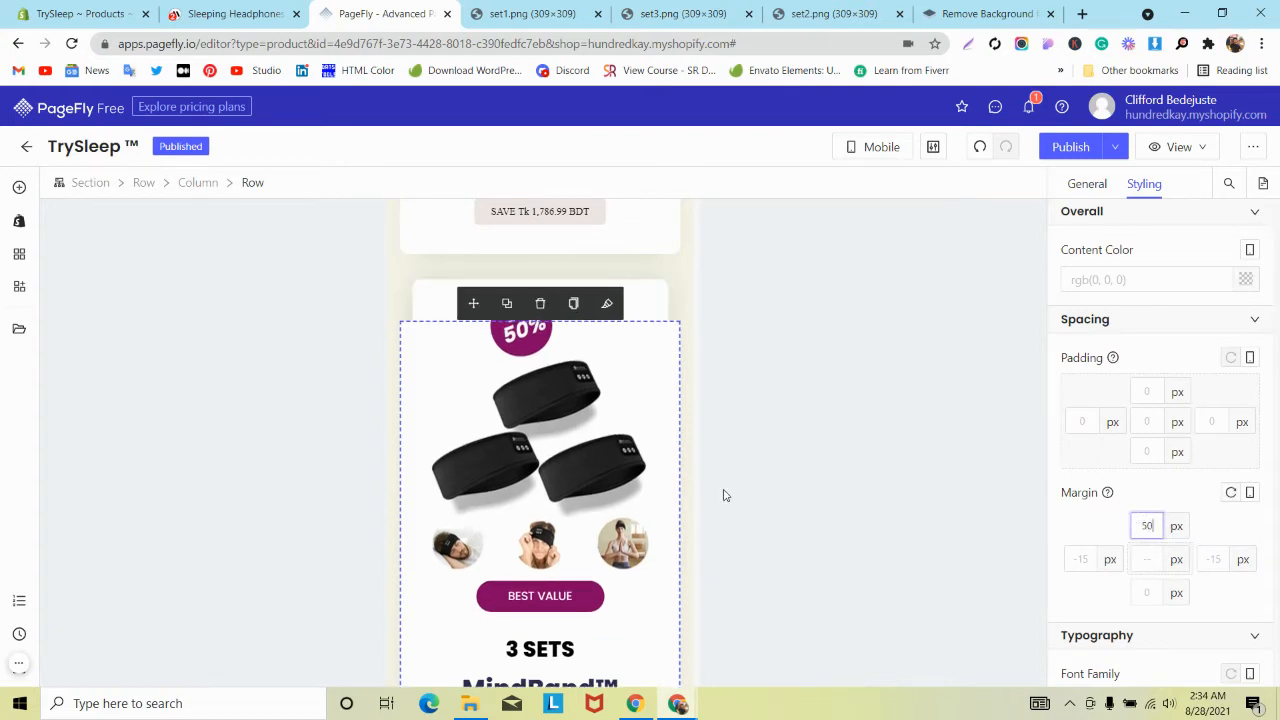
pyautogui.press('BackSpace')
pyautogui.press('BackSpace')
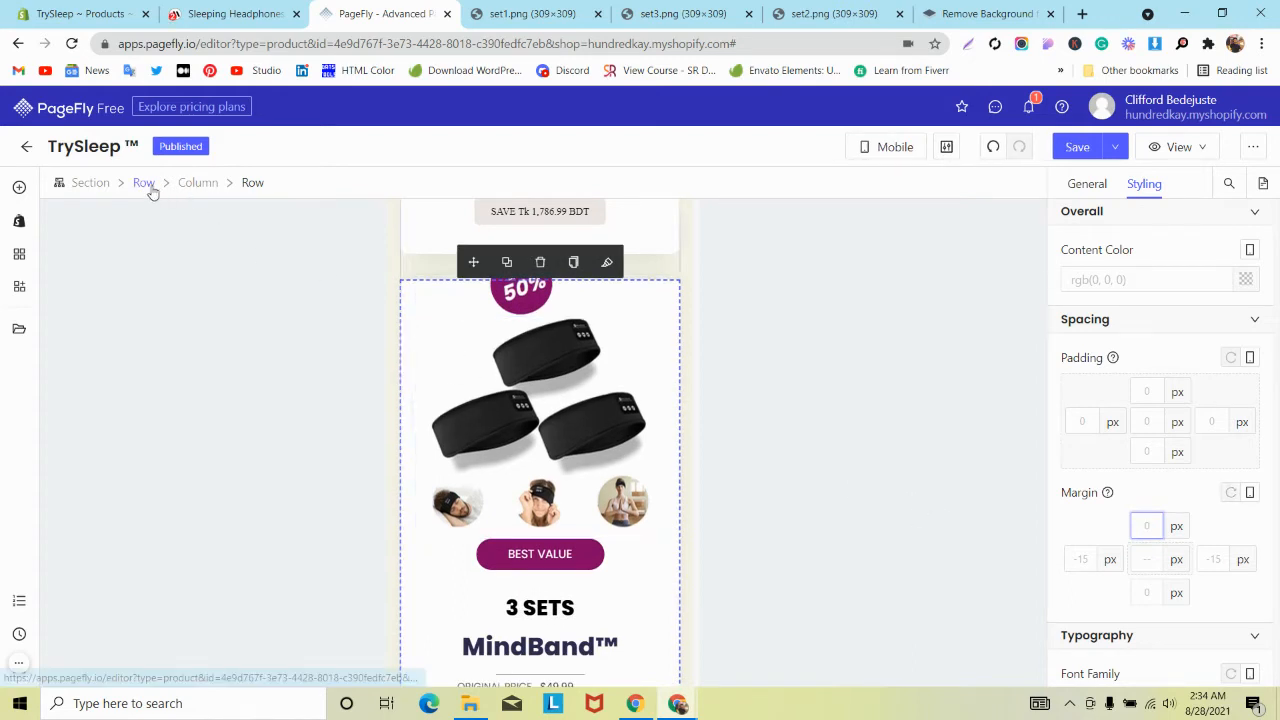
# Set a 20 px top margin on the columns of the 3 Sets and 2 Sets cards for mobile.
pyautogui.click(198, 183)
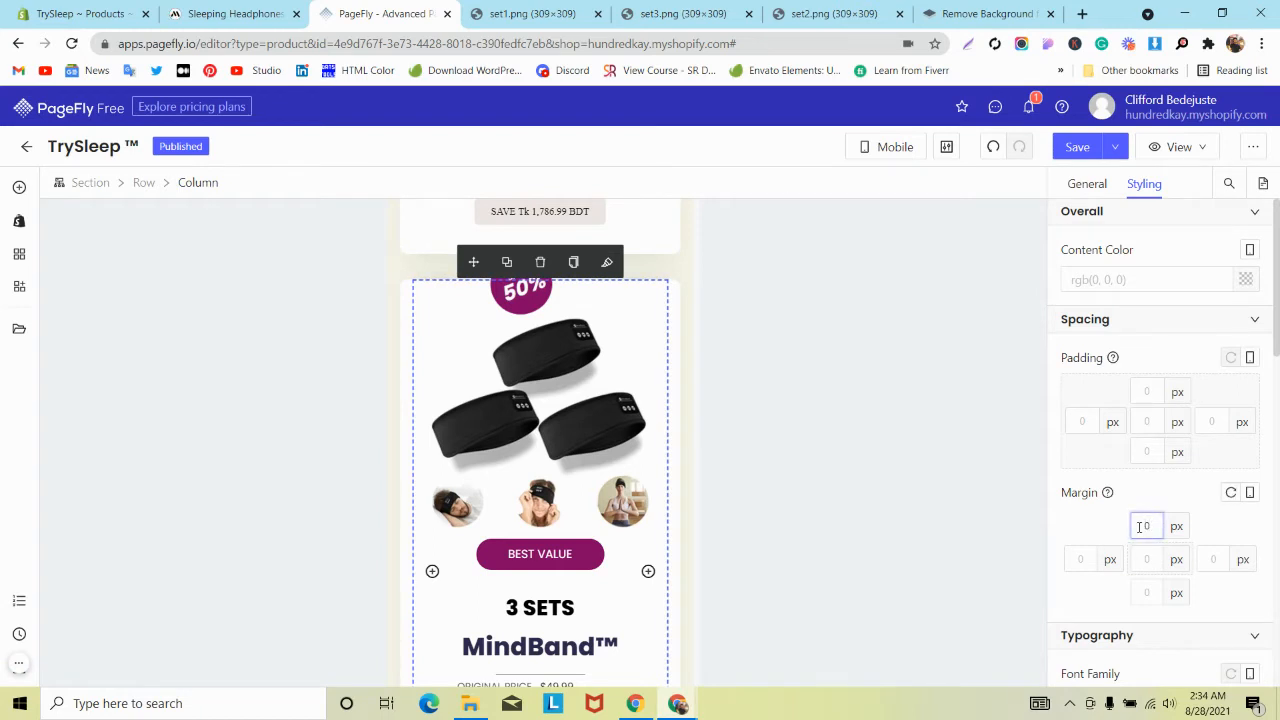
pyautogui.write('5020')
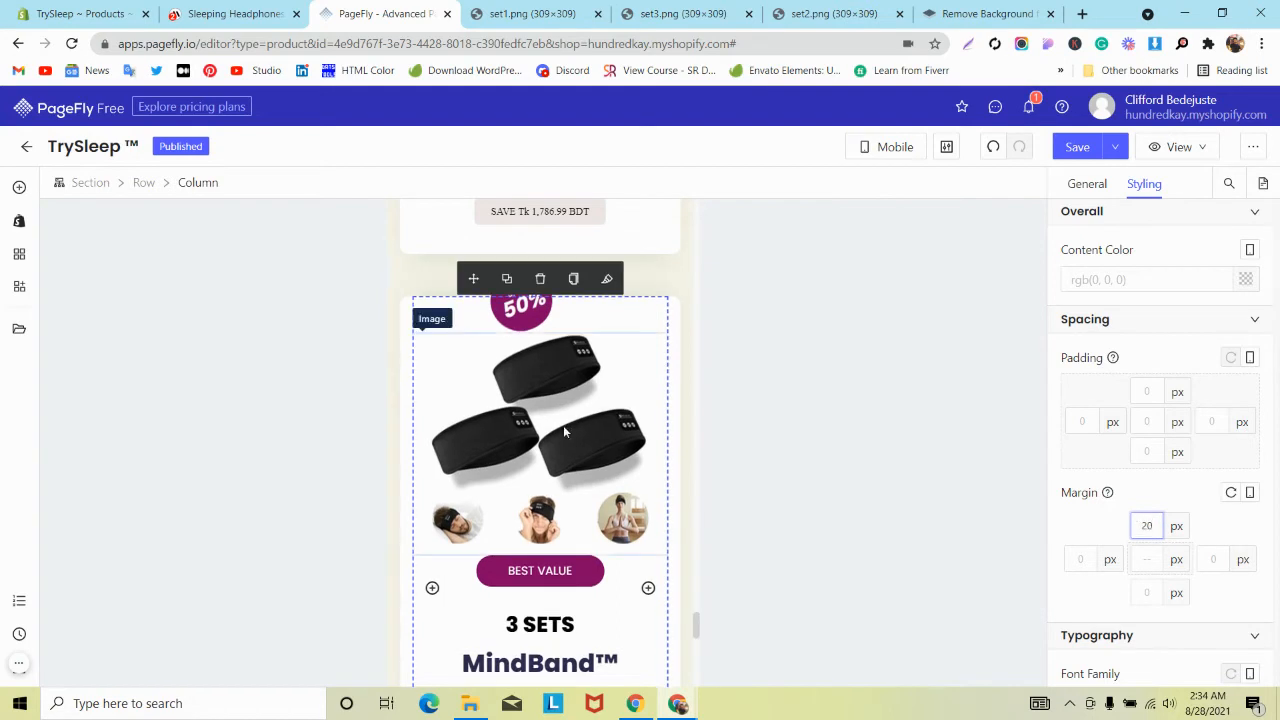
pyautogui.scroll(-4, 563, 425)
pyautogui.scroll(-3, 480, 380)
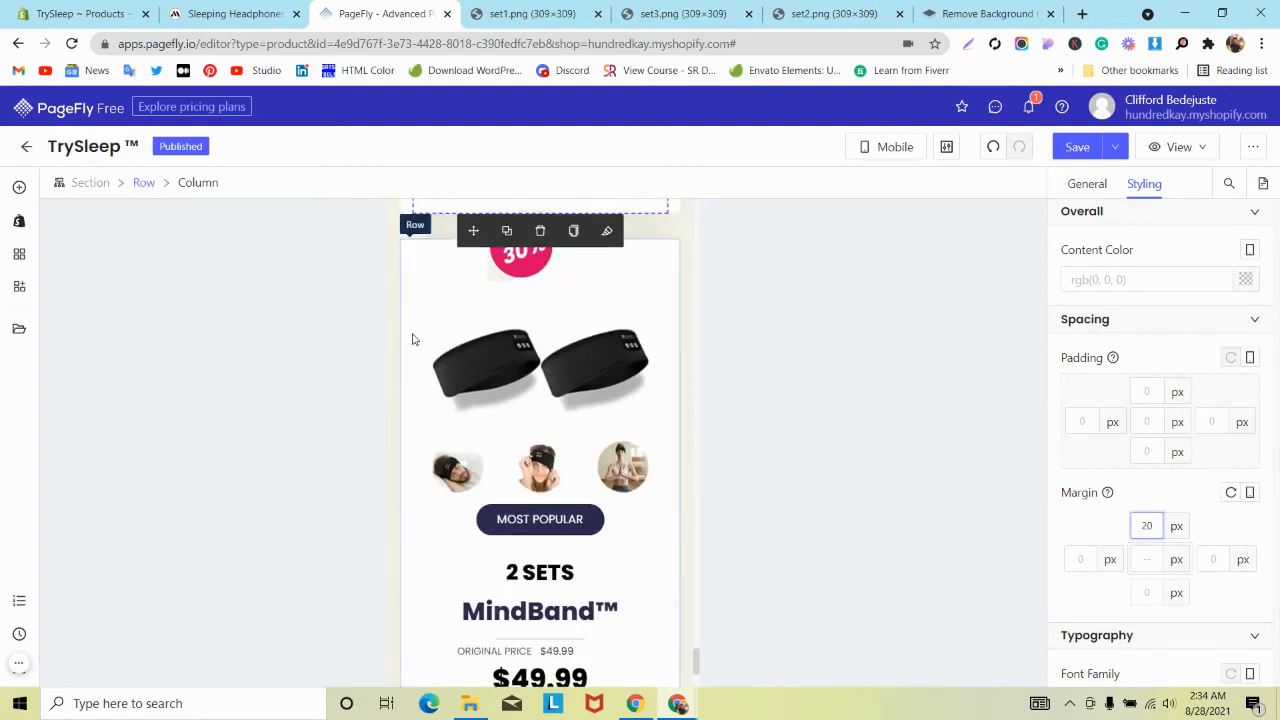
pyautogui.click(418, 300)
pyautogui.click(197, 183)
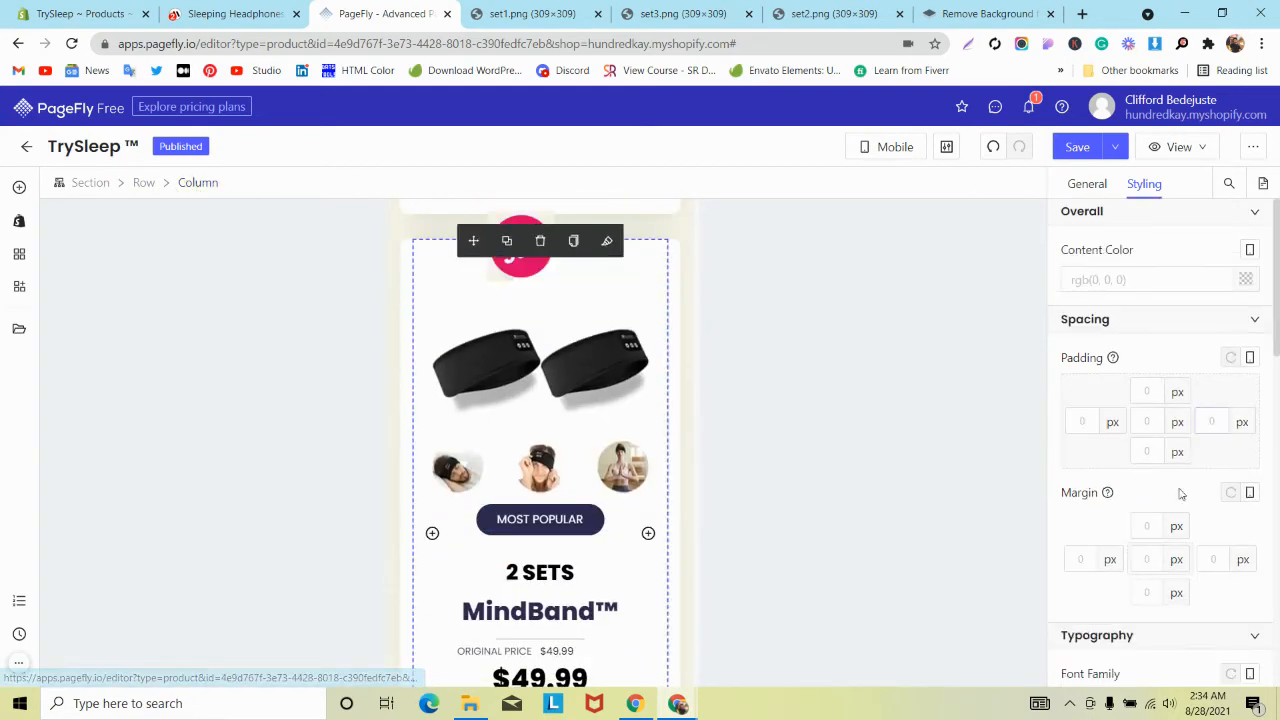
pyautogui.click(1147, 526)
pyautogui.write('20')
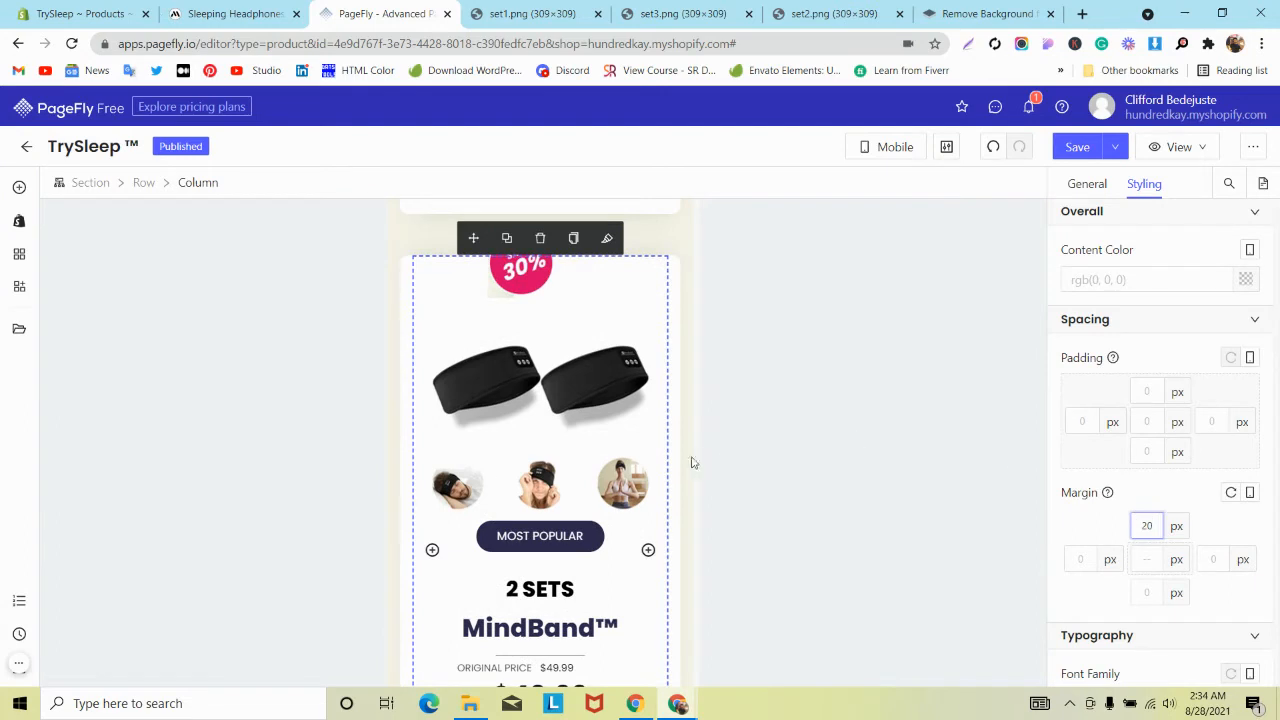
# Recheck the 3 Sets card's column margin and save and publish the page.
pyautogui.scroll(6, 692, 463)
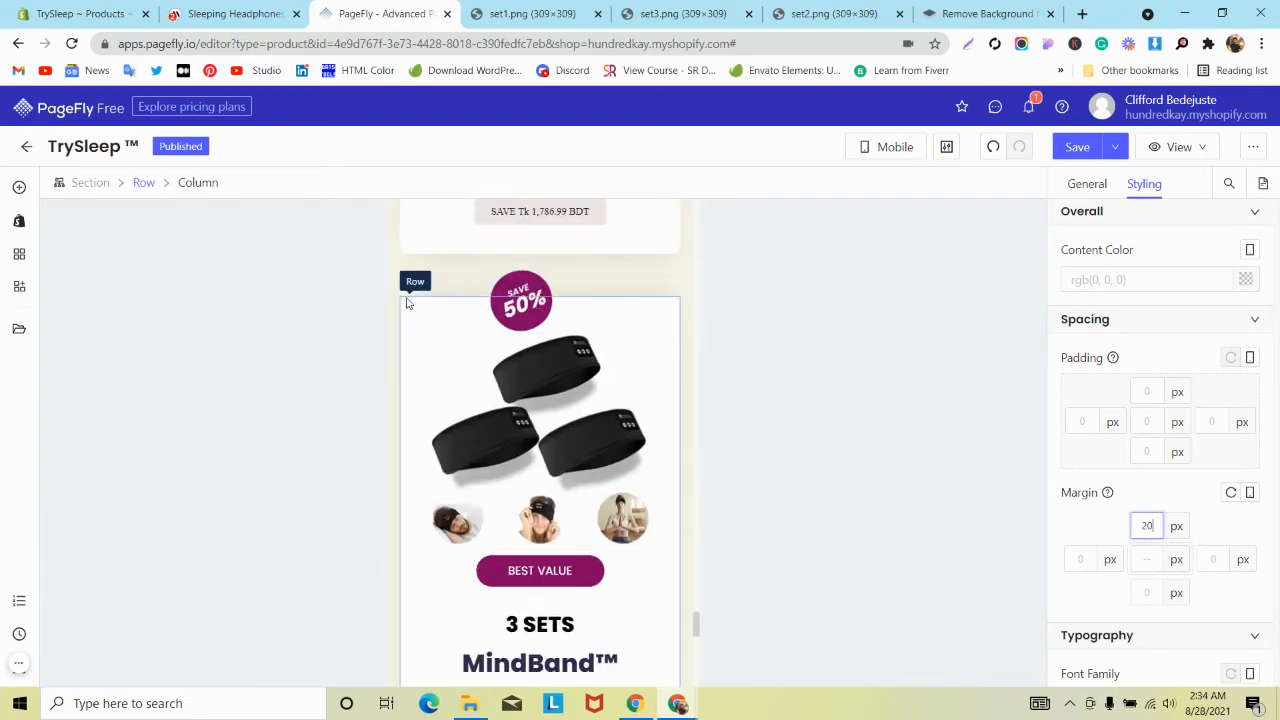
pyautogui.click(406, 303)
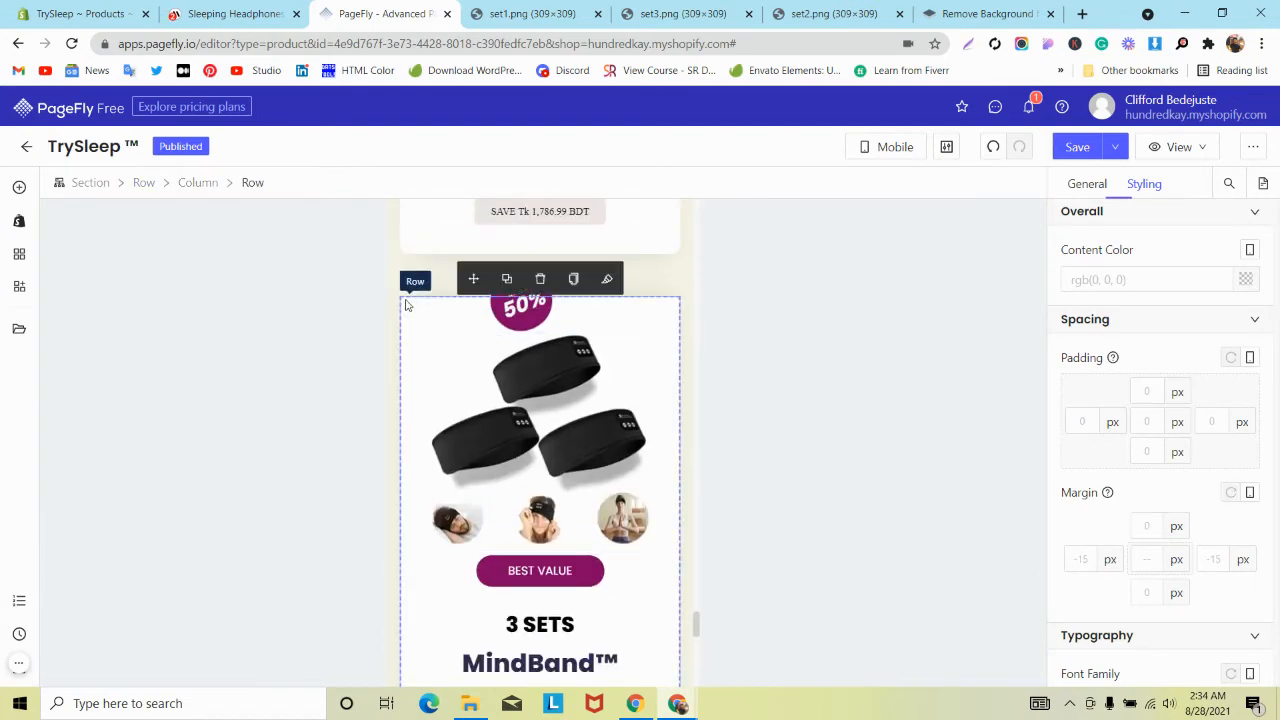
pyautogui.tripleClick(194, 190)
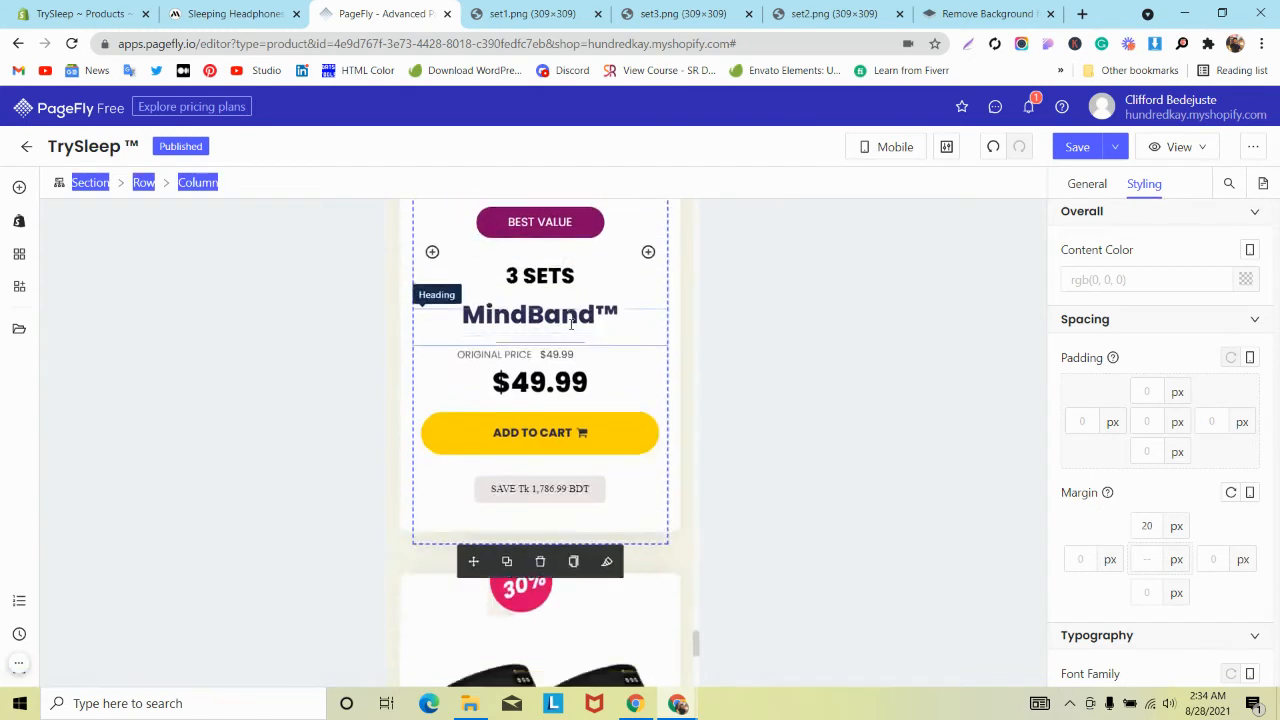
pyautogui.scroll(-3, 571, 322)
pyautogui.click(1113, 148)
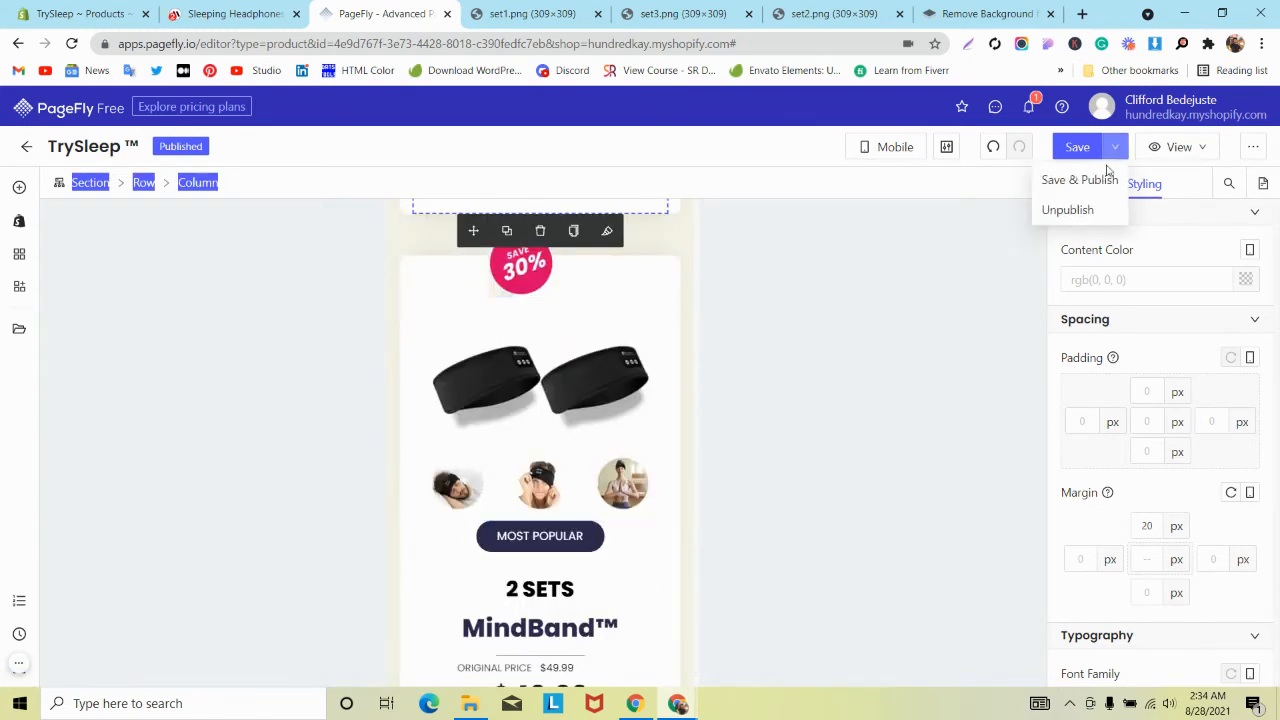
pyautogui.click(1080, 180)
pyautogui.scroll(-3, 540, 340)
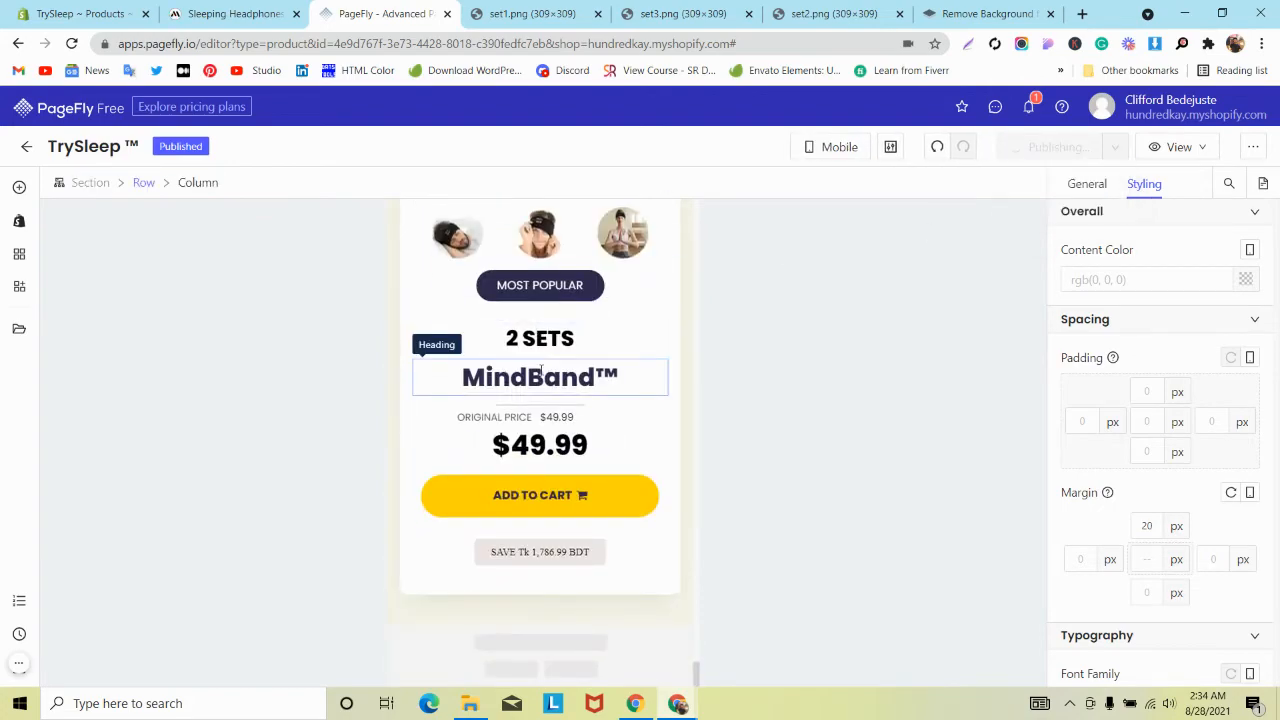
# Switch to the reference MindBand page and examine the sections below its package cards.
pyautogui.click(222, 12)
pyautogui.scroll(8, 545, 330)
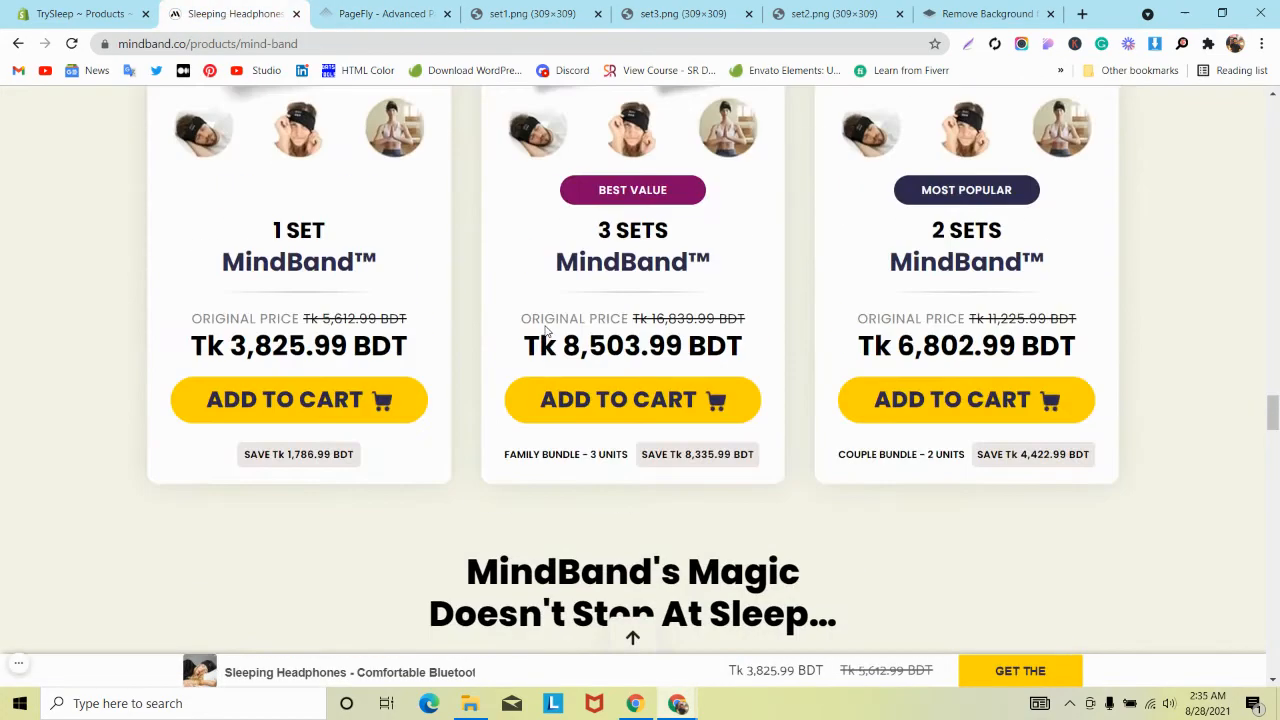
pyautogui.scroll(-3, 547, 330)
pyautogui.scroll(-6, 546, 325)
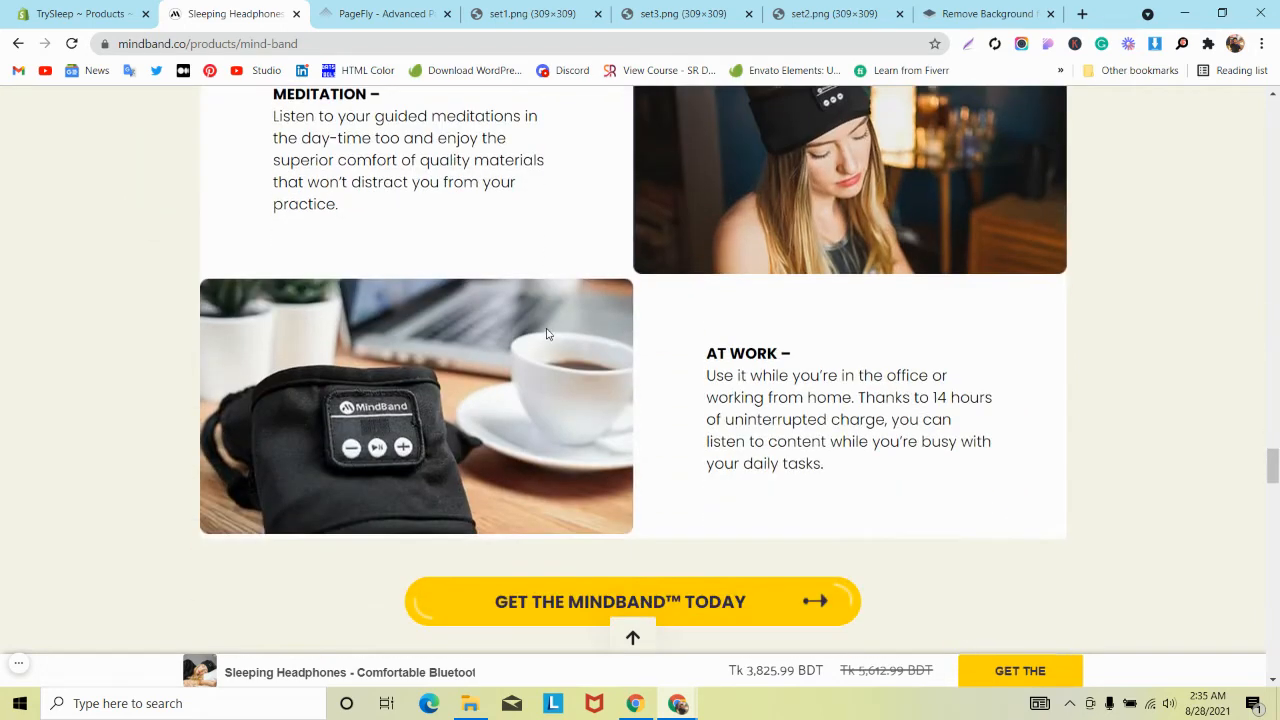
pyautogui.scroll(-1, 547, 334)
pyautogui.scroll(2, 547, 340)
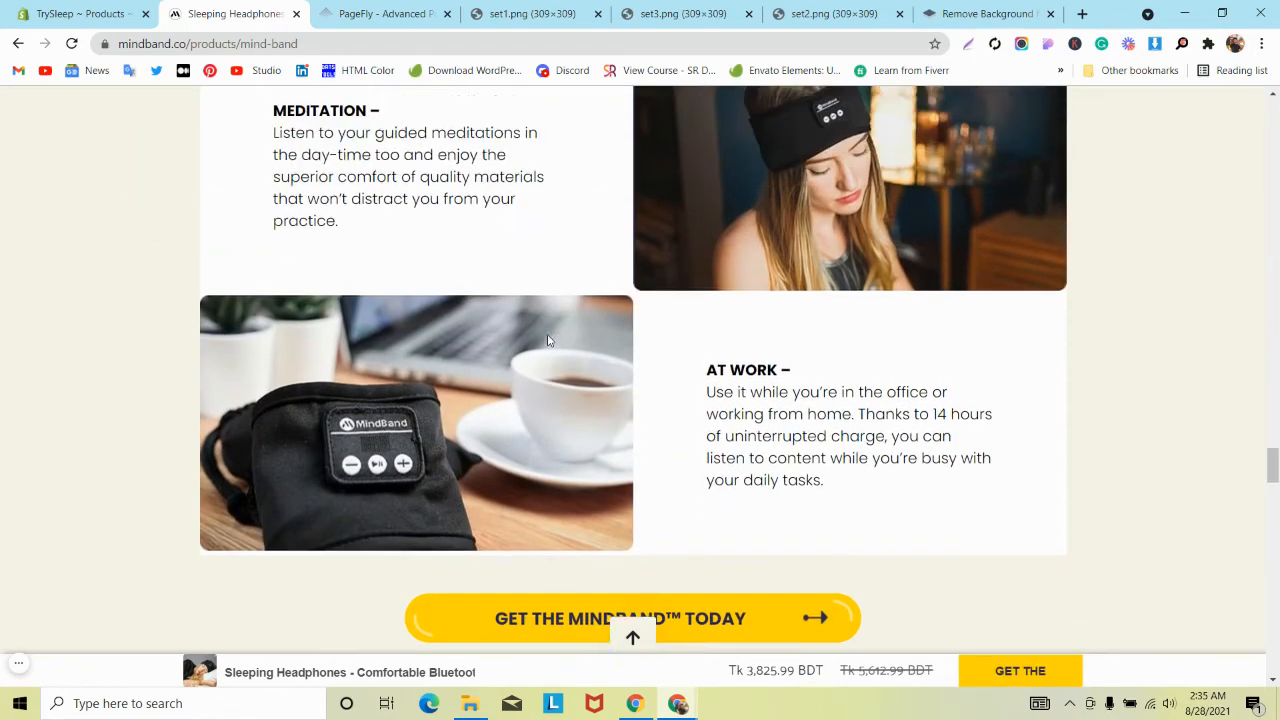
# Return to PageFly, restore the All Devices view, and add a single-column (1/1) layout section below the package cards.
pyautogui.click(380, 13)
pyautogui.click(877, 147)
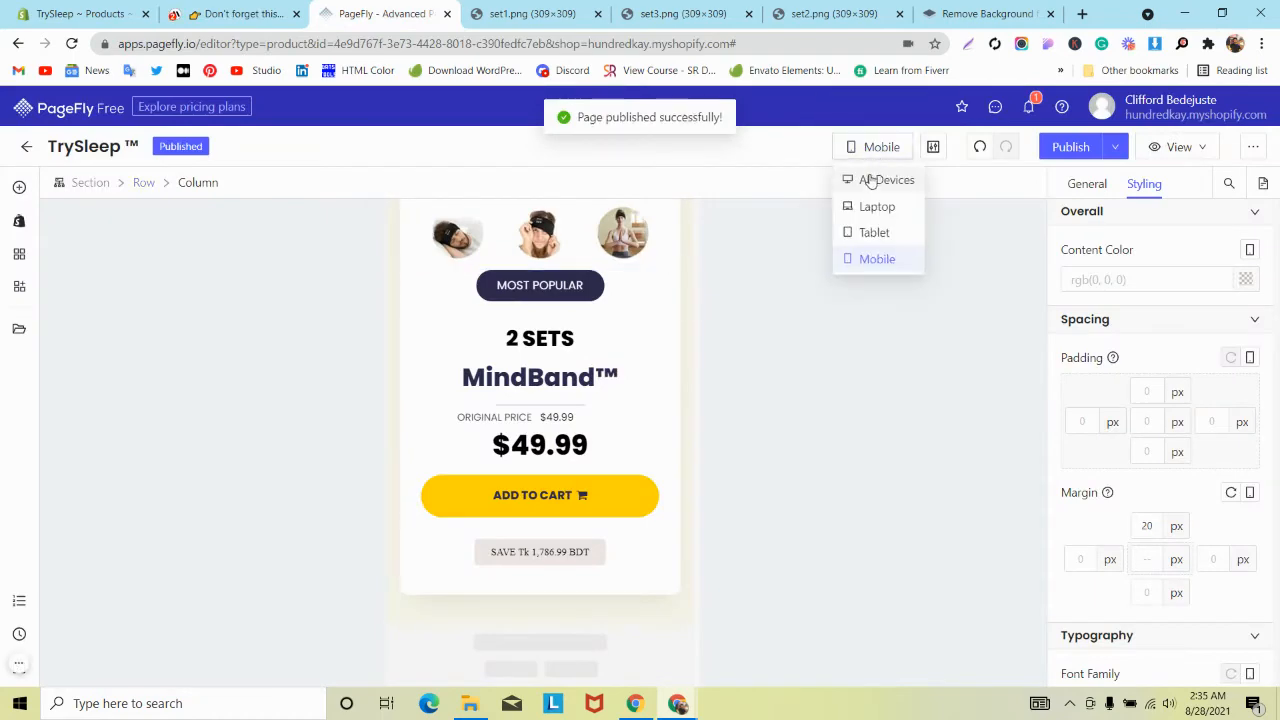
pyautogui.click(868, 180)
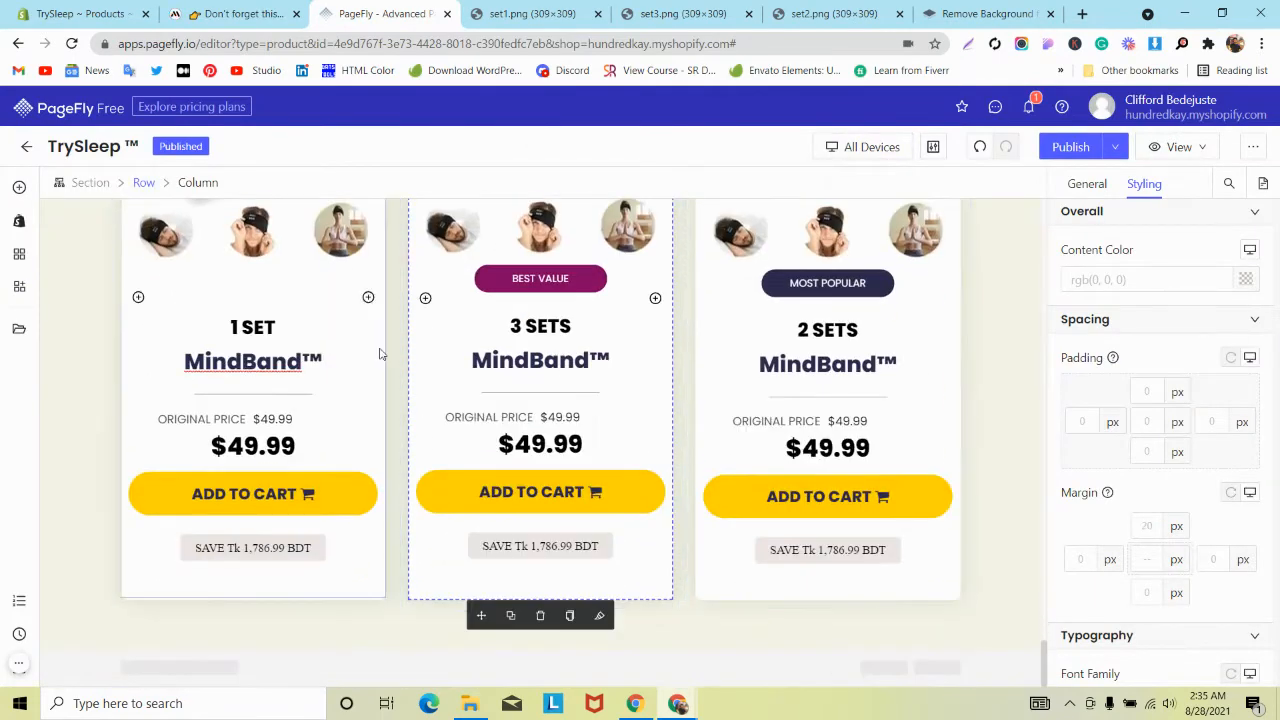
pyautogui.click(19, 187)
pyautogui.click(250, 8)
pyautogui.scroll(6, 428, 215)
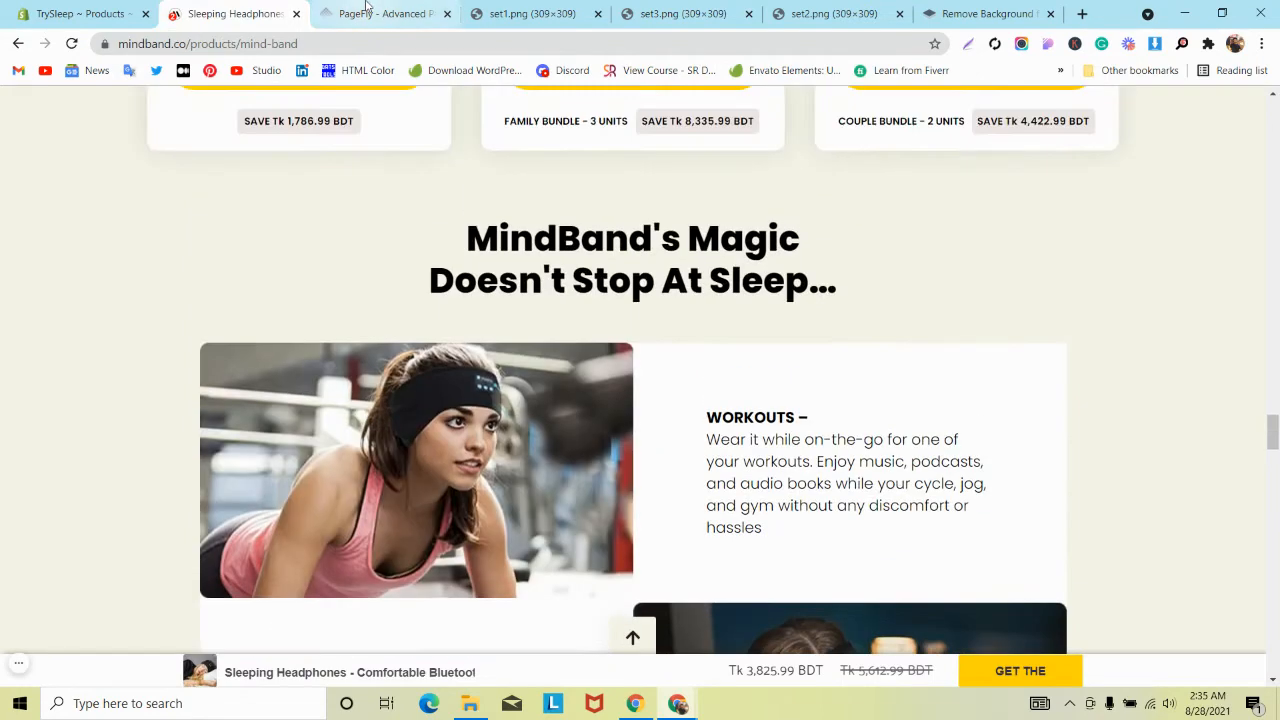
pyautogui.click(364, 7)
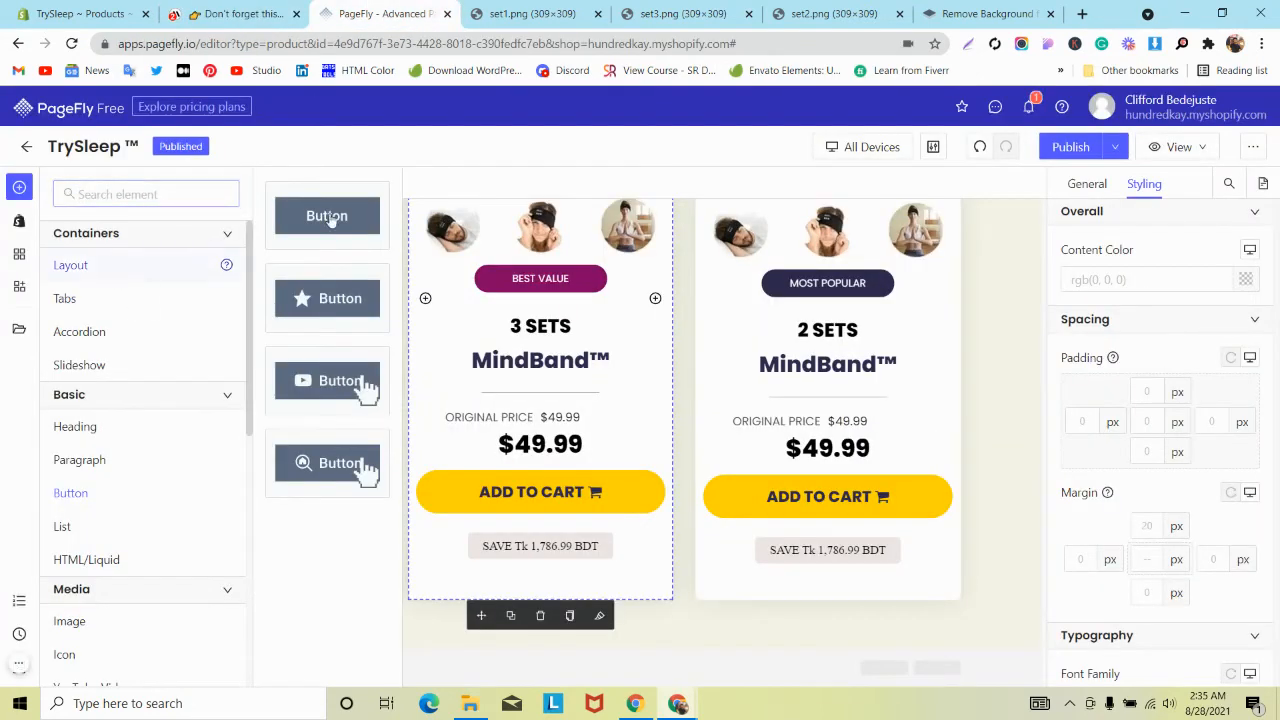
pyautogui.moveTo(322, 218); pyautogui.dragTo(290, 635)
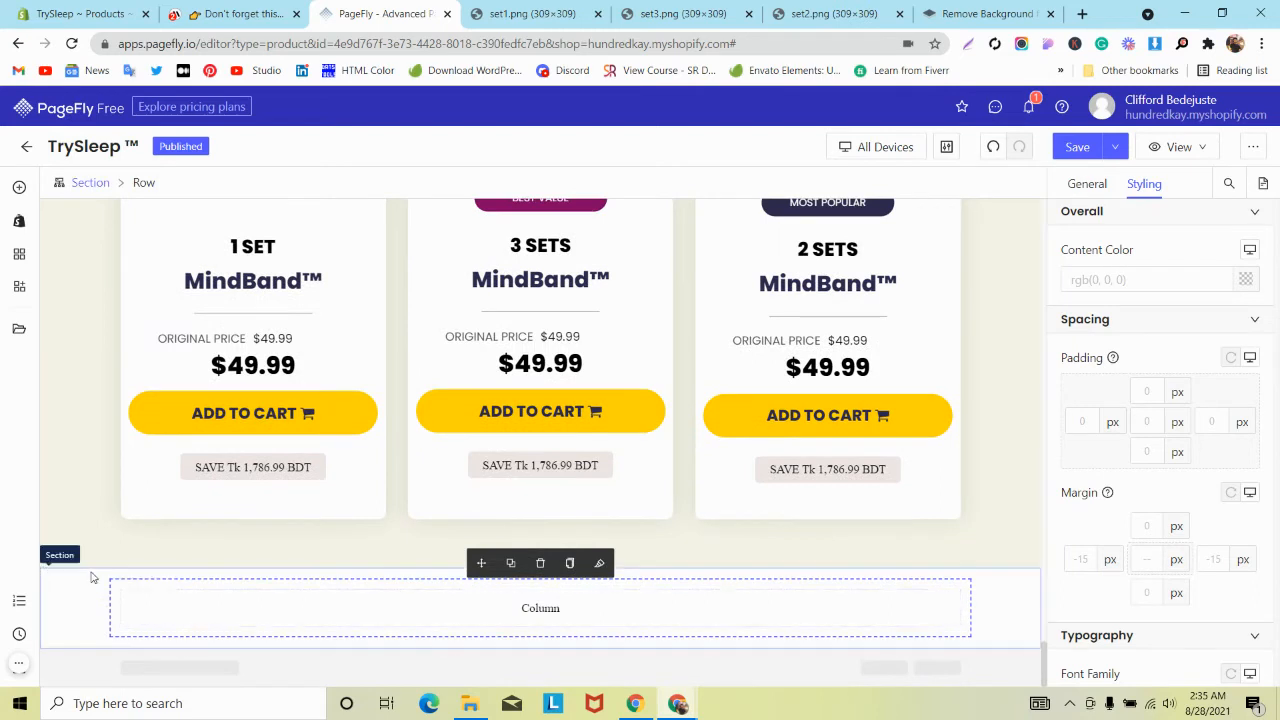
# Add a heading to the new section's column and center its text.
pyautogui.click(19, 187)
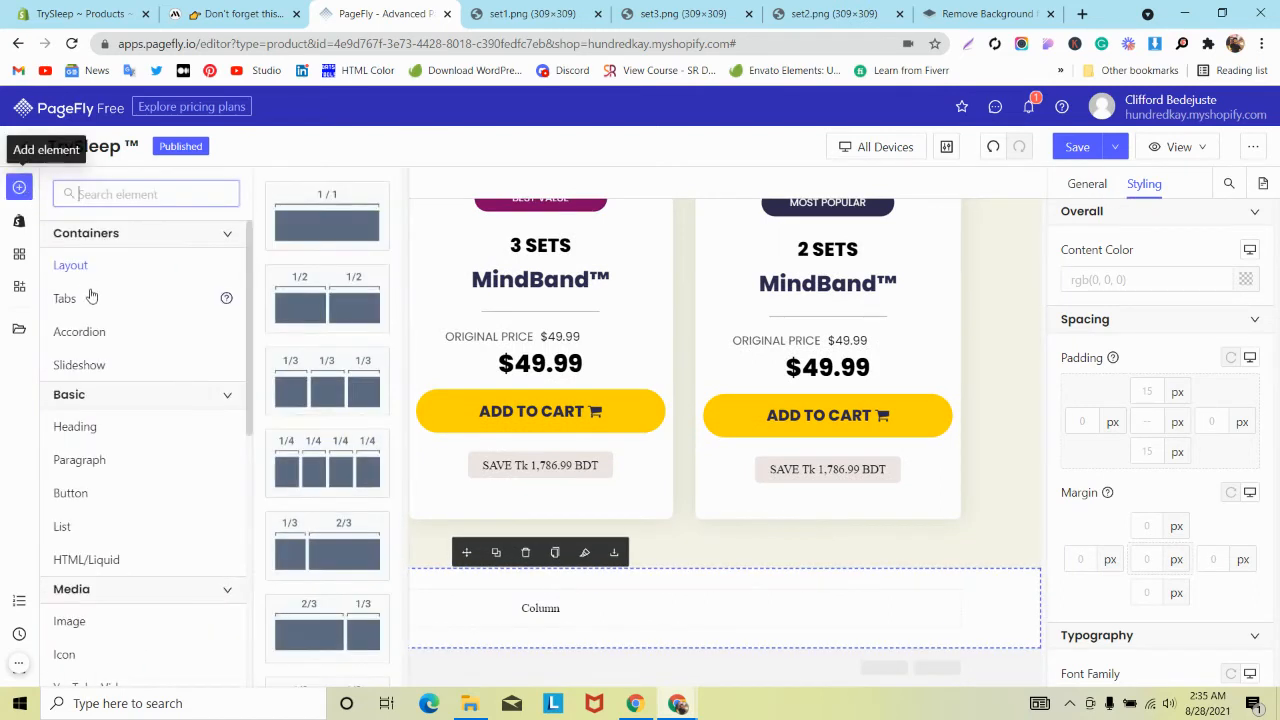
pyautogui.moveTo(99, 427)
pyautogui.moveTo(329, 214); pyautogui.dragTo(437, 592)
pyautogui.scroll(-5, 1150, 420)
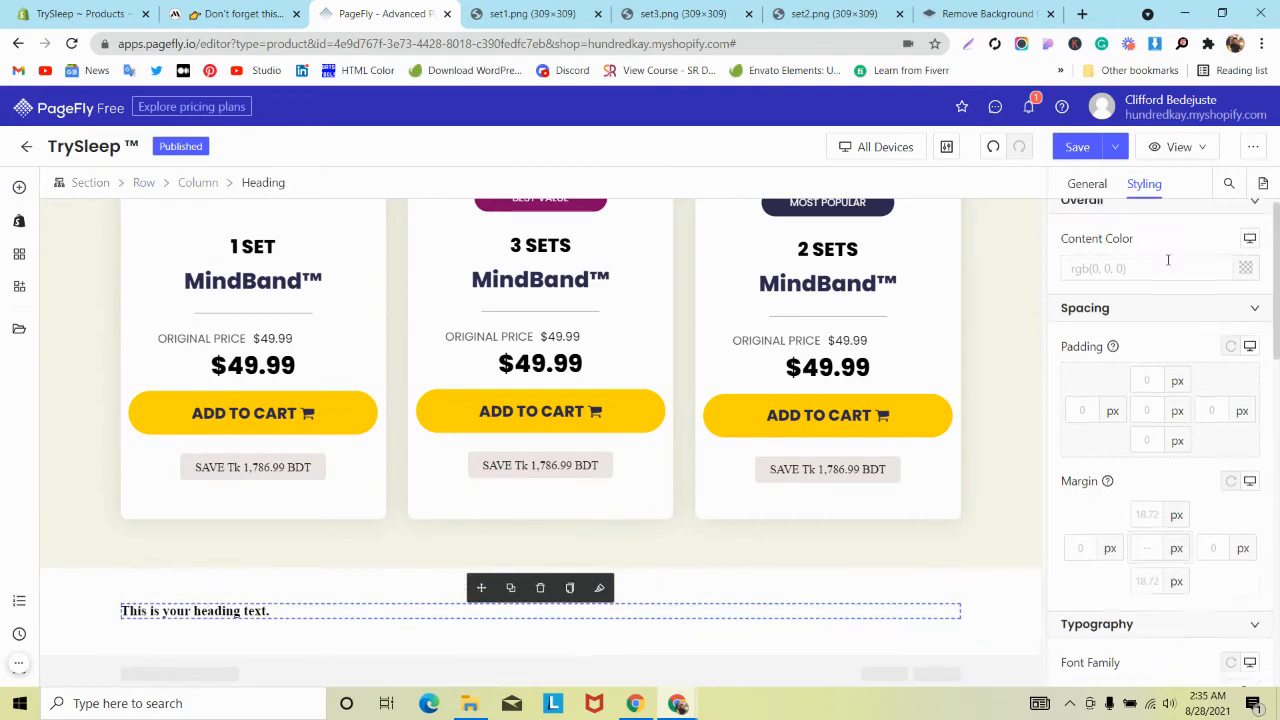
pyautogui.click(1147, 420)
# Replace the new heading's text with "MindBand's Magic Doesn't Stop At Sleep..." copied from the reference page, breaking the line before "Doesn't".
pyautogui.hotkey('ctrl', '2')
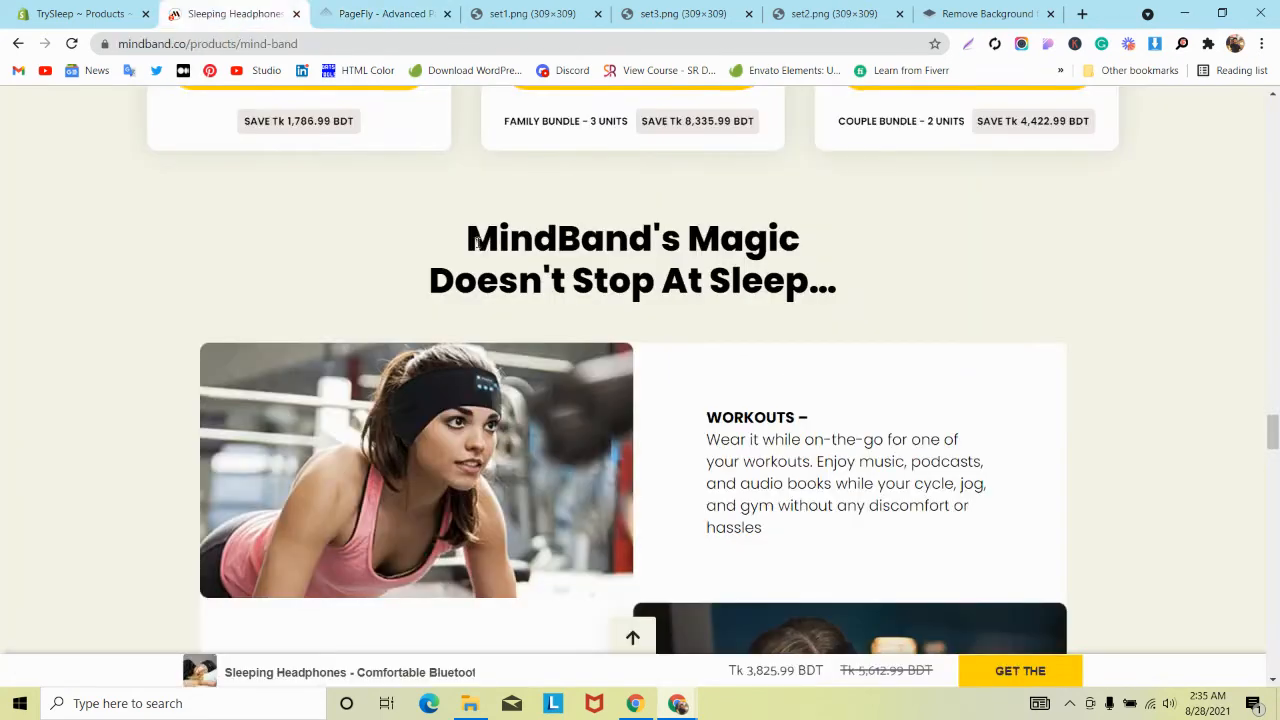
pyautogui.tripleClick(490, 245)
pyautogui.click(483, 243)
pyautogui.moveTo(477, 237); pyautogui.dragTo(837, 285)
pyautogui.hotkey('ctrl', 'c')
pyautogui.hotkey('ctrl', '3')
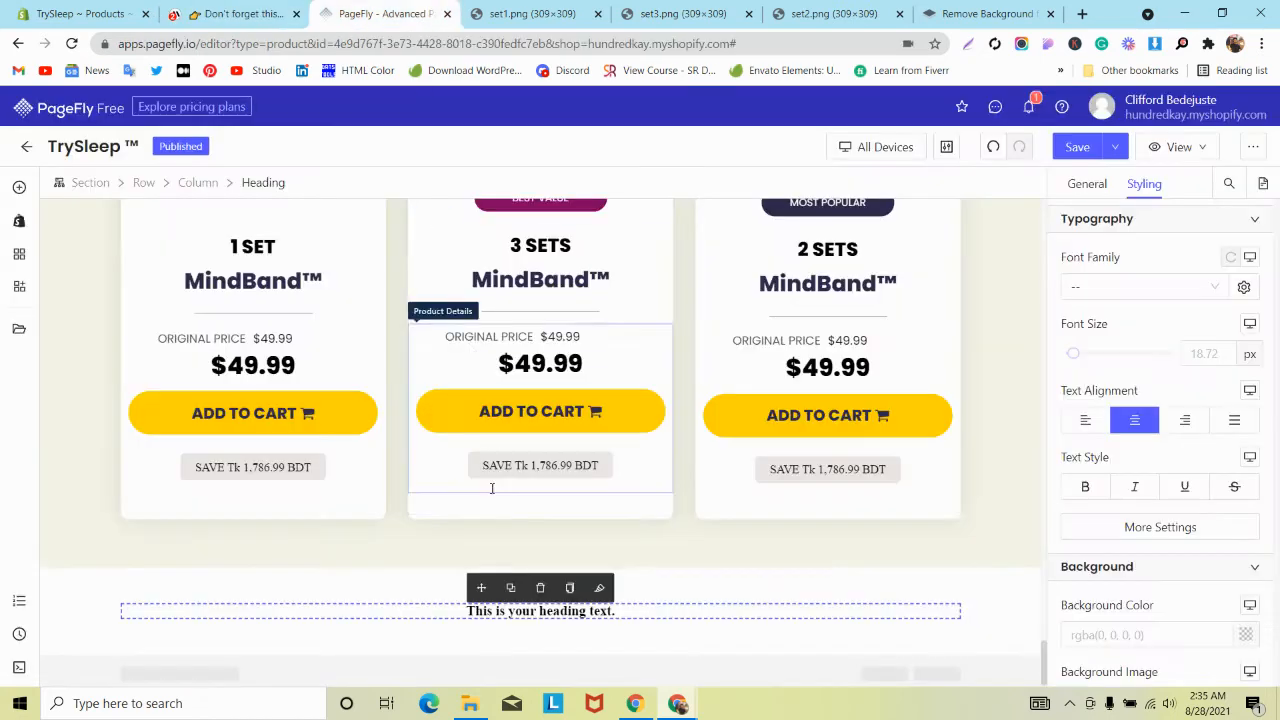
pyautogui.click(1087, 183)
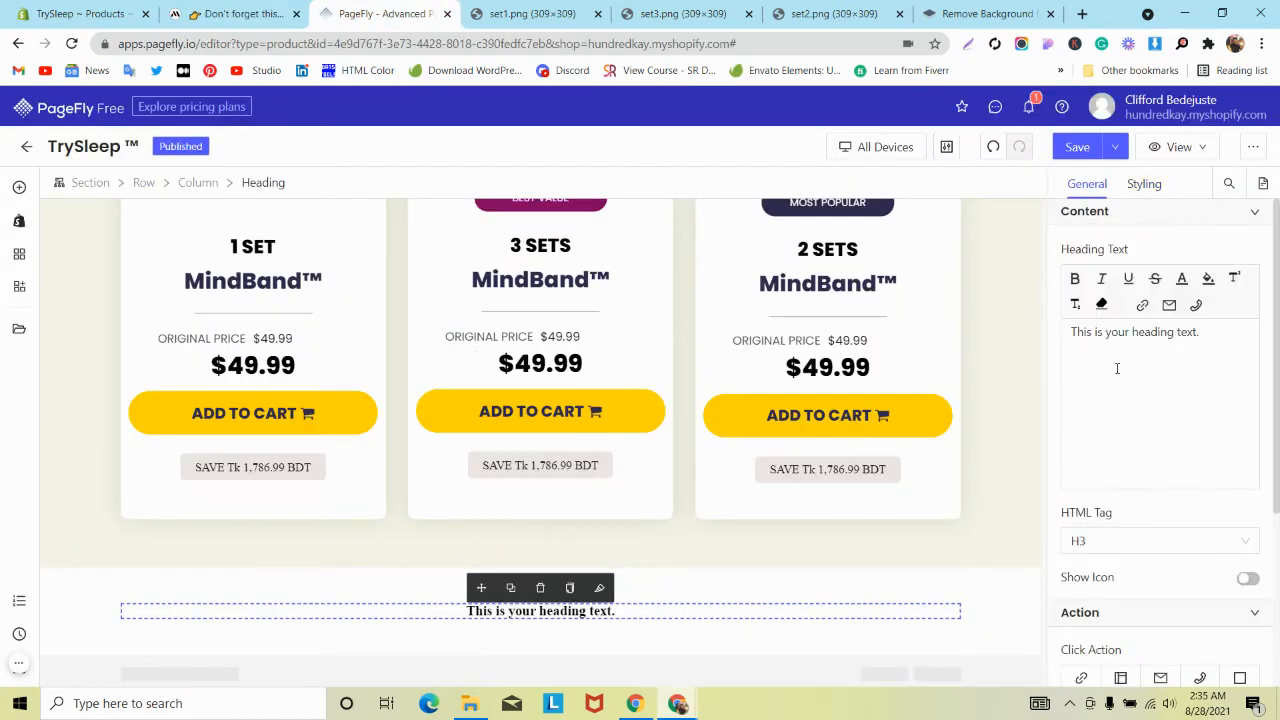
pyautogui.hotkey('ctrl', 'v')
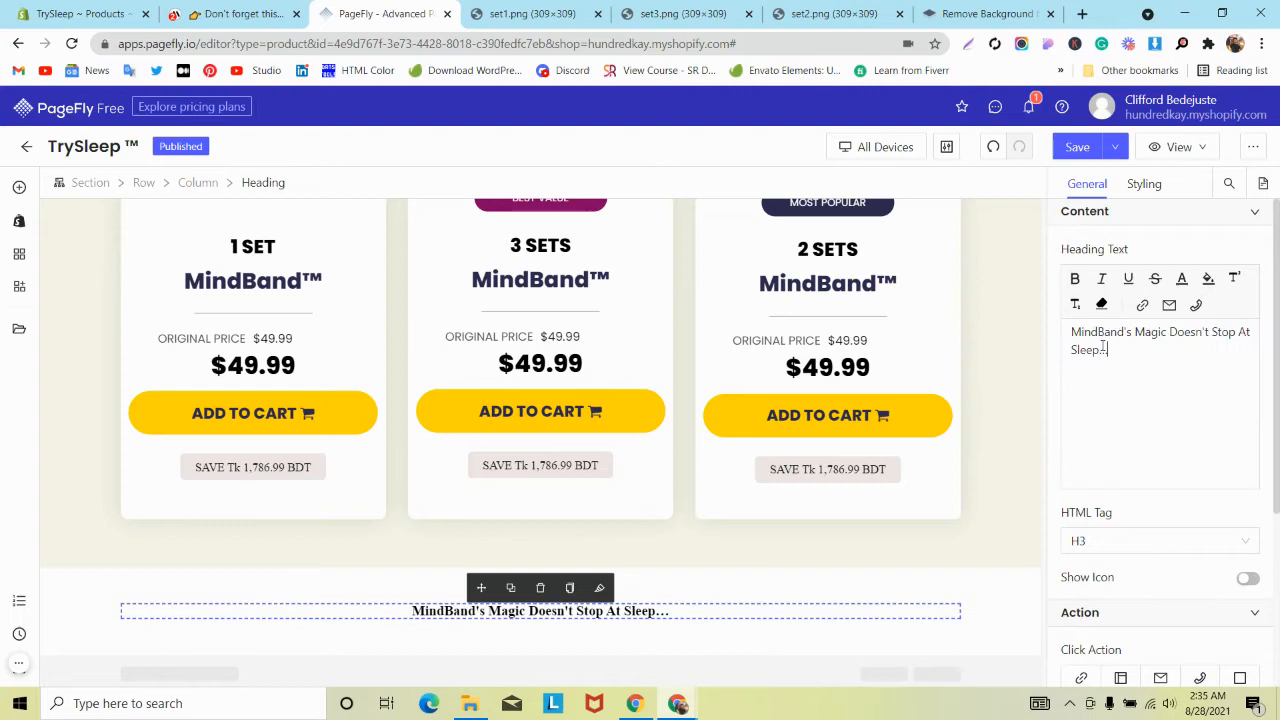
pyautogui.click(1170, 332)
pyautogui.press('Return')
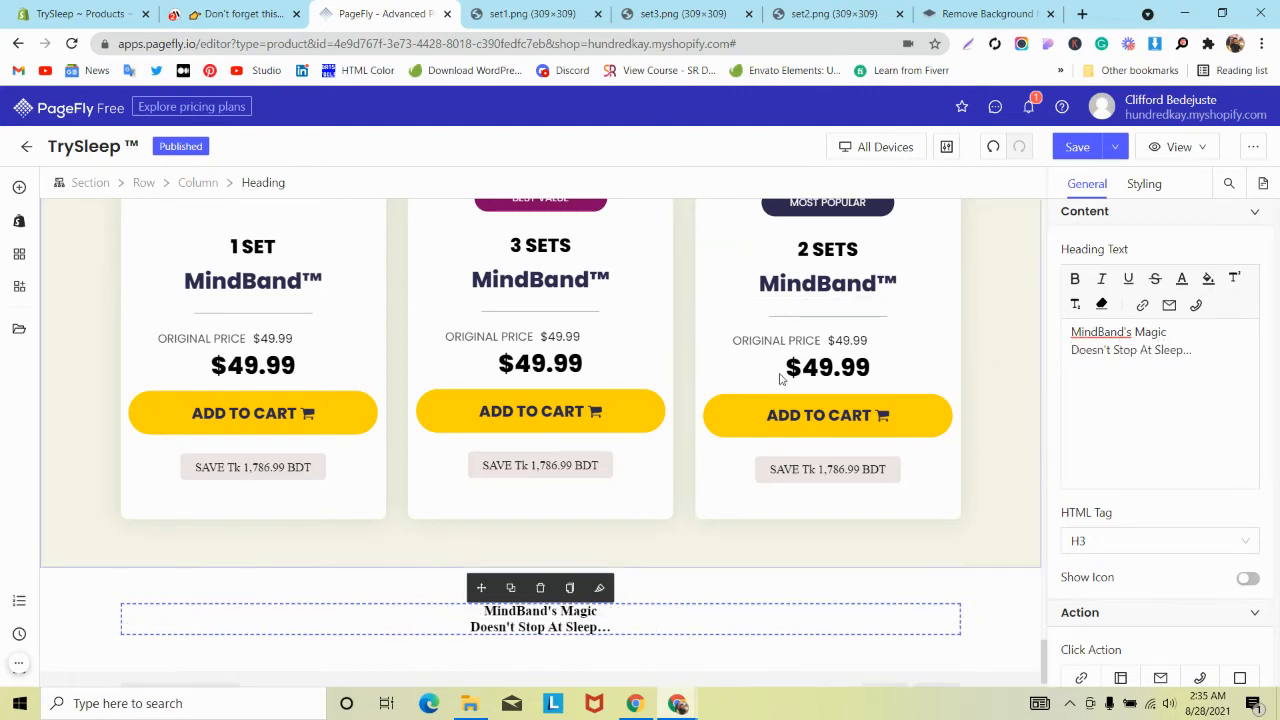
# Copy the styles of the "See What Others Are Saying About MindBand™" heading onto the new heading.
pyautogui.scroll(15, 780, 371)
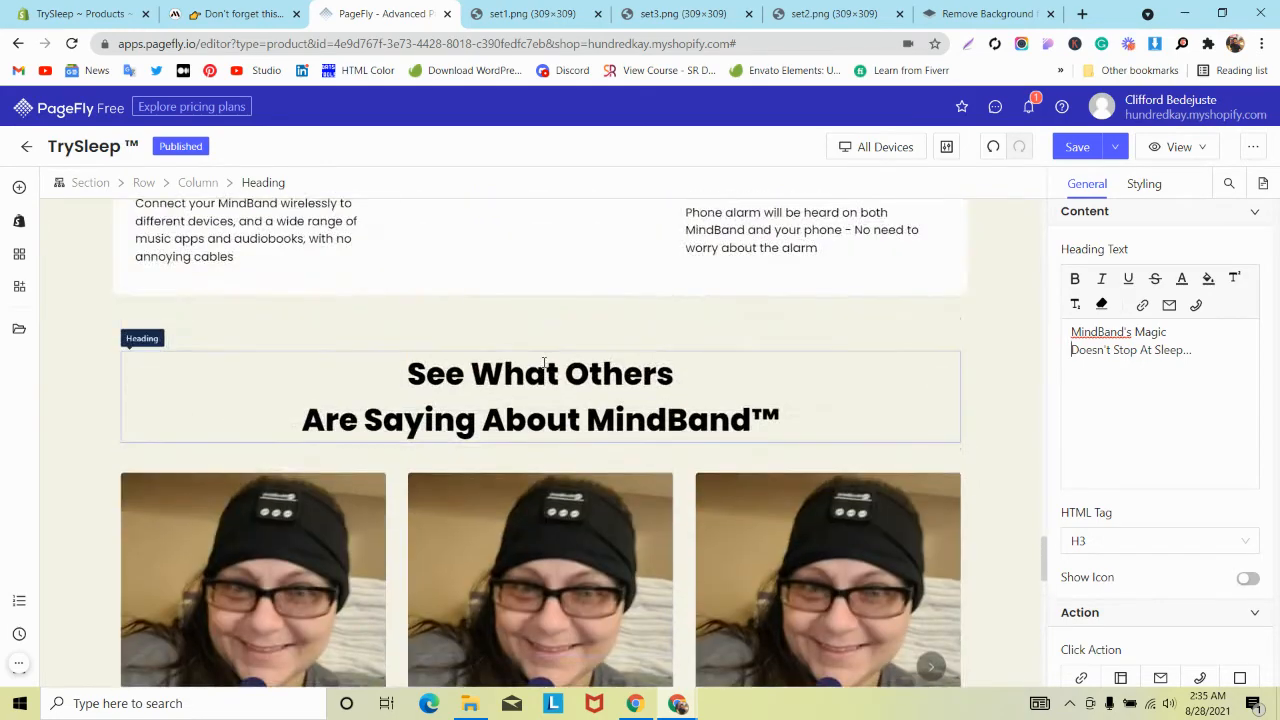
pyautogui.click(548, 366)
pyautogui.click(569, 340)
pyautogui.scroll(-15, 555, 370)
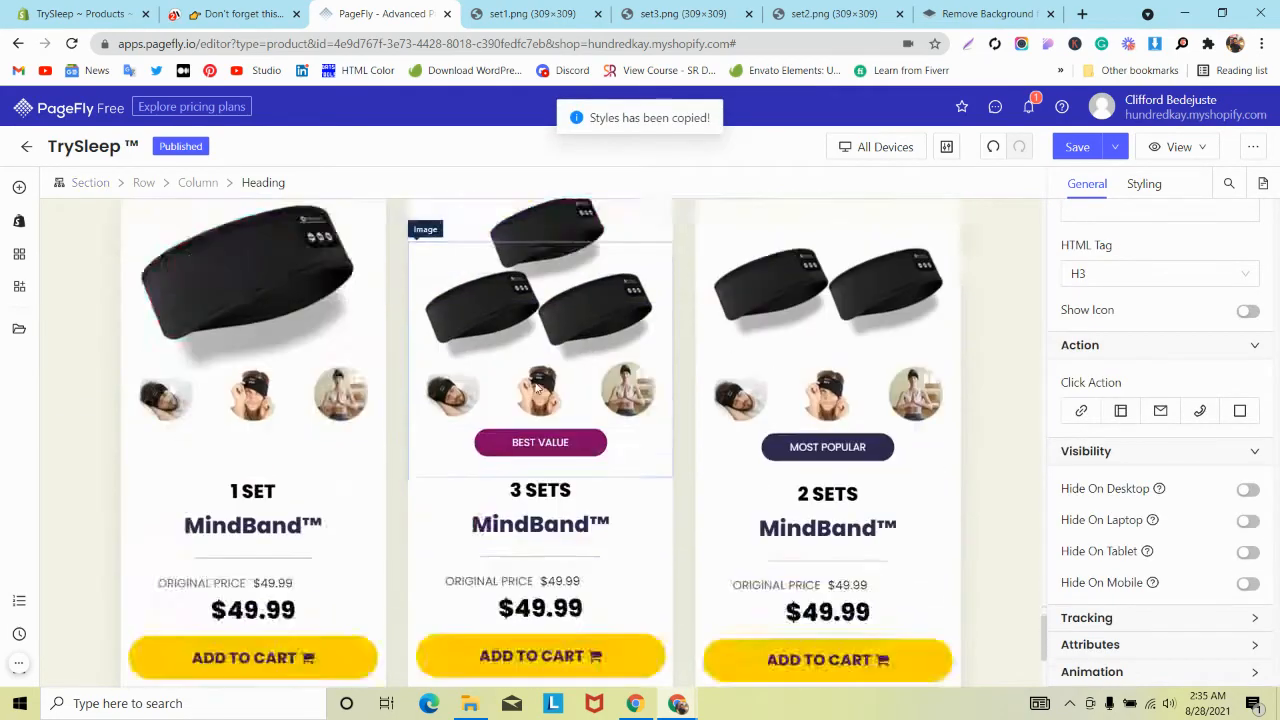
pyautogui.click(549, 585)
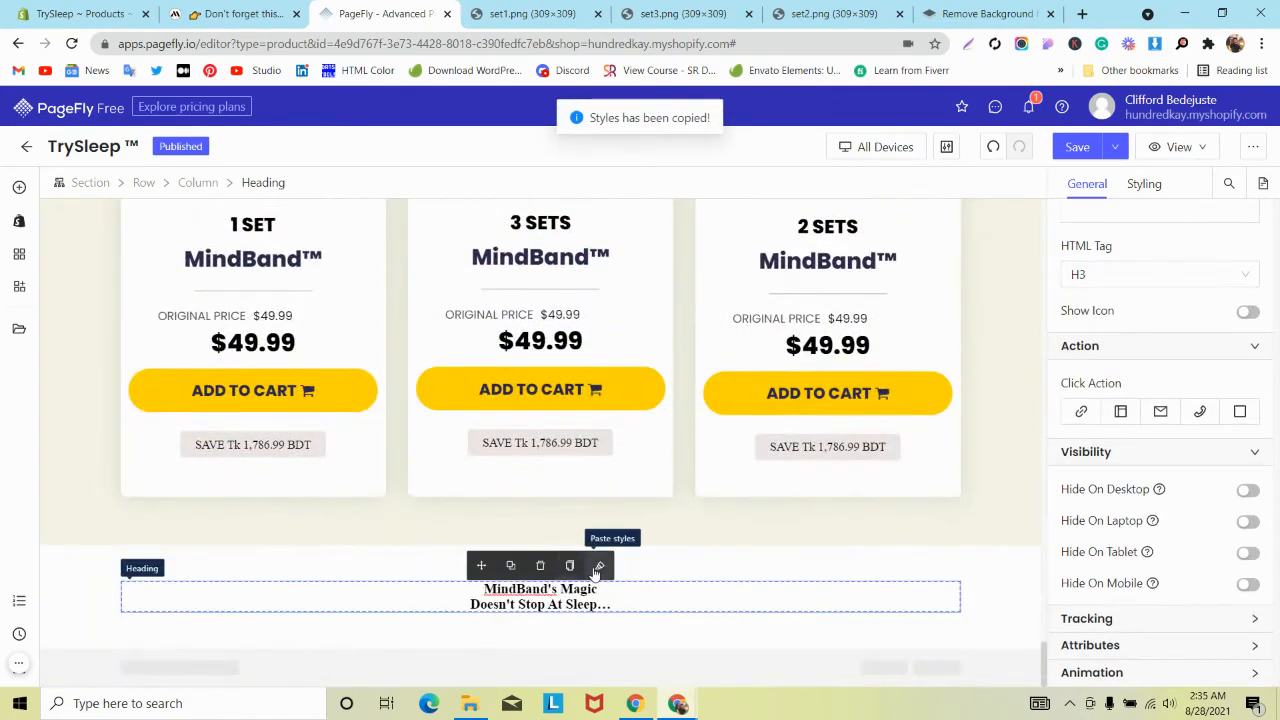
pyautogui.click(603, 568)
pyautogui.scroll(-1, 510, 450)
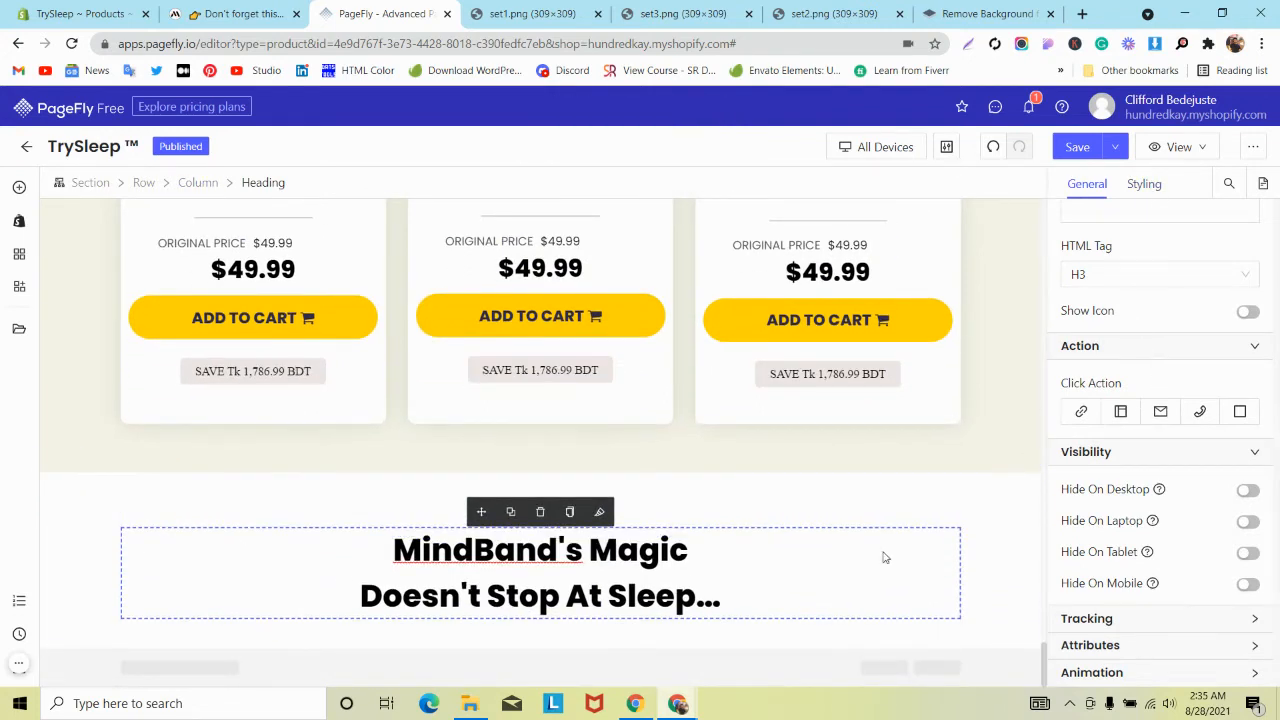
# Set the margin of the "MindBand's Magic Doesn't Stop At Sleep..." heading to 2 px on all sides.
pyautogui.click(846, 514)
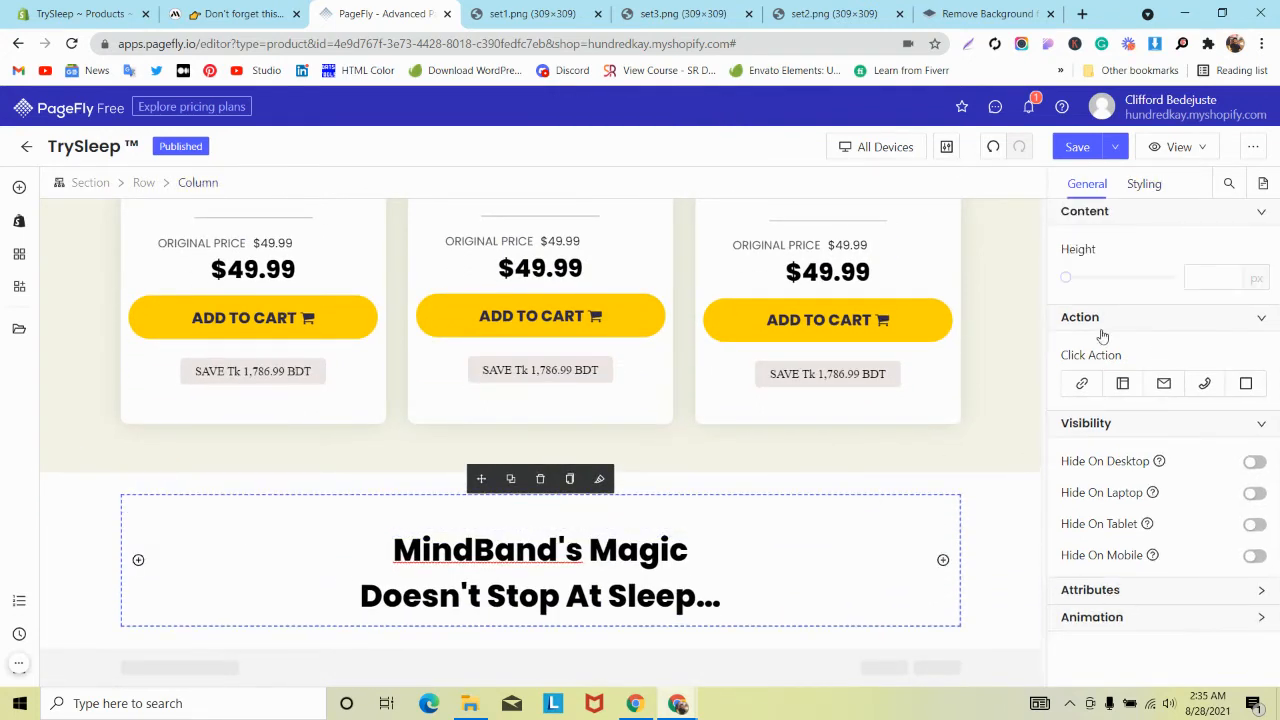
pyautogui.click(668, 577)
pyautogui.click(1144, 183)
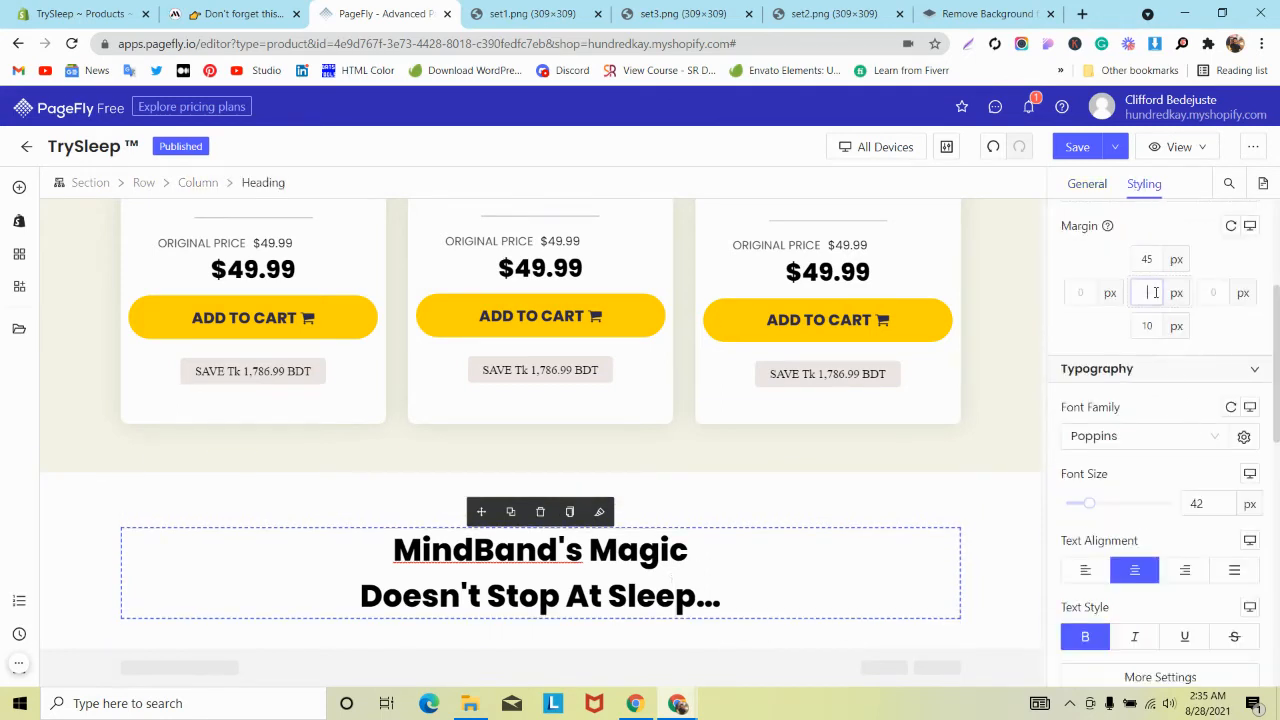
pyautogui.write('2')
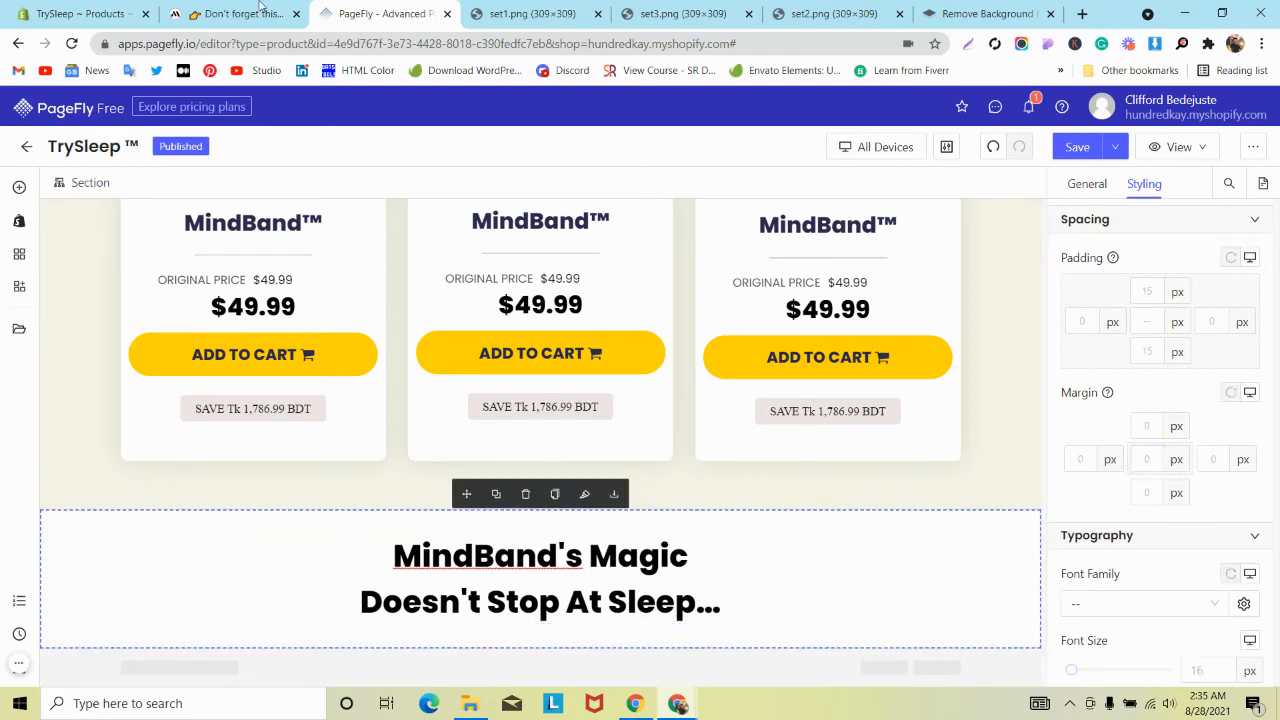
# Copy the styles of the package cards section onto the section holding the new heading.
pyautogui.click(243, 13)
pyautogui.click(385, 13)
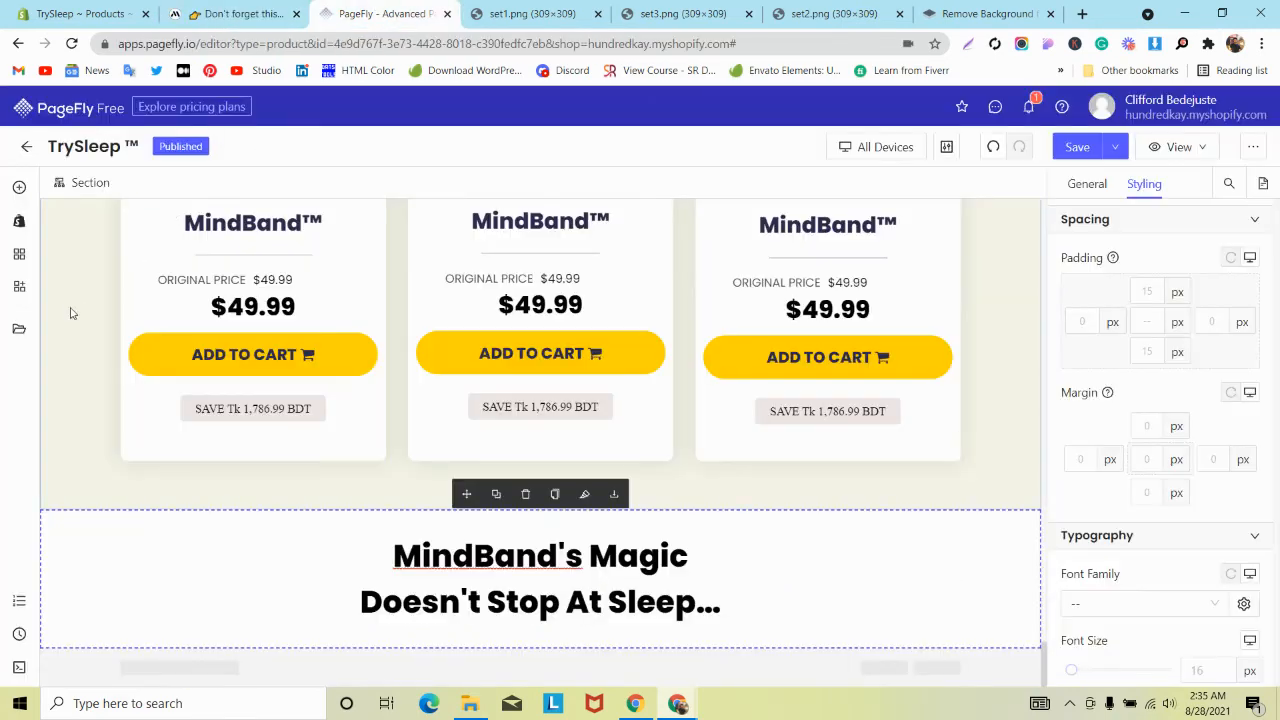
pyautogui.click(556, 526)
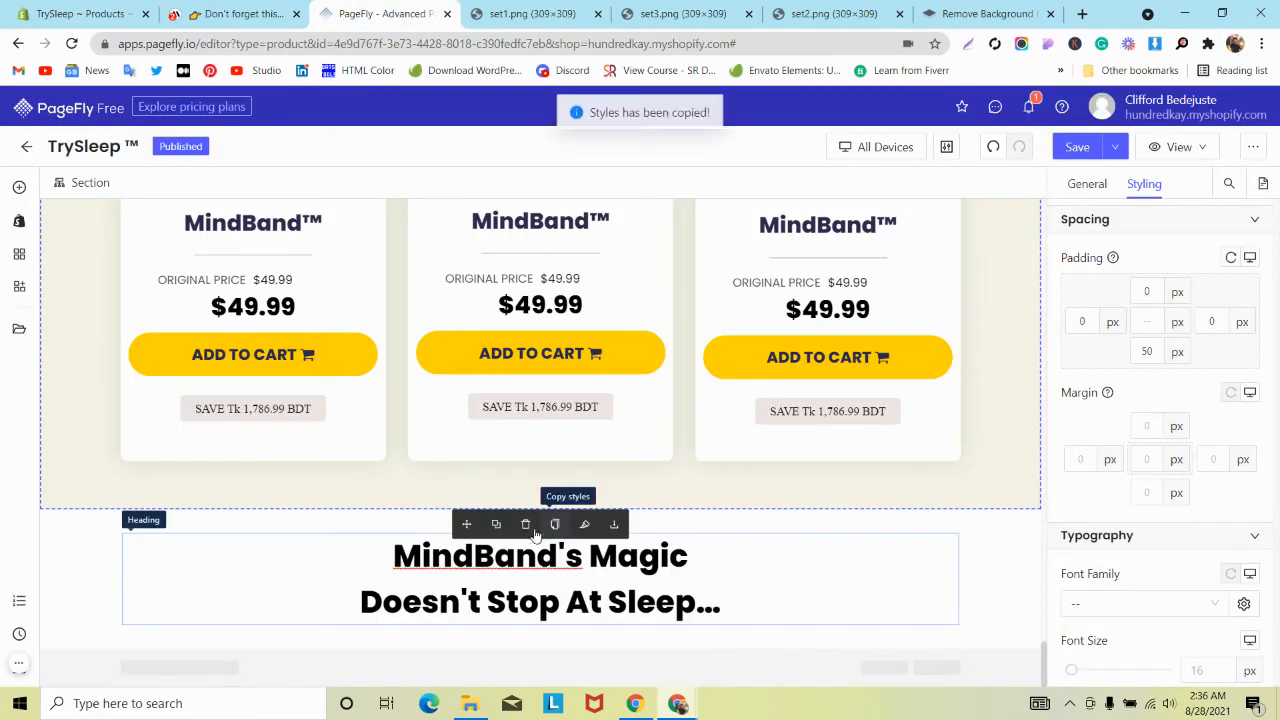
pyautogui.click(76, 526)
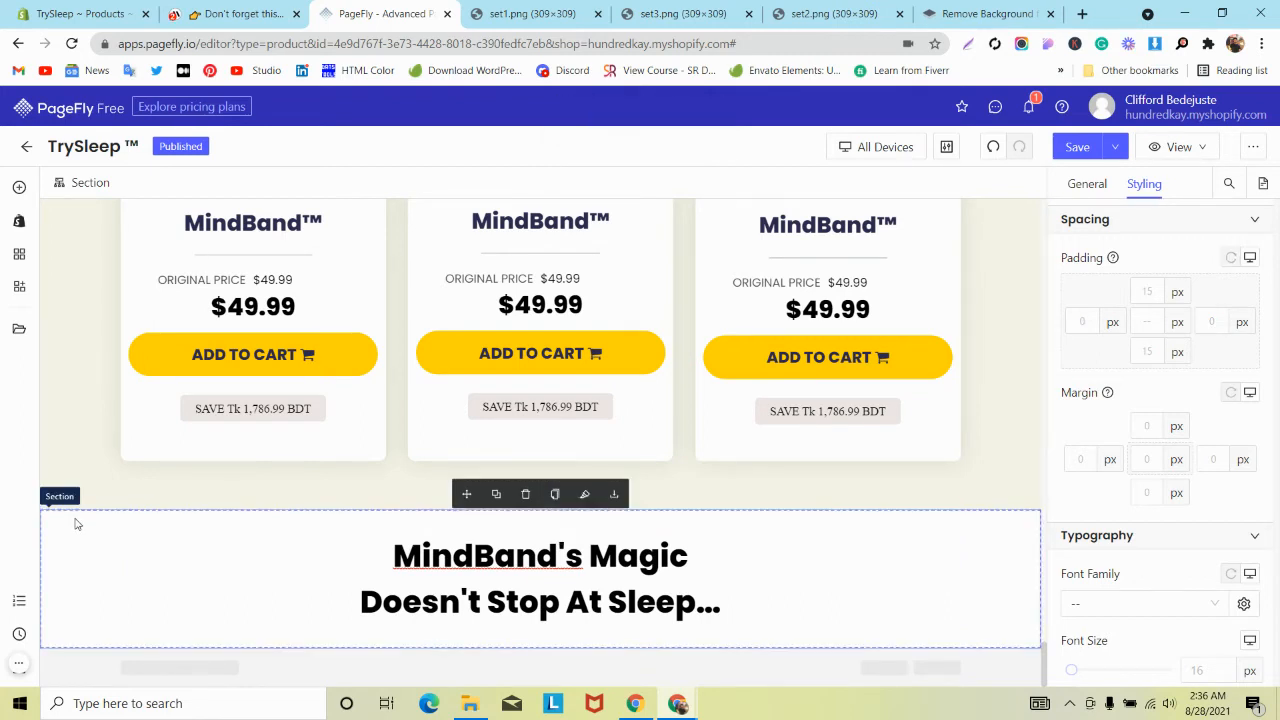
pyautogui.click(585, 494)
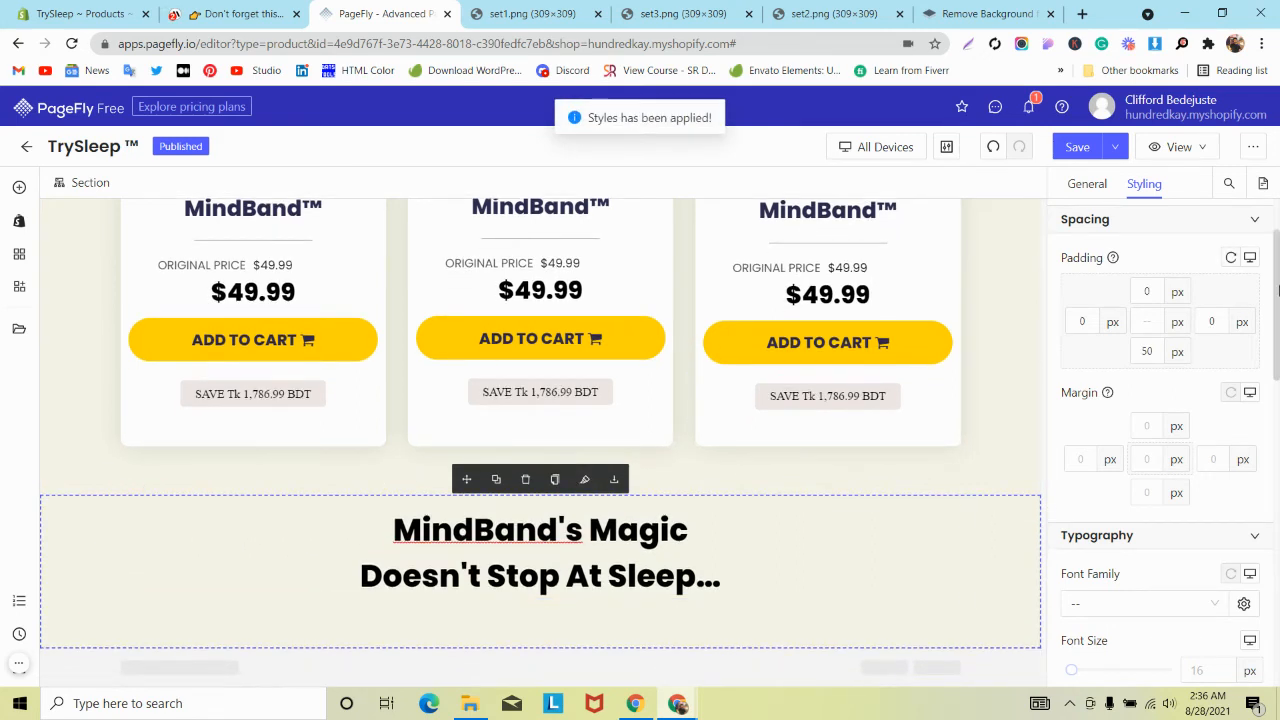
# Set the heading section's top and bottom padding to 30 px each.
pyautogui.click(1143, 293)
pyautogui.write('5')
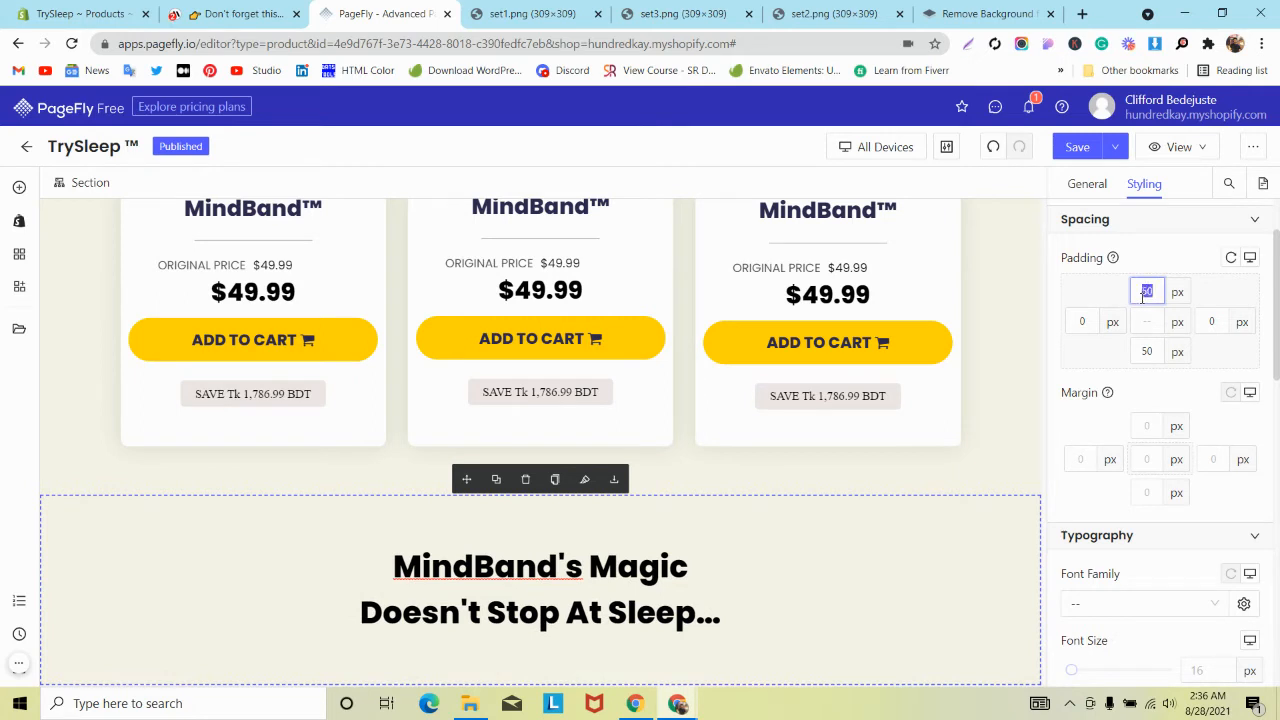
pyautogui.write('30')
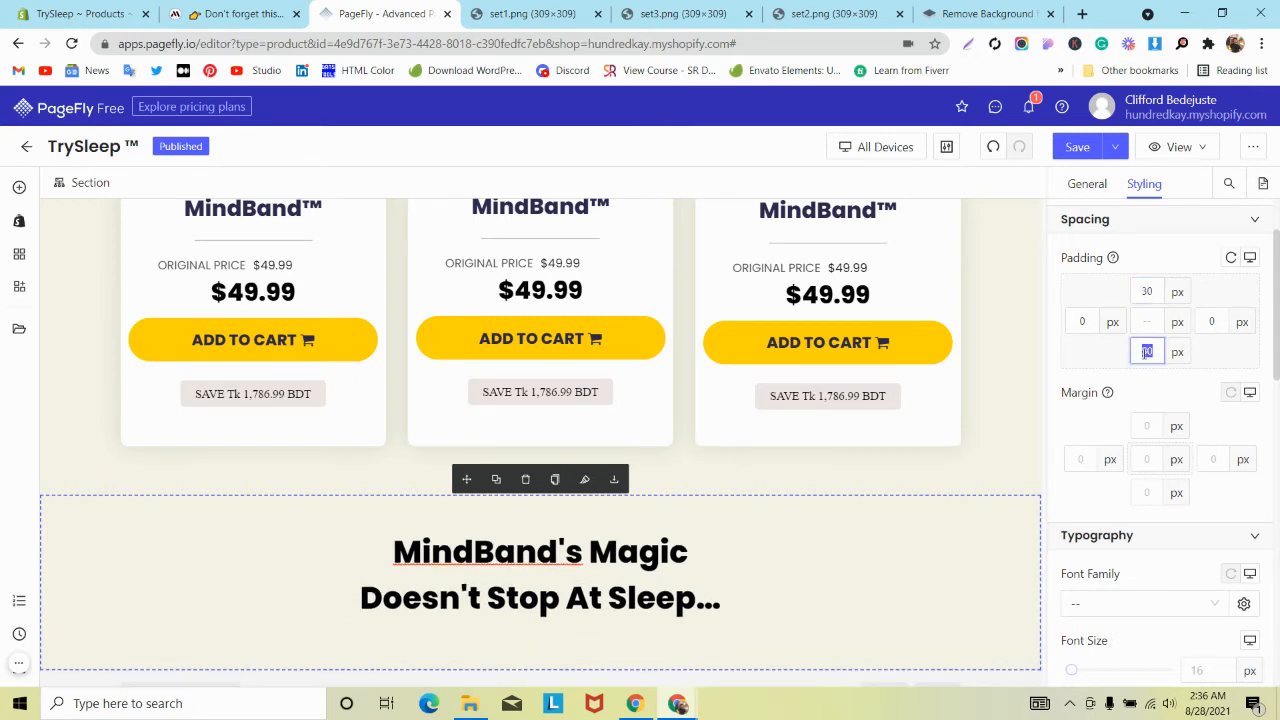
pyautogui.write('30')
# Check the section's layout on the reference page, then insert a two-column (1/2, 1/2) row below the heading and show its general settings.
pyautogui.click(100, 13)
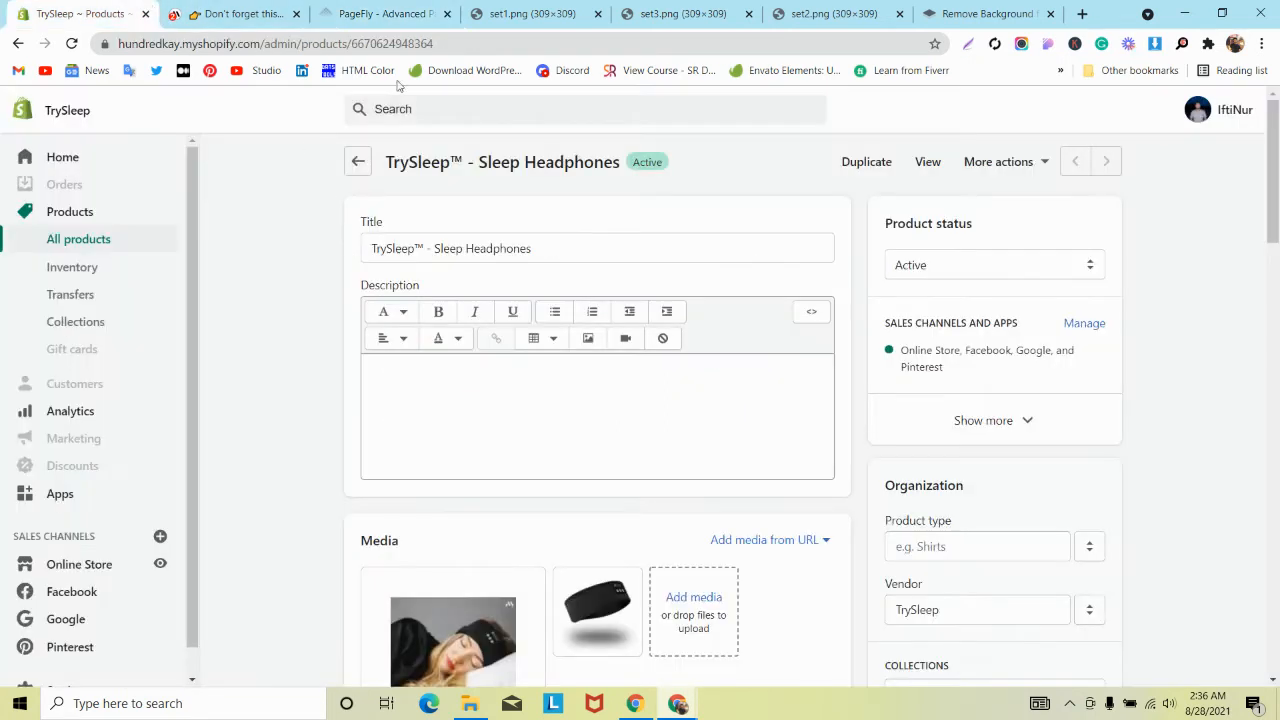
pyautogui.click(235, 13)
pyautogui.scroll(-3, 290, 221)
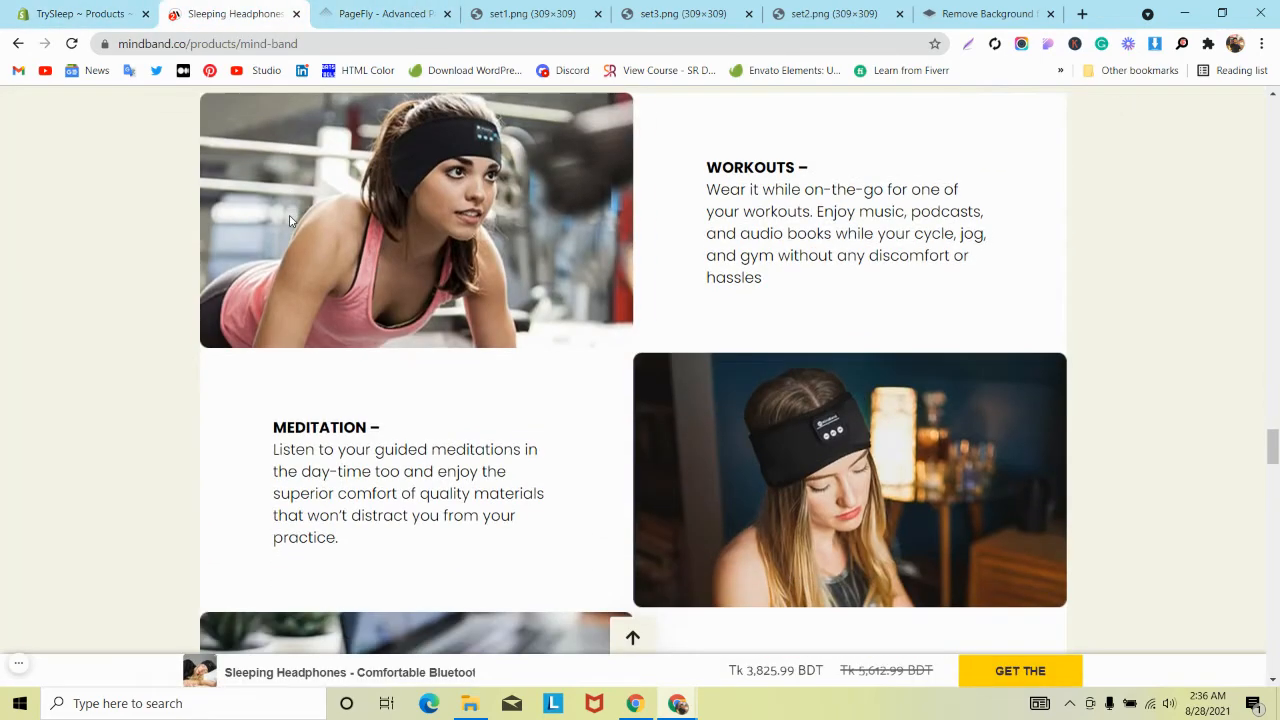
pyautogui.scroll(-3, 290, 221)
pyautogui.scroll(5, 290, 221)
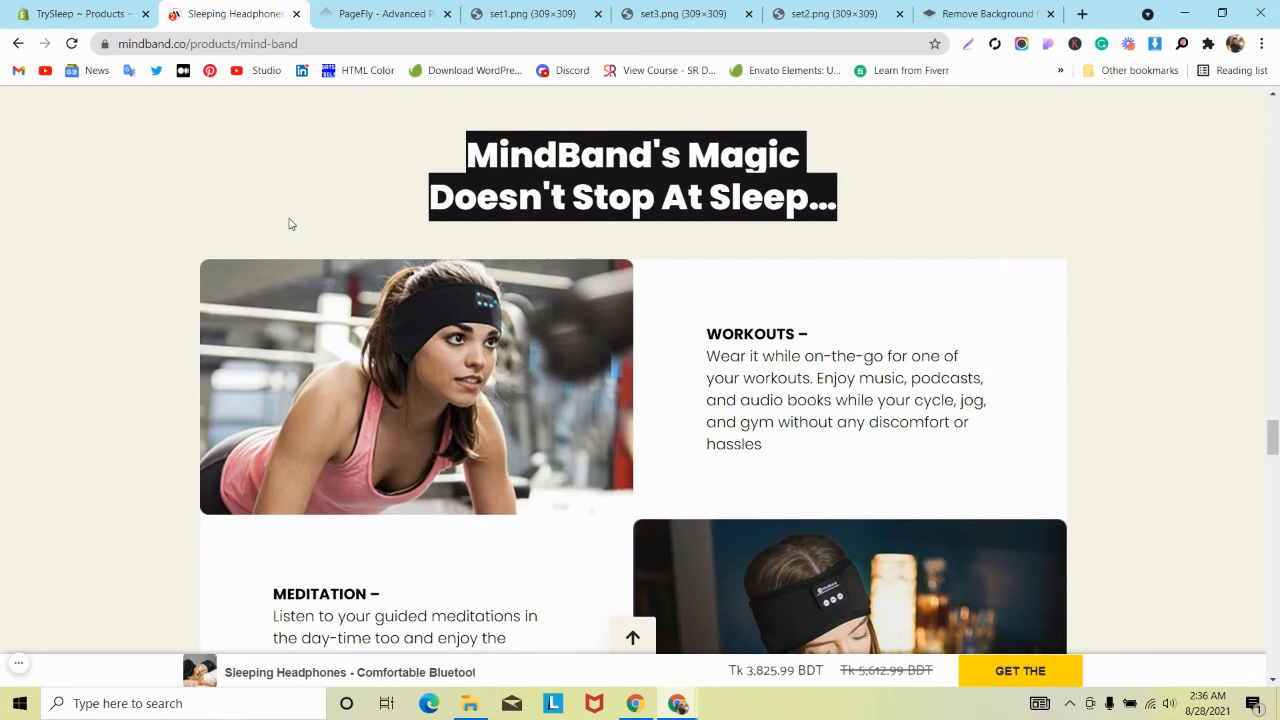
pyautogui.click(380, 14)
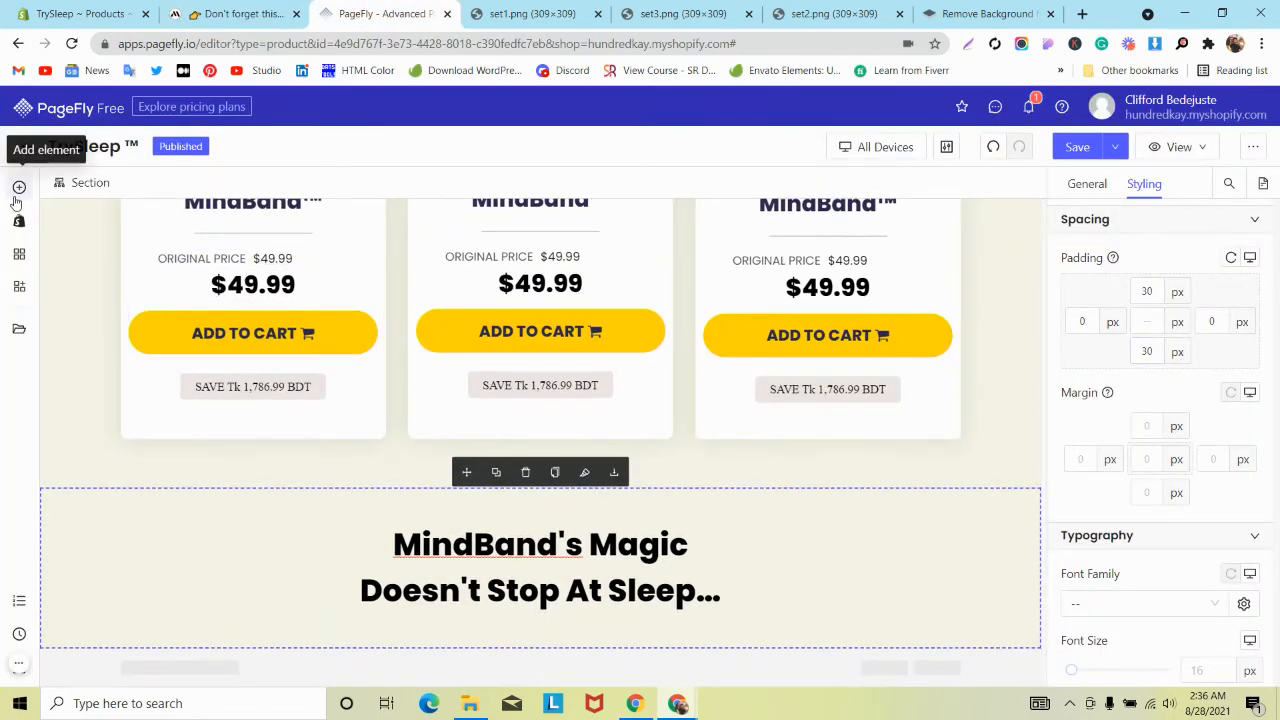
pyautogui.click(18, 192)
pyautogui.moveTo(133, 271)
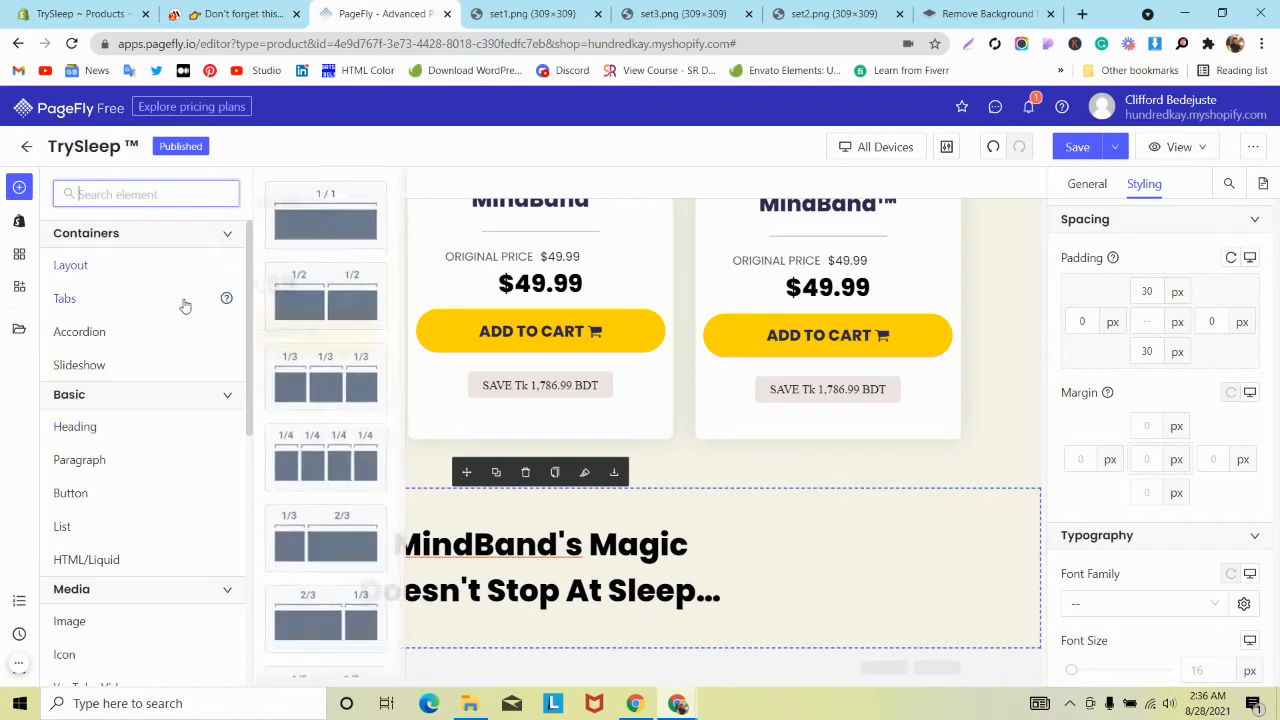
pyautogui.moveTo(290, 305); pyautogui.dragTo(430, 610)
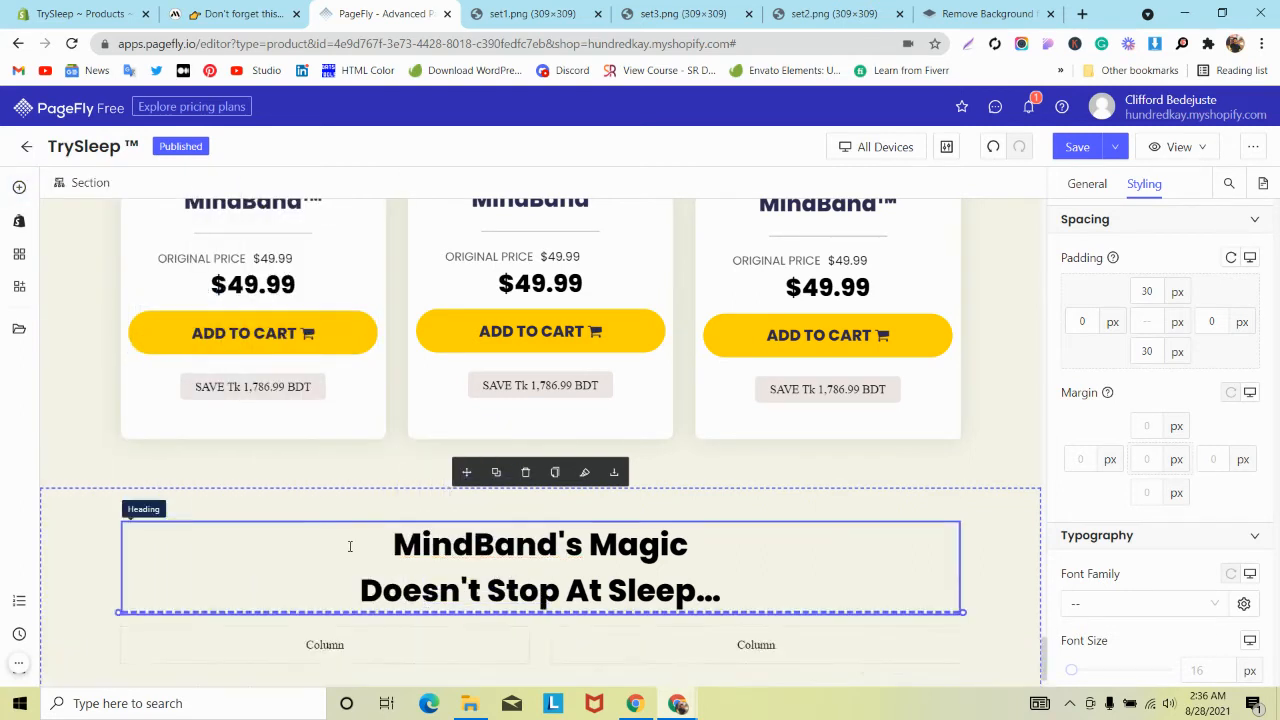
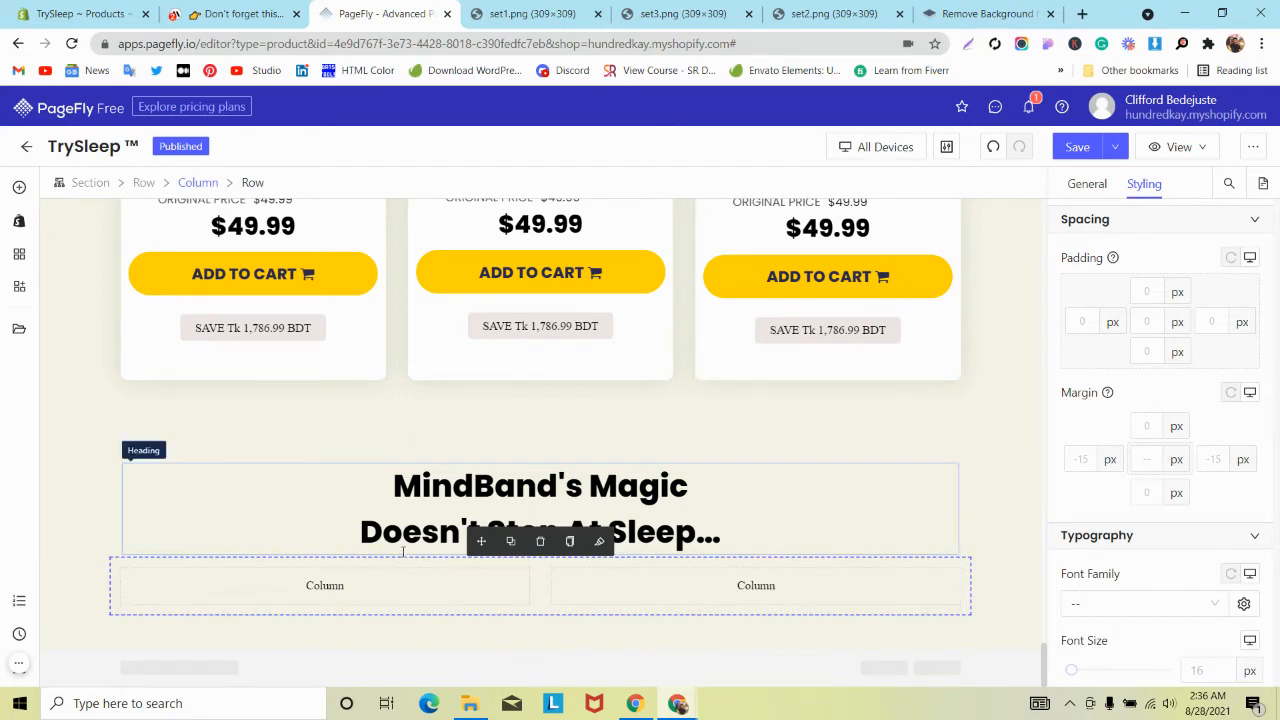
pyautogui.click(1087, 183)
pyautogui.scroll(-2, 1140, 380)
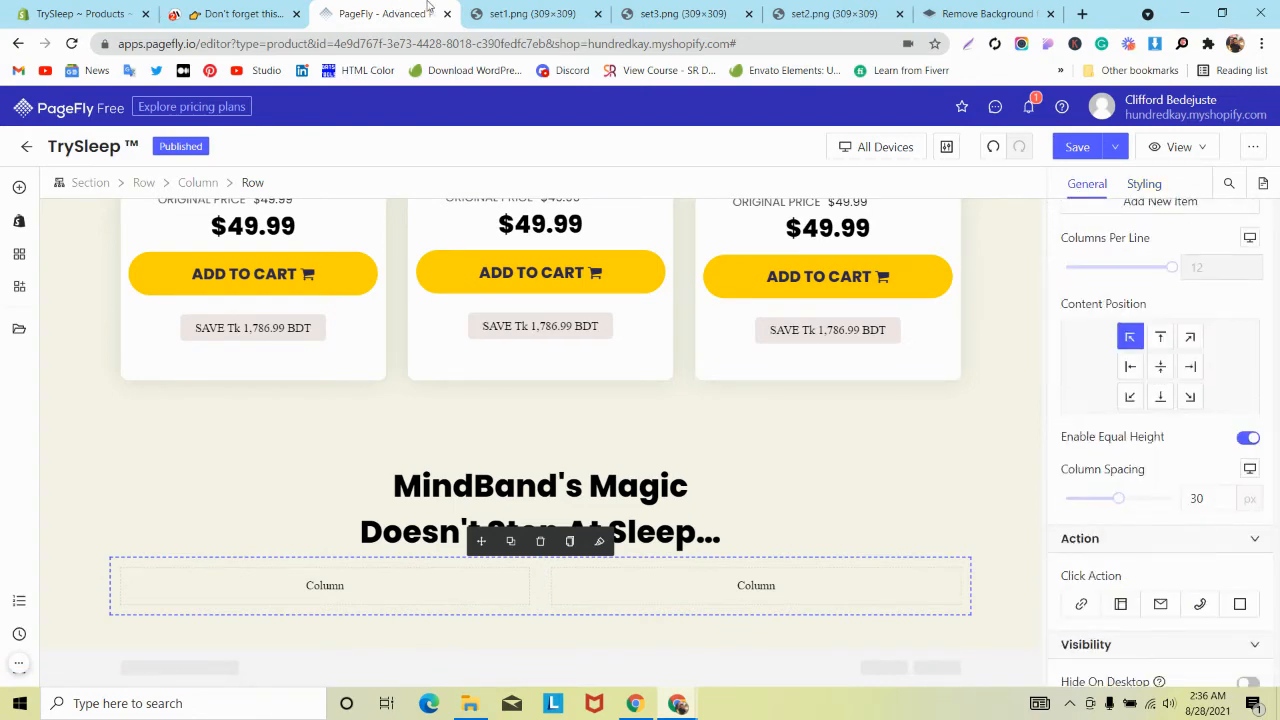
# Open the developer tools on the reference page, dock them below the page, and turn off the mobile device view.
pyautogui.click(264, 9)
pyautogui.scroll(-3, 418, 257)
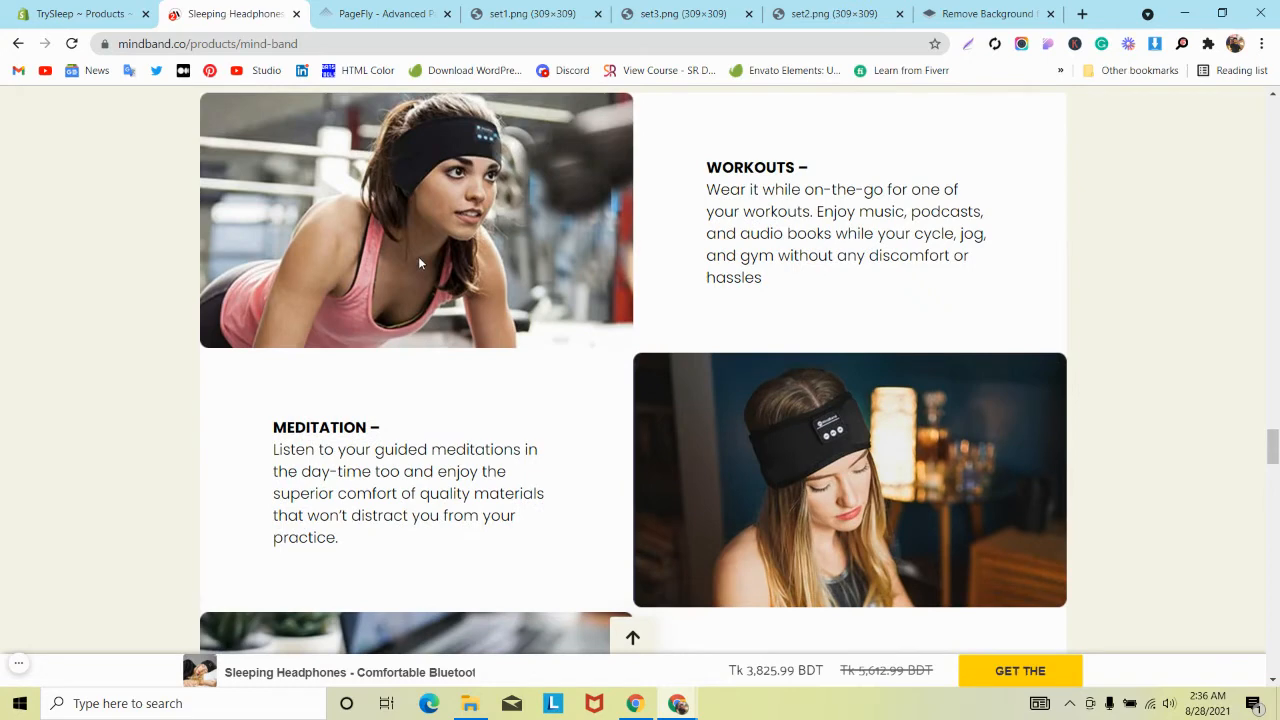
pyautogui.scroll(-2, 418, 256)
pyautogui.scroll(3, 416, 265)
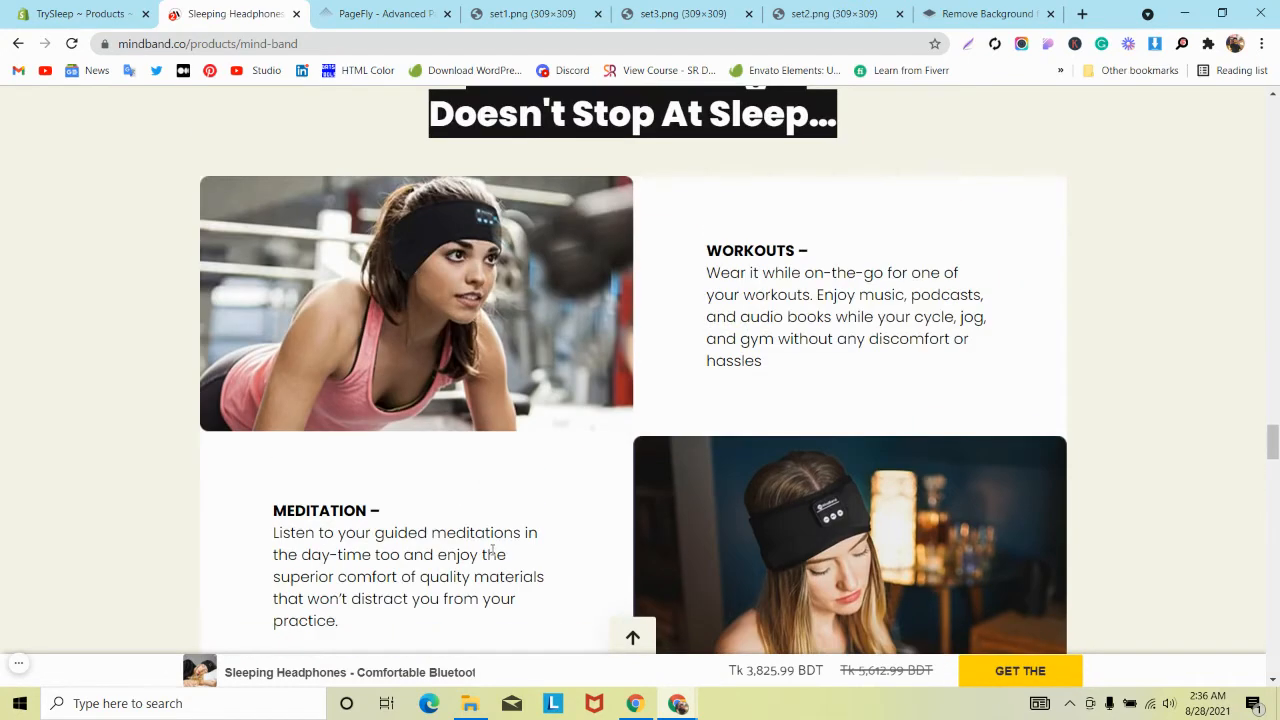
pyautogui.rightClick(1014, 665)
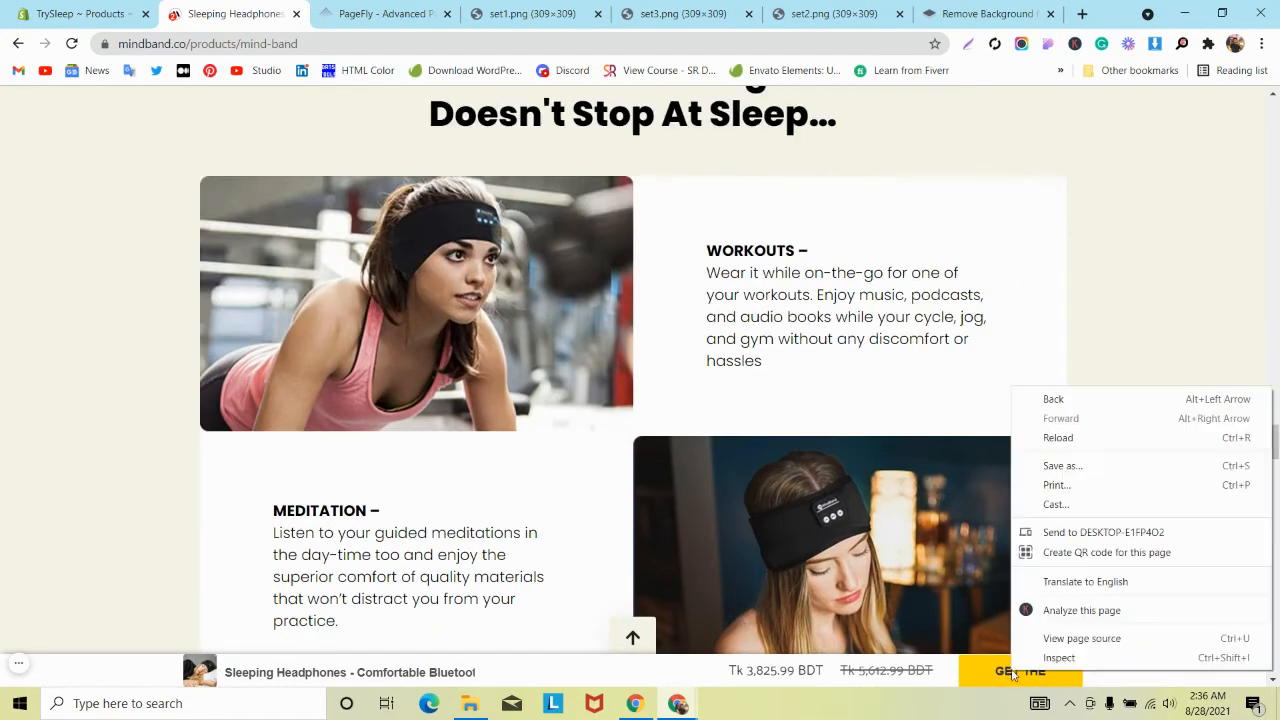
pyautogui.click(1022, 656)
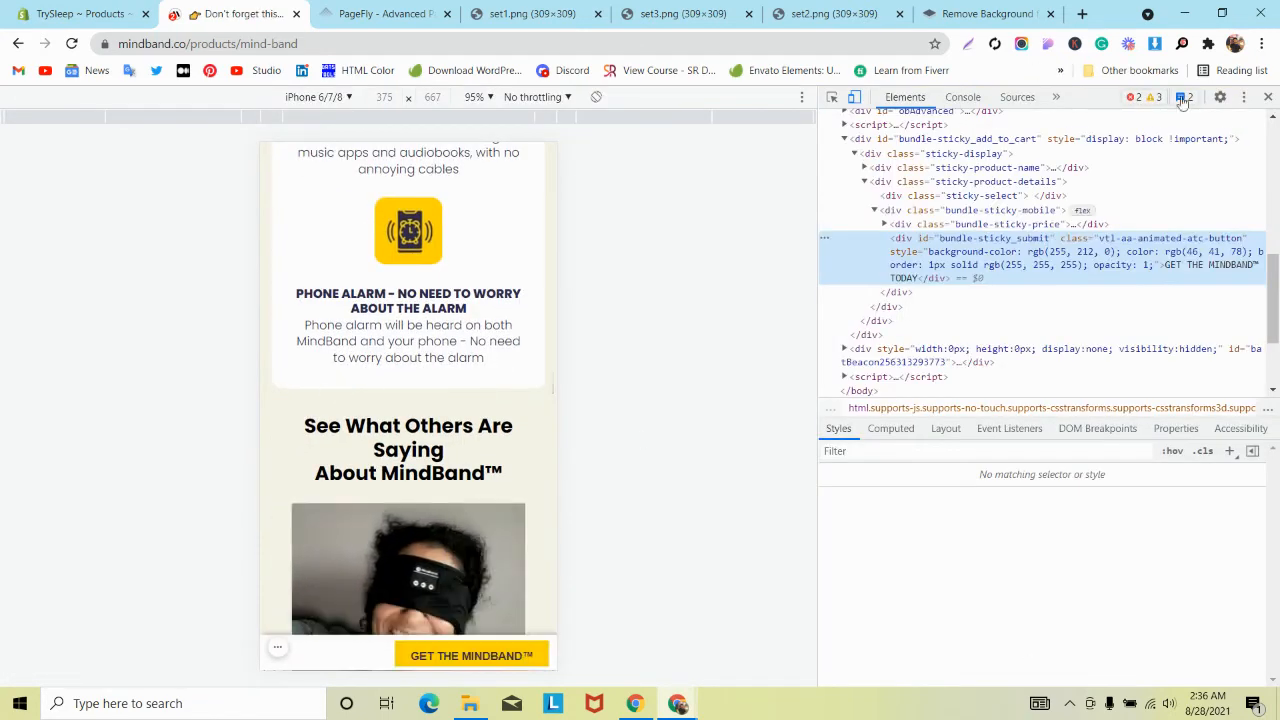
pyautogui.click(1244, 97)
pyautogui.click(1247, 126)
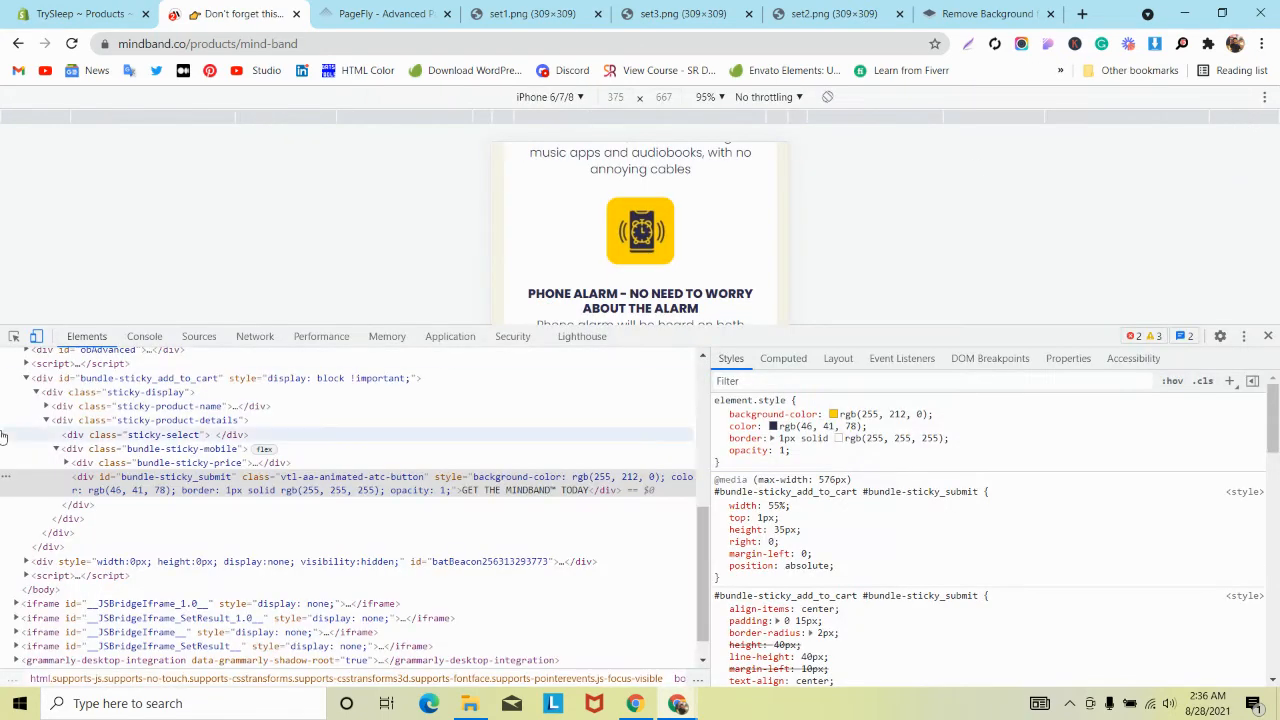
pyautogui.click(36, 336)
# Inspect the Workouts photo on the reference page and copy the link address of its image source.
pyautogui.click(14, 336)
pyautogui.click(466, 191)
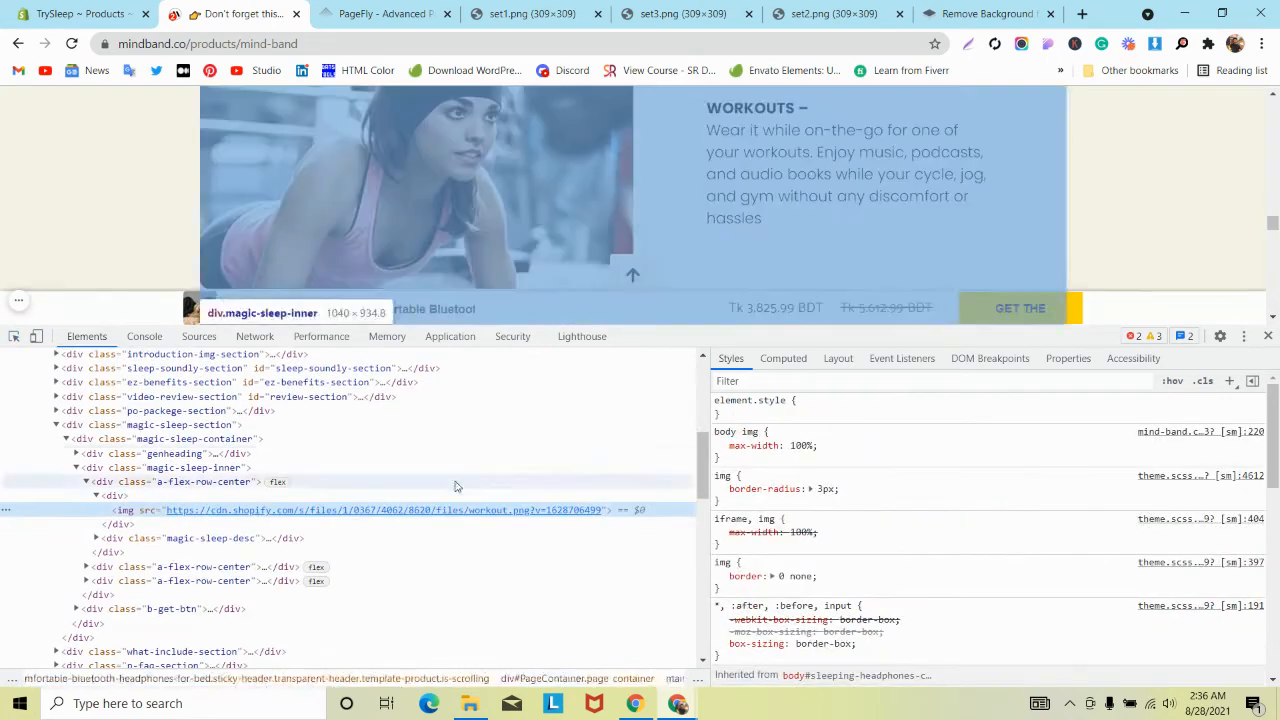
pyautogui.rightClick(436, 510)
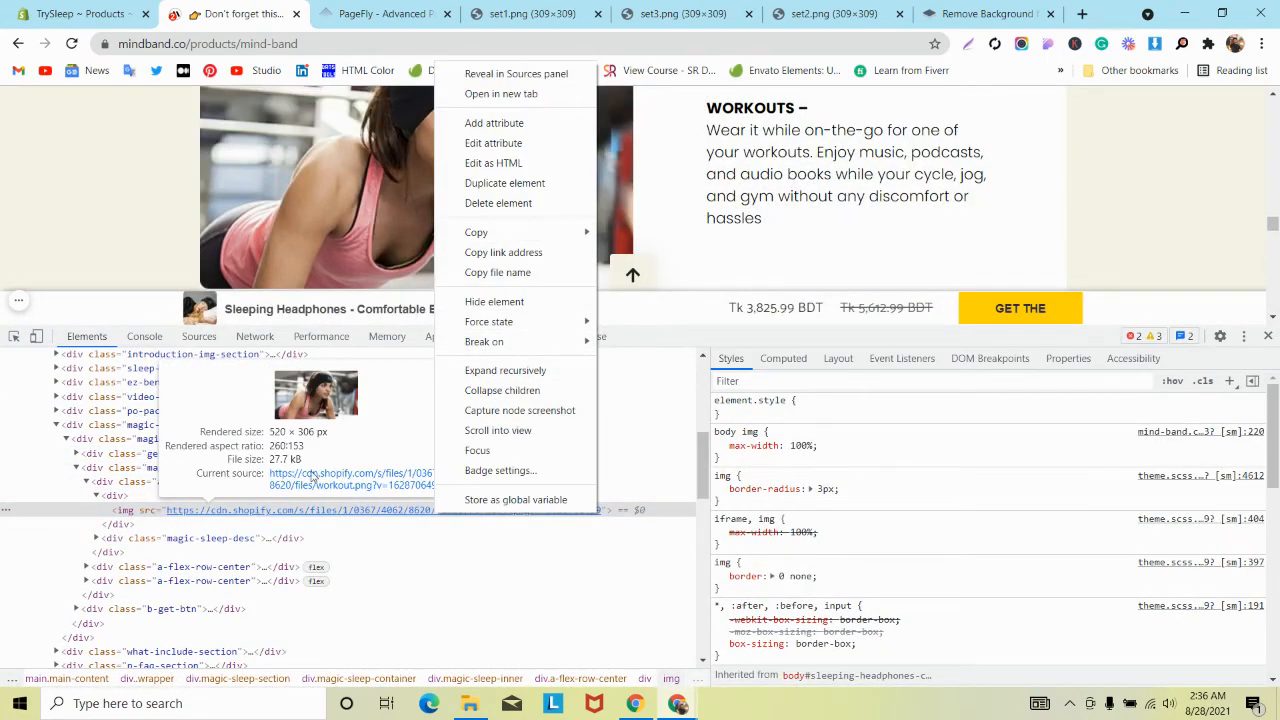
pyautogui.click(375, 253)
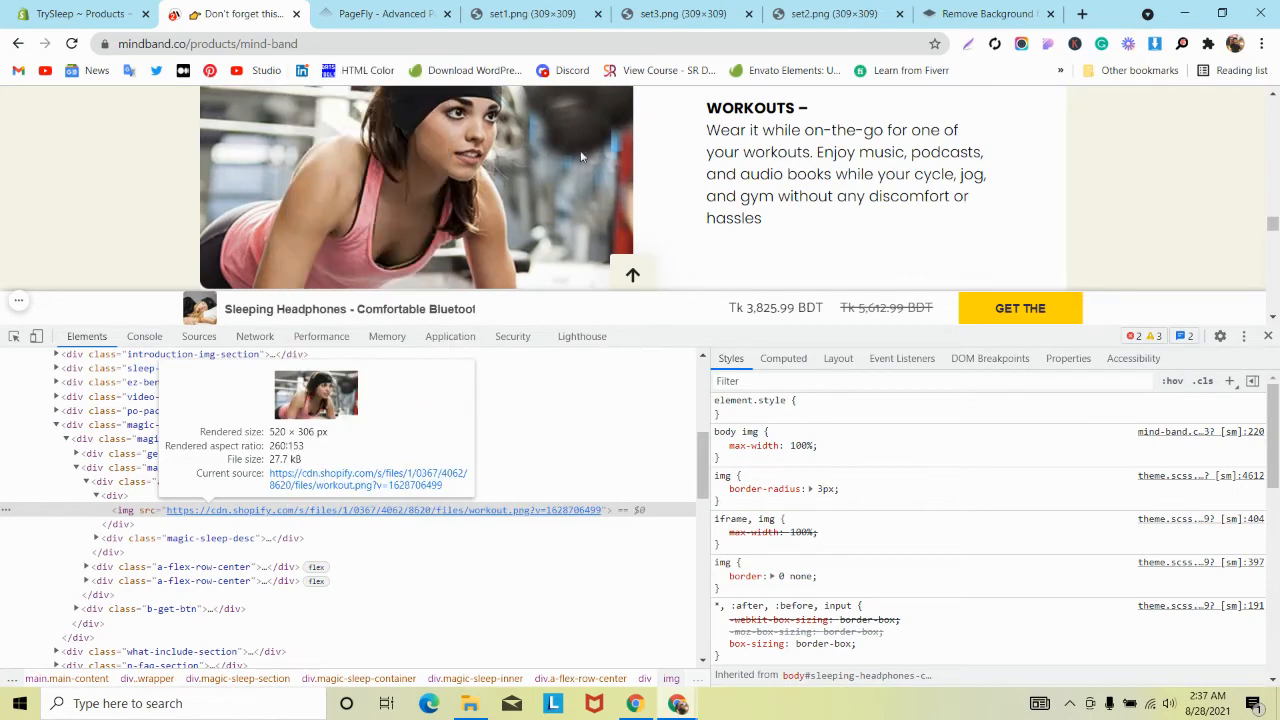
# Load the copied image address in the set3.png browser tab and save the picture as the PNG file workout in the Project folder.
pyautogui.click(742, 8)
pyautogui.click(701, 43)
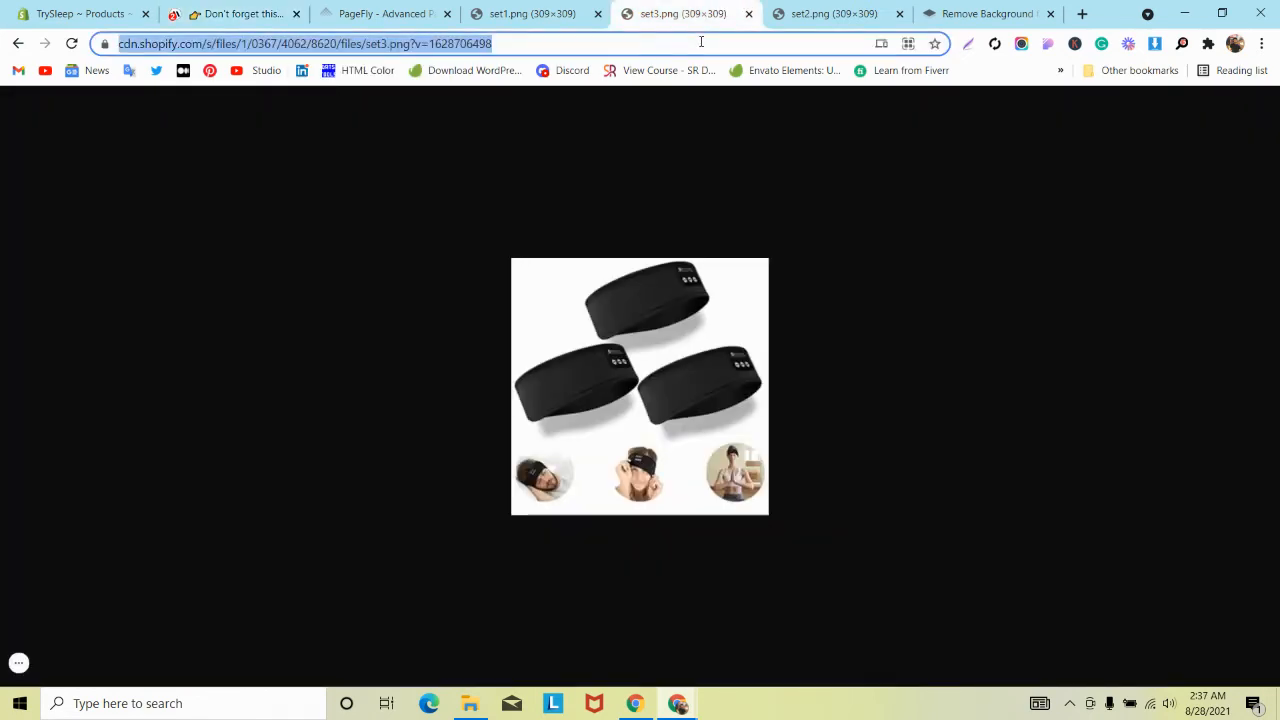
pyautogui.hotkey('ctrl', 'v')
pyautogui.press('Return')
pyautogui.rightClick(623, 305)
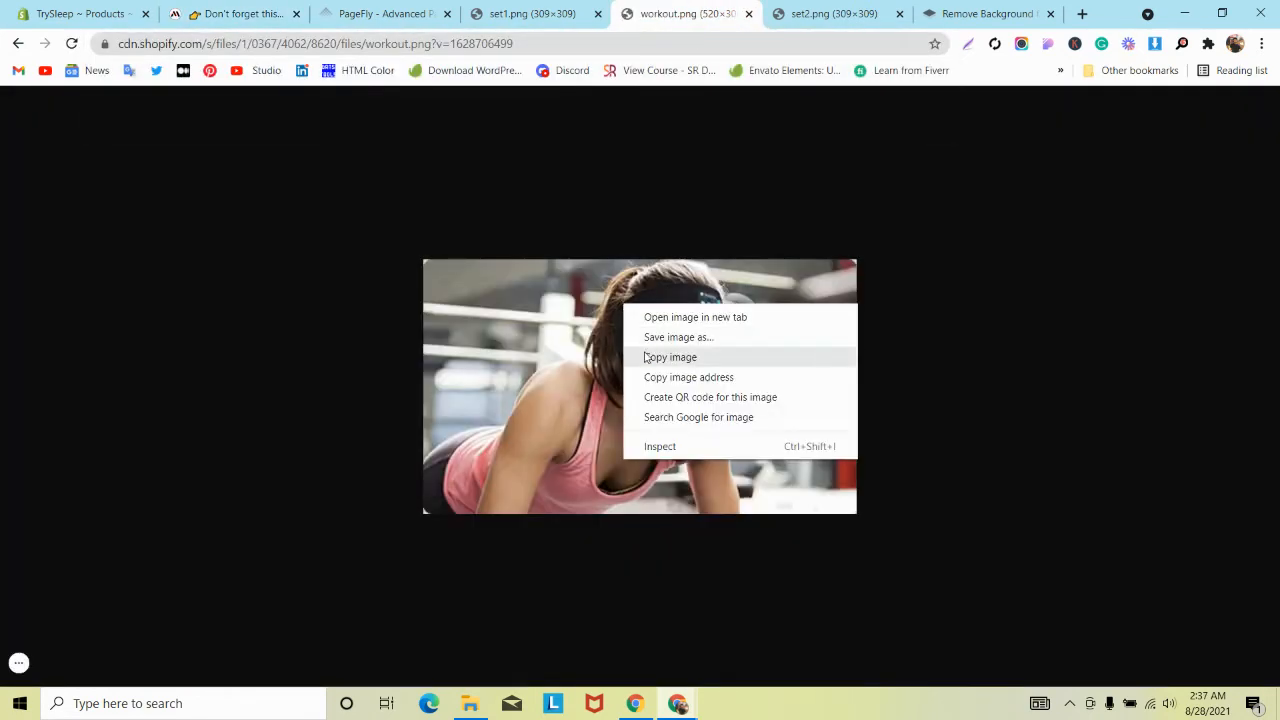
pyautogui.click(648, 340)
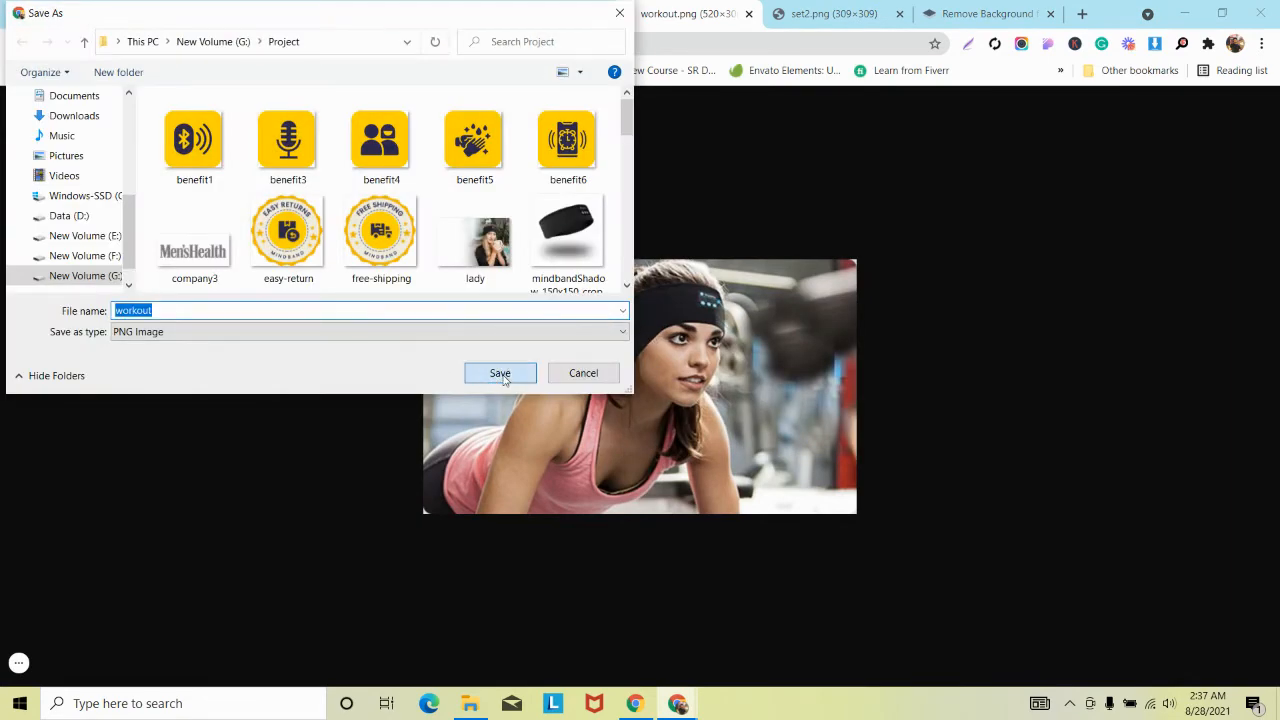
pyautogui.click(500, 373)
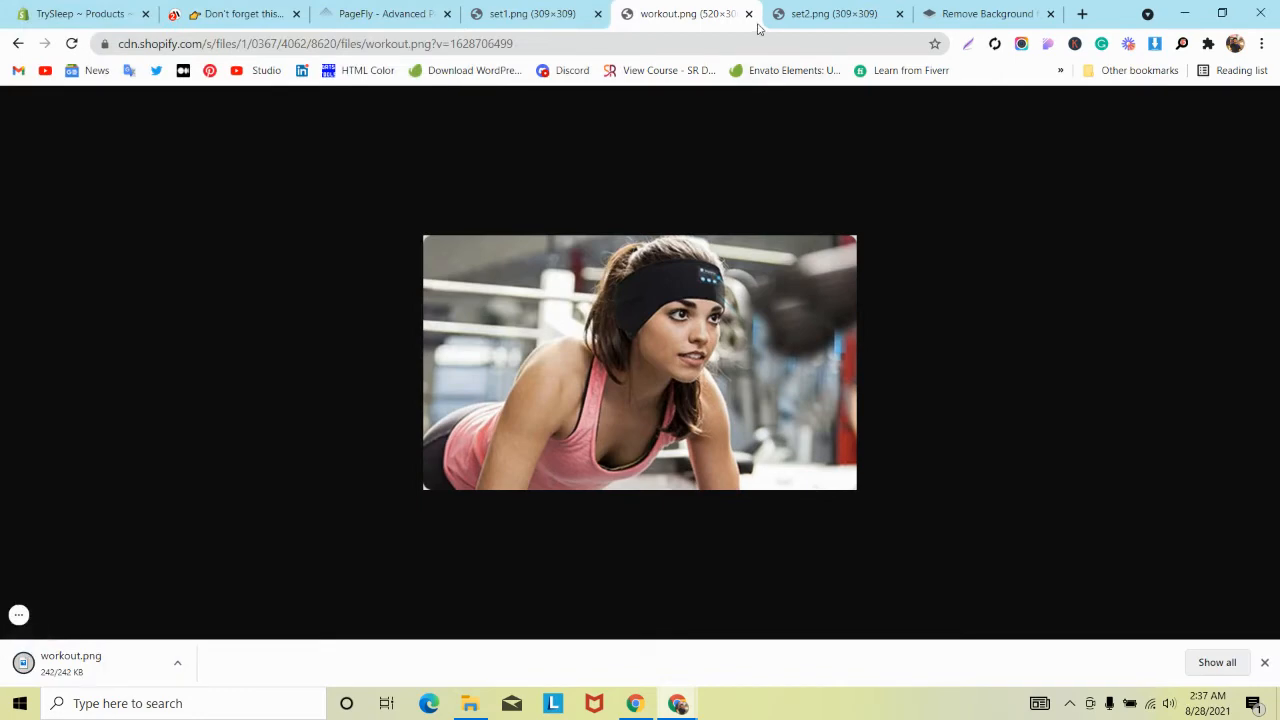
# Close the browser tabs of the opened pictures and the remove.bg page to return to PageFly.
pyautogui.click(748, 13)
pyautogui.click(598, 13)
pyautogui.click(598, 13)
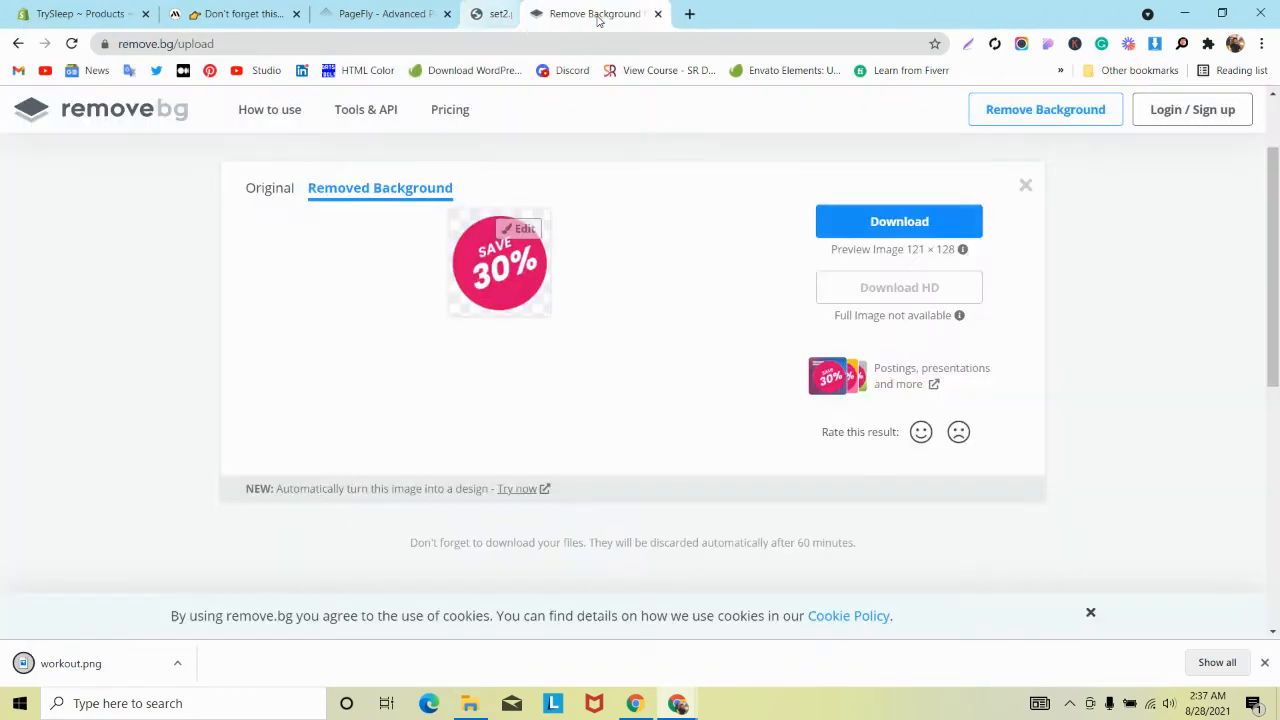
pyautogui.click(598, 13)
# Add an image element to the left column of the new two-column row.
pyautogui.scroll(-1, 383, 397)
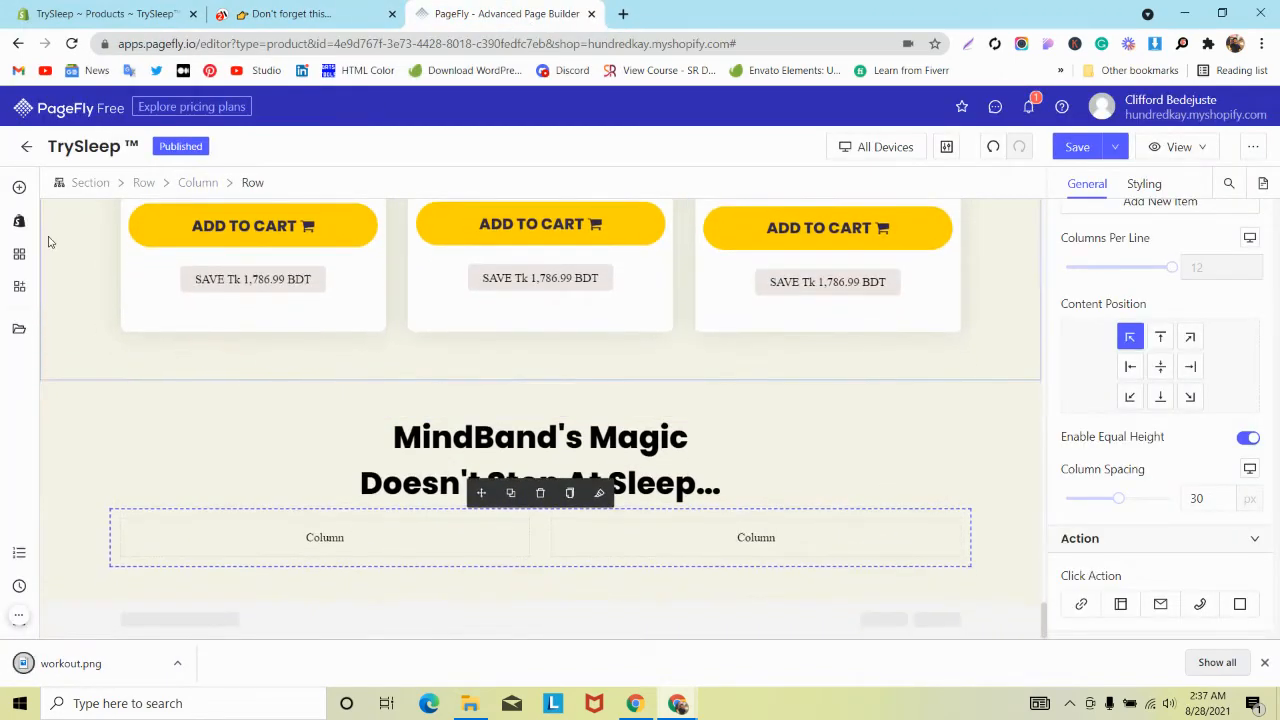
pyautogui.click(19, 188)
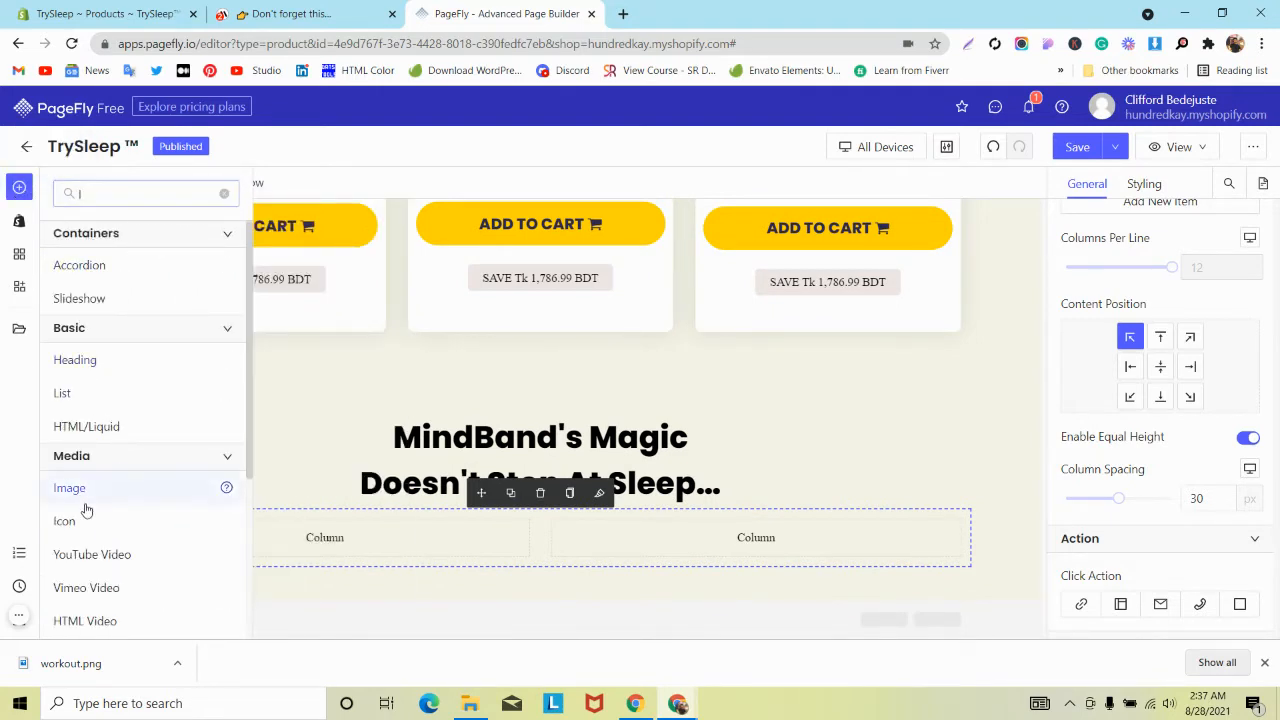
pyautogui.moveTo(100, 488); pyautogui.dragTo(274, 526)
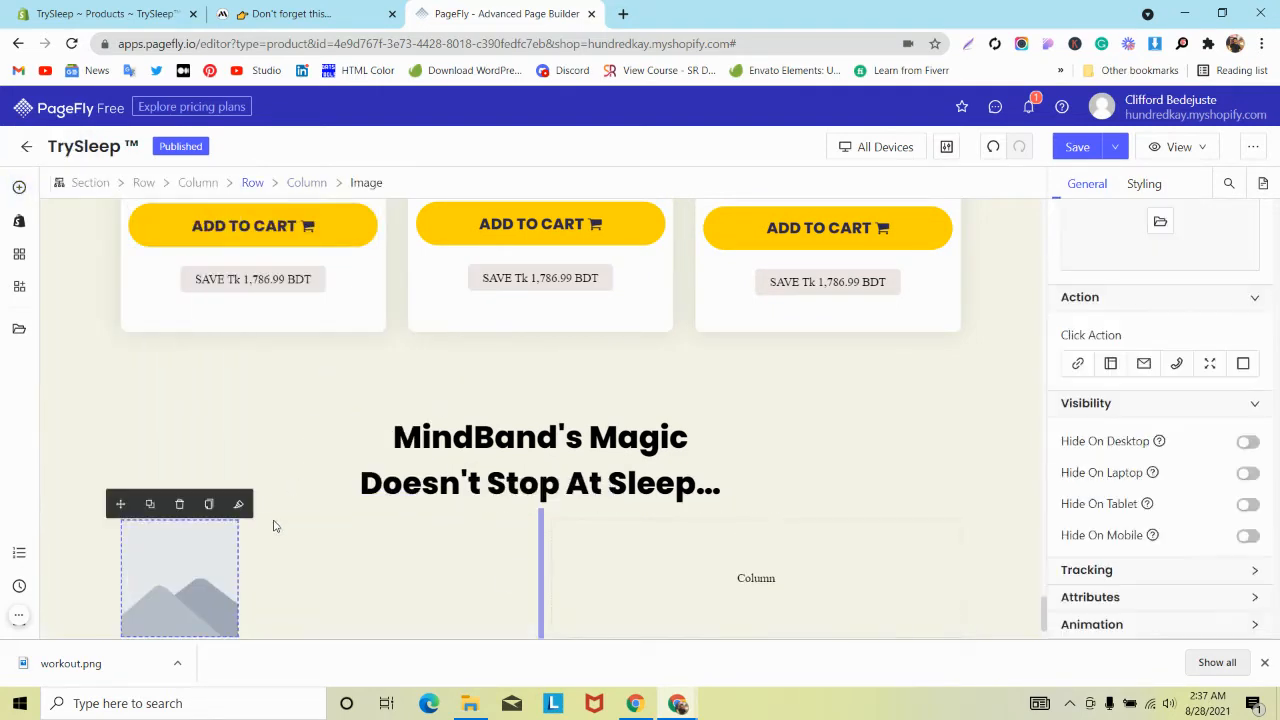
# Upload the workout picture from the Project folder and use it as the source of the left column's image.
pyautogui.click(1160, 222)
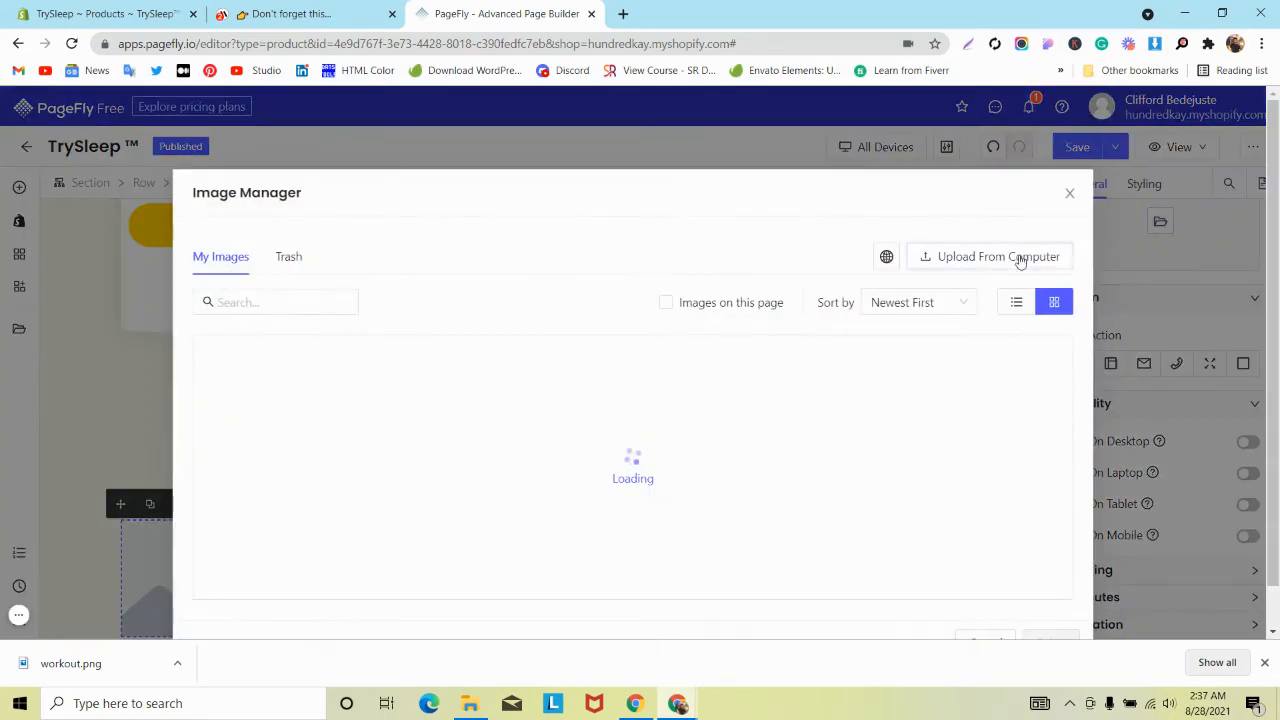
pyautogui.click(1014, 257)
pyautogui.scroll(-5, 463, 247)
pyautogui.scroll(-1, 520, 243)
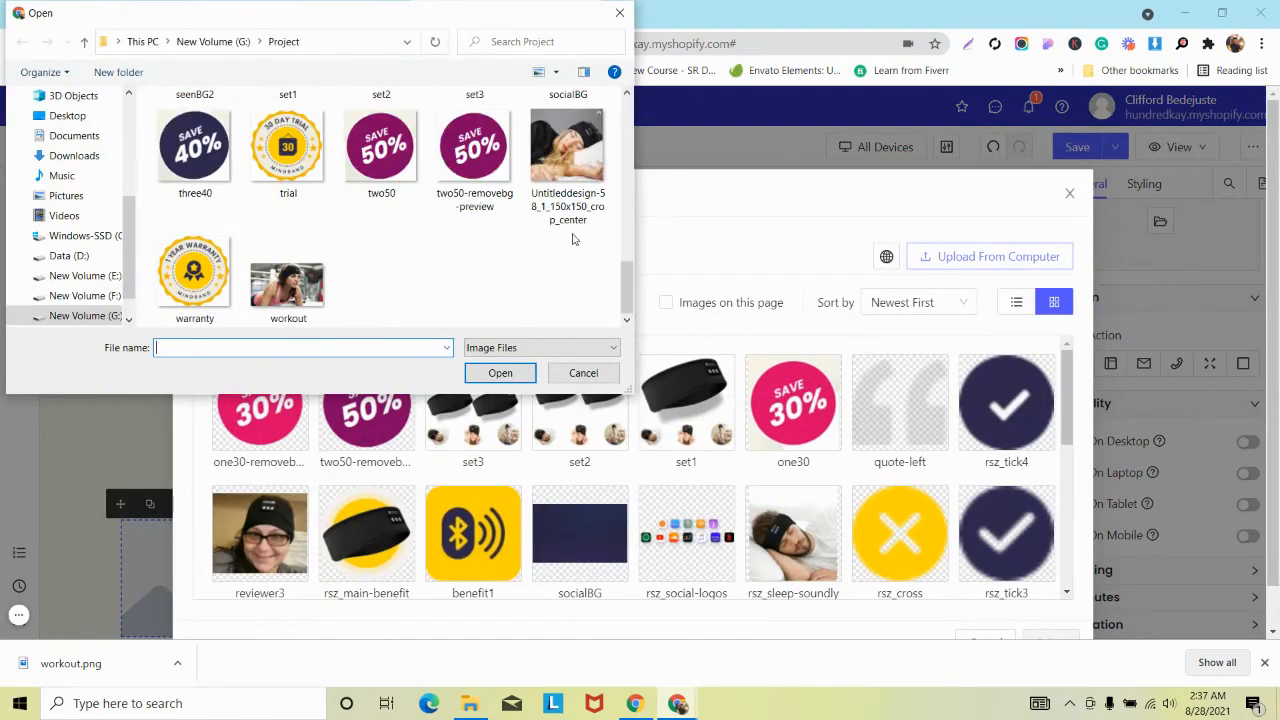
pyautogui.click(300, 283)
pyautogui.click(499, 373)
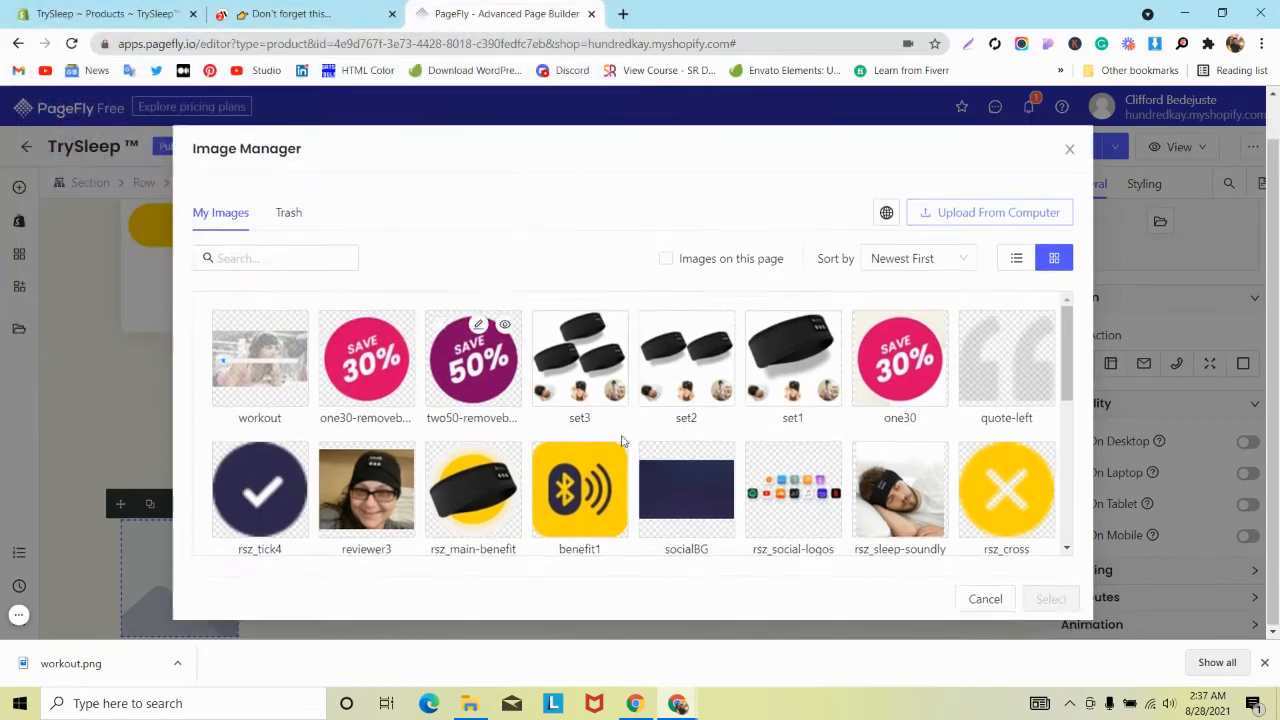
pyautogui.click(1266, 663)
pyautogui.scroll(-2, 690, 477)
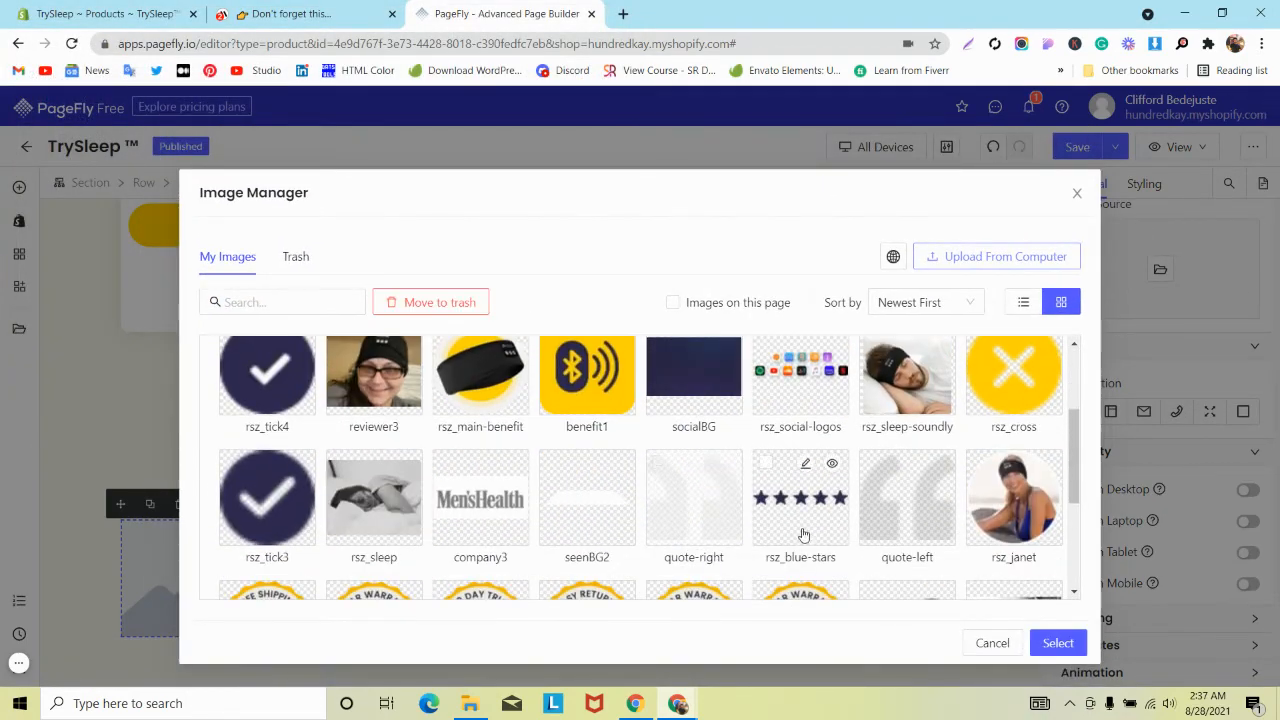
pyautogui.click(1058, 643)
pyautogui.scroll(-3, 407, 456)
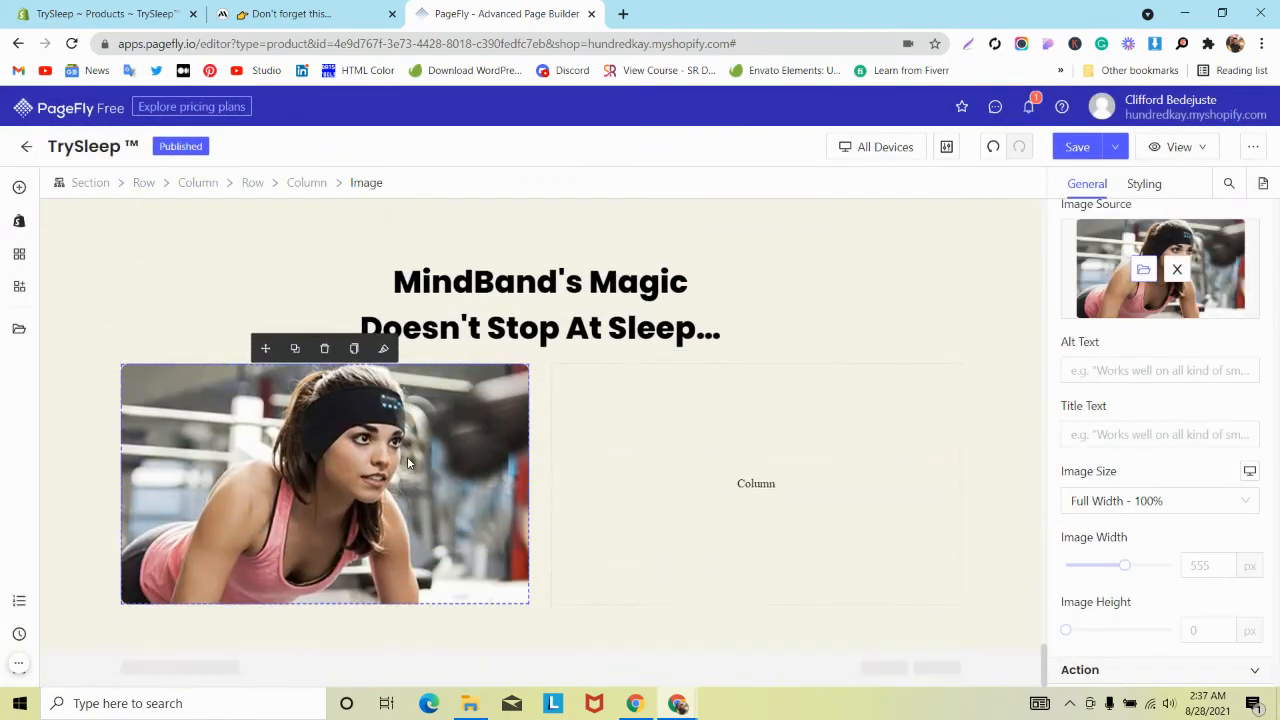
# Inspect the Workouts heading on the reference page and copy its CSS declarations from color through text-transform.
pyautogui.click(325, 8)
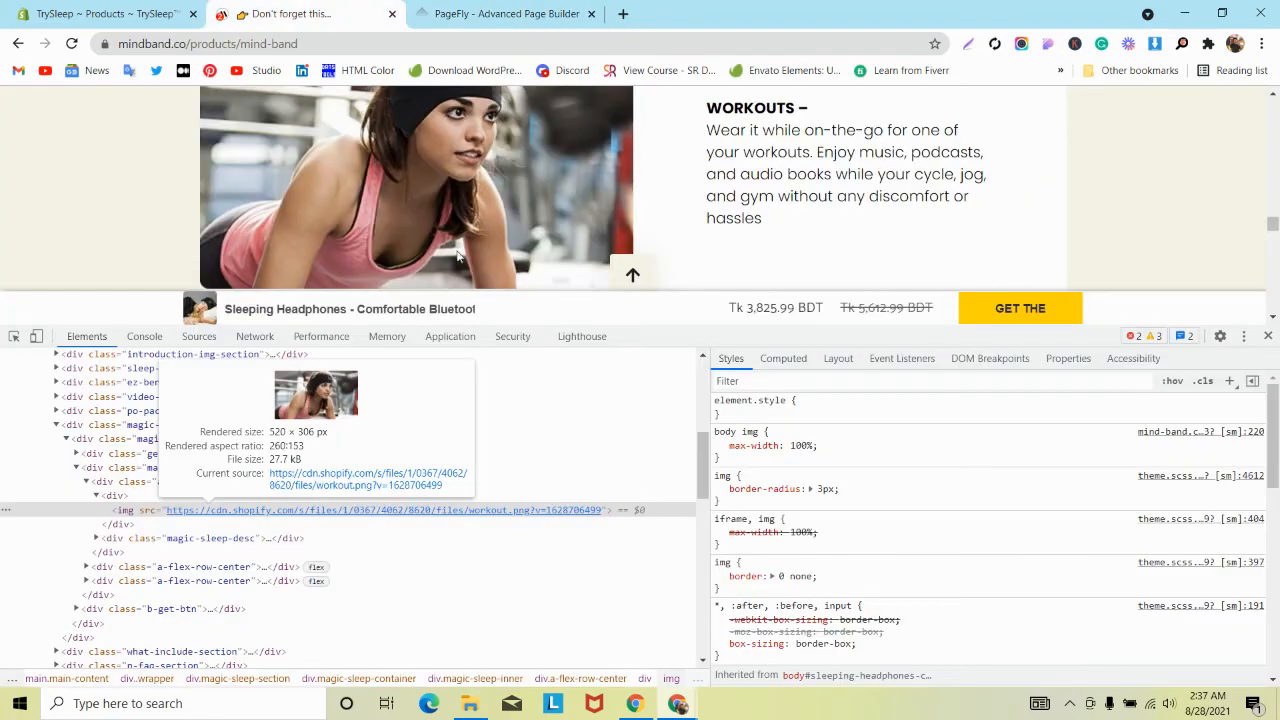
pyautogui.scroll(2, 651, 197)
pyautogui.scroll(-1, 651, 197)
pyautogui.click(14, 336)
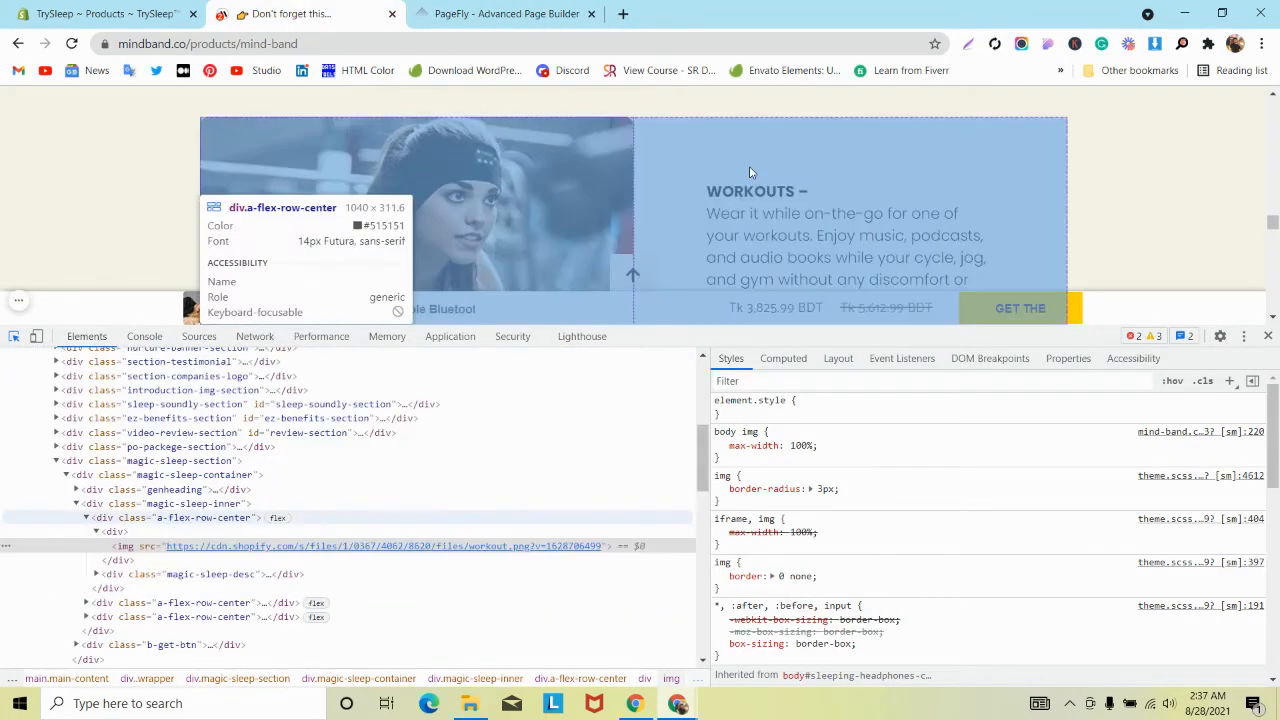
pyautogui.click(740, 191)
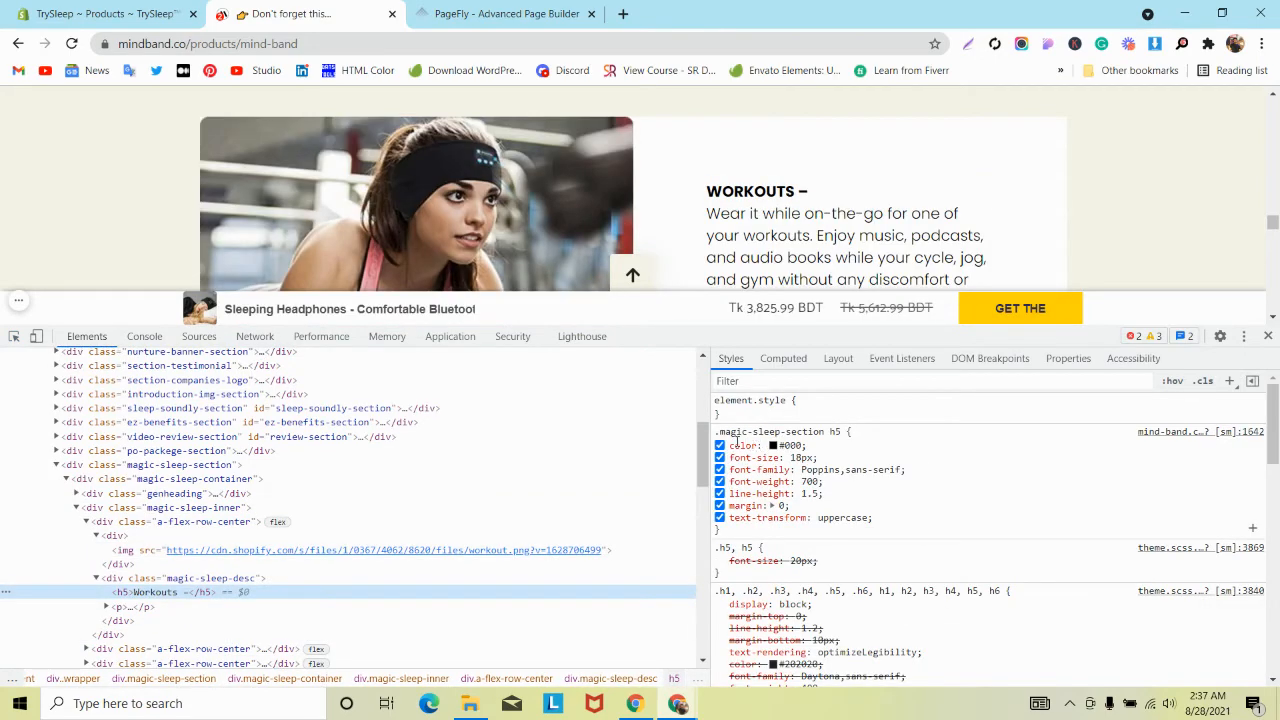
pyautogui.moveTo(730, 439); pyautogui.dragTo(880, 518)
pyautogui.press('super+c')
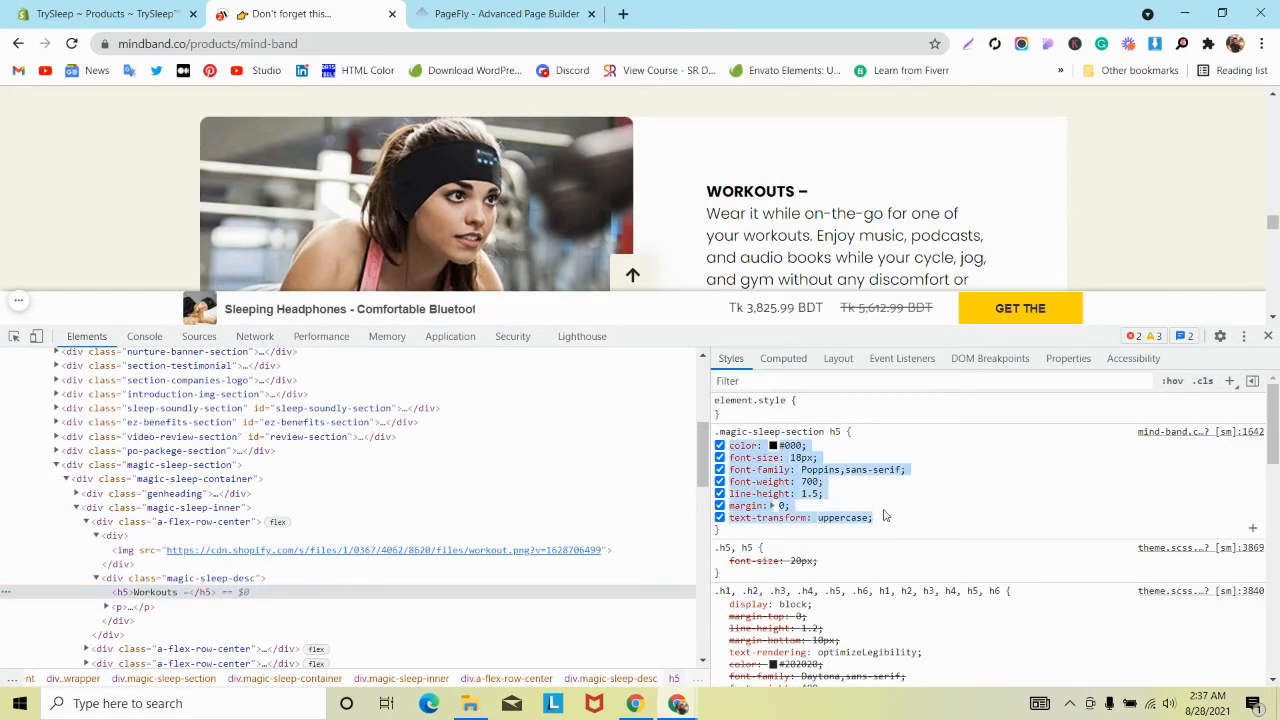
# Return to PageFly and add a heading element to the right column beside the workout image.
pyautogui.click(498, 25)
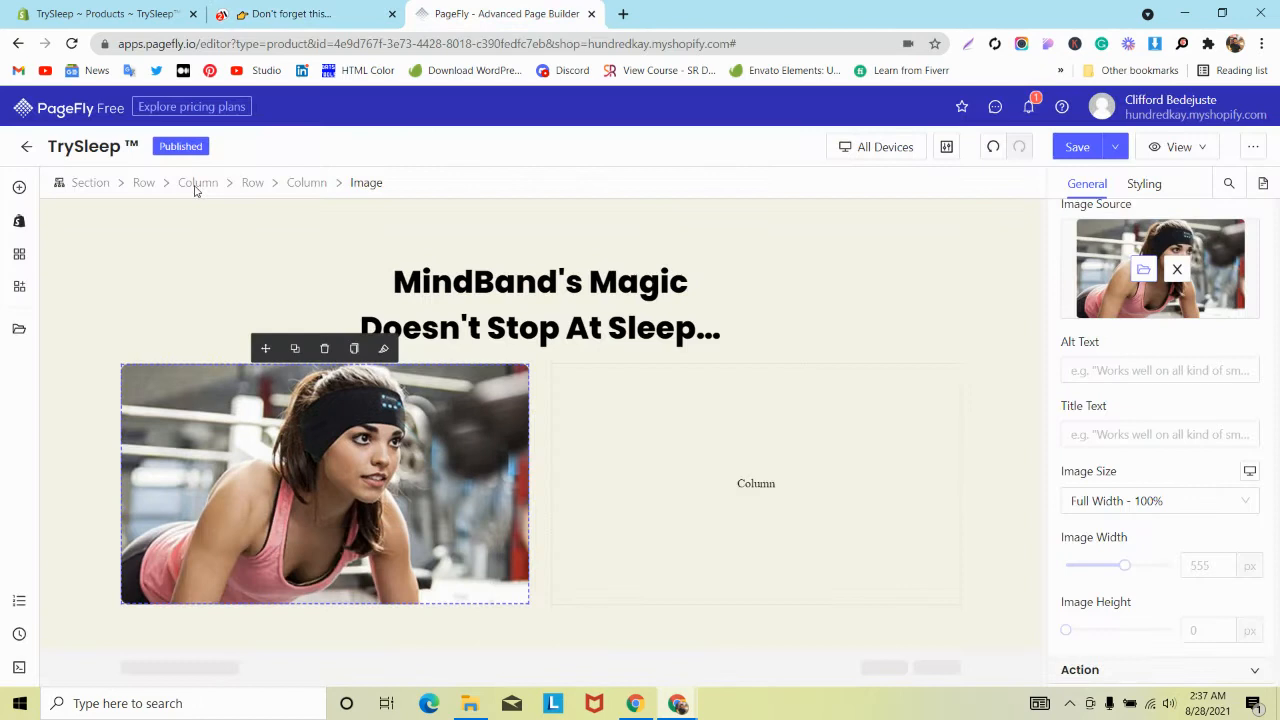
pyautogui.click(18, 188)
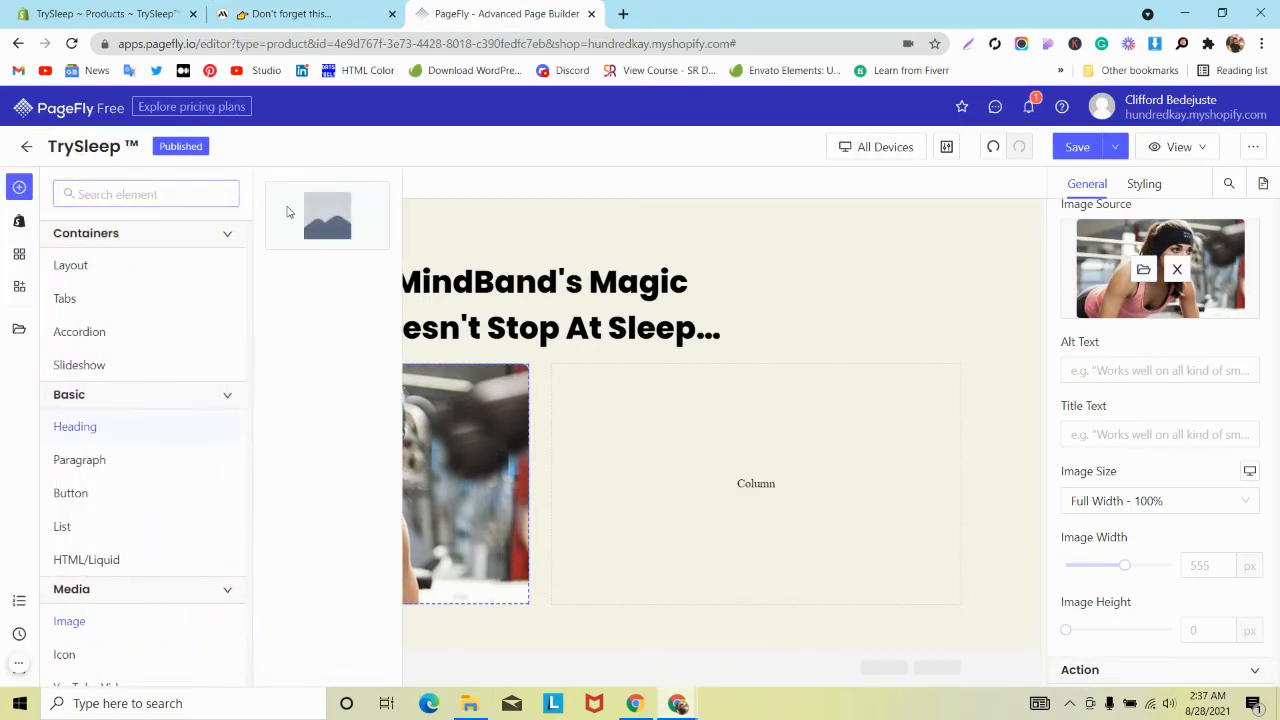
pyautogui.moveTo(300, 214); pyautogui.dragTo(655, 440)
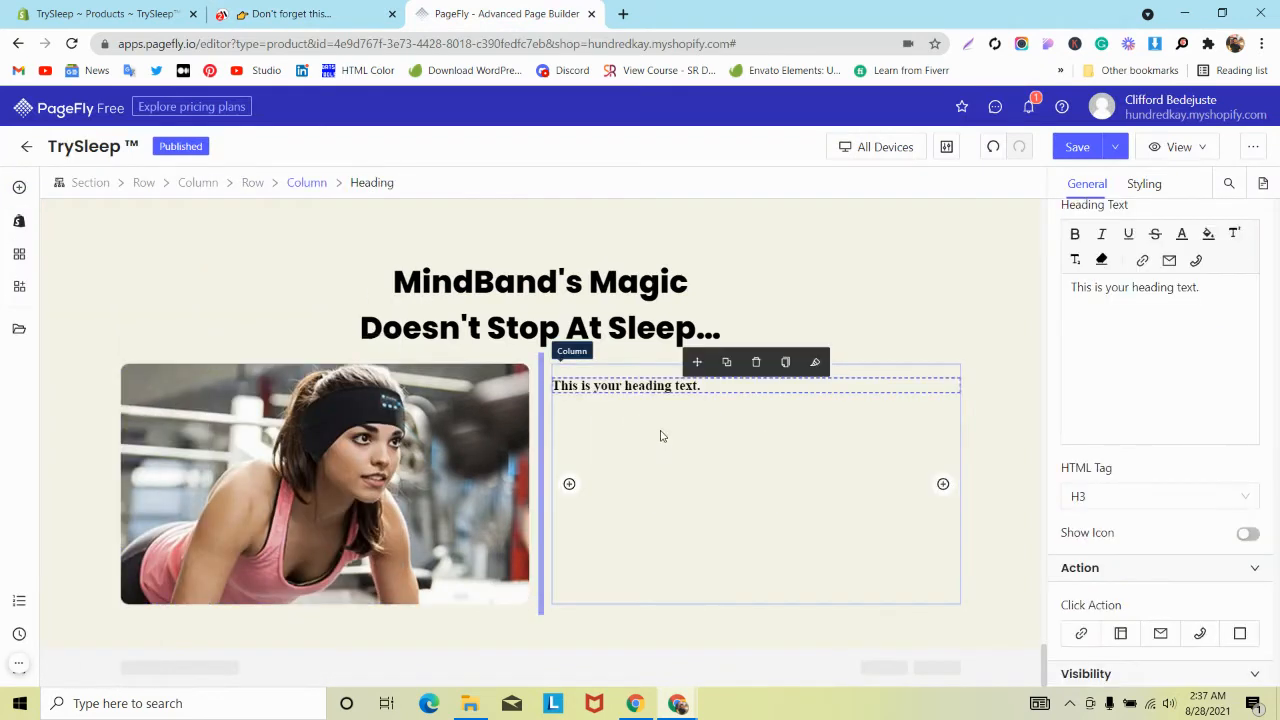
# Paste the copied declarations, including color #000, font-size 18px and Poppins, into the new heading's custom CSS code.
pyautogui.click(1146, 184)
pyautogui.scroll(-6, 1169, 434)
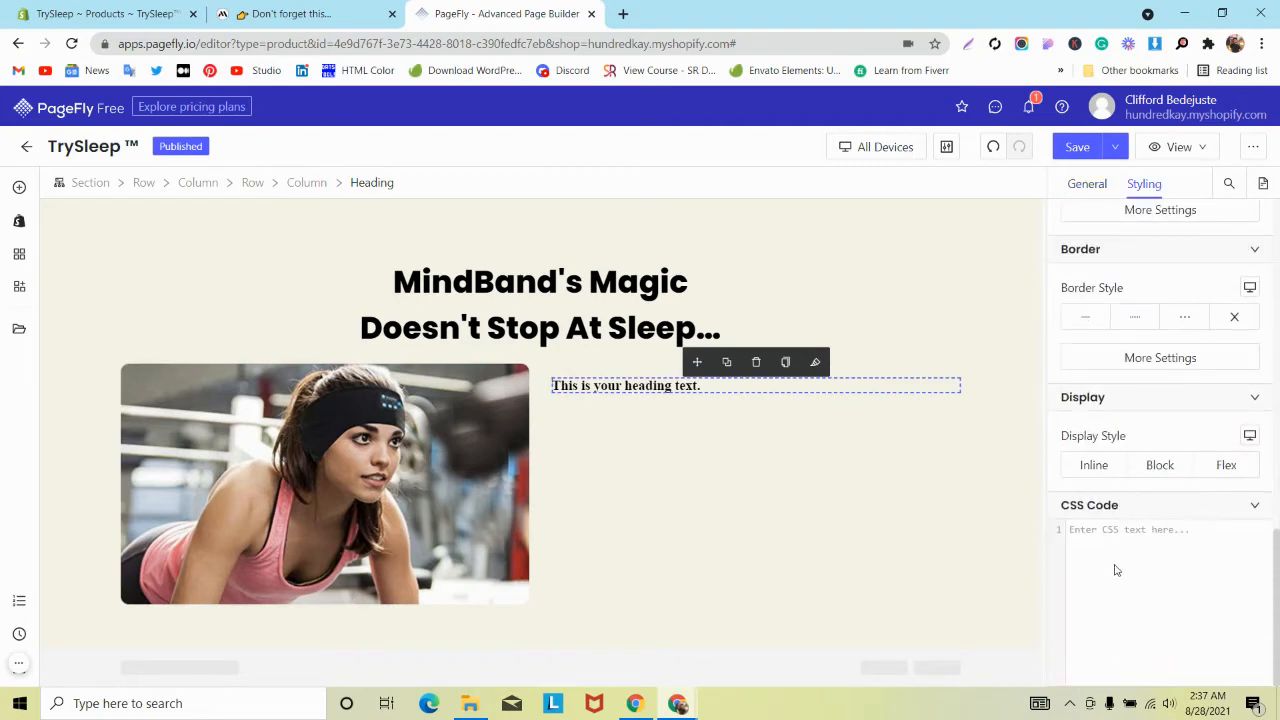
pyautogui.press('super+v')
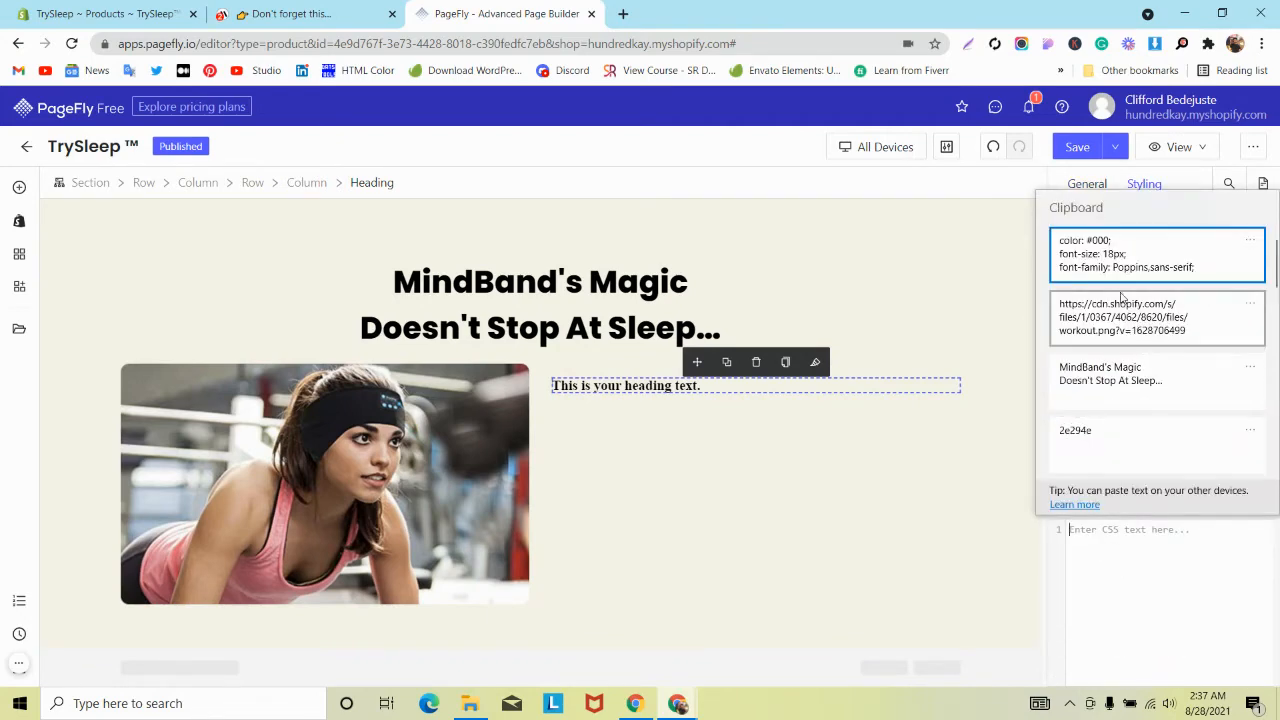
pyautogui.click(1107, 258)
# Set the HTML tag of the heading in the right column to H5.
pyautogui.click(1086, 184)
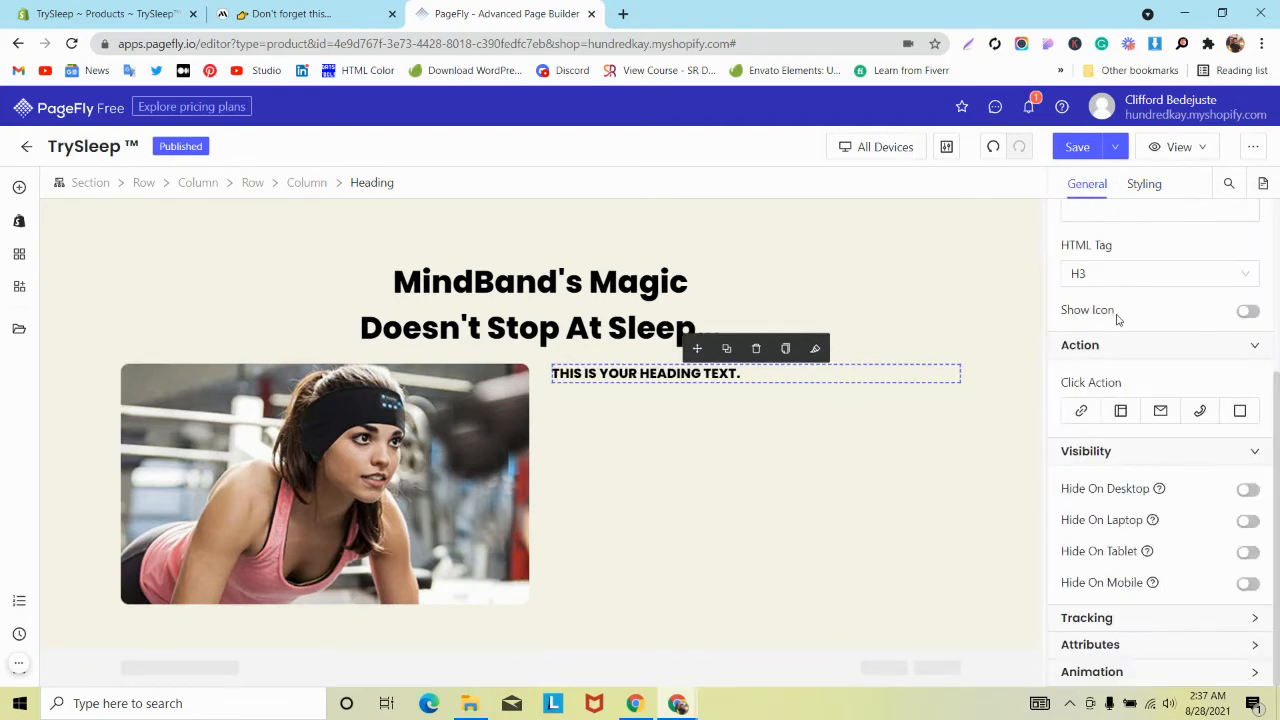
pyautogui.scroll(-2, 1100, 390)
pyautogui.click(1114, 357)
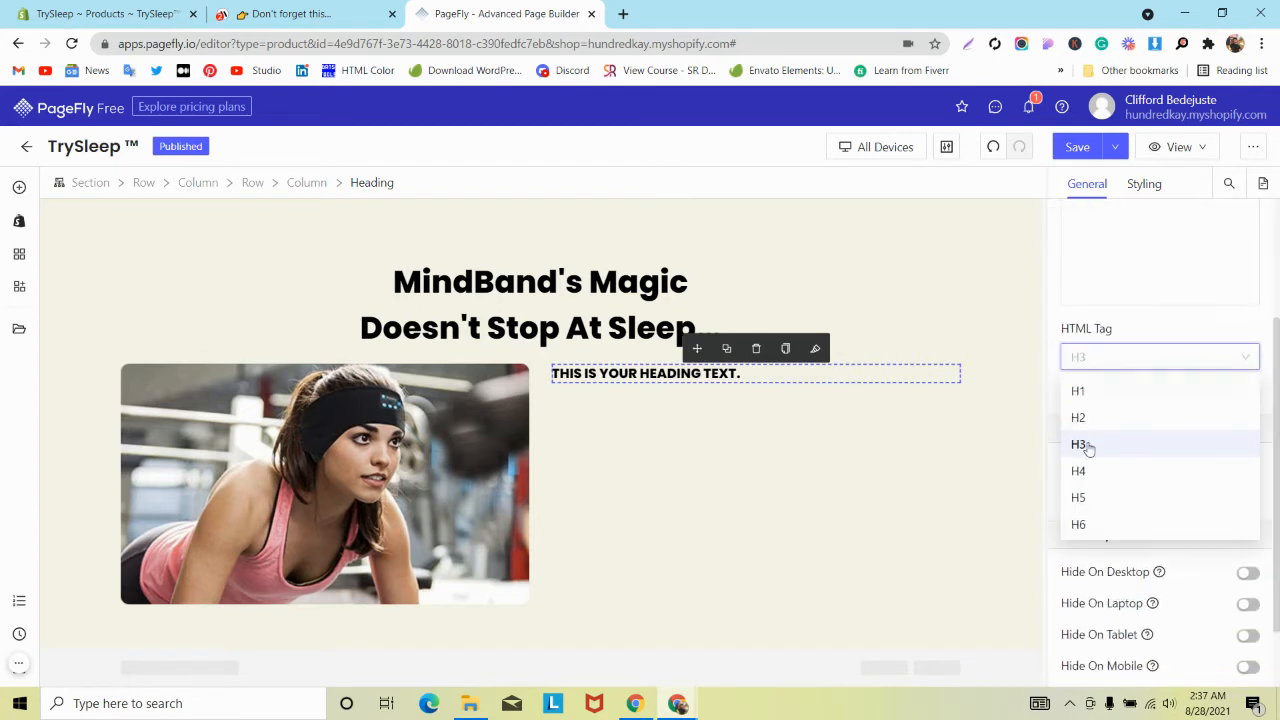
pyautogui.click(1085, 505)
# Set the two-column row's content position to the centre and select the heading in its right column.
pyautogui.click(316, 358)
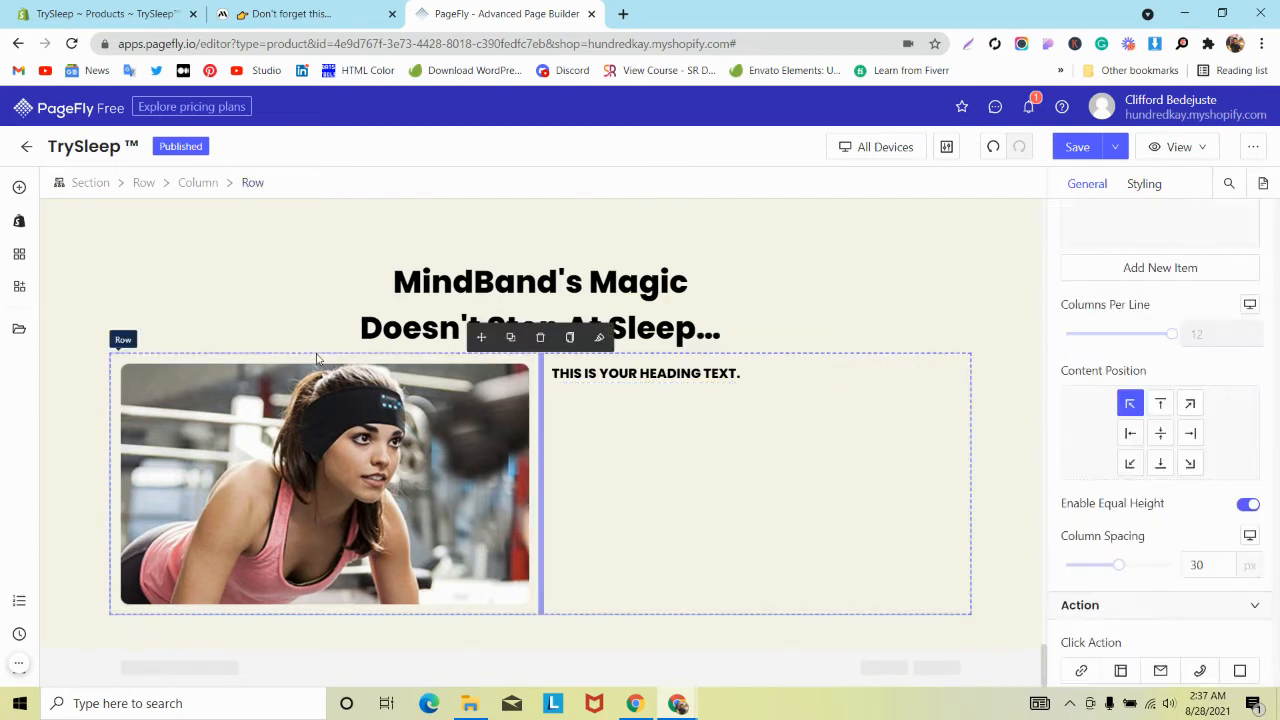
pyautogui.click(1160, 432)
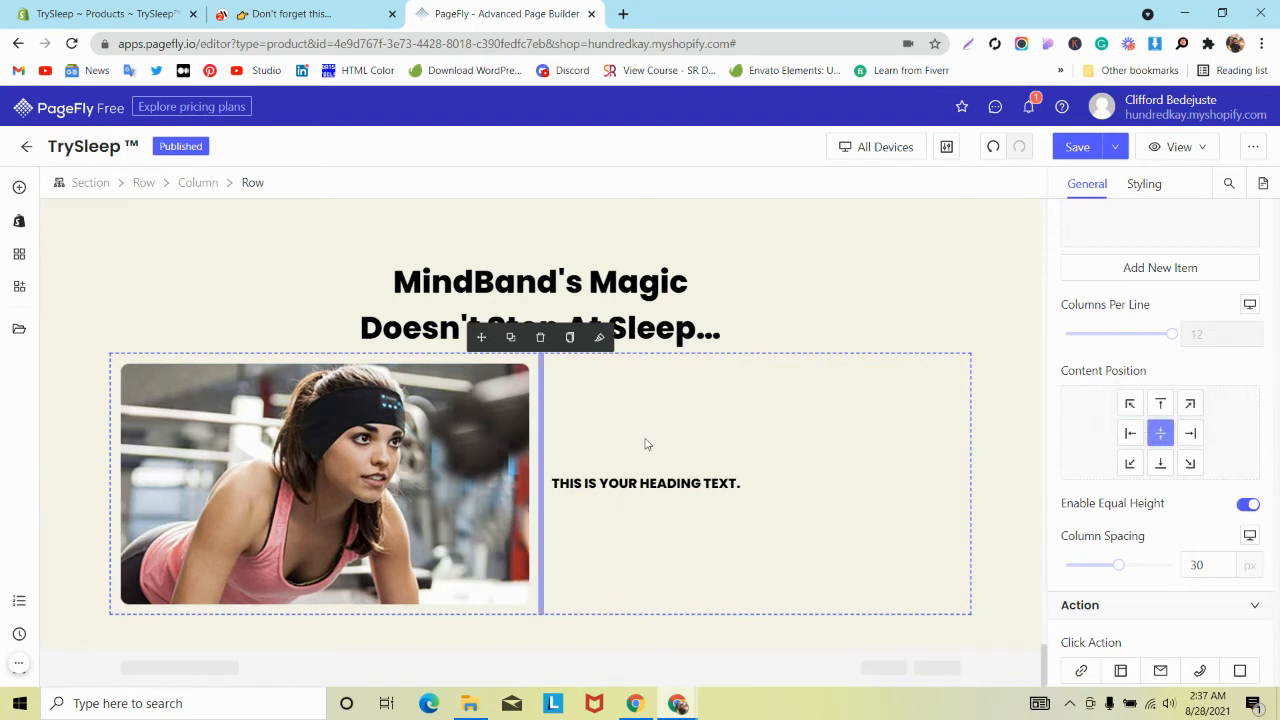
pyautogui.click(642, 483)
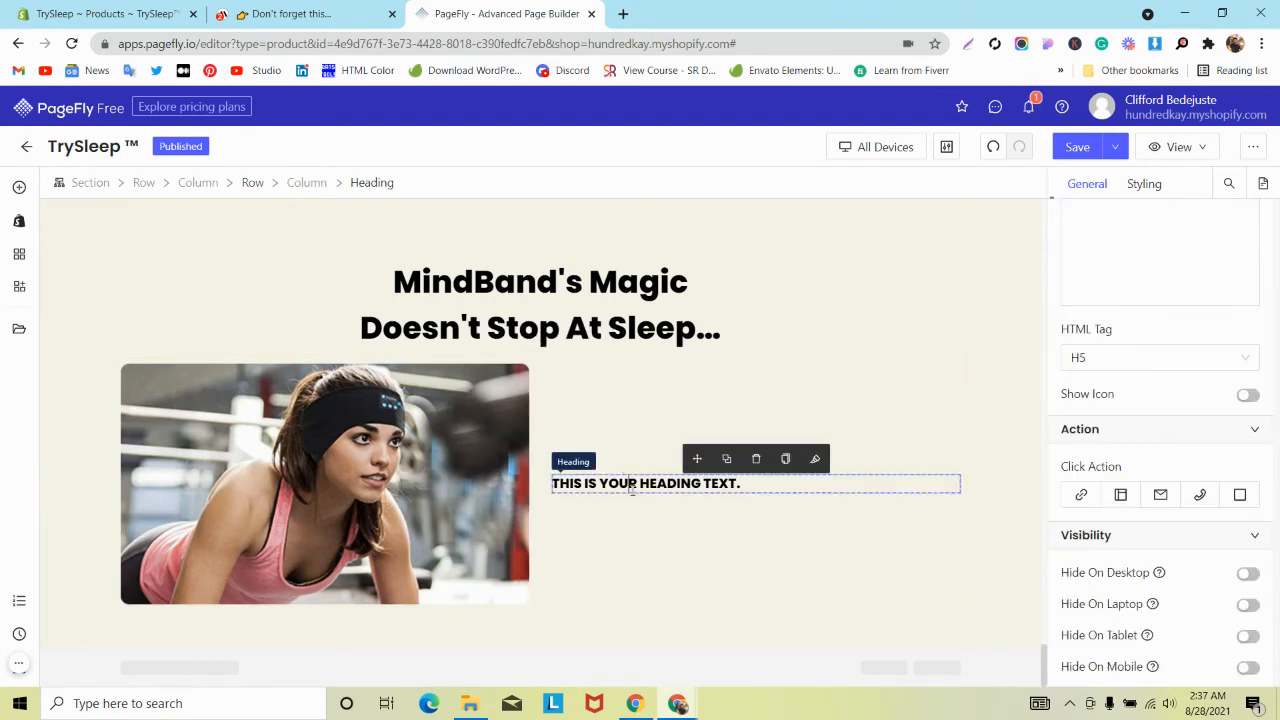
# Set the left padding of the column containing the placeholder heading to 30 px.
pyautogui.click(300, 185)
pyautogui.click(1137, 183)
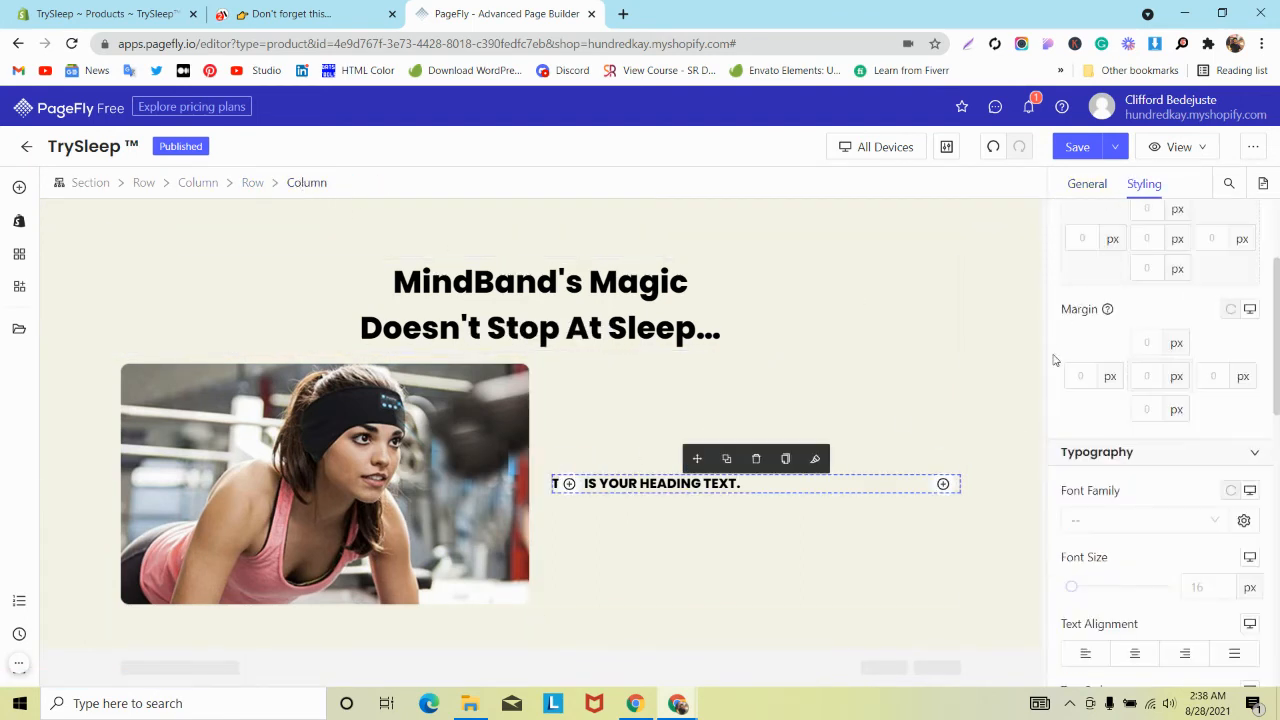
pyautogui.scroll(2, 1065, 370)
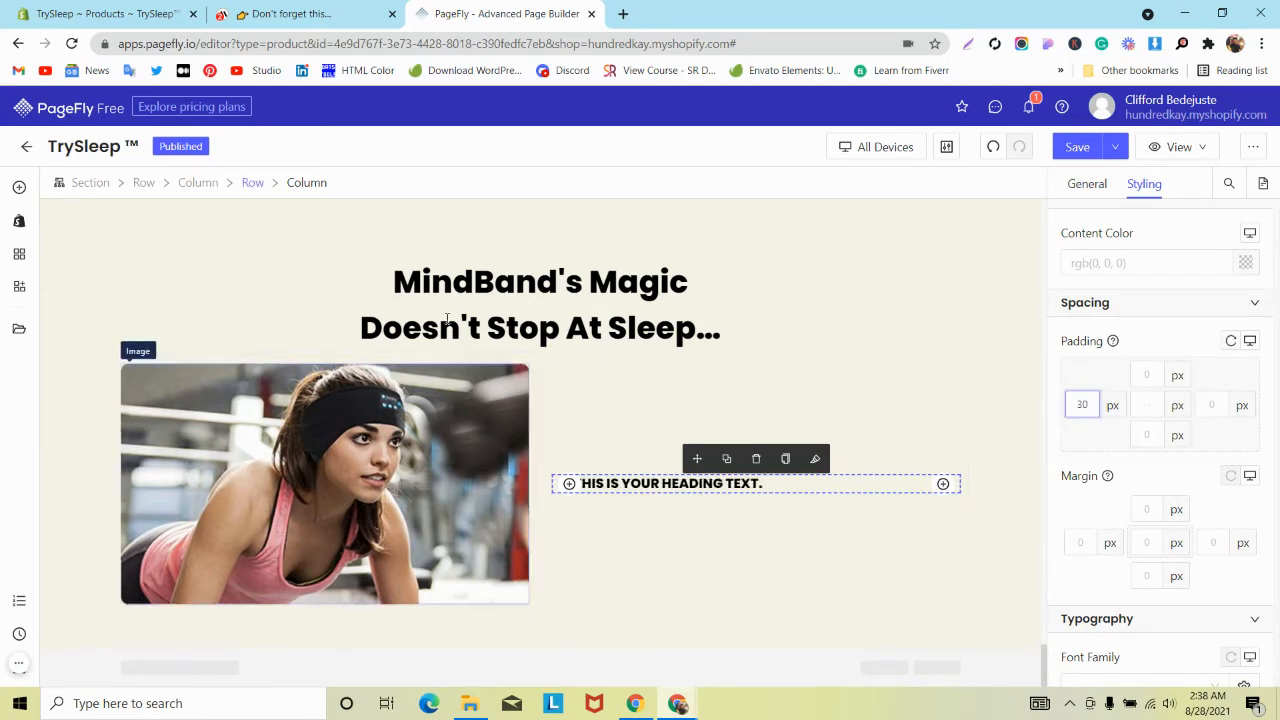
# Check the reference page's workouts section and give the row holding the image and heading a white background, rgb(255, 255, 255).
pyautogui.click(176, 359)
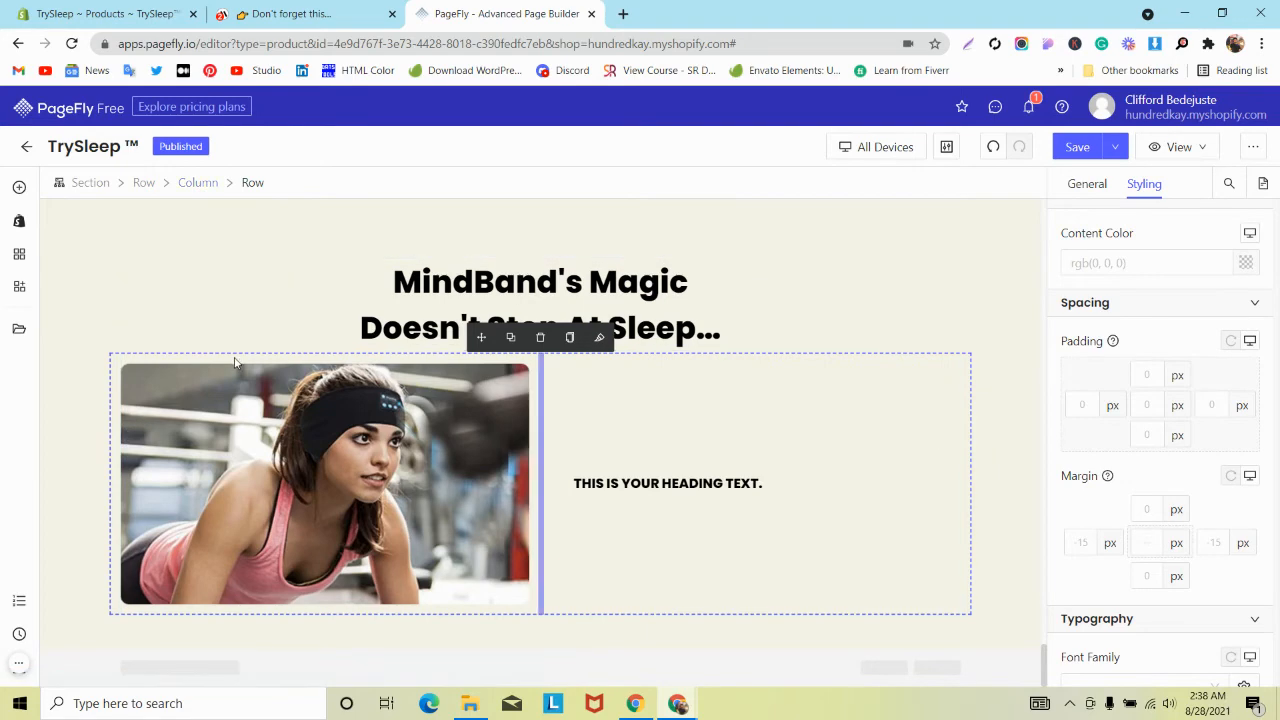
pyautogui.click(300, 14)
pyautogui.scroll(-6, 326, 250)
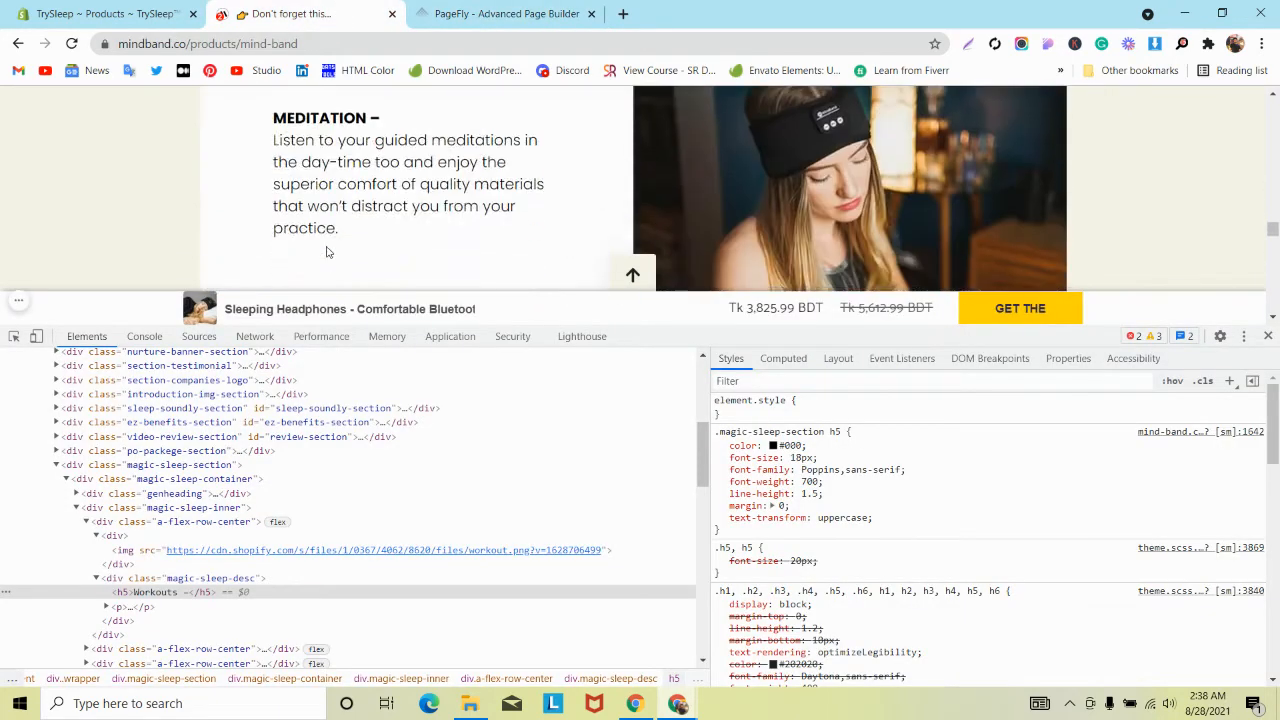
pyautogui.scroll(2, 326, 252)
pyautogui.scroll(-1, 326, 252)
pyautogui.click(475, 18)
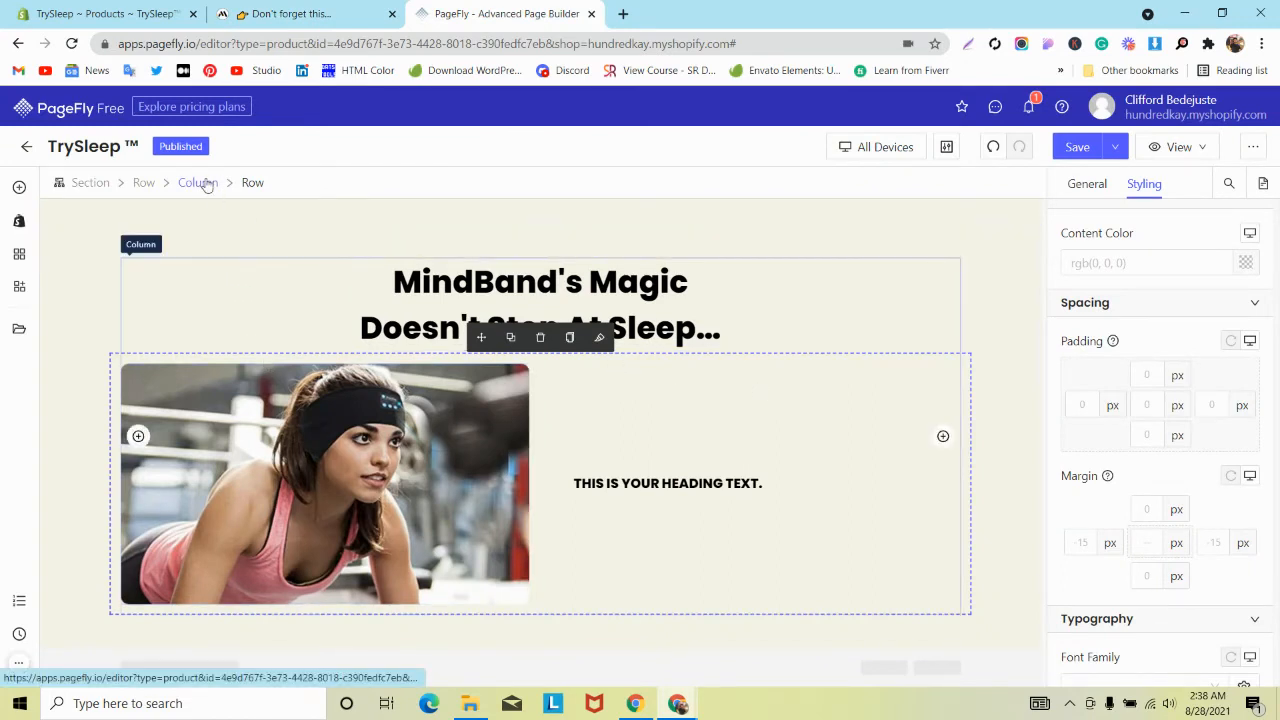
pyautogui.click(300, 13)
pyautogui.scroll(5, 392, 162)
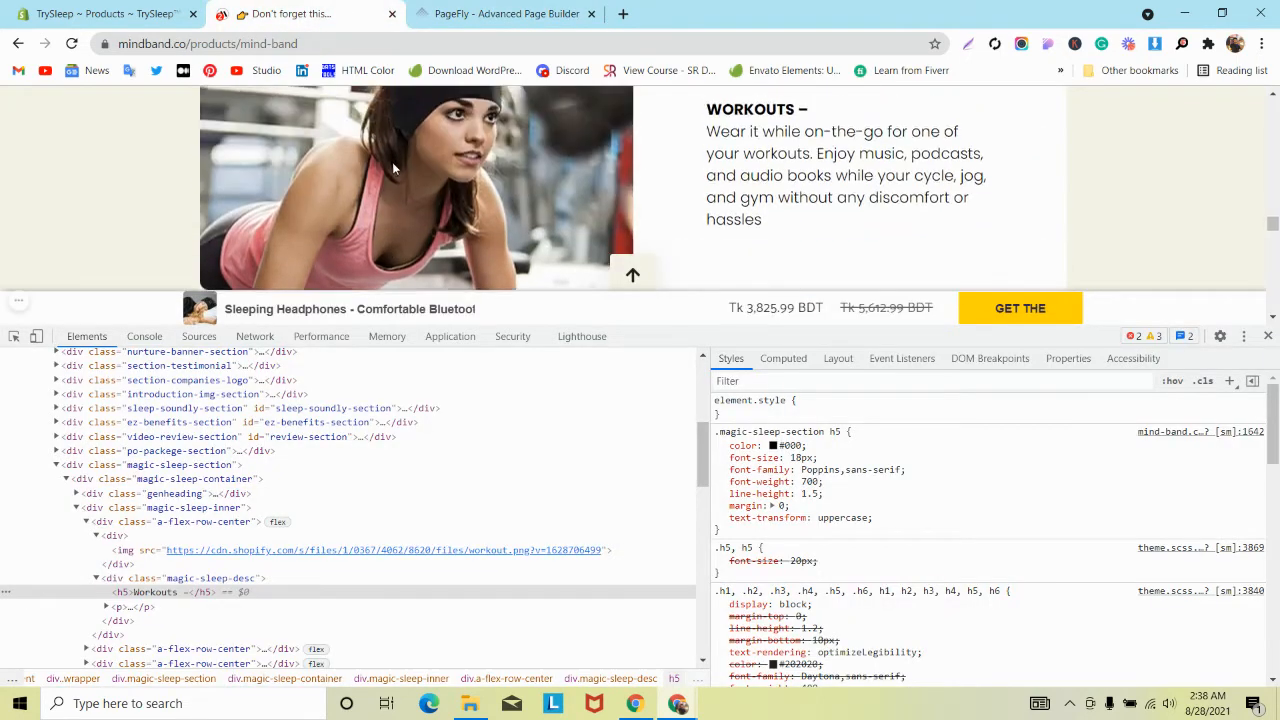
pyautogui.click(453, 13)
pyautogui.scroll(-6, 1150, 350)
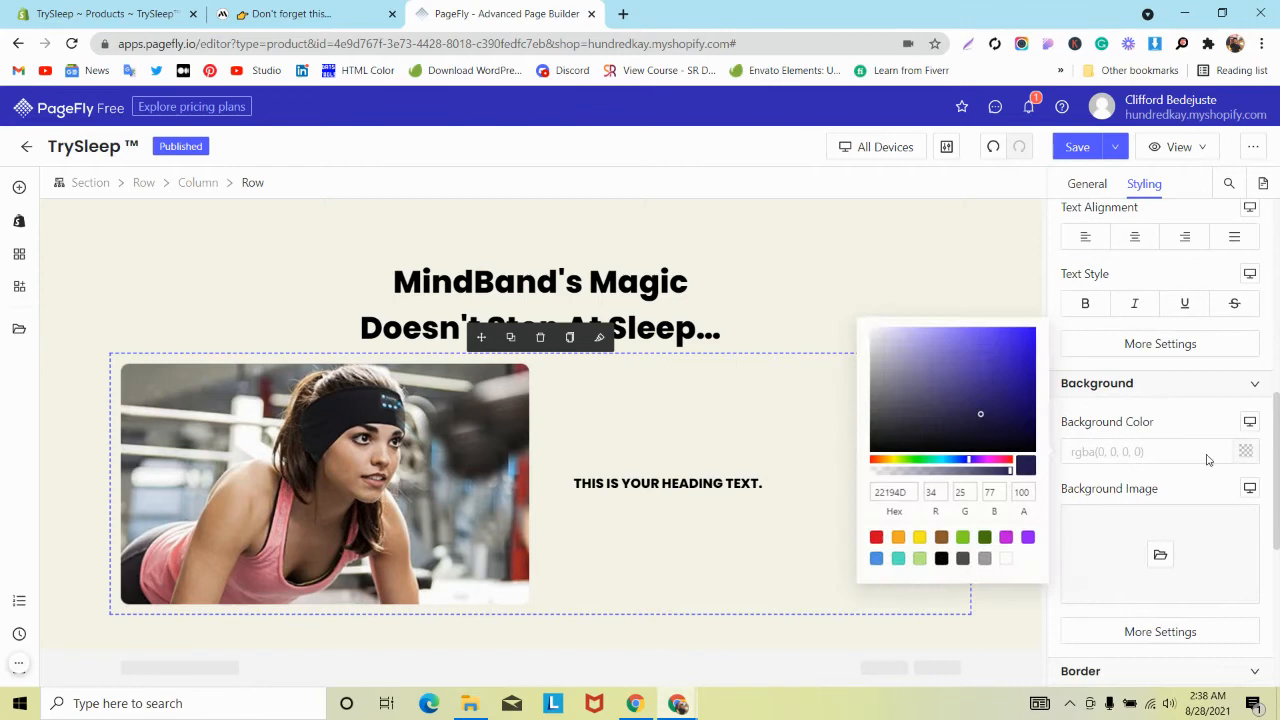
pyautogui.click(1006, 559)
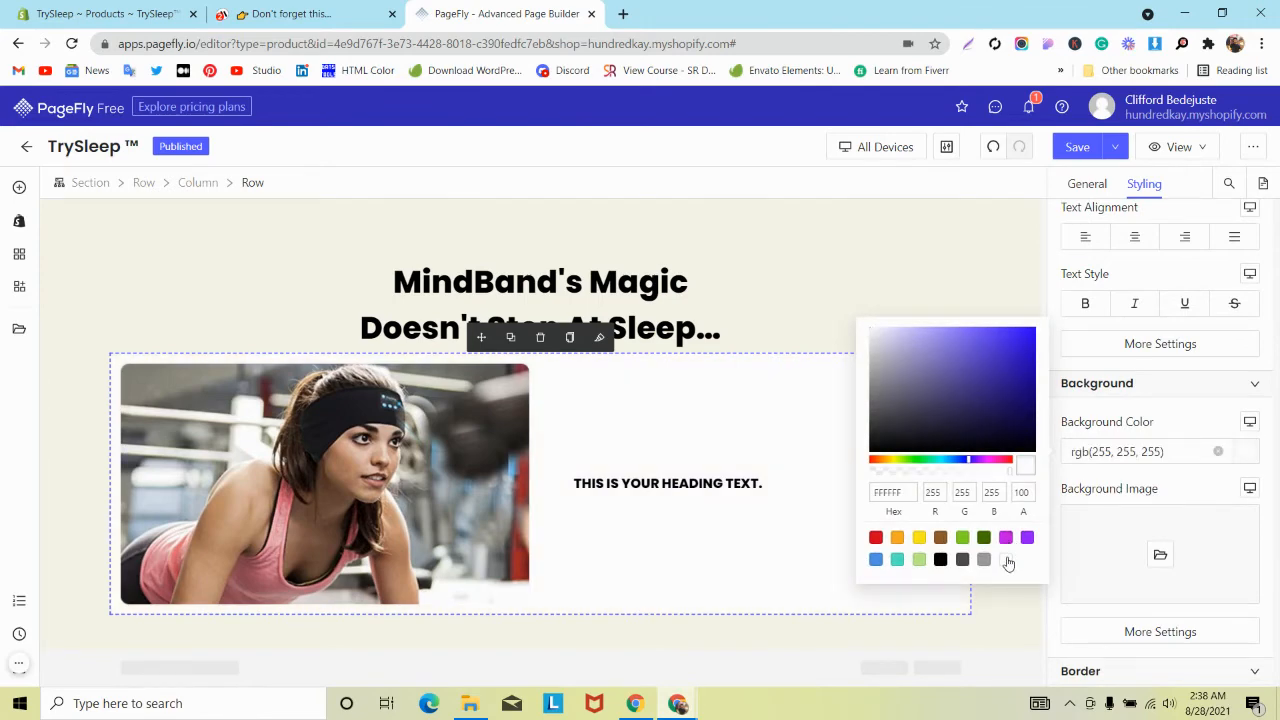
# Copy the Workouts description from the MindBand reference page and inspect that paragraph's text styles.
pyautogui.click(300, 14)
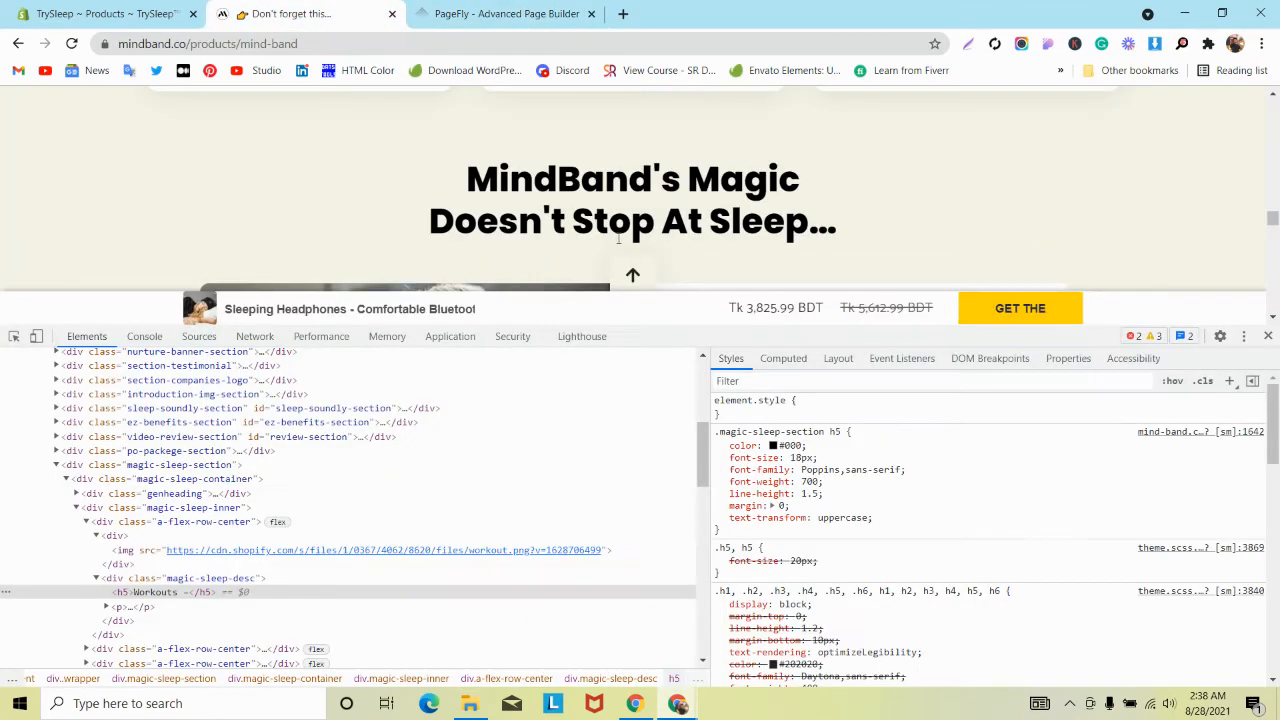
pyautogui.scroll(-3, 628, 246)
pyautogui.scroll(-2, 628, 246)
pyautogui.scroll(2, 534, 209)
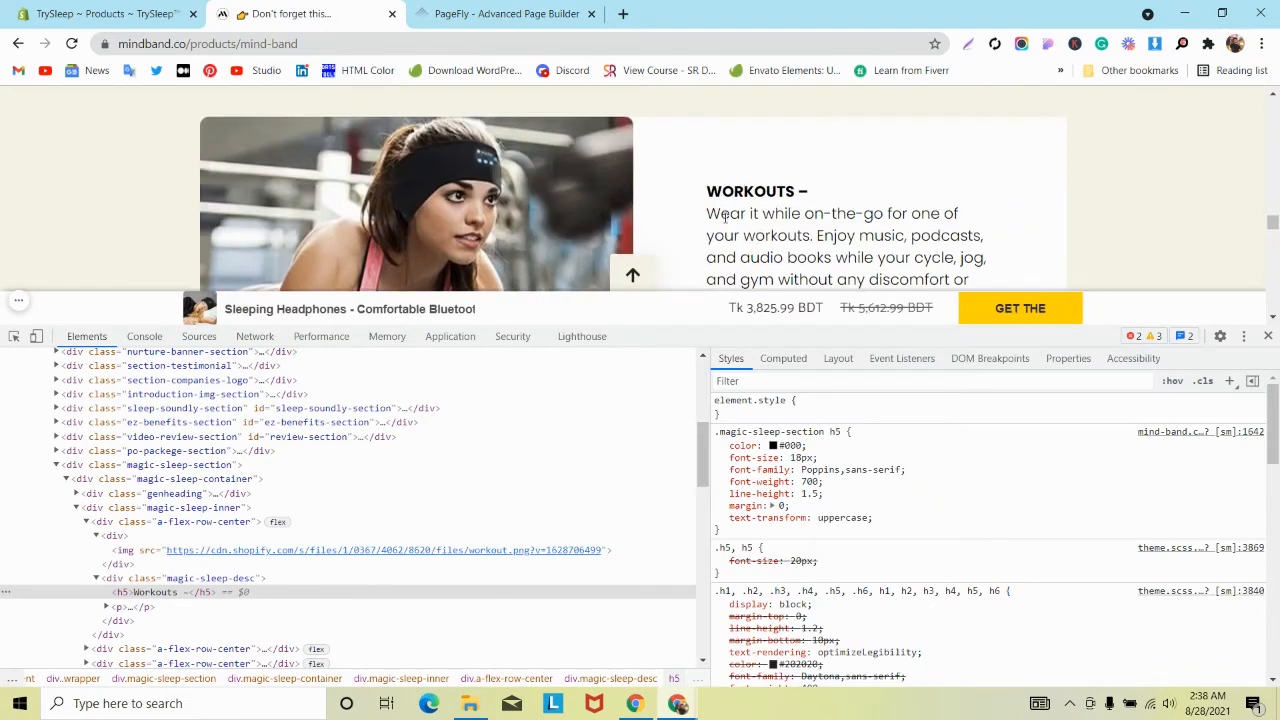
pyautogui.tripleClick(725, 216)
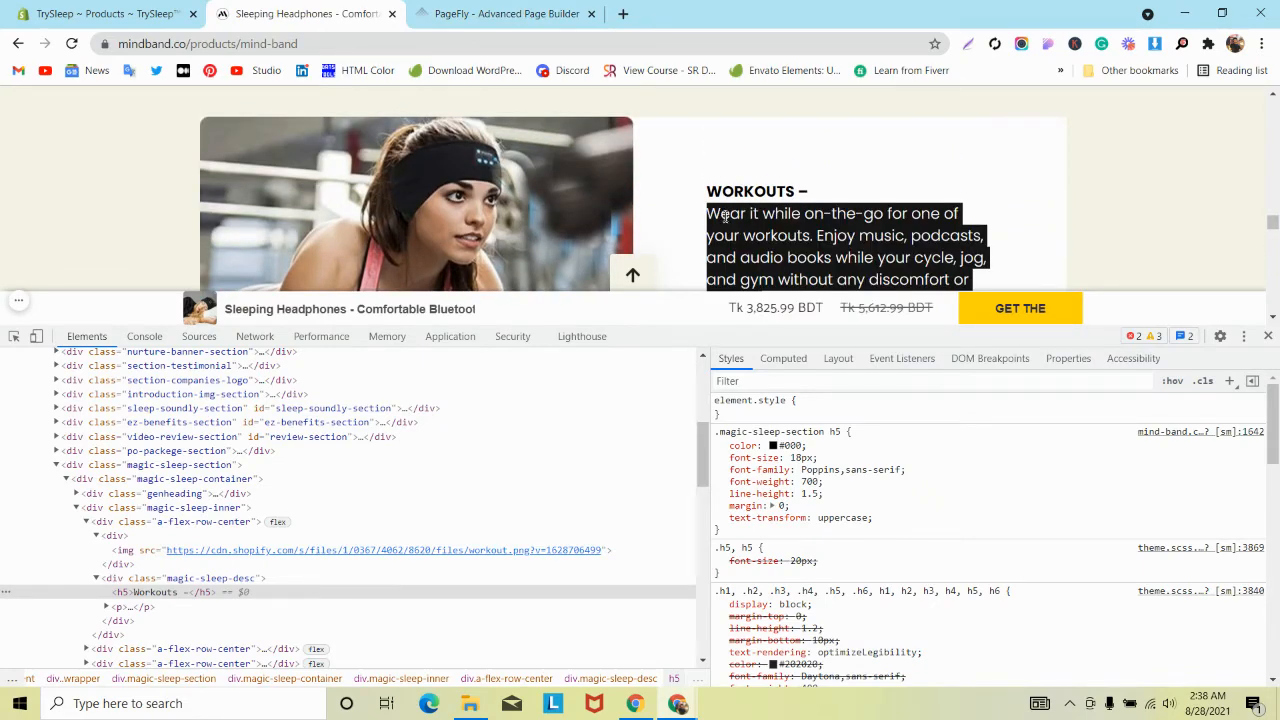
pyautogui.click(14, 336)
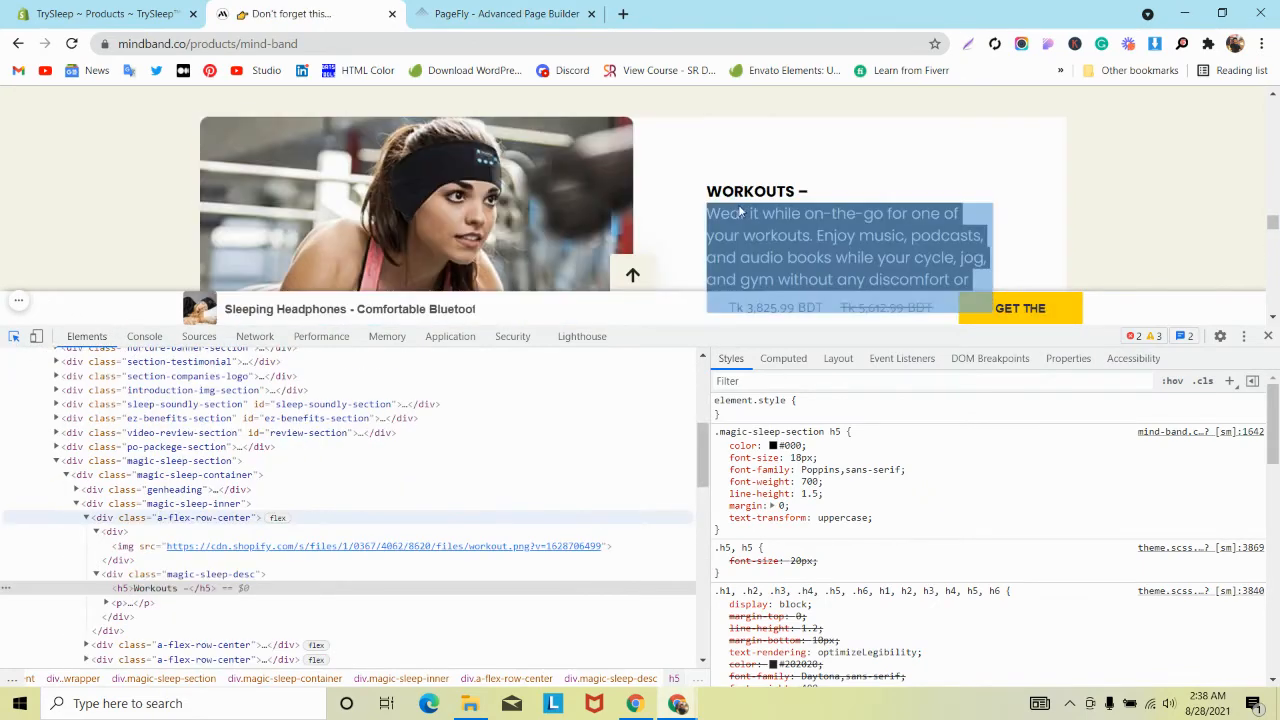
pyautogui.click(757, 220)
# Back in PageFly, add a paragraph below the placeholder heading and replace its text with the copied workouts description, "Wear it while on-the-go…".
pyautogui.click(505, 14)
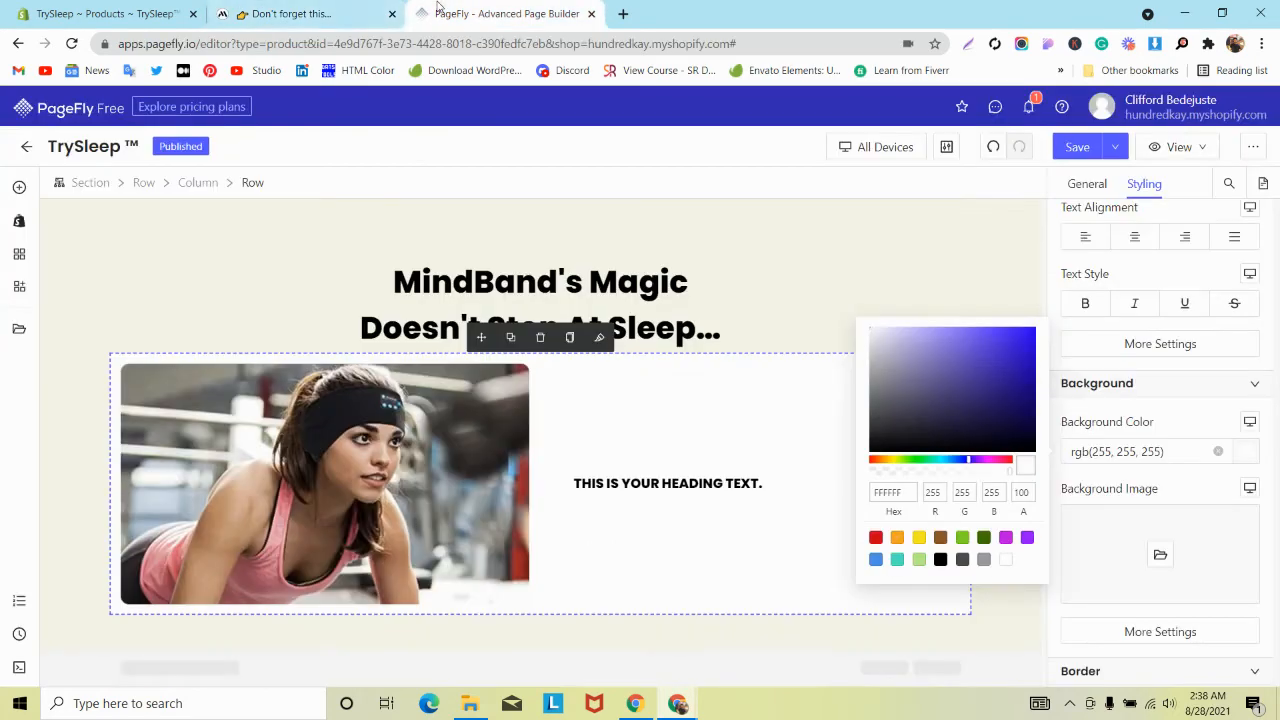
pyautogui.click(19, 186)
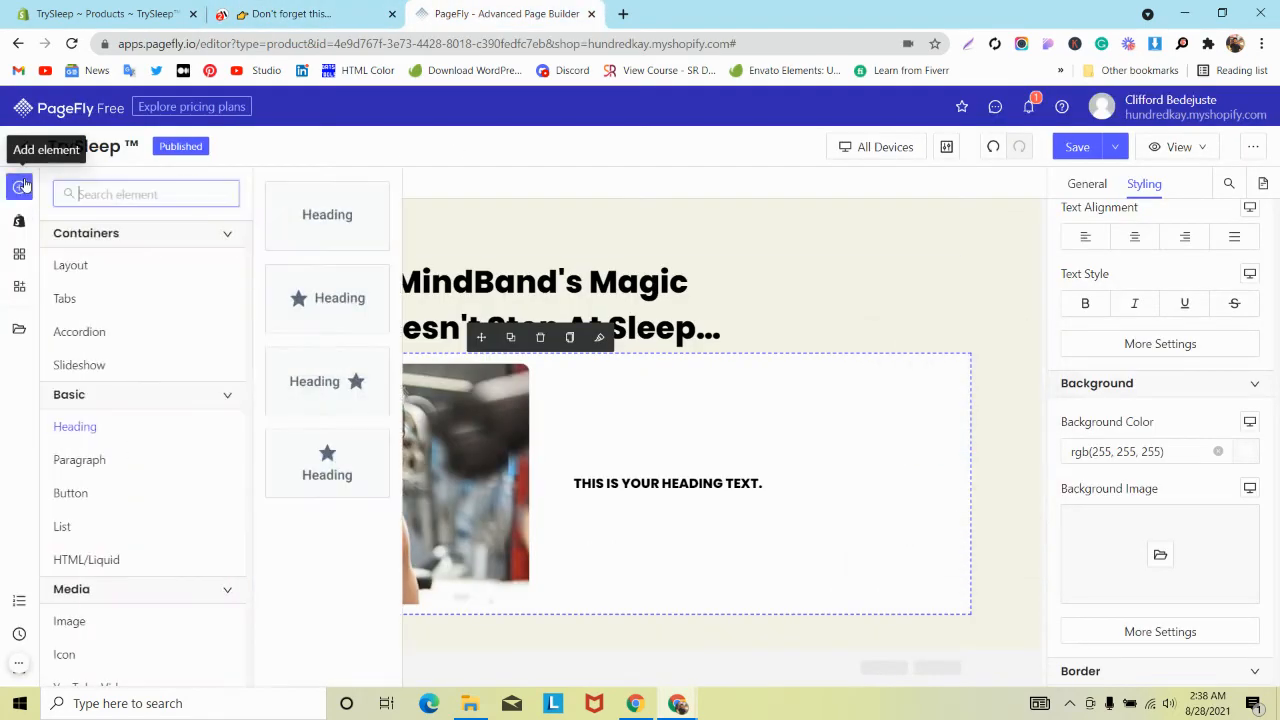
pyautogui.moveTo(80, 459)
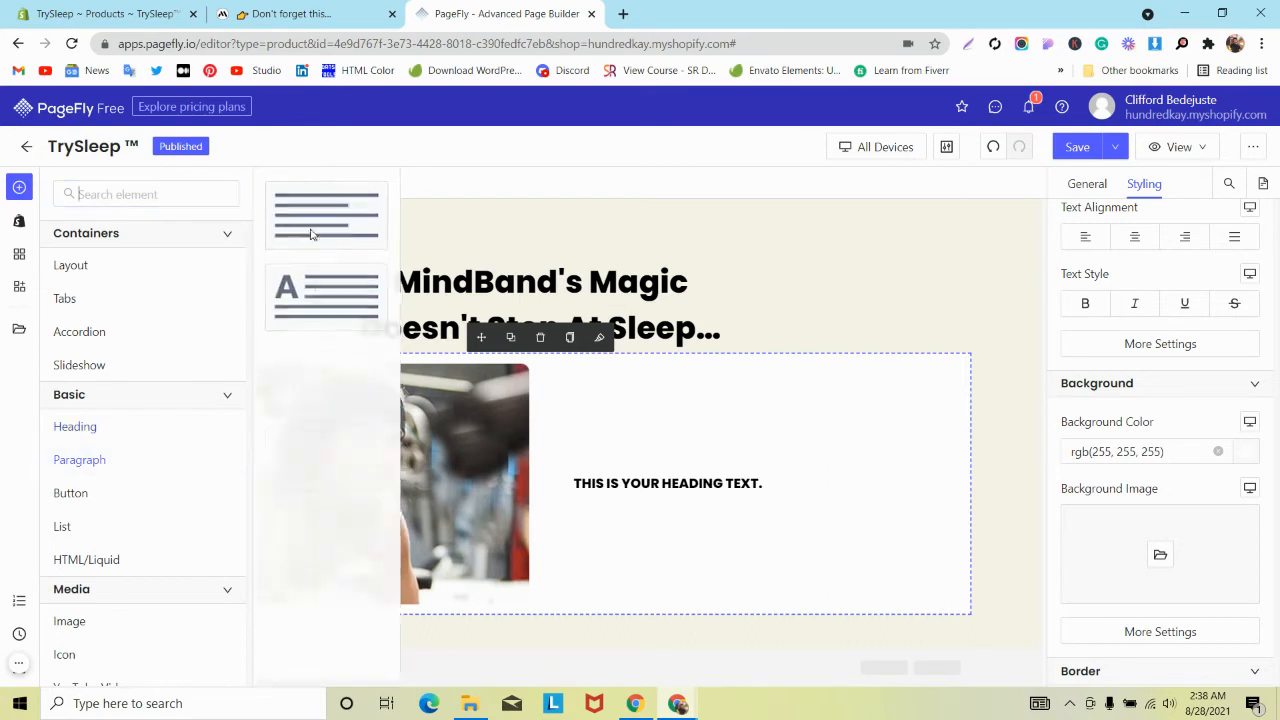
pyautogui.moveTo(327, 212); pyautogui.dragTo(606, 505)
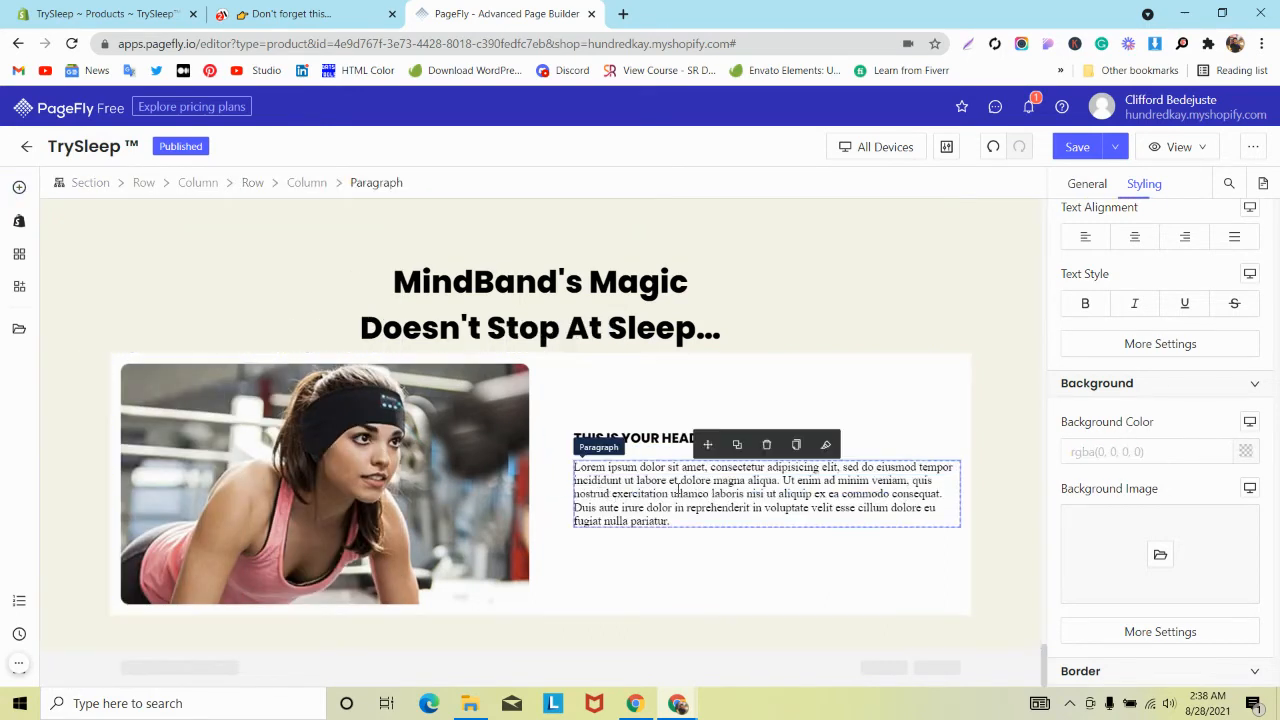
pyautogui.click(1080, 200)
pyautogui.tripleClick(1108, 346)
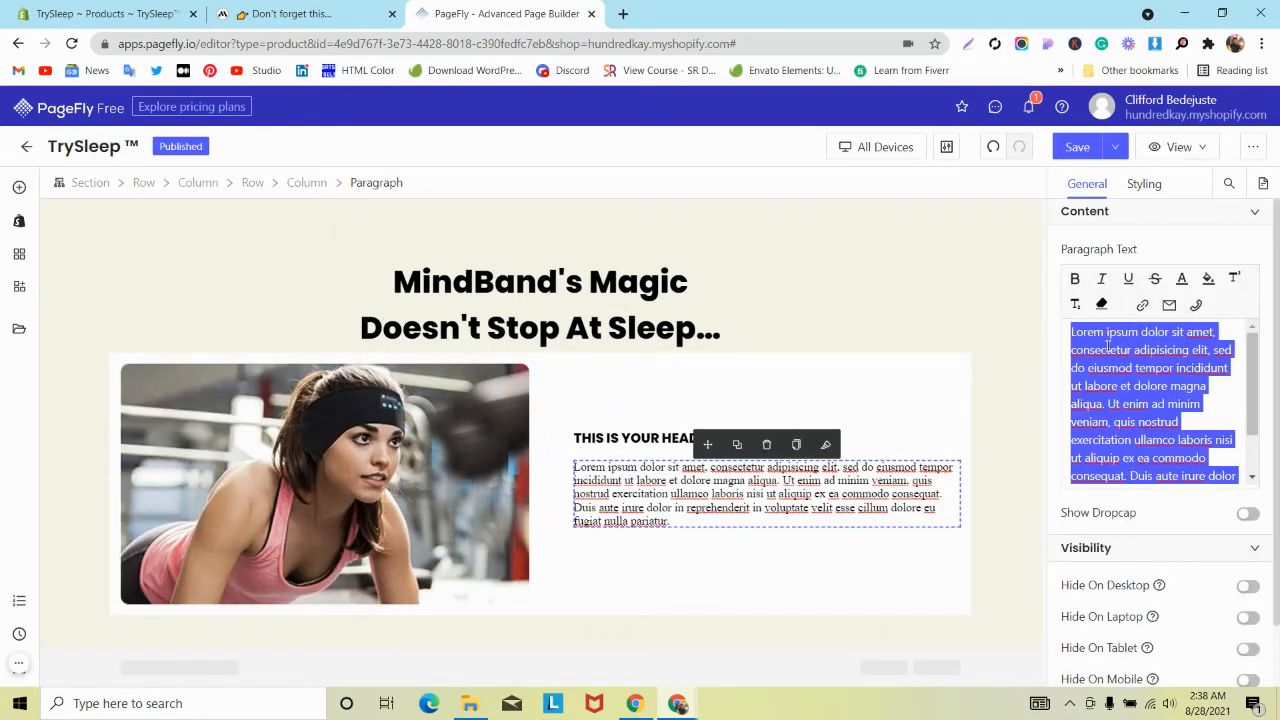
pyautogui.write('Wear it while on-the-go for one of your workouts. Enjoy music, podcasts, and audio books while your cycle, jog, and gym without any discomfort or hassles')
# Set the workouts paragraph's font family to Poppins and its font size to 16 px.
pyautogui.click(1144, 184)
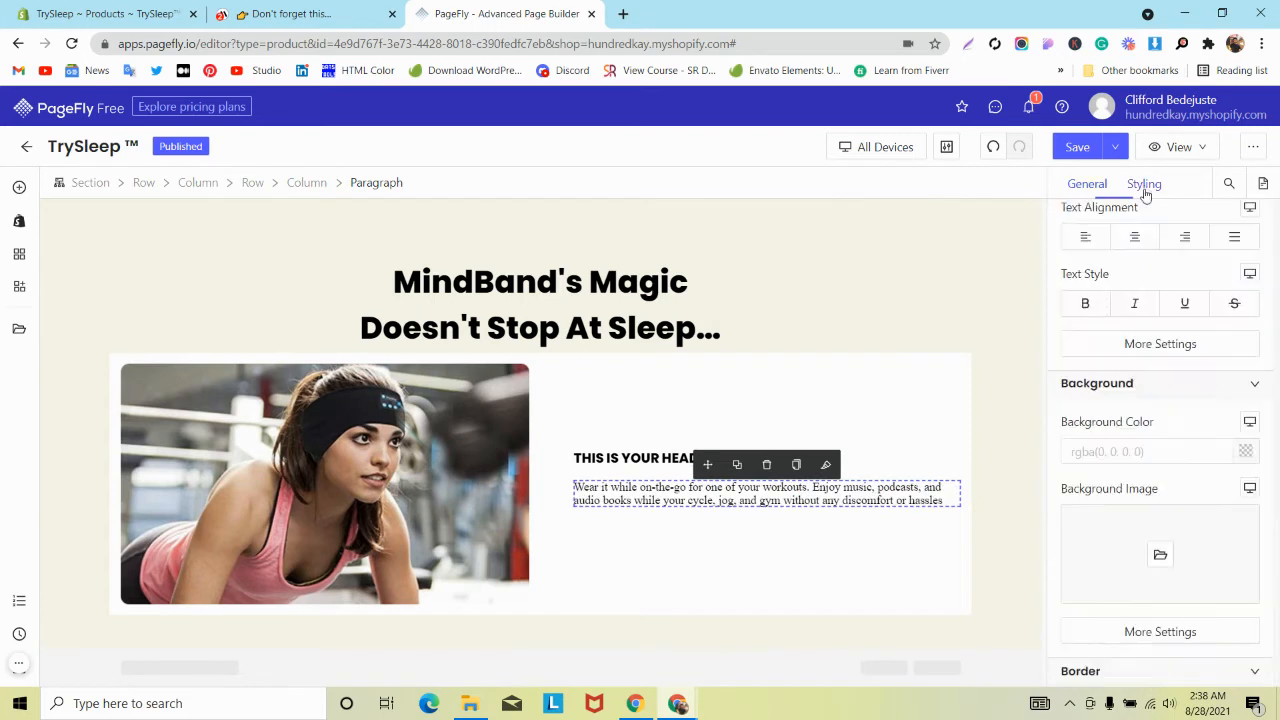
pyautogui.scroll(-3, 1198, 407)
pyautogui.scroll(-2, 1198, 410)
pyautogui.scroll(8, 1195, 420)
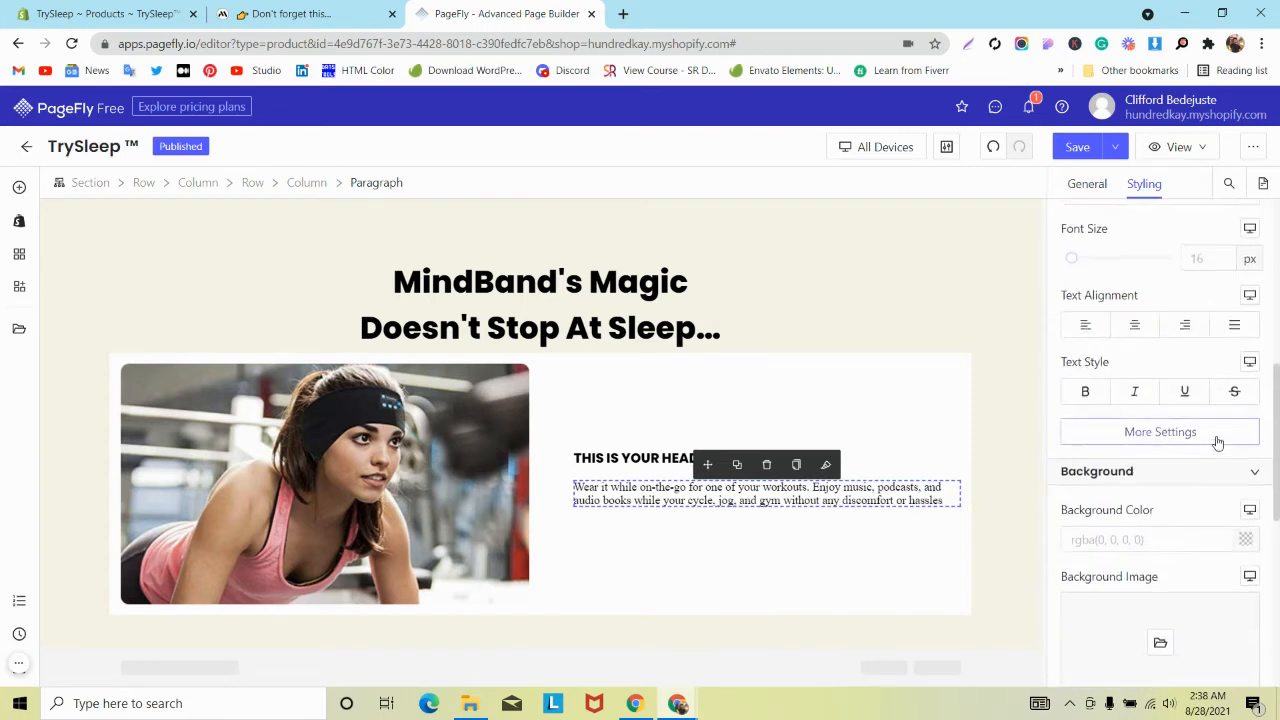
pyautogui.click(1175, 432)
pyautogui.click(1122, 497)
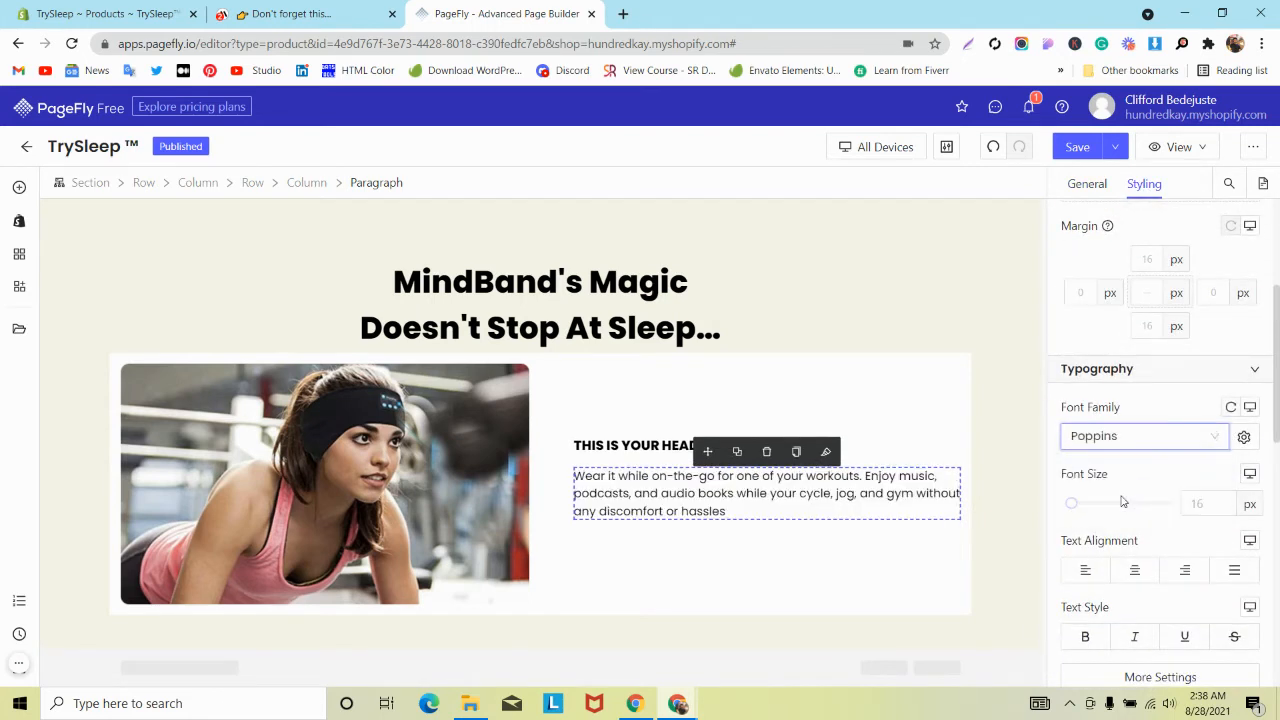
pyautogui.click(1207, 506)
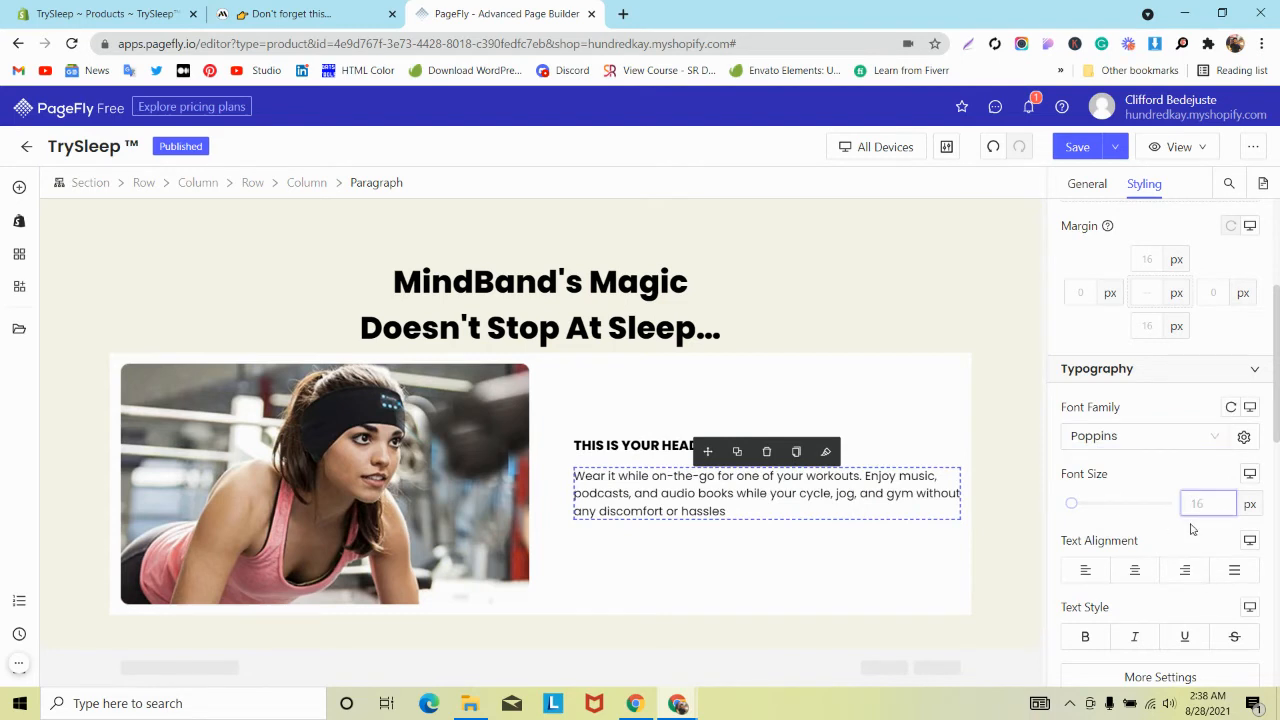
pyautogui.write('16')
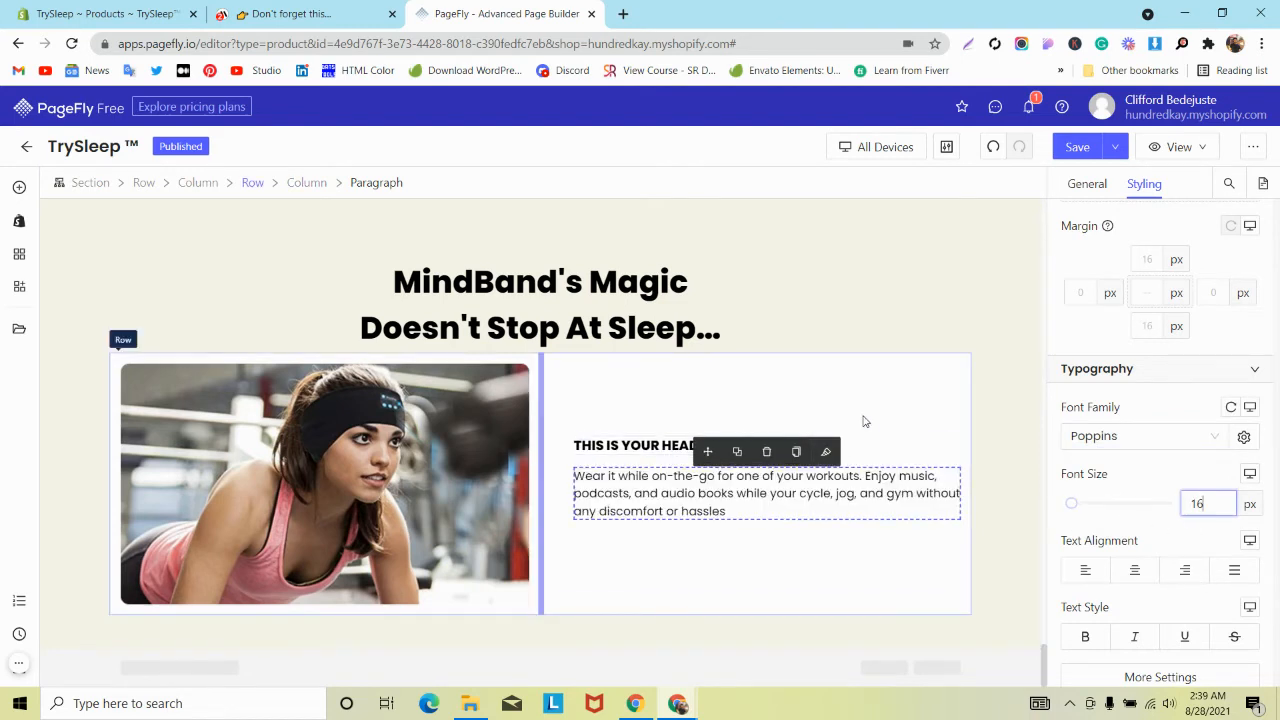
# Select the column containing the heading and paragraph and set its right padding to 30 px.
pyautogui.click(865, 421)
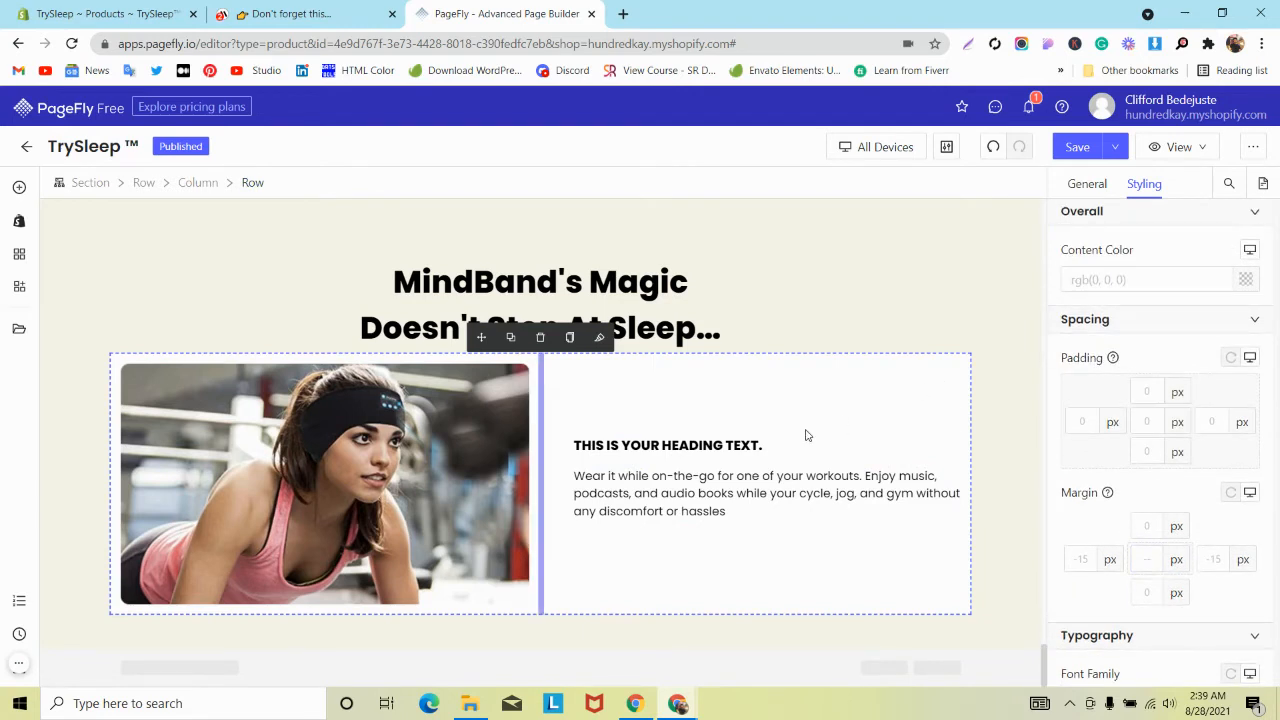
pyautogui.click(709, 443)
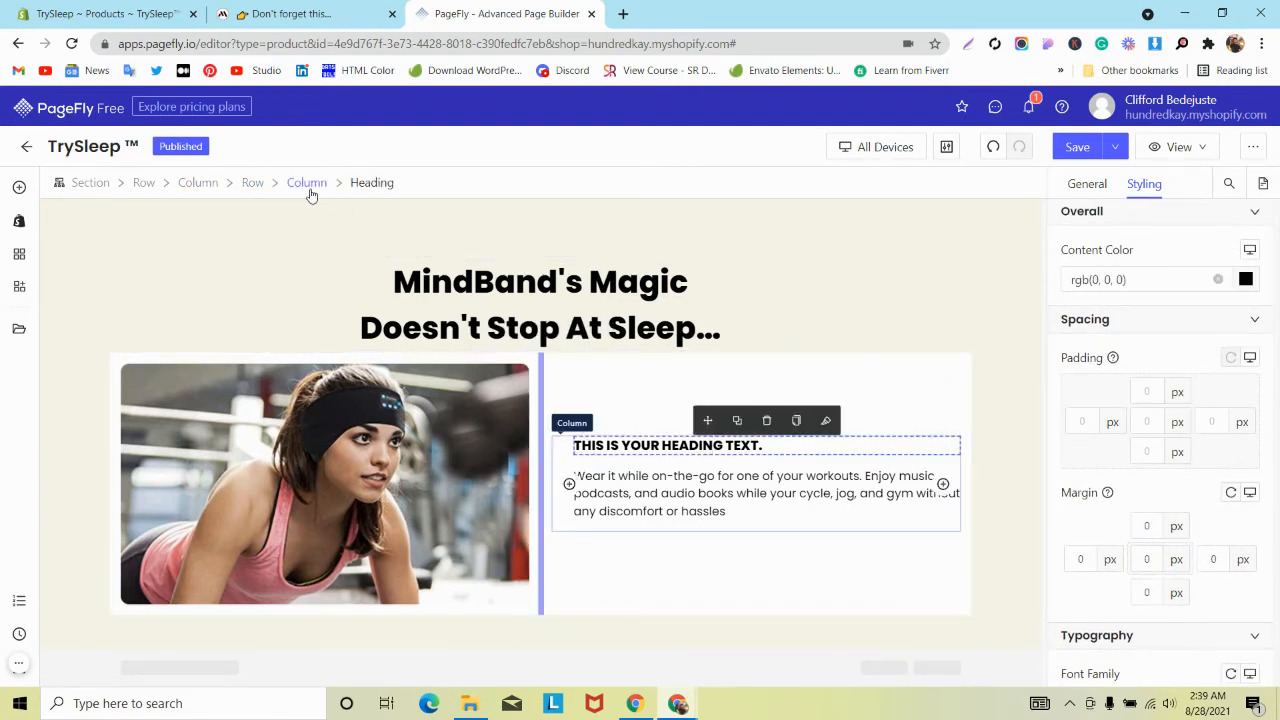
pyautogui.click(252, 182)
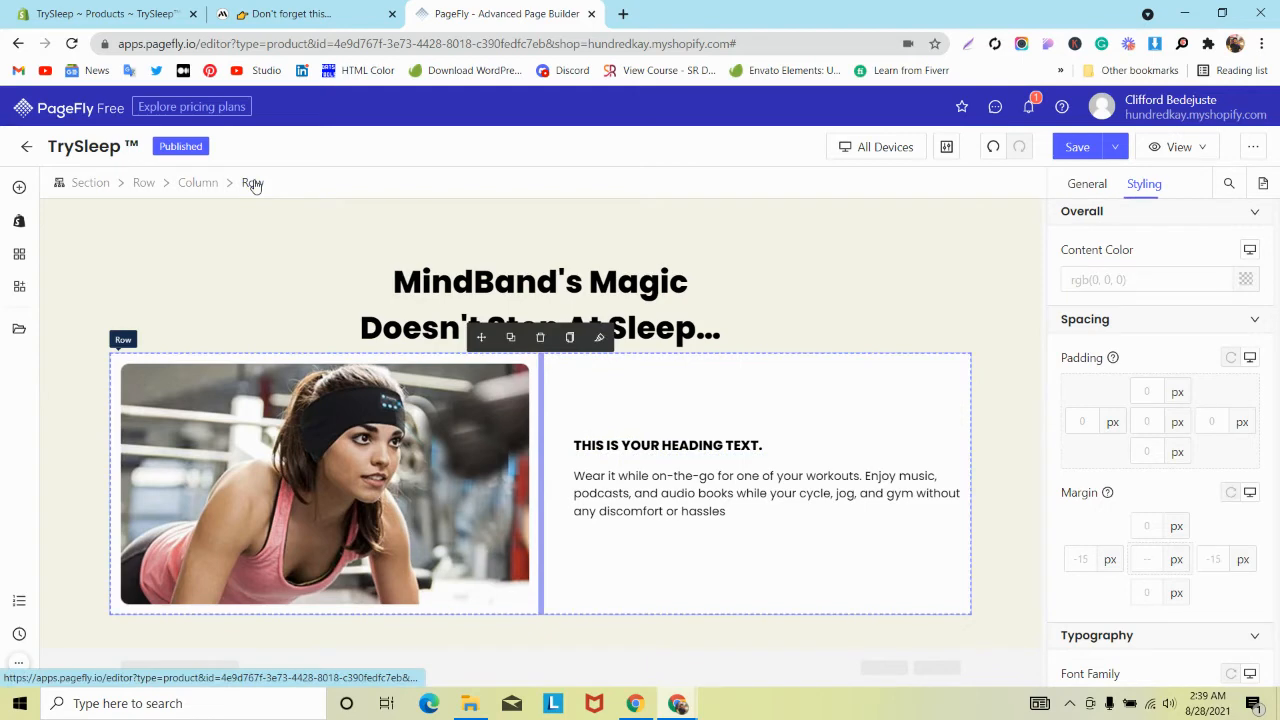
pyautogui.click(638, 446)
pyautogui.click(567, 452)
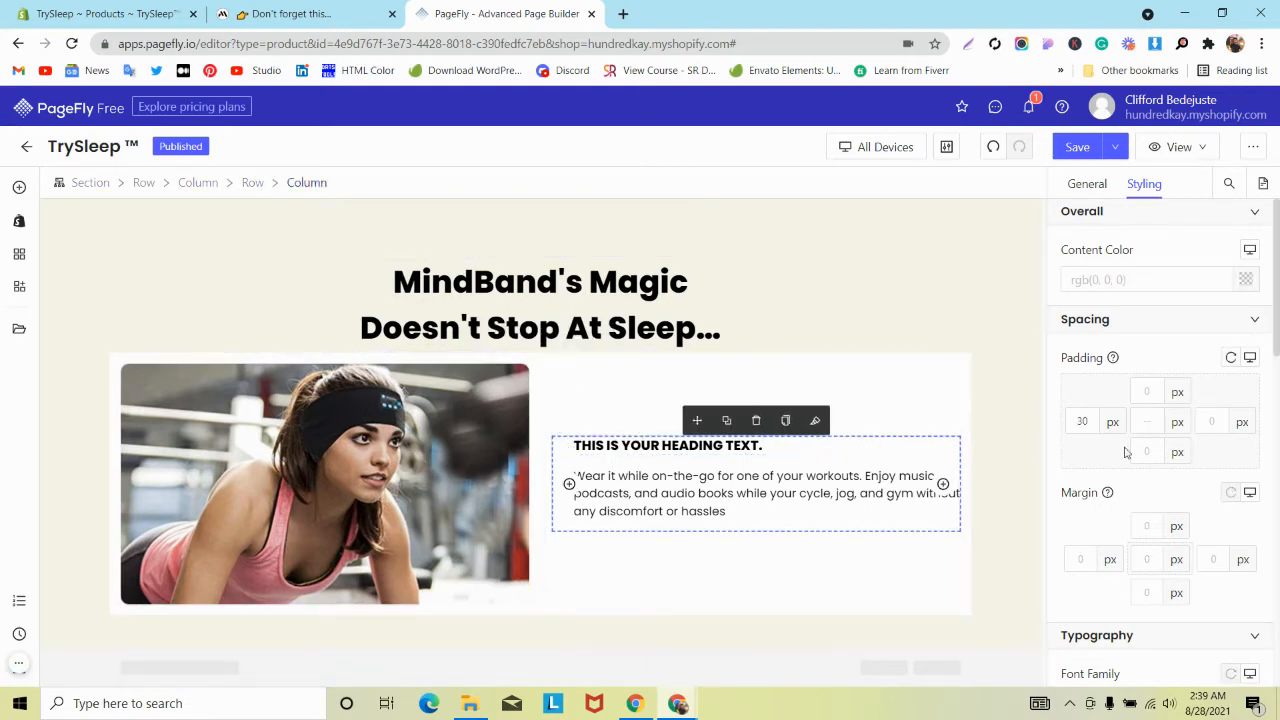
pyautogui.write('30')
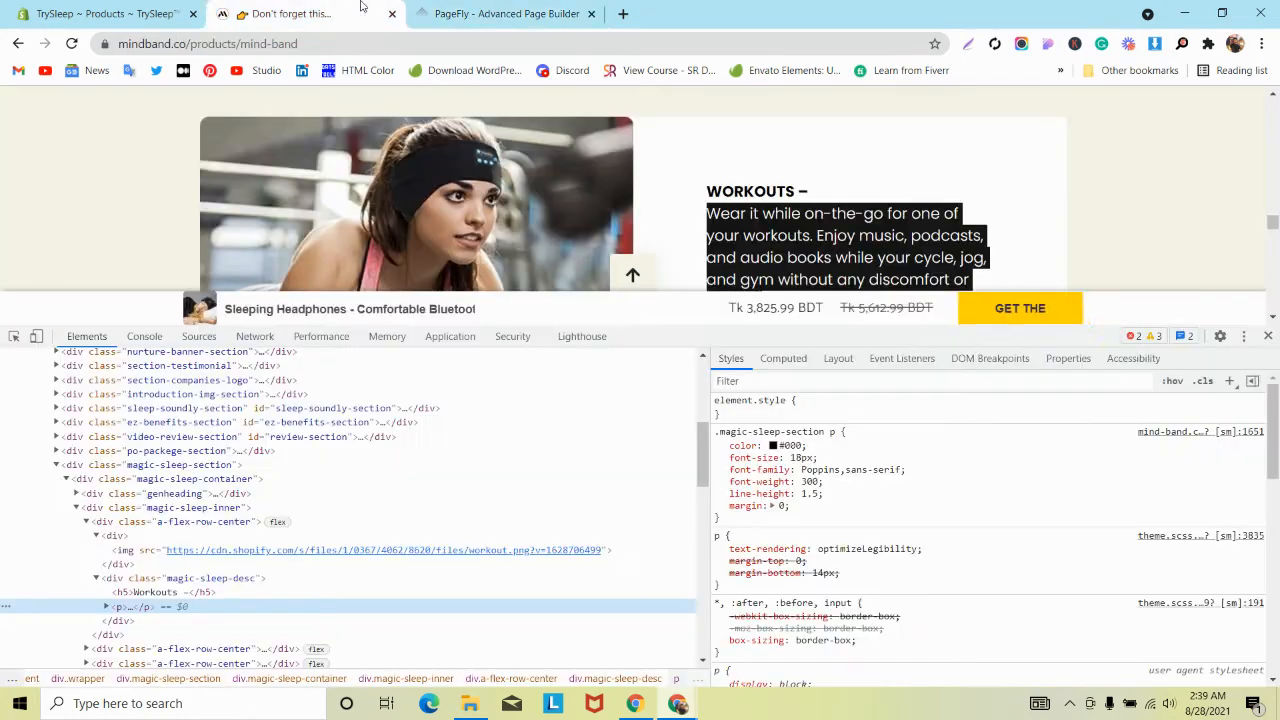
# Compare with the reference layout, and set the text column's right padding to 50 px and left padding to 40 px.
pyautogui.click(290, 14)
pyautogui.scroll(-3, 517, 183)
pyautogui.click(505, 14)
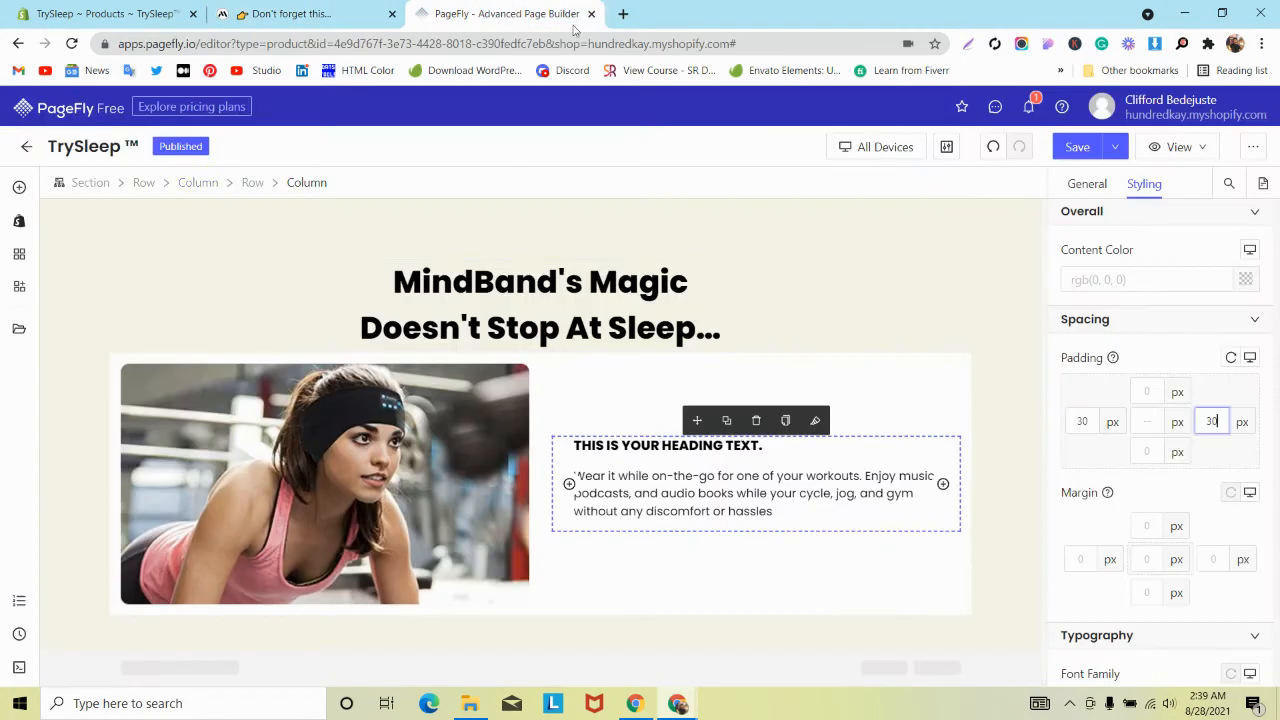
pyautogui.click(1203, 421)
pyautogui.write('50')
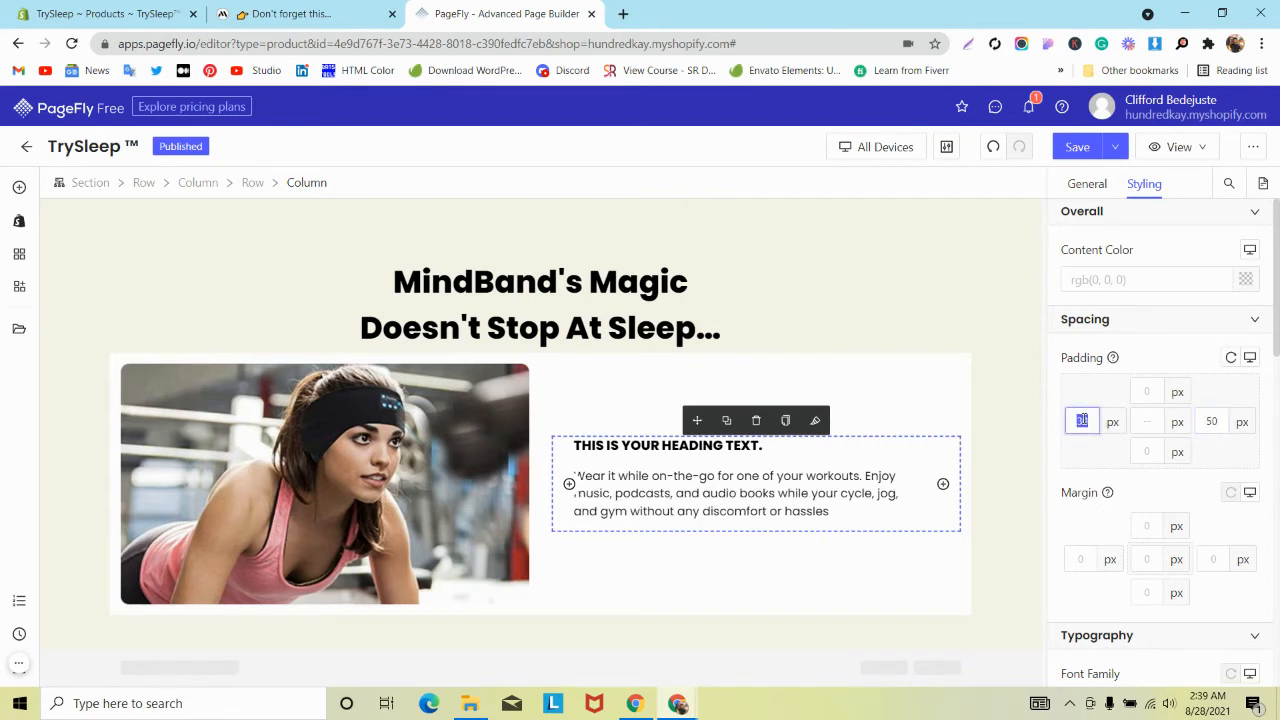
pyautogui.write('40')
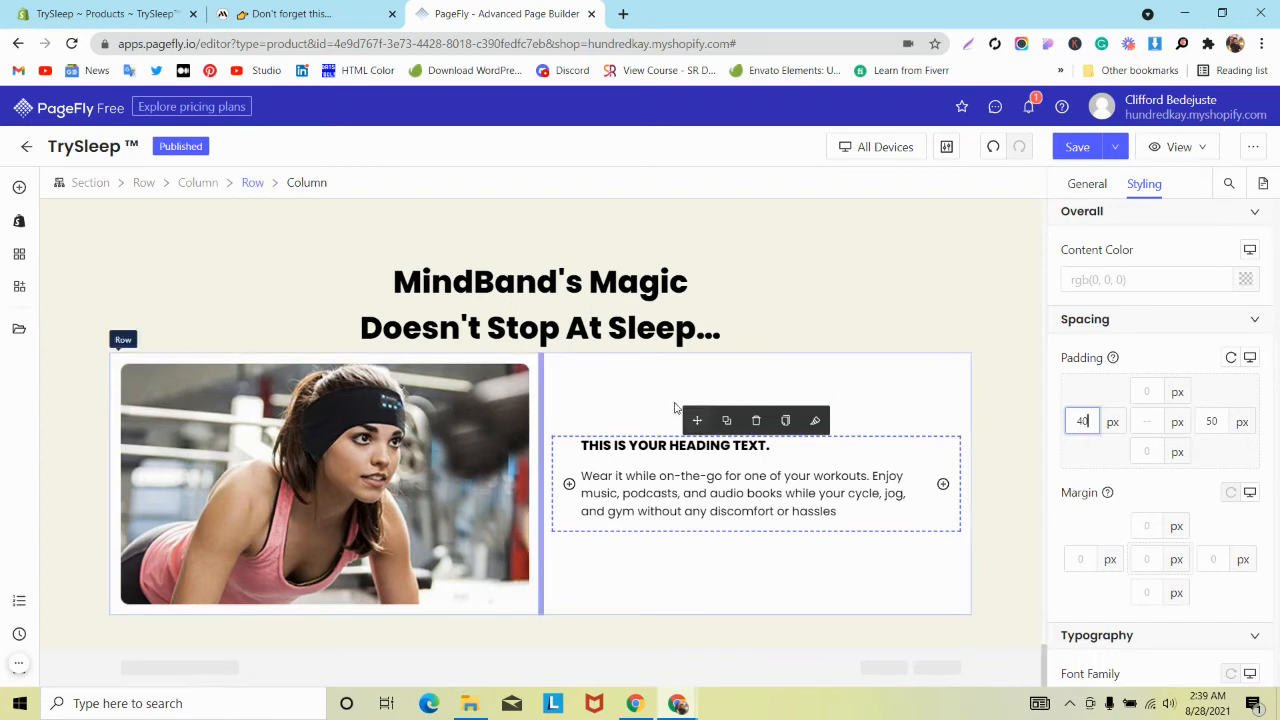
# Duplicate the white row containing the workout image and its text.
pyautogui.click(643, 393)
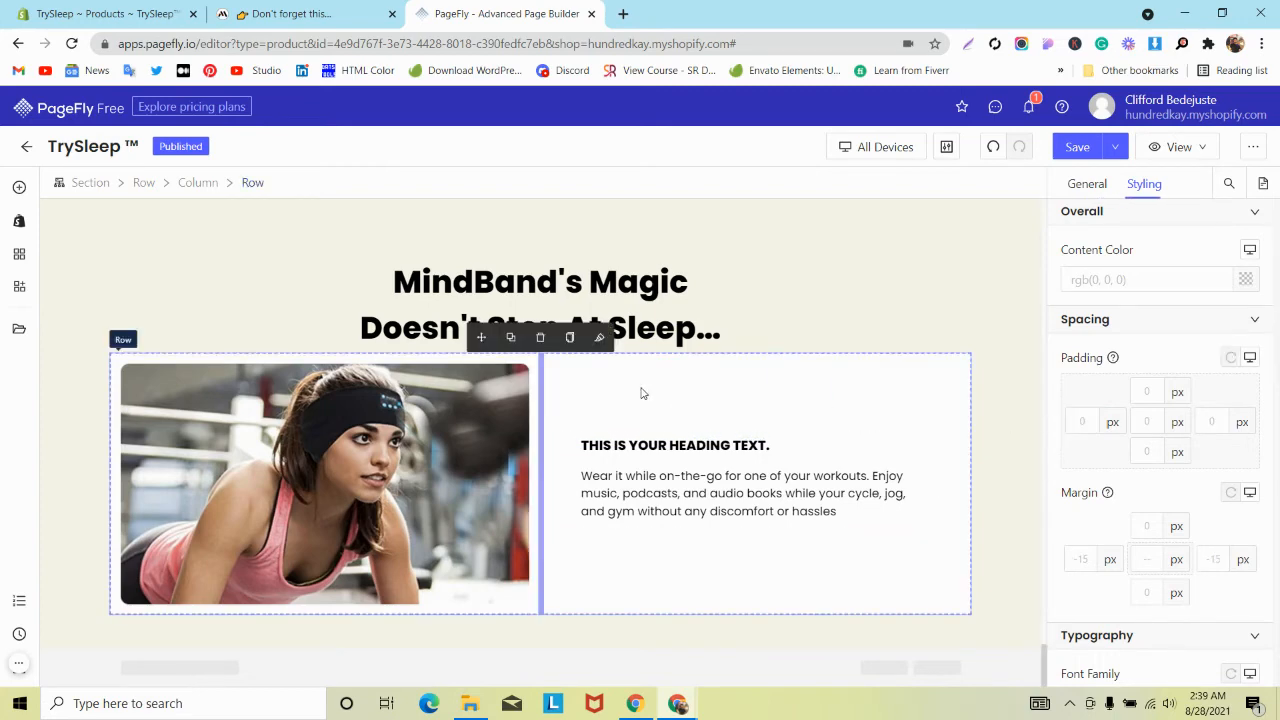
pyautogui.click(510, 337)
pyautogui.scroll(-2, 479, 382)
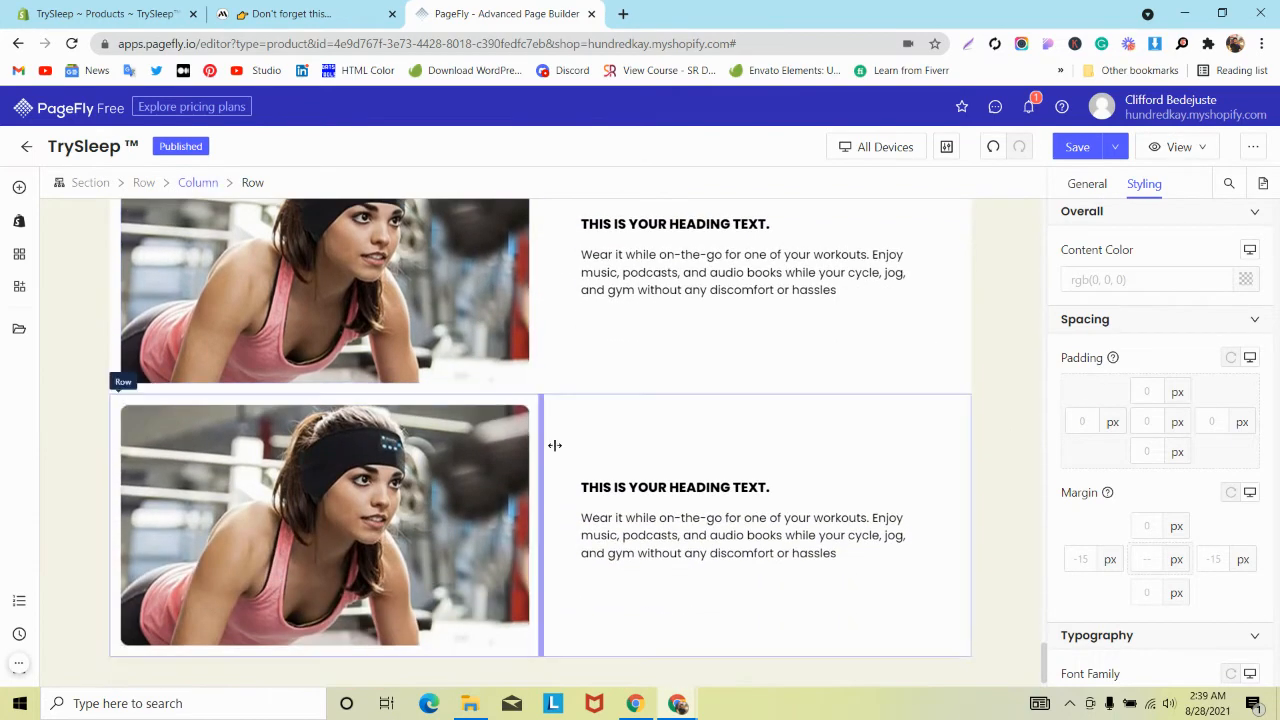
# Mirror the duplicated row's layout by moving its image into the right column and its heading and paragraph into the left column.
pyautogui.click(304, 416)
pyautogui.moveTo(265, 389); pyautogui.dragTo(619, 490)
pyautogui.moveTo(619, 408); pyautogui.dragTo(471, 551)
pyautogui.click(620, 552)
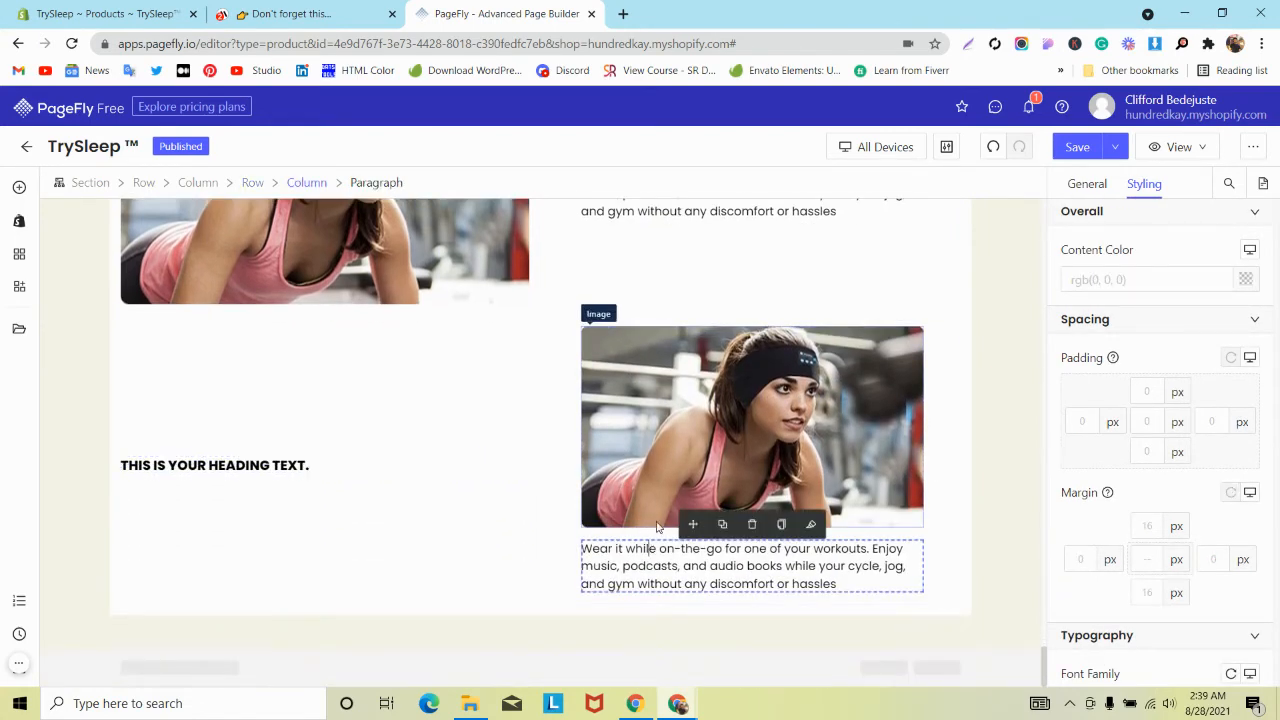
pyautogui.moveTo(693, 524); pyautogui.dragTo(333, 482)
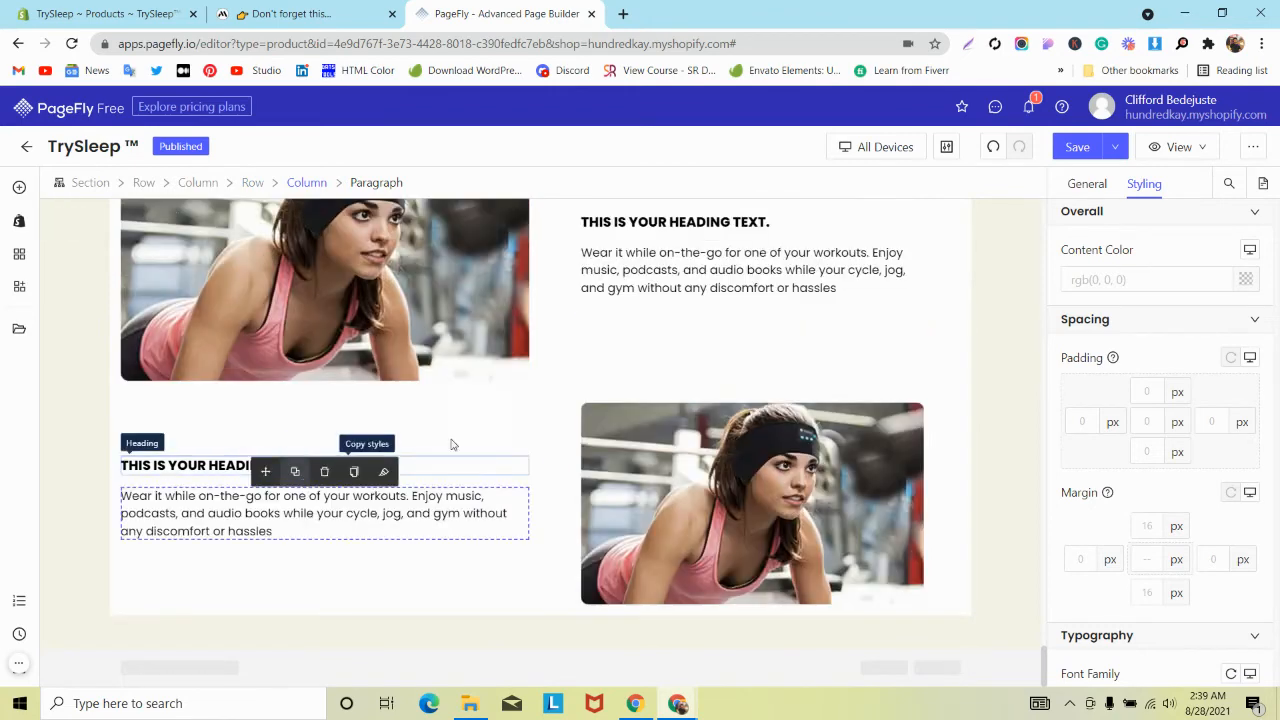
pyautogui.click(600, 344)
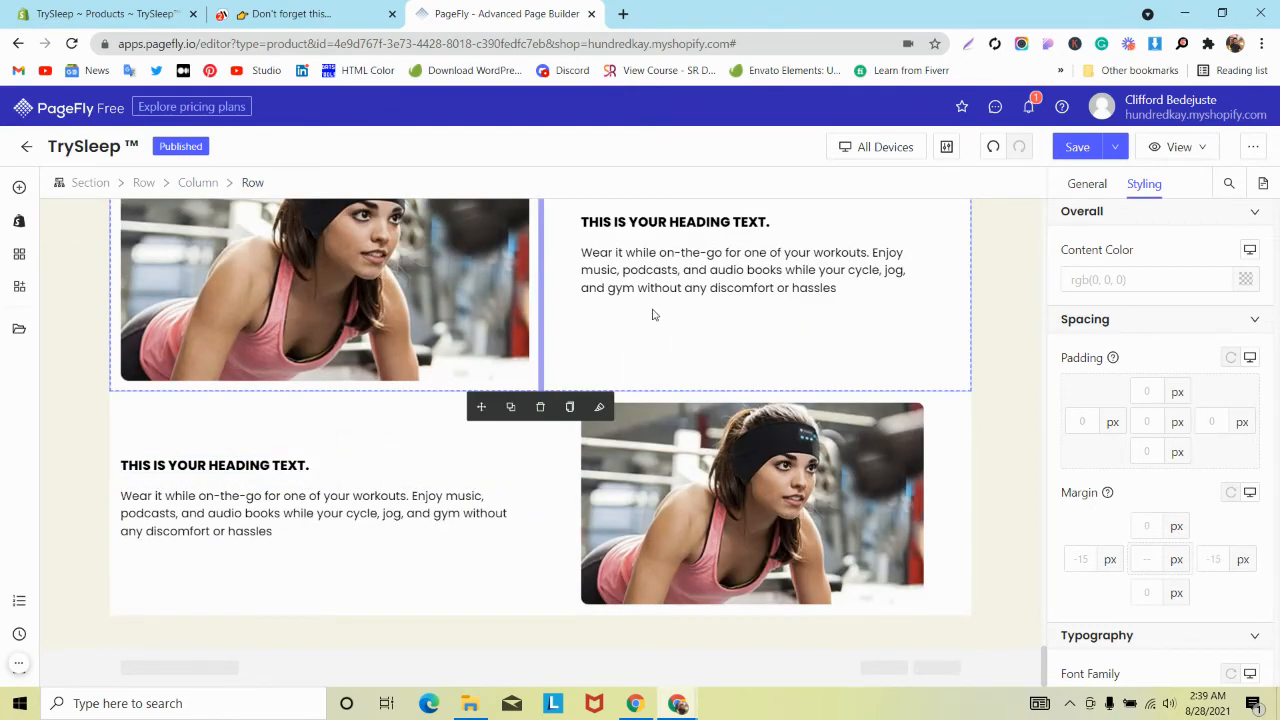
# Try a 5 px top margin on the paragraph in the first row, and undo it.
pyautogui.scroll(2, 657, 328)
pyautogui.click(650, 369)
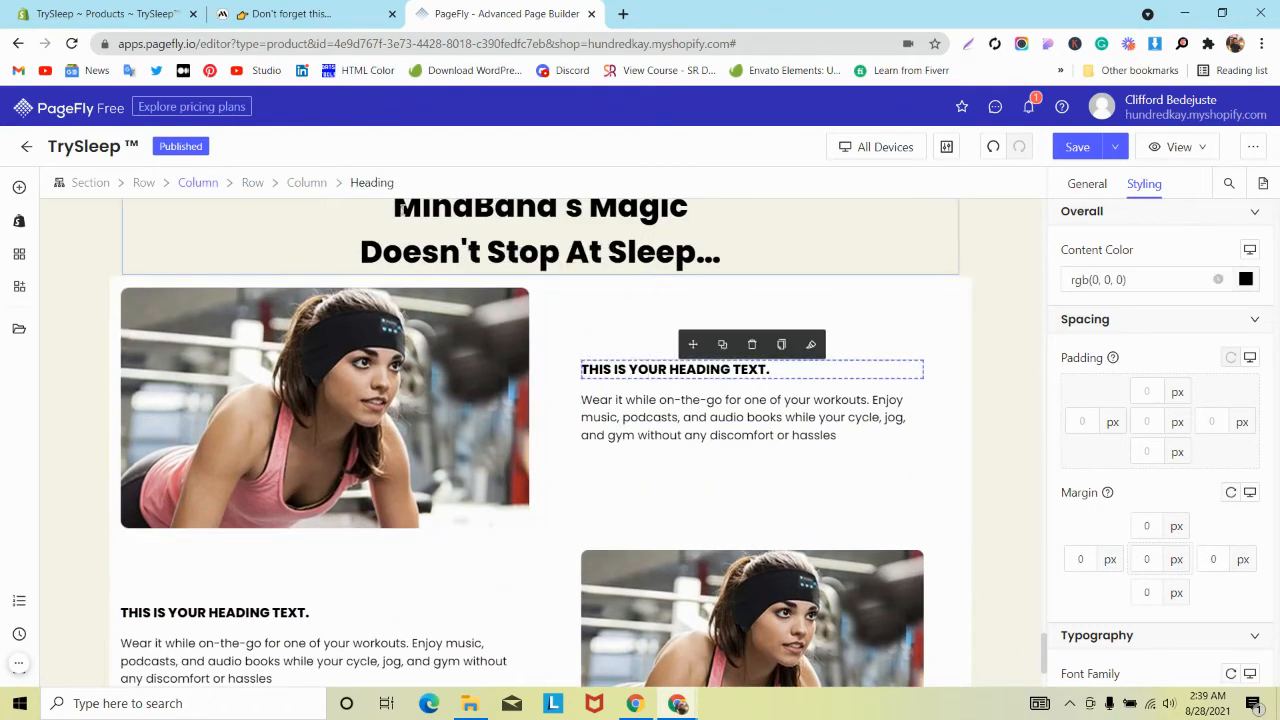
pyautogui.click(307, 184)
pyautogui.scroll(-1, 632, 361)
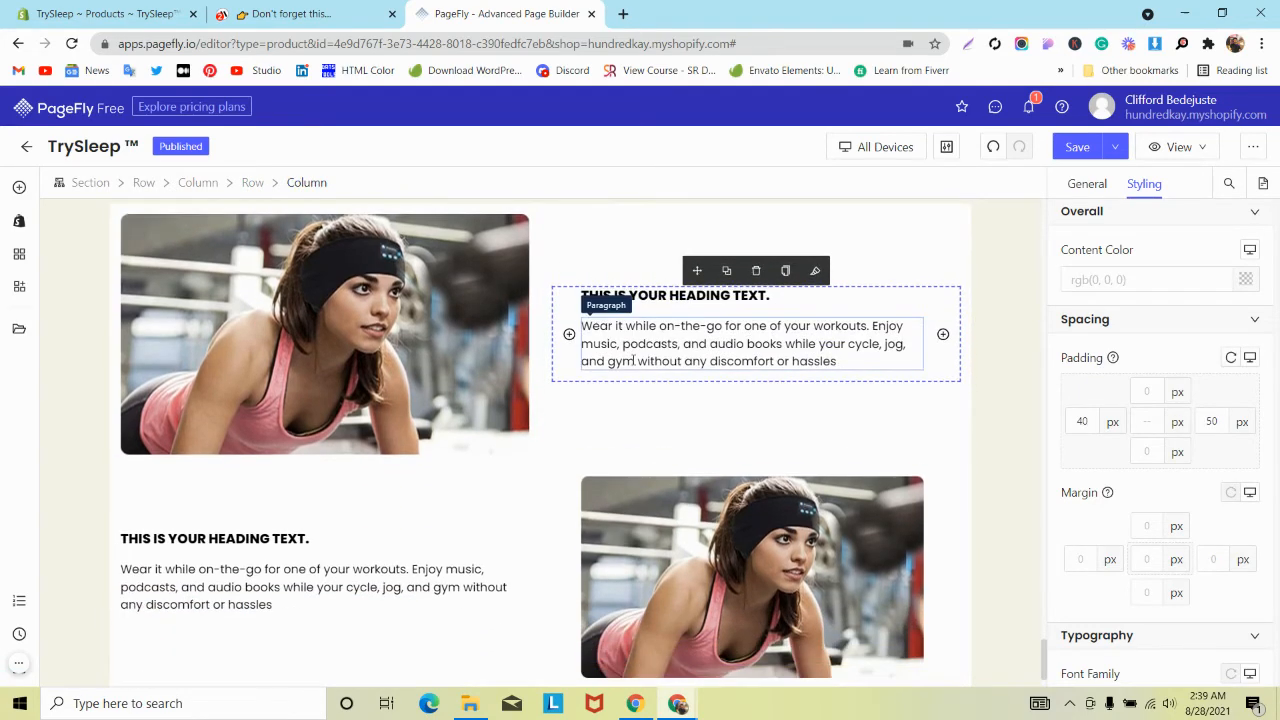
pyautogui.click(740, 296)
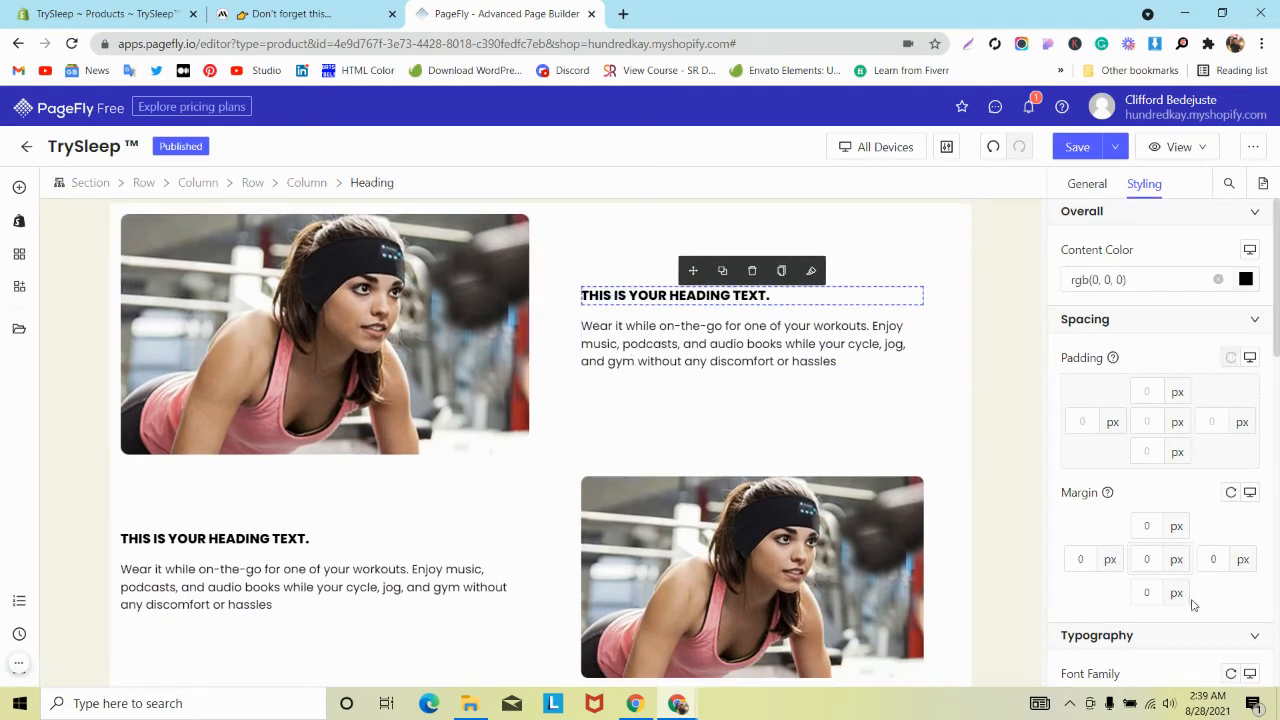
pyautogui.click(748, 348)
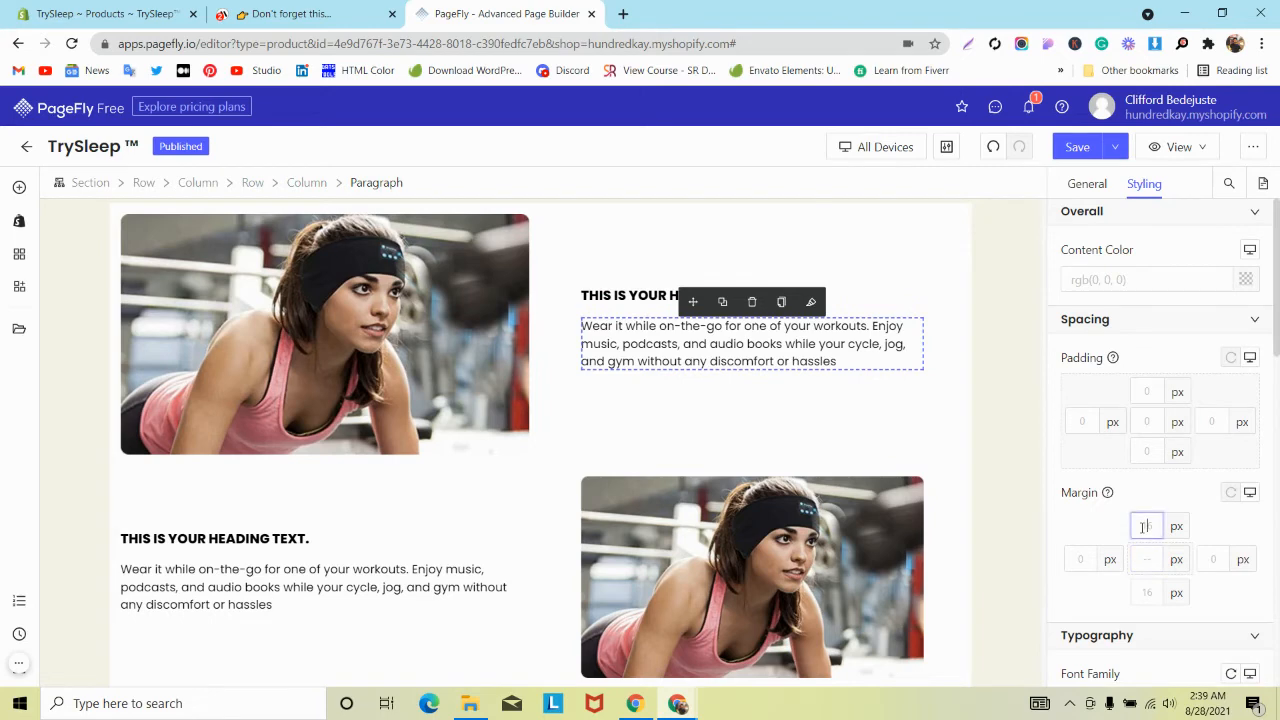
pyautogui.write('5')
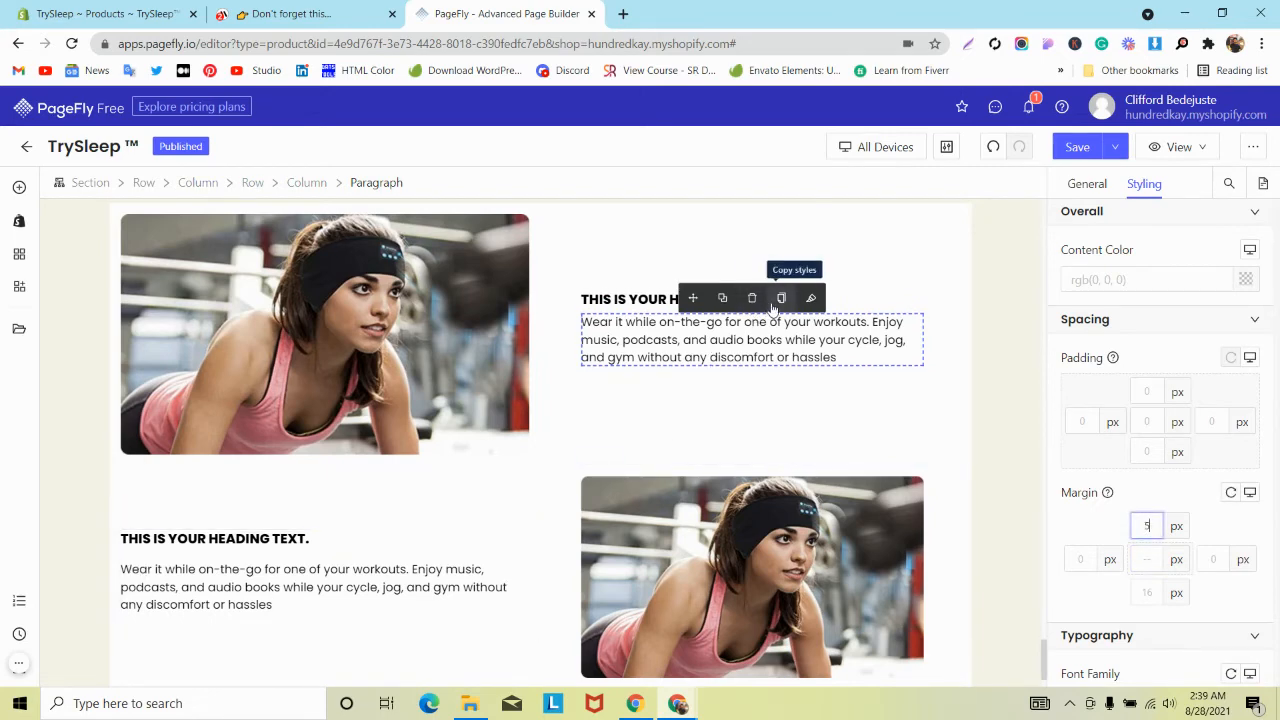
pyautogui.click(993, 146)
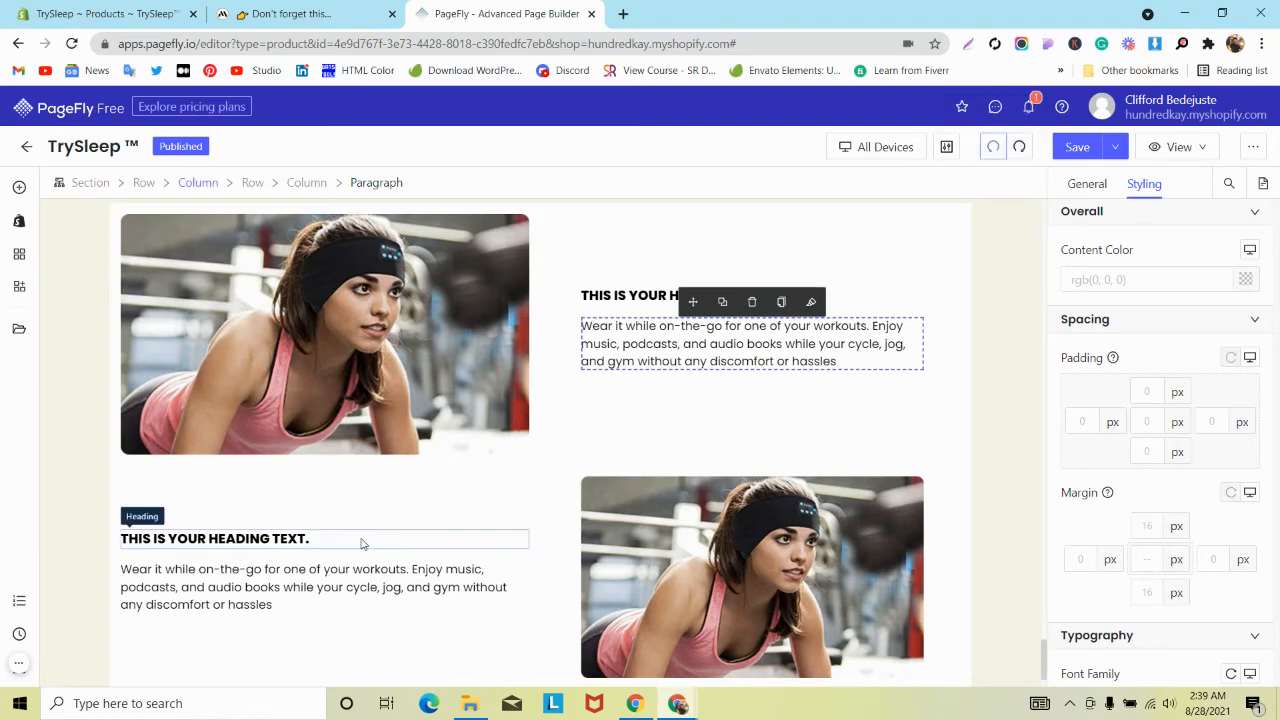
# Copy the styles of the first row's text column and apply them to the second row's text column.
pyautogui.scroll(-1, 365, 555)
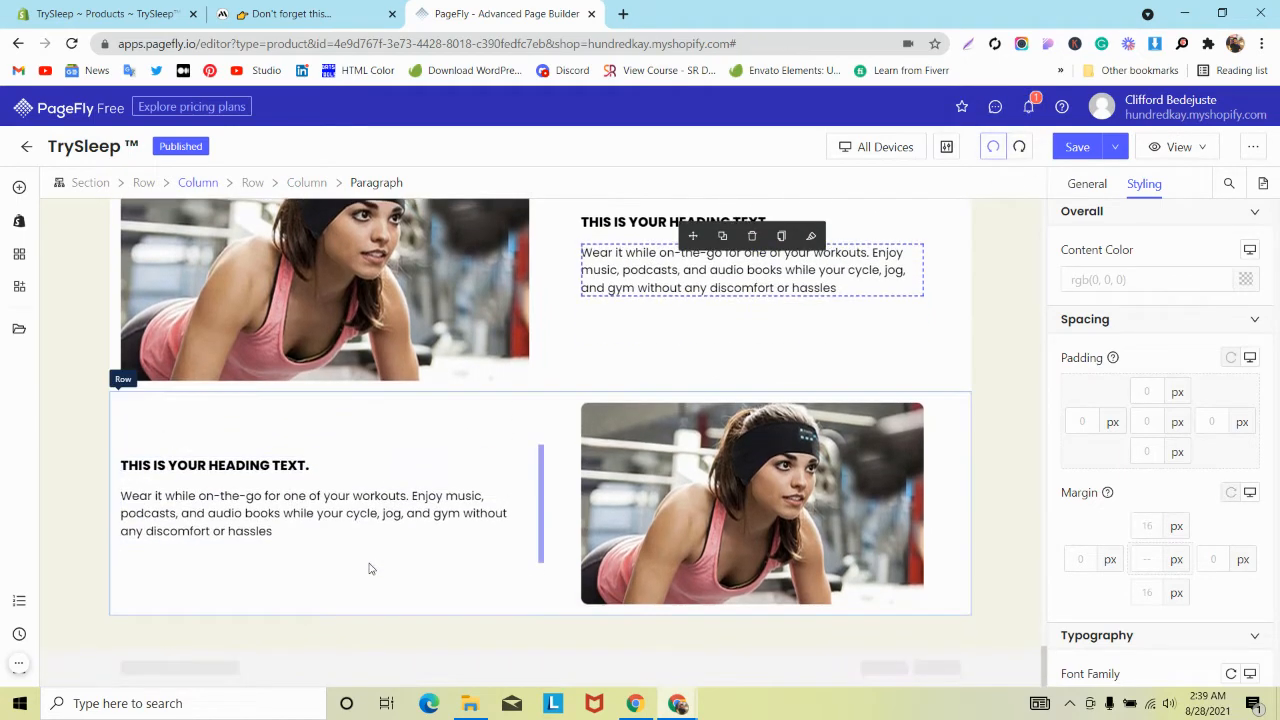
pyautogui.click(600, 325)
pyautogui.click(603, 330)
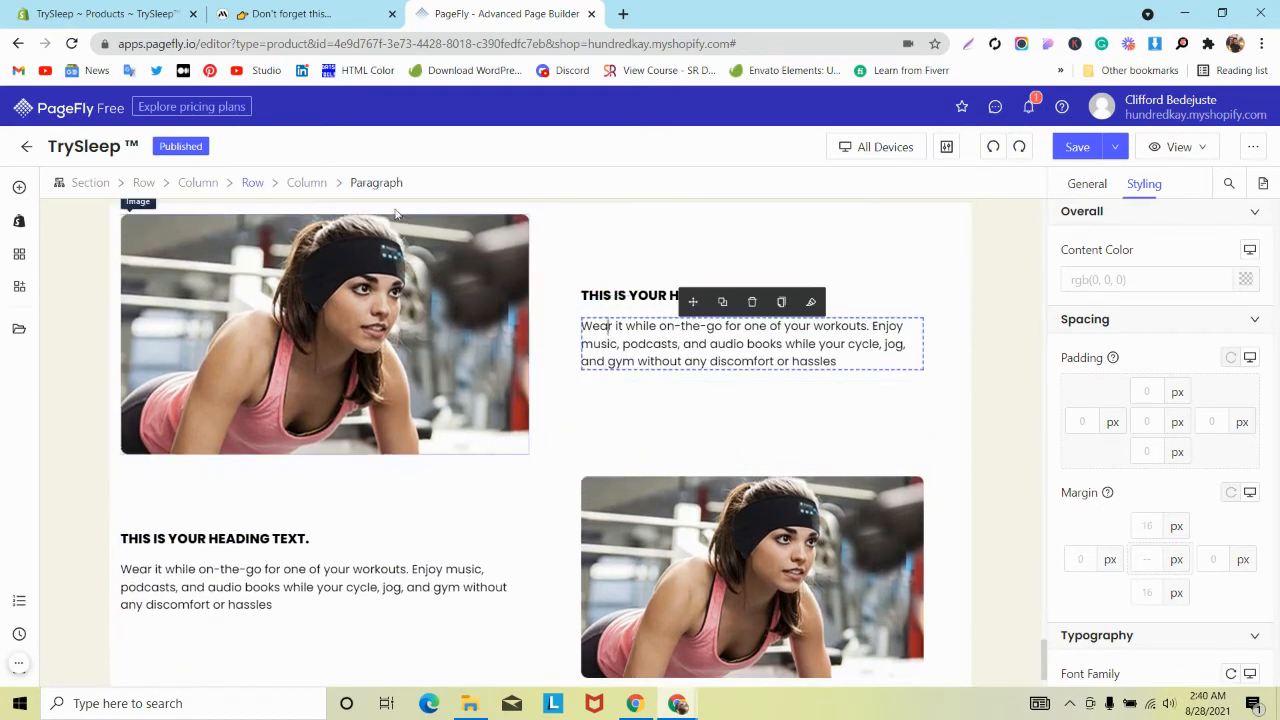
pyautogui.click(312, 183)
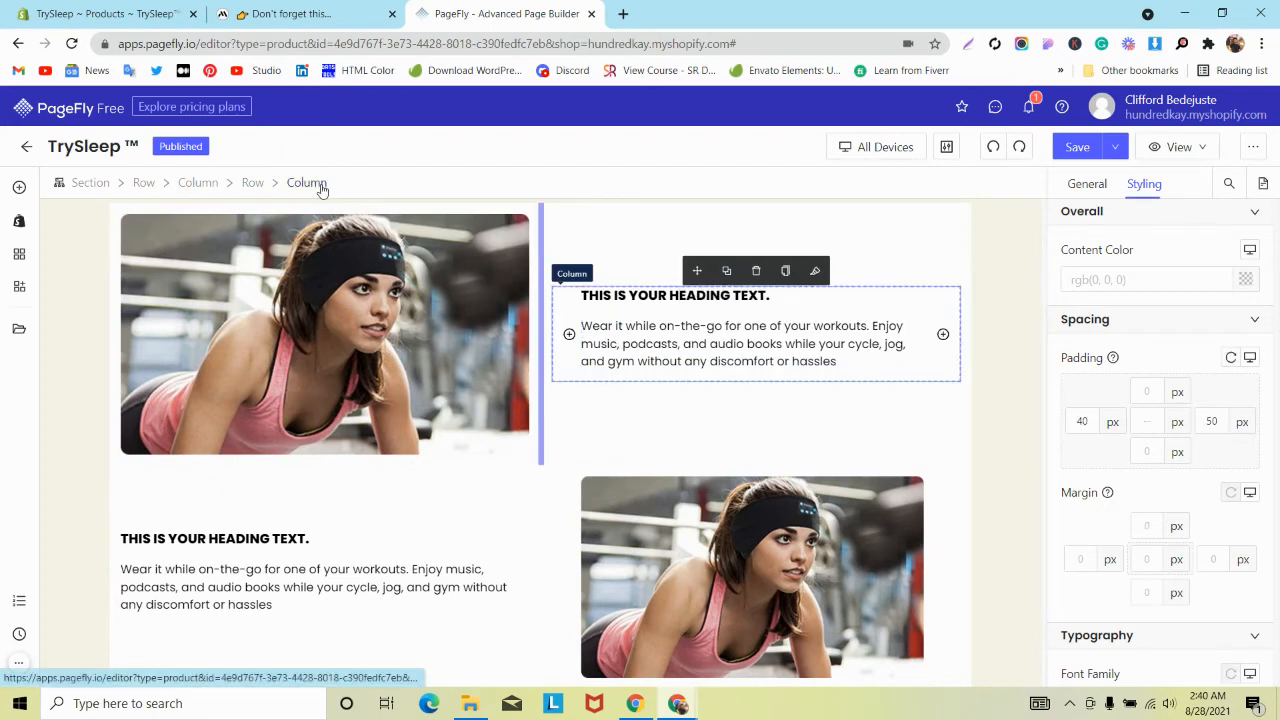
pyautogui.click(785, 270)
pyautogui.click(366, 539)
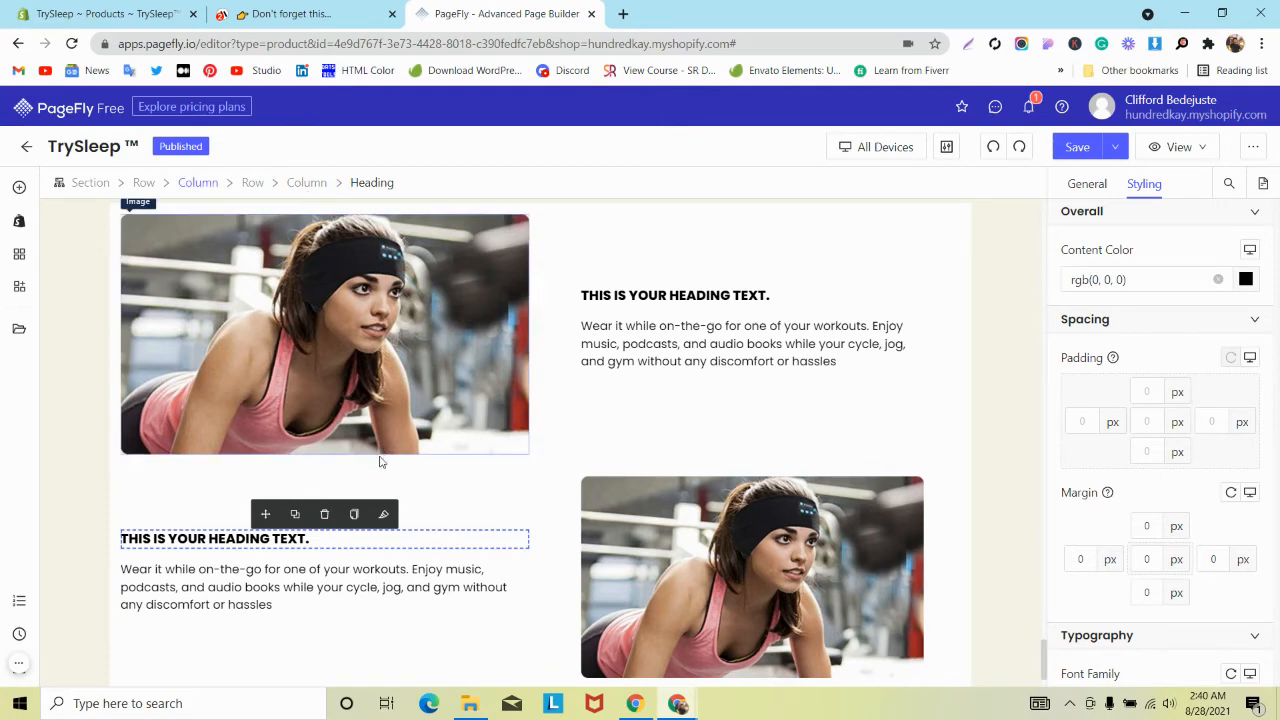
pyautogui.click(384, 516)
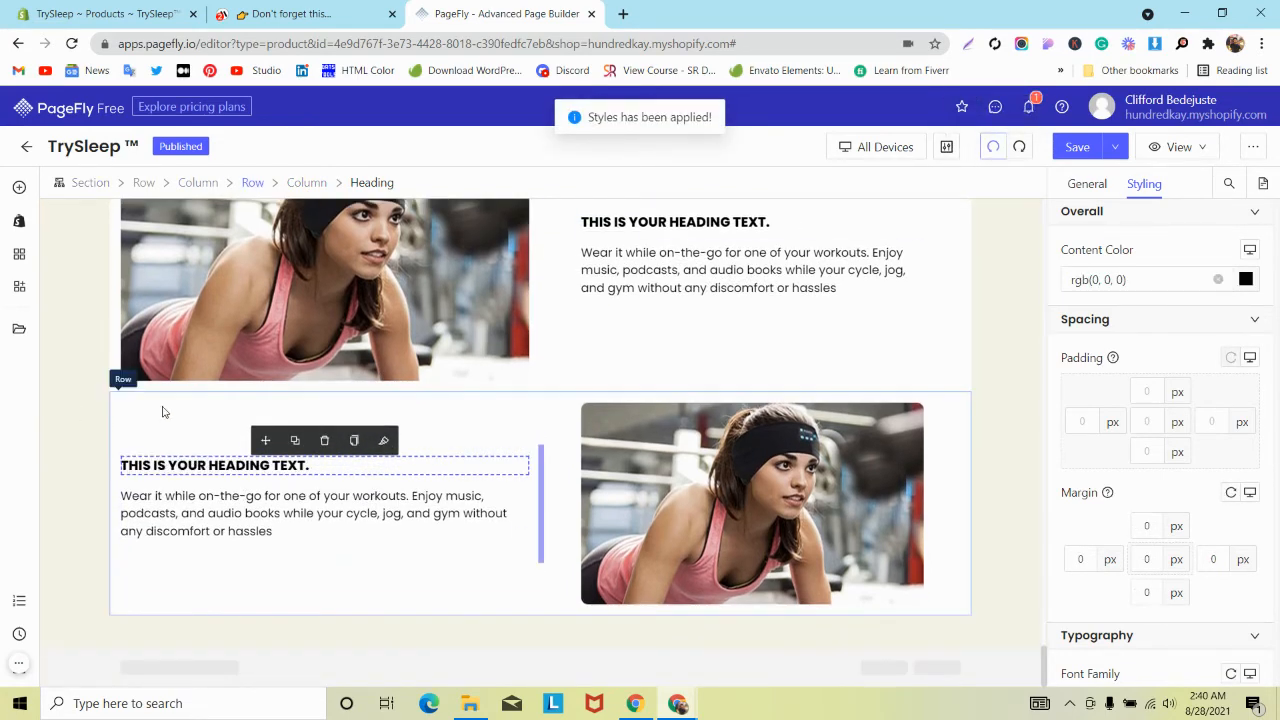
pyautogui.click(310, 450)
pyautogui.click(300, 465)
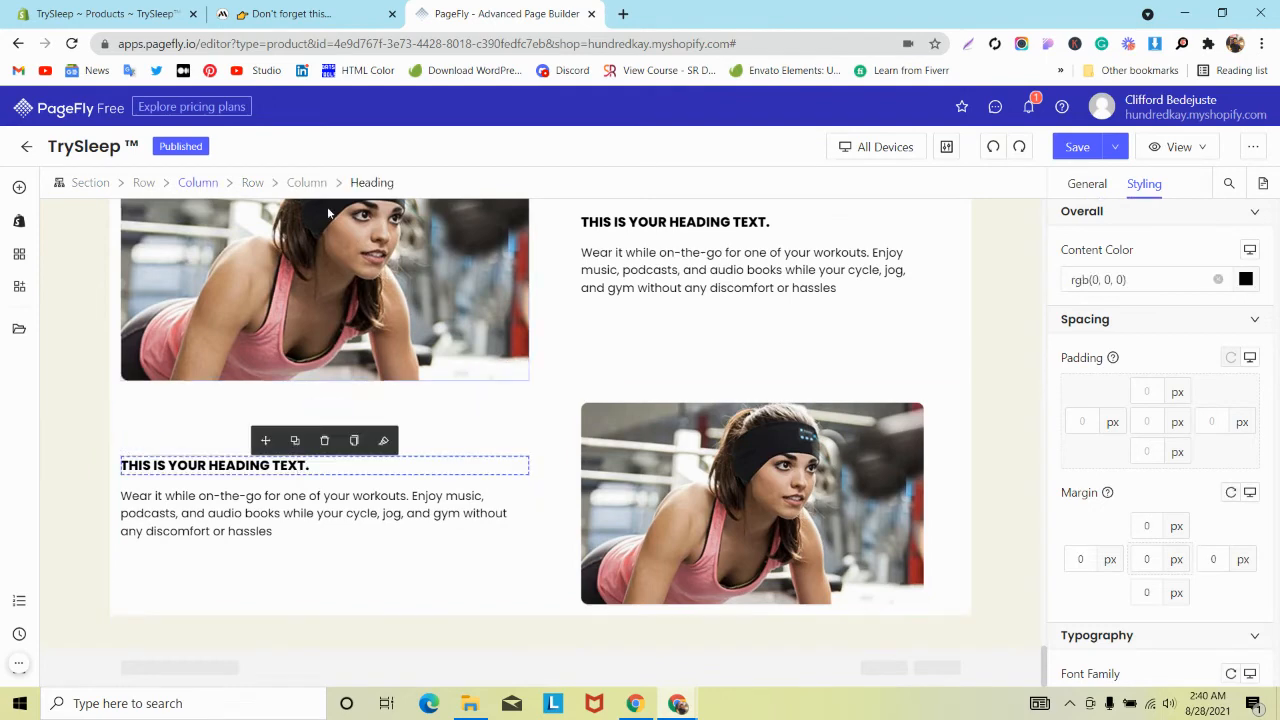
pyautogui.click(307, 182)
pyautogui.click(388, 446)
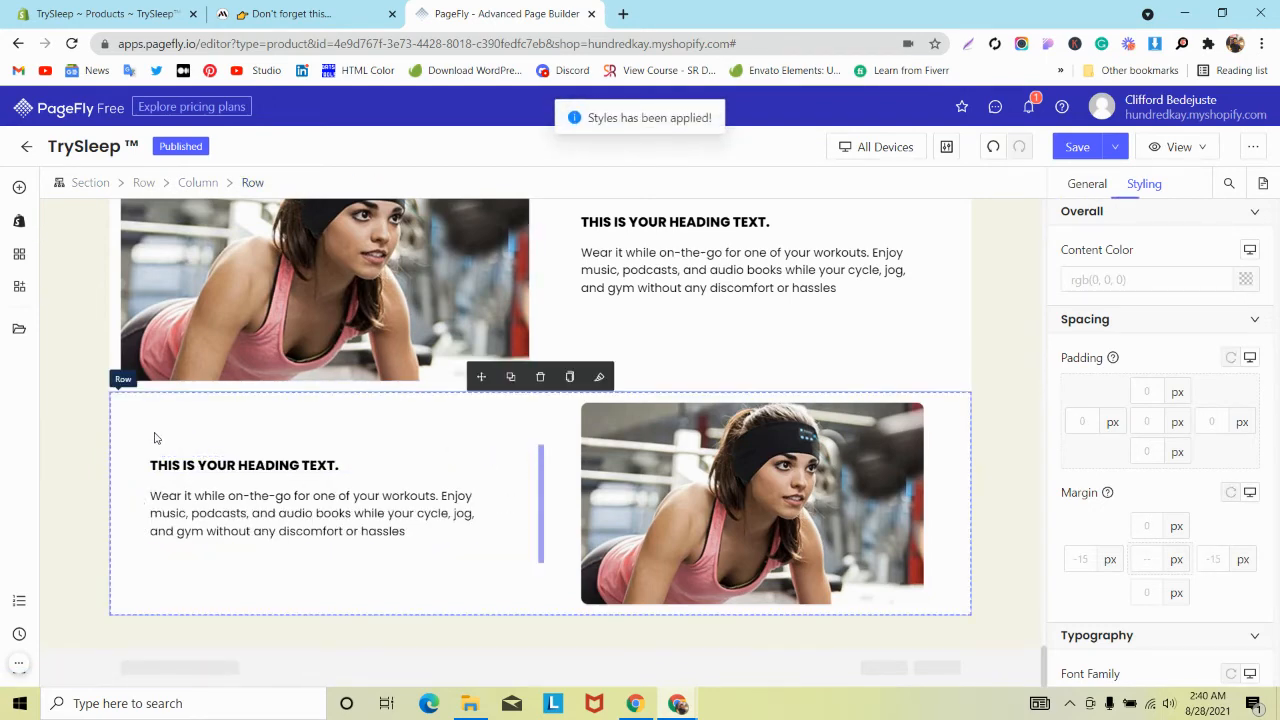
# Compare with the reference page, and set the first image-and-text row's column spacing to 0 px.
pyautogui.scroll(3, 154, 431)
pyautogui.click(300, 14)
pyautogui.scroll(3, 329, 200)
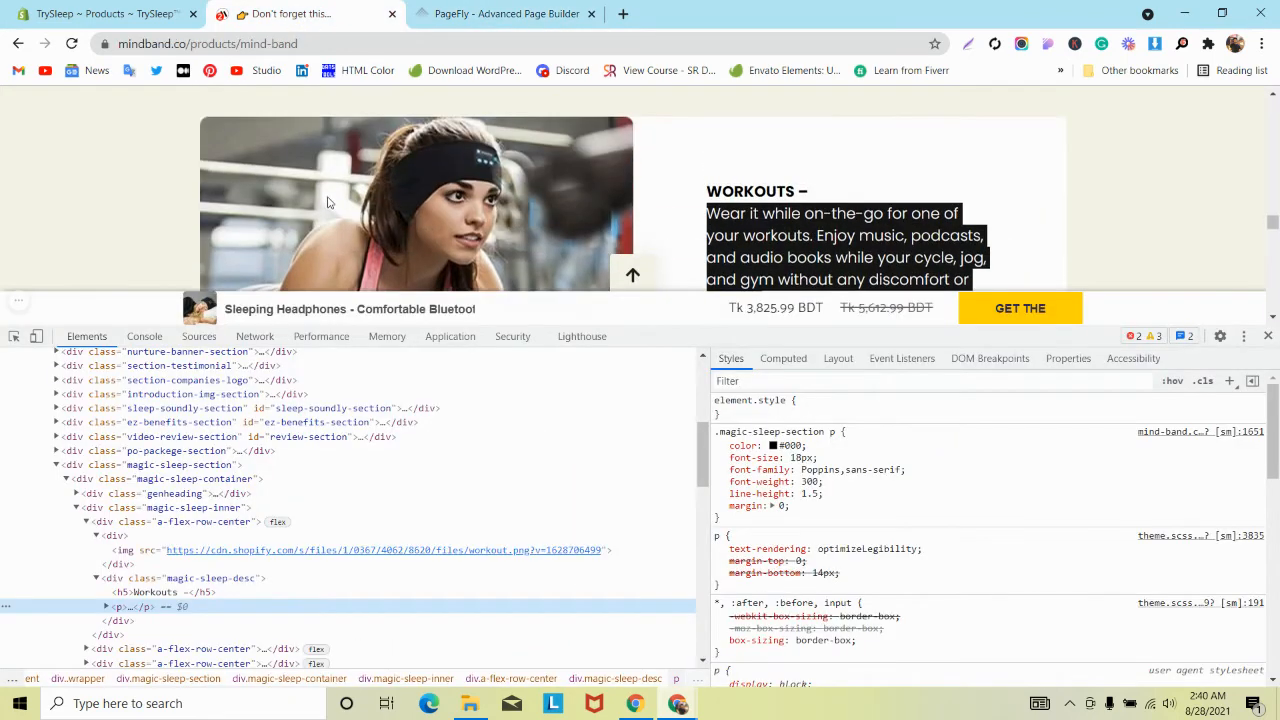
pyautogui.hotkey('ctrl', 'Tab')
pyautogui.click(148, 282)
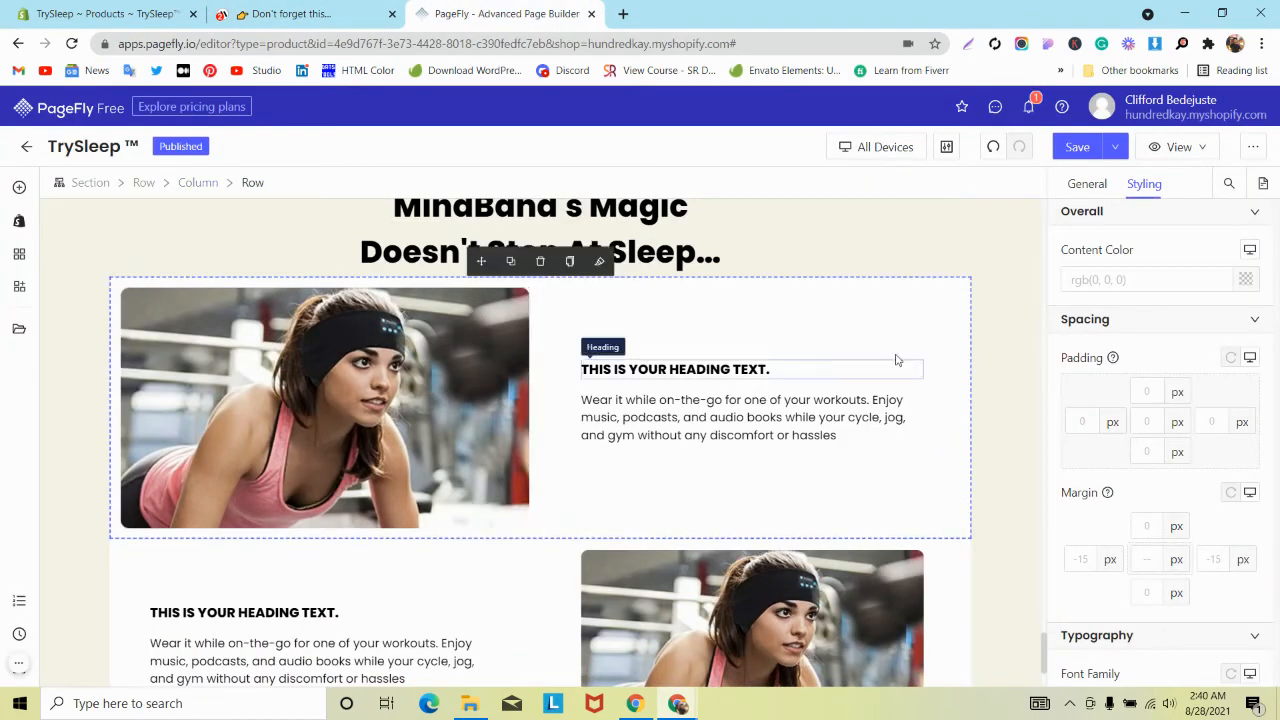
pyautogui.click(1087, 184)
pyautogui.scroll(-3, 1167, 451)
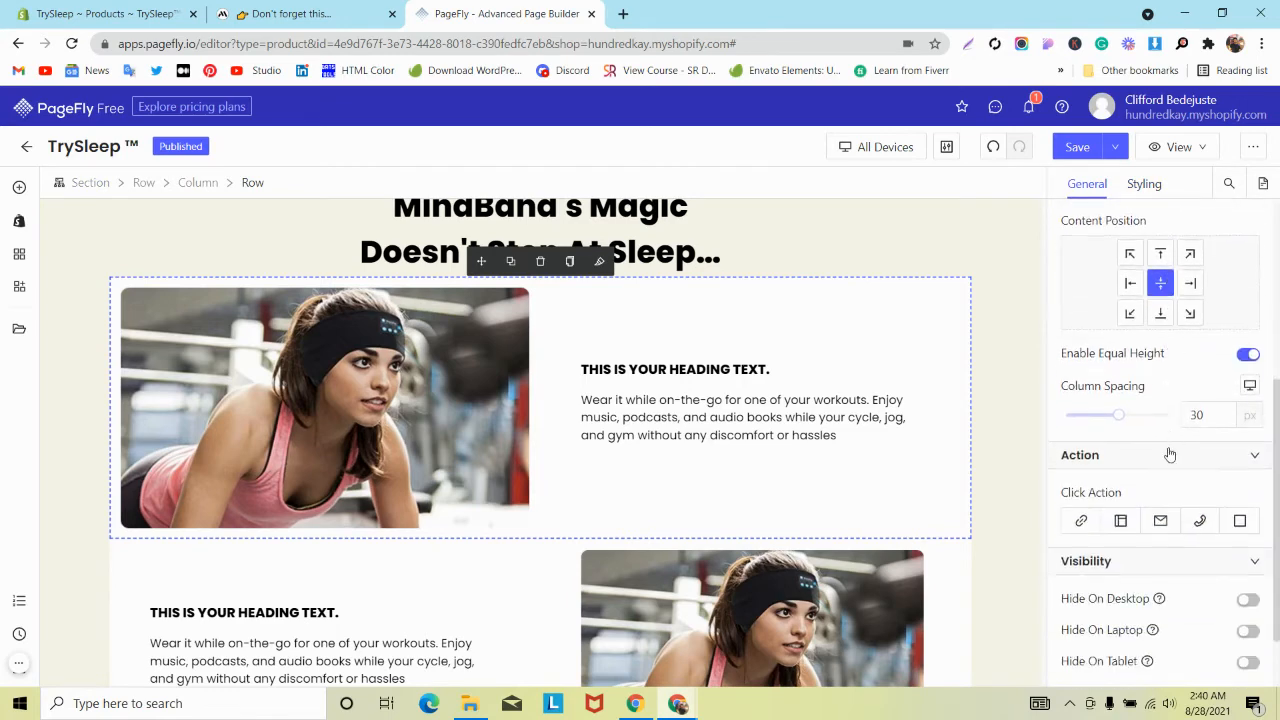
pyautogui.write('0')
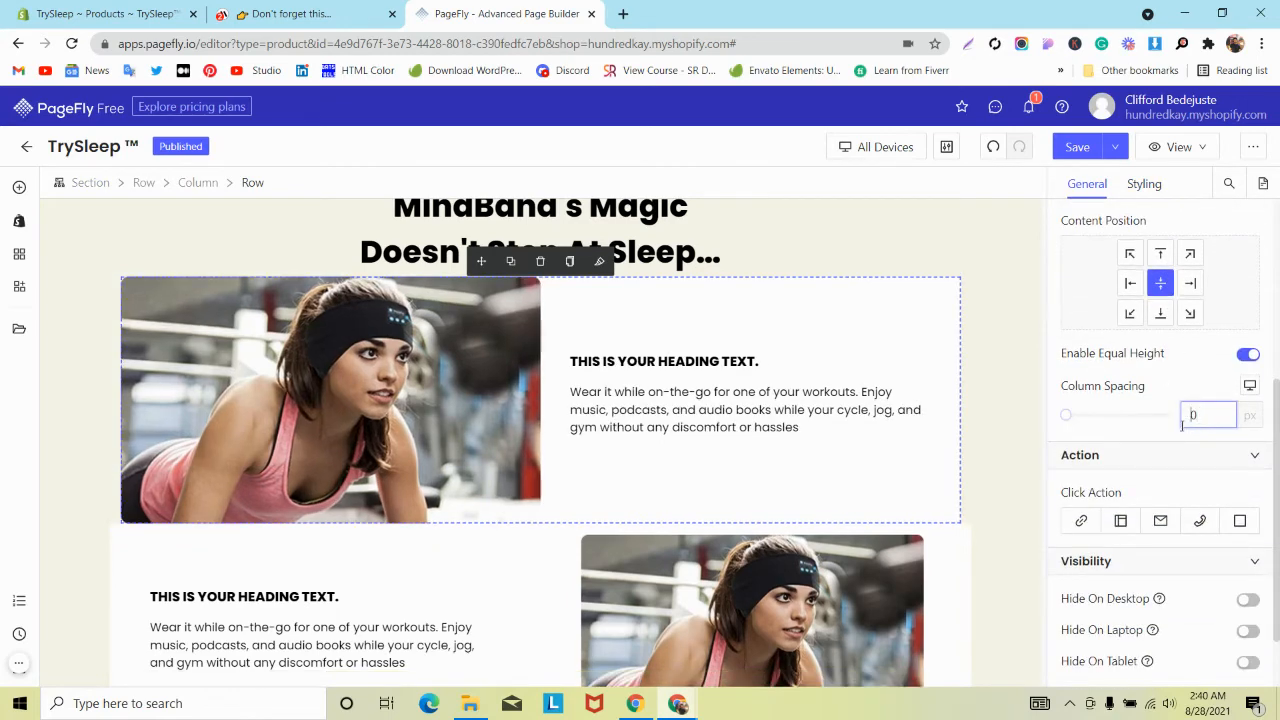
# Set the second image-and-text row's column spacing to 0 px.
pyautogui.scroll(-1, 580, 420)
pyautogui.click(398, 416)
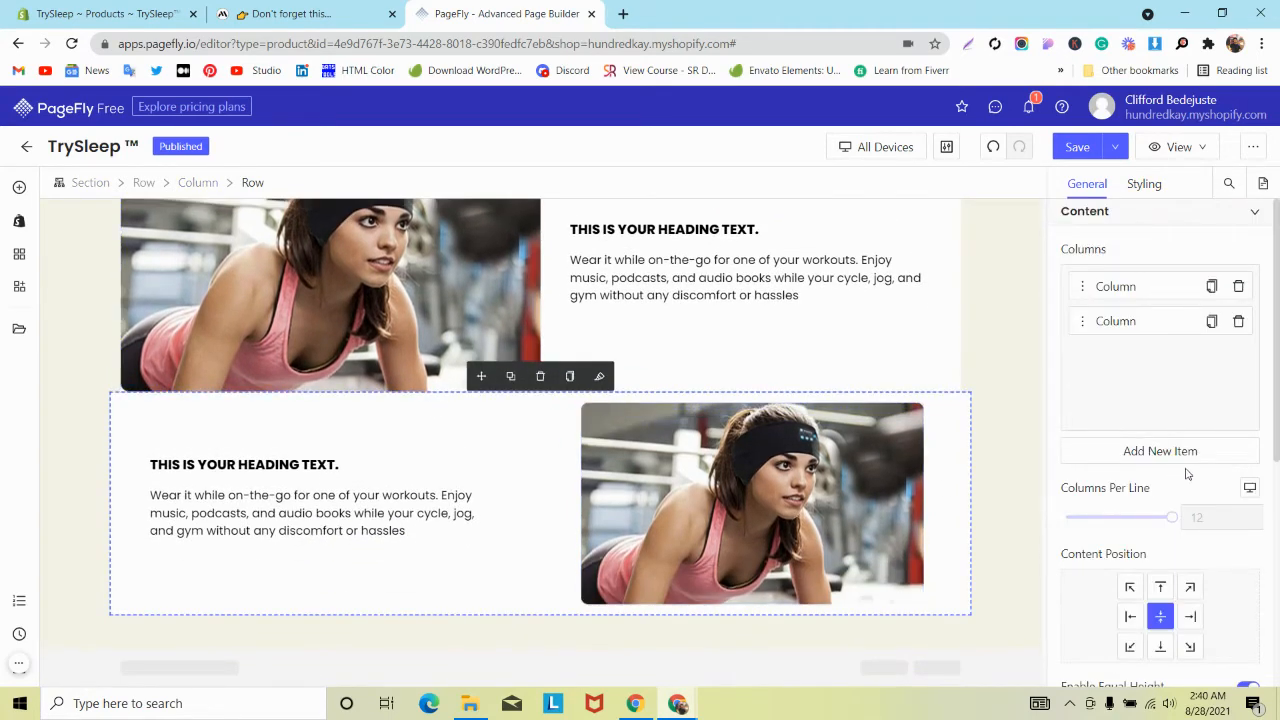
pyautogui.scroll(-3, 1190, 468)
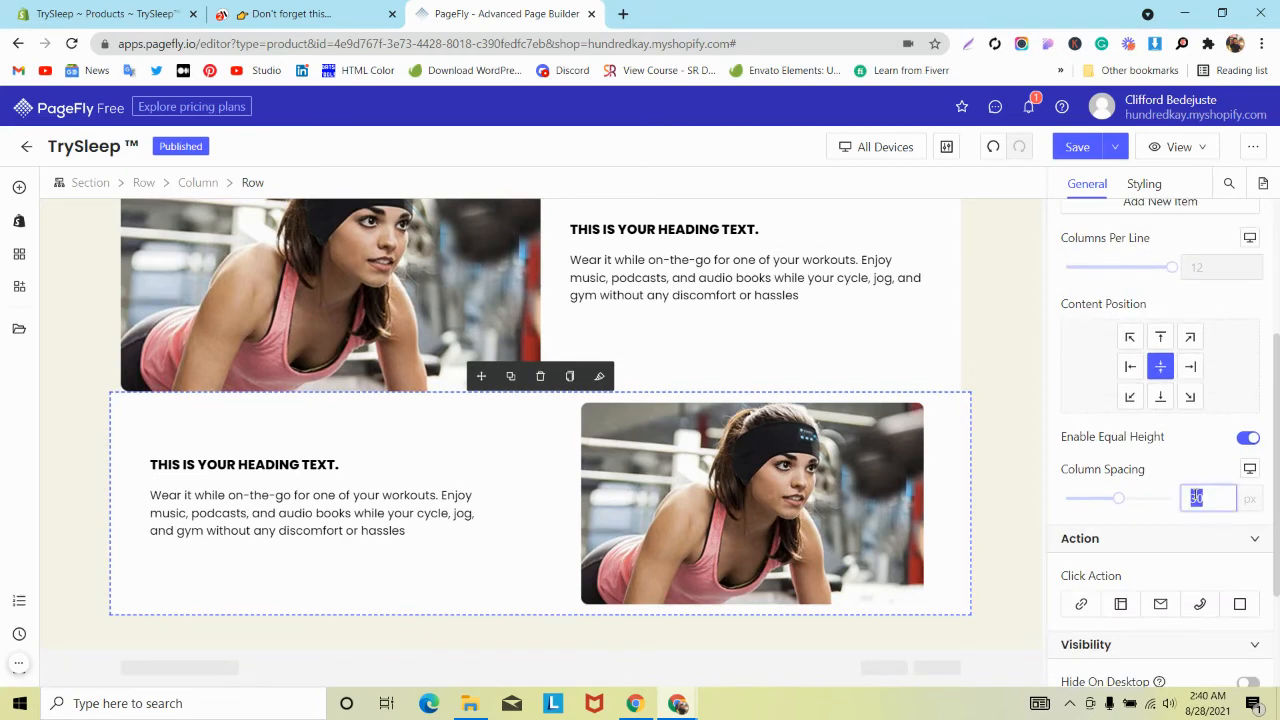
pyautogui.write('0')
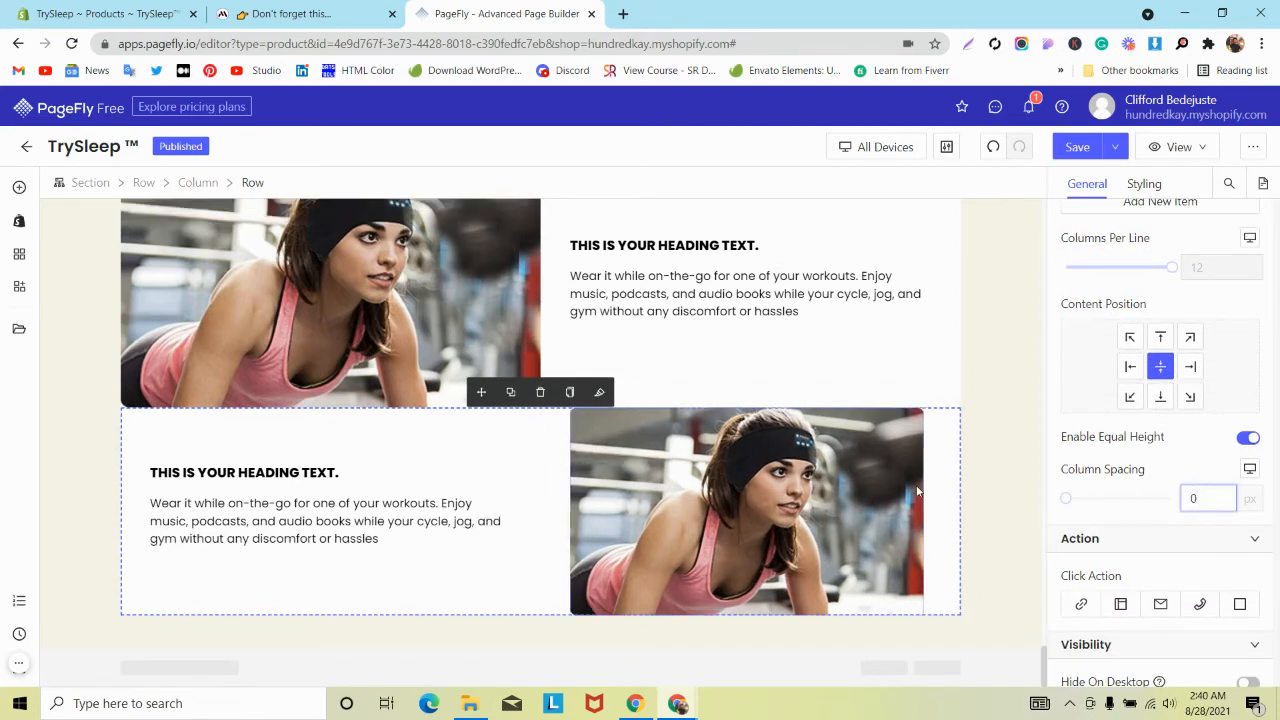
# Set the right padding of the second row's image column to 0 px.
pyautogui.scroll(3, 1155, 286)
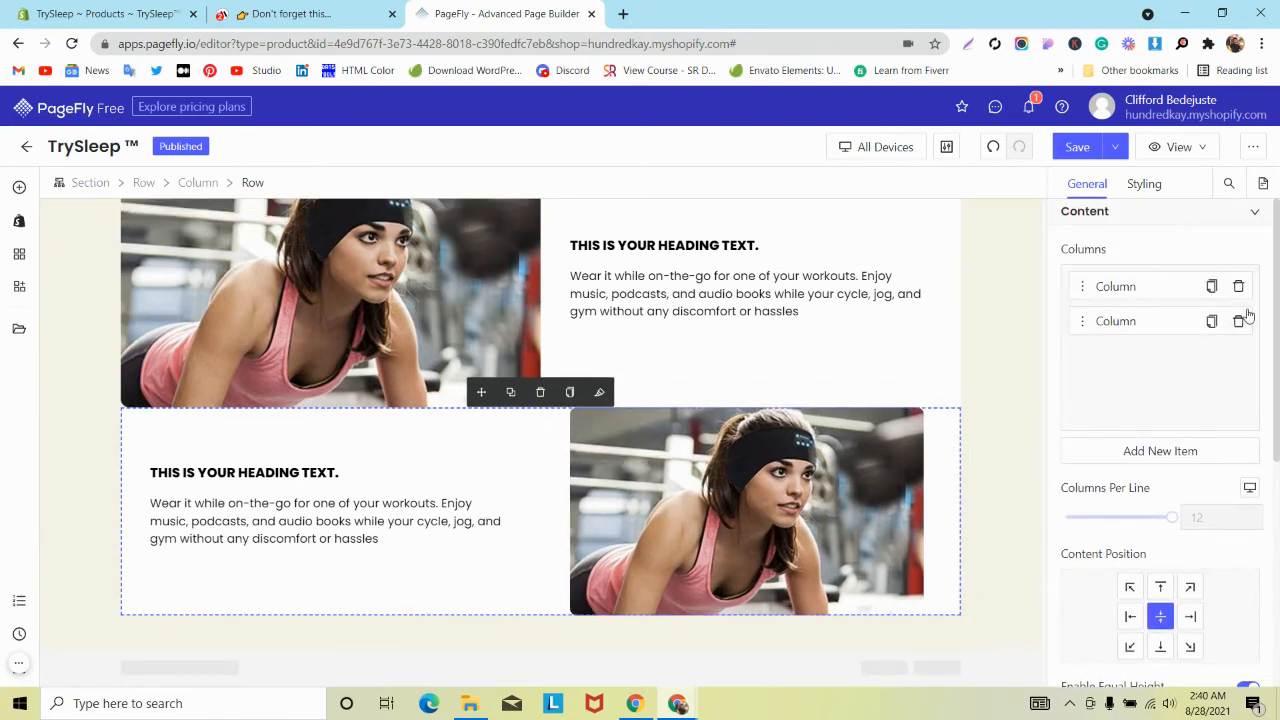
pyautogui.click(1144, 184)
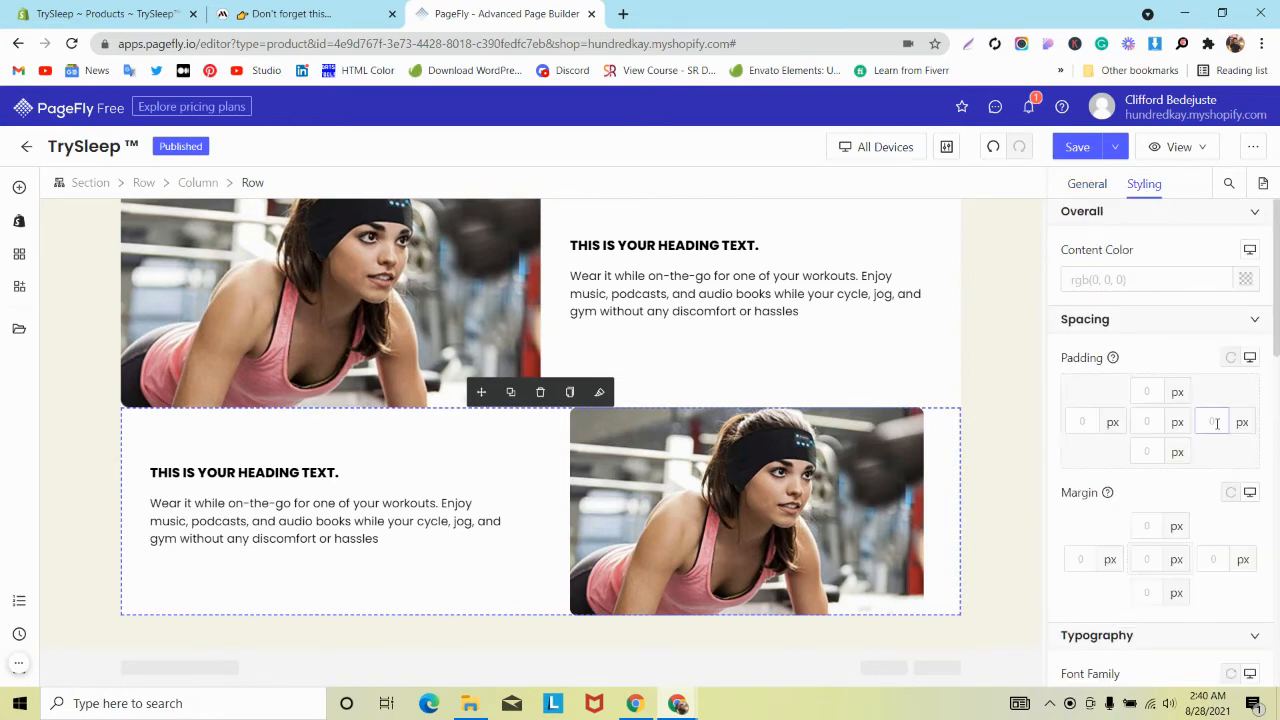
pyautogui.click(955, 445)
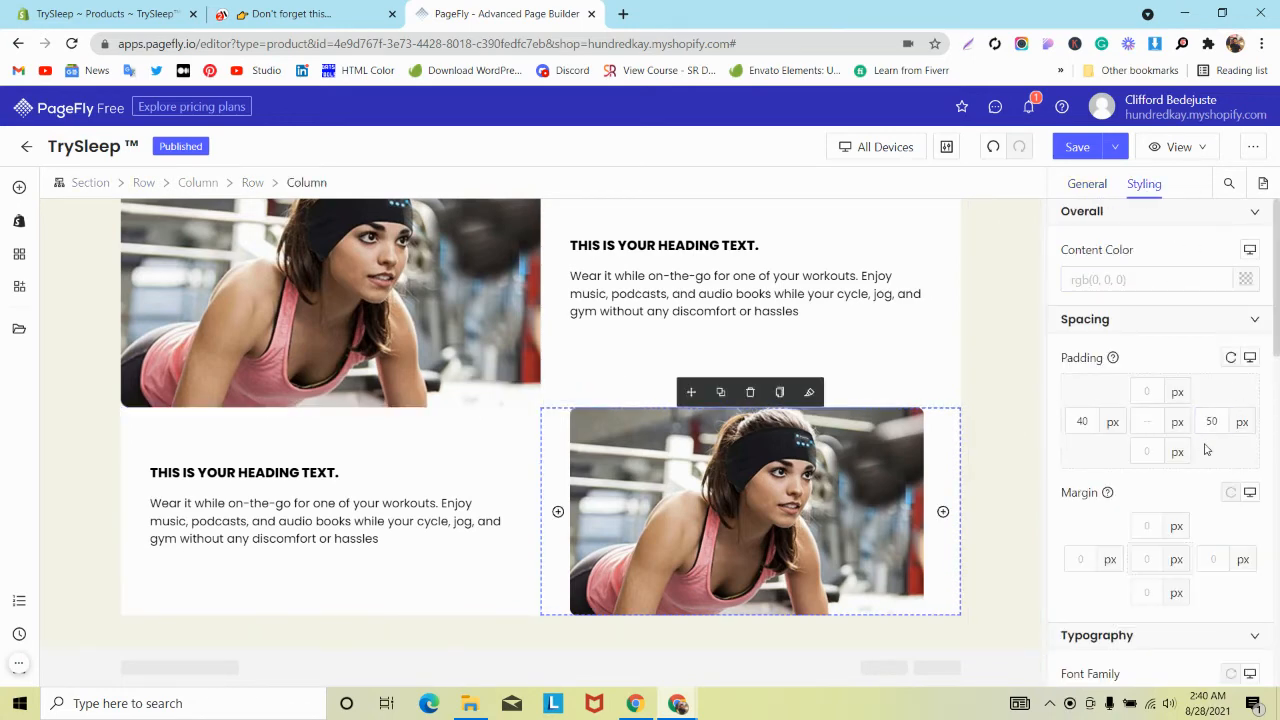
pyautogui.write('0')
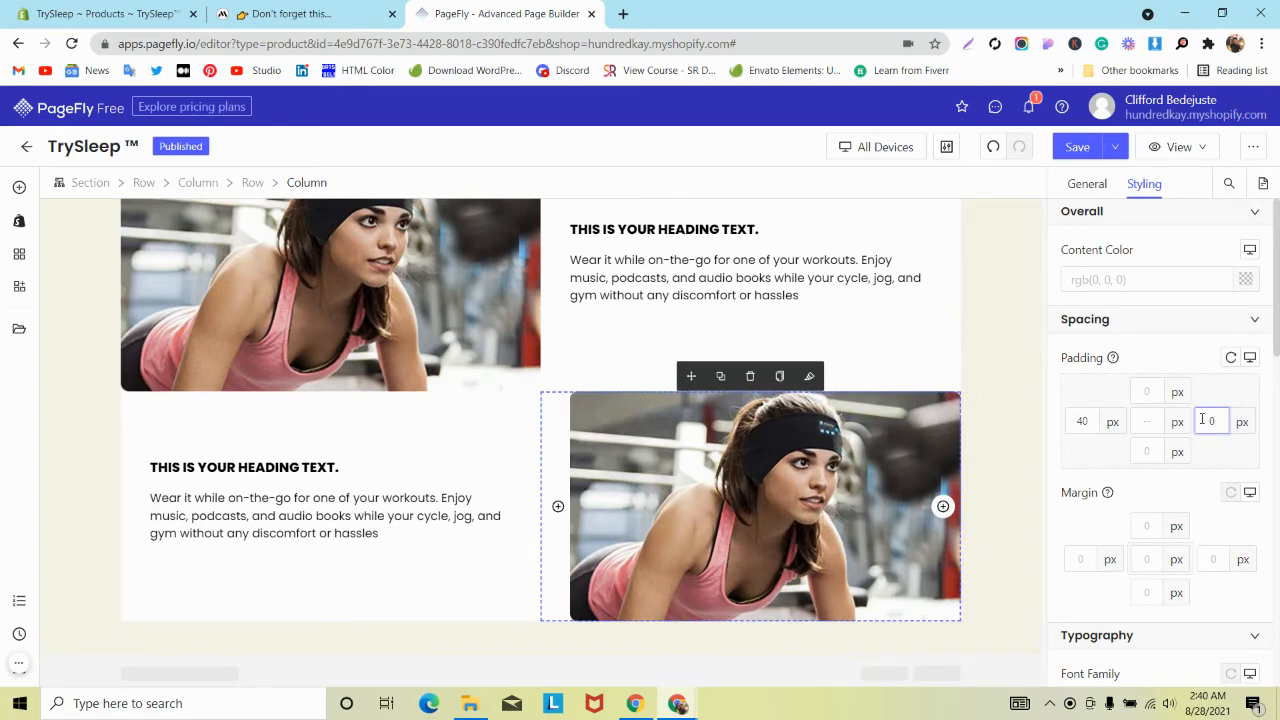
pyautogui.click(444, 486)
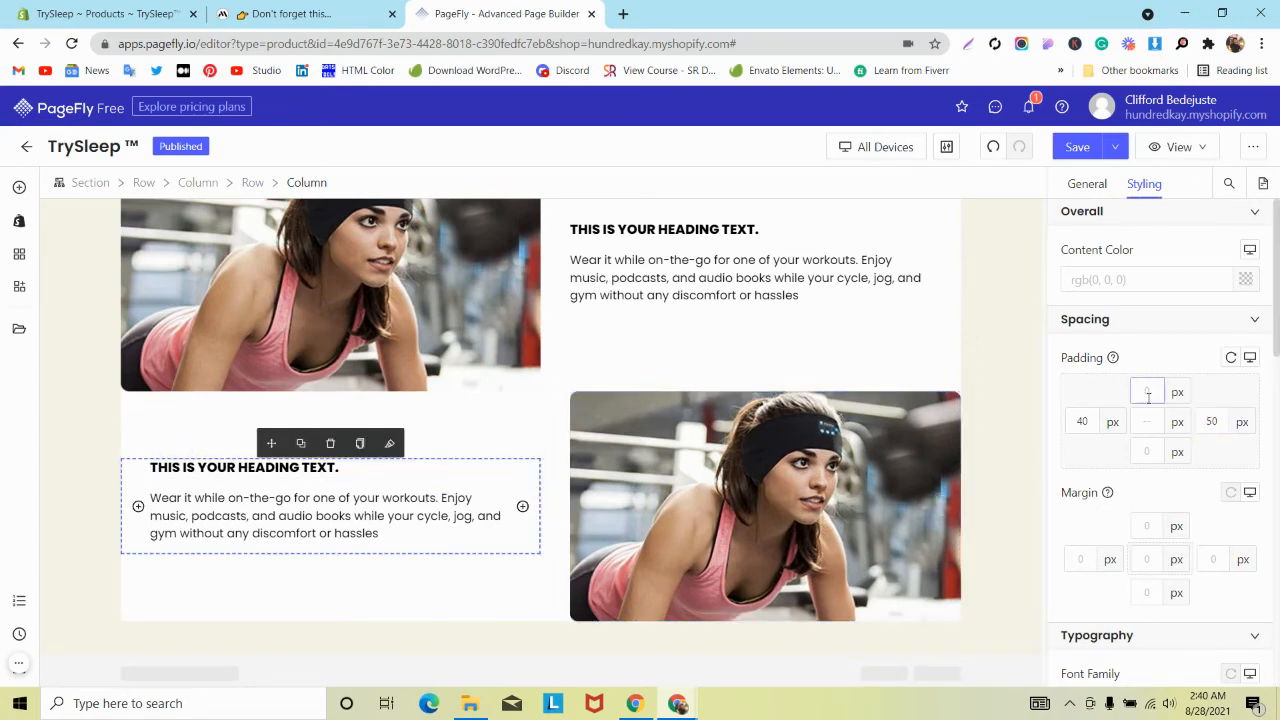
# Compare the title spacing with the reference page, and set the "MindBand's Magic Doesn't Stop At Sleep…" heading's bottom margin to 52 px.
pyautogui.scroll(2, 871, 449)
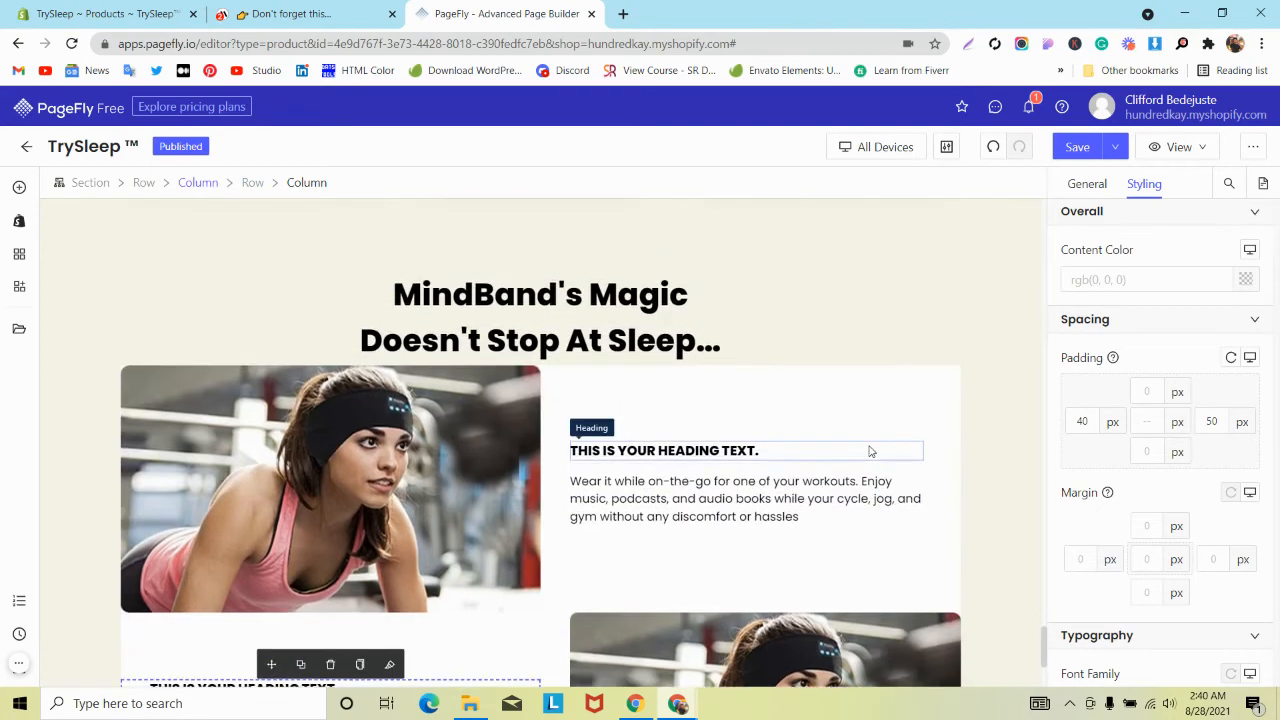
pyautogui.scroll(-2, 877, 451)
pyautogui.scroll(2, 877, 451)
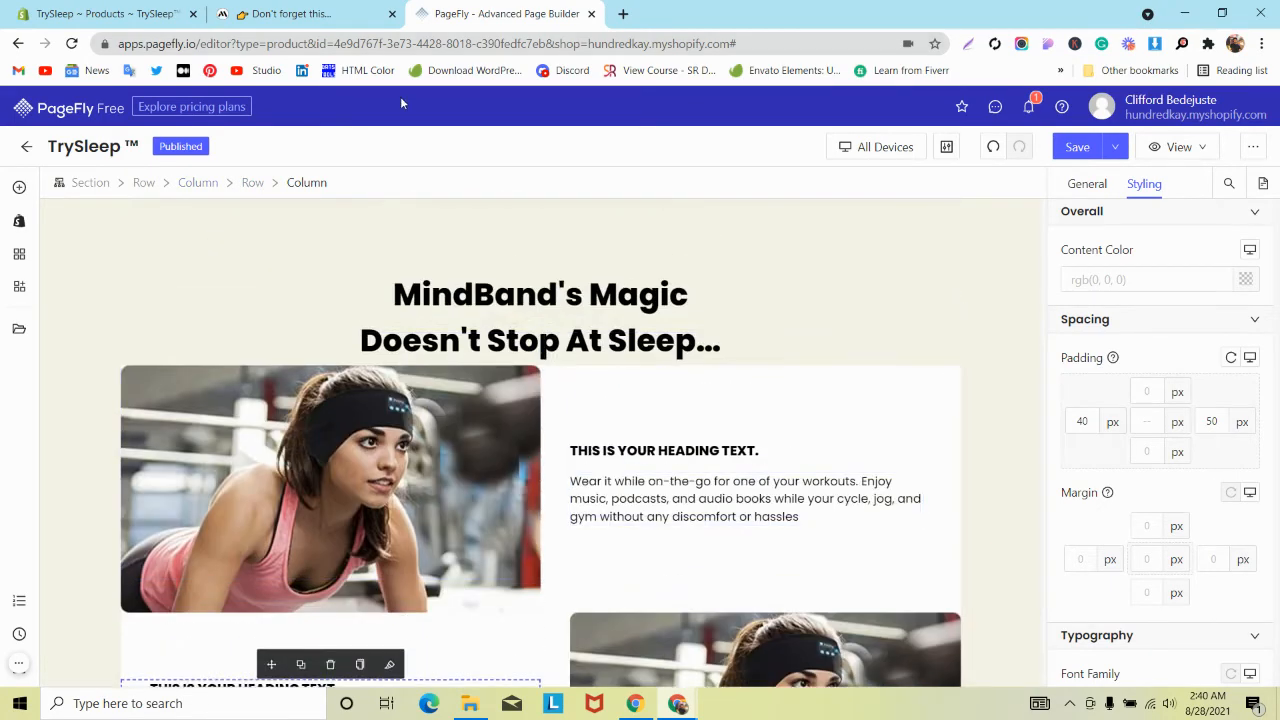
pyautogui.click(346, 11)
pyautogui.click(516, 10)
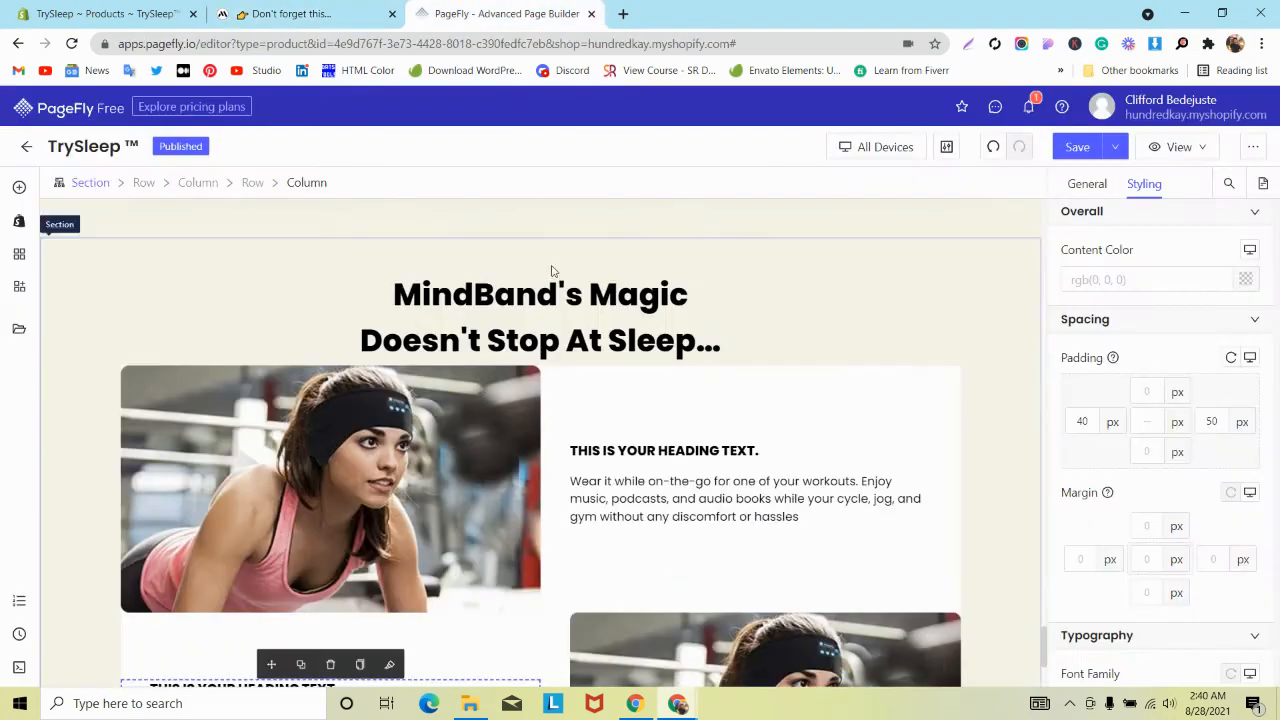
pyautogui.click(560, 340)
pyautogui.scroll(-2, 1136, 455)
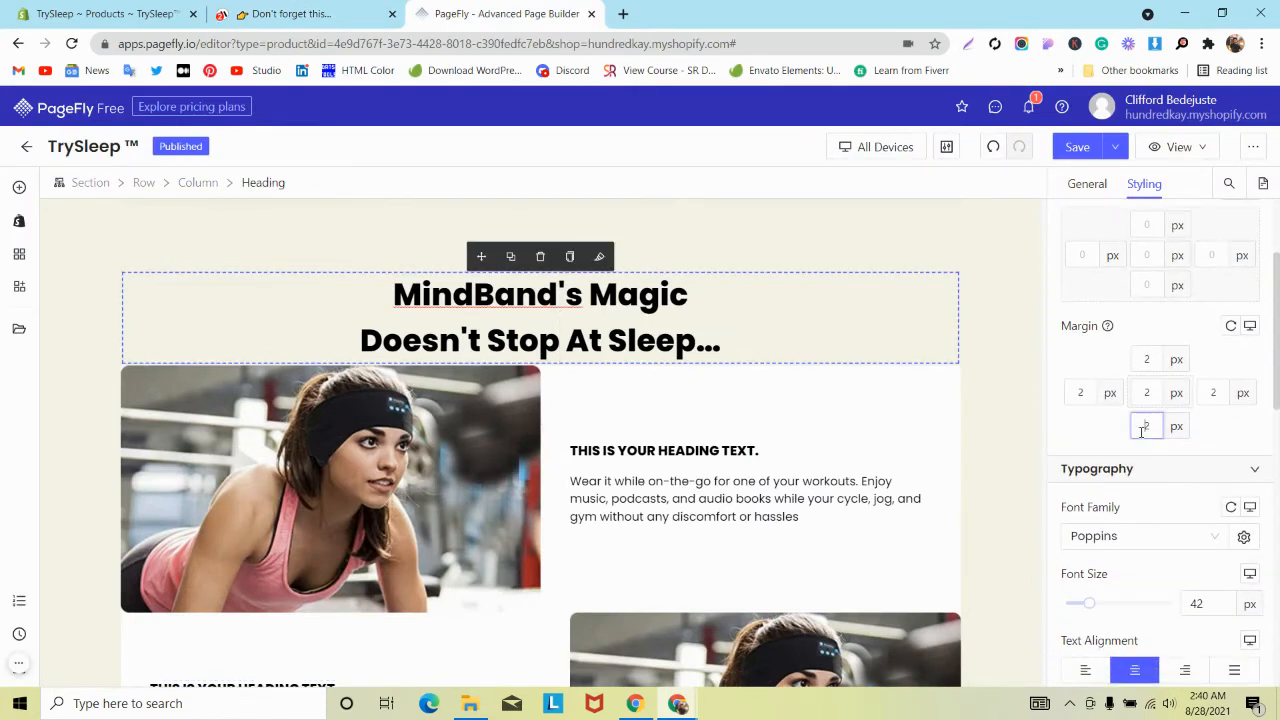
pyautogui.write('2')
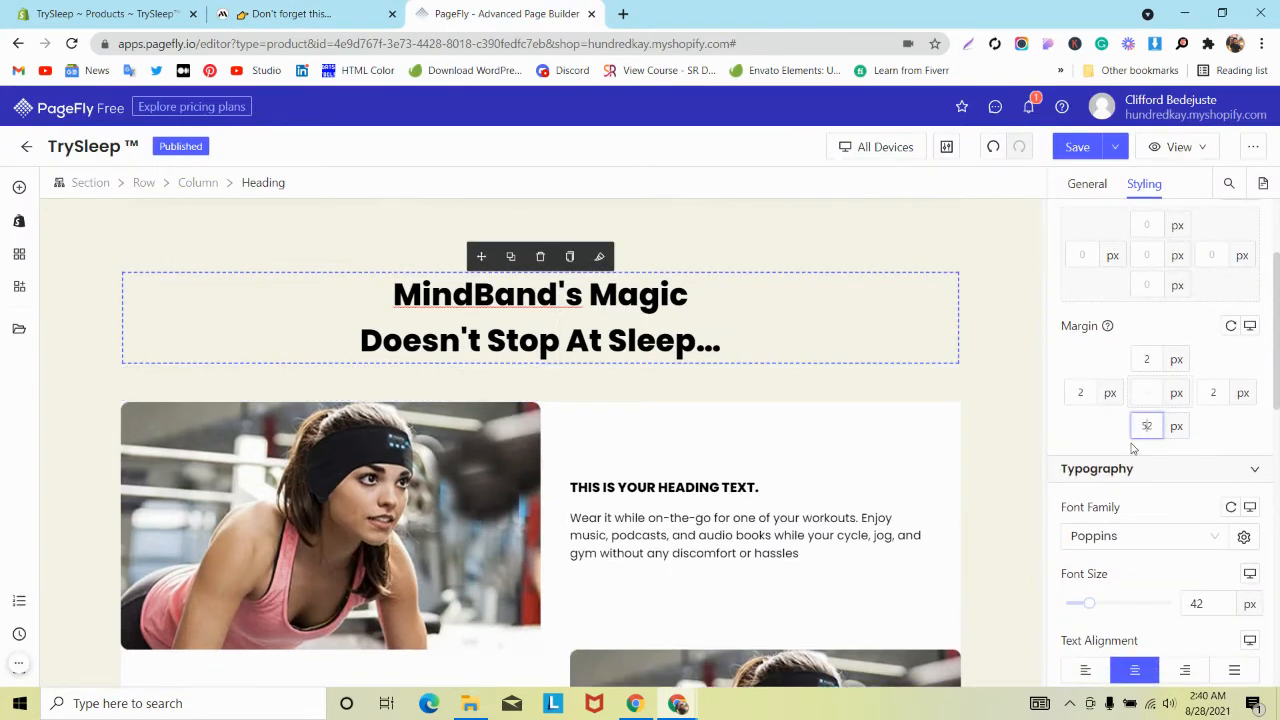
# Set the top padding of the section containing the MindBand's Magic heading to 0 px and save the page.
pyautogui.scroll(2, 575, 377)
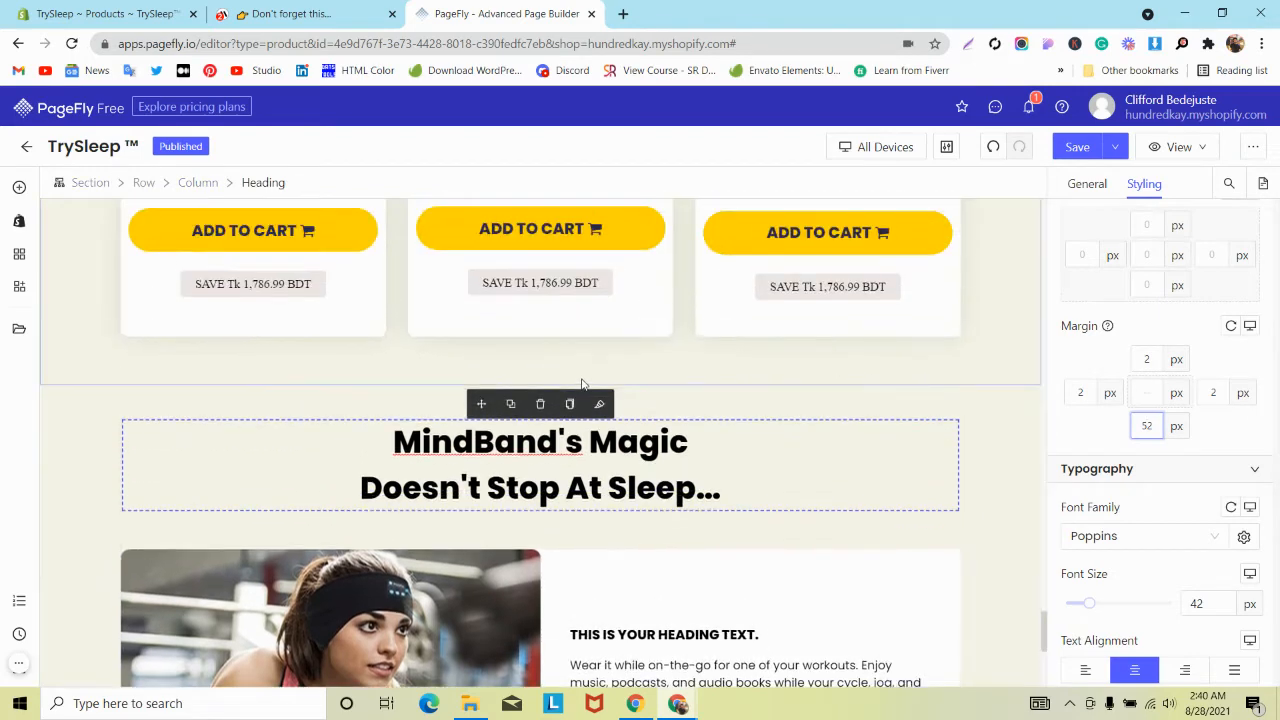
pyautogui.click(75, 414)
pyautogui.scroll(1, 1190, 330)
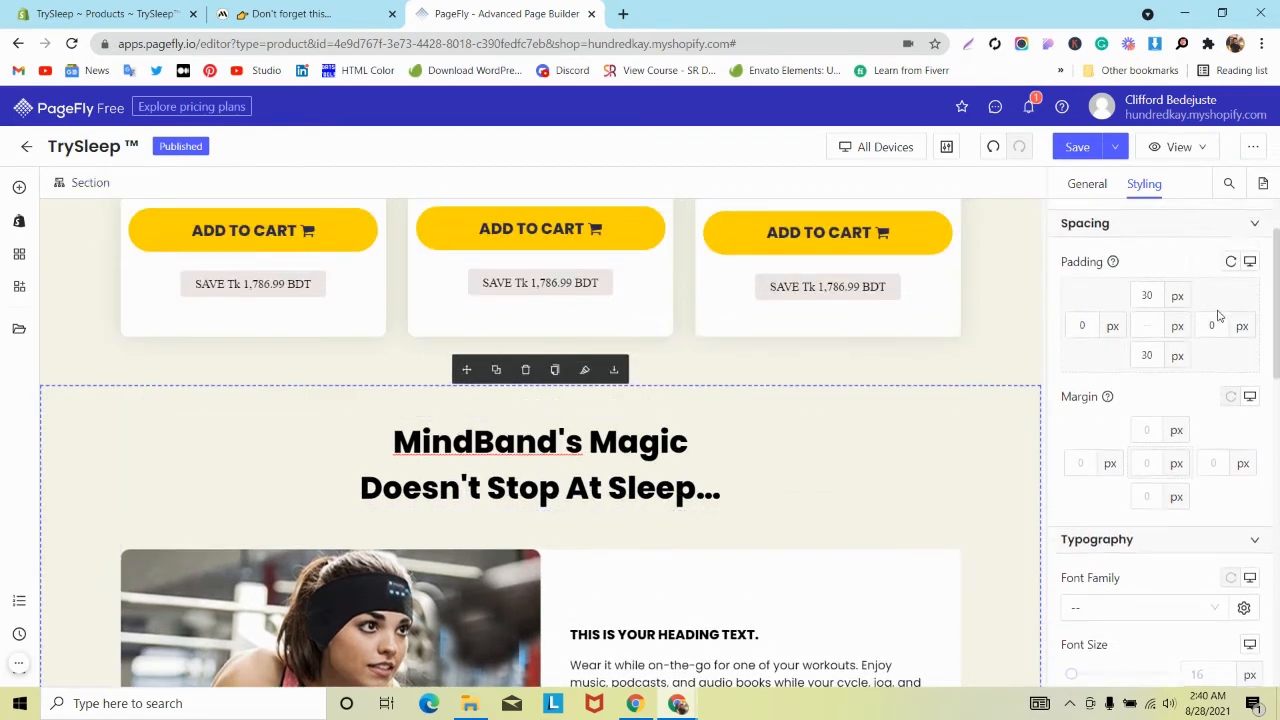
pyautogui.write('0')
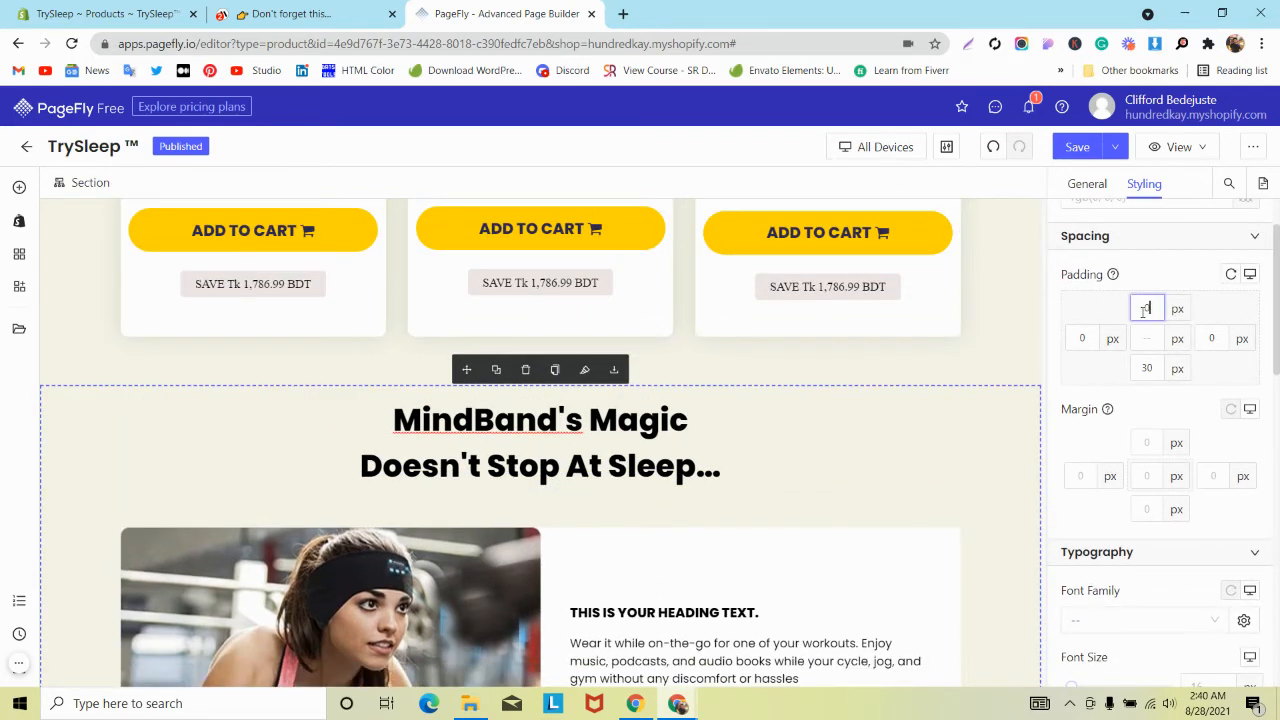
pyautogui.hotkey('ctrl', 's')
# Copy the "MEDITATION –" heading from the MindBand reference page and paste it over the second row's placeholder heading.
pyautogui.scroll(-4, 360, 420)
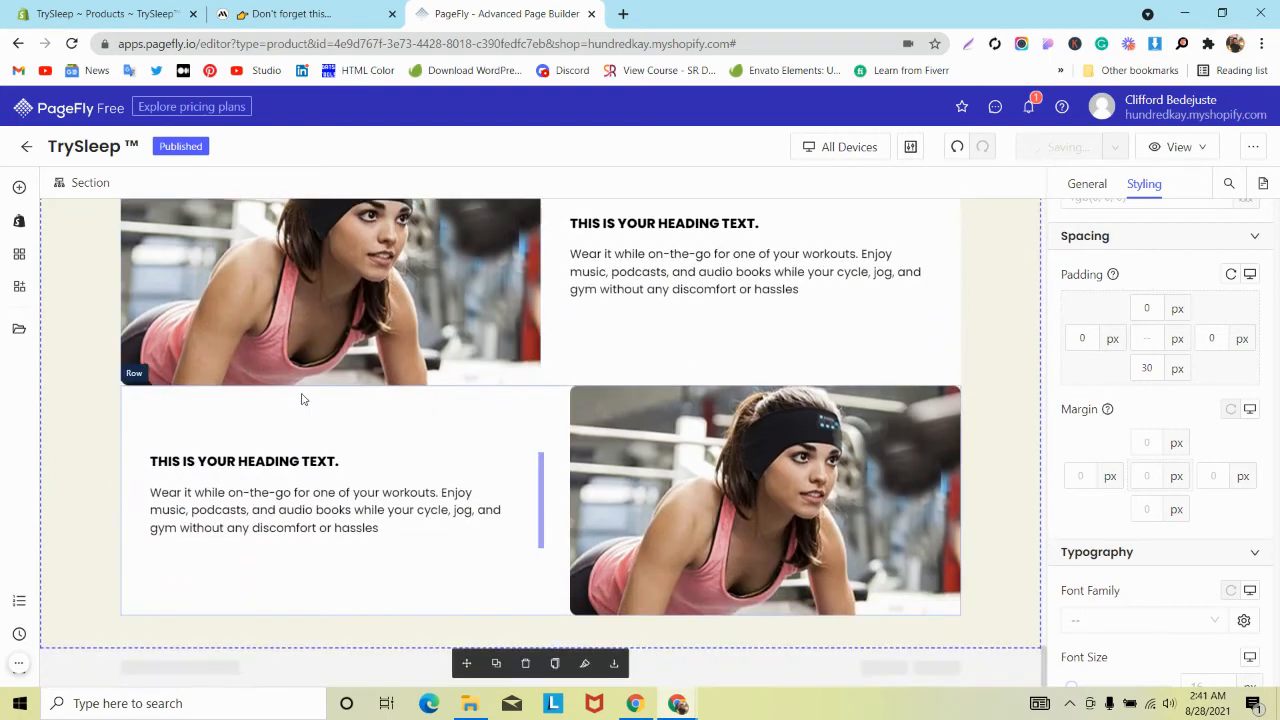
pyautogui.click(283, 8)
pyautogui.scroll(-2, 355, 300)
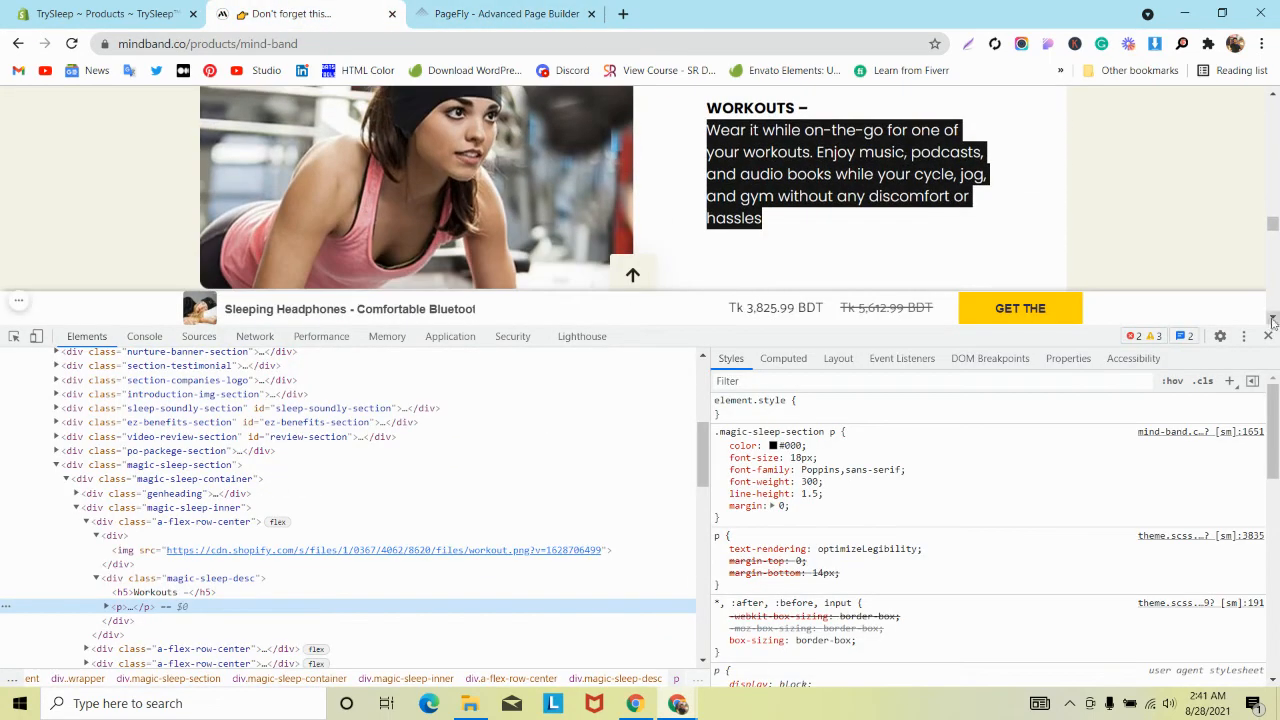
pyautogui.click(1268, 337)
pyautogui.moveTo(375, 368); pyautogui.dragTo(272, 369)
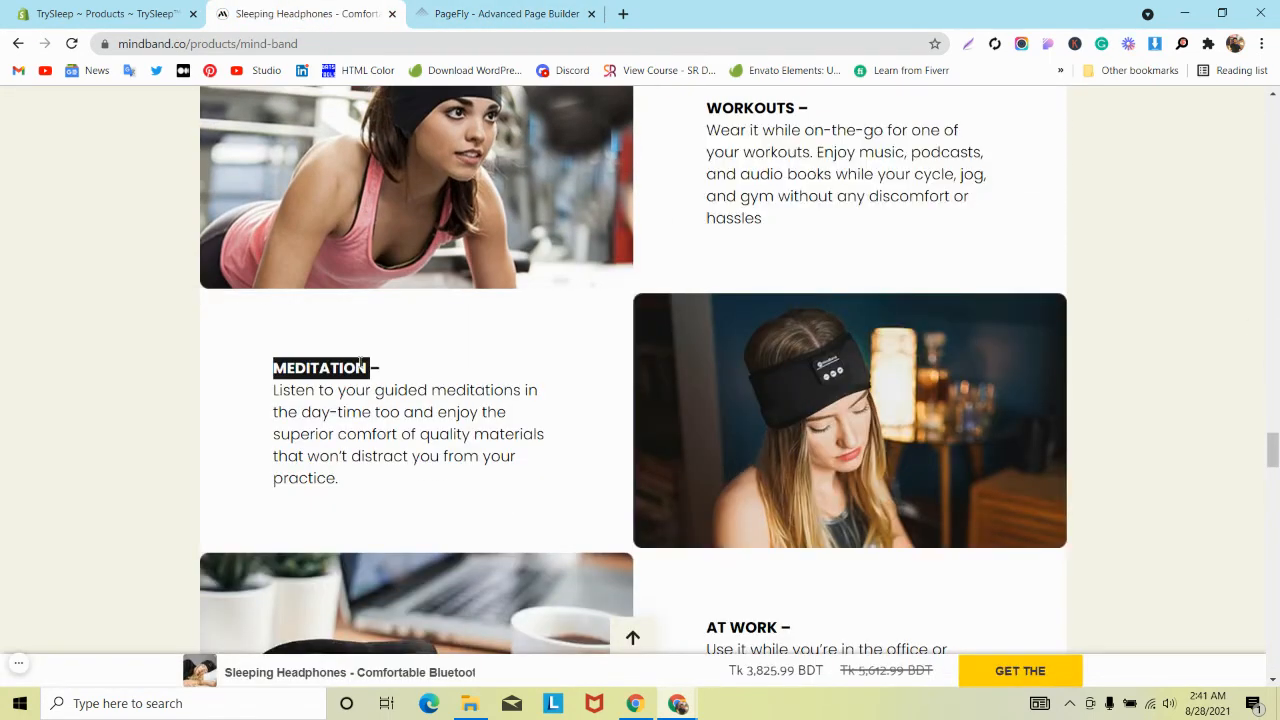
pyautogui.click(380, 369)
pyautogui.moveTo(380, 369); pyautogui.dragTo(268, 372)
pyautogui.hotkey('ctrl', 'c')
pyautogui.click(523, 10)
pyautogui.tripleClick(230, 462)
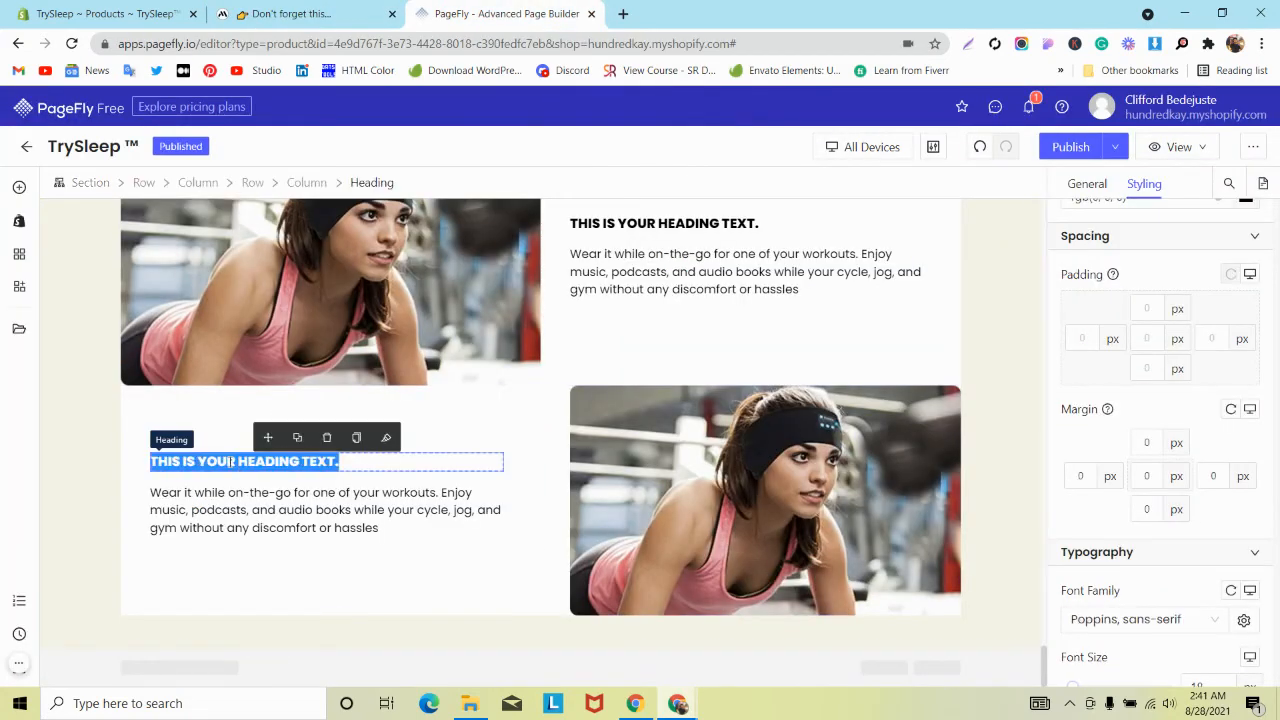
pyautogui.hotkey('ctrl', 'v')
# Replace the paragraph under the Meditation heading with the reference text starting "Listen to your guided meditations in the day-time too".
pyautogui.click(300, 13)
pyautogui.tripleClick(352, 412)
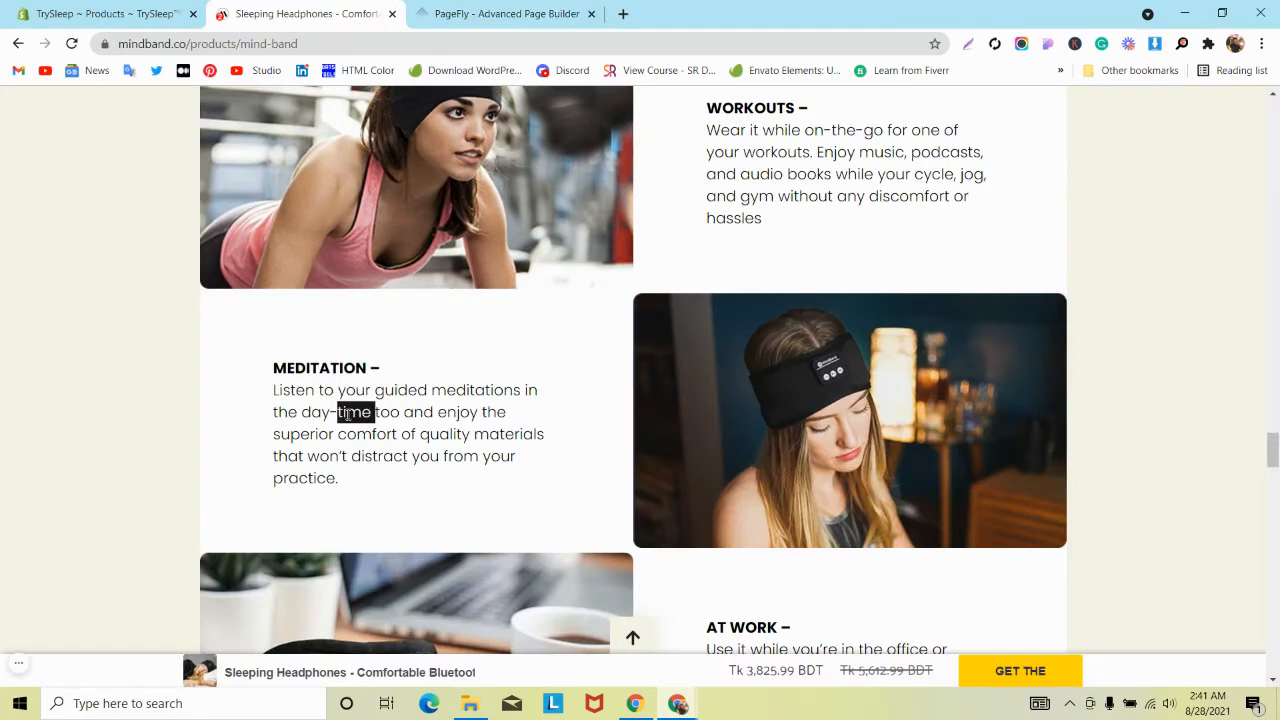
pyautogui.click(494, 22)
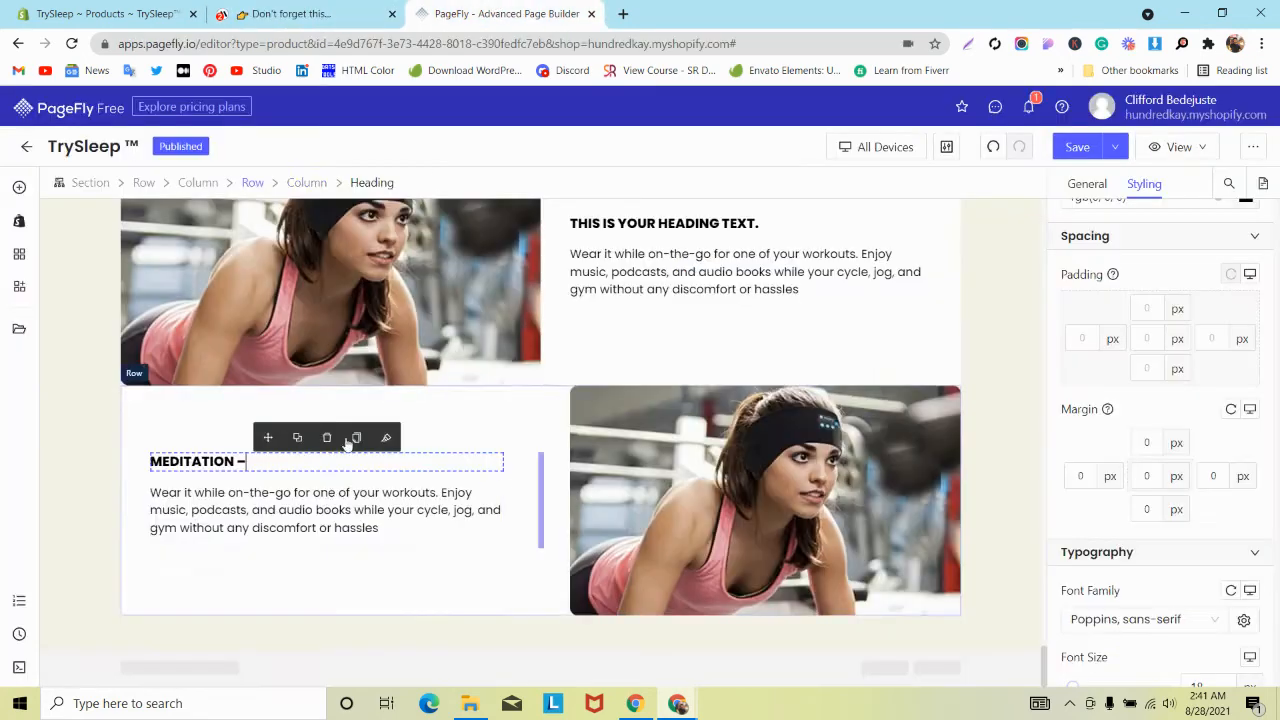
pyautogui.tripleClick(326, 510)
pyautogui.write('Listen to your guided meditations in the day-time too and enjoy the superior comfort of quality materials that won’t distract you from your practice.')
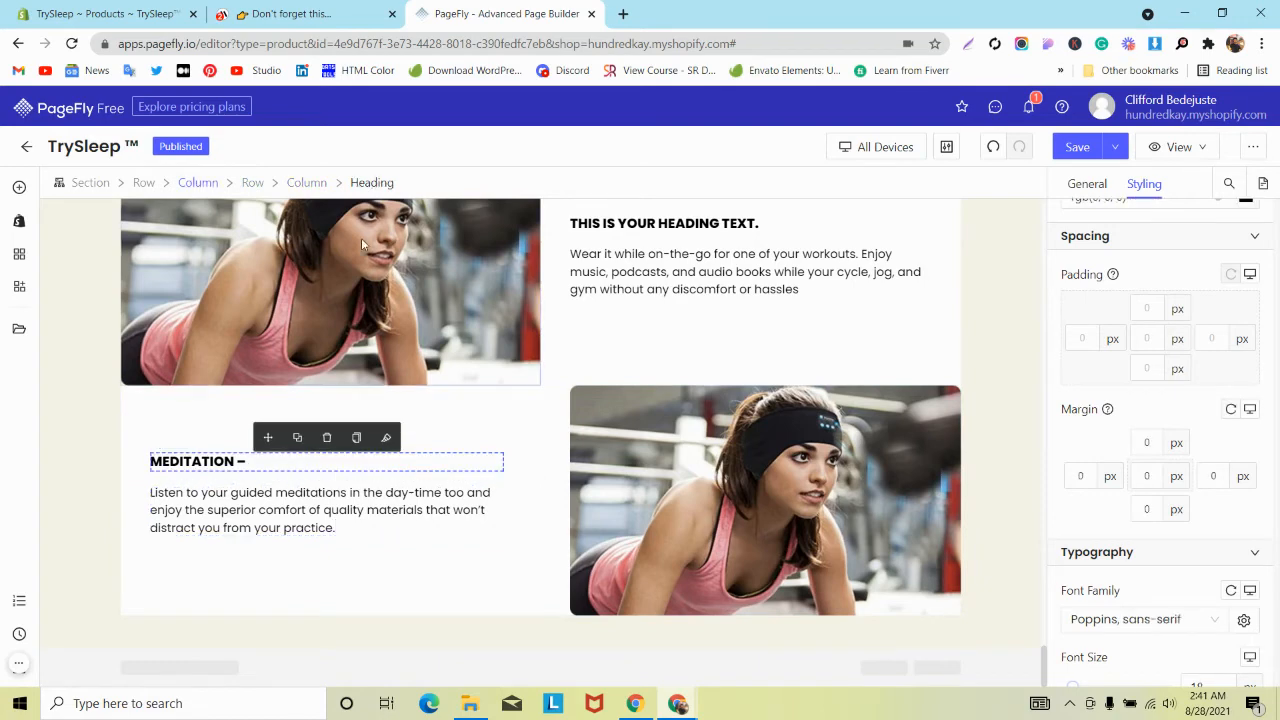
# Set the right padding of the text columns in both the Meditation row and the first row to 100 px.
pyautogui.click(306, 182)
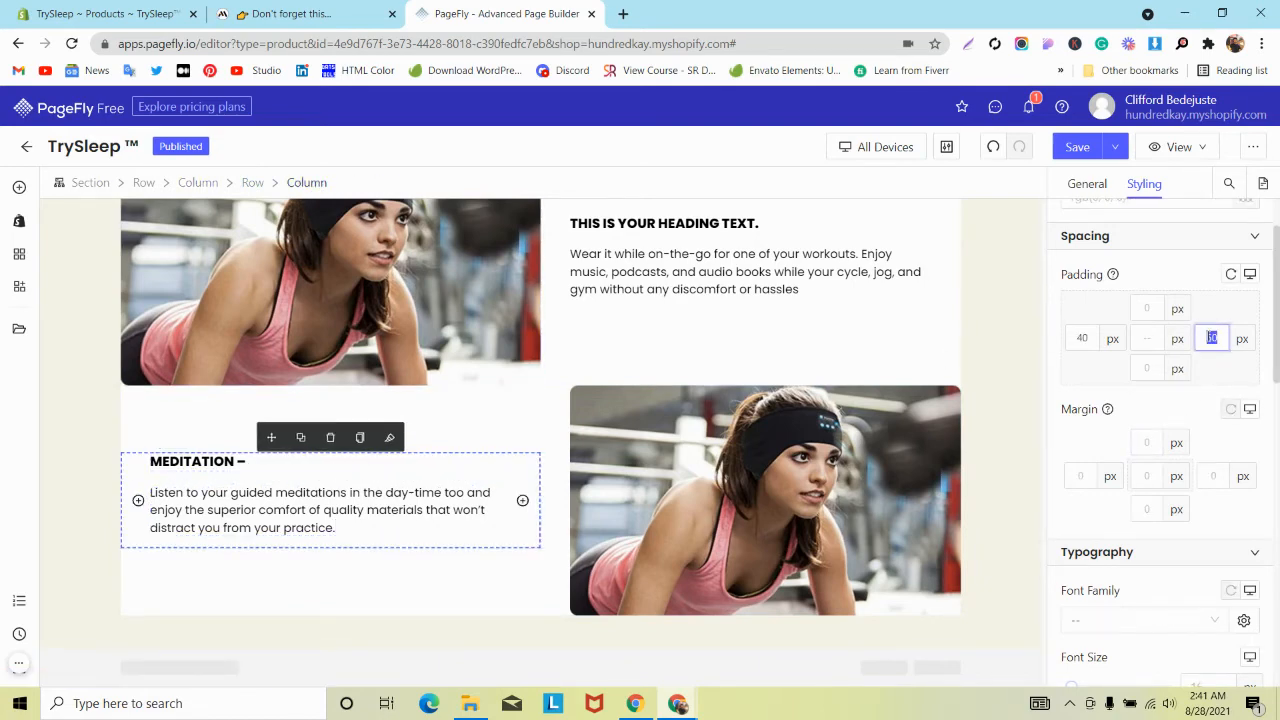
pyautogui.write('100')
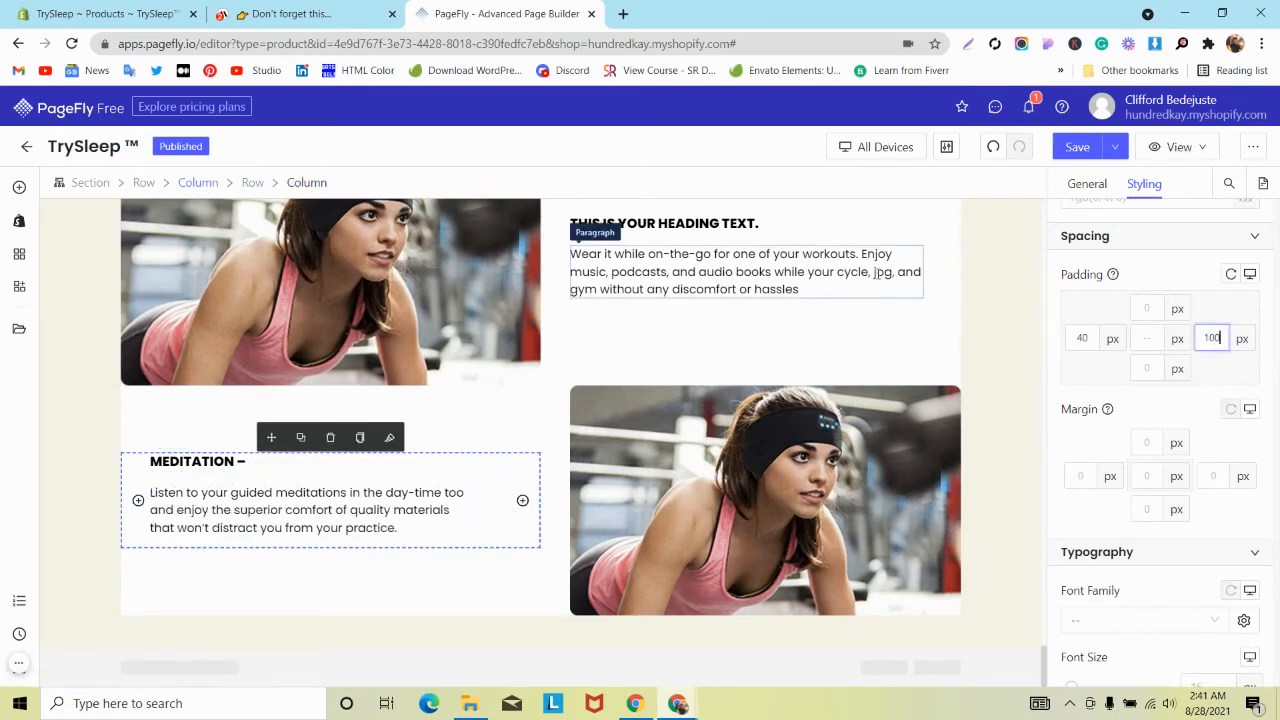
pyautogui.scroll(1, 876, 290)
pyautogui.click(640, 335)
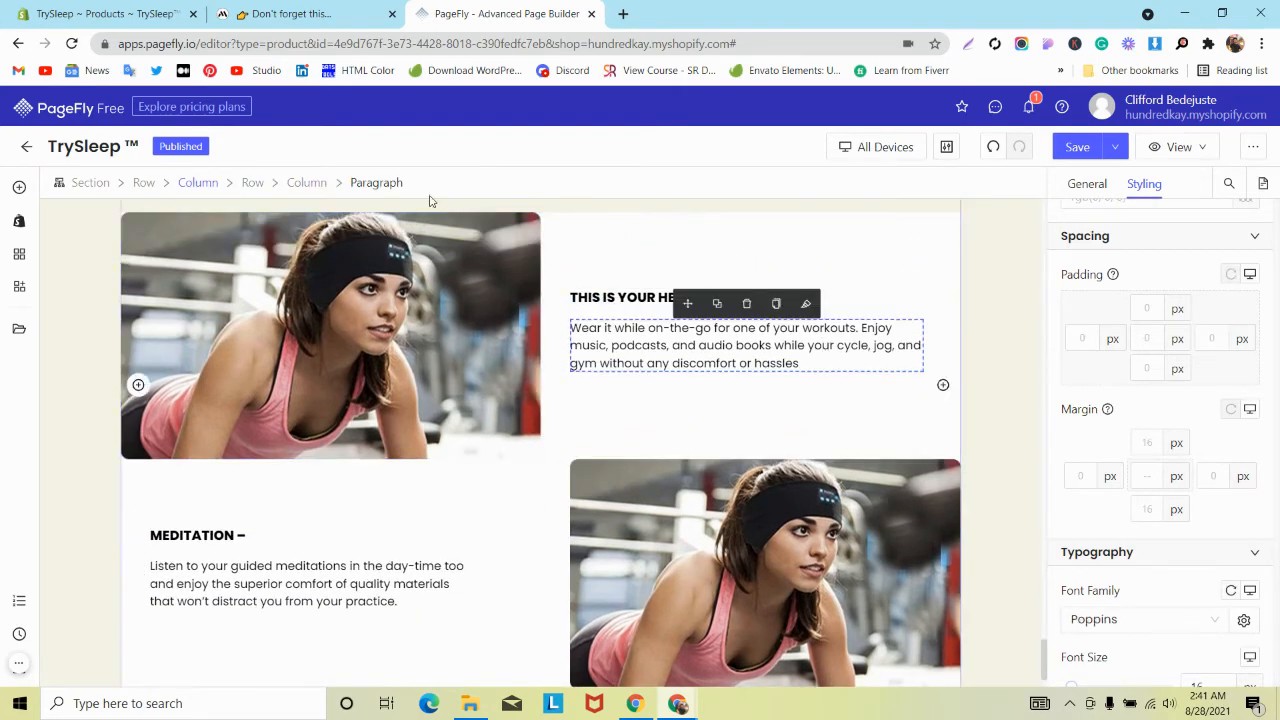
pyautogui.click(306, 182)
pyautogui.click(1200, 331)
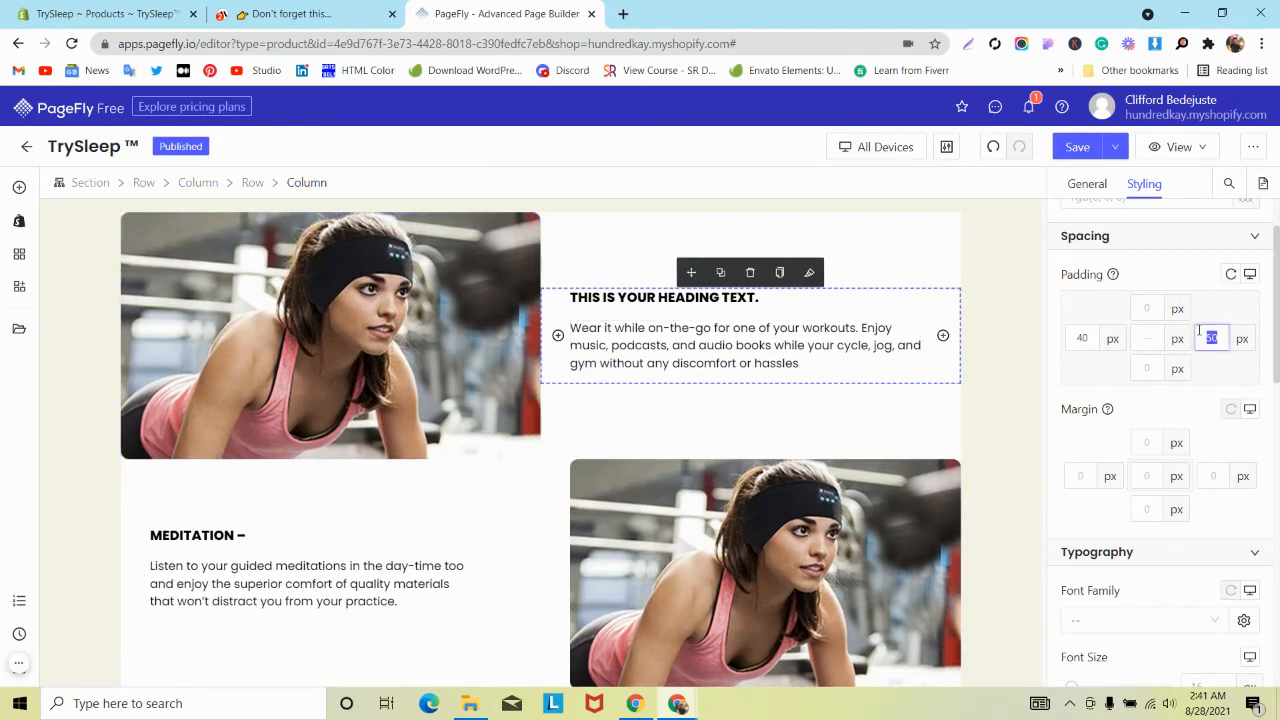
pyautogui.write('100')
# Check the reference page's third row, then duplicate the first image-and-text row and move the Meditation row between the two copies.
pyautogui.scroll(-1, 300, 540)
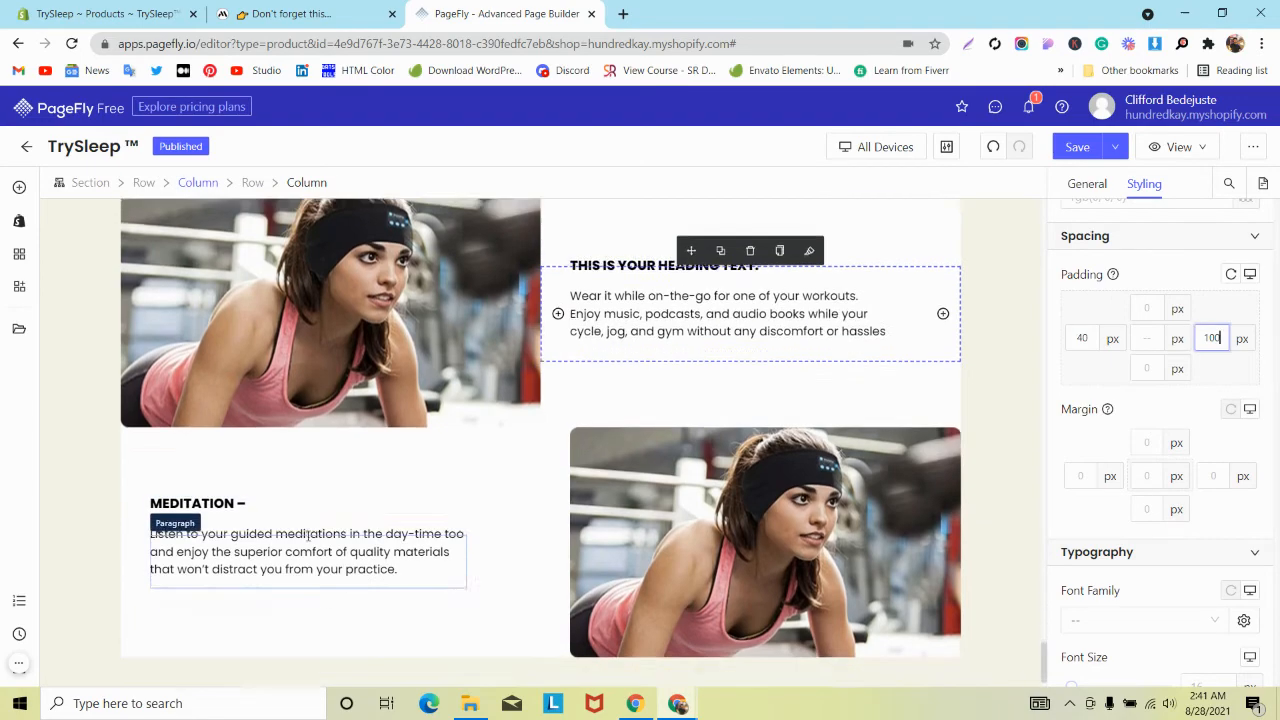
pyautogui.click(200, 14)
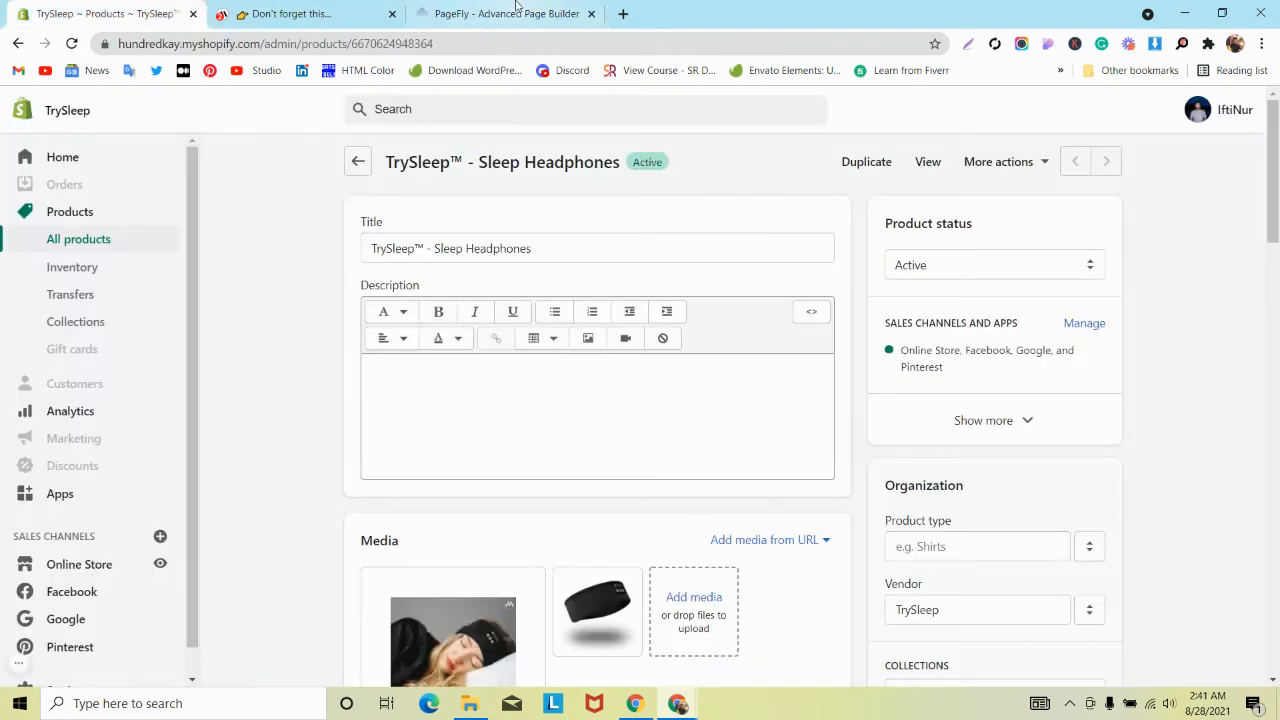
pyautogui.click(507, 14)
pyautogui.click(300, 14)
pyautogui.scroll(-1, 458, 235)
pyautogui.scroll(-3, 458, 235)
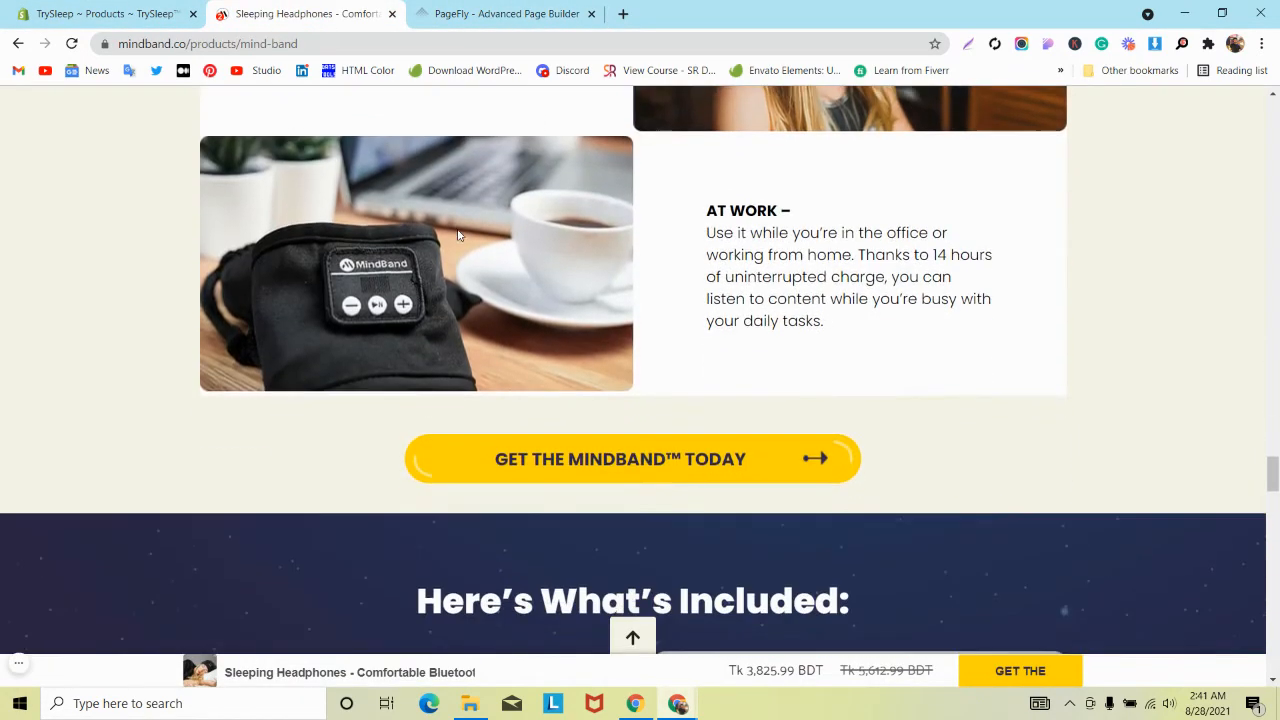
pyautogui.scroll(1, 458, 235)
pyautogui.click(496, 12)
pyautogui.scroll(1, 501, 268)
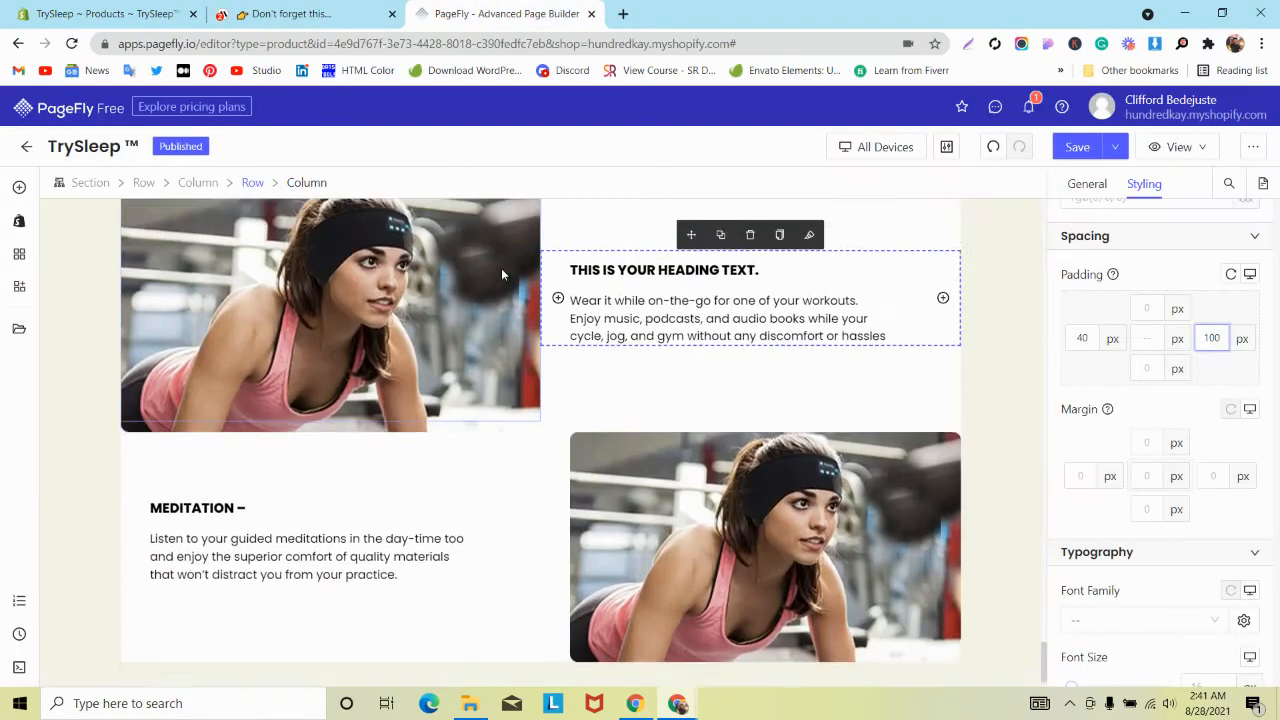
pyautogui.click(594, 238)
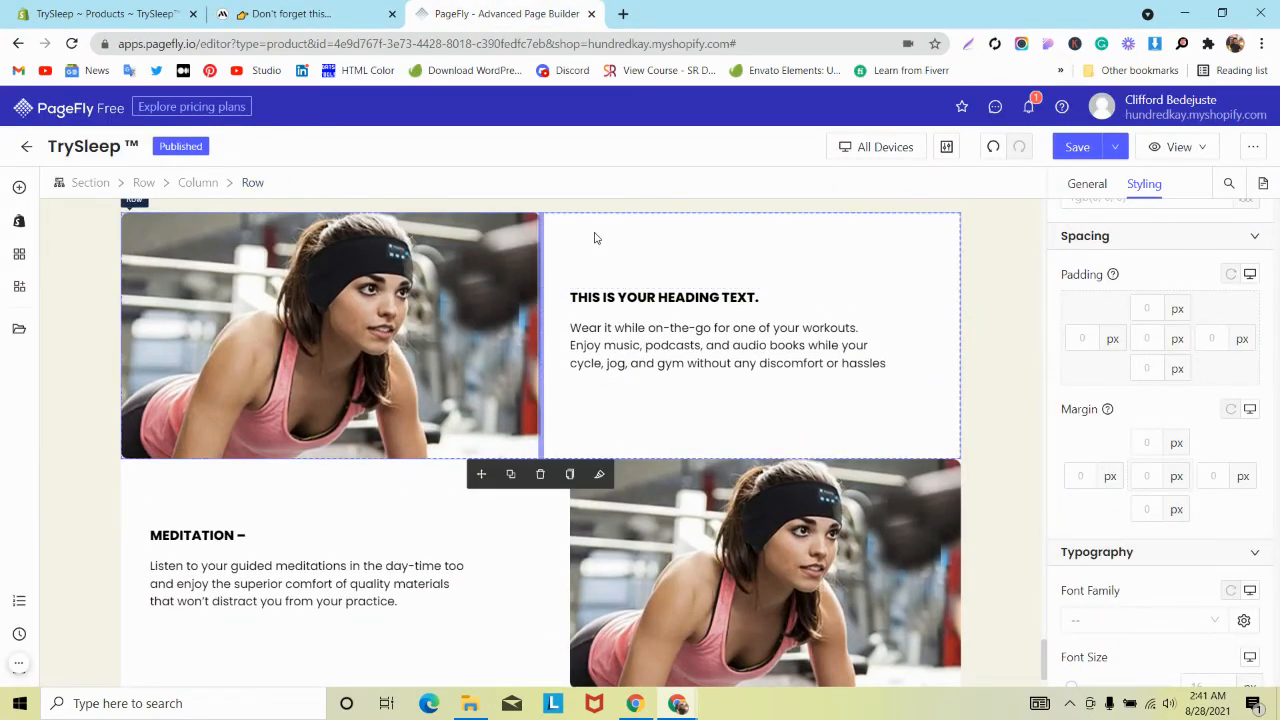
pyautogui.click(511, 472)
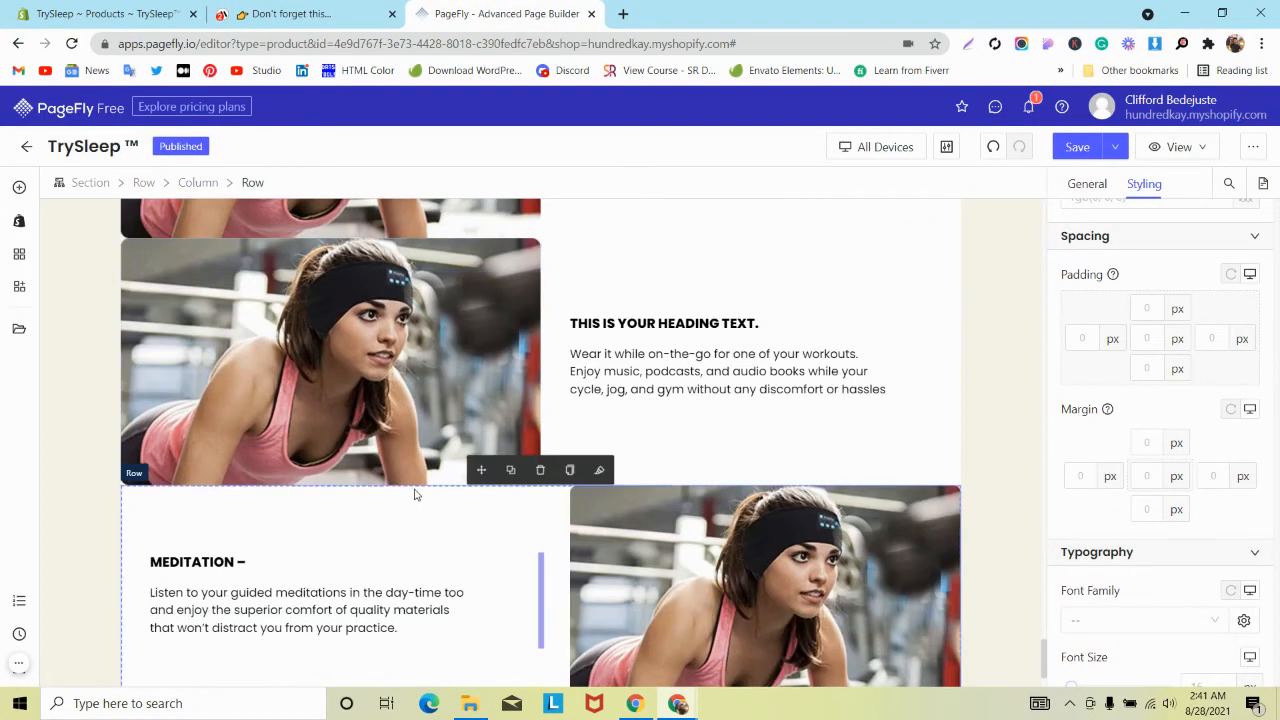
pyautogui.moveTo(484, 467); pyautogui.dragTo(546, 243)
pyautogui.scroll(-1, 370, 408)
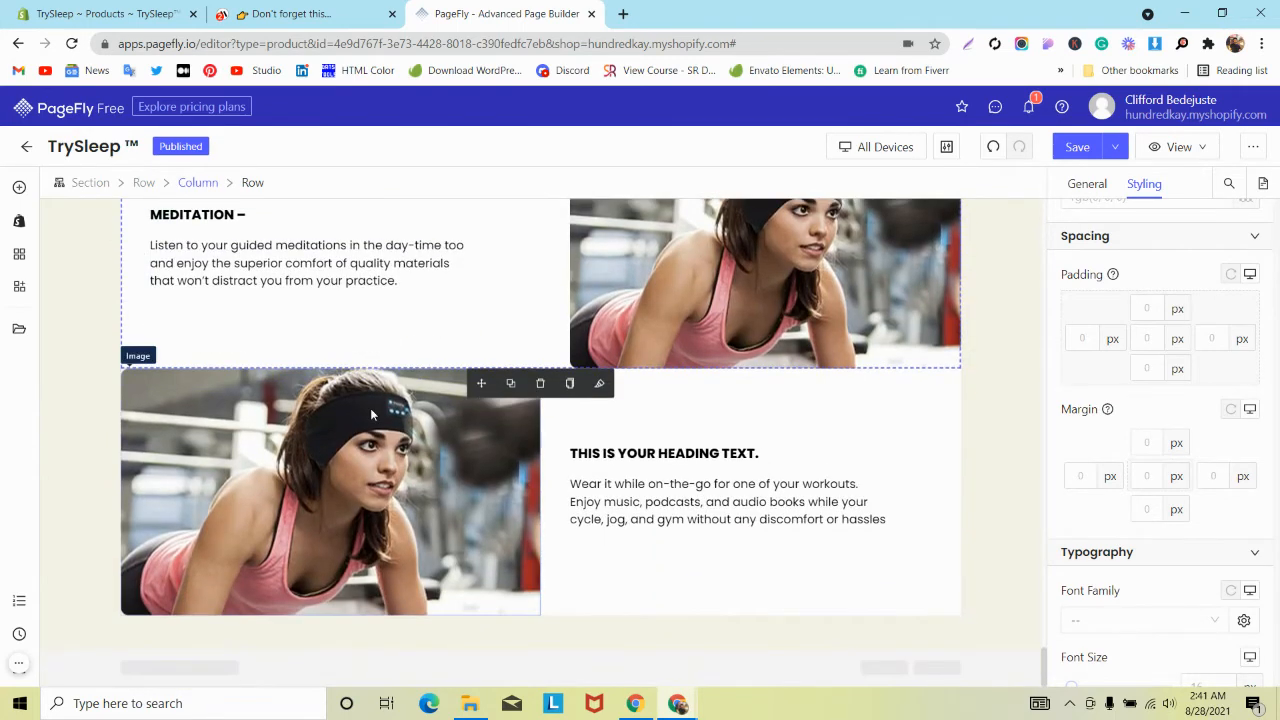
# Replace the third row's placeholder heading with "AT WORK –" from the reference page.
pyautogui.scroll(2, 370, 408)
pyautogui.click(300, 14)
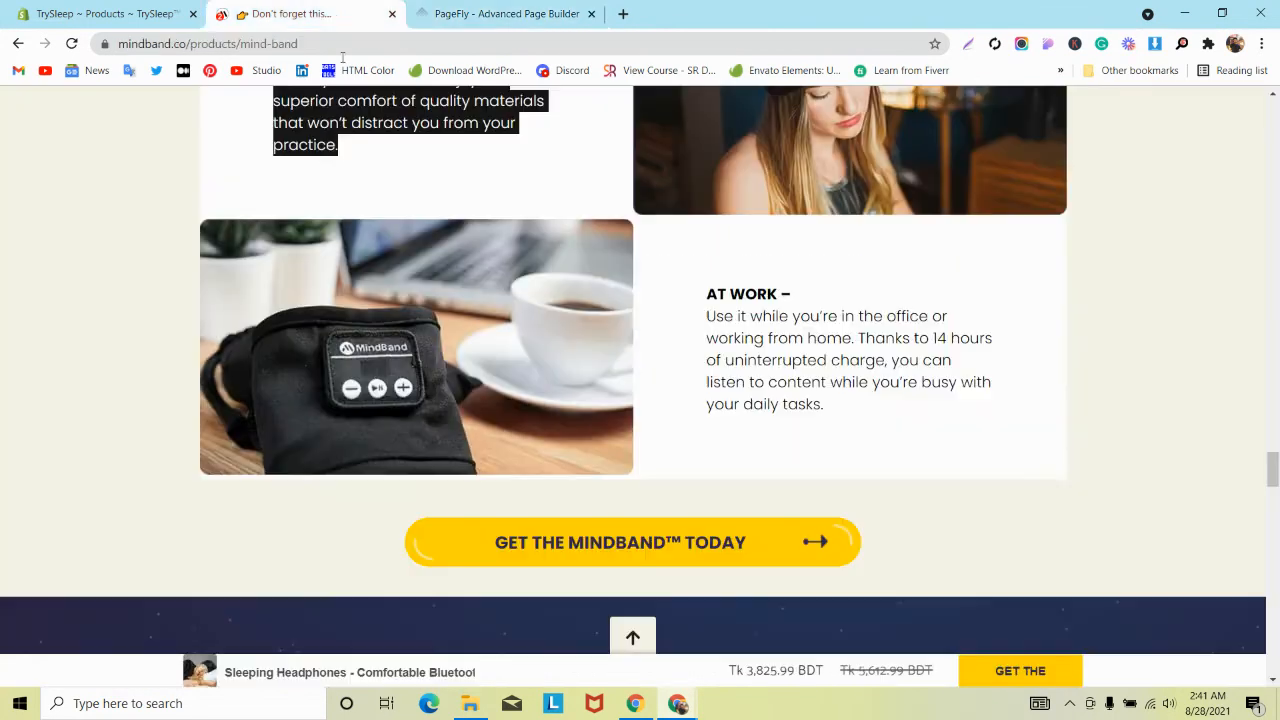
pyautogui.doubleClick(754, 294)
pyautogui.click(505, 14)
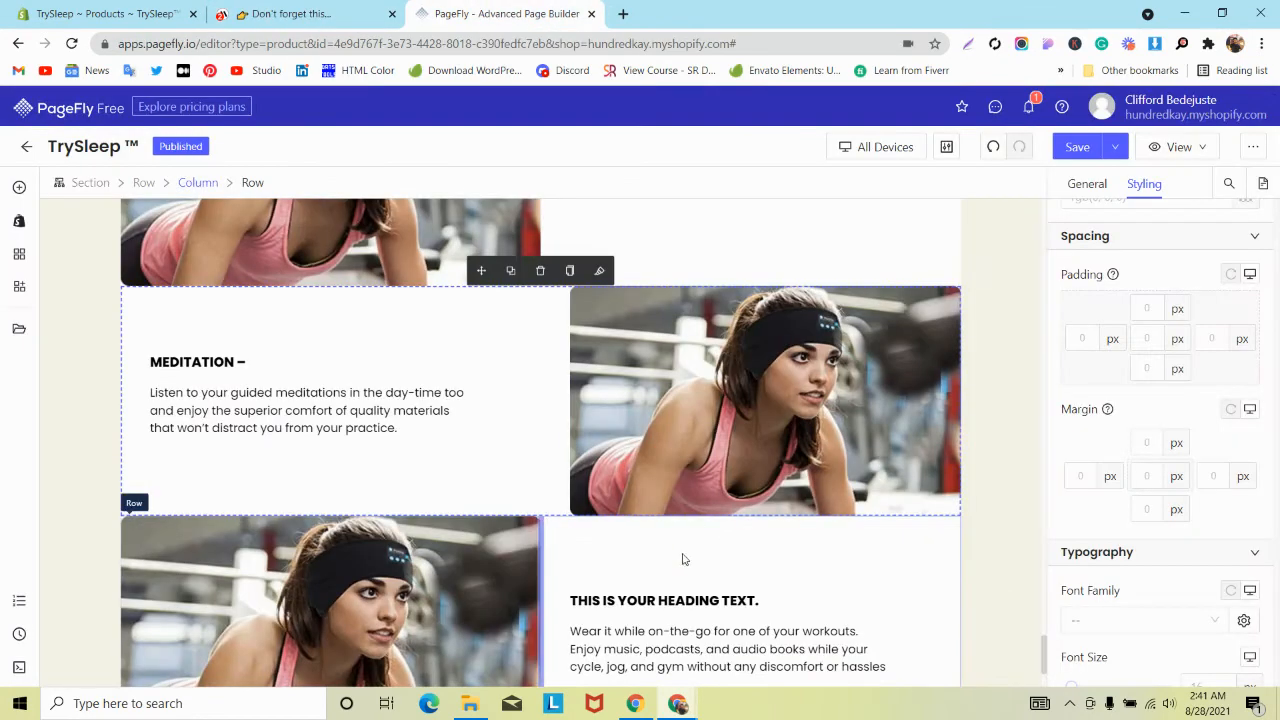
pyautogui.click(682, 600)
pyautogui.doubleClick(683, 600)
pyautogui.write('AT WORK –')
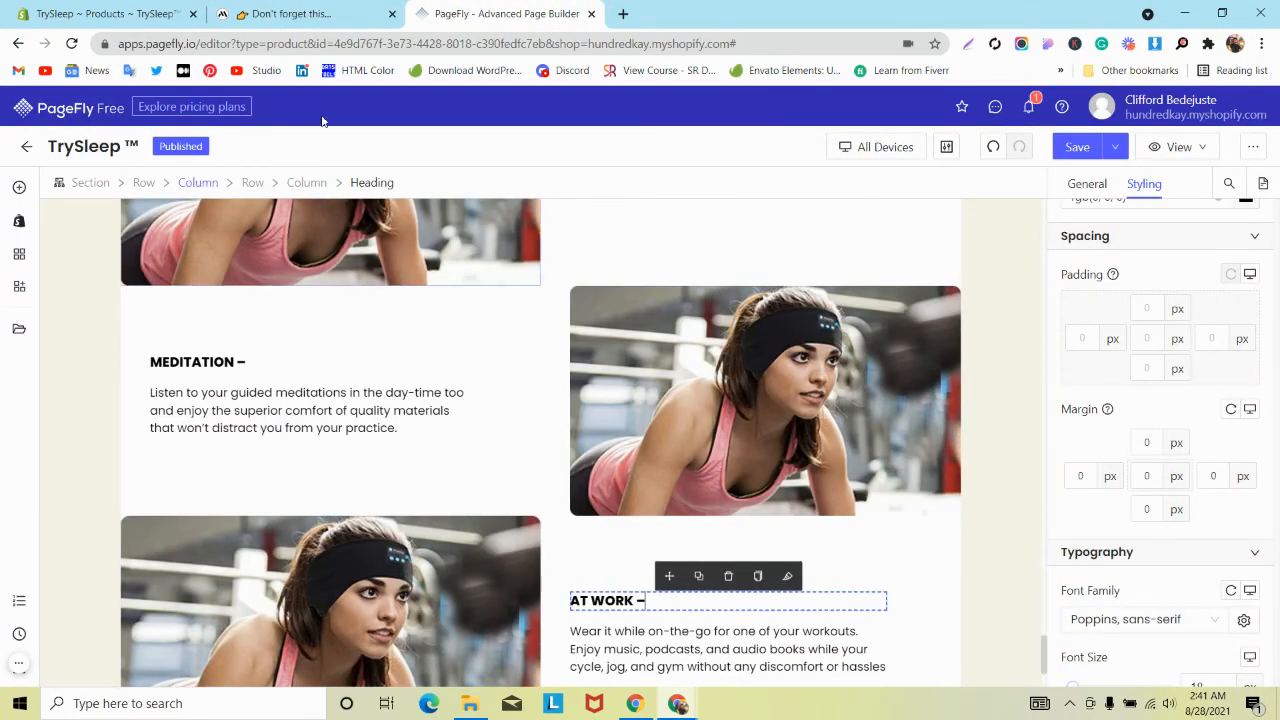
# Replace the paragraph under the At Work heading with the reference text starting "Use it while you're in the office or working from home".
pyautogui.click(300, 14)
pyautogui.tripleClick(744, 376)
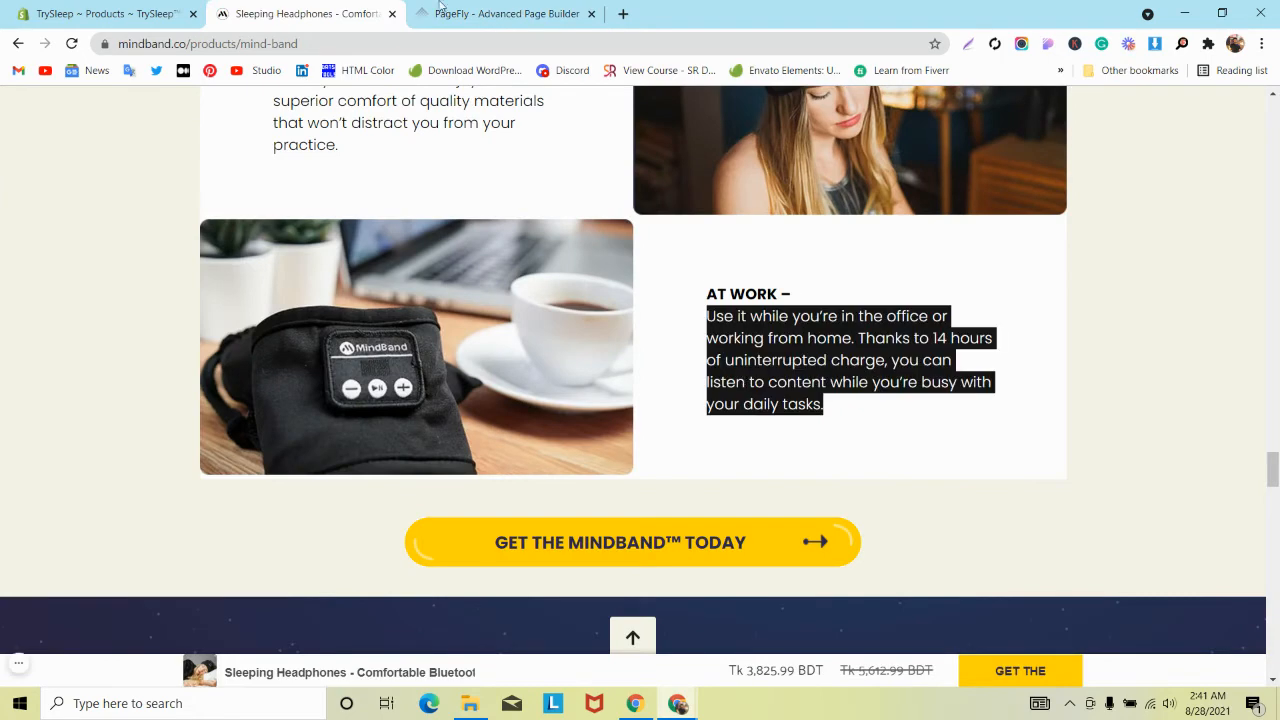
pyautogui.scroll(-3, 658, 304)
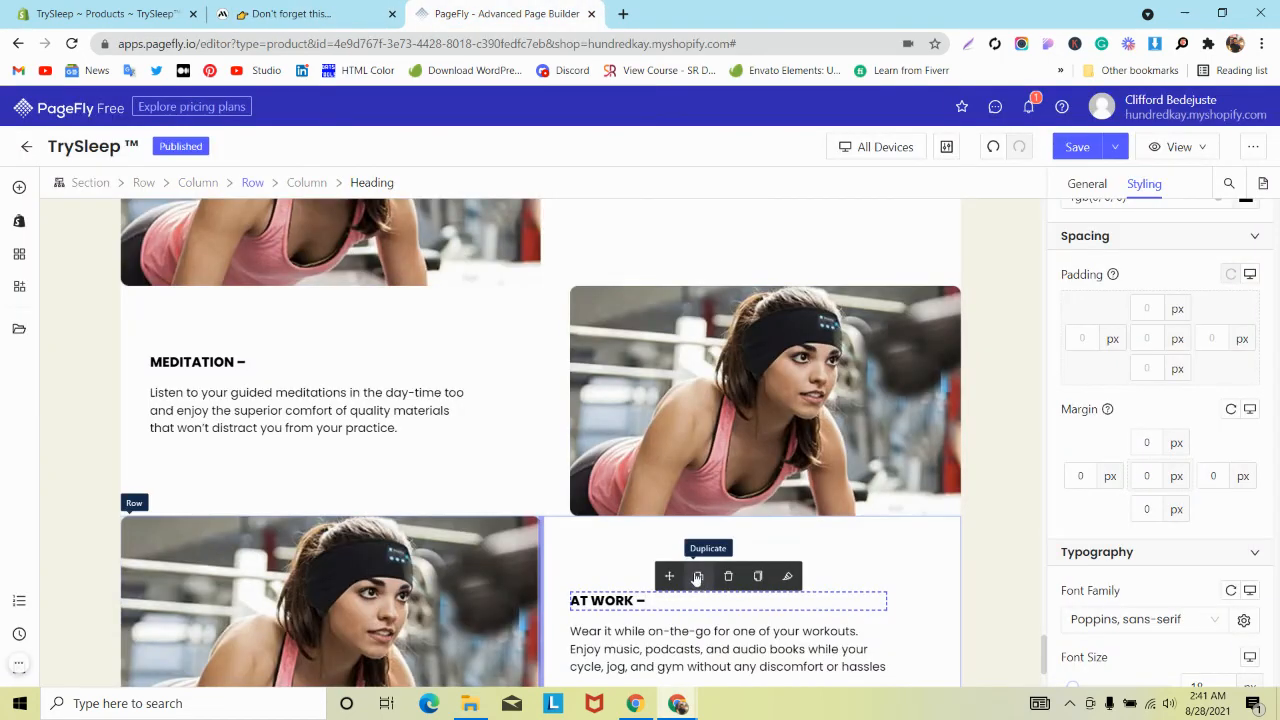
pyautogui.click(672, 650)
pyautogui.hotkey('ctrl', 'a')
pyautogui.write("Use it while you're in the office or working from home. Thanks to 14 hours of uninterrupted charge, you can listen to content while you're busy with your daily tasks.")
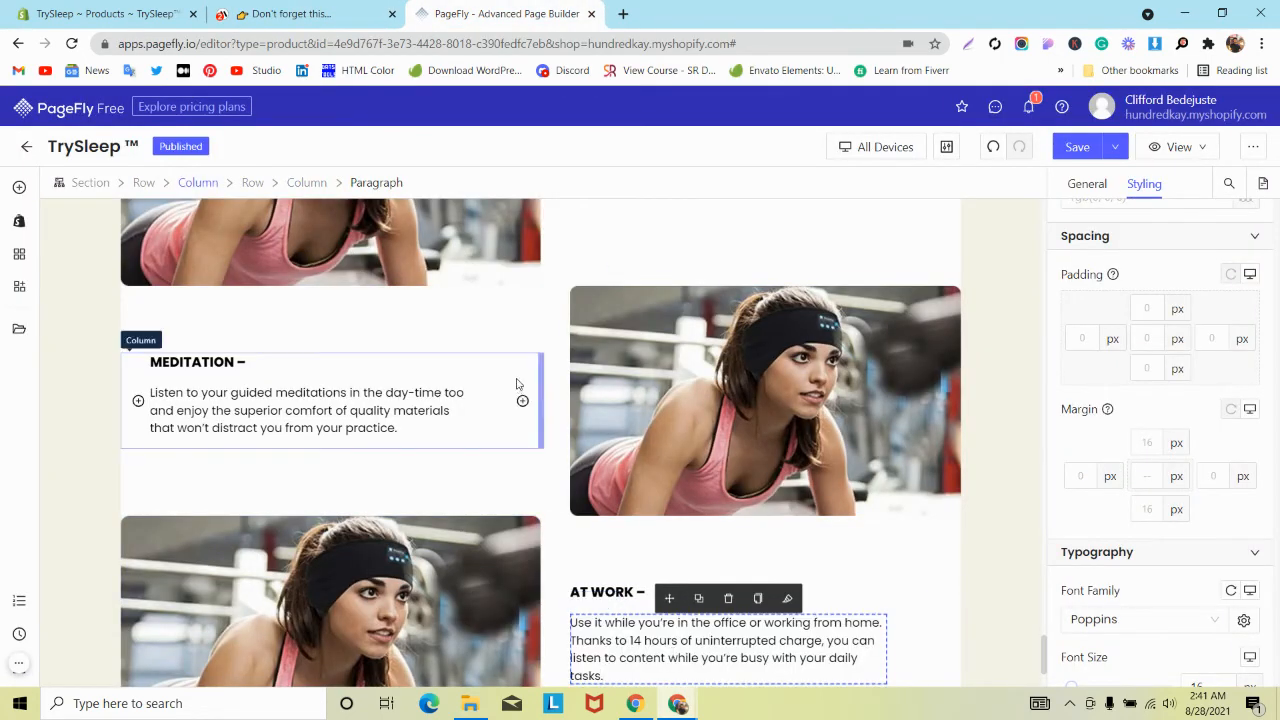
# Compare the three image-and-text rows with the reference page and review the Meditation row's content position and column spacing settings.
pyautogui.click(285, 13)
pyautogui.scroll(6, 391, 204)
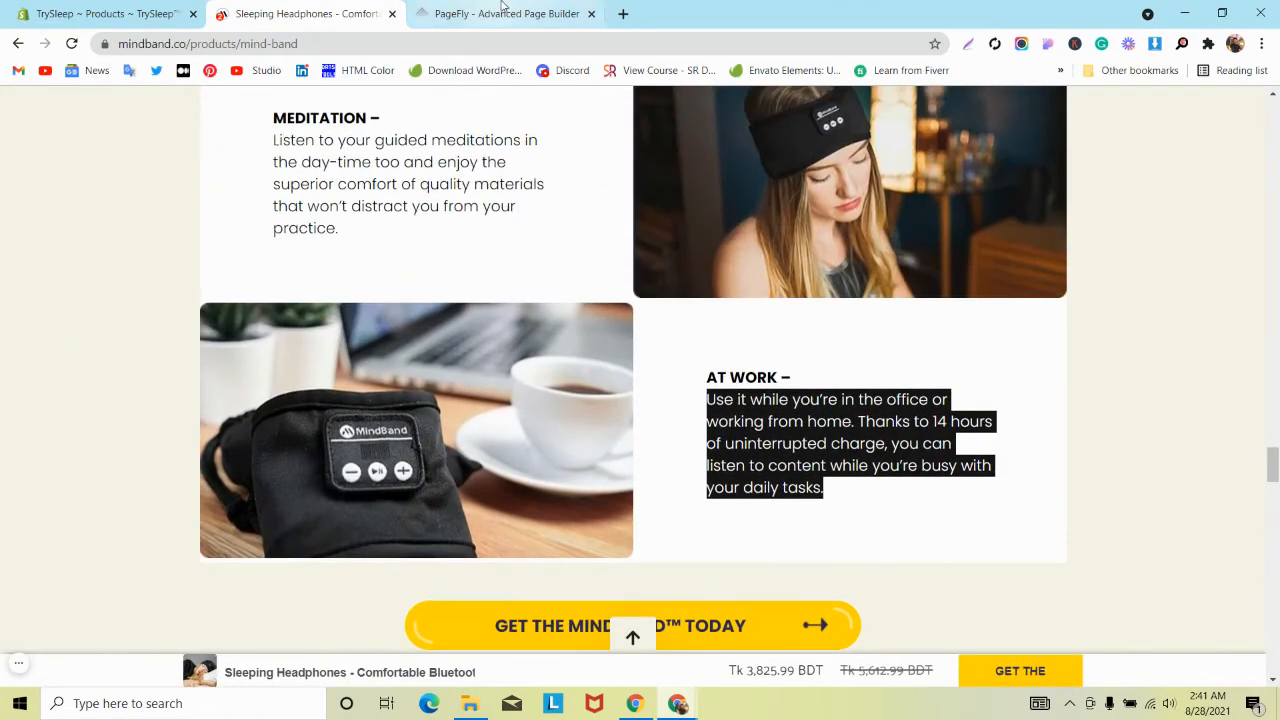
pyautogui.hotkey('ctrl', 'Tab')
pyautogui.scroll(3, 411, 288)
pyautogui.scroll(-2, 411, 288)
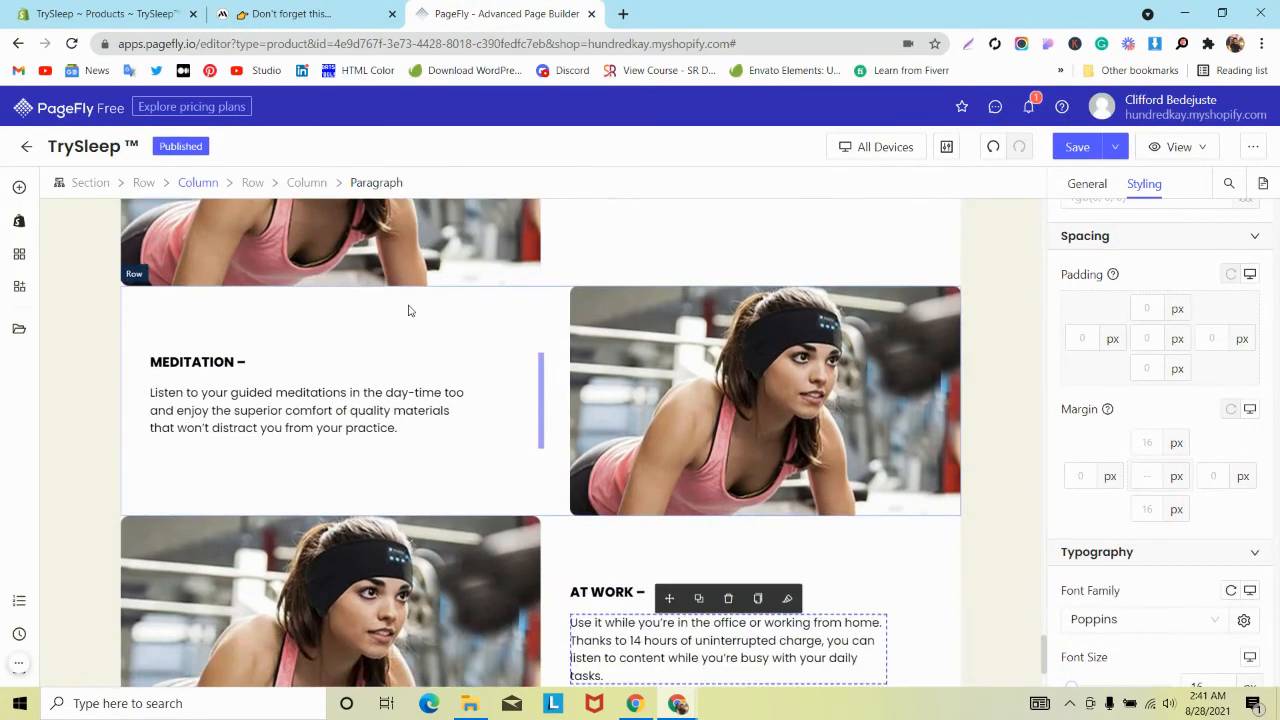
pyautogui.click(409, 313)
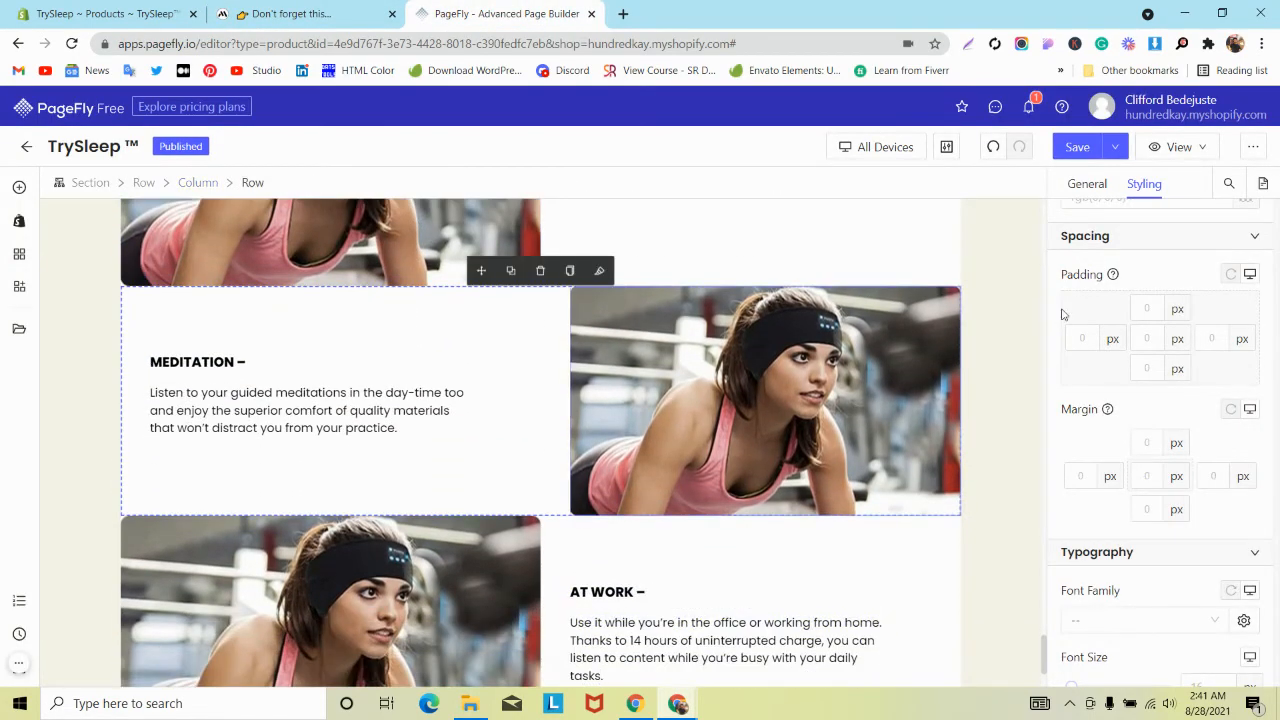
pyautogui.click(1082, 186)
pyautogui.scroll(-2, 686, 412)
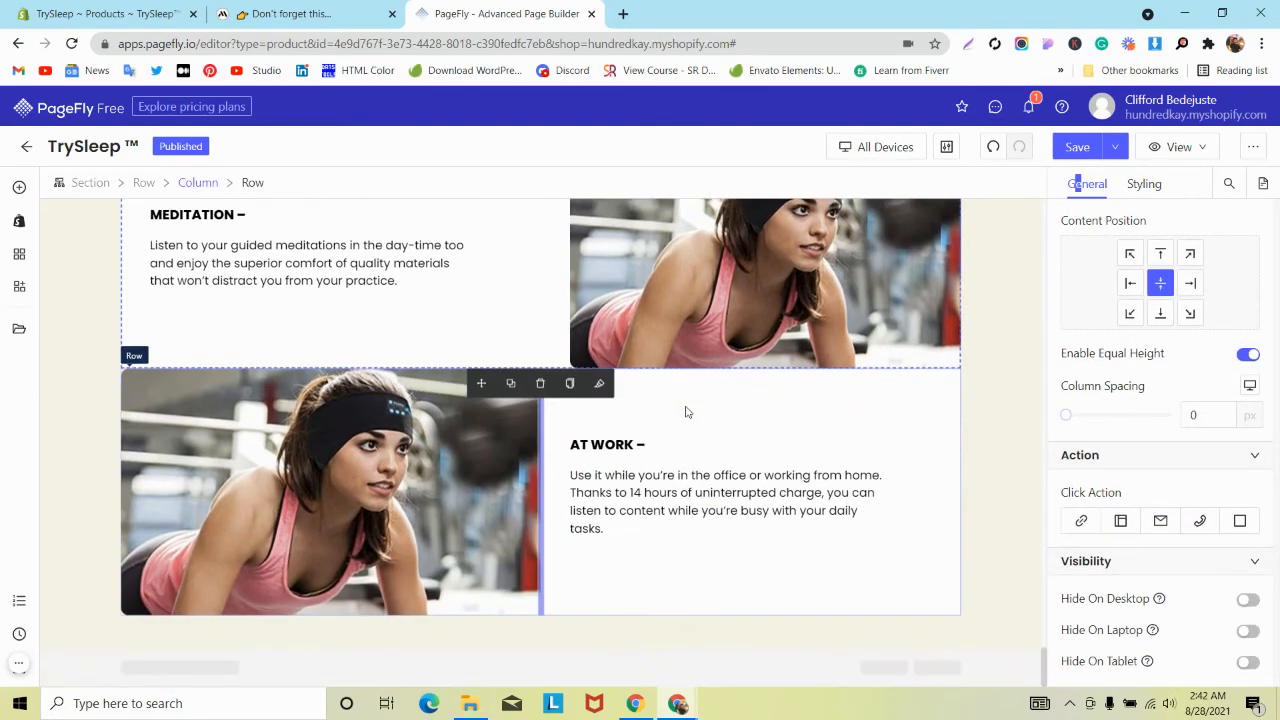
pyautogui.scroll(3, 686, 412)
# Switch the editor's device view from All Devices to Laptop.
pyautogui.click(877, 150)
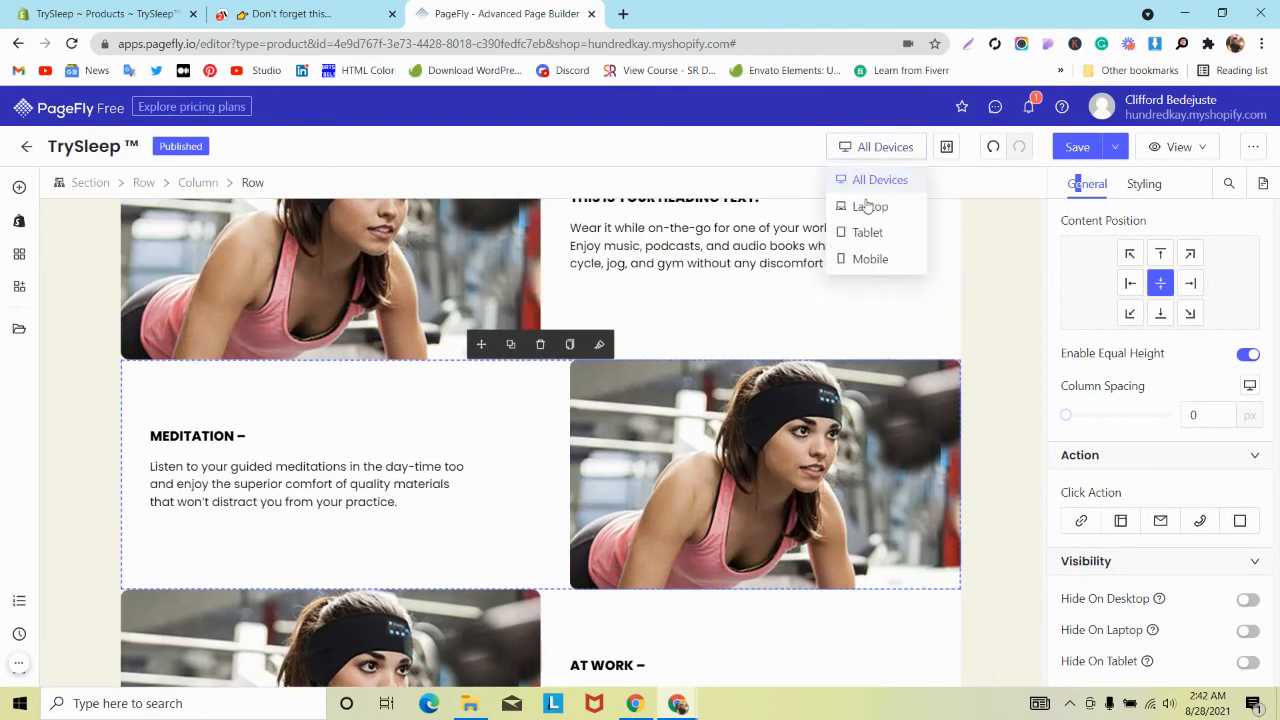
pyautogui.click(866, 206)
pyautogui.scroll(-3, 457, 361)
pyautogui.scroll(2, 457, 361)
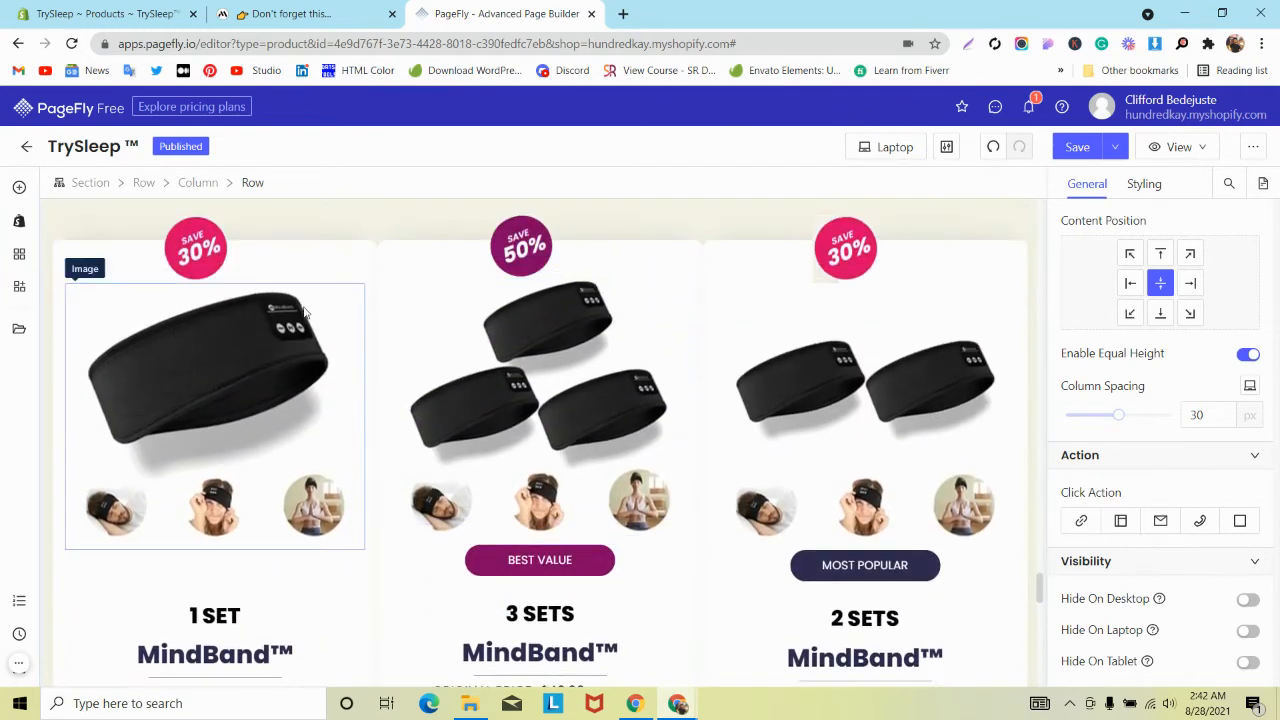
# Set the laptop column spacing to 60 px on the outer row holding the three MindBand set cards.
pyautogui.click(102, 252)
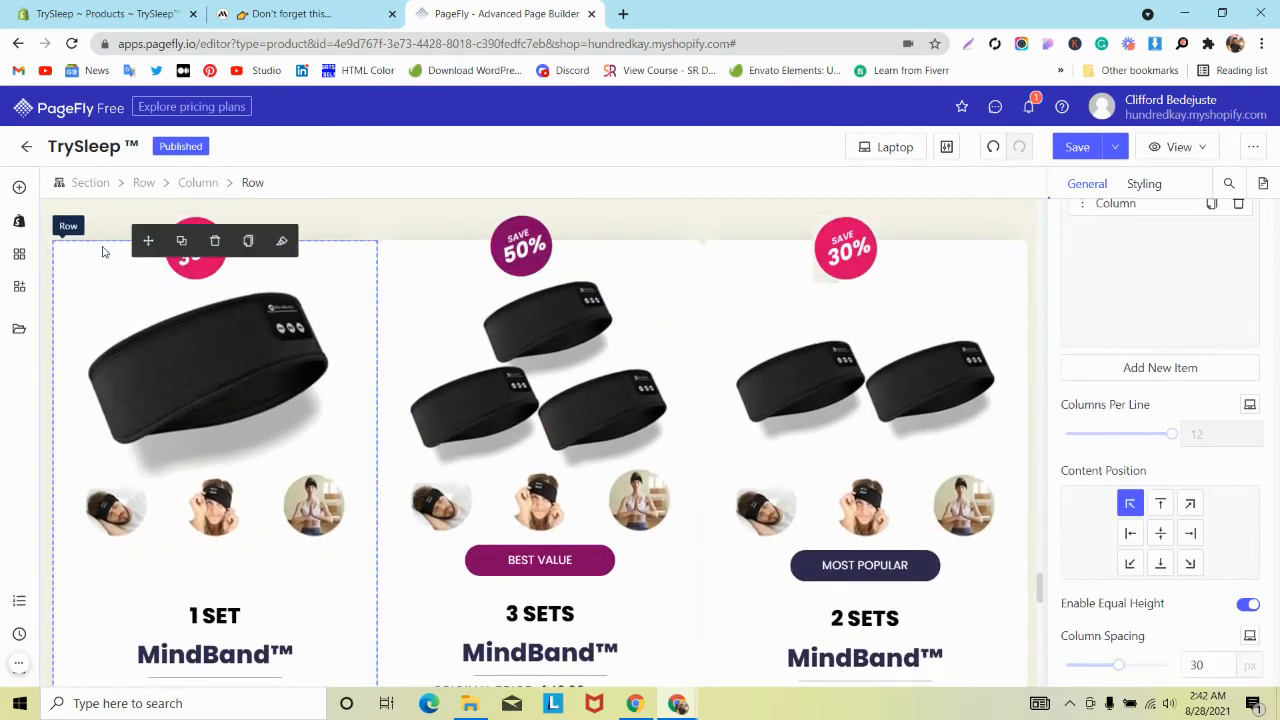
pyautogui.click(143, 182)
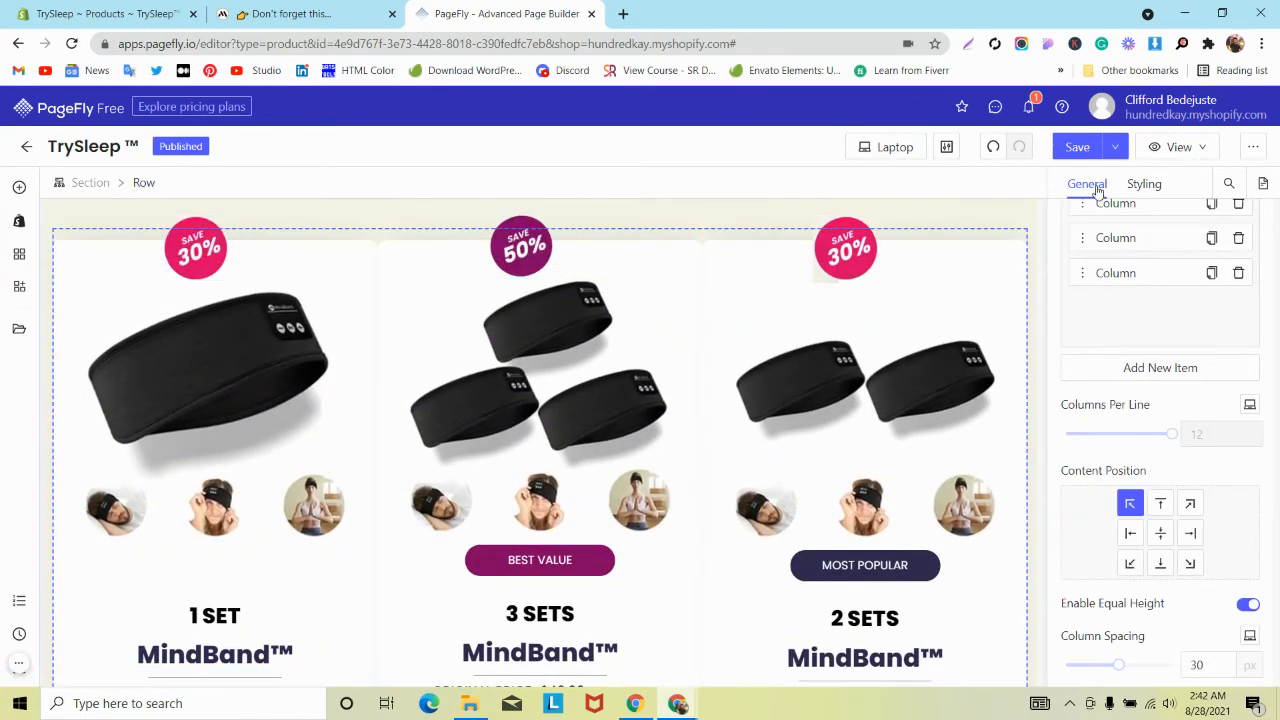
pyautogui.scroll(-3, 1063, 427)
pyautogui.click(368, 270)
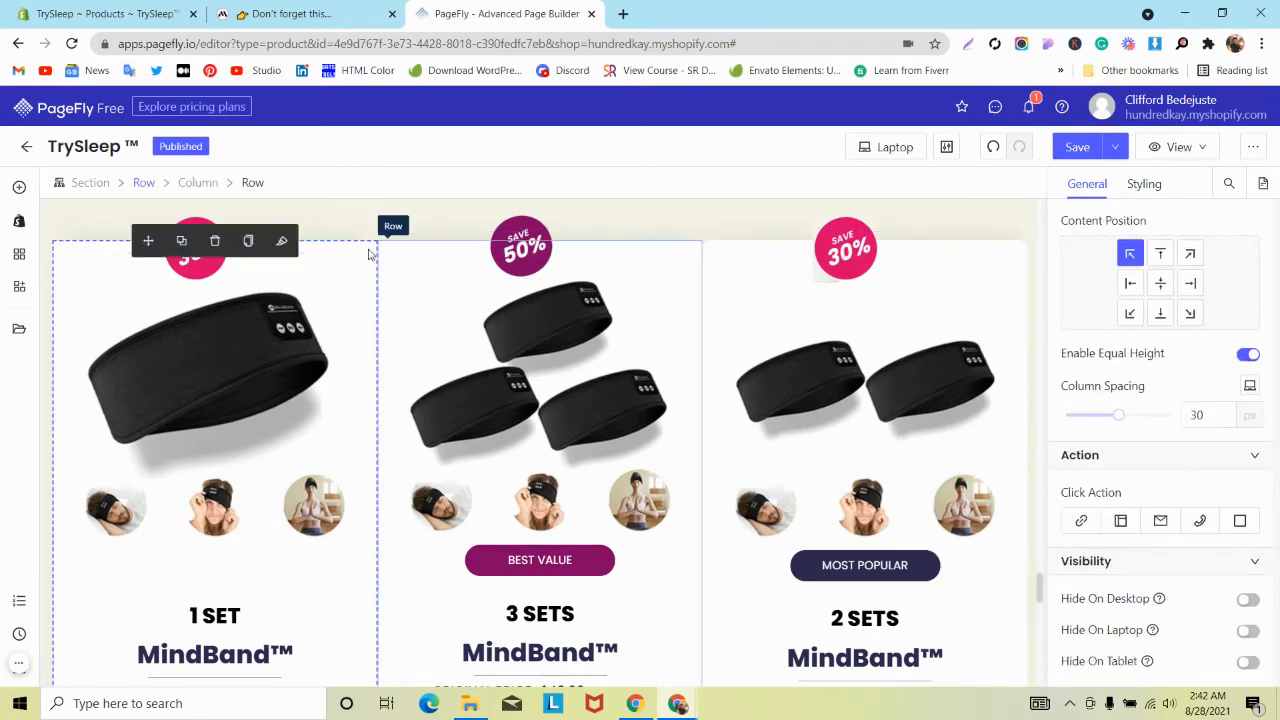
pyautogui.click(207, 183)
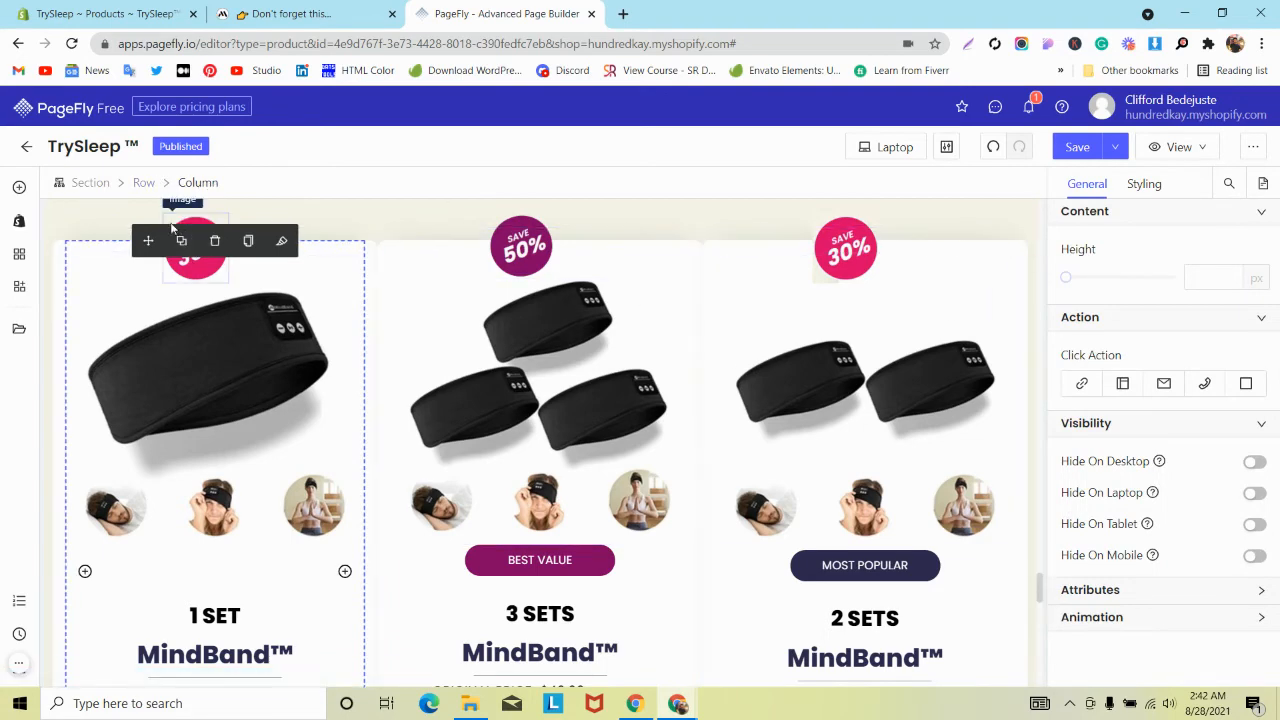
pyautogui.click(144, 182)
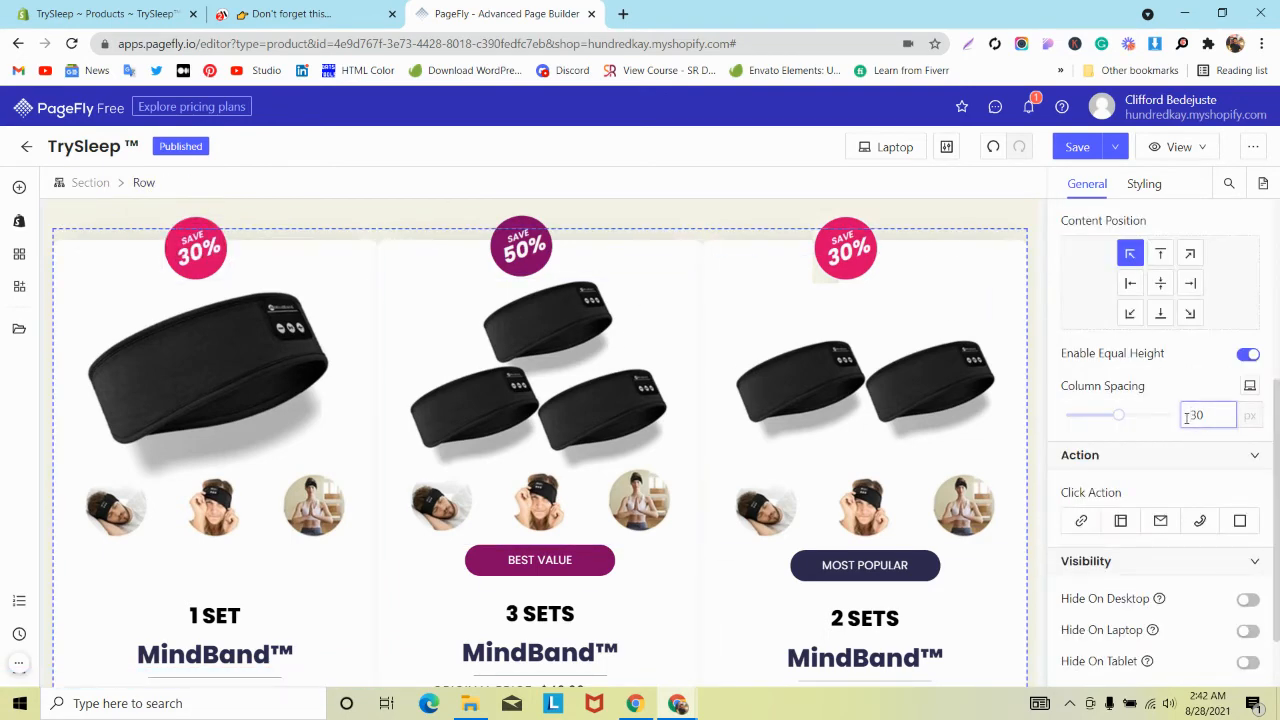
pyautogui.write('526')
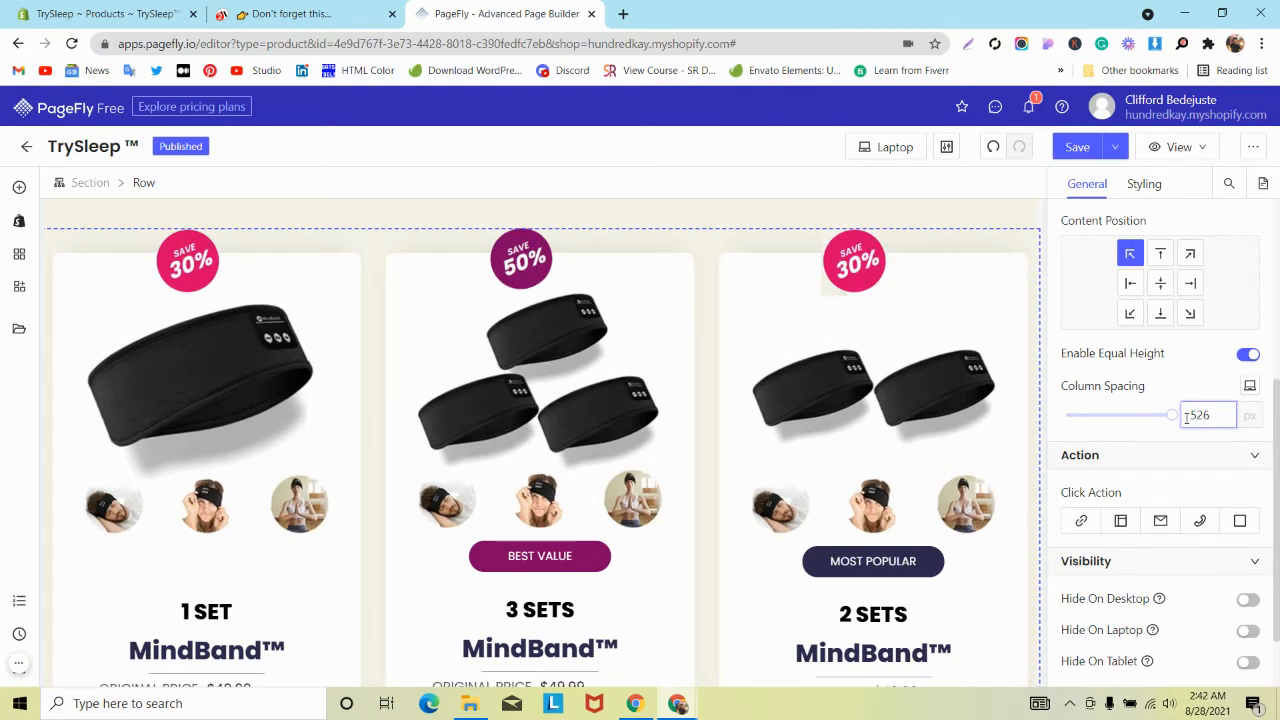
pyautogui.press('BackSpace')
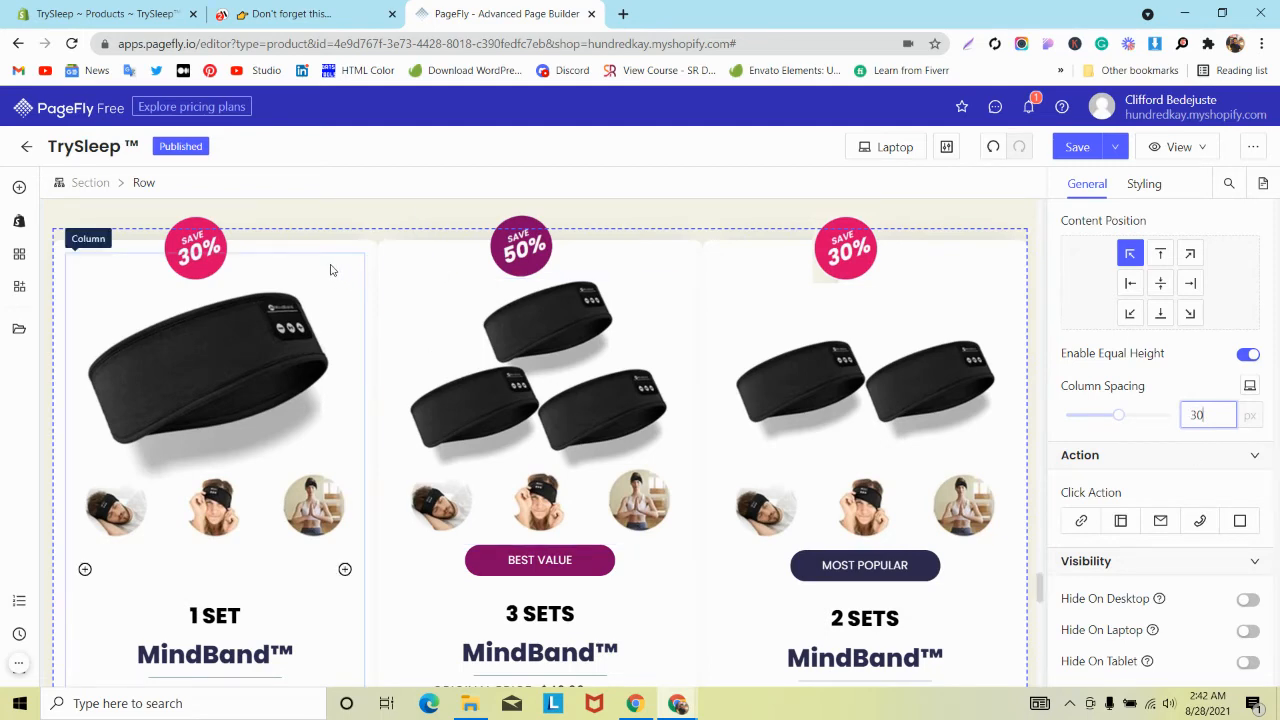
pyautogui.press('Up')
pyautogui.press('Up')
pyautogui.press('Up')
pyautogui.press('Up')
pyautogui.press('Up')
pyautogui.press('Up')
pyautogui.press('Up')
pyautogui.press('Up')
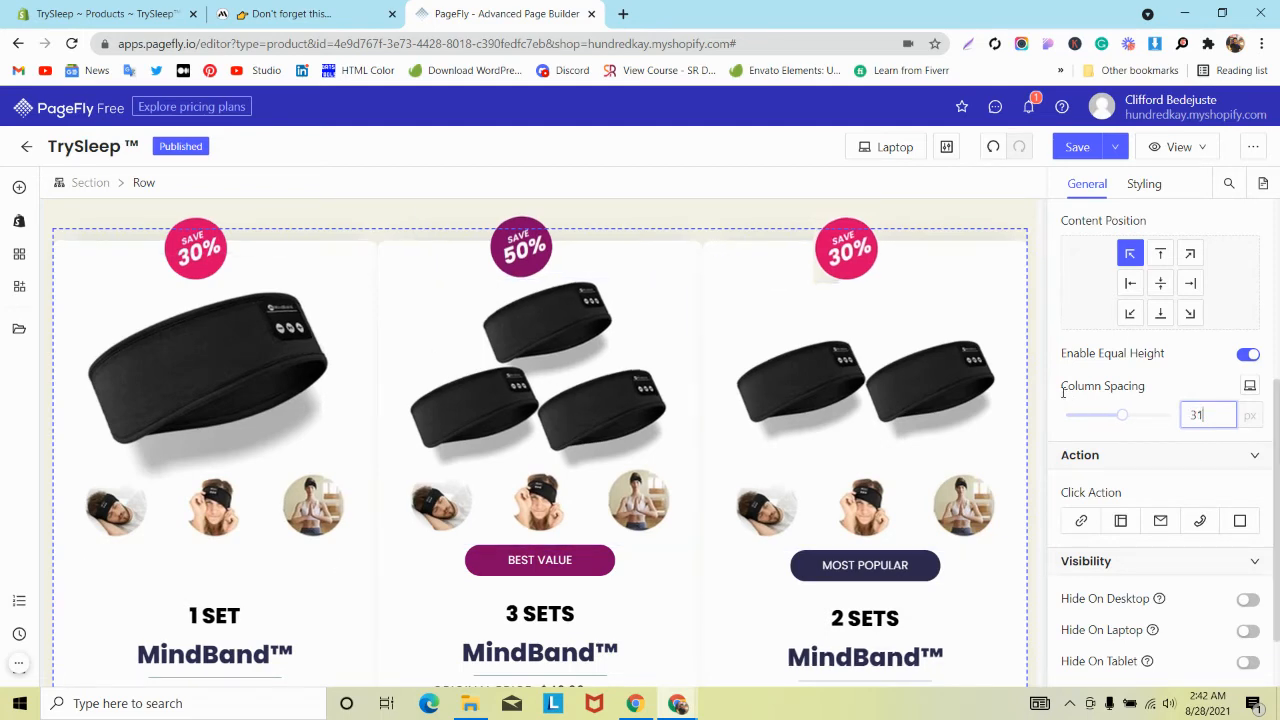
pyautogui.press('Up')
pyautogui.press('Up')
pyautogui.press('Up')
pyautogui.press('Up')
pyautogui.press('Up')
pyautogui.press('Up')
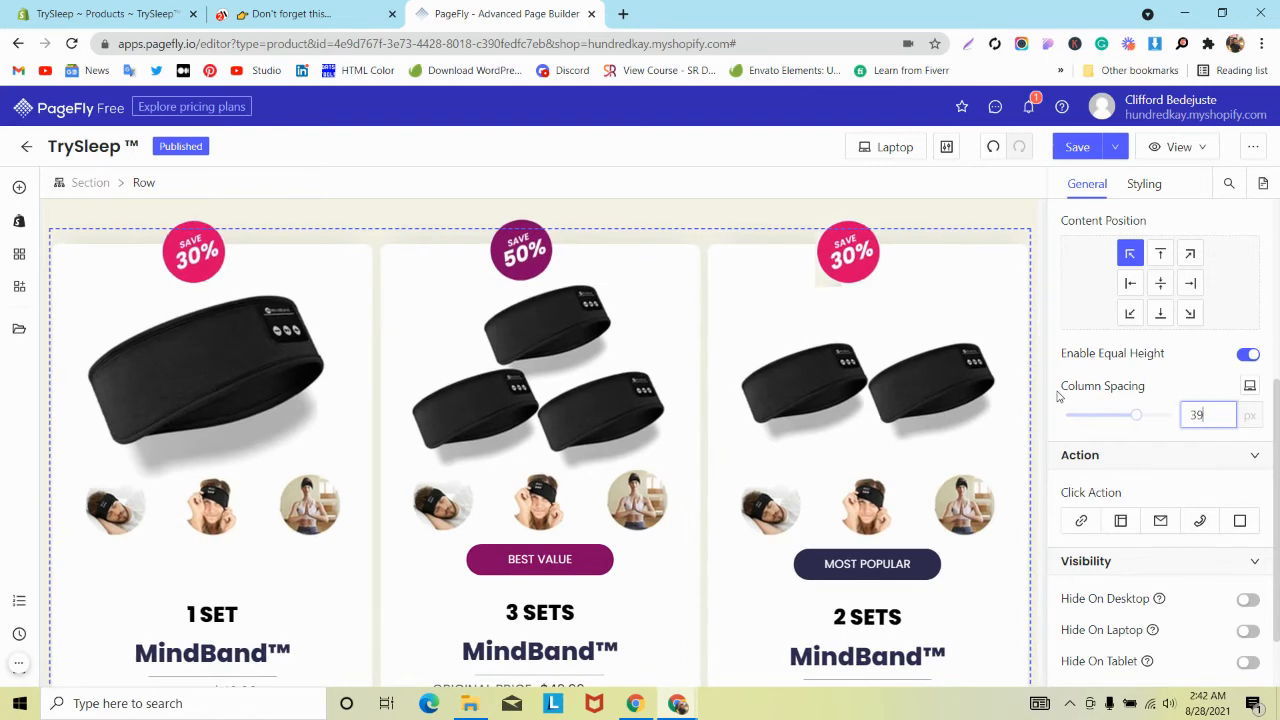
pyautogui.press('Up')
pyautogui.press('Up')
pyautogui.press('Up')
pyautogui.press('Up')
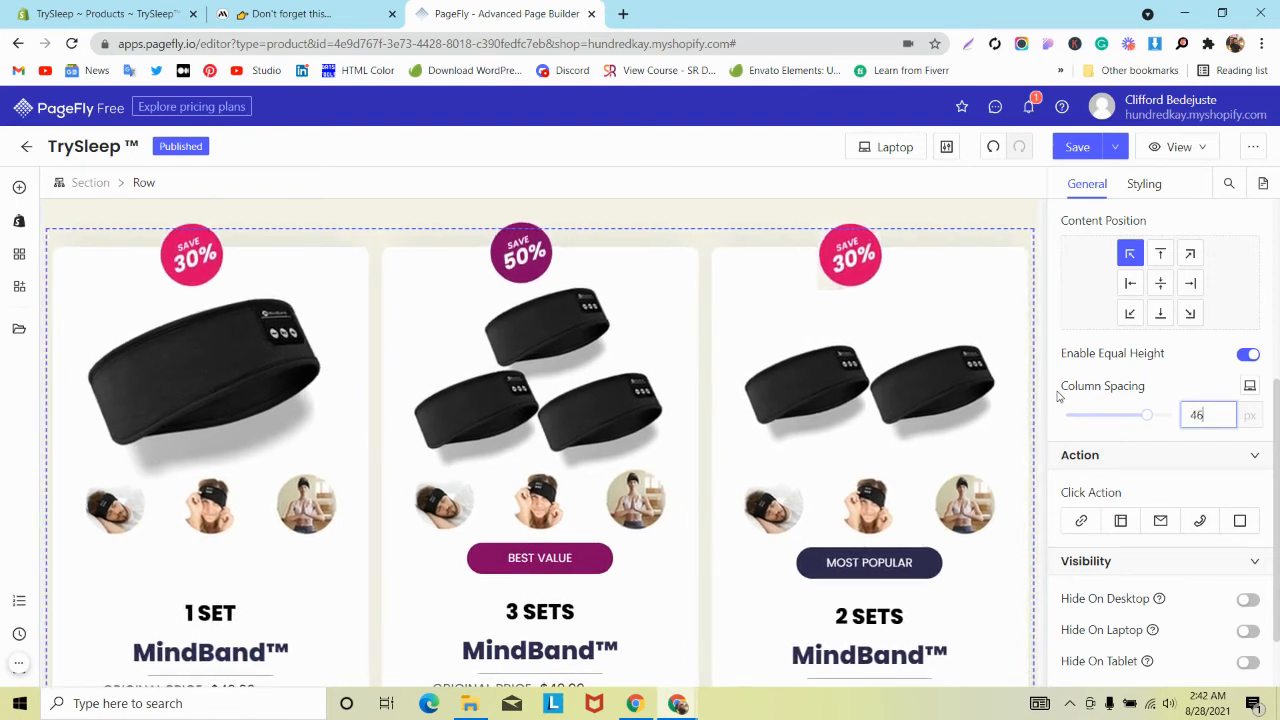
pyautogui.scroll(1, 1057, 397)
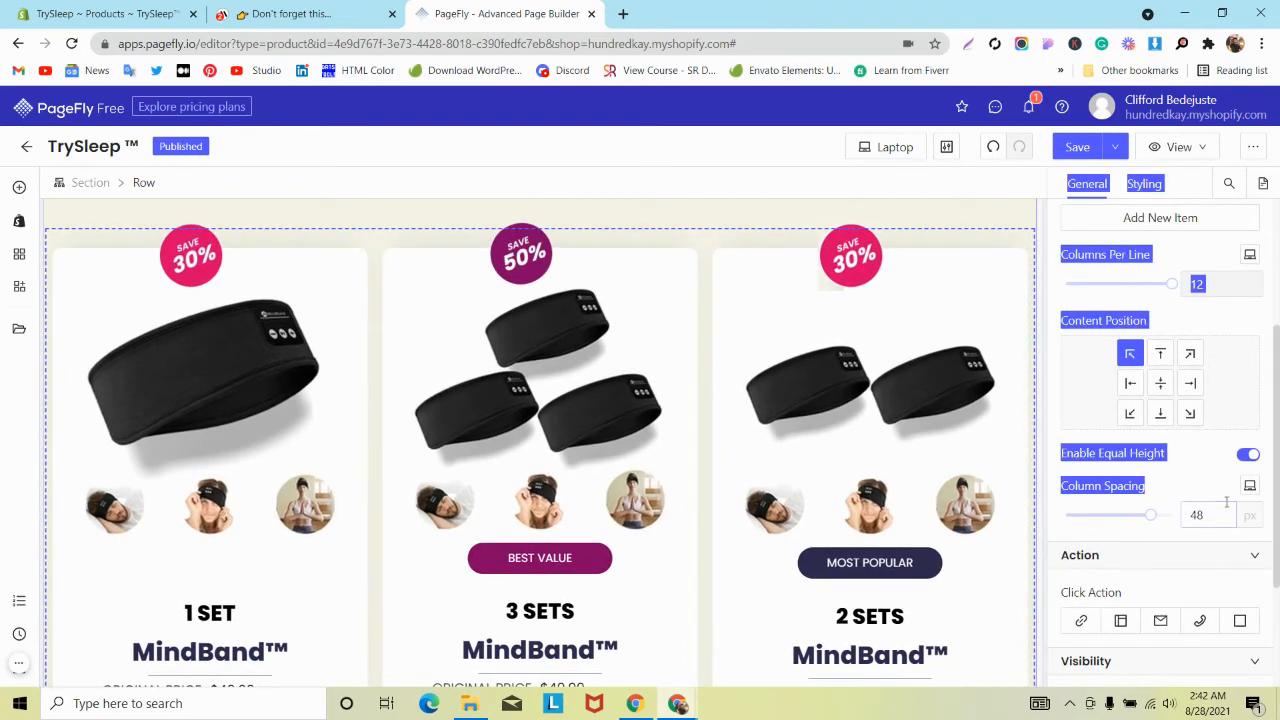
pyautogui.click(1207, 510)
pyautogui.press('Up')
pyautogui.press('Up')
pyautogui.press('Up')
pyautogui.press('Up')
pyautogui.press('Up')
pyautogui.press('Up')
pyautogui.press('Up')
pyautogui.press('Up')
pyautogui.press('Up')
pyautogui.press('Up')
pyautogui.press('Up')
pyautogui.press('Up')
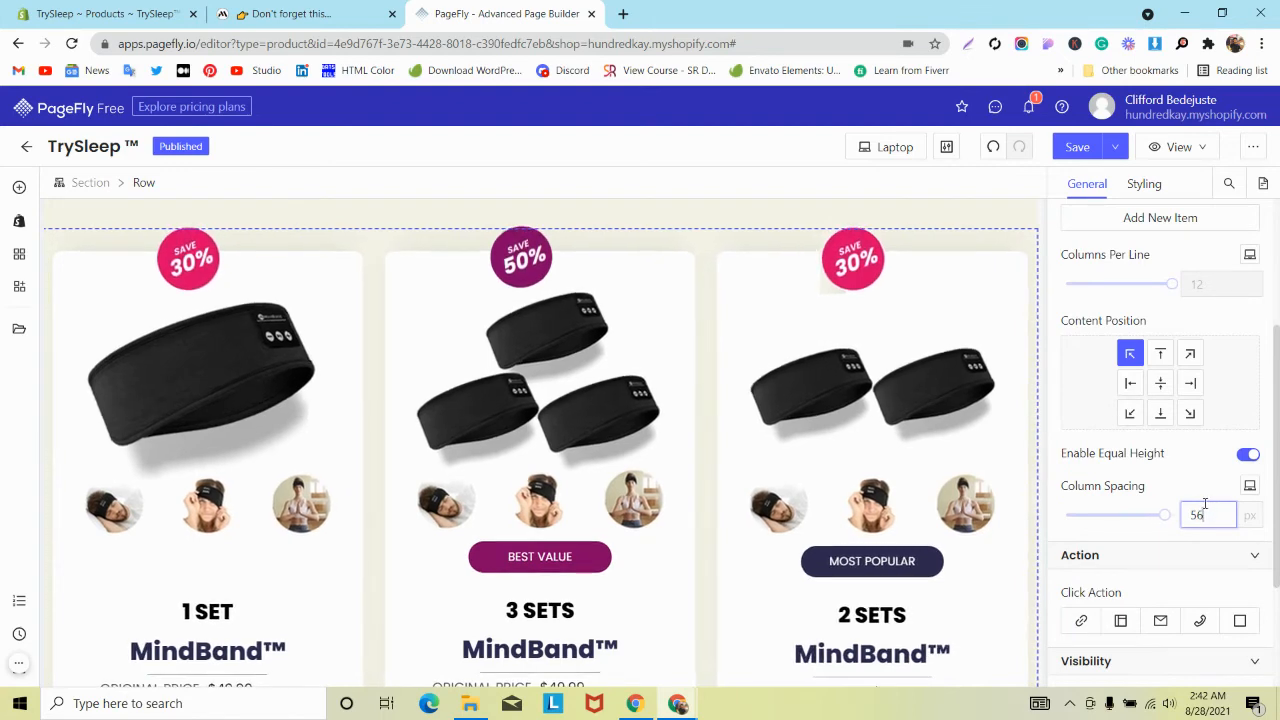
# Make the background colour of the 1 Set card's column fully transparent white, rgba(255, 255, 255, 0).
pyautogui.scroll(-5, 767, 398)
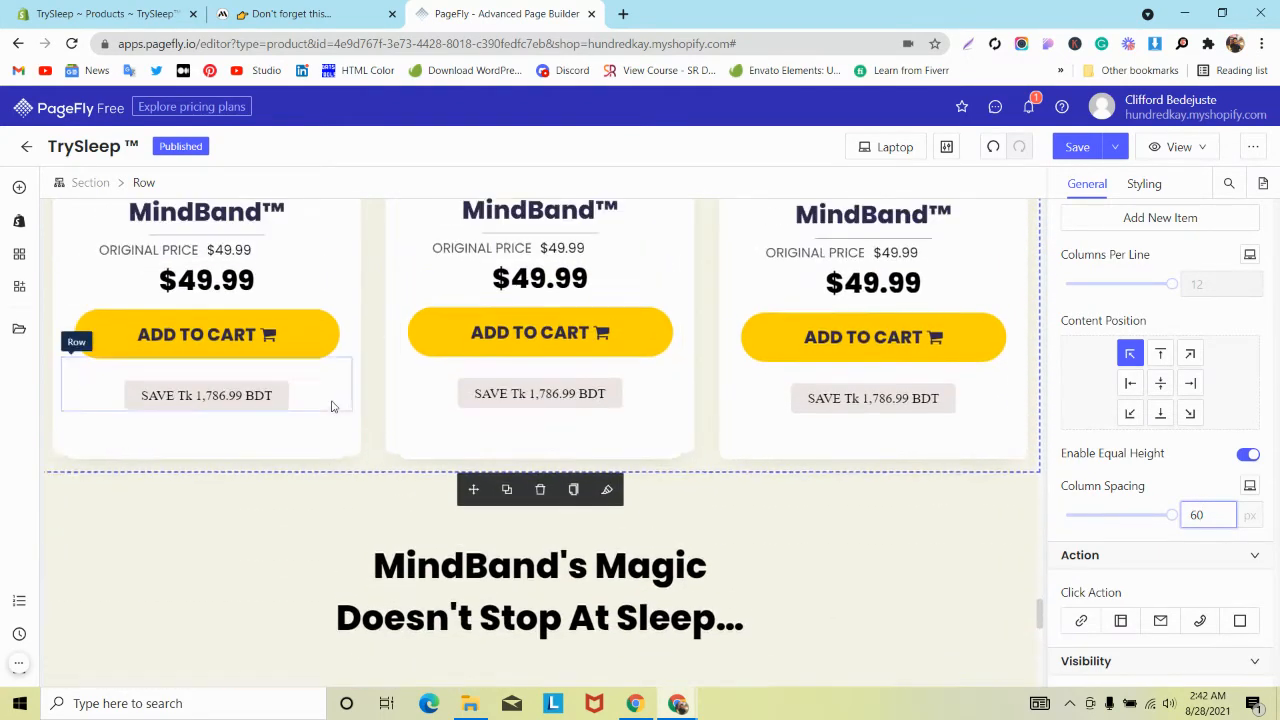
pyautogui.scroll(1, 333, 405)
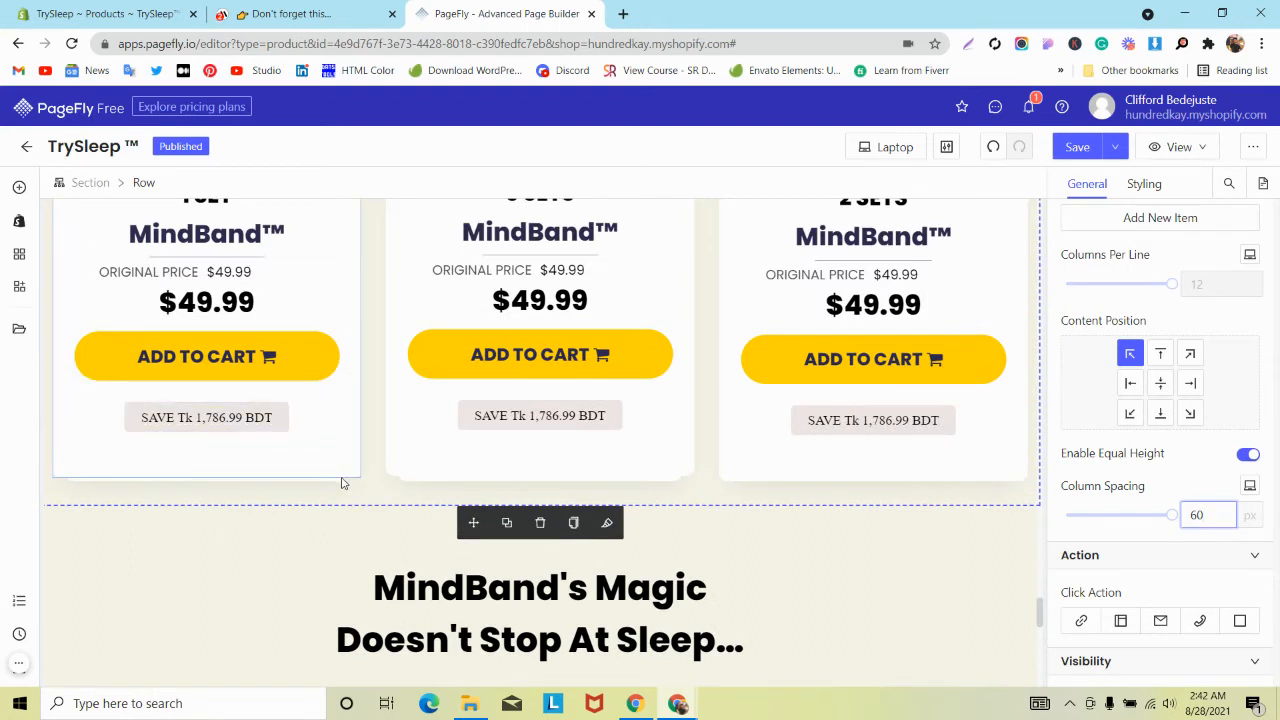
pyautogui.click(336, 472)
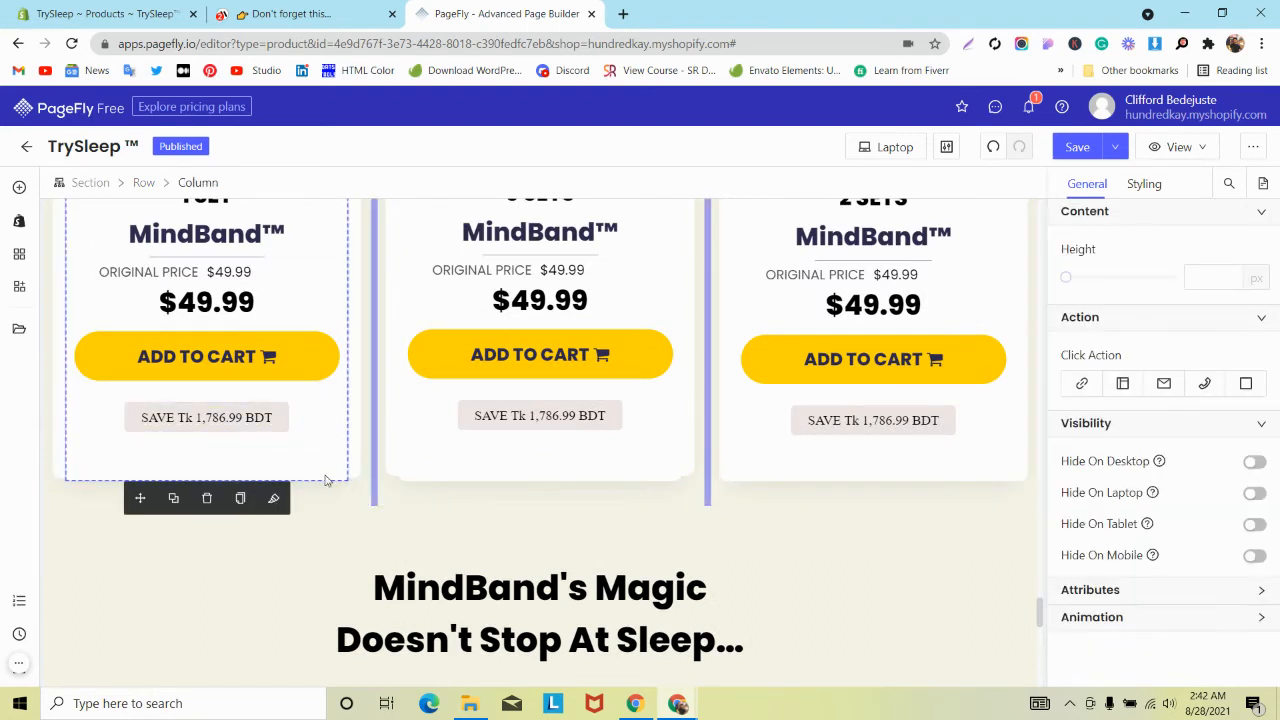
pyautogui.click(1144, 184)
pyautogui.scroll(-4, 1208, 445)
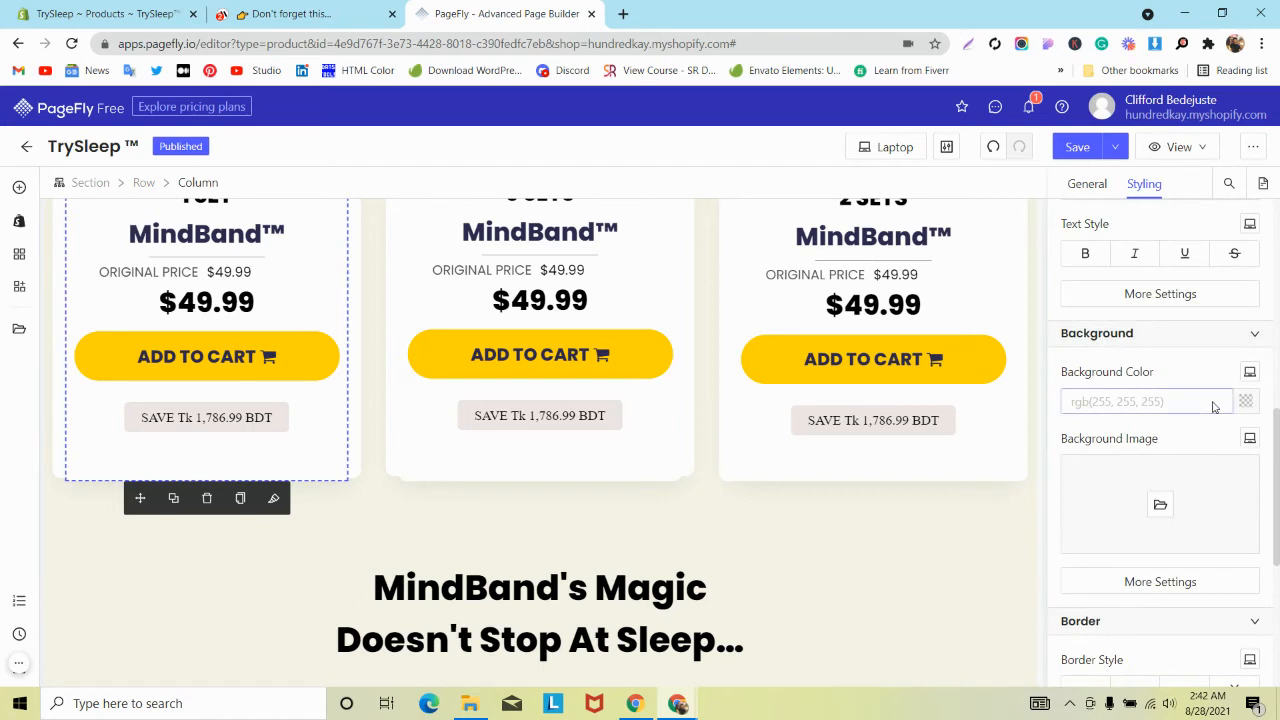
pyautogui.click(1244, 402)
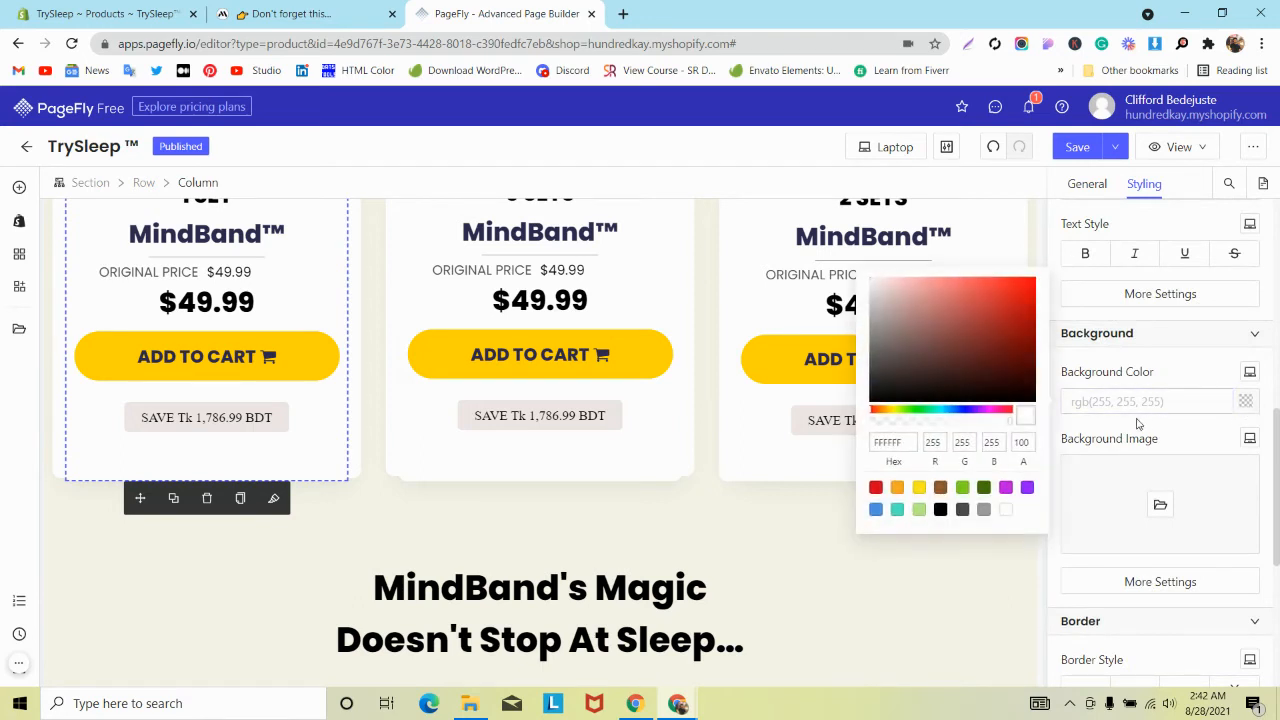
pyautogui.moveTo(1013, 424); pyautogui.dragTo(898, 424)
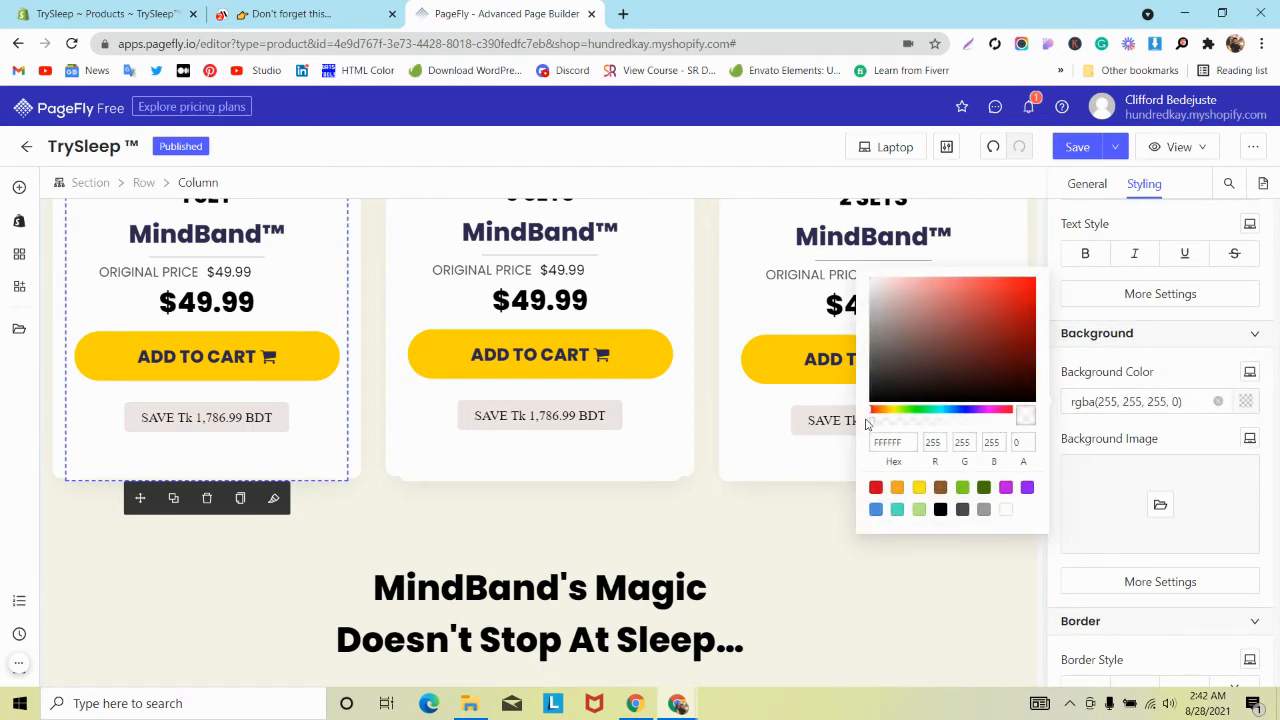
# Make the background colour of the 3 Sets card's column fully transparent white, rgba(255, 255, 255, 0).
pyautogui.click(674, 478)
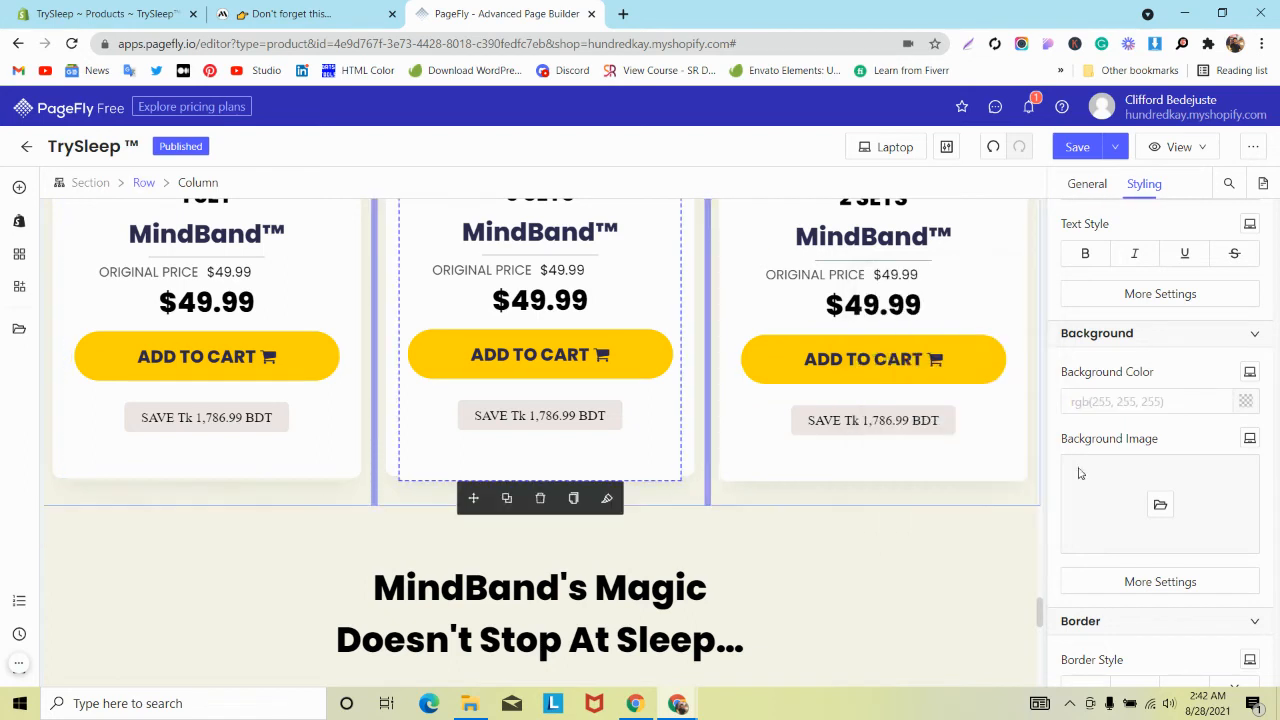
pyautogui.click(1245, 403)
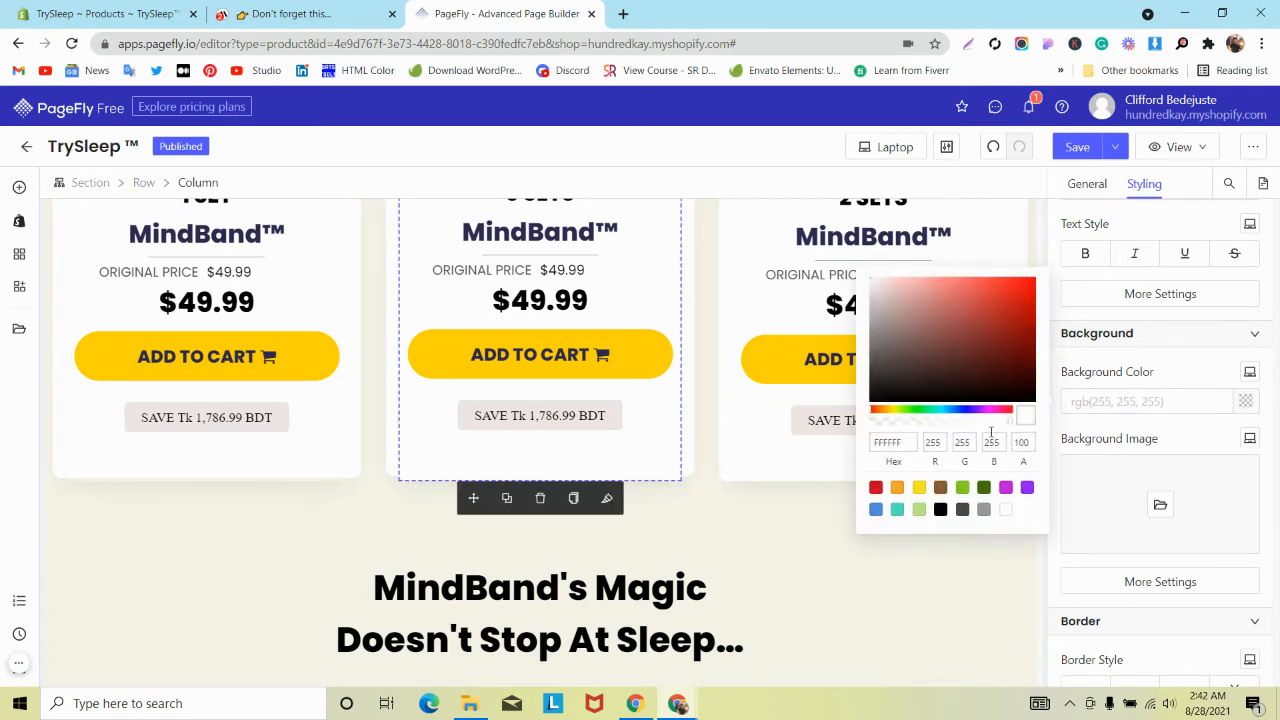
pyautogui.click(800, 466)
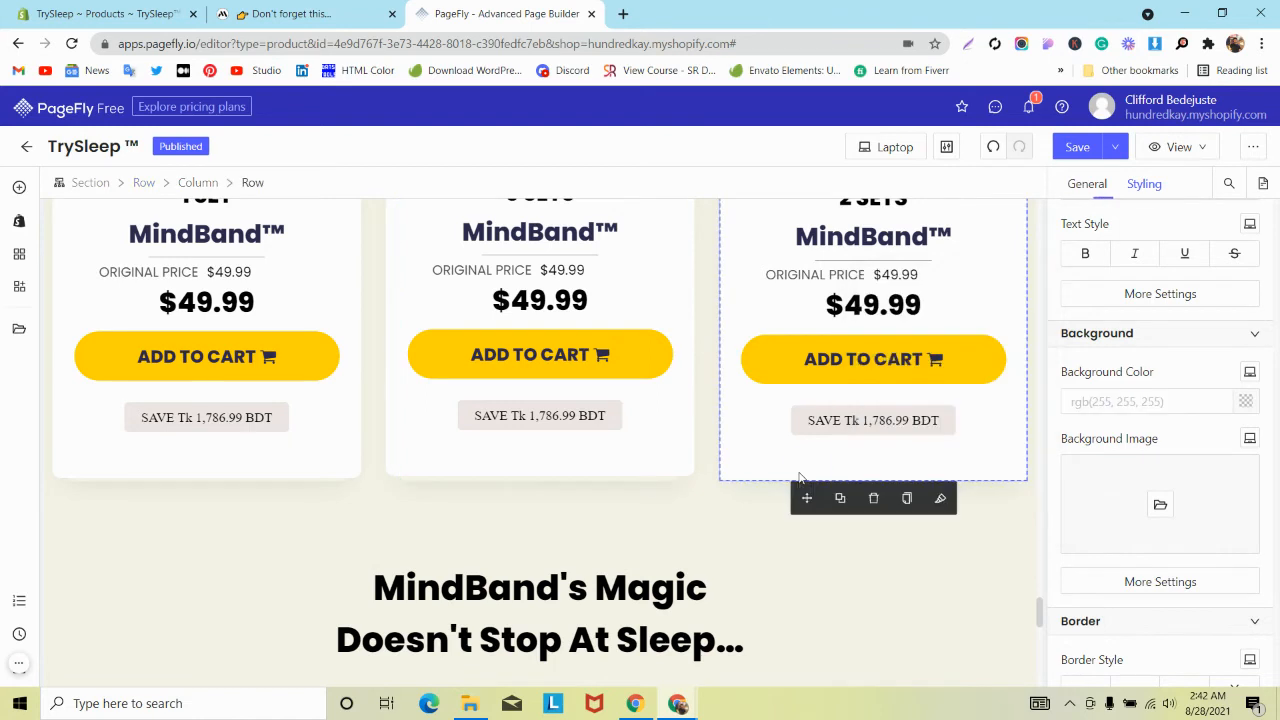
pyautogui.click(636, 484)
pyautogui.click(1245, 403)
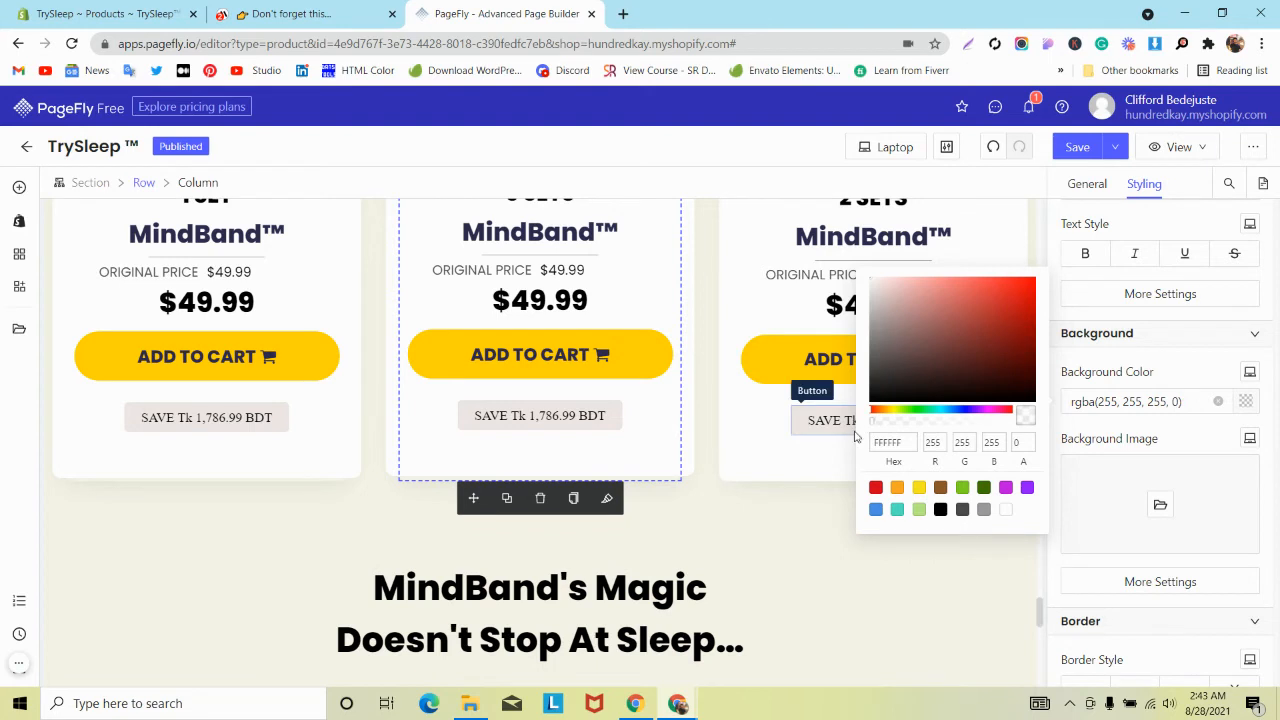
# Check the background colour of the 1 Set and 3 Sets columns, and the latter's spacing, border and CSS code.
pyautogui.click(336, 484)
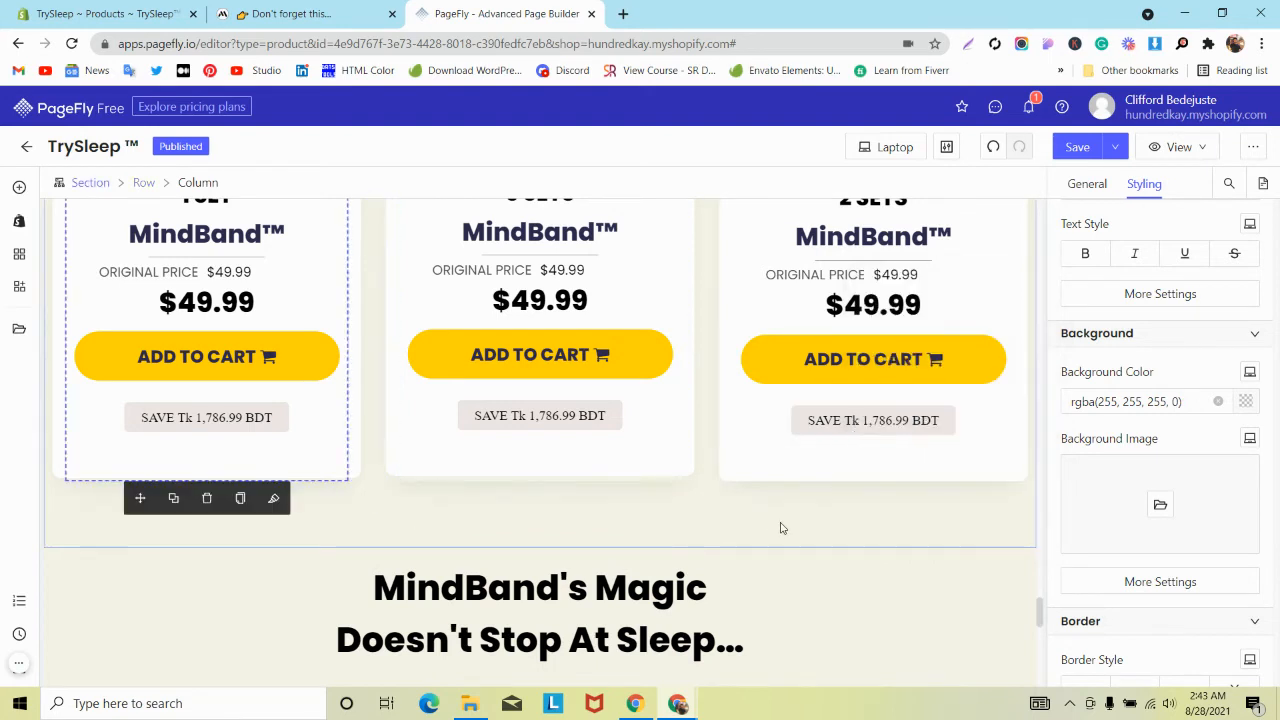
pyautogui.click(1246, 401)
pyautogui.click(1154, 381)
pyautogui.scroll(5, 634, 466)
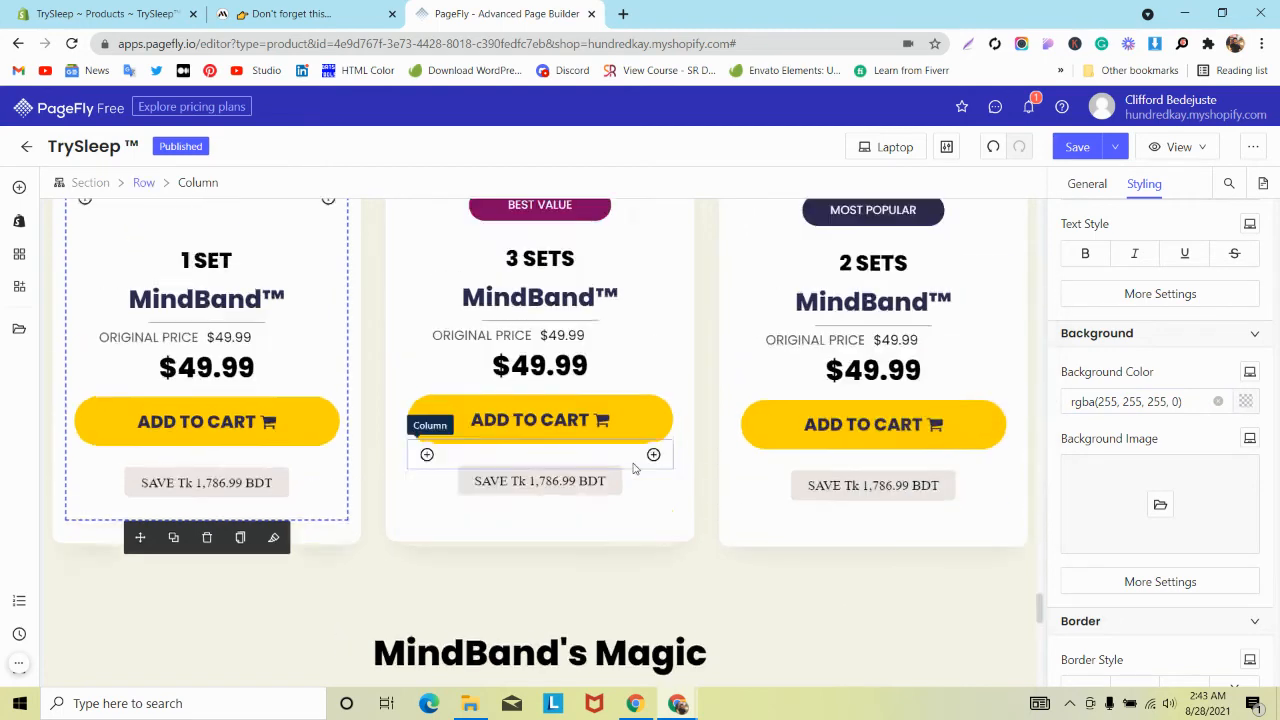
pyautogui.scroll(-5, 634, 466)
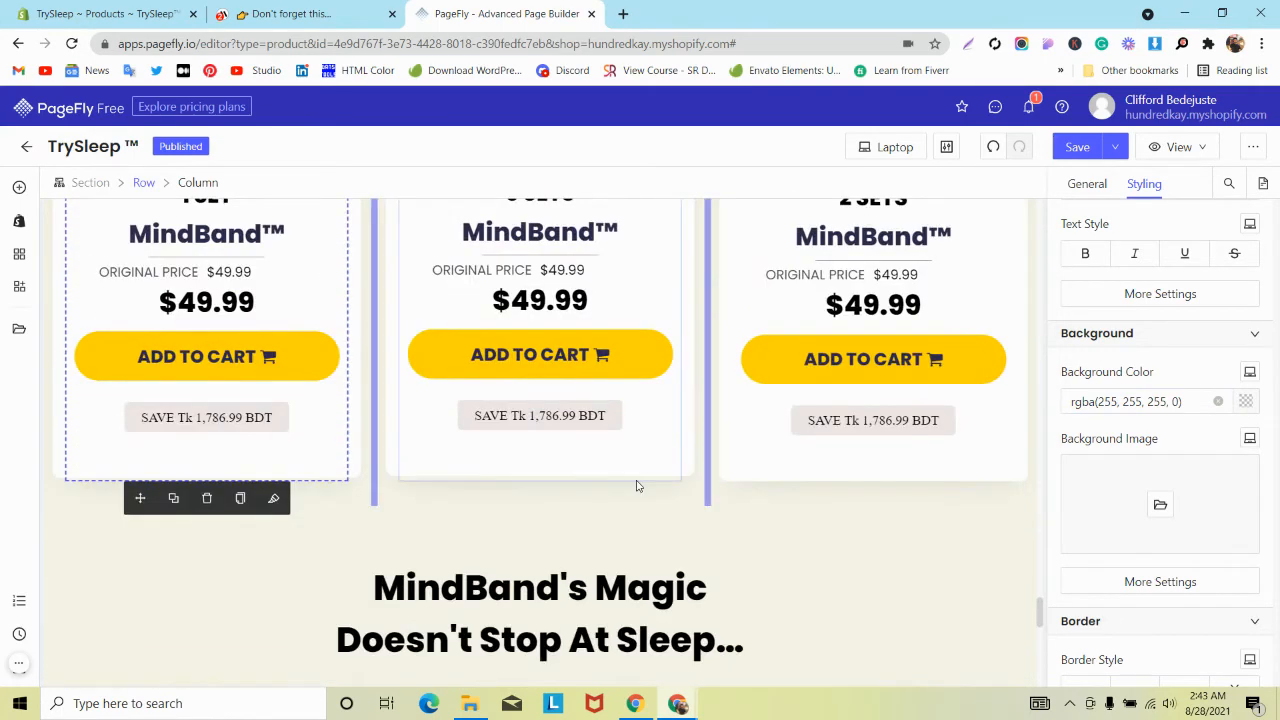
pyautogui.click(636, 484)
pyautogui.scroll(-5, 1160, 400)
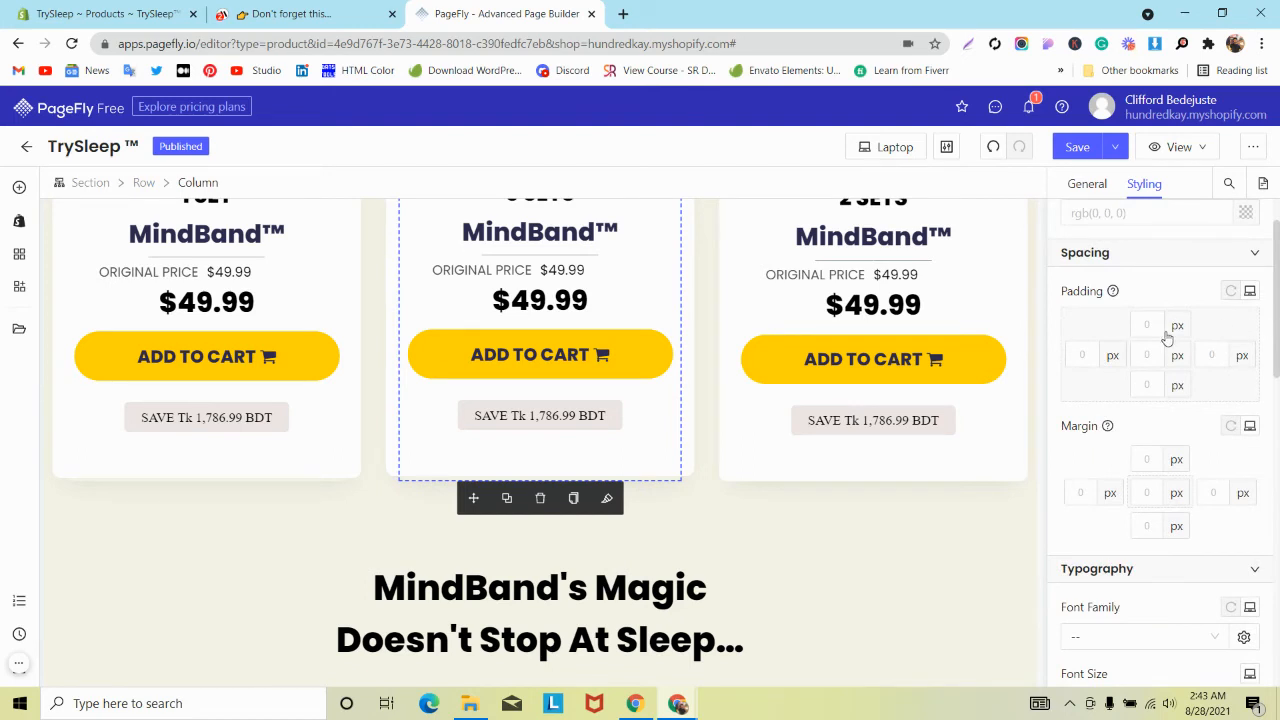
pyautogui.scroll(-10, 1166, 339)
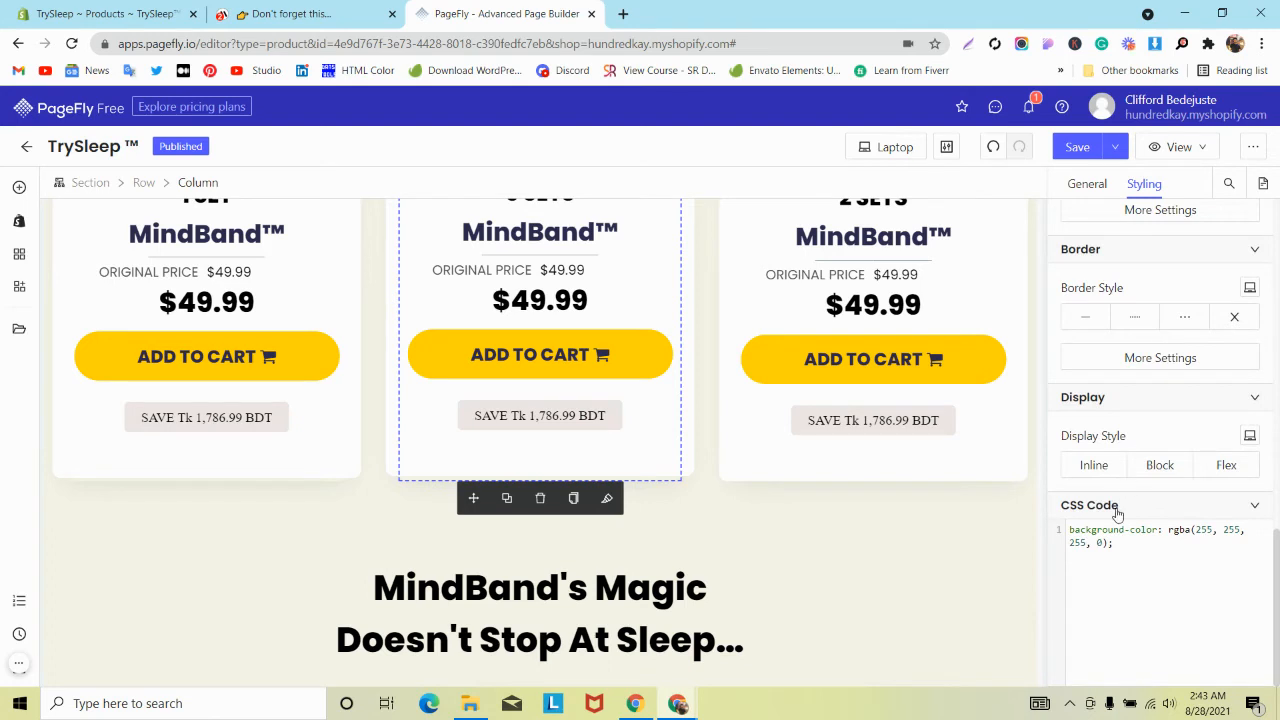
pyautogui.scroll(5, 1180, 450)
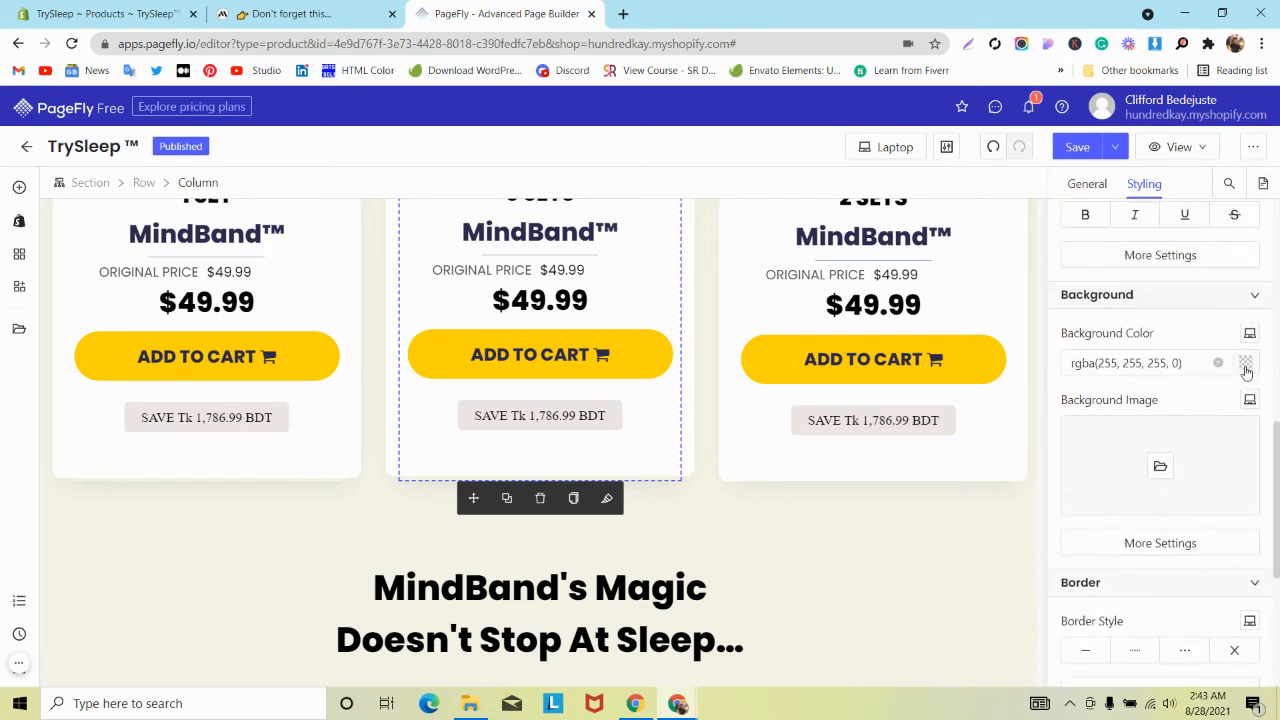
pyautogui.click(1246, 364)
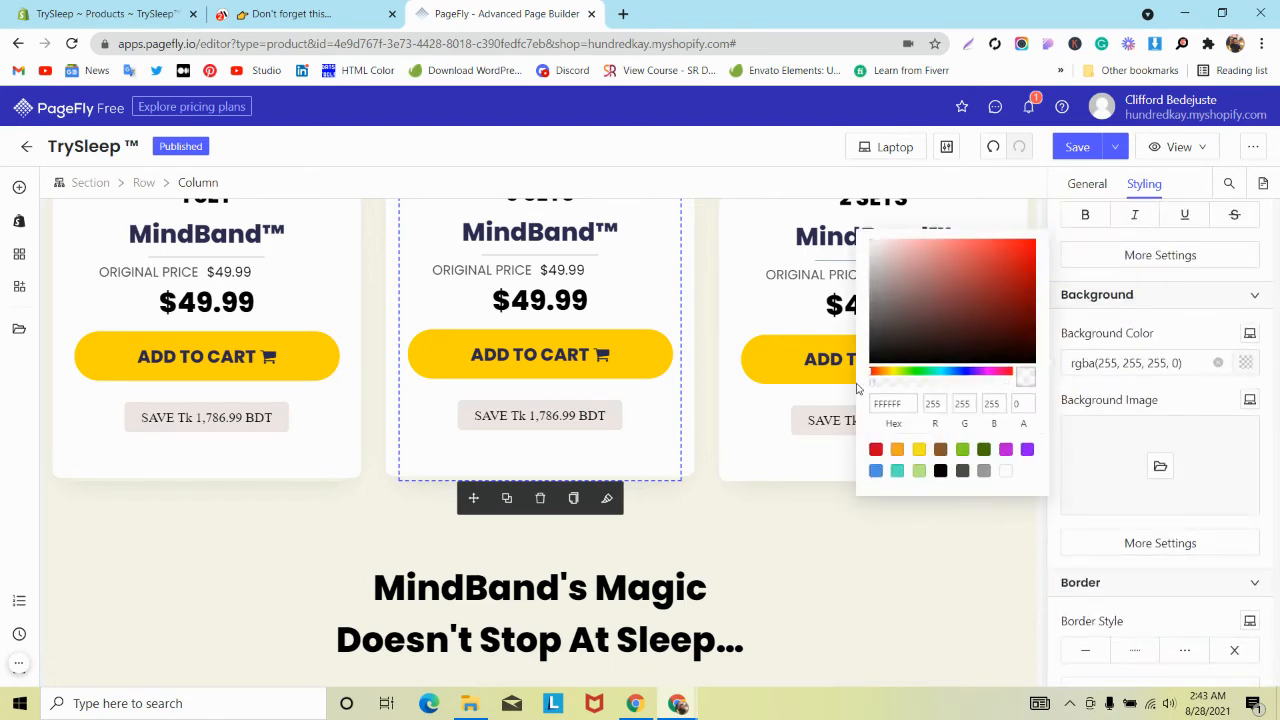
# Change the 1 Set column's background to purple BD10E0 with zero opacity, rgba(189, 16, 224, 0).
pyautogui.click(328, 488)
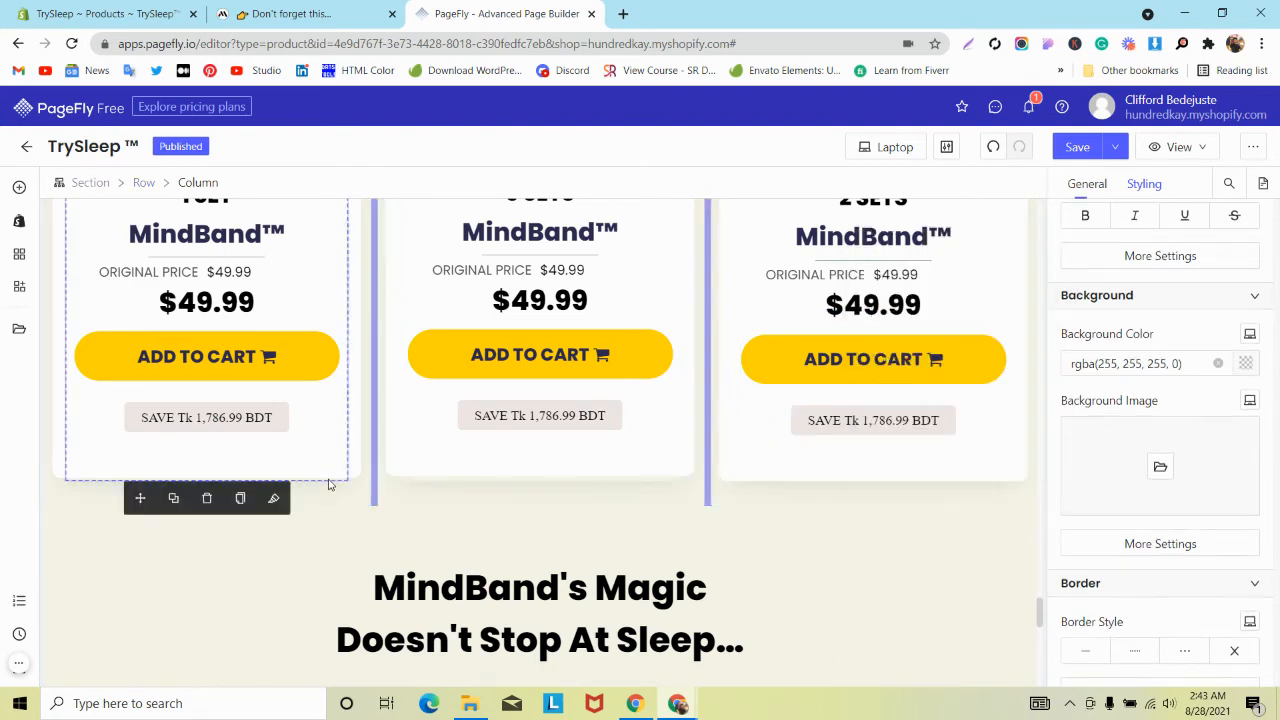
pyautogui.click(1246, 364)
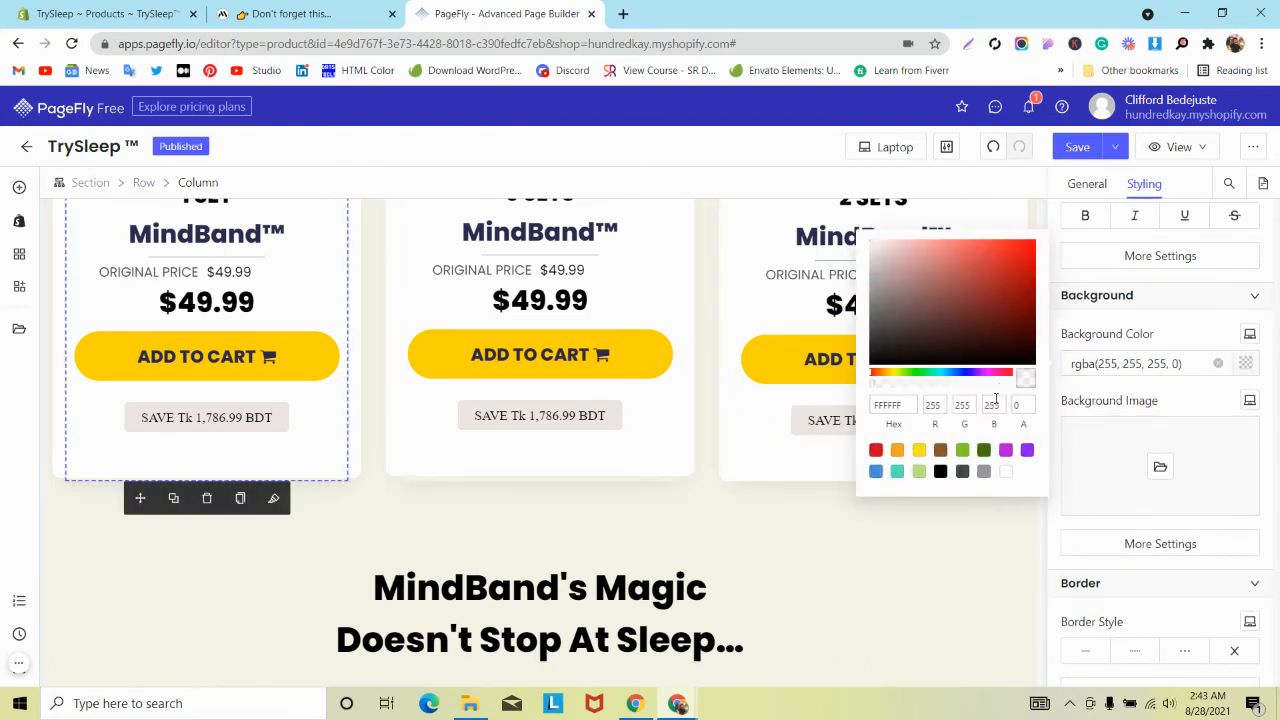
pyautogui.click(1006, 451)
pyautogui.moveTo(943, 383); pyautogui.dragTo(862, 390)
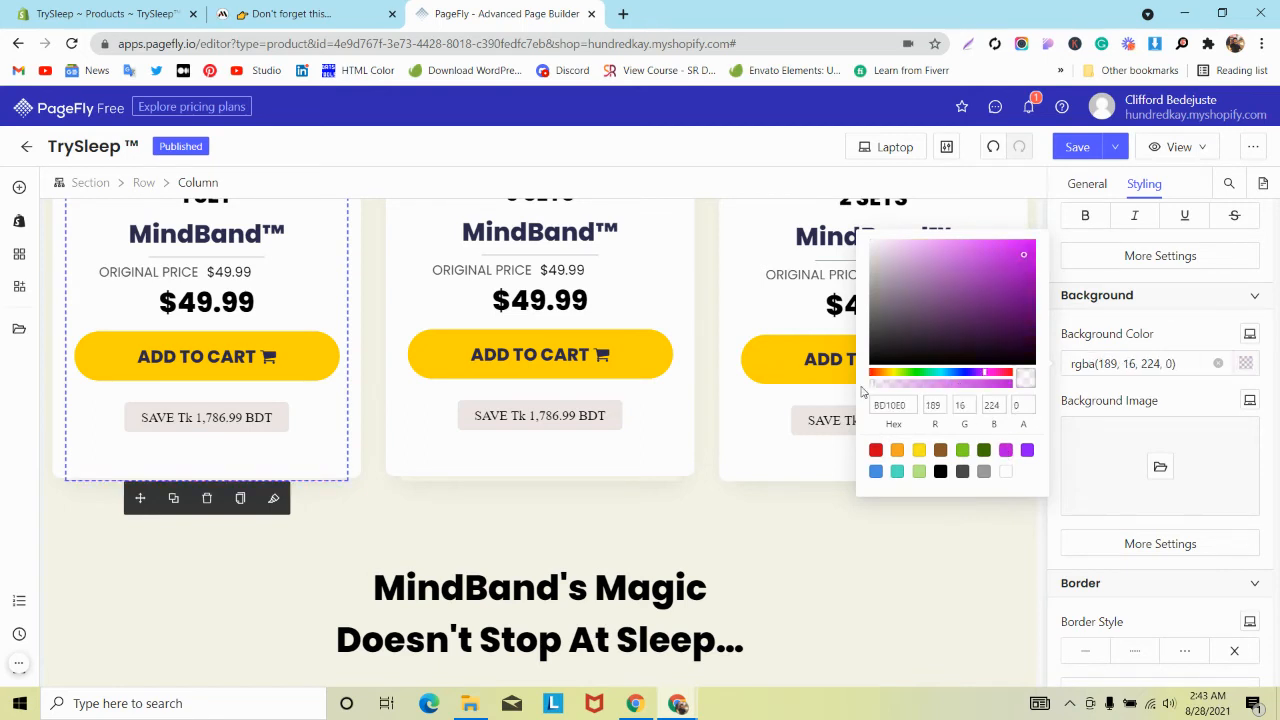
# Copy the styles of the 2 Sets card's row and apply them to the 3 Sets card's row.
pyautogui.click(587, 479)
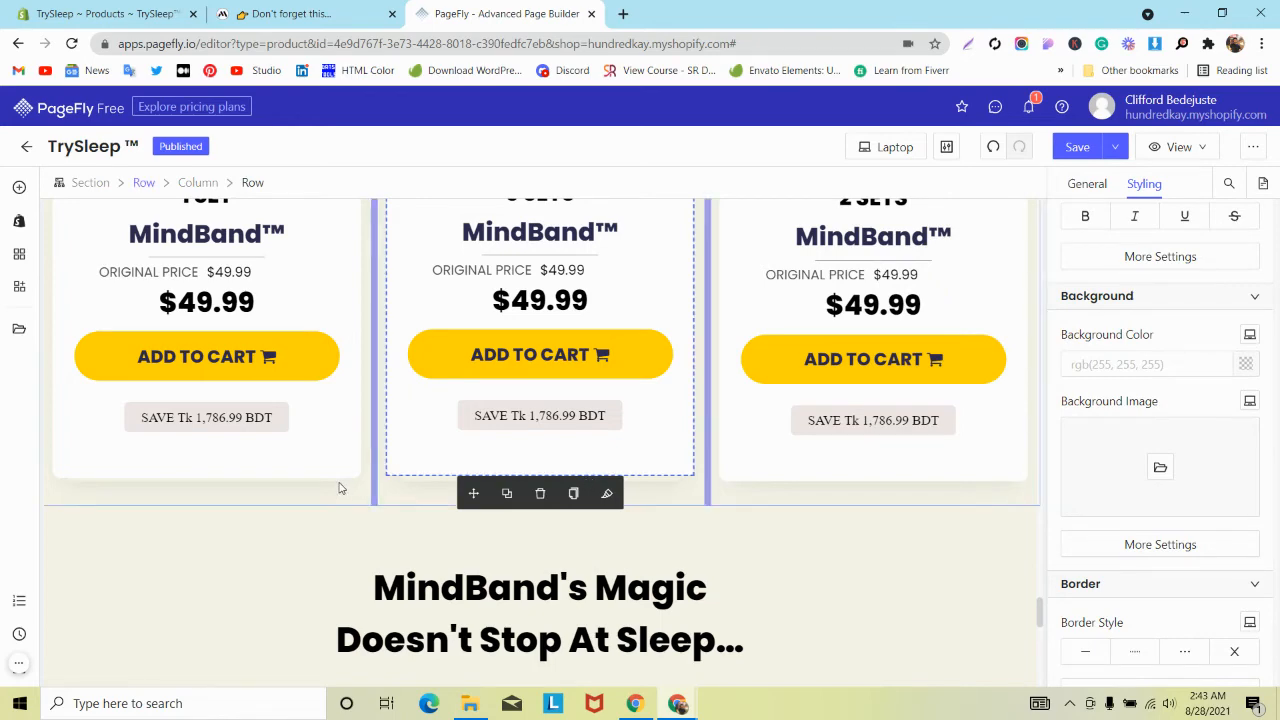
pyautogui.scroll(3, 339, 488)
pyautogui.scroll(-4, 339, 488)
pyautogui.scroll(5, 339, 488)
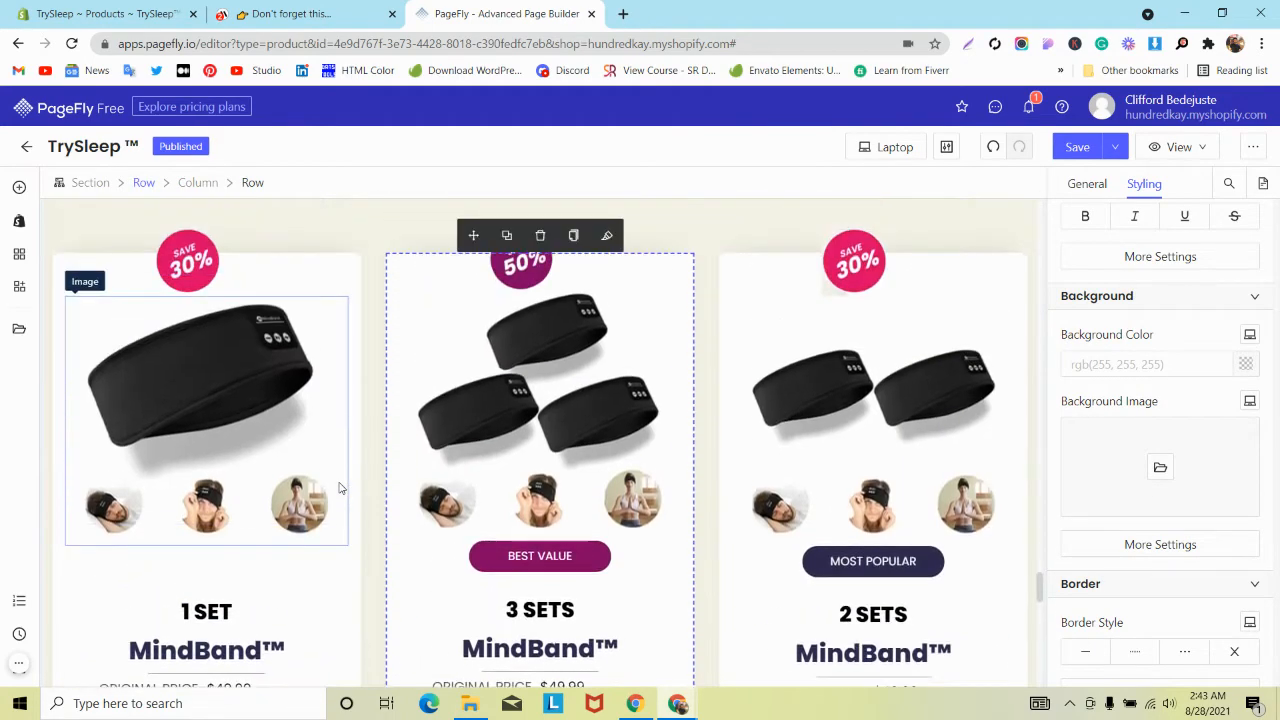
pyautogui.click(731, 268)
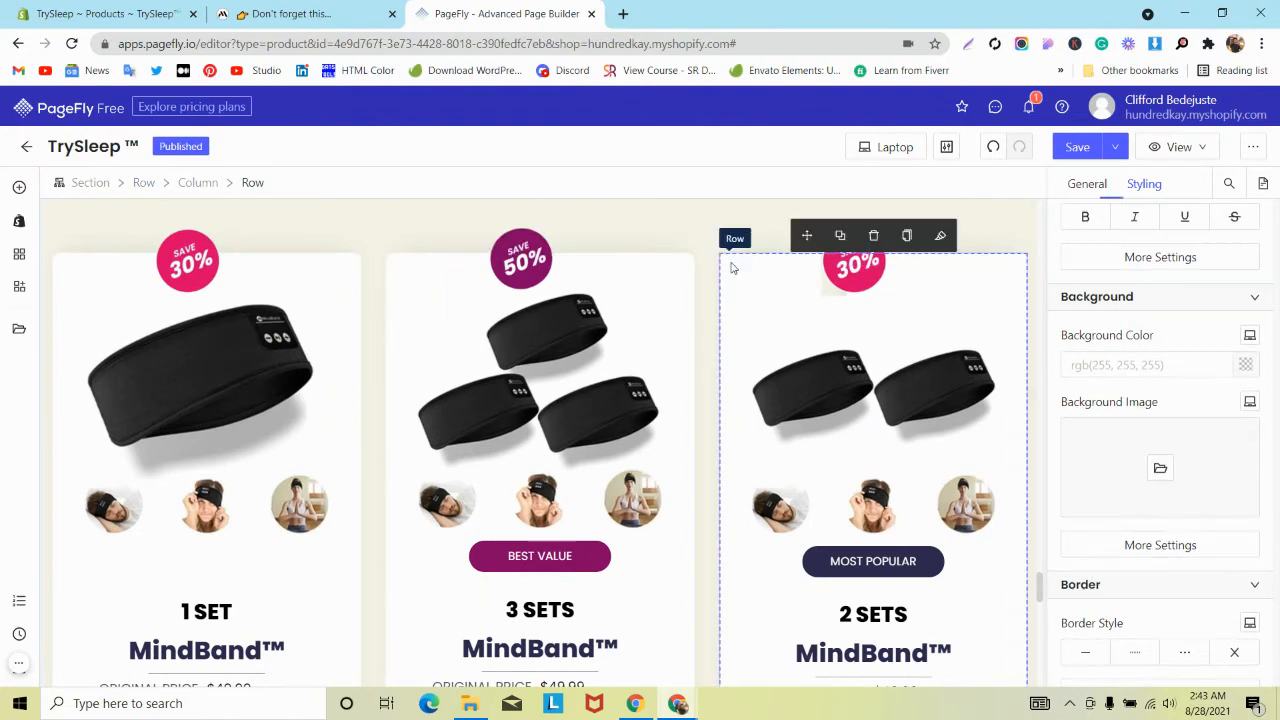
pyautogui.click(906, 236)
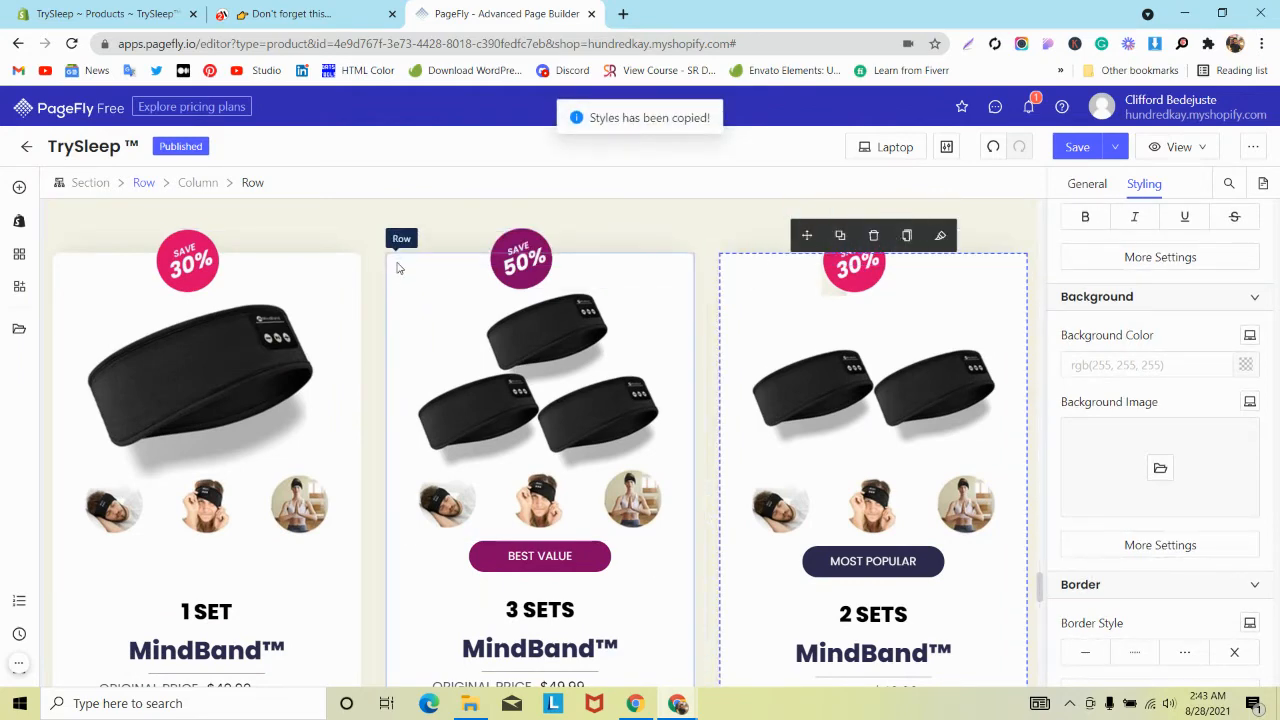
pyautogui.click(398, 266)
pyautogui.click(573, 235)
pyautogui.scroll(-4, 480, 335)
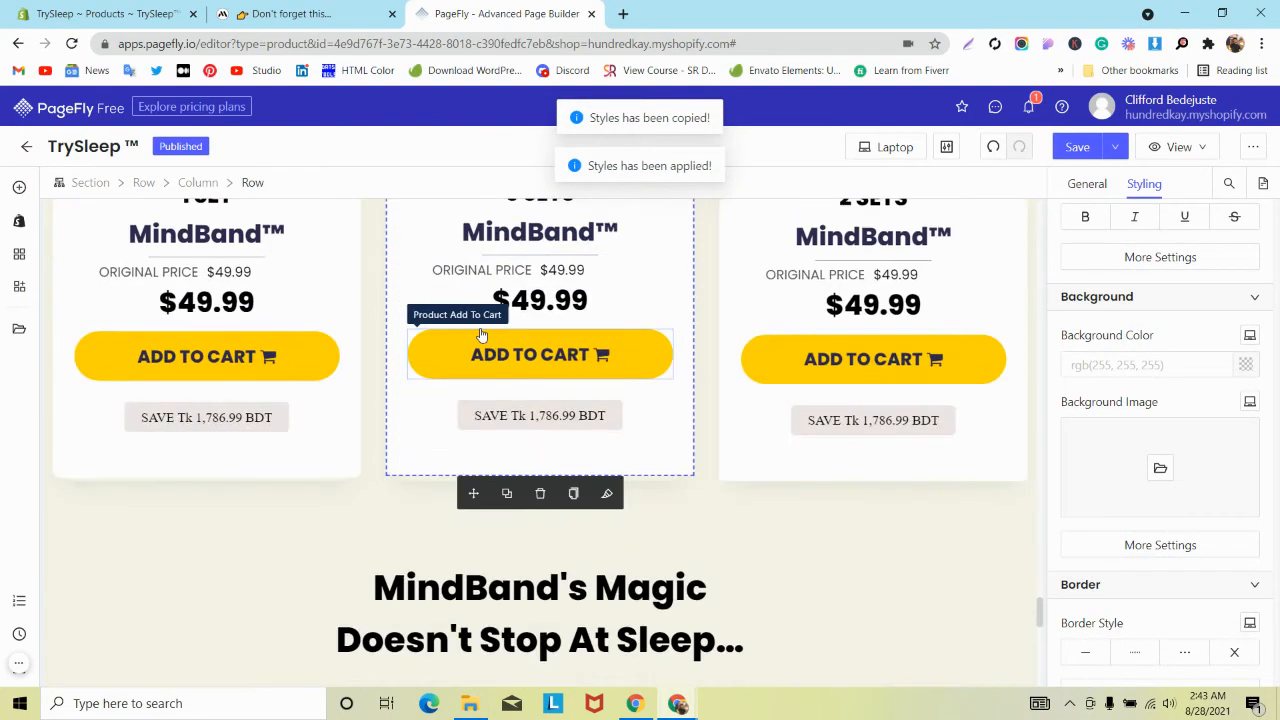
# Copy the styles of the 2 Sets card's outer column and apply them to the 3 Sets card's outer column.
pyautogui.click(749, 474)
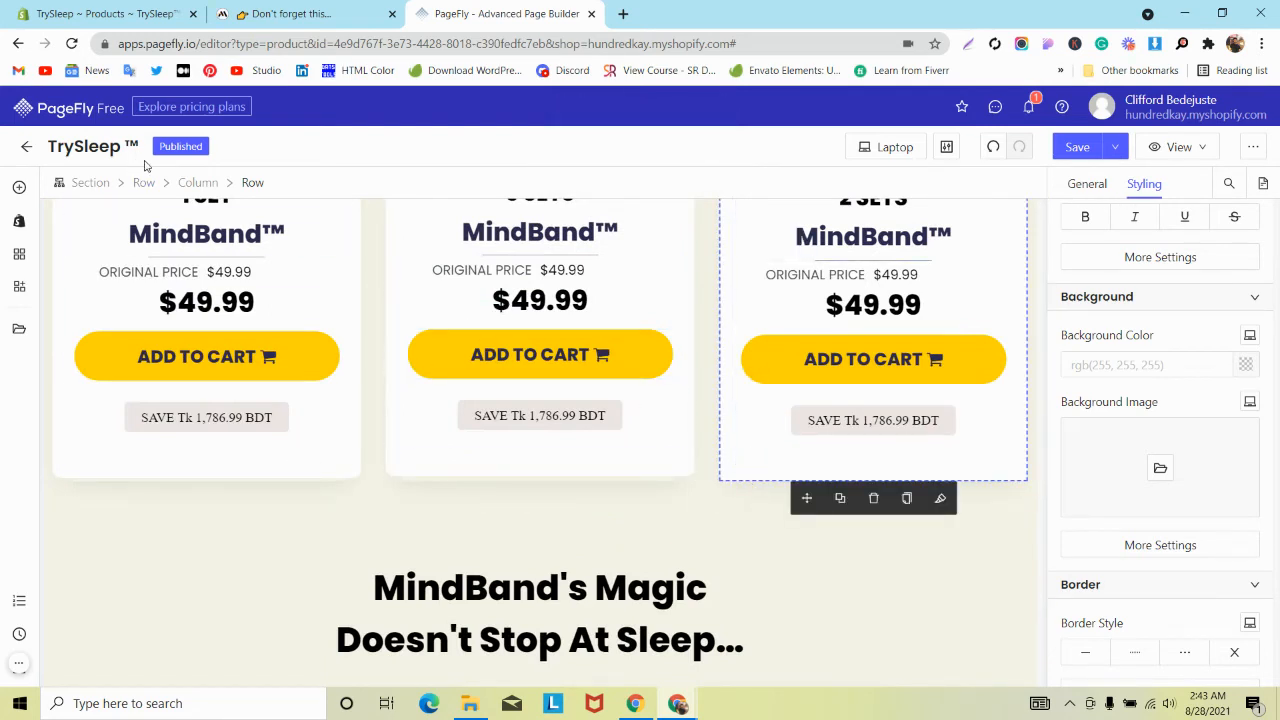
pyautogui.click(198, 182)
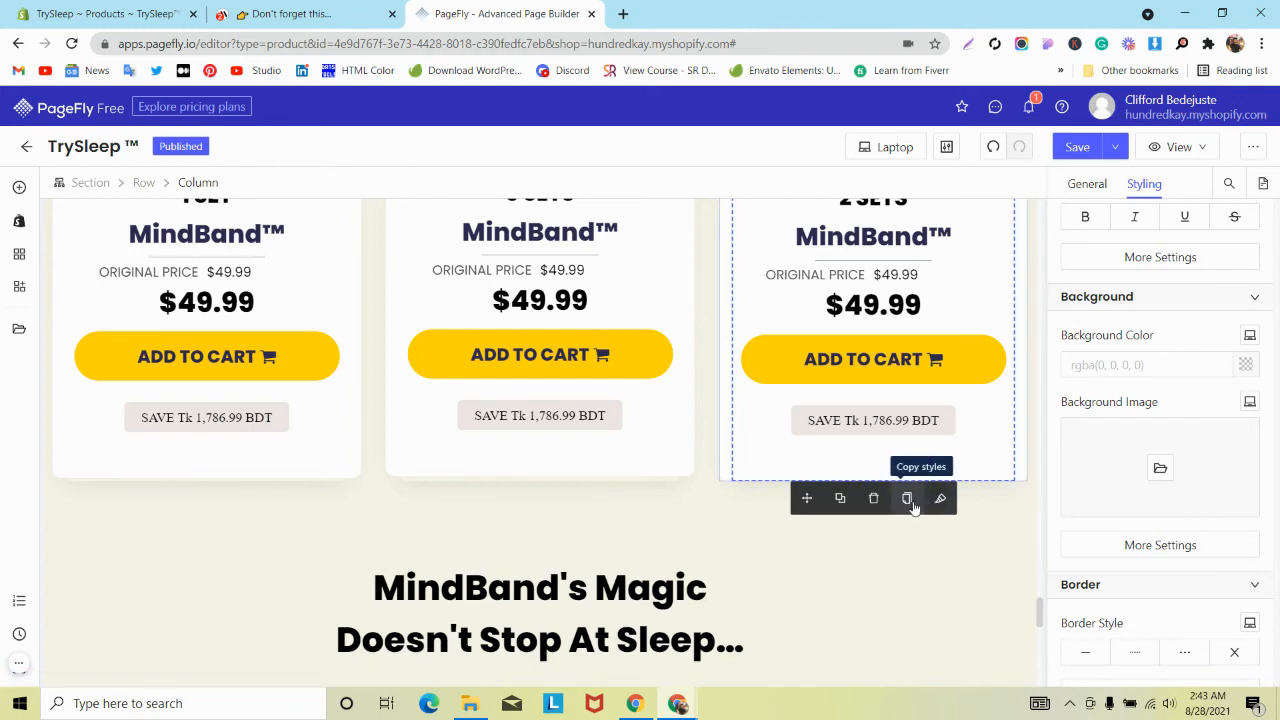
pyautogui.click(897, 500)
pyautogui.click(680, 476)
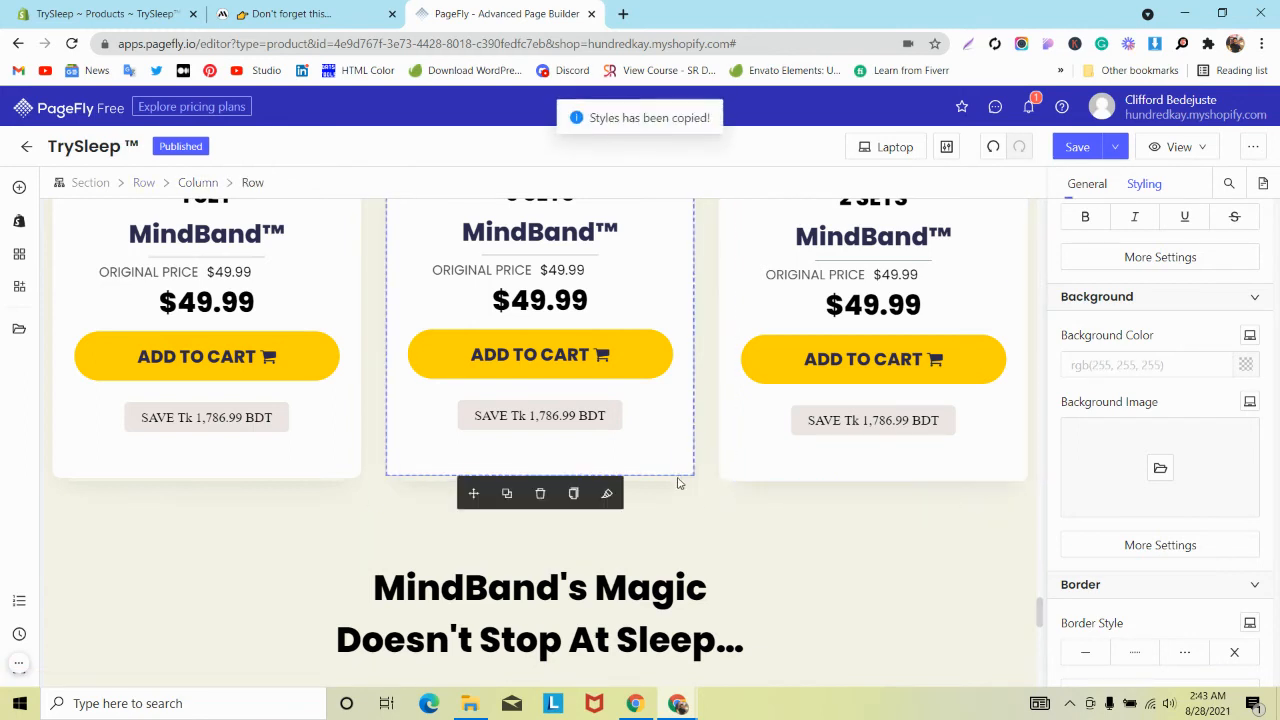
pyautogui.click(204, 183)
pyautogui.click(603, 496)
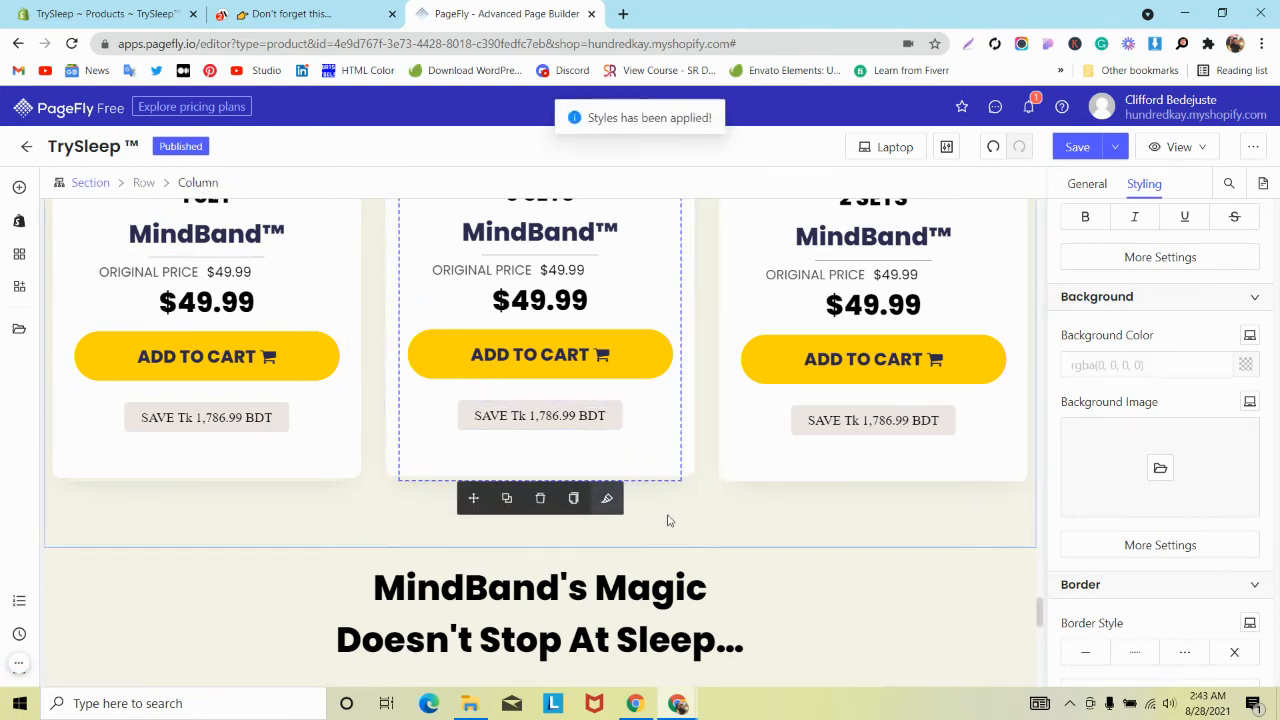
# Review the area below the pricing cards, and save and publish the TrySleep page.
pyautogui.click(676, 520)
pyautogui.scroll(-4, 437, 451)
pyautogui.scroll(3, 700, 350)
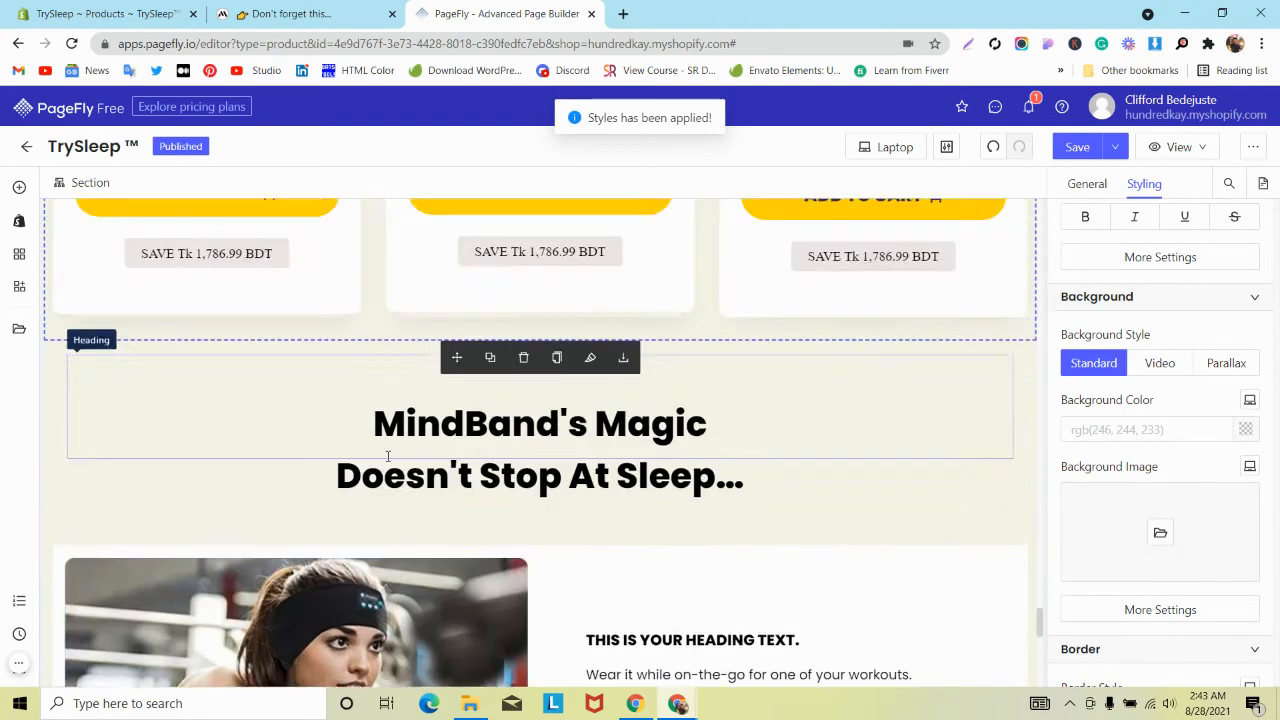
pyautogui.moveTo(1114, 152)
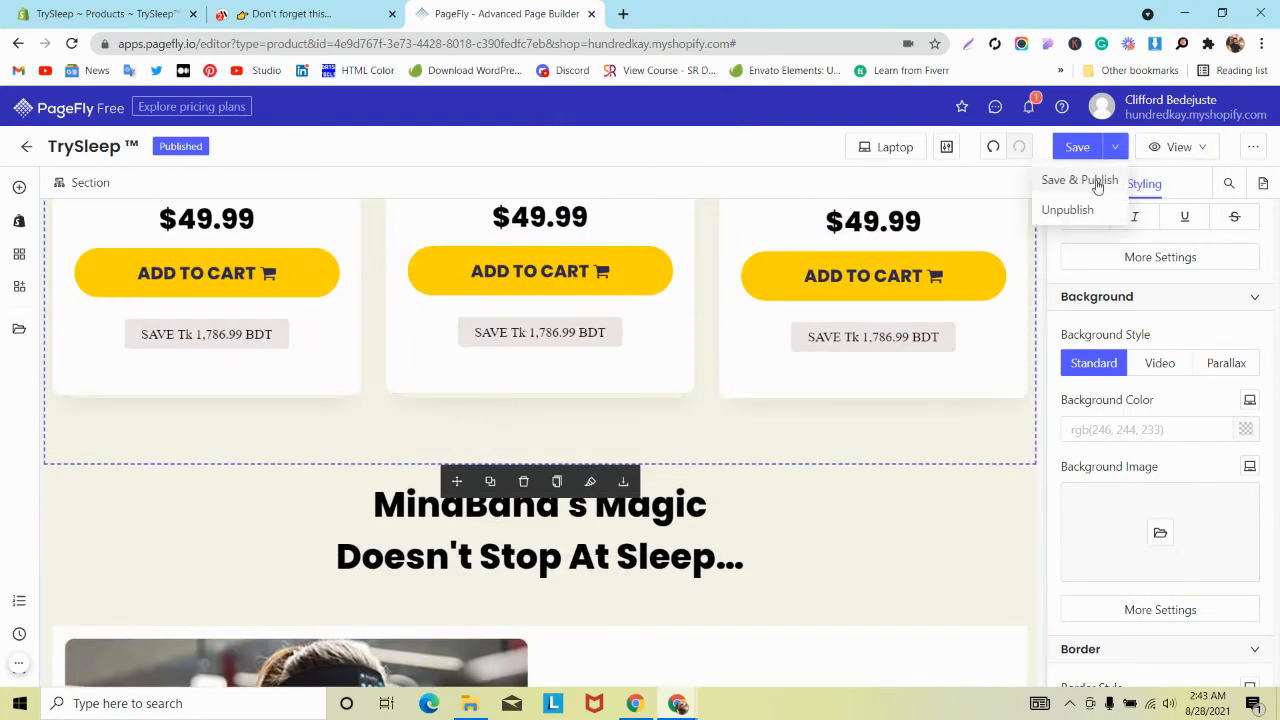
pyautogui.click(1079, 180)
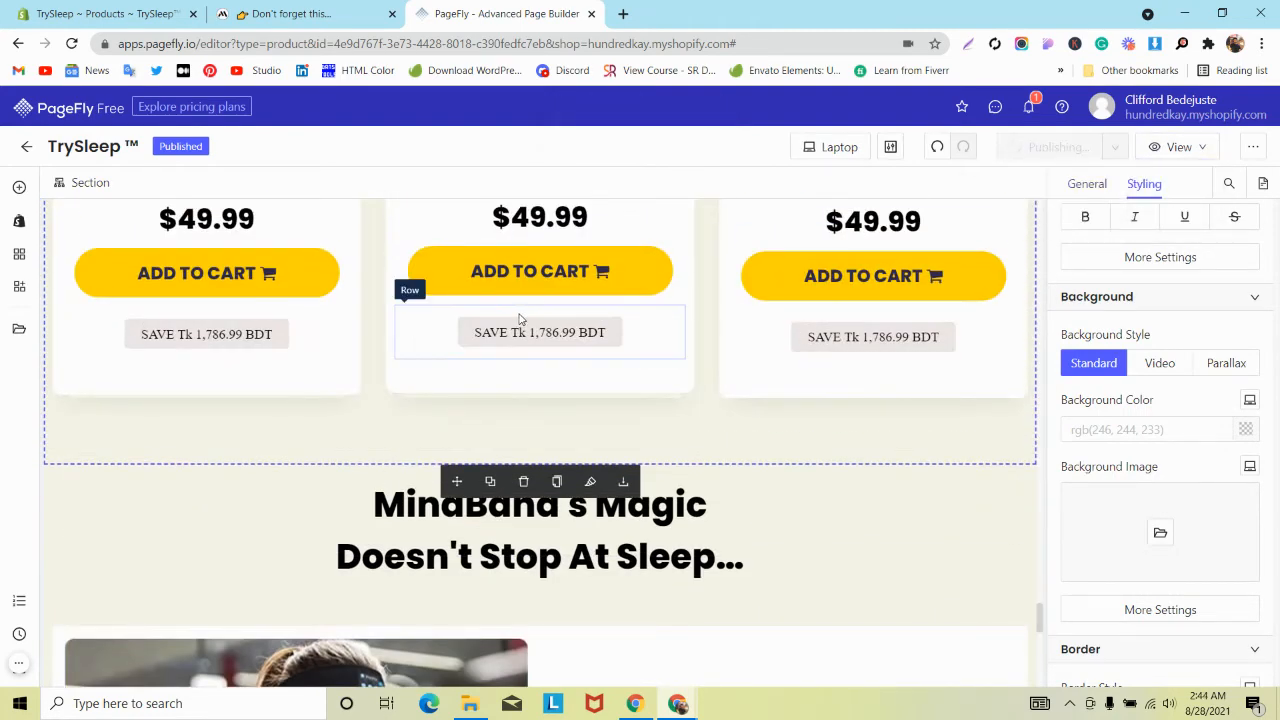
# Open the live TrySleep product page and compare the lower edges of its three pricing cards with the editor.
pyautogui.moveTo(1156, 165)
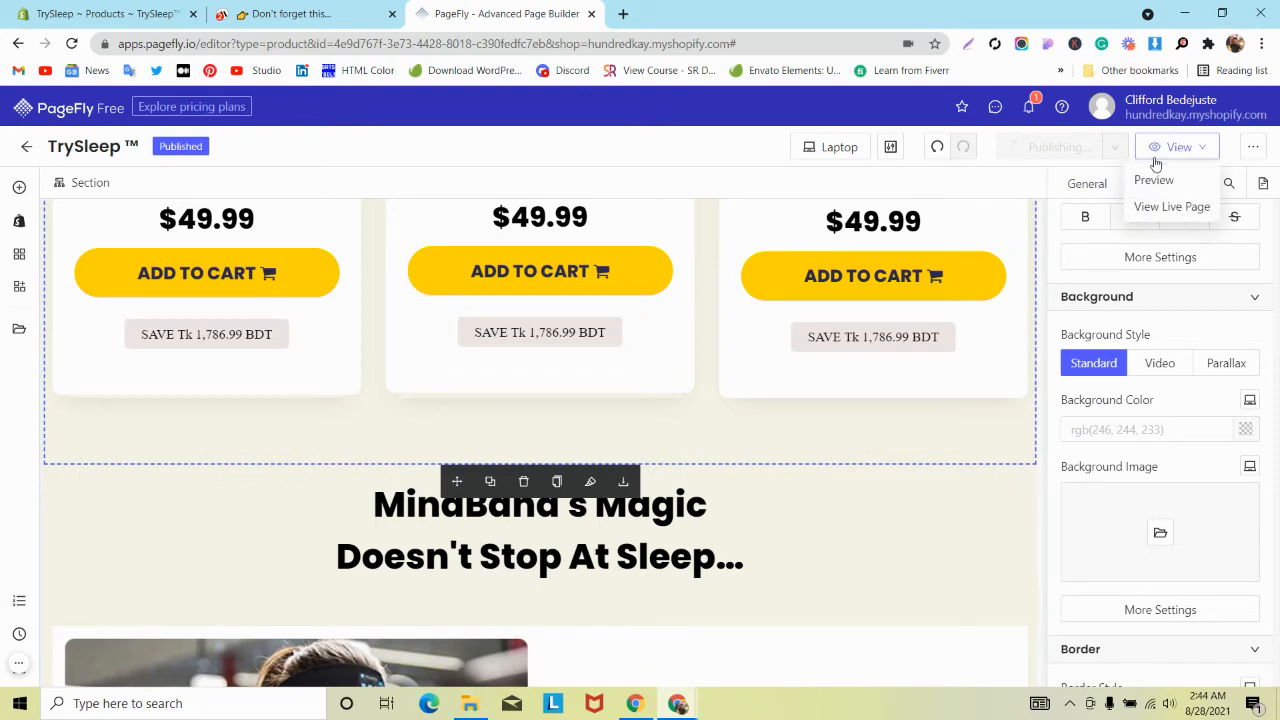
pyautogui.click(1164, 208)
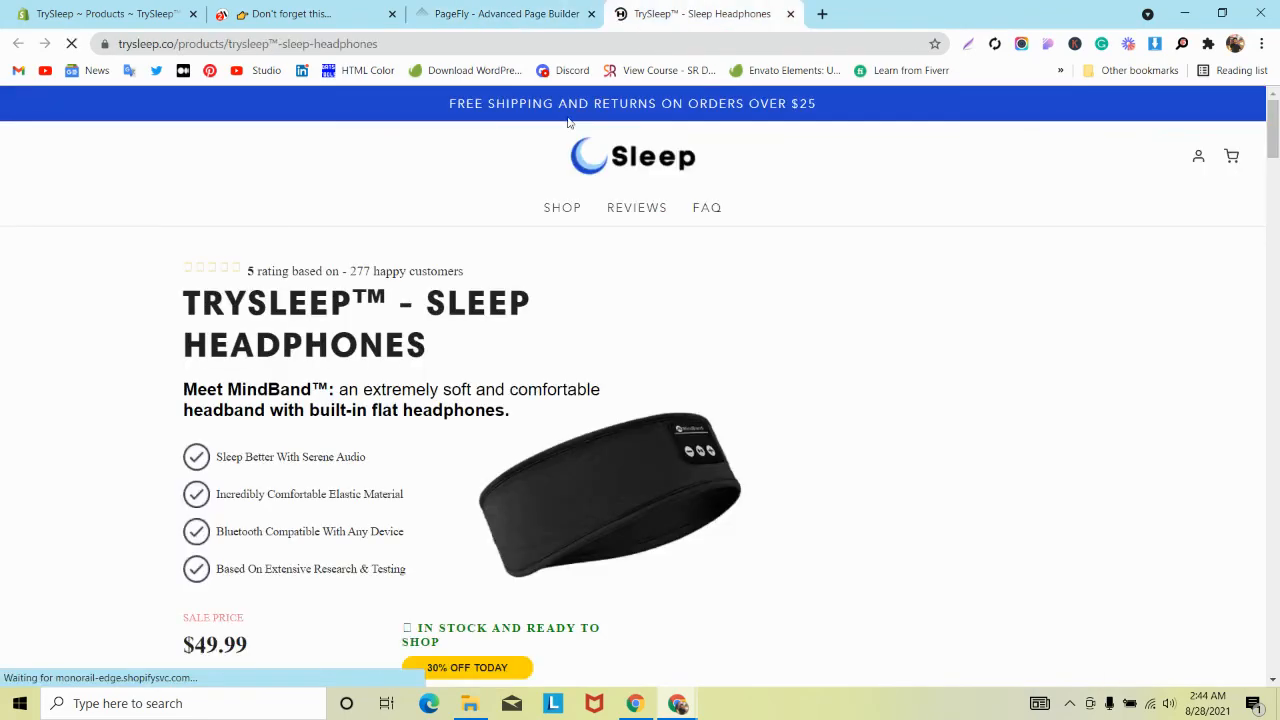
pyautogui.scroll(-15, 449, 240)
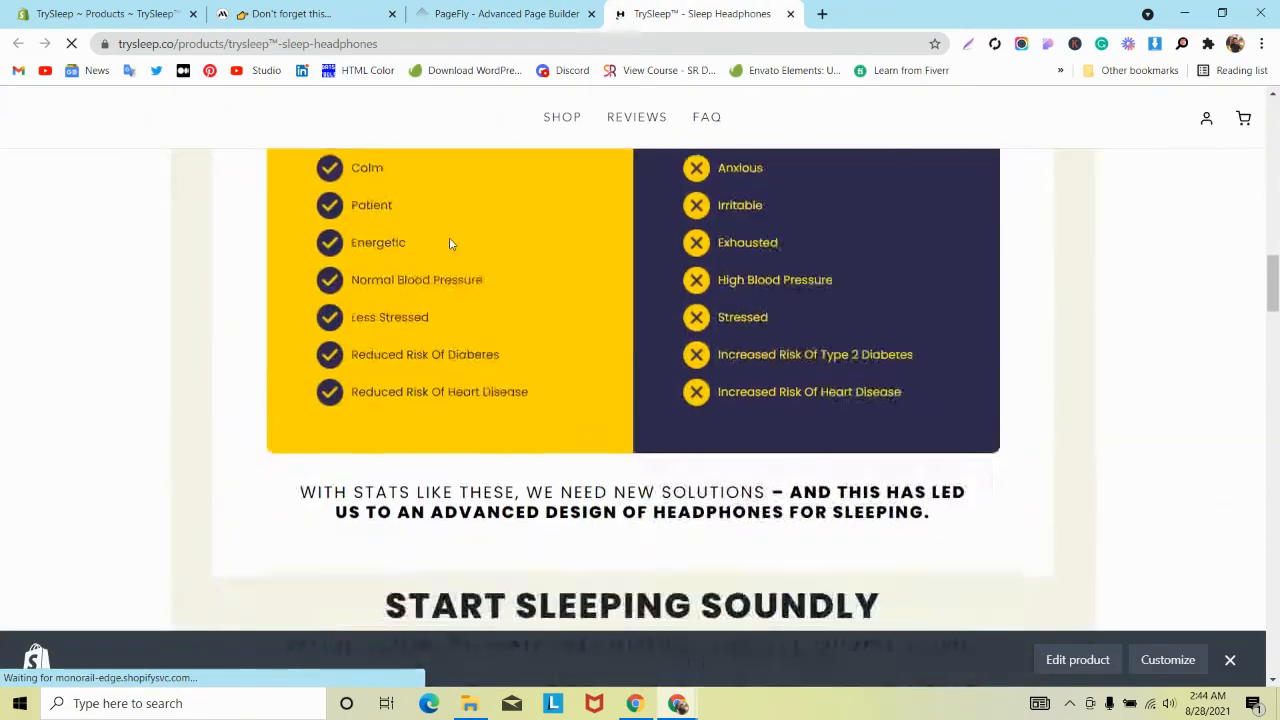
pyautogui.scroll(-20, 449, 243)
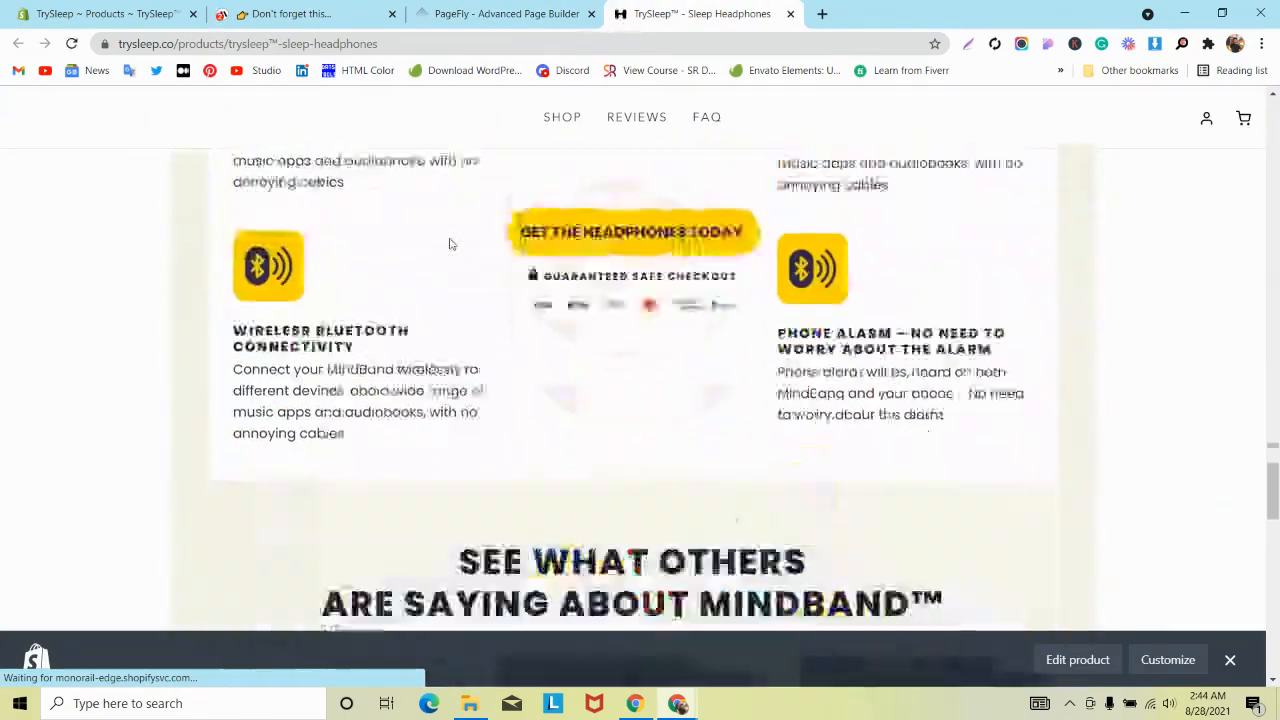
pyautogui.scroll(-20, 449, 244)
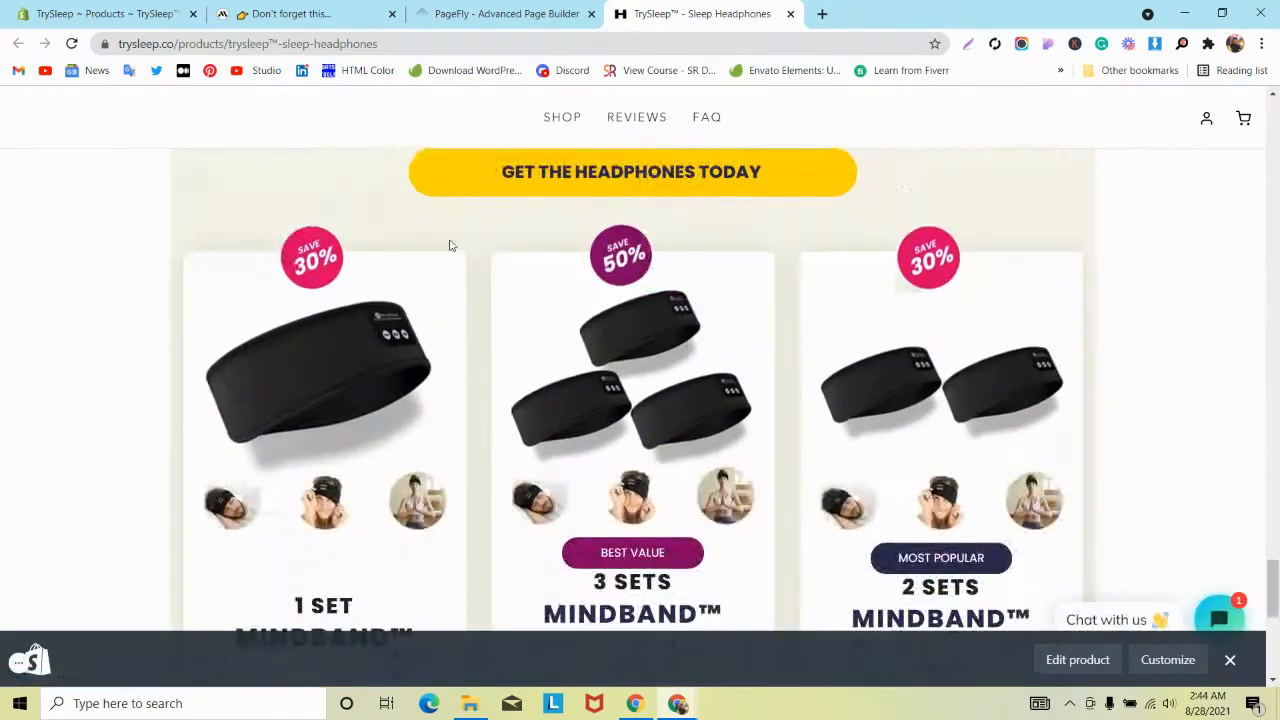
pyautogui.scroll(-8, 449, 245)
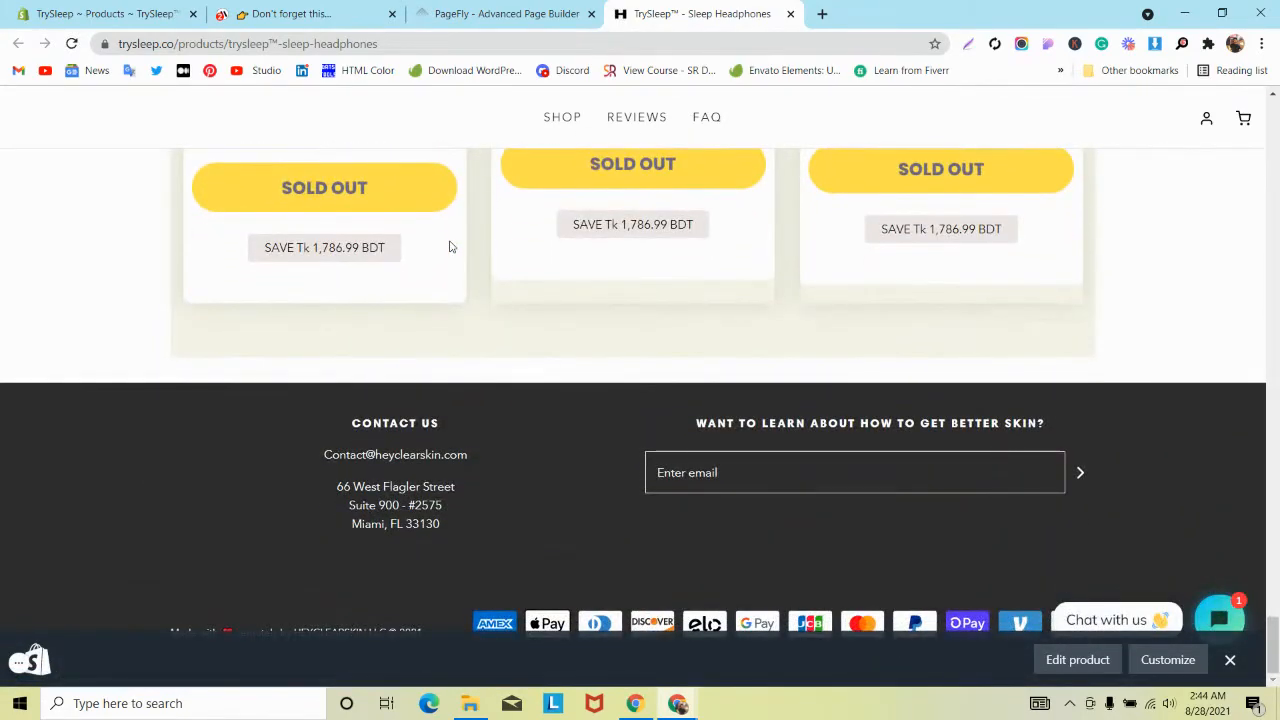
pyautogui.click(495, 13)
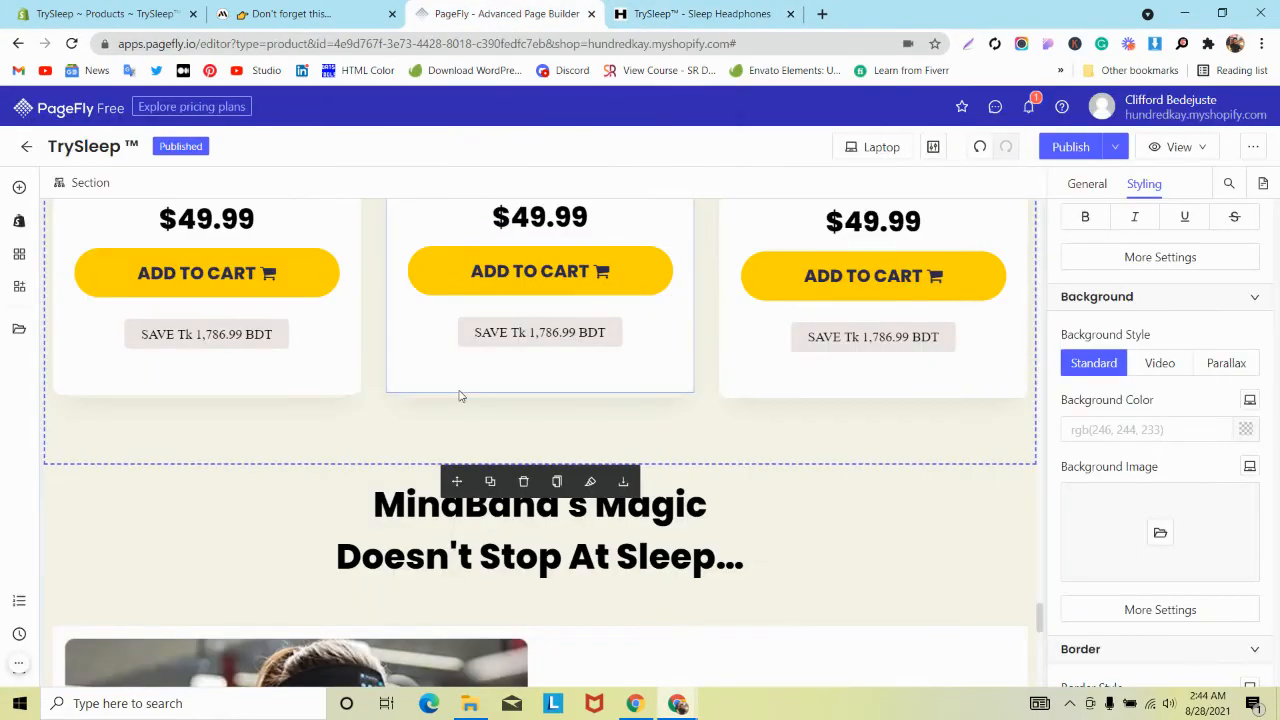
pyautogui.click(640, 8)
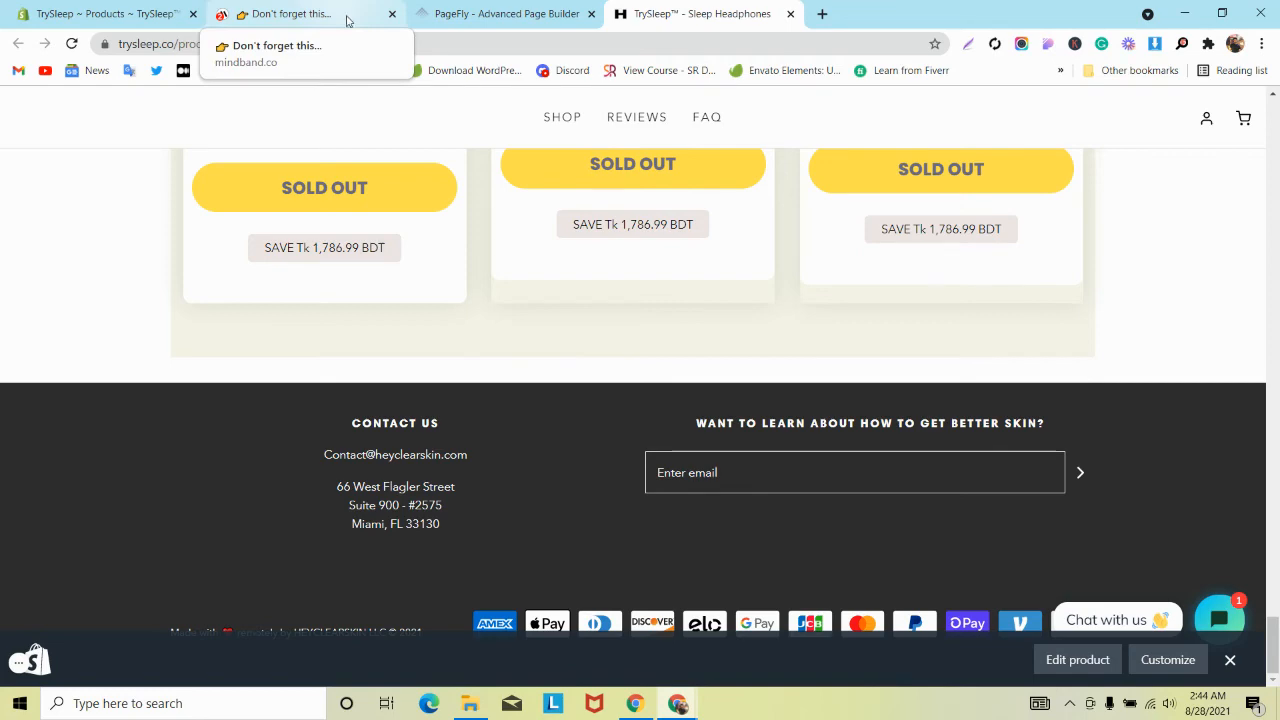
pyautogui.scroll(2, 520, 222)
pyautogui.scroll(2, 525, 213)
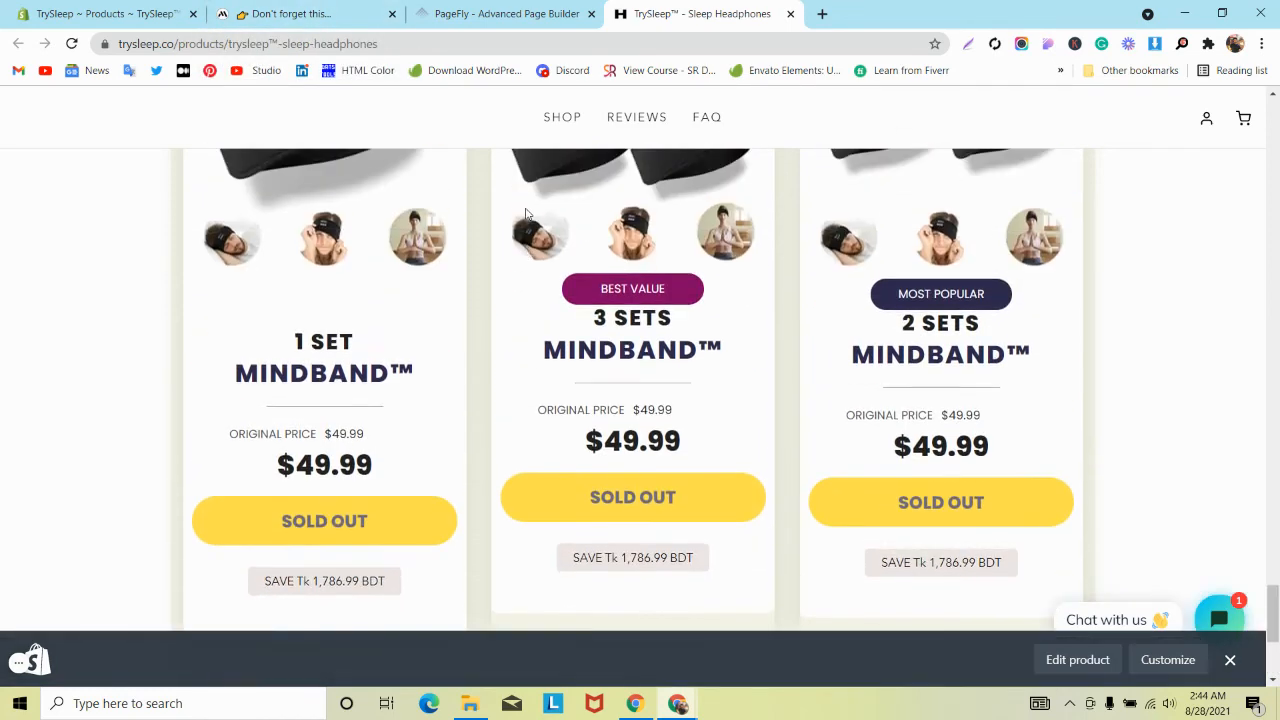
pyautogui.scroll(-1, 526, 214)
pyautogui.click(520, 13)
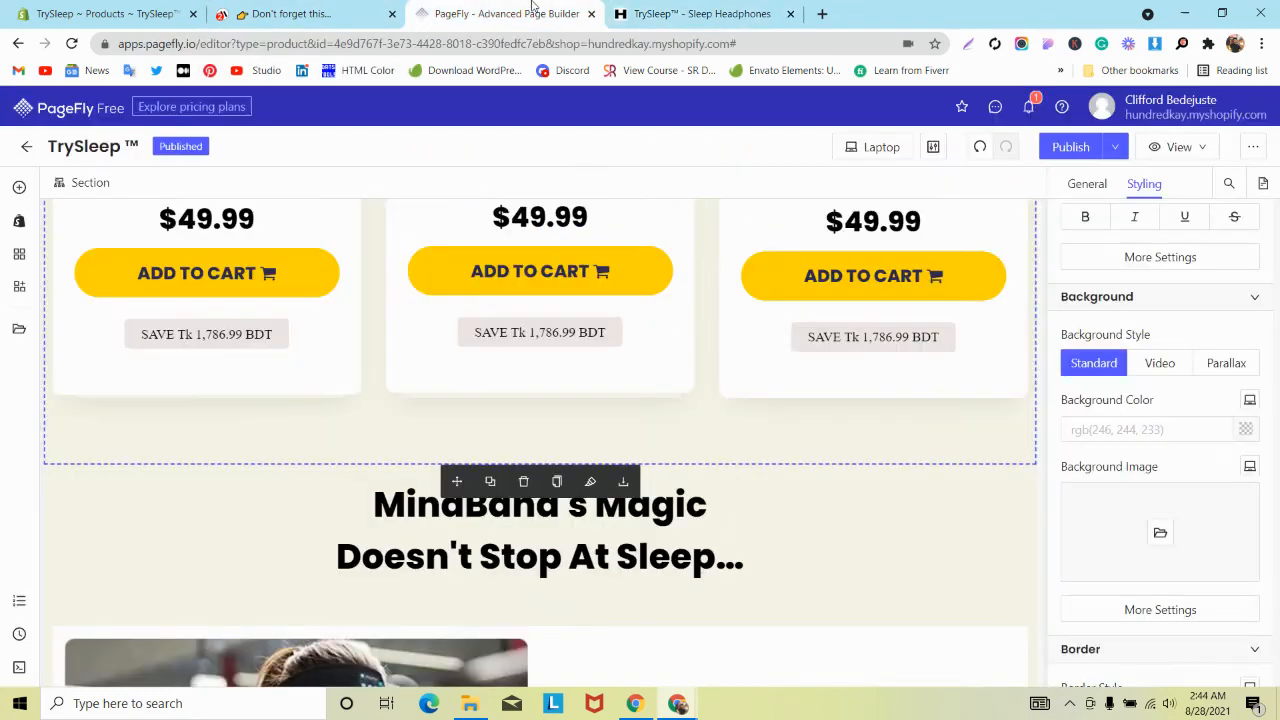
pyautogui.click(665, 10)
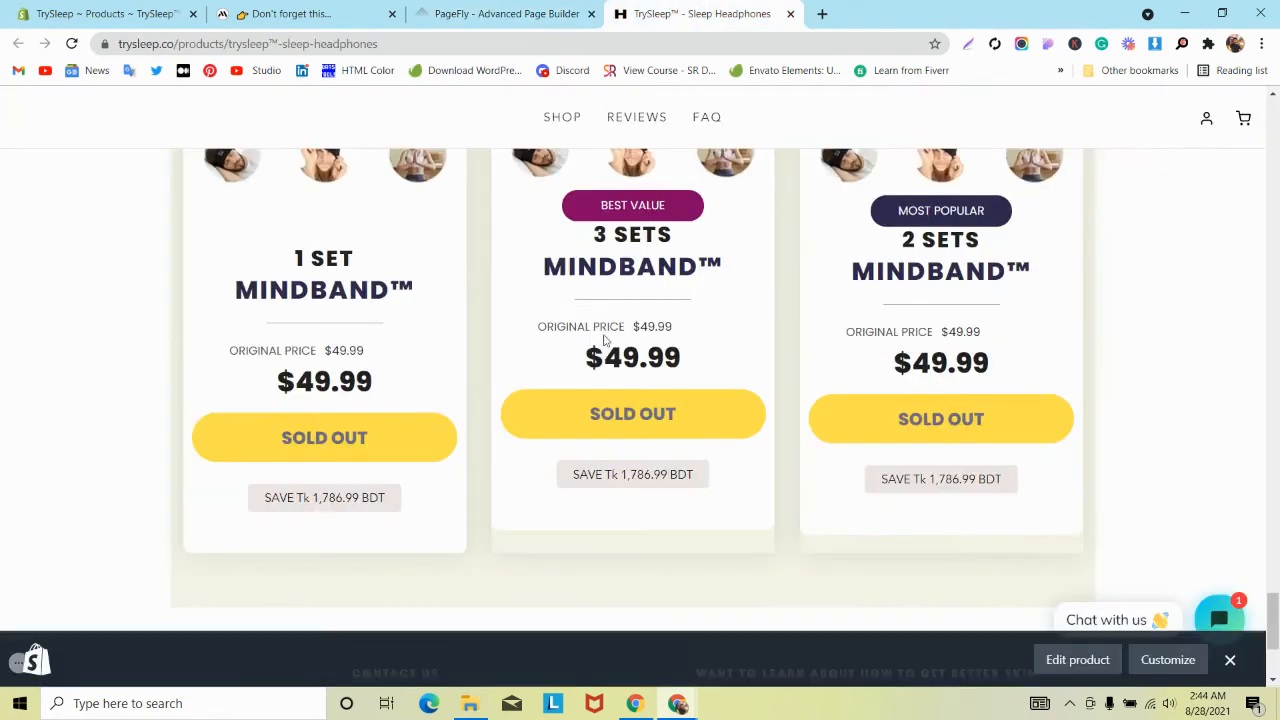
pyautogui.scroll(-3, 590, 370)
# Inspect the 3 Sets card's column in the live page's developer tools and turn off its box-shadow as a test.
pyautogui.rightClick(566, 378)
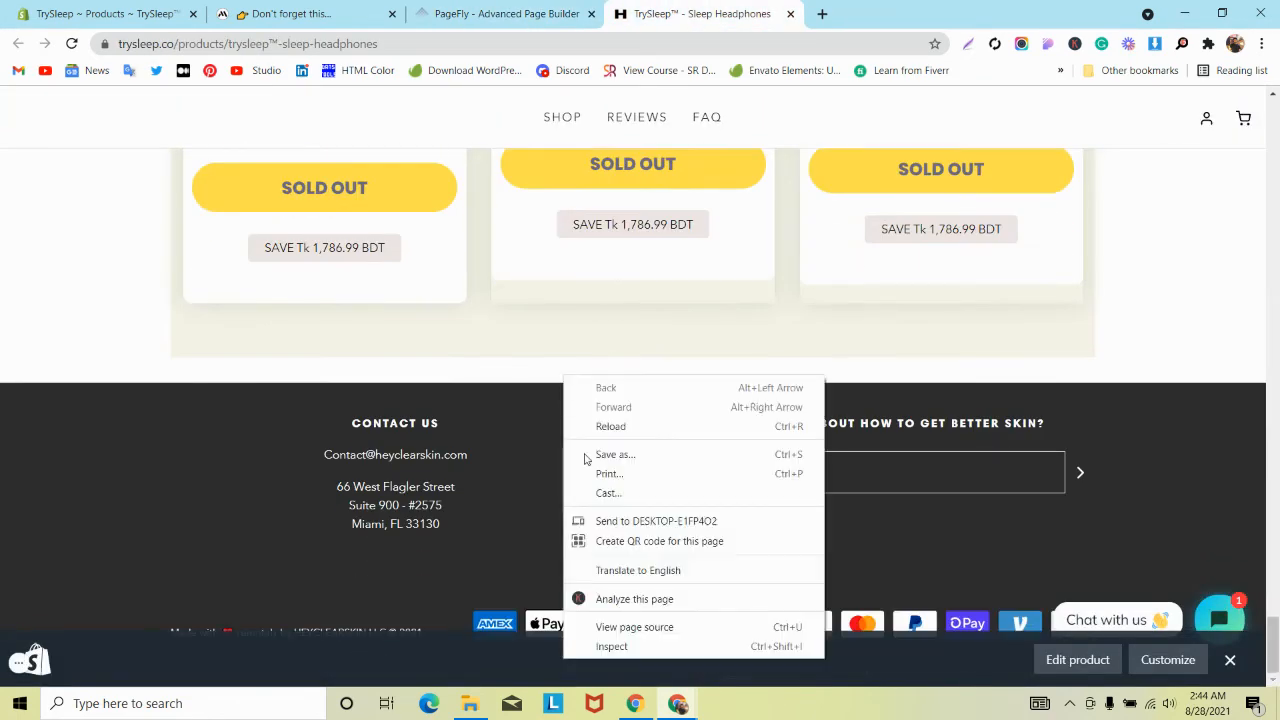
pyautogui.click(590, 645)
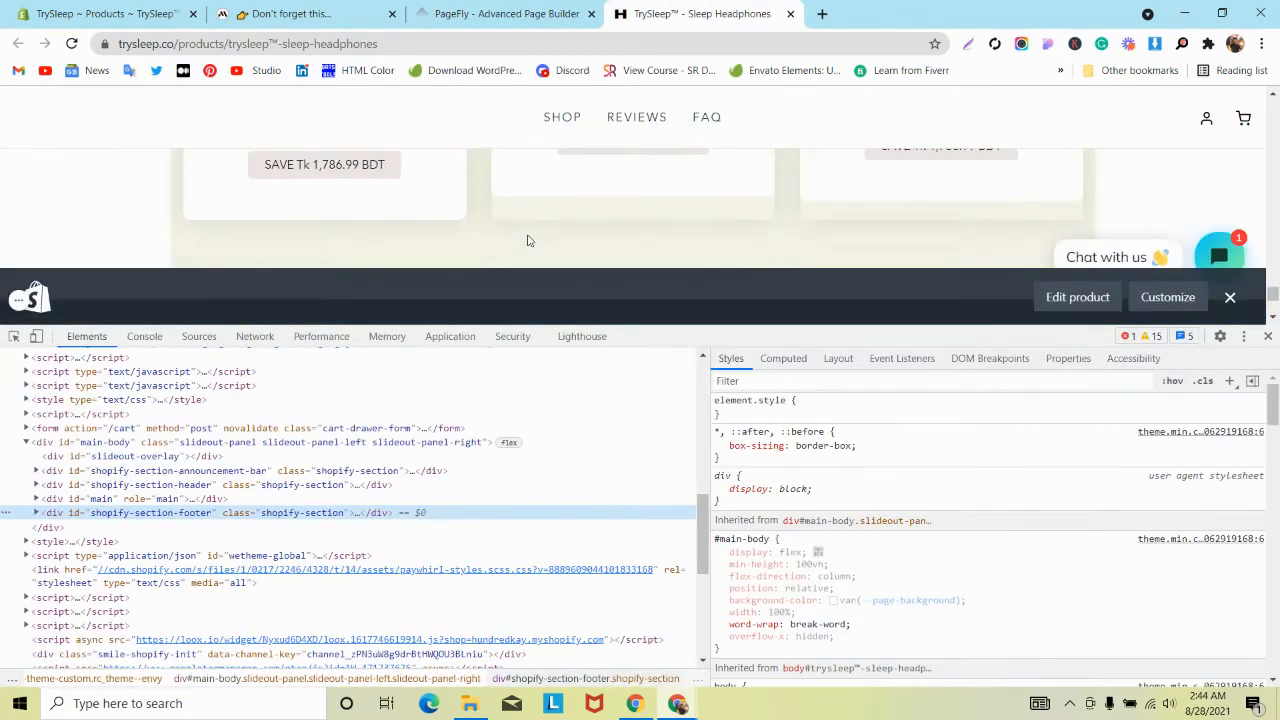
pyautogui.click(15, 337)
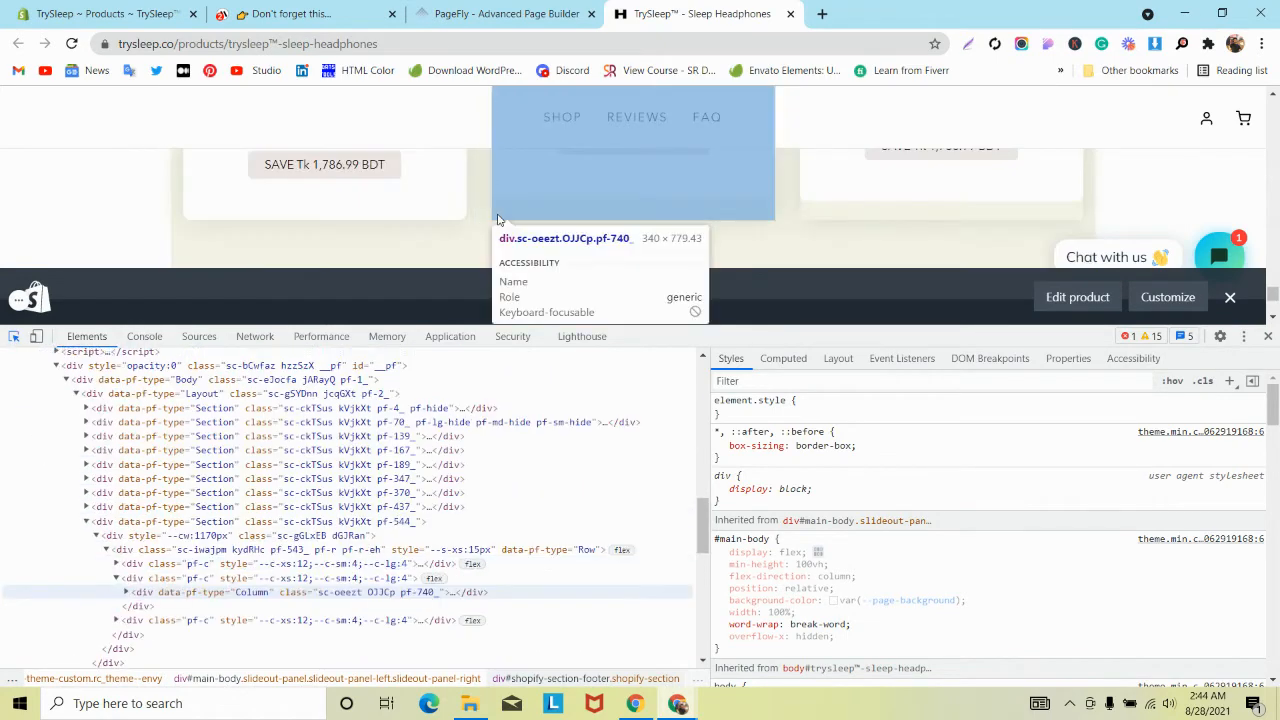
pyautogui.click(494, 217)
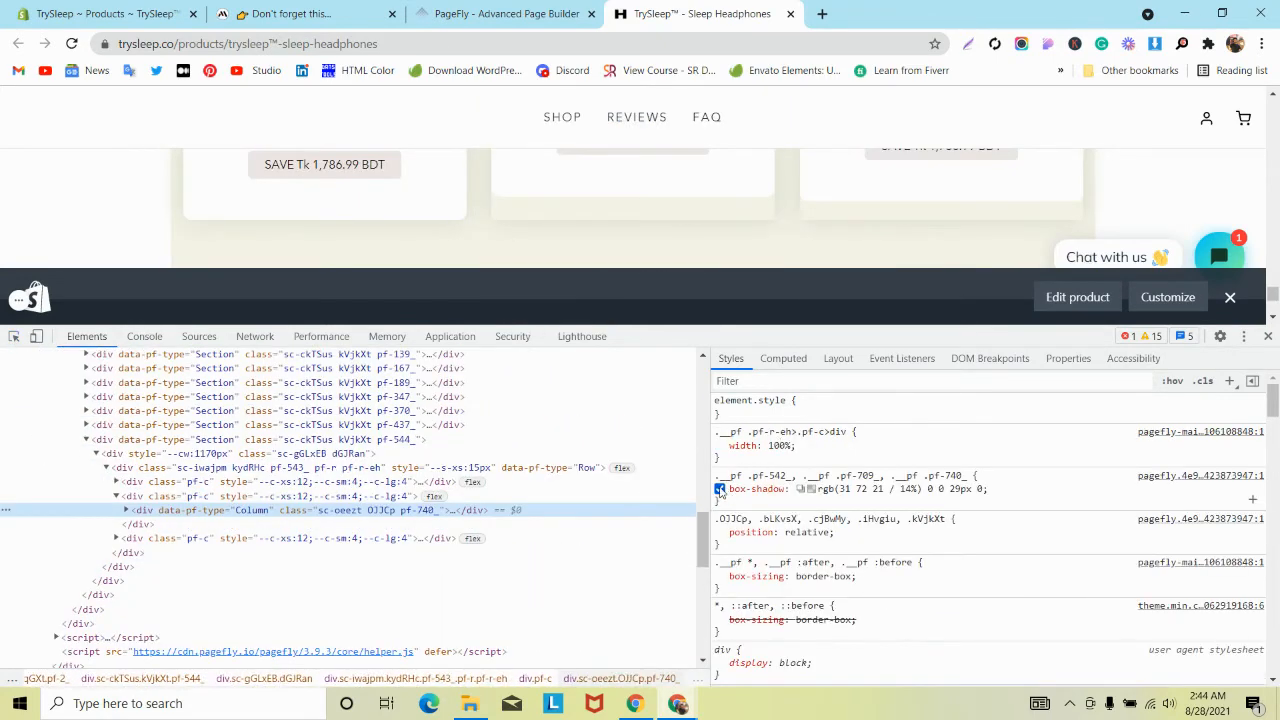
pyautogui.click(719, 489)
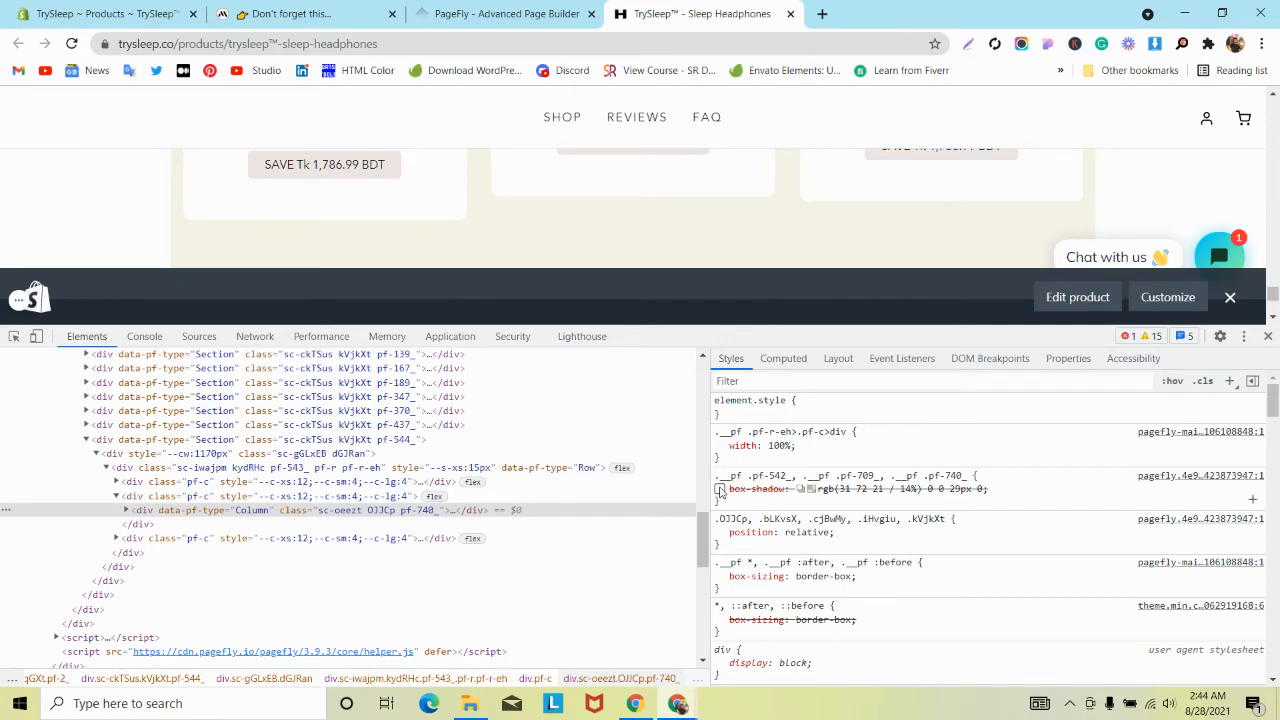
# Return to the editor and examine the CSS code on the columns and rows of the 1 Set and 3 Sets cards.
pyautogui.click(543, 14)
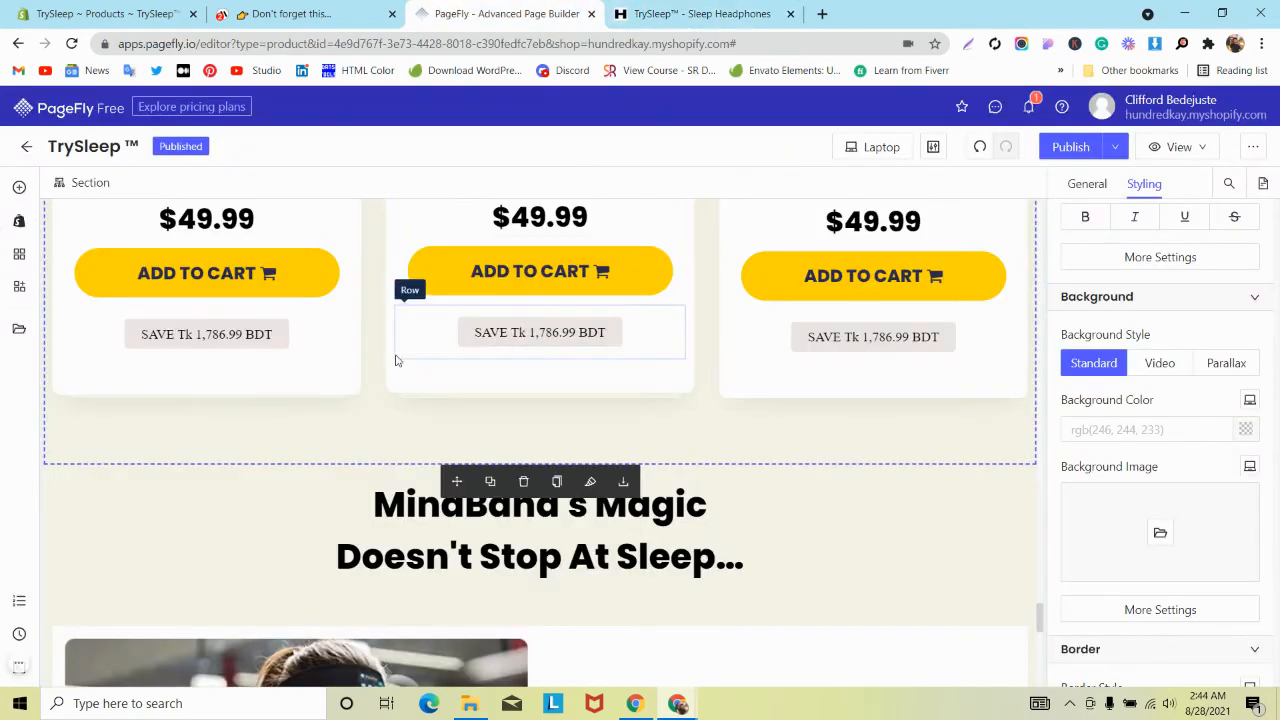
pyautogui.click(342, 392)
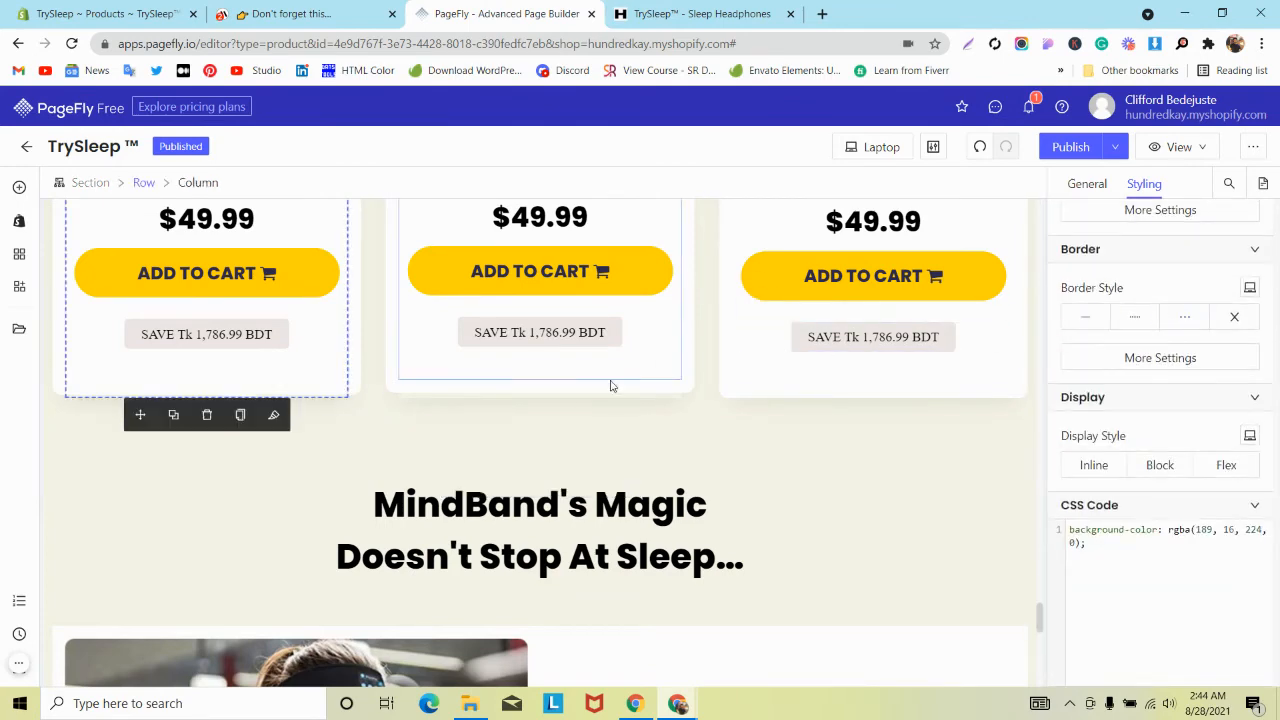
pyautogui.click(562, 394)
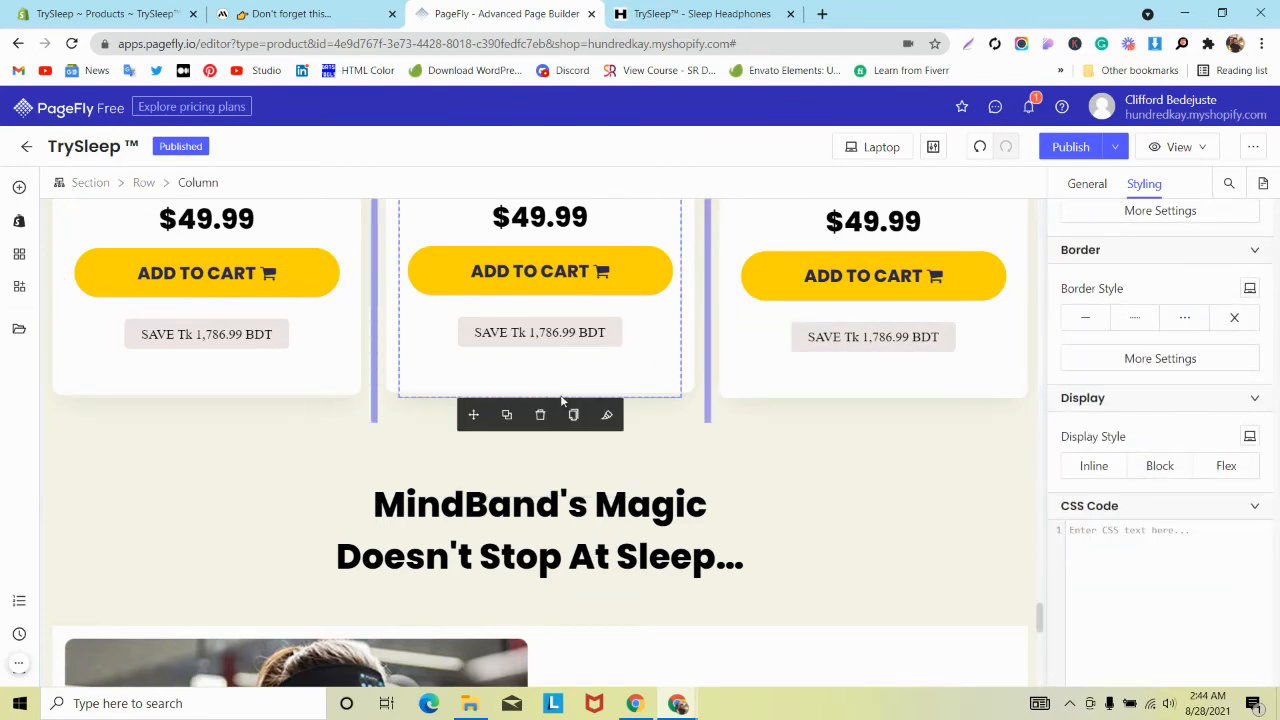
pyautogui.click(403, 393)
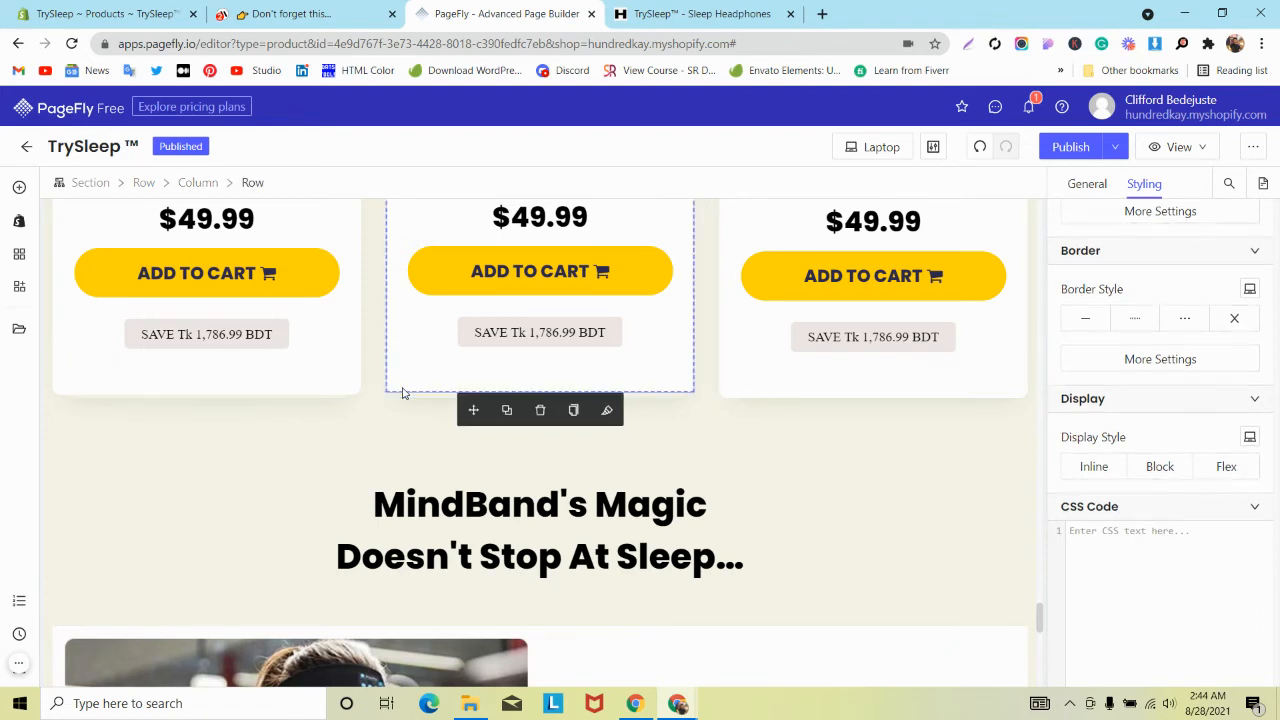
pyautogui.click(403, 396)
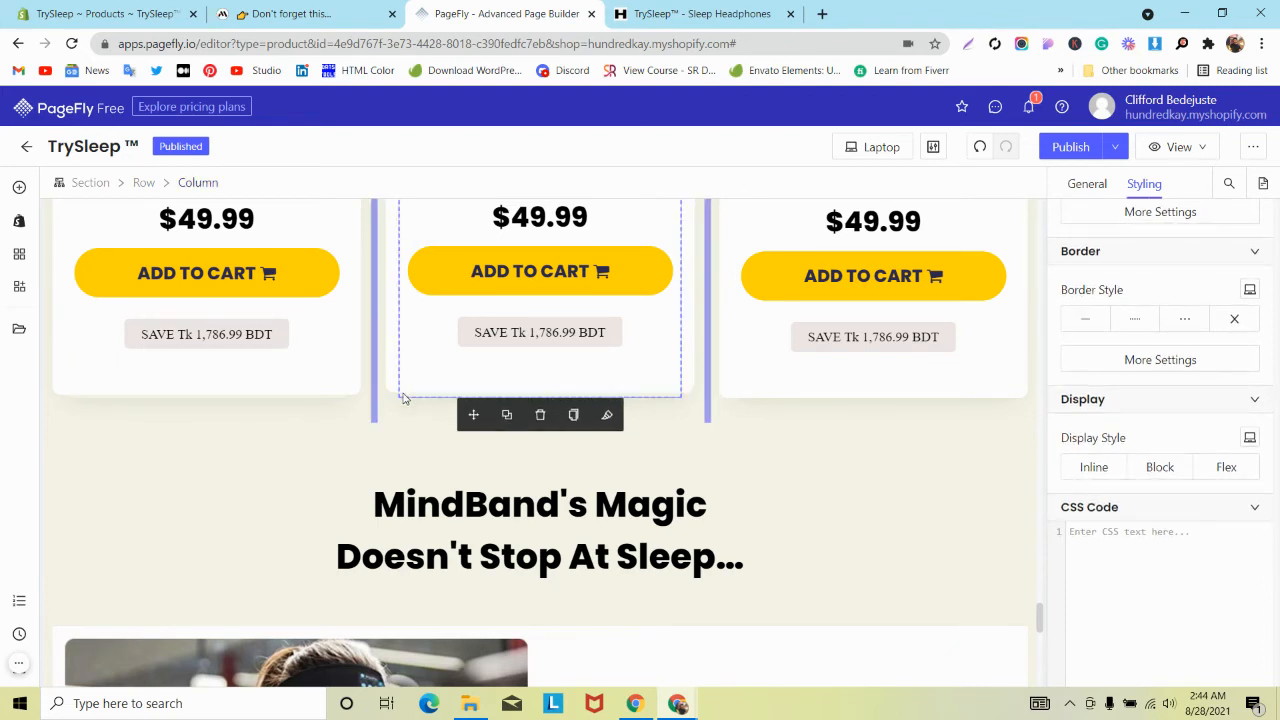
pyautogui.click(414, 380)
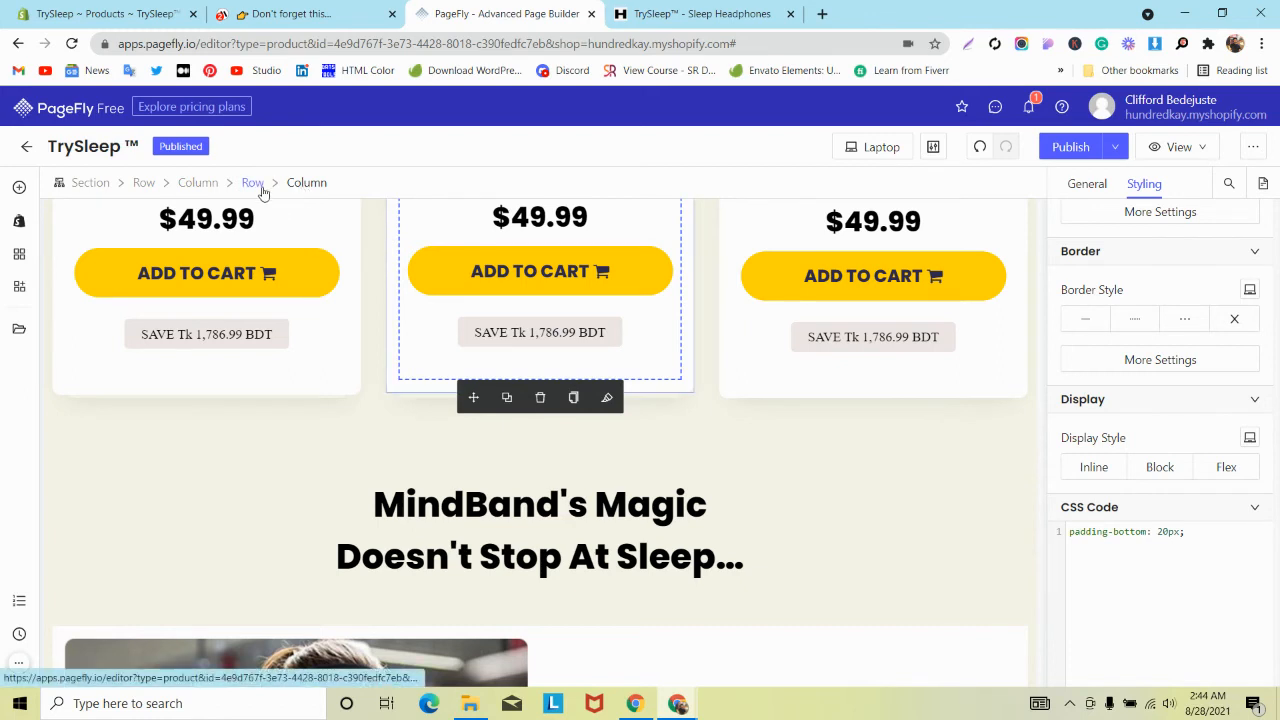
pyautogui.click(254, 184)
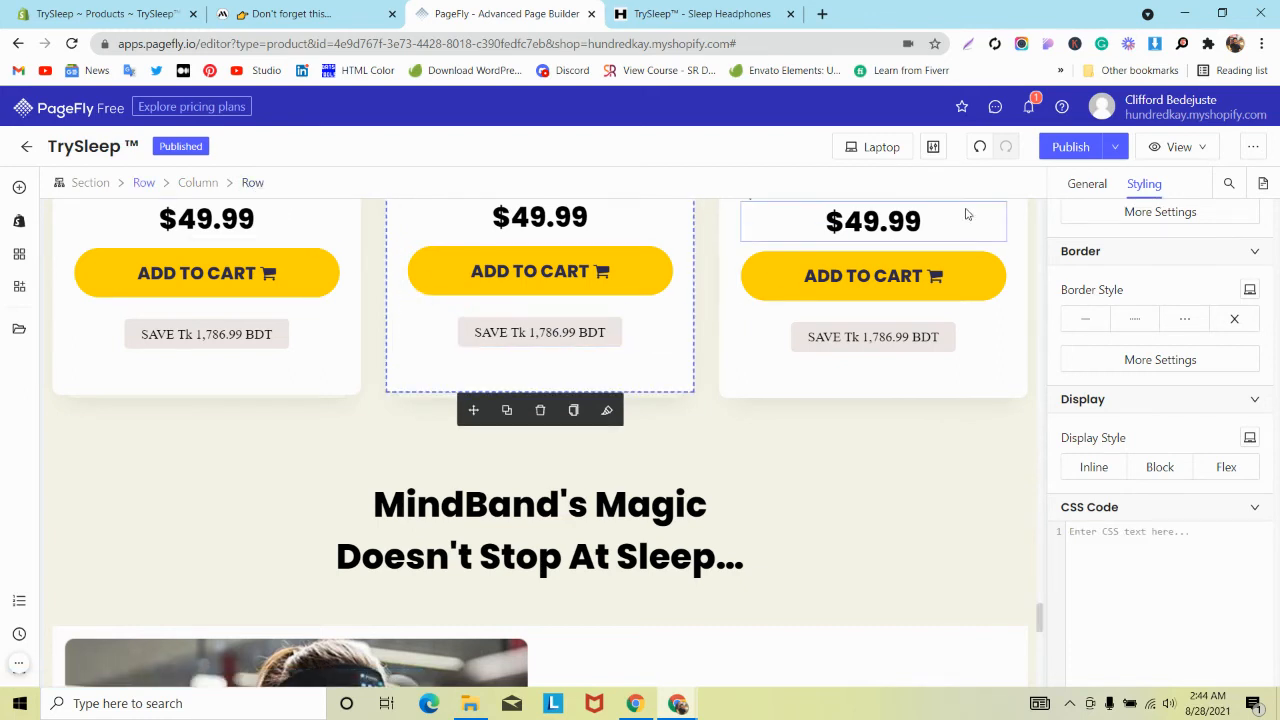
# Switch editing to All Devices and cut the box-shadow rule from the CSS code of the 3 Sets card's outer column.
pyautogui.click(885, 150)
pyautogui.click(862, 178)
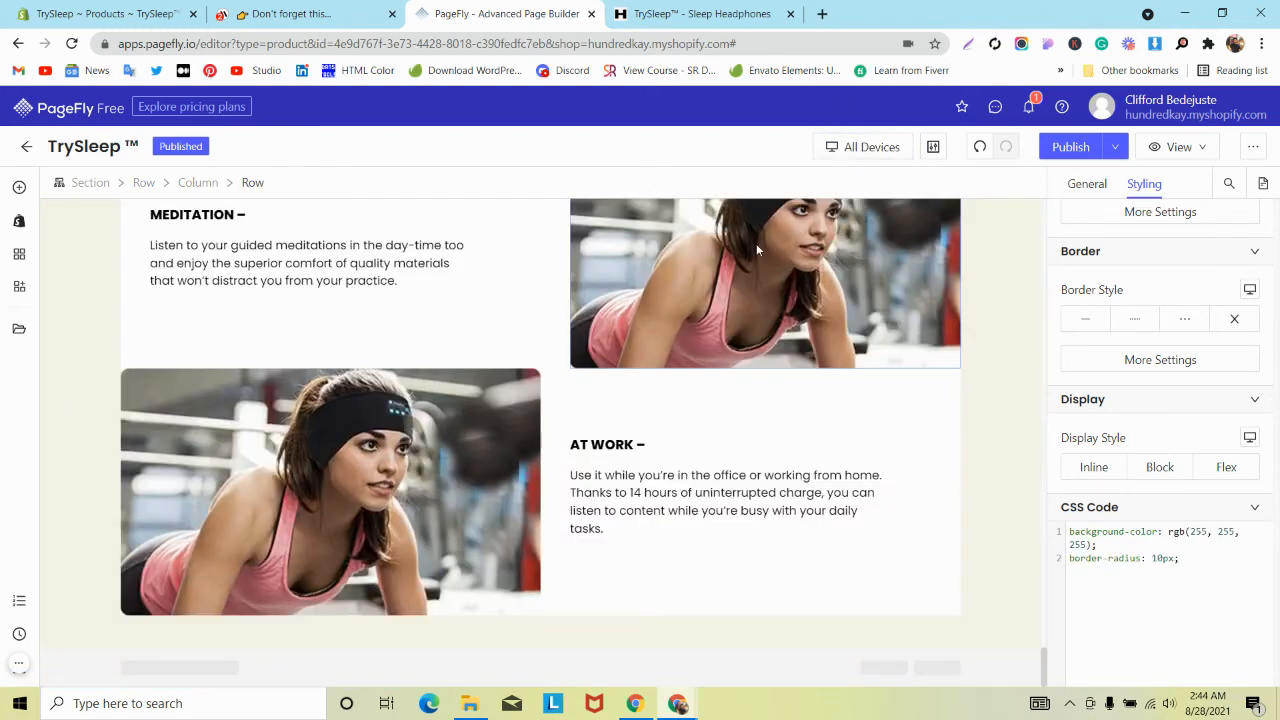
pyautogui.scroll(10, 696, 278)
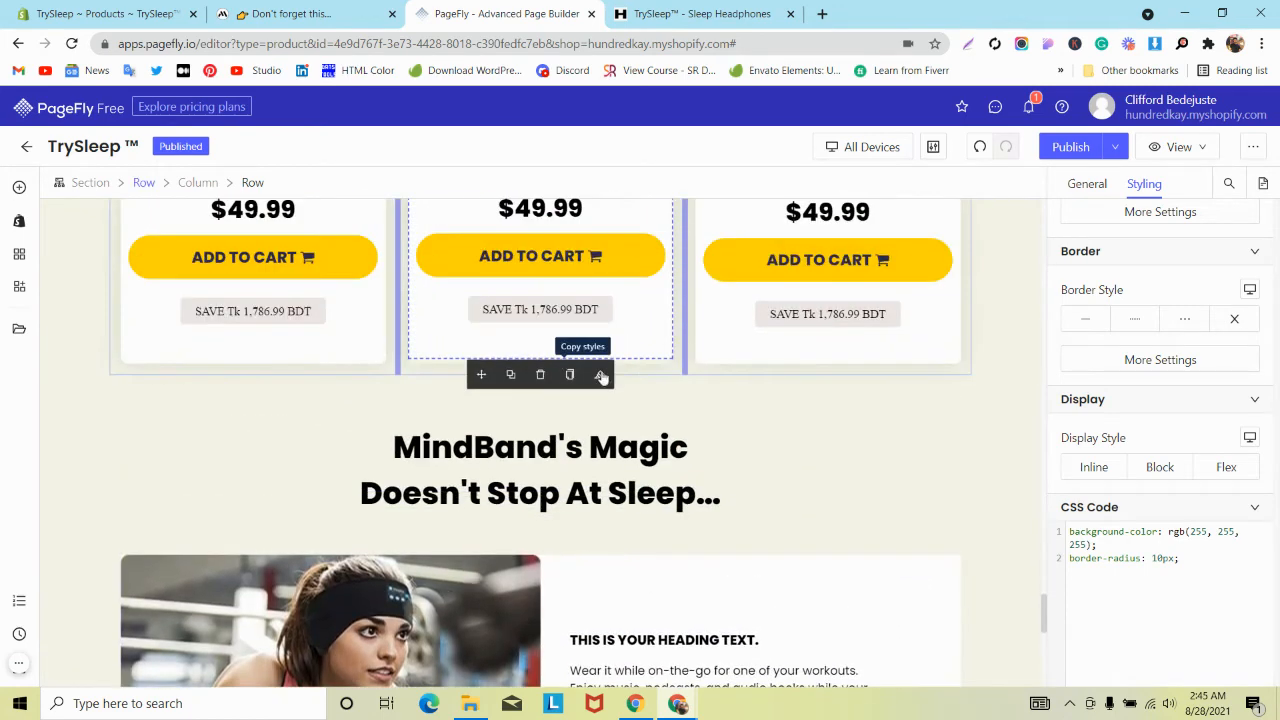
pyautogui.click(640, 364)
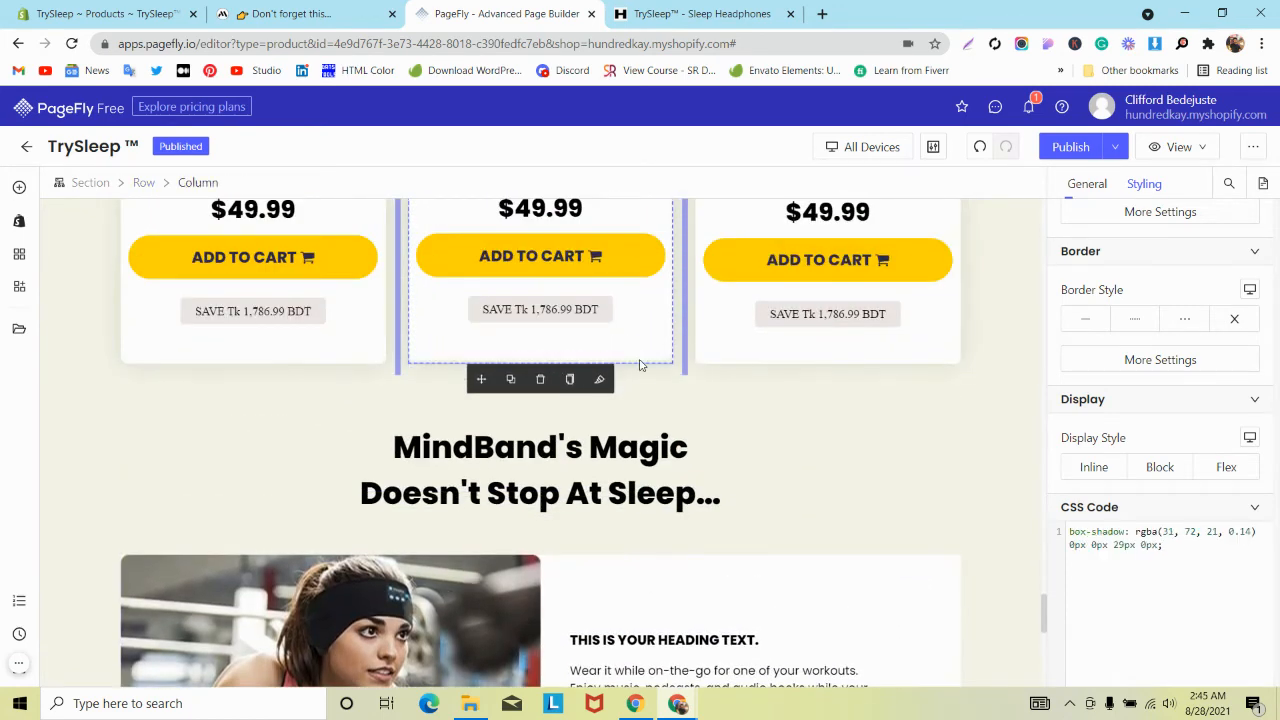
pyautogui.tripleClick(1100, 533)
pyautogui.hotkey('ctrl', 'c')
pyautogui.press('BackSpace')
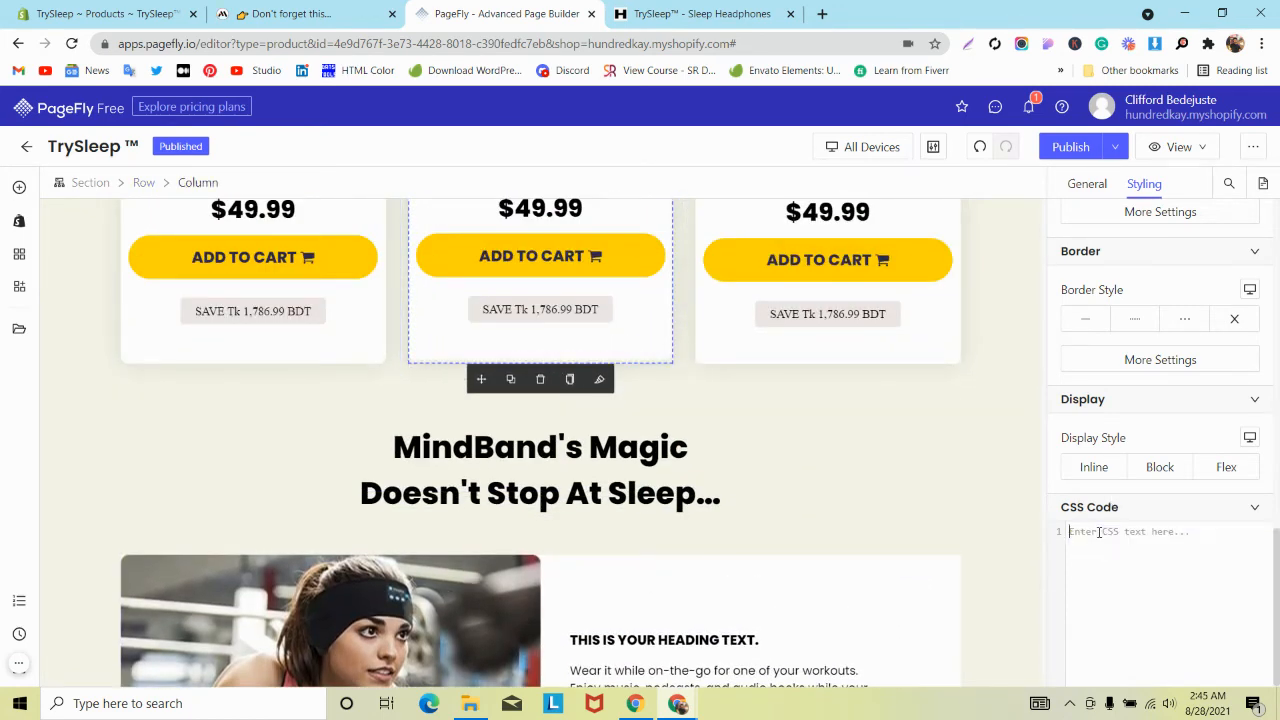
# Try to replace the CSS code of the 2 Sets card's inner row with the copied box-shadow rule, and save the page.
pyautogui.click(878, 362)
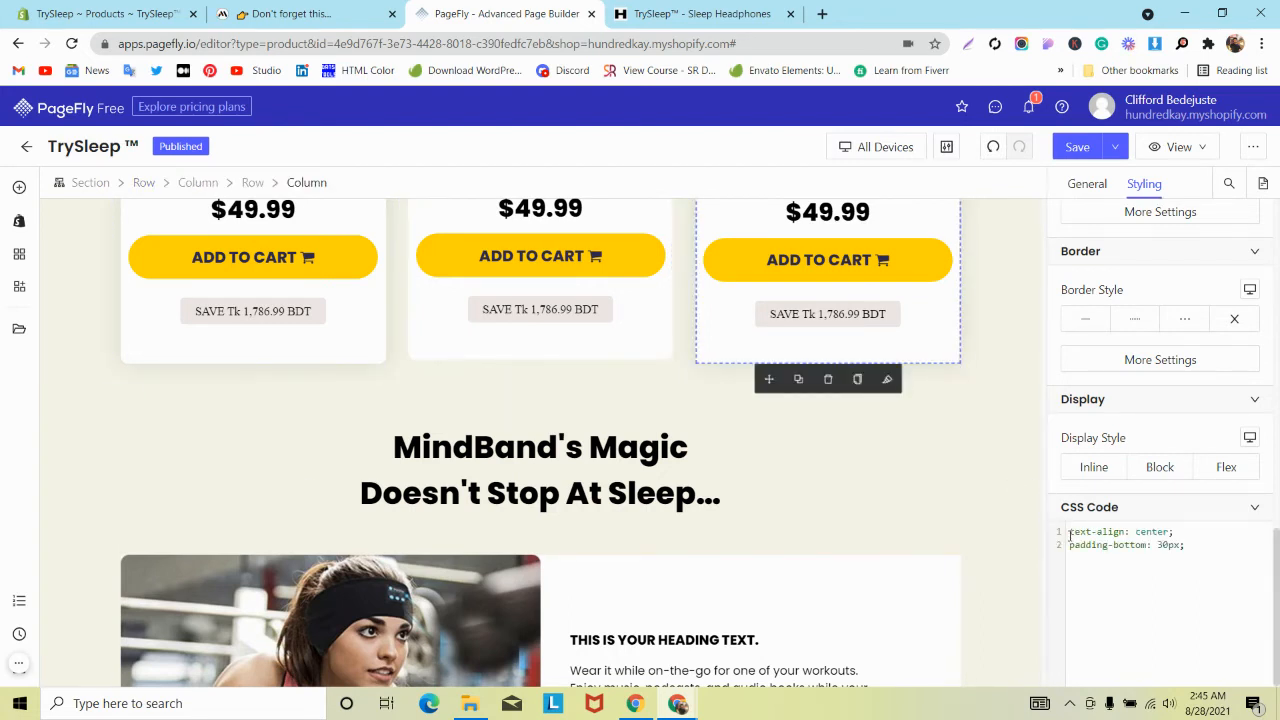
pyautogui.click(255, 184)
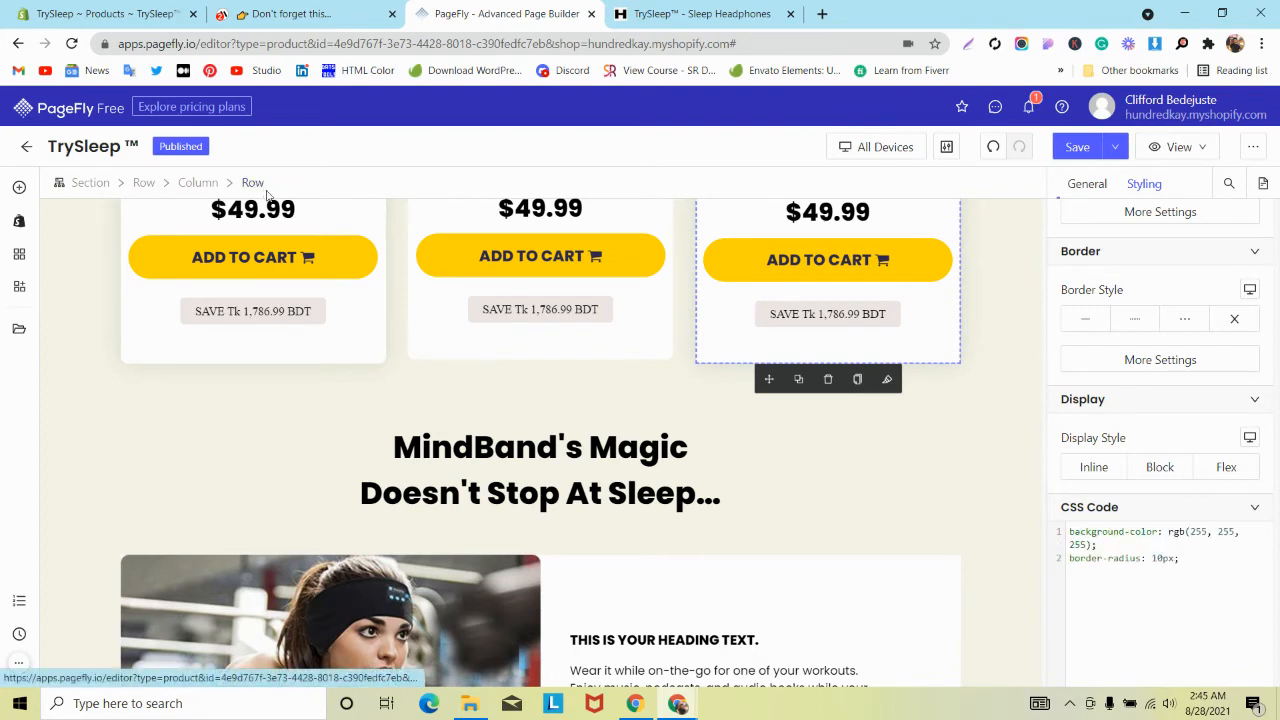
pyautogui.click(635, 360)
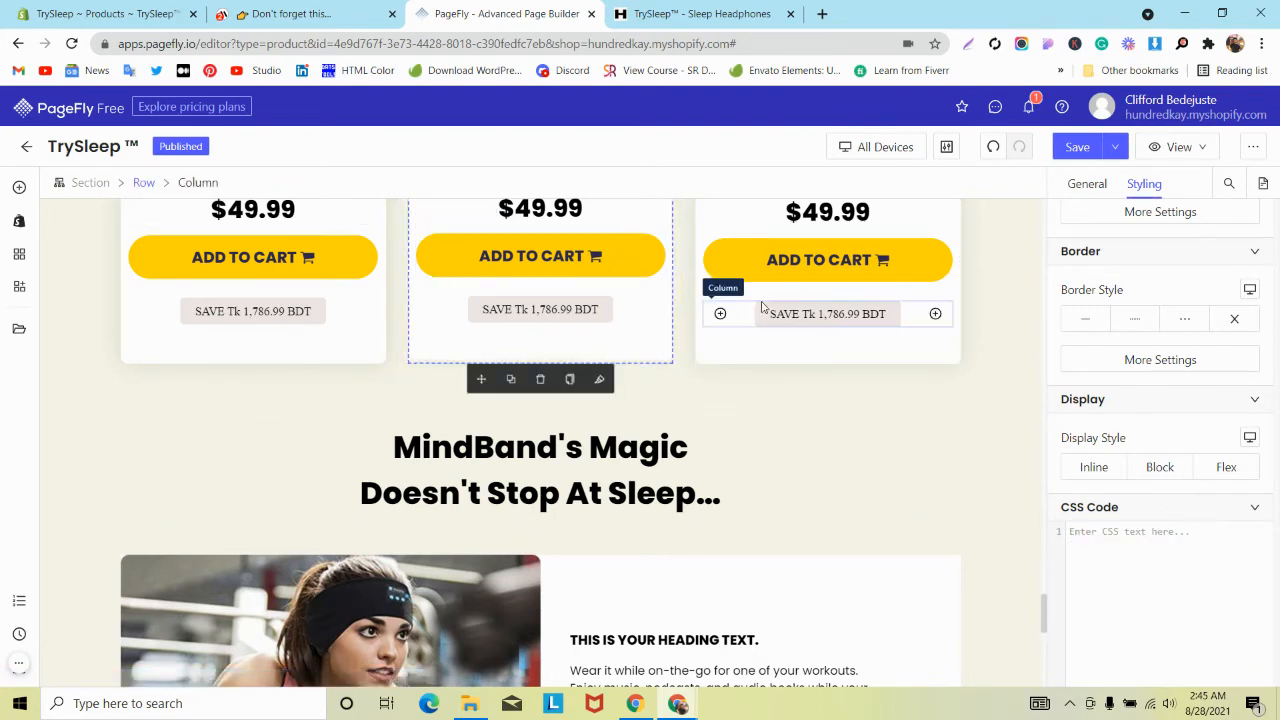
pyautogui.click(770, 262)
pyautogui.click(307, 183)
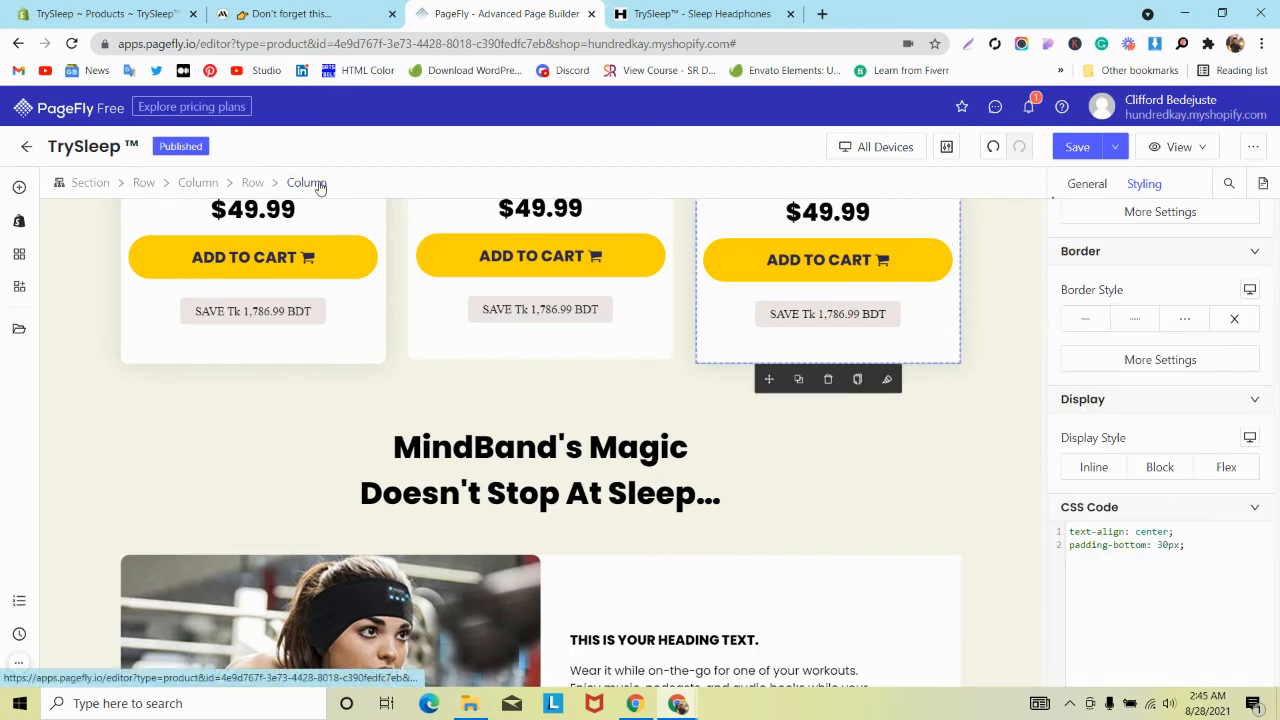
pyautogui.click(254, 184)
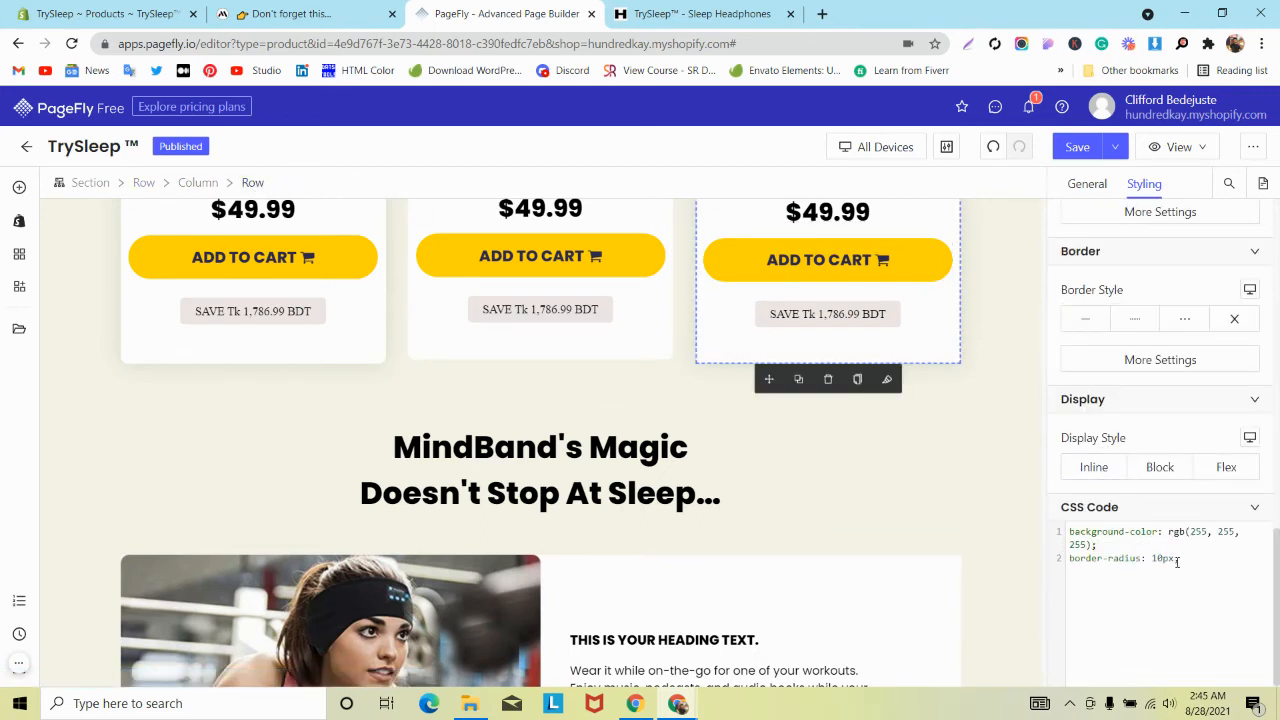
pyautogui.moveTo(1177, 561); pyautogui.dragTo(1061, 520)
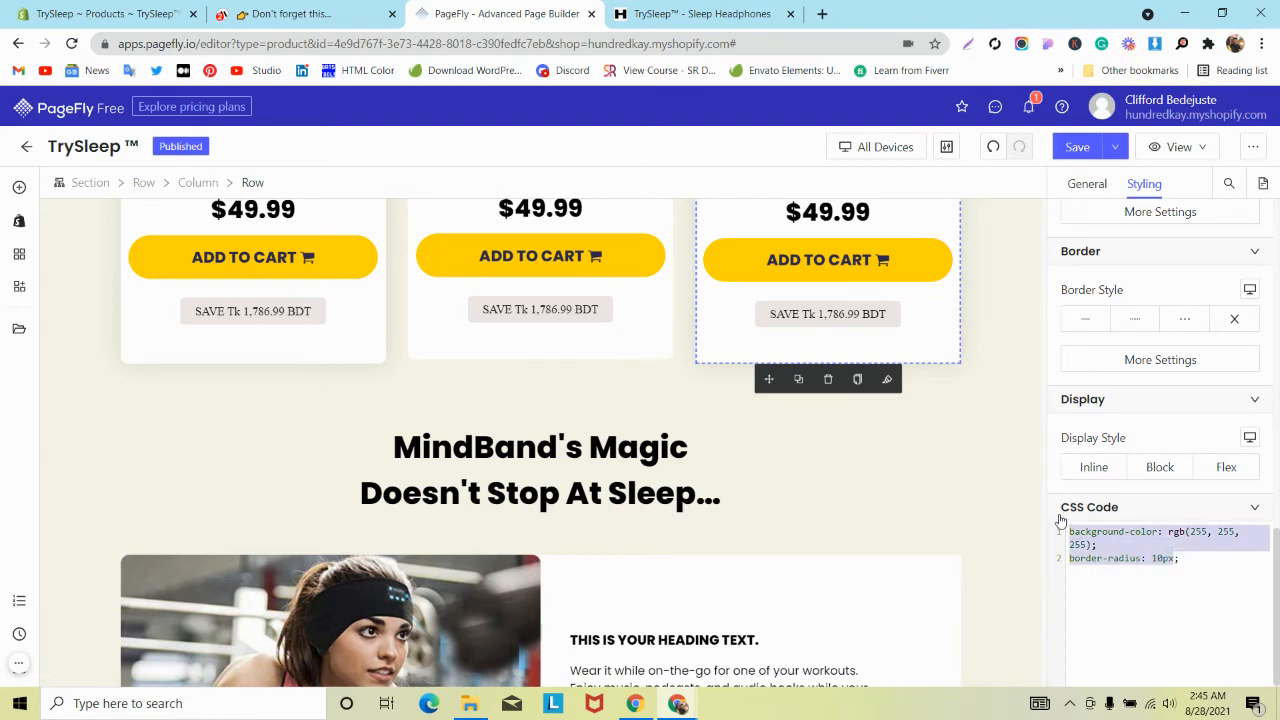
pyautogui.hotkey('ctrl', 'v')
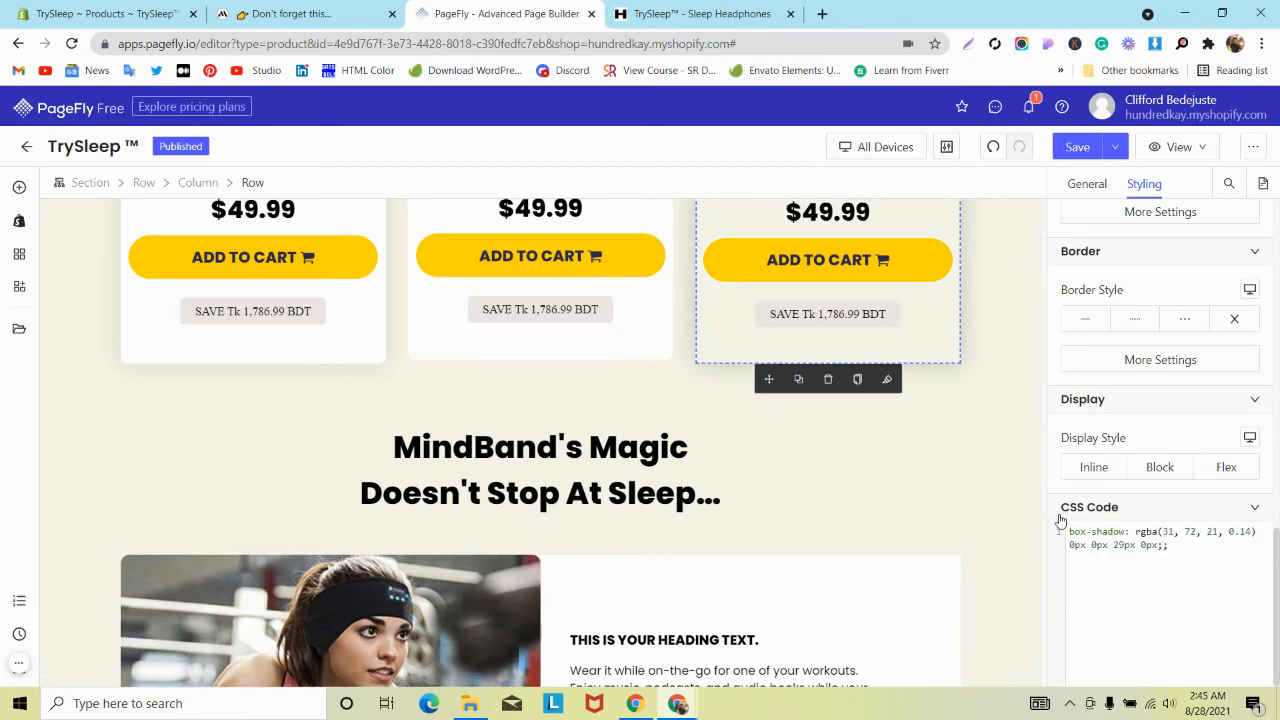
pyautogui.hotkey('ctrl', 's')
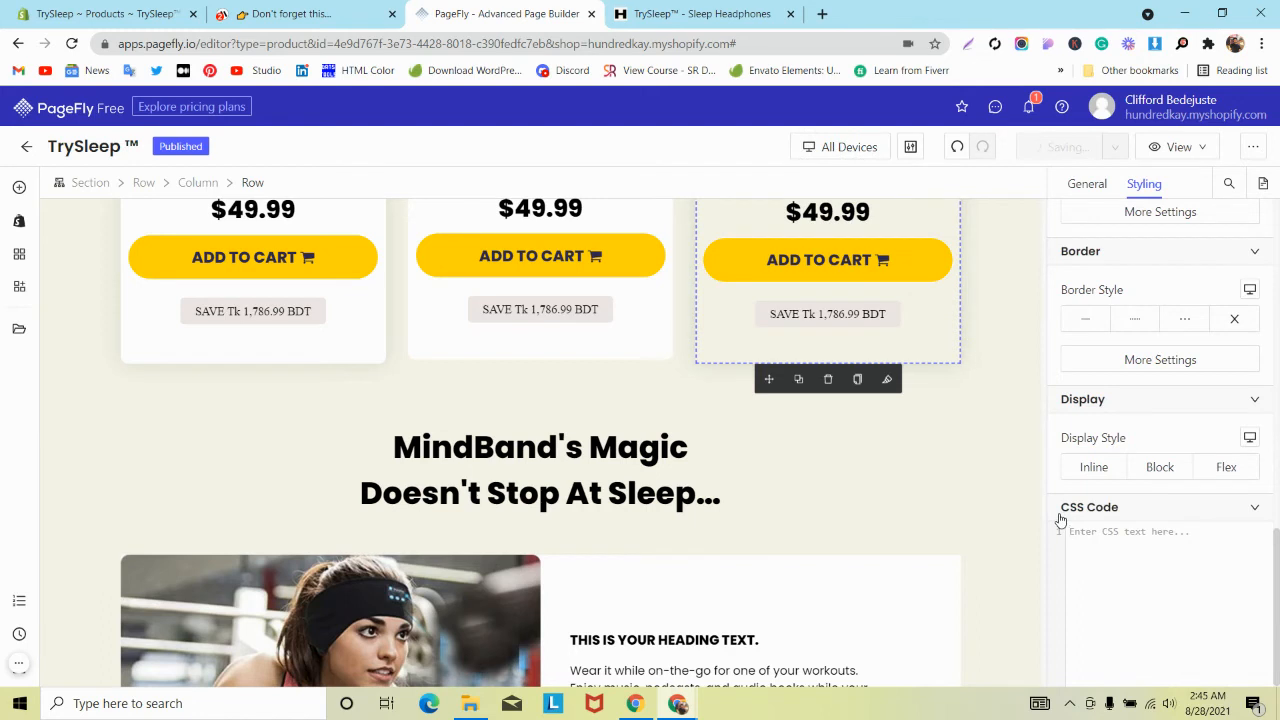
# Set the background color of the 2 Sets card's inner row to white.
pyautogui.scroll(5, 1215, 292)
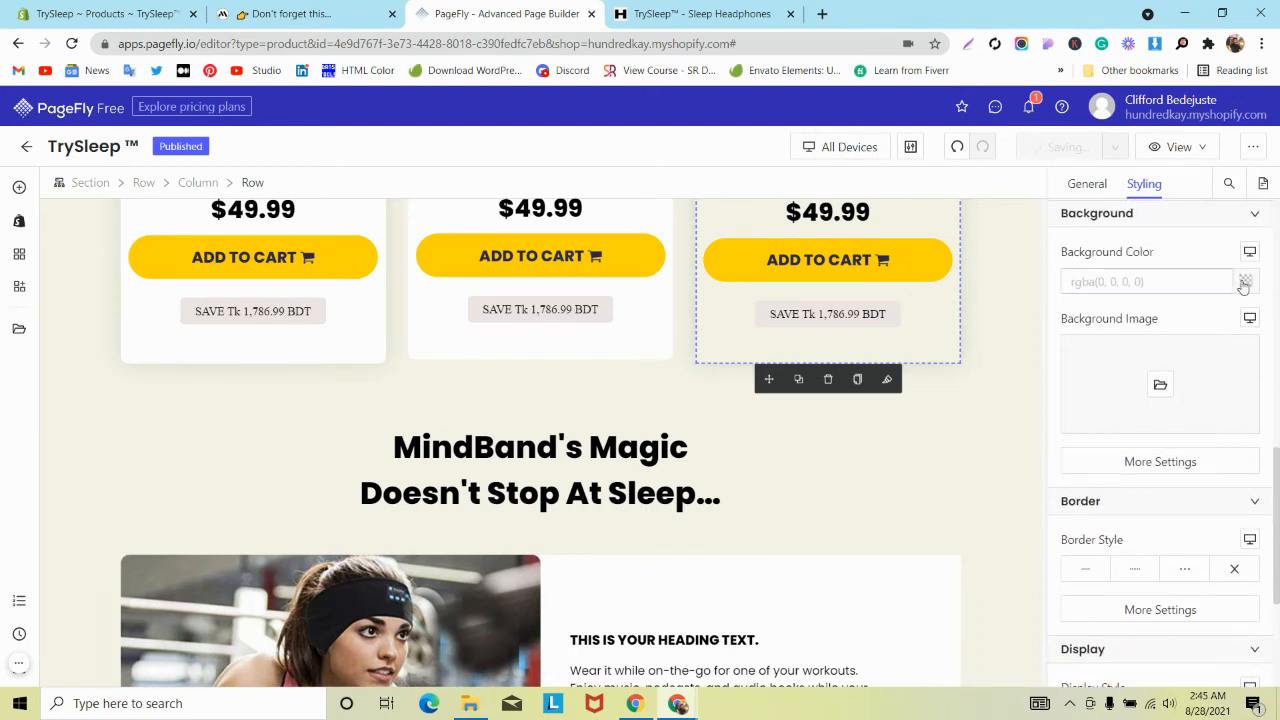
pyautogui.click(1243, 282)
pyautogui.click(1006, 387)
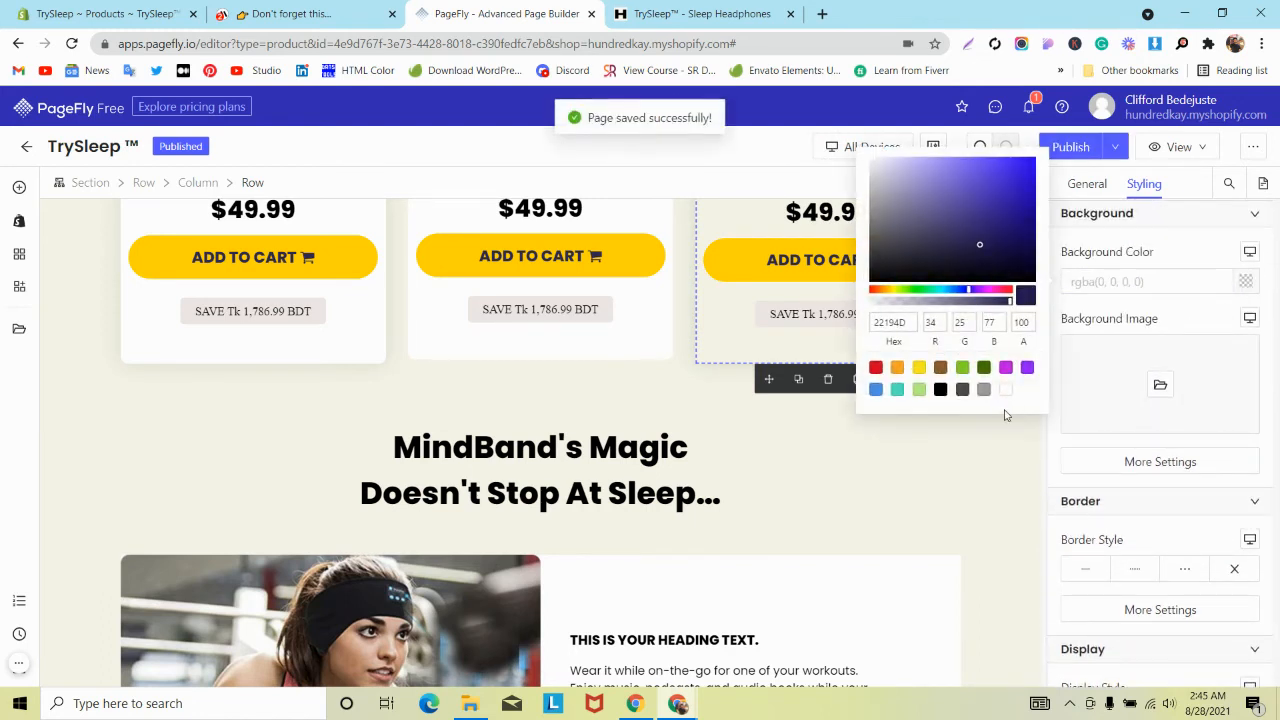
pyautogui.click(330, 453)
# Copy the styles of the 3 Sets card's inner column and apply them to the 2 Sets card's inner column.
pyautogui.scroll(3, 330, 453)
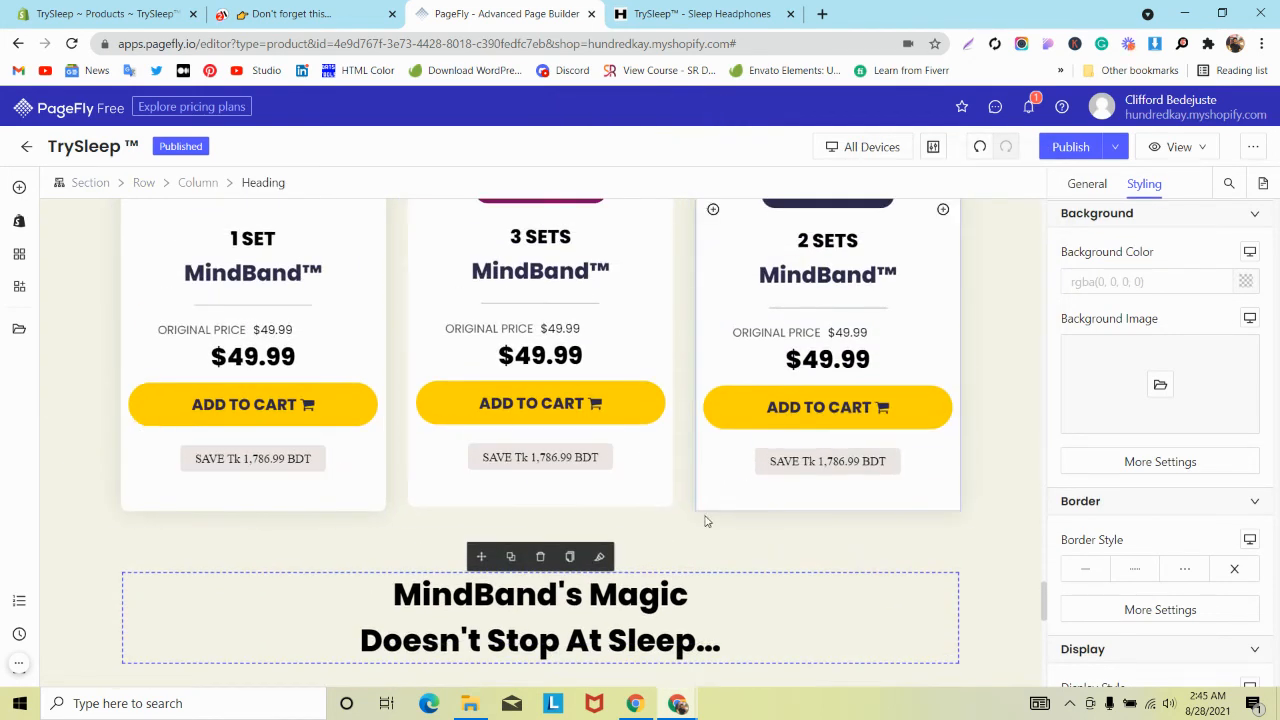
pyautogui.click(664, 503)
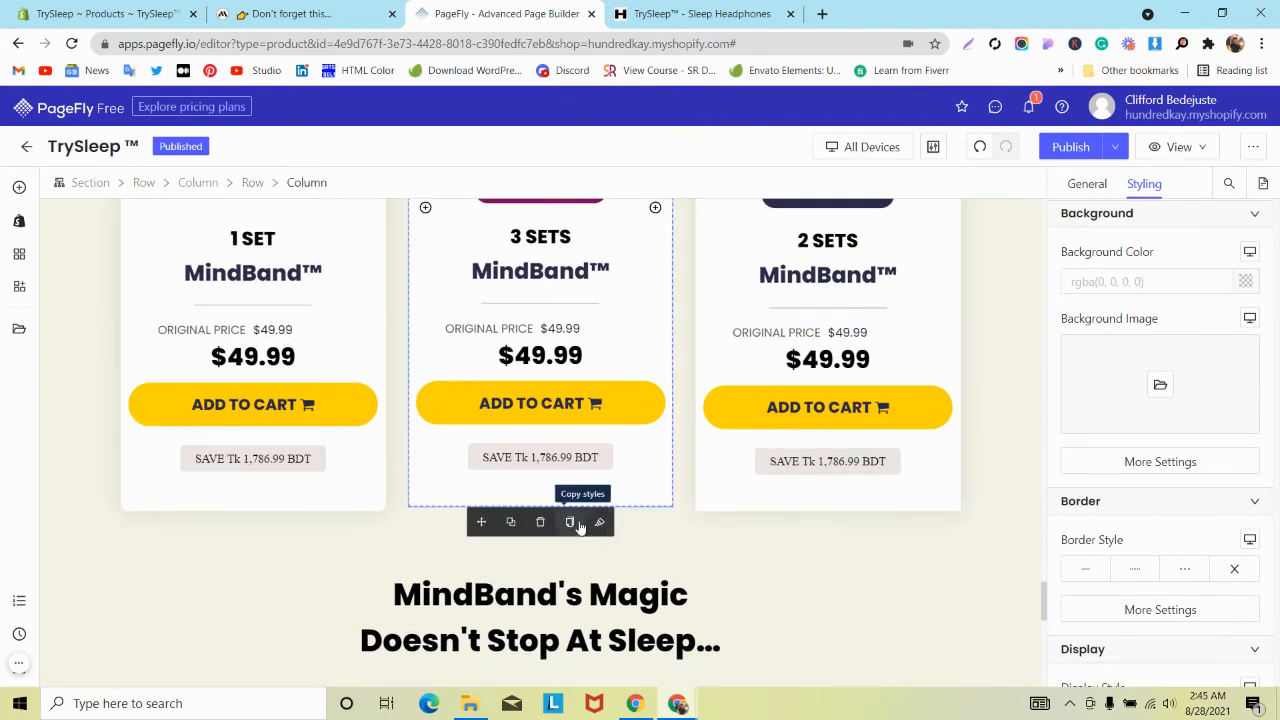
pyautogui.click(578, 527)
pyautogui.click(710, 505)
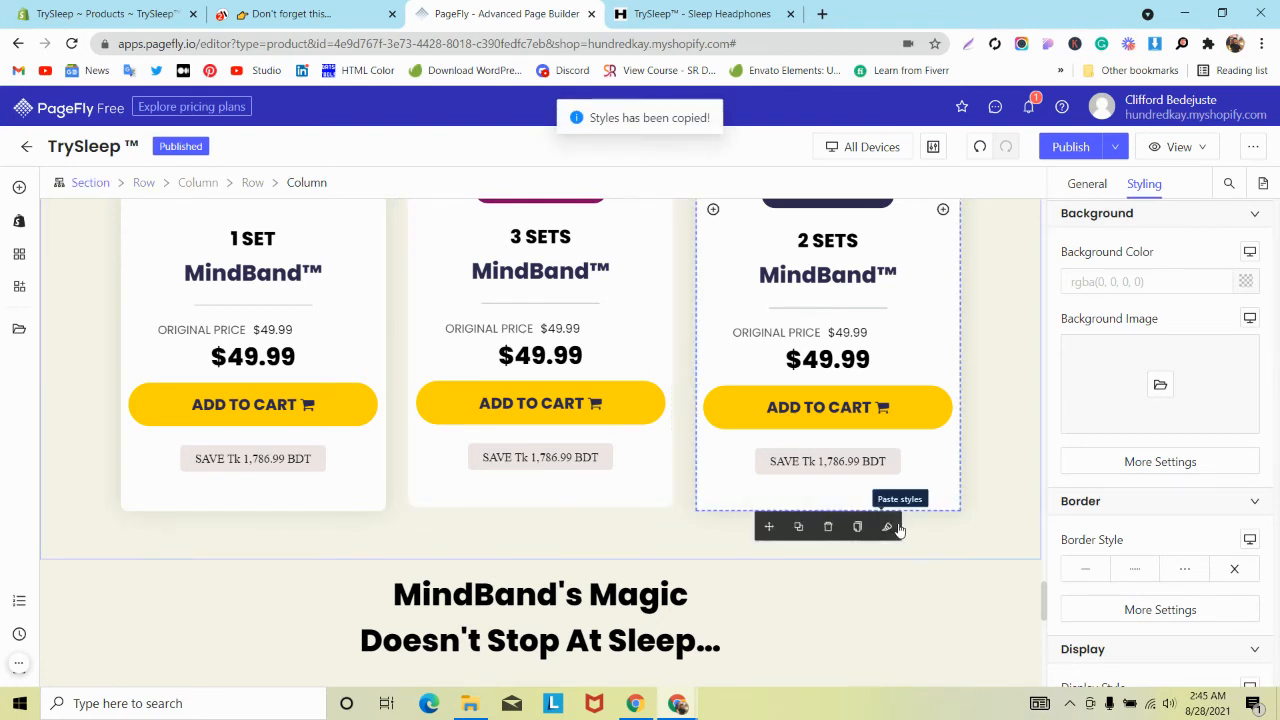
pyautogui.click(887, 527)
pyautogui.click(648, 474)
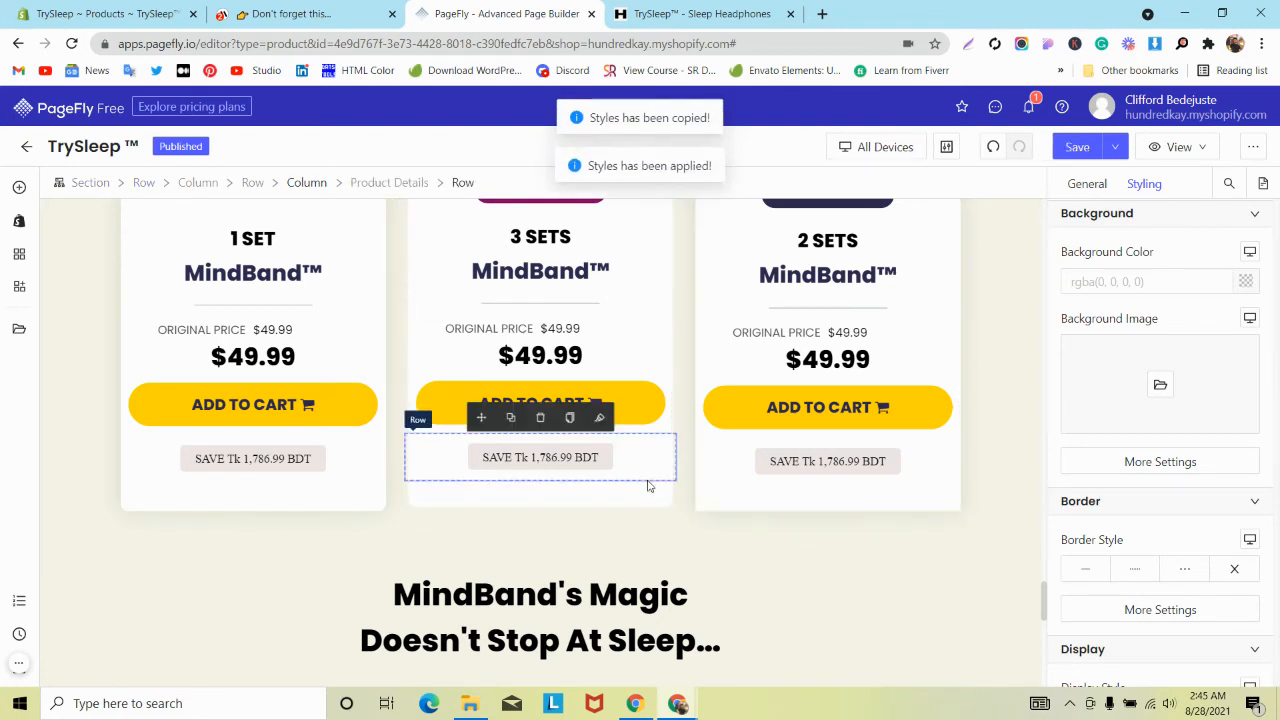
# Set the border radius of the 2 Sets card's inner column to 10 px on all corners.
pyautogui.click(710, 510)
pyautogui.scroll(-2, 1220, 414)
pyautogui.click(1137, 294)
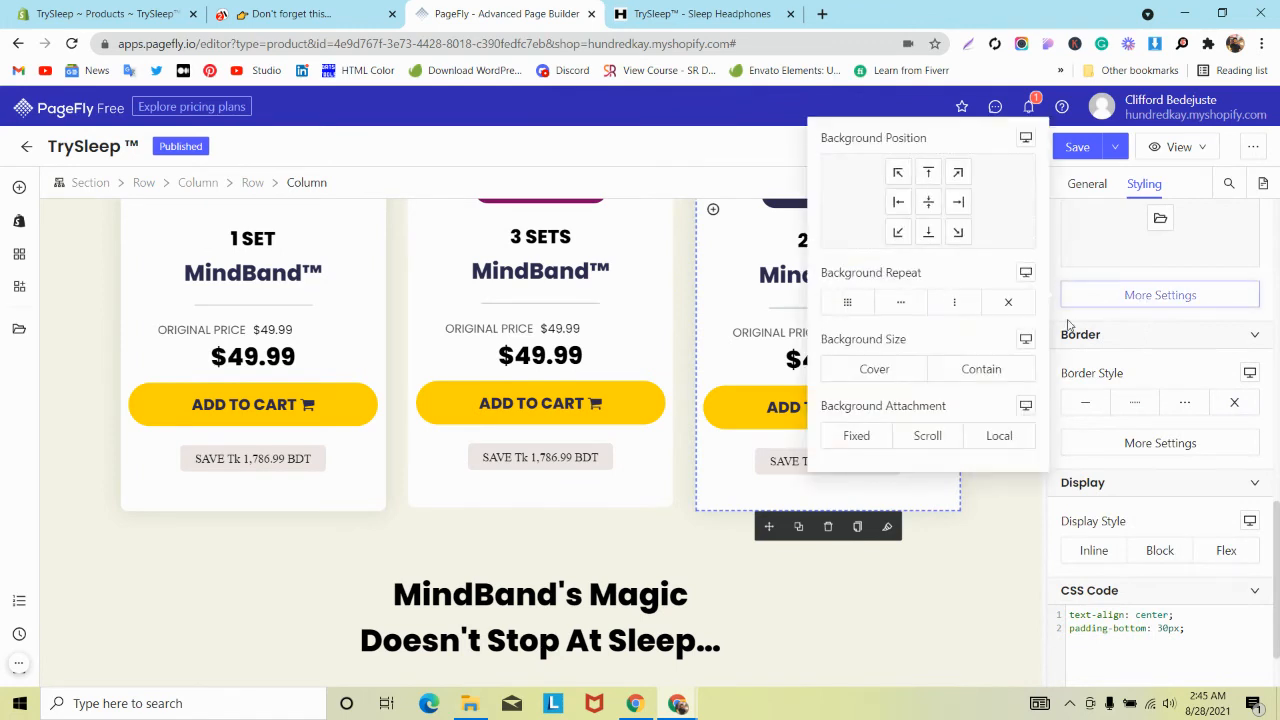
pyautogui.click(1128, 443)
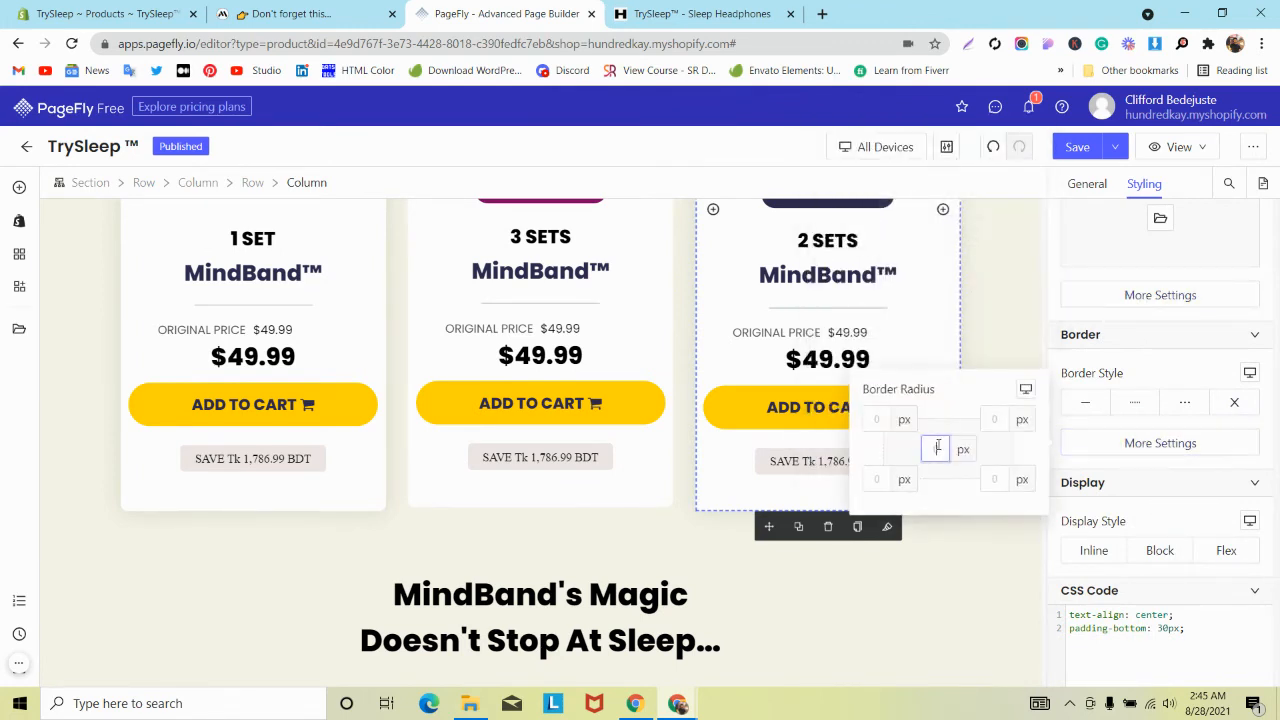
pyautogui.click(559, 503)
pyautogui.click(727, 508)
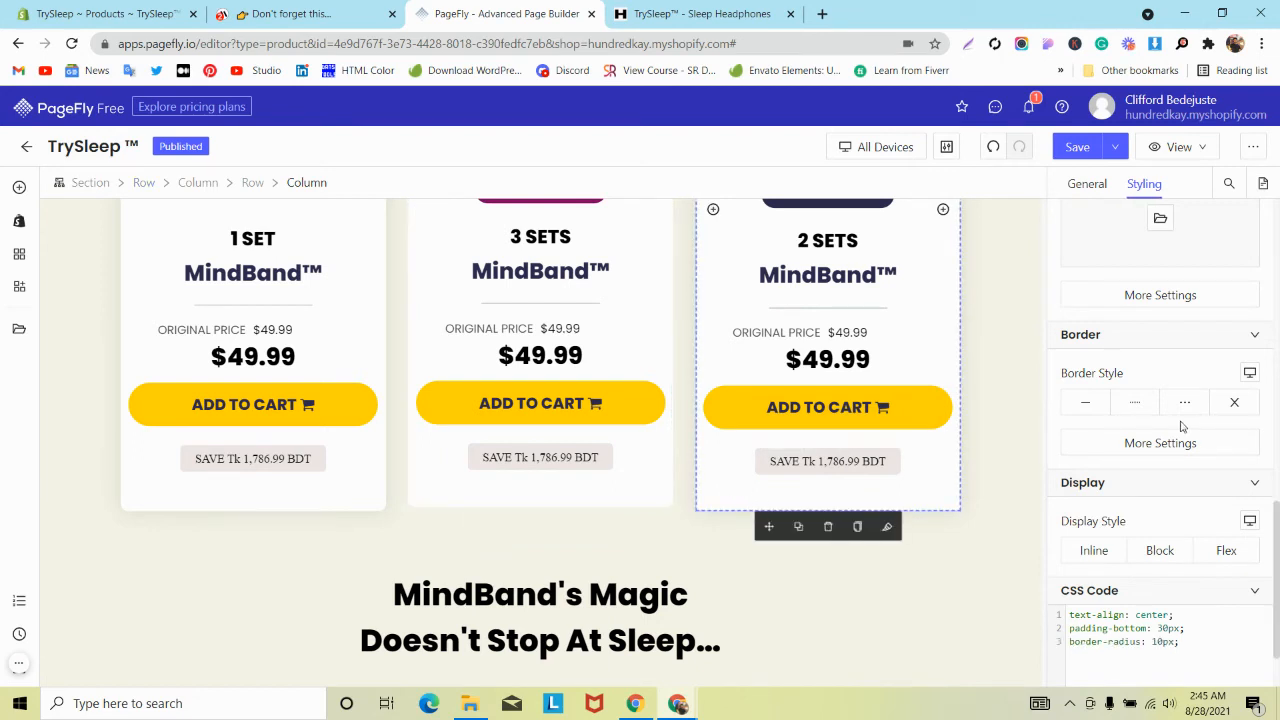
# Check the inner column's border radius and set the 2 Sets card's inner row to a 10 px border radius on all corners.
pyautogui.scroll(-1, 1181, 427)
pyautogui.click(1143, 357)
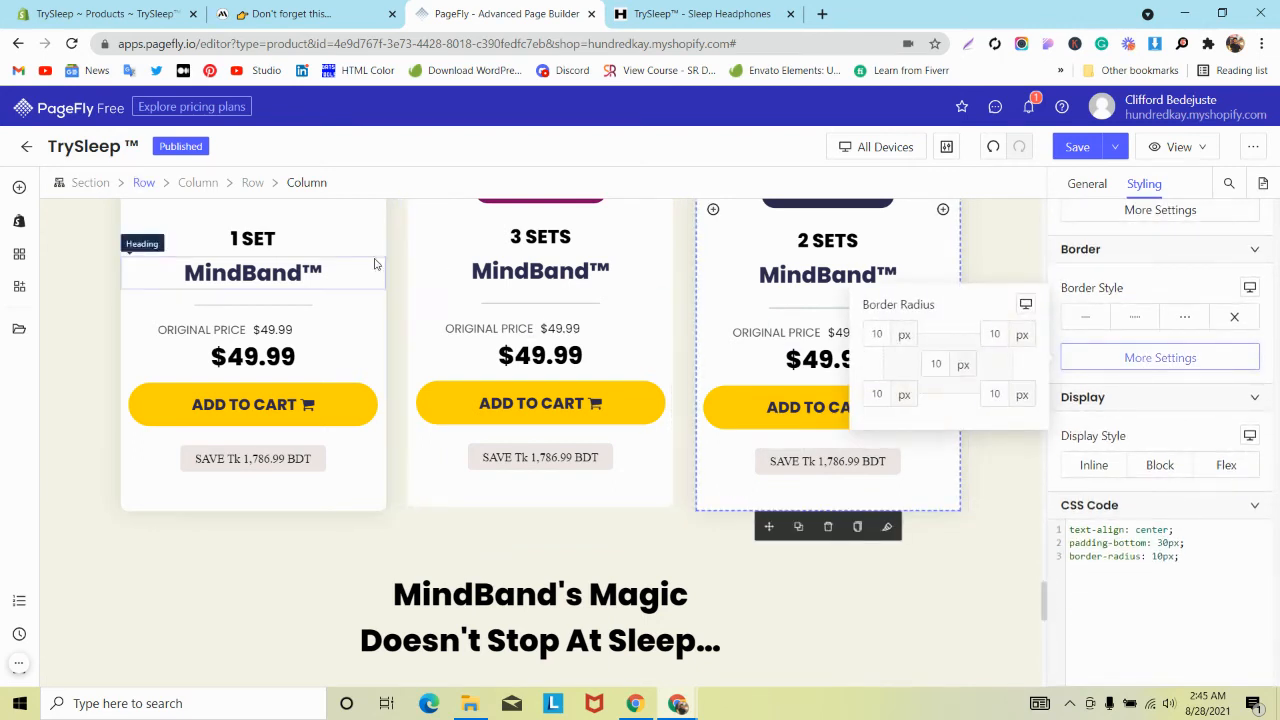
pyautogui.click(252, 183)
pyautogui.click(1143, 360)
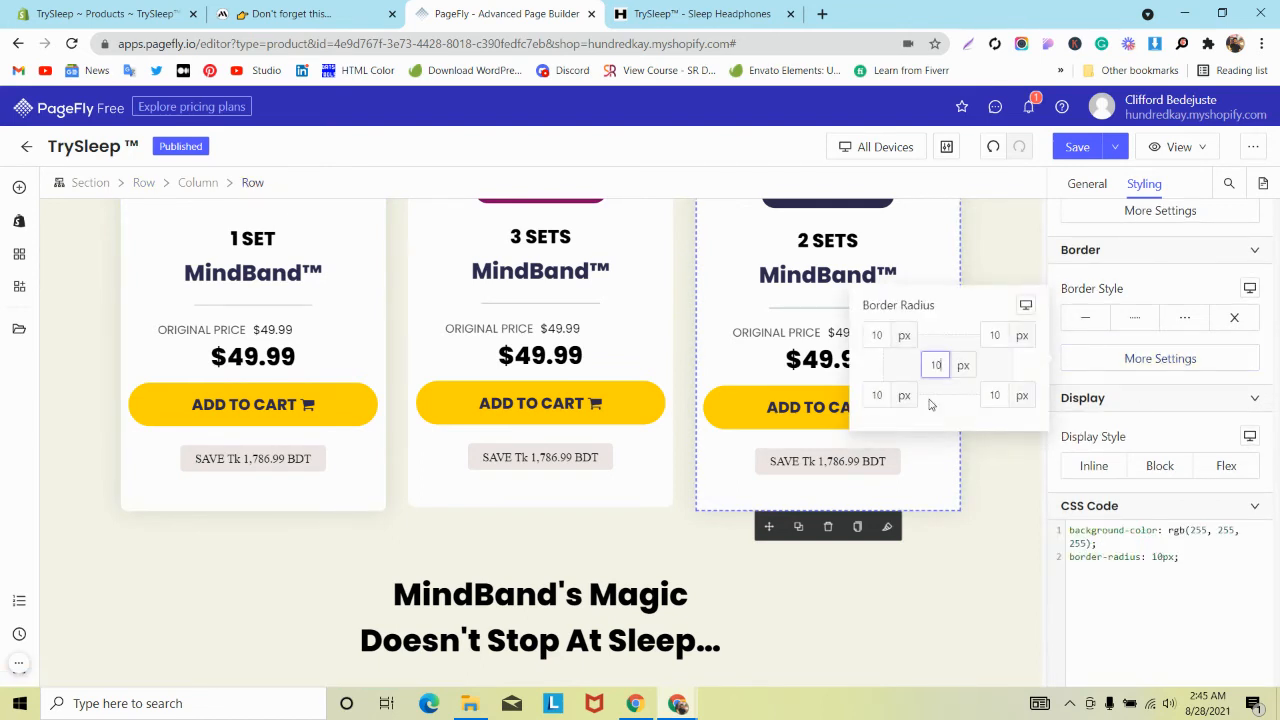
pyautogui.click(979, 503)
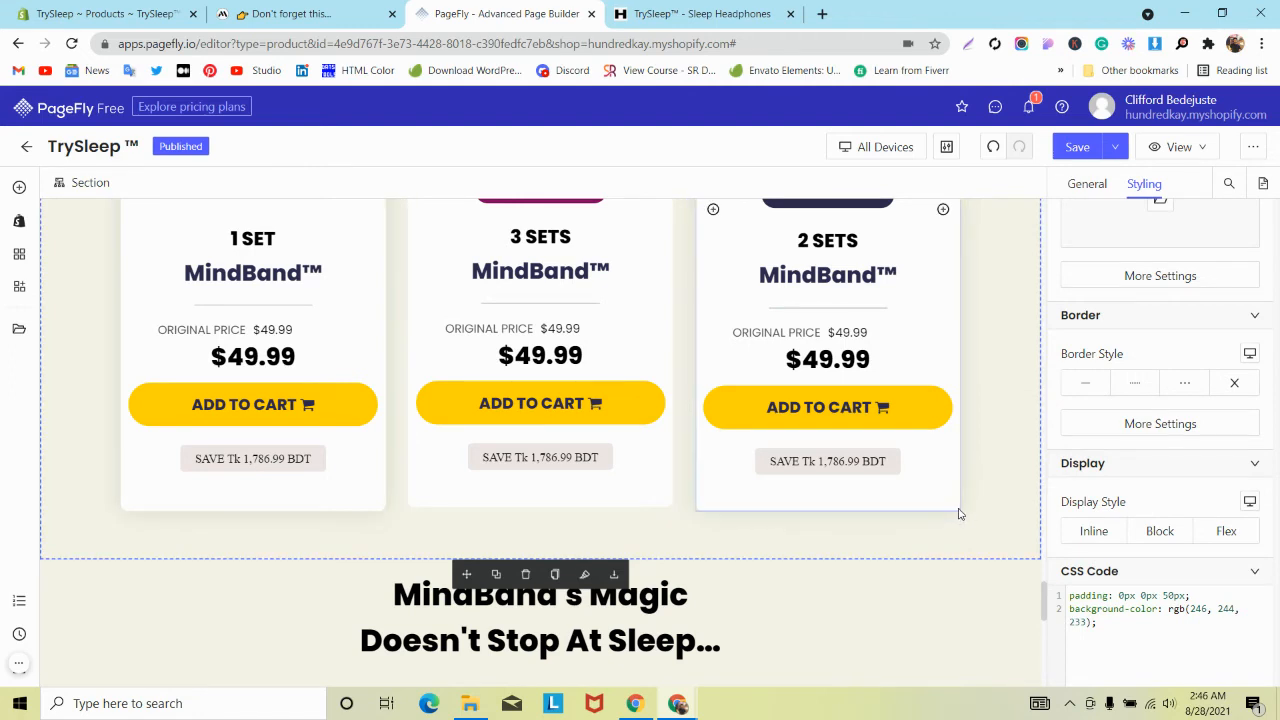
# Set the background color of the 2 Sets card's inner column to fully transparent, rgba(34, 25, 77, 0).
pyautogui.click(958, 514)
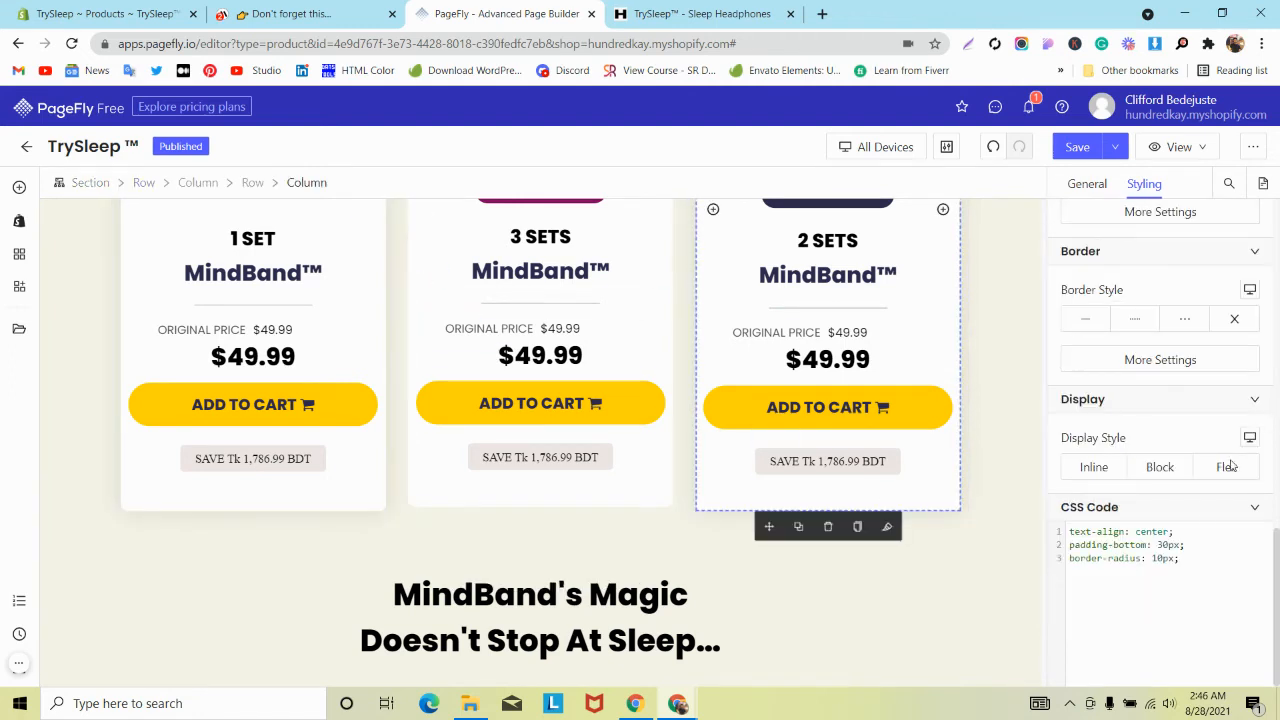
pyautogui.scroll(5, 1232, 466)
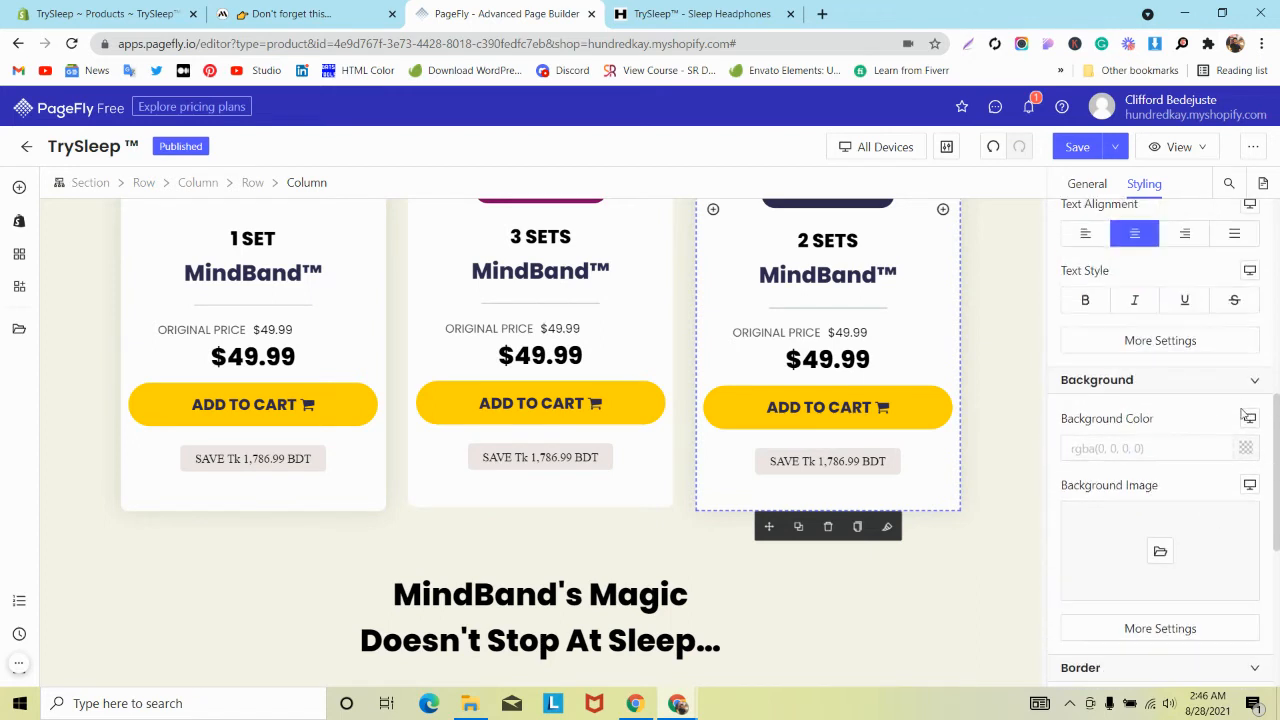
pyautogui.click(1246, 449)
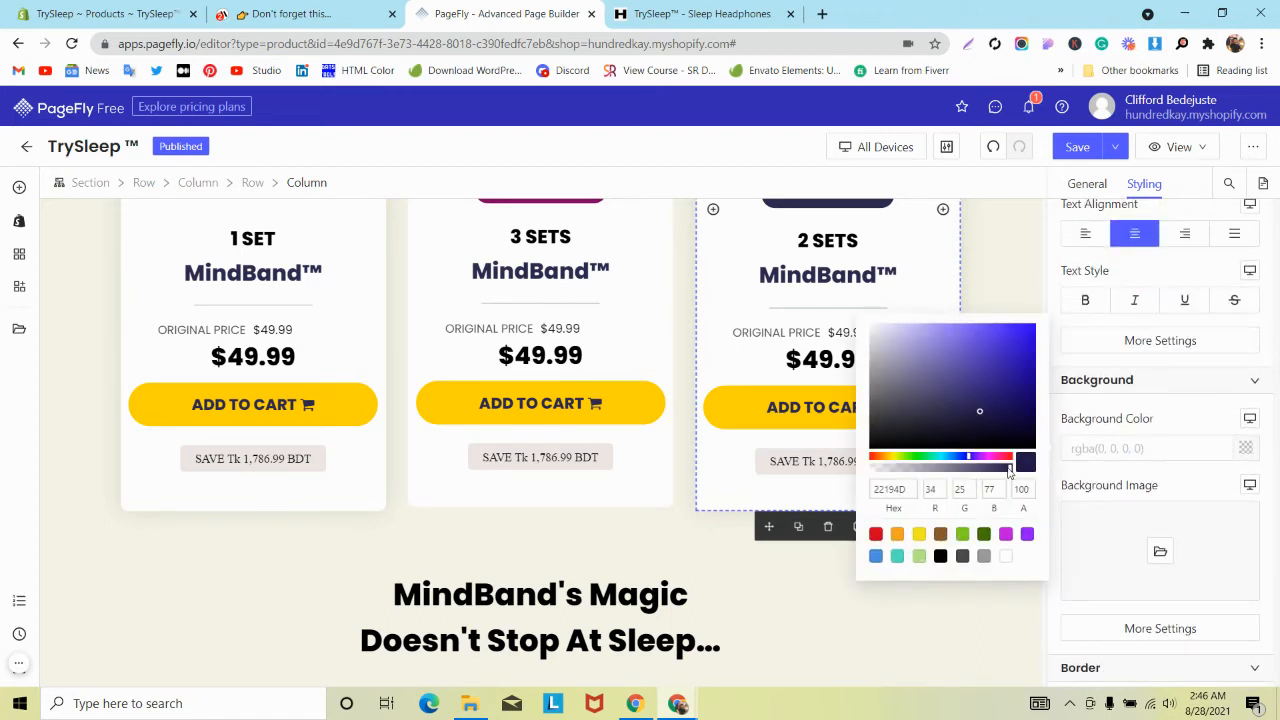
pyautogui.moveTo(1009, 470); pyautogui.dragTo(870, 468)
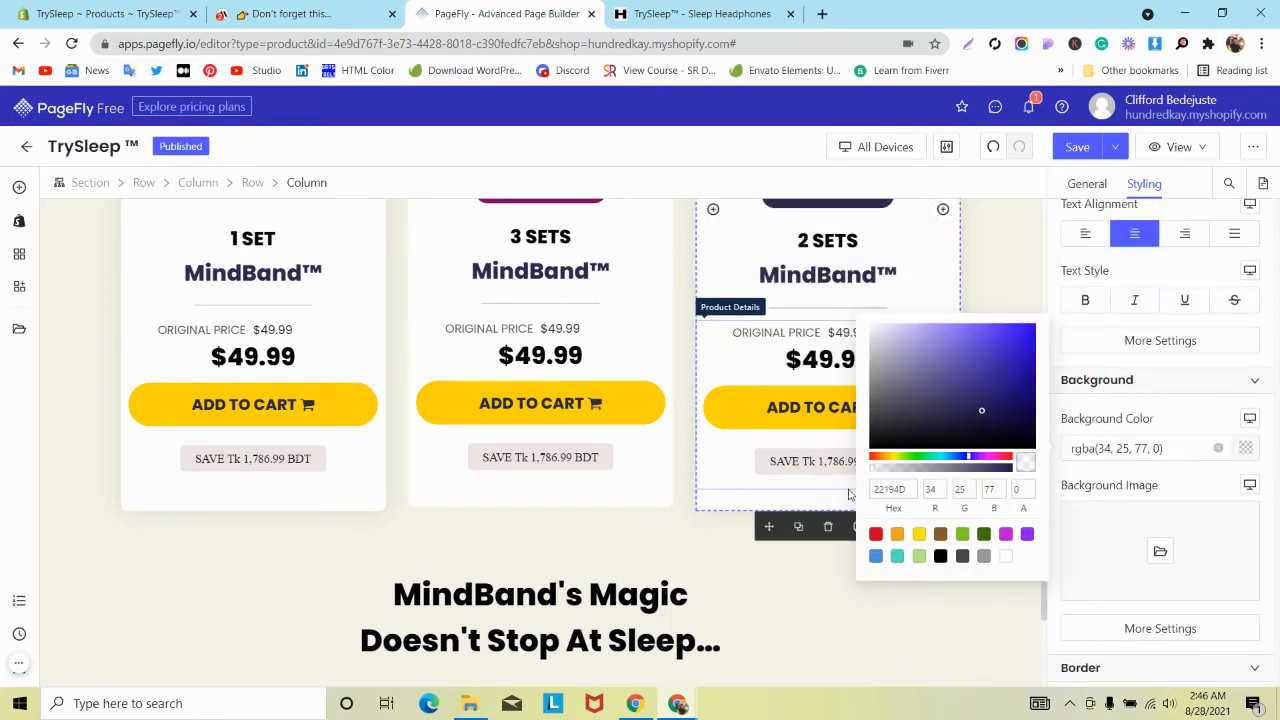
# Close the color settings of the 2 Sets card's inner column and save the page.
pyautogui.click(605, 504)
pyautogui.click(726, 507)
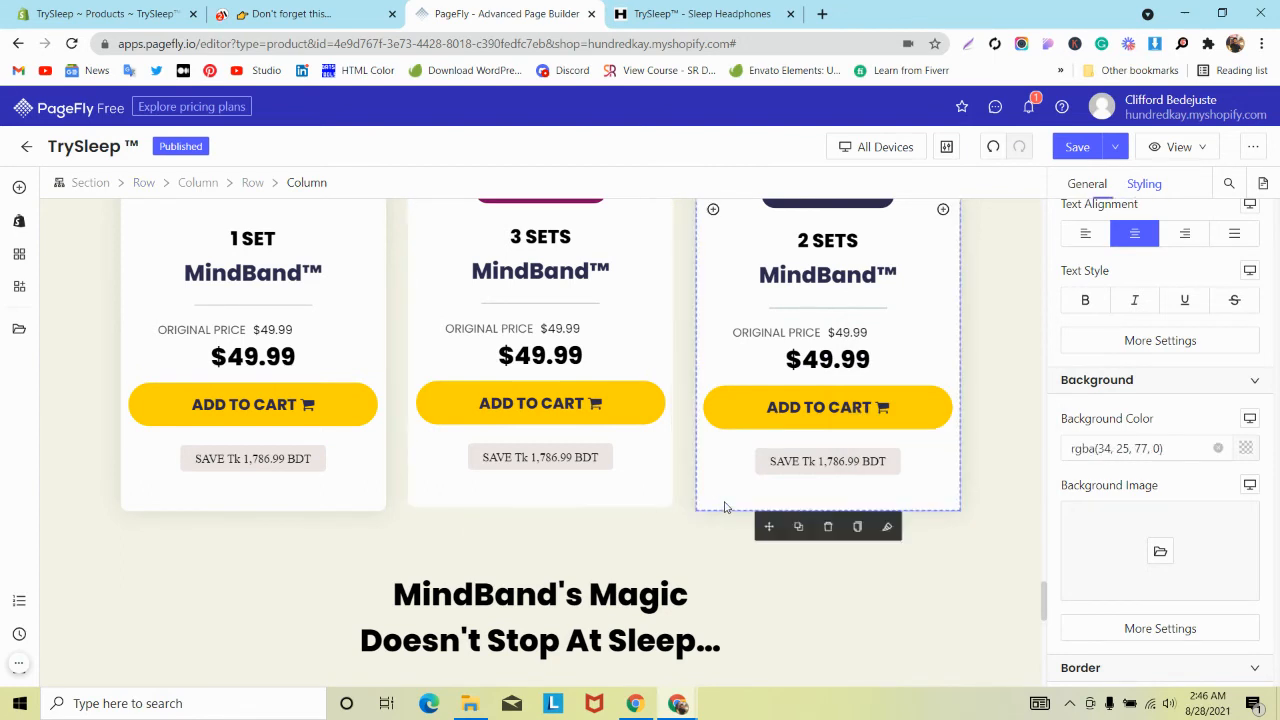
pyautogui.scroll(-4, 1192, 360)
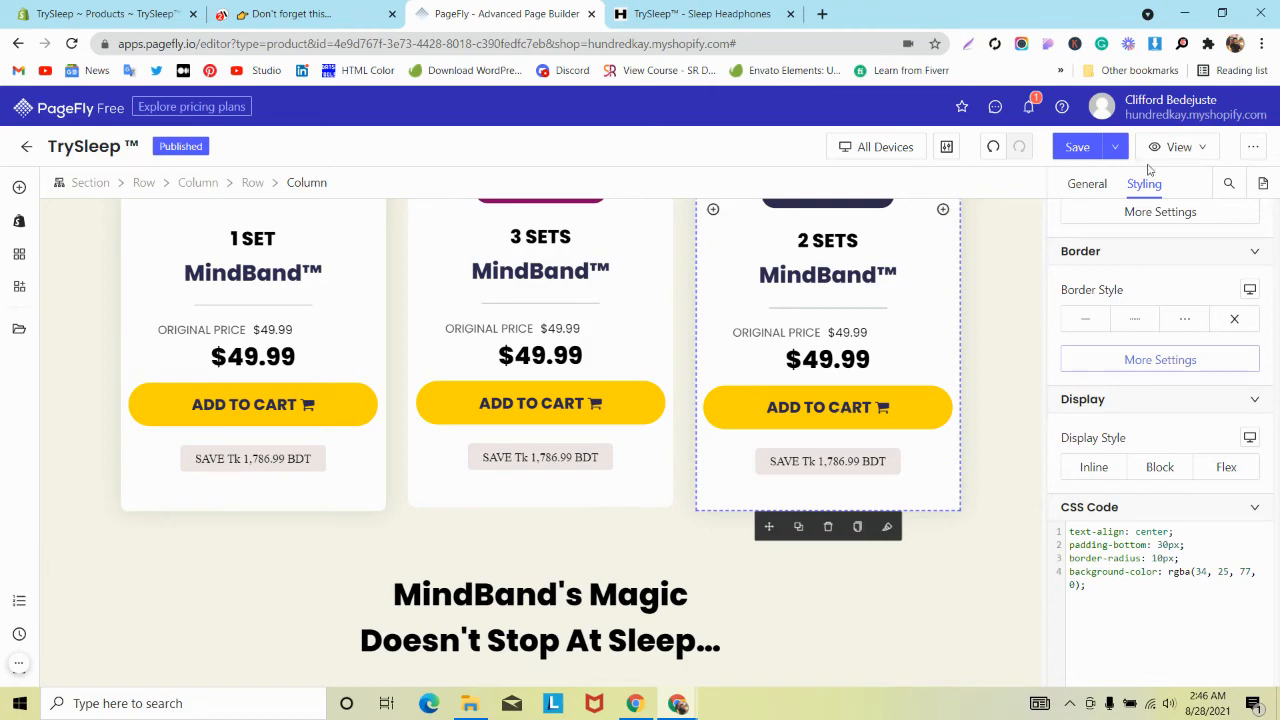
pyautogui.hotkey('ctrl', 's')
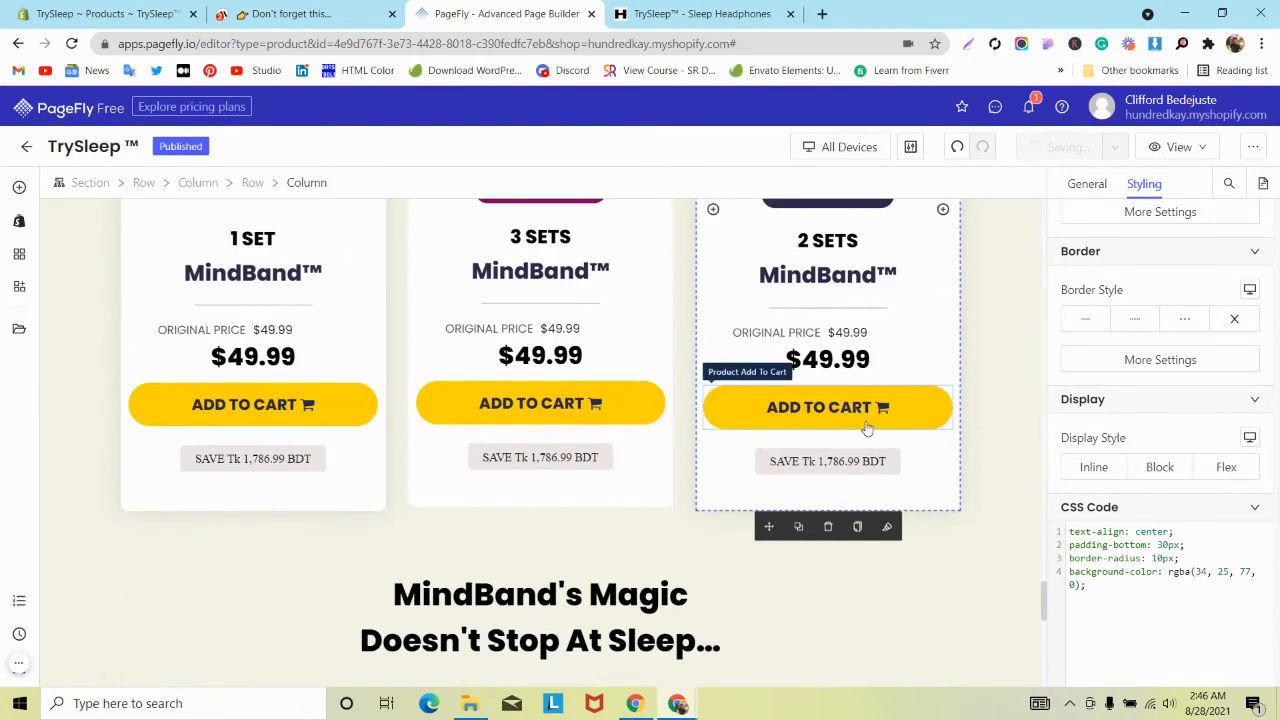
# Reload the live TrySleep product page, close its developer tools and close the duplicate preview of it.
pyautogui.click(778, 14)
pyautogui.click(76, 46)
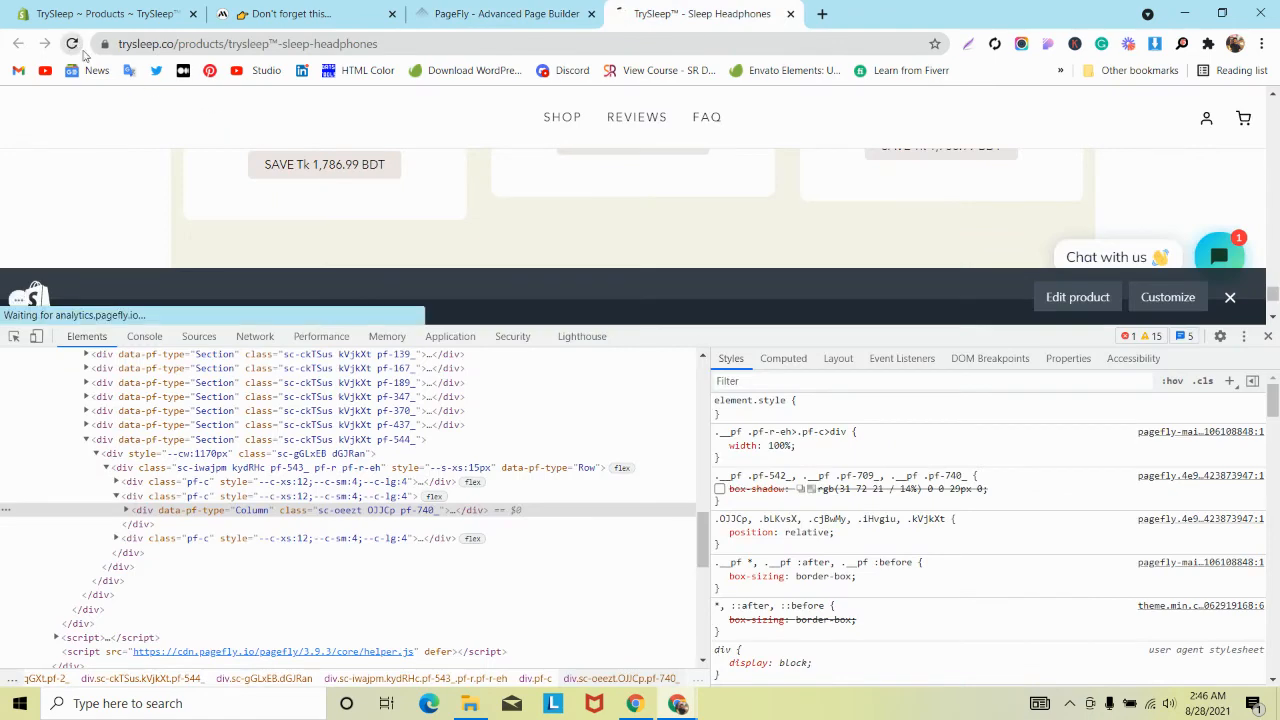
pyautogui.click(1268, 337)
pyautogui.click(422, 8)
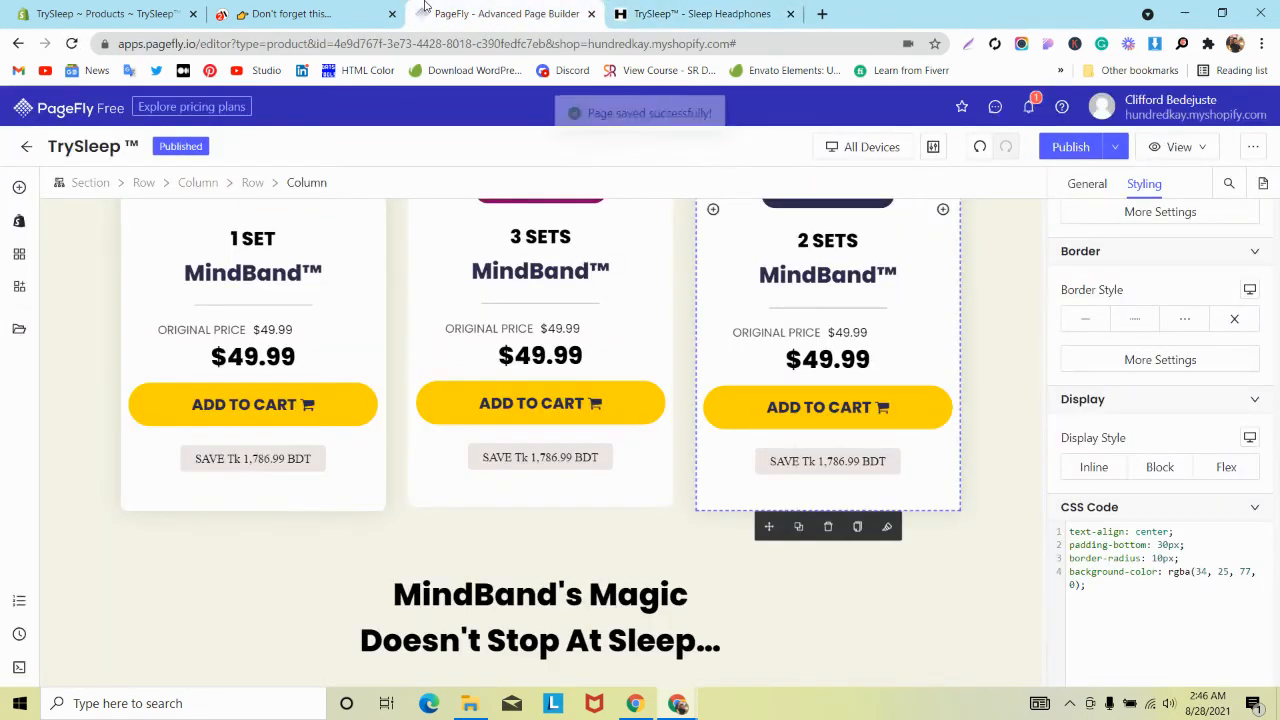
pyautogui.click(1165, 150)
pyautogui.click(1160, 205)
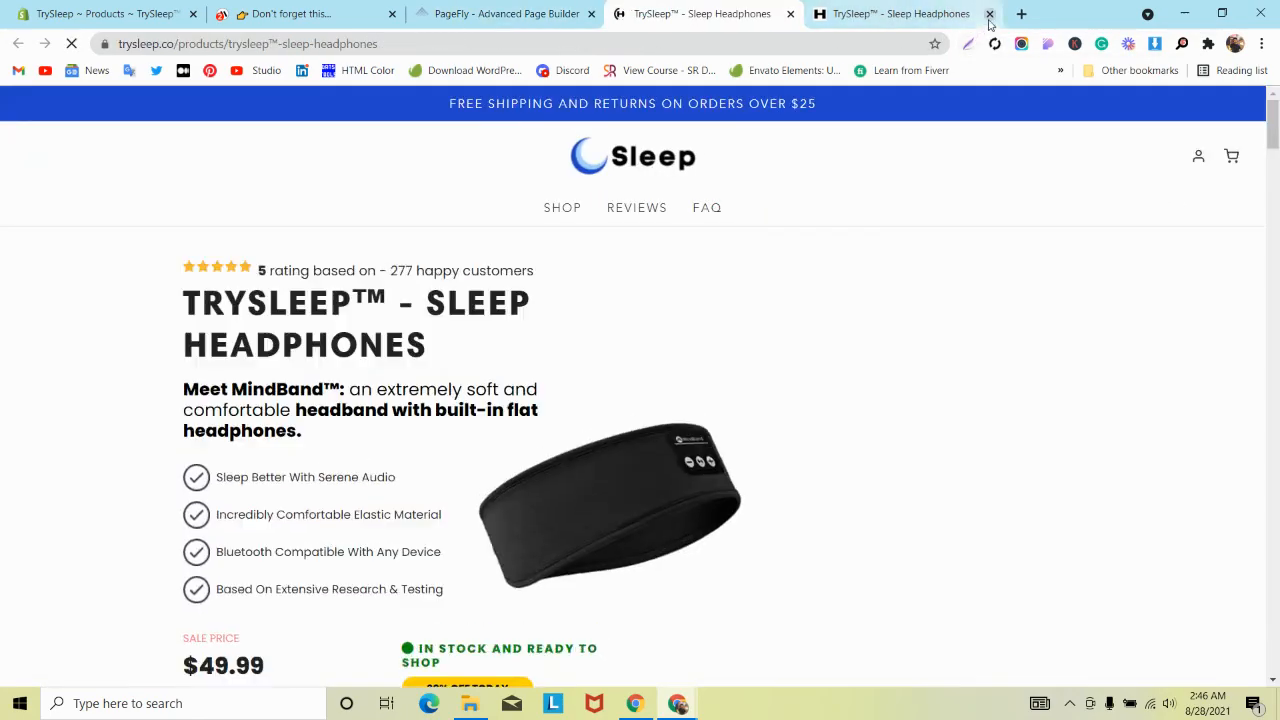
pyautogui.click(989, 14)
# Compare the heights, backgrounds and lower edges of the three pricing cards on the live product page.
pyautogui.scroll(-20, 664, 174)
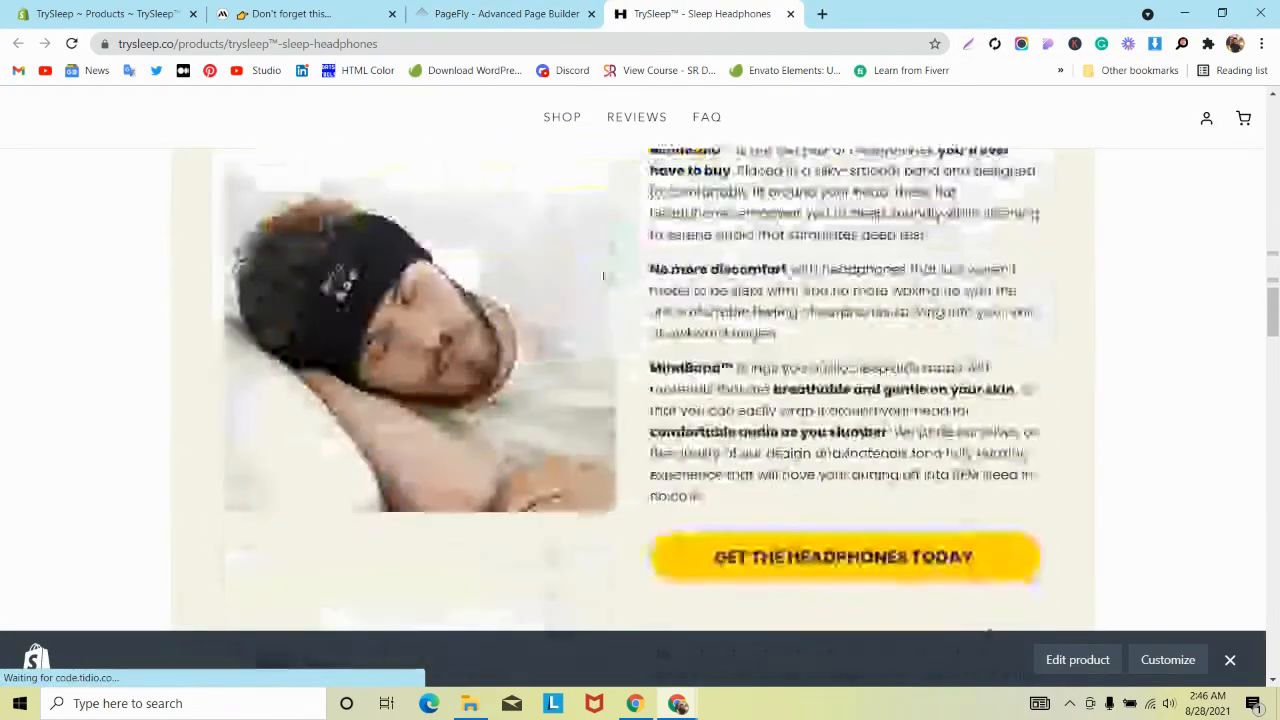
pyautogui.scroll(-20, 601, 277)
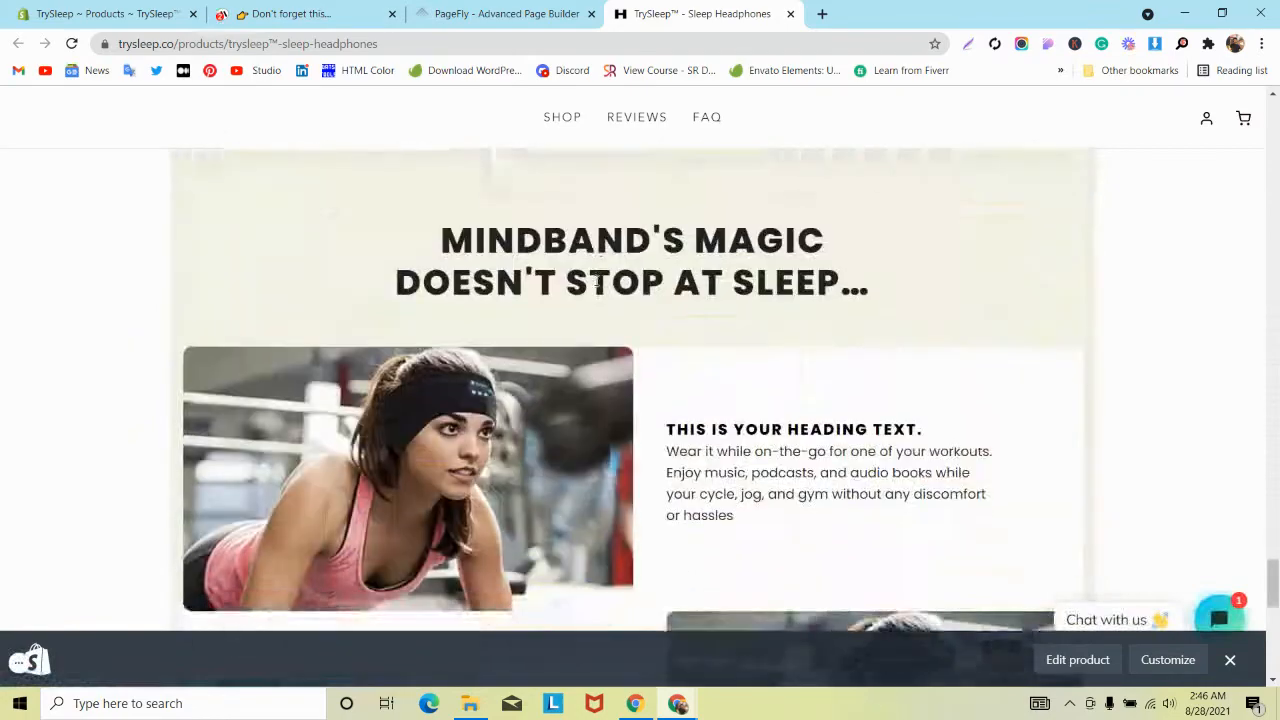
pyautogui.scroll(-3, 590, 280)
pyautogui.scroll(10, 590, 280)
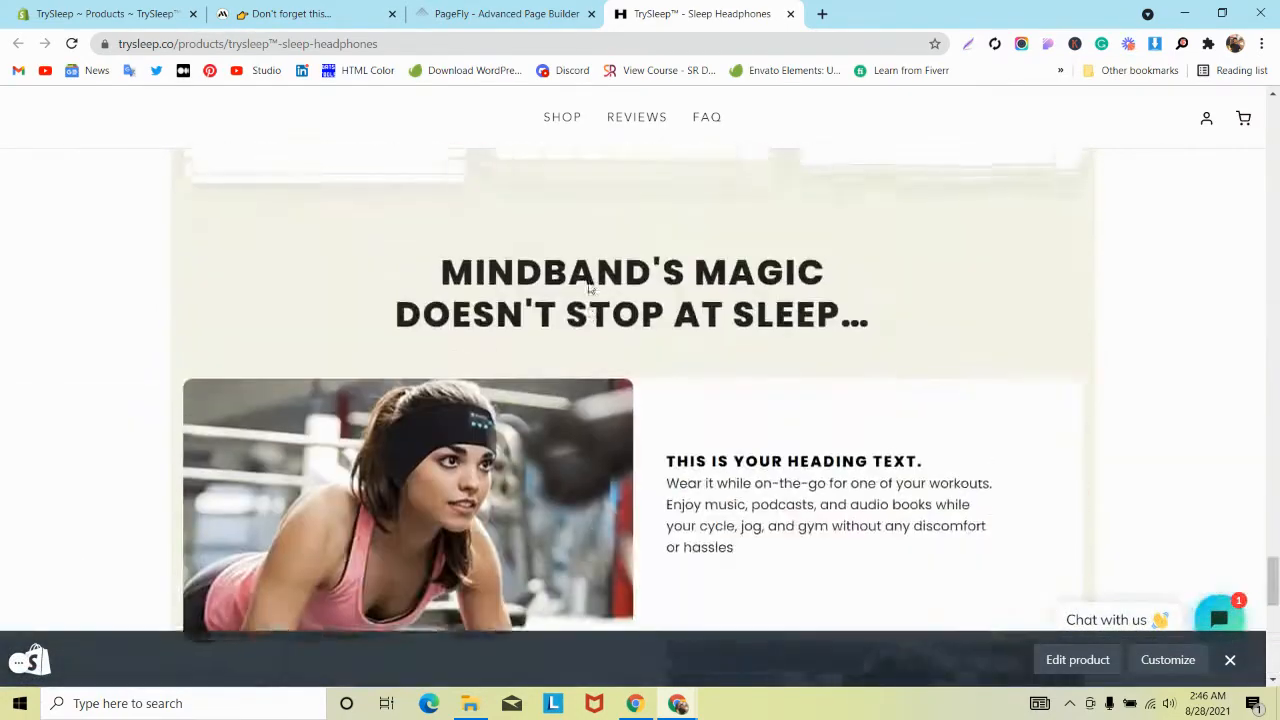
pyautogui.scroll(-3, 588, 283)
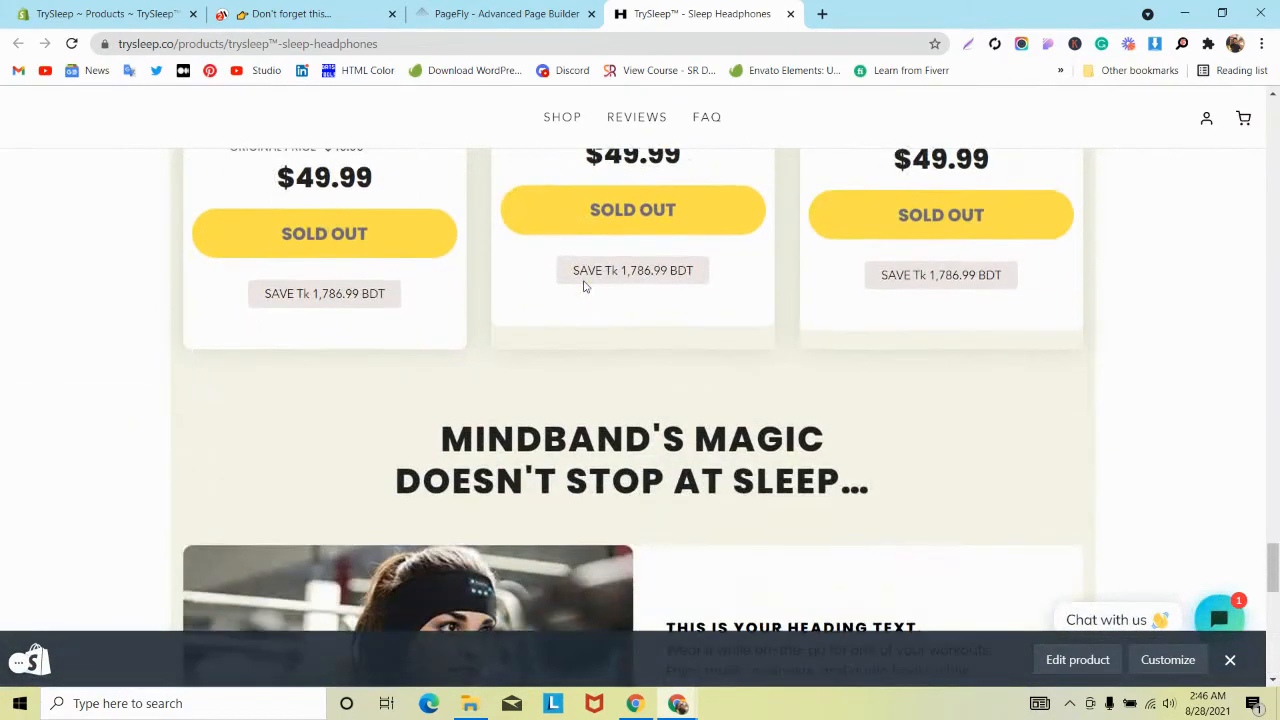
pyautogui.scroll(5, 586, 286)
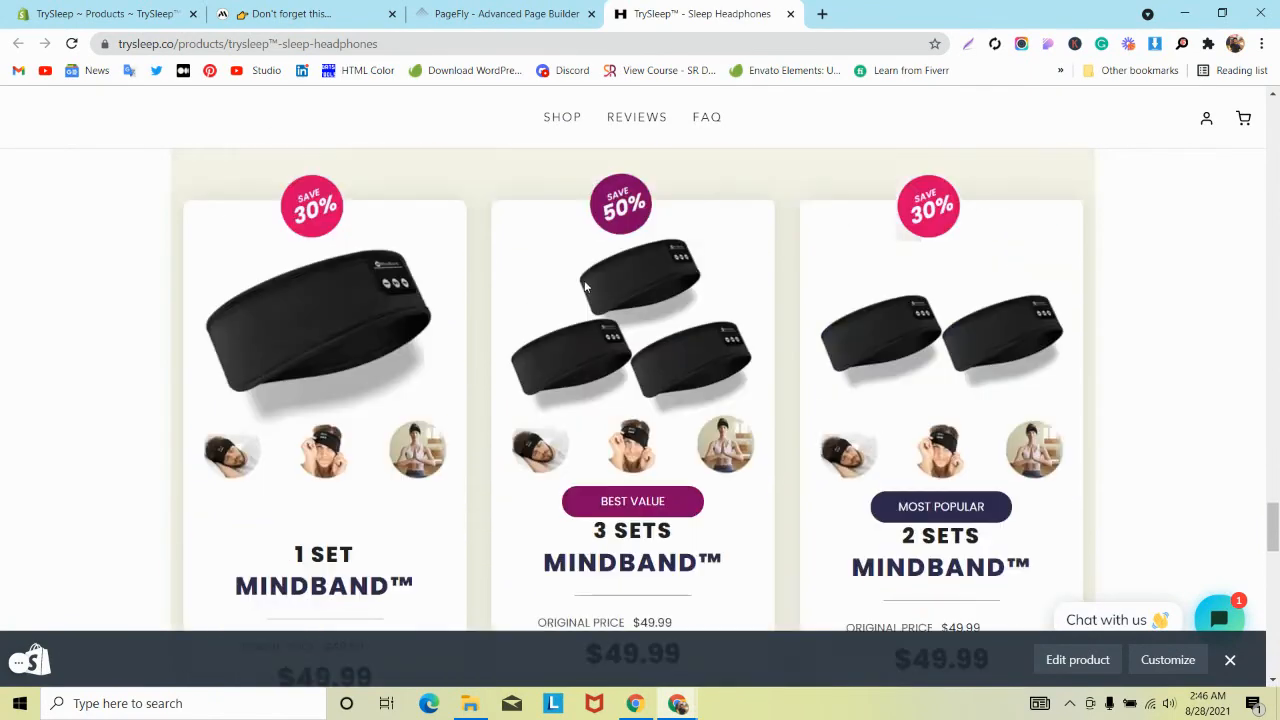
# Select the row holding the three pricing cards in PageFly, review its content settings, and compare its bottom edge with the live page.
pyautogui.click(493, 8)
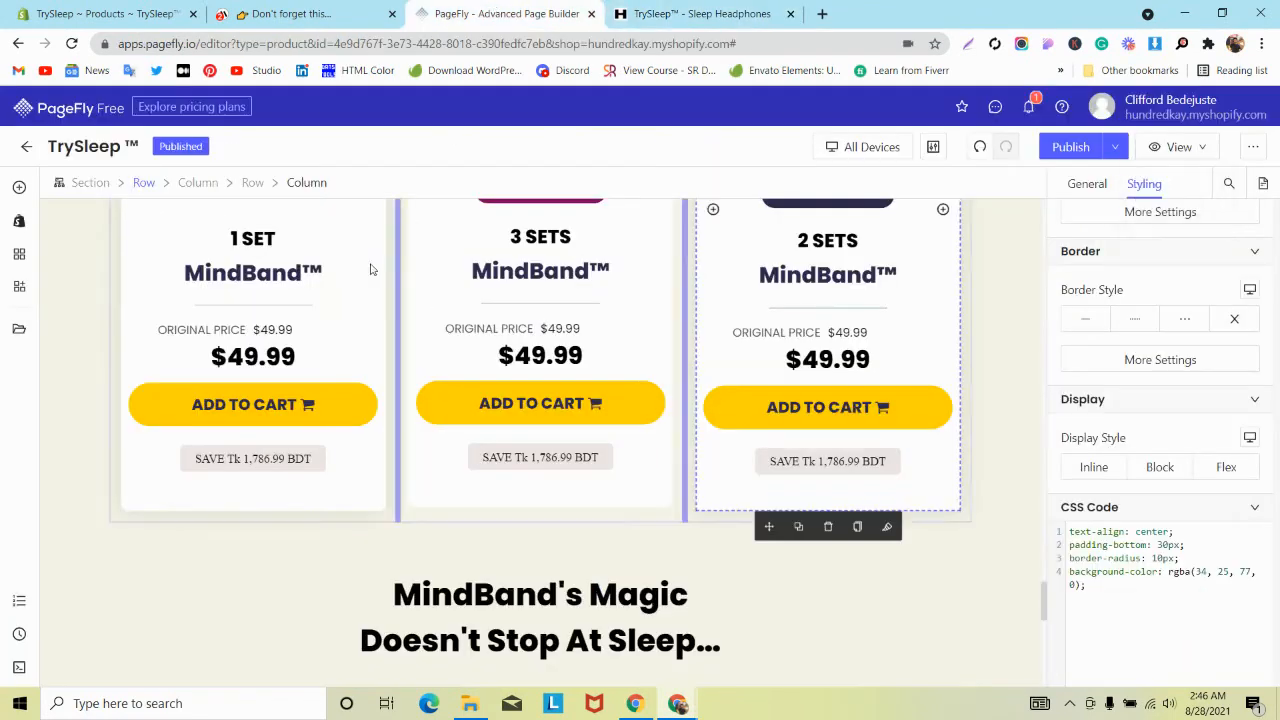
pyautogui.scroll(5, 360, 285)
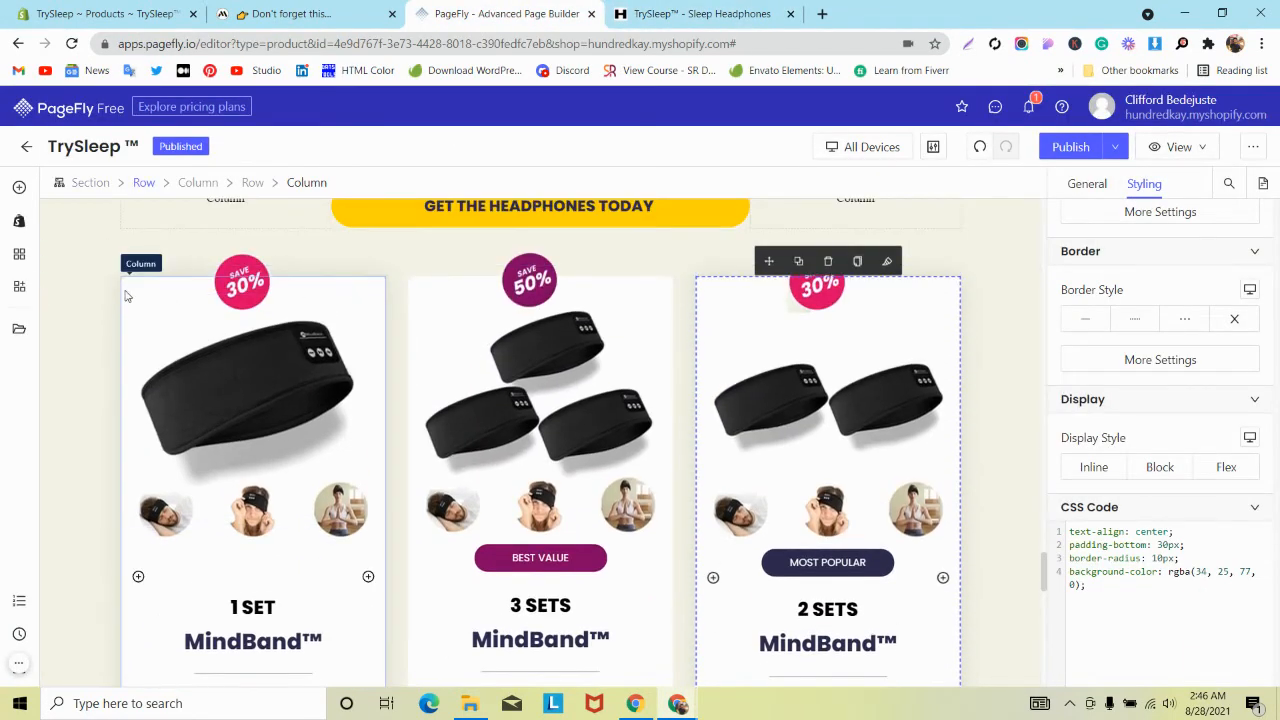
pyautogui.click(119, 286)
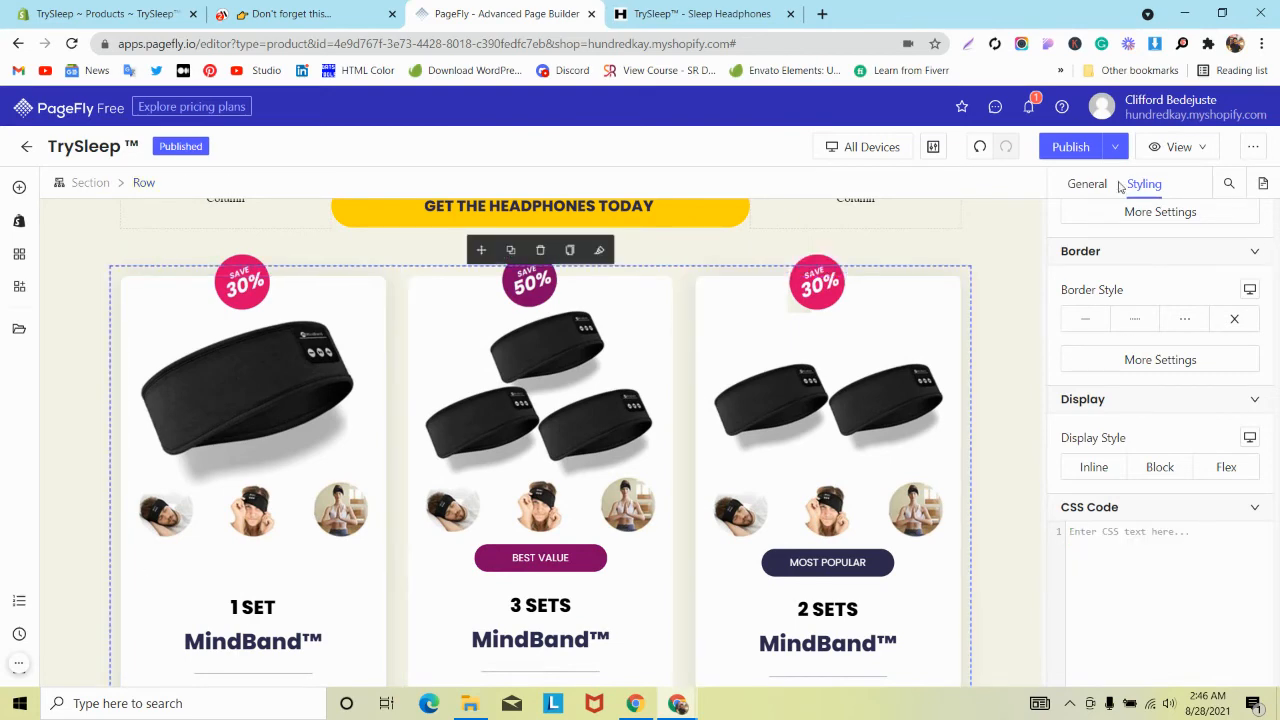
pyautogui.click(1087, 184)
pyautogui.scroll(3, 1095, 343)
pyautogui.scroll(3, 1095, 343)
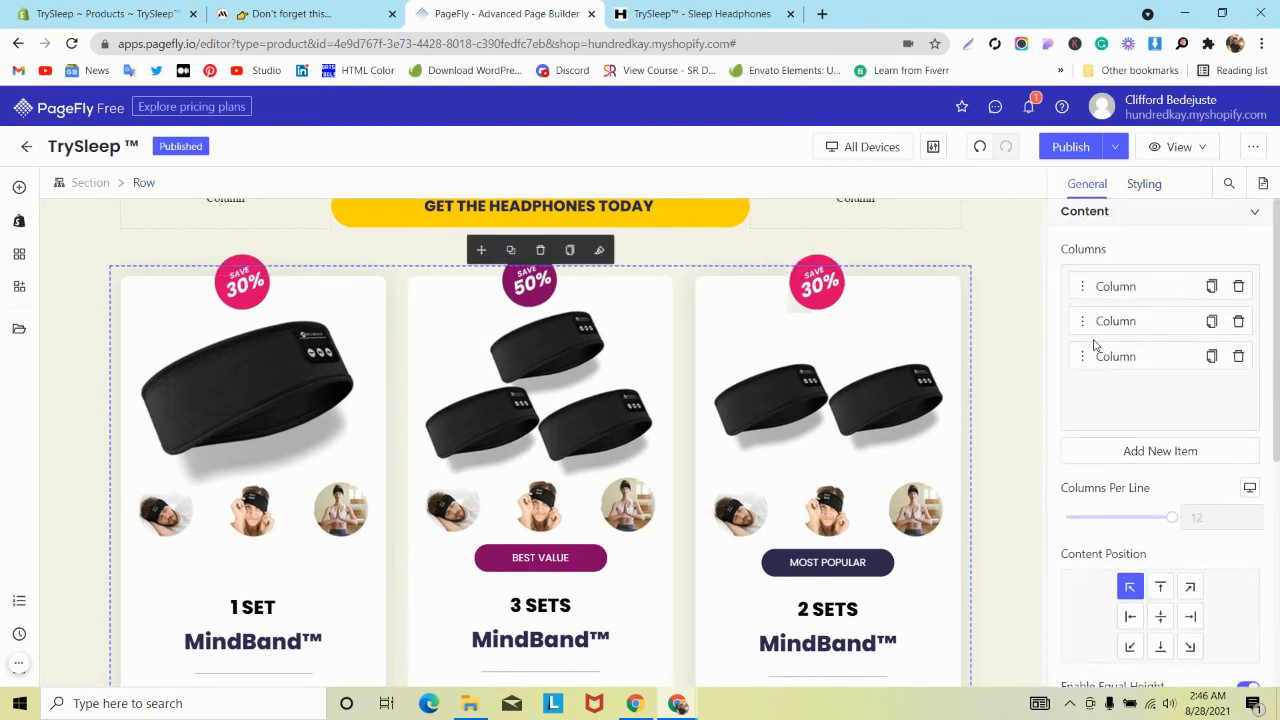
pyautogui.scroll(-5, 540, 400)
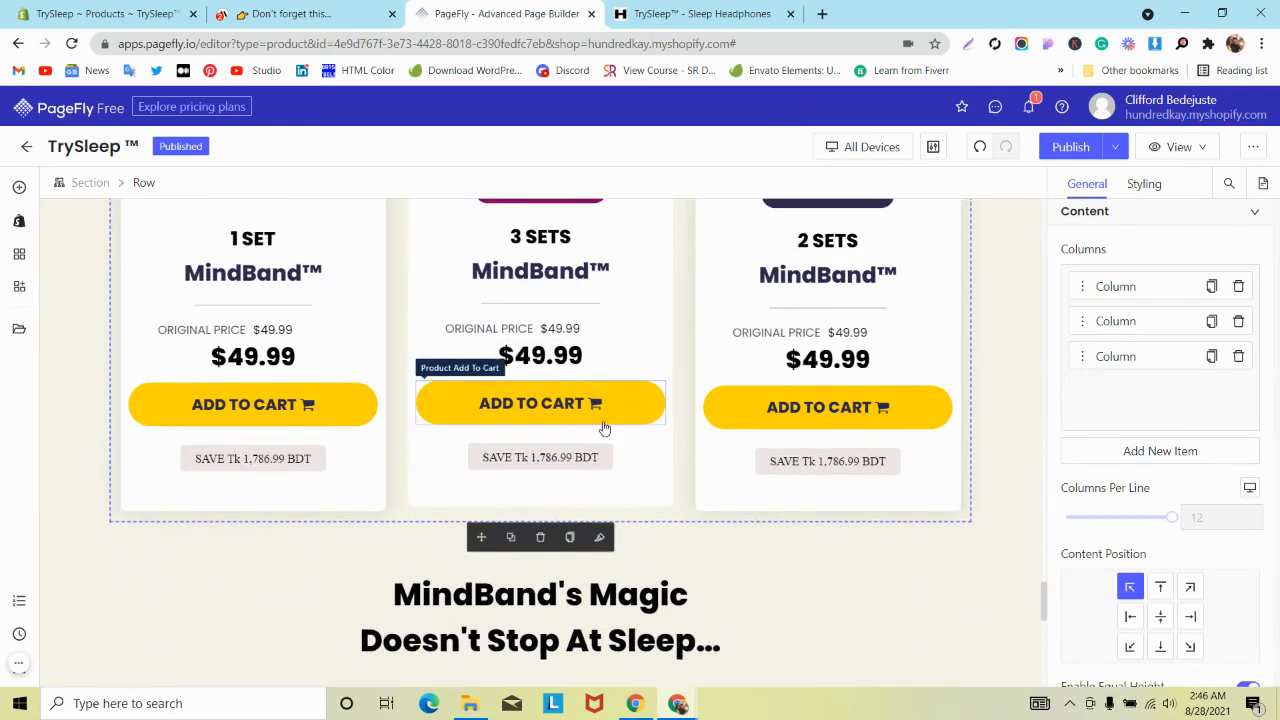
pyautogui.click(700, 14)
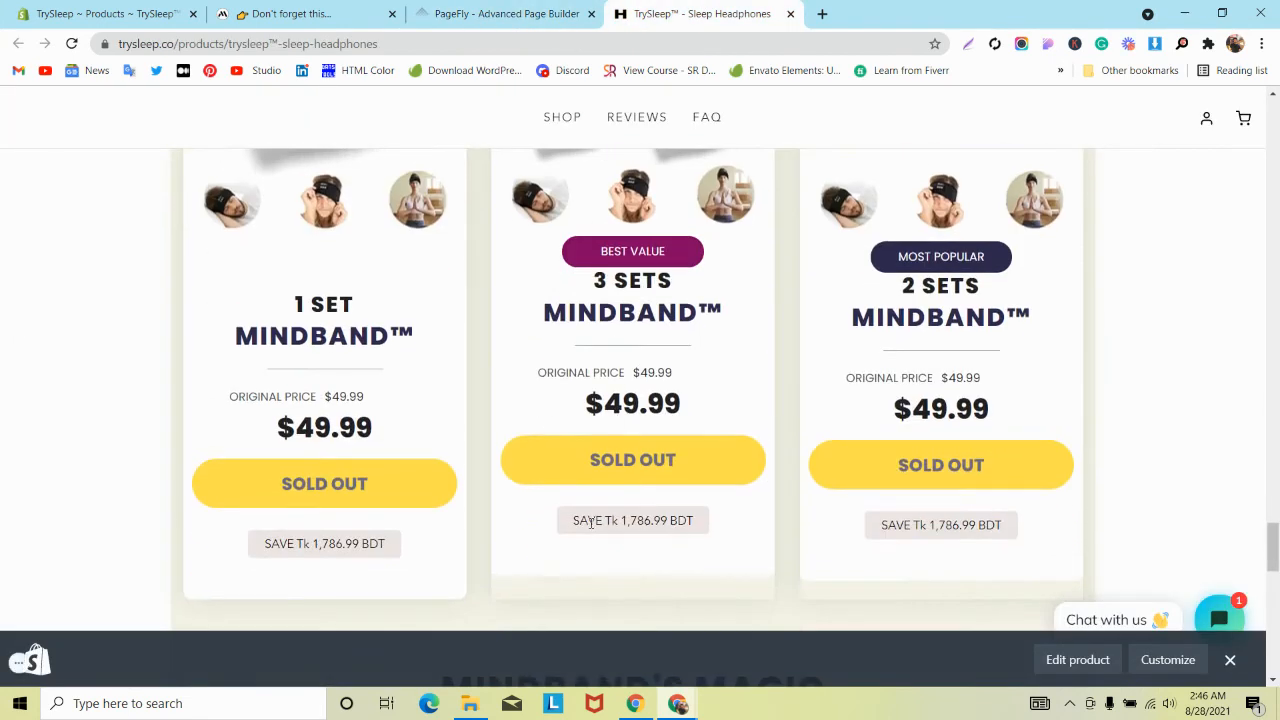
pyautogui.scroll(-1, 590, 525)
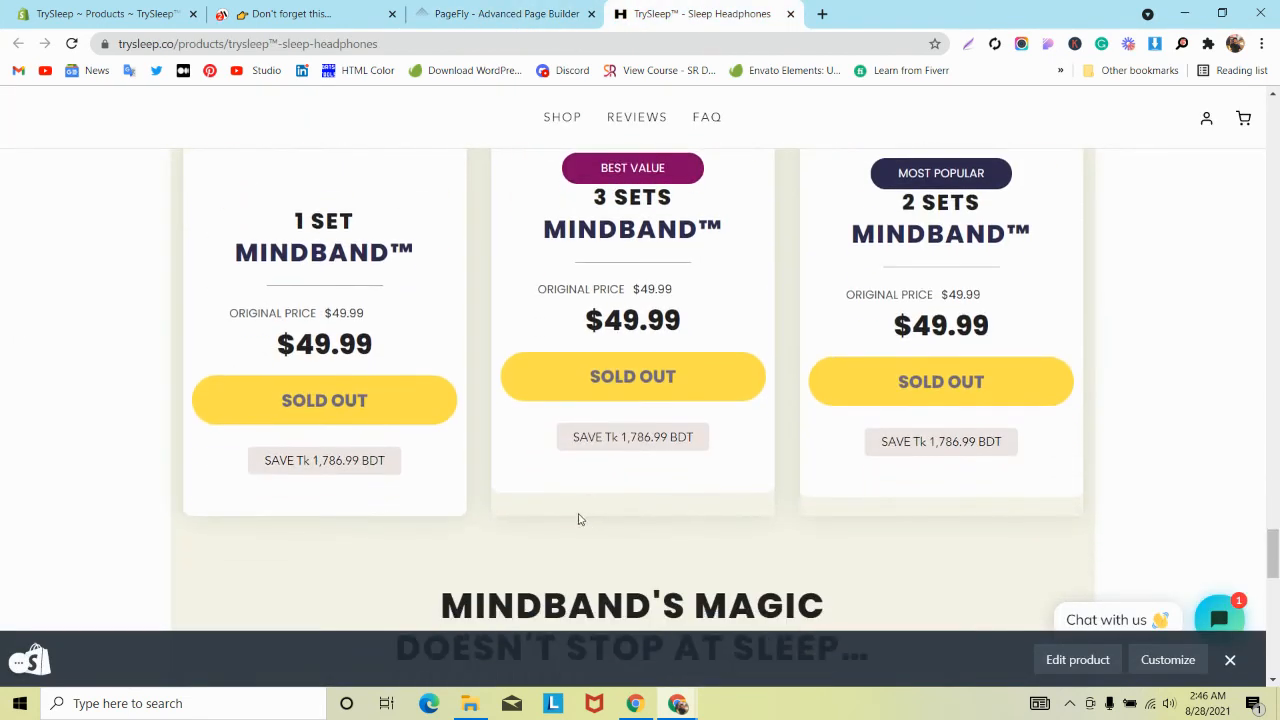
# Set the PageFly editor to Mobile view, review the pricing cards and the section below them, and switch to the MindBand product page.
pyautogui.click(505, 14)
pyautogui.scroll(-10, 375, 330)
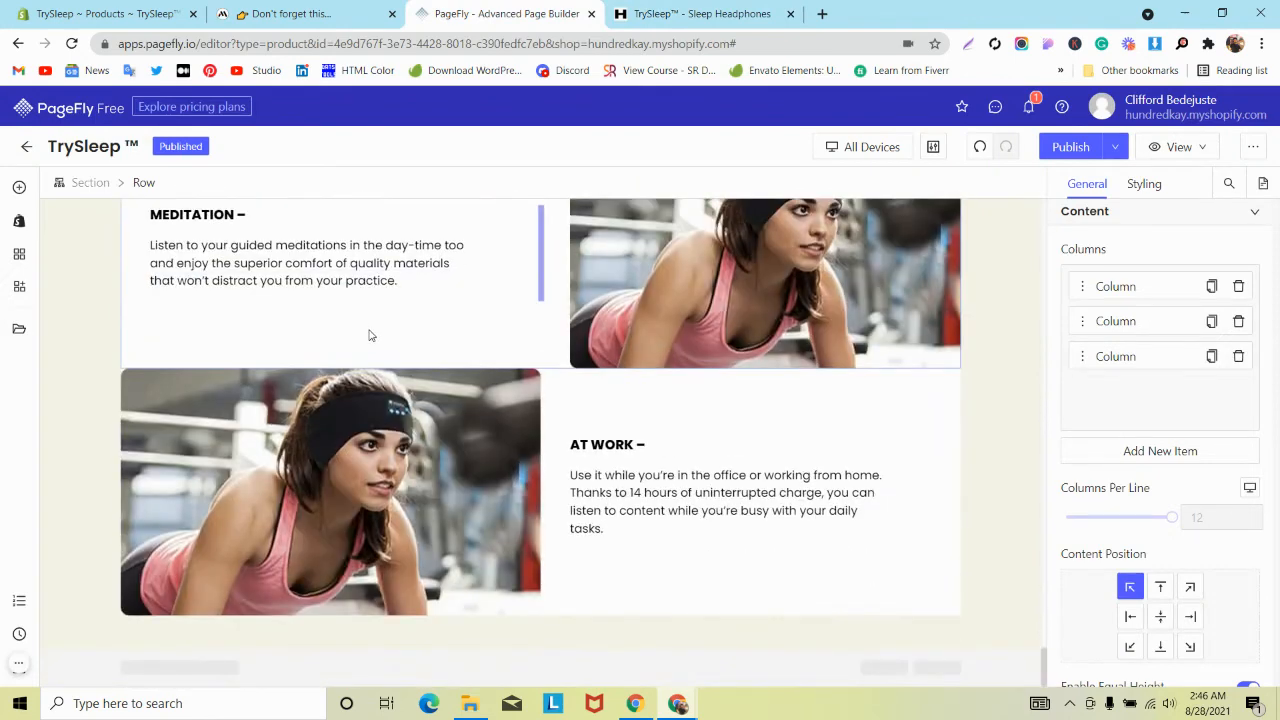
pyautogui.click(857, 147)
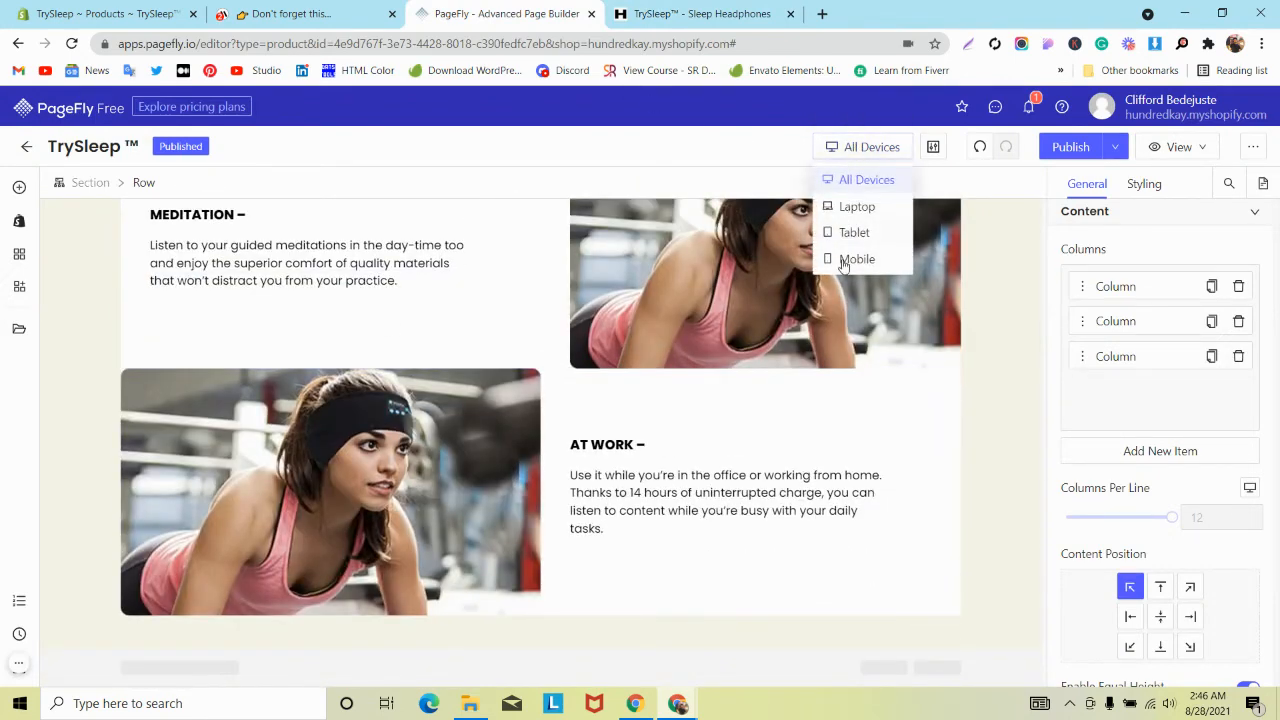
pyautogui.click(848, 260)
pyautogui.scroll(-4, 494, 311)
pyautogui.scroll(-15, 494, 311)
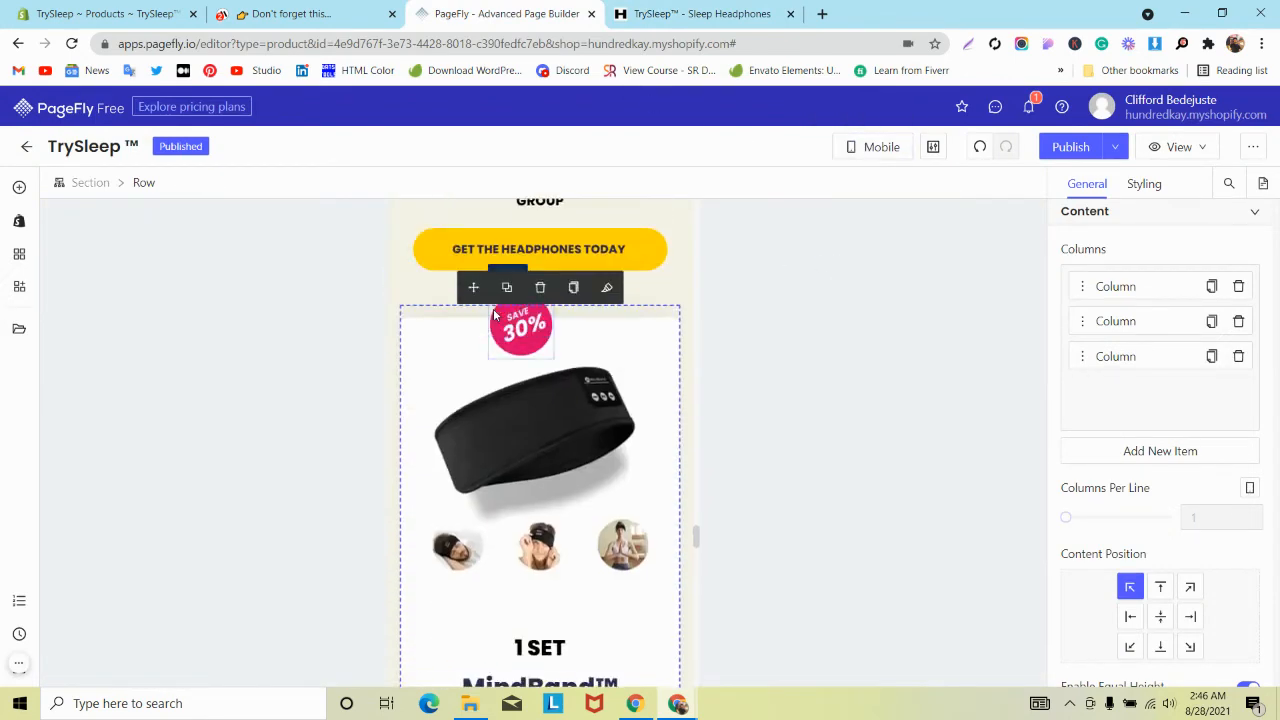
pyautogui.scroll(-12, 494, 311)
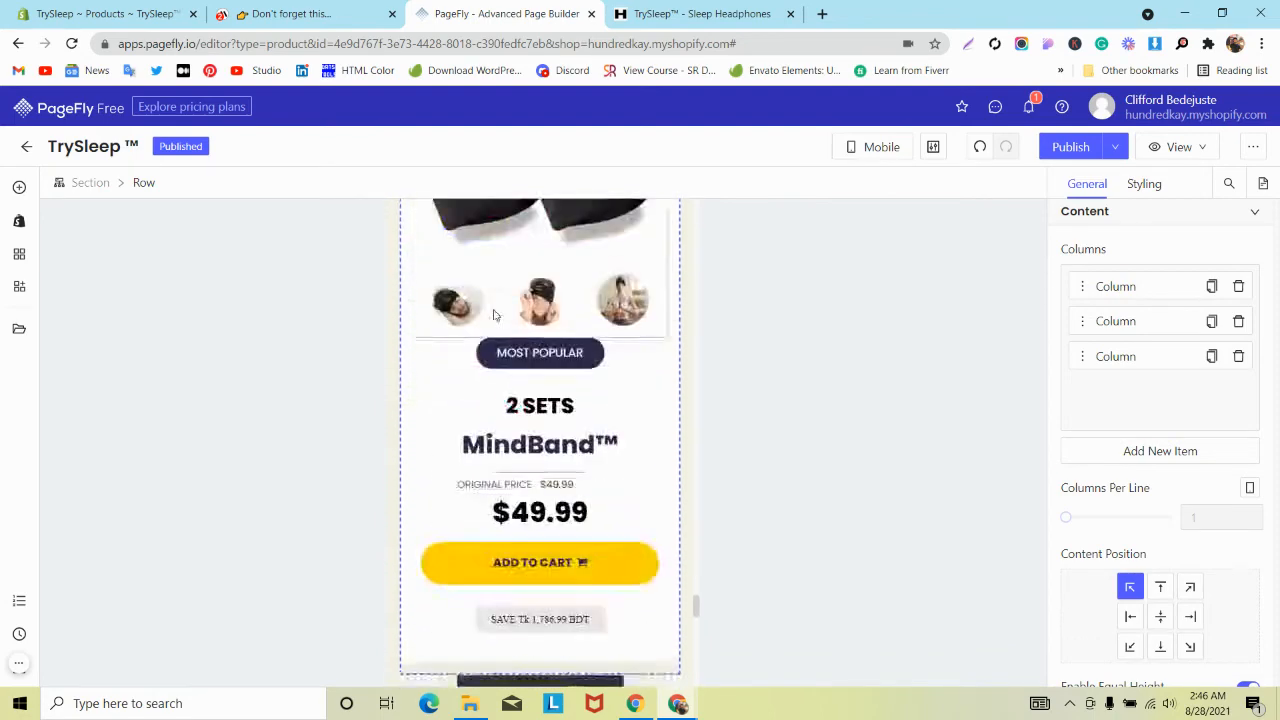
pyautogui.scroll(-3, 493, 315)
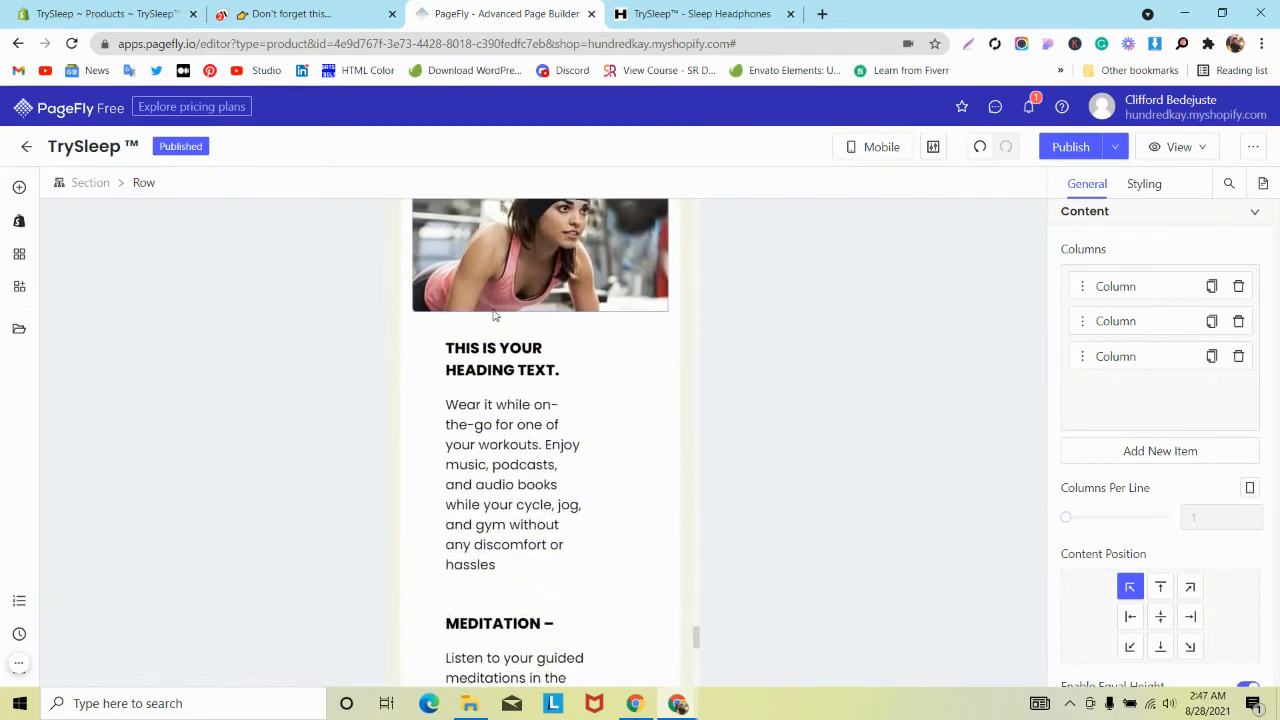
pyautogui.click(300, 14)
pyautogui.rightClick(716, 303)
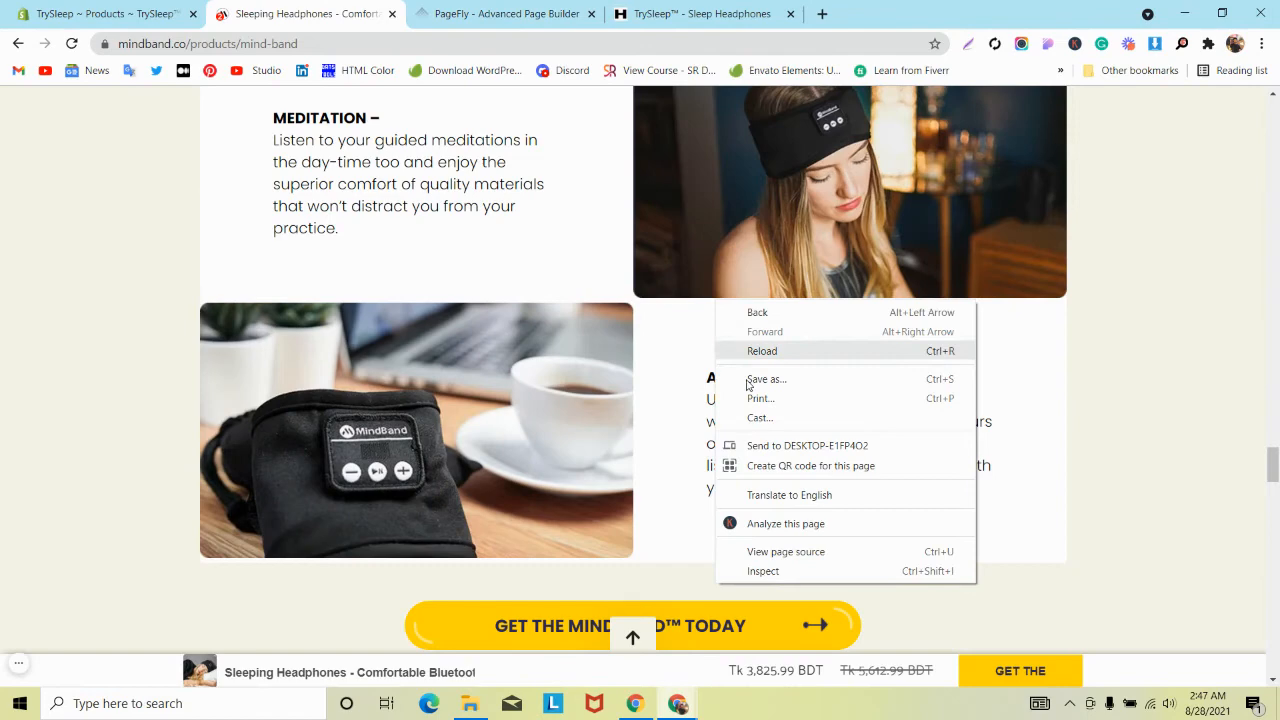
pyautogui.click(788, 552)
pyautogui.click(591, 14)
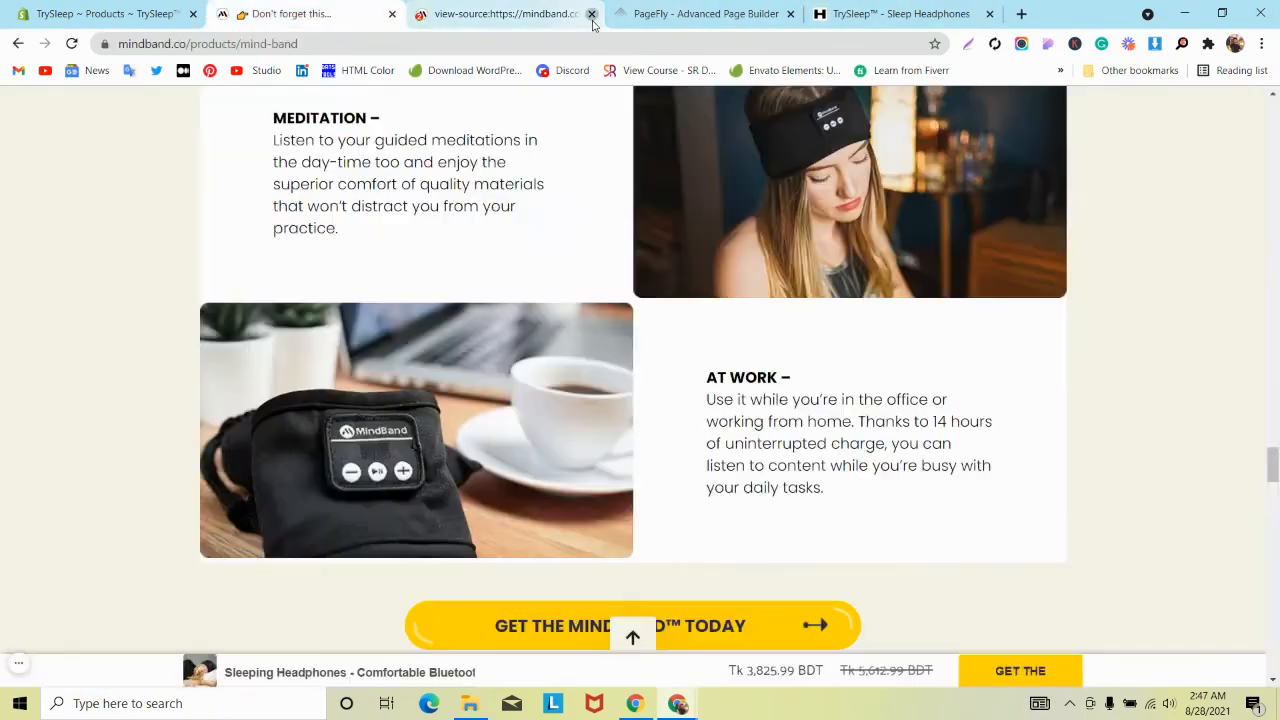
pyautogui.rightClick(928, 325)
pyautogui.click(990, 571)
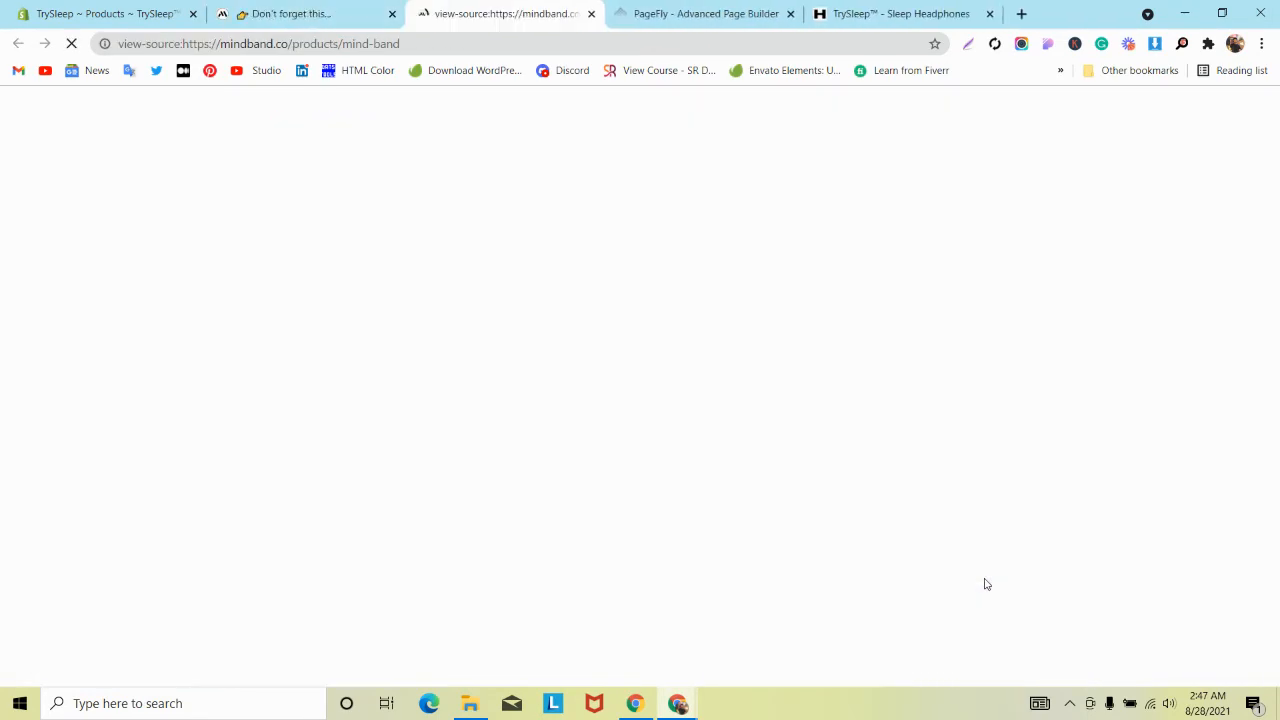
pyautogui.click(591, 14)
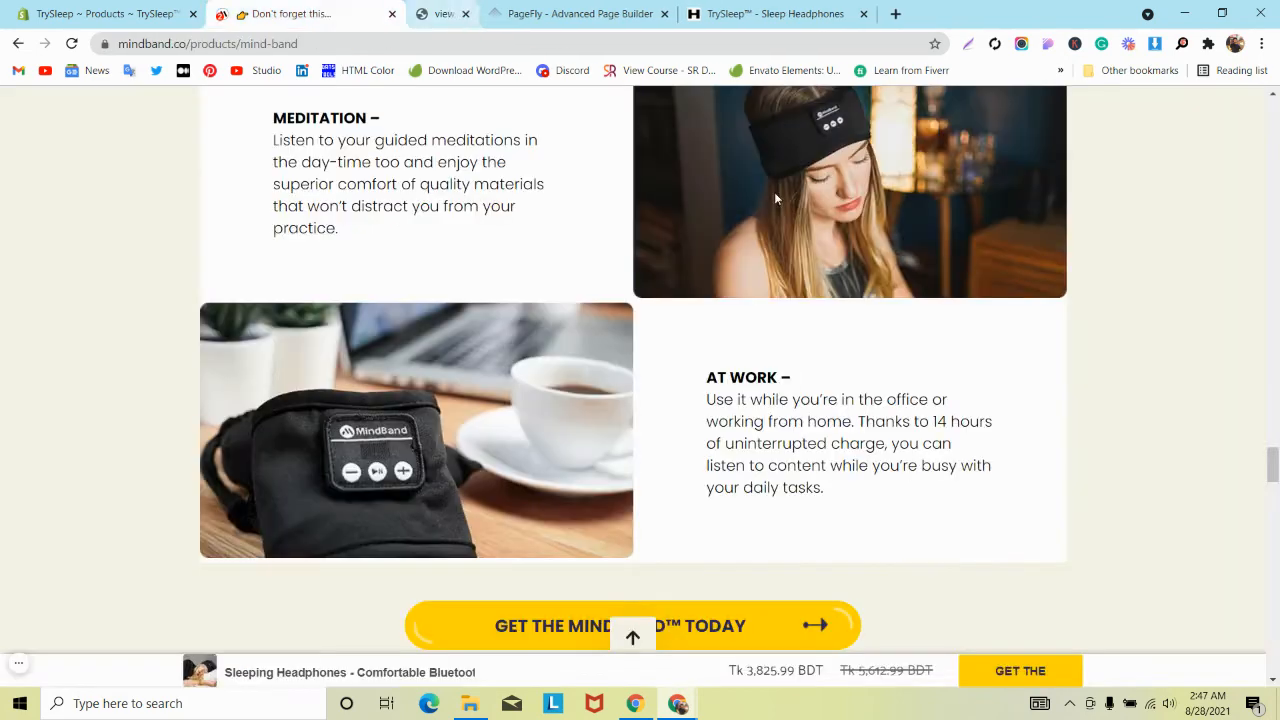
# Inspect the MindBand page with side-docked developer tools in mobile emulation and examine the layout of the Workouts, Meditation and At Work blocks.
pyautogui.rightClick(881, 398)
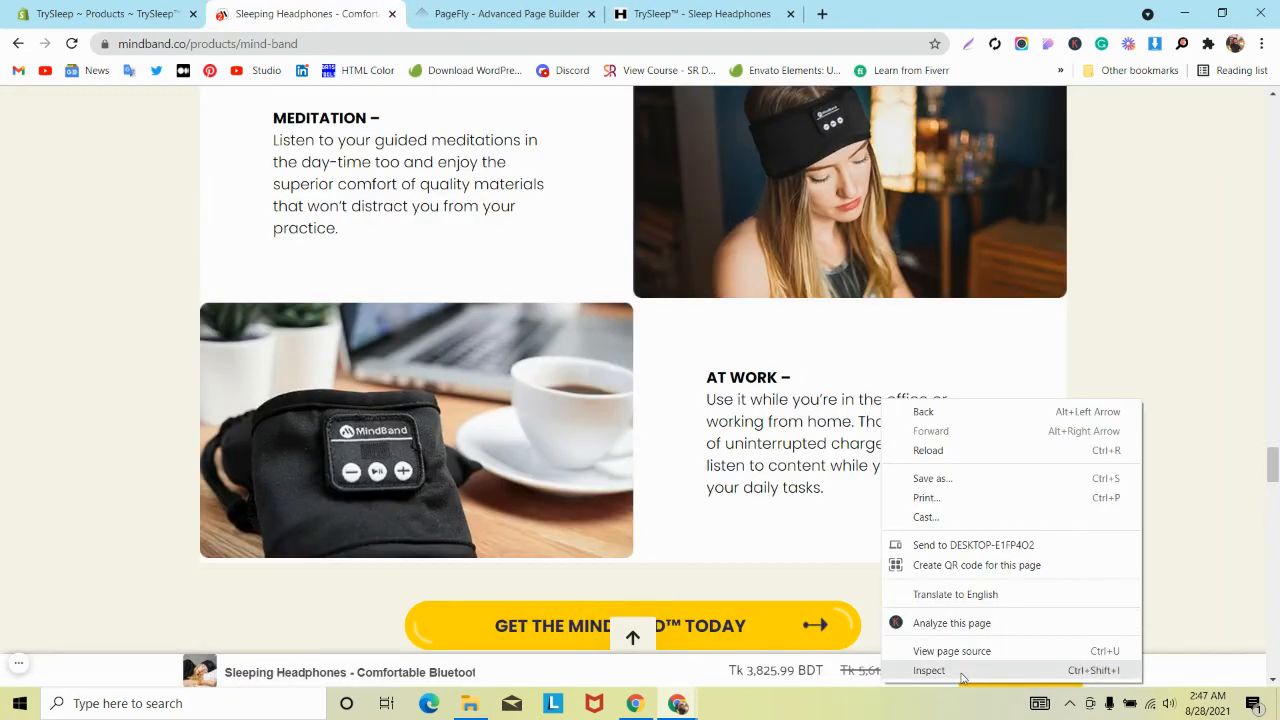
pyautogui.click(950, 672)
pyautogui.click(1244, 337)
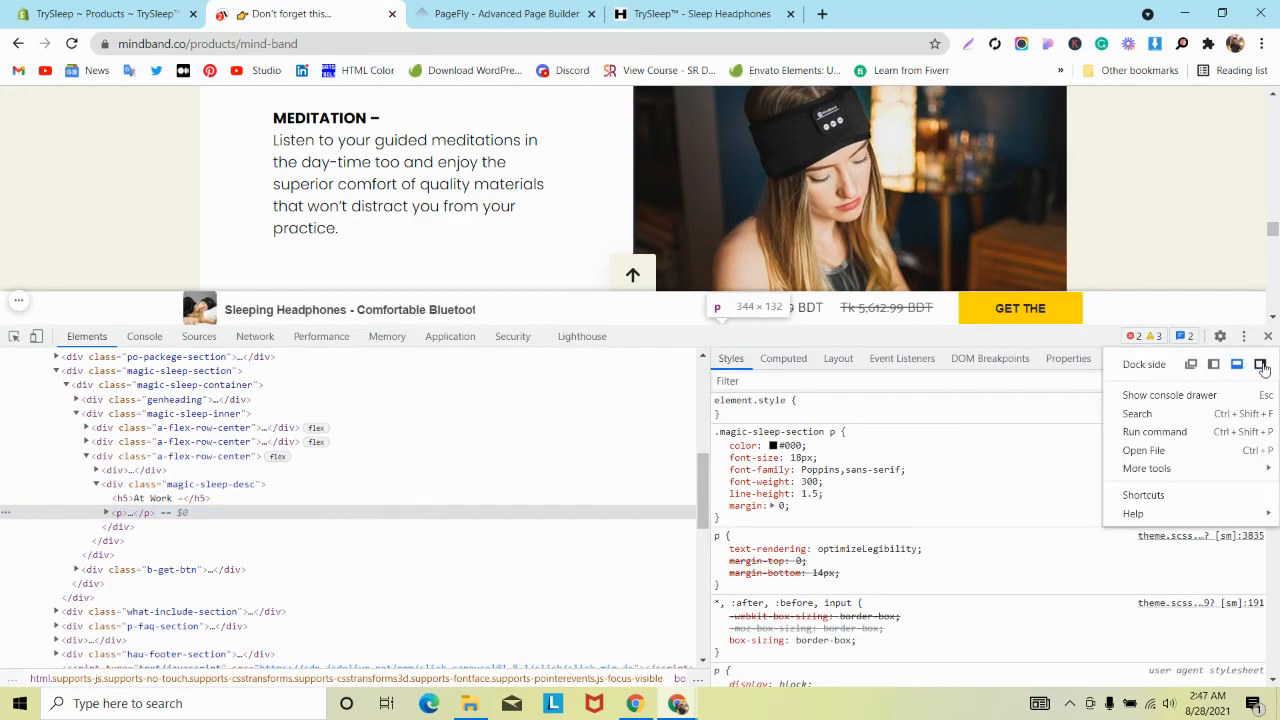
pyautogui.click(1261, 365)
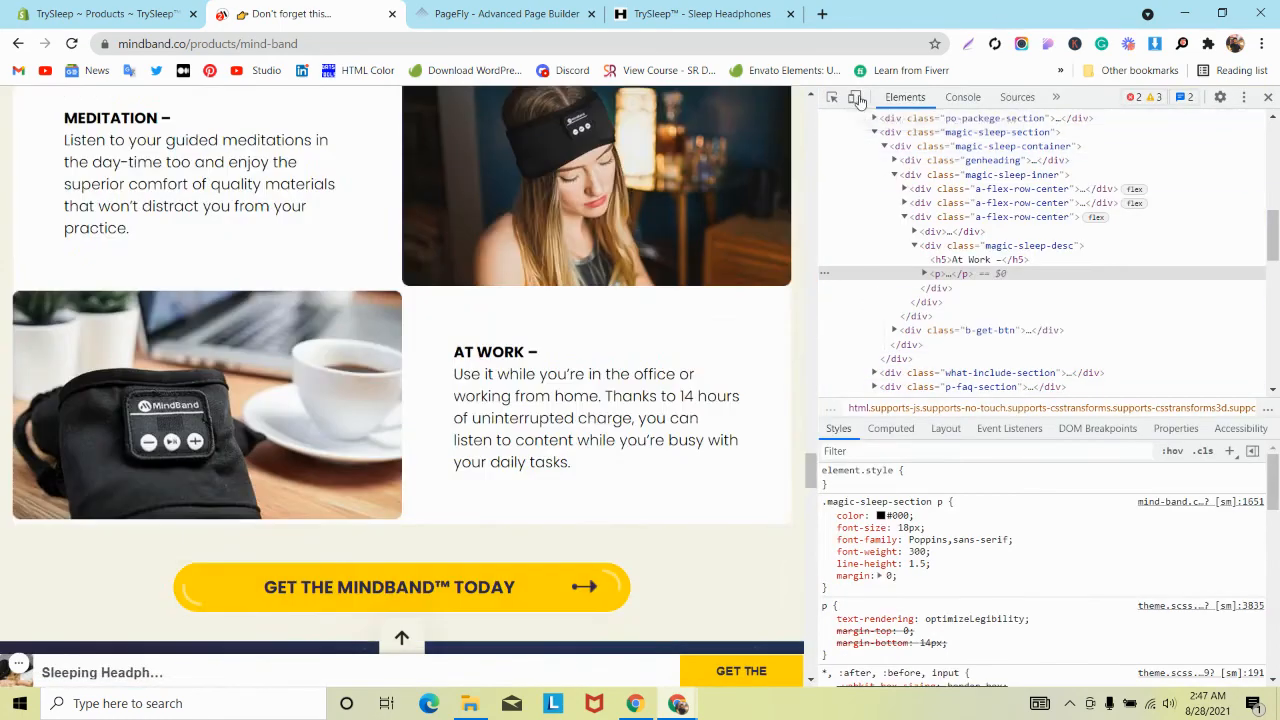
pyautogui.click(854, 97)
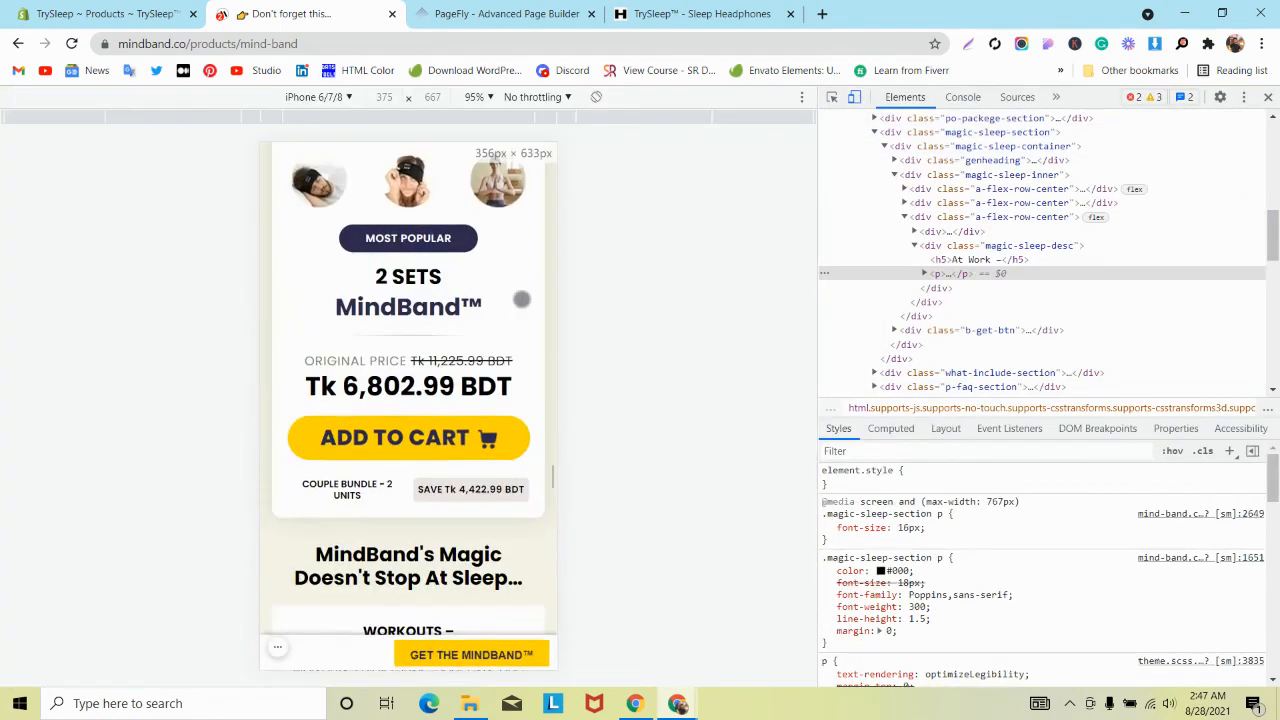
pyautogui.scroll(-5, 521, 299)
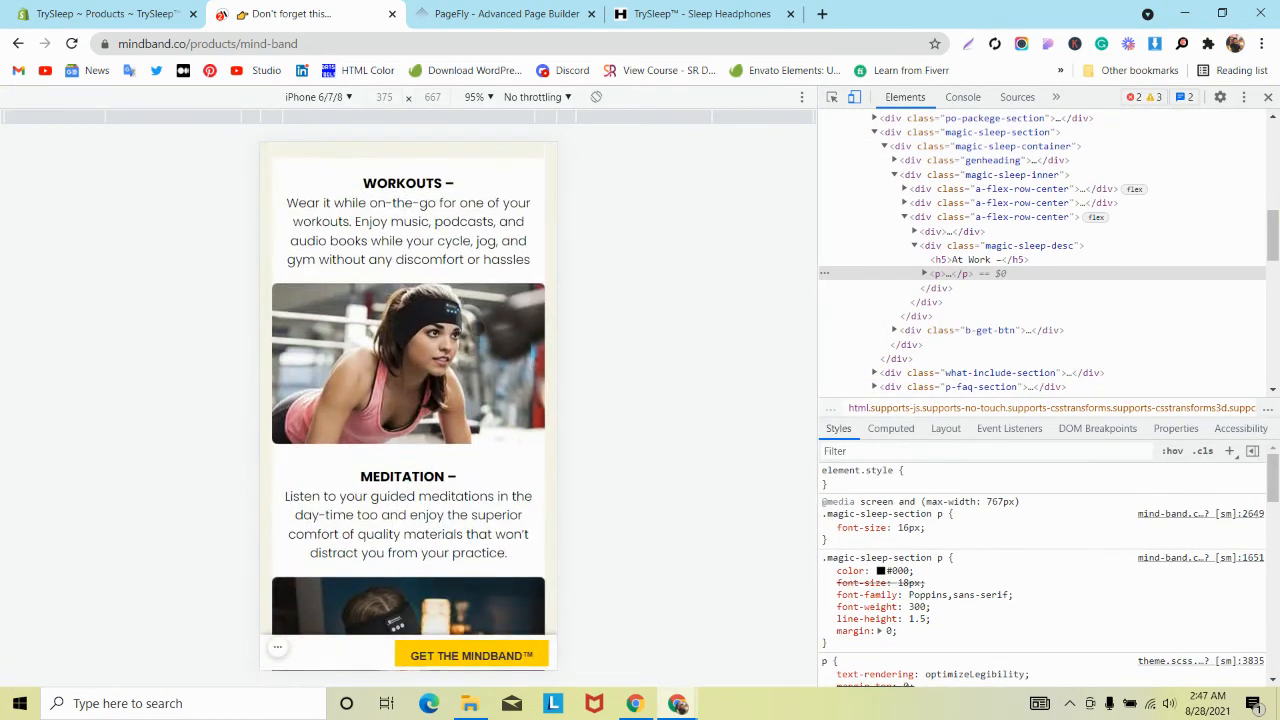
pyautogui.scroll(2, 478, 330)
pyautogui.scroll(-7, 478, 330)
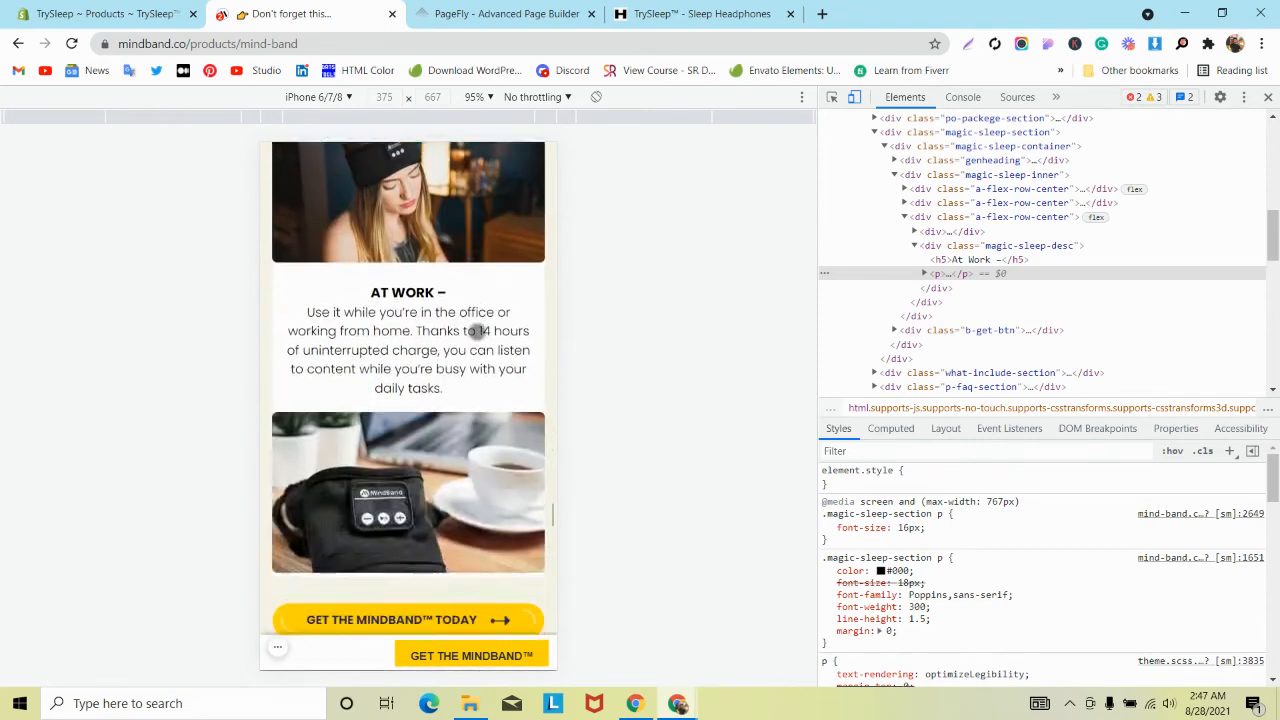
# Return to the PageFly editor and set the padding of the workout text column and the Meditation text column to 0 px on all sides.
pyautogui.click(507, 14)
pyautogui.scroll(3, 591, 493)
pyautogui.scroll(-2, 591, 493)
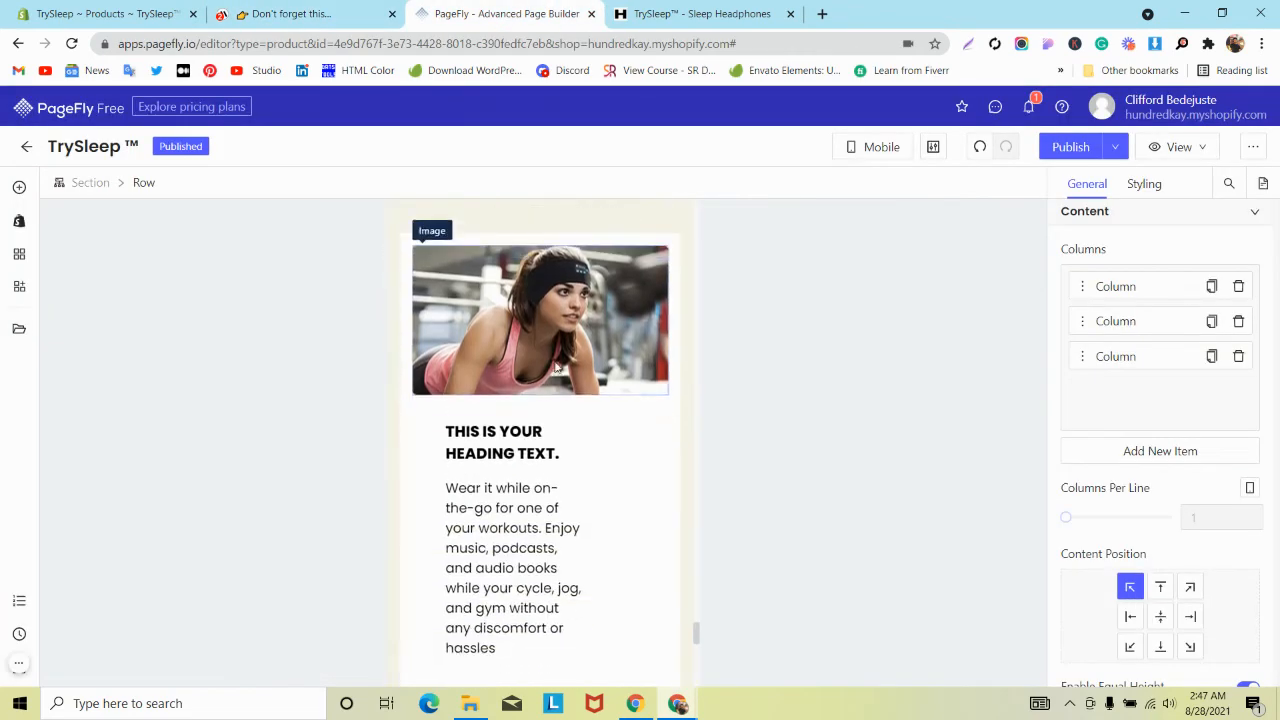
pyautogui.click(591, 493)
pyautogui.click(1147, 184)
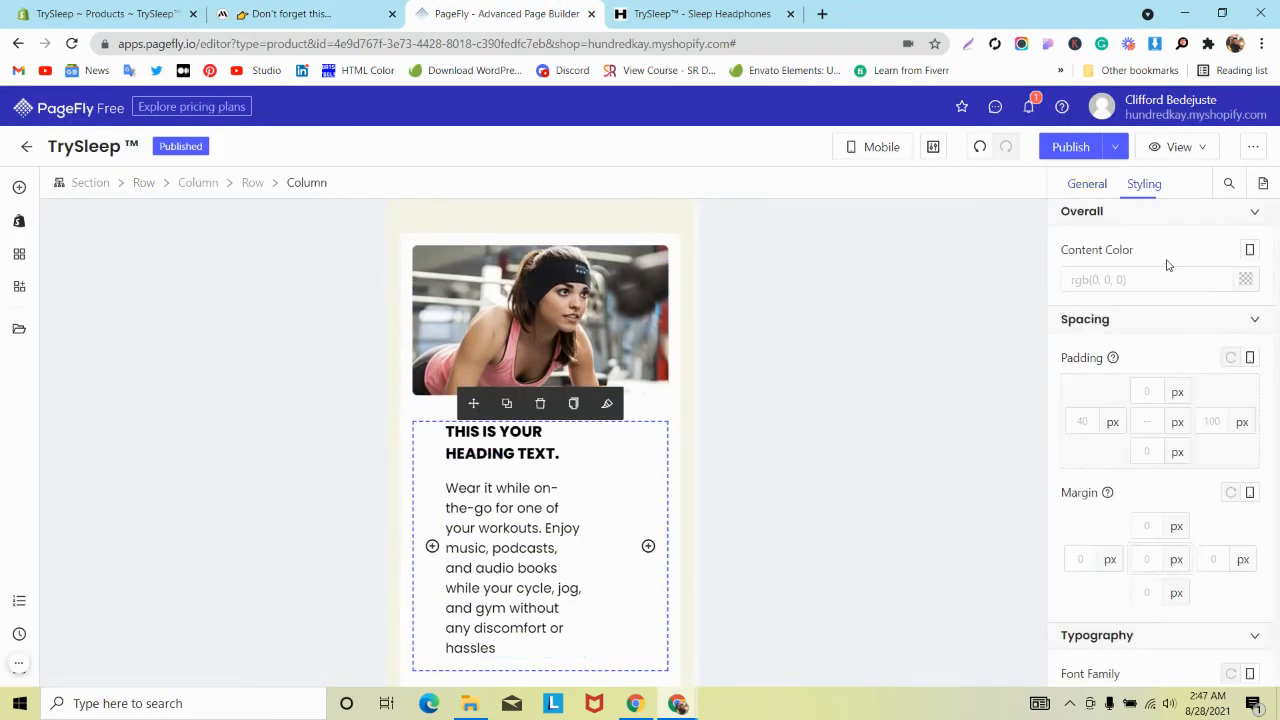
pyautogui.write('0')
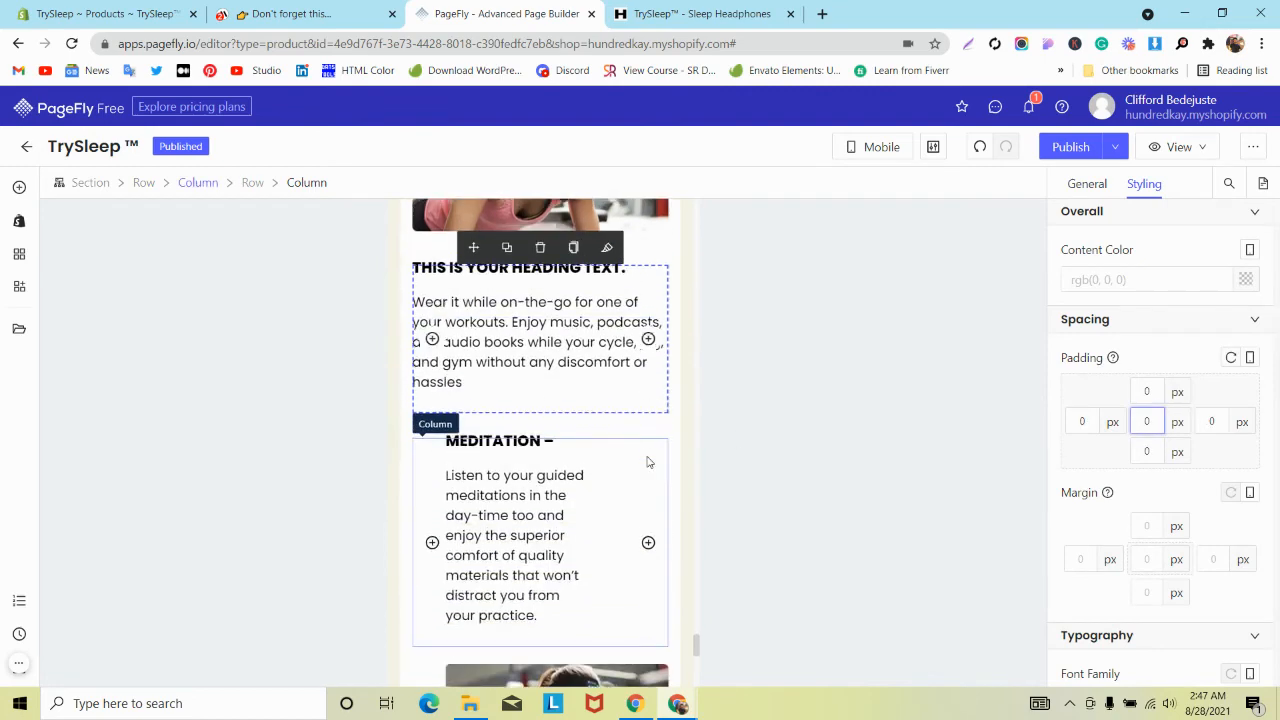
pyautogui.click(1155, 421)
pyautogui.write('0')
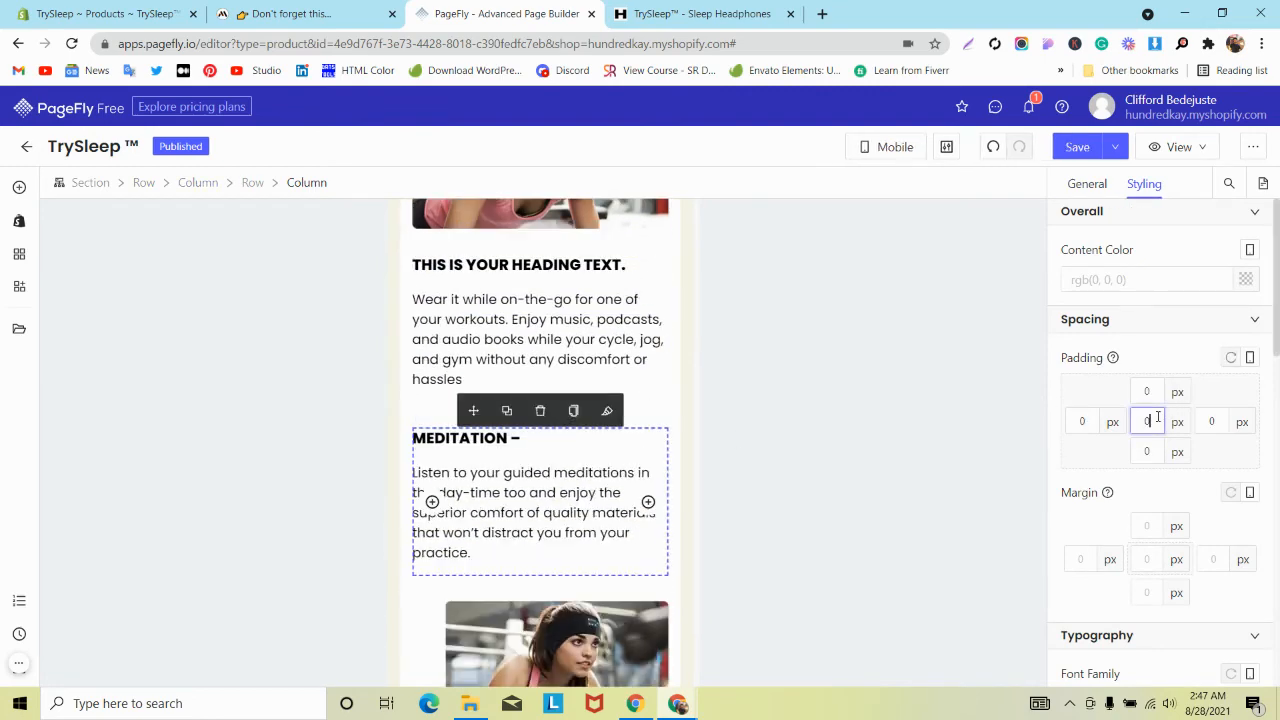
# Set the padding of the At Work text column to 0 px on all sides.
pyautogui.scroll(-3, 637, 443)
pyautogui.scroll(-3, 635, 443)
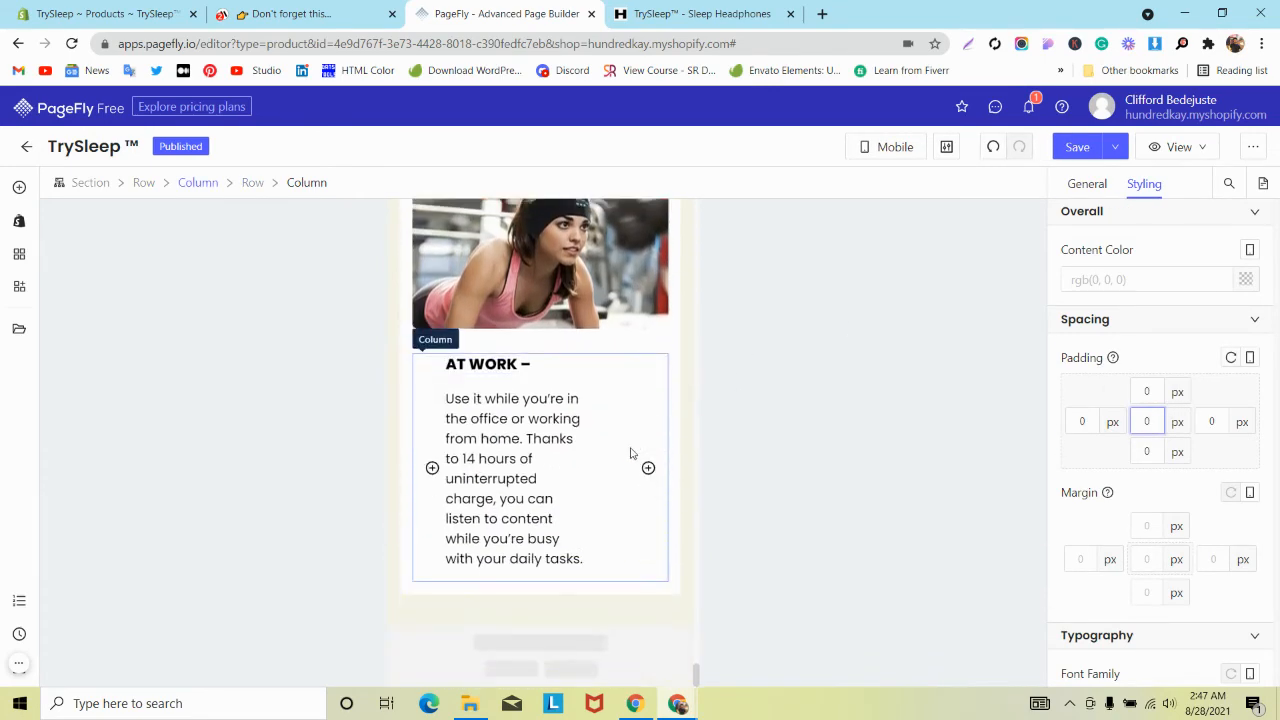
pyautogui.click(631, 450)
pyautogui.write('0')
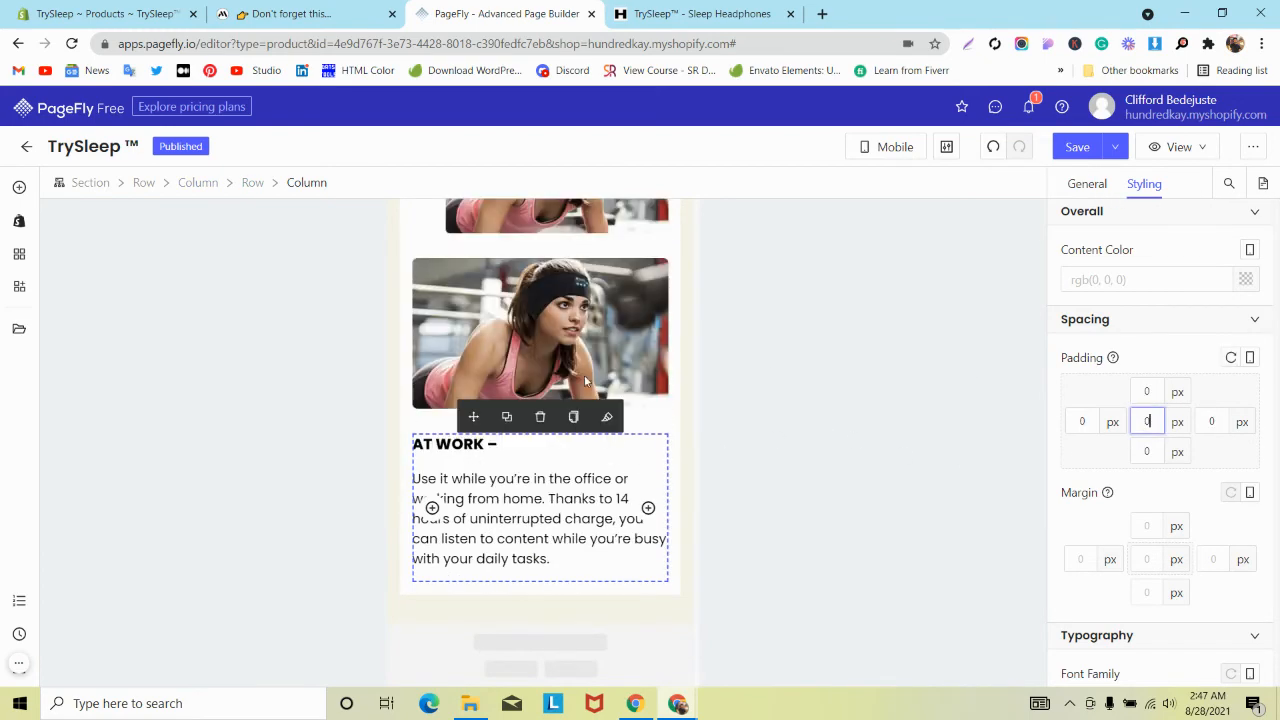
# Set the padding of the column holding the Meditation image to 0 px on all sides.
pyautogui.scroll(3, 507, 392)
pyautogui.scroll(3, 507, 392)
pyautogui.scroll(-1, 509, 391)
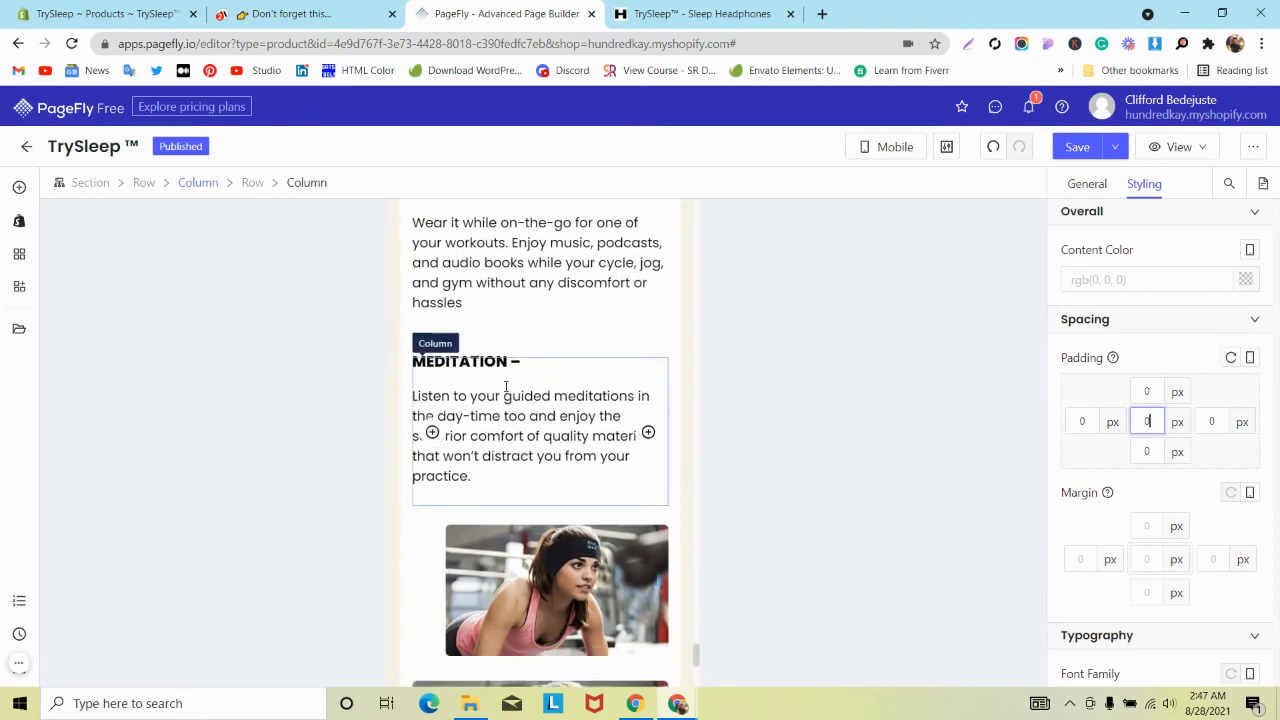
pyautogui.click(440, 532)
pyautogui.click(1151, 419)
pyautogui.write('0')
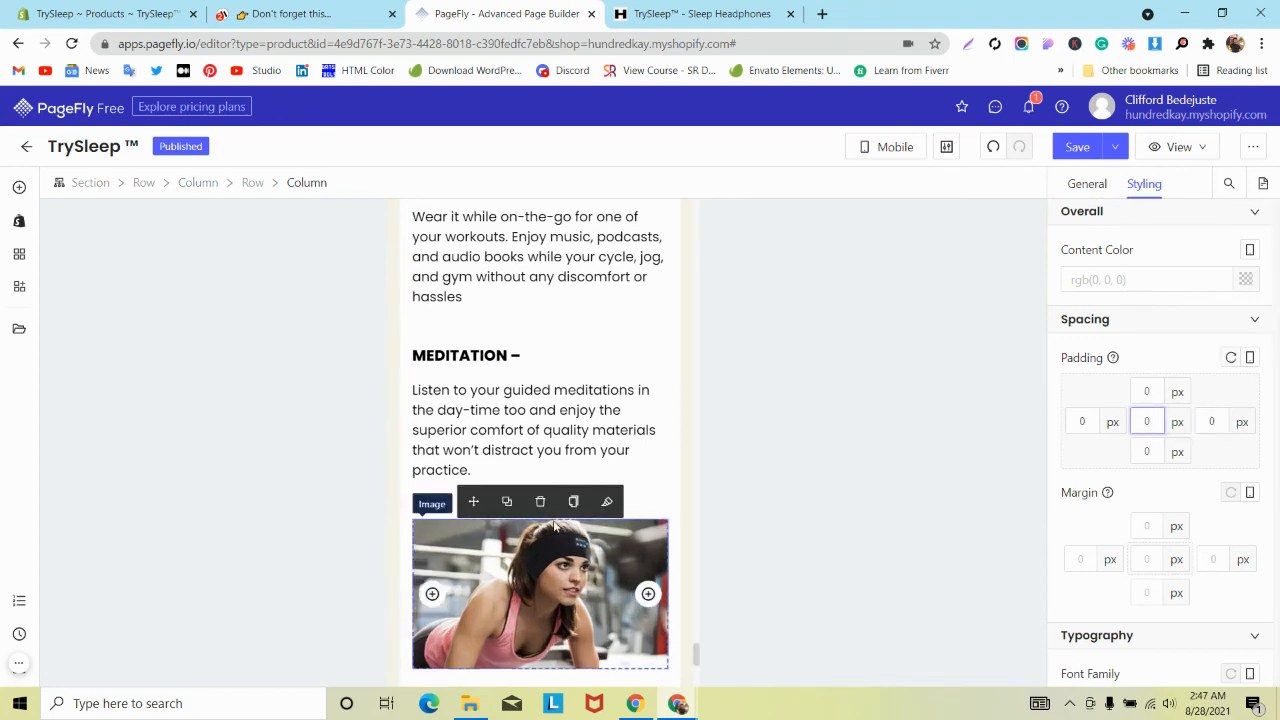
# Try to place the image below the Meditation text directly above the Meditation heading.
pyautogui.click(507, 501)
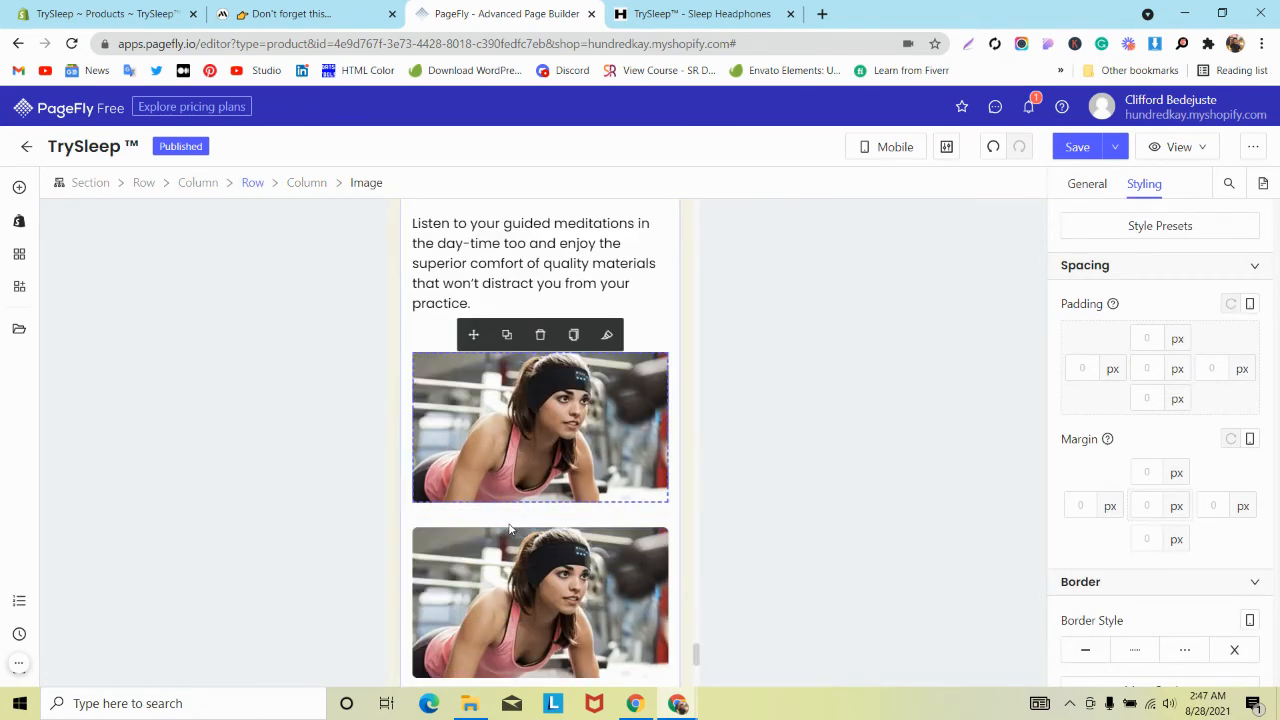
pyautogui.scroll(2, 508, 528)
pyautogui.scroll(-5, 507, 527)
pyautogui.scroll(4, 506, 527)
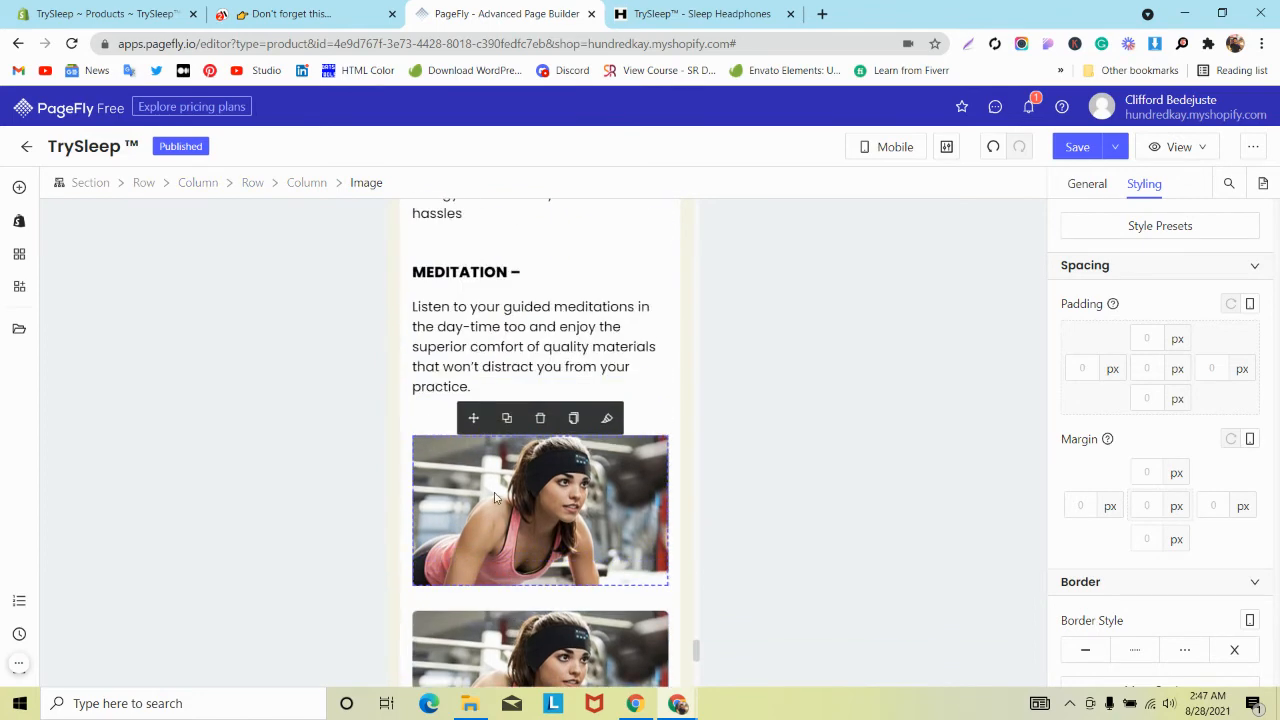
pyautogui.scroll(2, 494, 497)
pyautogui.moveTo(478, 543); pyautogui.dragTo(481, 409)
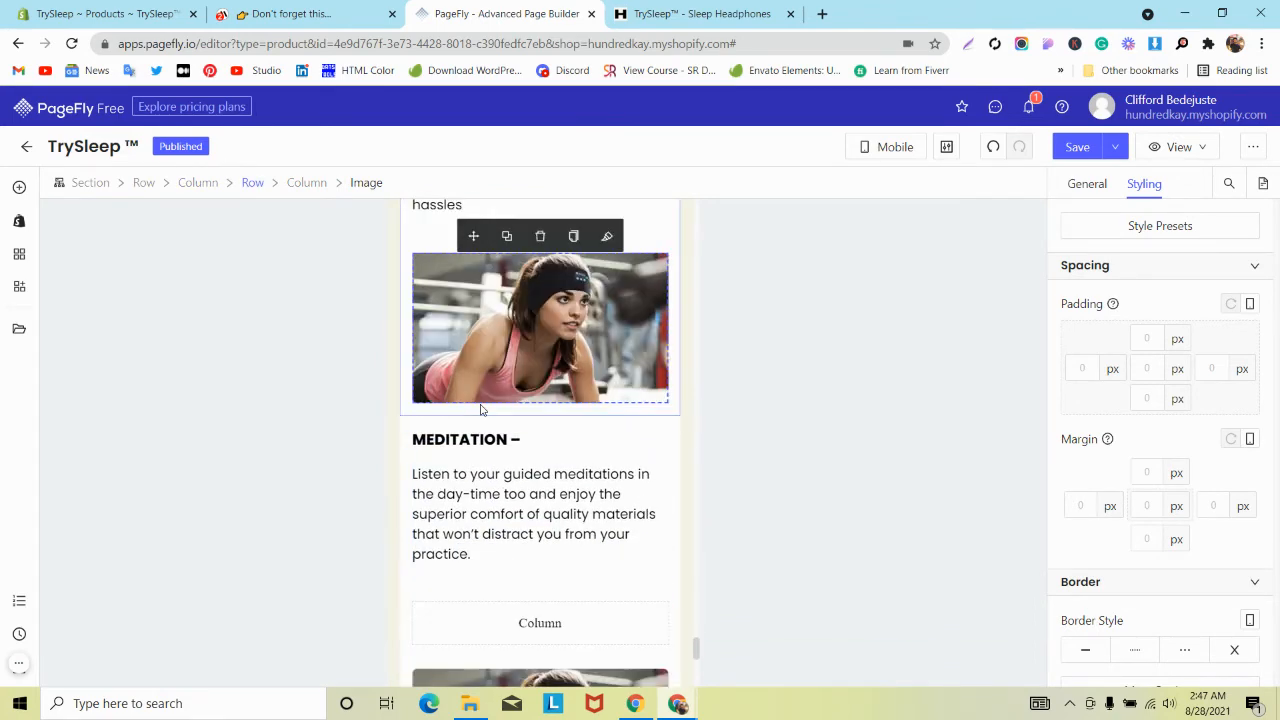
# Hide the emptied column below the Meditation text on mobile and select the image that follows it.
pyautogui.scroll(-3, 480, 408)
pyautogui.click(475, 375)
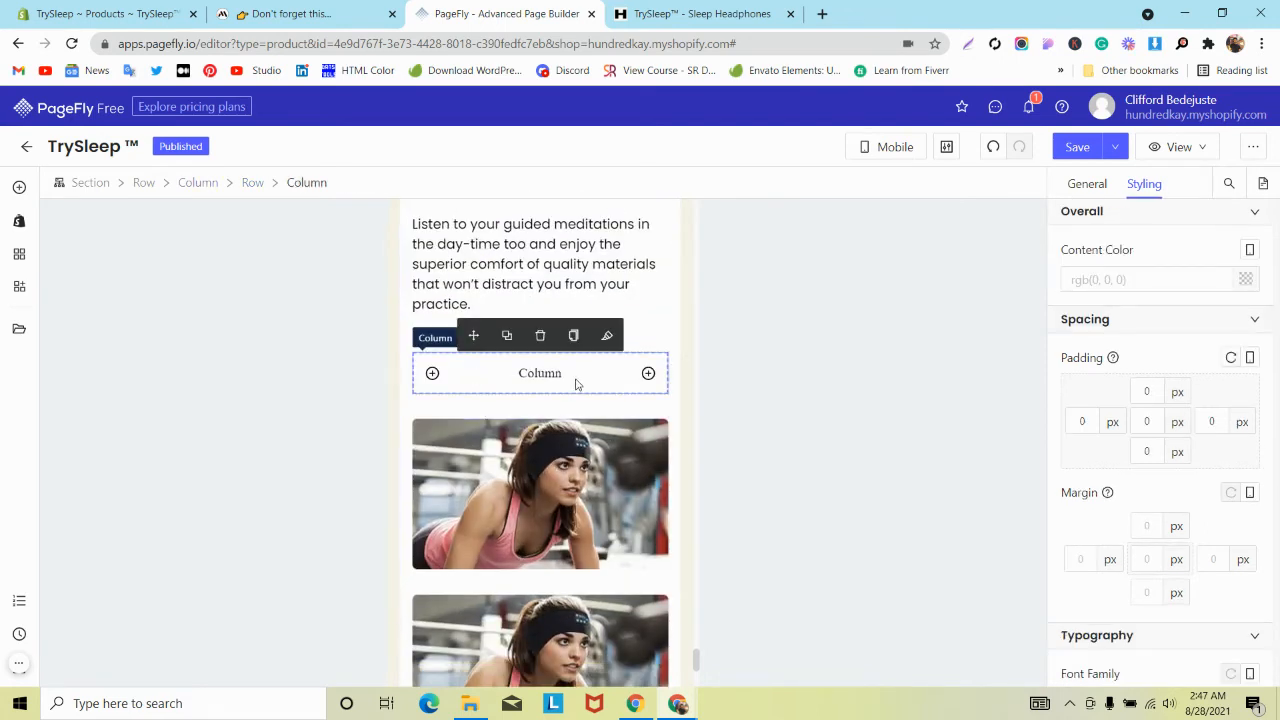
pyautogui.click(1085, 184)
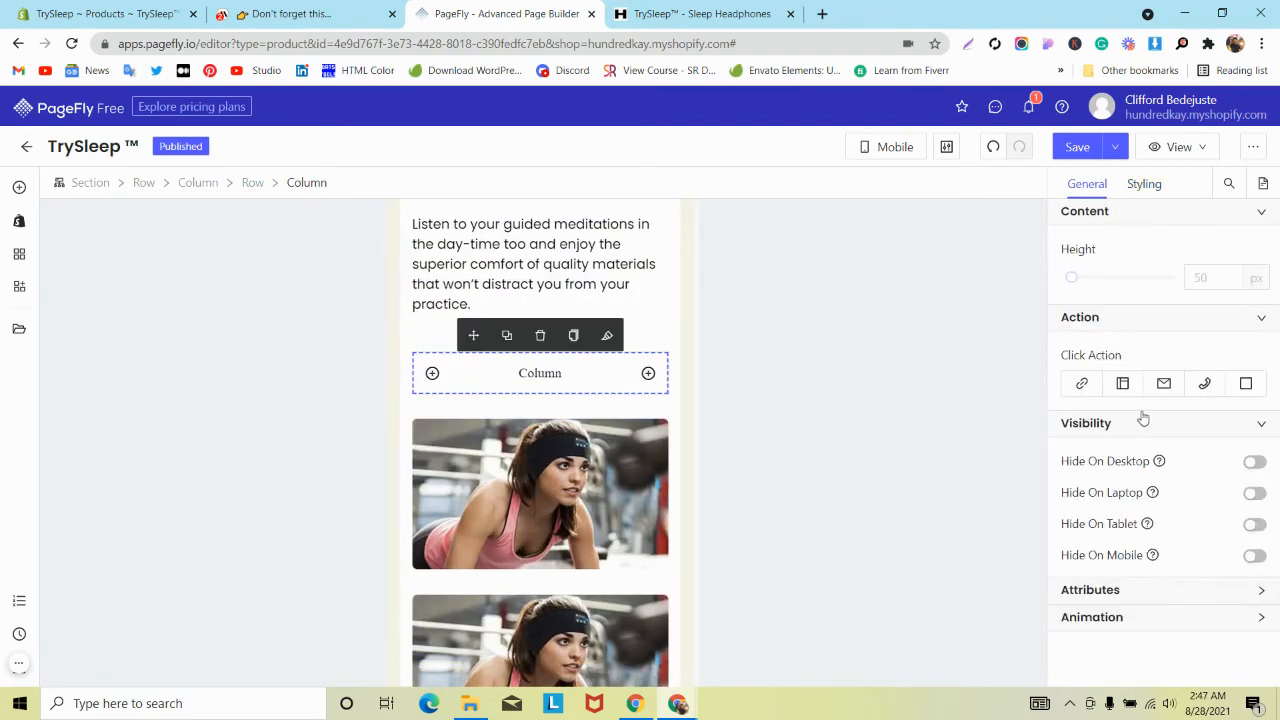
pyautogui.click(1255, 556)
pyautogui.click(520, 440)
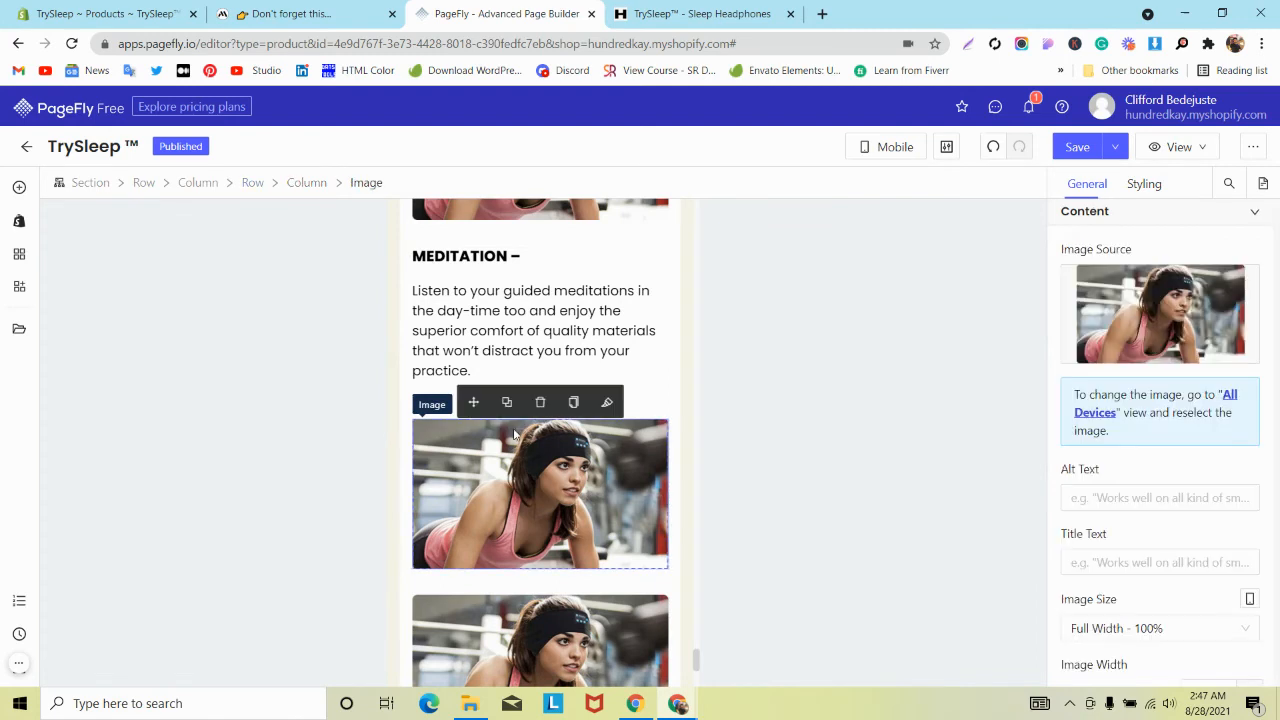
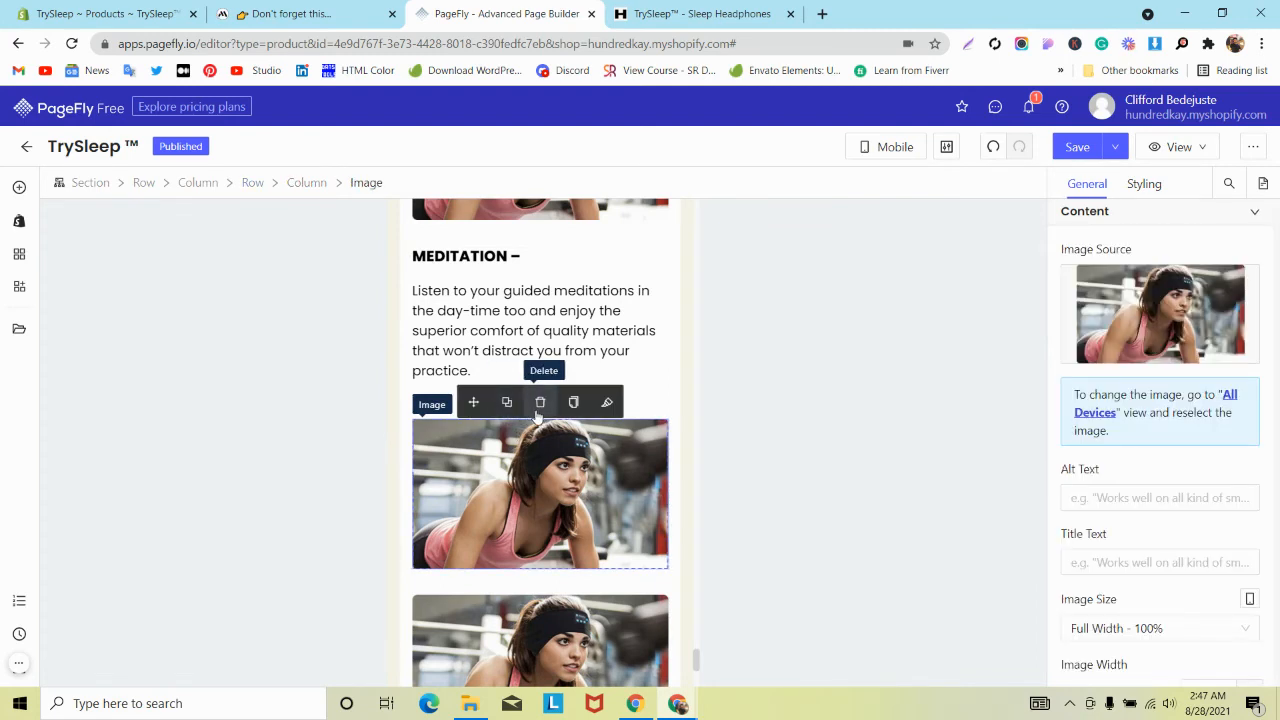
# Undo the column hiding, the Meditation image move, and the padding changes on the image column and the At Work column.
pyautogui.click(995, 148)
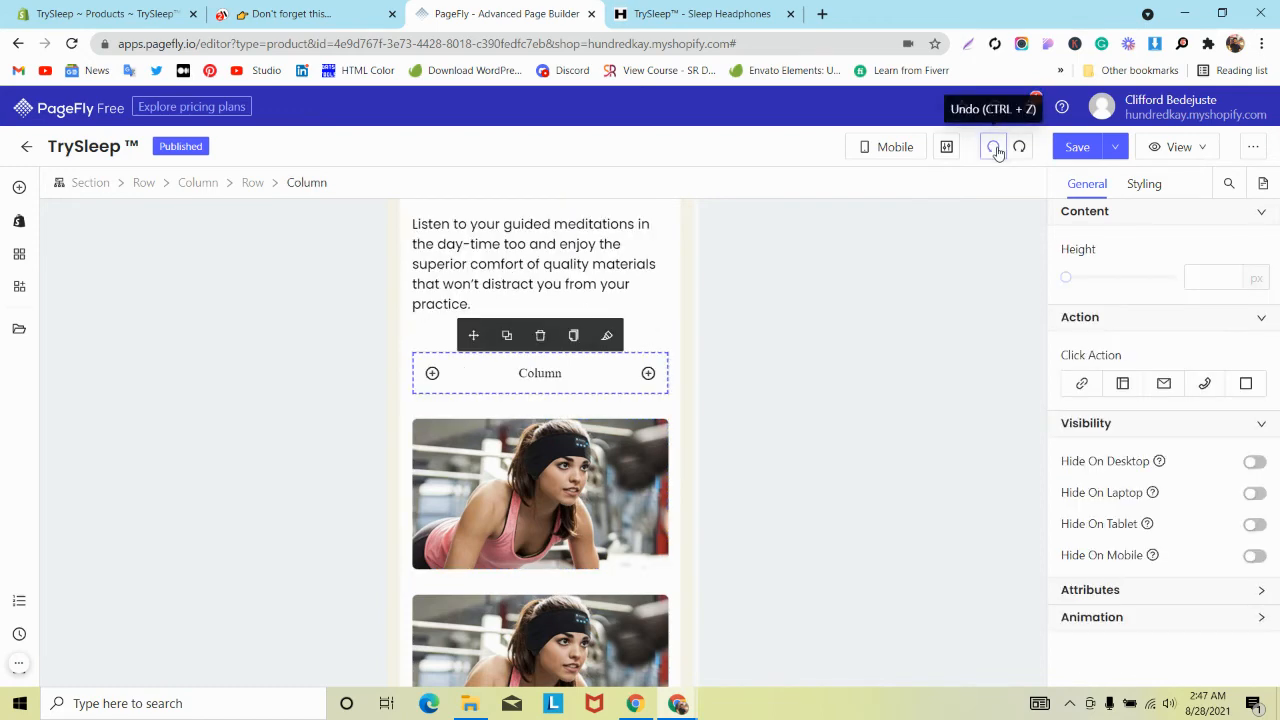
pyautogui.click(996, 149)
pyautogui.click(996, 149)
pyautogui.click(996, 149)
pyautogui.click(996, 149)
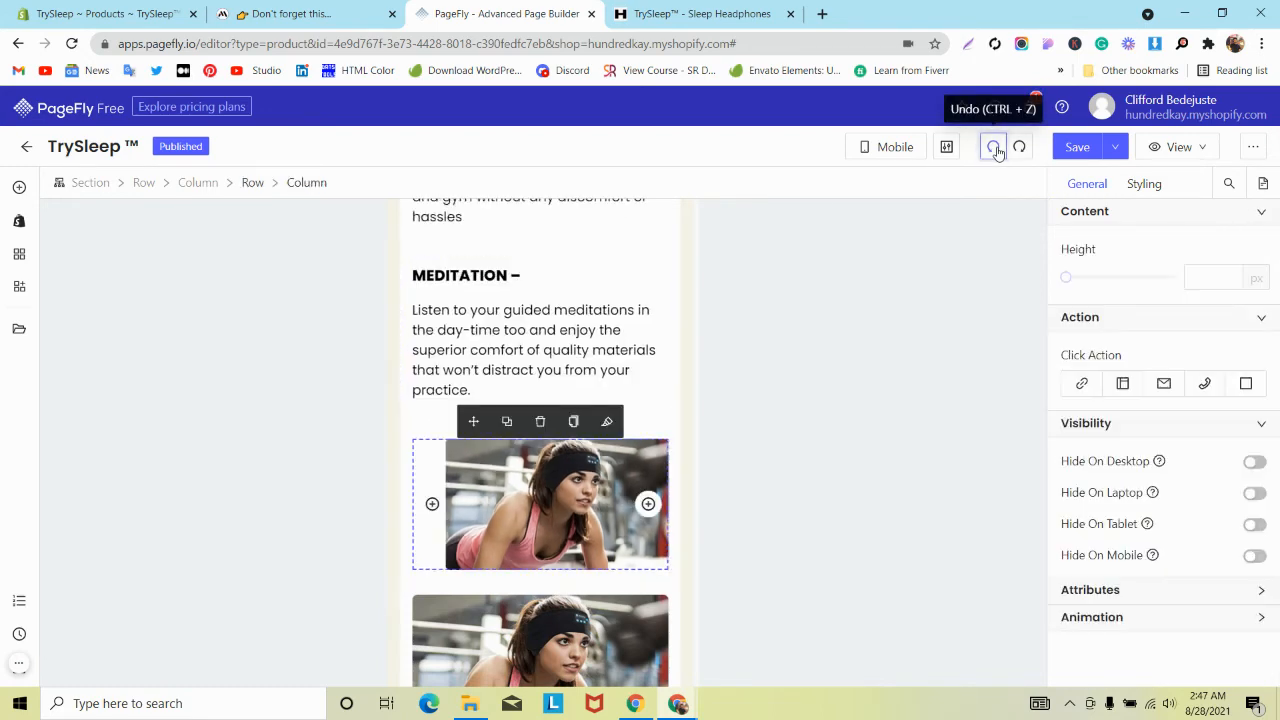
pyautogui.click(997, 152)
# Set the padding of the column holding the Meditation image back to 0 px on all sides.
pyautogui.scroll(-2, 587, 355)
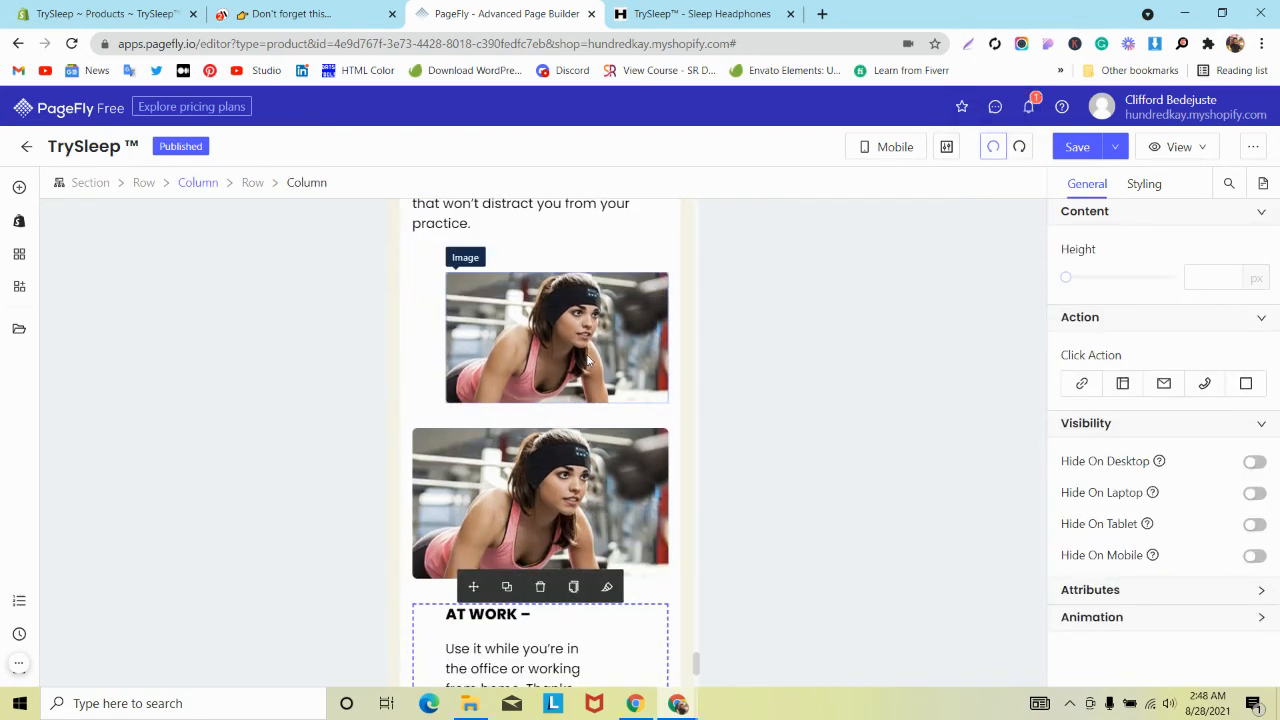
pyautogui.scroll(2, 587, 359)
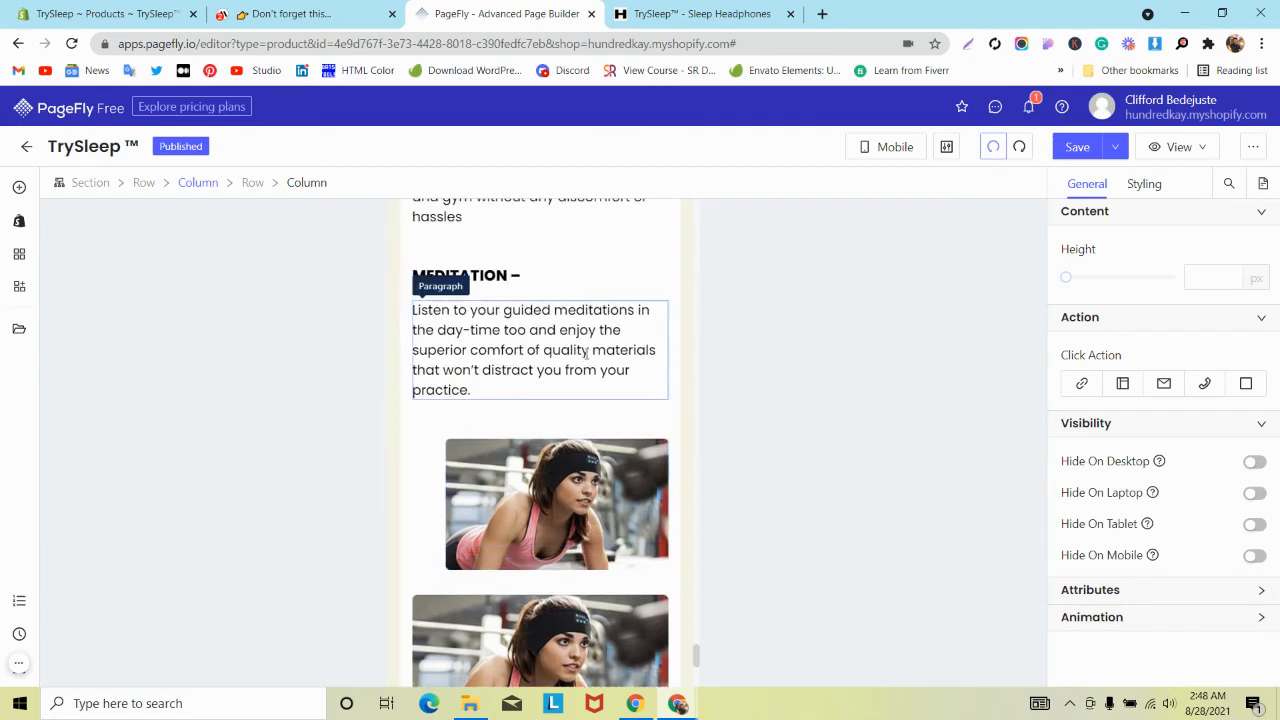
pyautogui.click(434, 466)
pyautogui.click(1144, 185)
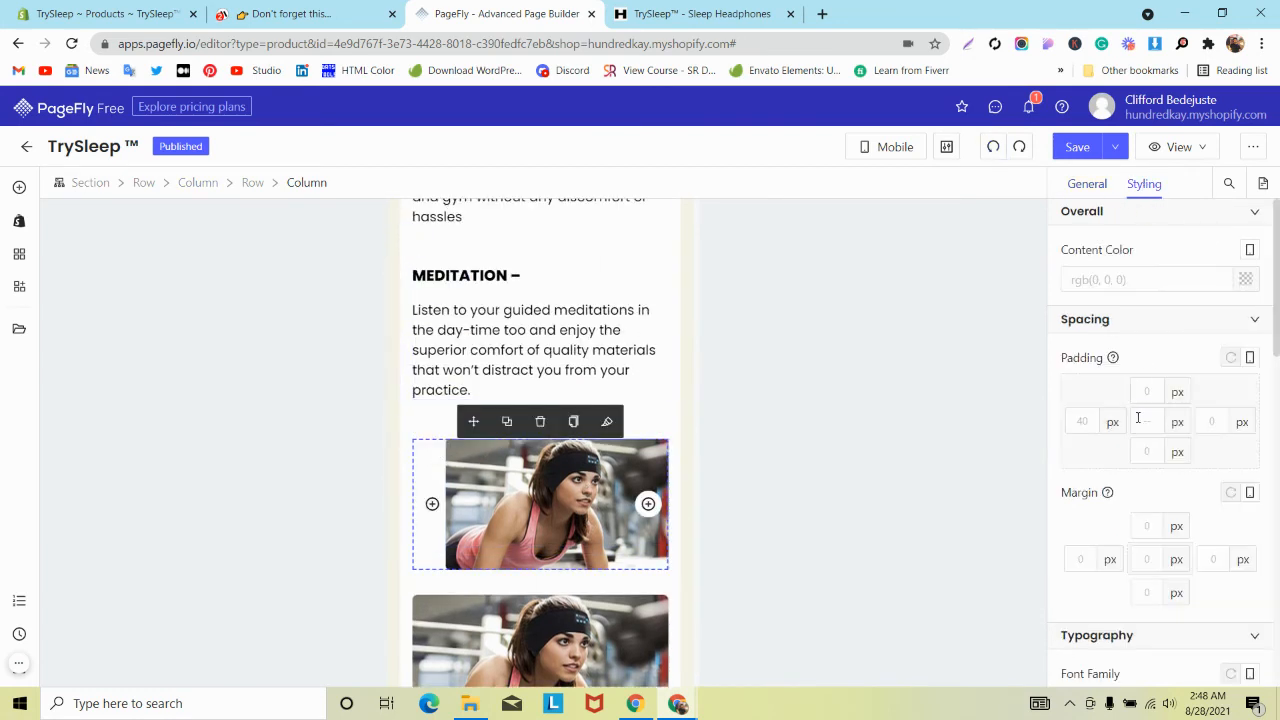
pyautogui.write('0')
# Set the At Work text column's padding to 0 px on all sides.
pyautogui.scroll(-3, 524, 470)
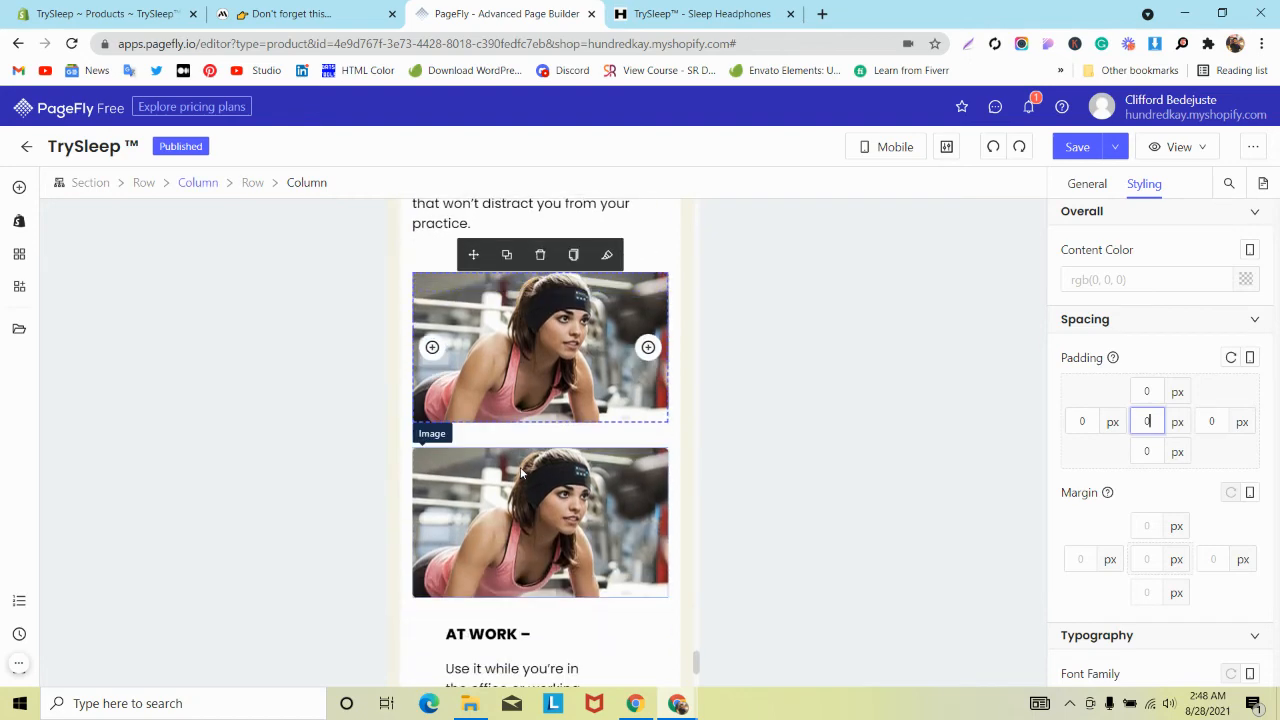
pyautogui.scroll(2, 524, 470)
pyautogui.scroll(-2, 522, 470)
pyautogui.click(599, 526)
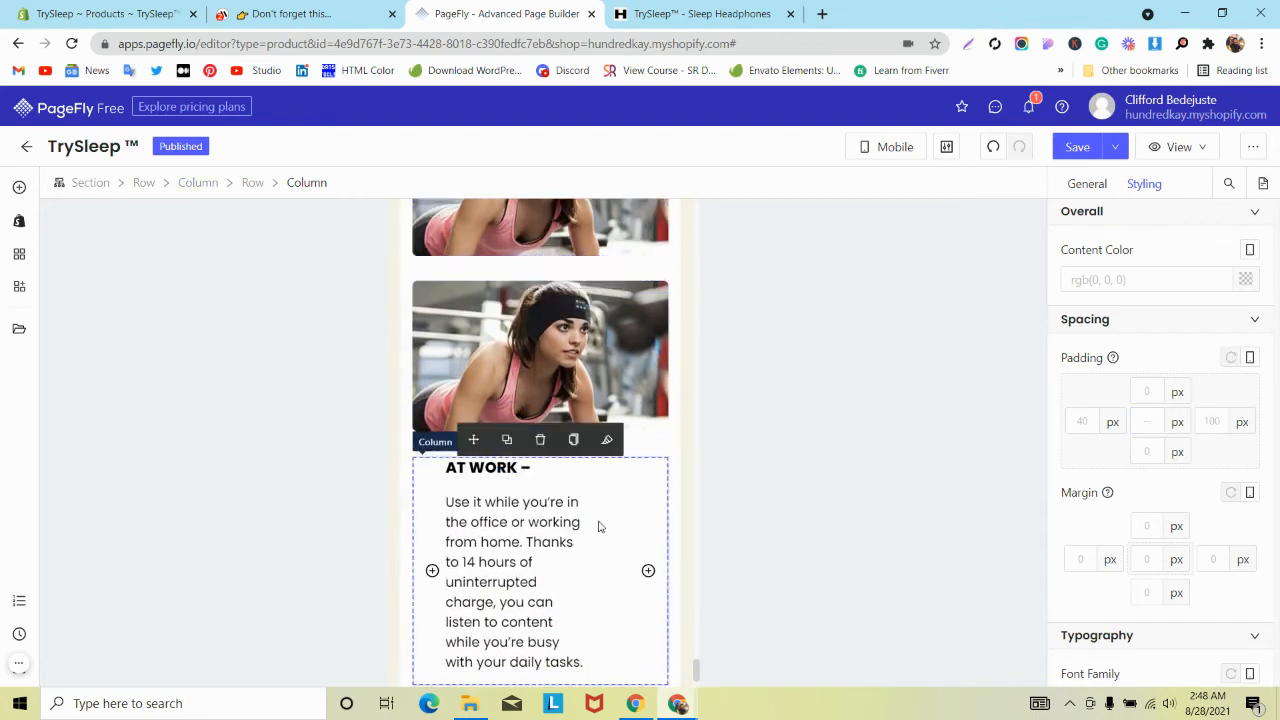
pyautogui.click(1177, 428)
pyautogui.write('0')
# Select the image below the Meditation text and duplicate it within its column.
pyautogui.scroll(4, 513, 502)
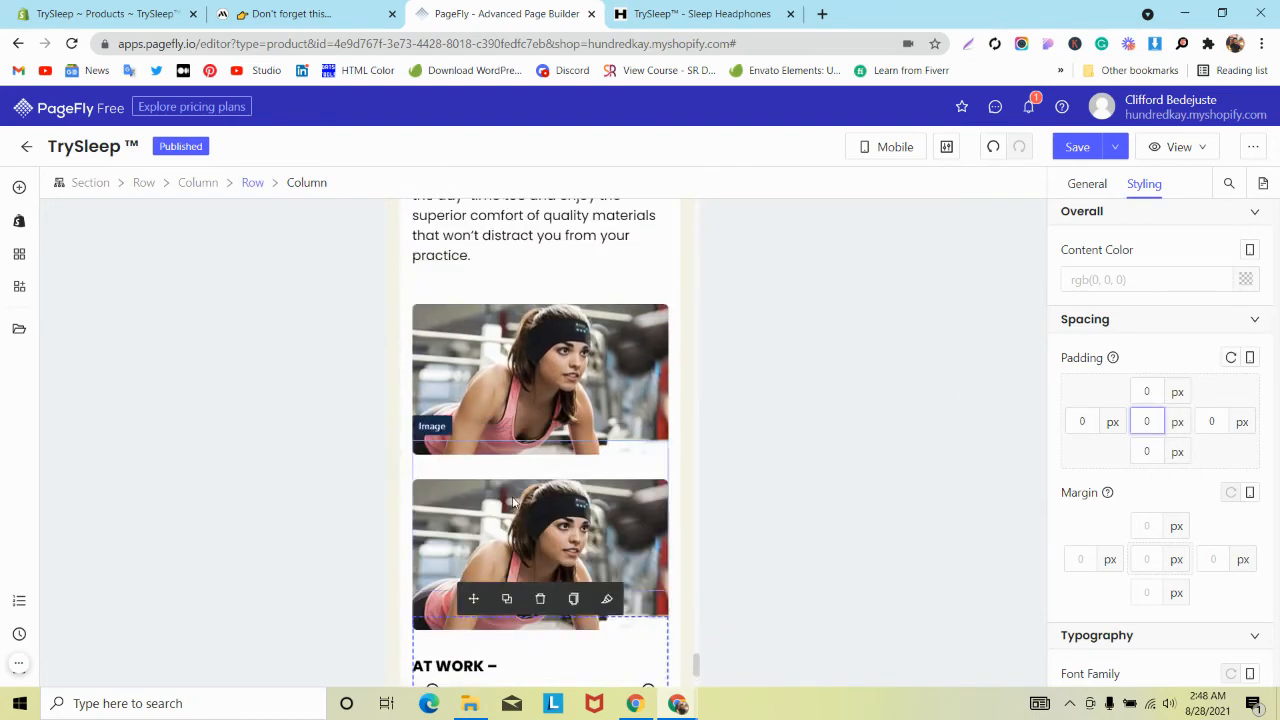
pyautogui.scroll(1, 513, 502)
pyautogui.click(513, 502)
pyautogui.scroll(-2, 513, 502)
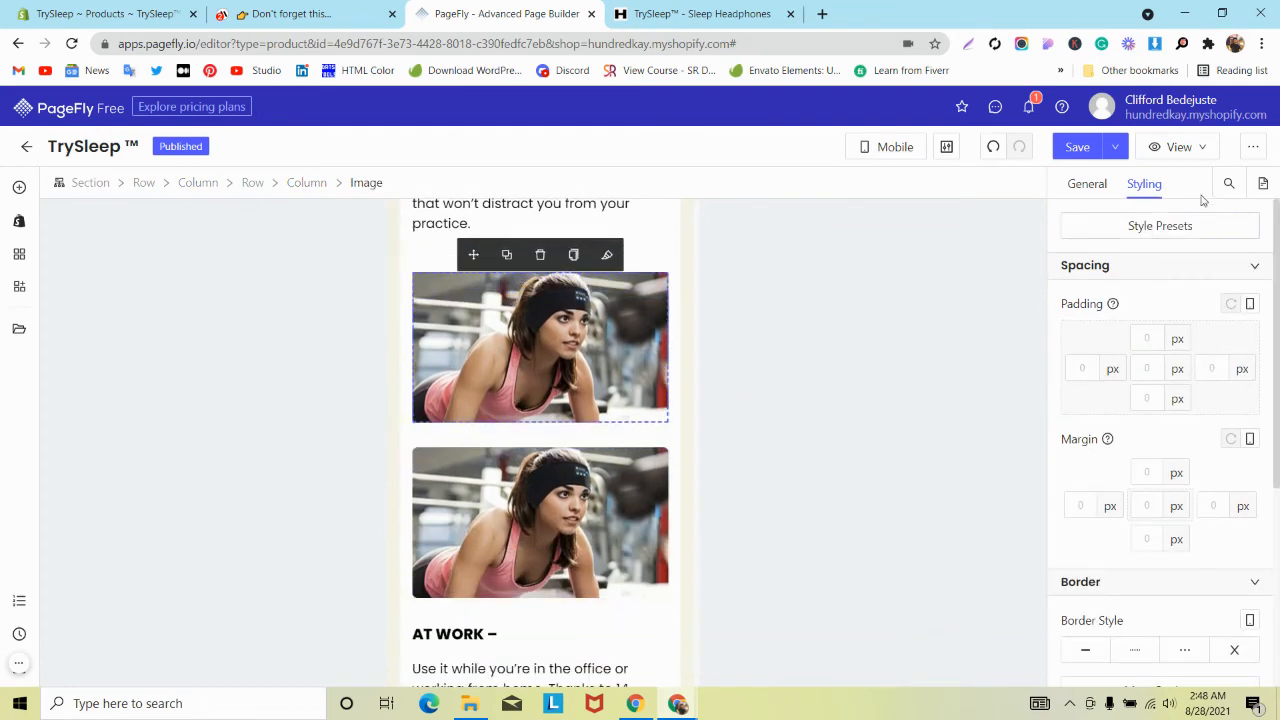
pyautogui.click(1087, 184)
pyautogui.scroll(-2, 503, 428)
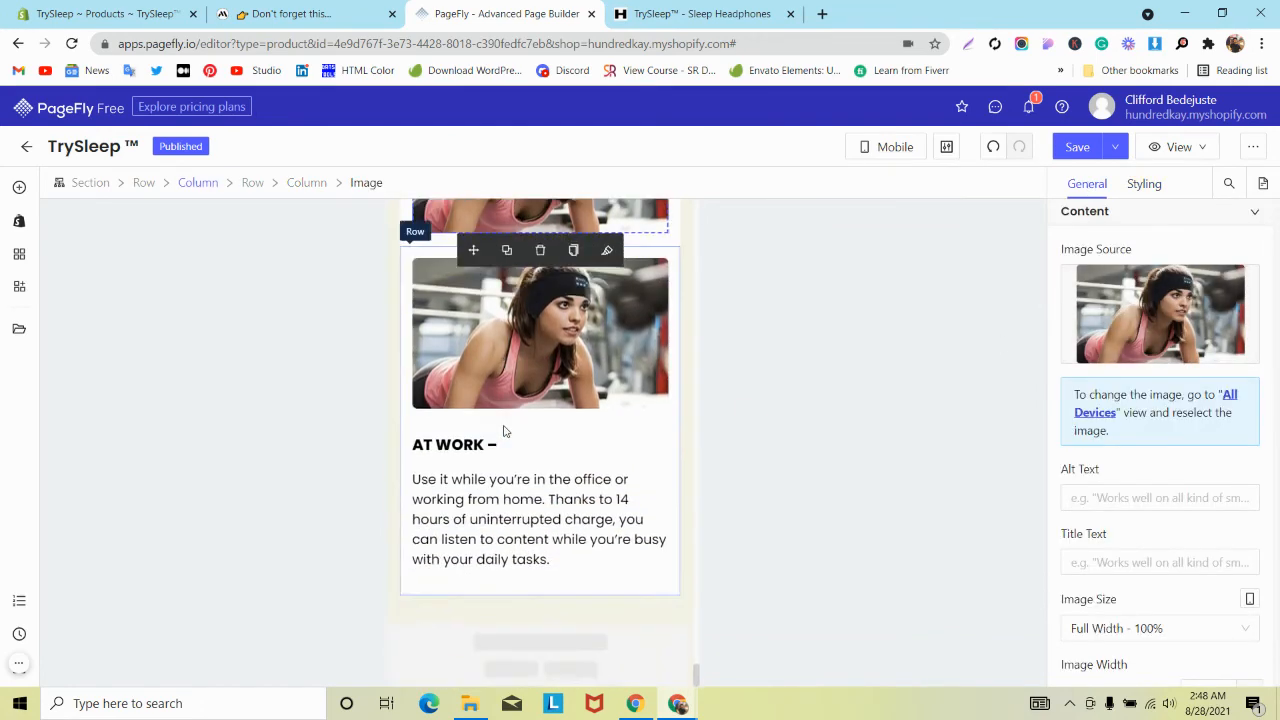
pyautogui.scroll(3, 503, 424)
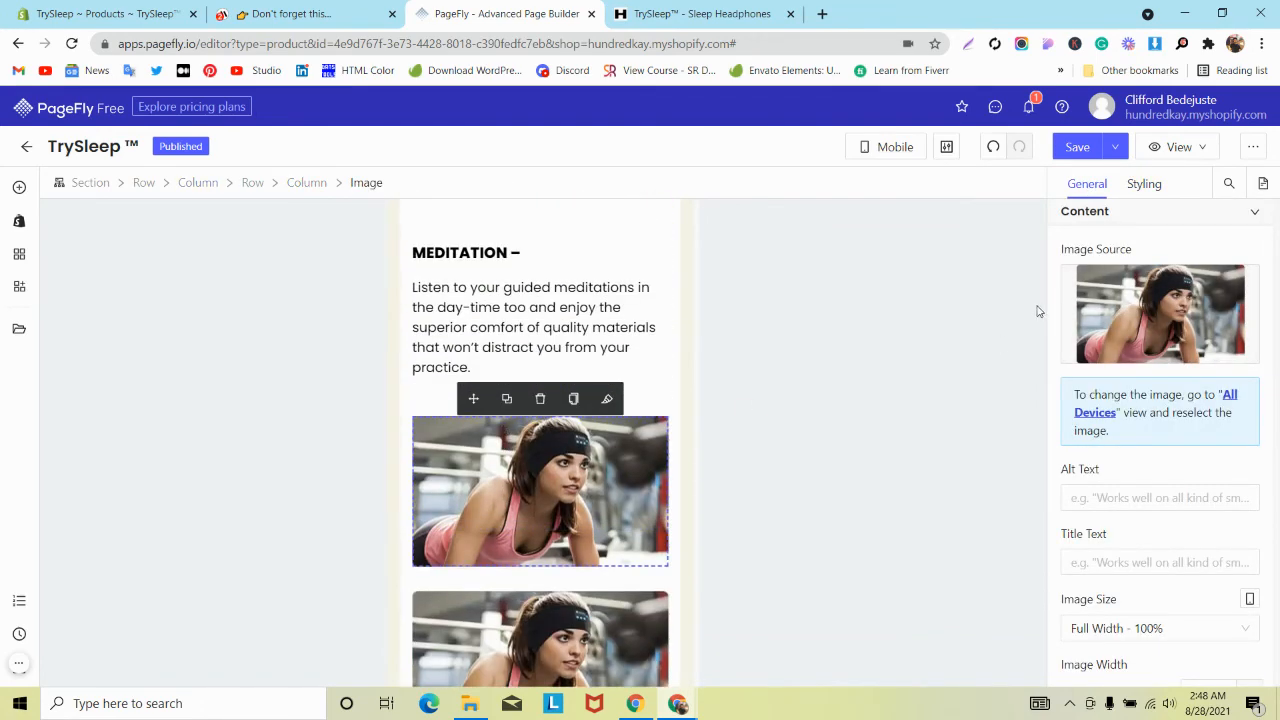
pyautogui.scroll(-3, 1150, 330)
pyautogui.click(540, 398)
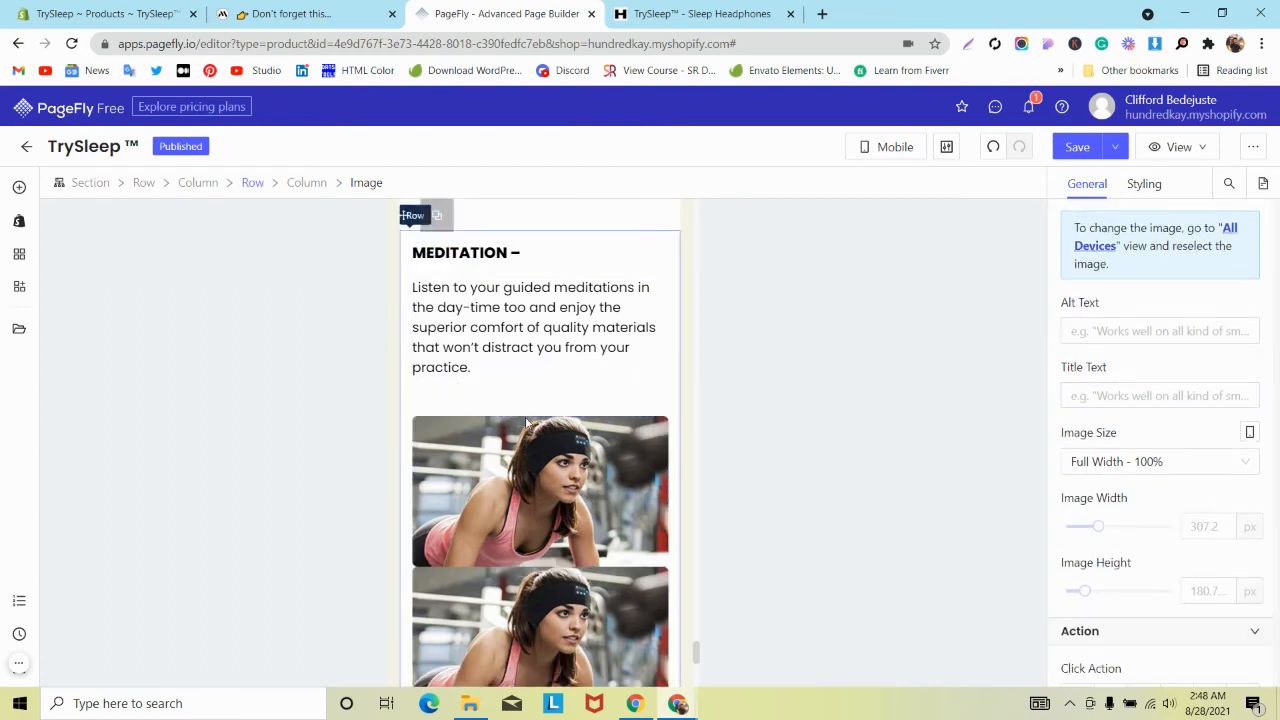
# Try hiding one of the two Meditation image copies on mobile, and undo the change.
pyautogui.scroll(-3, 1230, 392)
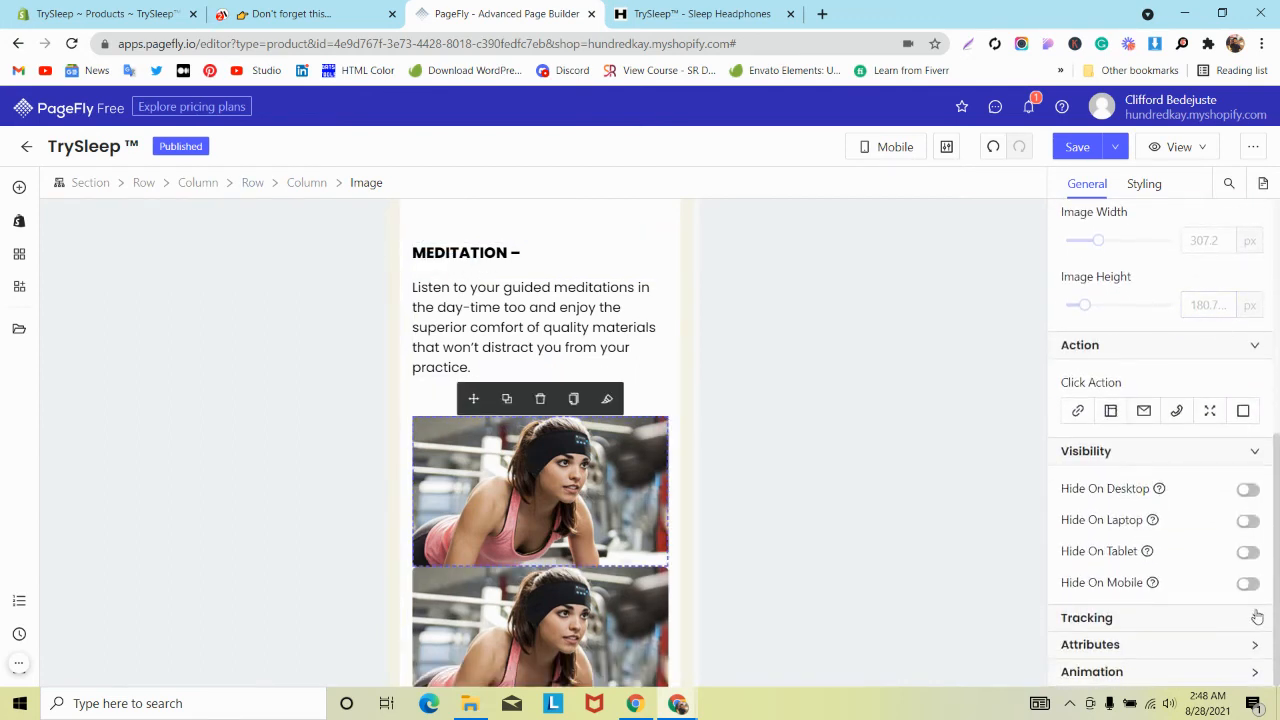
pyautogui.click(1248, 585)
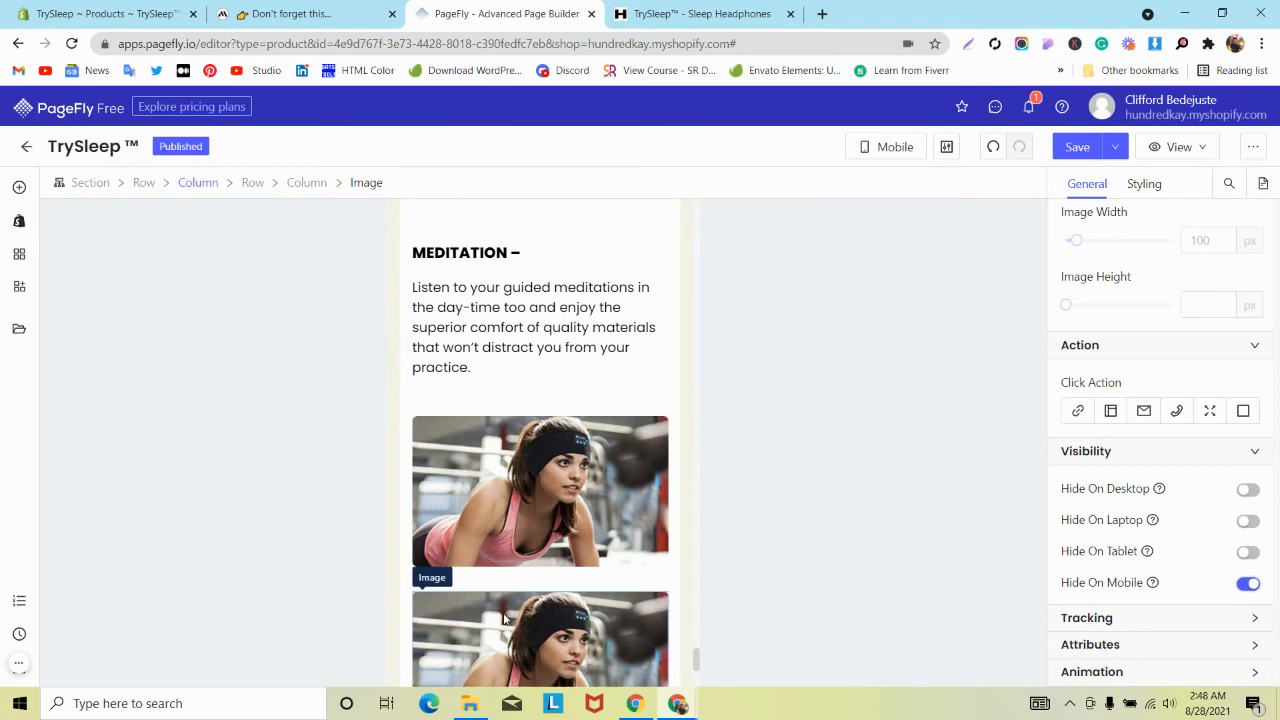
pyautogui.click(504, 617)
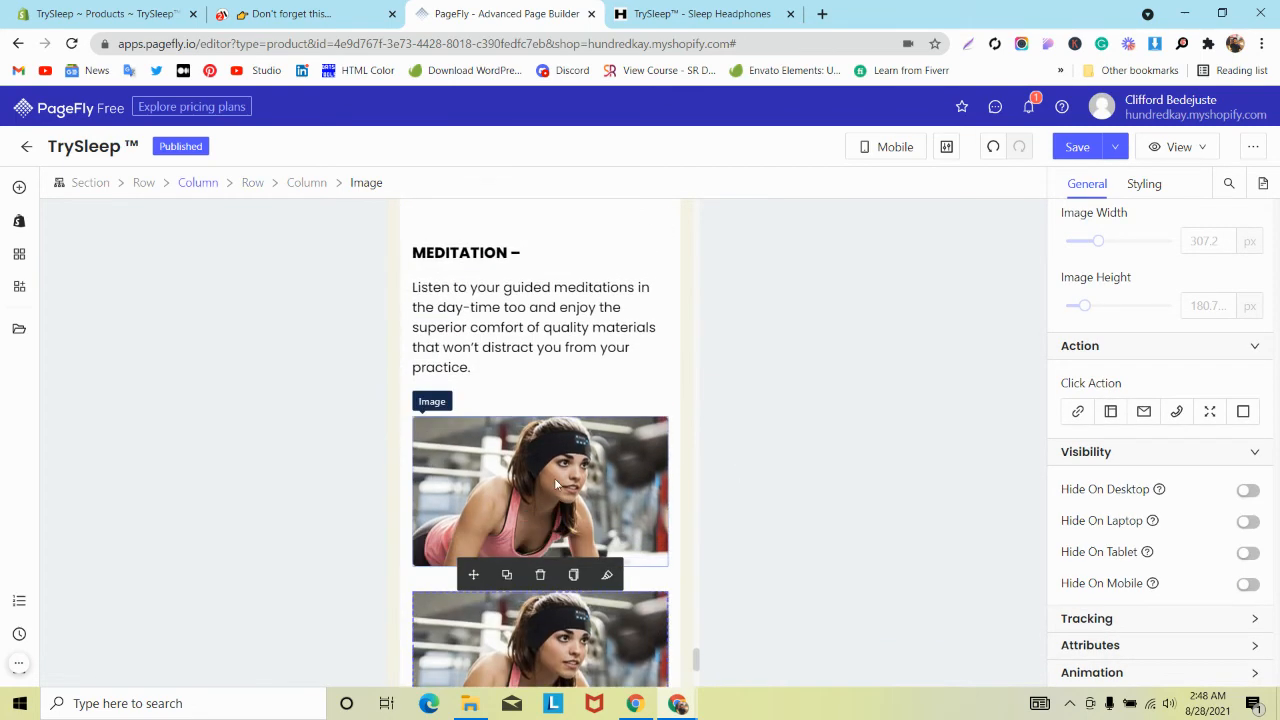
pyautogui.click(993, 147)
# Try moving the upper Meditation image copy above the Meditation heading, and undo the move.
pyautogui.scroll(-2, 515, 425)
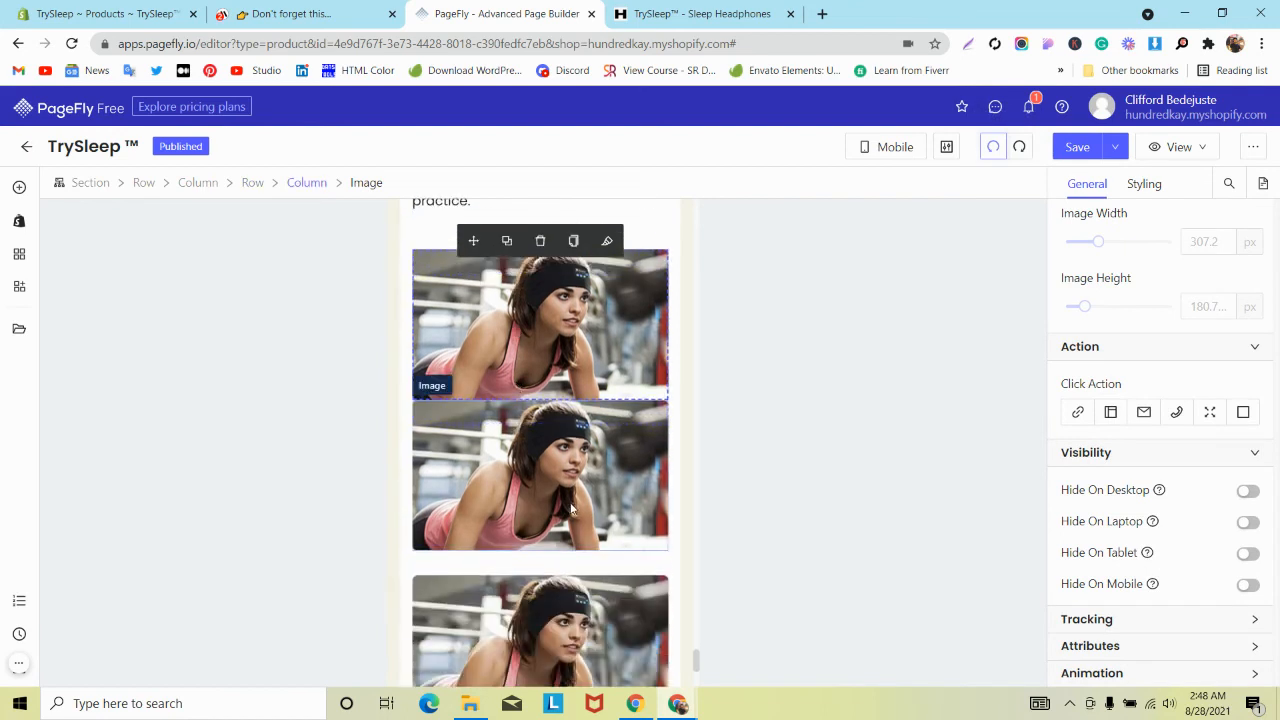
pyautogui.scroll(1, 575, 507)
pyautogui.scroll(2, 556, 447)
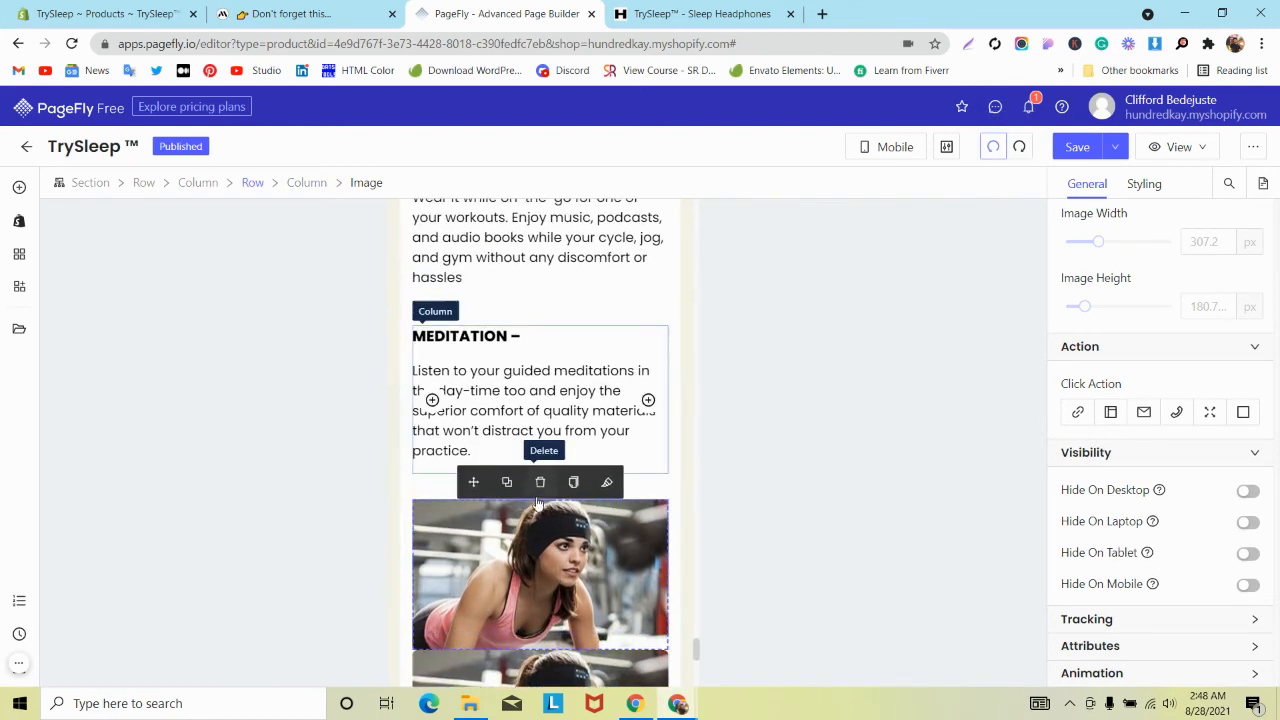
pyautogui.moveTo(474, 482); pyautogui.dragTo(473, 315)
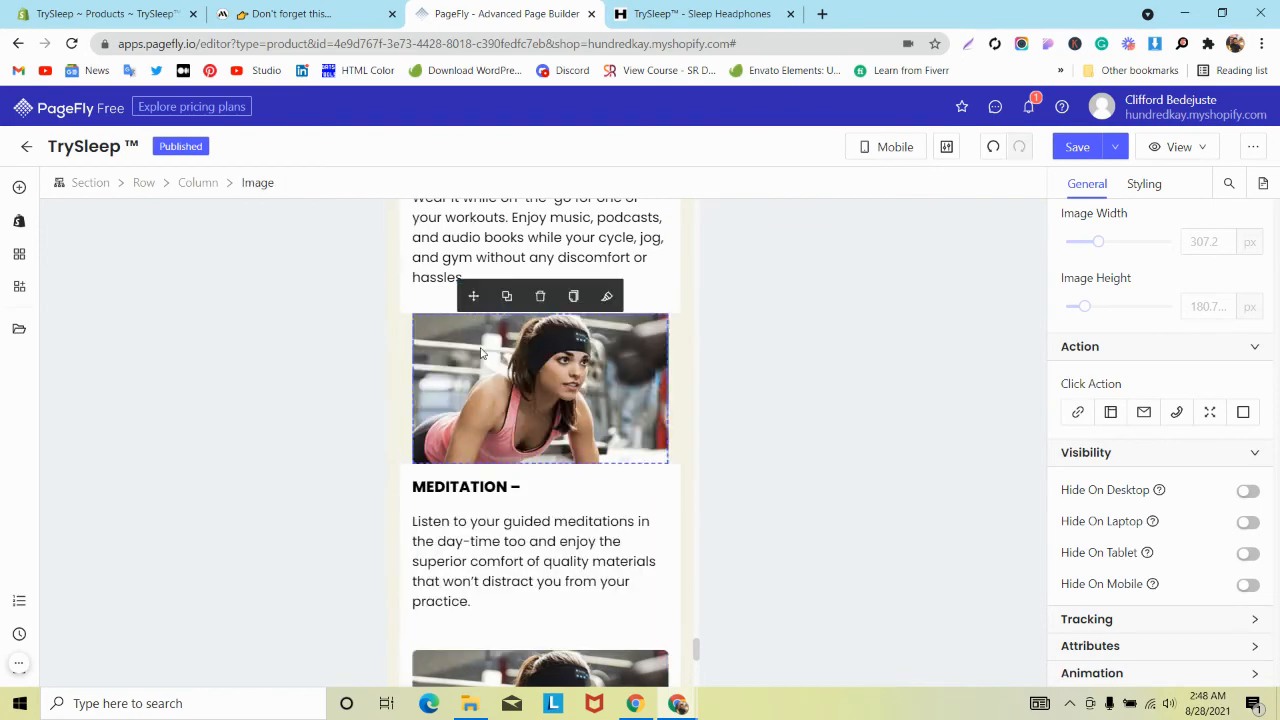
pyautogui.click(995, 146)
# Move one Meditation image copy out of its column to between the workout text and the Meditation heading.
pyautogui.scroll(-3, 536, 477)
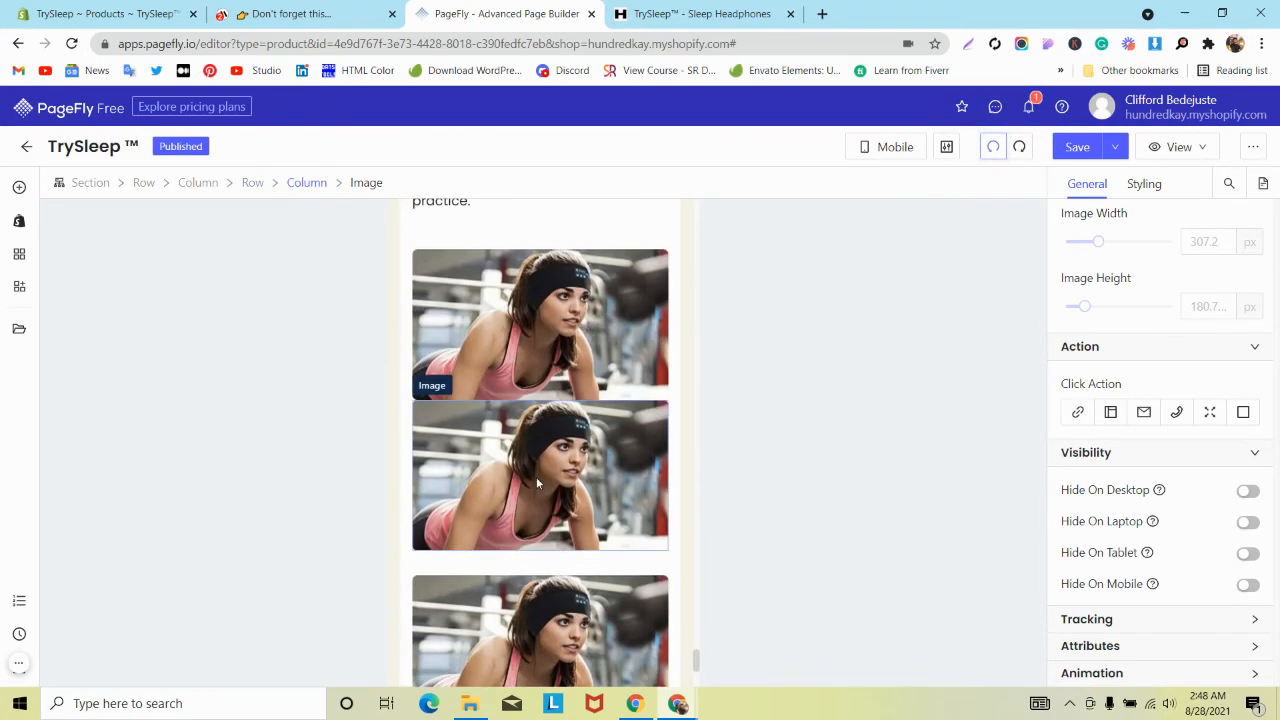
pyautogui.scroll(2, 508, 548)
pyautogui.moveTo(474, 548); pyautogui.dragTo(485, 315)
pyautogui.scroll(1, 485, 315)
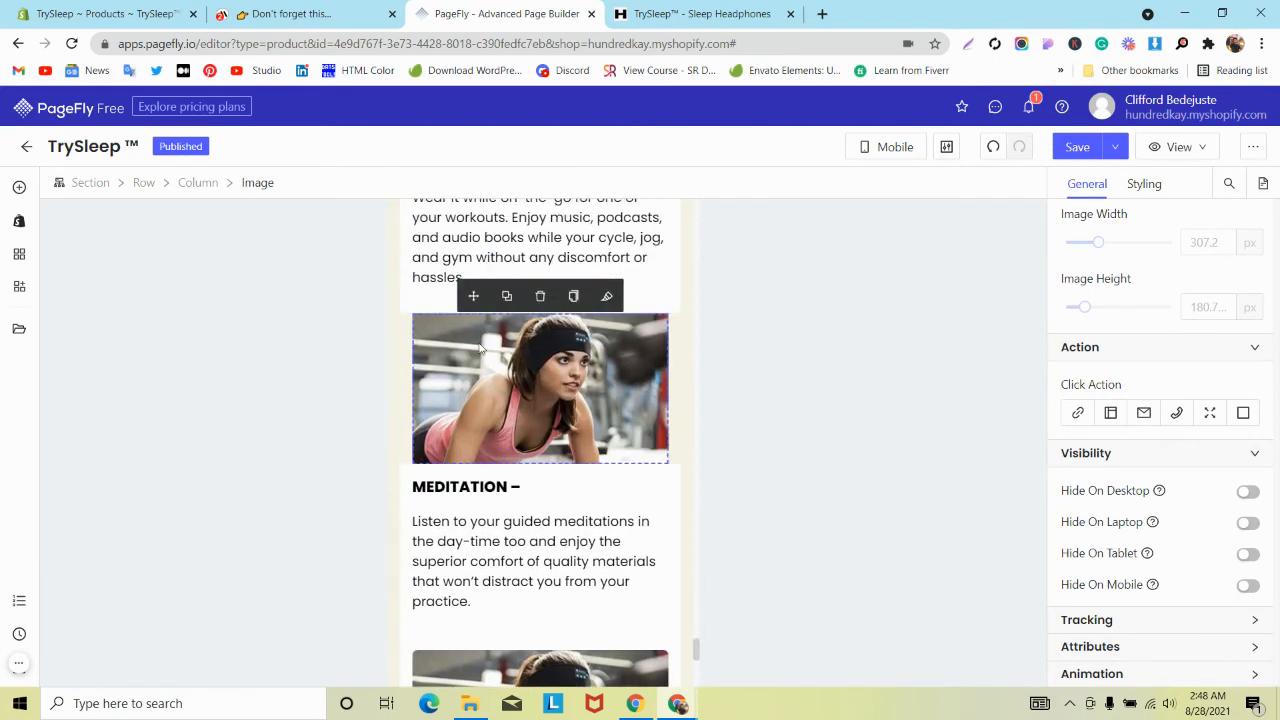
# Hide the image above the Meditation heading on desktop, laptop and tablet, and hide the copy below the Meditation text on mobile.
pyautogui.scroll(-1, 1171, 370)
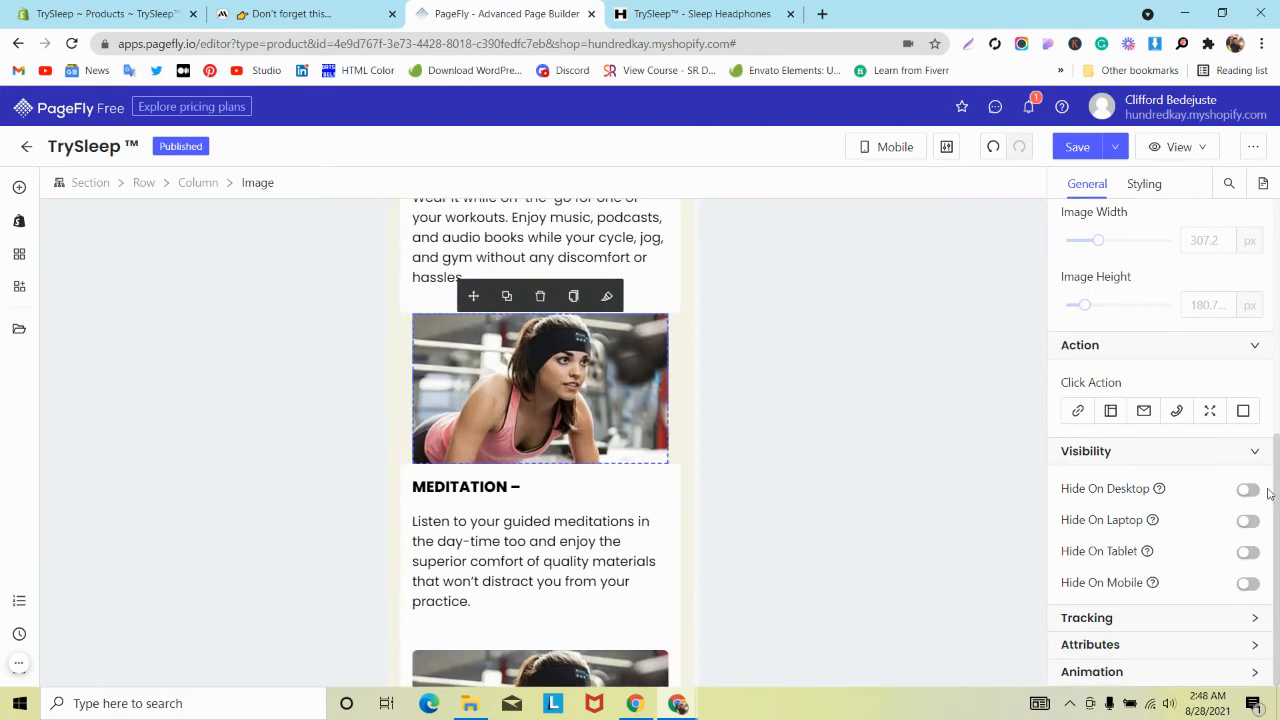
pyautogui.click(1248, 553)
pyautogui.click(1245, 494)
pyautogui.scroll(-2, 662, 472)
pyautogui.click(645, 535)
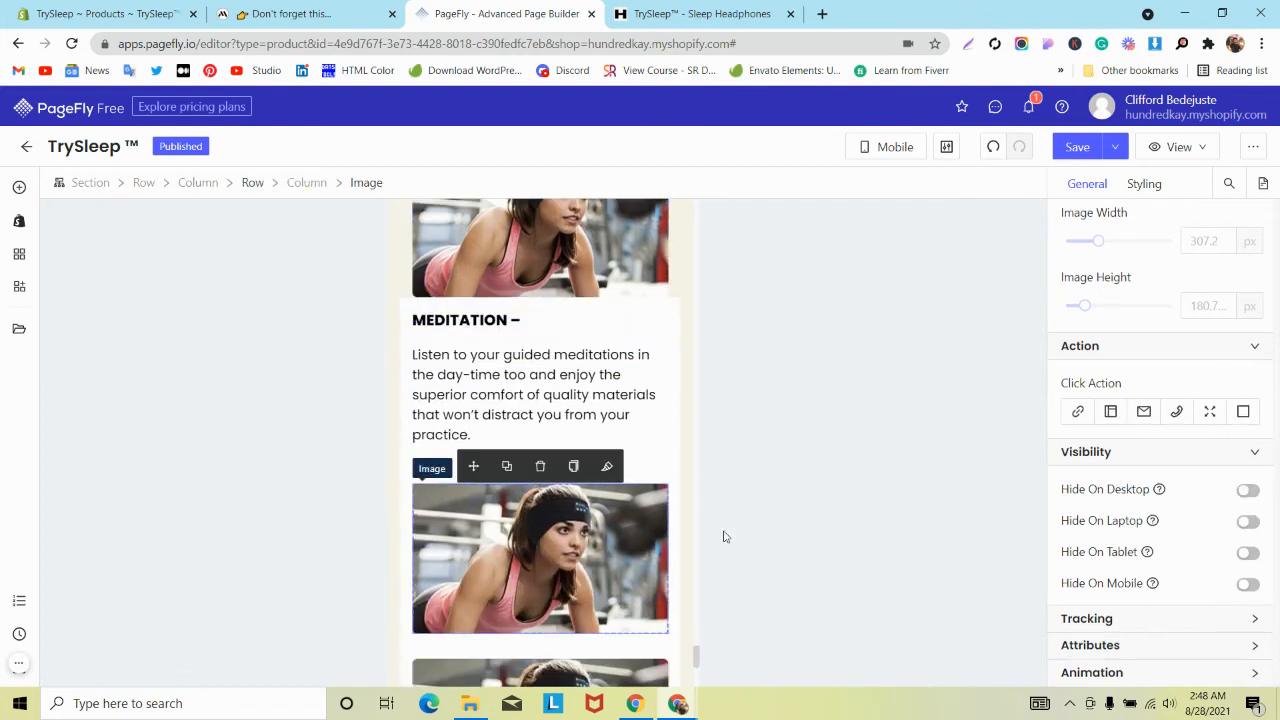
pyautogui.click(1245, 590)
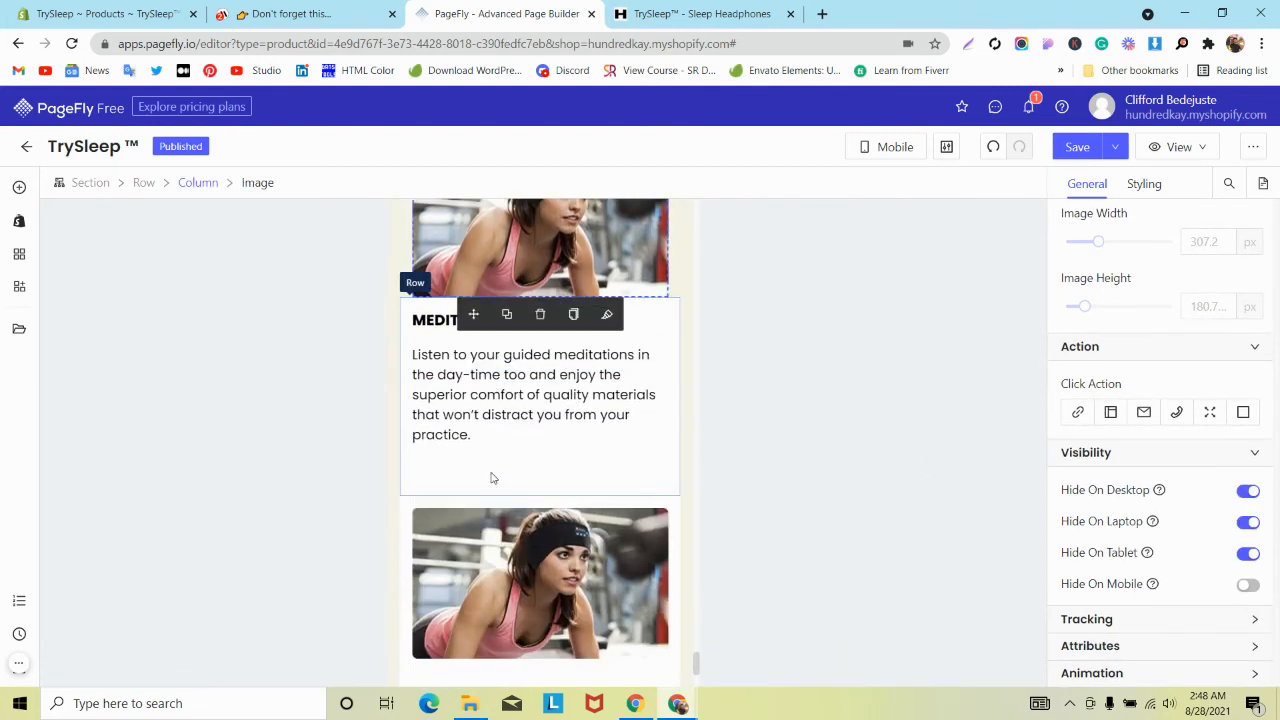
# Examine the general and styling settings of the Meditation column, paragraph and row for the source of the extra space below the text.
pyautogui.click(490, 479)
pyautogui.click(464, 450)
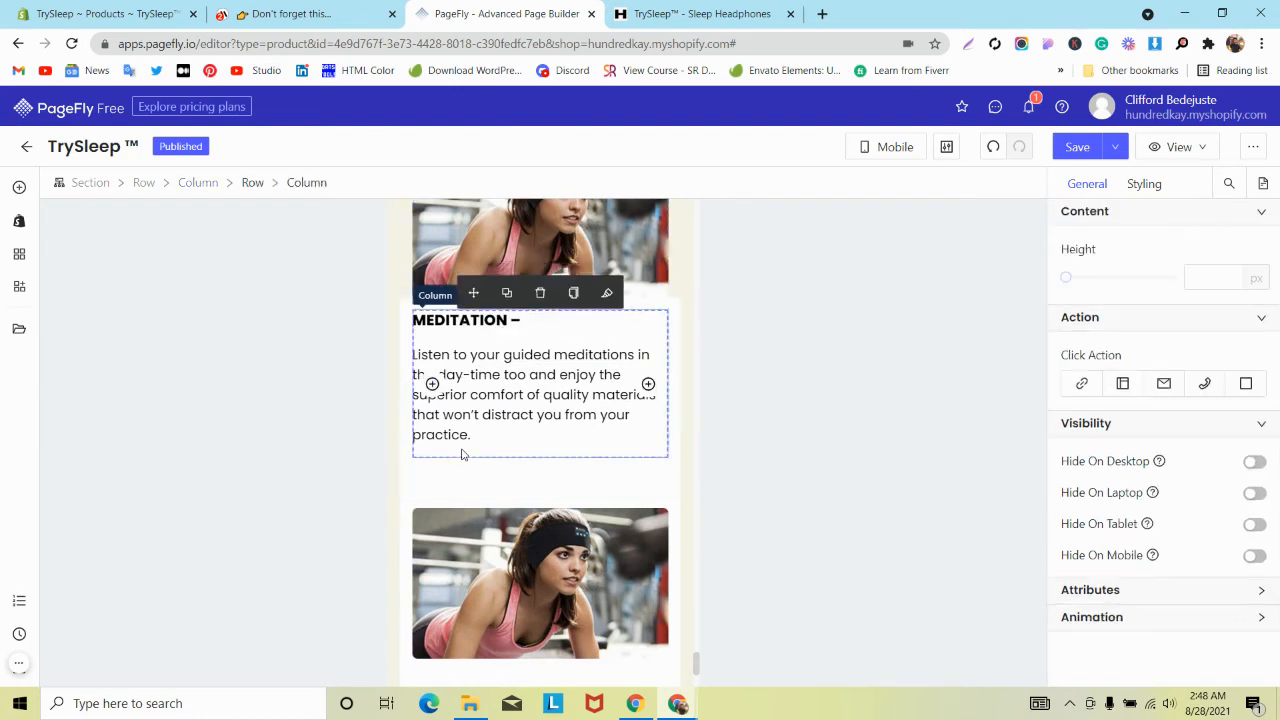
pyautogui.click(1084, 214)
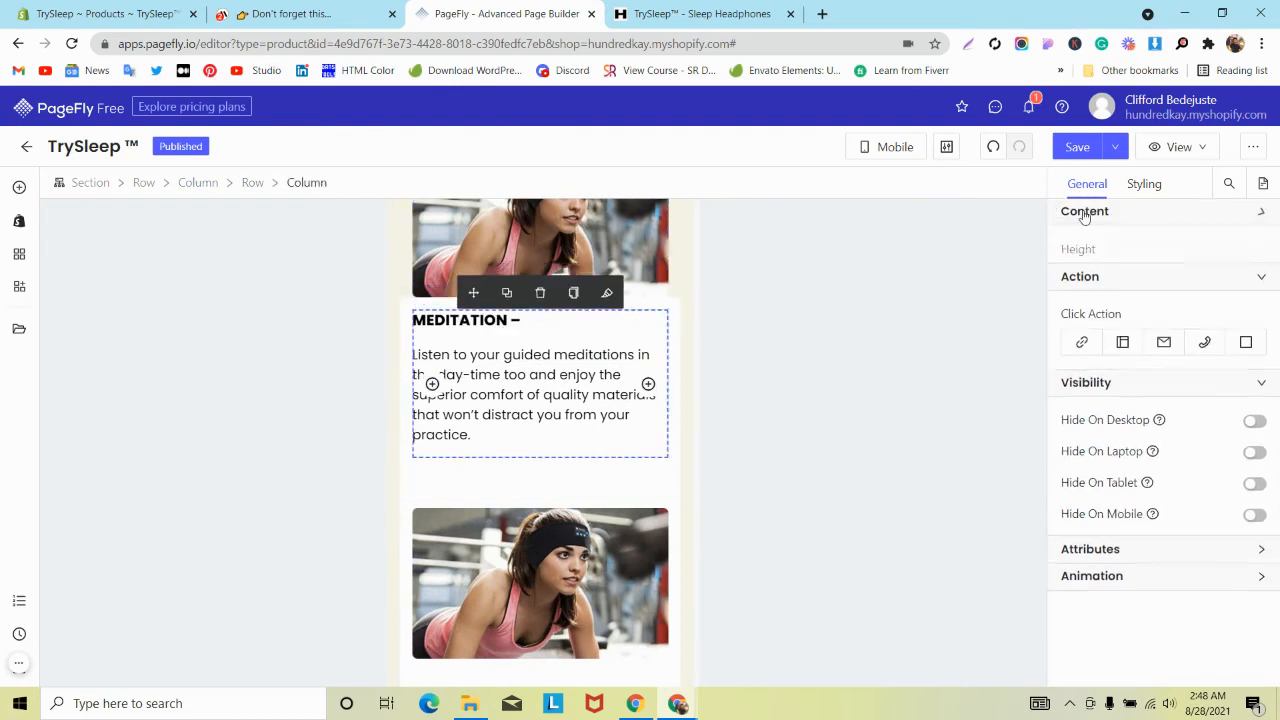
pyautogui.click(1086, 214)
pyautogui.click(494, 374)
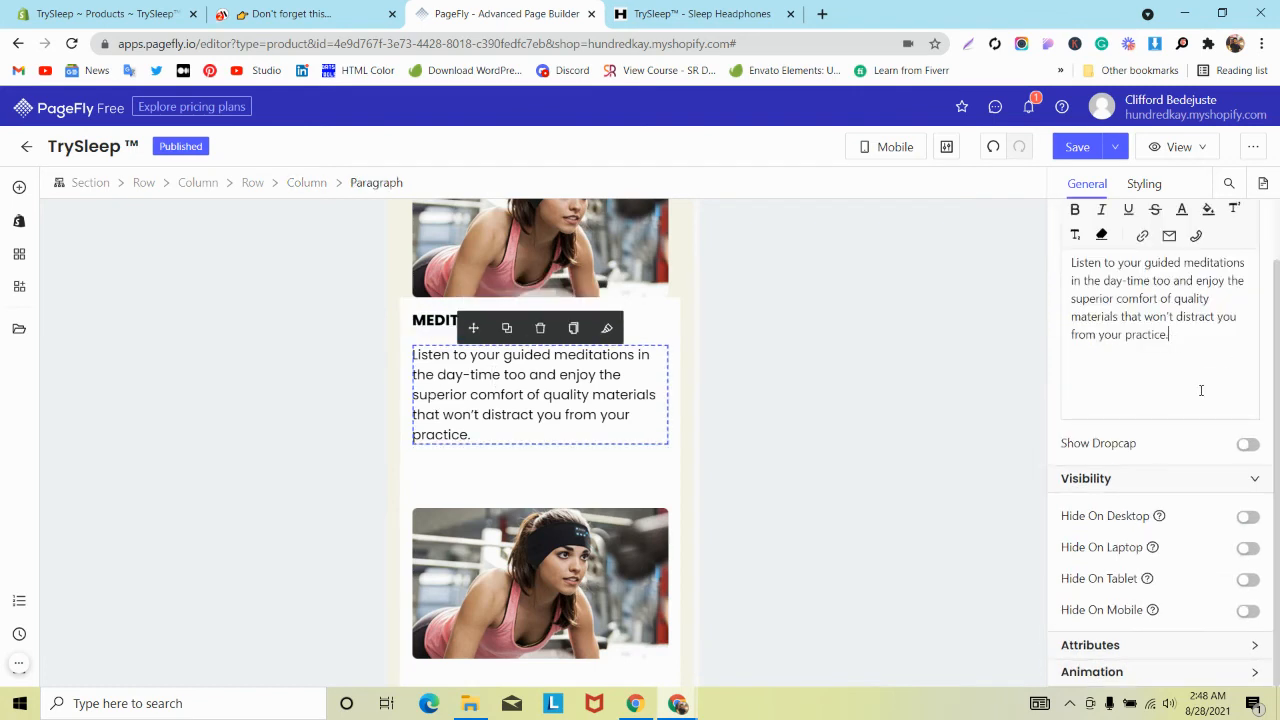
pyautogui.click(486, 463)
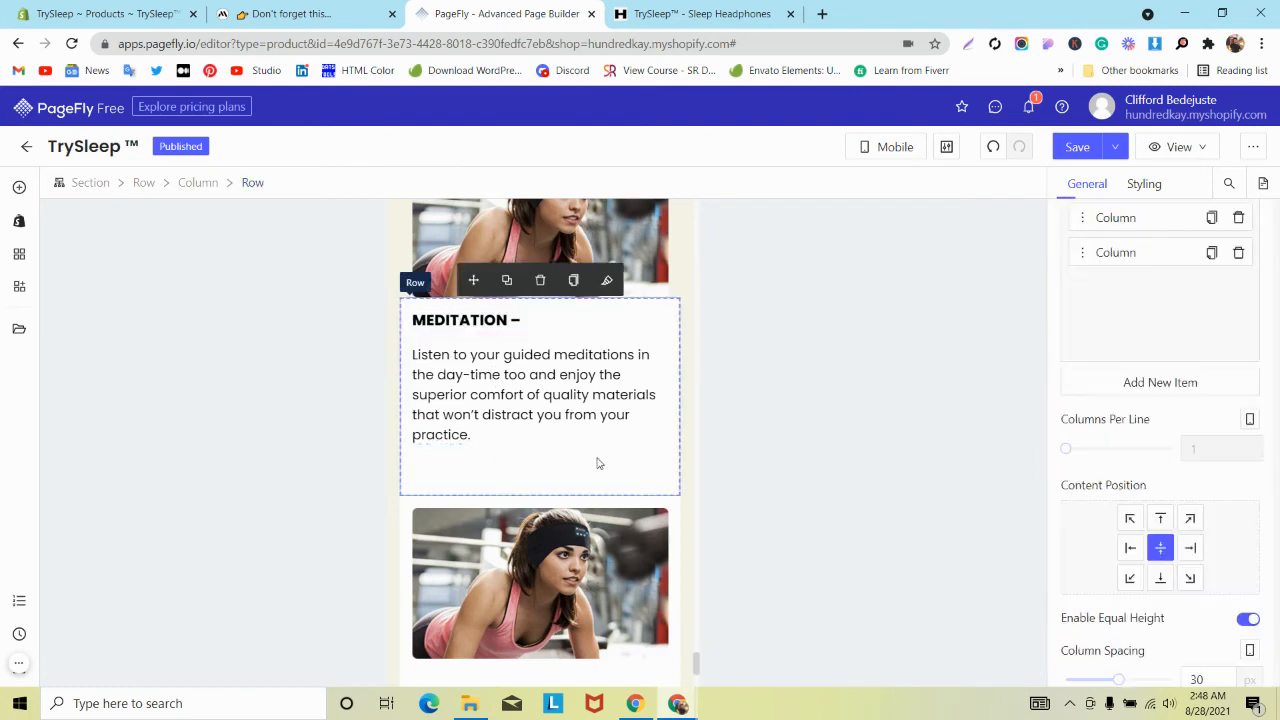
pyautogui.click(1150, 185)
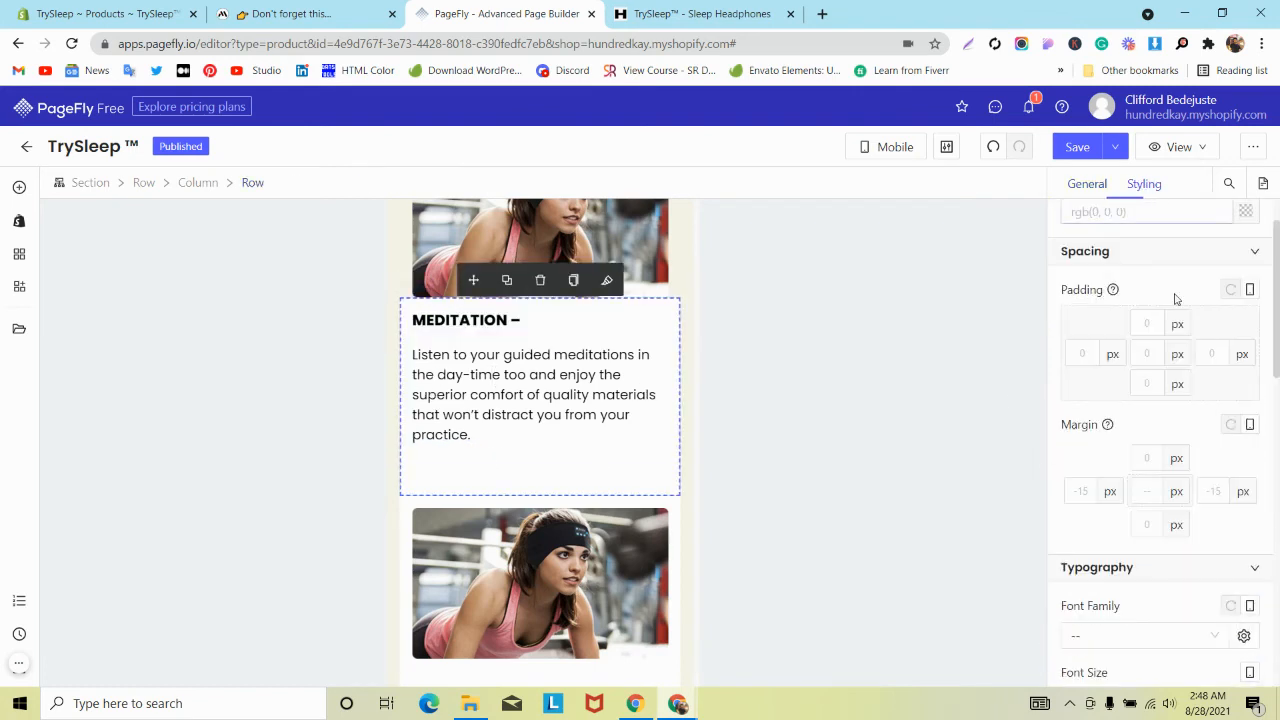
pyautogui.click(580, 436)
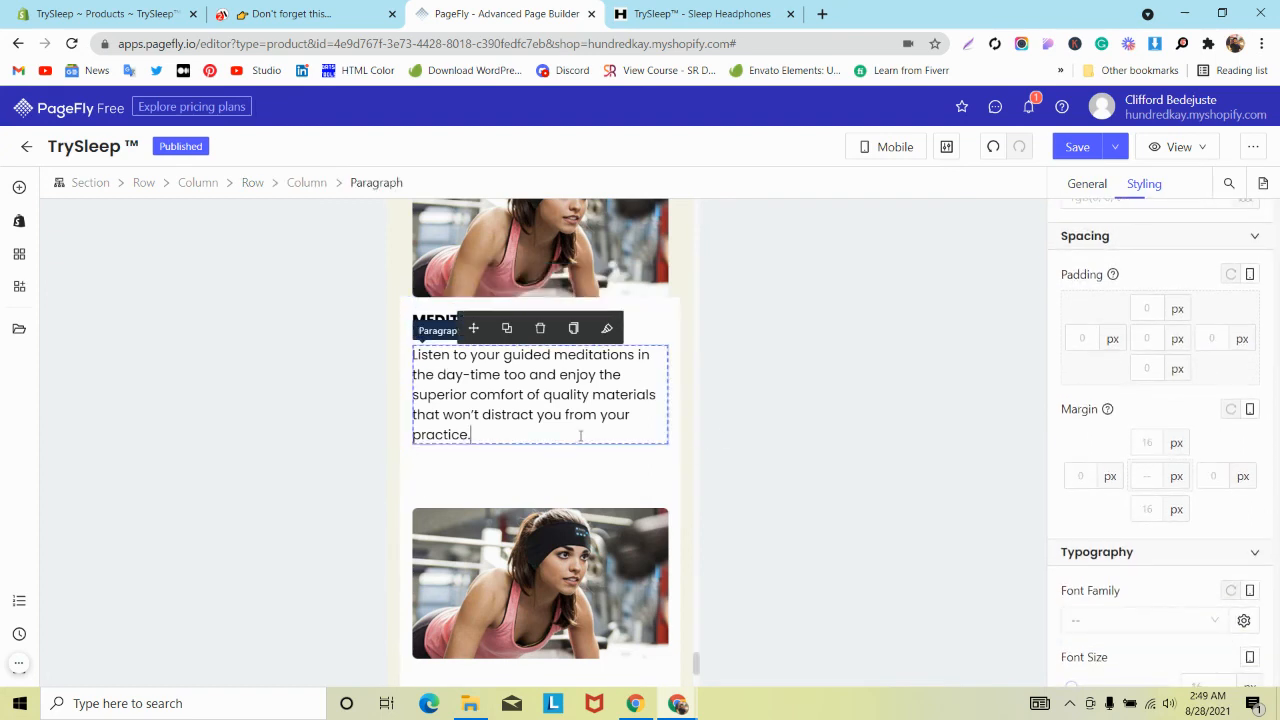
# Set the Meditation row's column spacing to 0 px and compare the layout with the MindBand page.
pyautogui.click(552, 477)
pyautogui.click(1085, 185)
pyautogui.scroll(-3, 1137, 378)
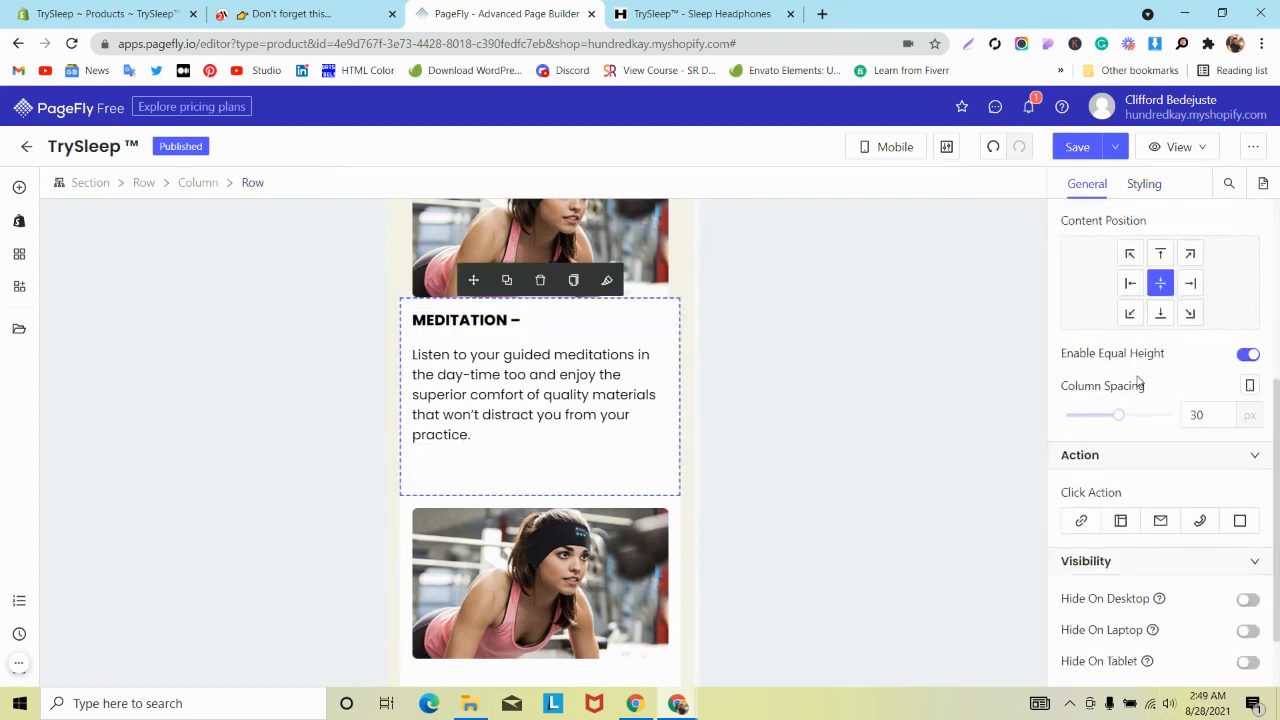
pyautogui.scroll(-1, 1150, 370)
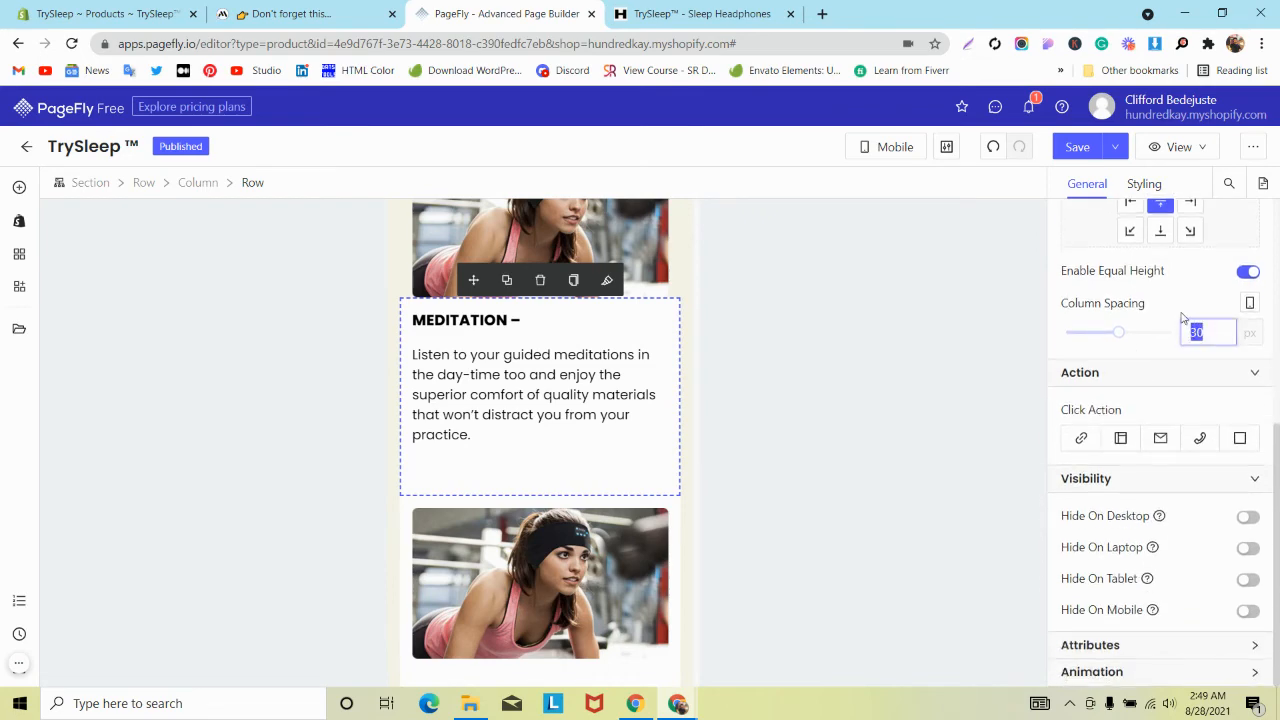
pyautogui.write('0')
pyautogui.click(246, 9)
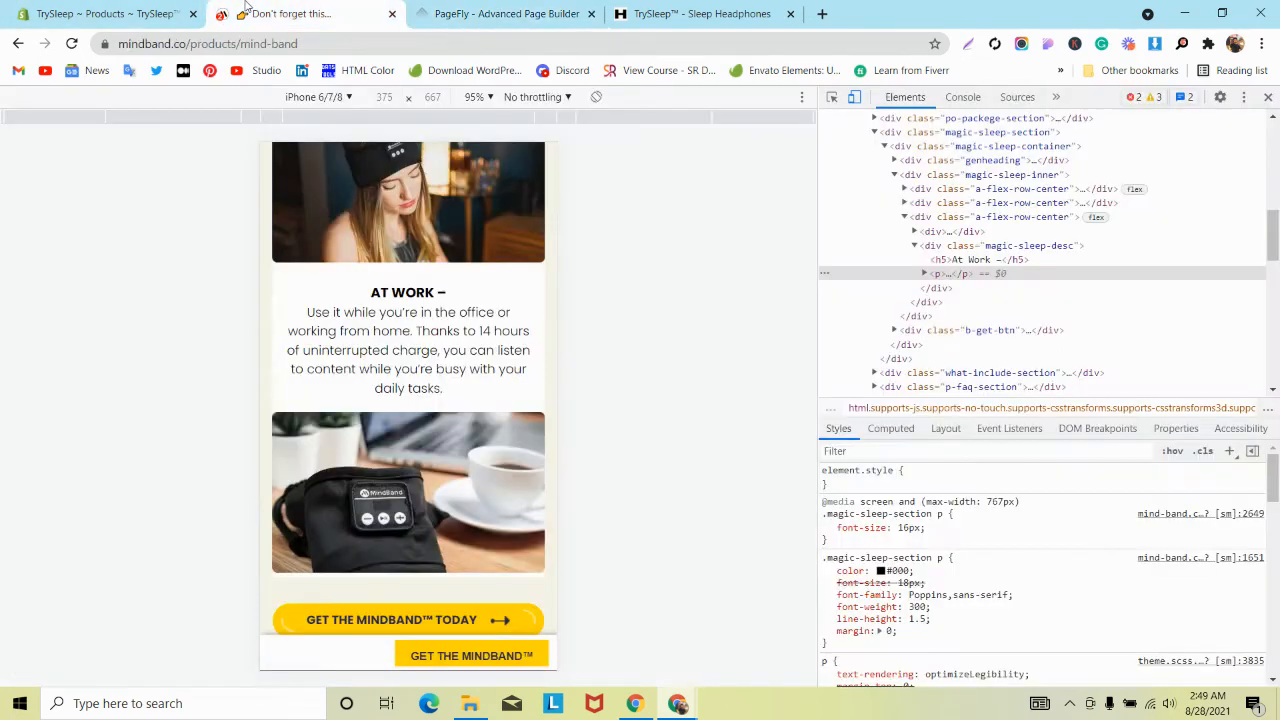
pyautogui.click(461, 10)
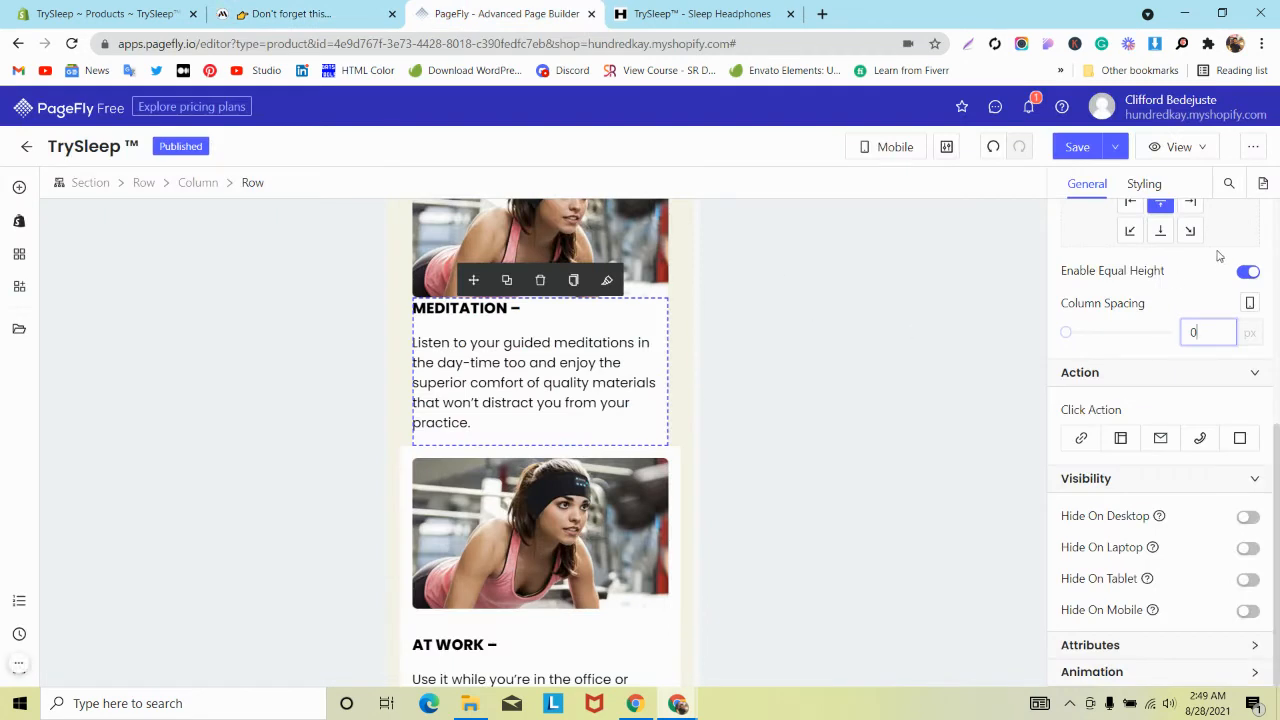
# Set the Meditation row's padding to 10 px on all sides and copy the row's styles.
pyautogui.scroll(5, 1167, 300)
pyautogui.click(1144, 184)
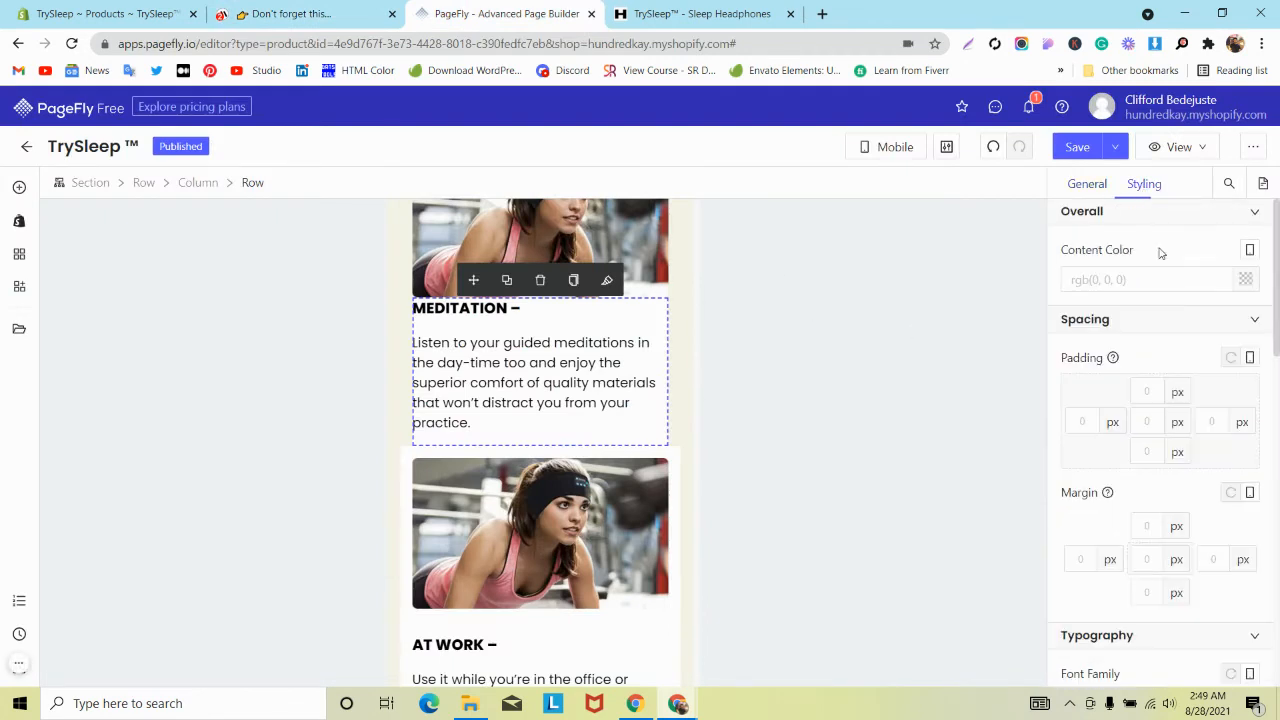
pyautogui.write('10')
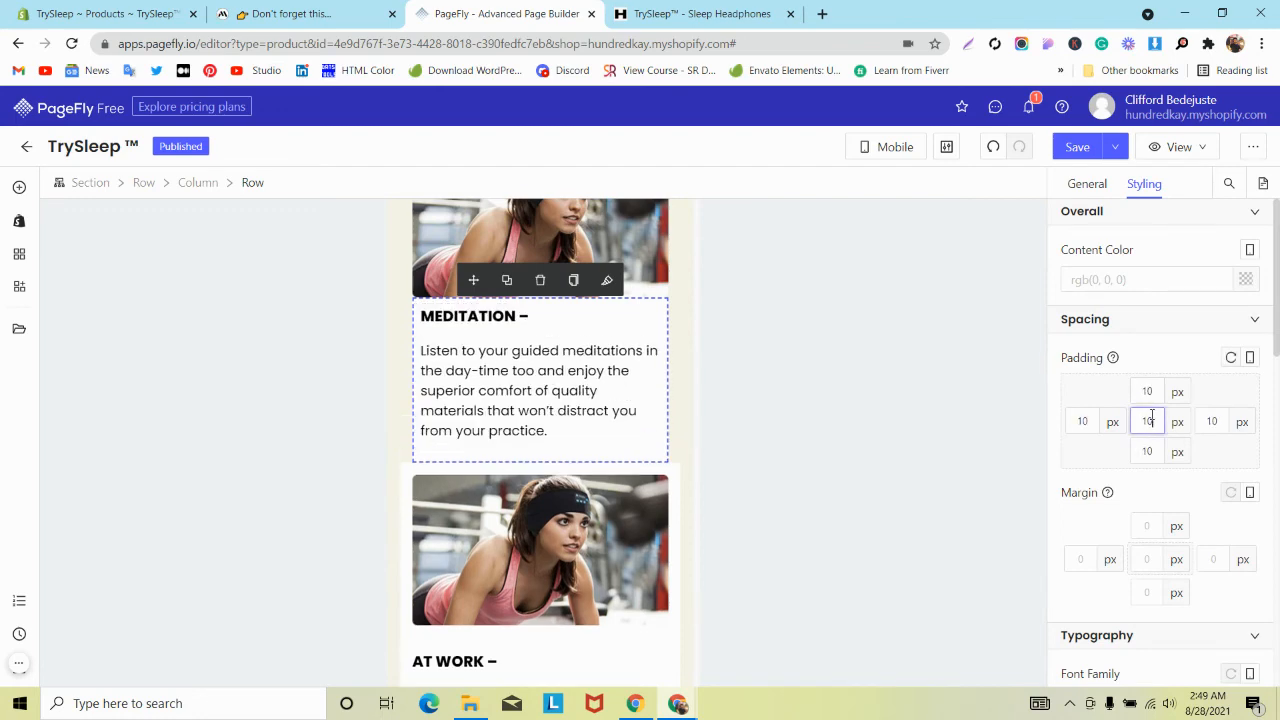
pyautogui.click(573, 281)
pyautogui.scroll(-3, 578, 400)
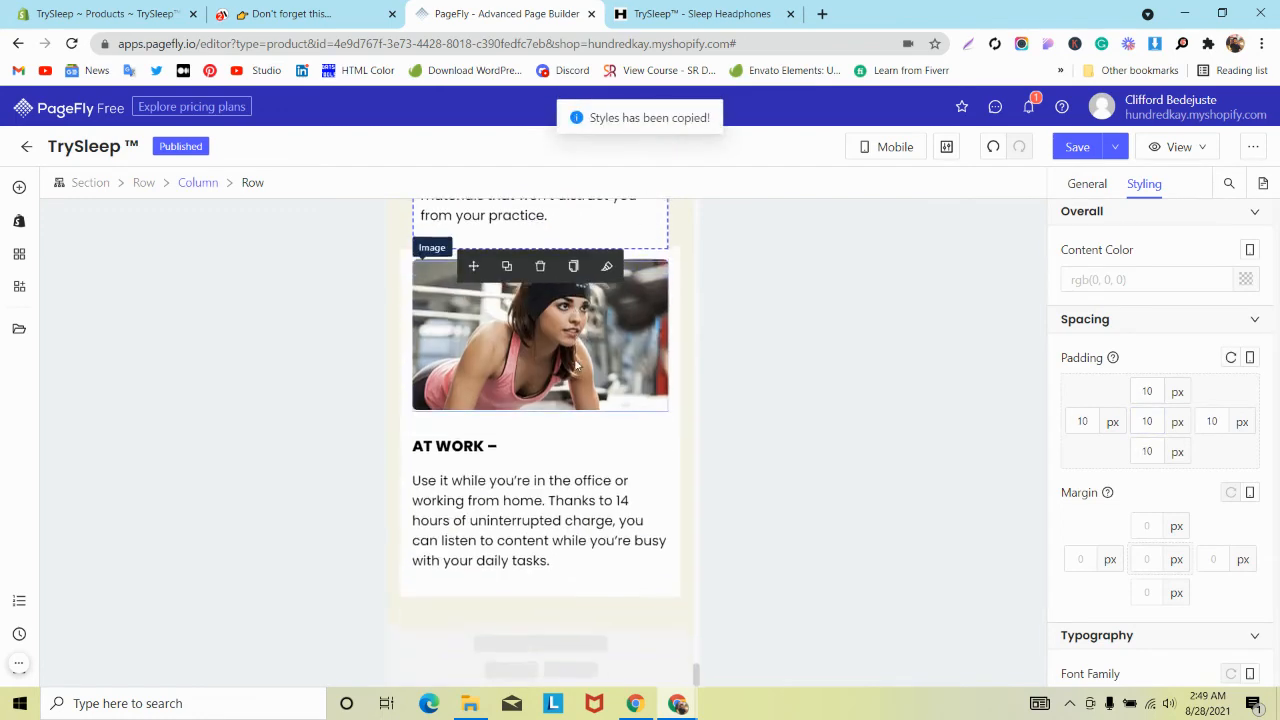
pyautogui.scroll(3, 578, 443)
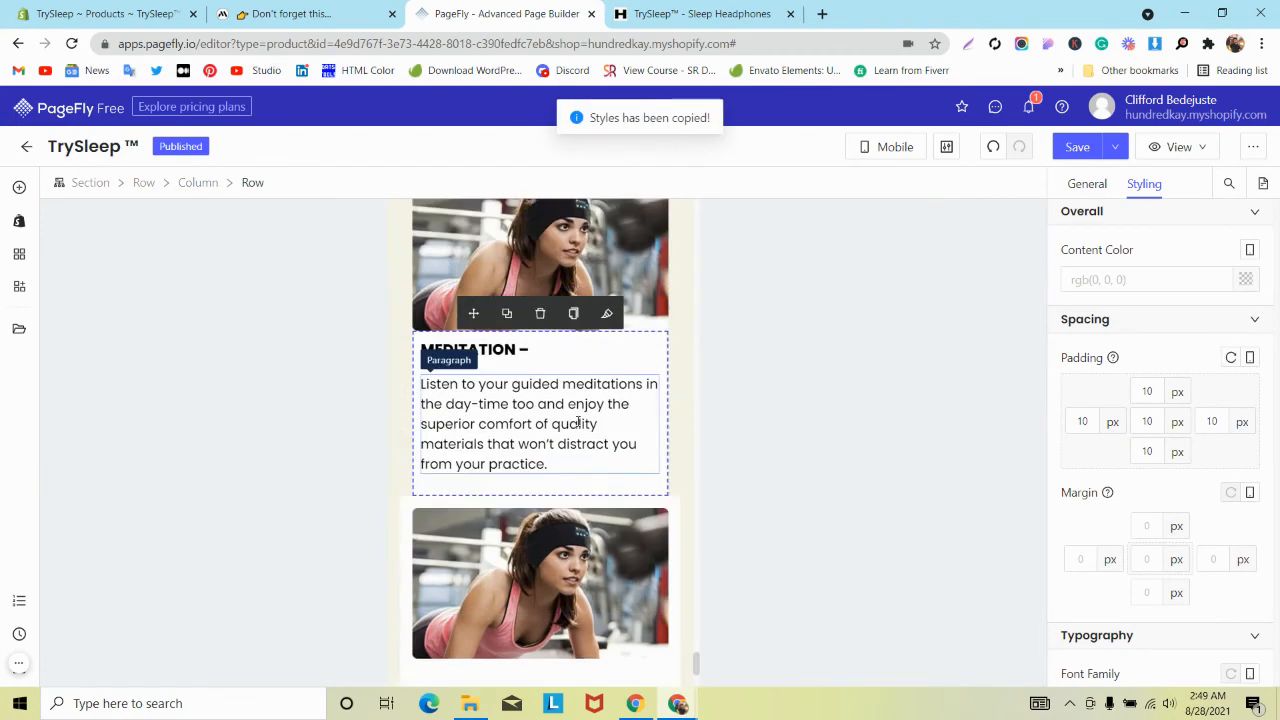
pyautogui.click(573, 313)
# Set the column spacing of the At Work row to 0 px.
pyautogui.scroll(-3, 573, 330)
pyautogui.click(659, 477)
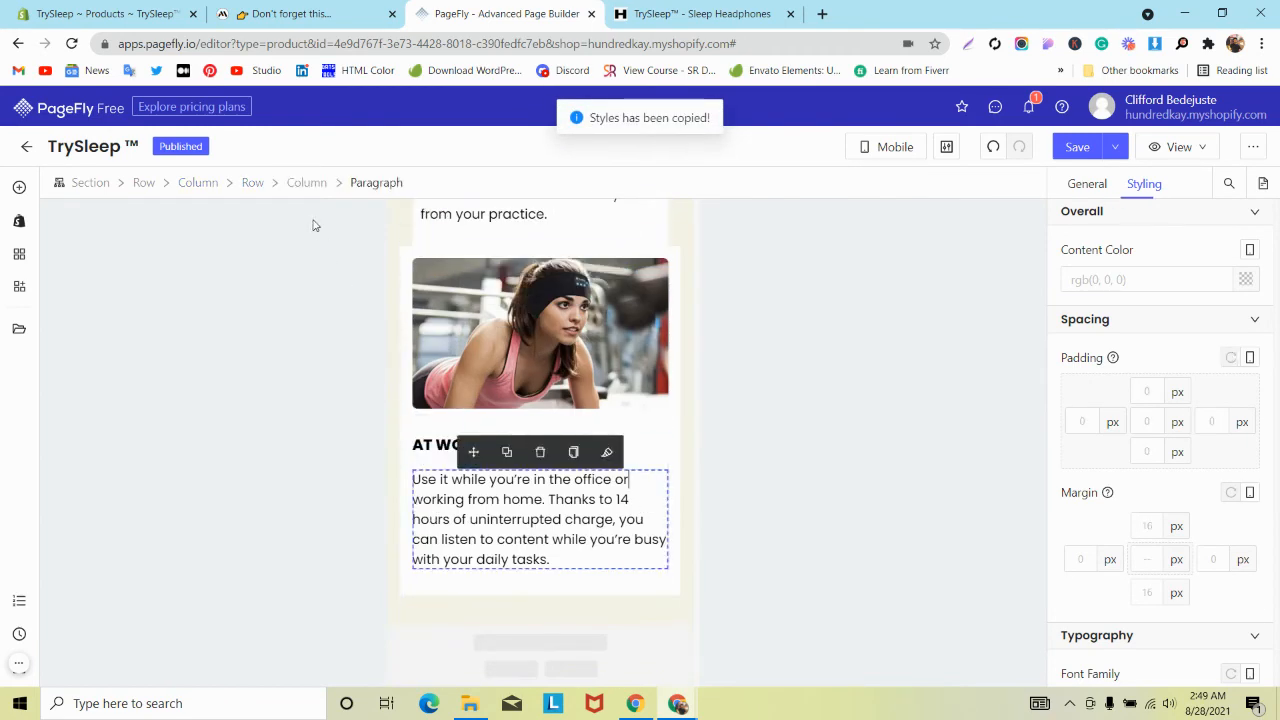
pyautogui.click(257, 183)
pyautogui.scroll(1, 604, 386)
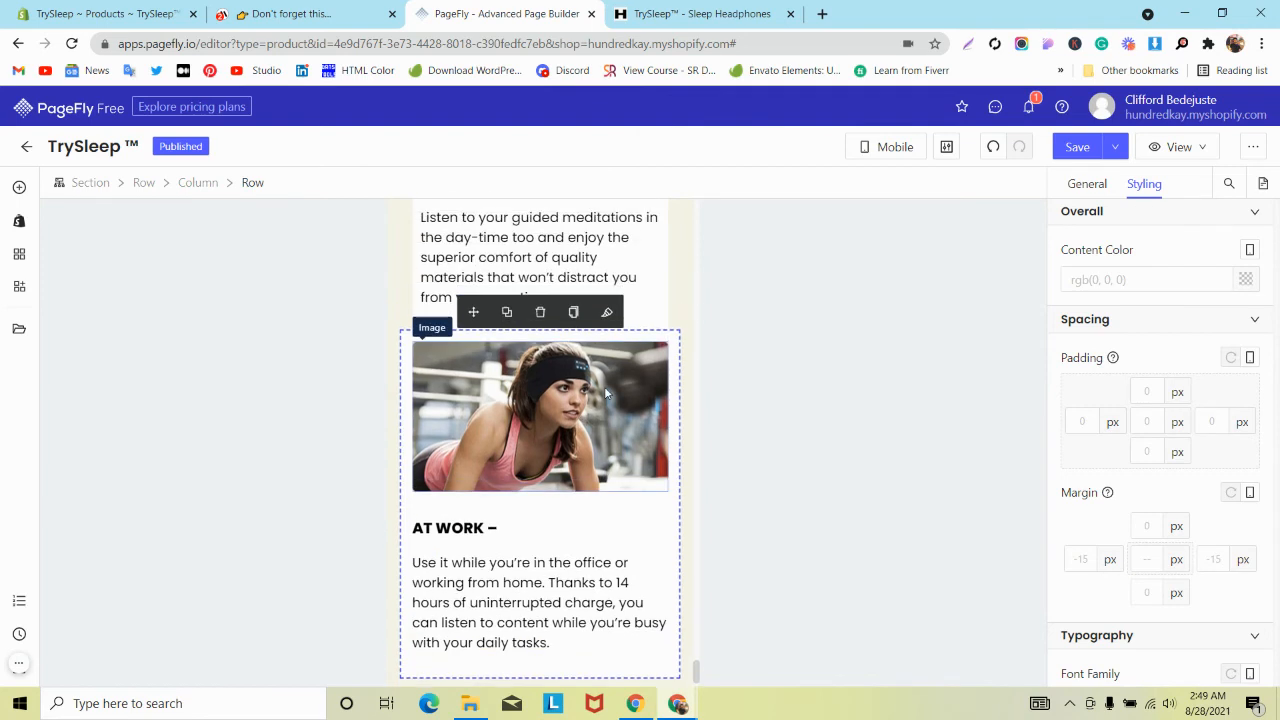
pyautogui.click(1089, 185)
pyautogui.doubleClick(1197, 414)
pyautogui.write('0')
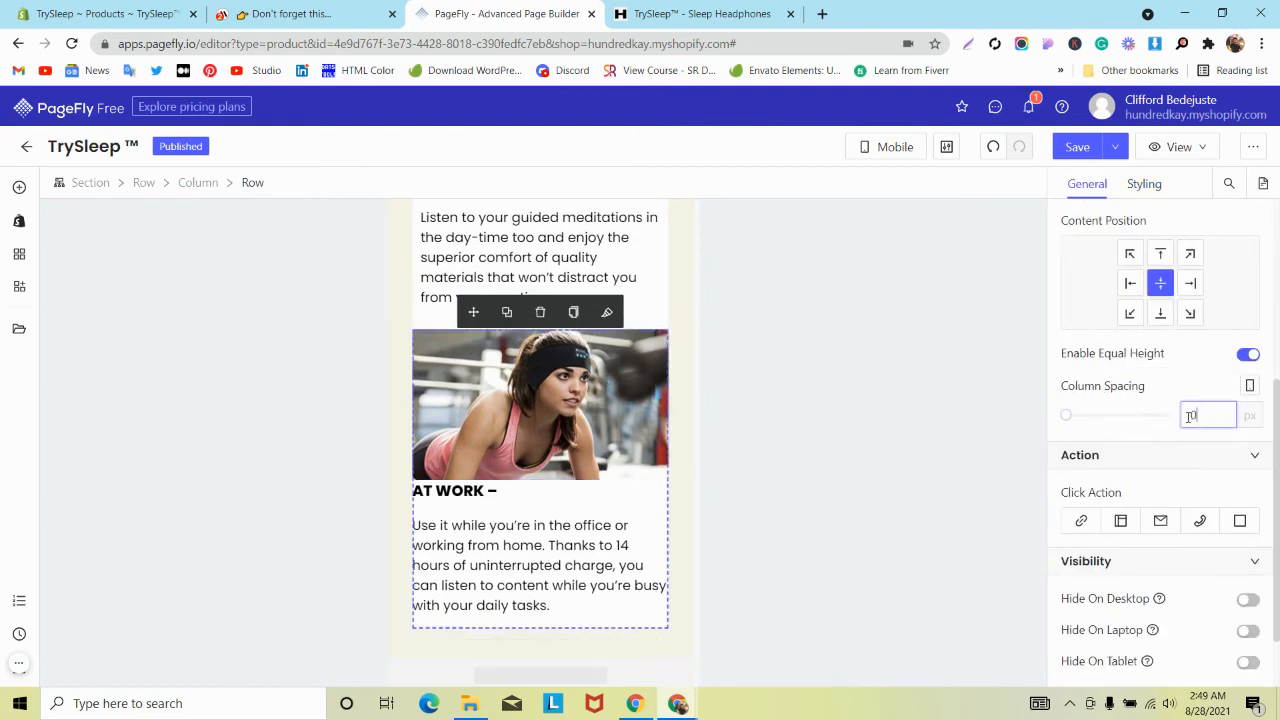
# Give the At Work text column a 10 px margin on all sides.
pyautogui.click(661, 497)
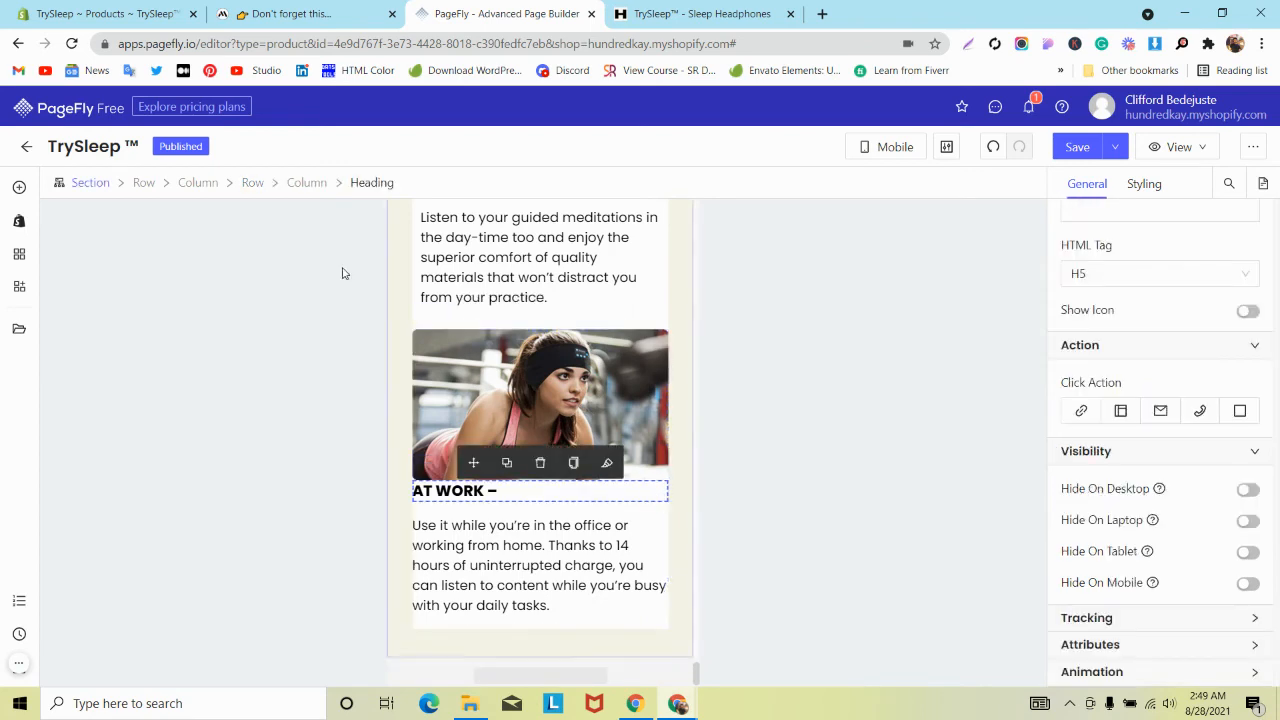
pyautogui.click(307, 185)
pyautogui.click(1140, 184)
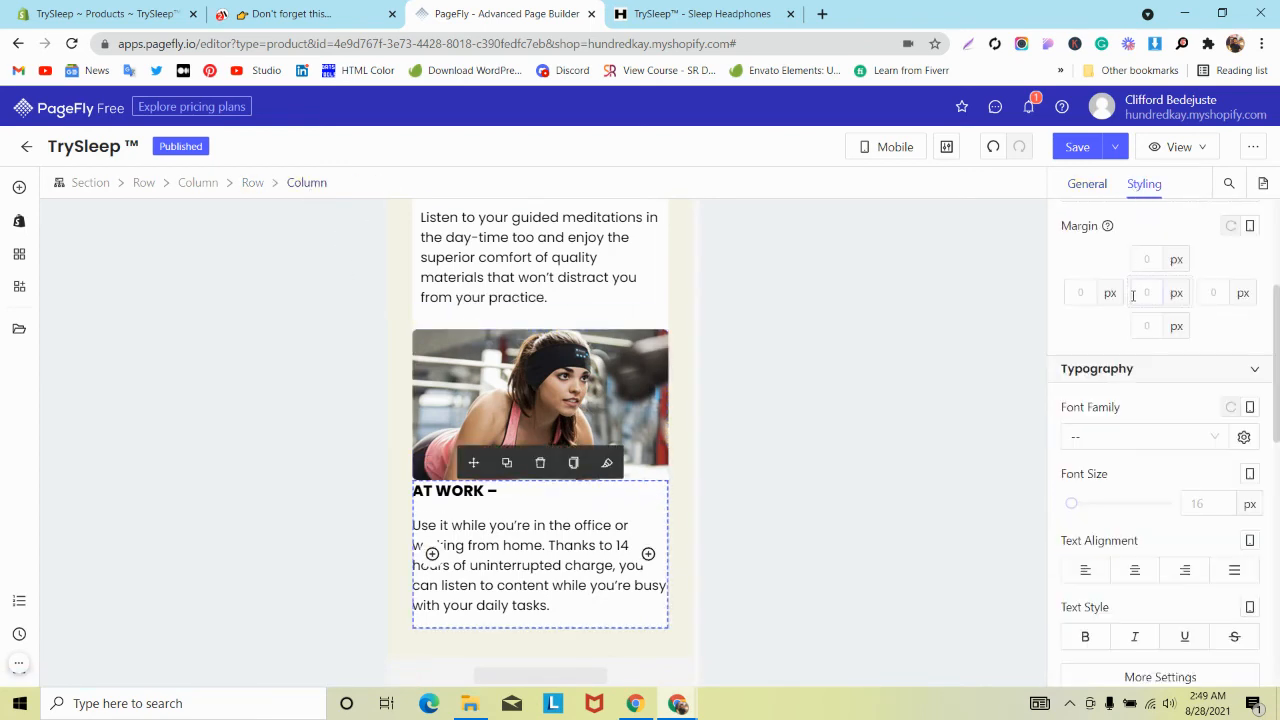
pyautogui.click(1145, 293)
pyautogui.write('10')
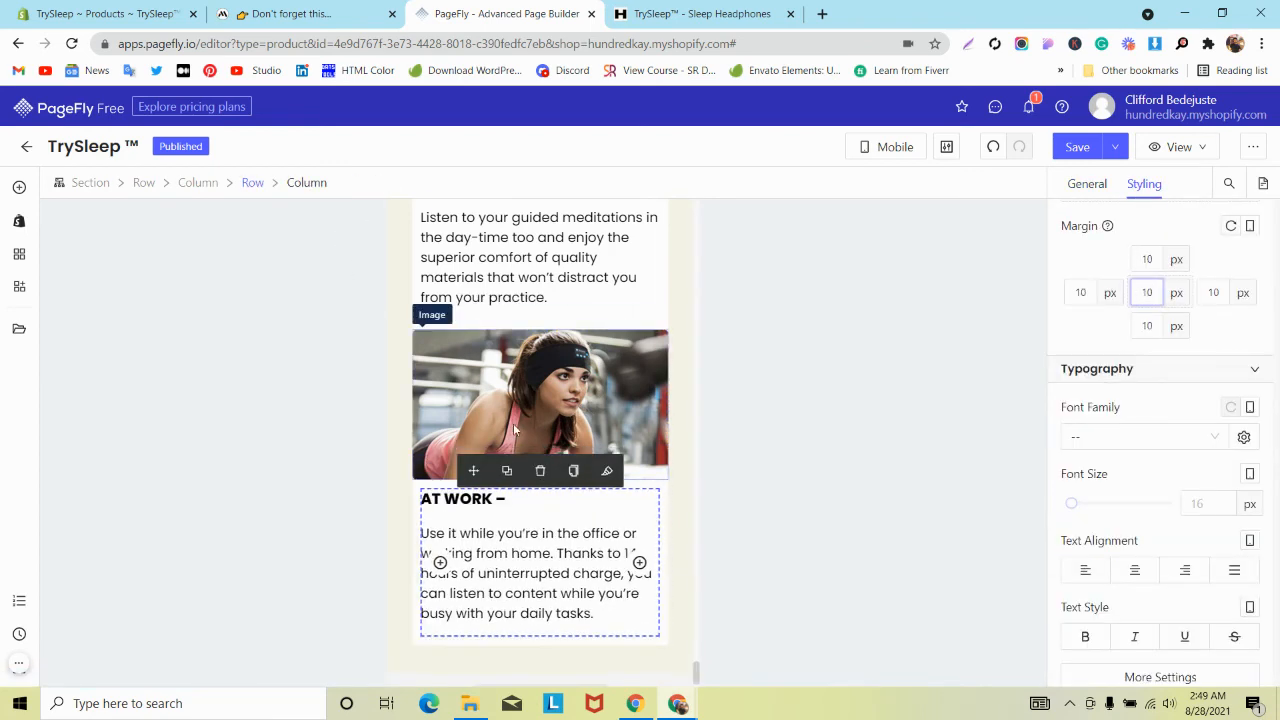
# Set the column spacing of the first row, with the workout text, to 0 px.
pyautogui.scroll(4, 514, 432)
pyautogui.scroll(2, 514, 432)
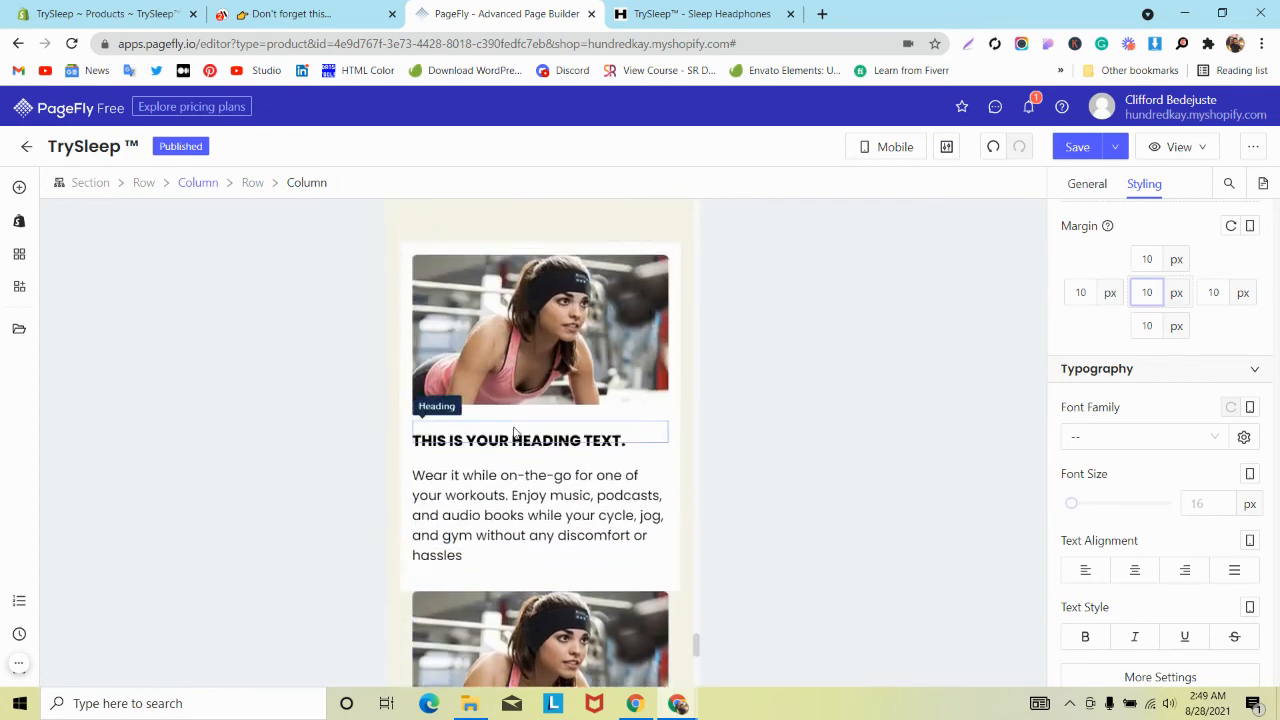
pyautogui.click(408, 489)
pyautogui.click(1087, 184)
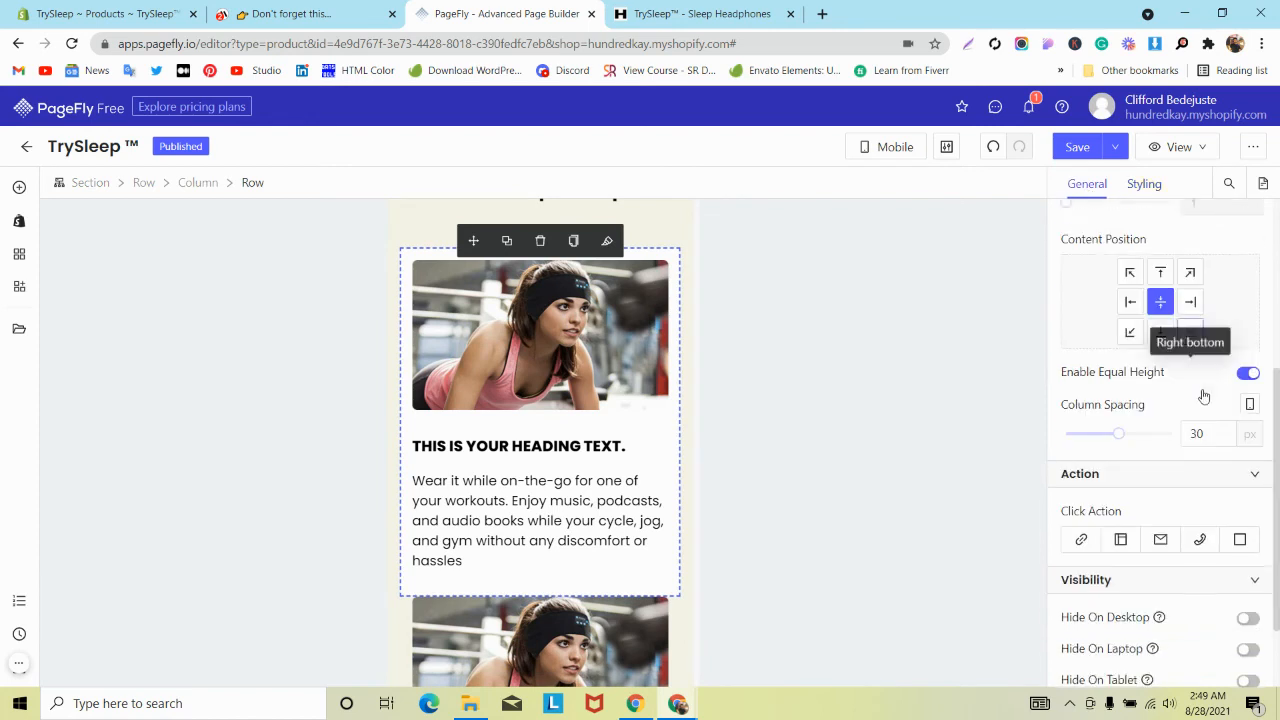
pyautogui.scroll(-2, 1200, 390)
pyautogui.click(1205, 333)
pyautogui.write('0')
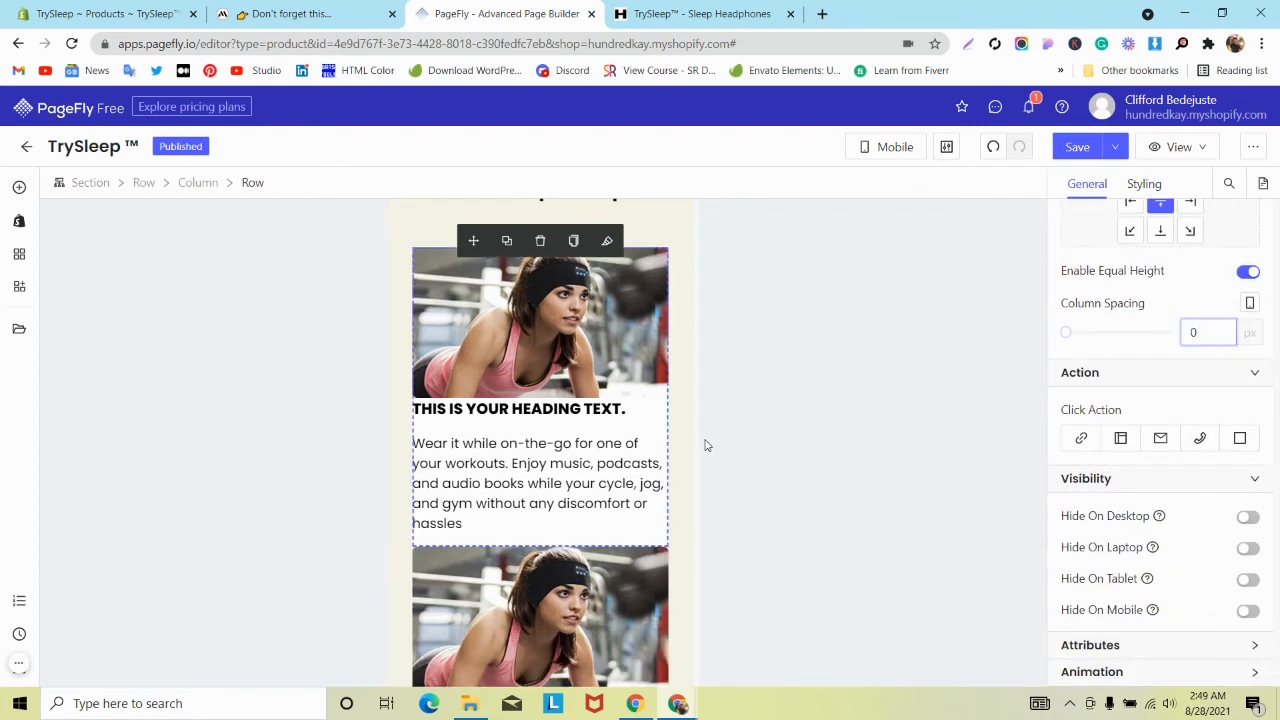
# Give the column with the placeholder heading and workout text a 10 px margin on all sides.
pyautogui.click(560, 409)
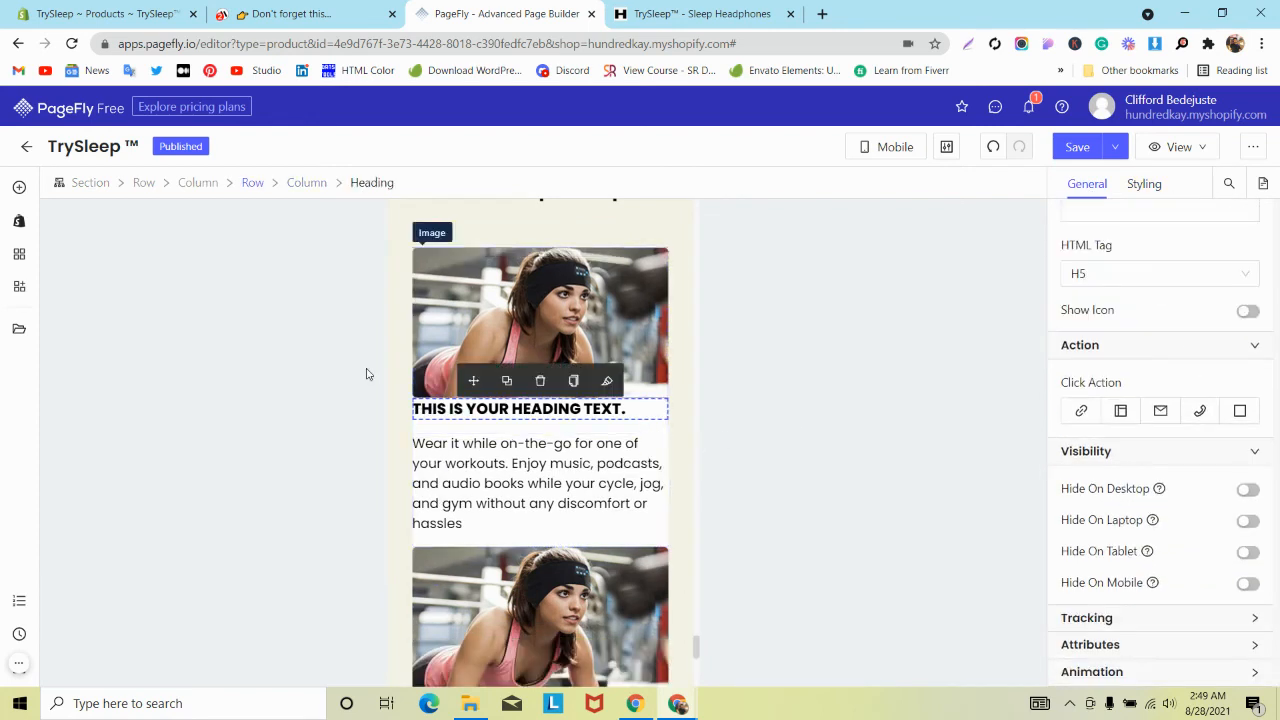
pyautogui.click(298, 183)
pyautogui.click(1144, 184)
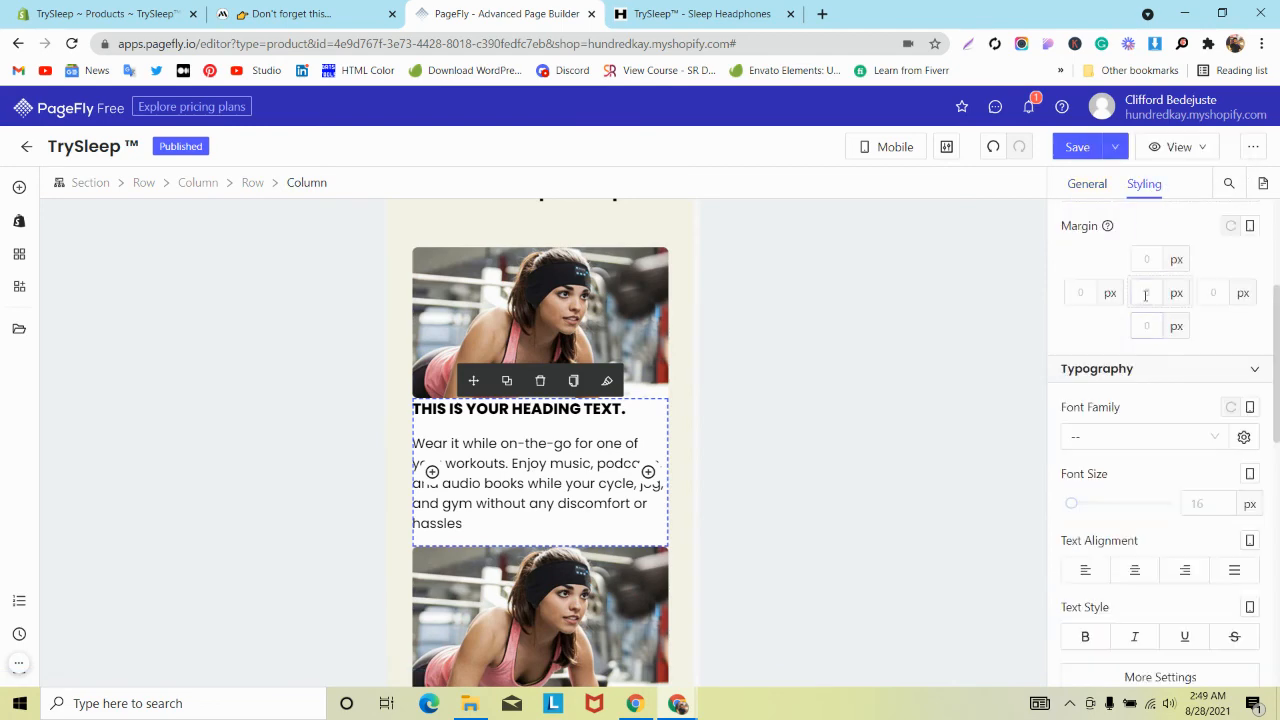
pyautogui.write('10')
# Review the mobile layout down to the At Work text, and save and publish the page.
pyautogui.scroll(-5, 434, 480)
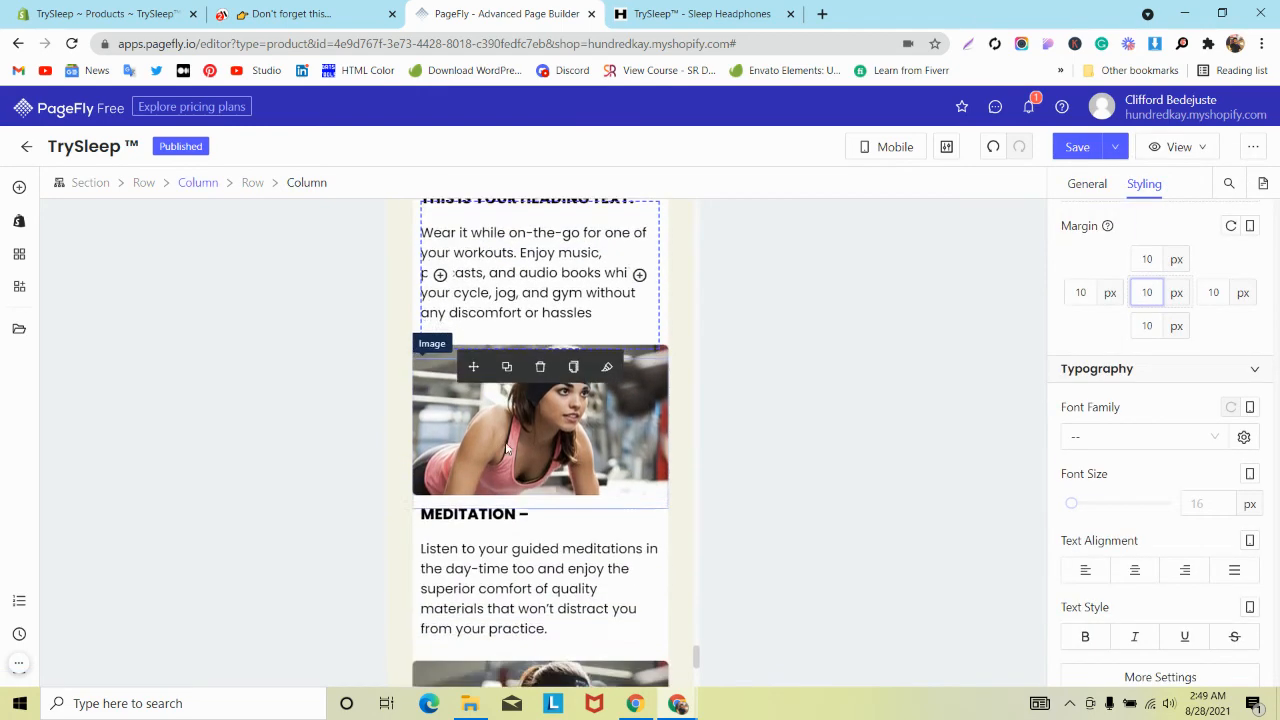
pyautogui.scroll(-3, 506, 443)
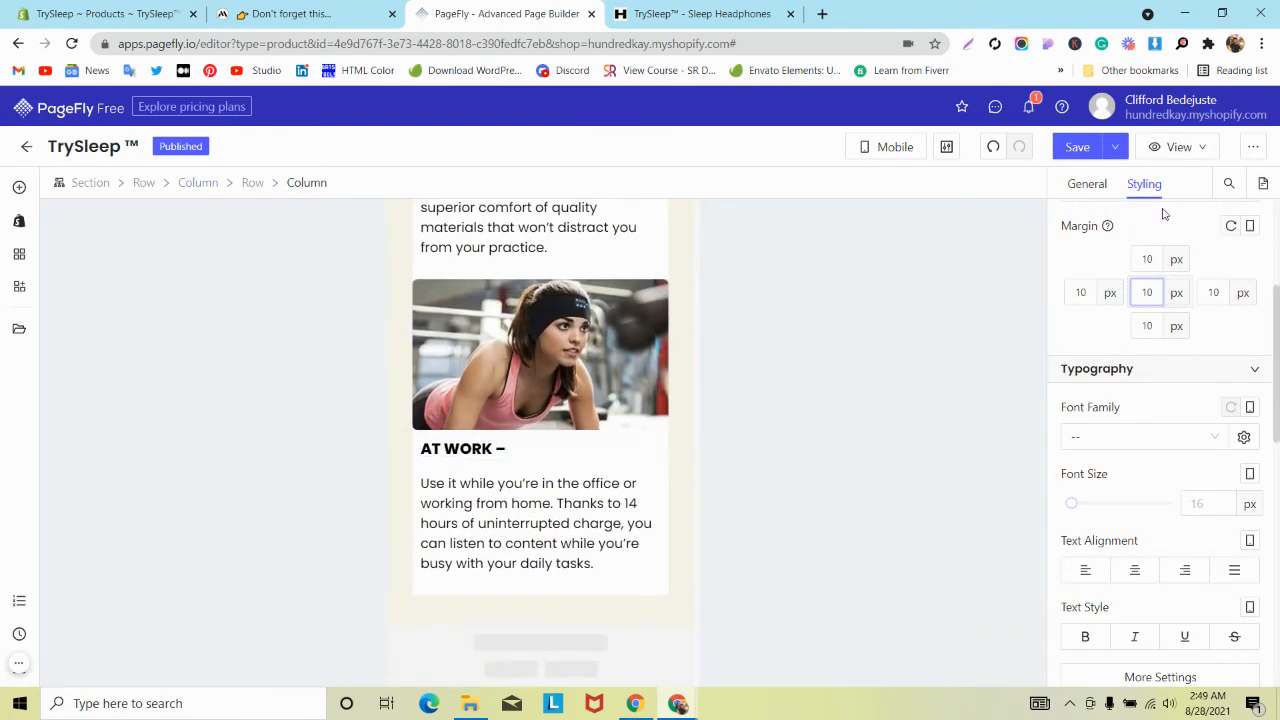
pyautogui.click(1115, 147)
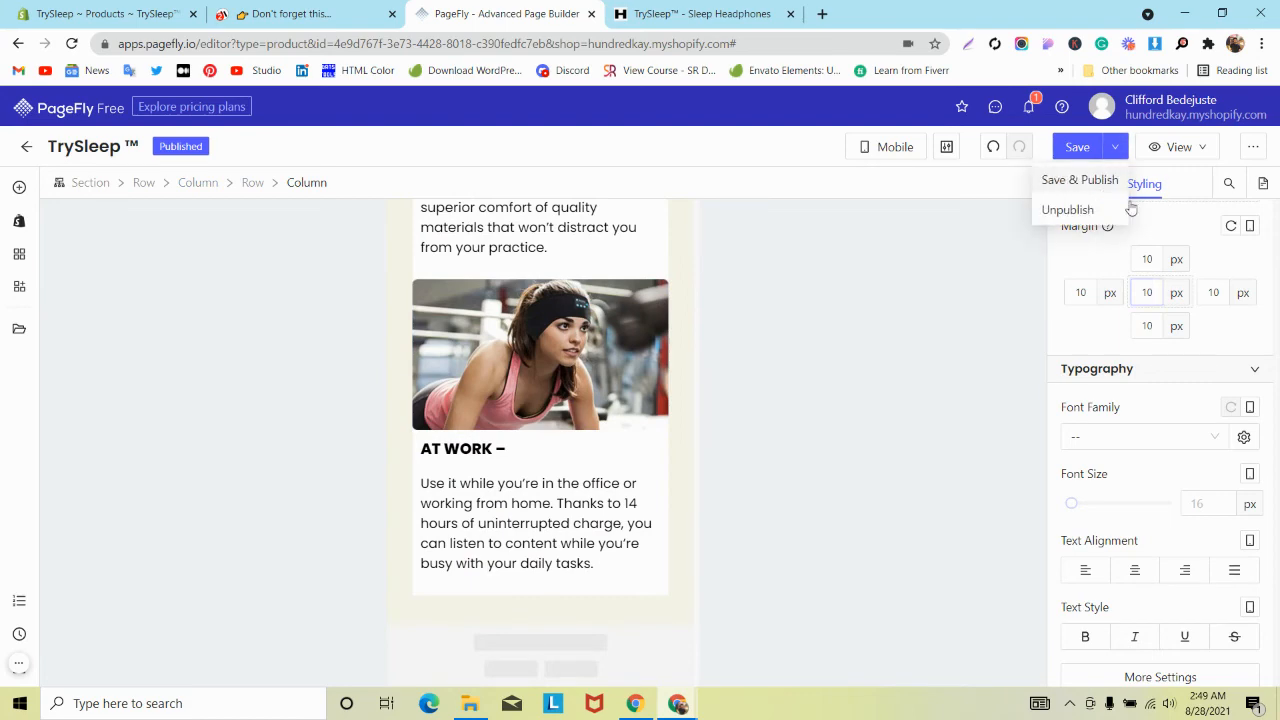
pyautogui.click(1125, 190)
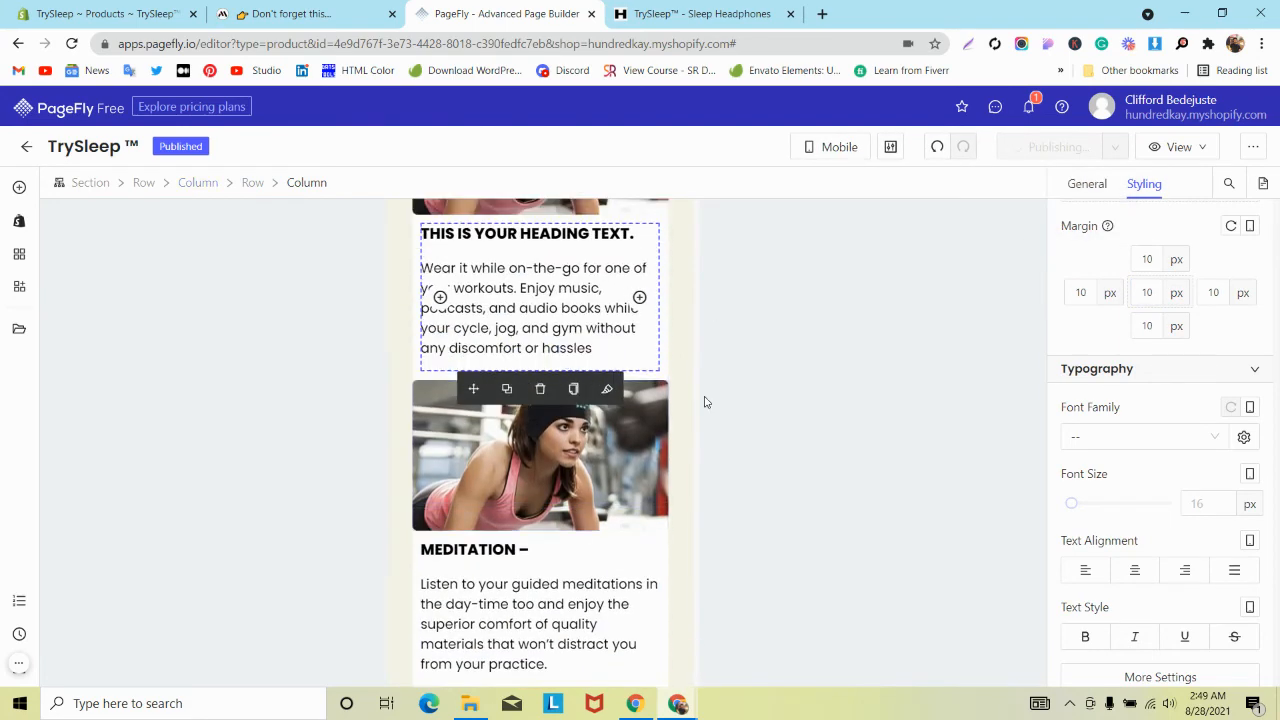
# Switch to the tablet layout and set the At Work text column's padding to 0 px on all sides.
pyautogui.click(868, 148)
pyautogui.click(830, 232)
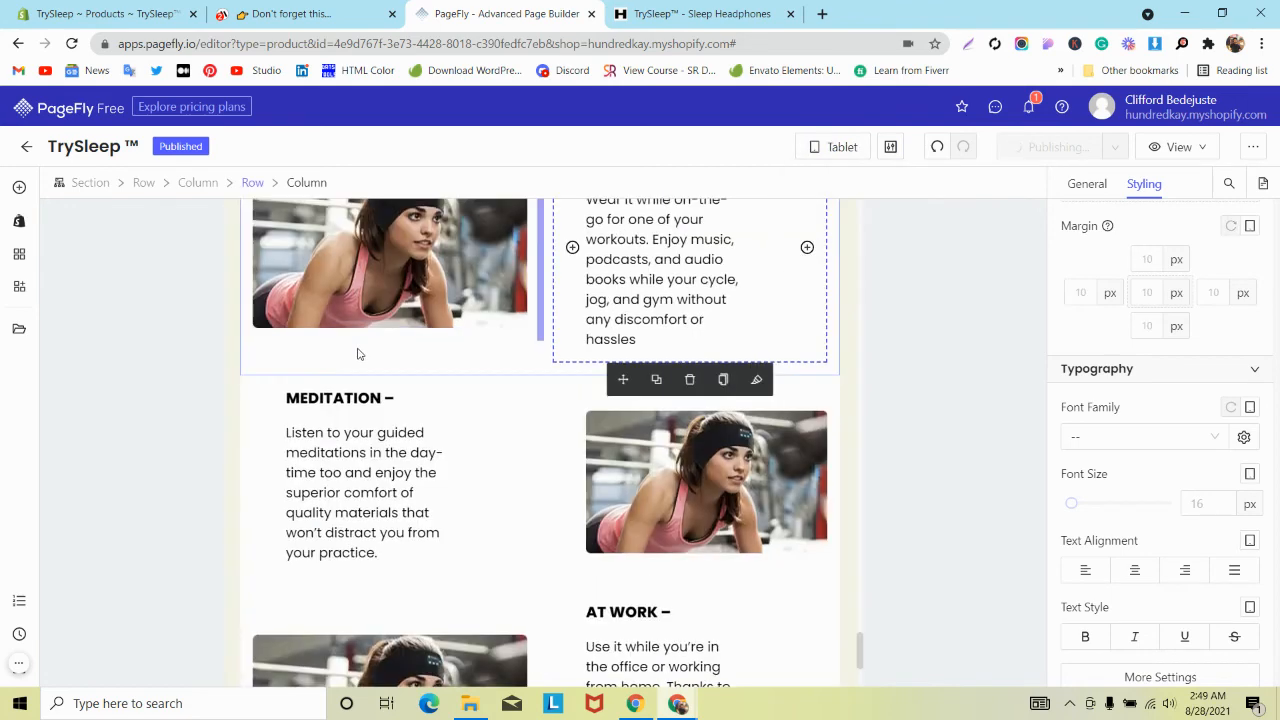
pyautogui.scroll(-1, 358, 347)
pyautogui.click(791, 411)
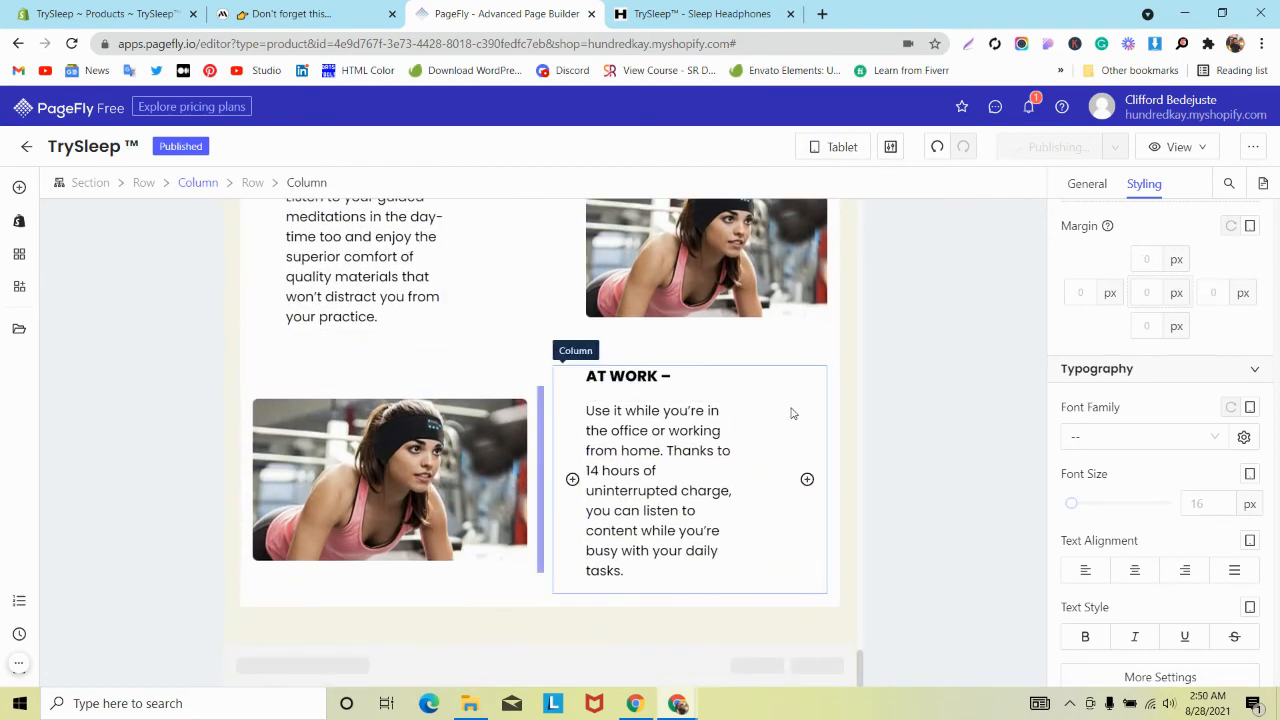
pyautogui.scroll(3, 1165, 300)
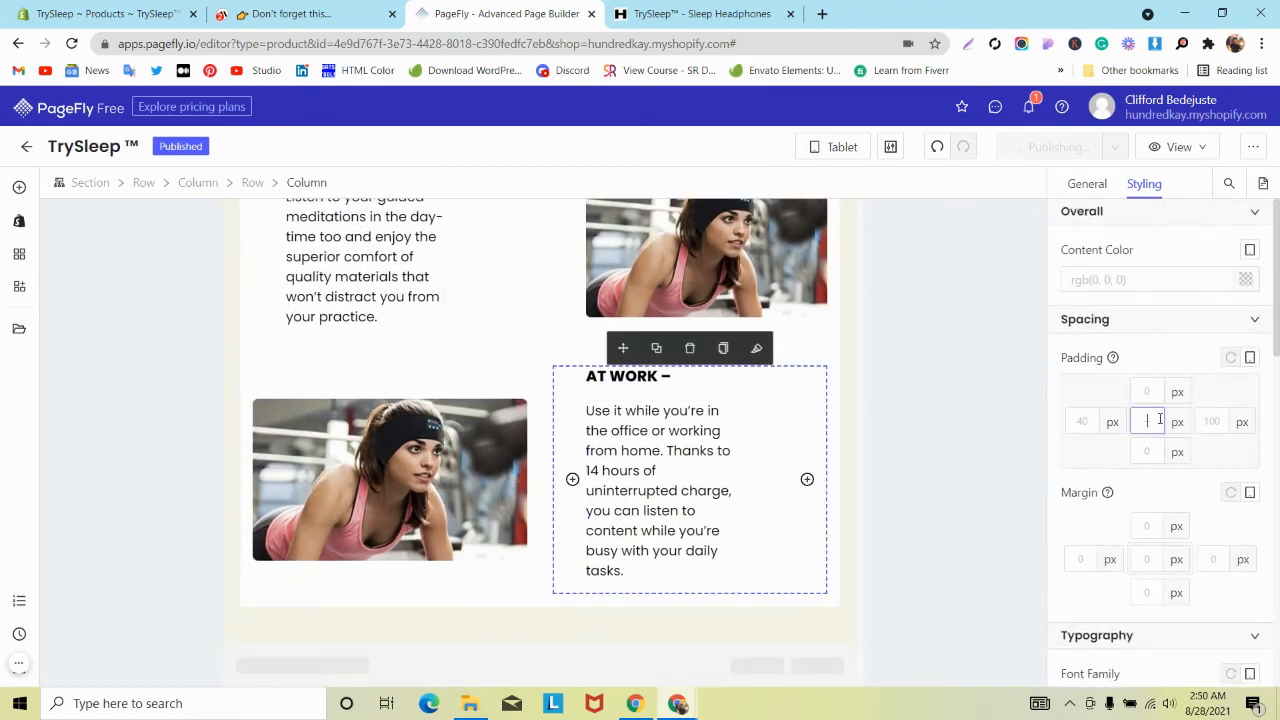
# Set the padding of the Meditation and workout text columns to 0 px on all sides, and save and publish the page.
pyautogui.click(510, 358)
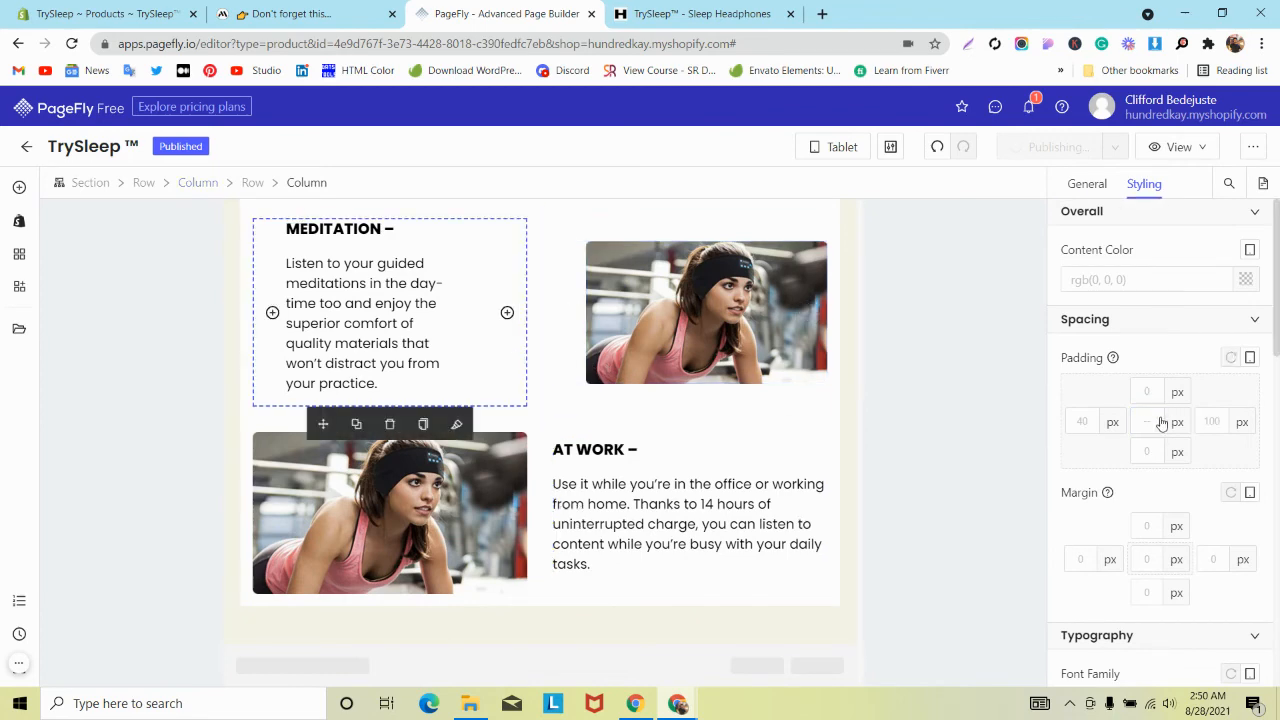
pyautogui.click(1157, 422)
pyautogui.write('0')
pyautogui.scroll(2, 577, 366)
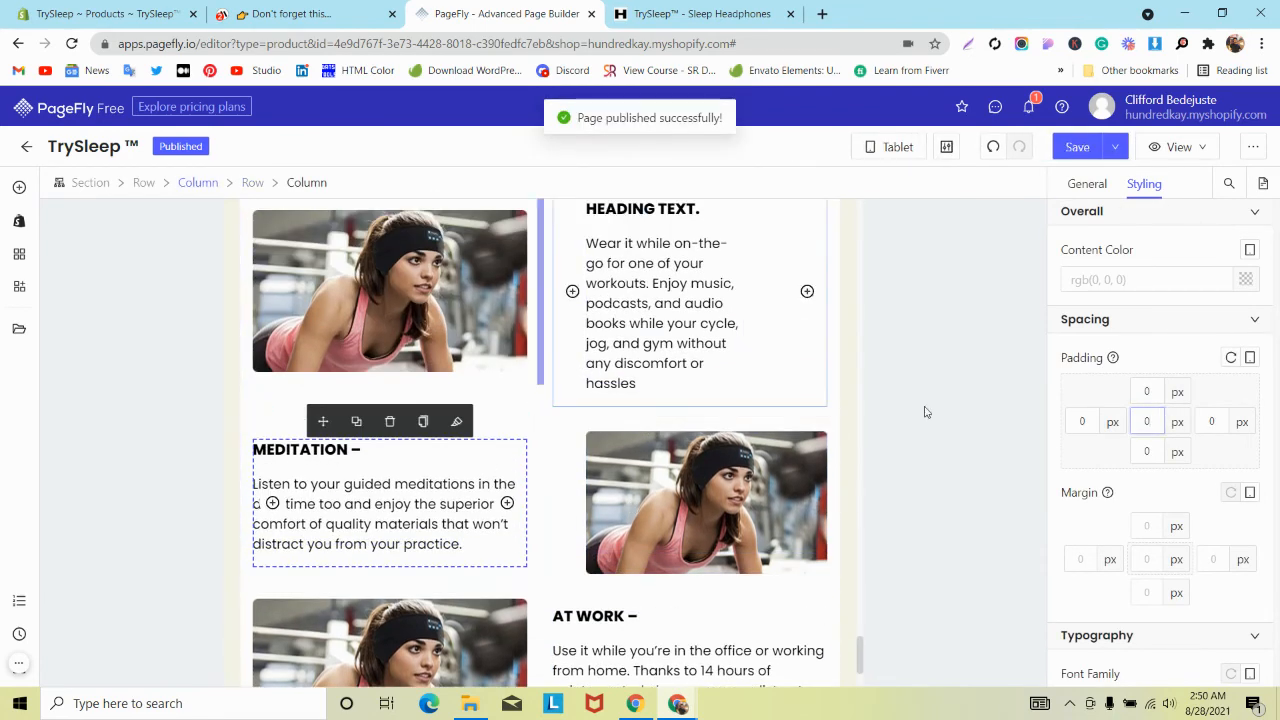
pyautogui.scroll(-2, 509, 523)
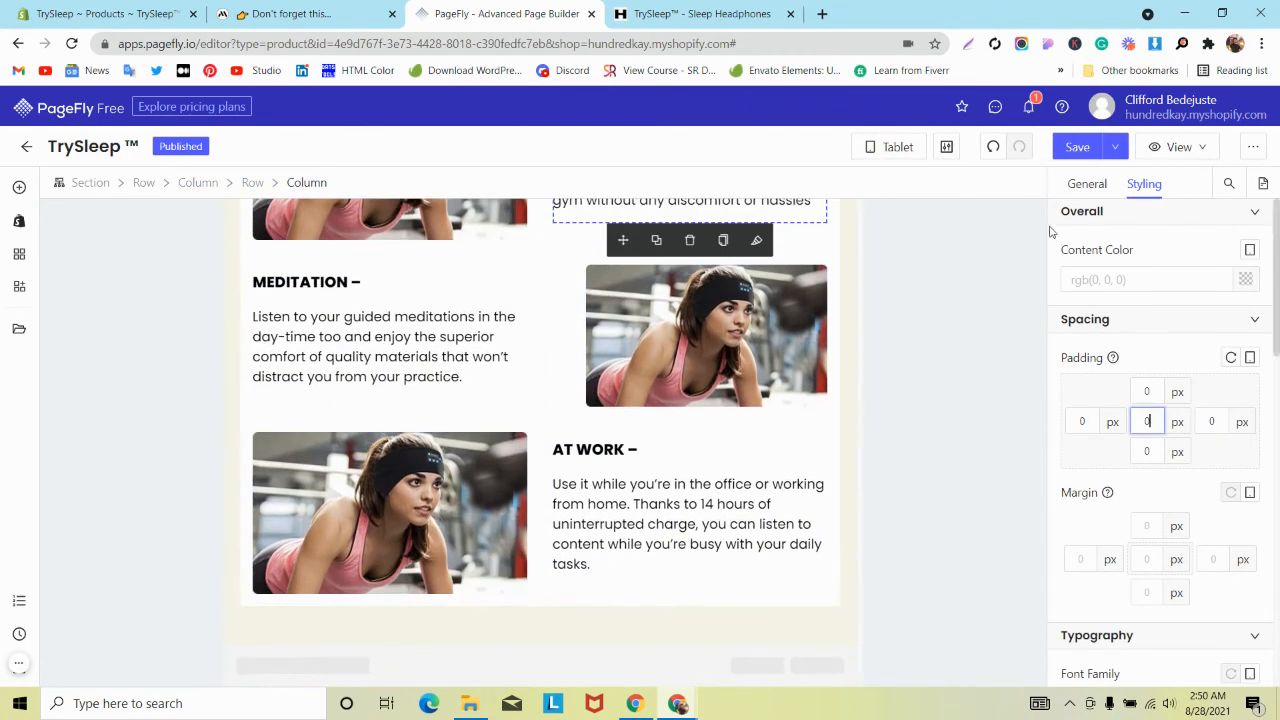
pyautogui.click(1116, 147)
pyautogui.click(1102, 180)
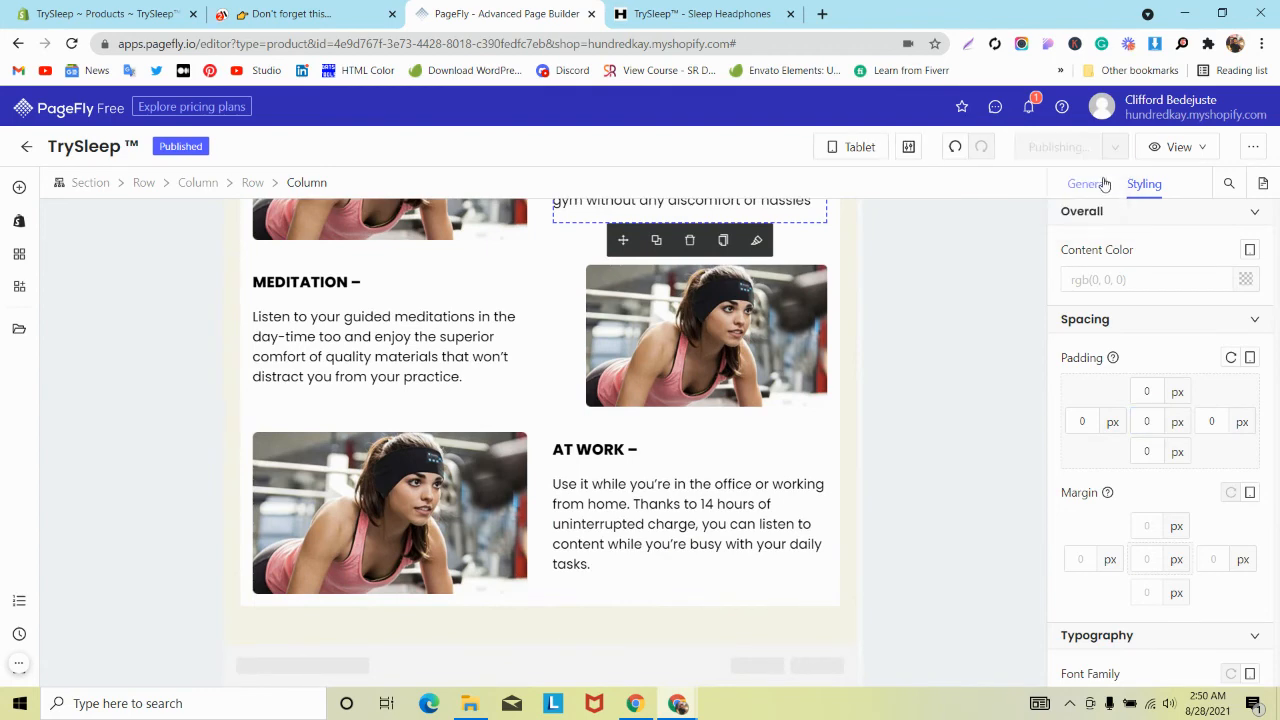
# Try making the white background of the 1 Set card's outer column fully transparent, with opacity 0.
pyautogui.scroll(7, 749, 337)
pyautogui.scroll(-2, 748, 343)
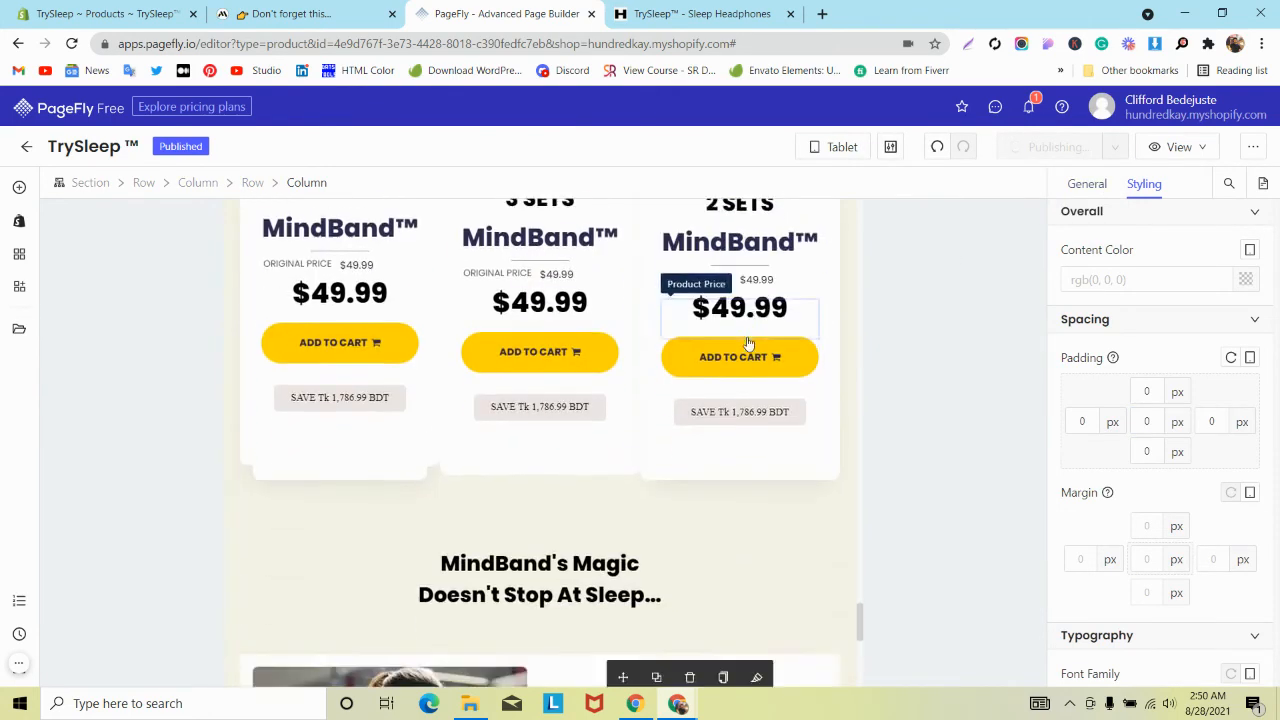
pyautogui.click(423, 474)
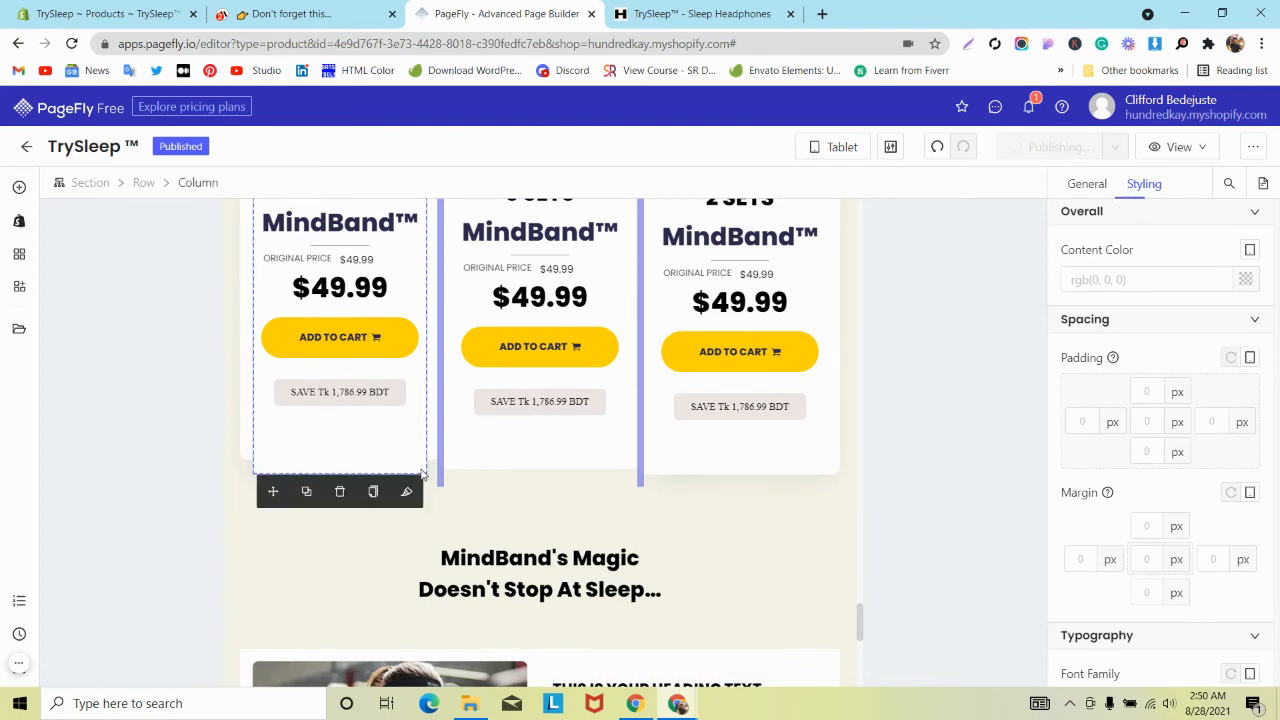
pyautogui.scroll(-7, 1221, 392)
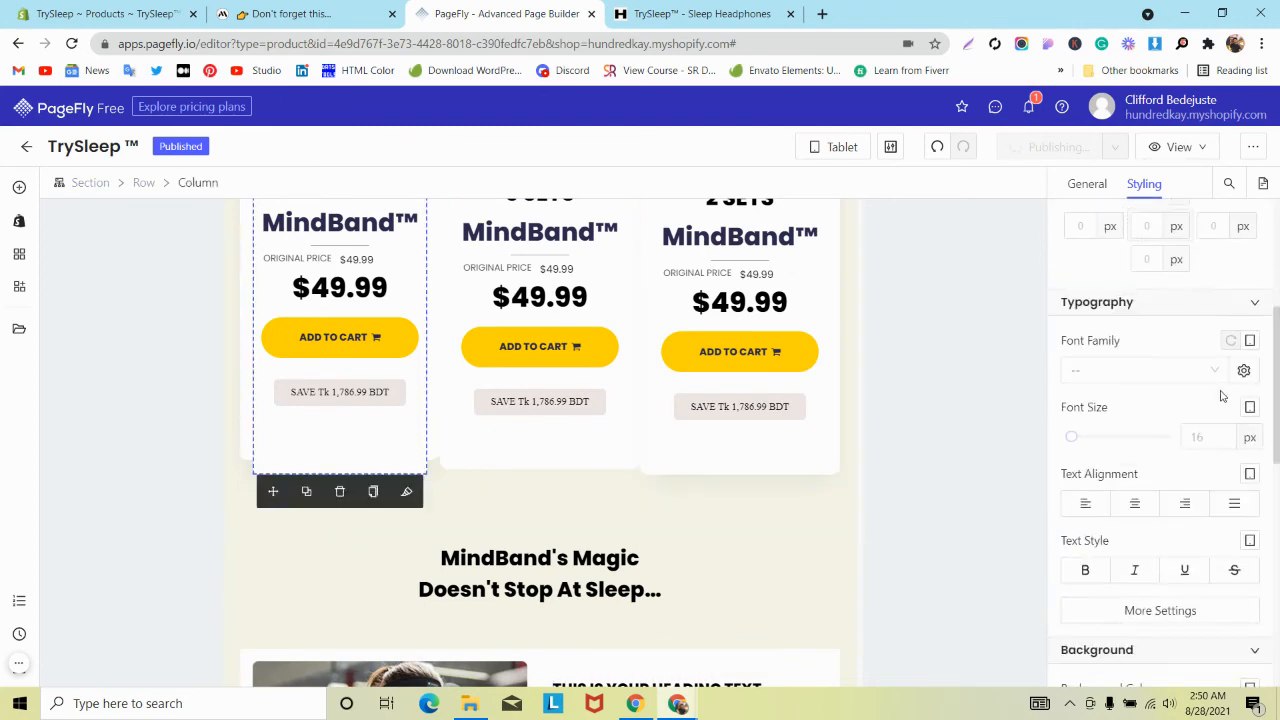
pyautogui.click(1245, 386)
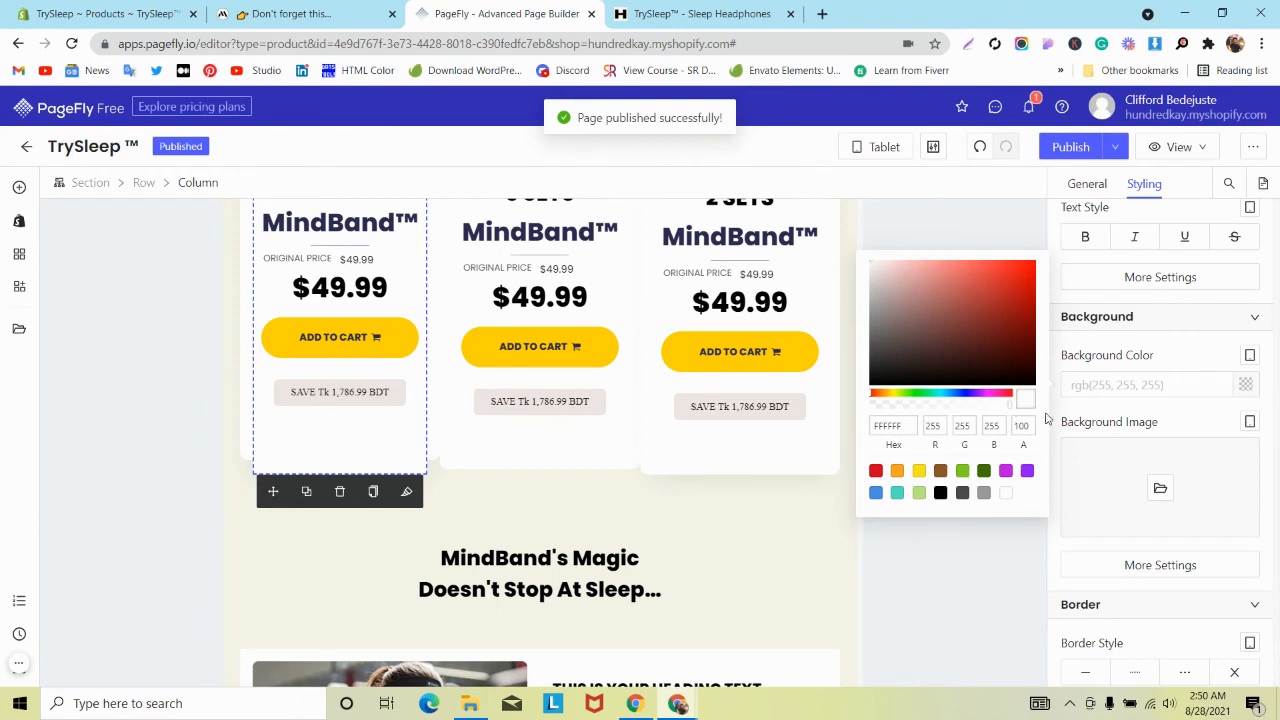
pyautogui.click(1150, 385)
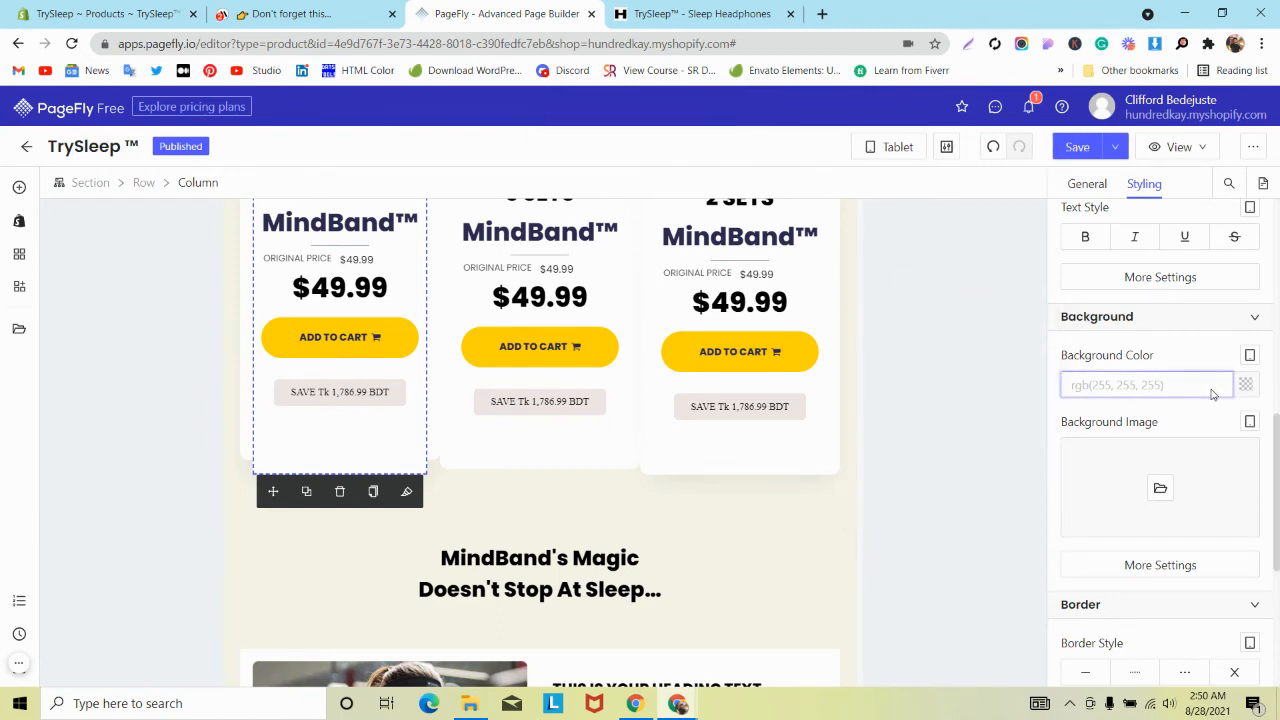
pyautogui.click(1245, 386)
pyautogui.moveTo(1005, 405); pyautogui.dragTo(842, 420)
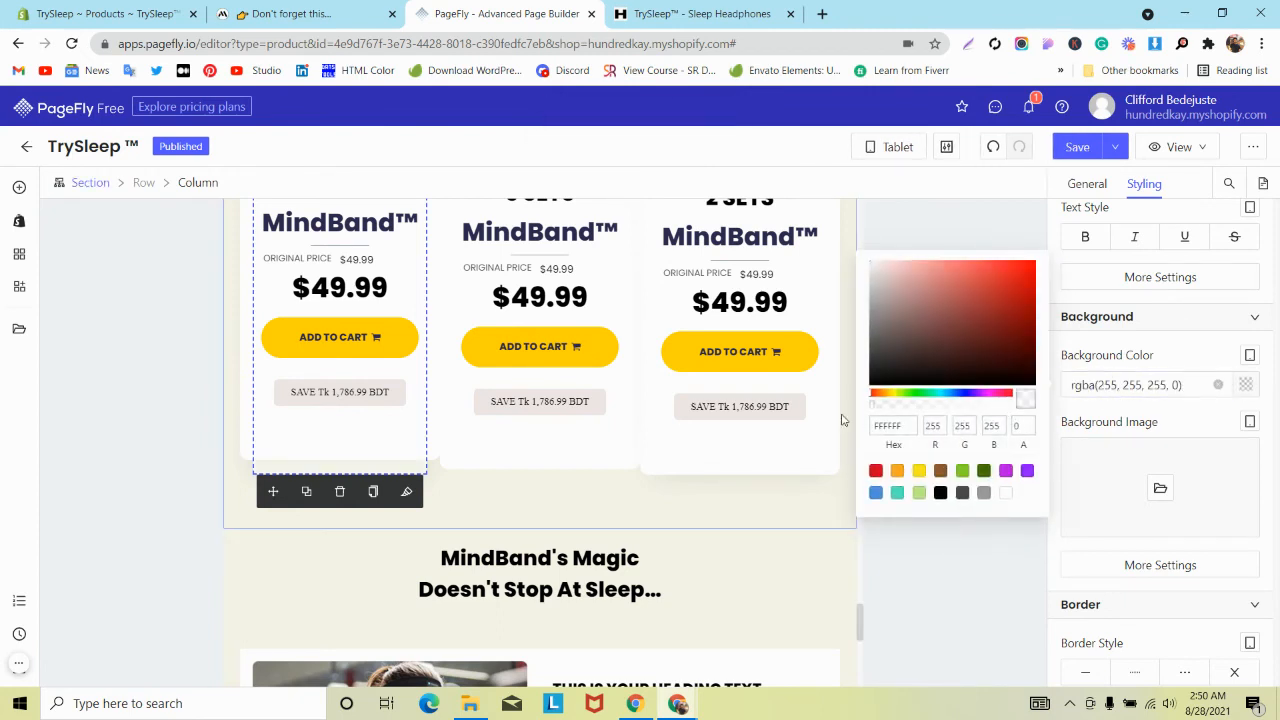
# Clear the background colour of the 1 Set card's outer column and set it to white with opacity 0.
pyautogui.click(604, 472)
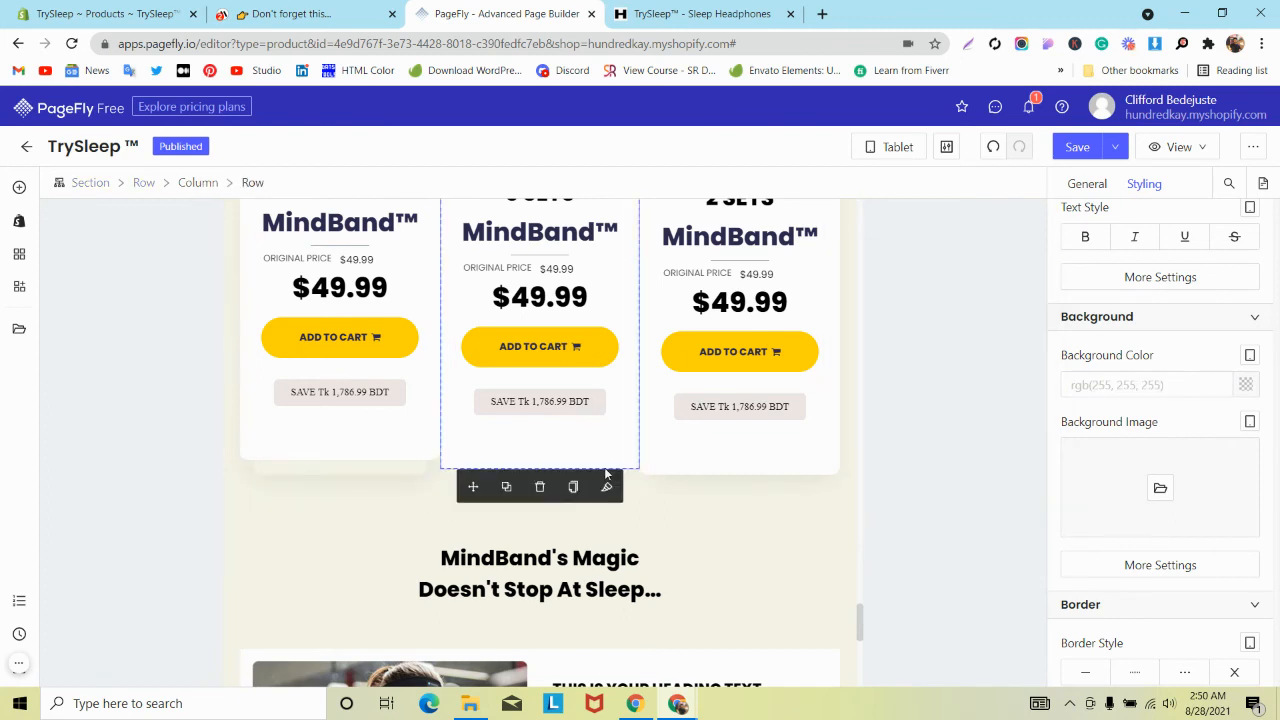
pyautogui.click(834, 472)
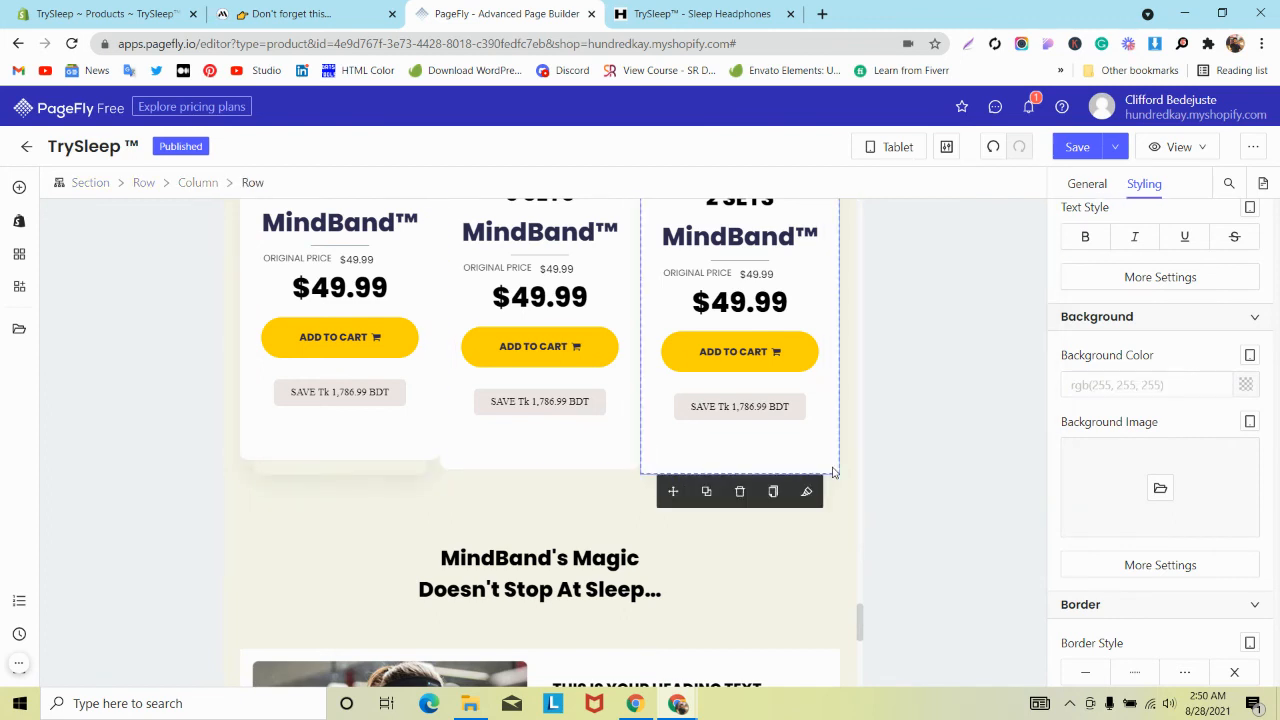
pyautogui.click(414, 472)
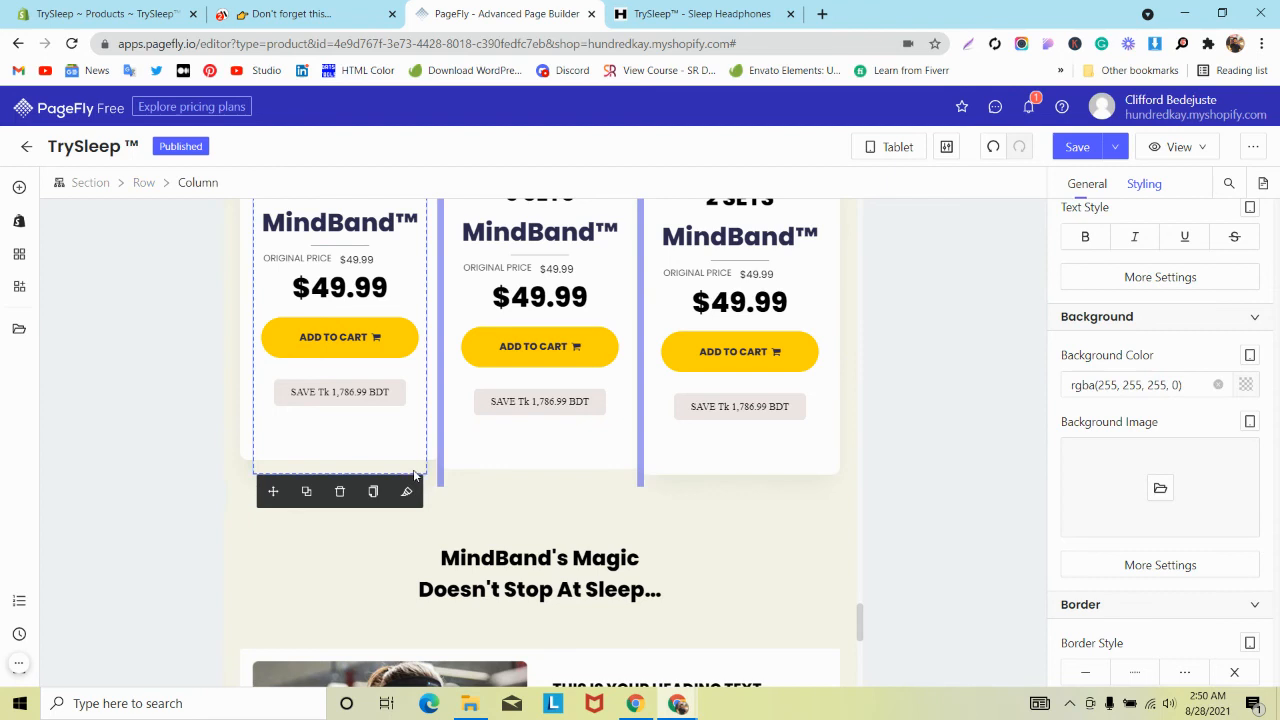
pyautogui.click(1218, 386)
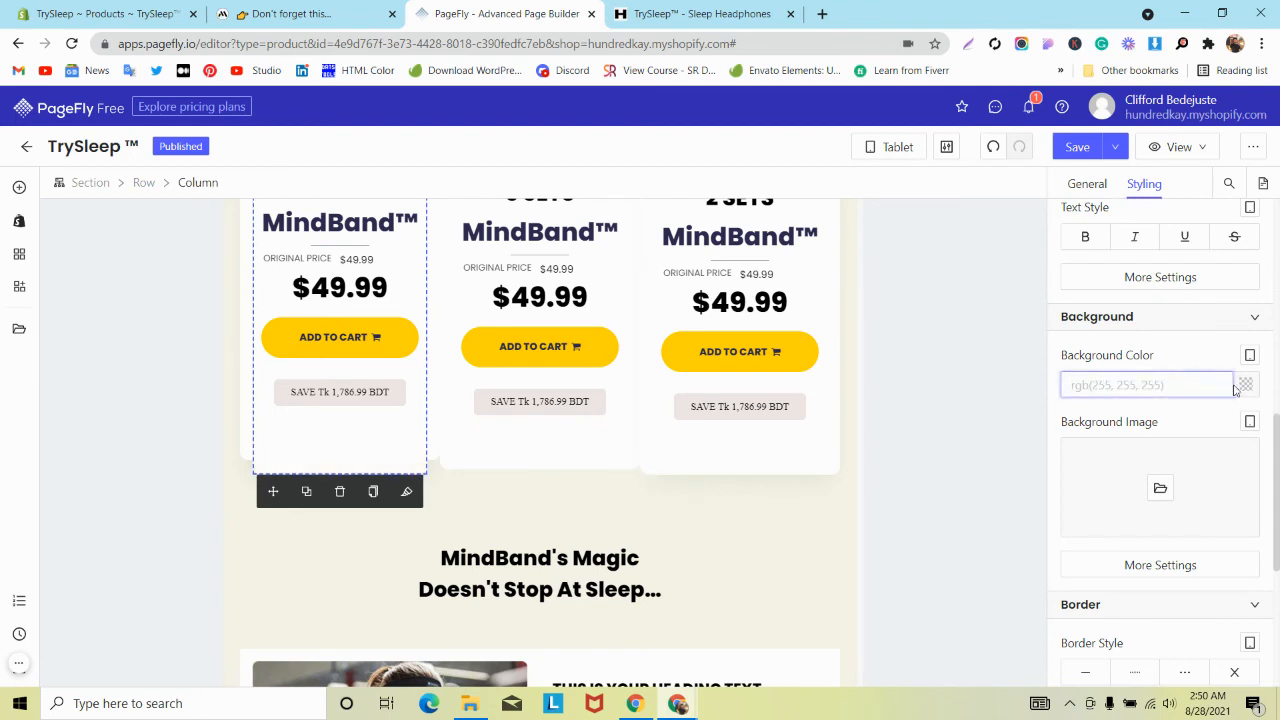
pyautogui.click(1246, 385)
pyautogui.moveTo(954, 407); pyautogui.dragTo(874, 407)
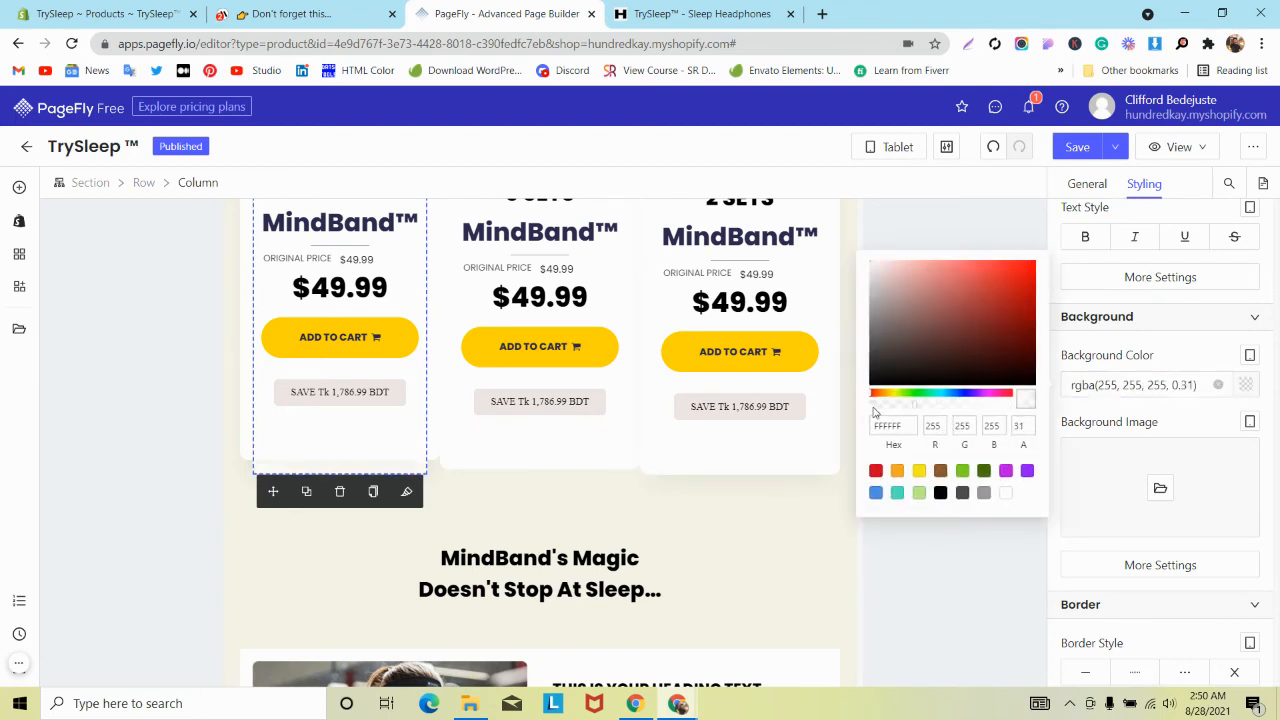
pyautogui.scroll(-4, 1178, 340)
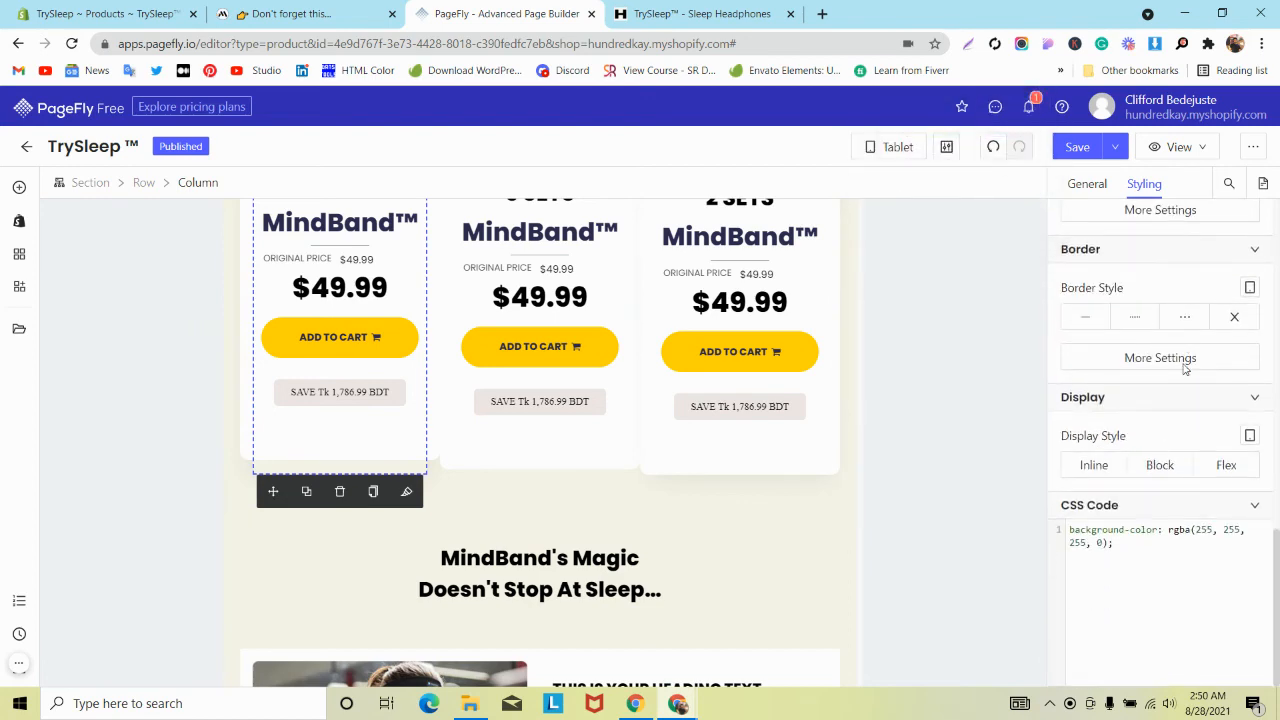
# Set the column spacing of the row holding the three MindBand offer cards to 50 px.
pyautogui.scroll(3, 836, 426)
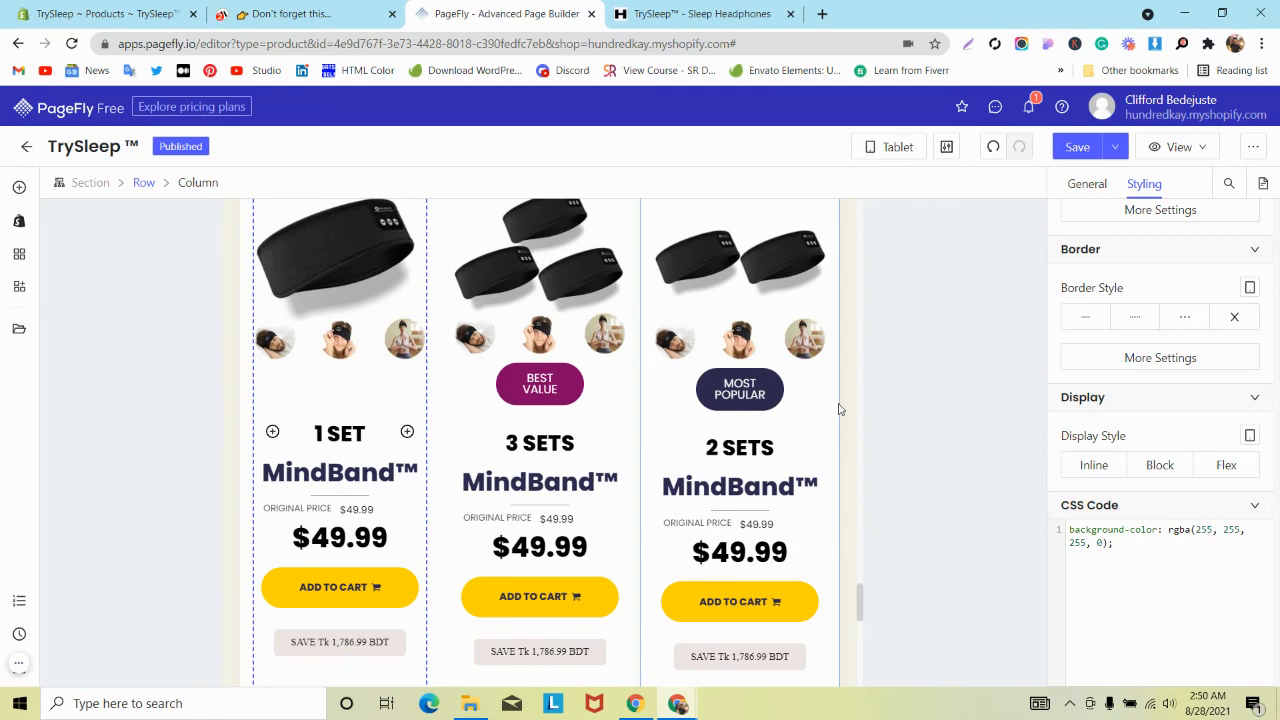
pyautogui.scroll(-4, 651, 409)
pyautogui.scroll(4, 658, 410)
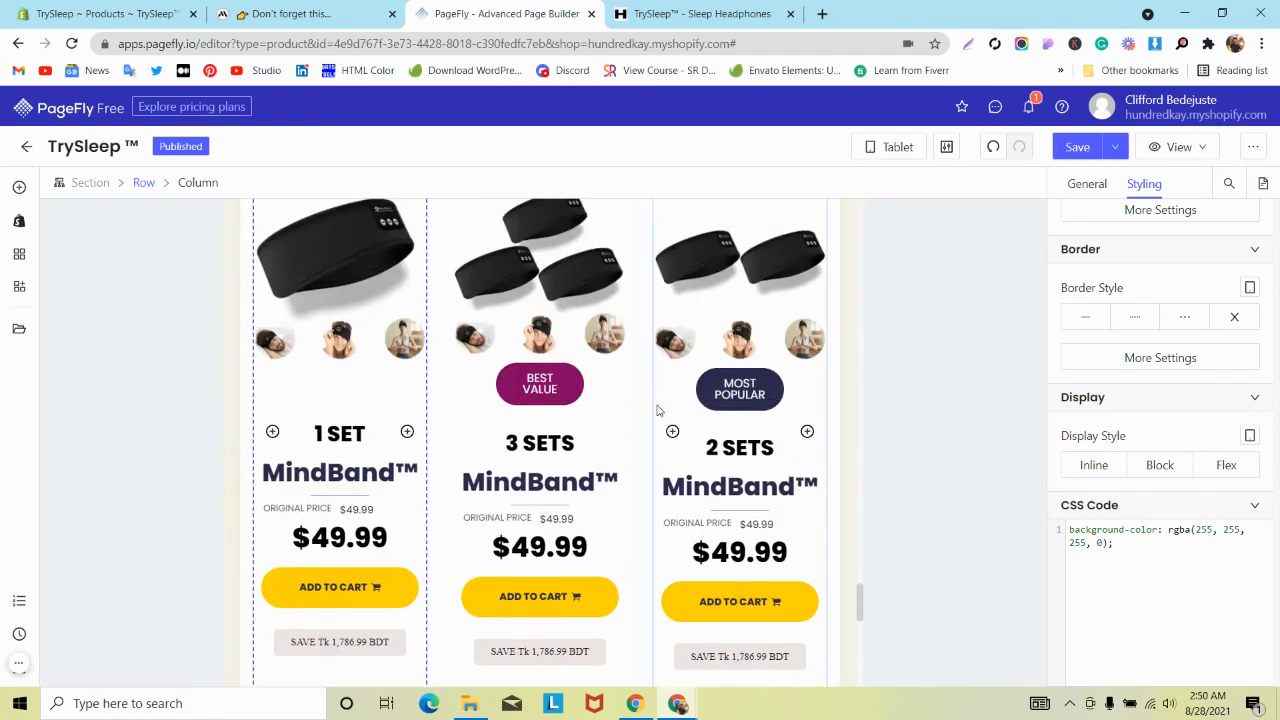
pyautogui.scroll(2, 658, 410)
pyautogui.click(237, 309)
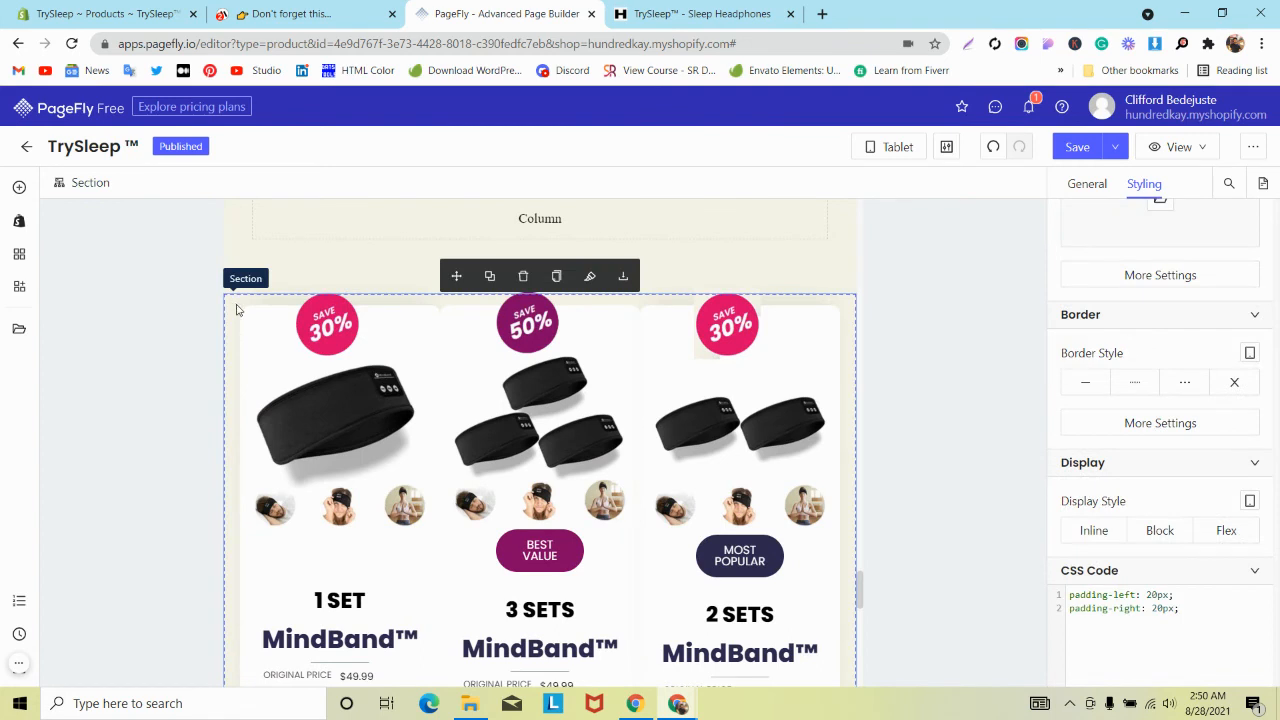
pyautogui.click(251, 318)
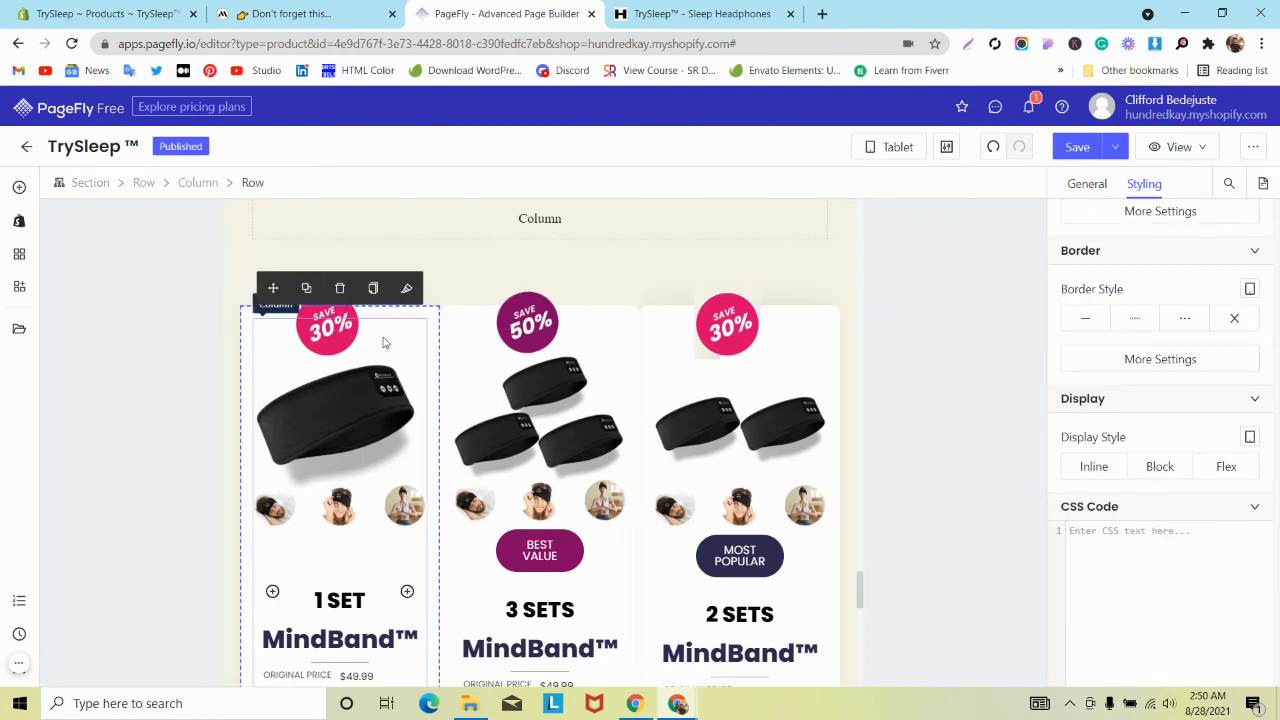
pyautogui.click(144, 184)
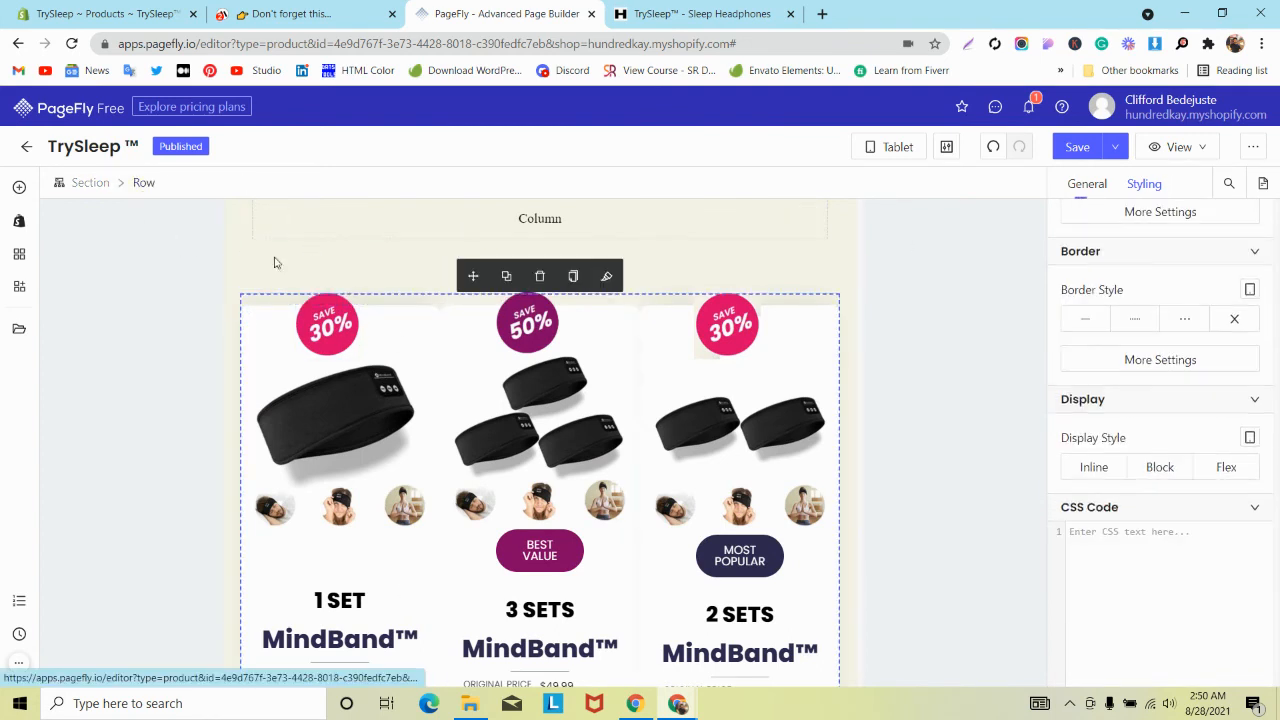
pyautogui.click(1087, 183)
pyautogui.scroll(1, 1182, 361)
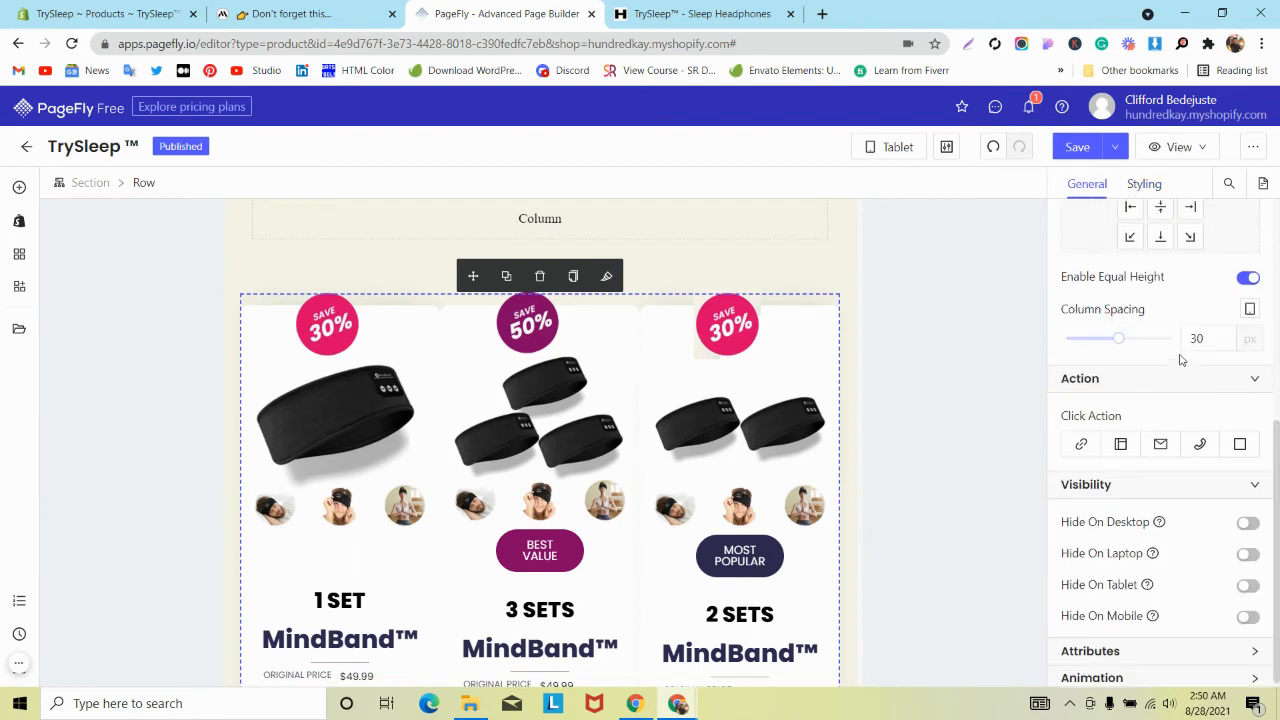
pyautogui.press('Up')
pyautogui.press('Up')
pyautogui.press('Up')
pyautogui.press('Up')
pyautogui.press('Up')
pyautogui.press('Up')
pyautogui.press('Up')
pyautogui.press('Up')
pyautogui.press('Up')
pyautogui.press('Up')
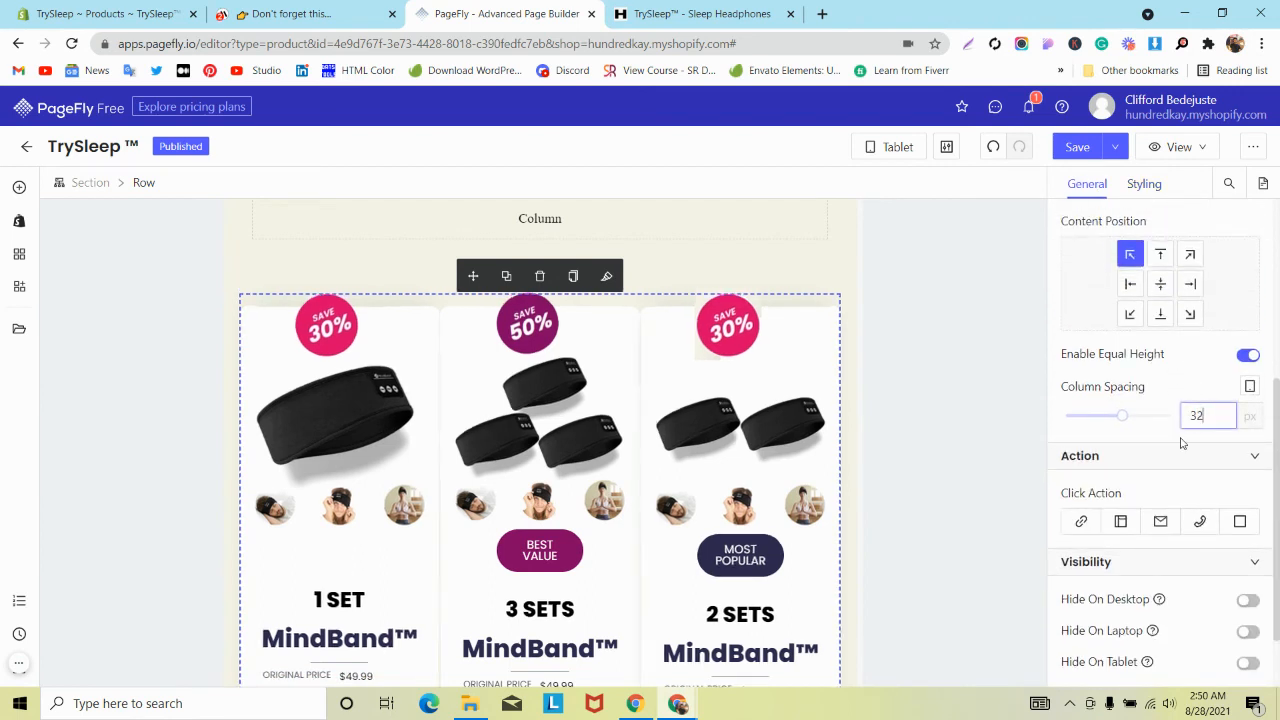
pyautogui.press('Up')
pyautogui.press('Up')
pyautogui.press('Up')
pyautogui.press('Up')
pyautogui.press('Up')
pyautogui.press('Up')
pyautogui.press('Up')
pyautogui.press('Up')
pyautogui.press('Up')
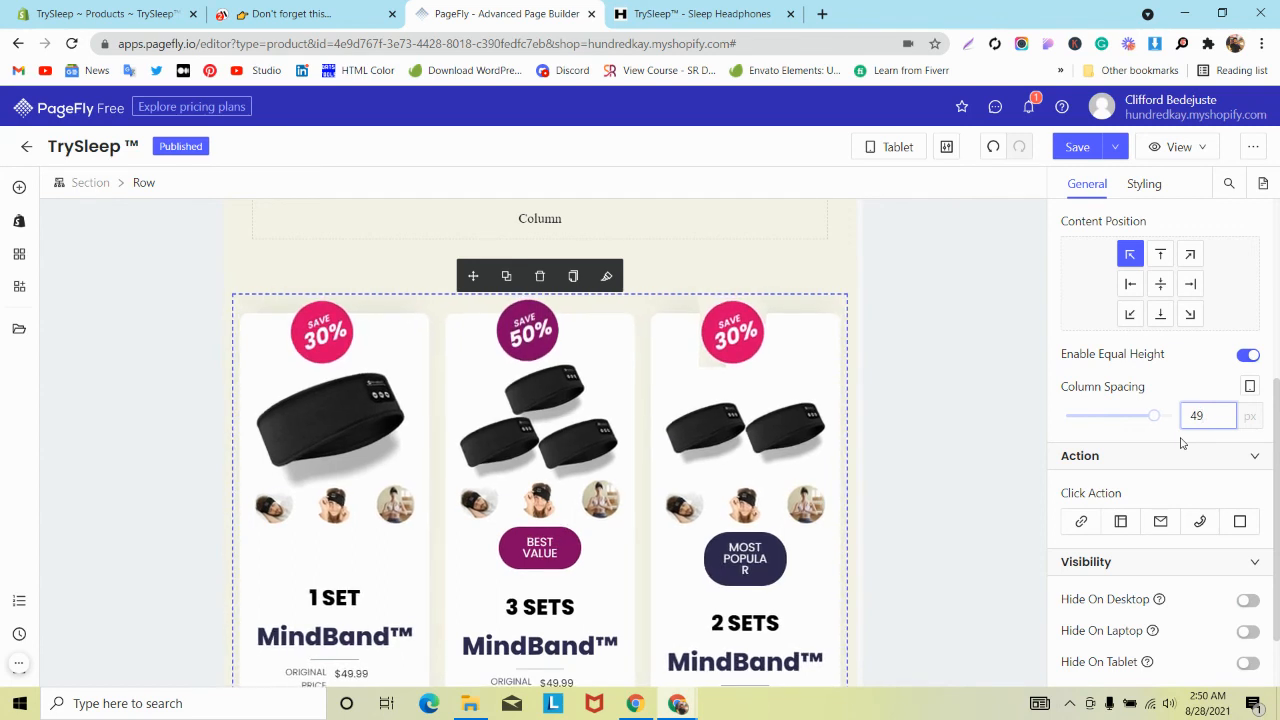
pyautogui.press('Up')
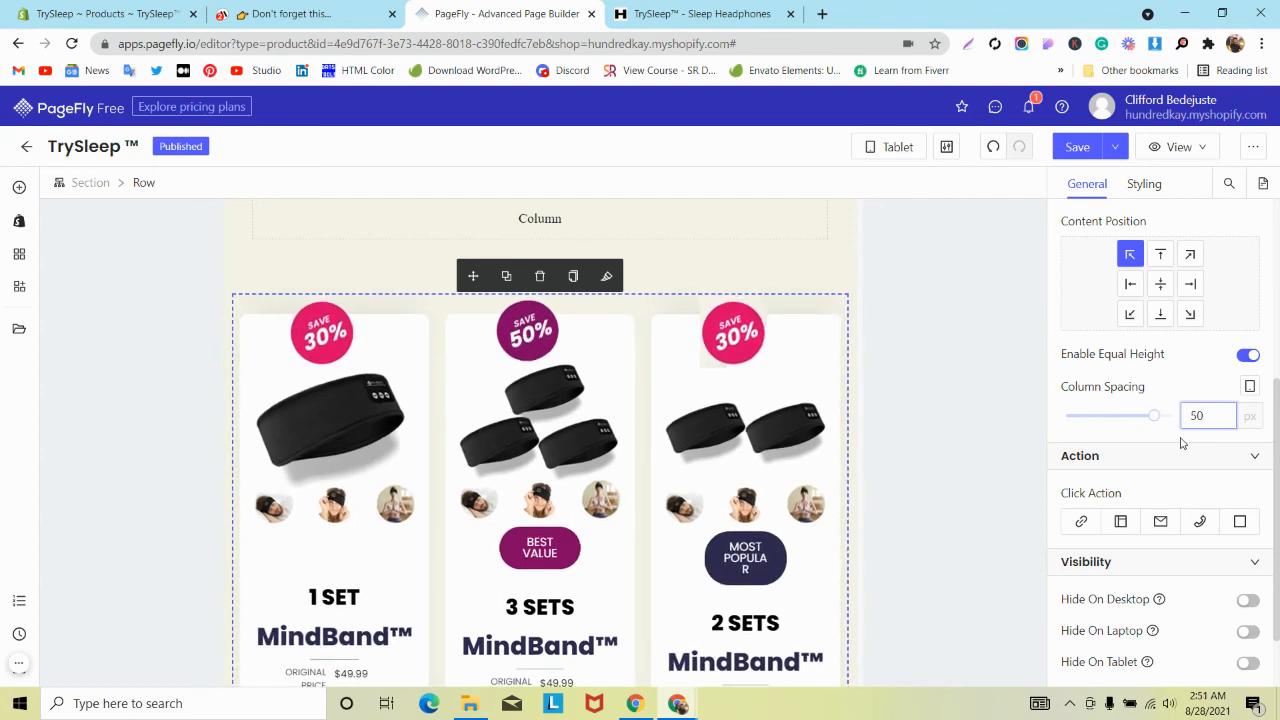
# Give the Best Value button on the 3 Sets card the custom CSS "width: 100%".
pyautogui.click(553, 545)
pyautogui.click(1144, 184)
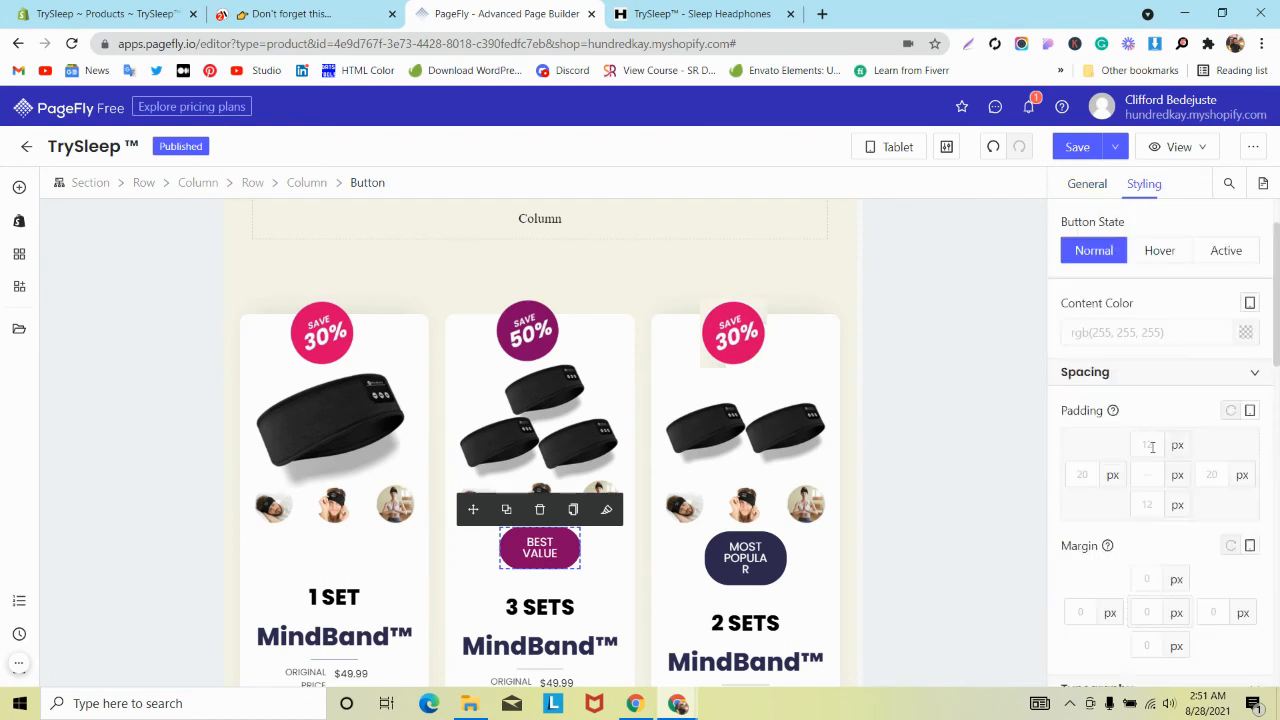
pyautogui.scroll(-6, 1156, 461)
pyautogui.scroll(-2, 1156, 461)
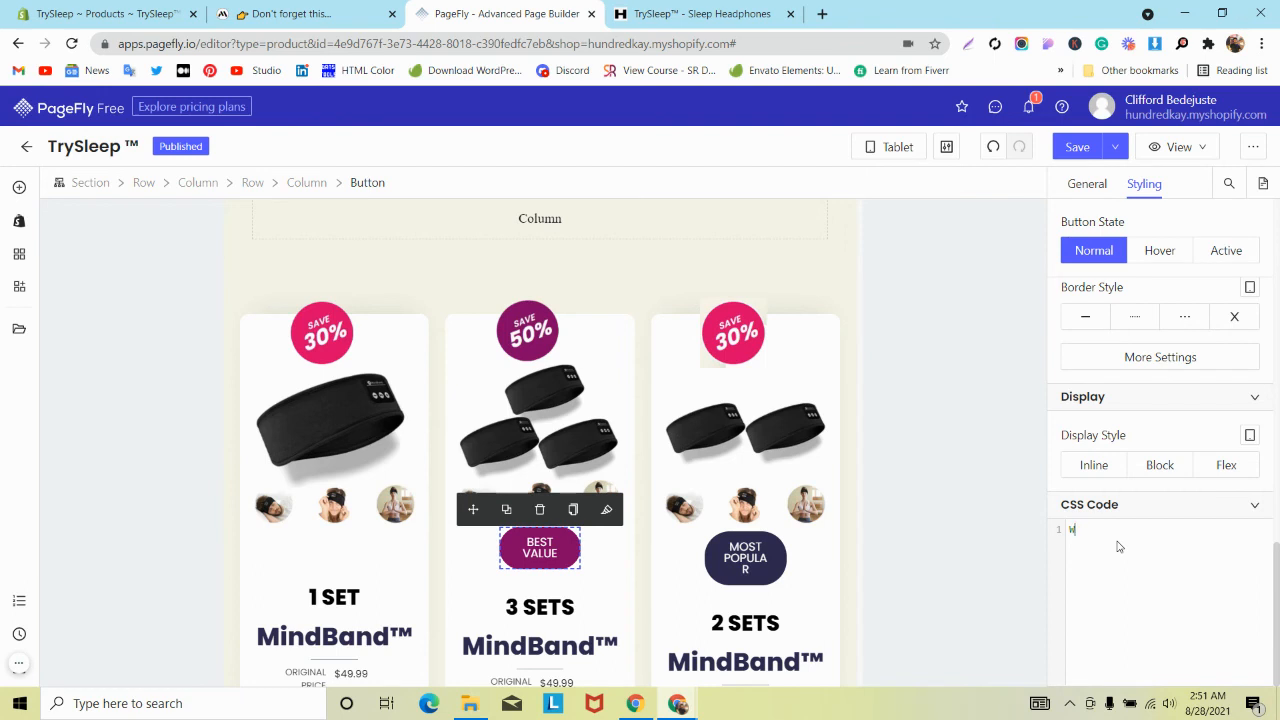
pyautogui.write('wi')
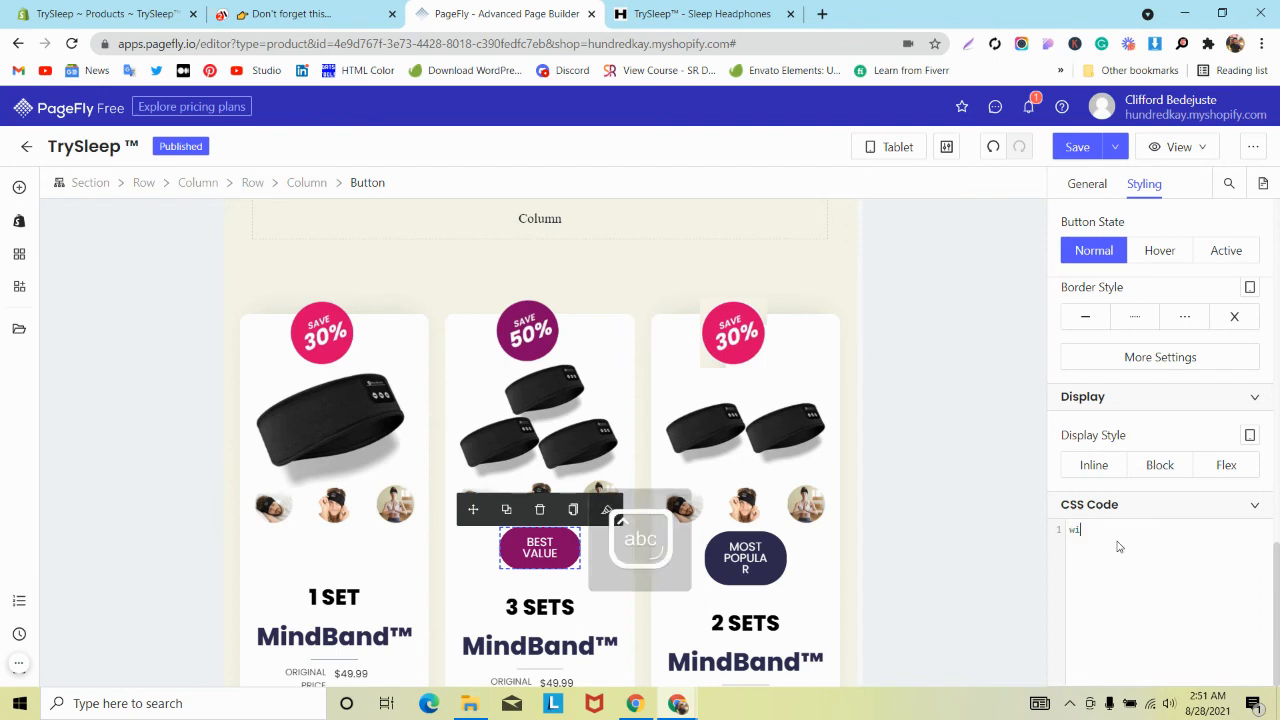
pyautogui.write('th: 50%')
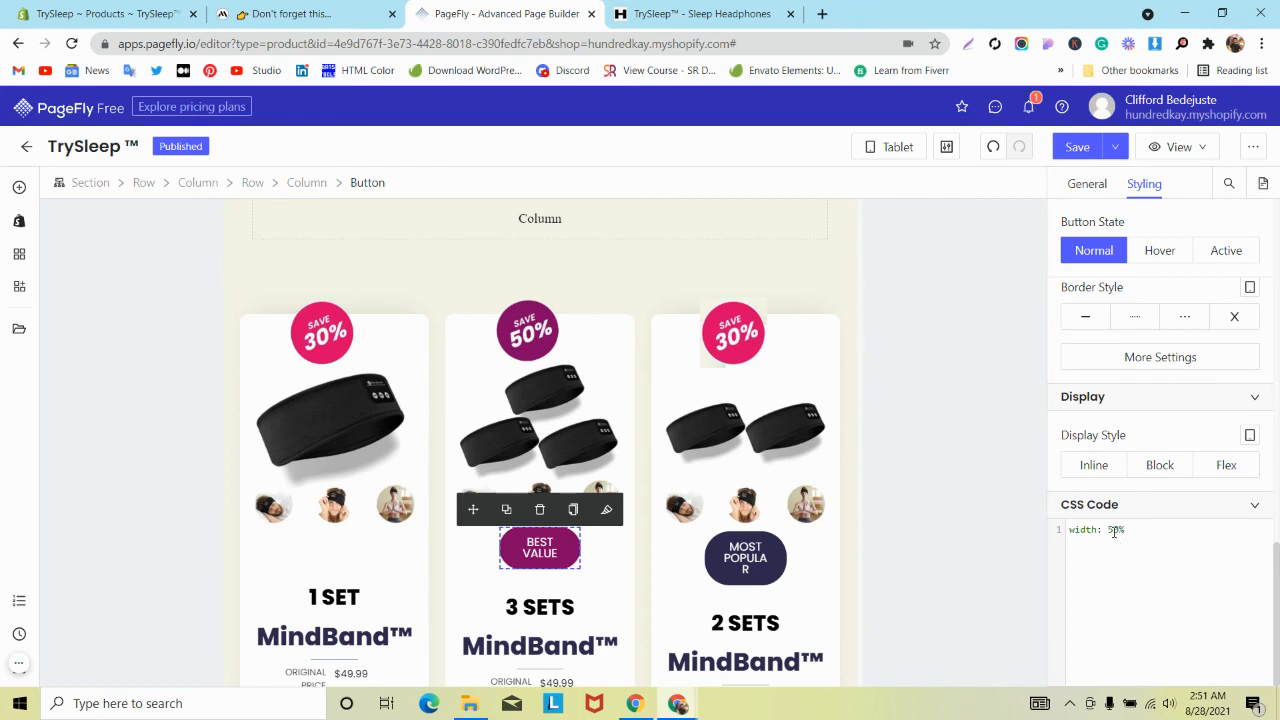
pyautogui.write('1')
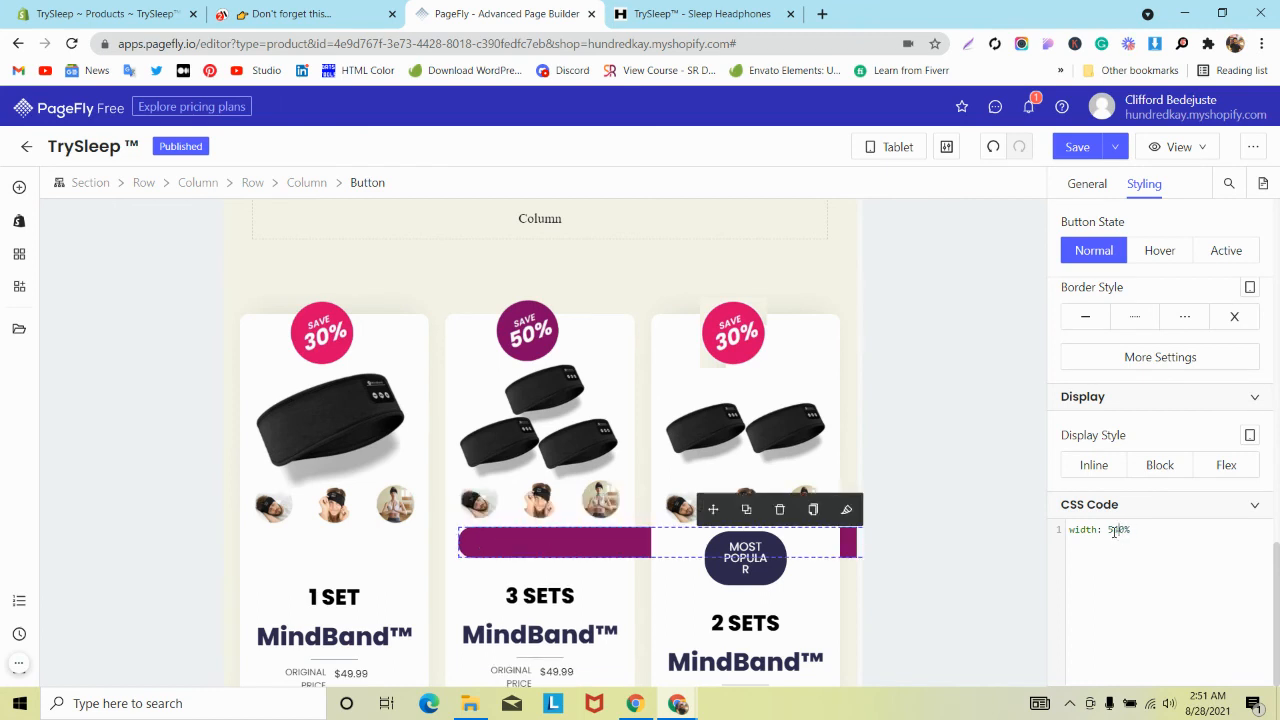
pyautogui.write('100')
pyautogui.press('BackSpace')
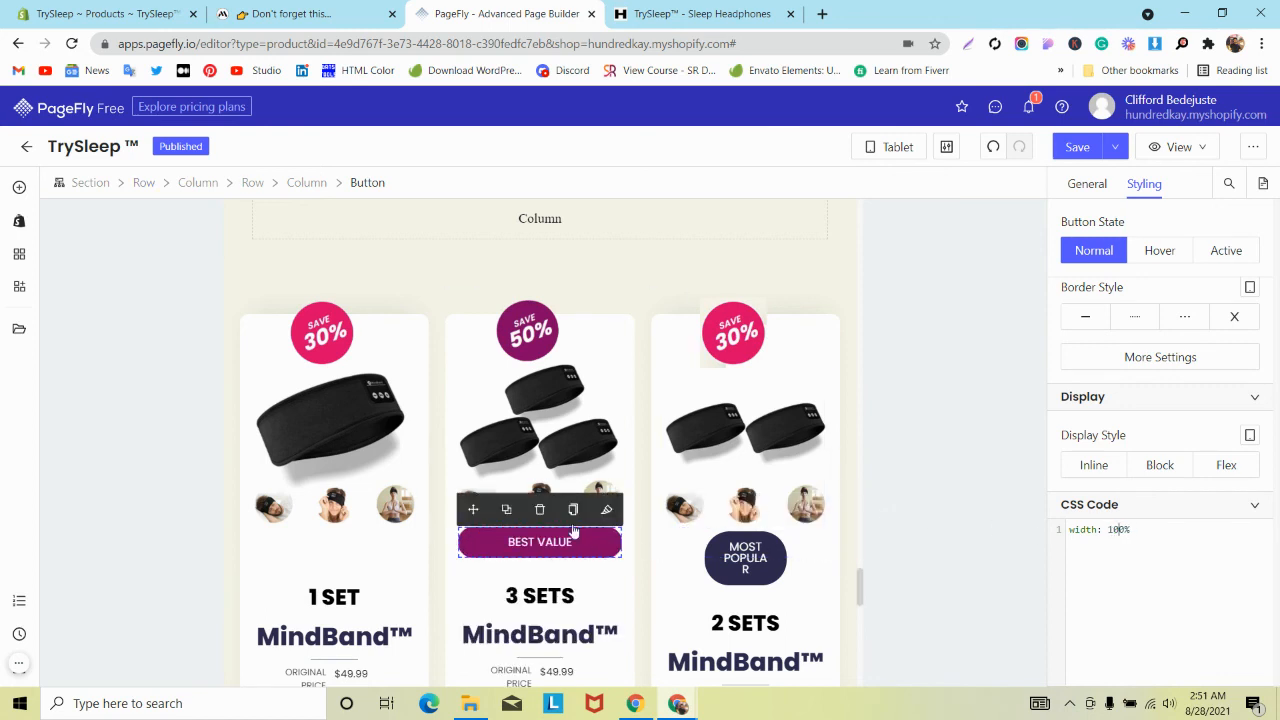
# Copy the Best Value button's styles and apply them to the Most Popular button on the 2 Sets card.
pyautogui.click(606, 509)
pyautogui.click(775, 570)
pyautogui.click(810, 514)
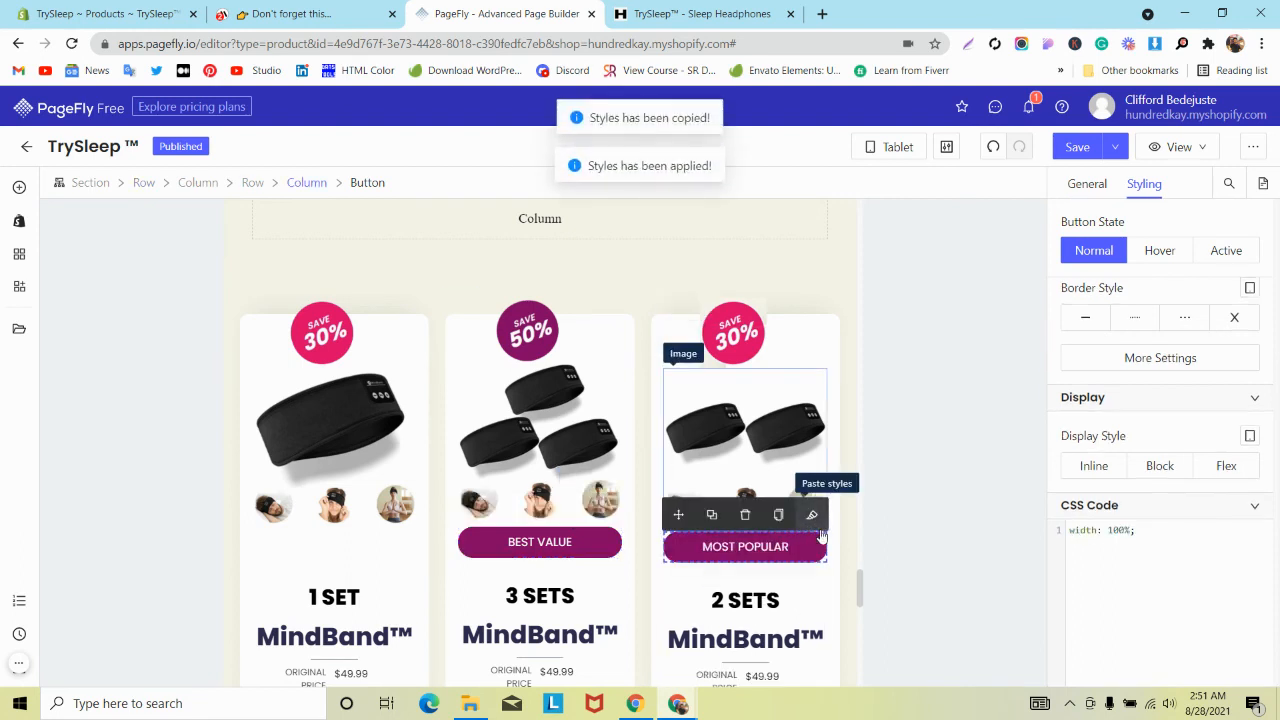
# Undo the styles applied to the Most Popular button and copy only the Best Value button's custom CSS "width: 100%;" into it.
pyautogui.click(994, 148)
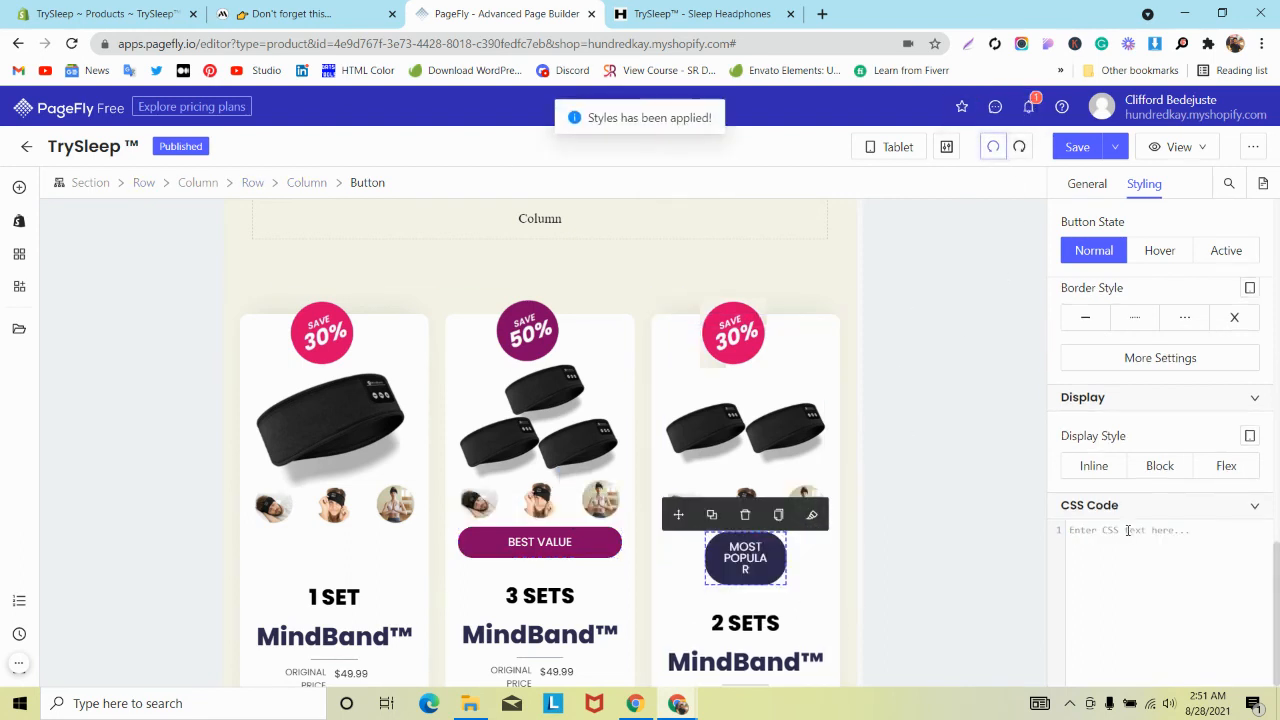
pyautogui.click(584, 555)
pyautogui.tripleClick(1096, 530)
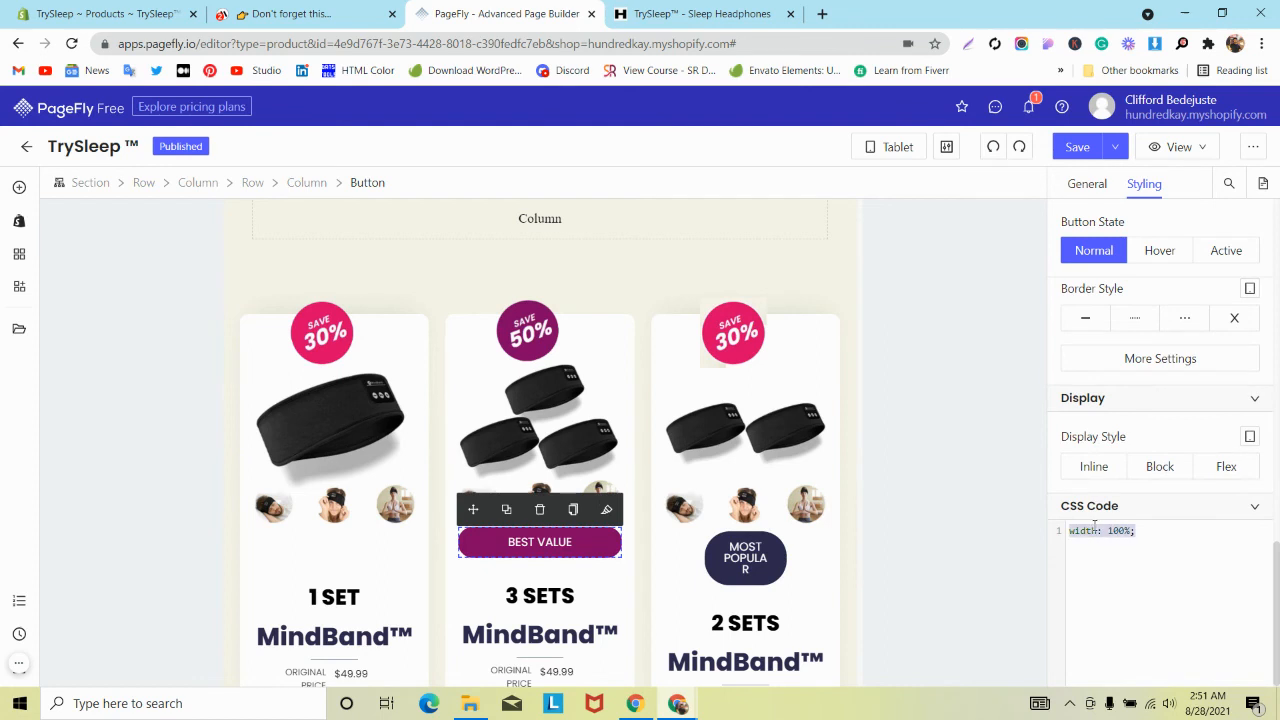
pyautogui.rightClick(1090, 532)
pyautogui.click(1027, 312)
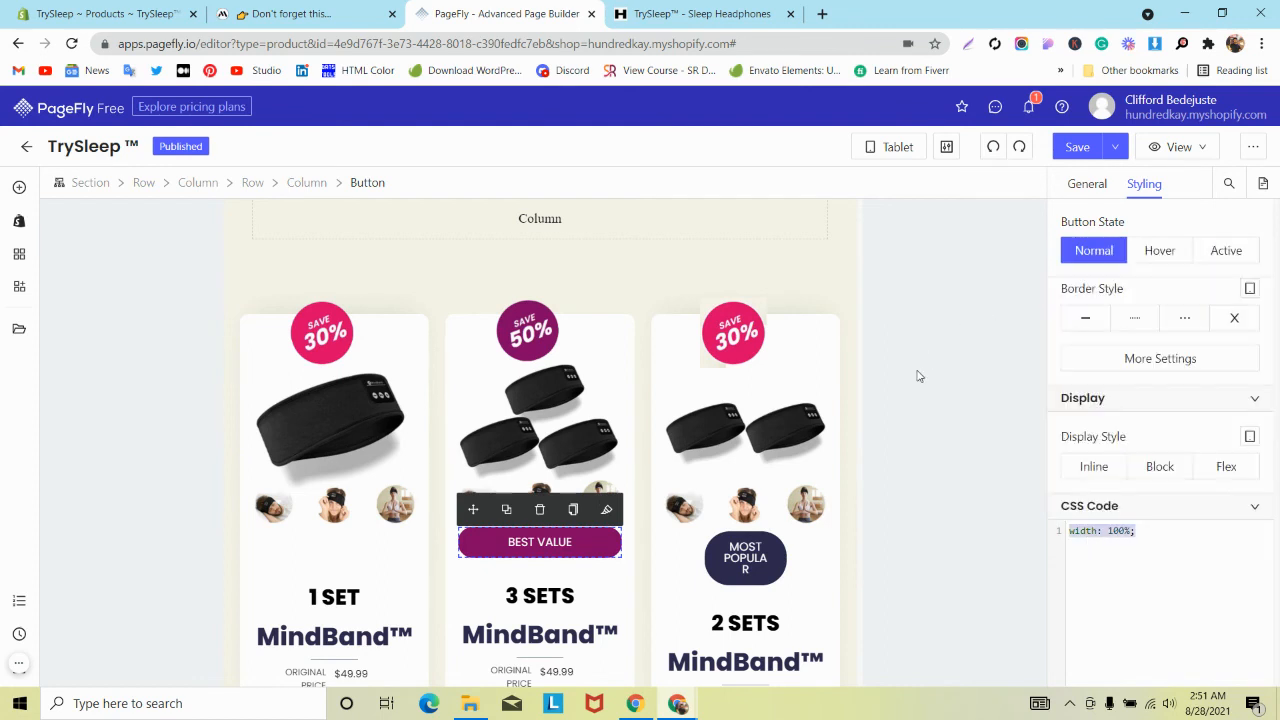
pyautogui.click(760, 557)
pyautogui.rightClick(1082, 531)
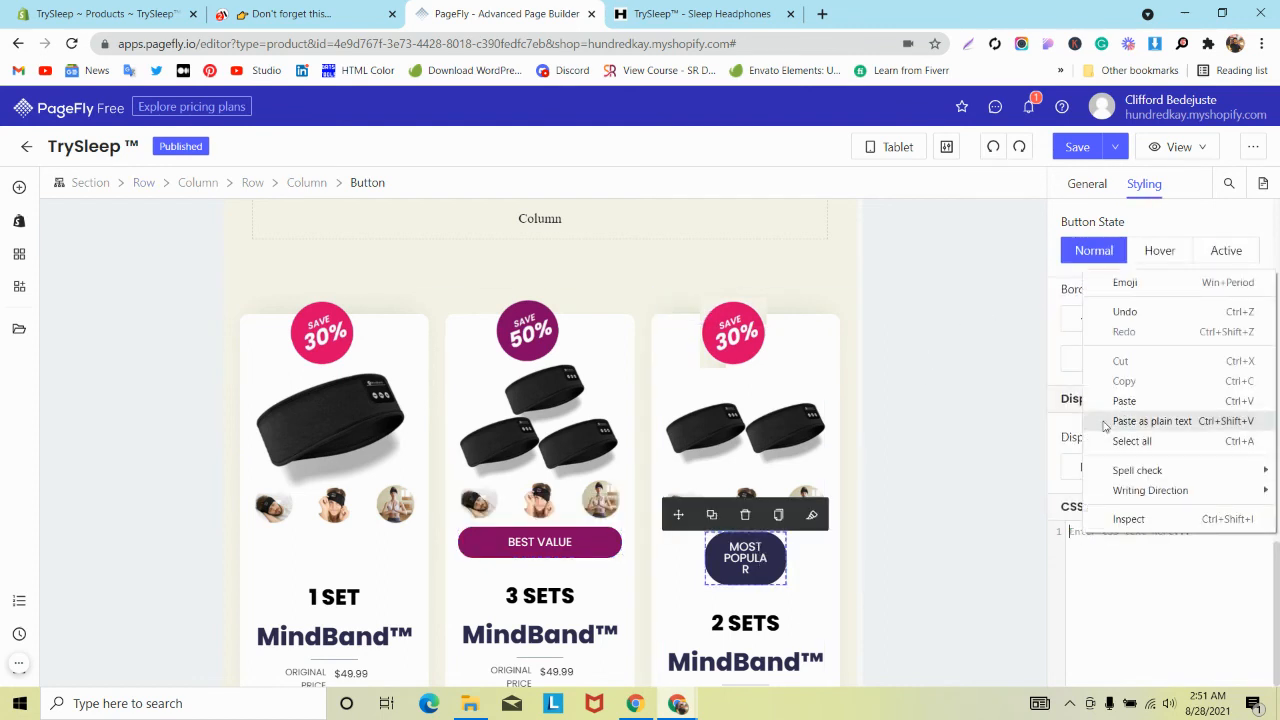
pyautogui.click(1110, 400)
# Set the Get the Headphones Today row to three columns per line and widen its middle button column by narrowing the outer ones.
pyautogui.scroll(-4, 500, 551)
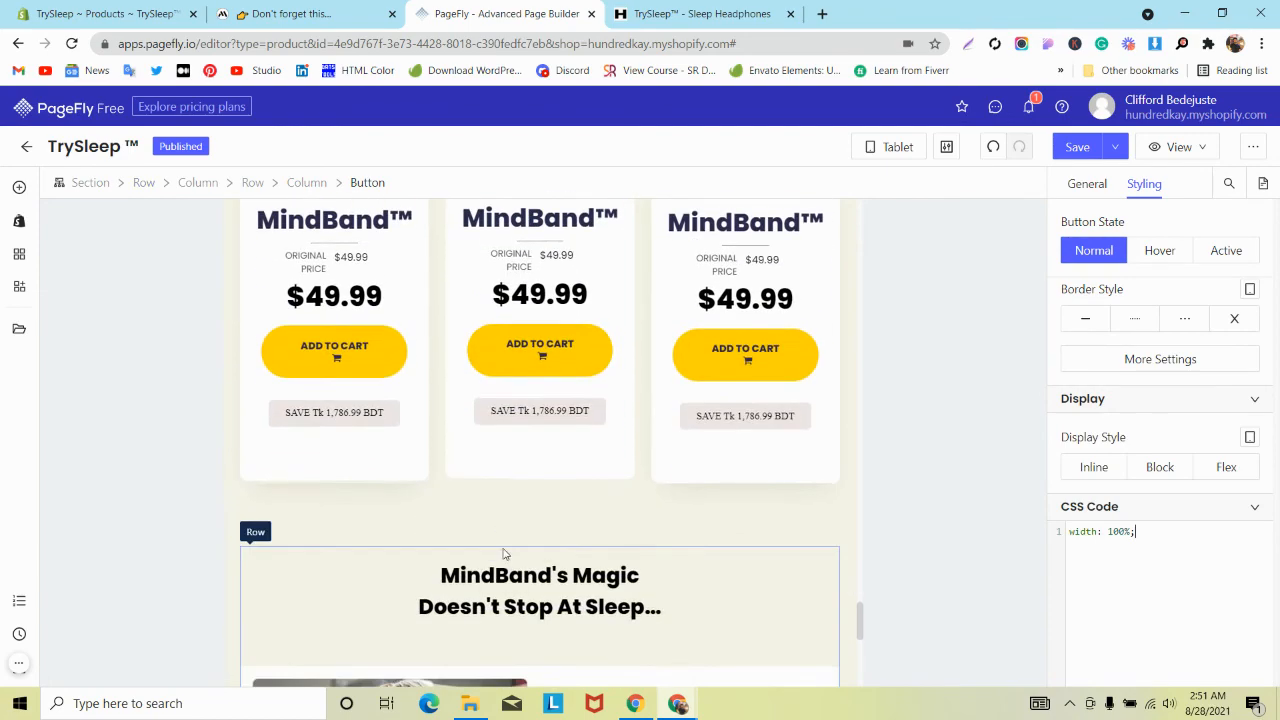
pyautogui.scroll(-5, 532, 561)
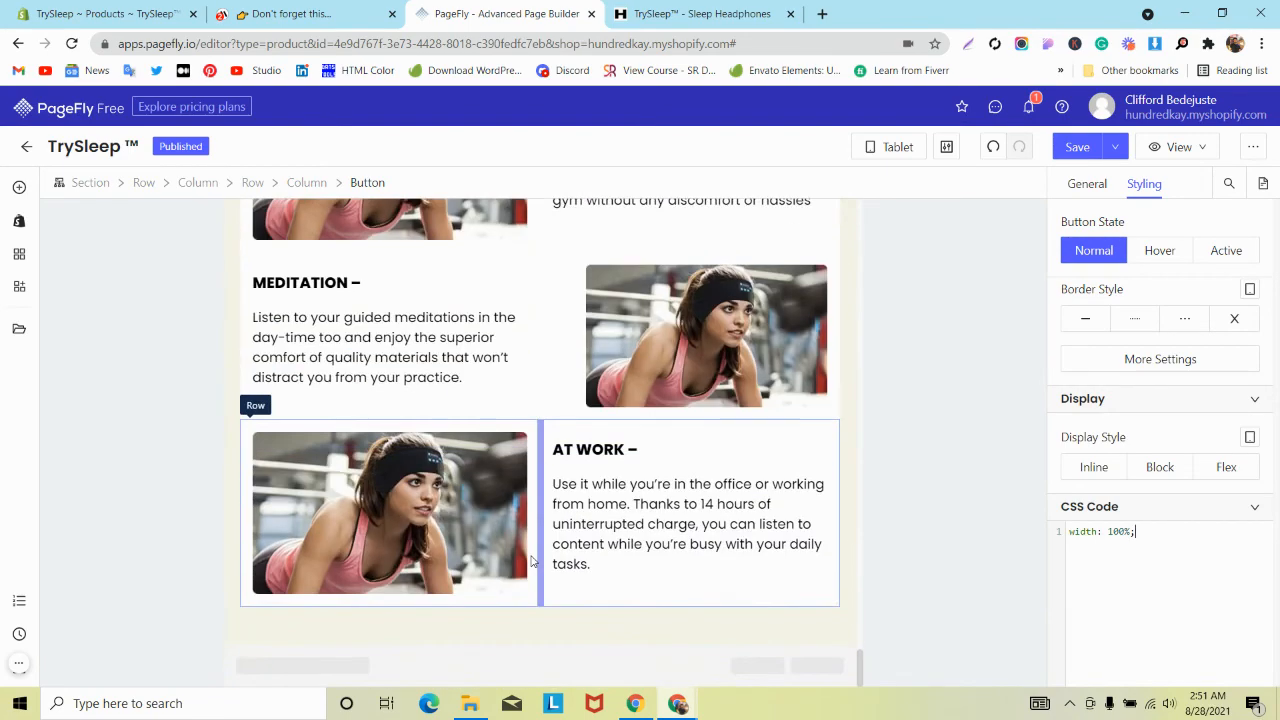
pyautogui.scroll(9, 532, 561)
pyautogui.scroll(3, 532, 561)
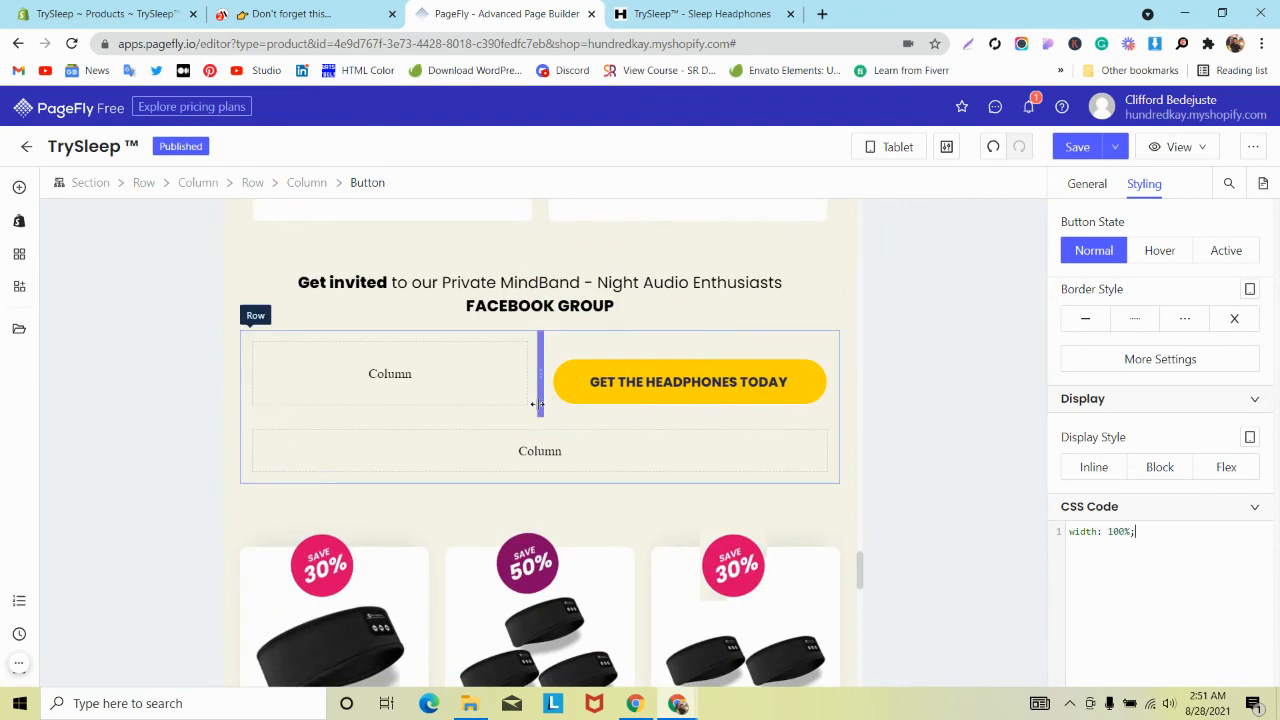
pyautogui.click(586, 337)
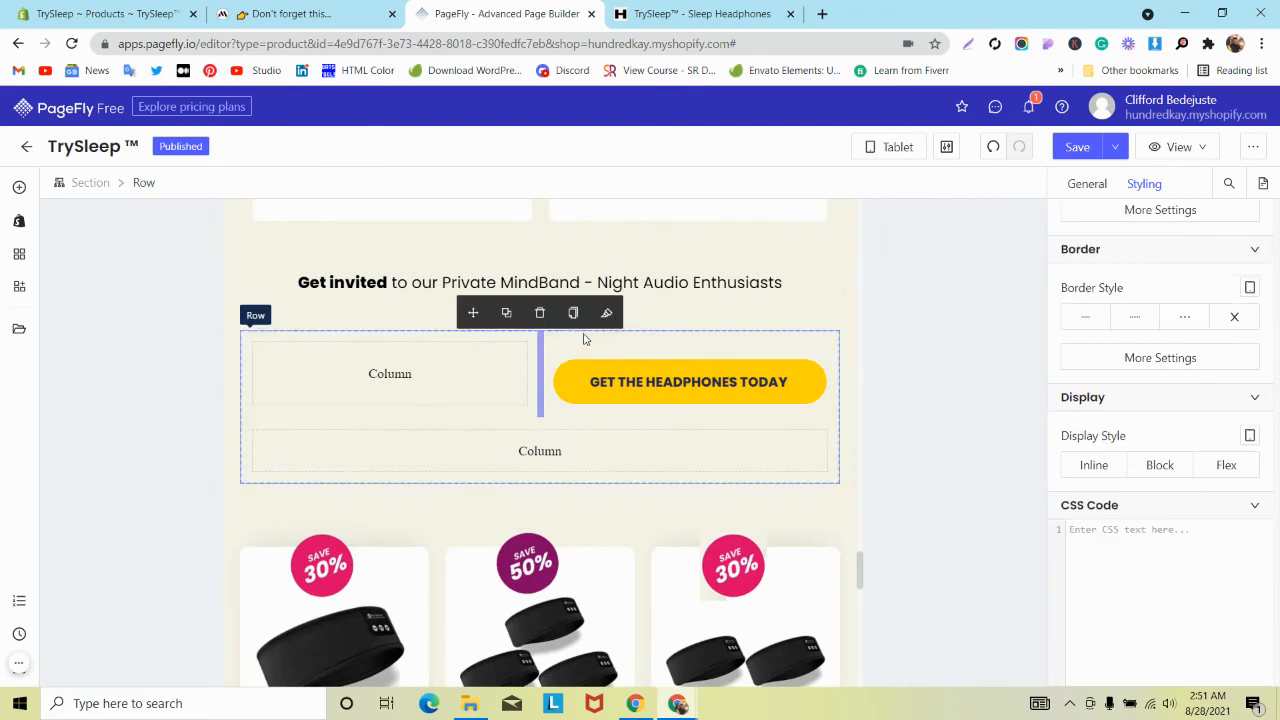
pyautogui.click(1080, 185)
pyautogui.scroll(2, 1160, 388)
pyautogui.scroll(1, 1150, 405)
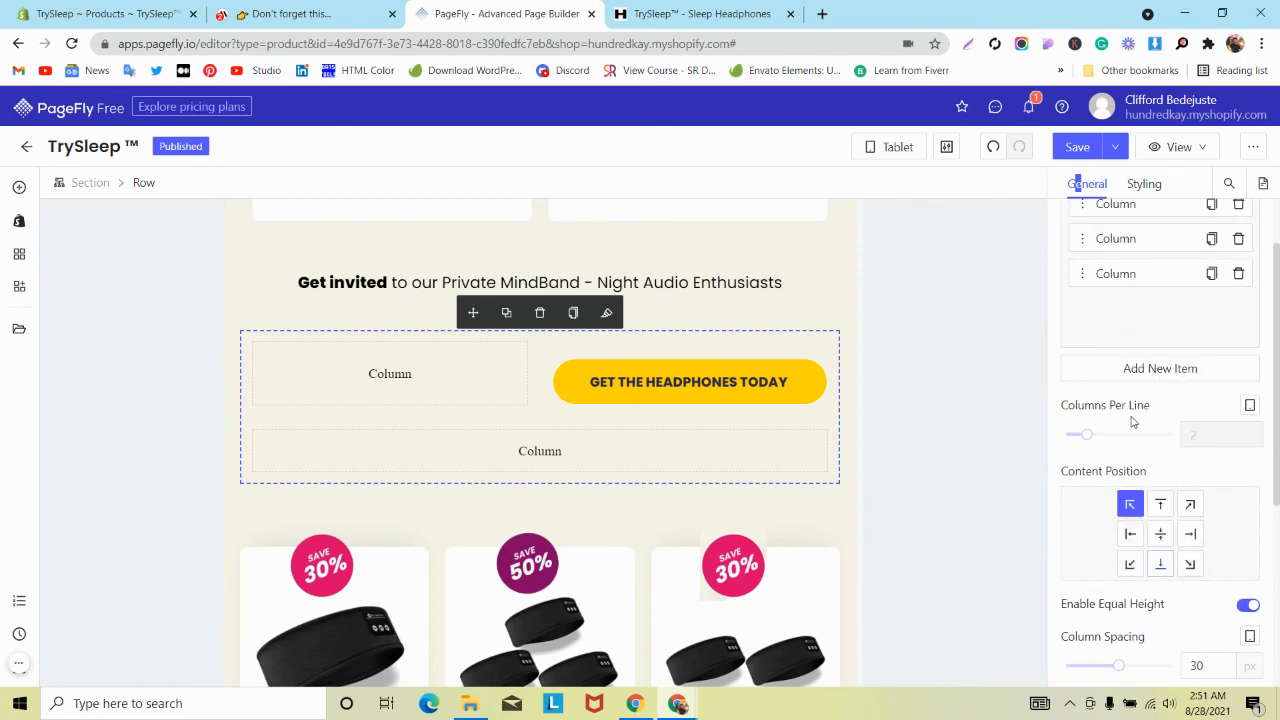
pyautogui.click(1108, 437)
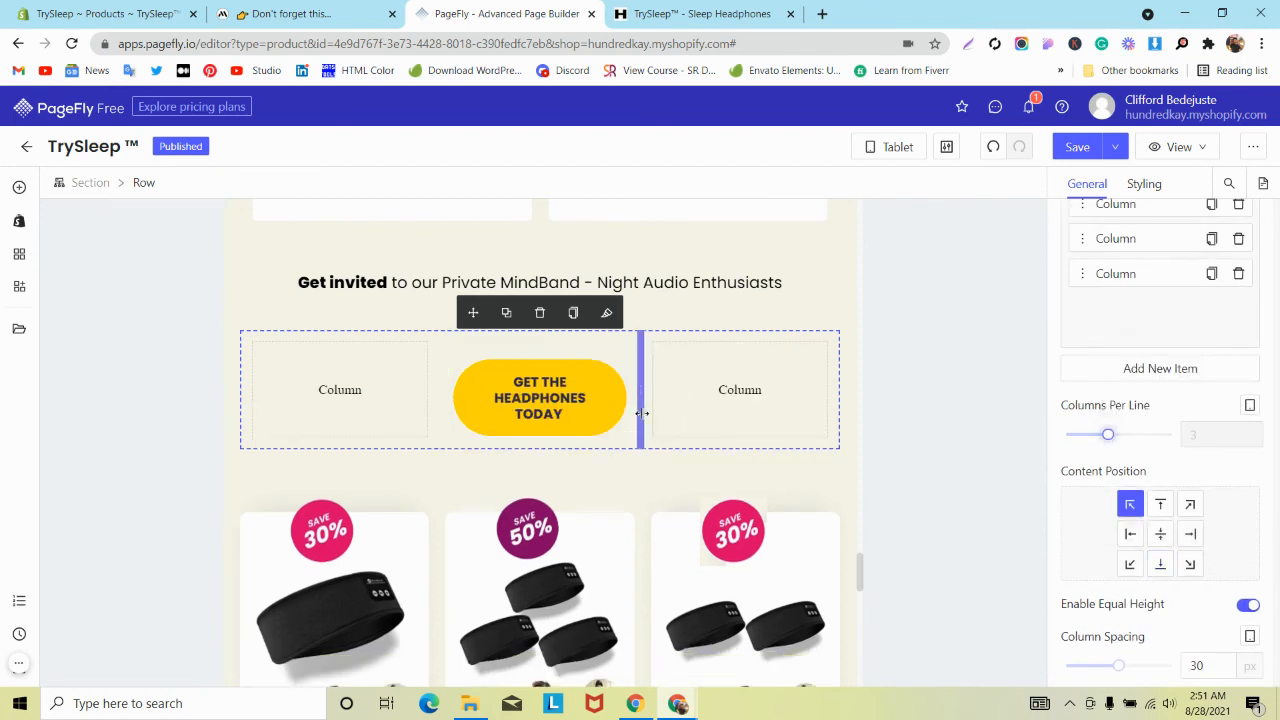
pyautogui.moveTo(440, 405); pyautogui.dragTo(403, 400)
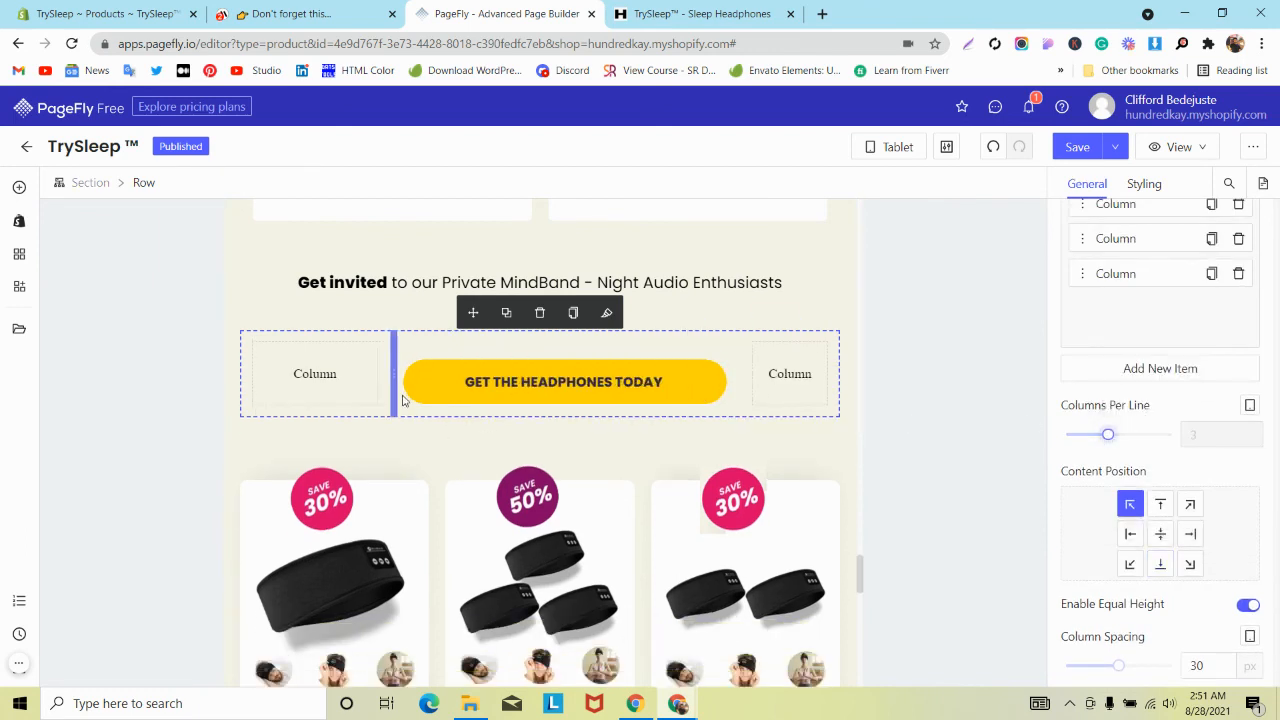
# Save and publish the TrySleep page.
pyautogui.click(1119, 147)
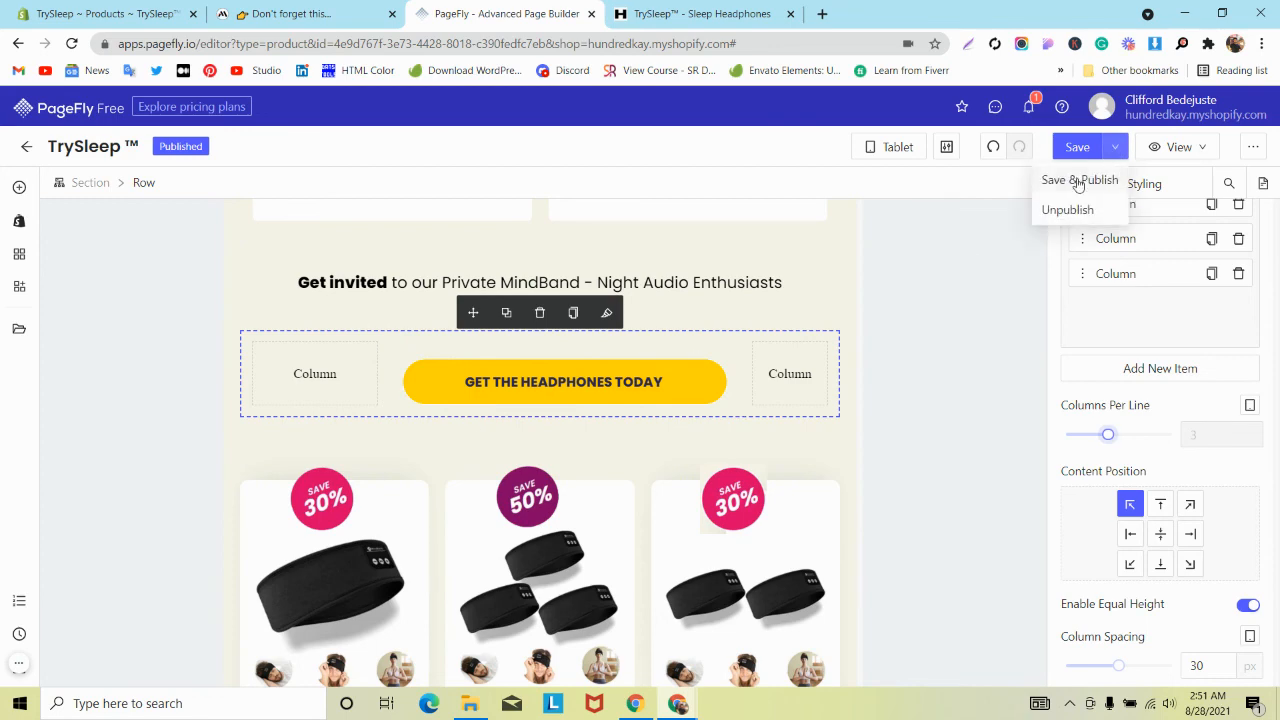
pyautogui.scroll(4, 465, 457)
pyautogui.scroll(-4, 465, 456)
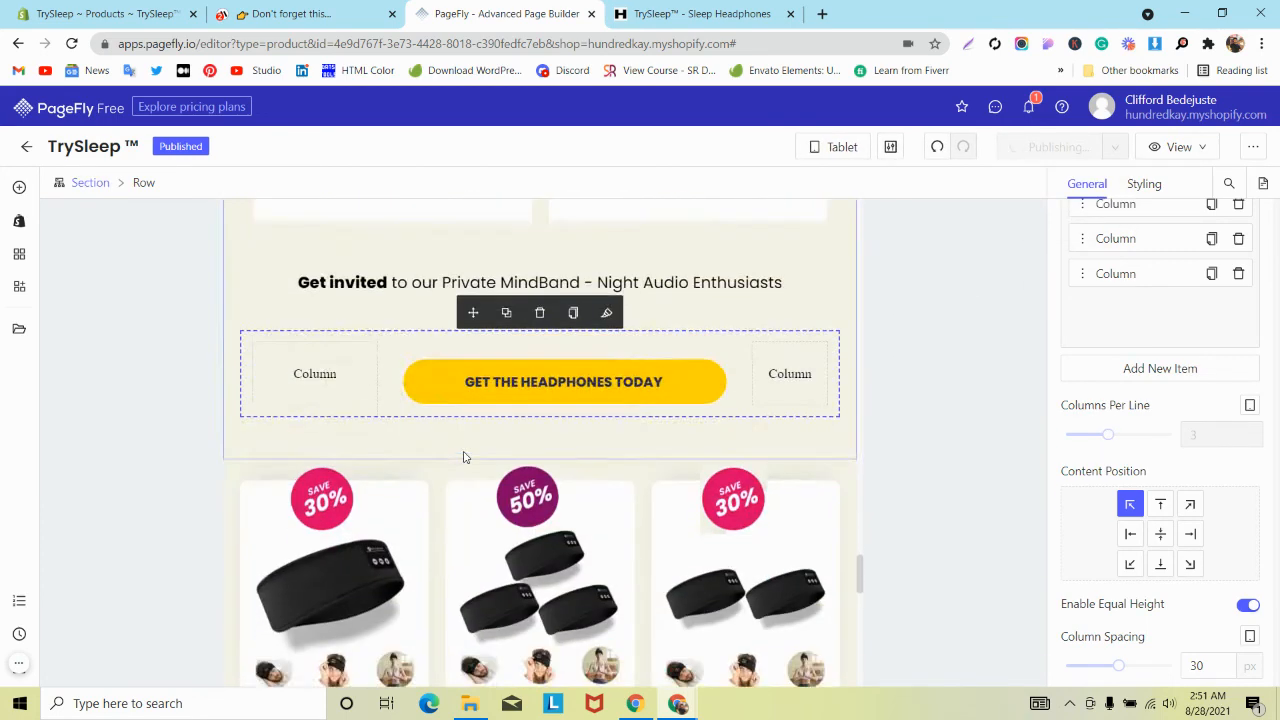
# Set the row holding the testimonial slideshow to three columns per line.
pyautogui.scroll(5, 467, 454)
pyautogui.scroll(1, 467, 454)
pyautogui.click(242, 298)
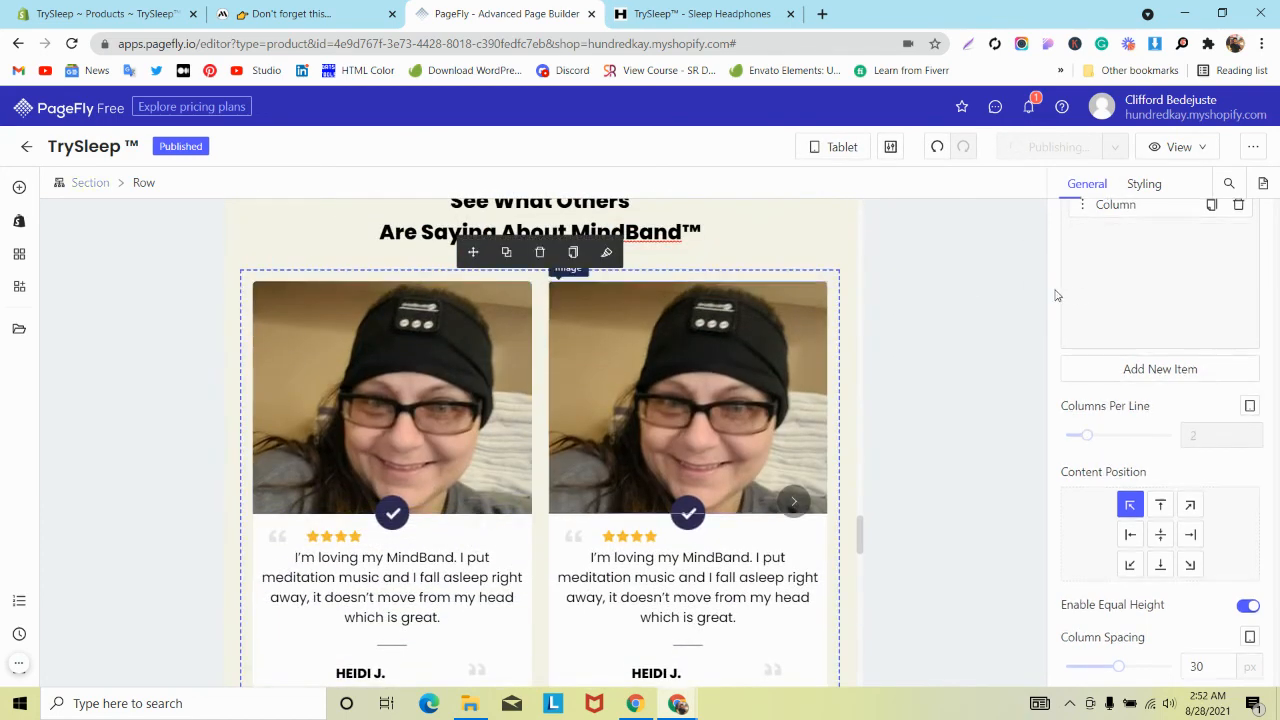
pyautogui.click(1122, 439)
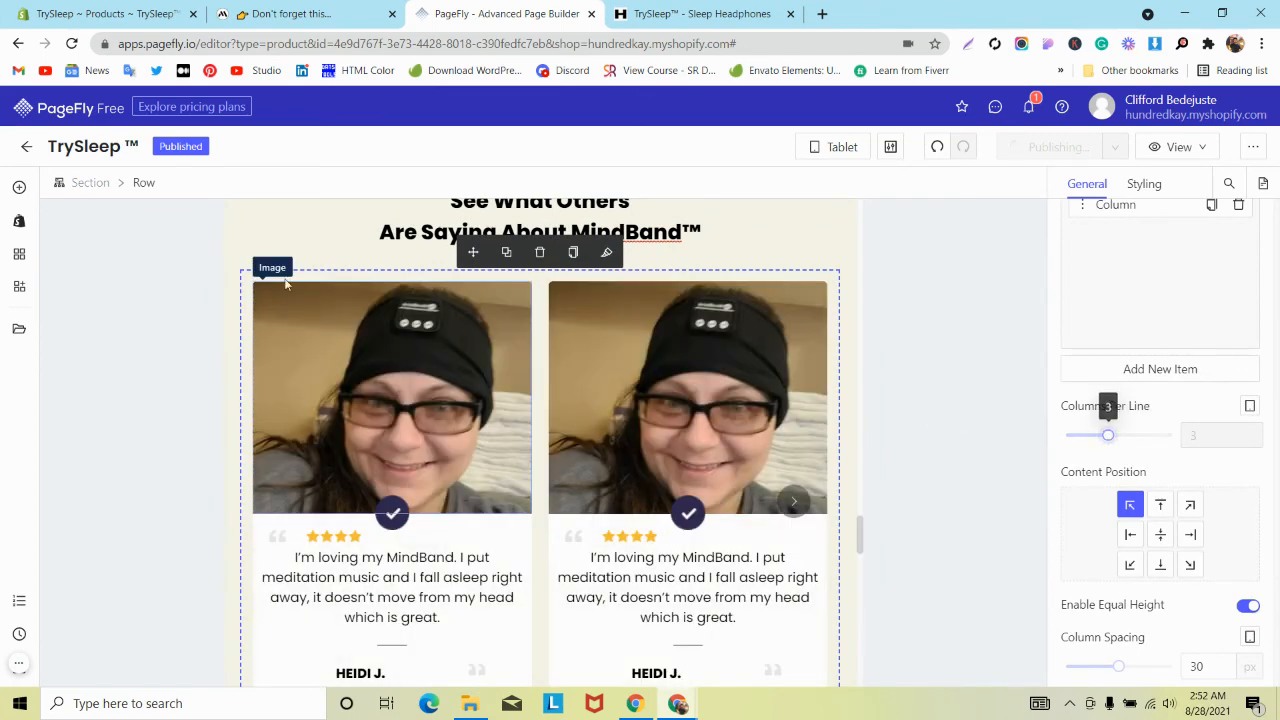
# Set the number of slides to show in the testimonial slideshow to 3.
pyautogui.click(280, 298)
pyautogui.click(265, 183)
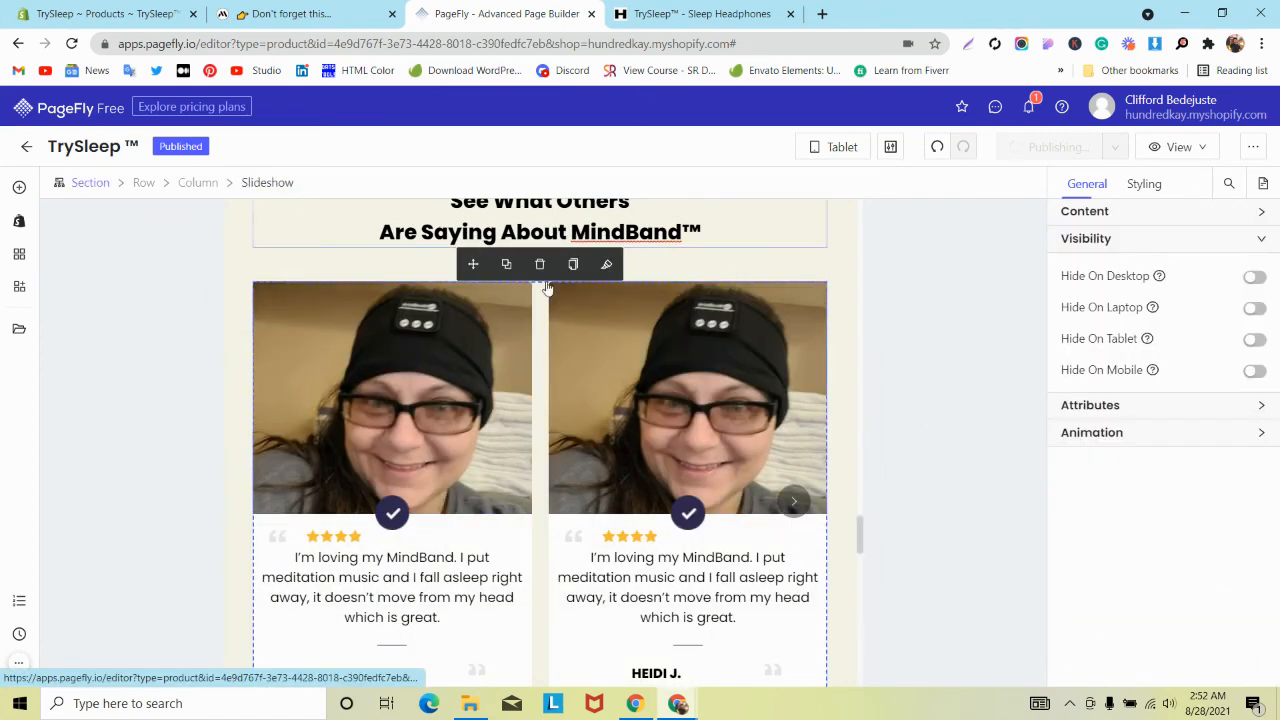
pyautogui.click(1109, 214)
pyautogui.scroll(-3, 1131, 497)
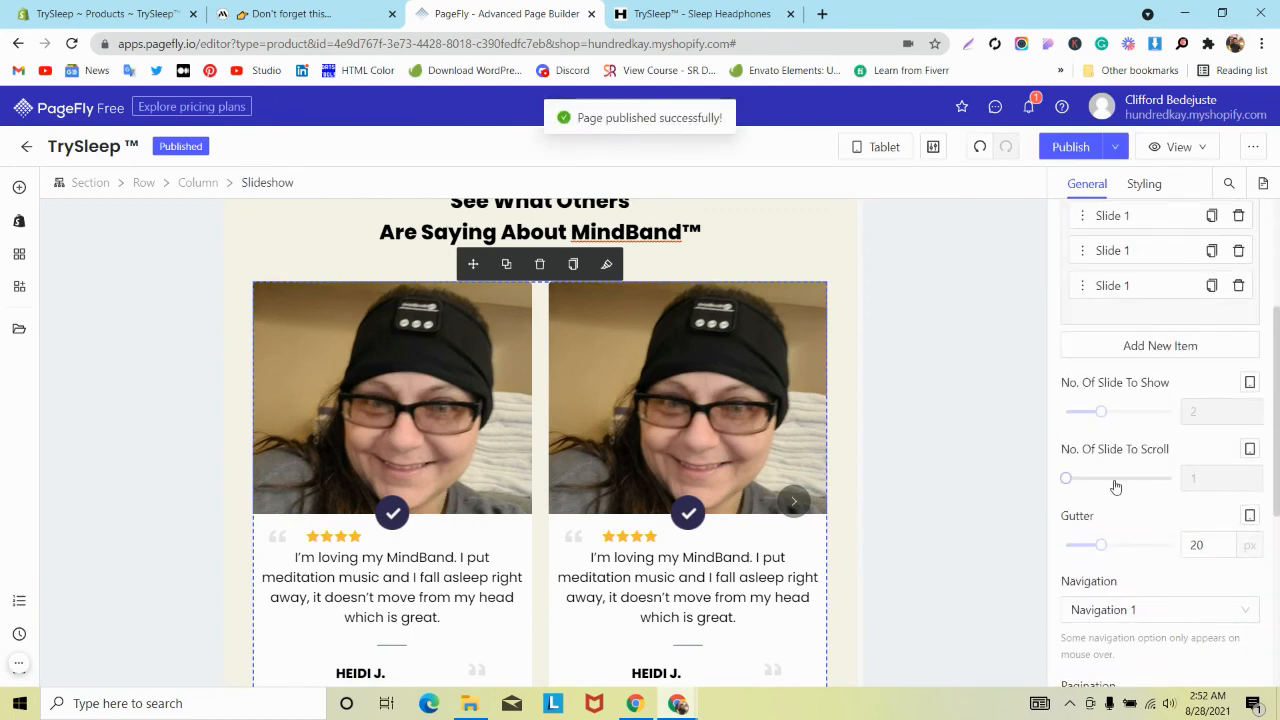
pyautogui.click(1123, 418)
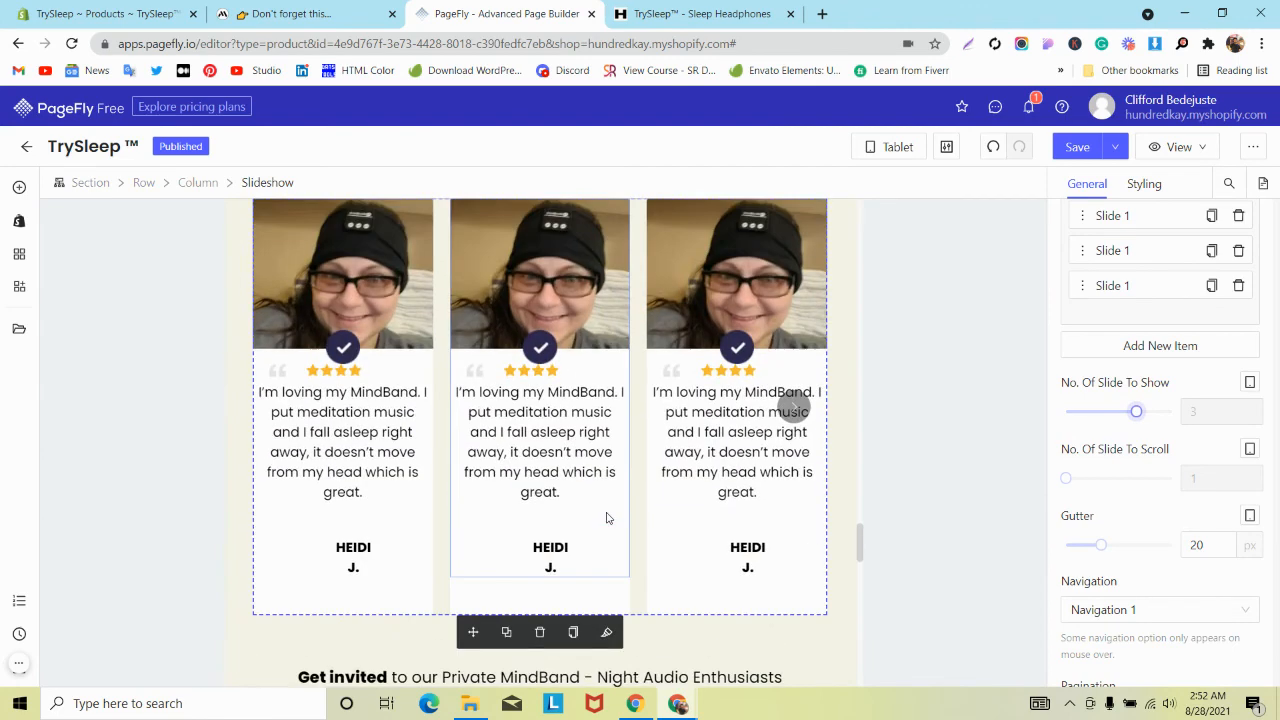
# Reset the margins of the middle testimonial's reviewer name heading to 0 and set its left margin to 30 px.
pyautogui.click(565, 550)
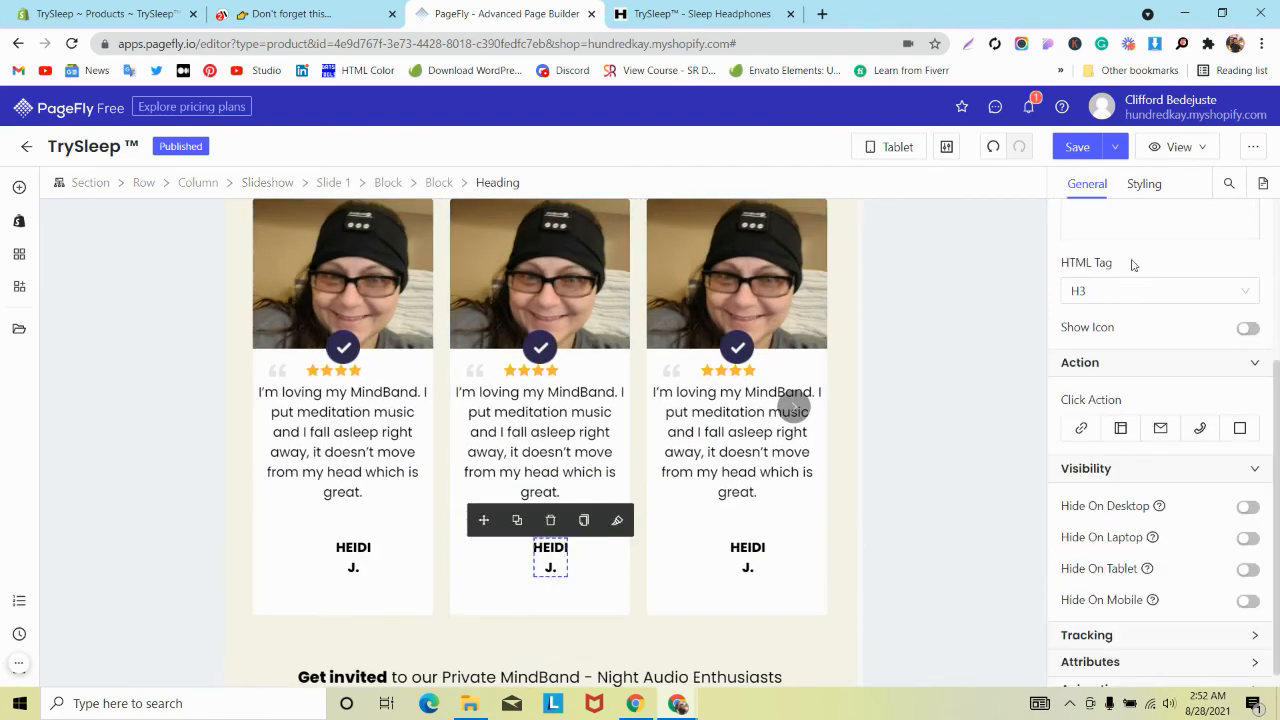
pyautogui.click(1144, 183)
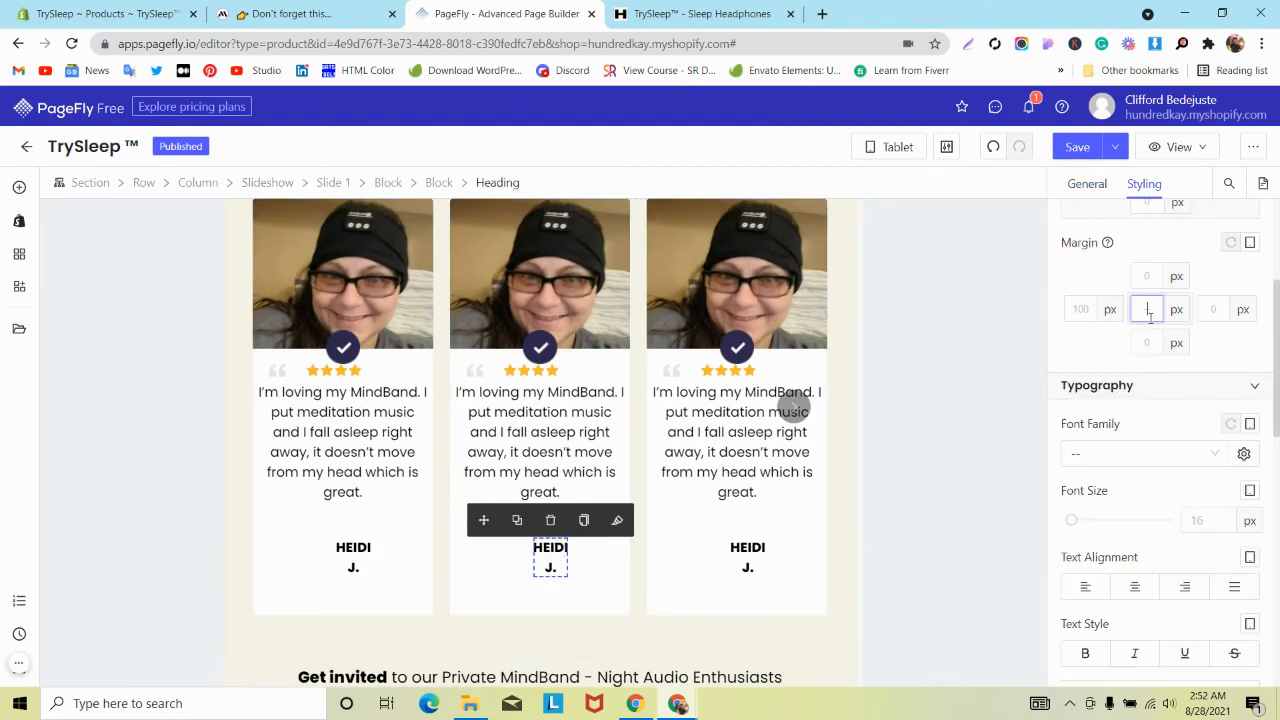
pyautogui.write('0')
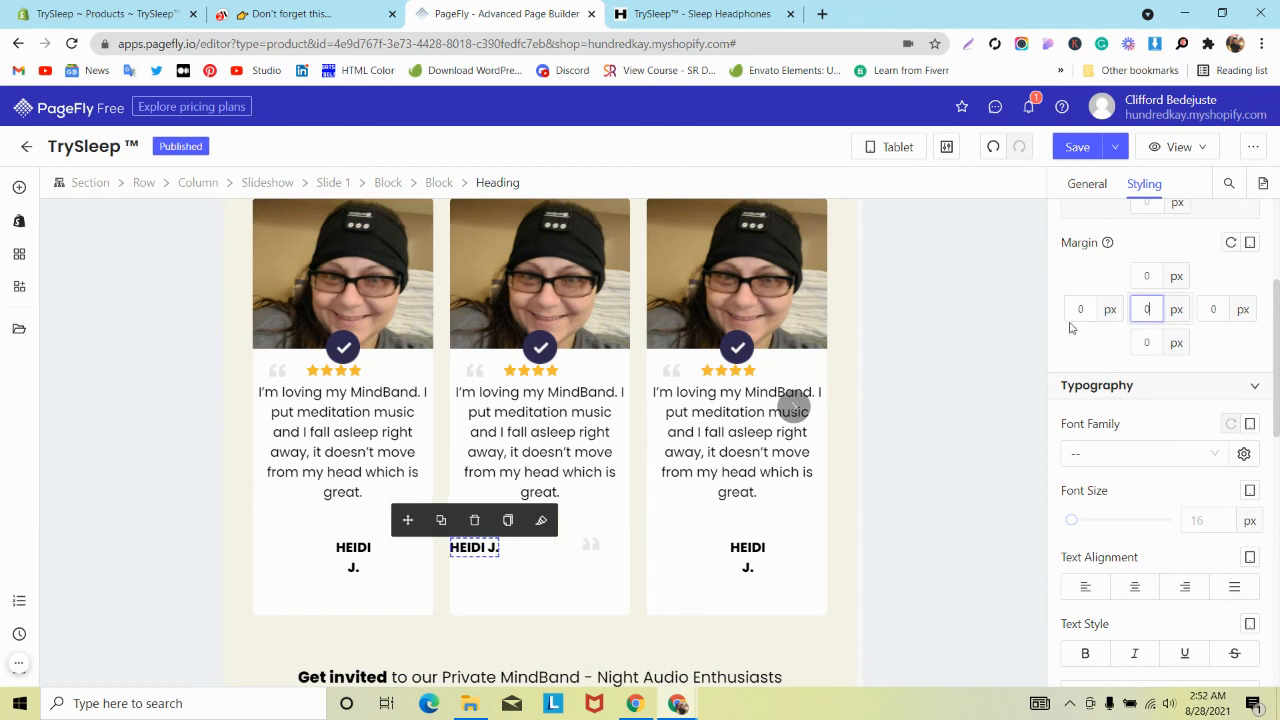
pyautogui.write('2')
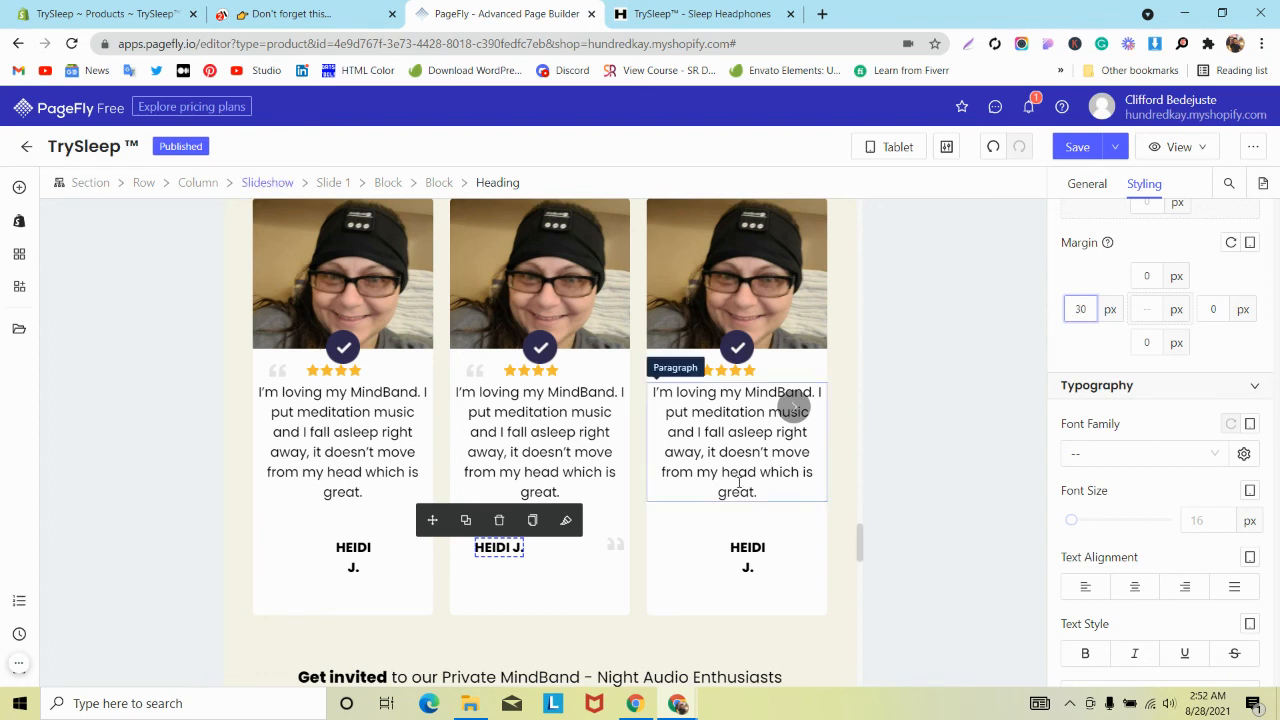
# Set the left margin of the middle testimonial's closing quote image to 70 px.
pyautogui.click(615, 543)
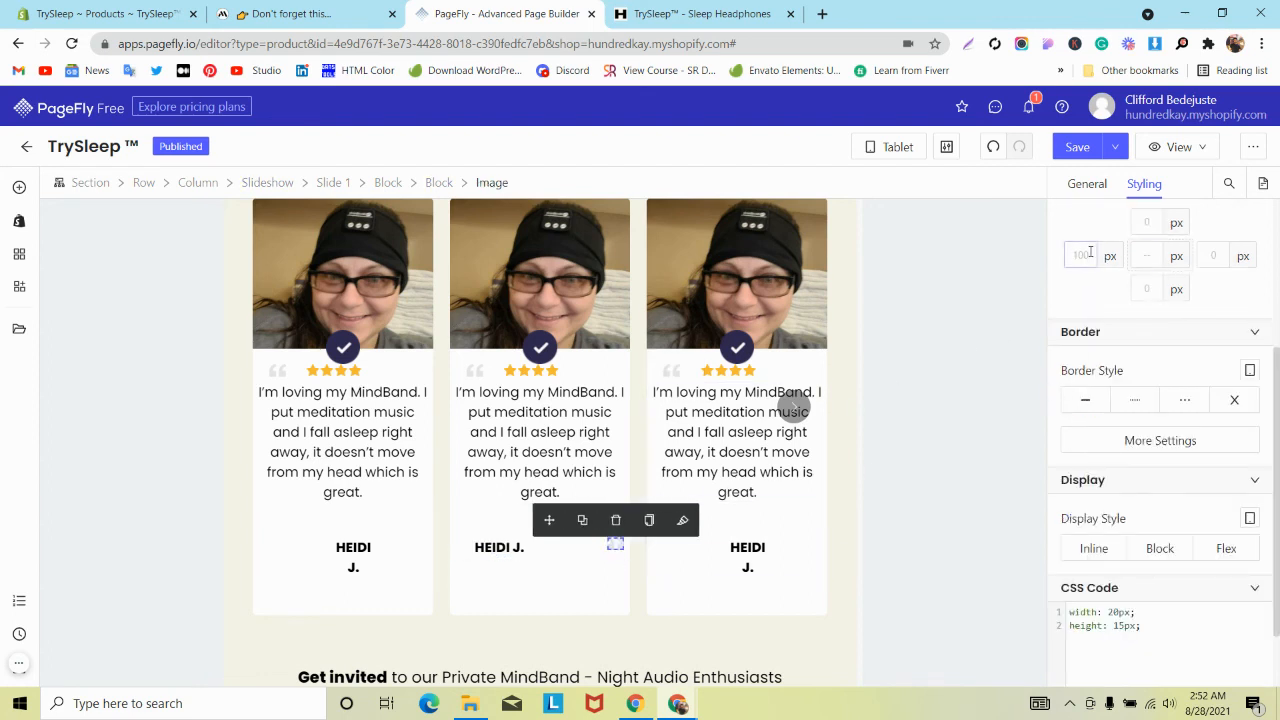
pyautogui.write('50')
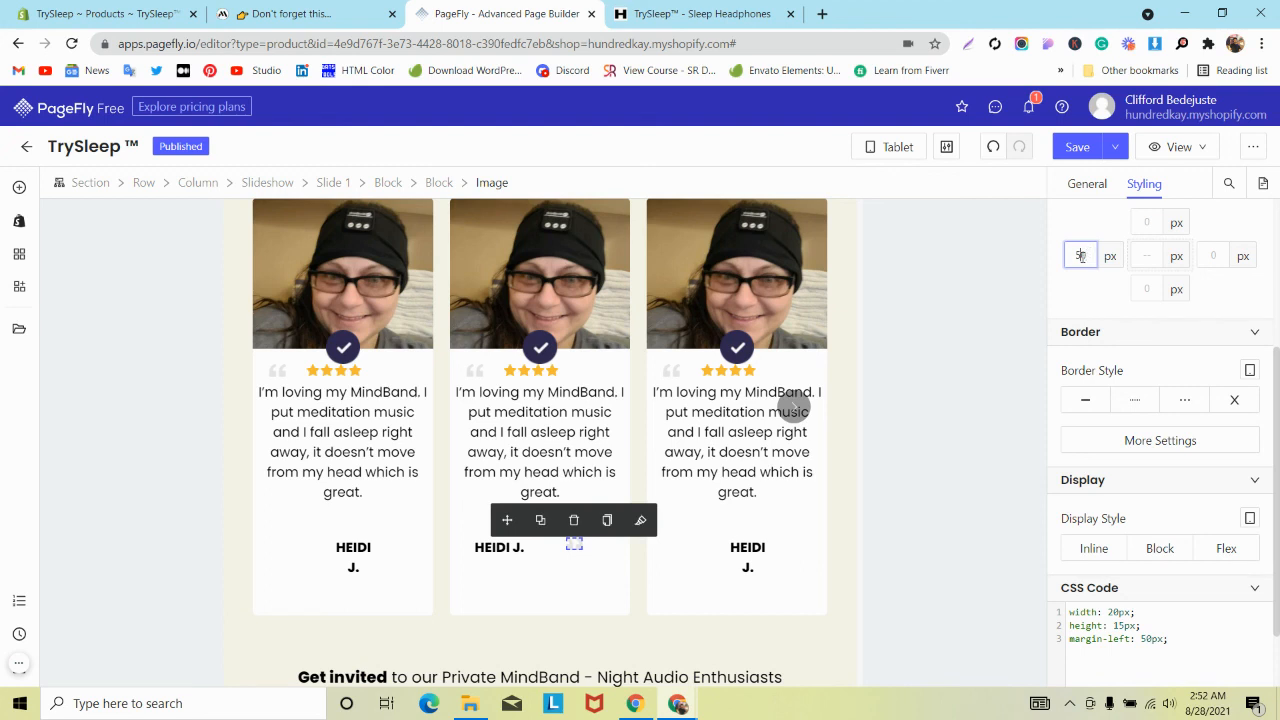
pyautogui.write('70')
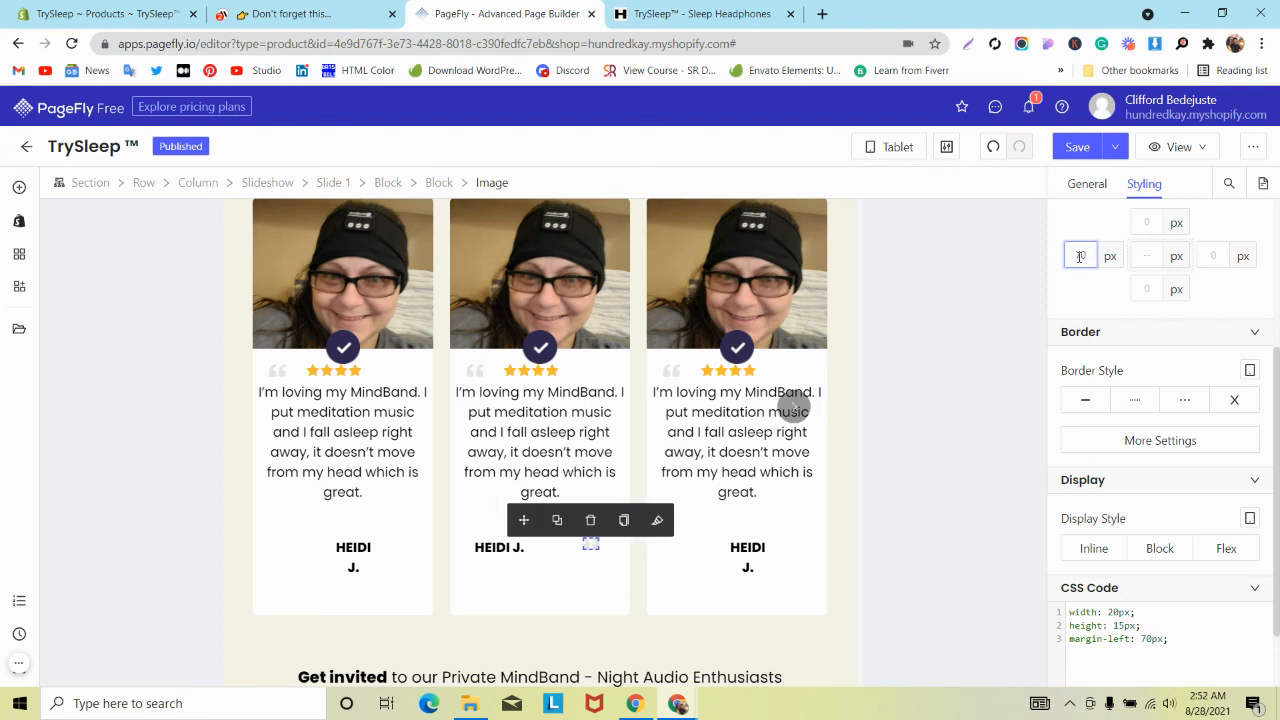
# Copy the styles of the middle testimonial's reviewer name heading and apply them to the name headings of the first and third testimonials.
pyautogui.click(520, 548)
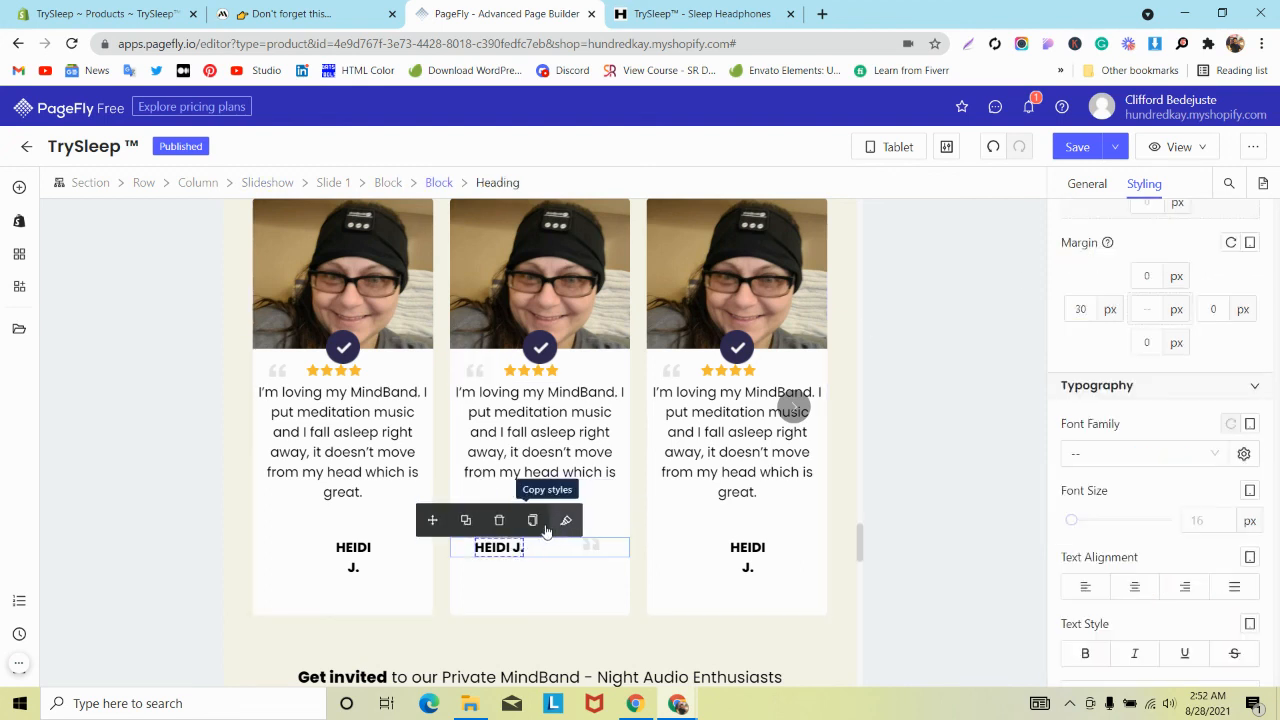
pyautogui.click(546, 531)
pyautogui.click(362, 550)
pyautogui.click(418, 528)
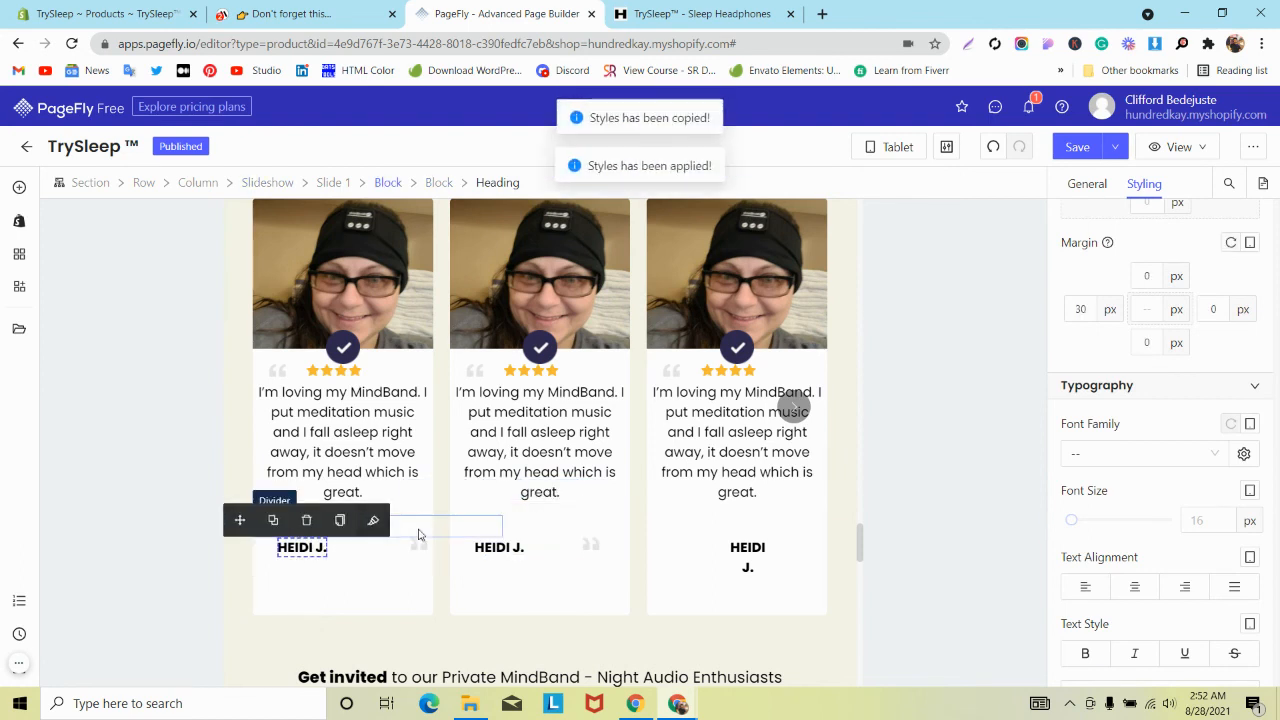
pyautogui.click(746, 552)
pyautogui.click(814, 520)
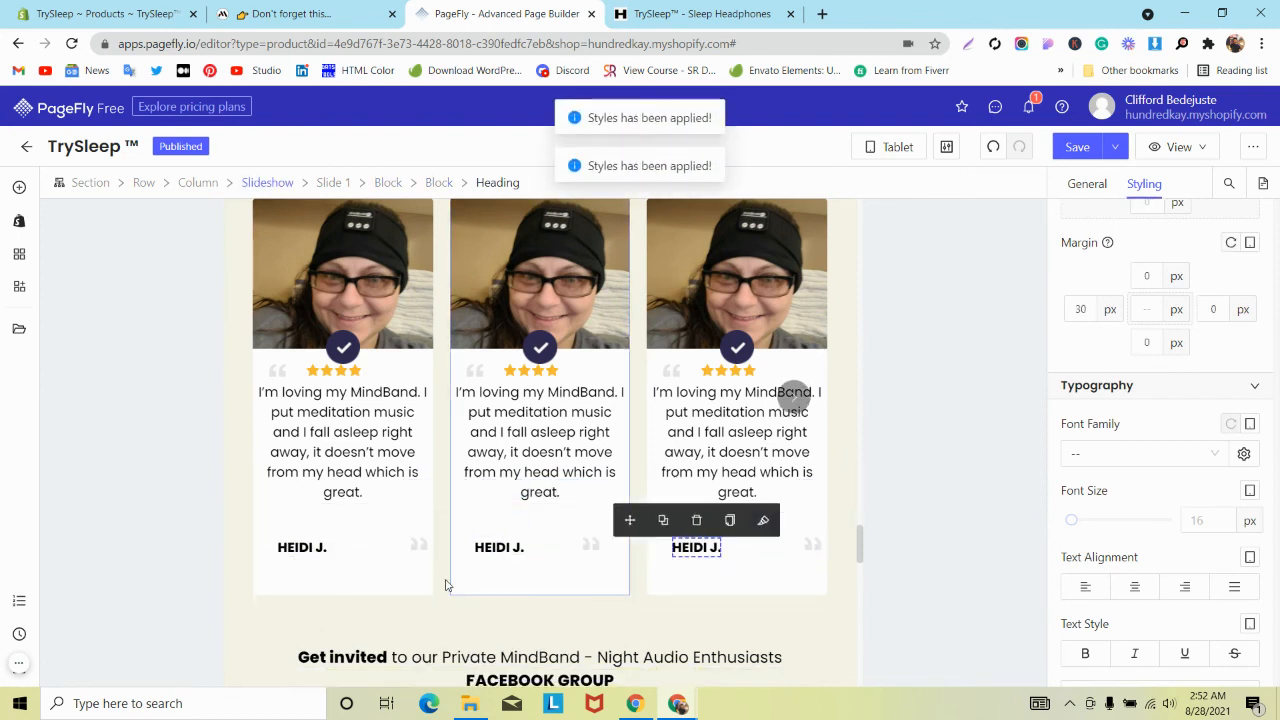
pyautogui.click(418, 543)
pyautogui.click(452, 520)
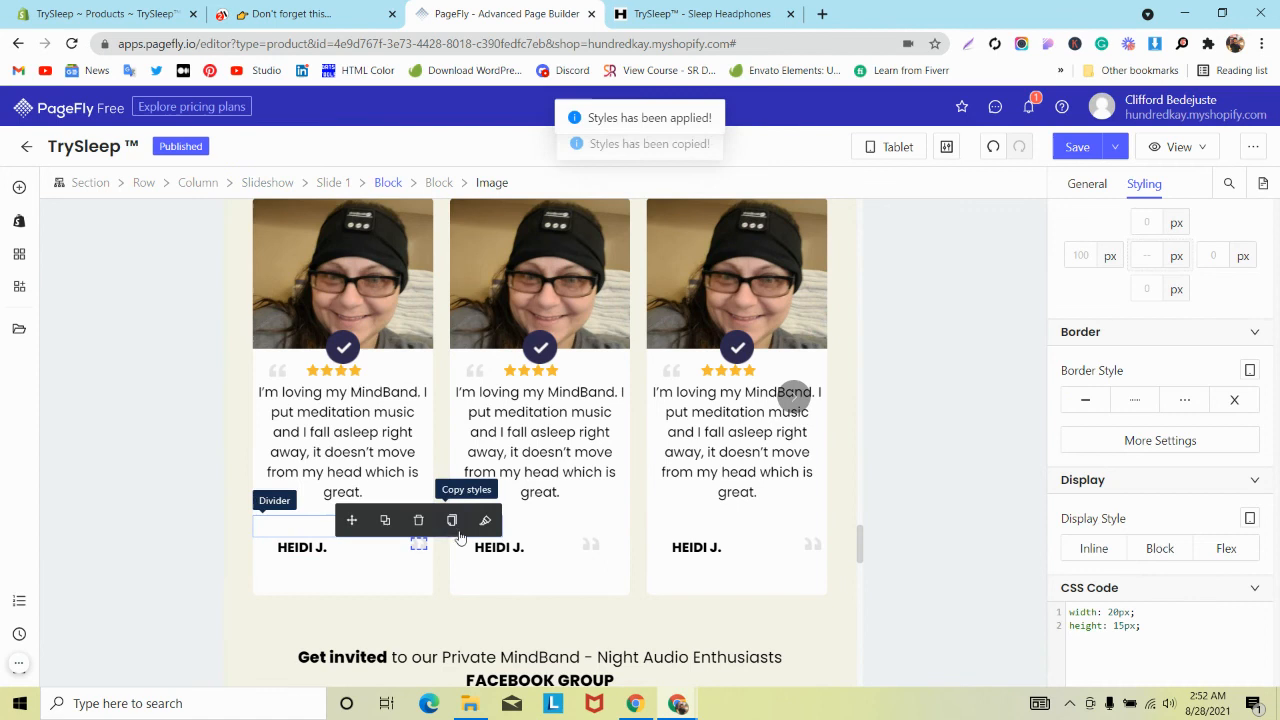
pyautogui.click(605, 552)
pyautogui.click(607, 522)
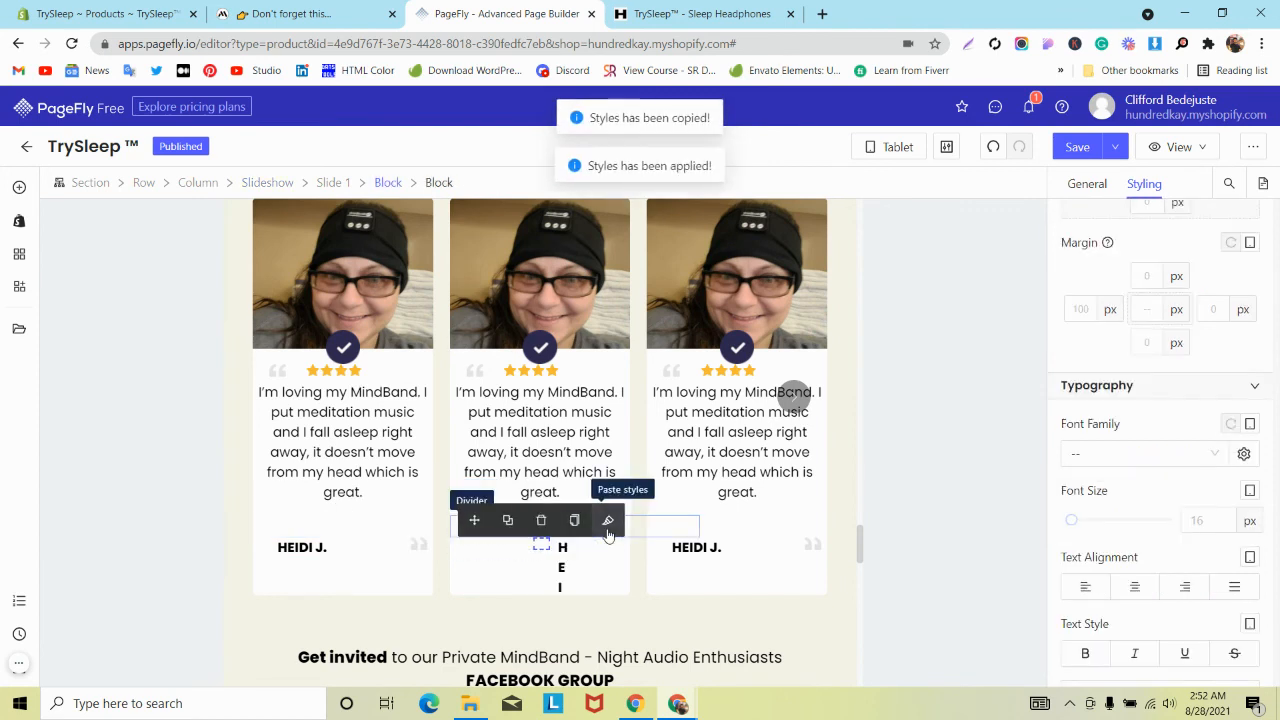
pyautogui.click(993, 146)
# Copy the styles of the middle testimonial's closing quote image and apply them to the quote images of the first and third testimonials.
pyautogui.click(591, 545)
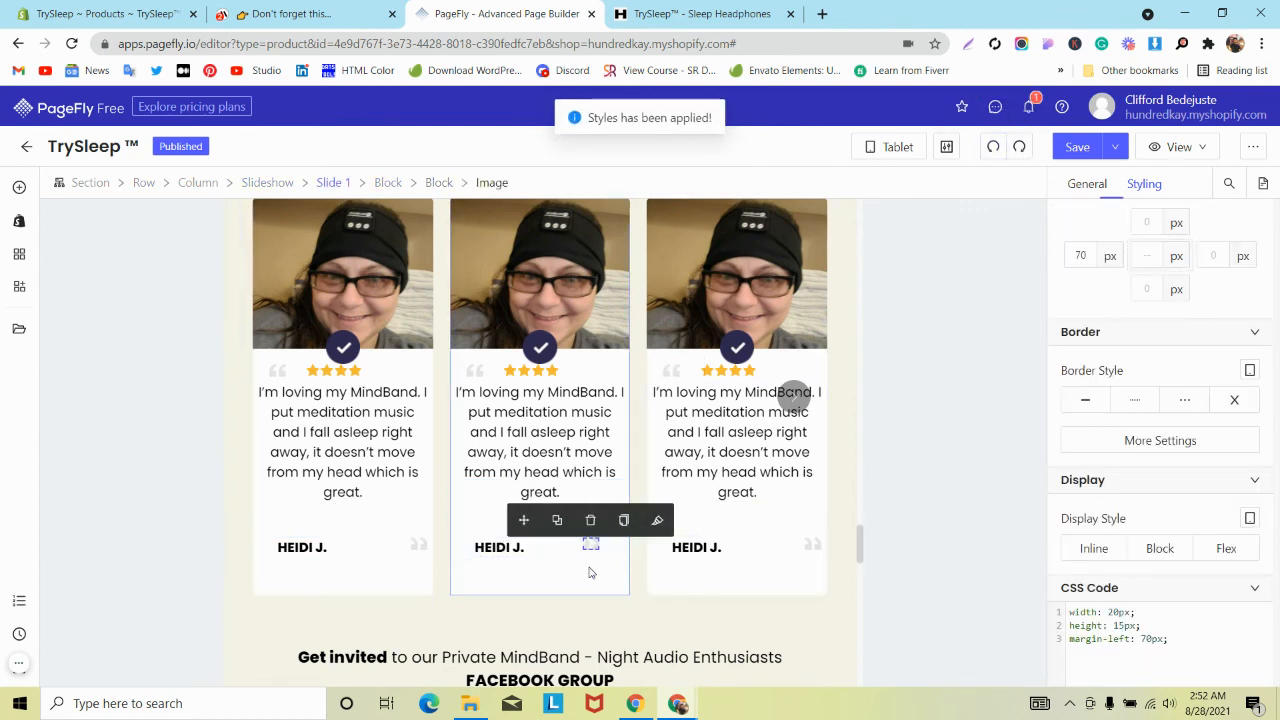
pyautogui.click(624, 520)
pyautogui.click(419, 543)
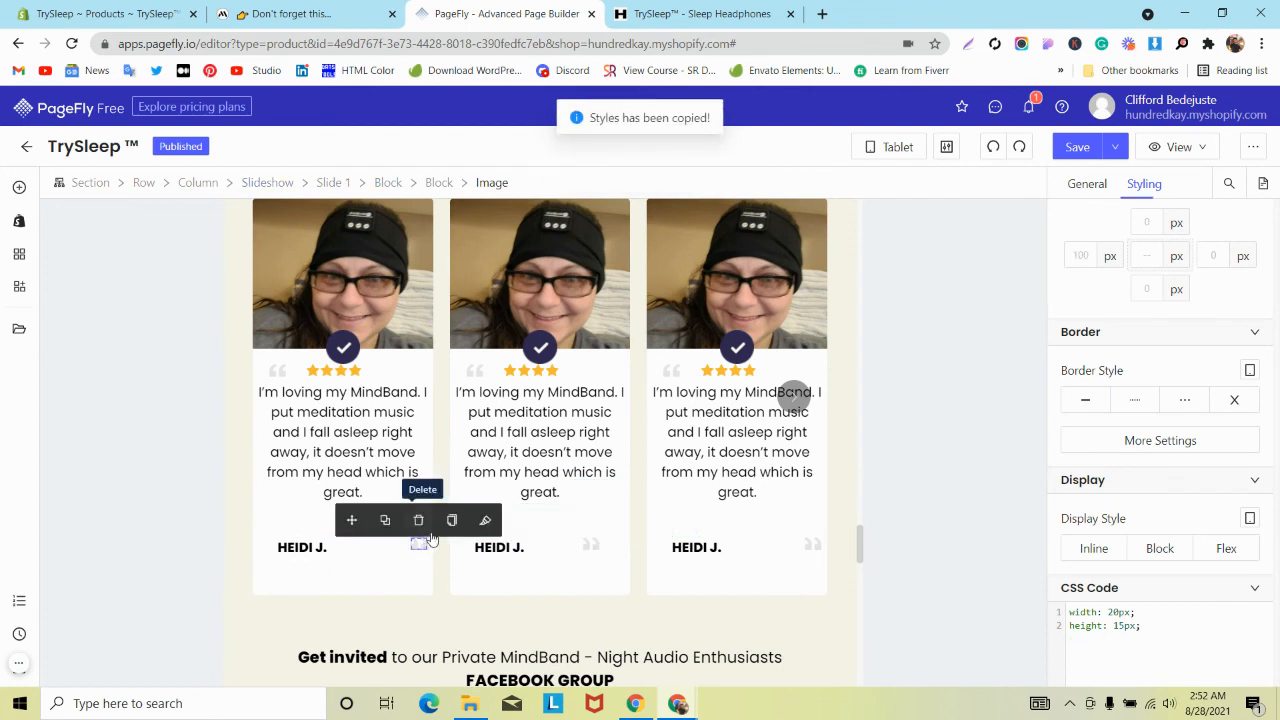
pyautogui.click(485, 520)
pyautogui.click(815, 544)
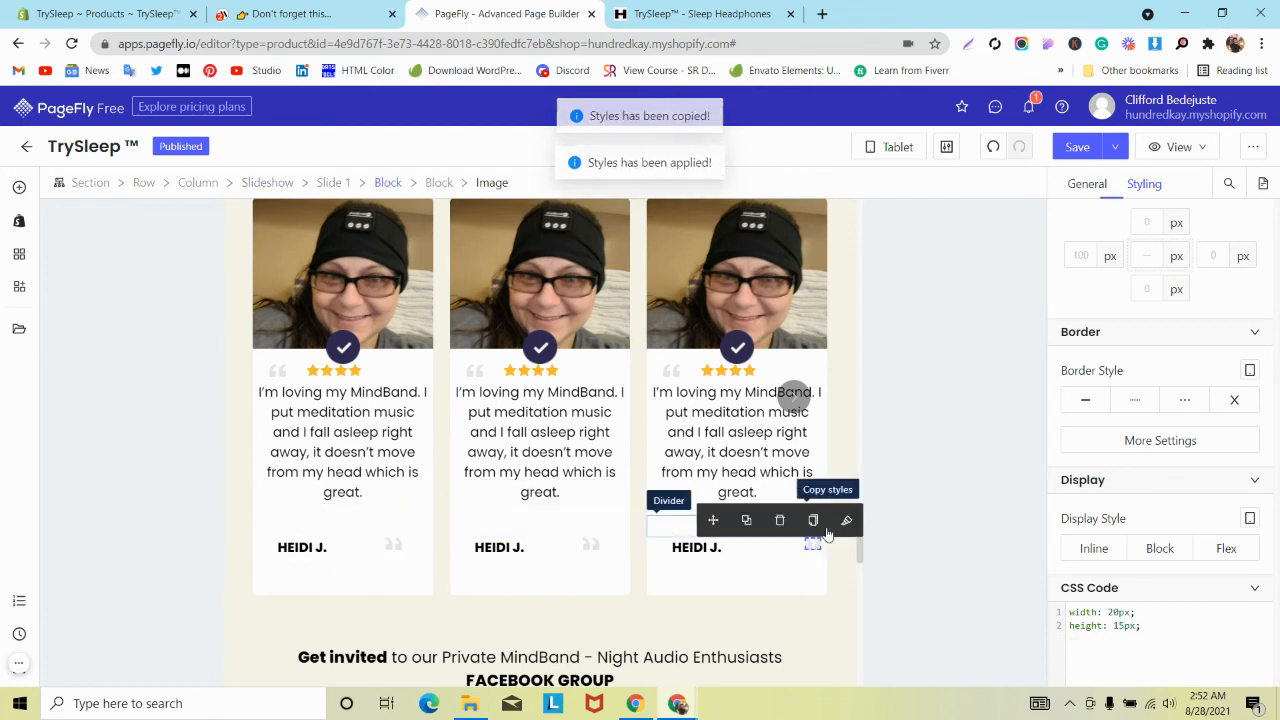
pyautogui.click(846, 520)
# Set the bottom padding of each testimonial slide to 25 px, and save and publish the page.
pyautogui.click(771, 592)
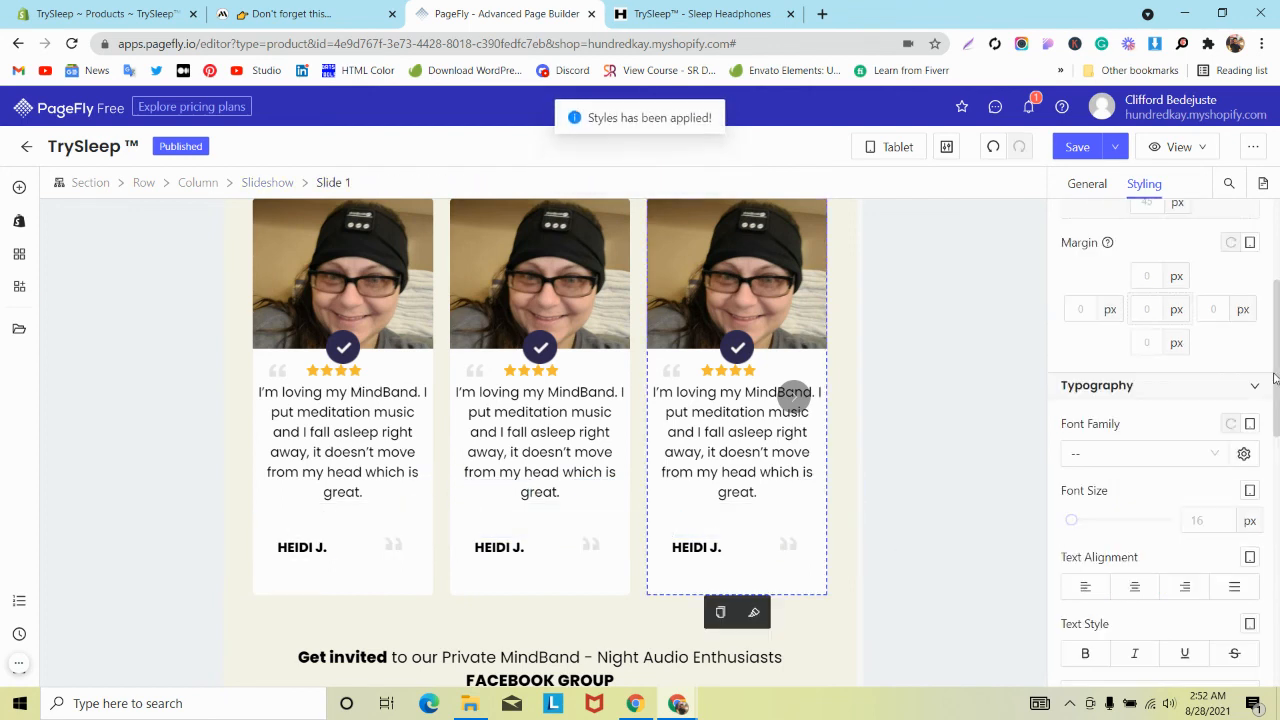
pyautogui.scroll(2, 1213, 378)
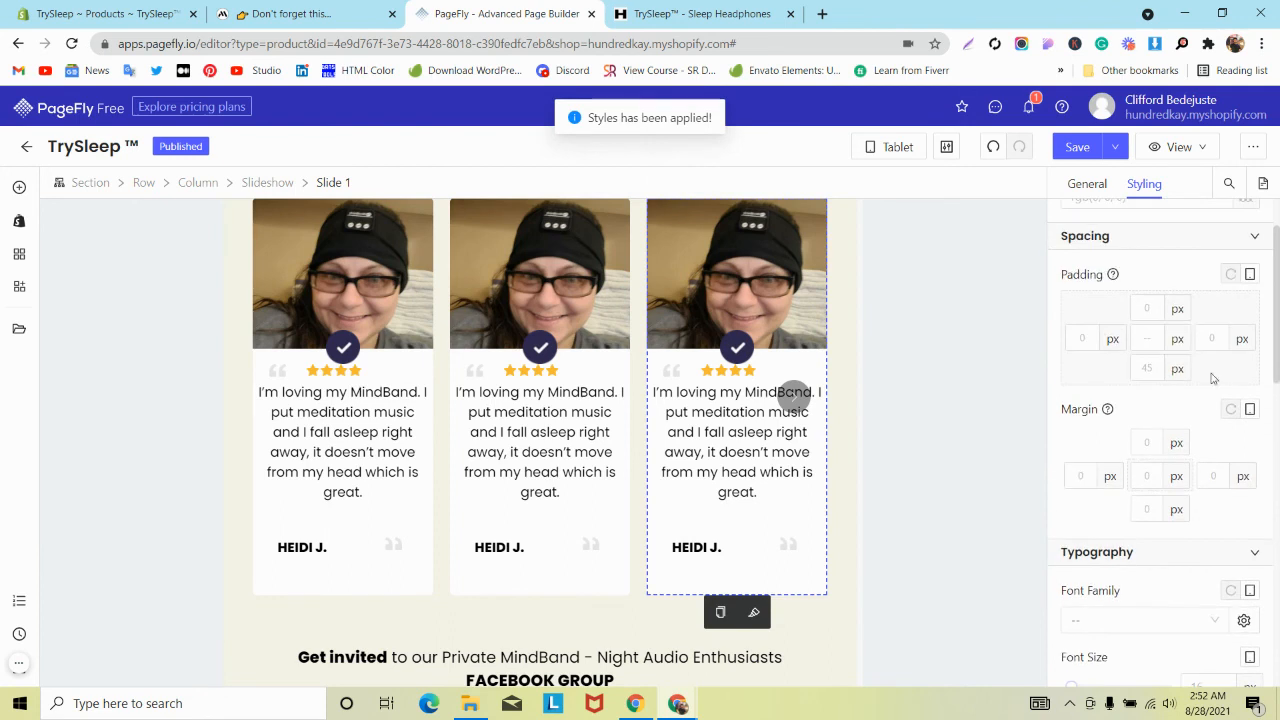
pyautogui.click(1155, 372)
pyautogui.write('25')
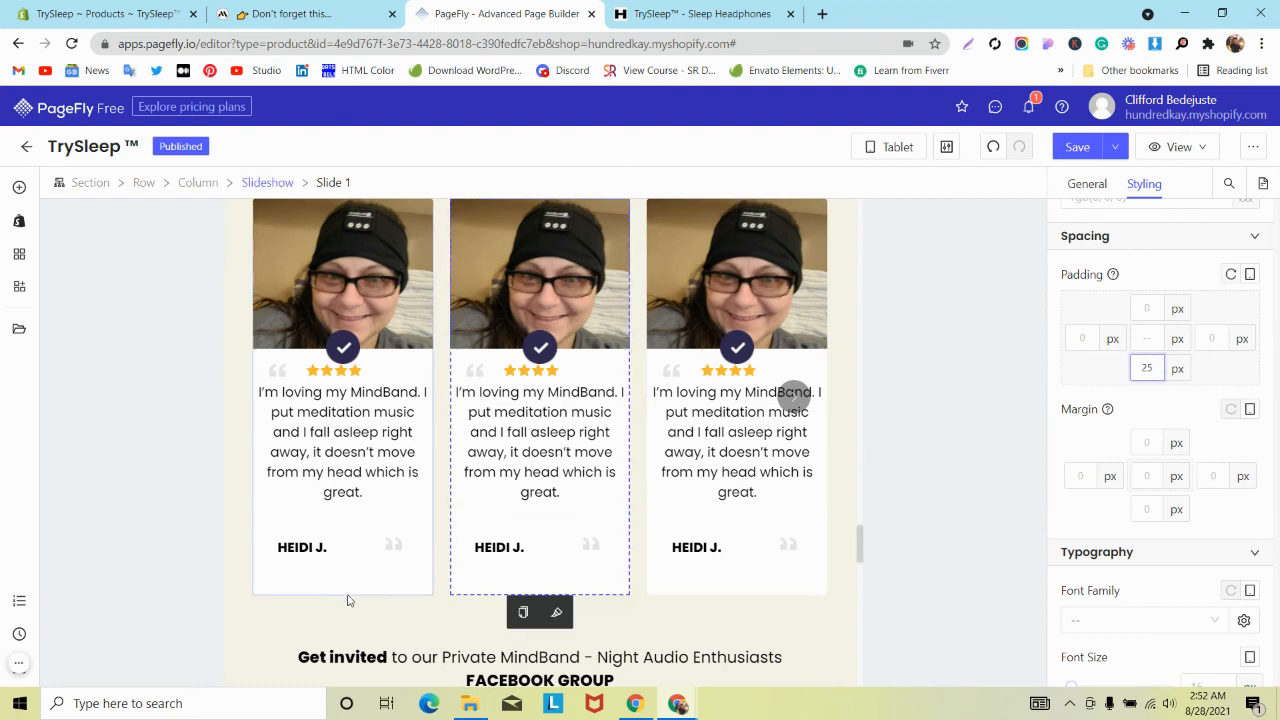
pyautogui.click(1161, 366)
pyautogui.write('25')
pyautogui.scroll(3, 845, 480)
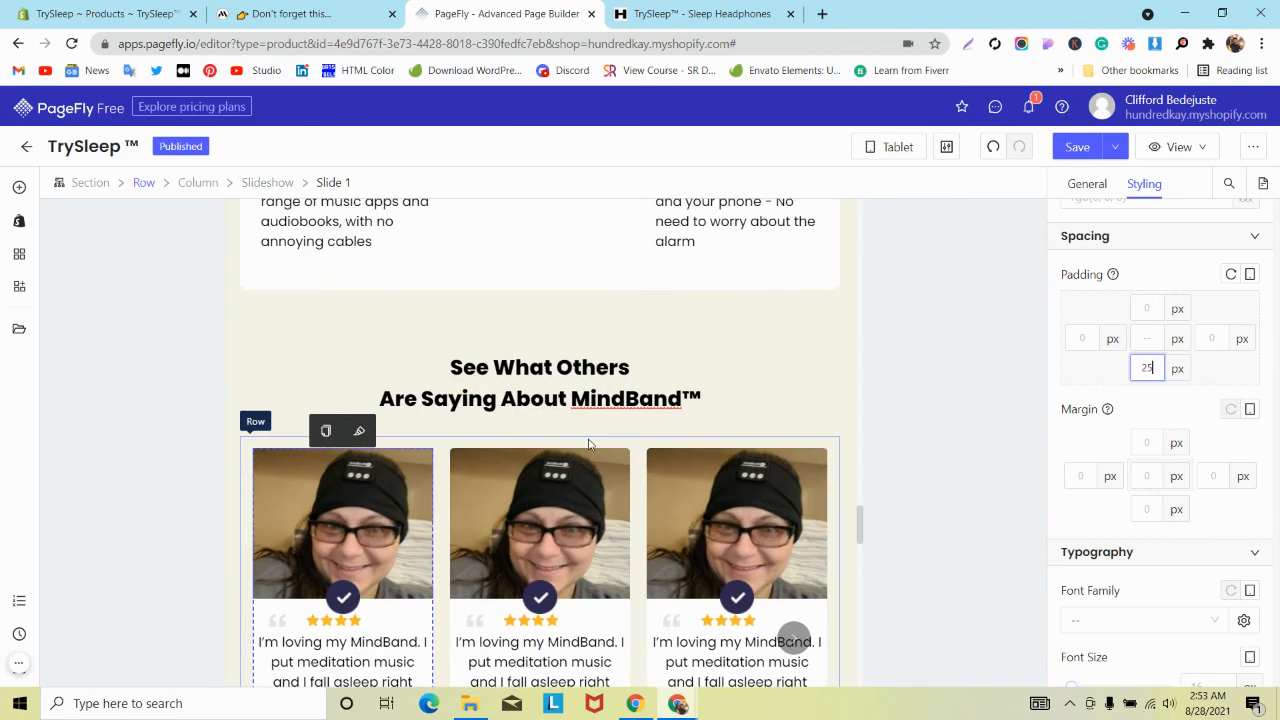
pyautogui.click(1118, 147)
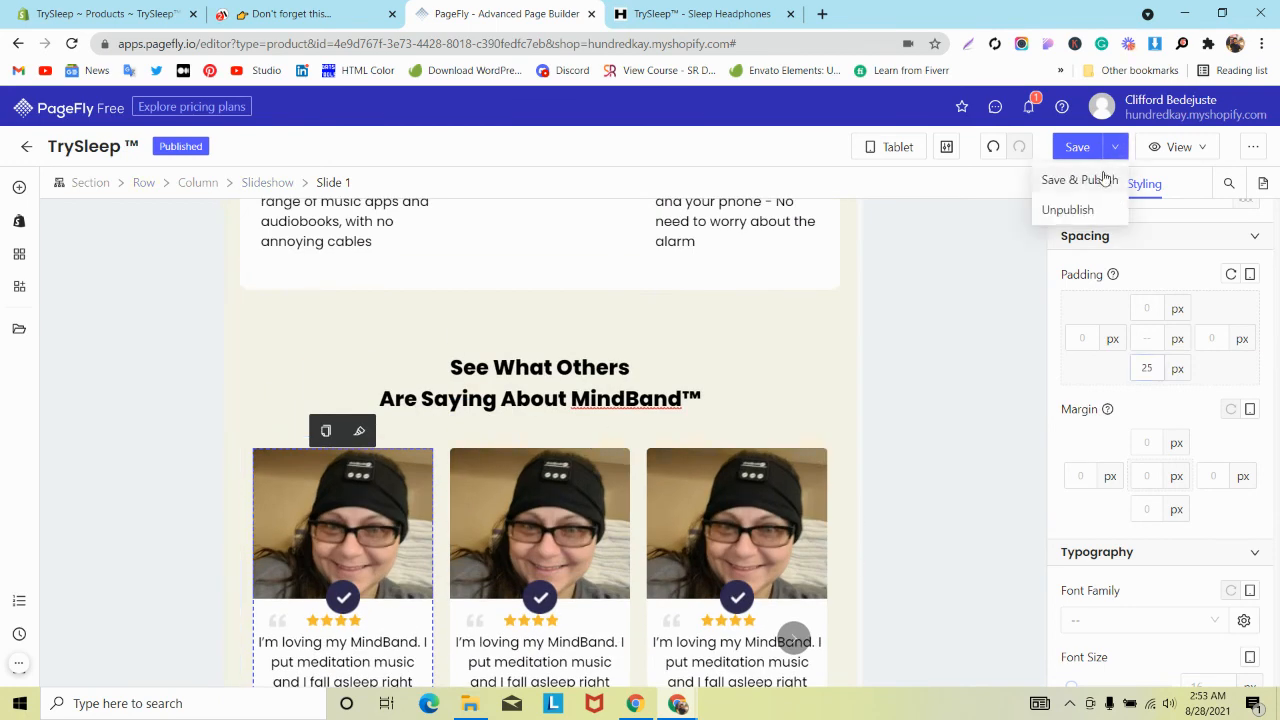
pyautogui.click(1080, 180)
# Set the left and right padding of the Add To Cart button in the 3 SETS offer card to 0.
pyautogui.scroll(-3, 745, 432)
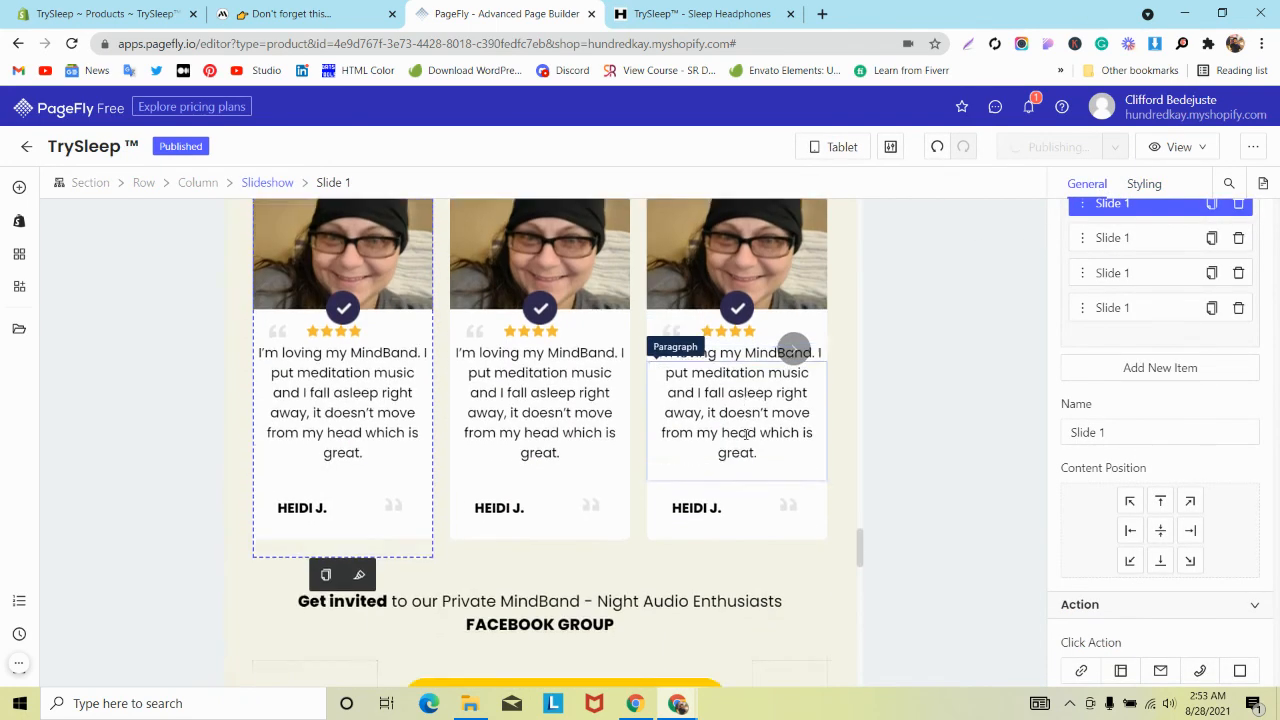
pyautogui.scroll(-7, 745, 440)
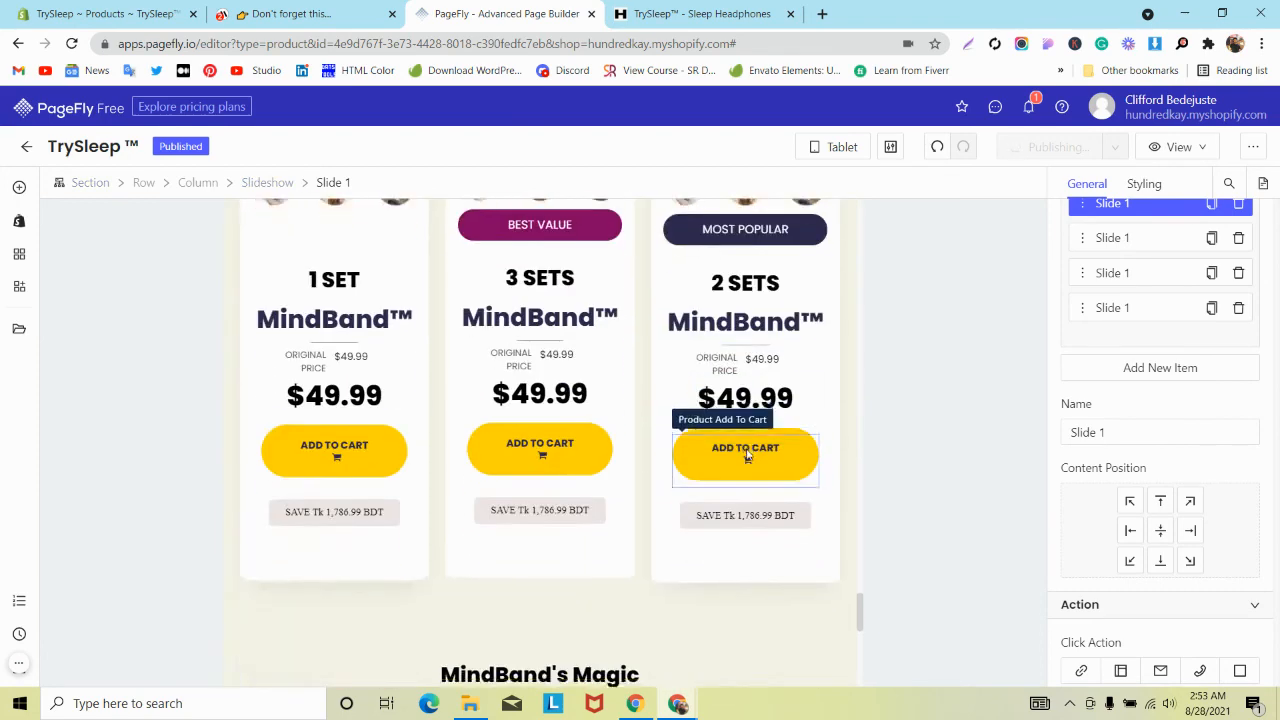
pyautogui.scroll(-2, 745, 455)
pyautogui.scroll(4, 743, 452)
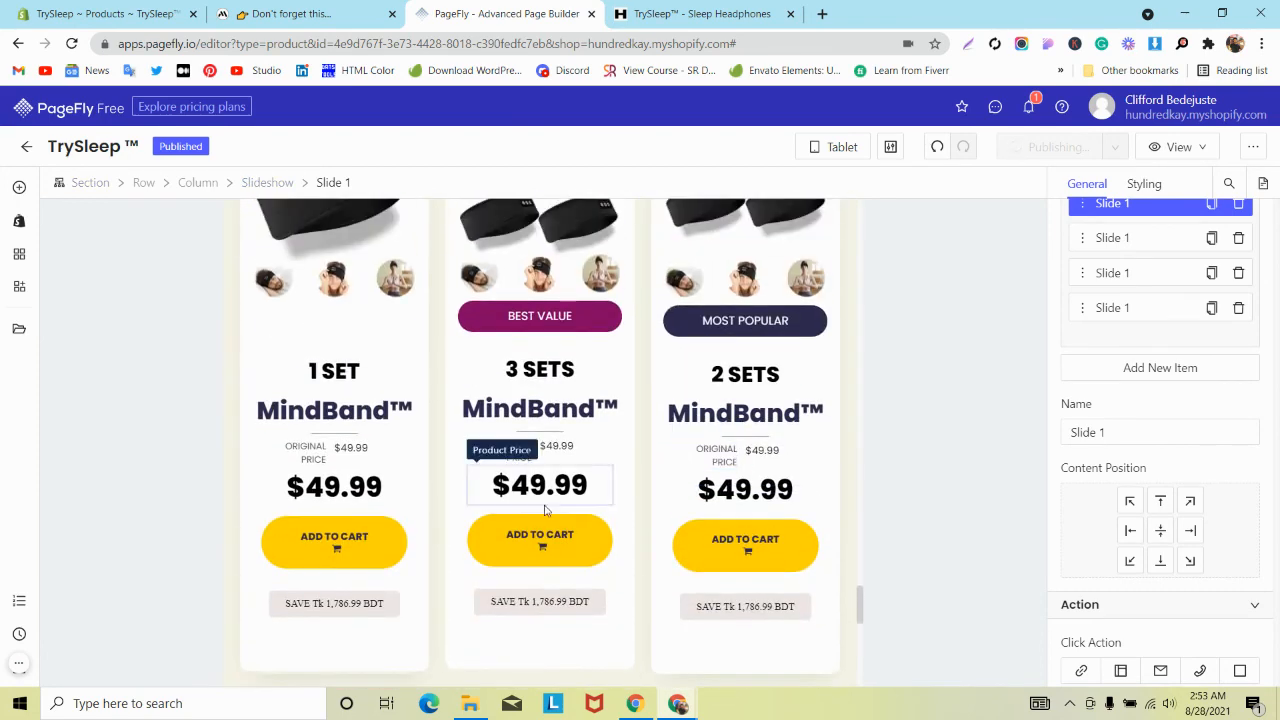
pyautogui.click(540, 535)
pyautogui.click(1144, 184)
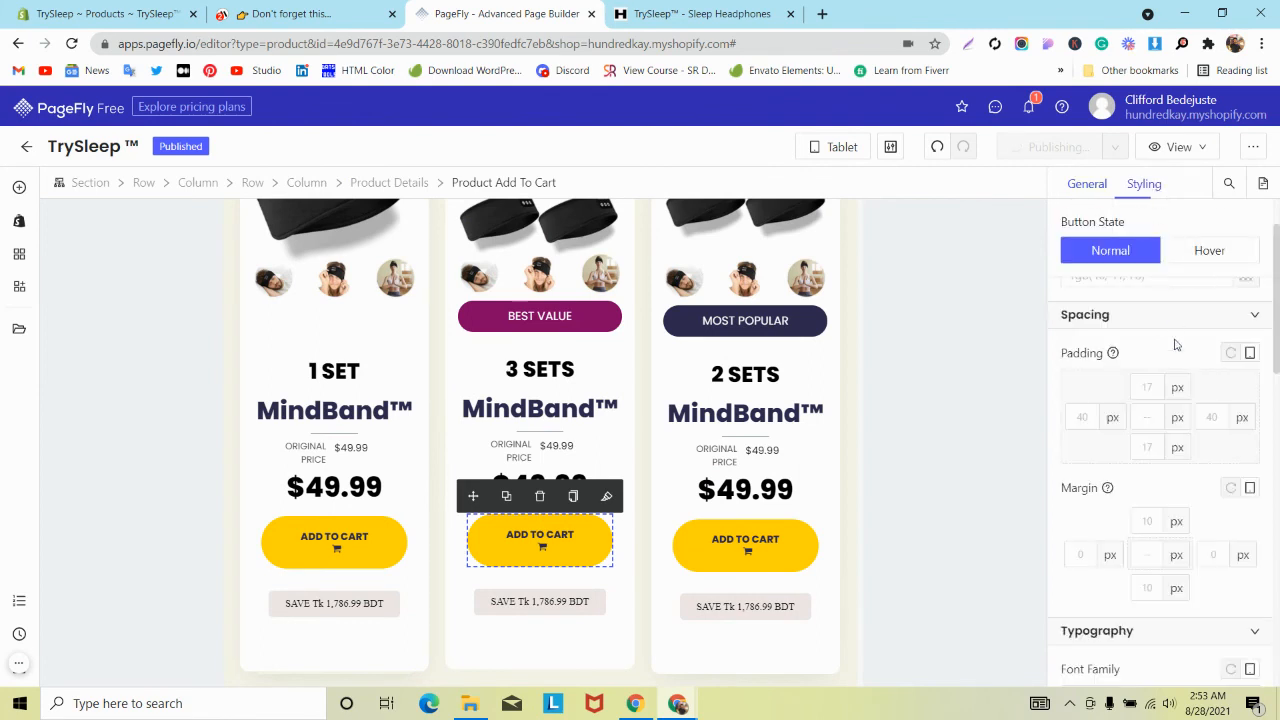
pyautogui.scroll(-1, 1152, 334)
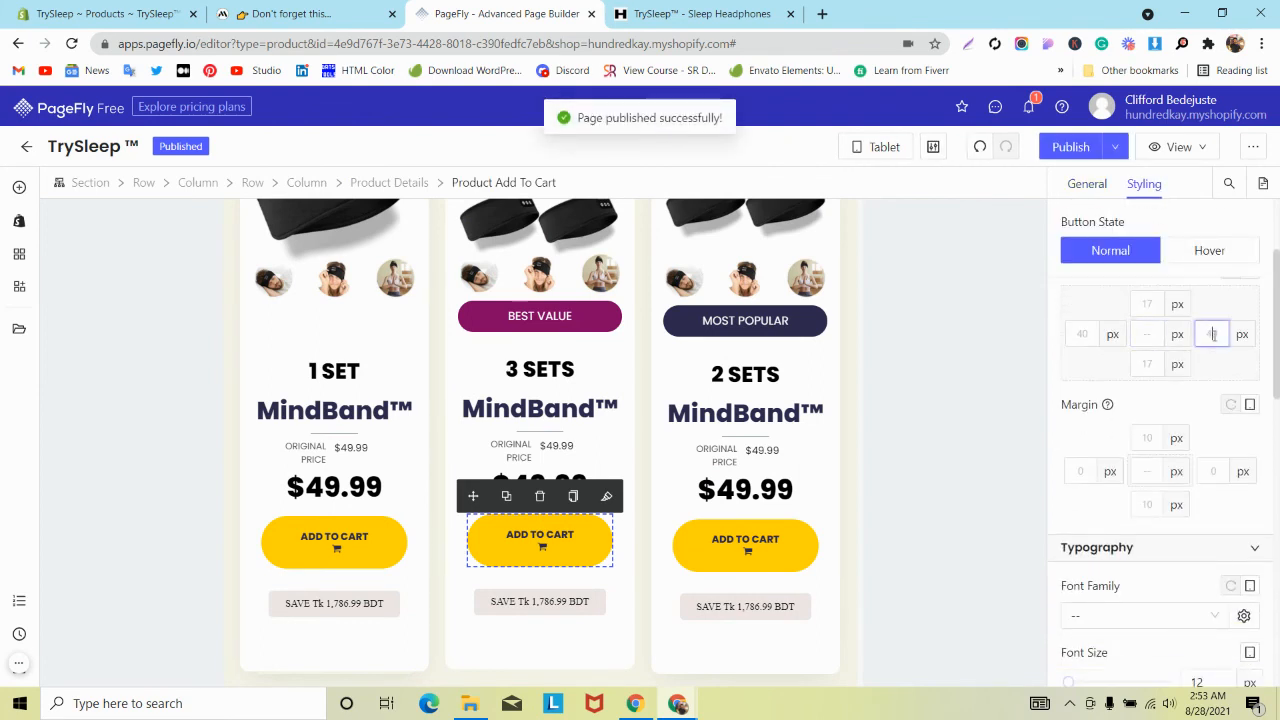
pyautogui.write('0')
pyautogui.click(1090, 337)
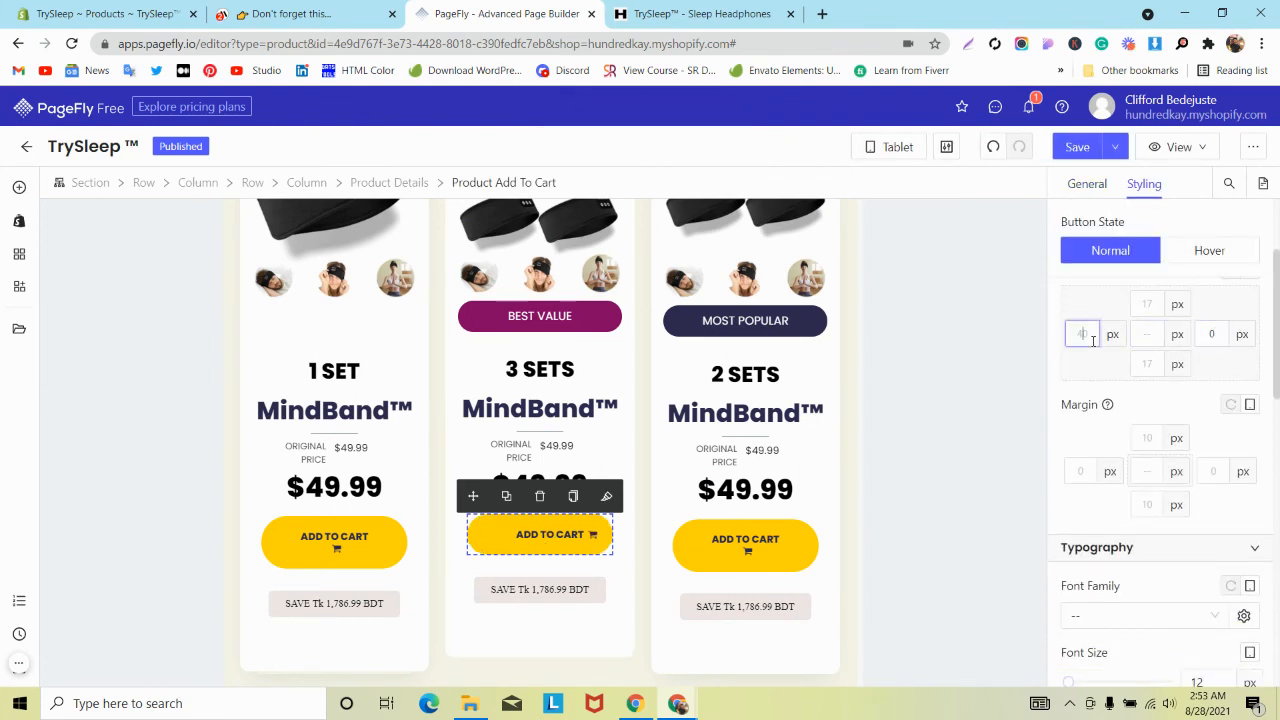
pyautogui.write('0')
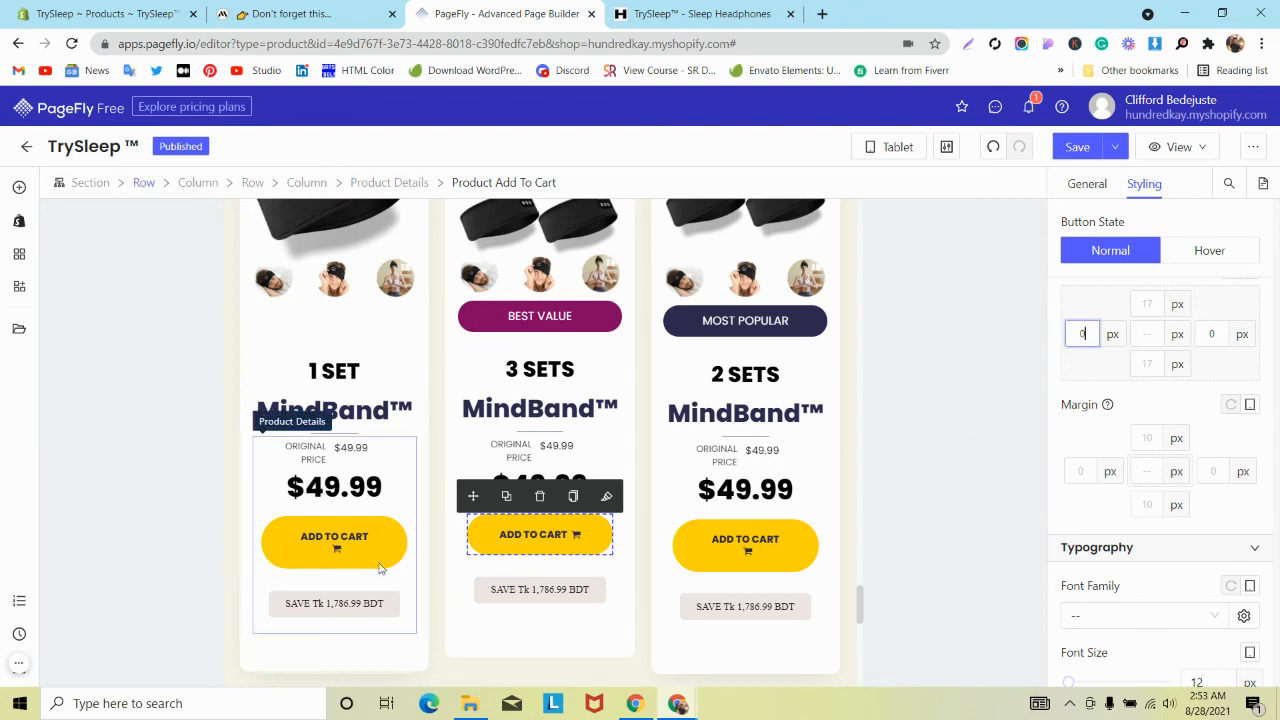
# Copy the 3 SETS Add To Cart button's styles and apply them to the buttons of the 2 SETS and 1 SET cards.
pyautogui.click(573, 496)
pyautogui.click(731, 553)
pyautogui.click(811, 499)
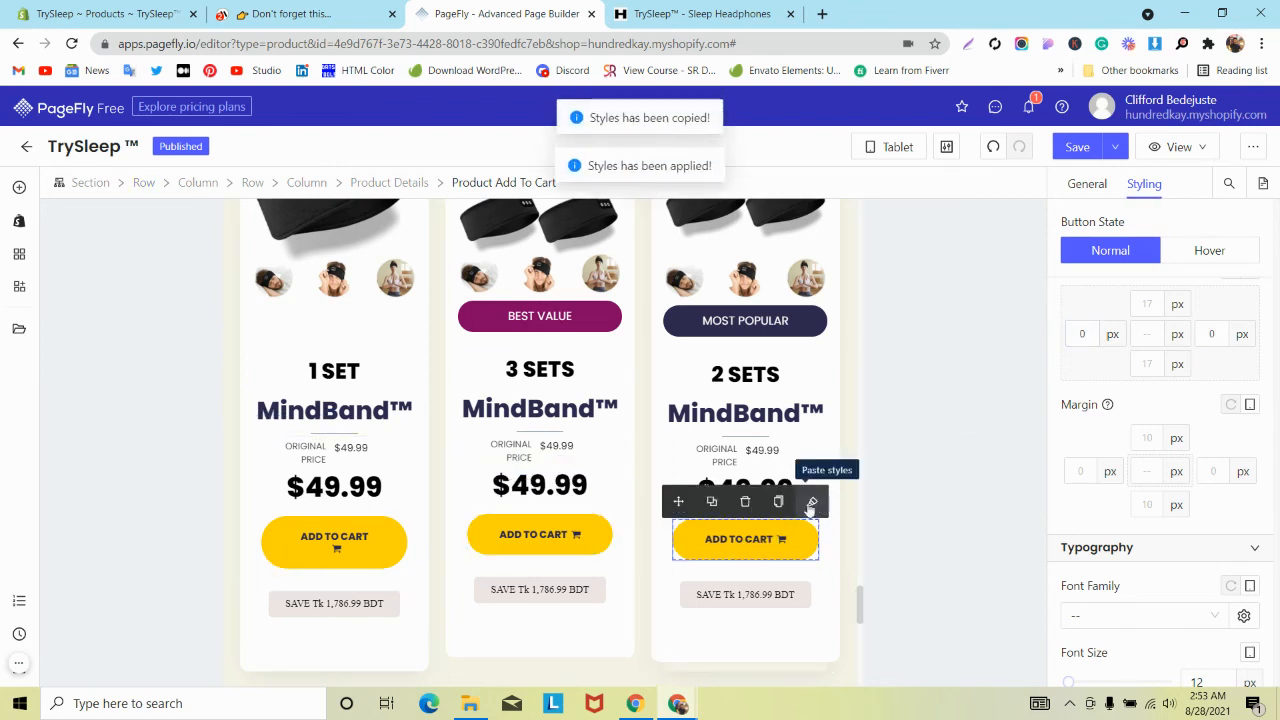
pyautogui.click(340, 549)
pyautogui.click(401, 497)
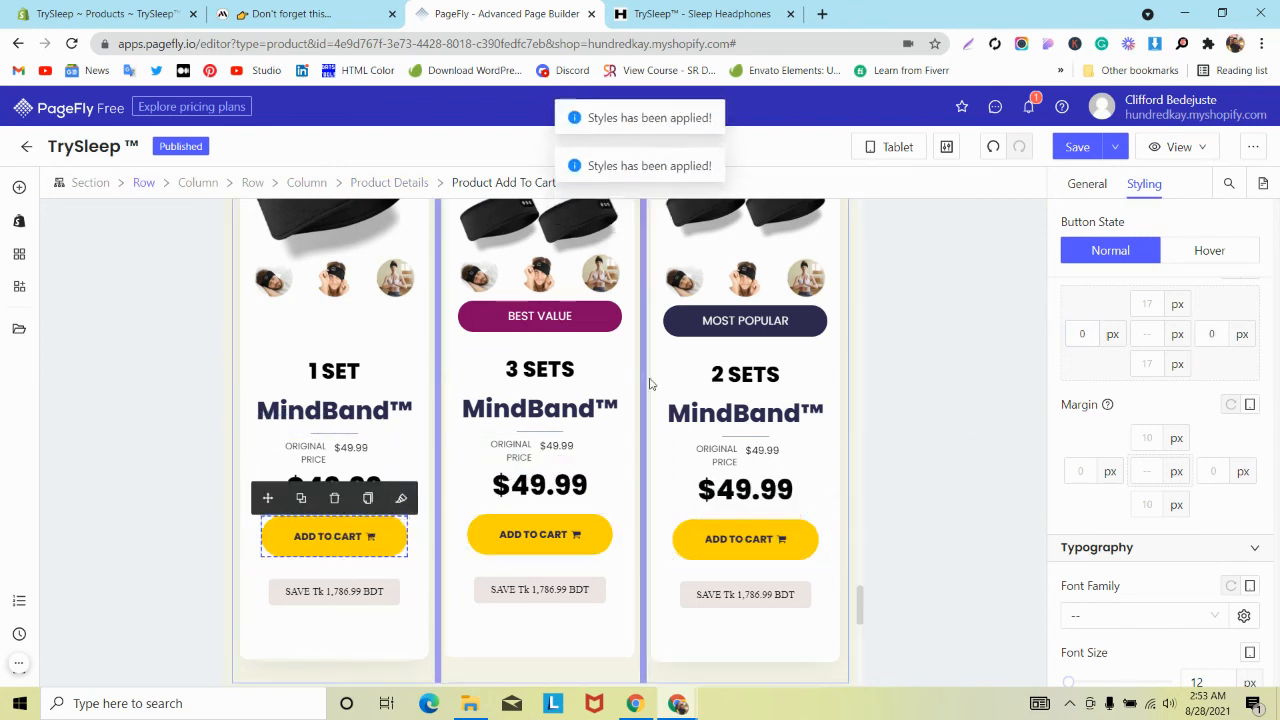
# Set the top margin of the BEST VALUE and MOST POPULAR badges to 5 px, and save and publish the page.
pyautogui.scroll(1, 655, 390)
pyautogui.click(612, 399)
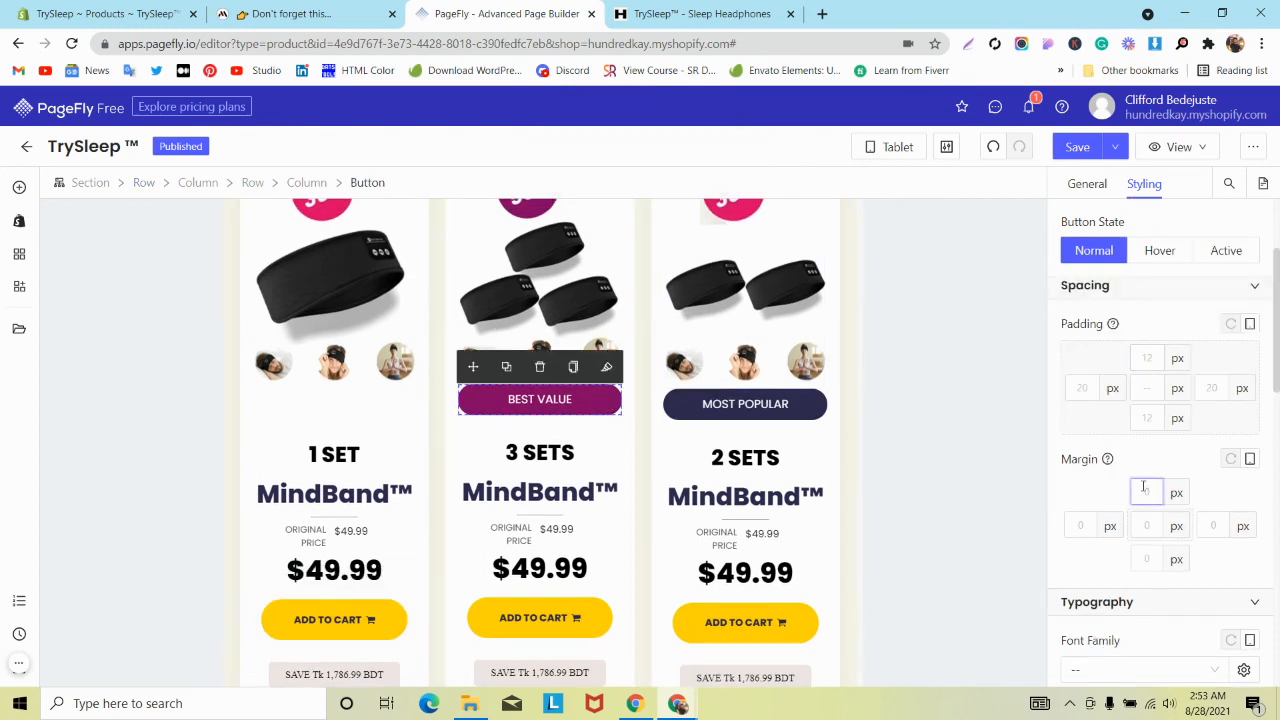
pyautogui.write('5')
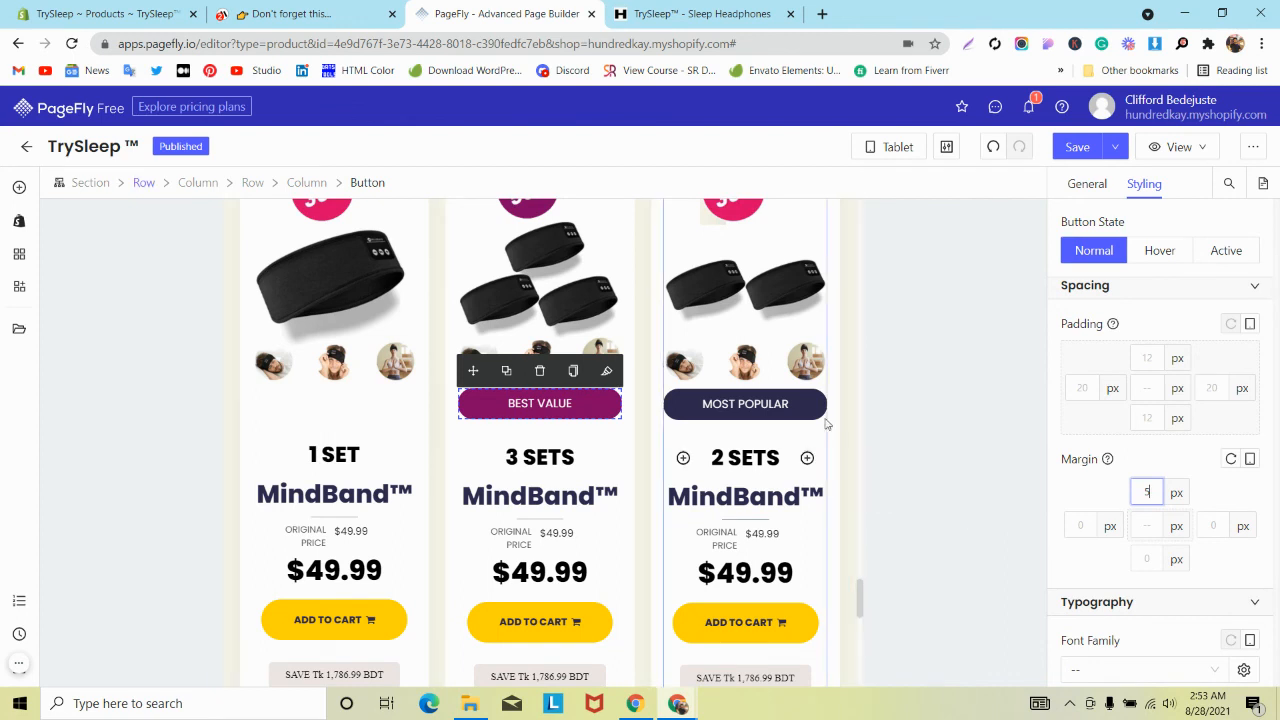
pyautogui.click(745, 403)
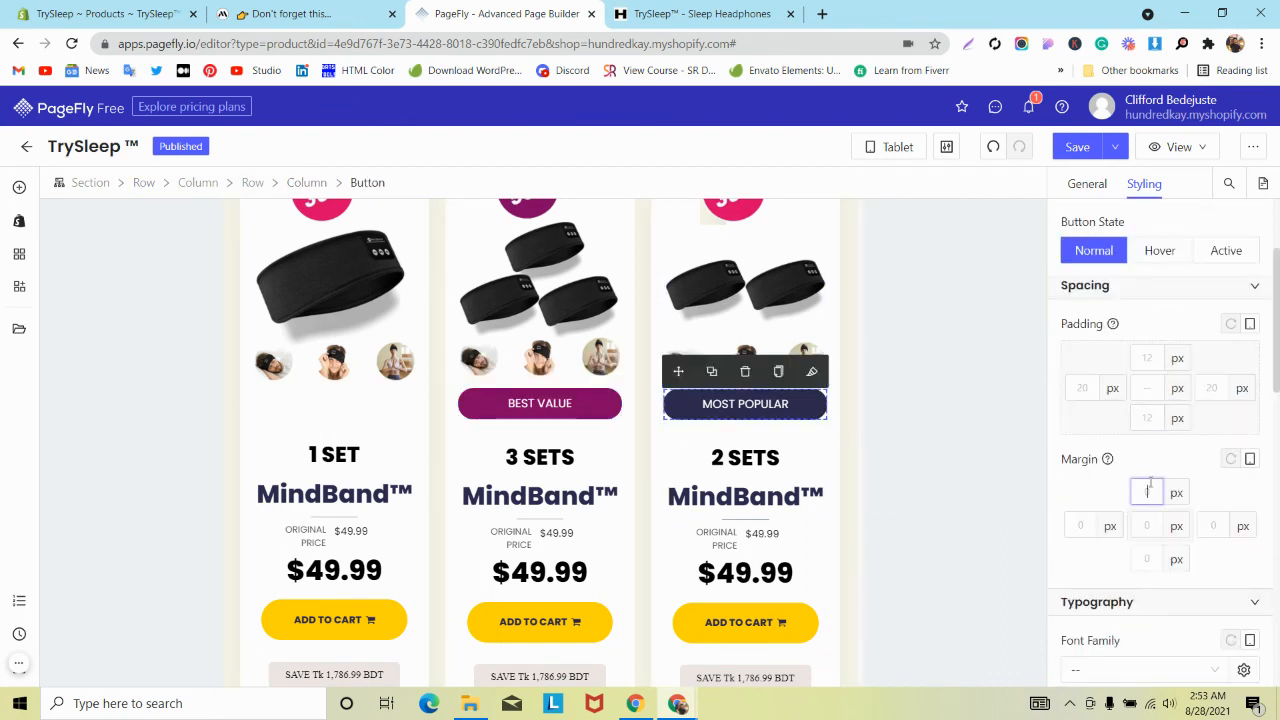
pyautogui.write('5')
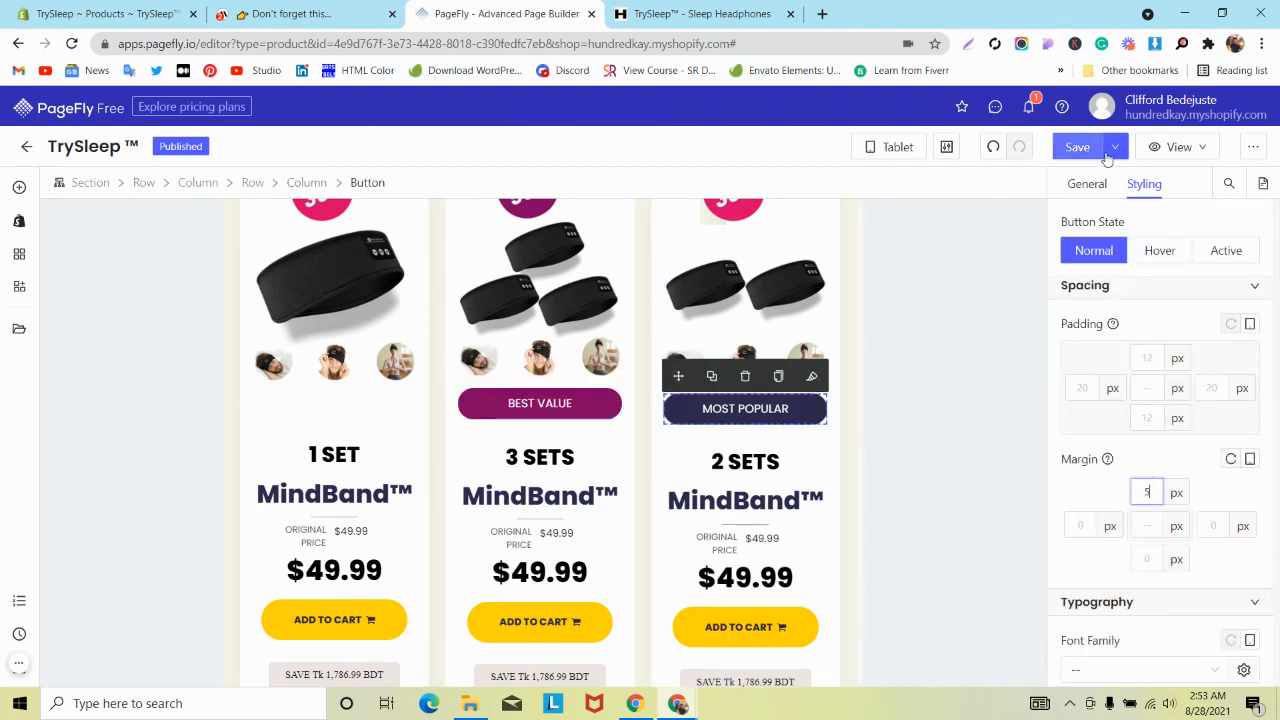
pyautogui.click(1114, 147)
pyautogui.click(1079, 181)
# Reload the live TrySleep product page and examine its testimonials, offer cards and MindBand's Magic section at desktop width.
pyautogui.scroll(-2, 740, 290)
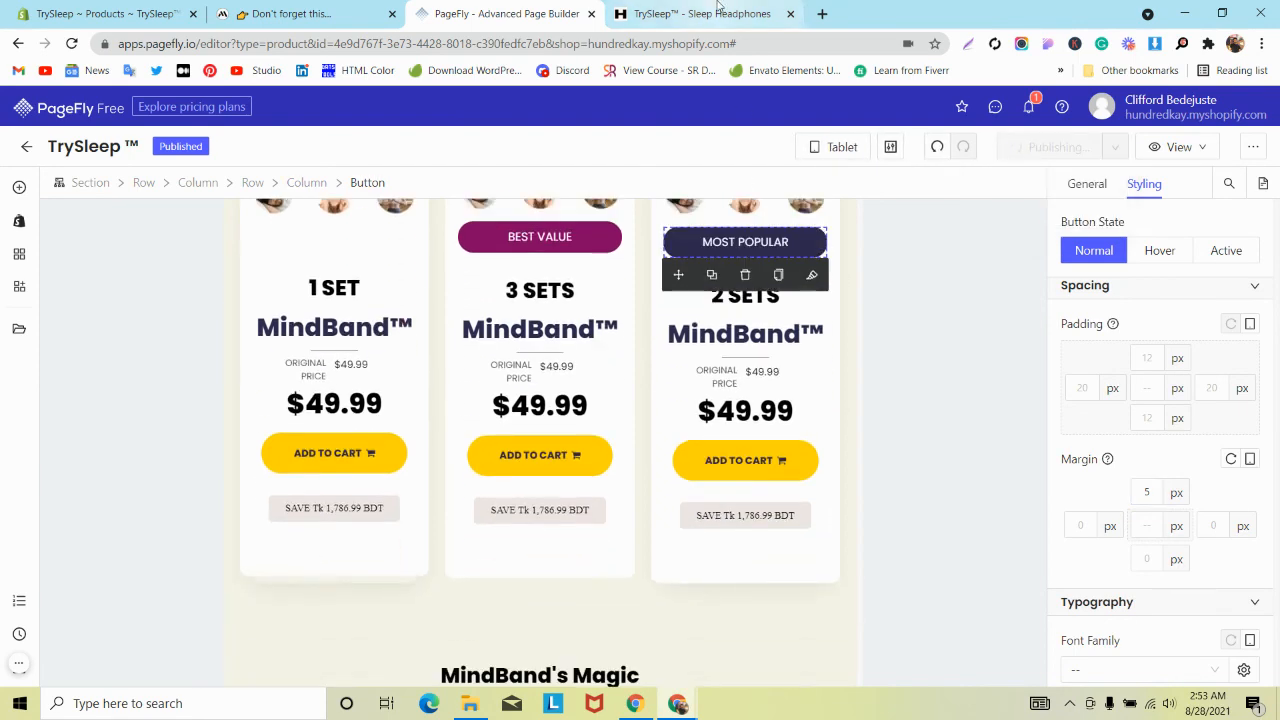
pyautogui.click(718, 14)
pyautogui.click(73, 44)
pyautogui.scroll(-2, 352, 183)
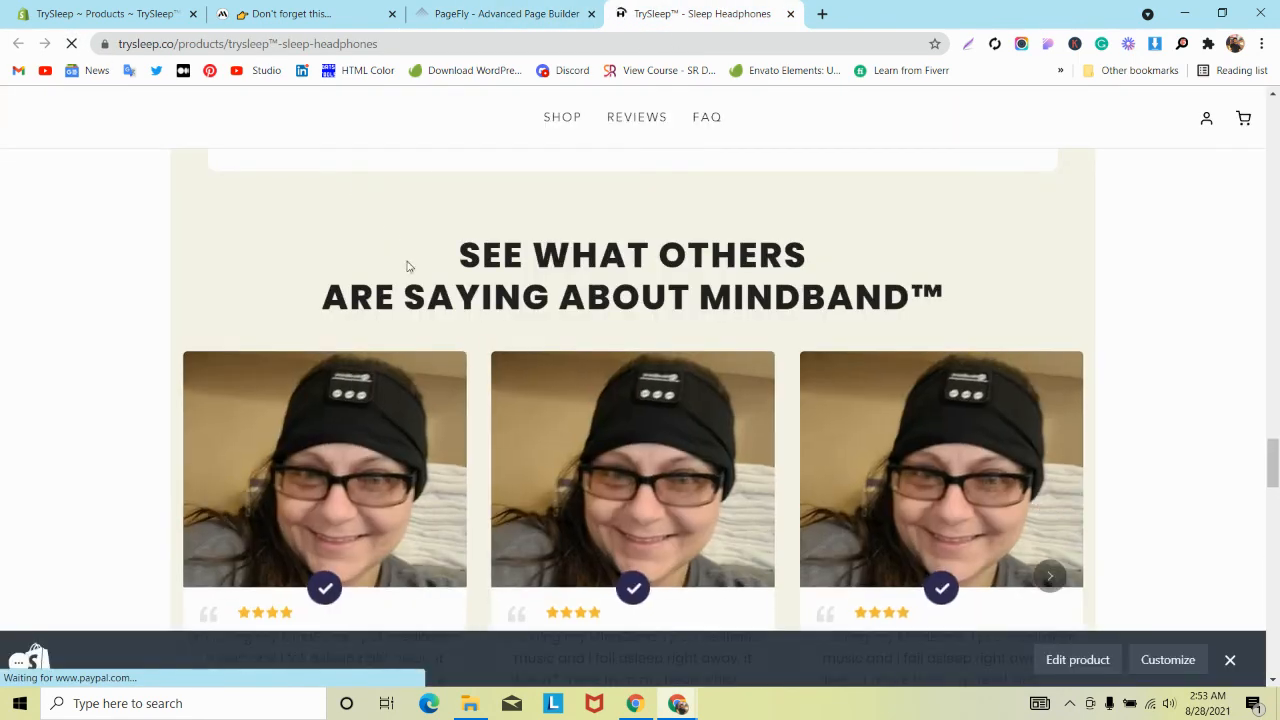
pyautogui.scroll(-10, 400, 290)
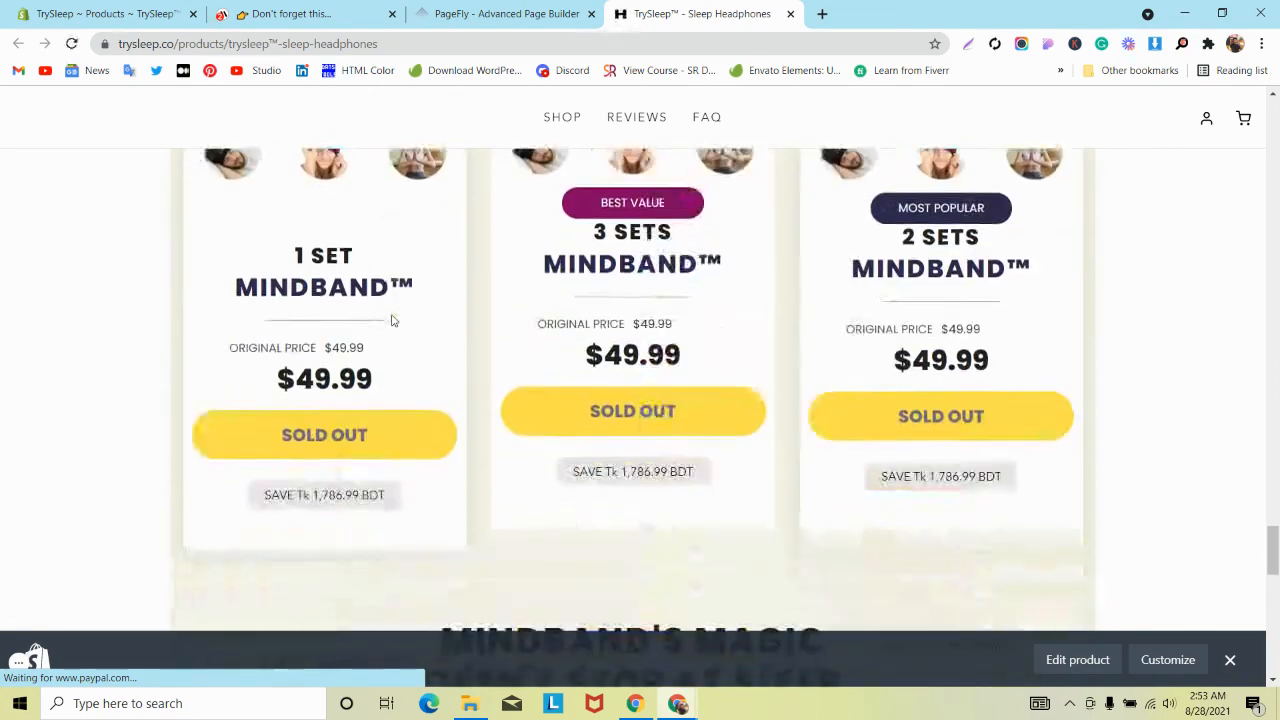
pyautogui.scroll(-1, 392, 321)
pyautogui.scroll(-3, 391, 323)
pyautogui.scroll(4, 391, 324)
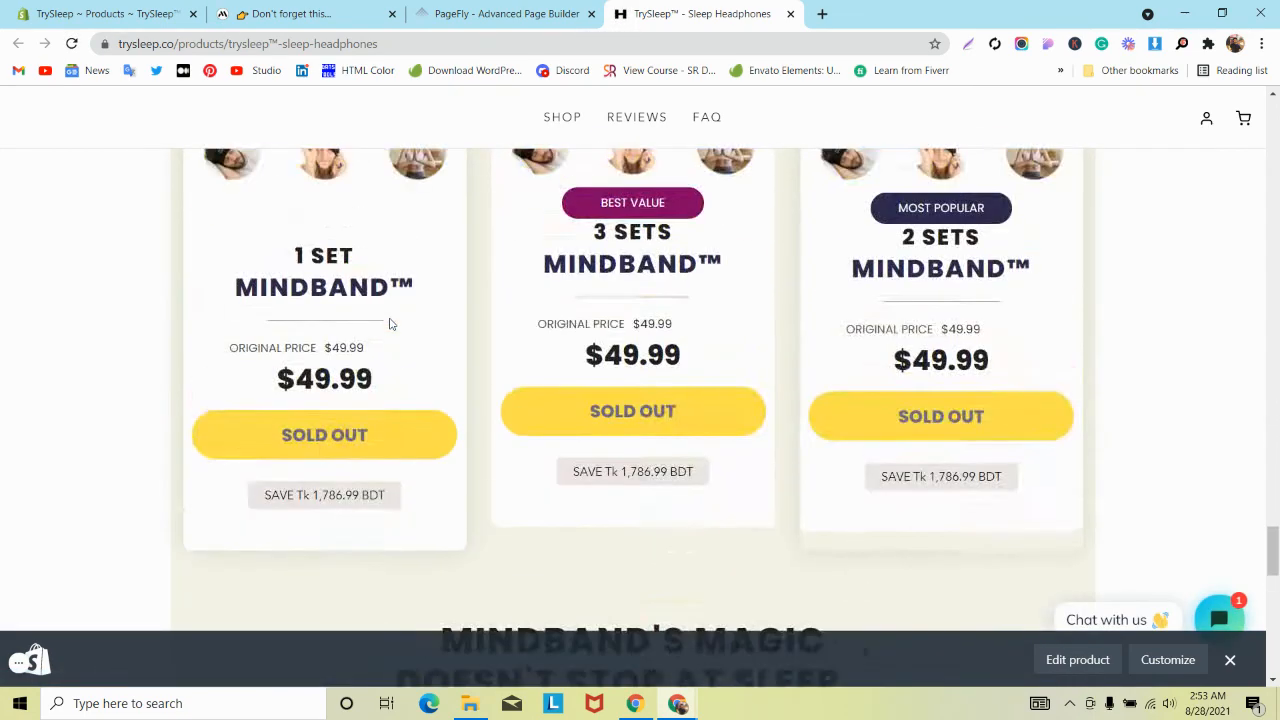
pyautogui.scroll(-12, 390, 324)
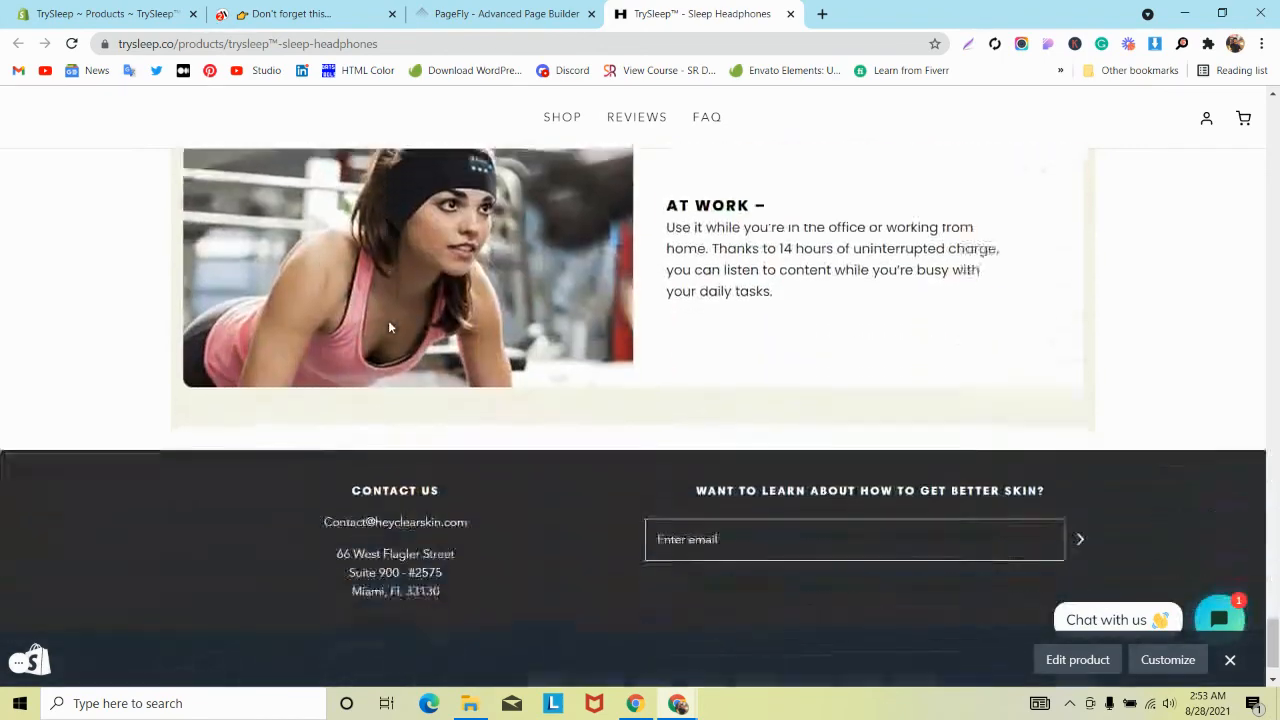
pyautogui.scroll(8, 390, 327)
# Inspect the live page in the iPhone 6/7/8 view and check the offer cards and MindBand's Magic section down to the footer.
pyautogui.rightClick(920, 373)
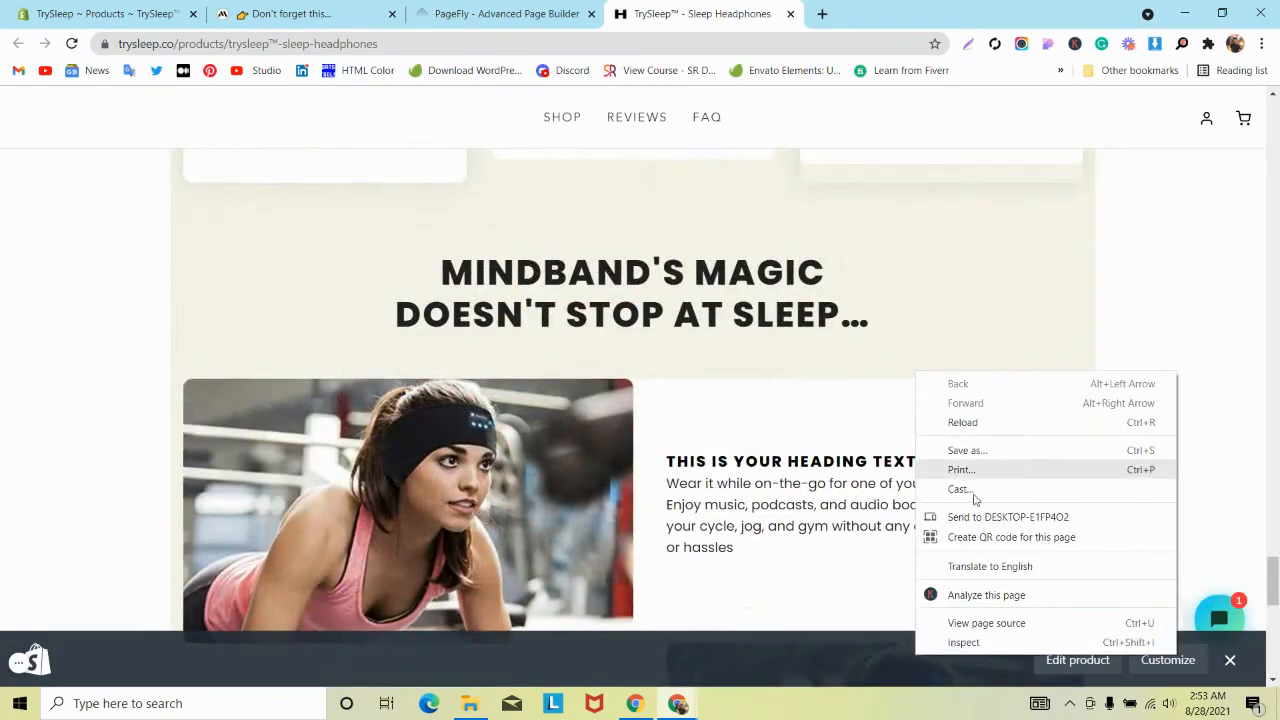
pyautogui.click(975, 643)
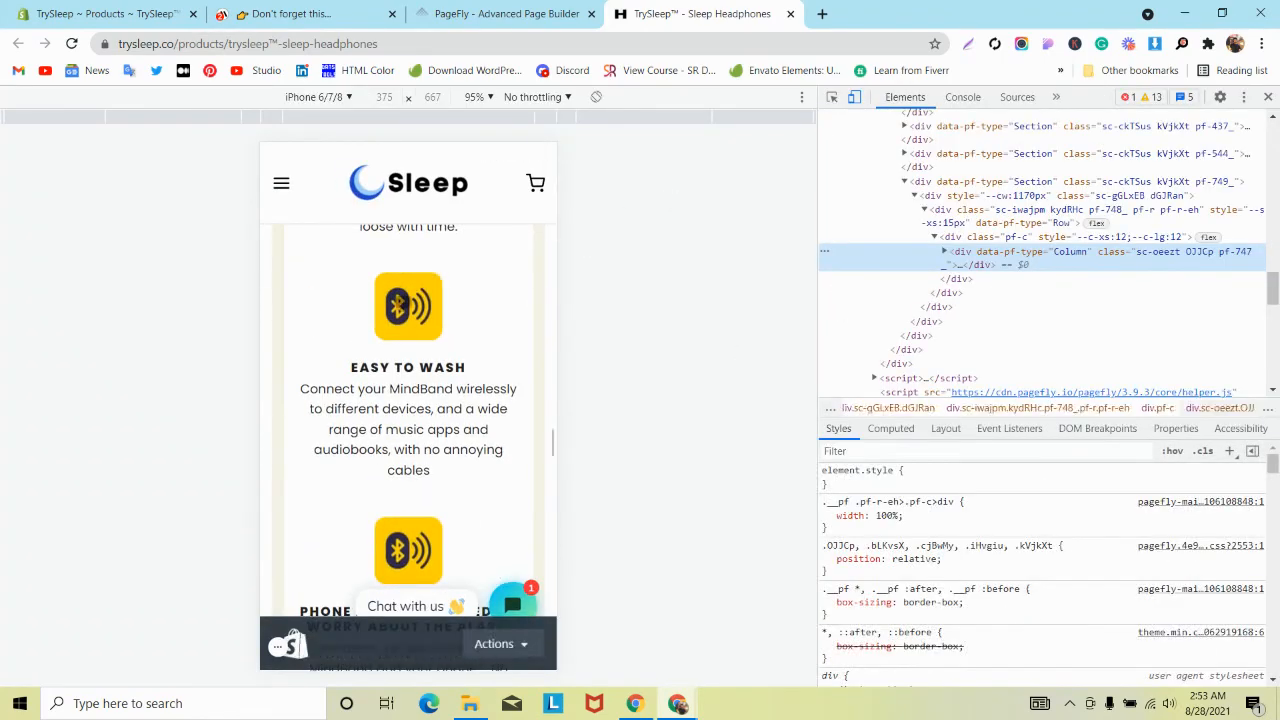
pyautogui.scroll(-10, 401, 303)
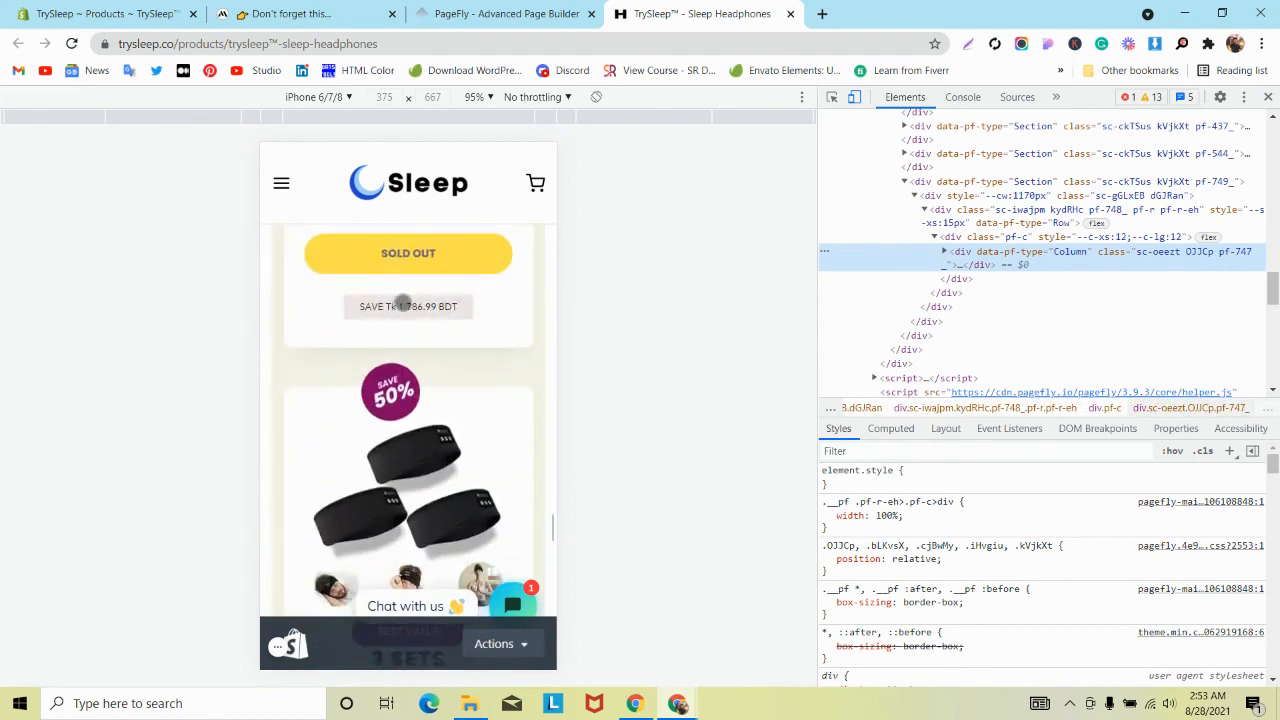
pyautogui.scroll(-6, 401, 303)
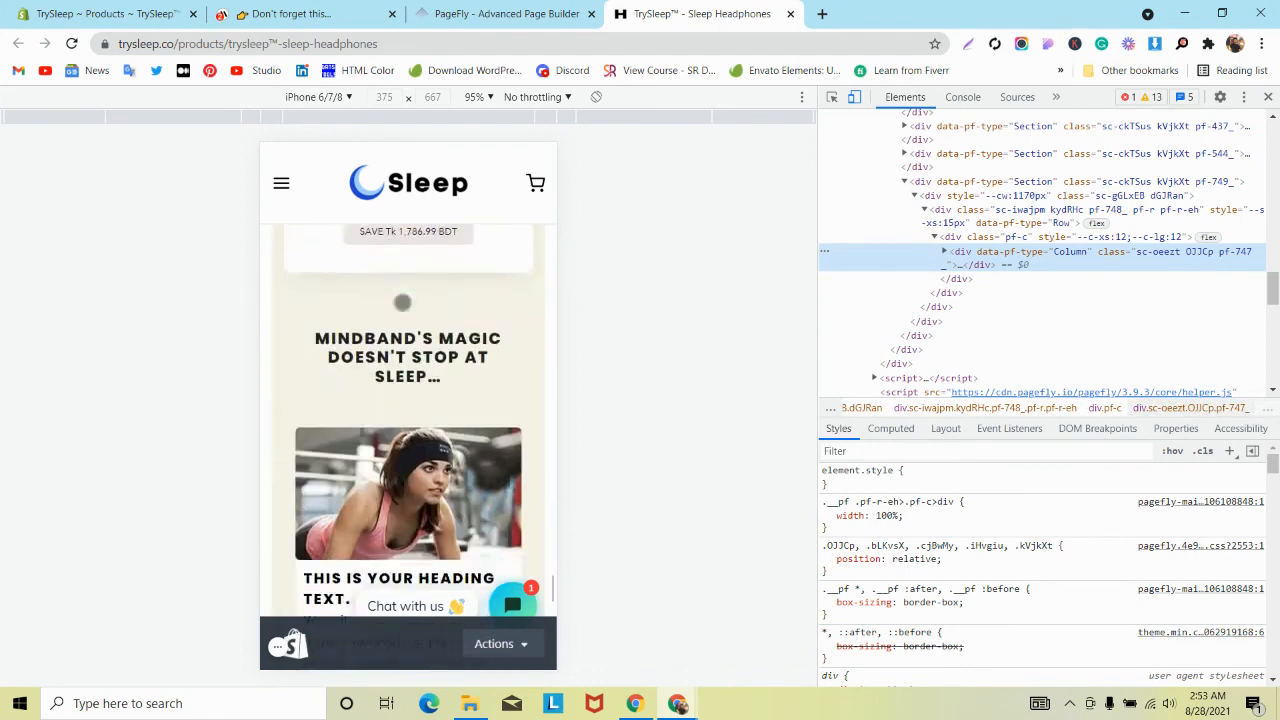
pyautogui.scroll(-10, 401, 303)
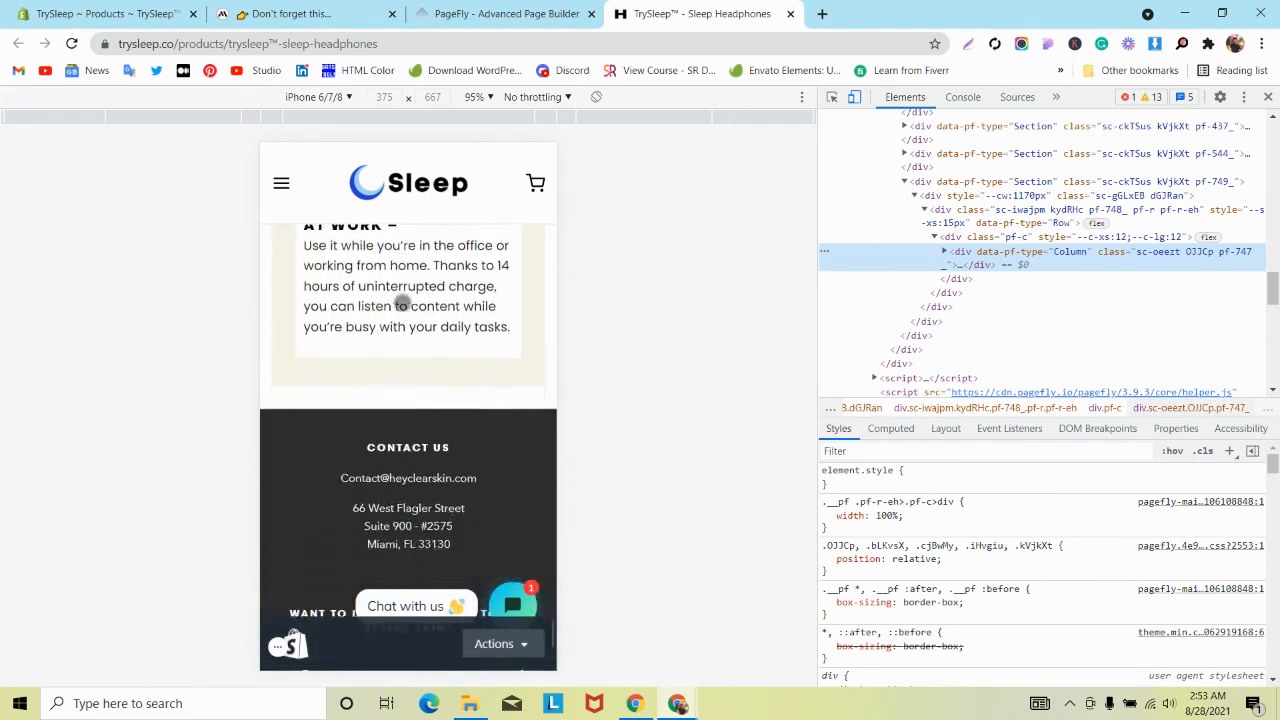
# Close the developer tools on the live page and review the Meditation and At Work rows at desktop width.
pyautogui.click(563, 8)
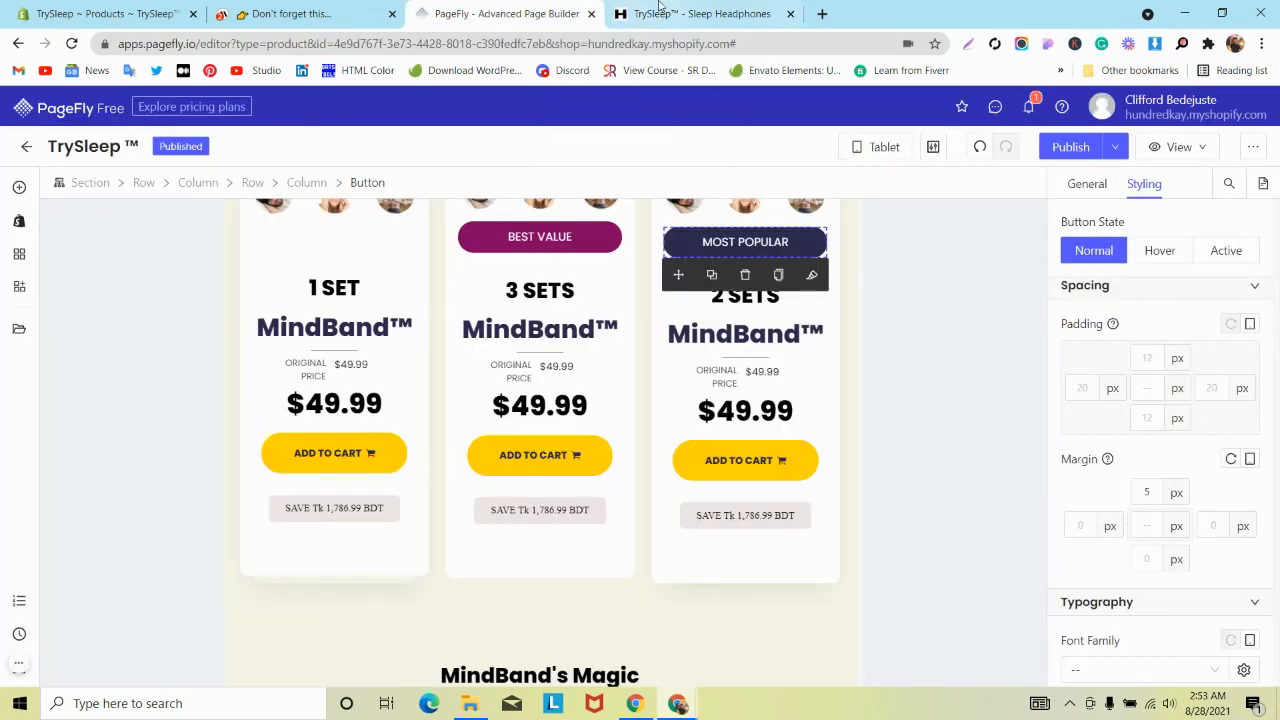
pyautogui.click(372, 6)
pyautogui.click(532, 9)
pyautogui.click(660, 15)
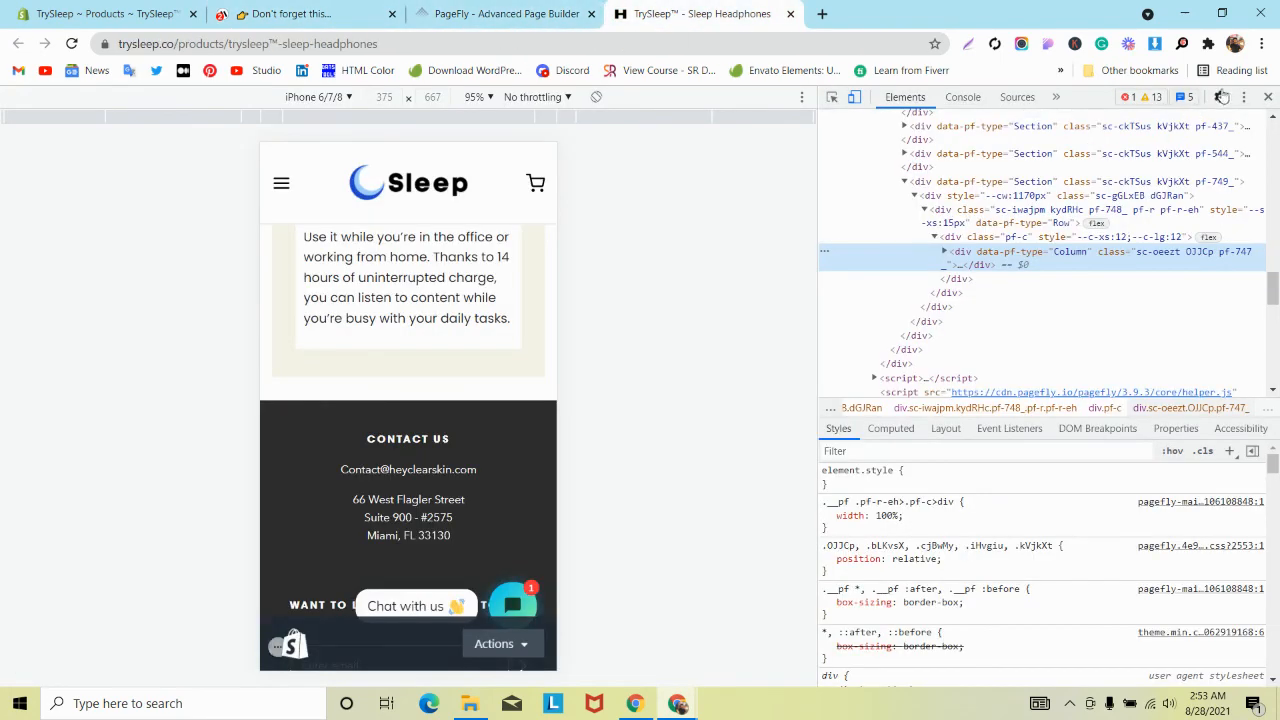
pyautogui.click(1267, 97)
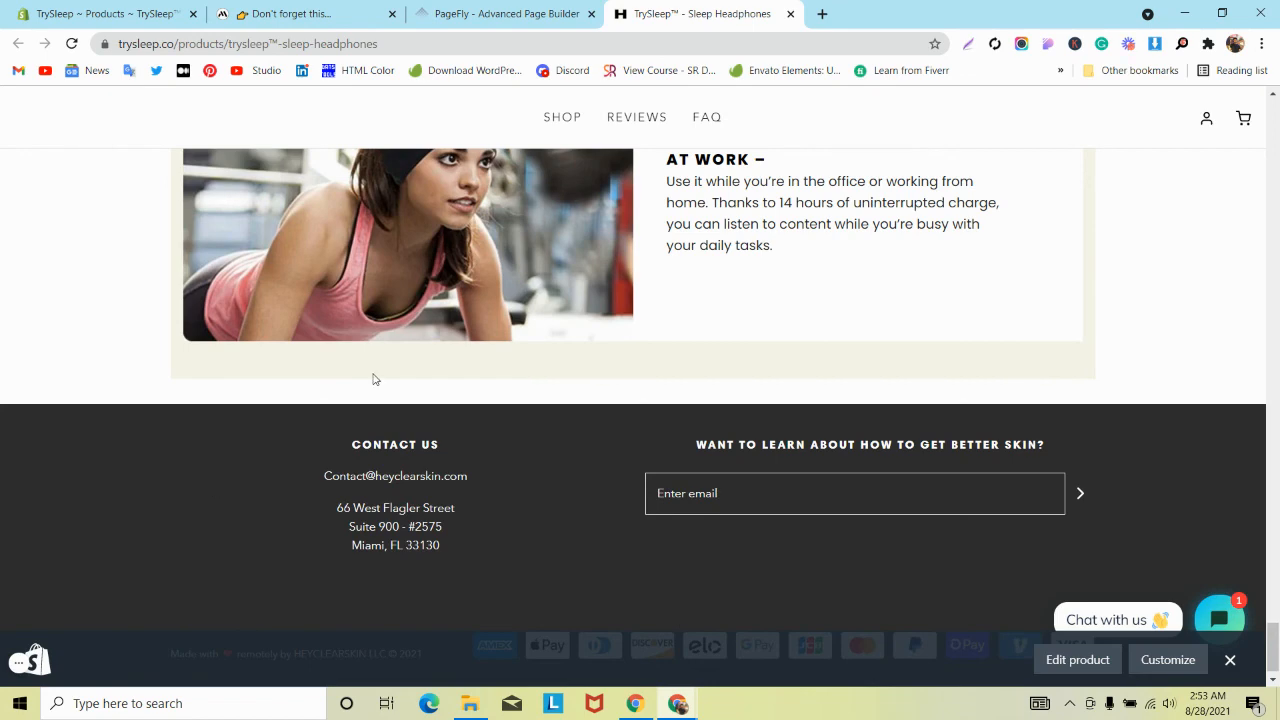
pyautogui.scroll(5, 373, 378)
pyautogui.scroll(-3, 373, 378)
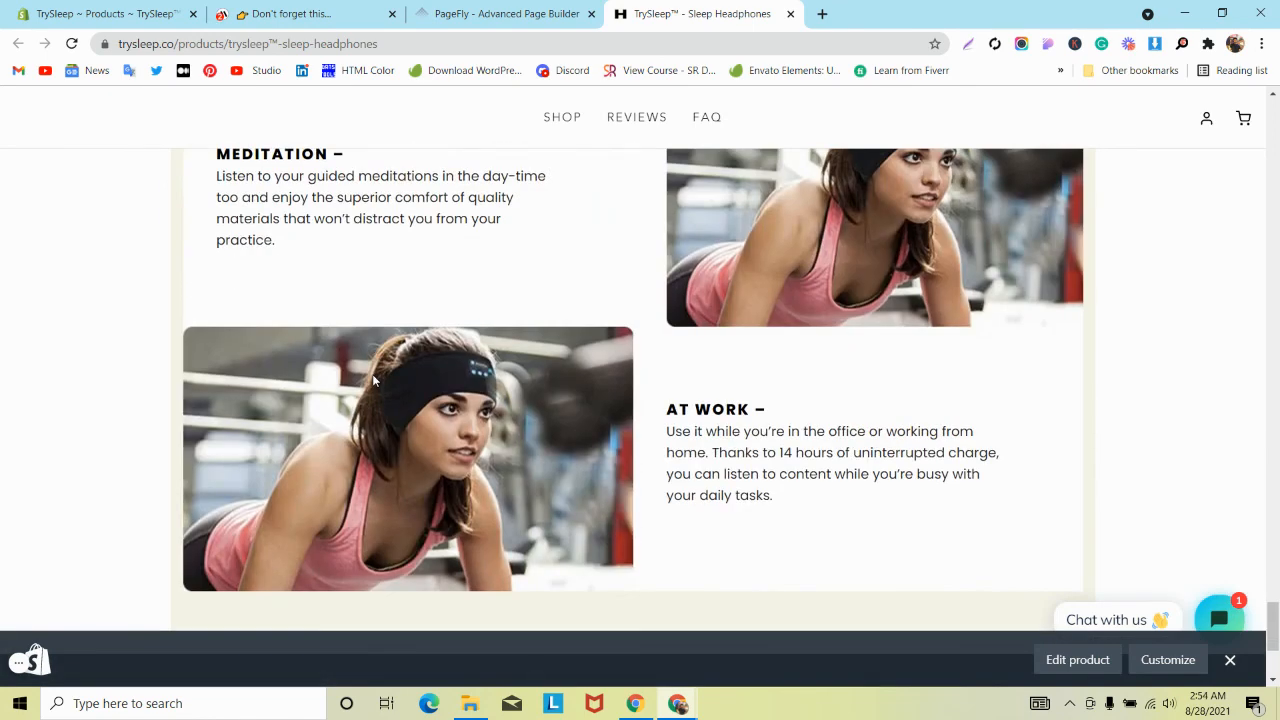